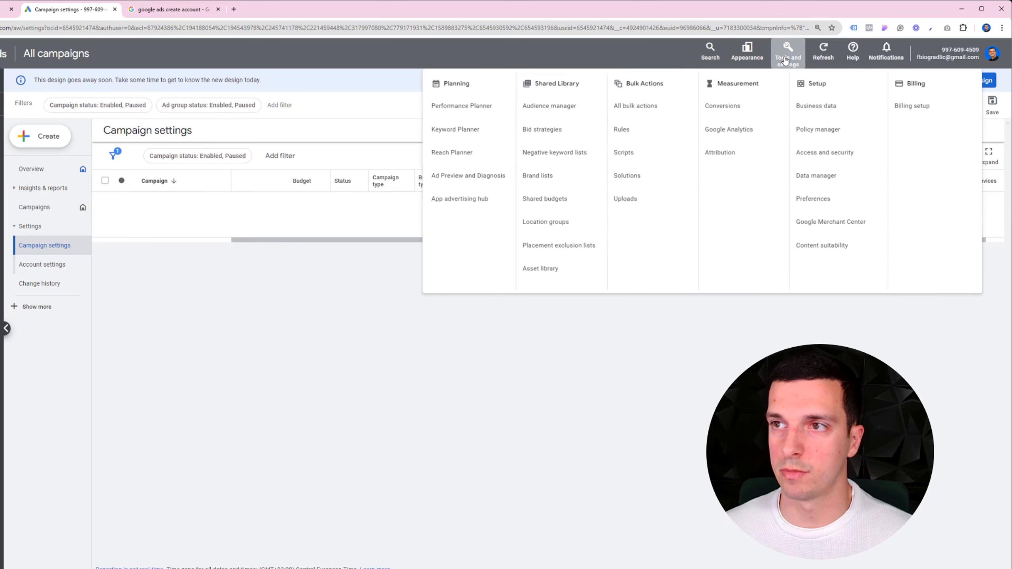
- Start a new conversion action in the account's conversion settings, choosing website as the kind of conversion to track
{"action": "left_click", "coordinate": [716, 112]}
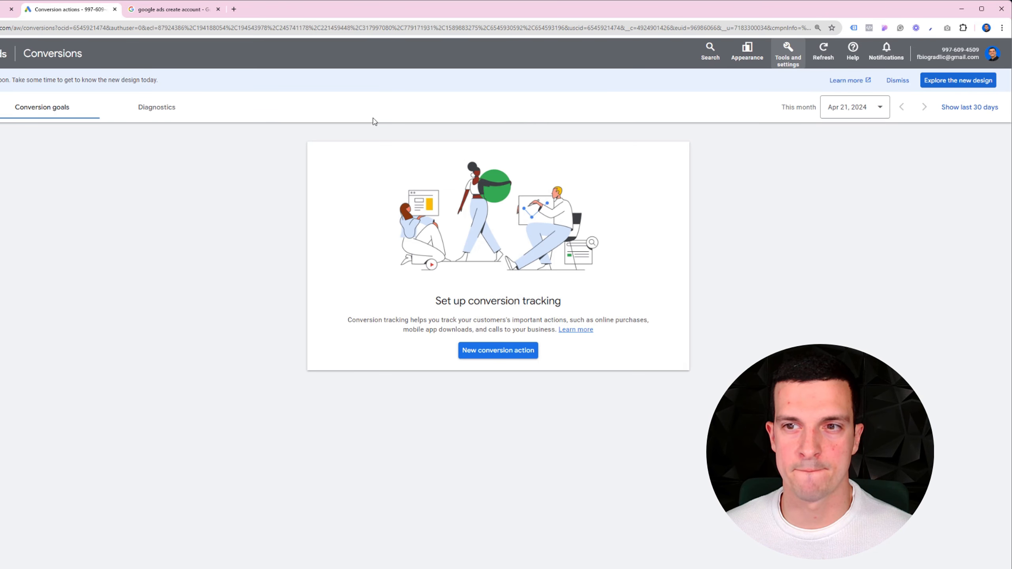
{"action": "left_click", "coordinate": [482, 354]}
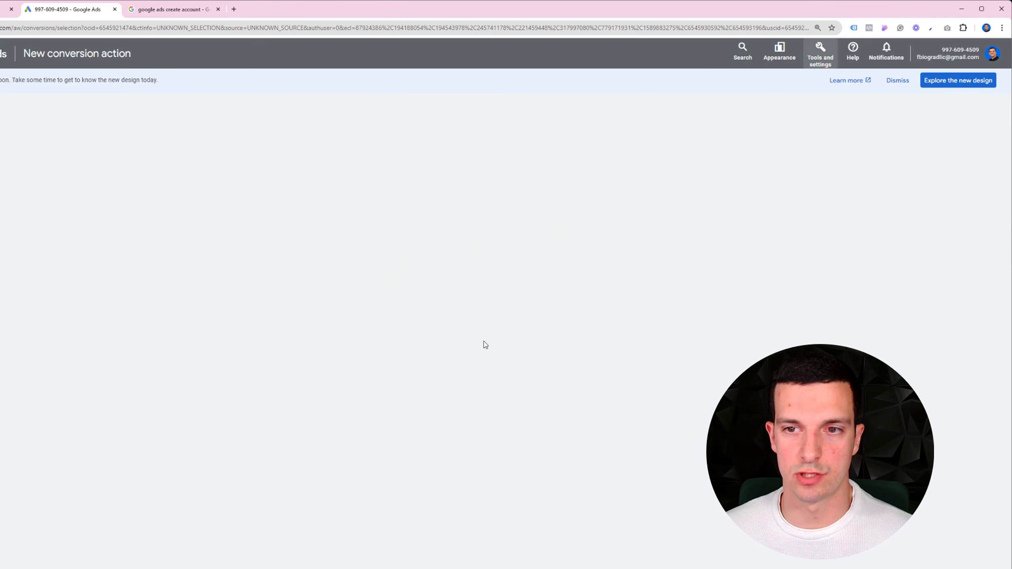
{"action": "left_click", "coordinate": [275, 212]}
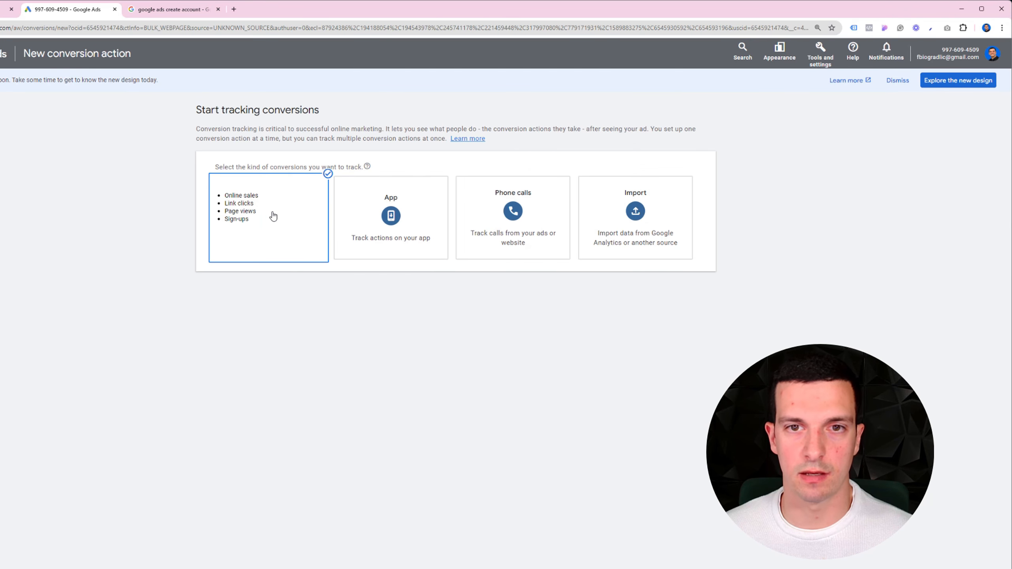
{"action": "left_click", "coordinate": [276, 221]}
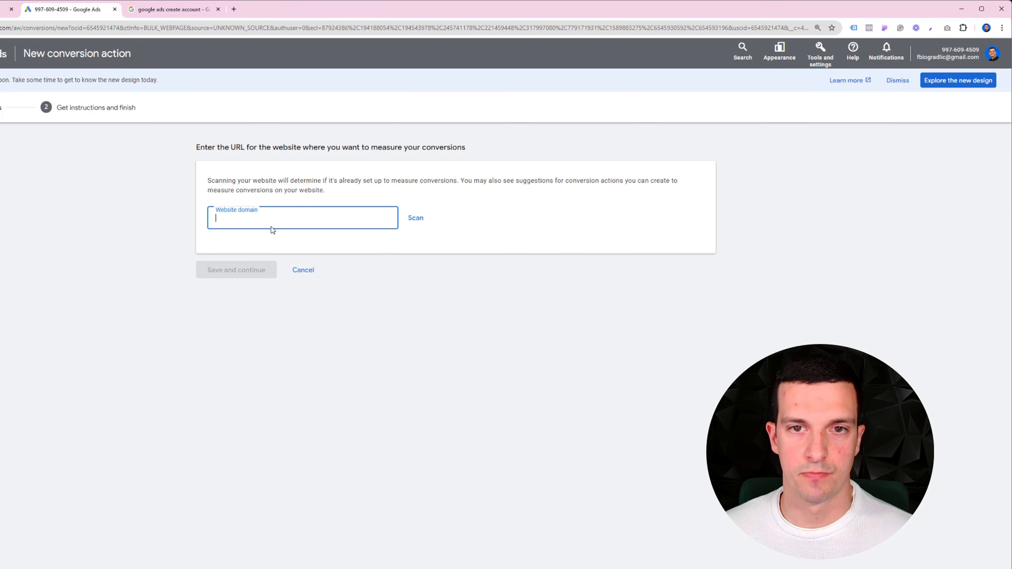
{"action": "type", "text": "www.p"}
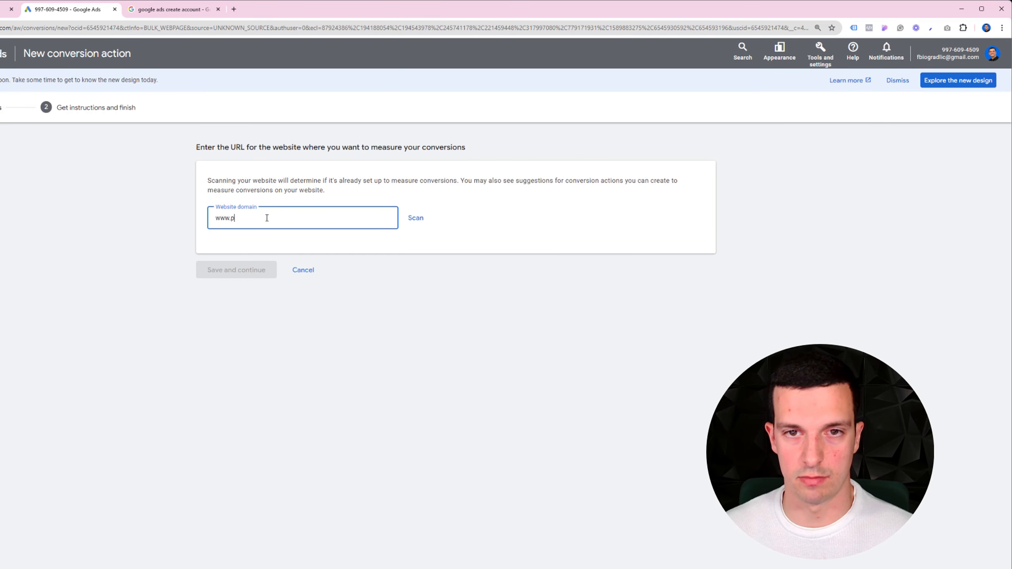
{"action": "type", "text": "aradox.ba"}
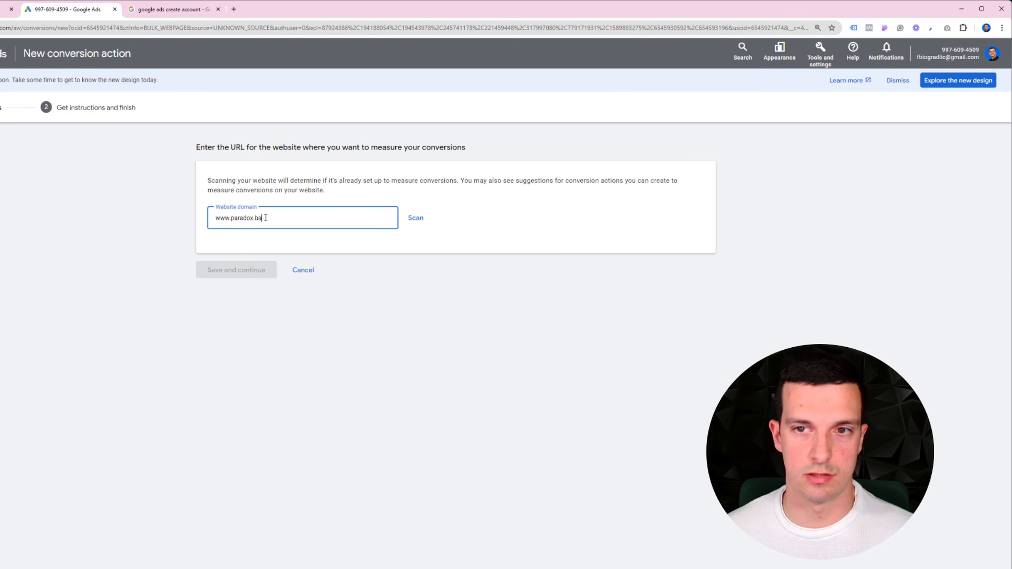
{"action": "left_click", "coordinate": [417, 218]}
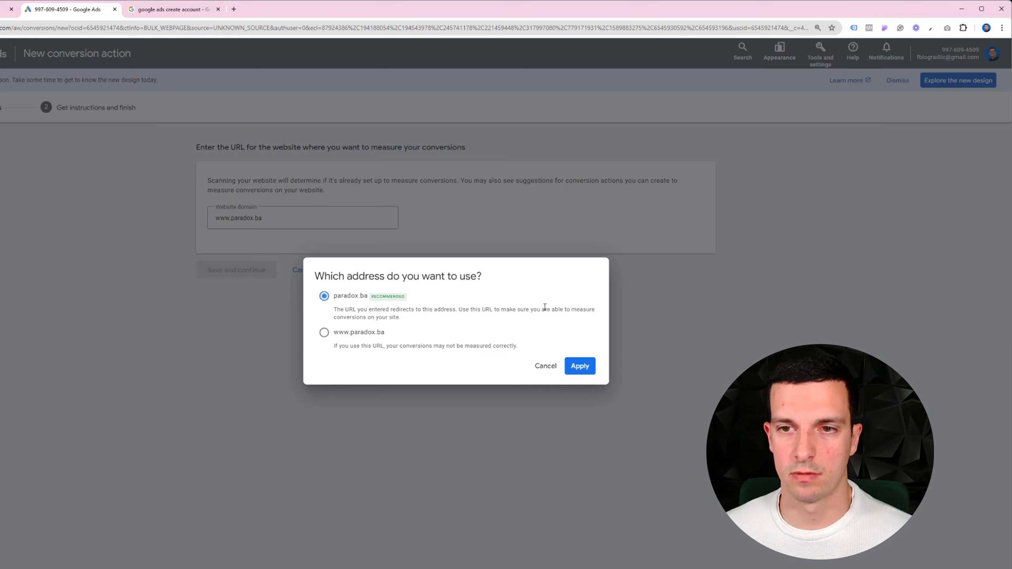
{"action": "left_click", "coordinate": [582, 373]}
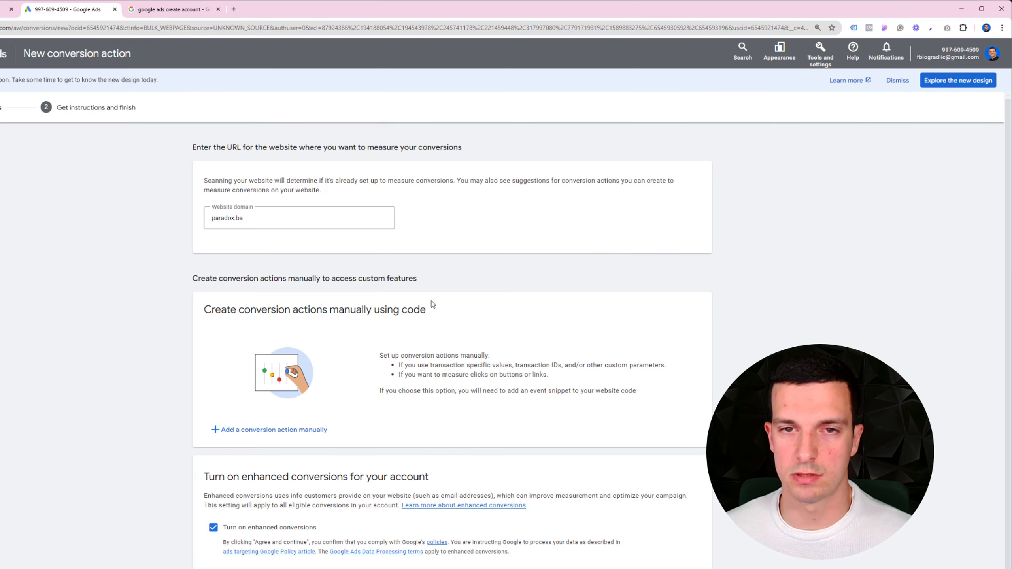
- Add a conversion action manually and set its goal category to Submit lead form
{"action": "scroll", "coordinate": [424, 312], "scroll_direction": "down", "scroll_amount": 1}
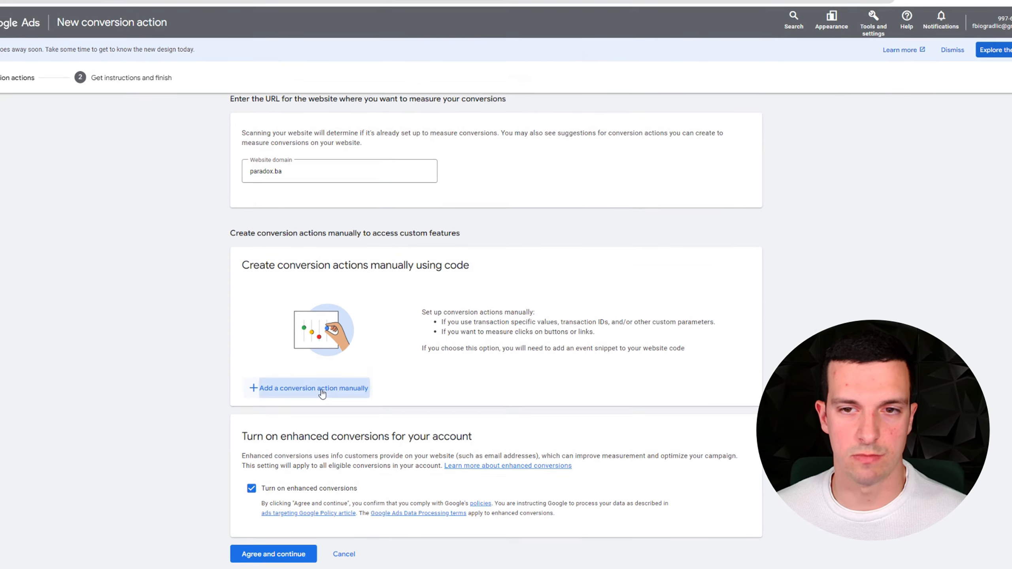
{"action": "left_click", "coordinate": [281, 412]}
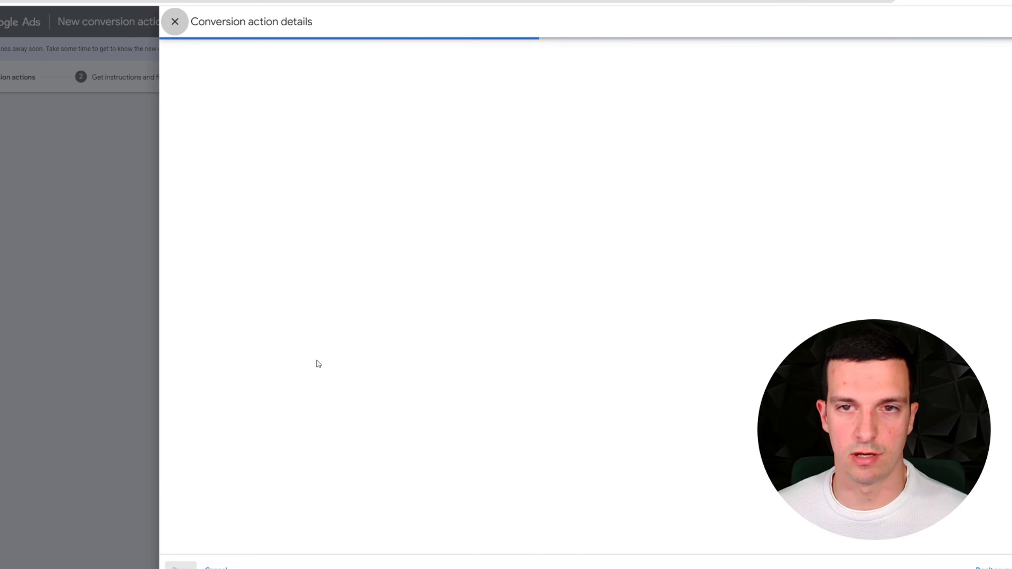
{"action": "left_click", "coordinate": [514, 149]}
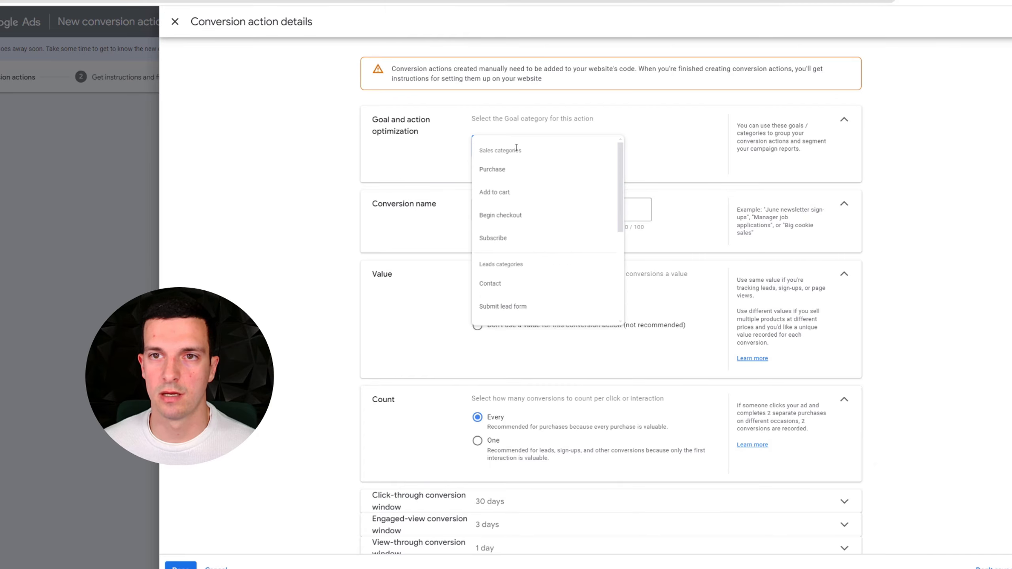
{"action": "scroll", "coordinate": [518, 222], "scroll_direction": "down", "scroll_amount": 1}
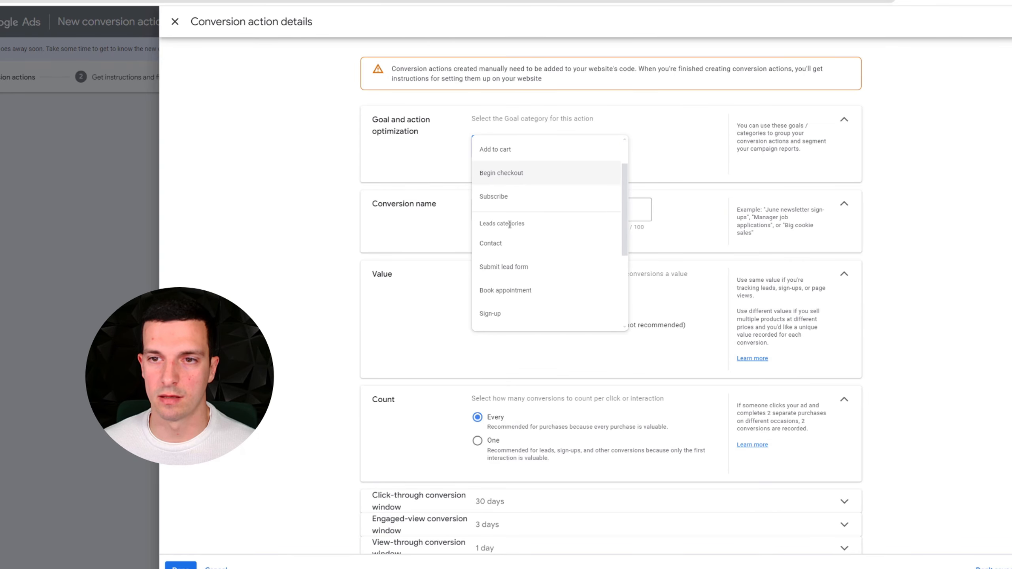
{"action": "left_click_drag", "start_coordinate": [505, 223], "coordinate": [532, 226]}
{"action": "left_click", "coordinate": [519, 267]}
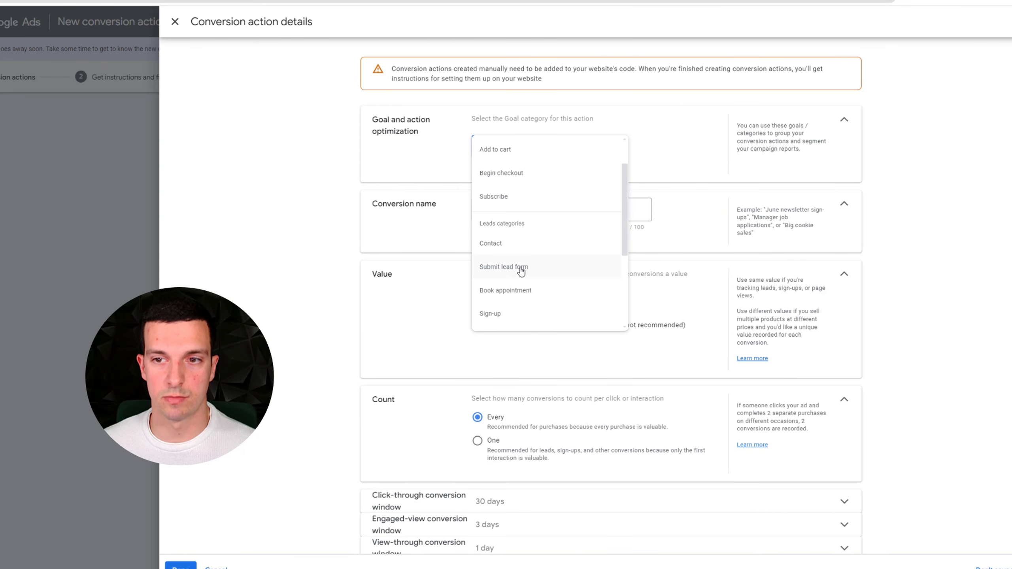
- Name the conversion "Submit lead form" and choose not to use a value for this conversion action
{"action": "left_click", "coordinate": [576, 245]}
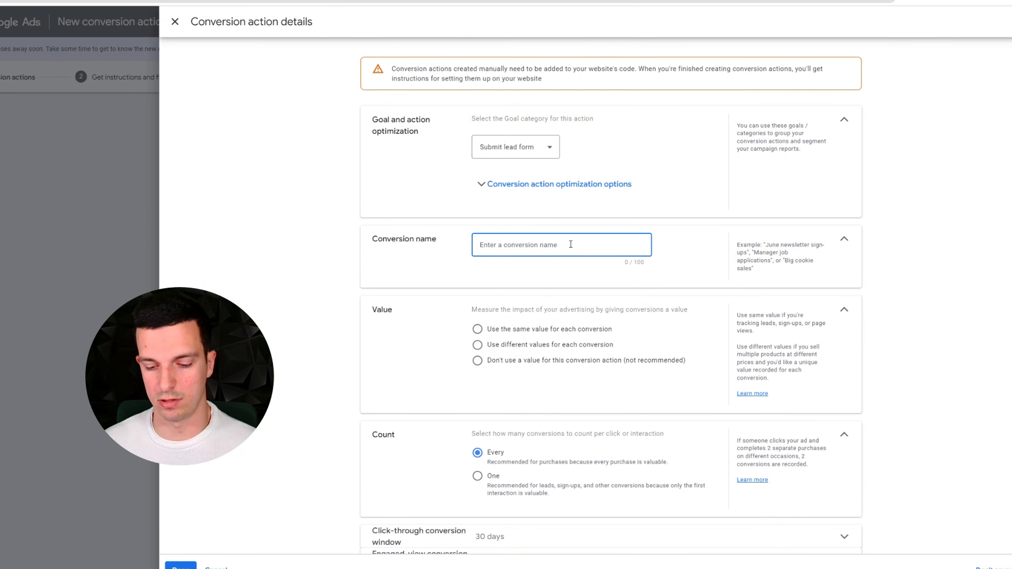
{"action": "type", "text": "Submit lead form"}
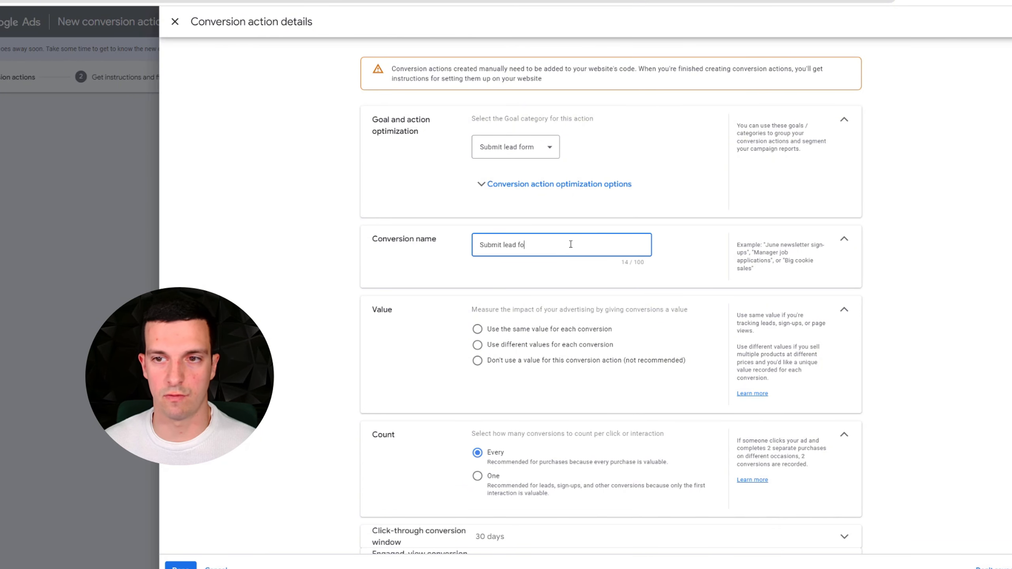
{"action": "left_click", "coordinate": [499, 362]}
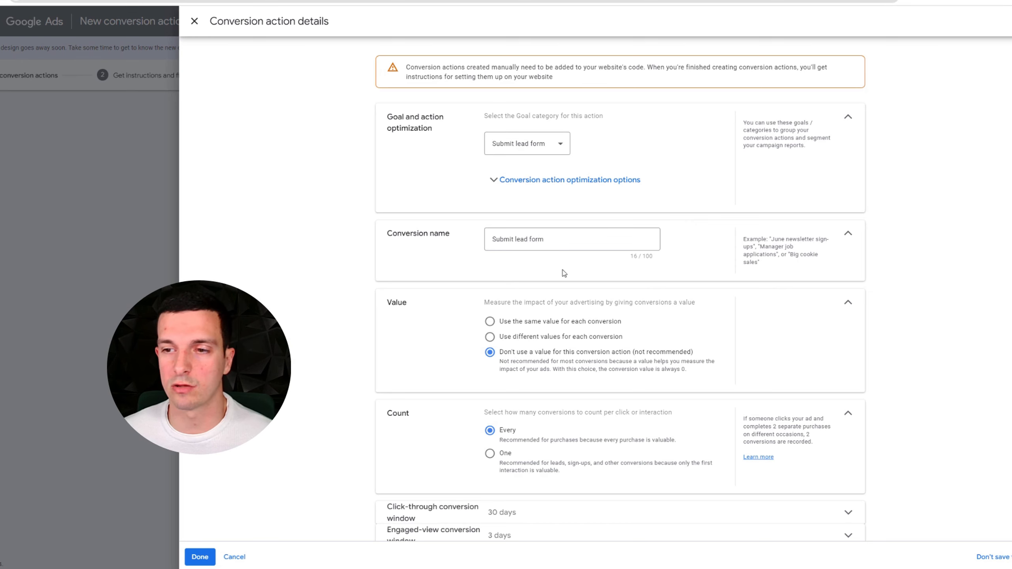
- Set the conversion count to One and finish the conversion action details
{"action": "scroll", "coordinate": [564, 273], "scroll_direction": "down", "scroll_amount": 2}
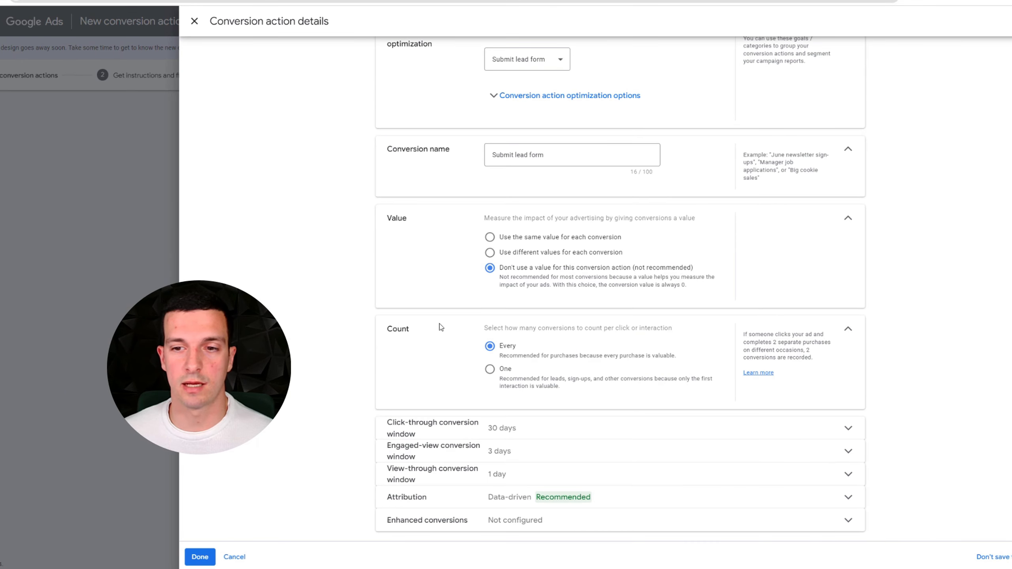
{"action": "left_click", "coordinate": [501, 372]}
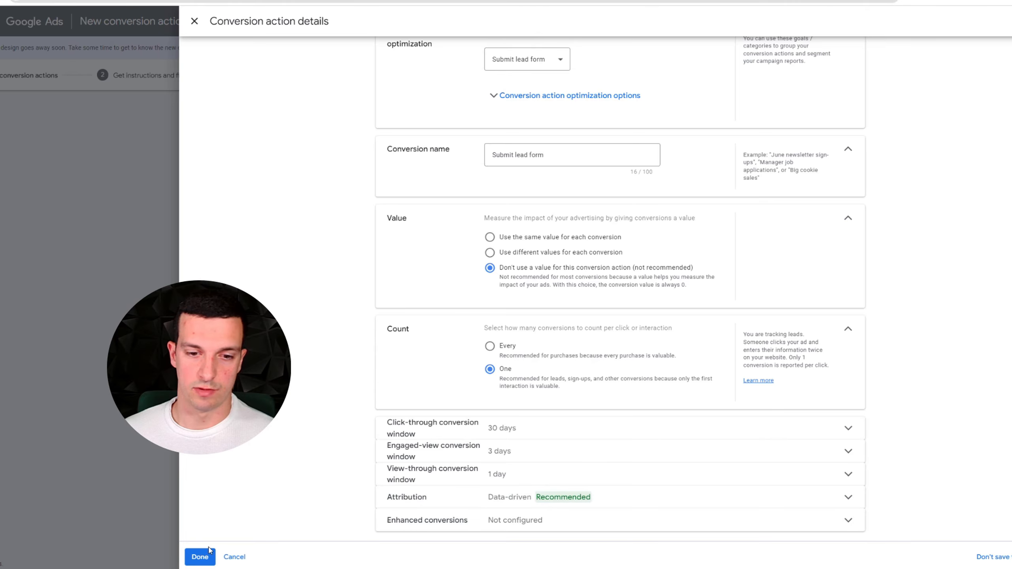
{"action": "left_click", "coordinate": [200, 557]}
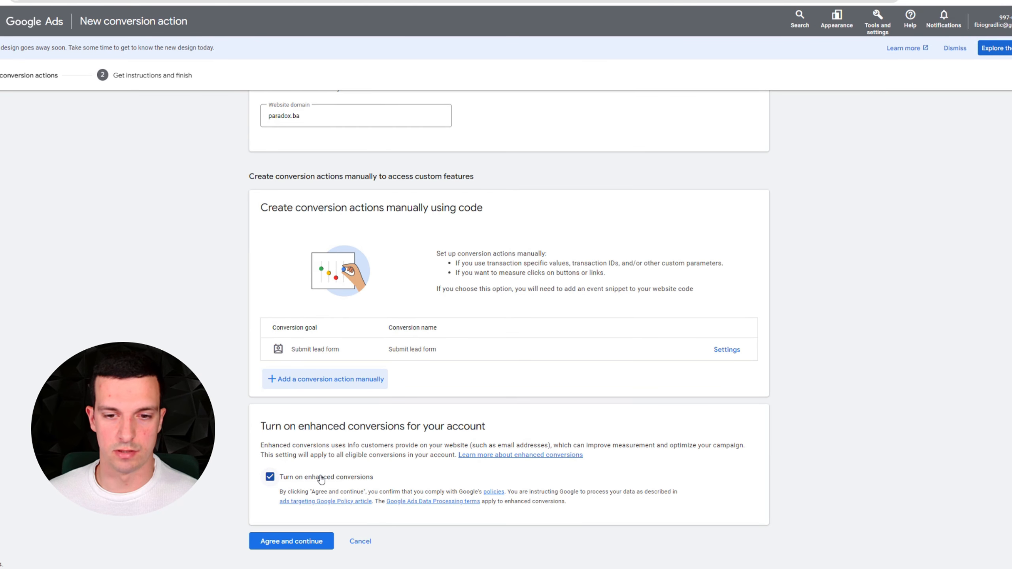
- Turn off enhanced conversions, continue to the tag instructions, and view the event snippet for the Submit lead form conversion
{"action": "left_click", "coordinate": [270, 477]}
{"action": "left_click", "coordinate": [294, 543]}
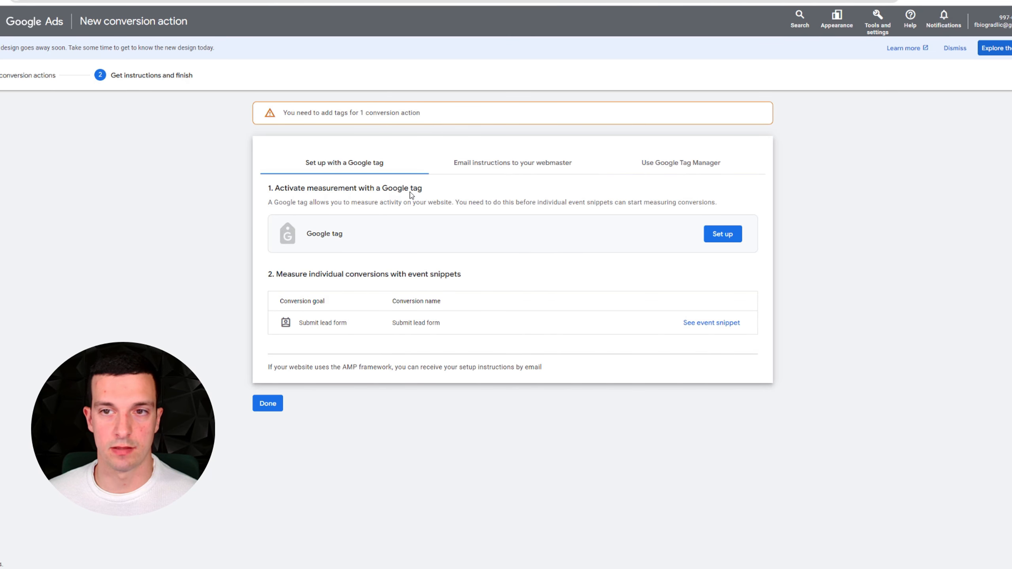
{"action": "left_click", "coordinate": [704, 328]}
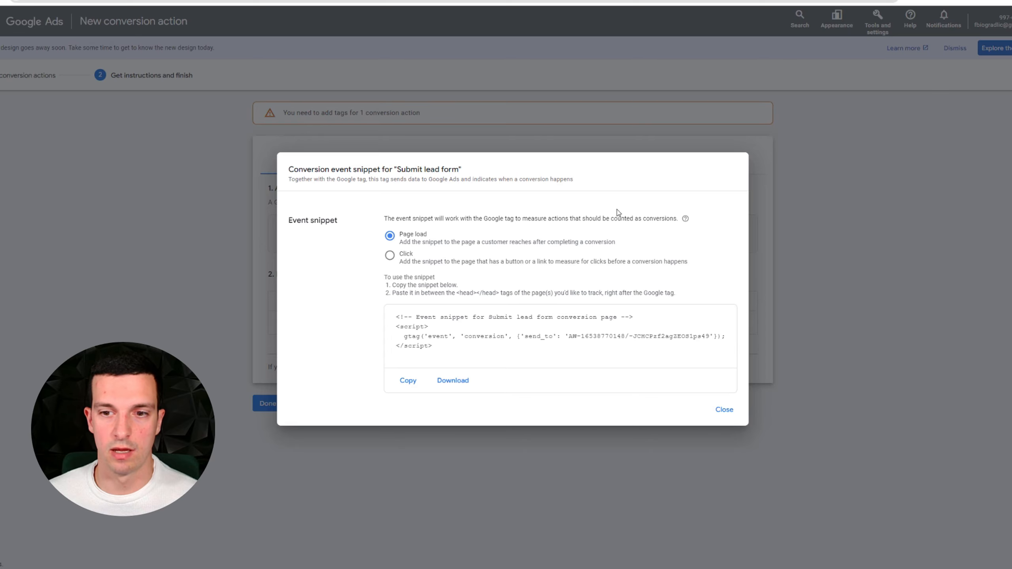
{"action": "left_click", "coordinate": [725, 410]}
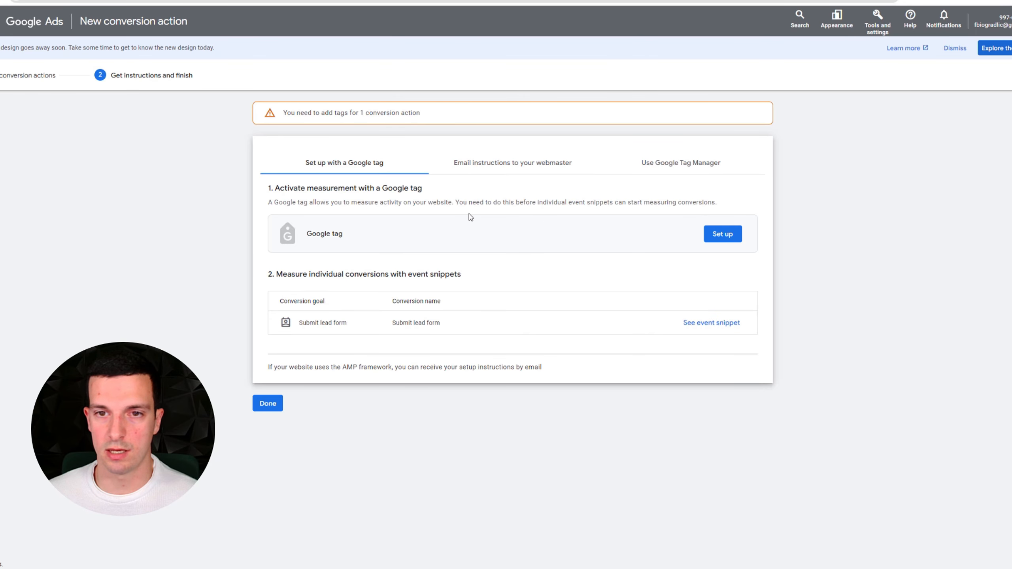
- Set up the Google tag with the manual installation option and copy its code
{"action": "left_click", "coordinate": [394, 232]}
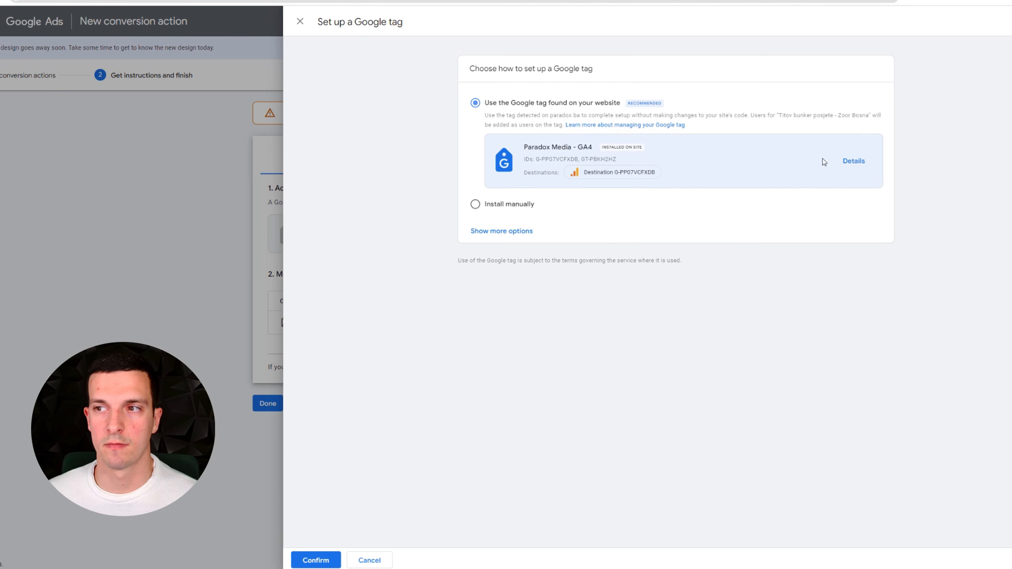
{"action": "left_click", "coordinate": [510, 205]}
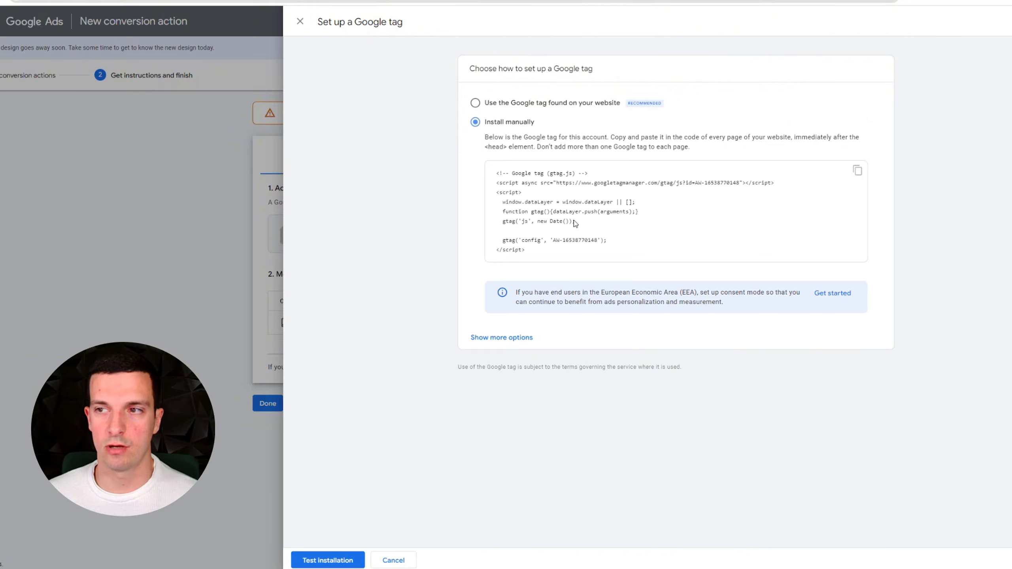
{"action": "left_click", "coordinate": [858, 171]}
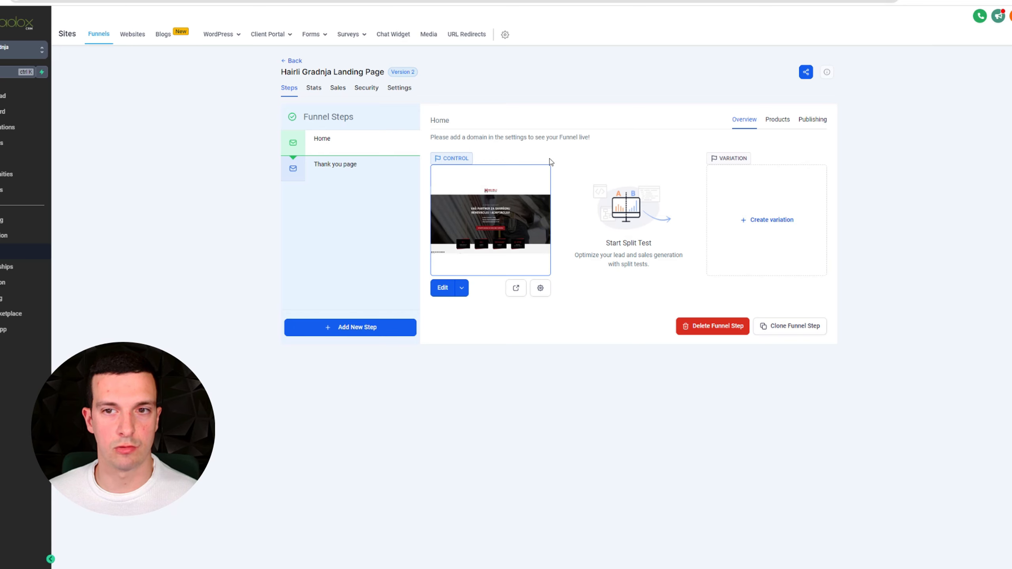
- Preview the Home step of the Hairli Gradnja Landing Page funnel, translate it to English, and review the page down to its contact form
{"action": "left_click", "coordinate": [516, 288]}
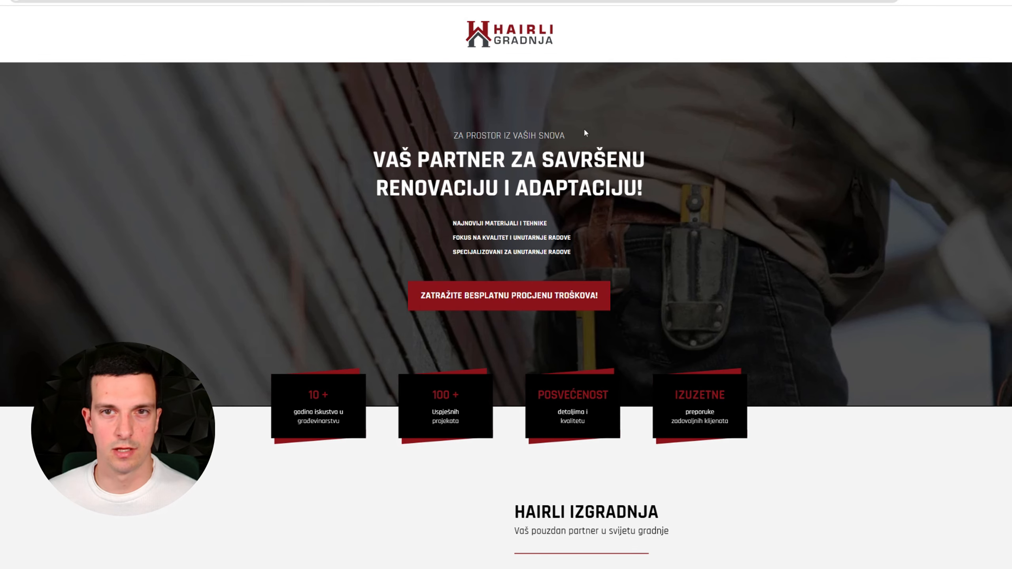
{"action": "right_click", "coordinate": [784, 188]}
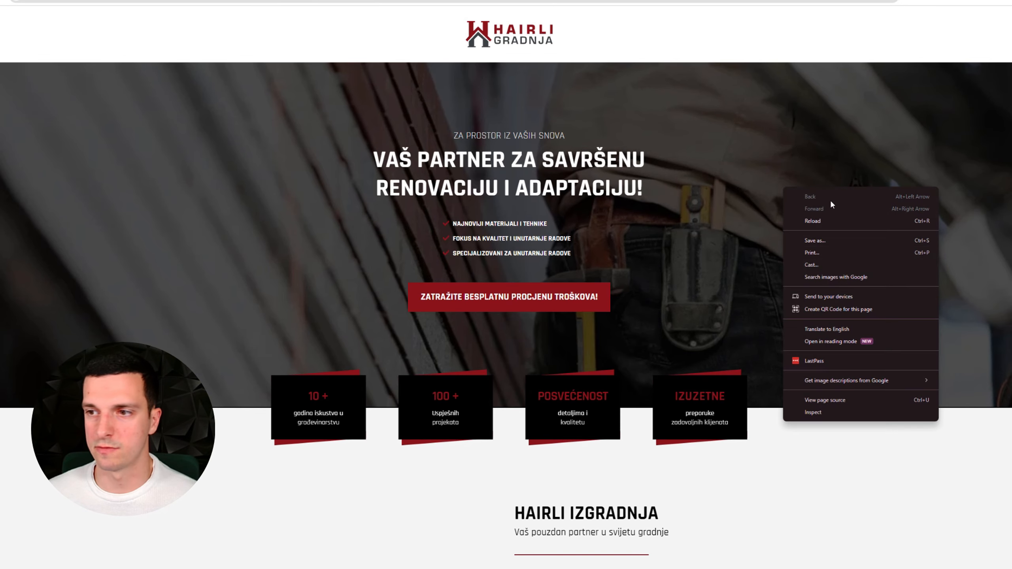
{"action": "left_click", "coordinate": [847, 328]}
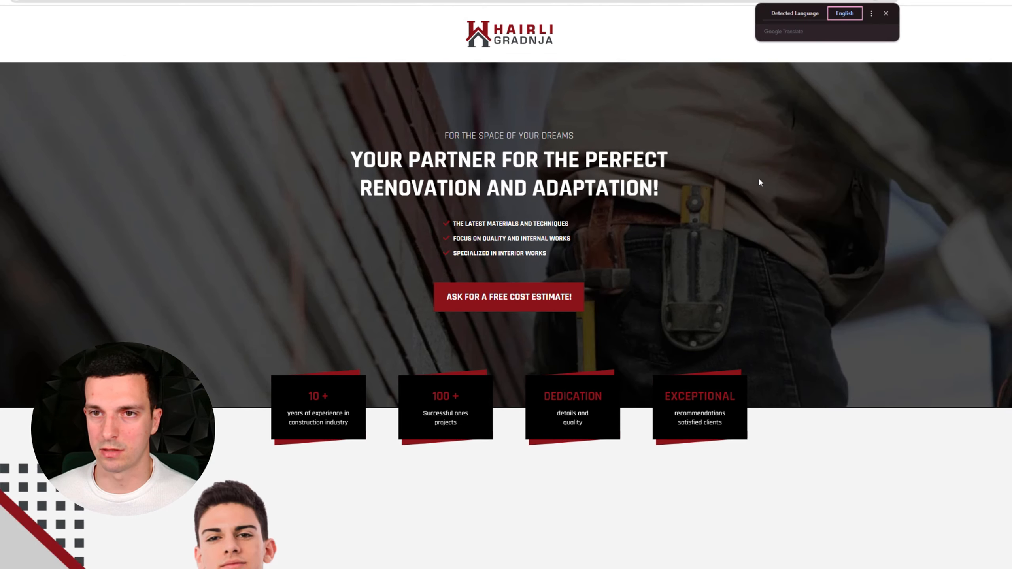
{"action": "scroll", "coordinate": [616, 284], "scroll_direction": "down", "scroll_amount": 20}
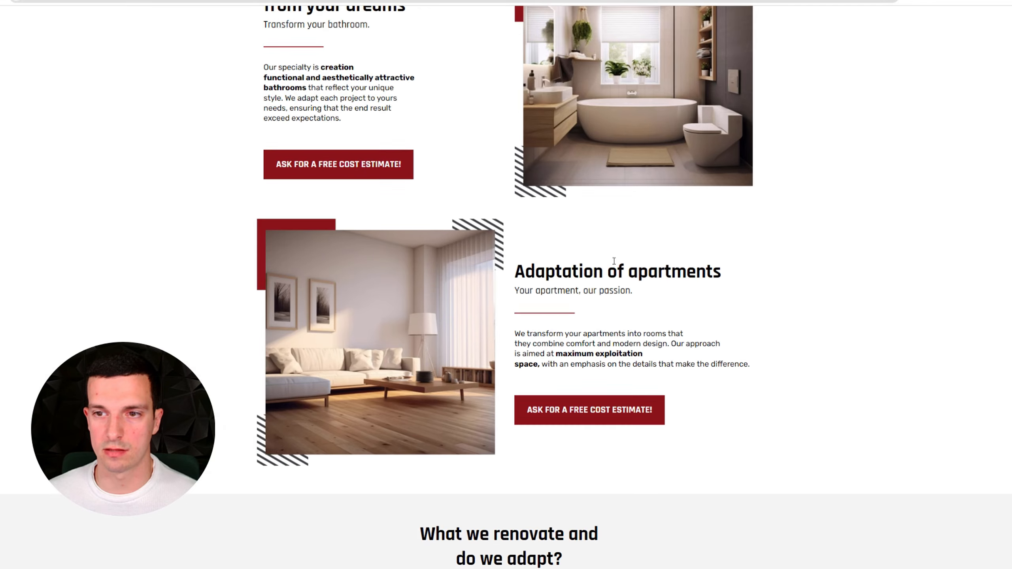
{"action": "scroll", "coordinate": [613, 251], "scroll_direction": "down", "scroll_amount": 5}
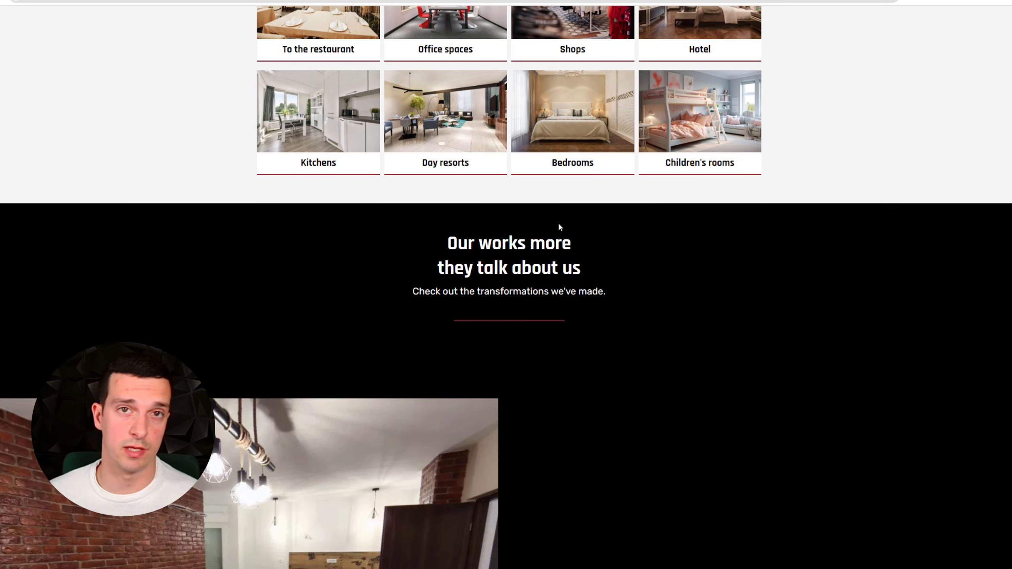
{"action": "scroll", "coordinate": [559, 228], "scroll_direction": "down", "scroll_amount": 20}
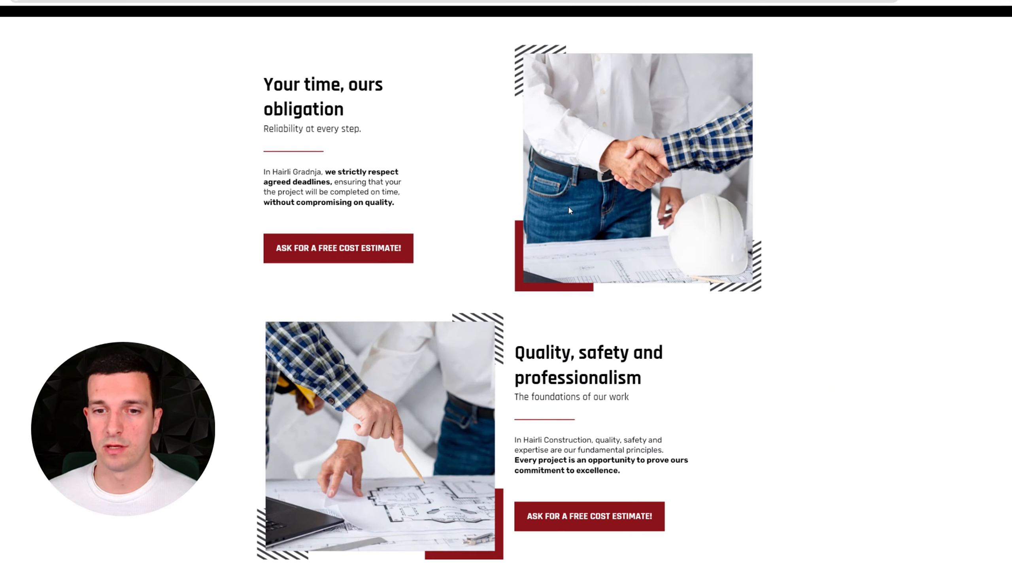
{"action": "scroll", "coordinate": [568, 211], "scroll_direction": "down", "scroll_amount": 20}
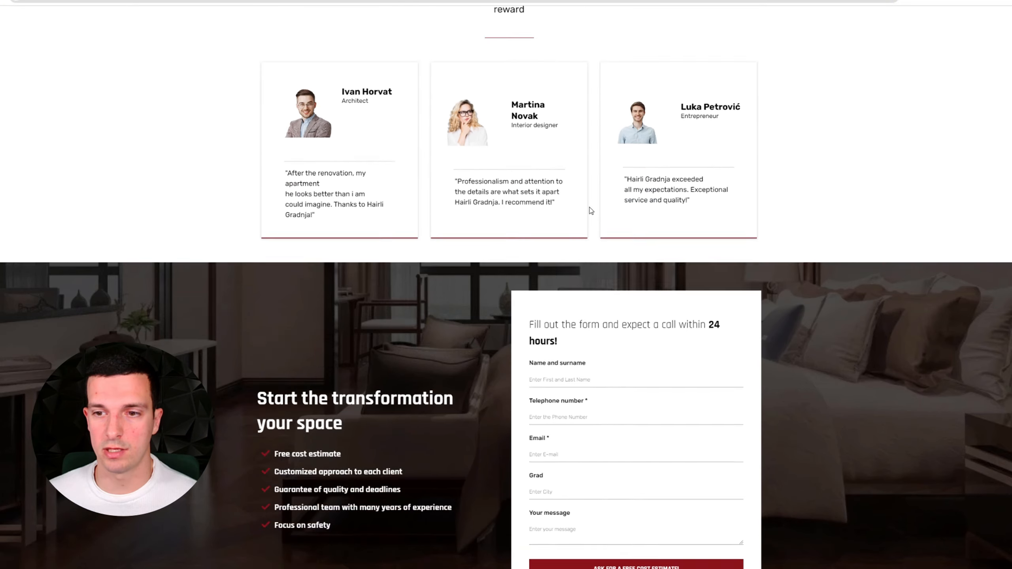
{"action": "scroll", "coordinate": [590, 207], "scroll_direction": "down", "scroll_amount": 3}
{"action": "scroll", "coordinate": [813, 308], "scroll_direction": "up", "scroll_amount": 20}
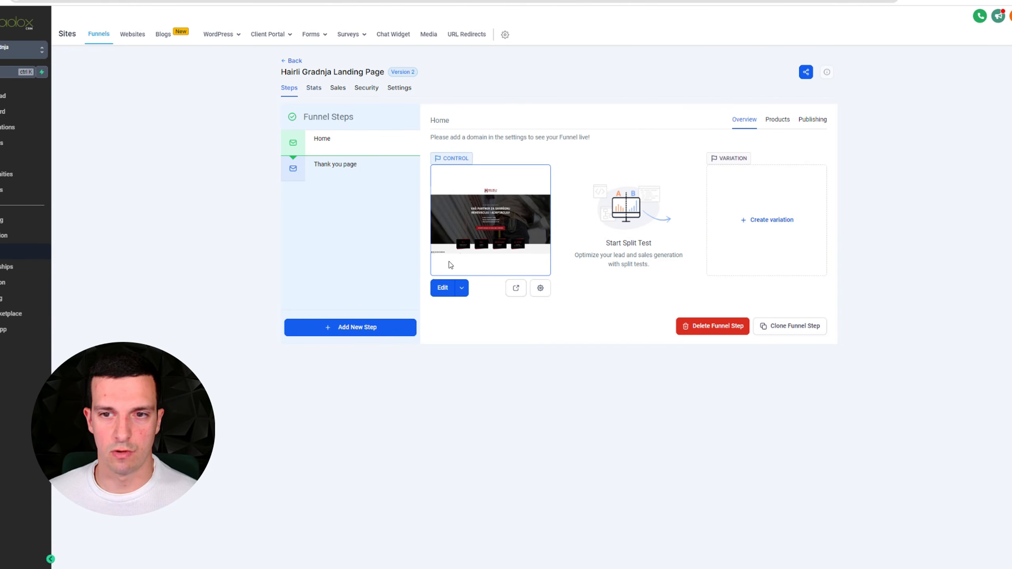
- Paste the copied Google tag into the Head tracking code in the Hairli Gradnja Landing Page funnel's settings
{"action": "left_click", "coordinate": [408, 94]}
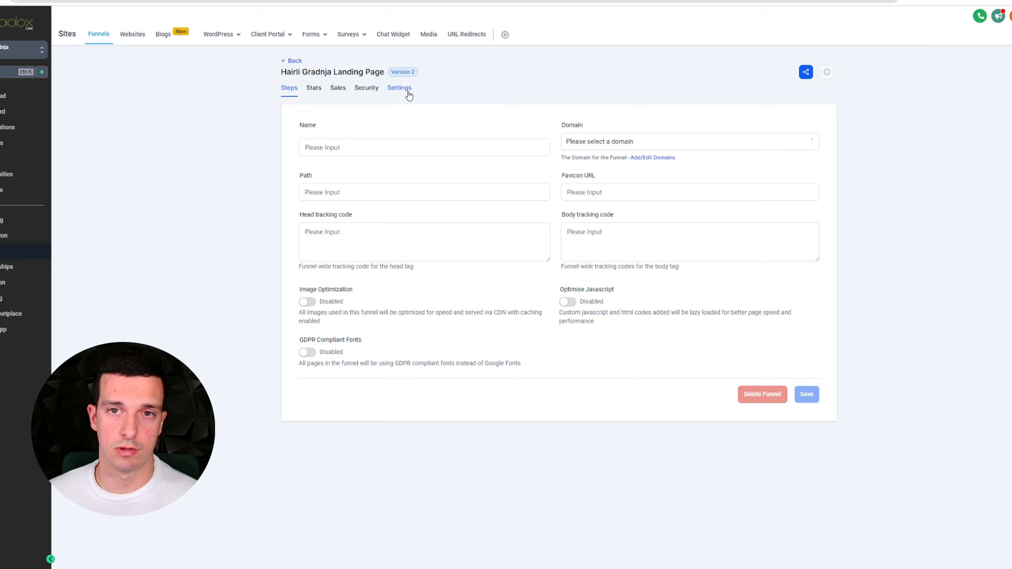
{"action": "left_click", "coordinate": [346, 233]}
{"action": "key", "text": "ctrl+v"}
{"action": "scroll", "coordinate": [347, 232], "scroll_direction": "up", "scroll_amount": 5}
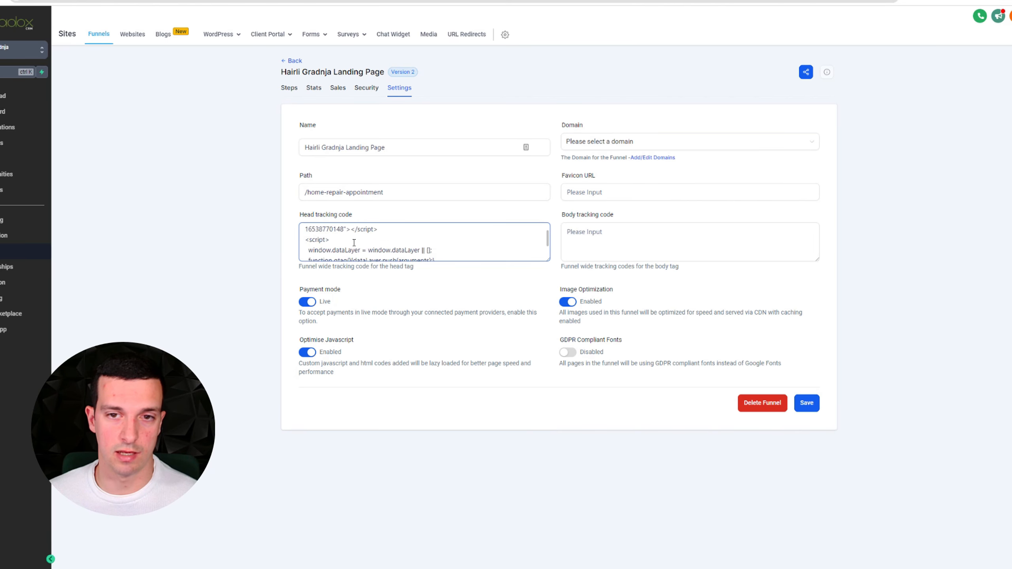
- Save the funnel's settings with the pasted head tracking code and test the manual Google tag installation in Google Ads
{"action": "scroll", "coordinate": [335, 240], "scroll_direction": "down", "scroll_amount": 5}
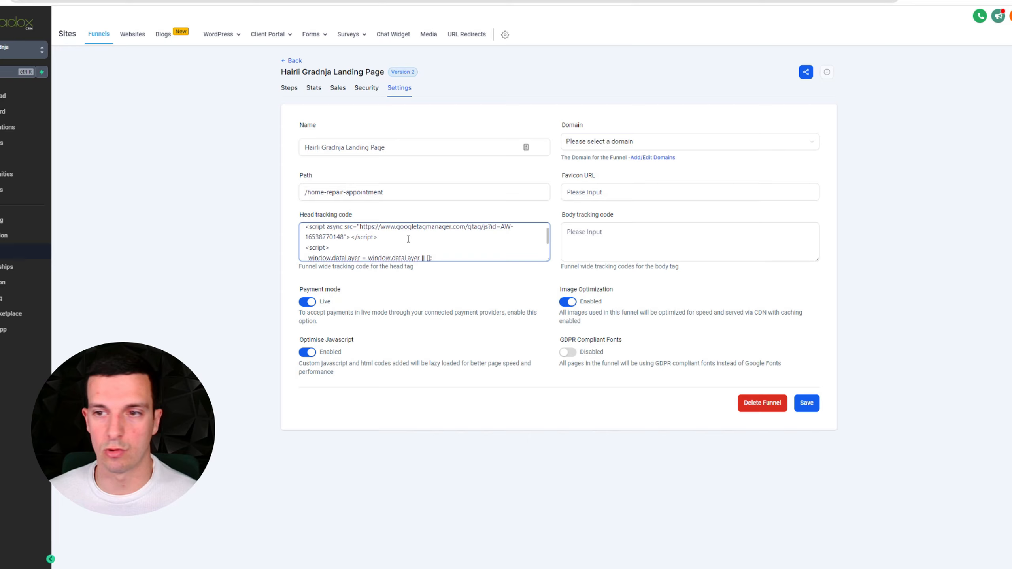
{"action": "left_click", "coordinate": [806, 403]}
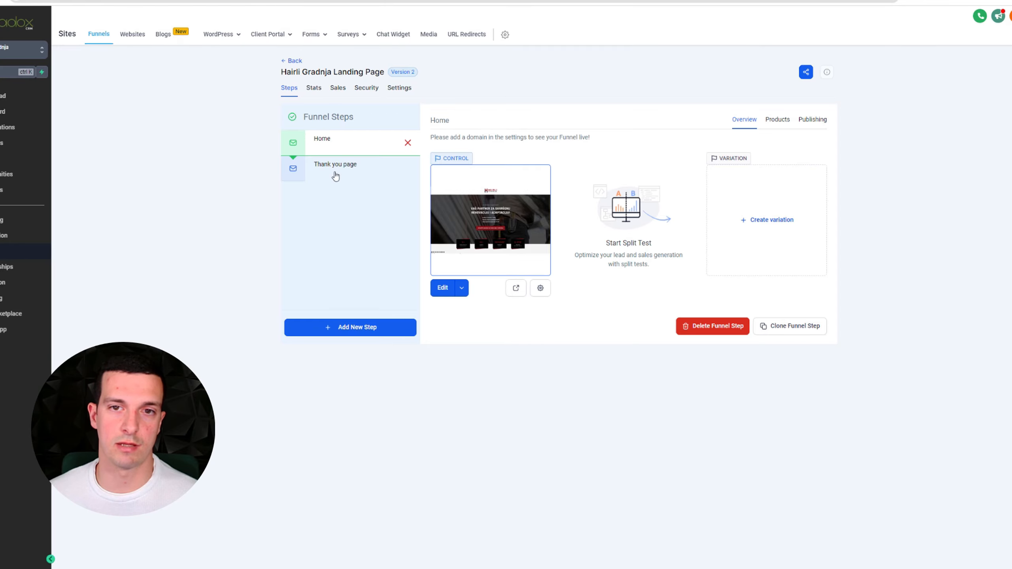
{"action": "left_click", "coordinate": [264, 0]}
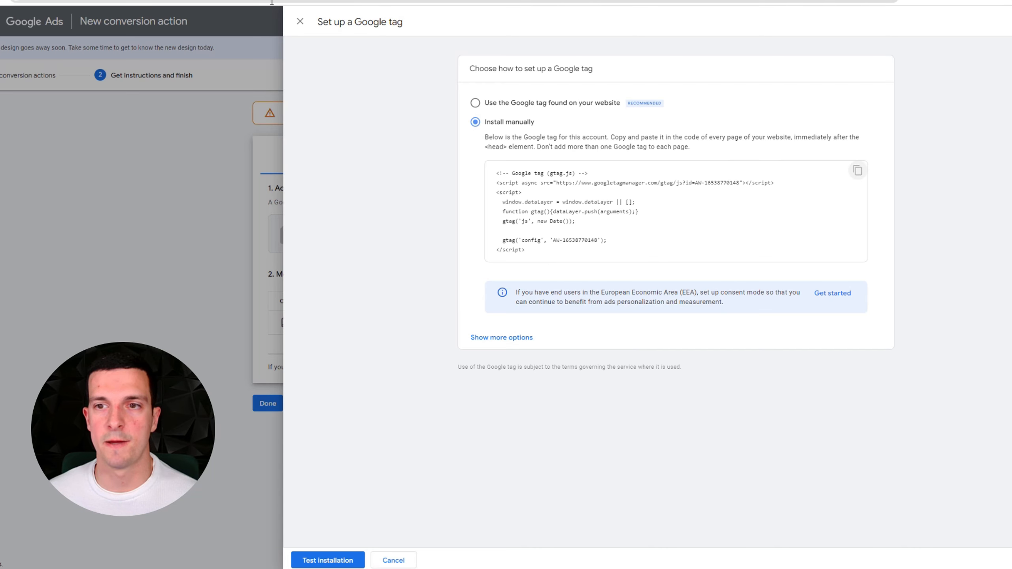
{"action": "left_click", "coordinate": [325, 561]}
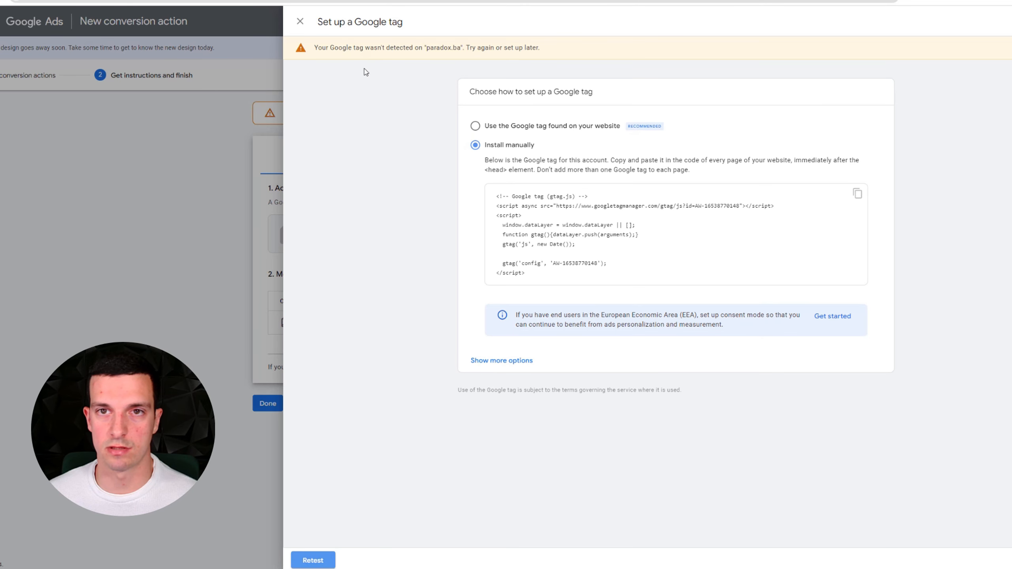
- Close the Google tag setup and copy the Page load event snippet for the Submit lead form conversion
{"action": "left_click", "coordinate": [300, 21]}
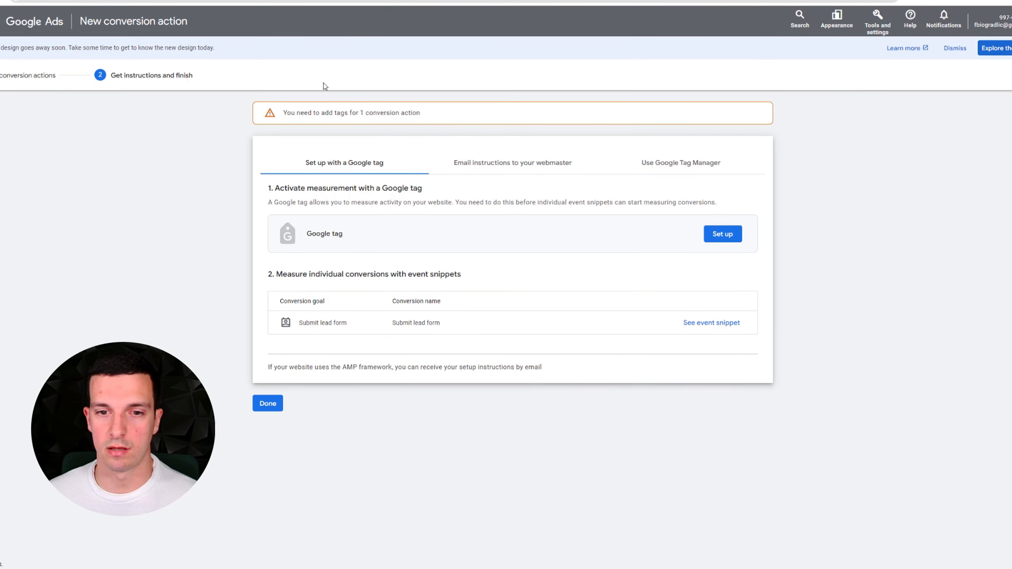
{"action": "left_click", "coordinate": [719, 327]}
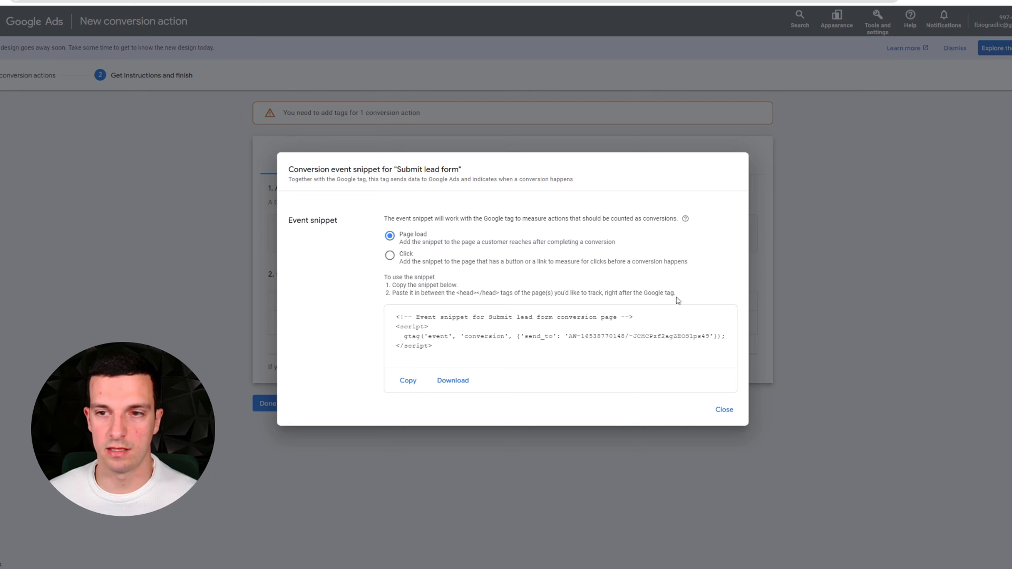
{"action": "left_click", "coordinate": [407, 380]}
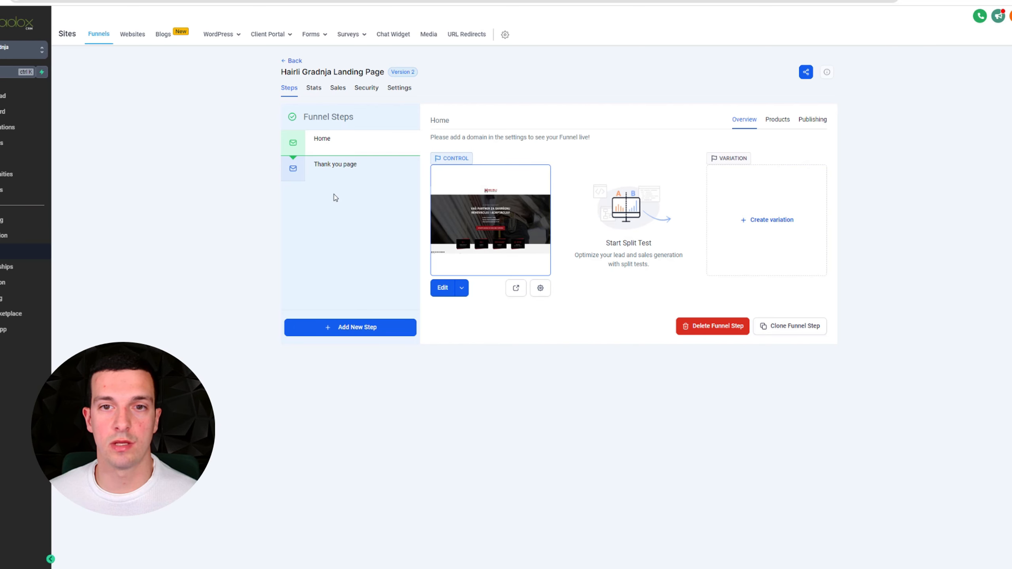
- Edit the funnel's Thank you page, paste the event snippet into its header tracking code, and save the page
{"action": "left_click", "coordinate": [338, 166]}
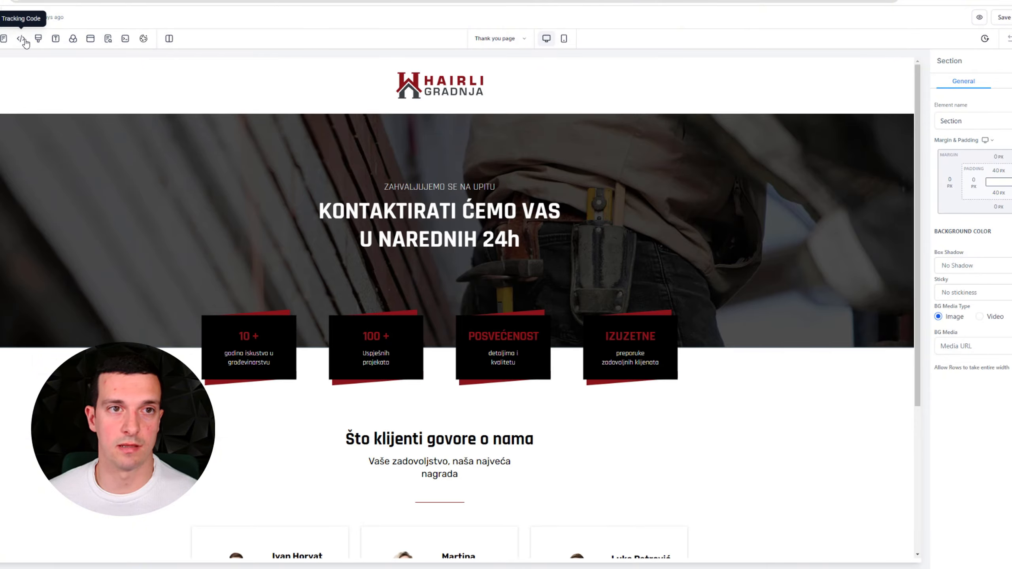
{"action": "left_click", "coordinate": [4, 39]}
{"action": "key", "text": "ctrl+v"}
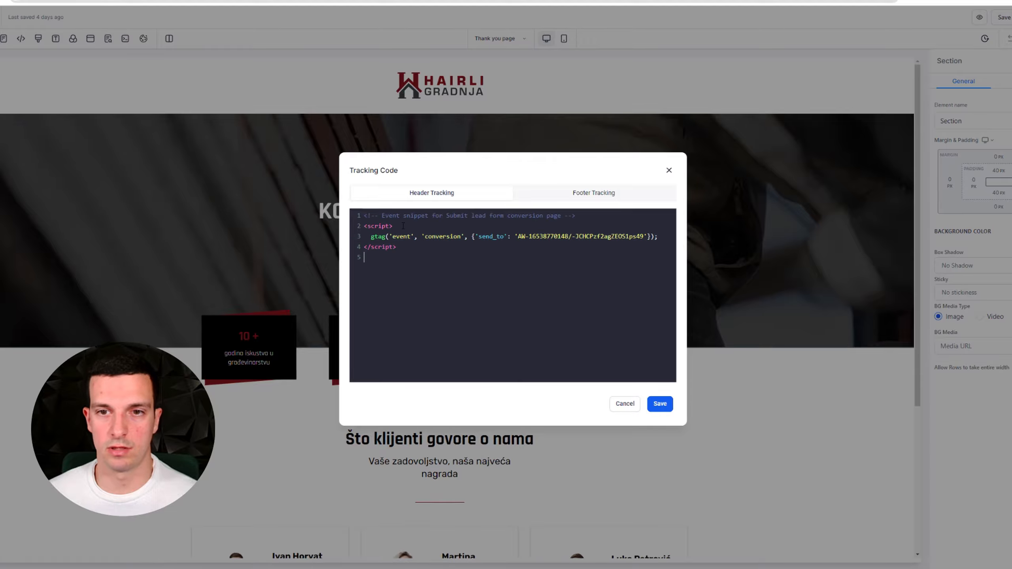
{"action": "left_click", "coordinate": [660, 400]}
{"action": "left_click", "coordinate": [1003, 19]}
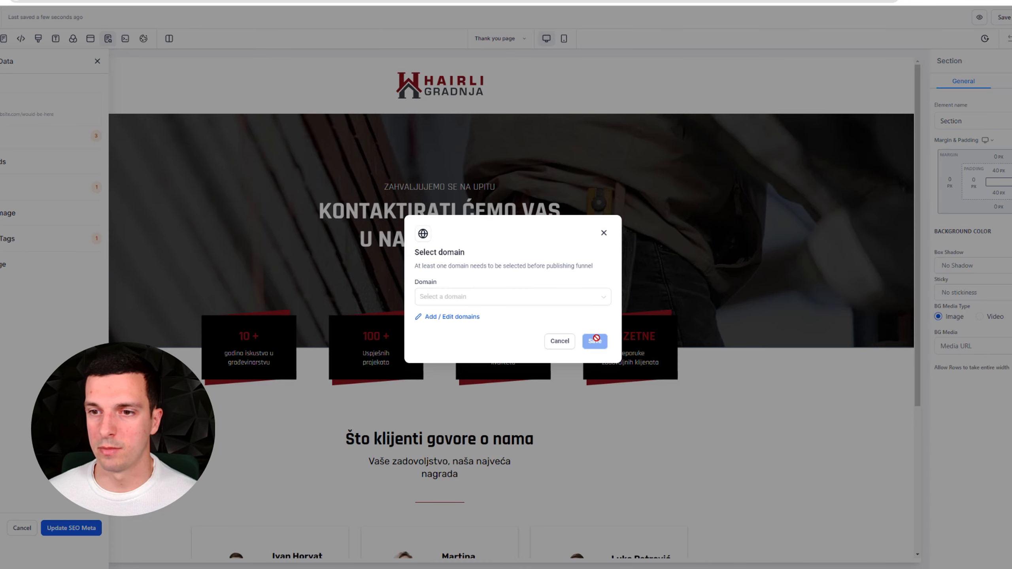
{"action": "left_click", "coordinate": [566, 305]}
{"action": "left_click", "coordinate": [550, 262]}
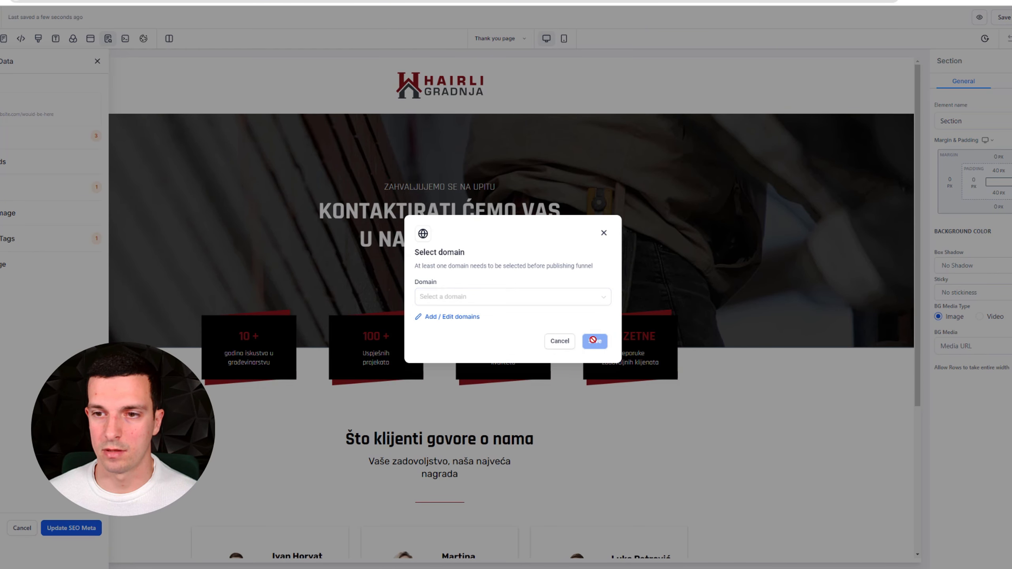
{"action": "left_click", "coordinate": [559, 340]}
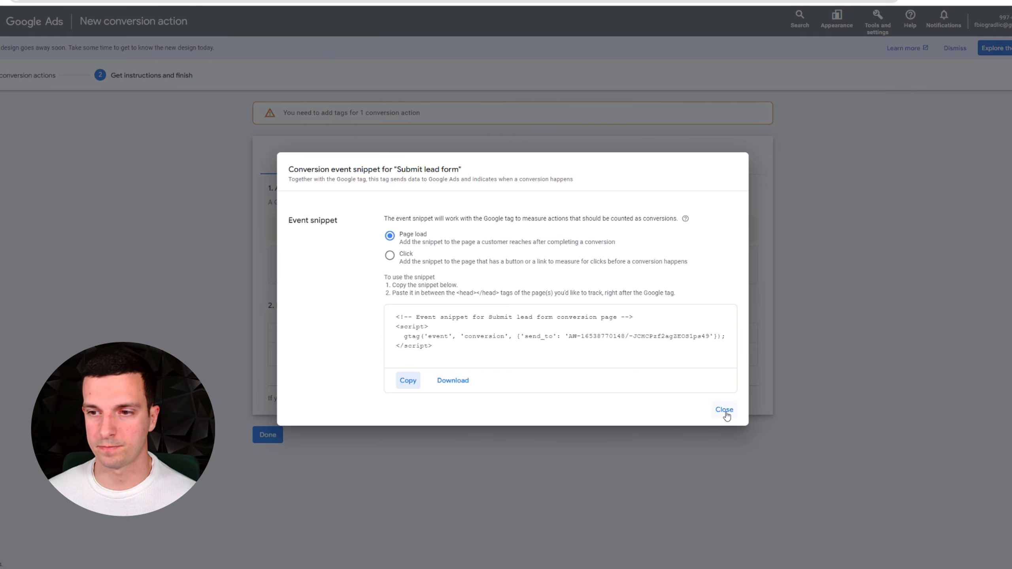
- Close the event snippet in Google Ads and finish setting up the Submit lead form conversion action
{"action": "left_click", "coordinate": [725, 411]}
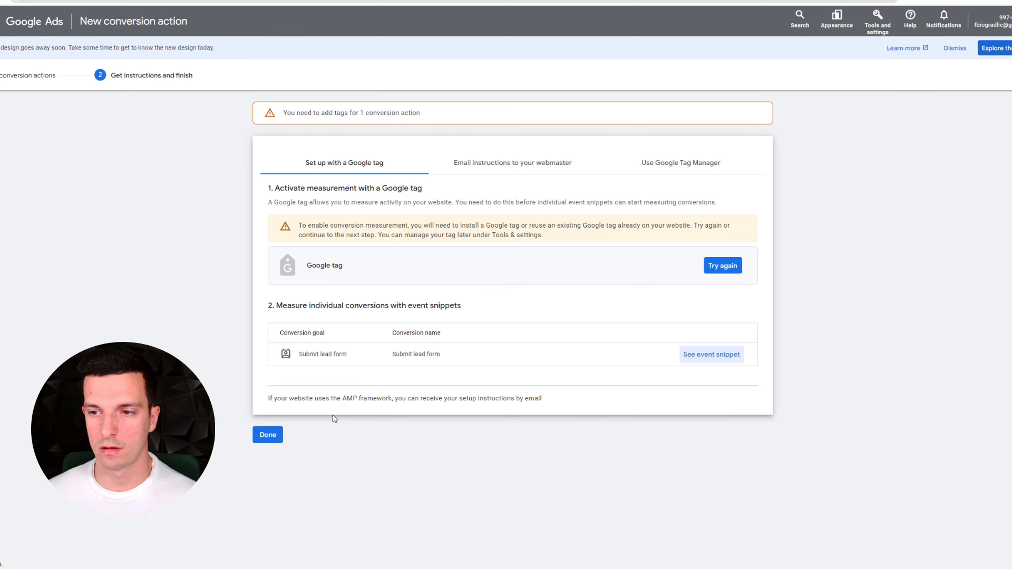
{"action": "left_click", "coordinate": [268, 435]}
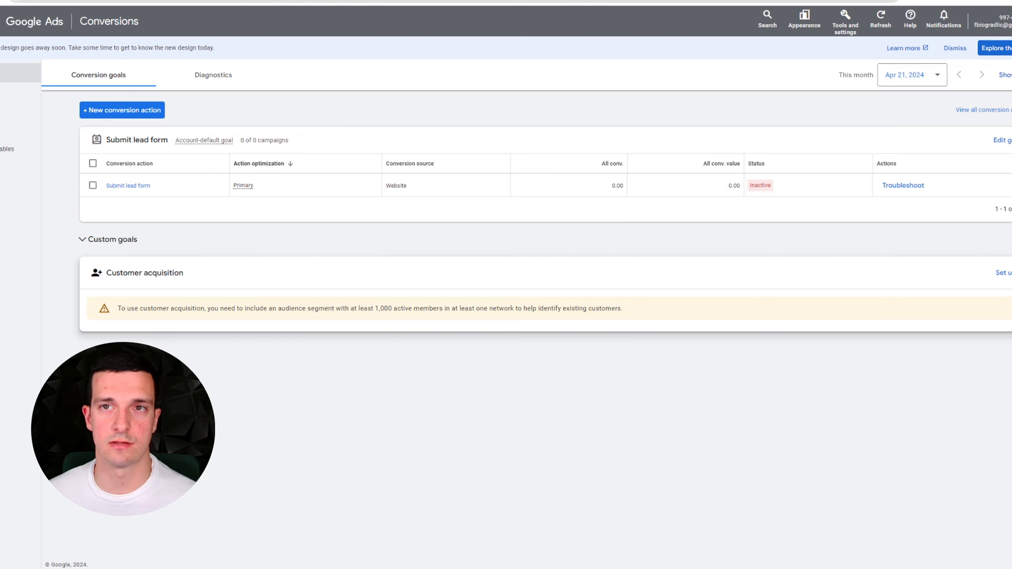
- Start troubleshooting the Submit lead form conversion, clear the website address, and check the landing page preview before returning to Google Ads
{"action": "left_click", "coordinate": [915, 186]}
{"action": "left_click", "coordinate": [638, 369]}
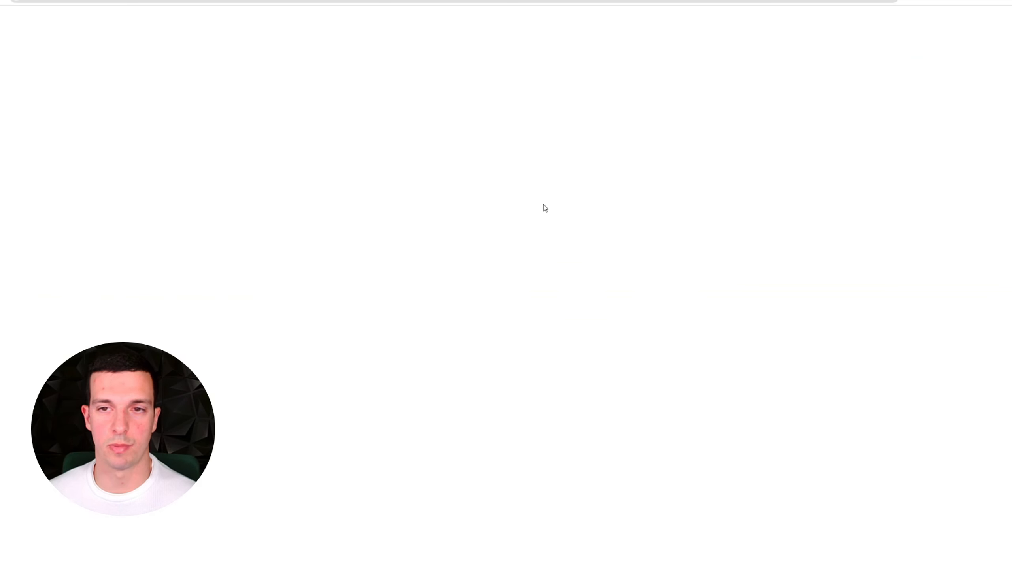
{"action": "left_click_drag", "start_coordinate": [616, 183], "coordinate": [311, 189]}
{"action": "key", "text": "BackSpace"}
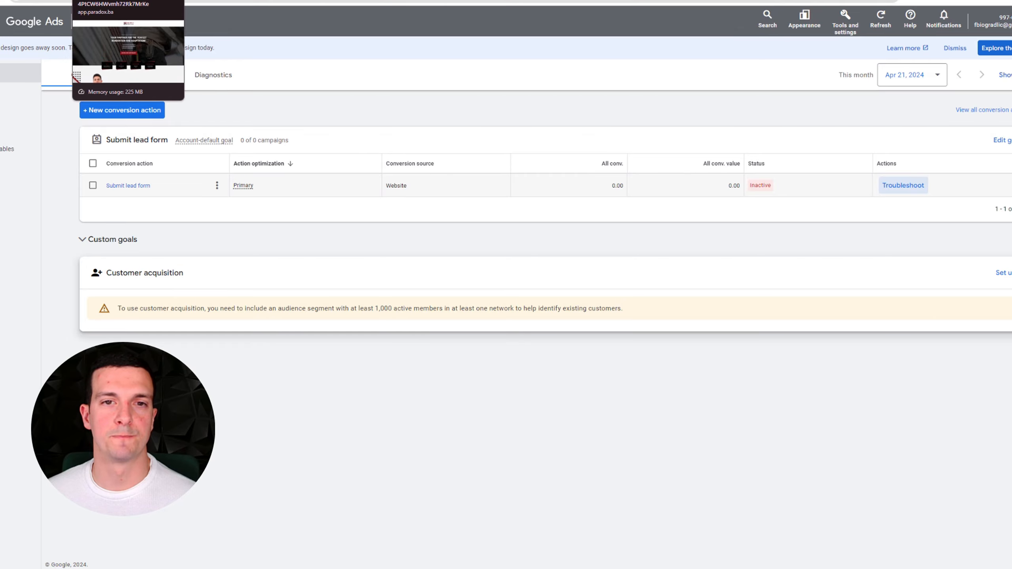
{"action": "left_click", "coordinate": [128, 0]}
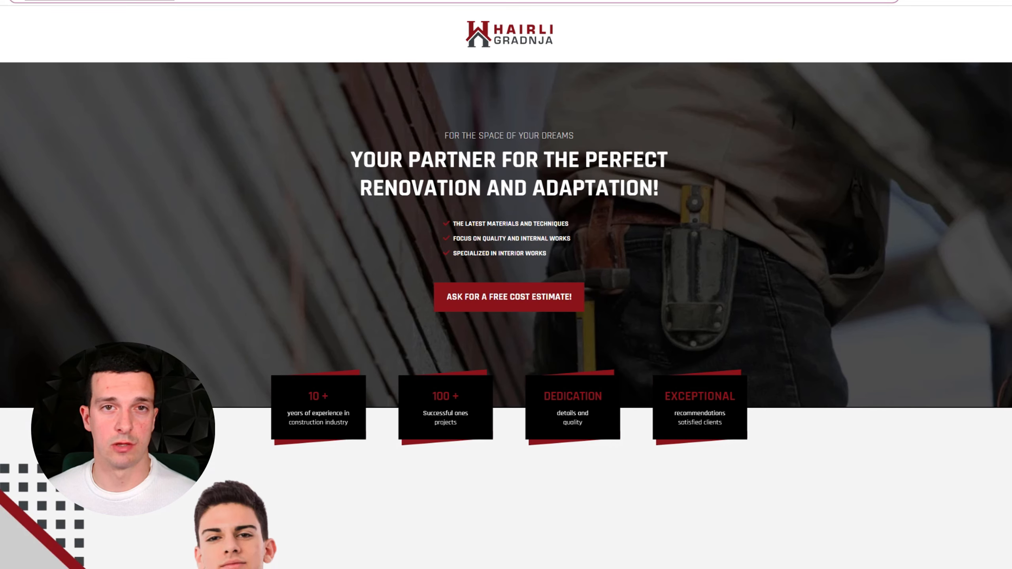
{"action": "left_click", "coordinate": [257, 0]}
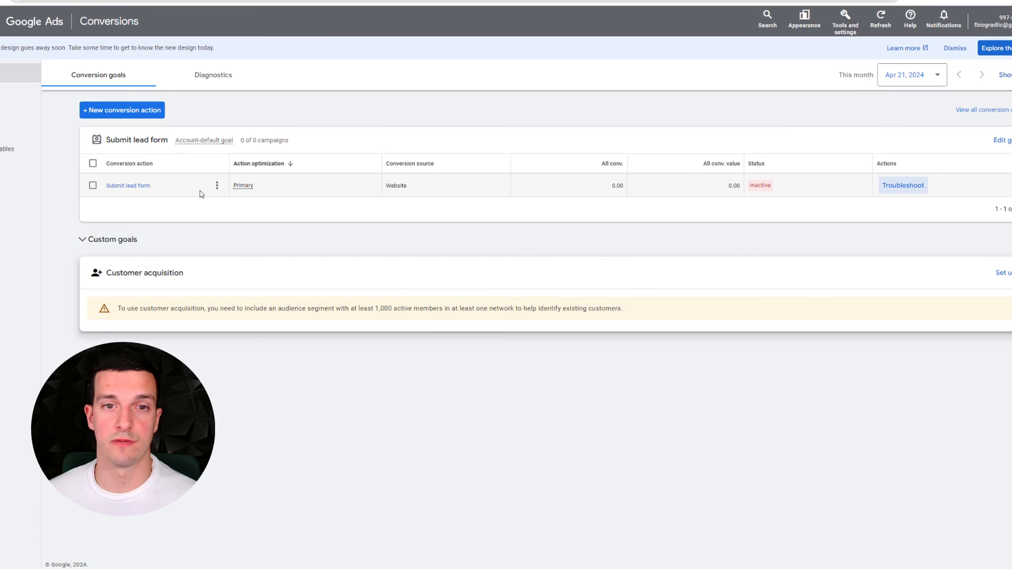
- Examine the other conversion goals available for the Submit lead form action without changing it
{"action": "left_click", "coordinate": [217, 185]}
{"action": "mouse_move", "coordinate": [284, 200]}
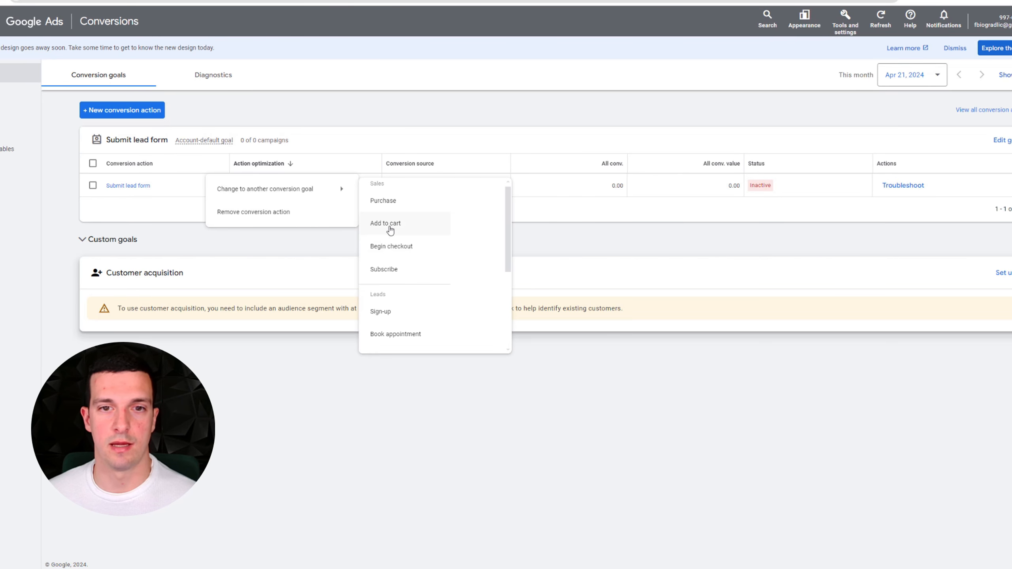
{"action": "left_click", "coordinate": [284, 248]}
{"action": "left_click", "coordinate": [284, 249]}
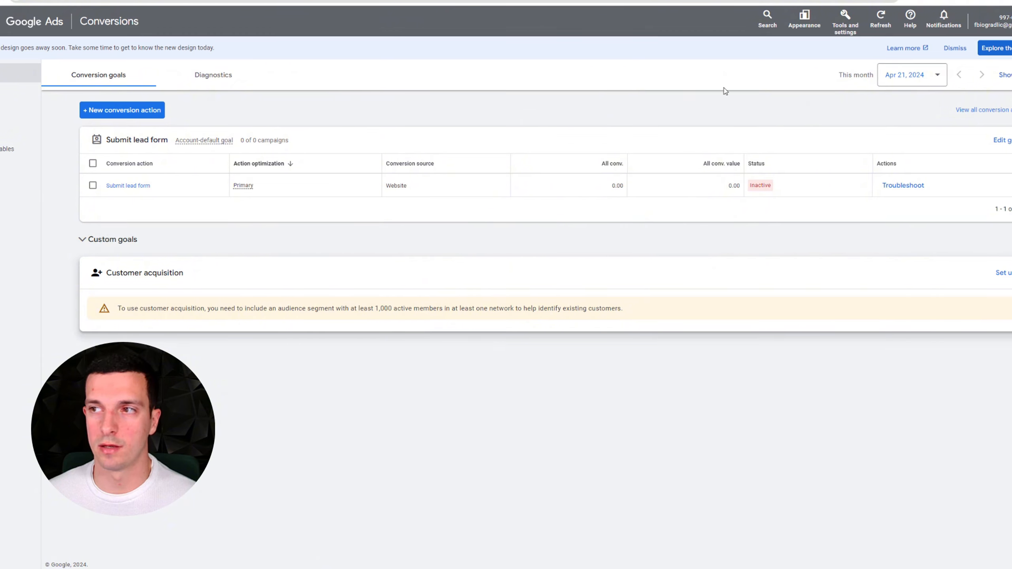
- Start a new website conversion action and scan the landing page's app.paradox.ba preview URL
{"action": "left_click", "coordinate": [121, 116]}
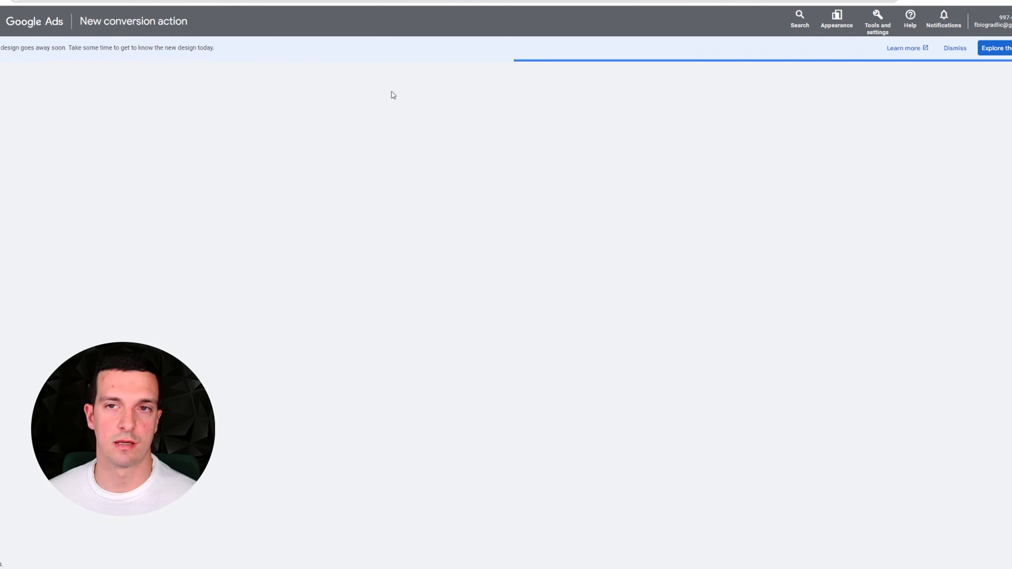
{"action": "left_click", "coordinate": [339, 177]}
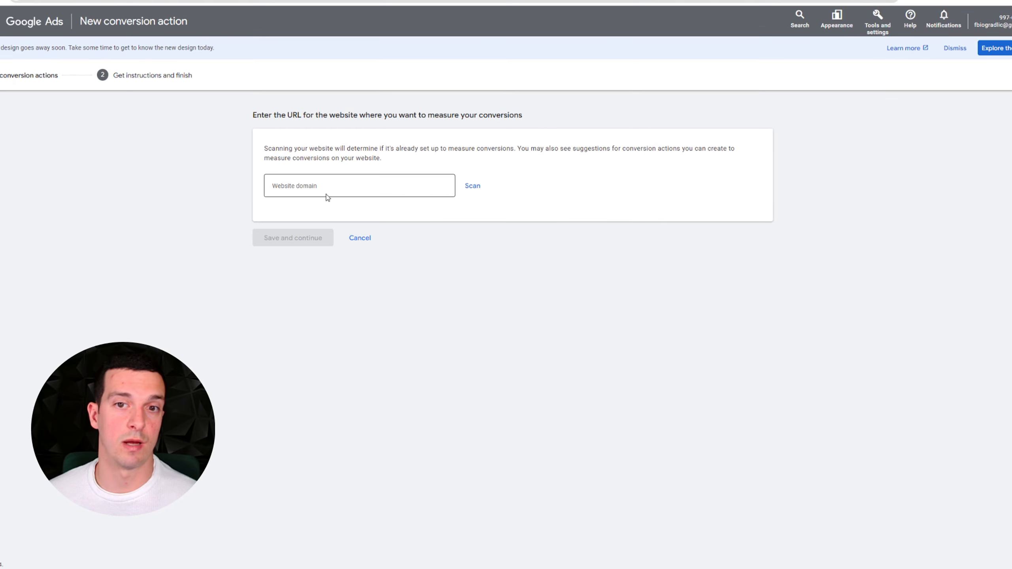
{"action": "left_click", "coordinate": [374, 187]}
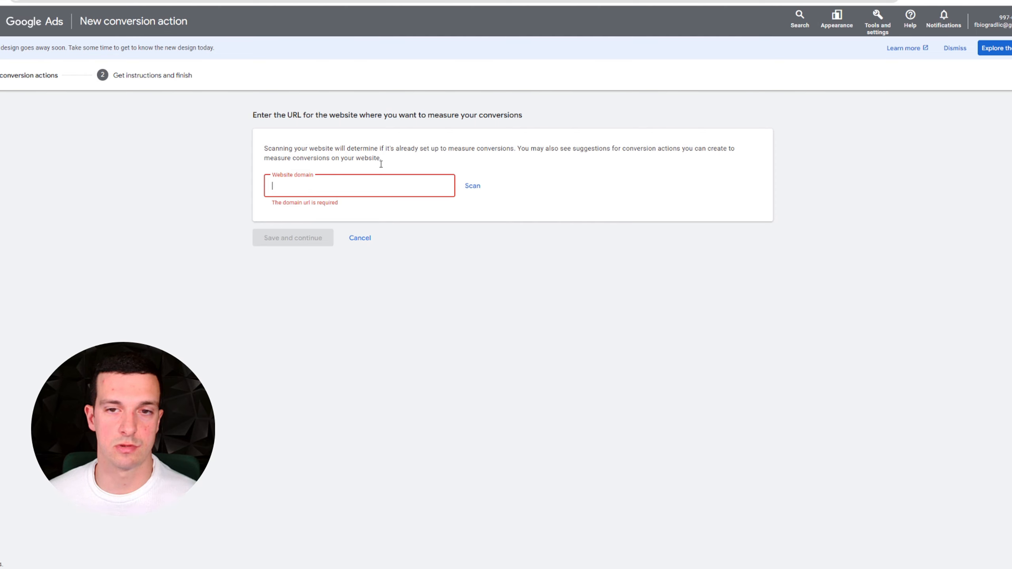
{"action": "key", "text": "ctrl+v"}
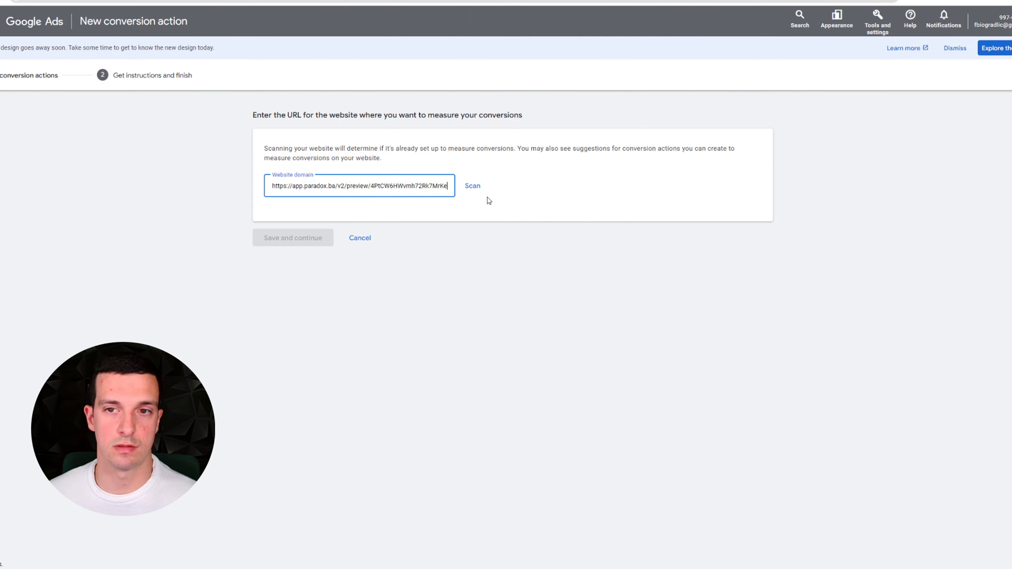
{"action": "left_click", "coordinate": [472, 187]}
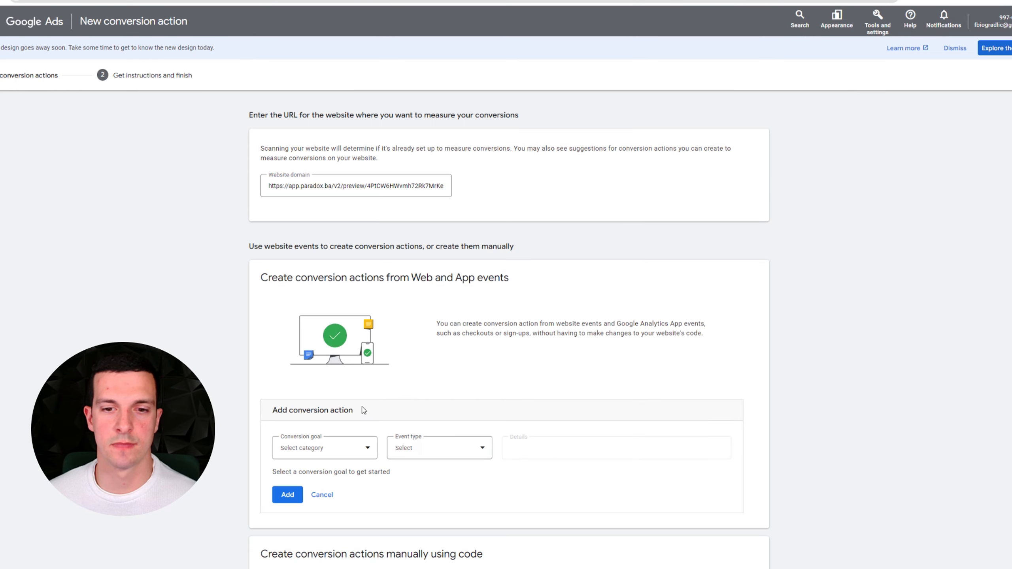
- Add a conversion action manually using code and examine its available goal categories
{"action": "scroll", "coordinate": [346, 378], "scroll_direction": "down", "scroll_amount": 2}
{"action": "scroll", "coordinate": [346, 378], "scroll_direction": "down", "scroll_amount": 2}
{"action": "left_click", "coordinate": [308, 509]}
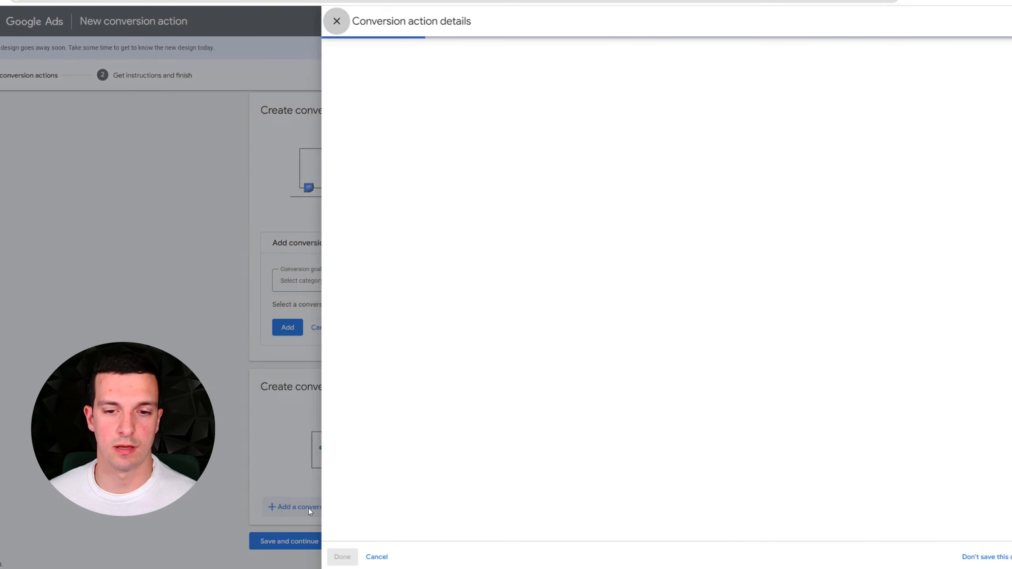
{"action": "left_click", "coordinate": [502, 145]}
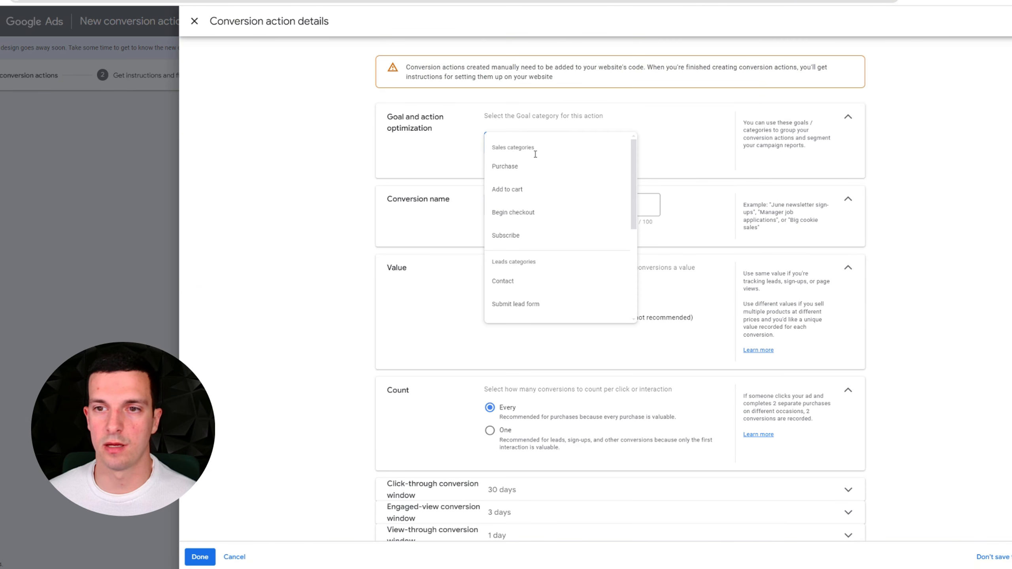
{"action": "scroll", "coordinate": [553, 216], "scroll_direction": "down", "scroll_amount": 1}
{"action": "scroll", "coordinate": [552, 215], "scroll_direction": "down", "scroll_amount": 2}
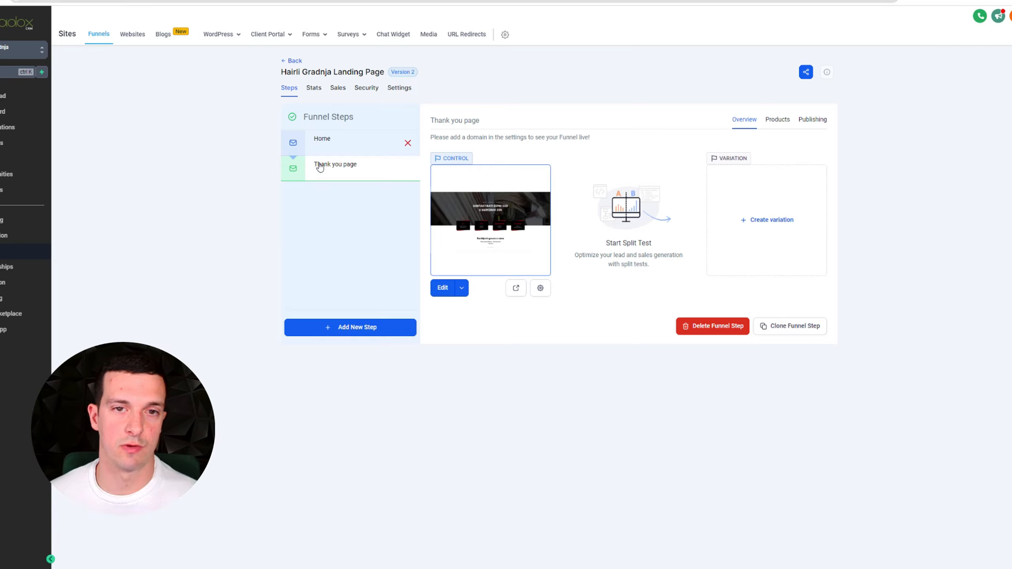
- Check the Google tag in the Hairli Gradnja Landing Page funnel's Head tracking code and return to the funnel steps
{"action": "left_click", "coordinate": [399, 89]}
{"action": "left_click", "coordinate": [354, 230]}
{"action": "key", "text": "ctrl+v"}
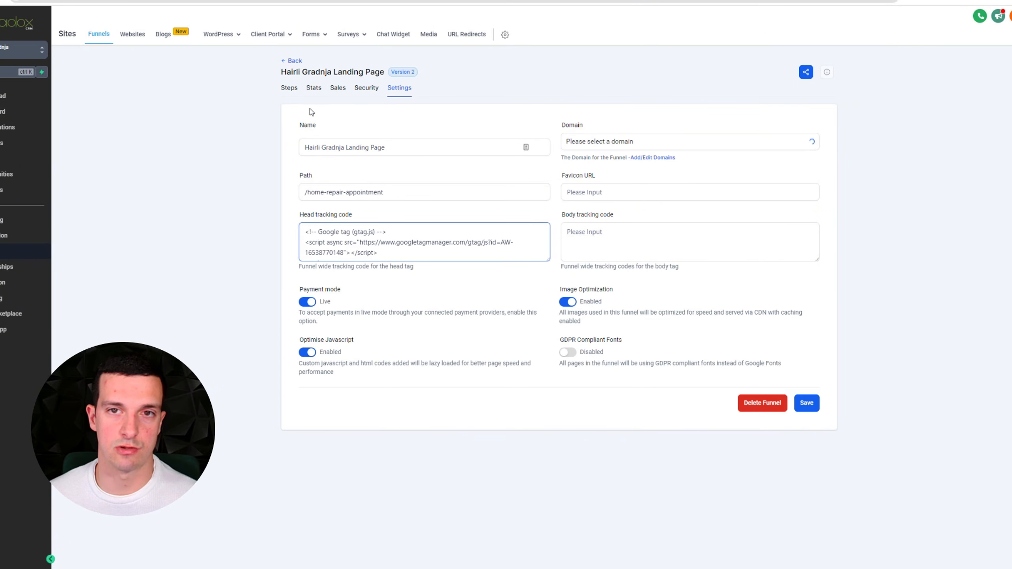
{"action": "left_click", "coordinate": [287, 91]}
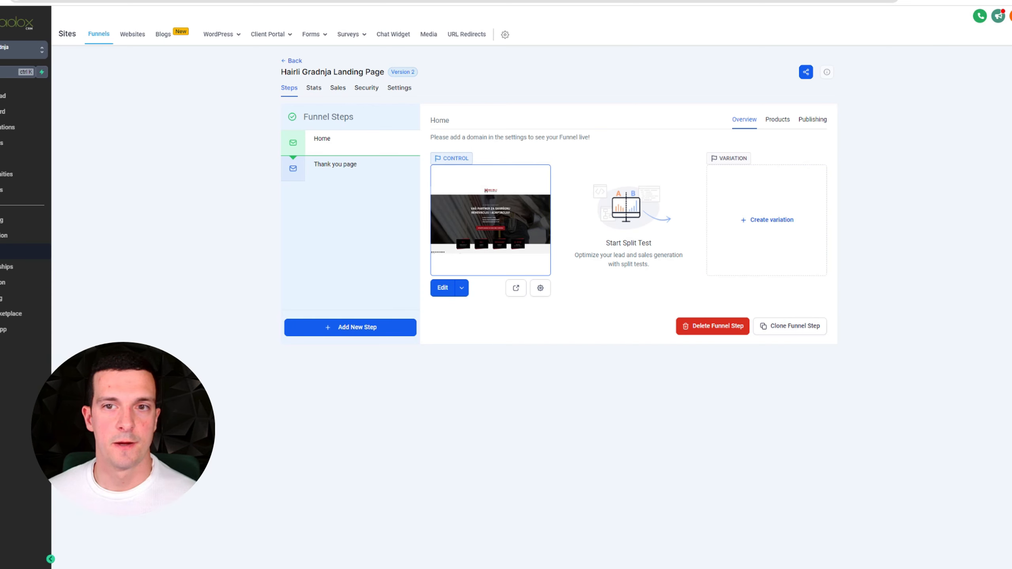
- Switch to PowerPoint, present from the tracking and conversions slide, and advance to the Summary slide
{"action": "left_click", "coordinate": [592, 565]}
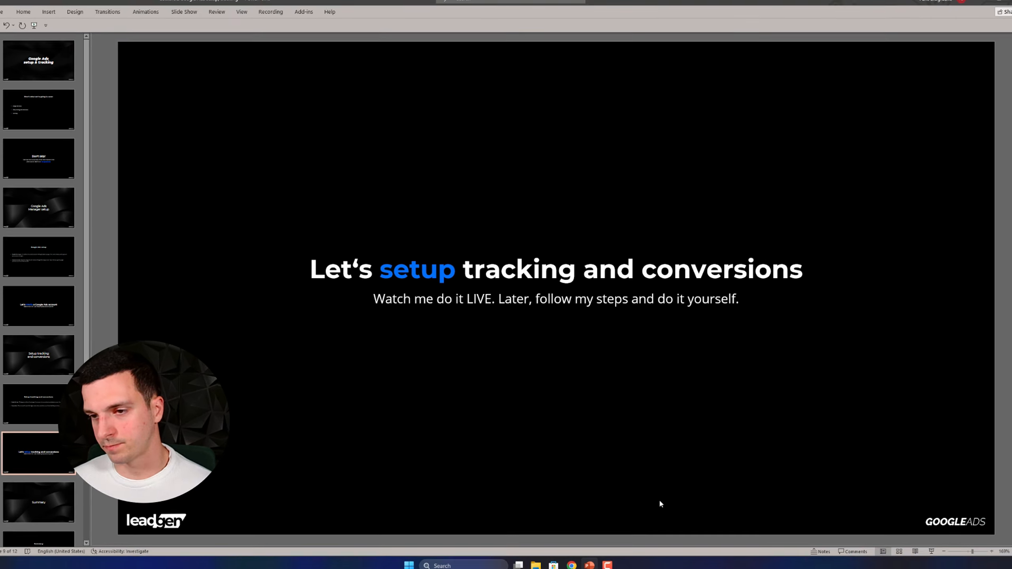
{"action": "left_click", "coordinate": [918, 548]}
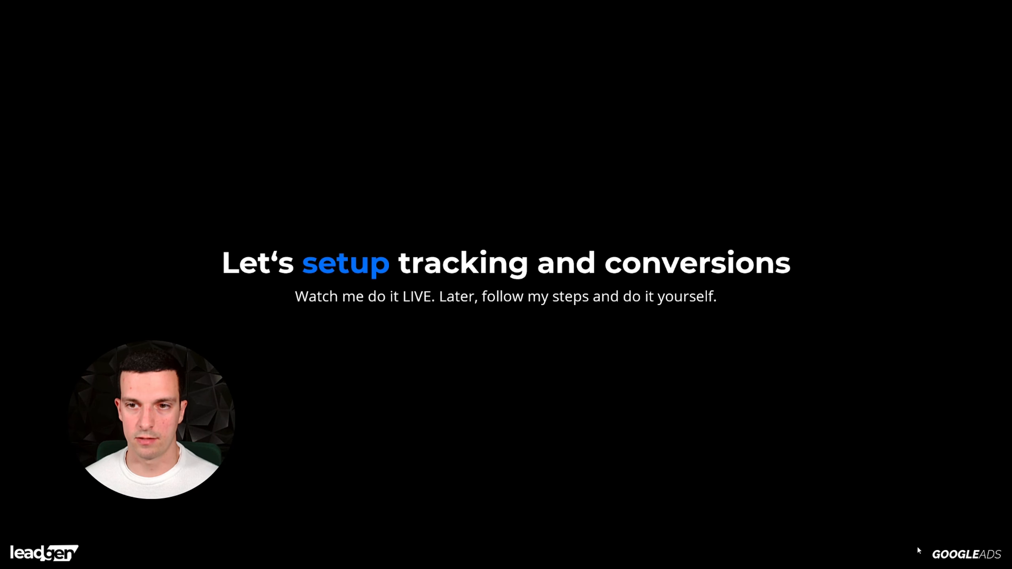
{"action": "key", "text": "Right"}
{"action": "key", "text": "Right"}
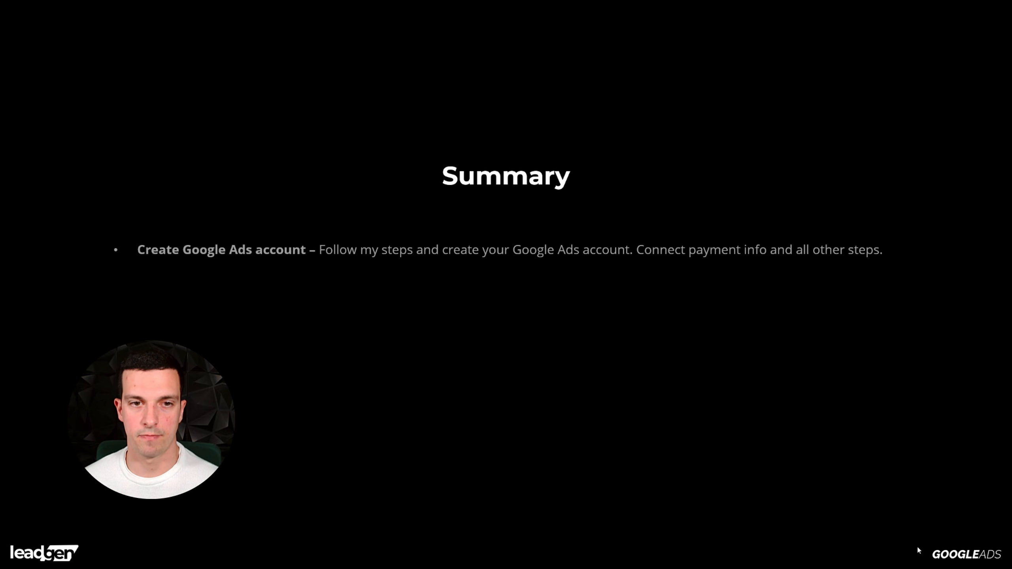
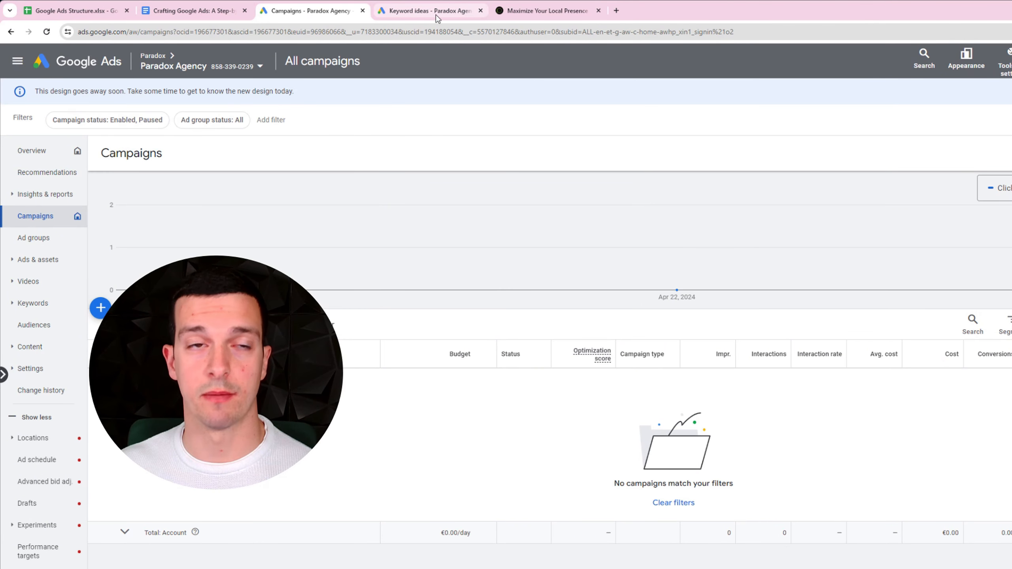
- Open the Maximize Your Local Presence landing page with the free GMB audit form in the browser
{"action": "left_click", "coordinate": [524, 12]}
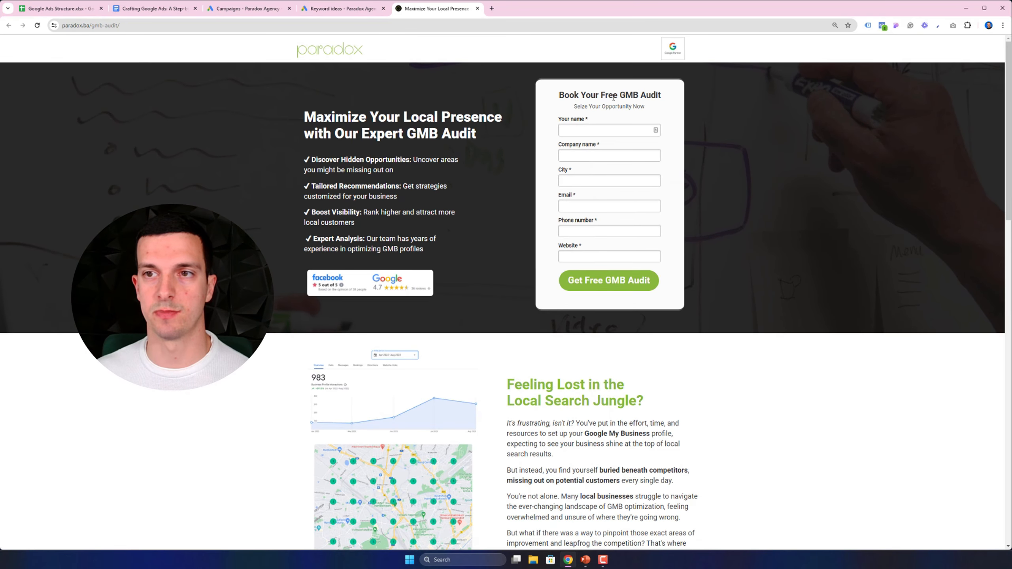
- Review the GMB audit landing page from the booking form through the audit process and client testimonials sections
{"action": "scroll", "coordinate": [676, 272], "scroll_direction": "down", "scroll_amount": 5}
{"action": "scroll", "coordinate": [676, 272], "scroll_direction": "down", "scroll_amount": 15}
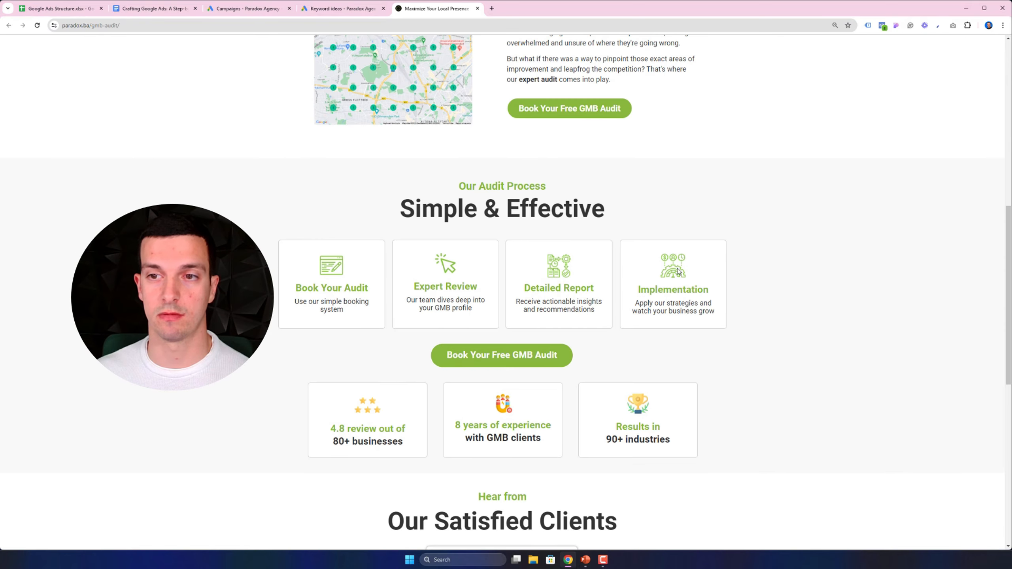
{"action": "scroll", "coordinate": [752, 181], "scroll_direction": "up", "scroll_amount": 20}
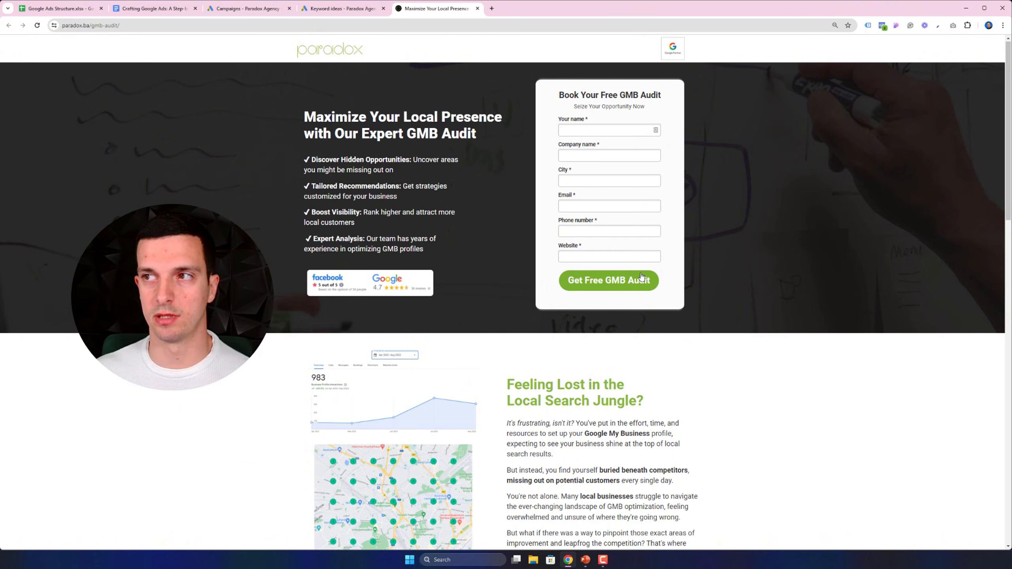
{"action": "scroll", "coordinate": [638, 271], "scroll_direction": "down", "scroll_amount": 10}
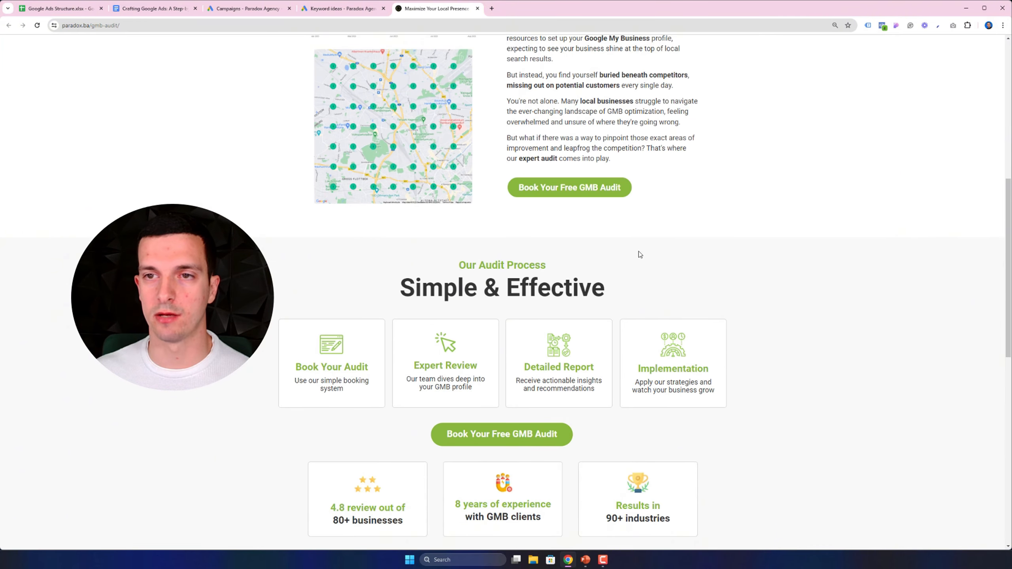
{"action": "scroll", "coordinate": [639, 254], "scroll_direction": "up", "scroll_amount": 3}
{"action": "scroll", "coordinate": [580, 224], "scroll_direction": "down", "scroll_amount": 15}
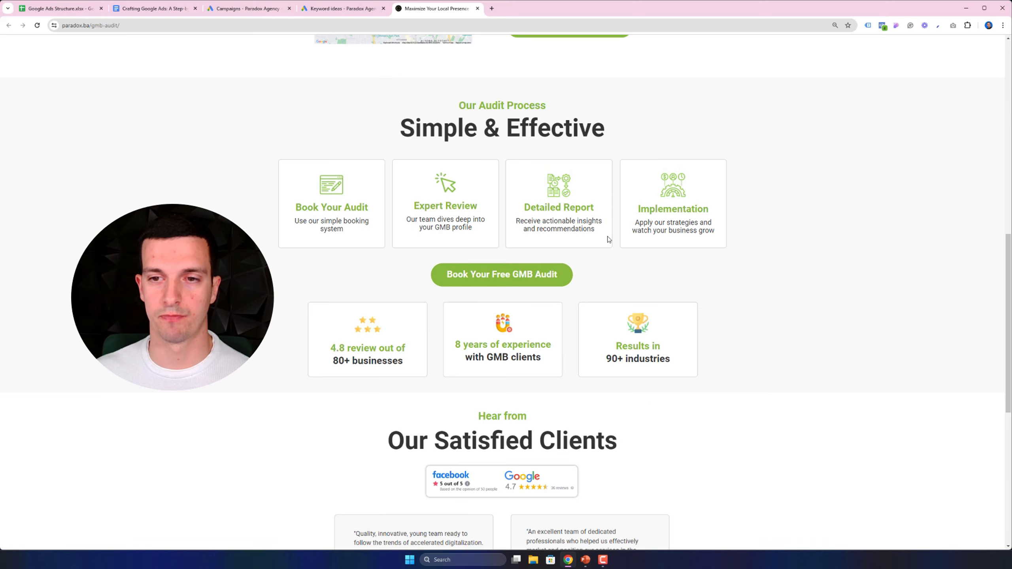
{"action": "scroll", "coordinate": [727, 208], "scroll_direction": "up", "scroll_amount": 20}
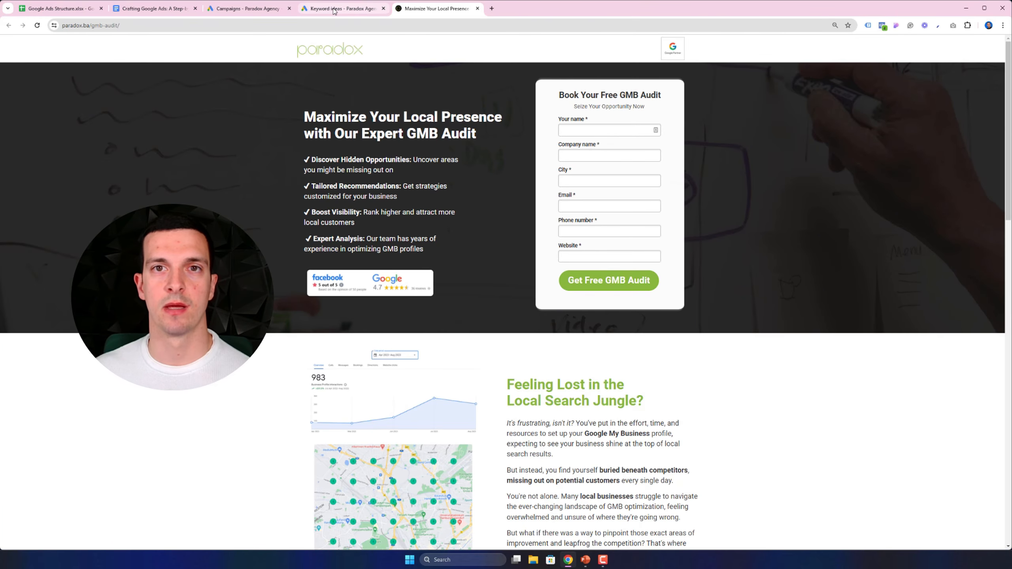
- Open Keyword Planner from the Paradox Agency Google Ads account in a separate browser tab
{"action": "left_click", "coordinate": [255, 13]}
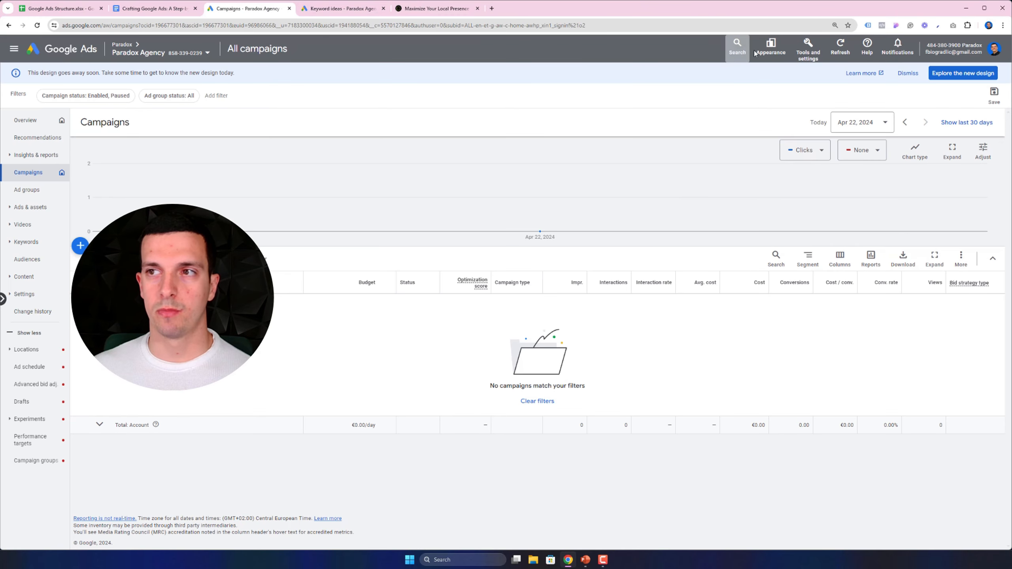
{"action": "left_click", "coordinate": [802, 55]}
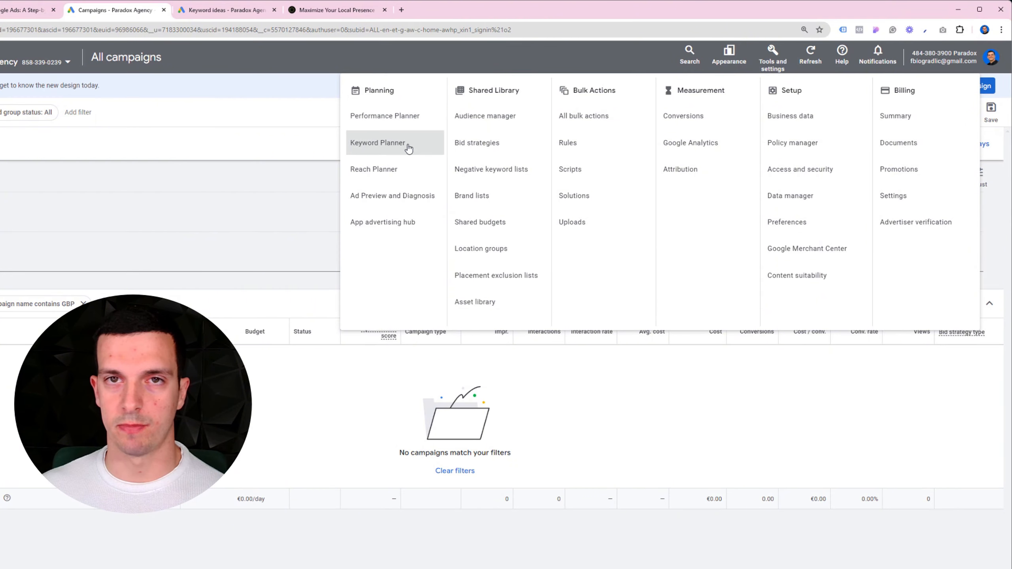
{"action": "middle_click", "coordinate": [407, 144]}
{"action": "left_click", "coordinate": [242, 14]}
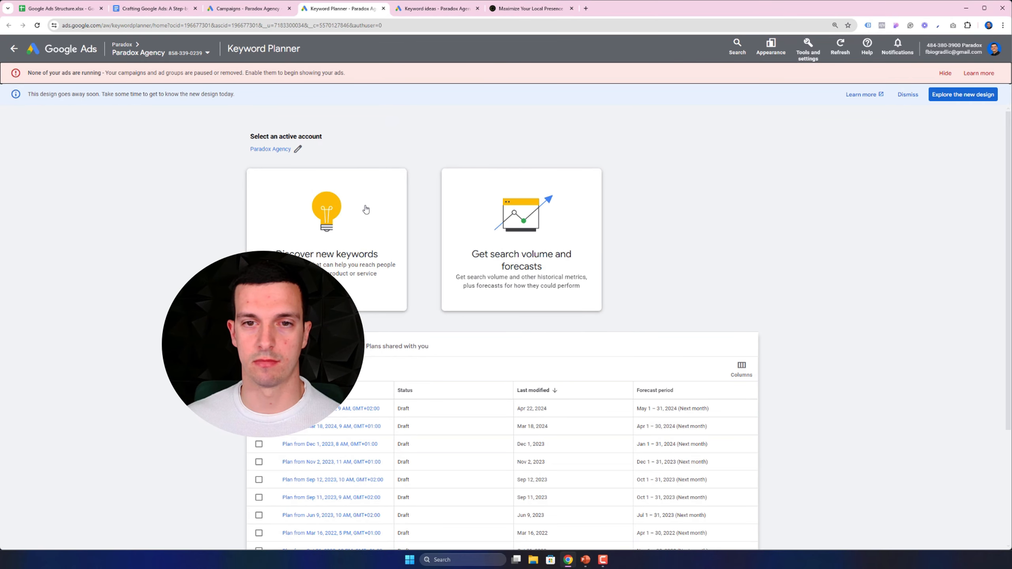
- Discover new keywords starting from "google my business optimization" and get the results
{"action": "left_click", "coordinate": [365, 208]}
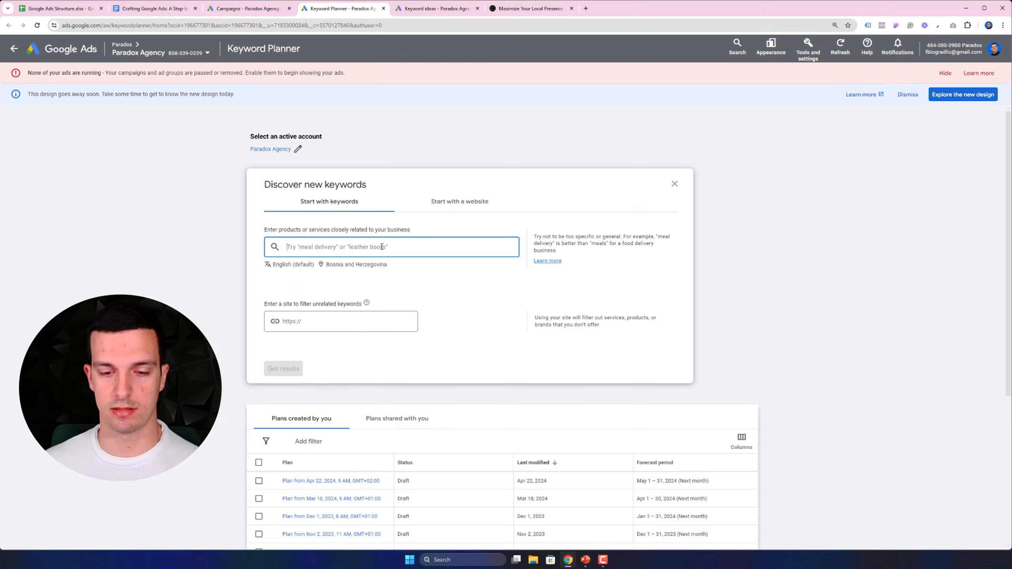
{"action": "type", "text": "gppg"}
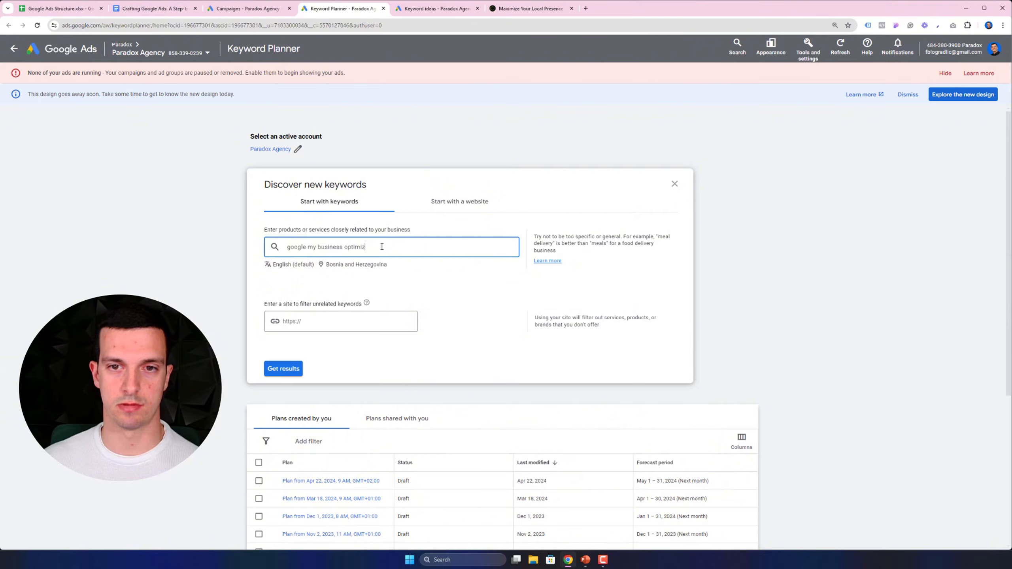
{"action": "left_click", "coordinate": [285, 369]}
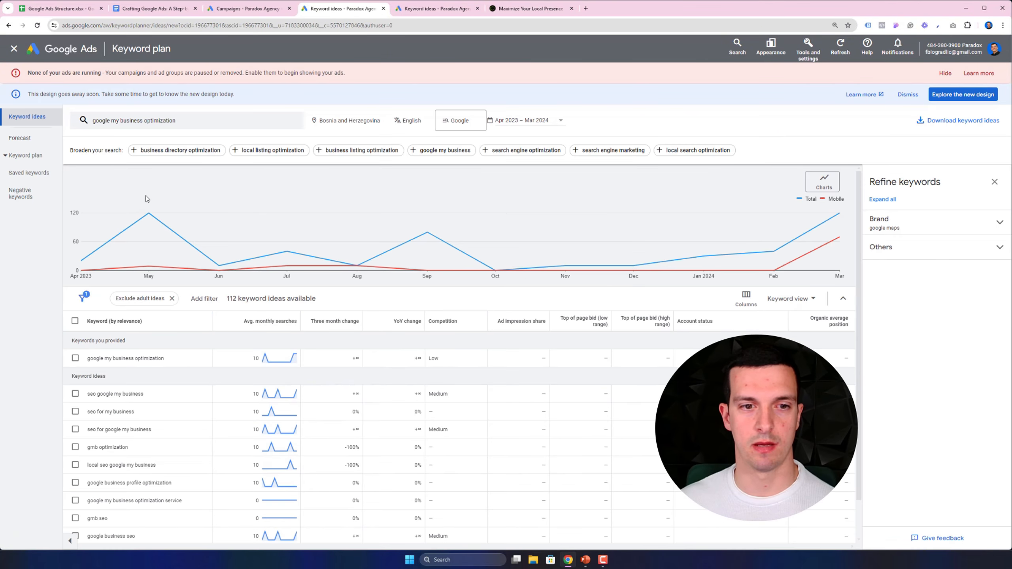
- Change the keyword plan's targeted location to the United States, removing Bosnia and Herzegovina, and save it
{"action": "left_click", "coordinate": [377, 121]}
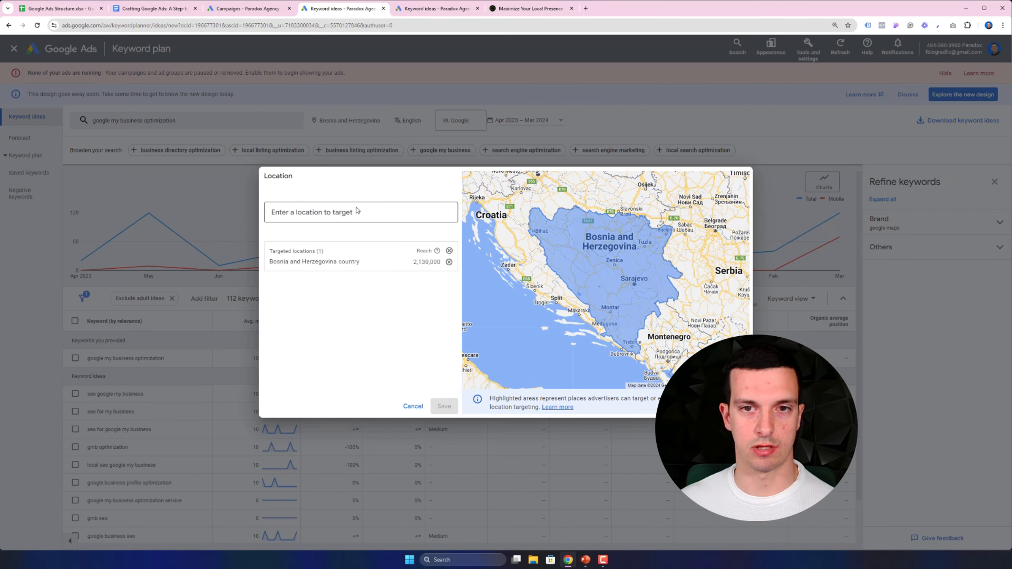
{"action": "type", "text": "united"}
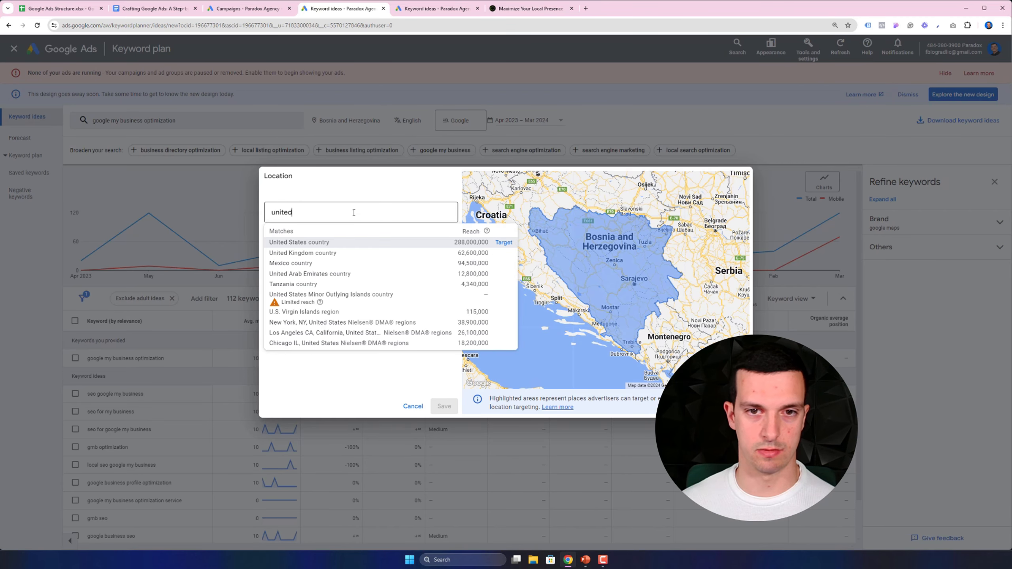
{"action": "left_click", "coordinate": [345, 242]}
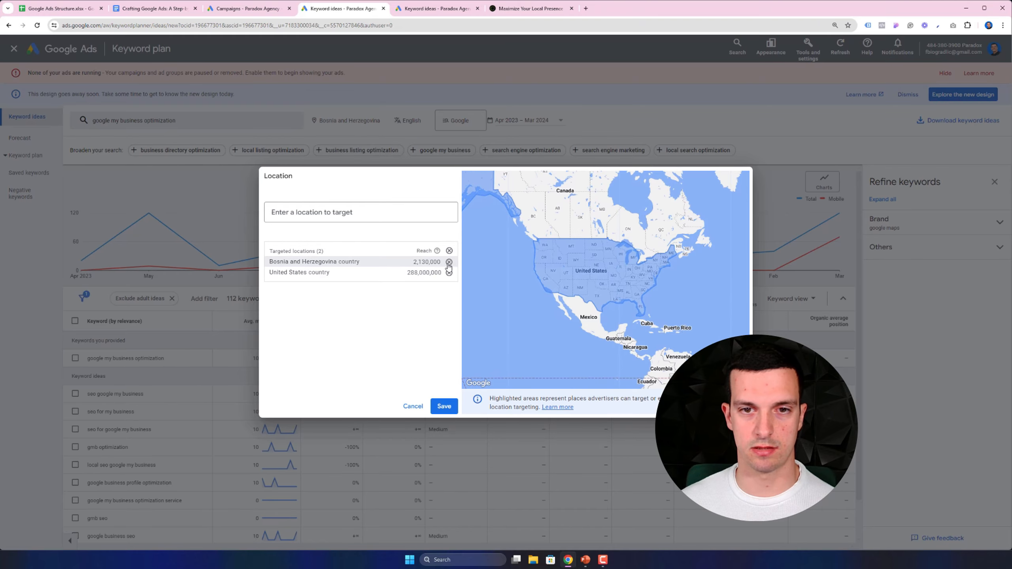
{"action": "left_click", "coordinate": [449, 262]}
{"action": "left_click", "coordinate": [444, 406]}
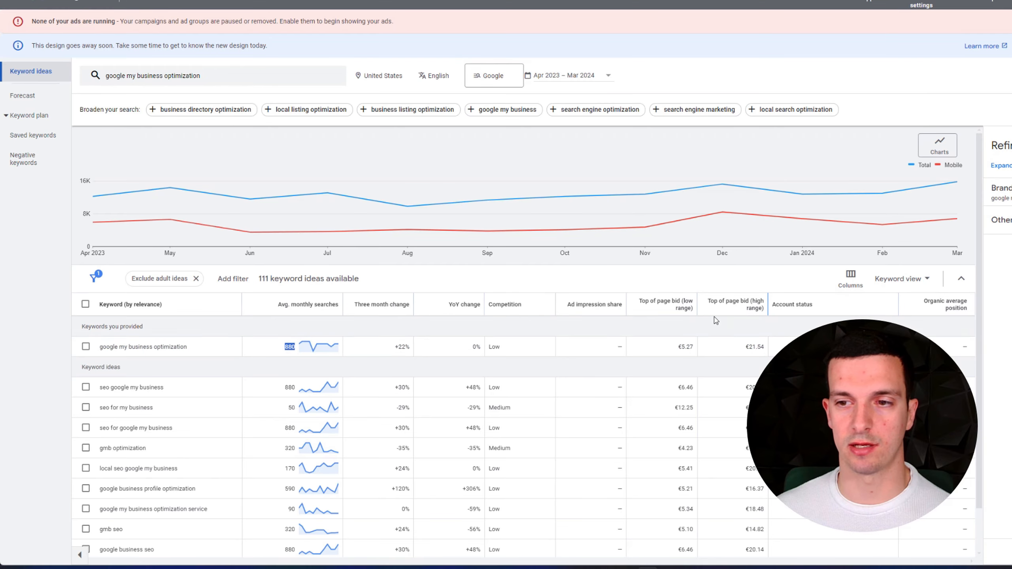
- Show 50 keyword ideas per page and review the suggestions related to google my business optimization
{"action": "mouse_move", "coordinate": [672, 309]}
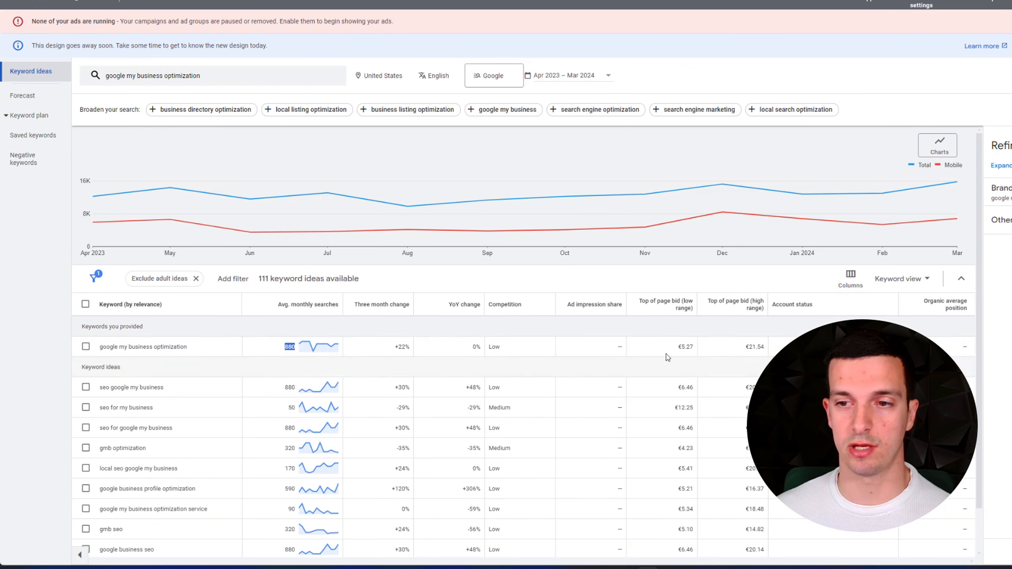
{"action": "mouse_move", "coordinate": [753, 305]}
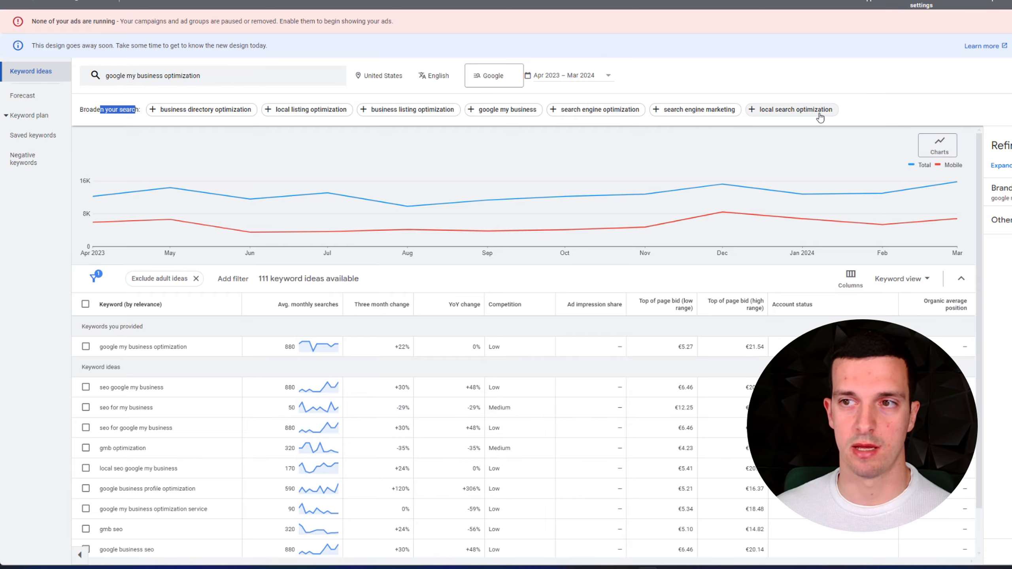
{"action": "left_click", "coordinate": [923, 96]}
{"action": "scroll", "coordinate": [508, 163], "scroll_direction": "down", "scroll_amount": 1}
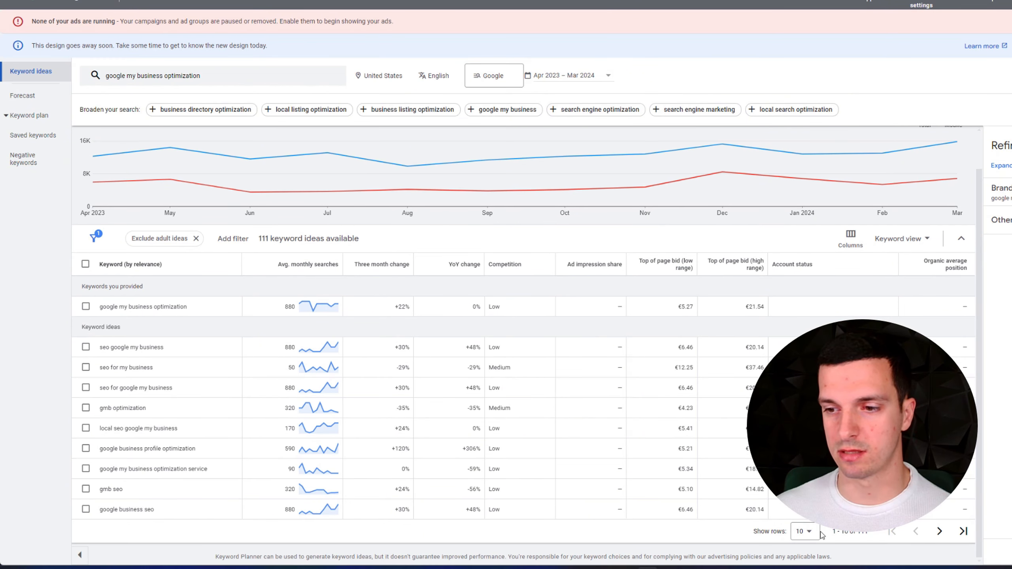
{"action": "left_click", "coordinate": [813, 531]}
{"action": "left_click", "coordinate": [837, 363]}
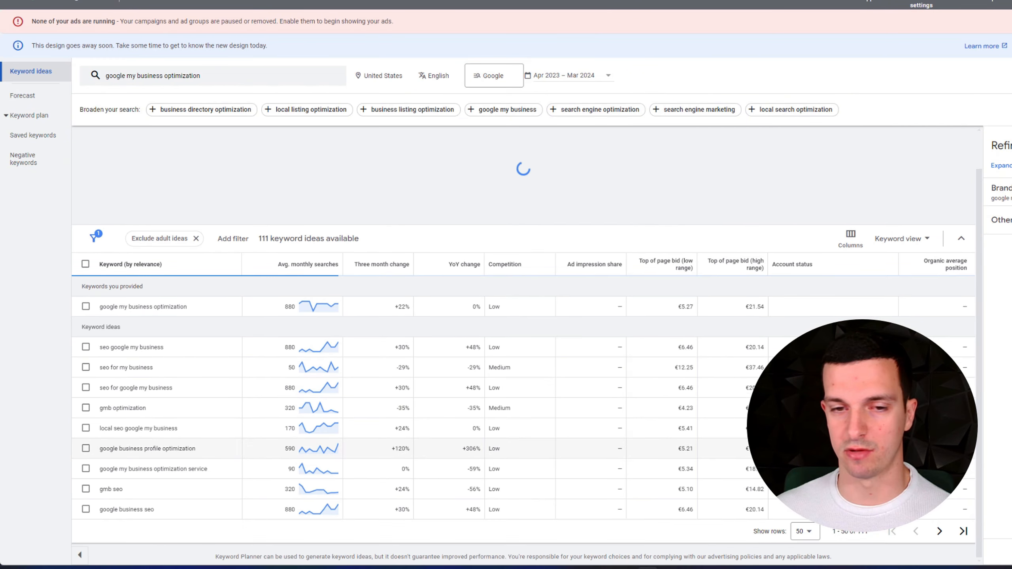
{"action": "scroll", "coordinate": [189, 271], "scroll_direction": "down", "scroll_amount": 1}
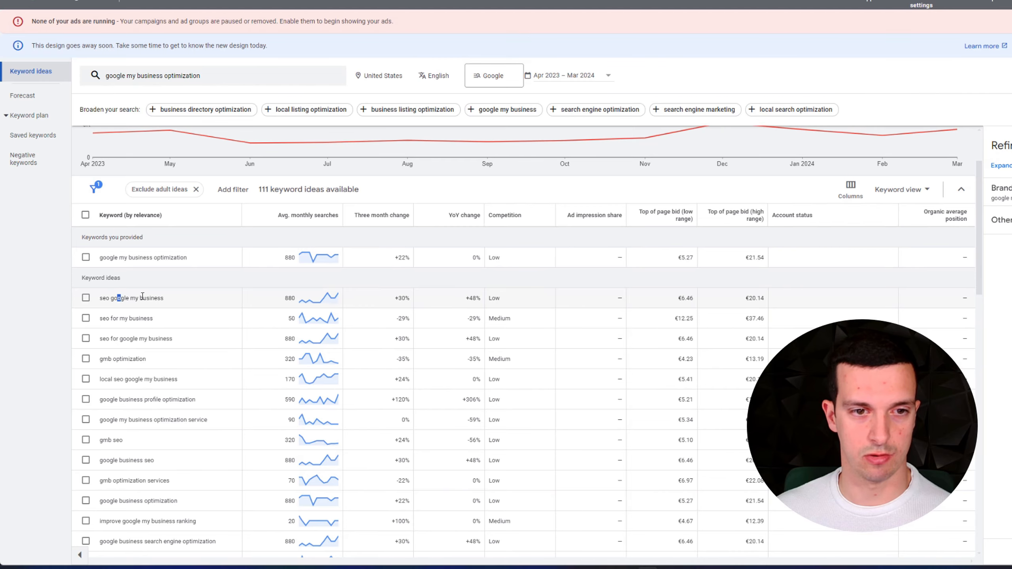
{"action": "left_click_drag", "start_coordinate": [142, 296], "coordinate": [161, 298]}
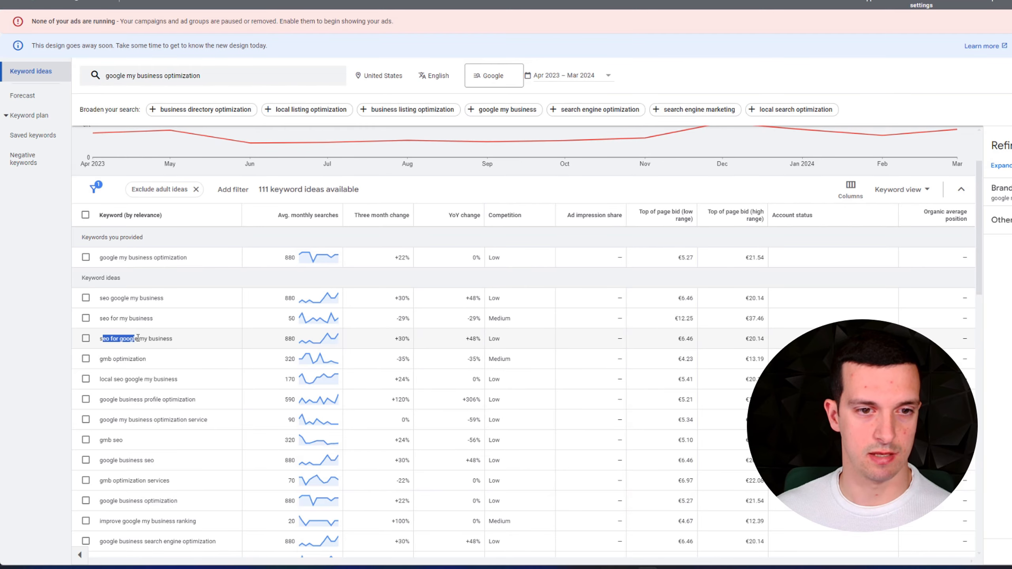
{"action": "left_click_drag", "start_coordinate": [167, 339], "coordinate": [144, 359]}
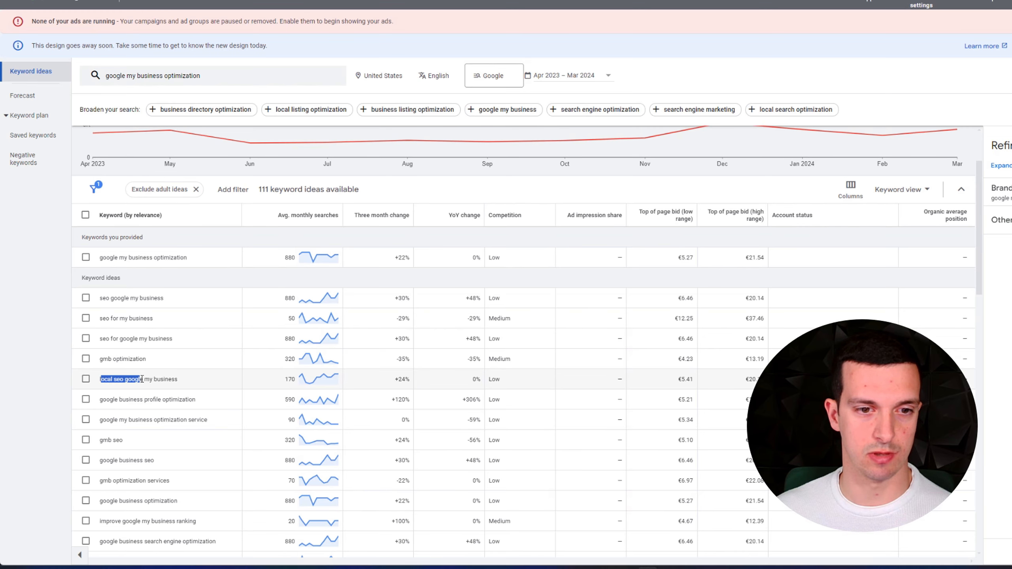
{"action": "left_click", "coordinate": [174, 379]}
{"action": "scroll", "coordinate": [286, 386], "scroll_direction": "down", "scroll_amount": 3}
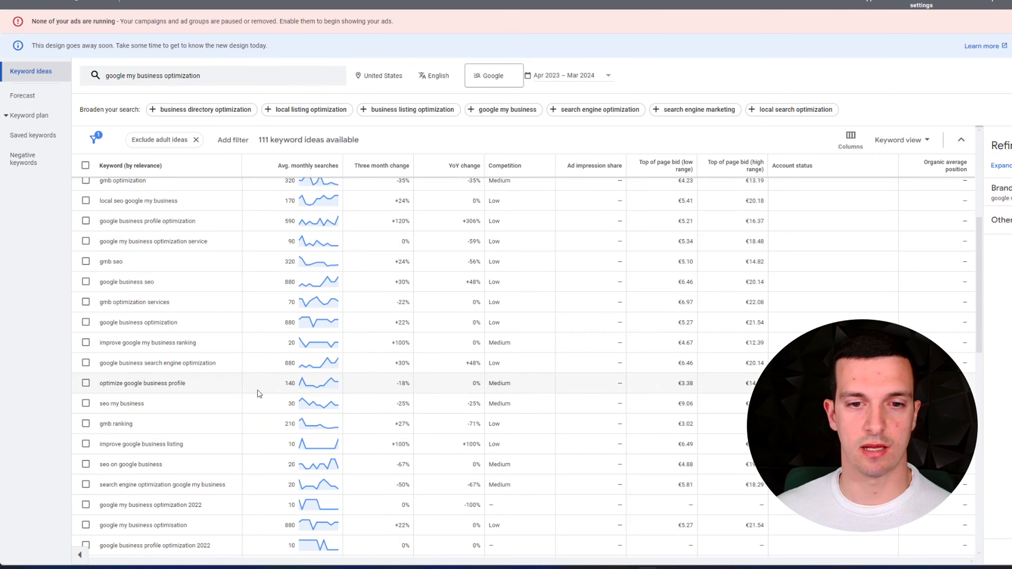
- Select the keywords google my business optimization, seo google my business, seo for google my business, gmb optimization and local seo google my business
{"action": "scroll", "coordinate": [285, 389], "scroll_direction": "up", "scroll_amount": 5}
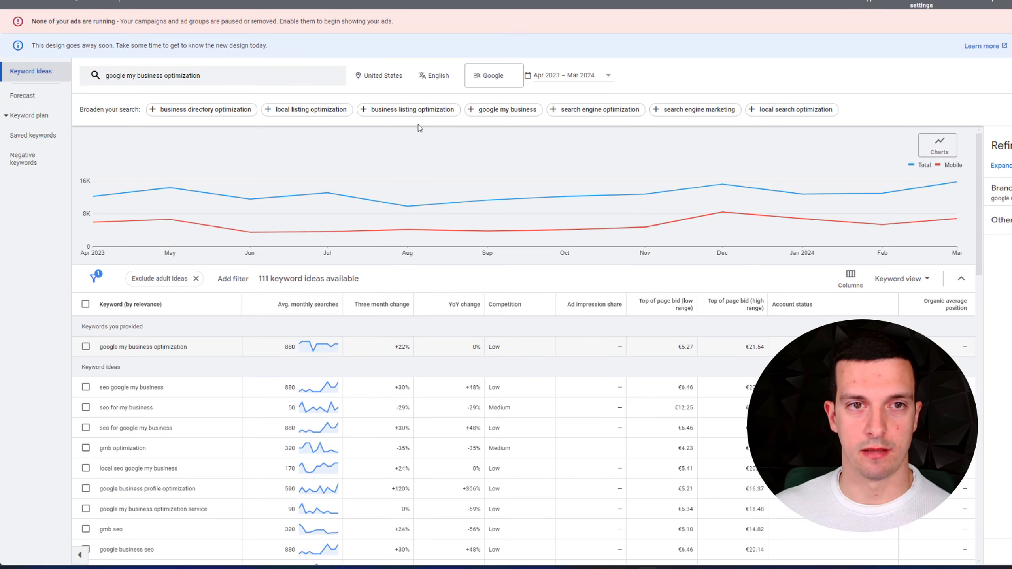
{"action": "scroll", "coordinate": [177, 207], "scroll_direction": "down", "scroll_amount": 3}
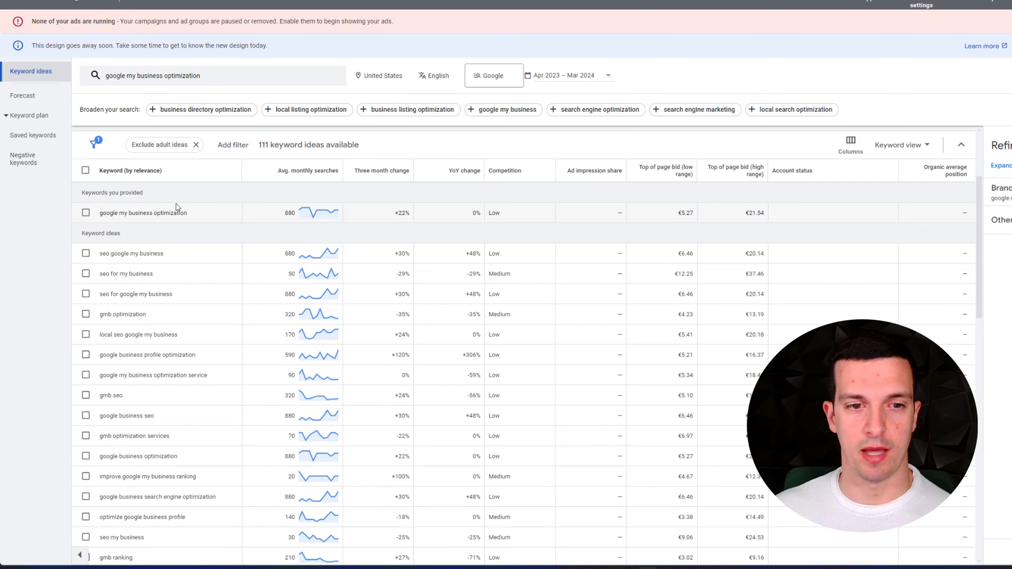
{"action": "left_click", "coordinate": [85, 214]}
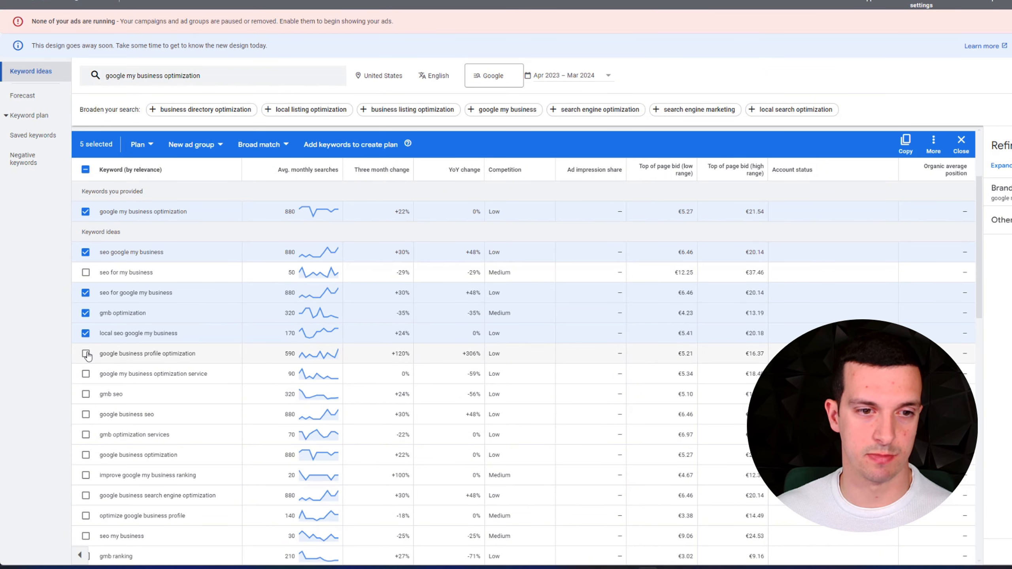
- Add google business profile optimization, gmb optimization services and optimize google business profile to the keyword selection
{"action": "scroll", "coordinate": [173, 335], "scroll_direction": "down", "scroll_amount": 1}
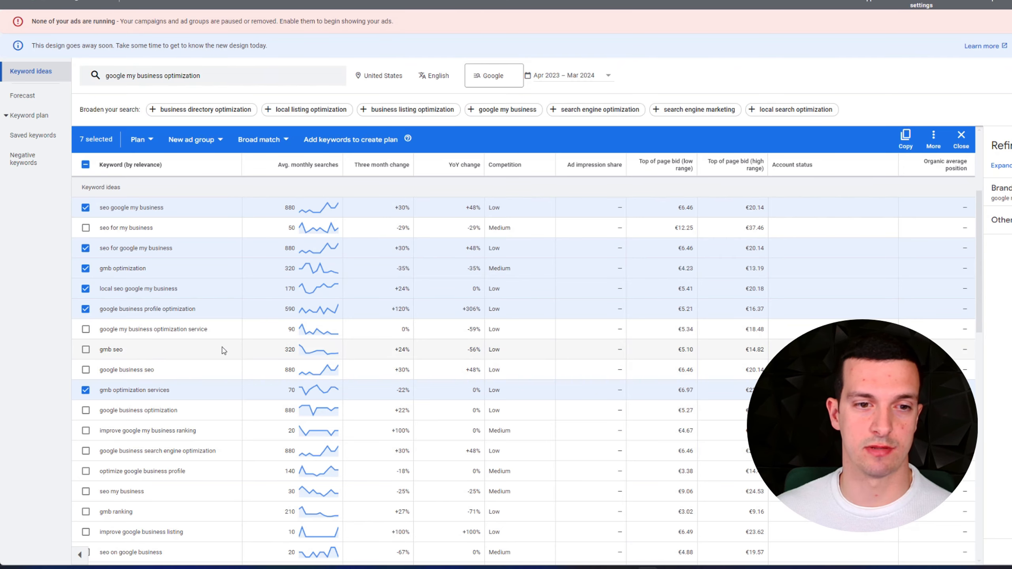
{"action": "scroll", "coordinate": [217, 350], "scroll_direction": "down", "scroll_amount": 1}
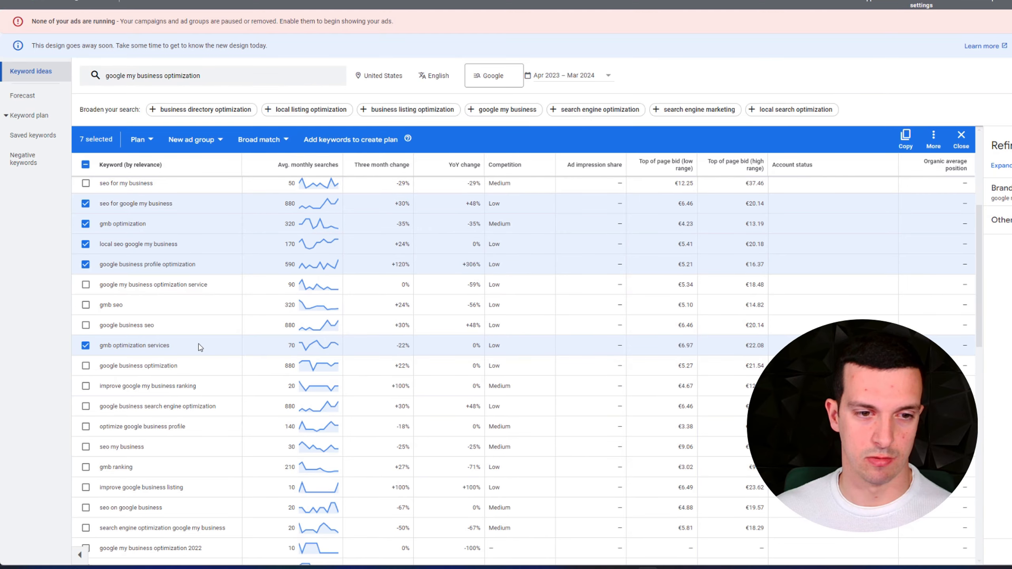
{"action": "scroll", "coordinate": [199, 347], "scroll_direction": "down", "scroll_amount": 1}
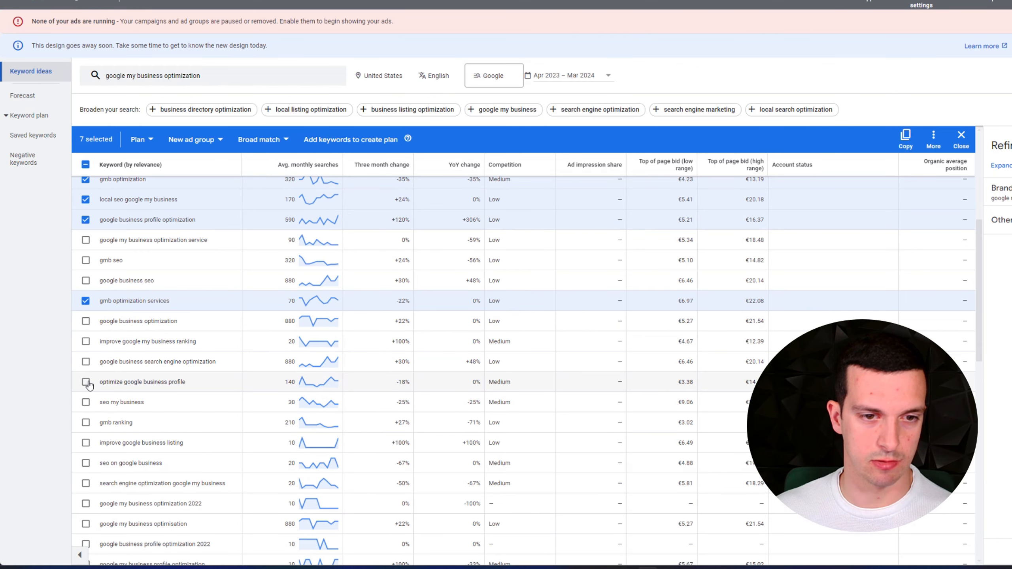
- Add gmb ranking service, google my business optimization services, google business profile optimization services, google maps optimization service and google my business optimization pricing to the selection
{"action": "scroll", "coordinate": [222, 345], "scroll_direction": "down", "scroll_amount": 1}
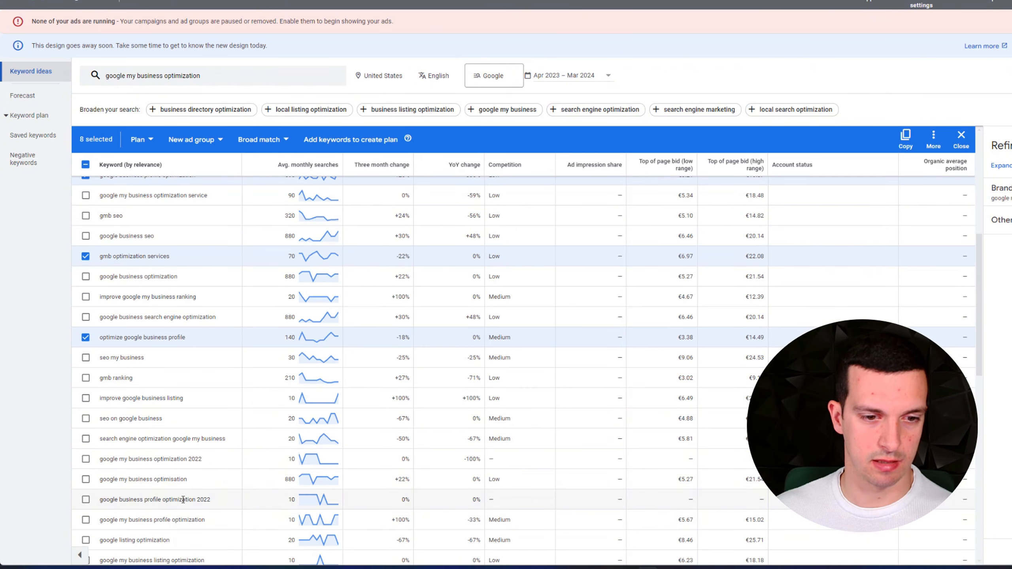
{"action": "scroll", "coordinate": [183, 500], "scroll_direction": "down", "scroll_amount": 2}
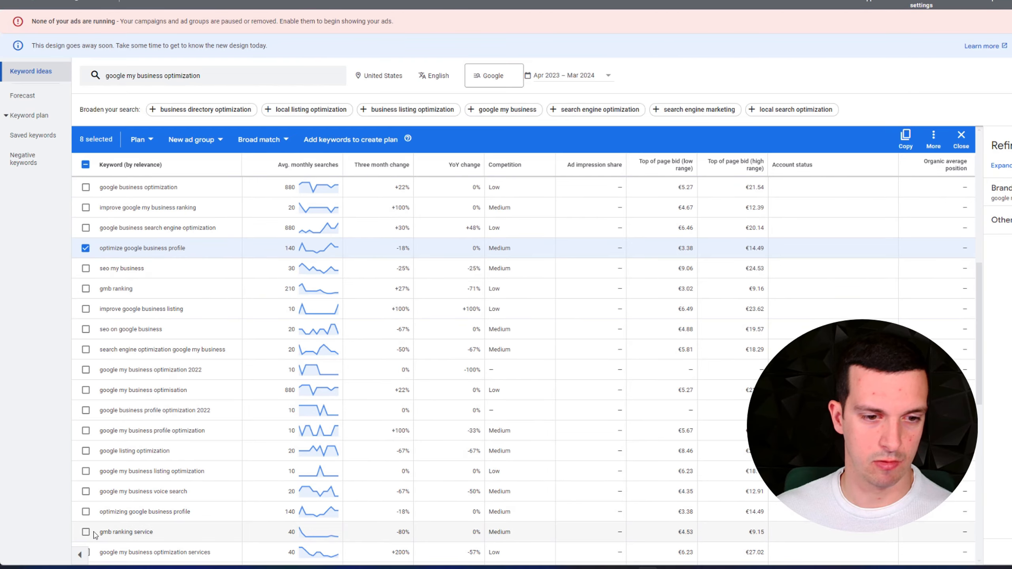
{"action": "left_click", "coordinate": [86, 532]}
{"action": "scroll", "coordinate": [268, 402], "scroll_direction": "down", "scroll_amount": 1}
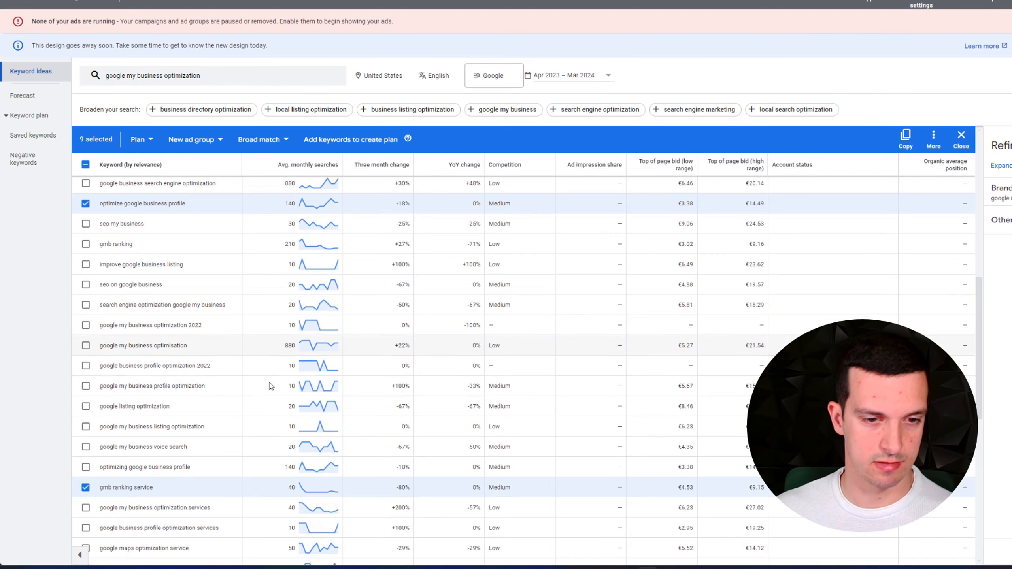
{"action": "left_click", "coordinate": [86, 509]}
{"action": "scroll", "coordinate": [135, 439], "scroll_direction": "down", "scroll_amount": 1}
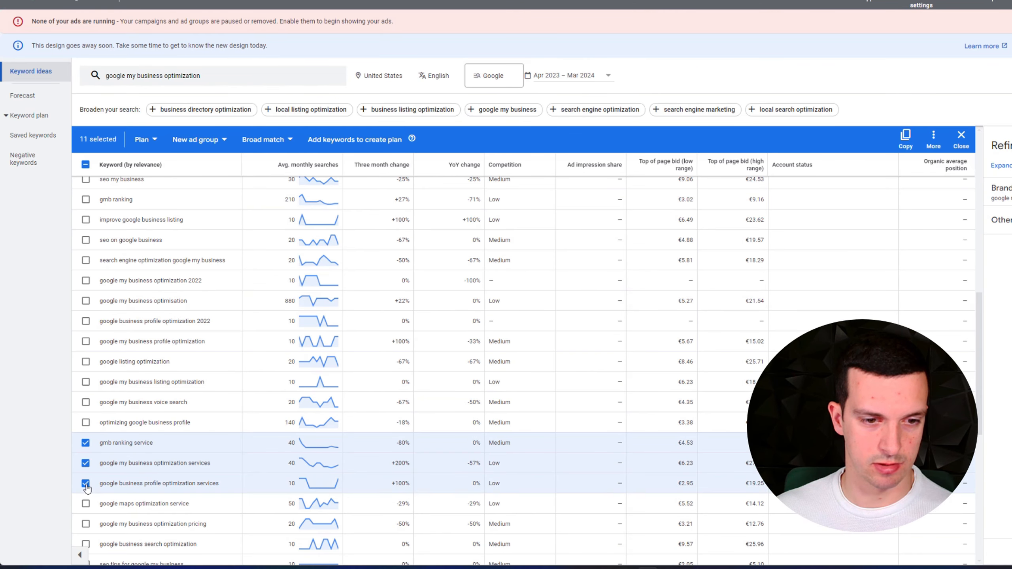
{"action": "scroll", "coordinate": [156, 471], "scroll_direction": "down", "scroll_amount": 1}
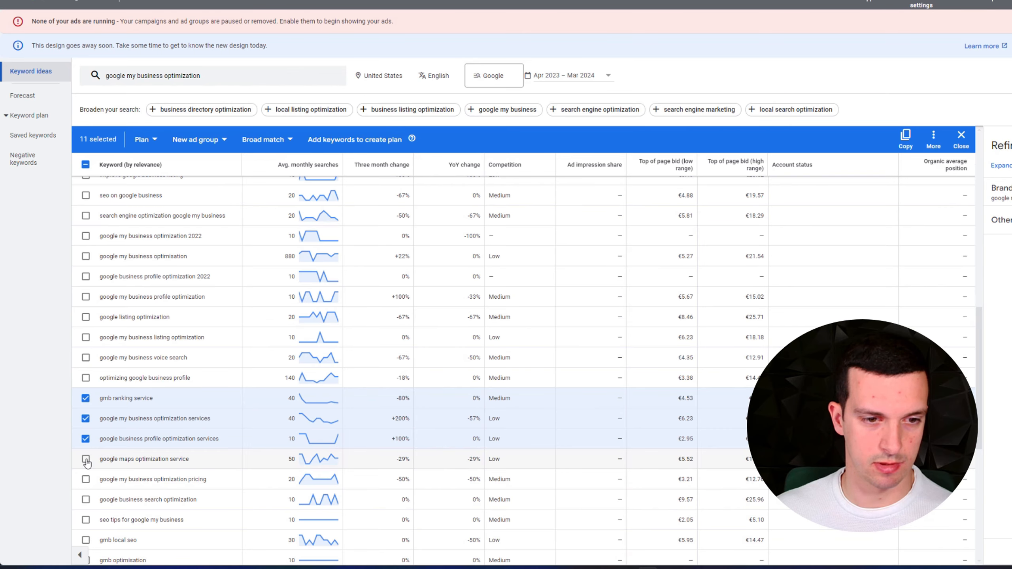
{"action": "left_click", "coordinate": [85, 479]}
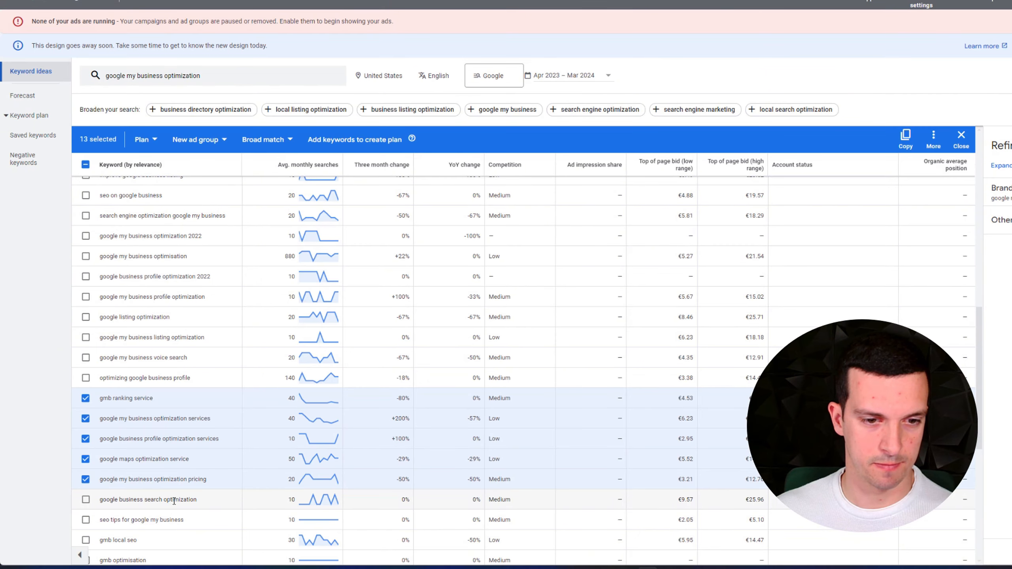
- Check the remaining keyword ideas and add the selected keywords to the plan in a new ad group with broad match
{"action": "scroll", "coordinate": [174, 501], "scroll_direction": "down", "scroll_amount": 1}
{"action": "scroll", "coordinate": [137, 476], "scroll_direction": "down", "scroll_amount": 1}
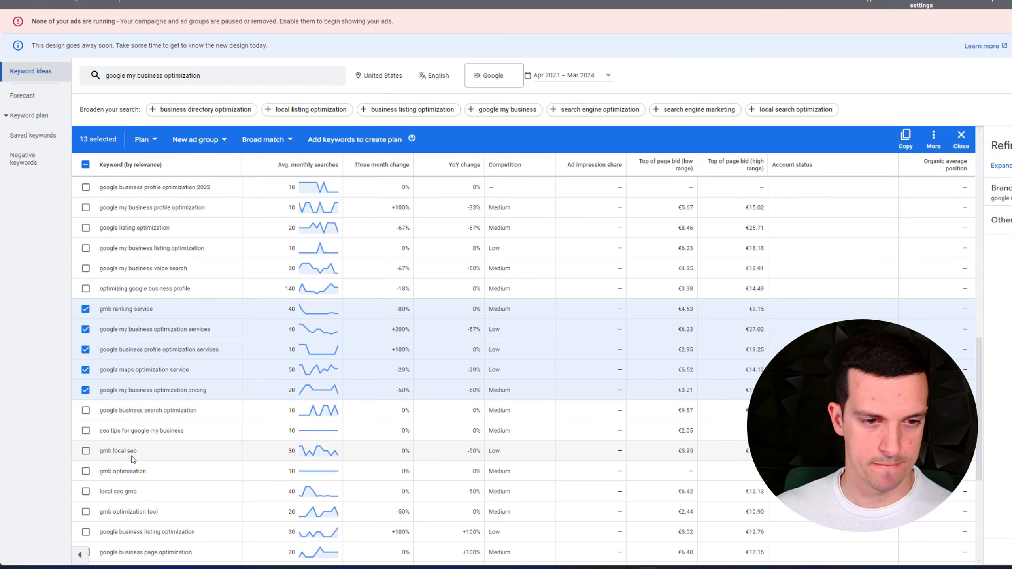
{"action": "scroll", "coordinate": [146, 464], "scroll_direction": "down", "scroll_amount": 1}
{"action": "scroll", "coordinate": [162, 465], "scroll_direction": "down", "scroll_amount": 1}
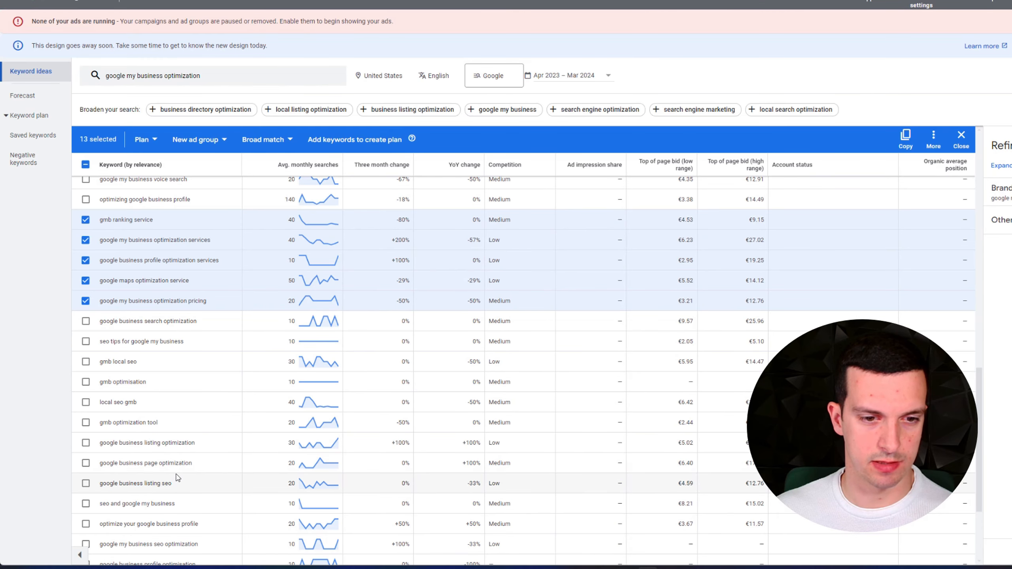
{"action": "scroll", "coordinate": [194, 459], "scroll_direction": "up", "scroll_amount": 8}
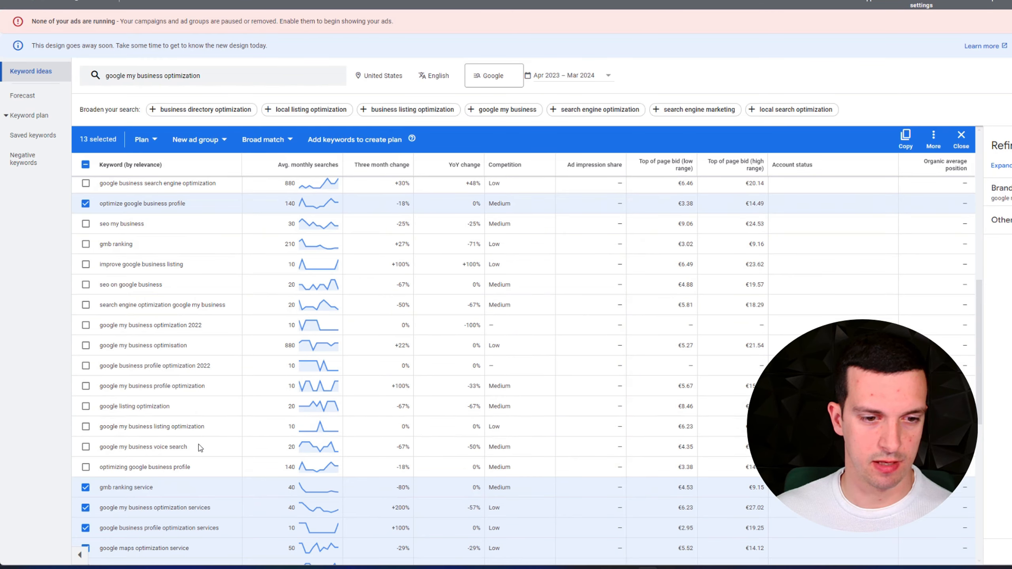
{"action": "scroll", "coordinate": [213, 370], "scroll_direction": "up", "scroll_amount": 6}
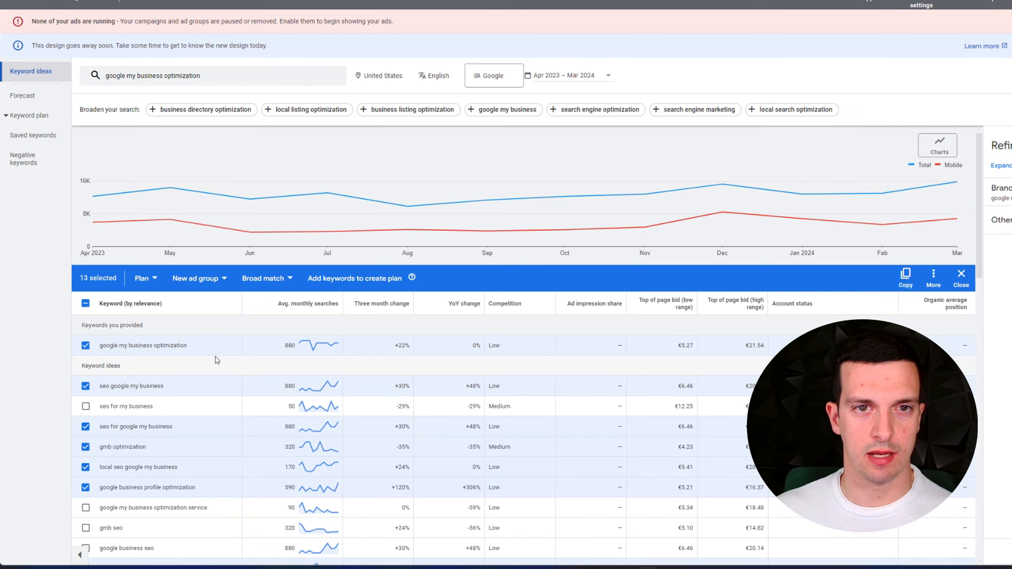
{"action": "left_click", "coordinate": [145, 278]}
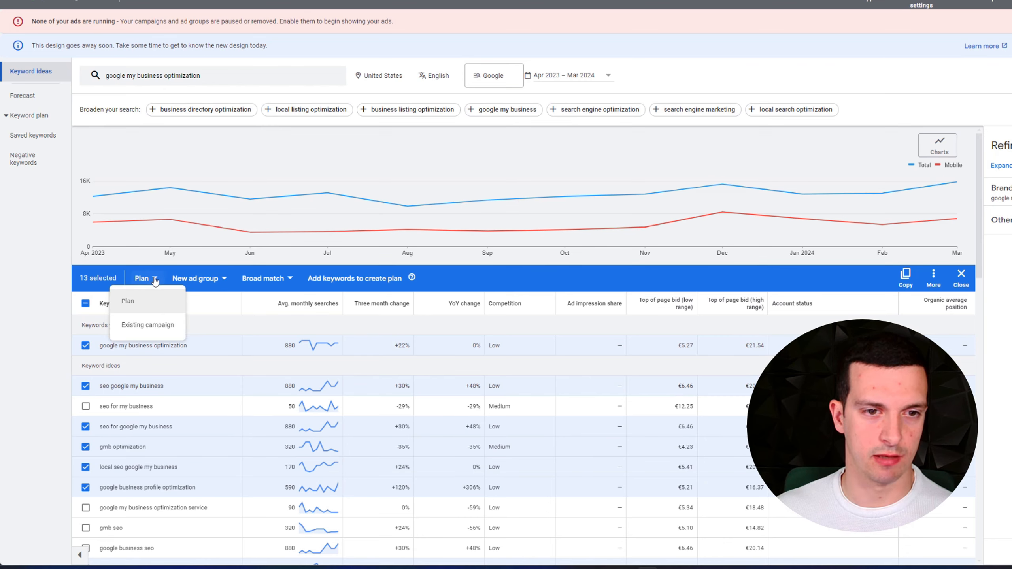
{"action": "left_click", "coordinate": [148, 300]}
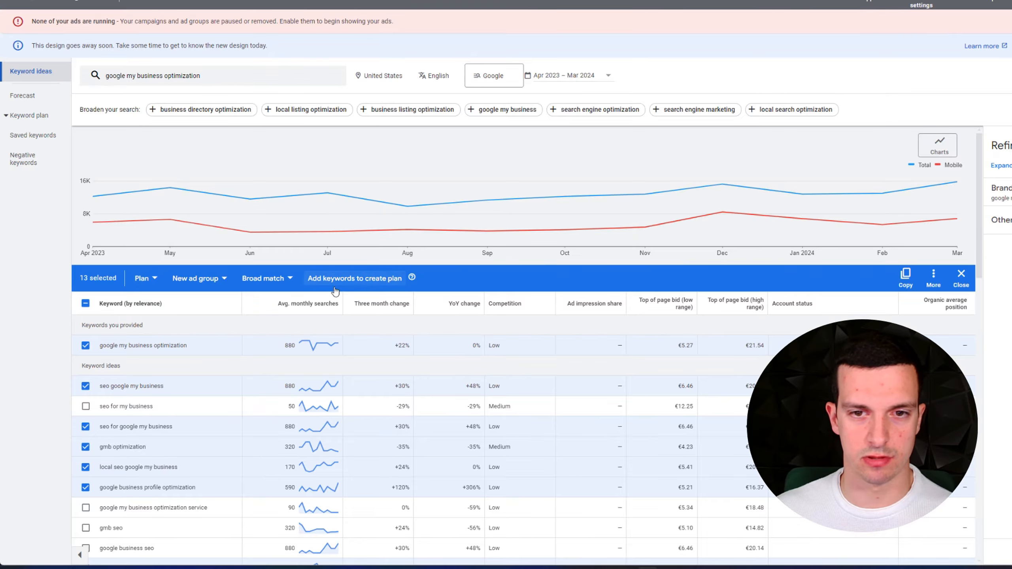
{"action": "left_click", "coordinate": [358, 279]}
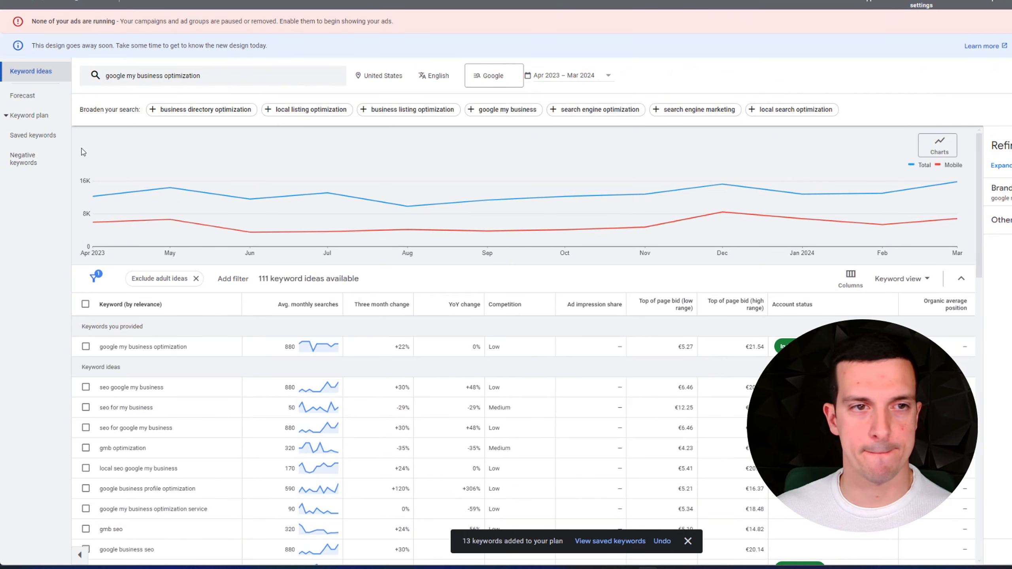
- Open the plan's saved keywords and change their target location to United States
{"action": "left_click", "coordinate": [43, 139]}
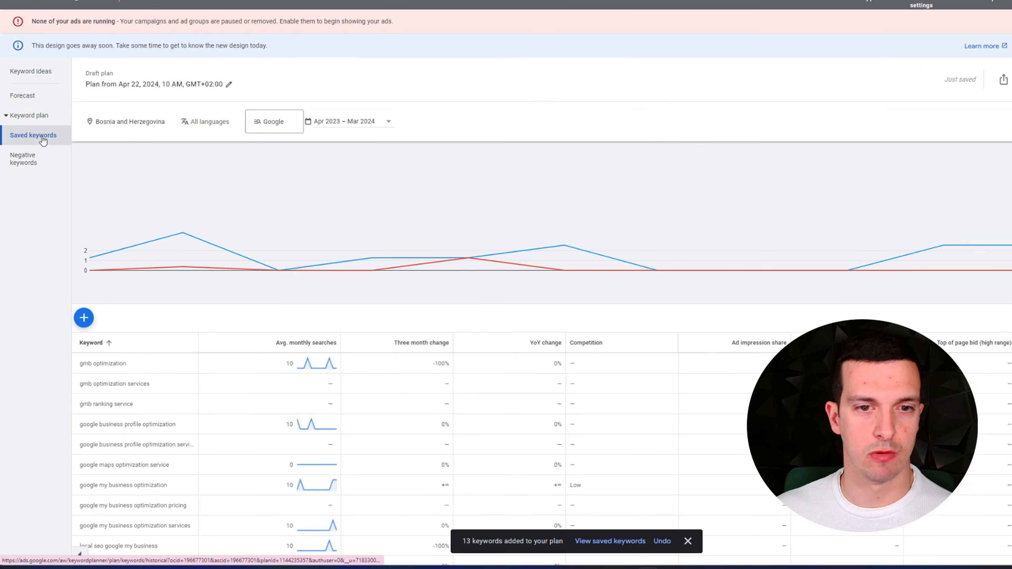
{"action": "scroll", "coordinate": [225, 305], "scroll_direction": "down", "scroll_amount": 3}
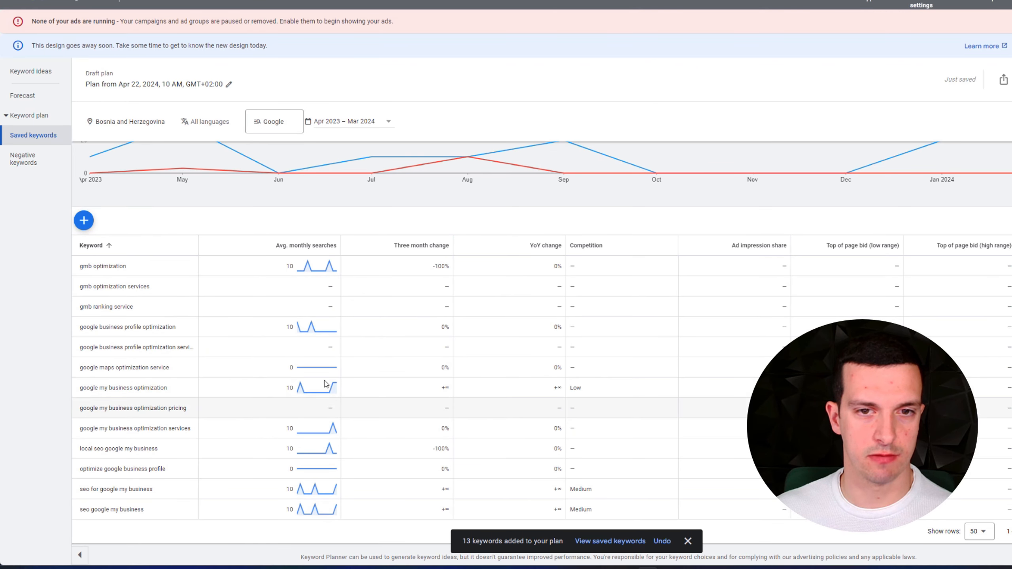
{"action": "left_click", "coordinate": [170, 122]}
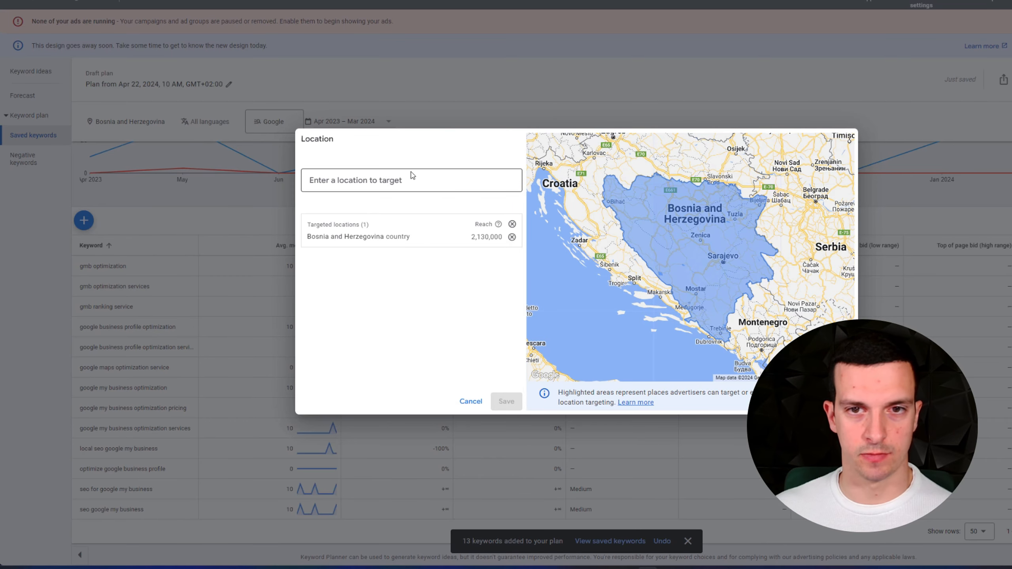
{"action": "type", "text": "united"}
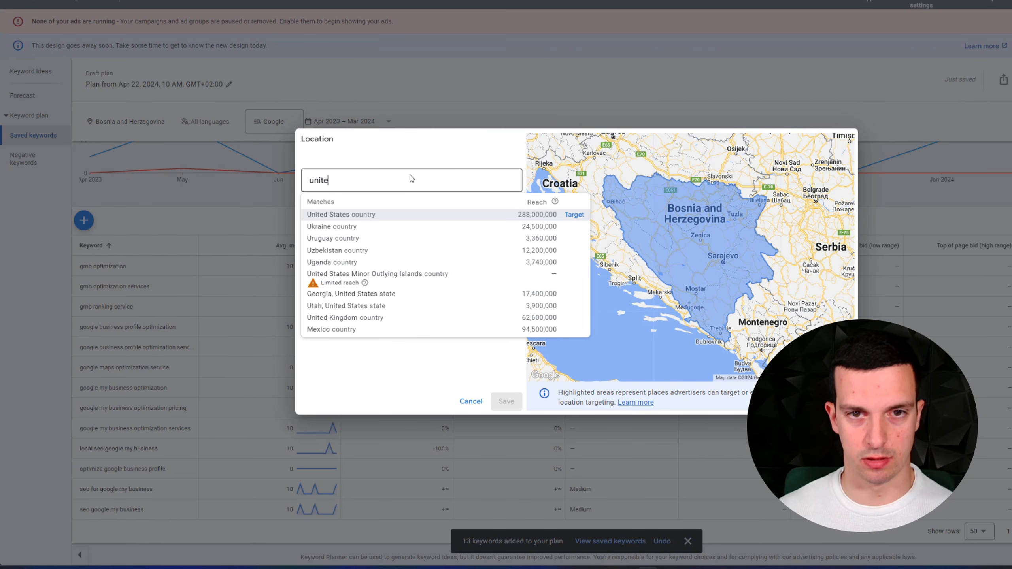
{"action": "left_click", "coordinate": [374, 214]}
{"action": "left_click", "coordinate": [512, 237]}
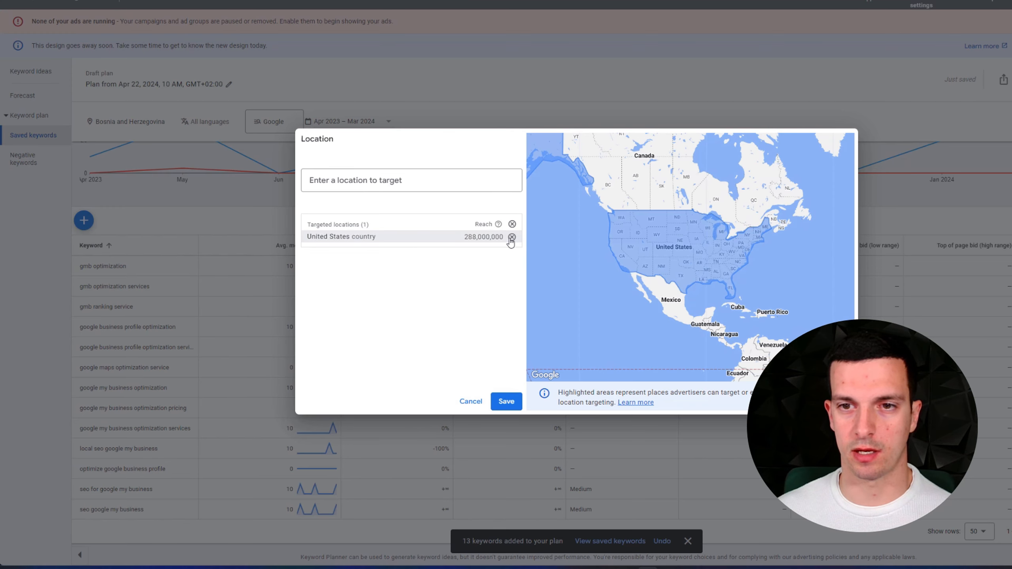
{"action": "left_click", "coordinate": [513, 402]}
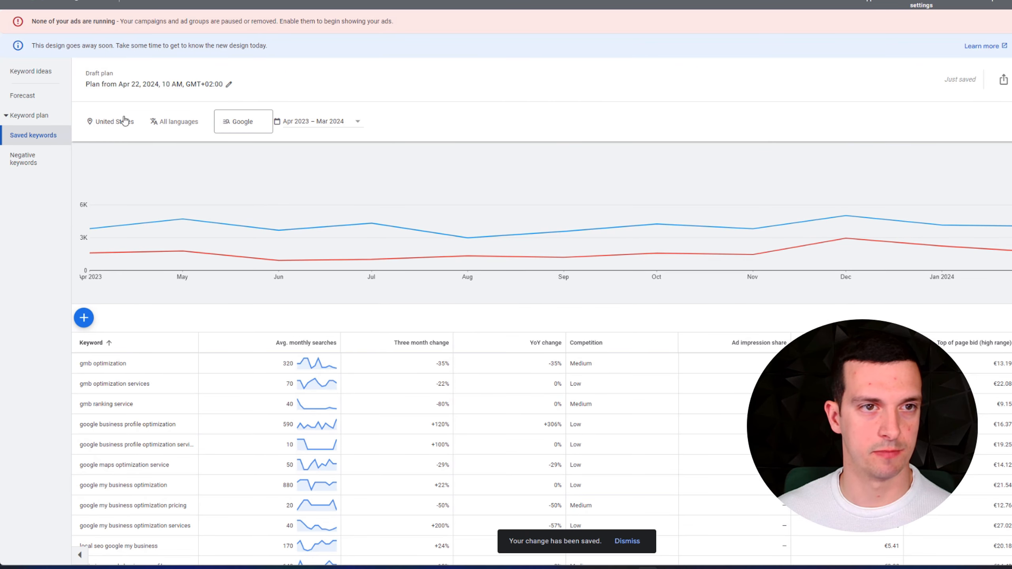
- Change the keyword ideas search term to google my business optimization service and add google business profile agency as another term
{"action": "left_click", "coordinate": [40, 72]}
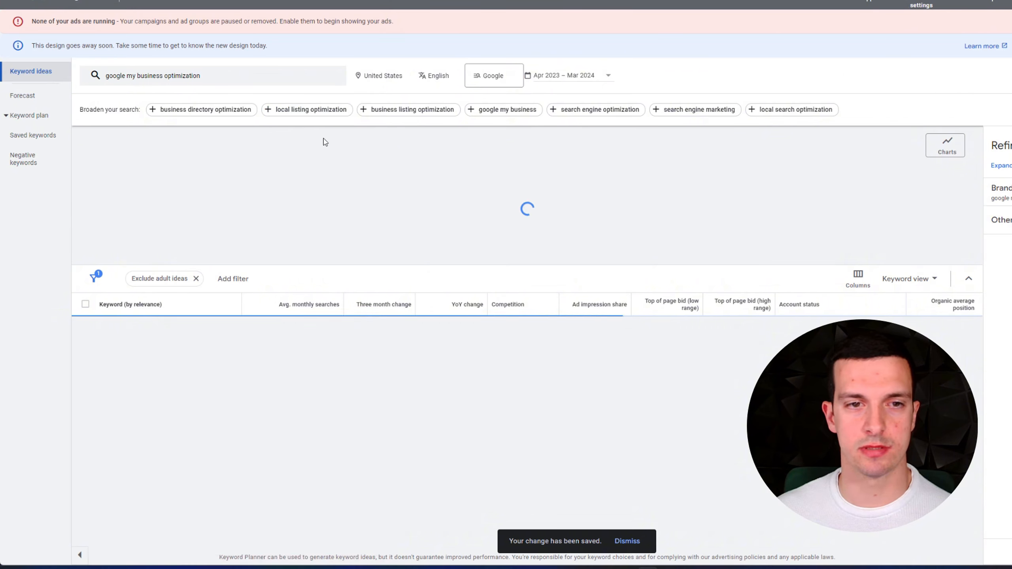
{"action": "left_click", "coordinate": [224, 79]}
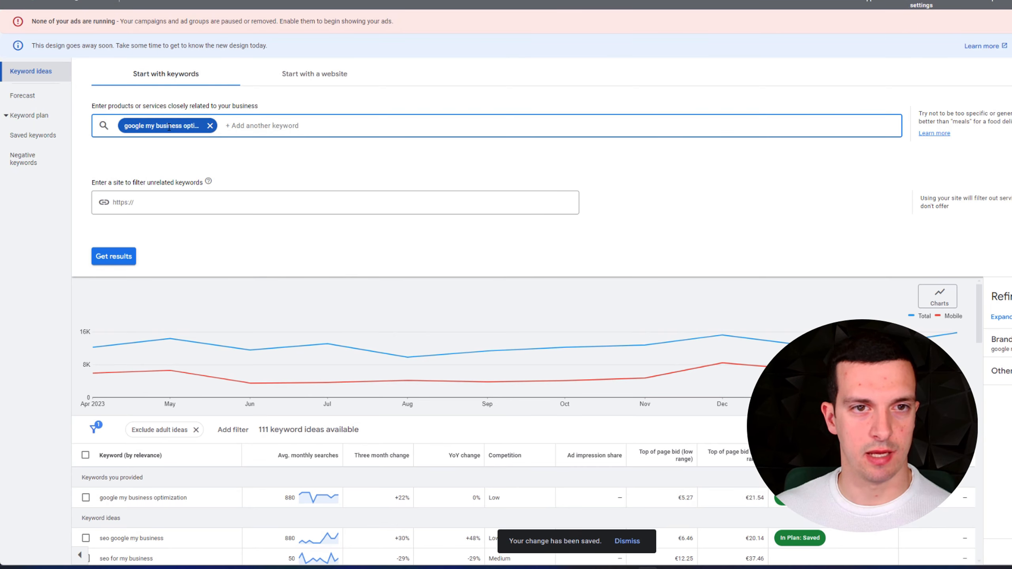
{"action": "left_click", "coordinate": [225, 126]}
{"action": "type", "text": "service"}
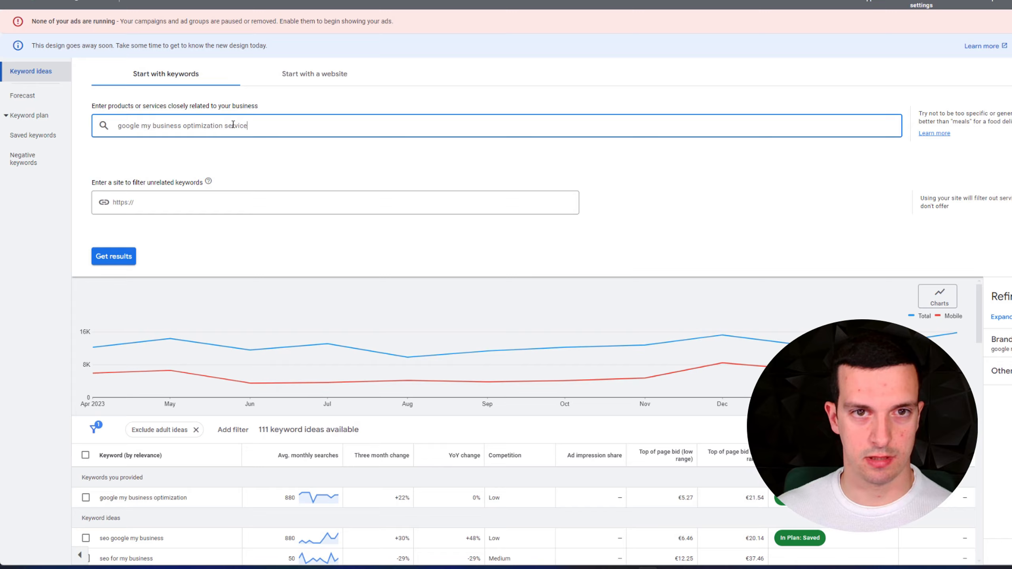
{"action": "key", "text": "Return"}
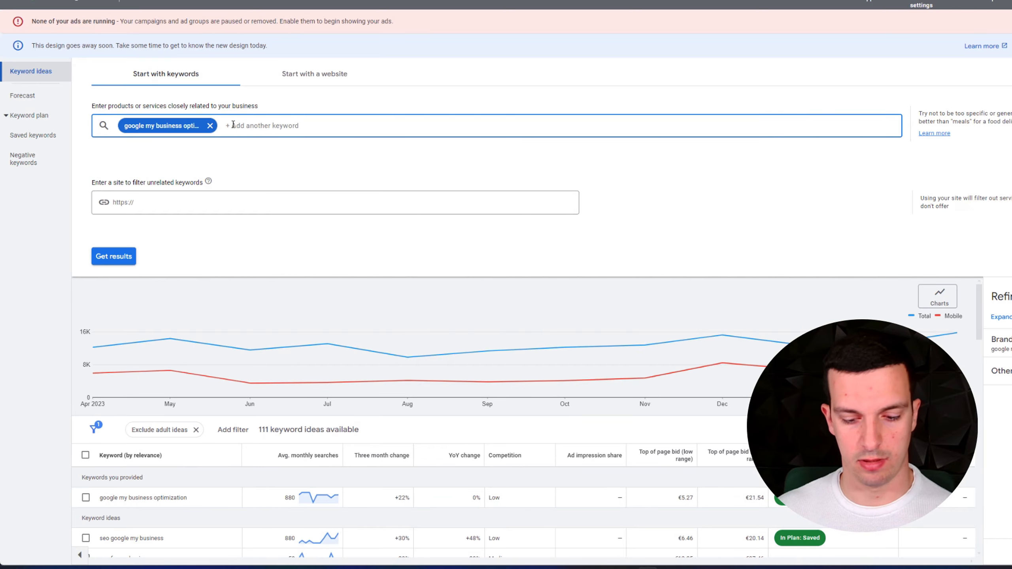
{"action": "type", "text": "google business profi"}
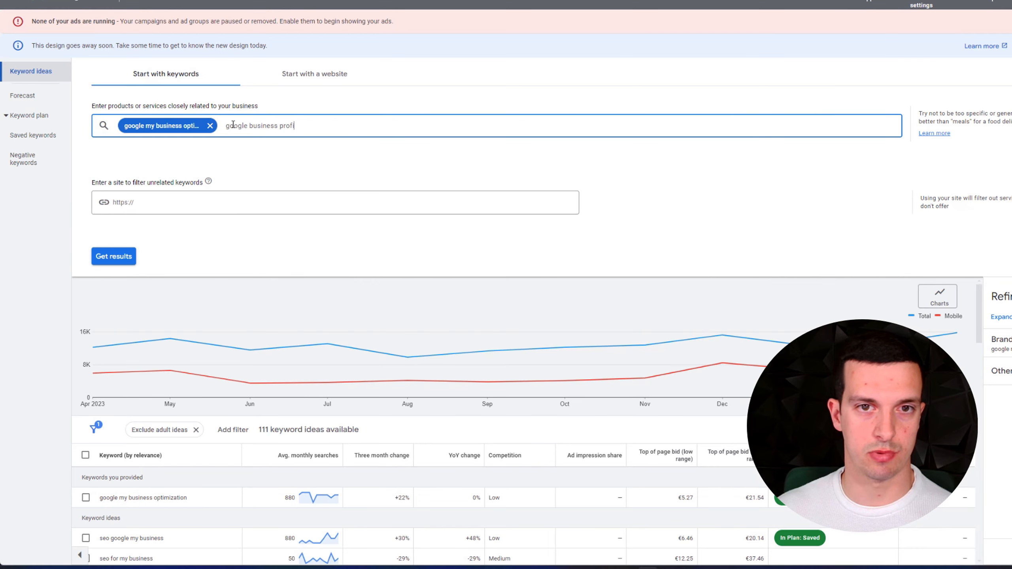
{"action": "type", "text": "le agenc"}
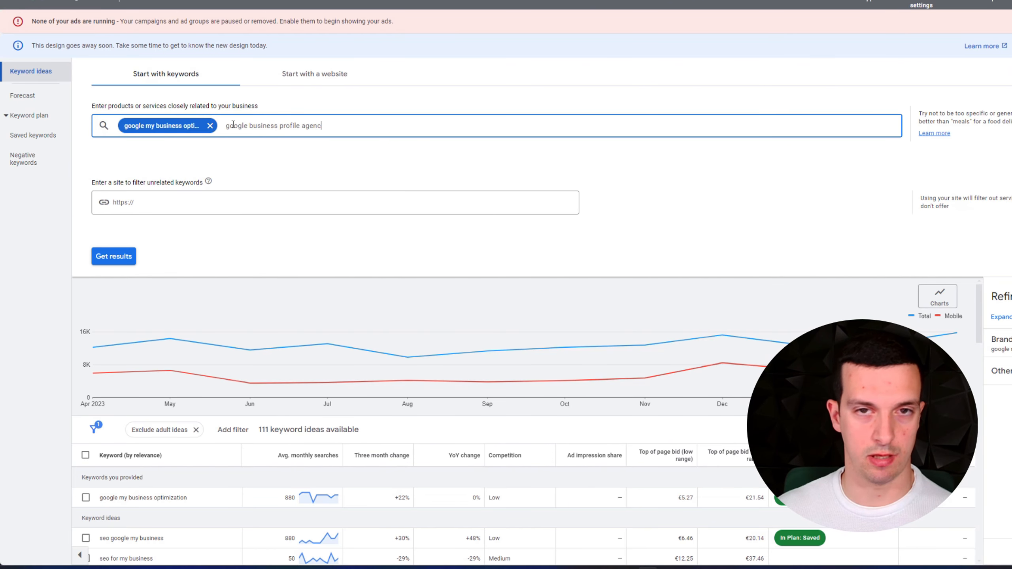
{"action": "type", "text": "y"}
{"action": "key", "text": "Return"}
- Add google business profile services and google my business agency as search terms and get the keyword ideas
{"action": "type", "text": "go"}
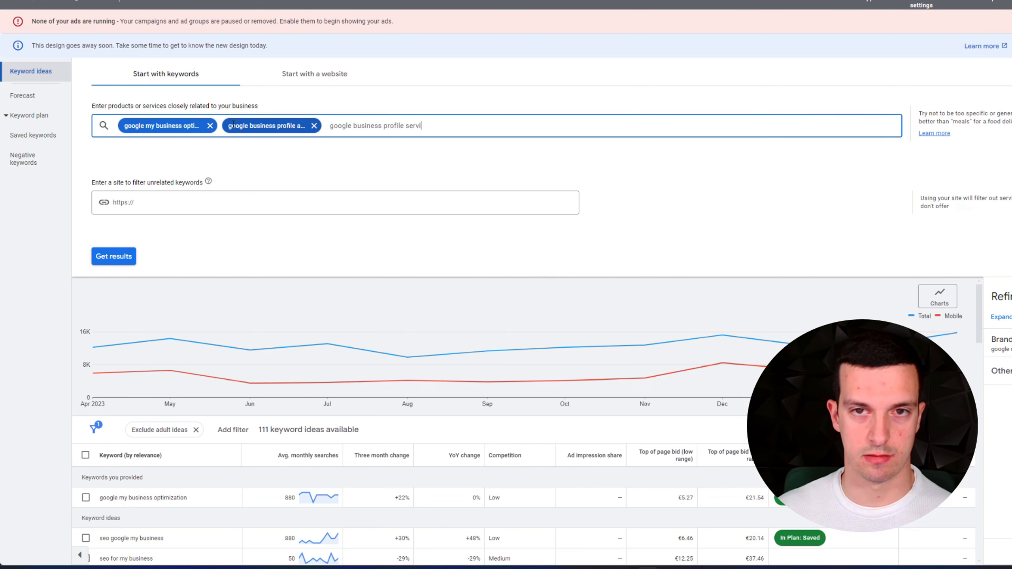
{"action": "key", "text": "Return"}
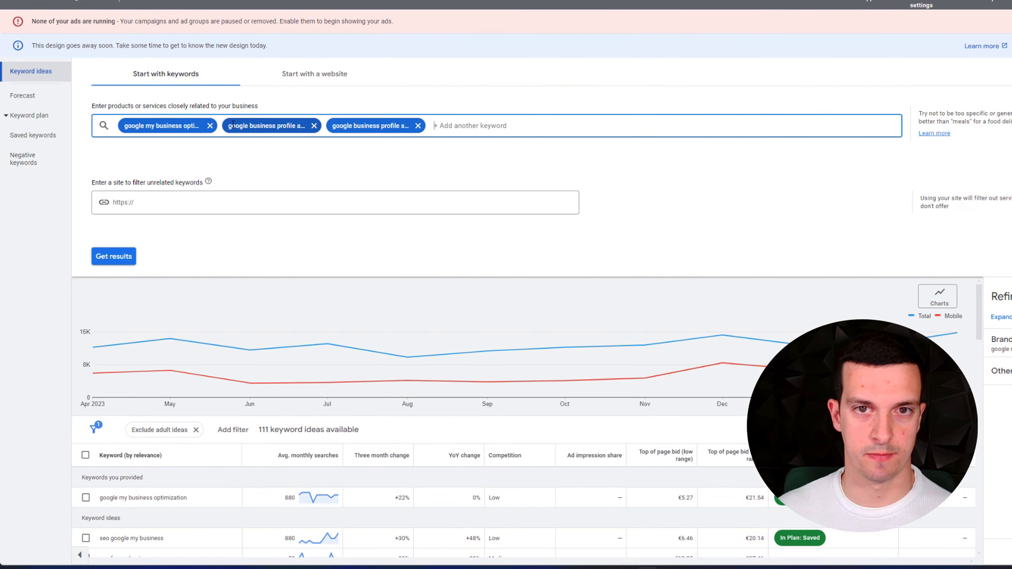
{"action": "type", "text": "google my business agency"}
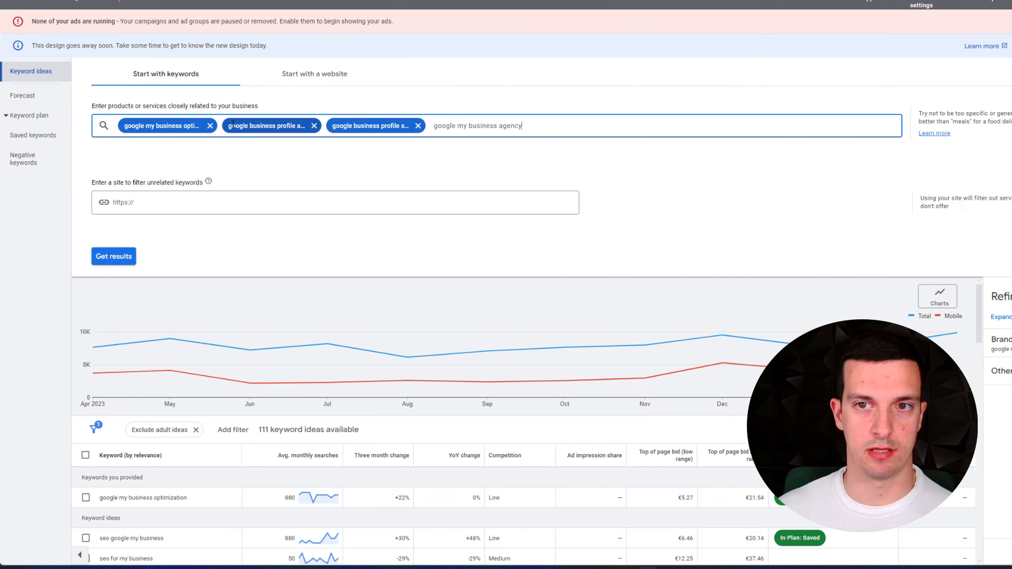
{"action": "key", "text": "Return"}
{"action": "left_click", "coordinate": [122, 261]}
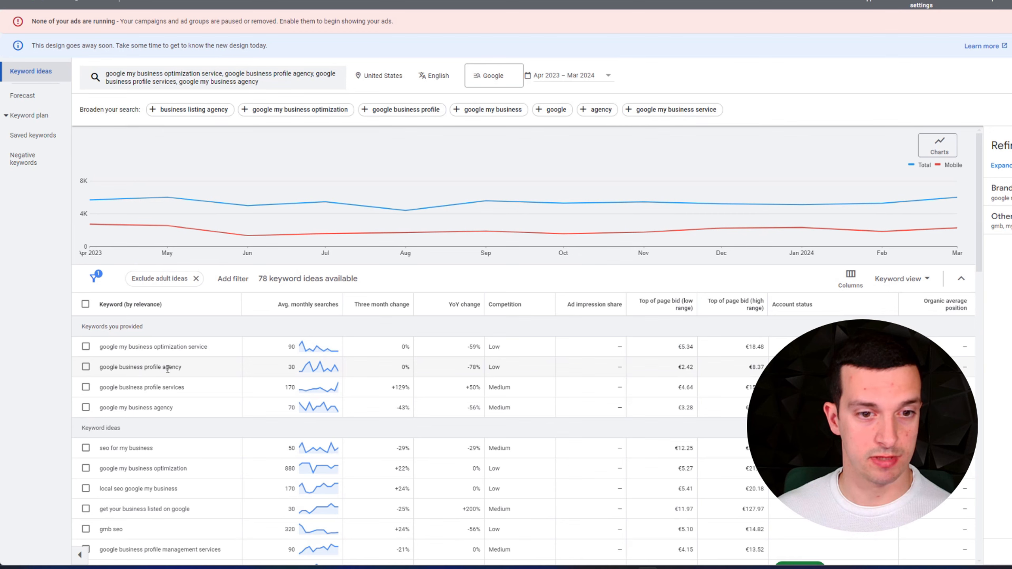
- Select the keywords google business profile agency, google my business agency and gmb audit for local seo
{"action": "left_click", "coordinate": [86, 368]}
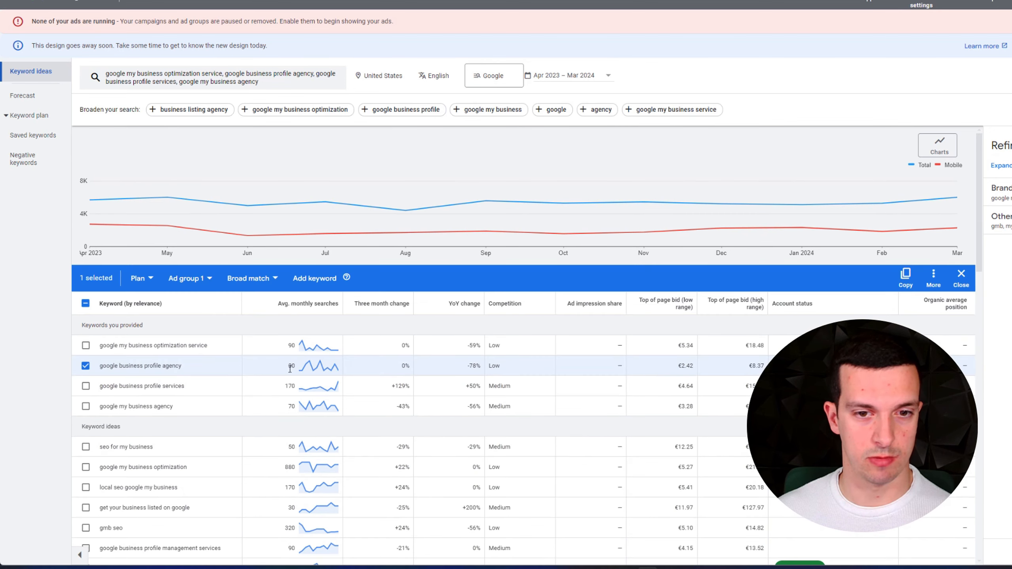
{"action": "scroll", "coordinate": [214, 314], "scroll_direction": "down", "scroll_amount": 1}
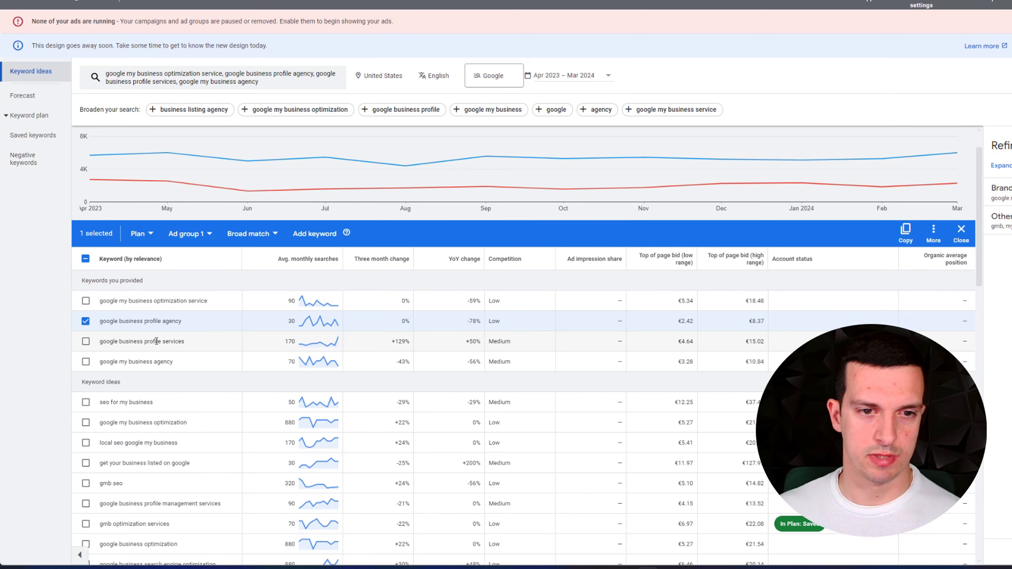
{"action": "left_click", "coordinate": [86, 362]}
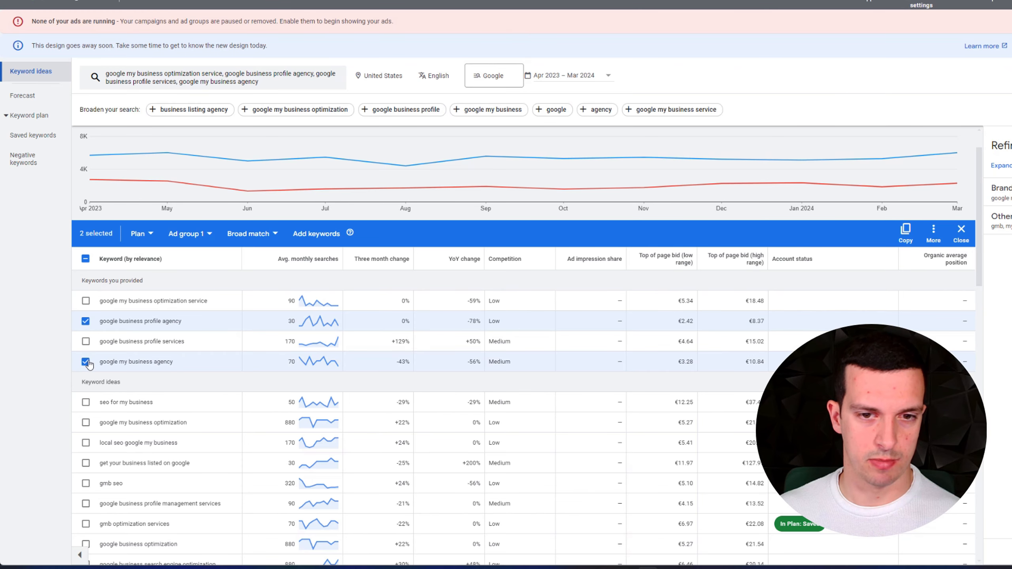
{"action": "scroll", "coordinate": [194, 358], "scroll_direction": "down", "scroll_amount": 1}
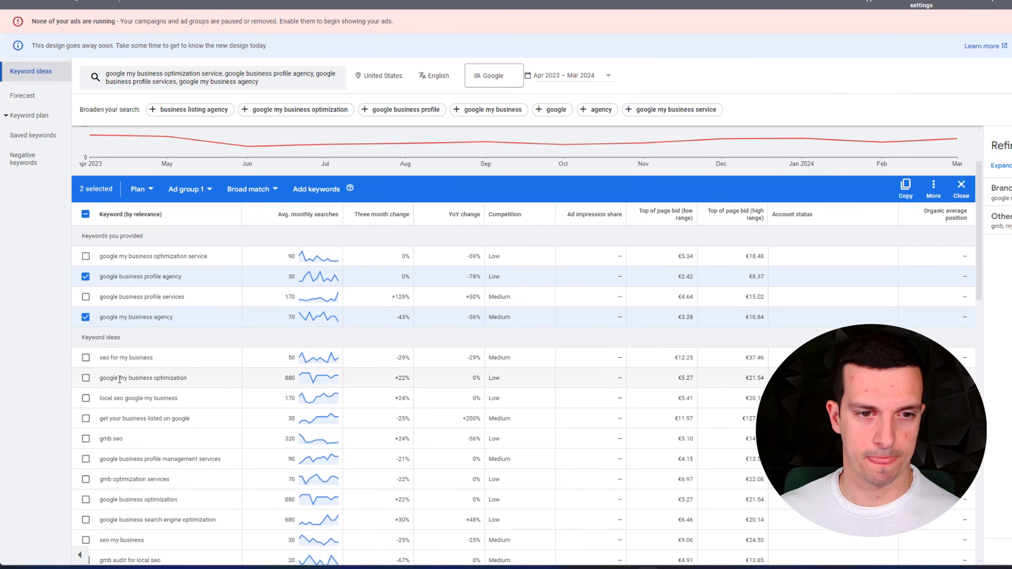
{"action": "scroll", "coordinate": [118, 379], "scroll_direction": "down", "scroll_amount": 1}
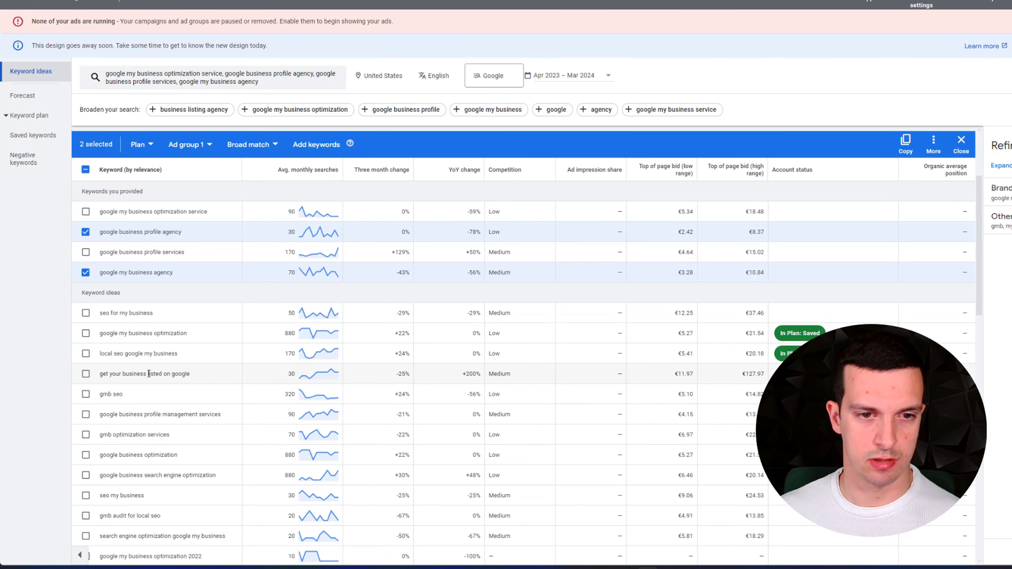
{"action": "scroll", "coordinate": [125, 375], "scroll_direction": "down", "scroll_amount": 1}
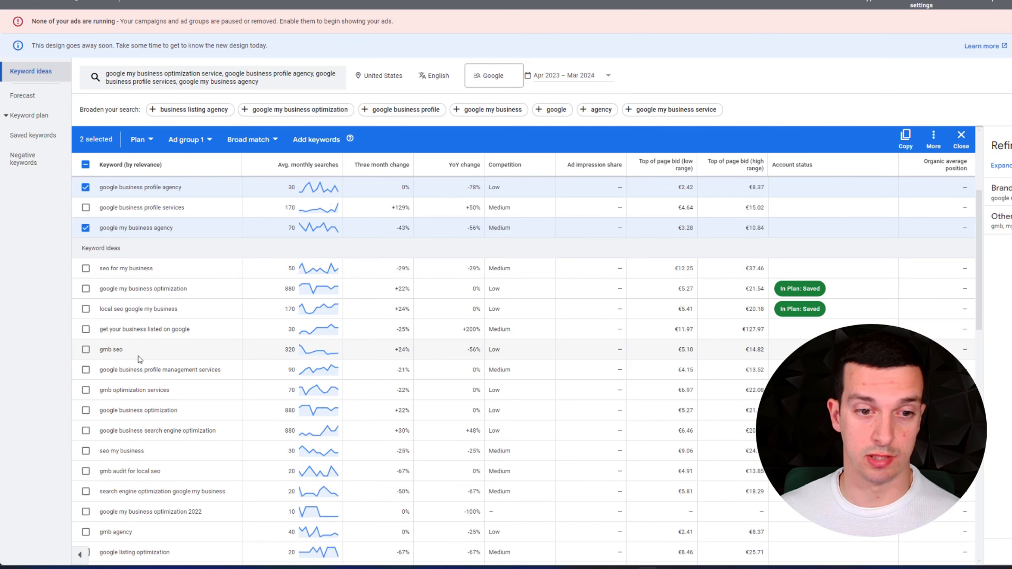
{"action": "scroll", "coordinate": [143, 353], "scroll_direction": "down", "scroll_amount": 1}
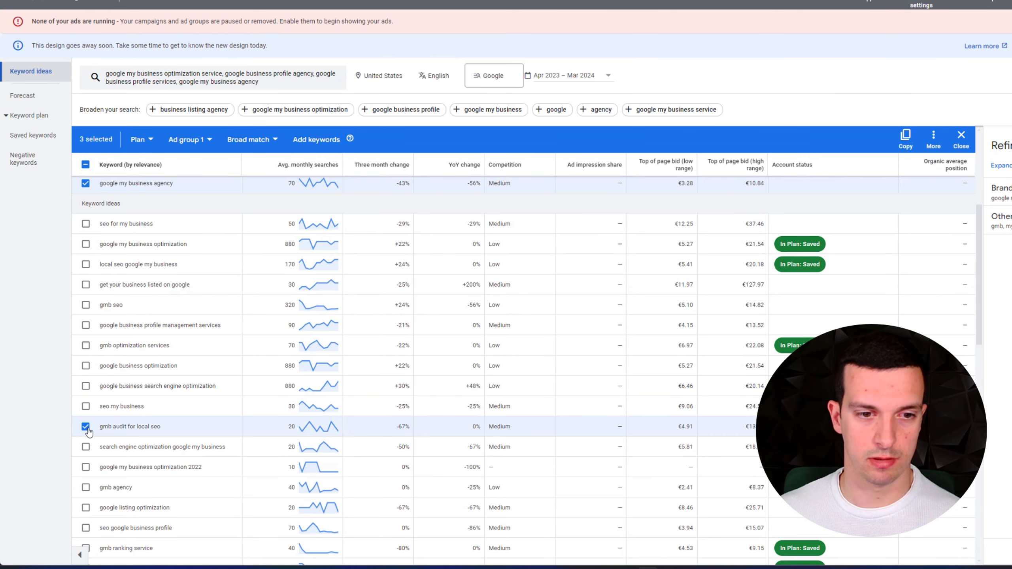
- Add gmb agency to the selected keyword ideas
{"action": "scroll", "coordinate": [132, 424], "scroll_direction": "down", "scroll_amount": 1}
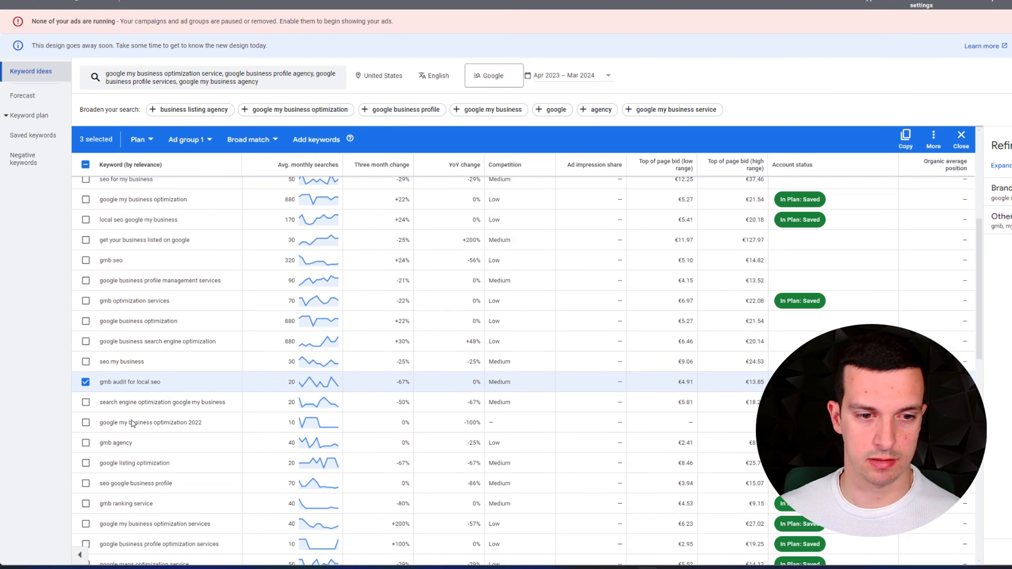
{"action": "left_click", "coordinate": [86, 442]}
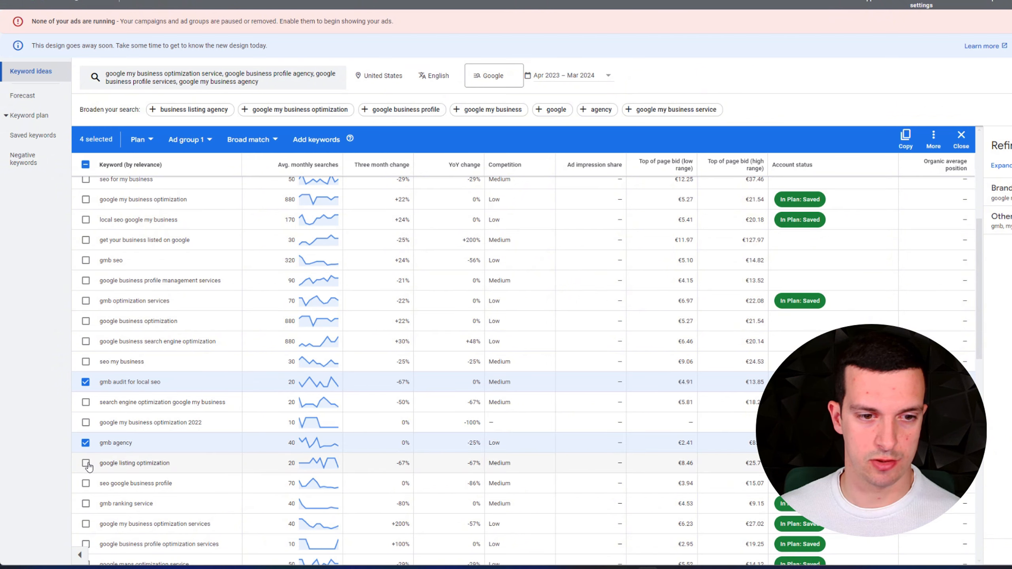
{"action": "scroll", "coordinate": [90, 451], "scroll_direction": "down", "scroll_amount": 3}
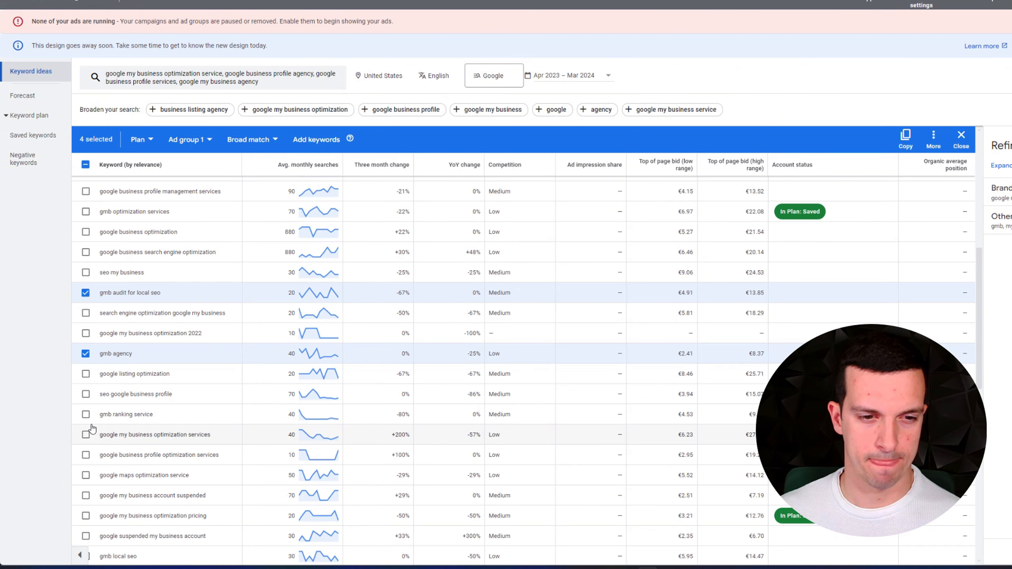
{"action": "left_click", "coordinate": [85, 415]}
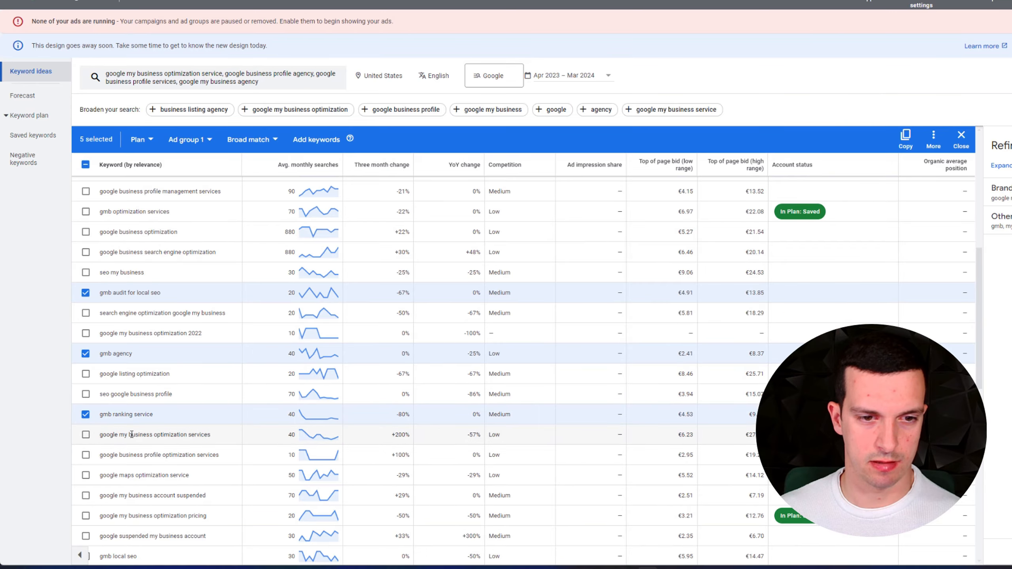
{"action": "left_click", "coordinate": [86, 435]}
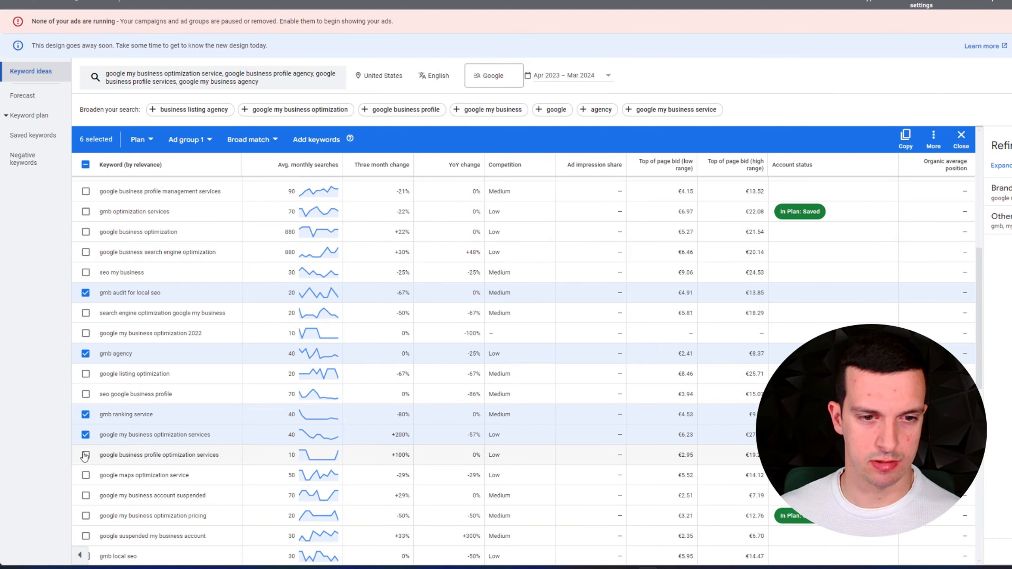
{"action": "left_click", "coordinate": [86, 456]}
{"action": "scroll", "coordinate": [106, 453], "scroll_direction": "down", "scroll_amount": 1}
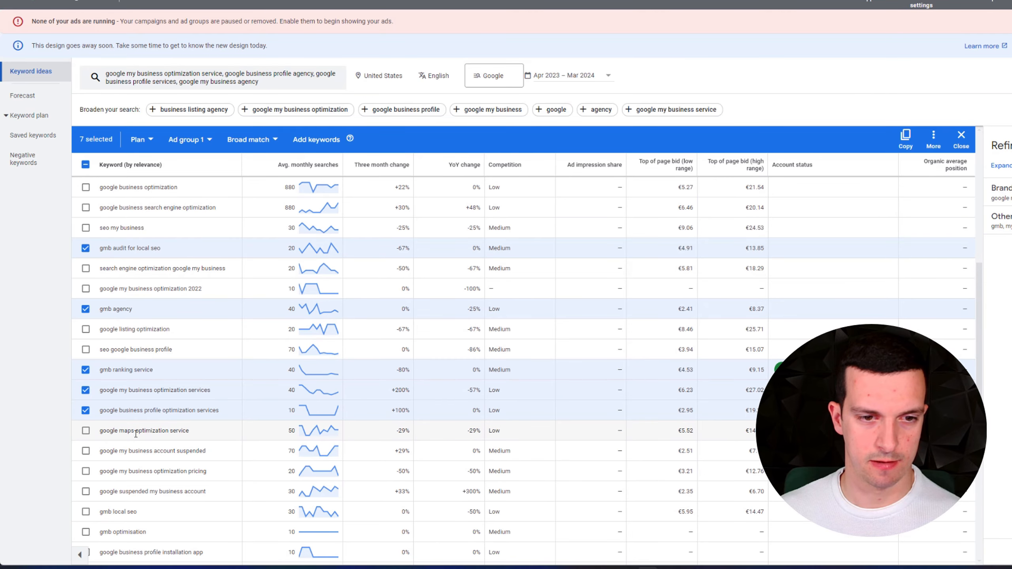
{"action": "left_click", "coordinate": [86, 430]}
{"action": "left_click", "coordinate": [86, 410]}
{"action": "left_click", "coordinate": [85, 390]}
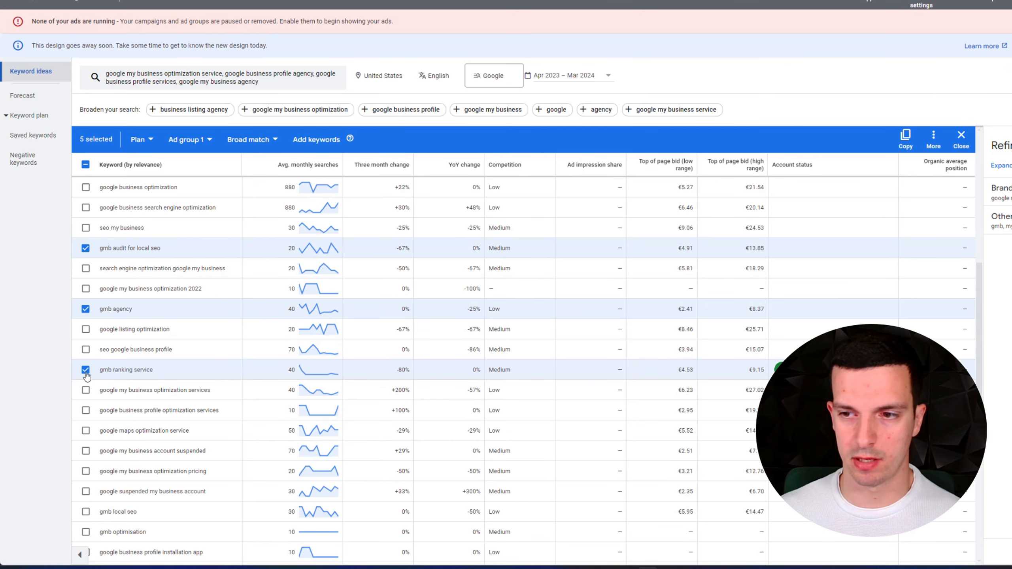
{"action": "left_click", "coordinate": [86, 369]}
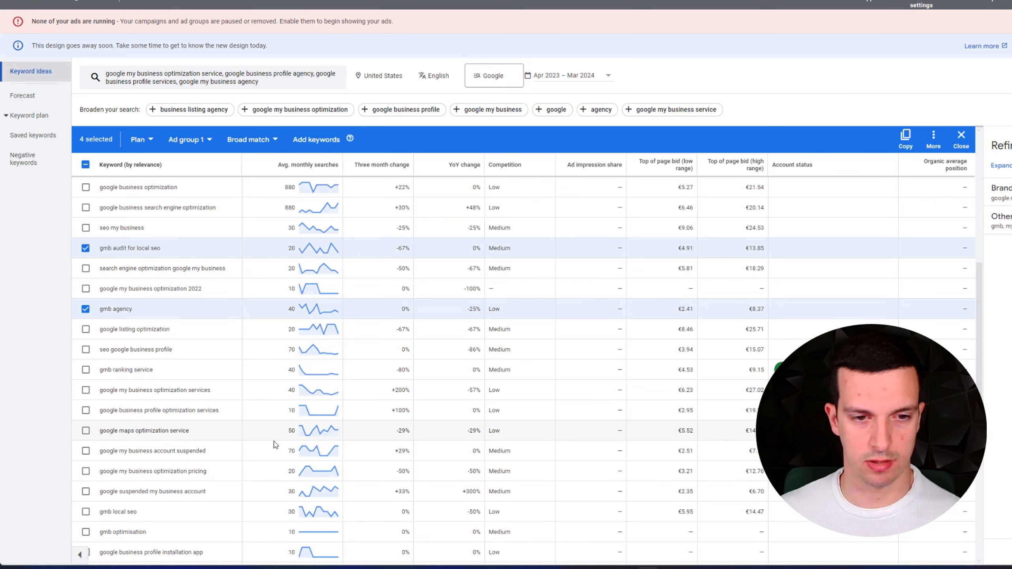
- Add the selected keywords to Ad group 1 of the plan as broad match and open the plan's saved keywords
{"action": "scroll", "coordinate": [179, 449], "scroll_direction": "down", "scroll_amount": 1}
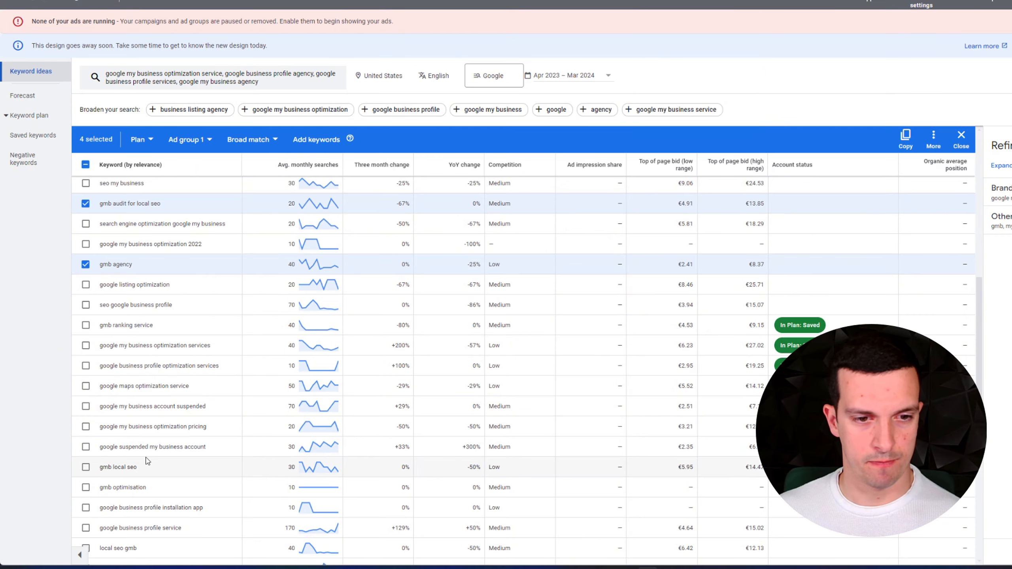
{"action": "scroll", "coordinate": [160, 450], "scroll_direction": "down", "scroll_amount": 2}
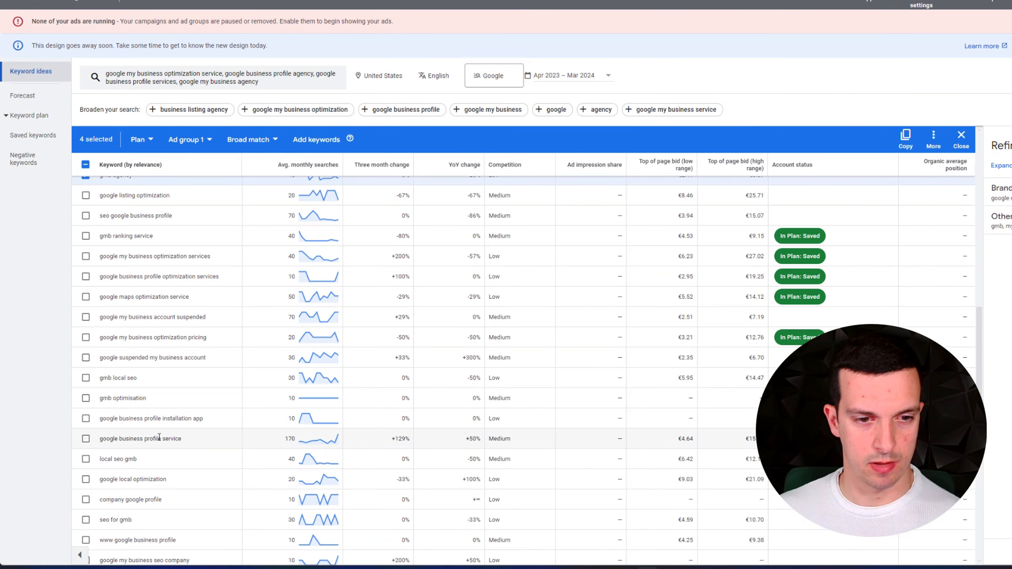
{"action": "scroll", "coordinate": [159, 437], "scroll_direction": "down", "scroll_amount": 1}
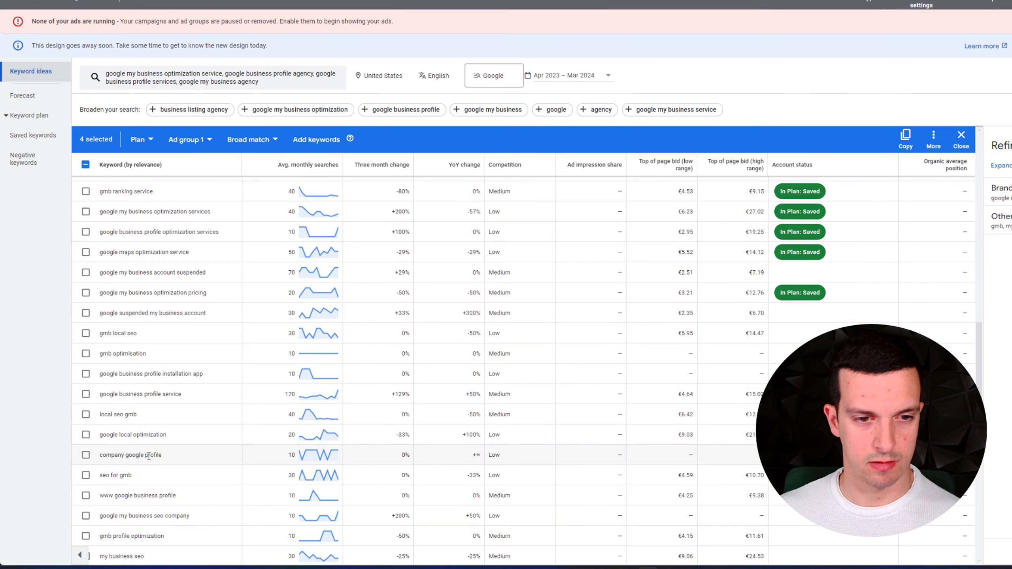
{"action": "scroll", "coordinate": [144, 450], "scroll_direction": "down", "scroll_amount": 1}
{"action": "scroll", "coordinate": [153, 447], "scroll_direction": "down", "scroll_amount": 2}
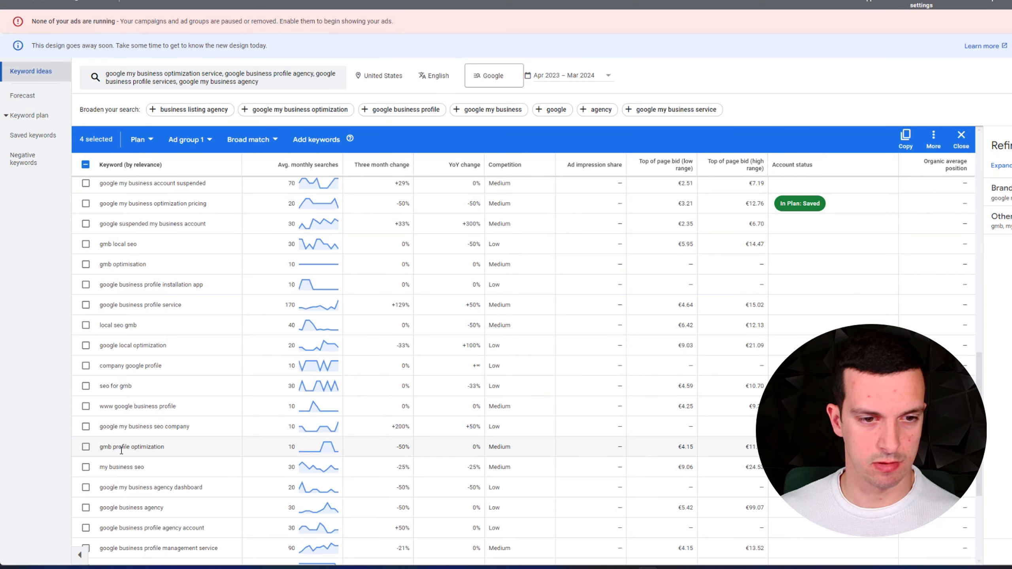
{"action": "scroll", "coordinate": [125, 443], "scroll_direction": "up", "scroll_amount": 5}
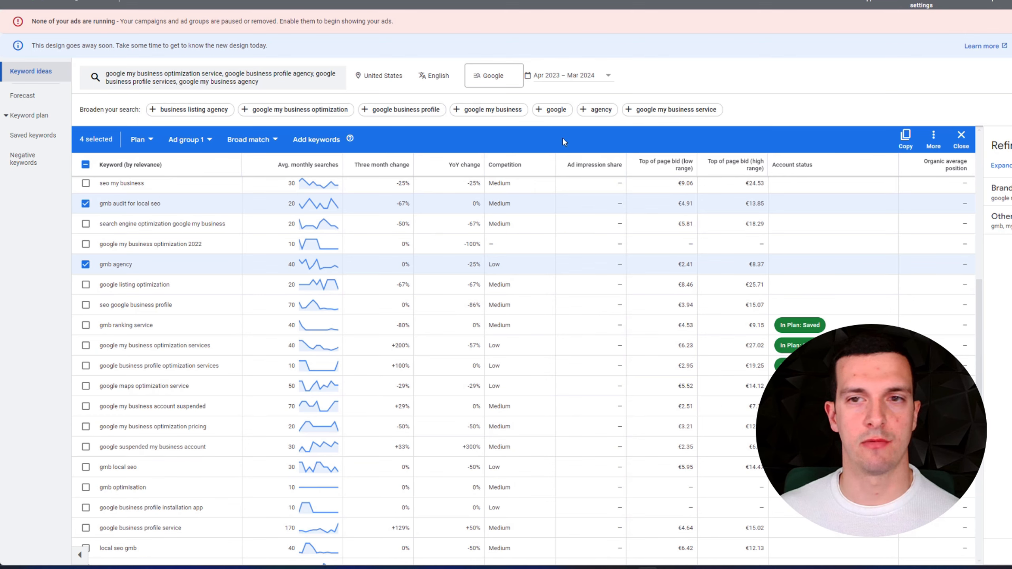
{"action": "left_click", "coordinate": [153, 144]}
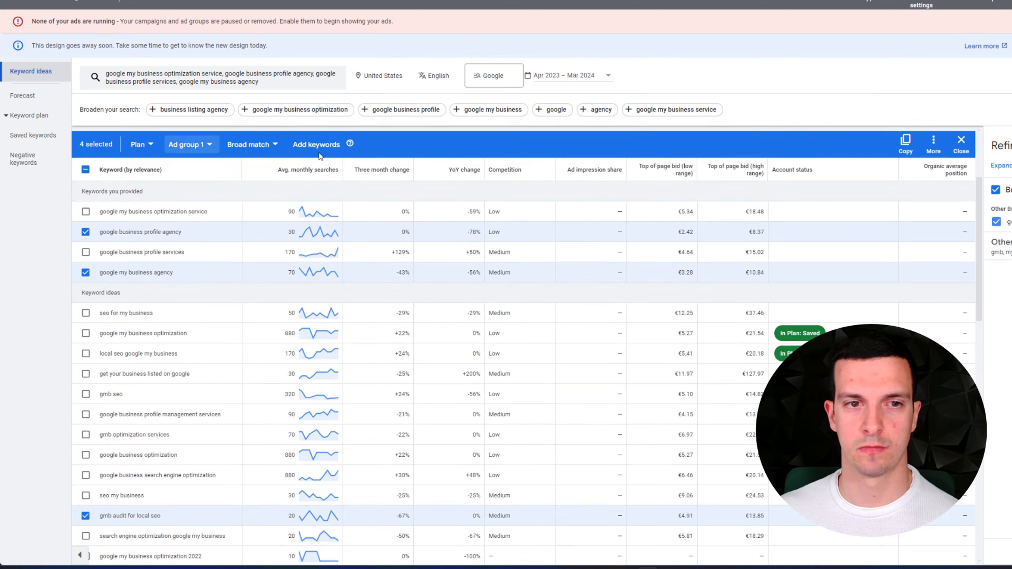
{"action": "scroll", "coordinate": [320, 155], "scroll_direction": "down", "scroll_amount": 1}
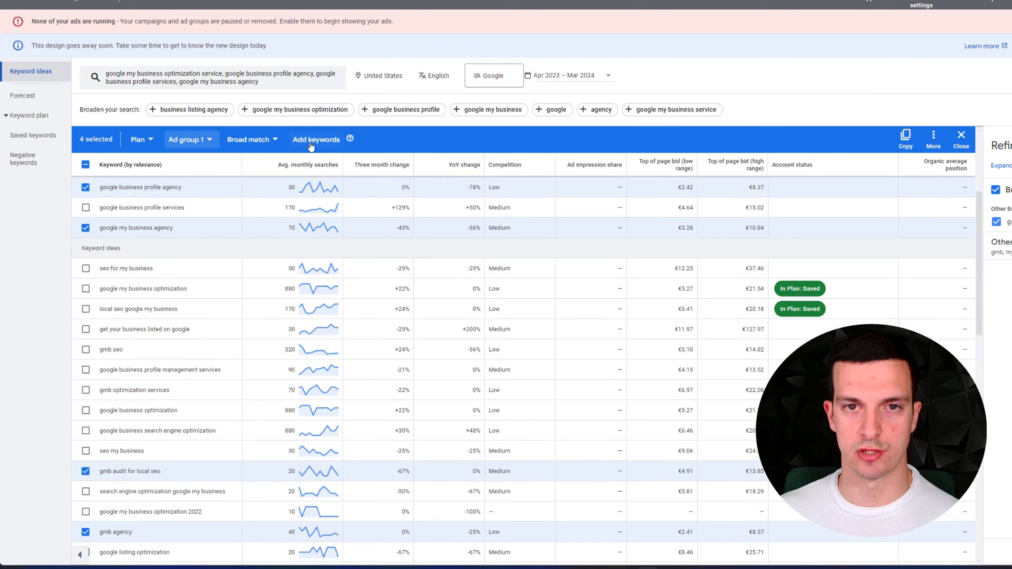
{"action": "left_click", "coordinate": [309, 142]}
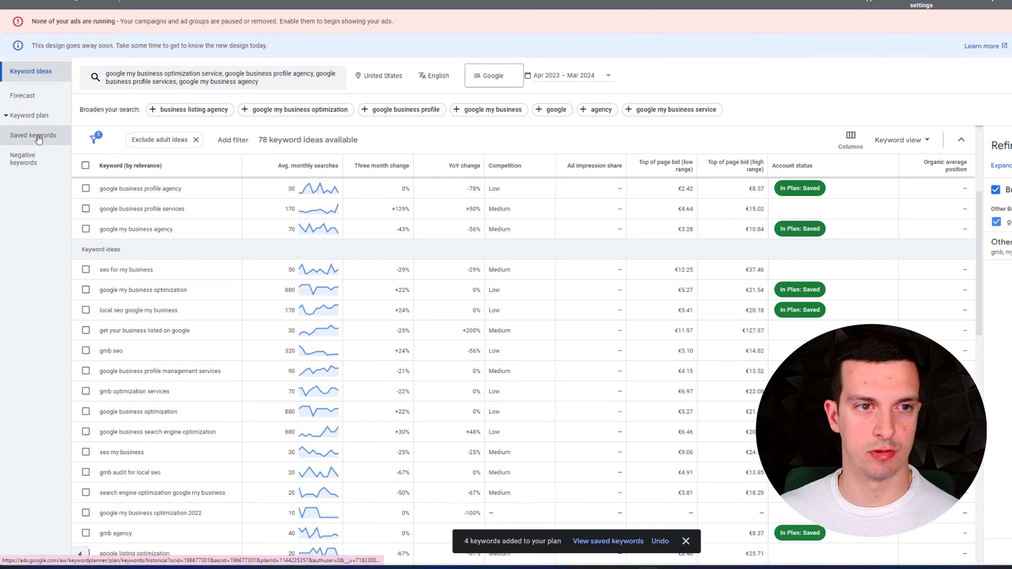
{"action": "left_click", "coordinate": [38, 138]}
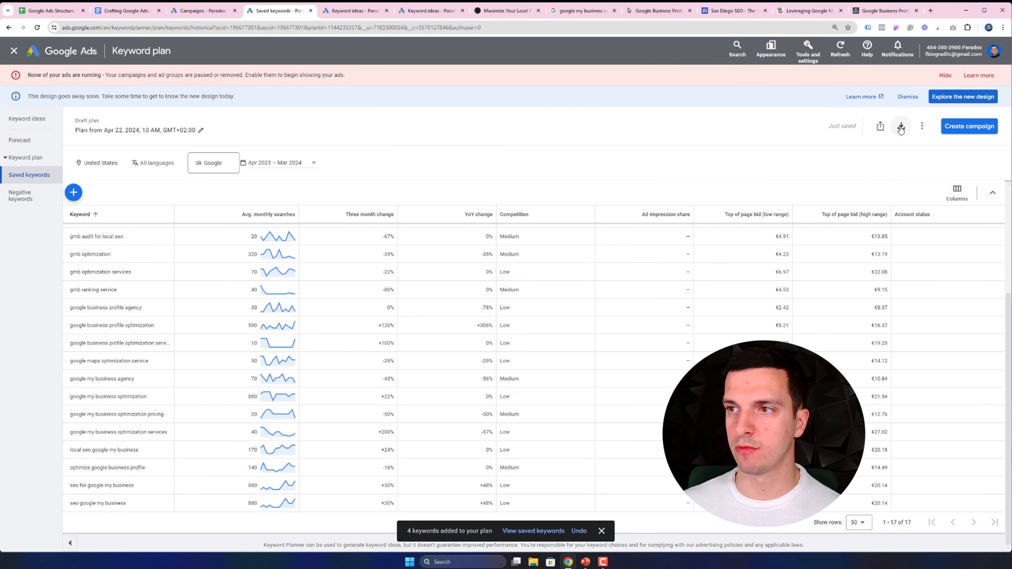
- Switch to PowerPoint to review the expand ideas and fine tune your plan points of the keywords research process, and return to Google Ads
{"action": "left_click", "coordinate": [593, 563]}
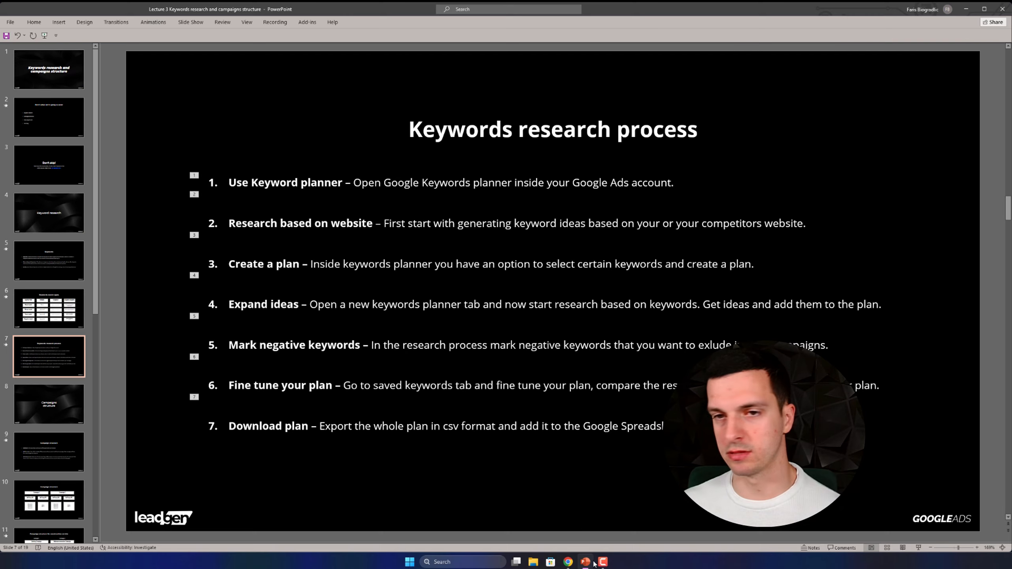
{"action": "left_click", "coordinate": [261, 304]}
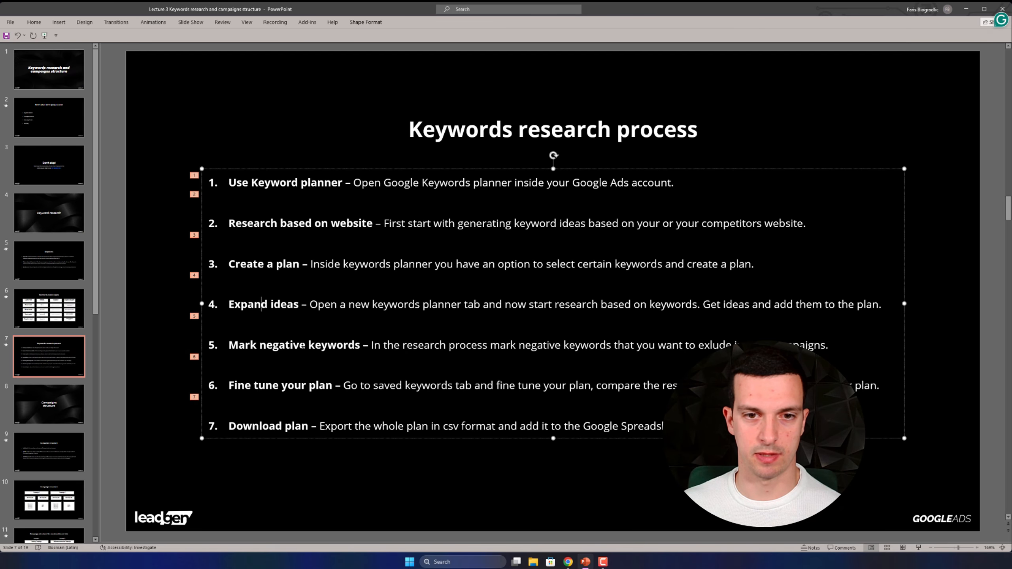
{"action": "left_click", "coordinate": [295, 385]}
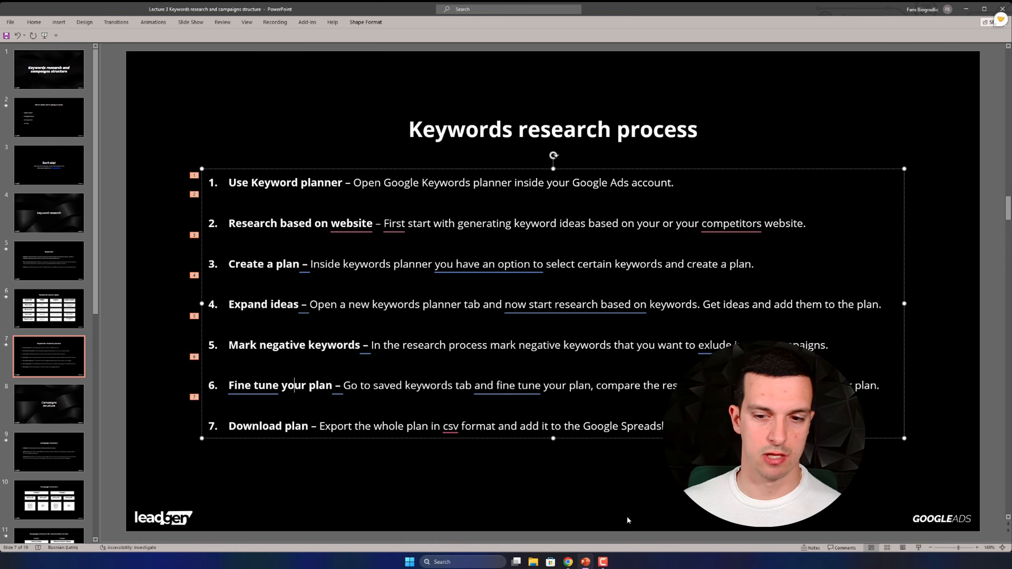
{"action": "left_click", "coordinate": [568, 562]}
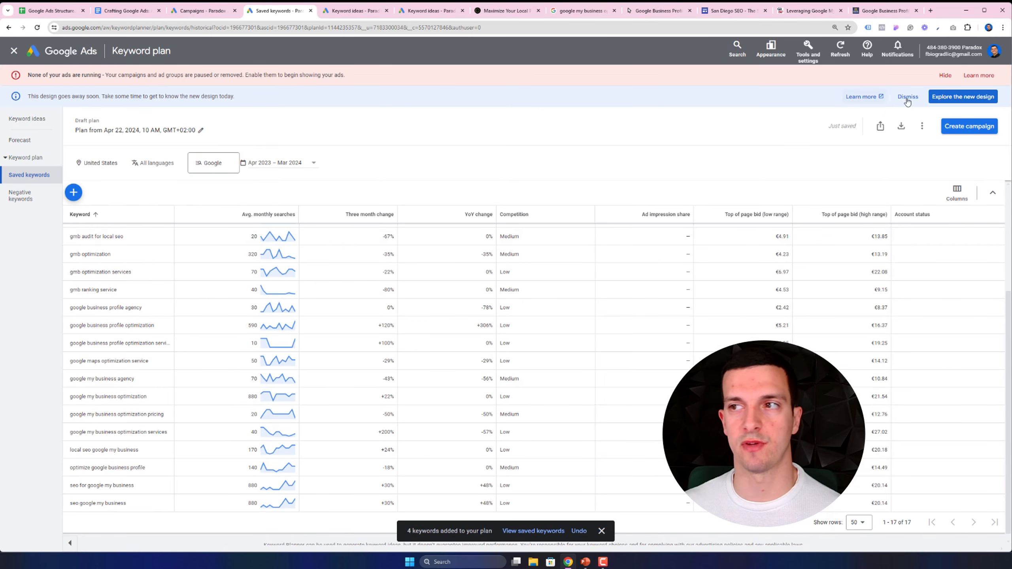
- Copy gmb ranking service from the saved keywords and get keyword ideas for it with the website filter cleared
{"action": "left_click_drag", "start_coordinate": [129, 292], "coordinate": [69, 290]}
{"action": "left_click", "coordinate": [353, 12]}
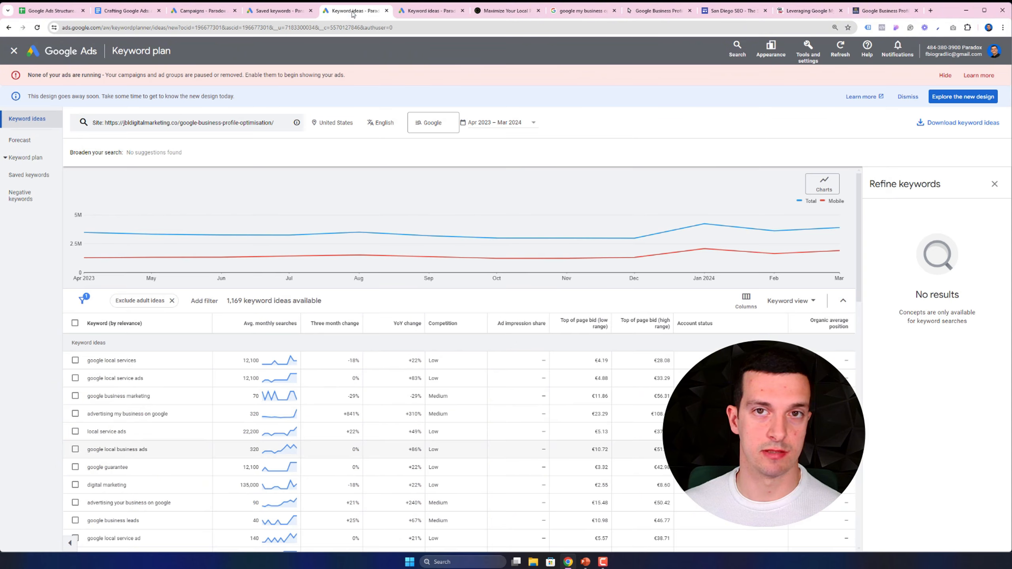
{"action": "left_click", "coordinate": [157, 124]}
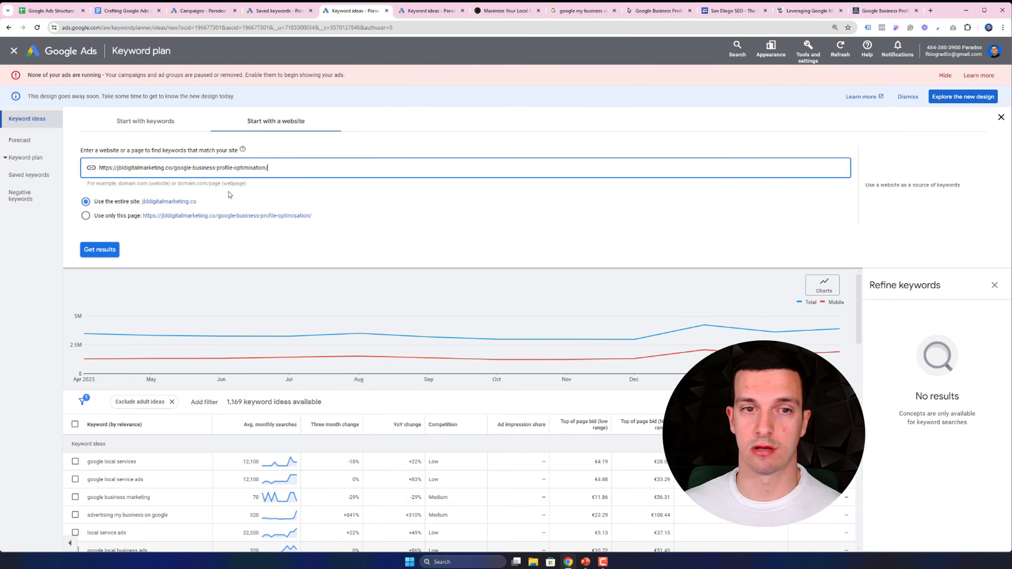
{"action": "left_click", "coordinate": [153, 116]}
{"action": "triple_click", "coordinate": [238, 234]}
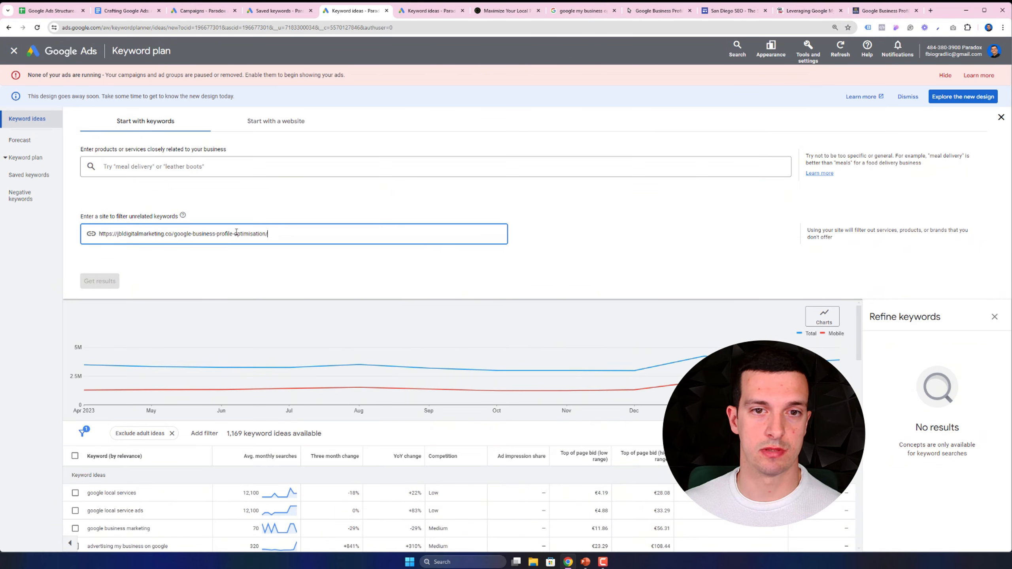
{"action": "key", "text": "BackSpace"}
{"action": "left_click", "coordinate": [151, 172]}
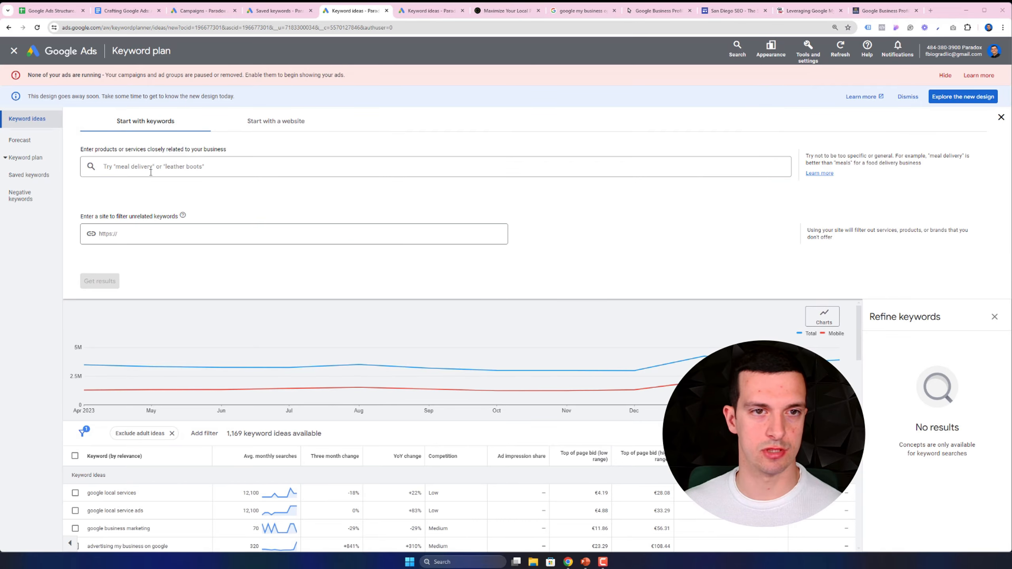
{"action": "type", "text": "google local ads"}
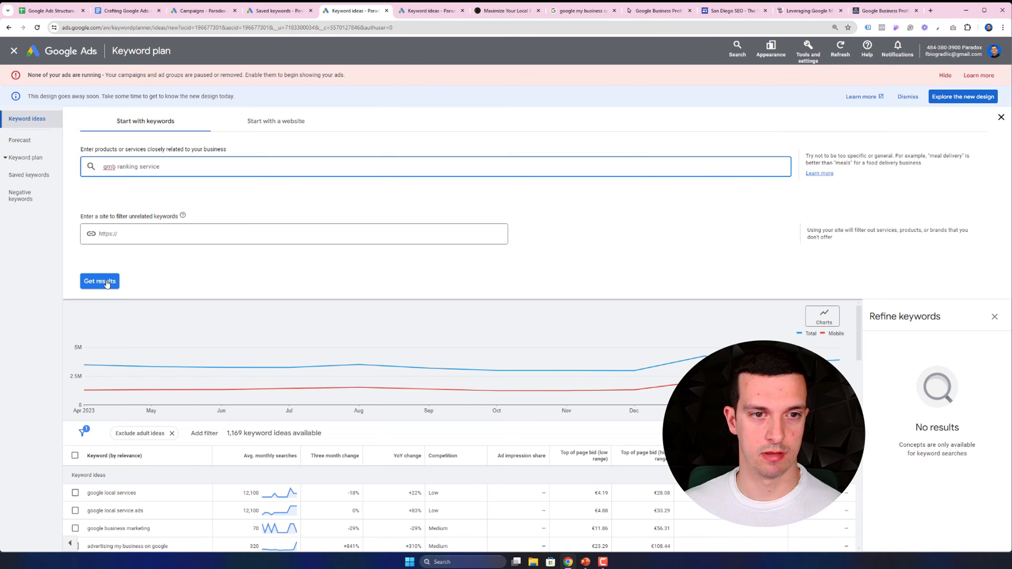
{"action": "left_click", "coordinate": [99, 281]}
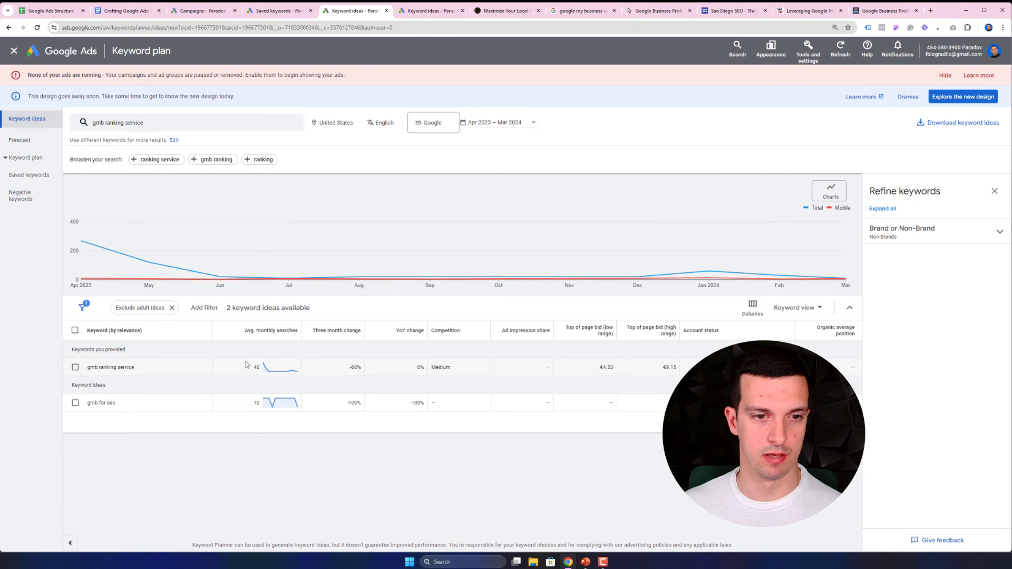
- Copy gmb audit for local seo from the saved keywords, add it as a second search term and get the keyword ideas
{"action": "left_click", "coordinate": [278, 11]}
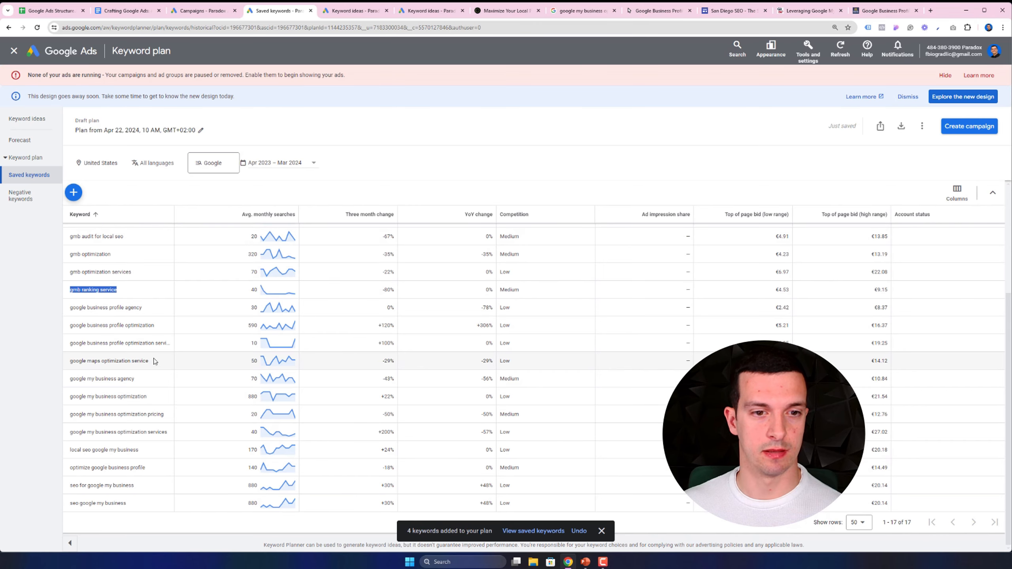
{"action": "left_click_drag", "start_coordinate": [125, 236], "coordinate": [73, 235]}
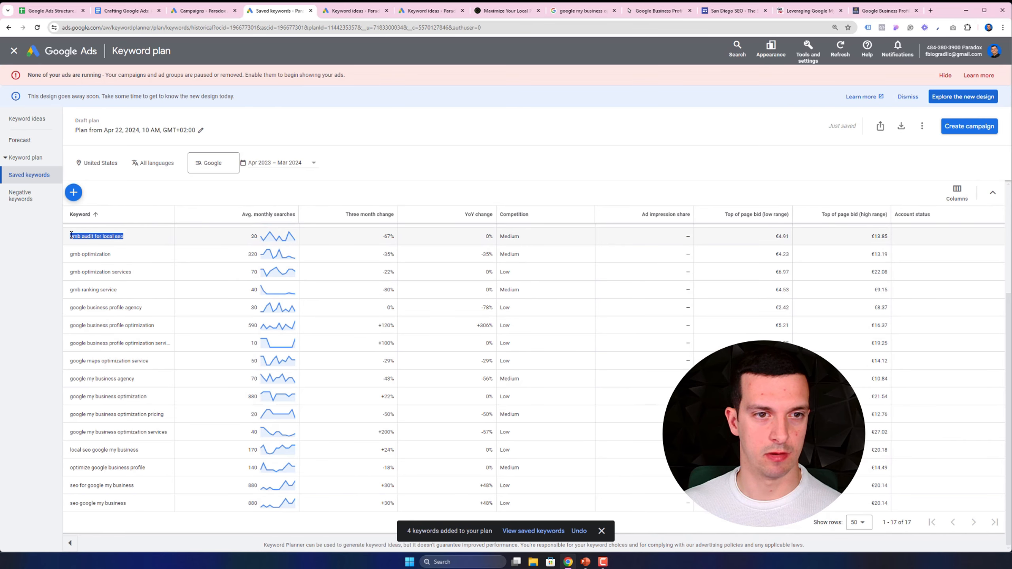
{"action": "left_click", "coordinate": [345, 12]}
{"action": "left_click", "coordinate": [161, 124]}
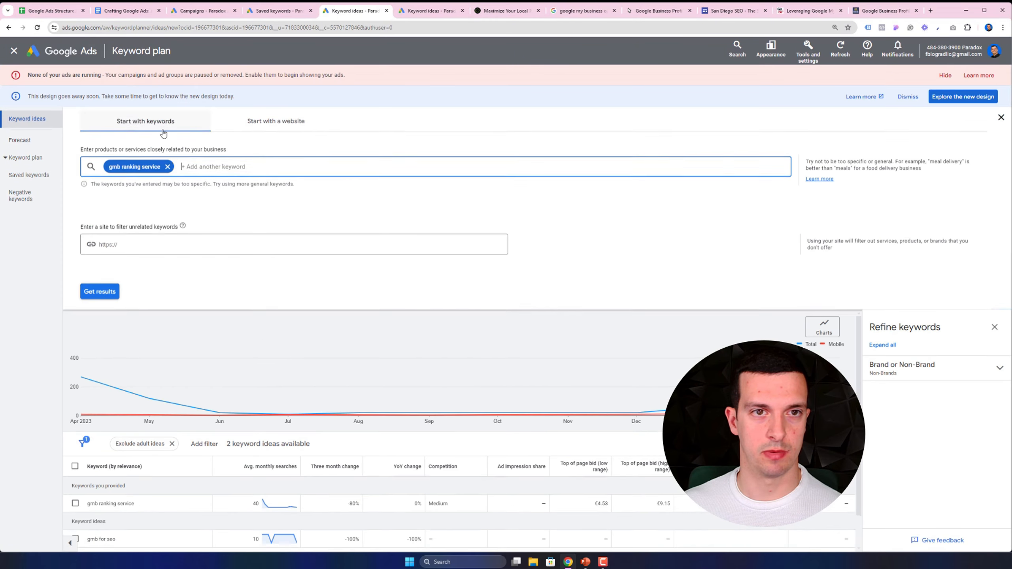
{"action": "type", "text": "gmb audit for local seo"}
{"action": "key", "text": "Return"}
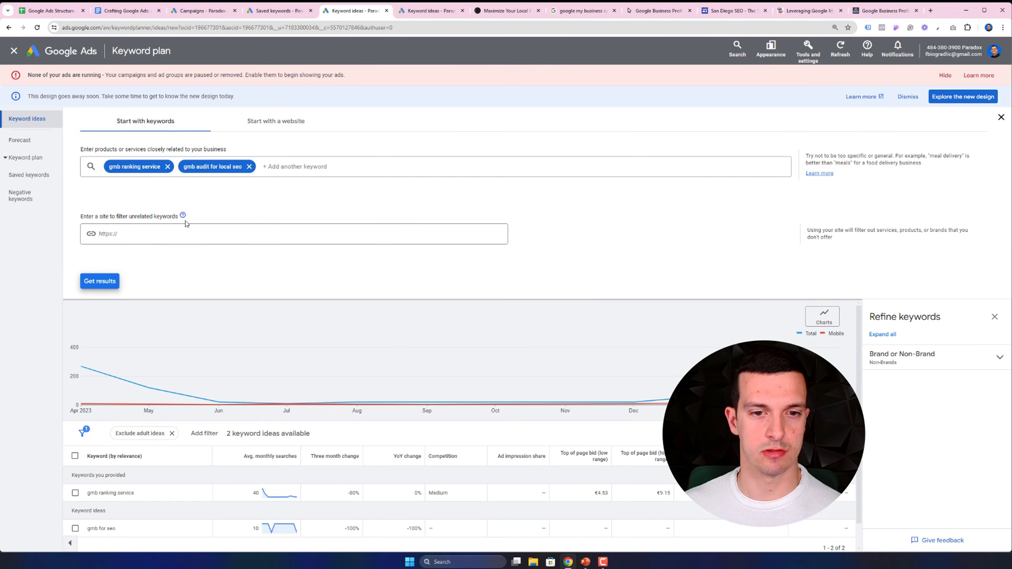
{"action": "left_click", "coordinate": [113, 283]}
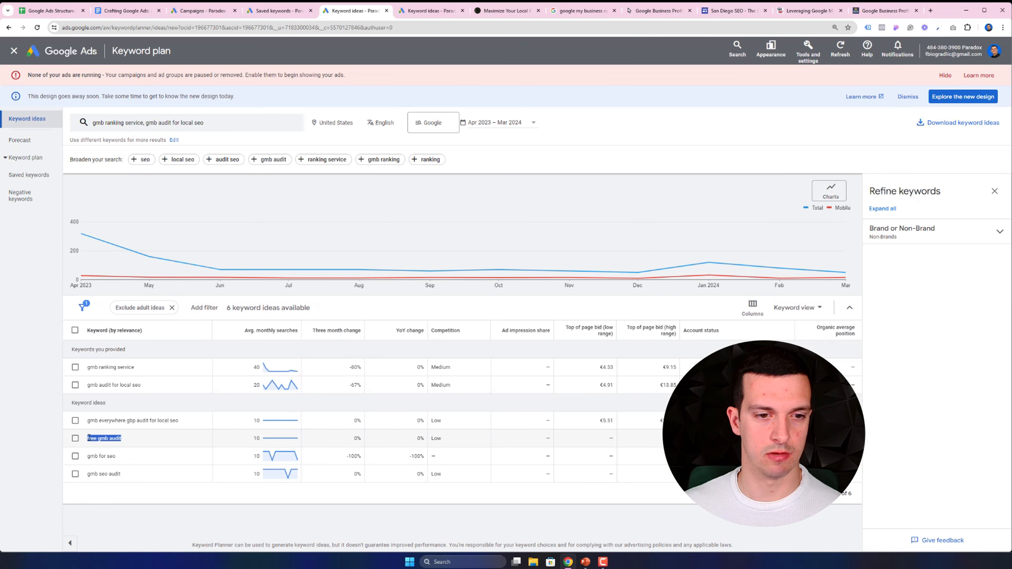
- Create a plan from the keyword idea free gmb audit, using a new ad group and broad match
{"action": "left_click", "coordinate": [74, 439]}
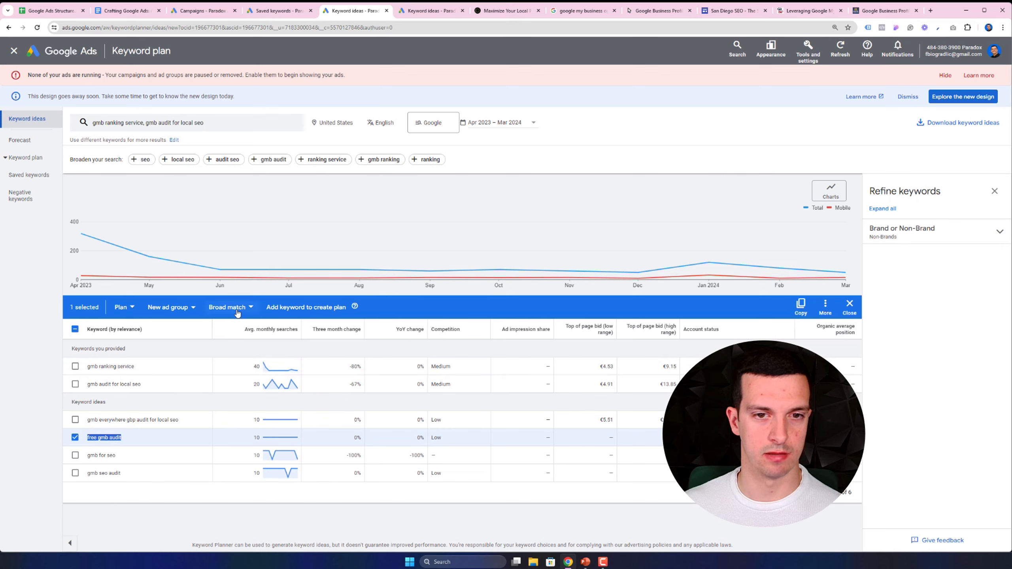
{"action": "left_click", "coordinate": [127, 313]}
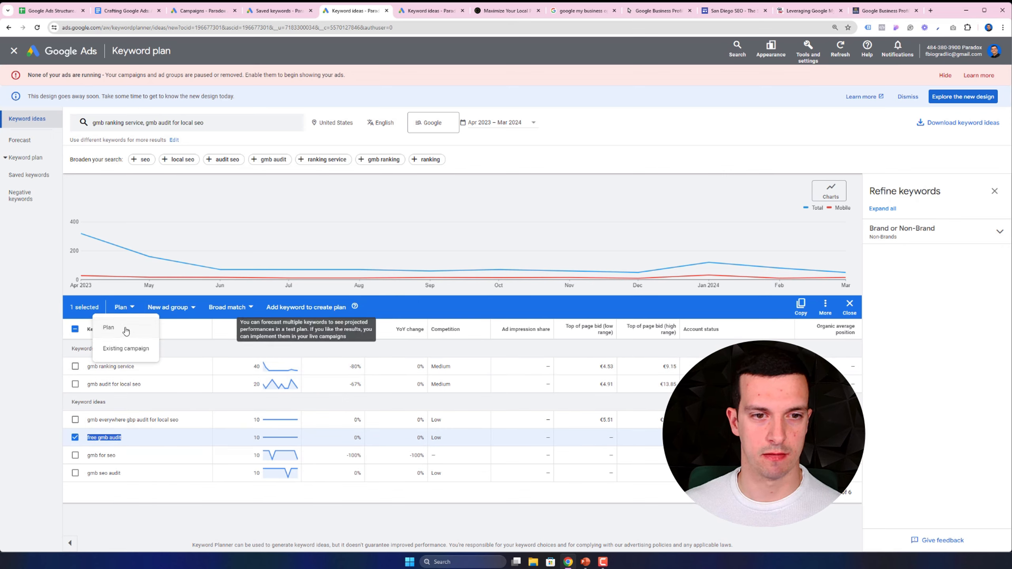
{"action": "left_click", "coordinate": [271, 315]}
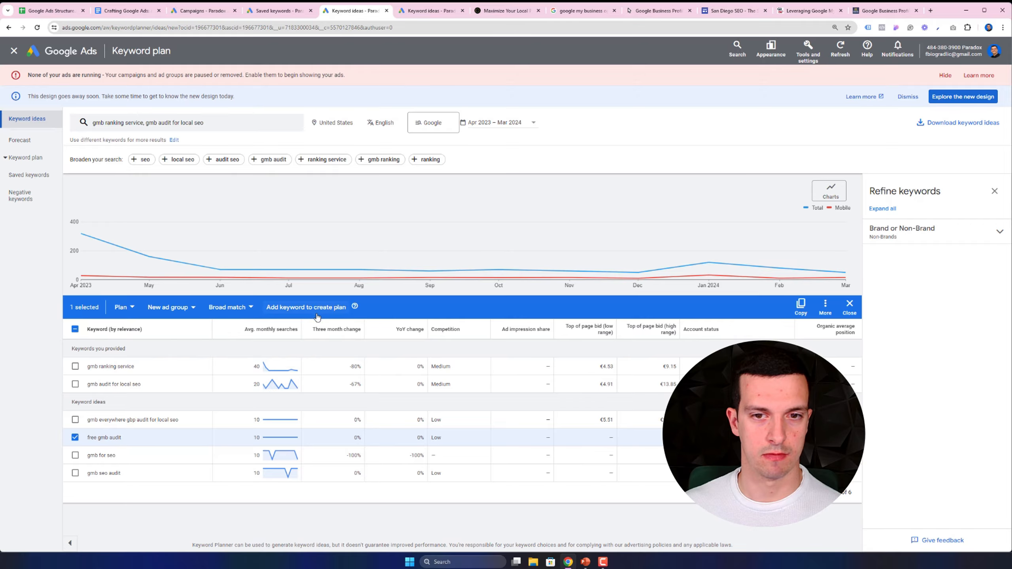
{"action": "left_click", "coordinate": [317, 316]}
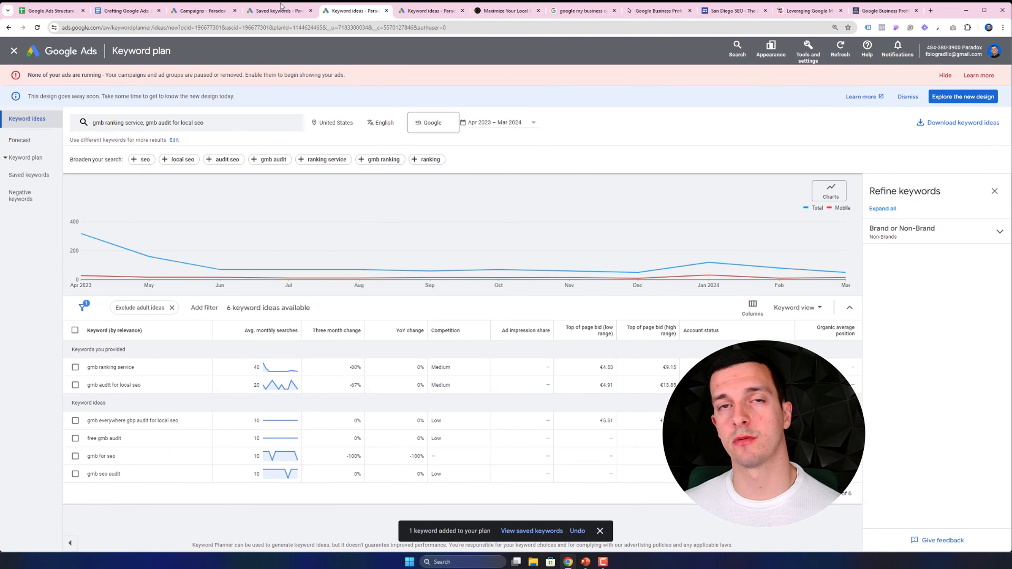
- Check the new plan's saved keywords, return to the United States plan and close the other plan's browser tab
{"action": "left_click", "coordinate": [29, 175]}
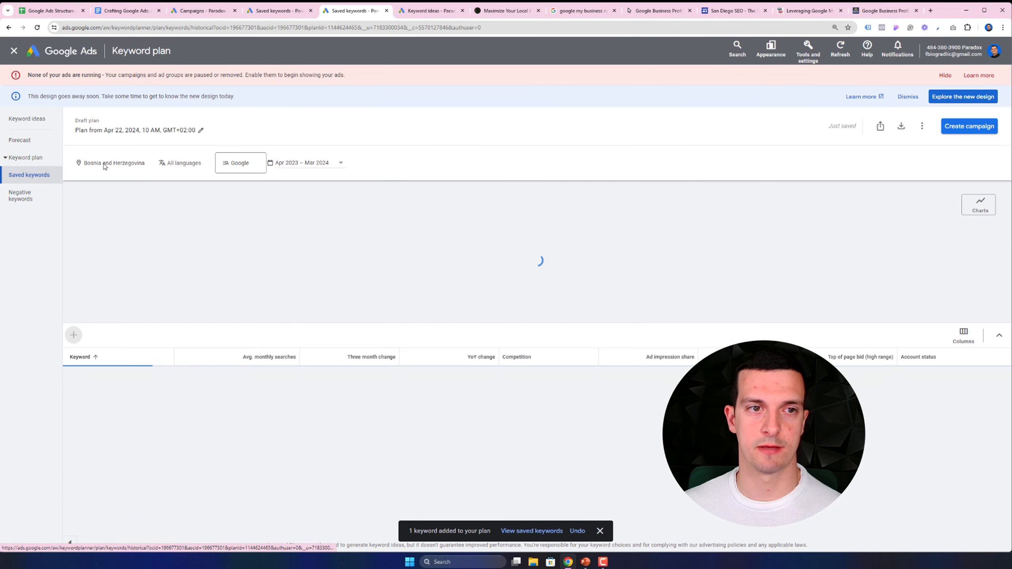
{"action": "left_click", "coordinate": [294, 12]}
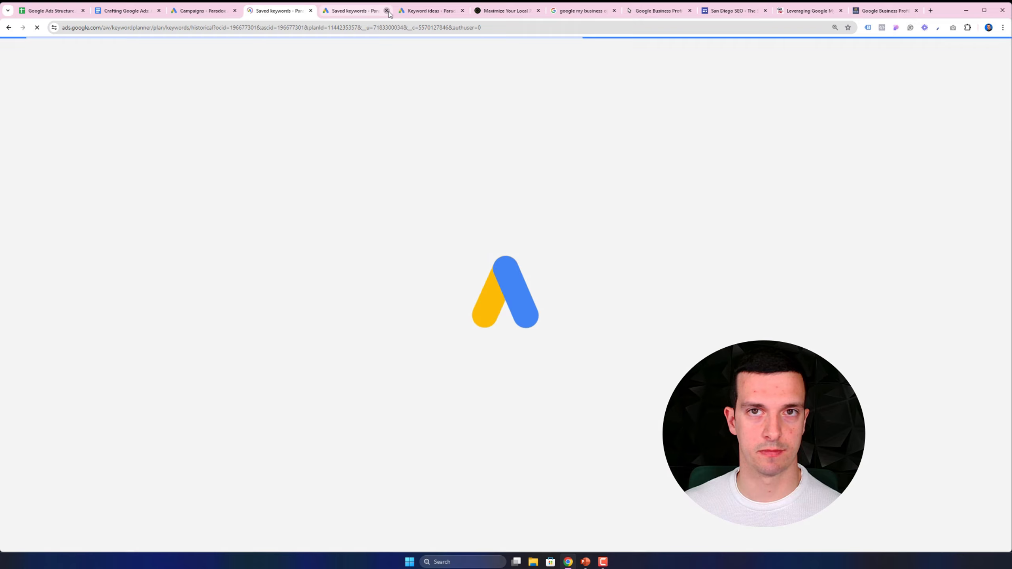
{"action": "left_click", "coordinate": [387, 11]}
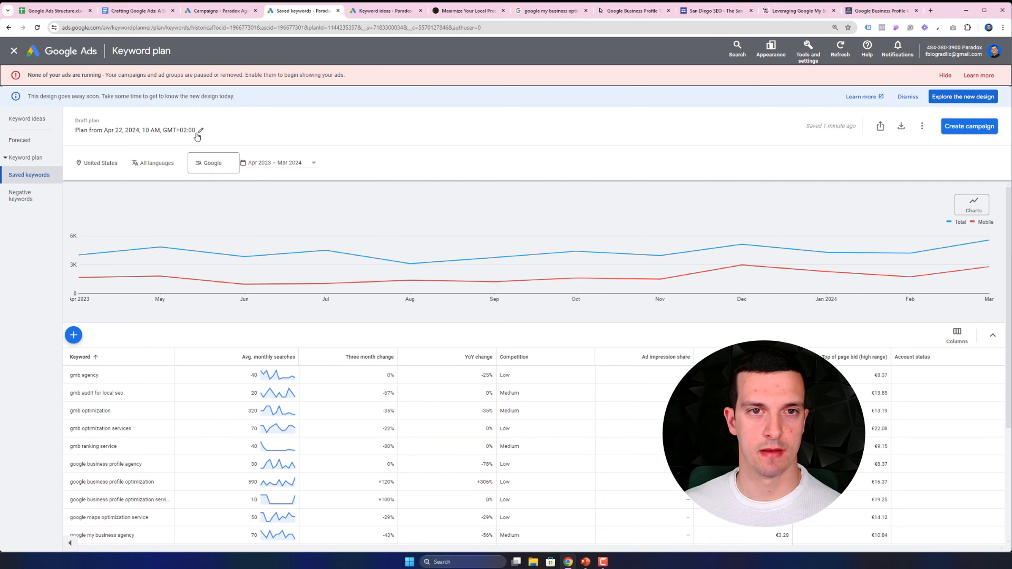
- Rename the draft plan as GBP optimization plan
{"action": "left_click", "coordinate": [200, 132]}
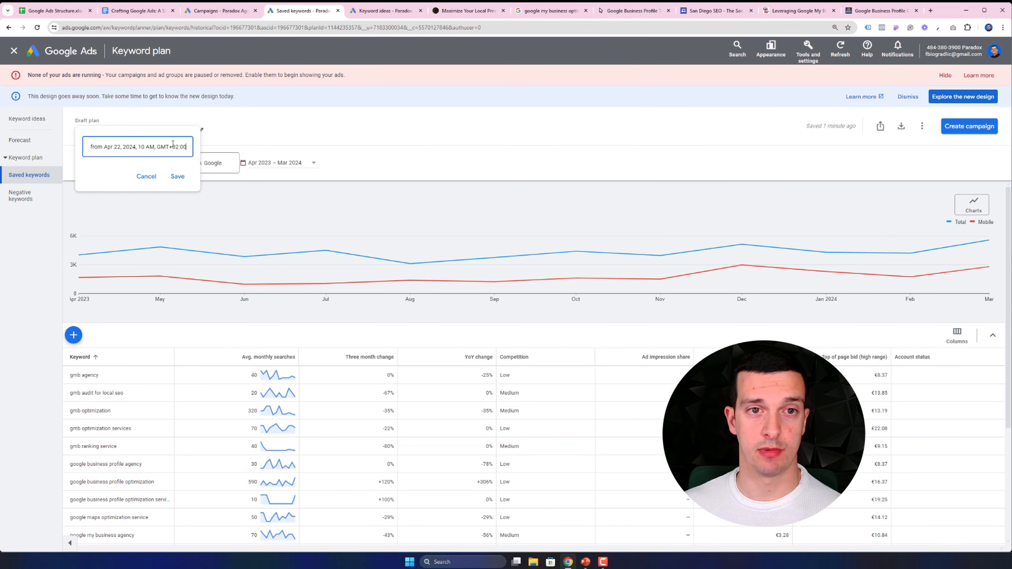
{"action": "key", "text": "ctrl+a"}
{"action": "type", "text": "G"}
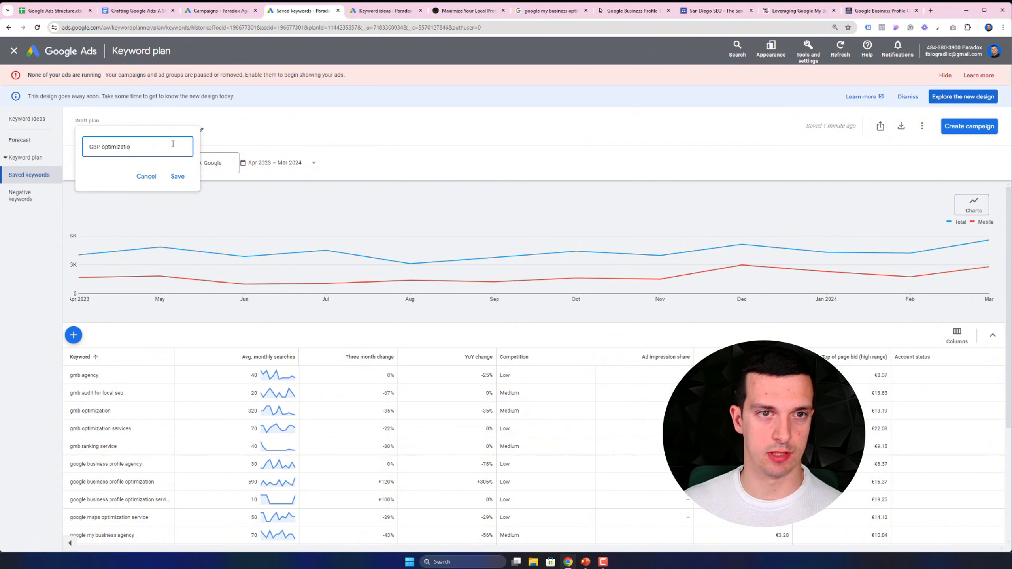
{"action": "type", "text": "n pla"}
{"action": "key", "text": "Return"}
- Download the plan historical metrics as .csv and bring the opened file into view in Excel, closing the extra workbook
{"action": "key", "text": "ctrl+shift+Tab"}
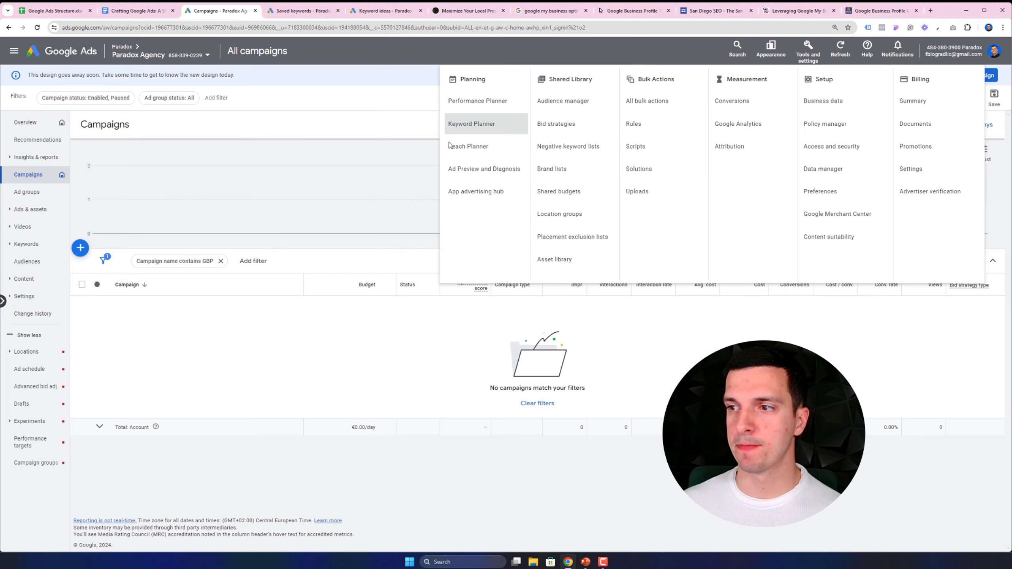
{"action": "key", "text": "ctrl+Tab"}
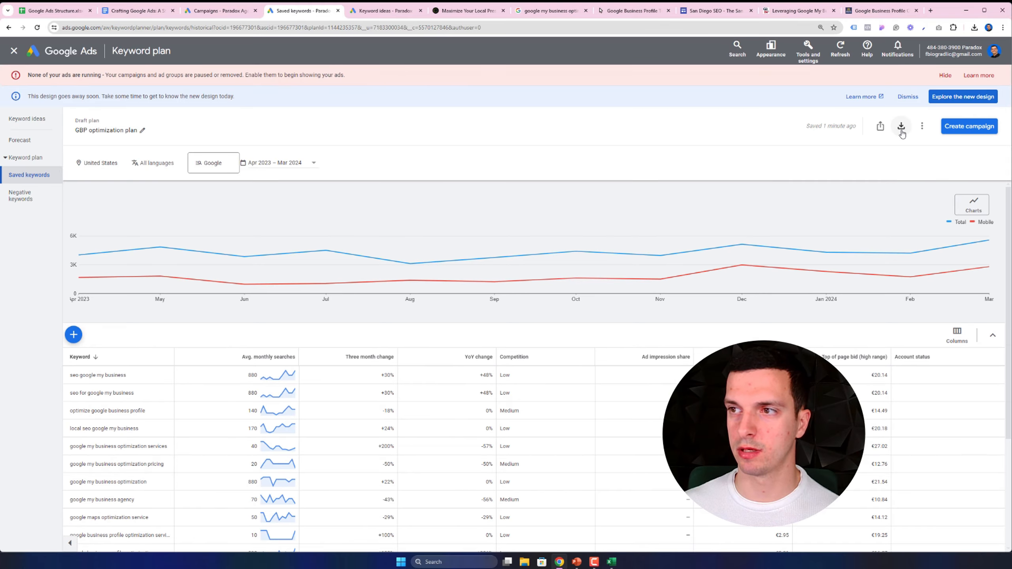
{"action": "left_click", "coordinate": [901, 127]}
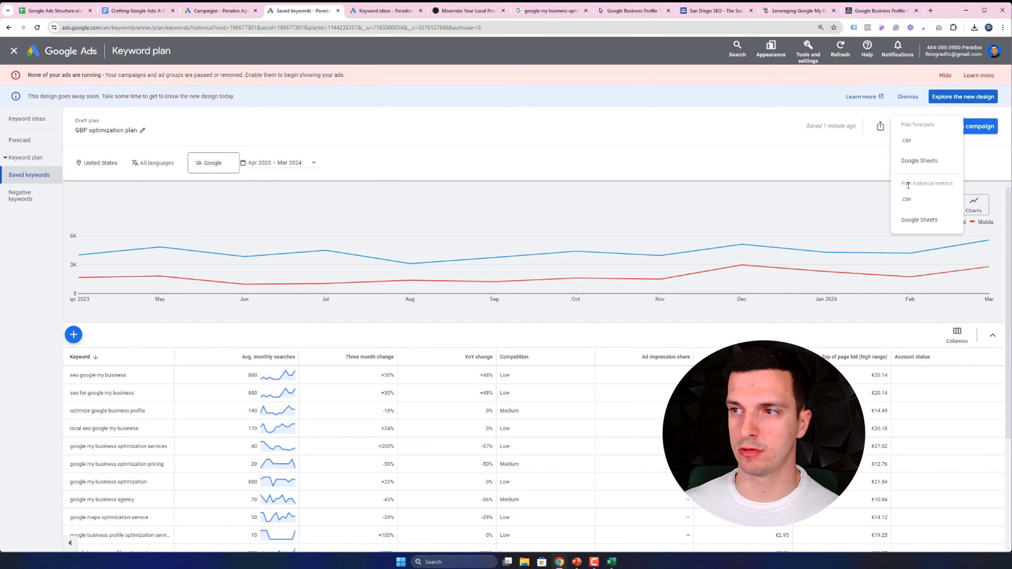
{"action": "left_click_drag", "start_coordinate": [935, 184], "coordinate": [906, 203]}
{"action": "left_click", "coordinate": [907, 200]}
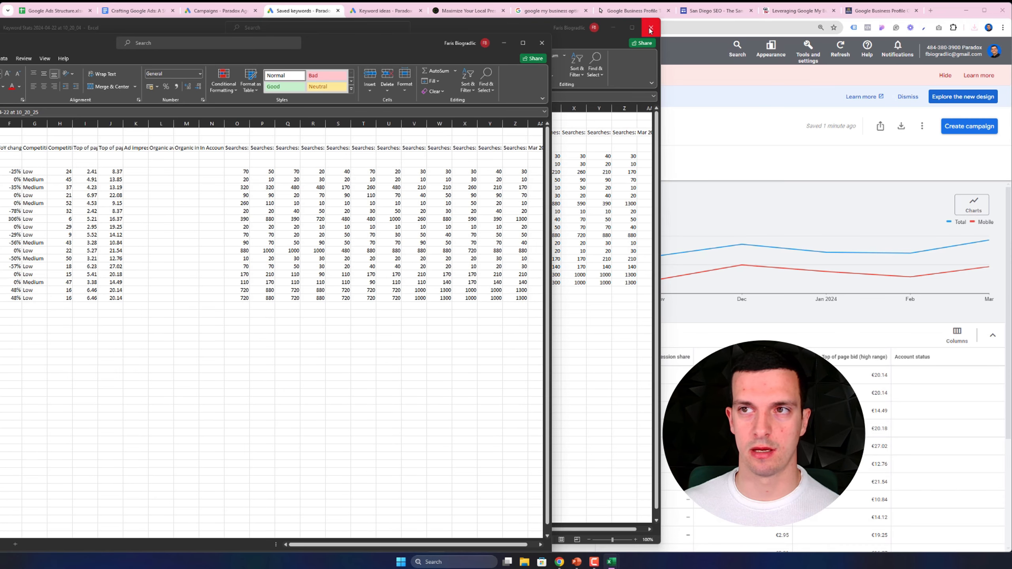
{"action": "left_click", "coordinate": [651, 28]}
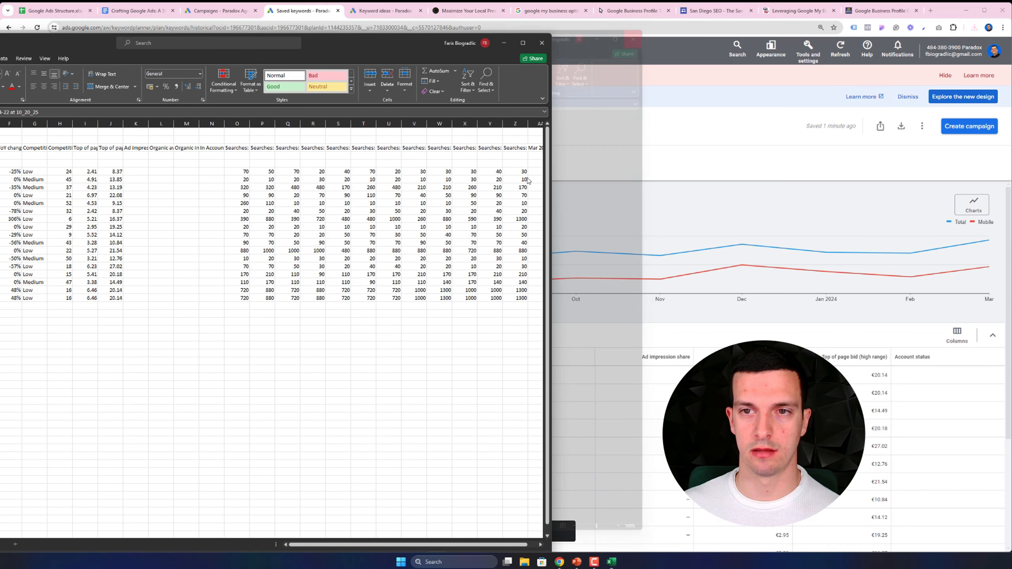
{"action": "left_click_drag", "start_coordinate": [400, 44], "coordinate": [731, 22]}
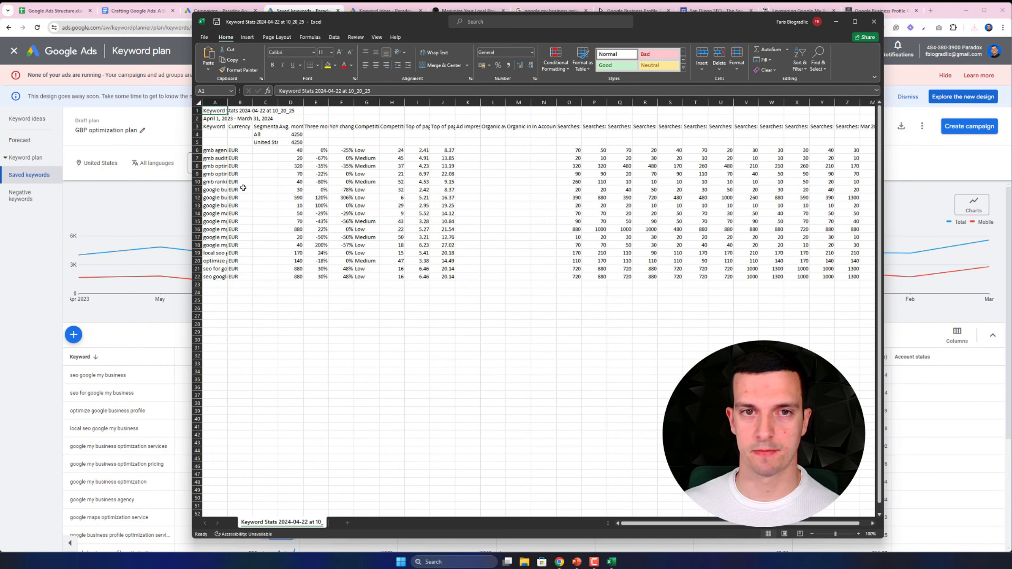
- Widen the Keyword column and delete the Currency, Segmentation and Three month change columns
{"action": "left_click_drag", "start_coordinate": [227, 103], "coordinate": [269, 103]}
{"action": "left_click", "coordinate": [236, 102]}
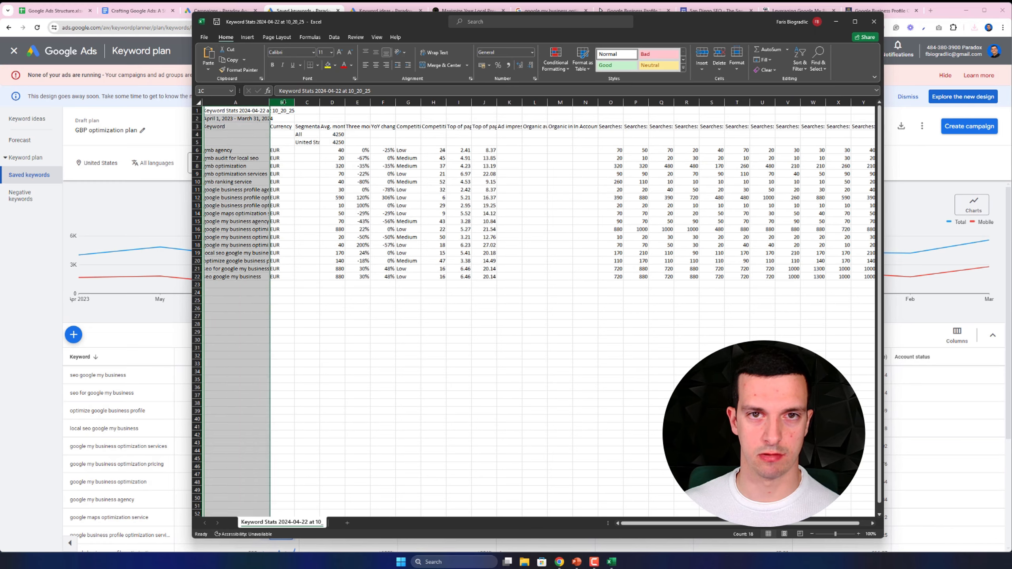
{"action": "left_click", "coordinate": [282, 102]}
{"action": "left_click", "coordinate": [308, 103], "text": "ctrl"}
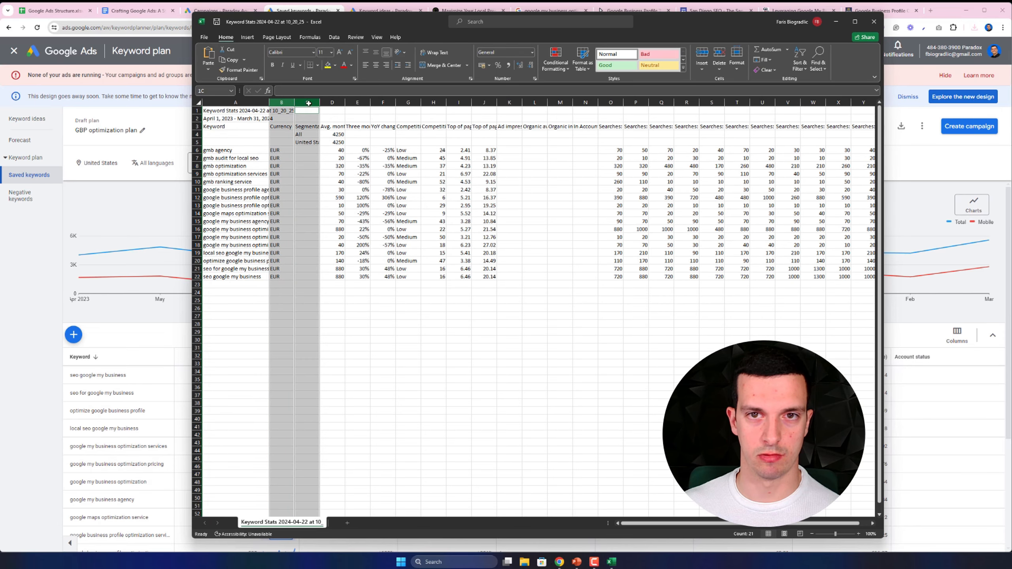
{"action": "left_click", "coordinate": [358, 103], "text": "ctrl"}
{"action": "right_click", "coordinate": [357, 104]}
{"action": "left_click", "coordinate": [380, 182]}
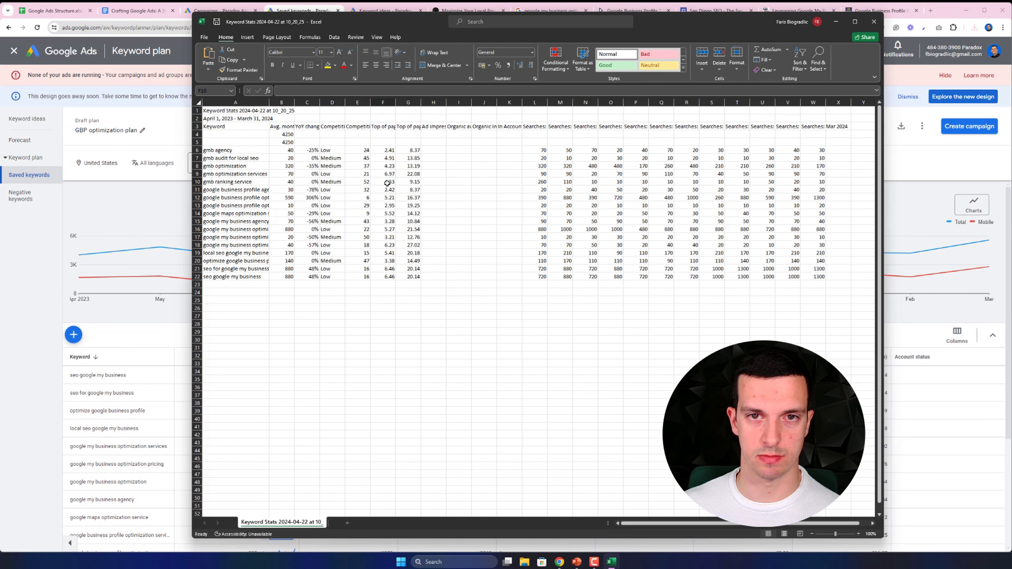
{"action": "left_click", "coordinate": [305, 103]}
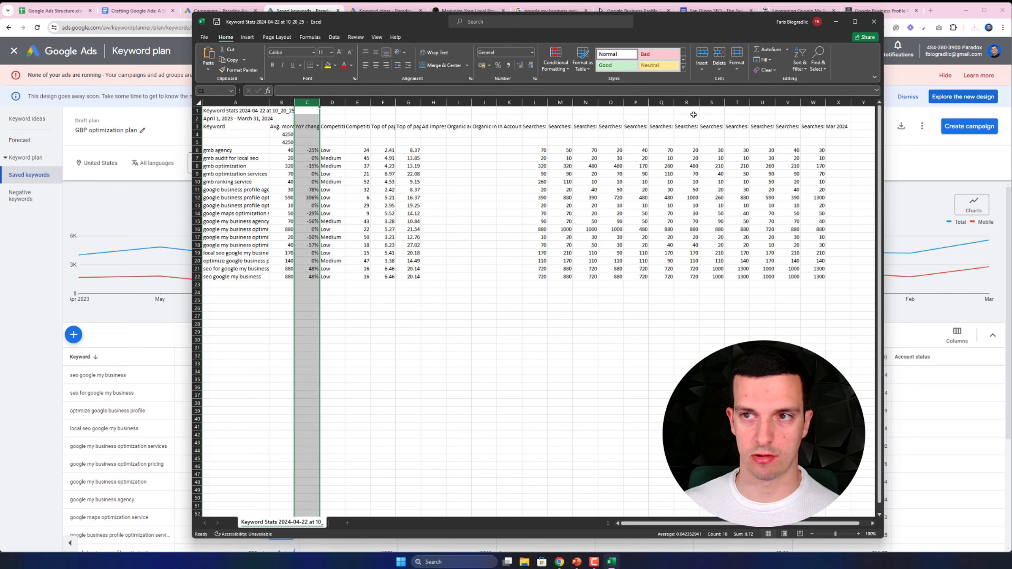
{"action": "left_click", "coordinate": [837, 103], "text": "shift"}
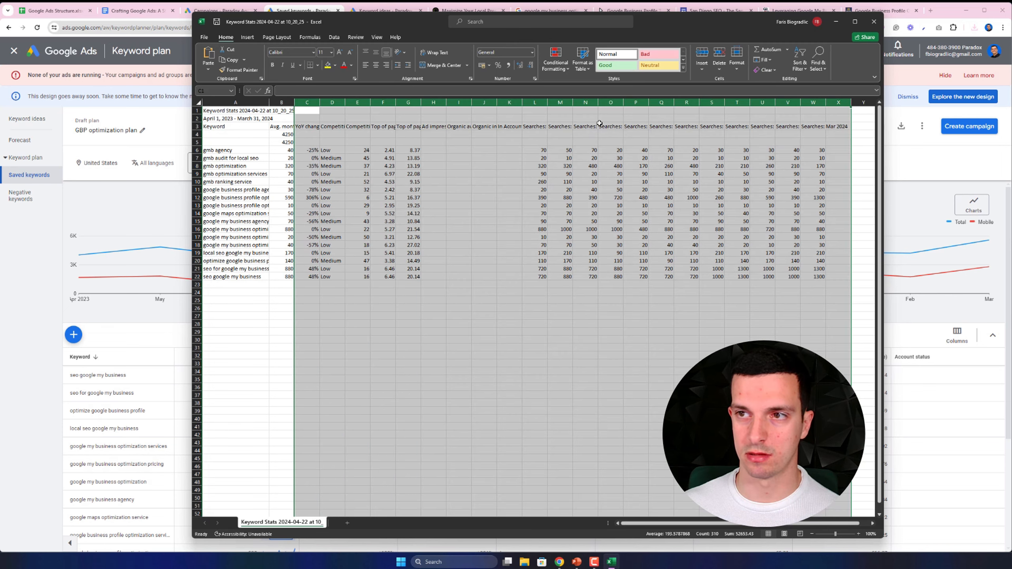
{"action": "right_click", "coordinate": [824, 102]}
{"action": "left_click", "coordinate": [862, 177]}
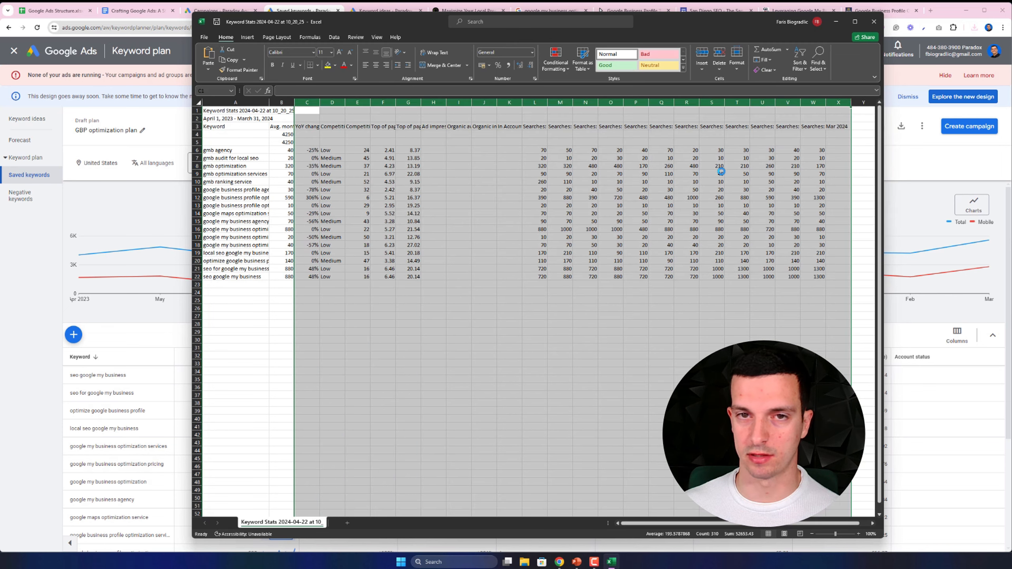
{"action": "left_click", "coordinate": [396, 193]}
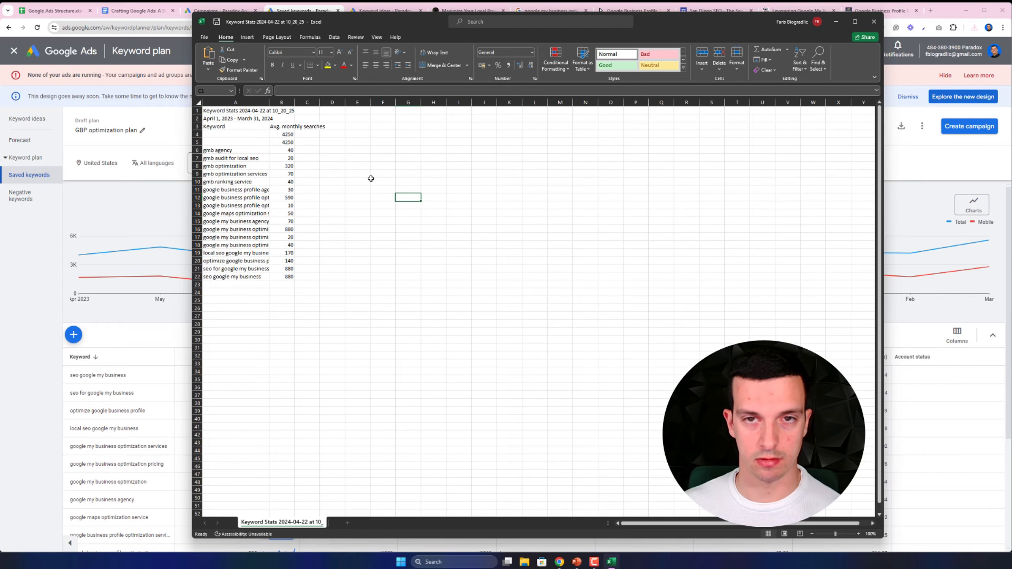
{"action": "key", "text": "ctrl+z"}
{"action": "left_click", "coordinate": [357, 150]}
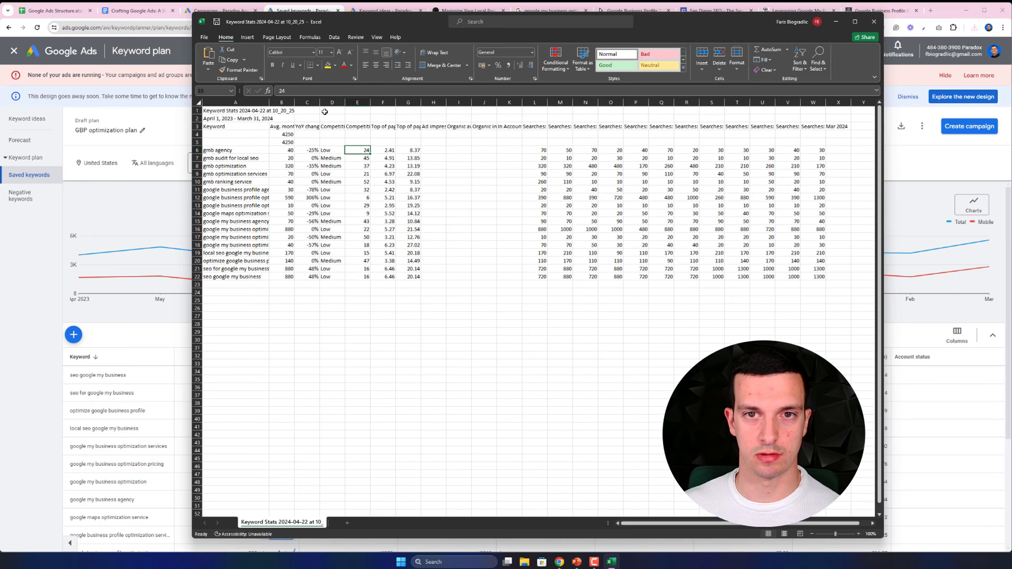
- Delete columns C through X, from YoY change to the Mar 2024 searches, keeping only Keyword and Avg. monthly searches
{"action": "left_click", "coordinate": [307, 102]}
{"action": "left_click", "coordinate": [837, 103], "text": "shift"}
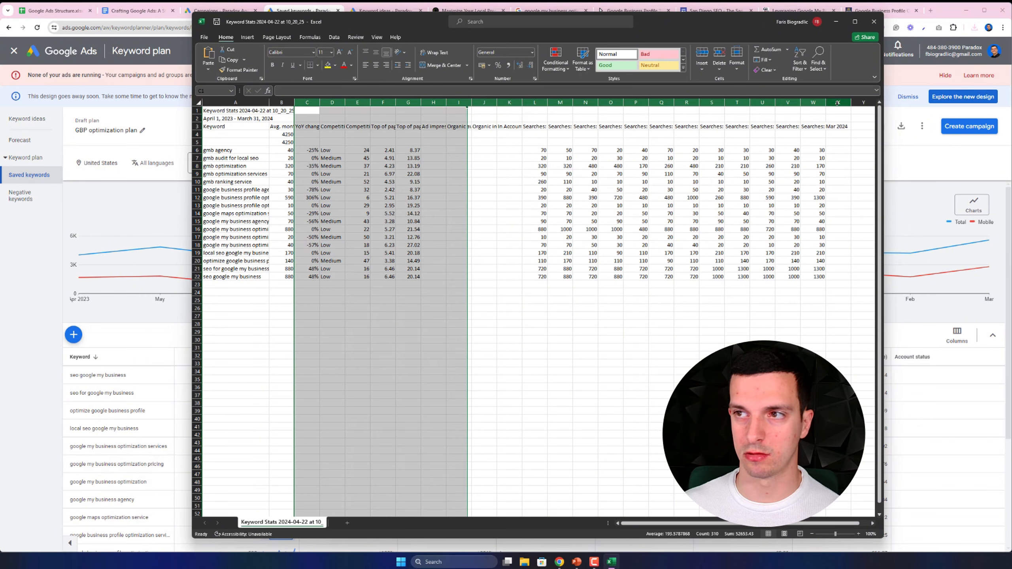
{"action": "right_click", "coordinate": [837, 103]}
{"action": "left_click", "coordinate": [857, 177]}
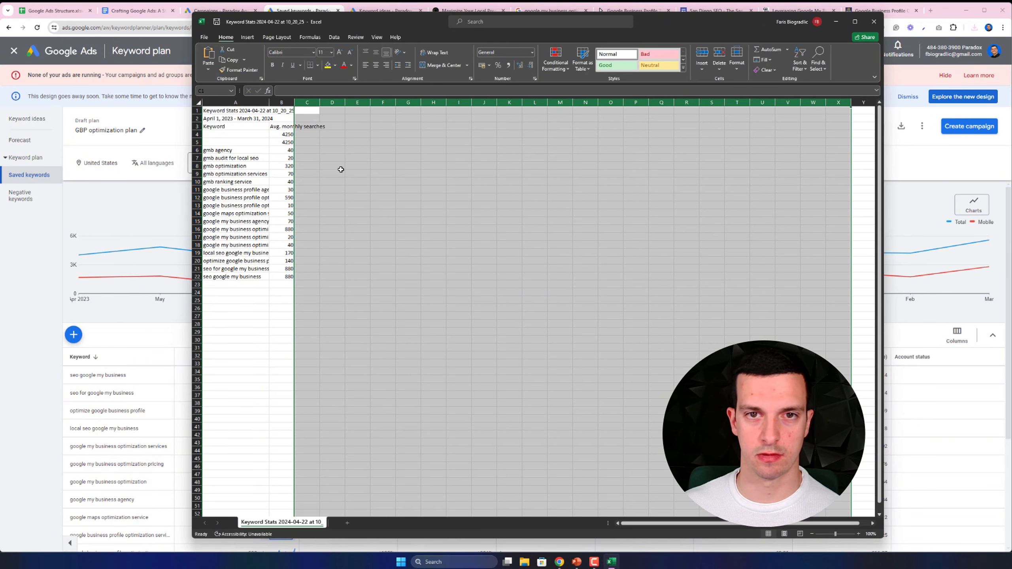
{"action": "left_click", "coordinate": [339, 165]}
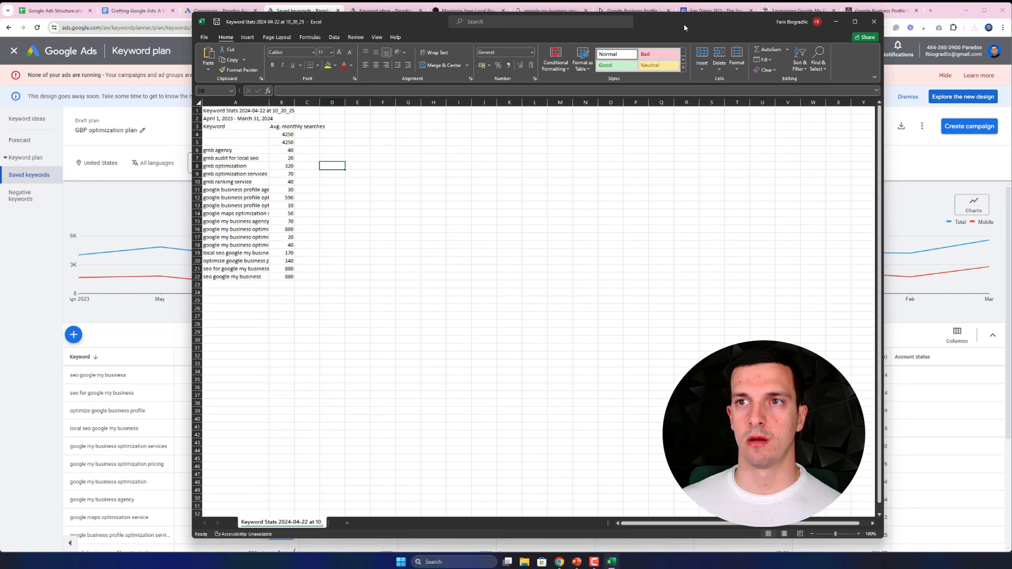
- Switch to the Google Ads Structure spreadsheet in Google Sheets and review the Keywords, Volume and Negative keywords columns
{"action": "left_click_drag", "start_coordinate": [578, 35], "coordinate": [710, 63]}
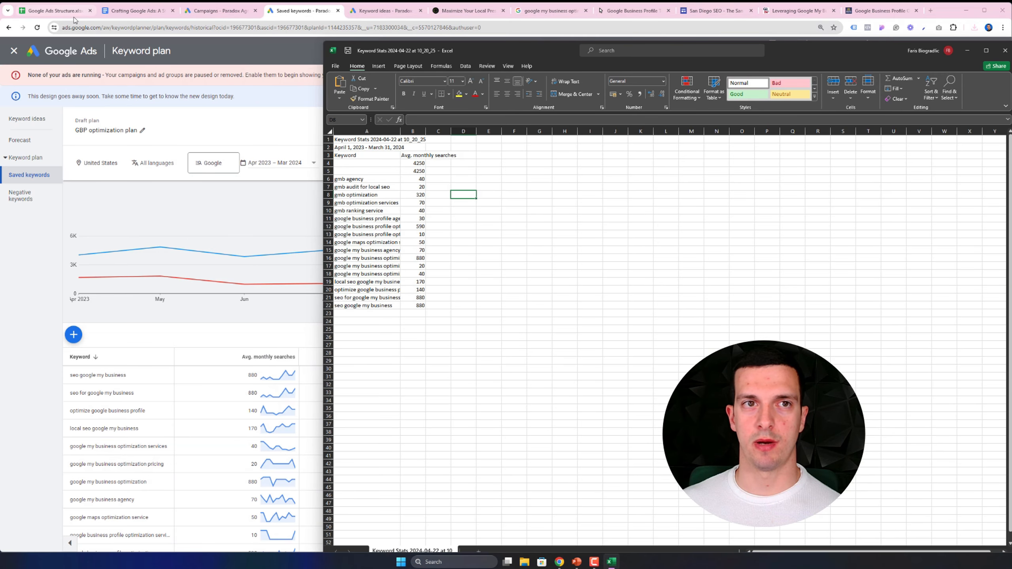
{"action": "left_click", "coordinate": [54, 10]}
{"action": "left_click", "coordinate": [98, 132]}
{"action": "left_click", "coordinate": [148, 131]}
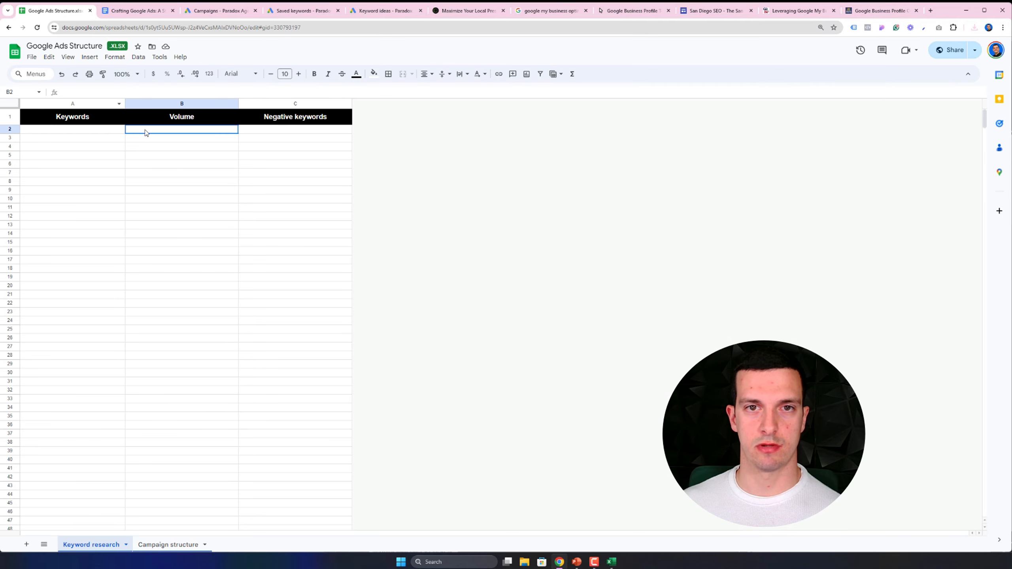
{"action": "left_click", "coordinate": [281, 132]}
{"action": "left_click", "coordinate": [141, 138]}
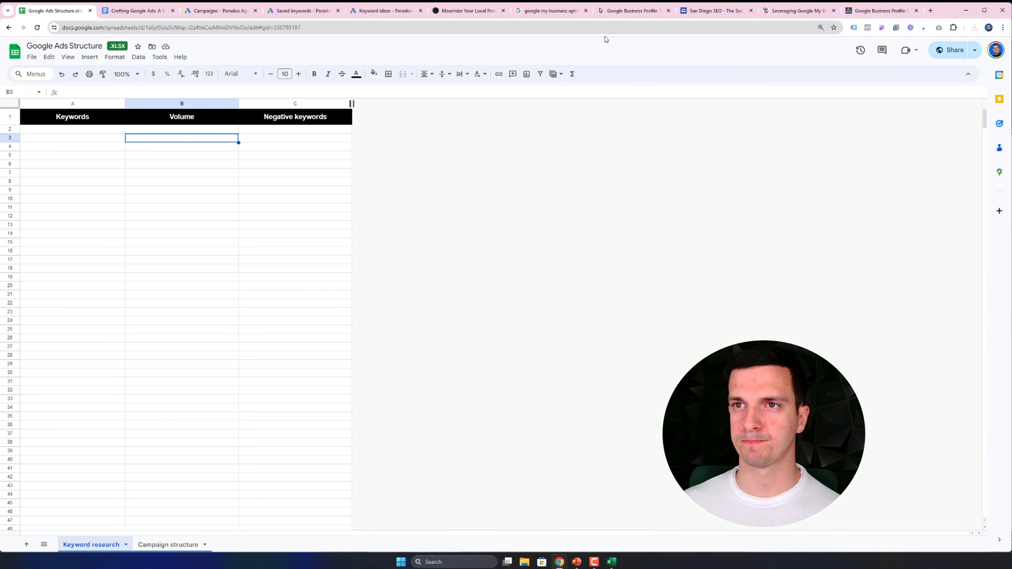
- Bring back the Excel window and narrow it so it sits beside the Keyword research columns
{"action": "left_click", "coordinate": [613, 560]}
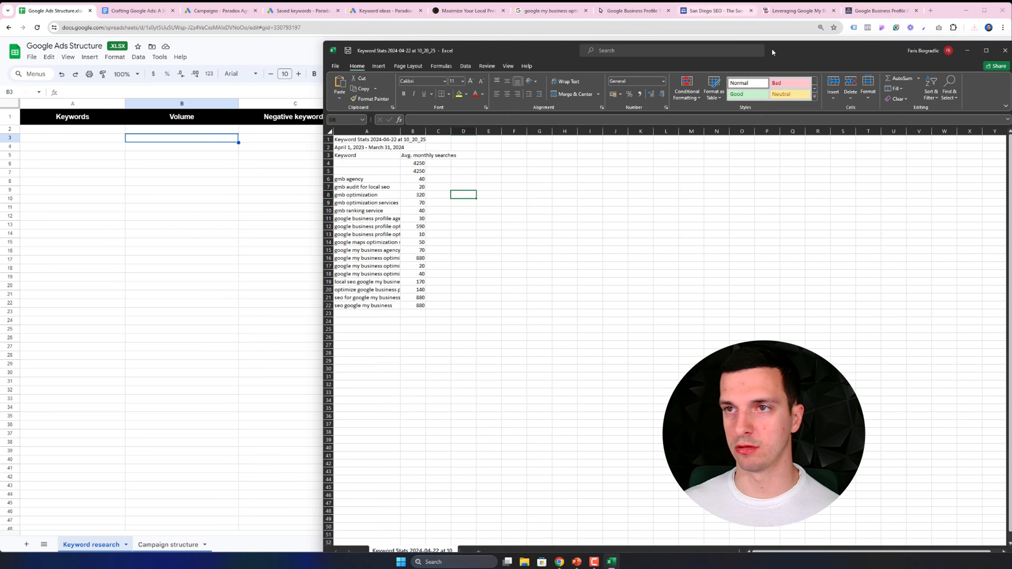
{"action": "mouse_move", "coordinate": [791, 51]}
{"action": "left_mouse_down"}
{"action": "mouse_move", "coordinate": [757, 38]}
{"action": "mouse_move", "coordinate": [787, 40]}
{"action": "left_mouse_up"}
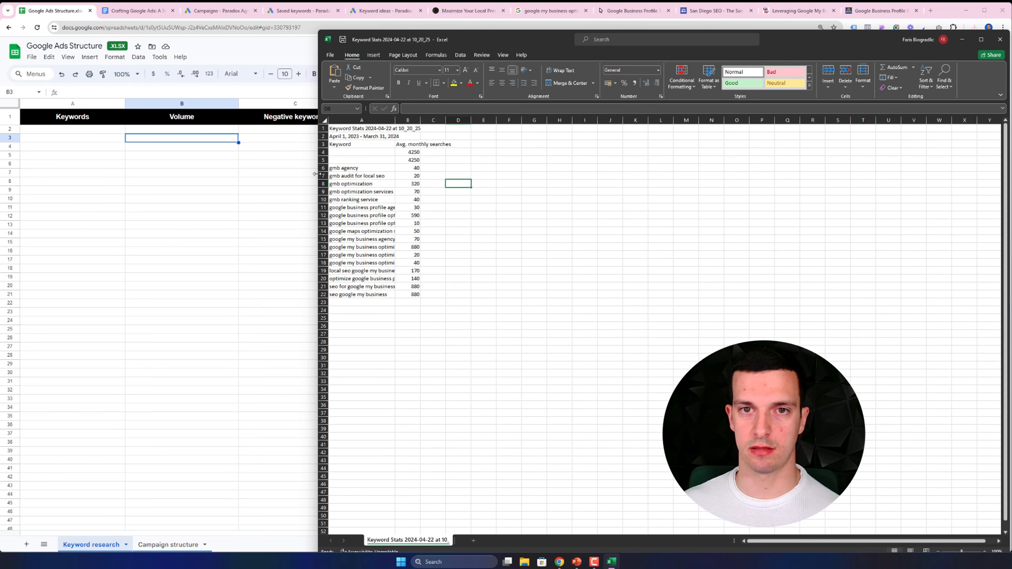
{"action": "left_click_drag", "start_coordinate": [313, 176], "coordinate": [590, 172]}
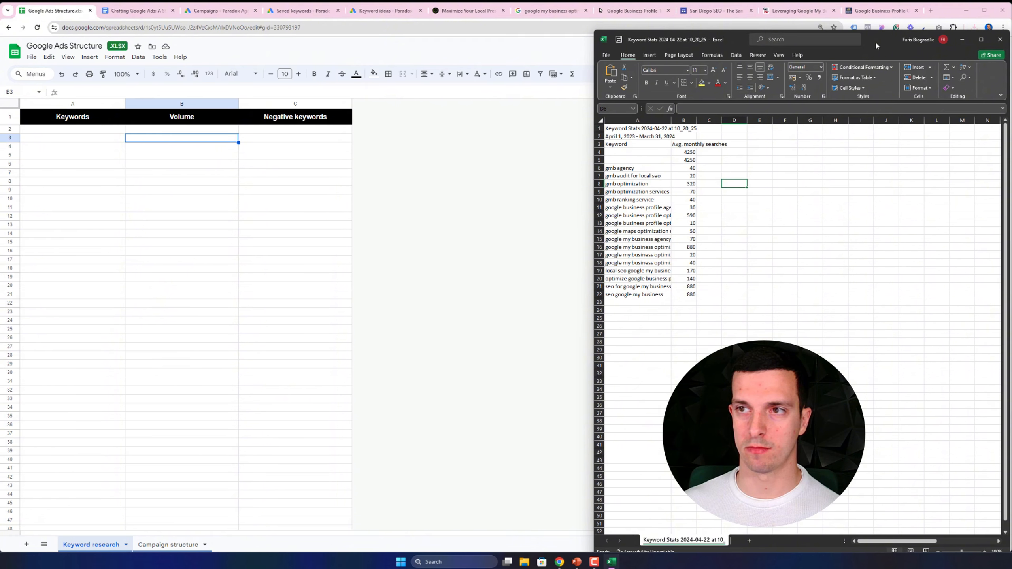
- Copy the keywords from gmb agency to seo google my business in Excel into the Google Sheets Keywords column from A2
{"action": "left_click_drag", "start_coordinate": [623, 168], "coordinate": [637, 295]}
{"action": "key", "text": "ctrl+c"}
{"action": "left_click", "coordinate": [71, 134]}
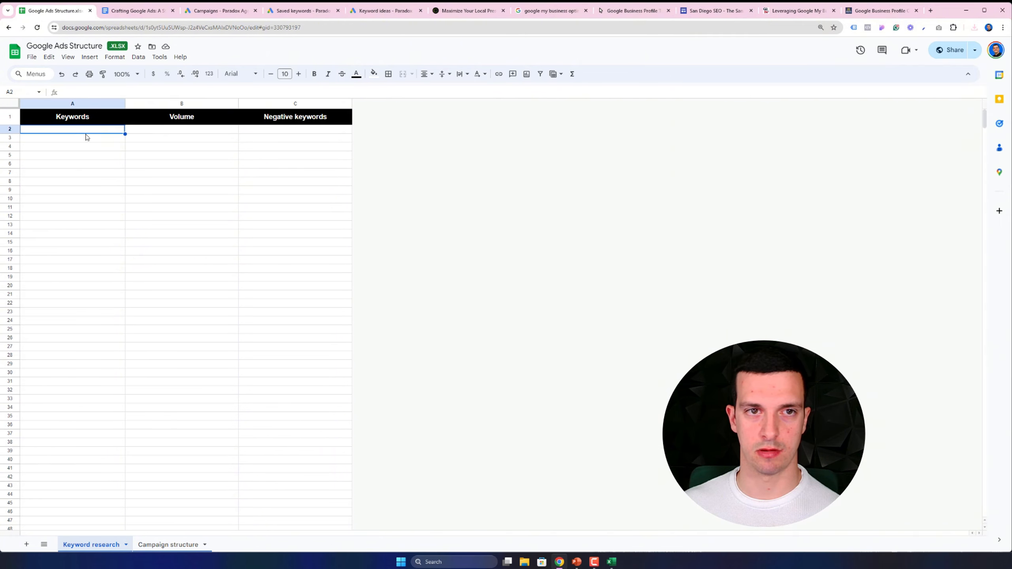
{"action": "key", "text": "ctrl+v"}
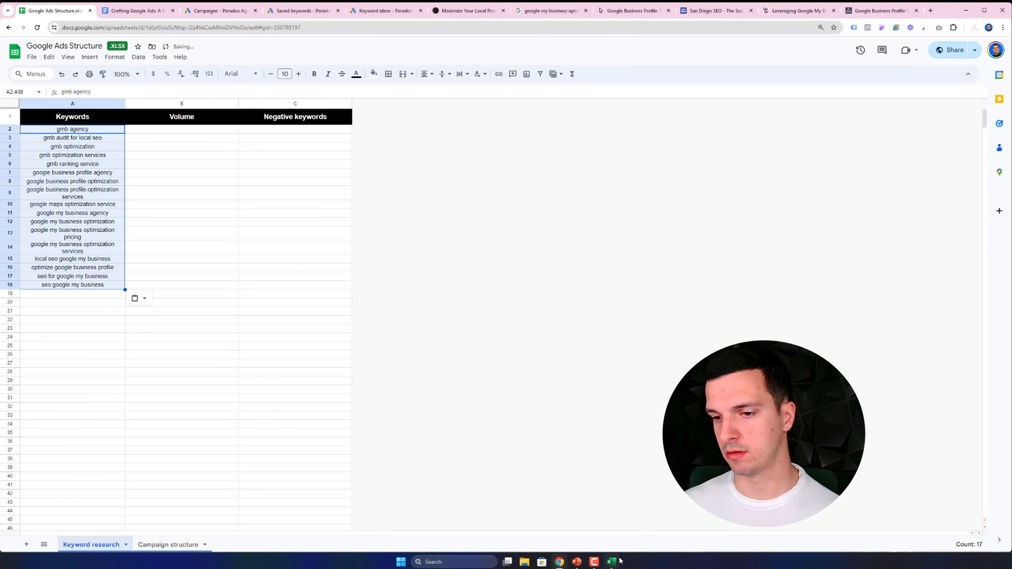
- Copy the average monthly searches for all keywords from Excel into the Google Sheets Volume column from B2
{"action": "left_click", "coordinate": [613, 561]}
{"action": "left_click", "coordinate": [702, 159]}
{"action": "left_click_drag", "start_coordinate": [691, 168], "coordinate": [695, 295]}
{"action": "key", "text": "ctrl+c"}
{"action": "left_click", "coordinate": [204, 129]}
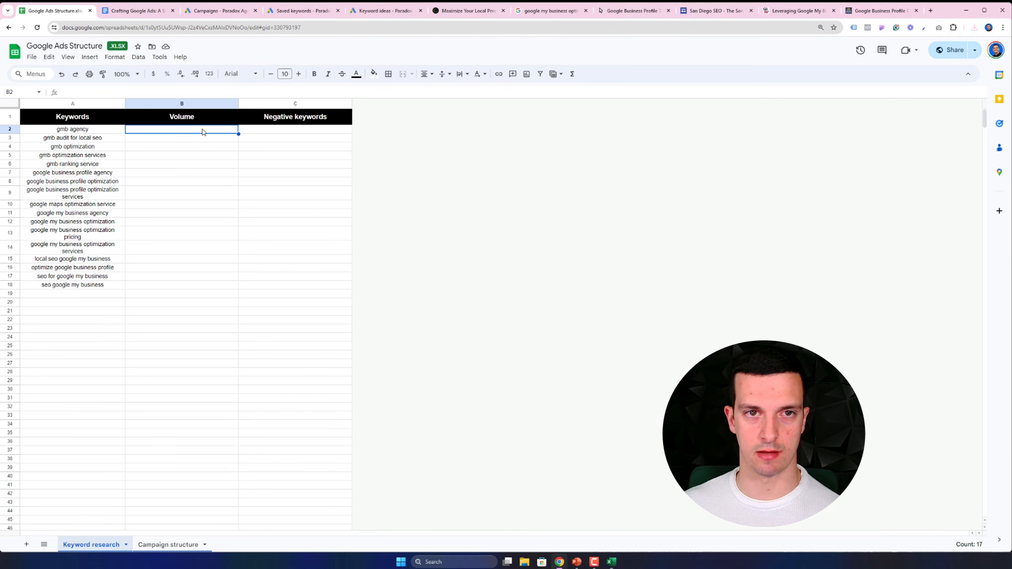
{"action": "key", "text": "ctrl+v"}
{"action": "key", "text": "Right"}
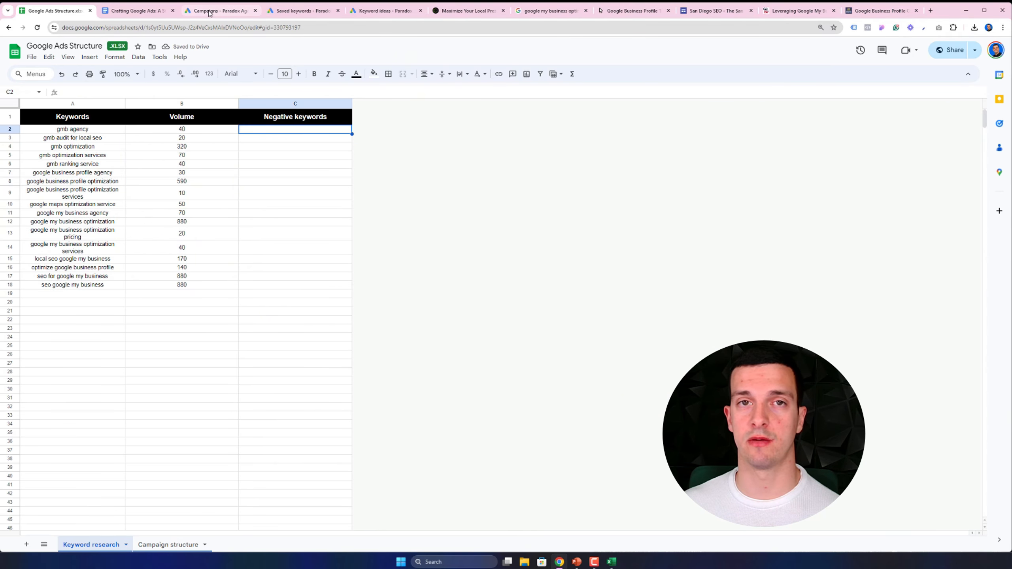
- Switch to Google Ads and go to the United States keyword ideas for google my business optimization
{"action": "left_click", "coordinate": [309, 15]}
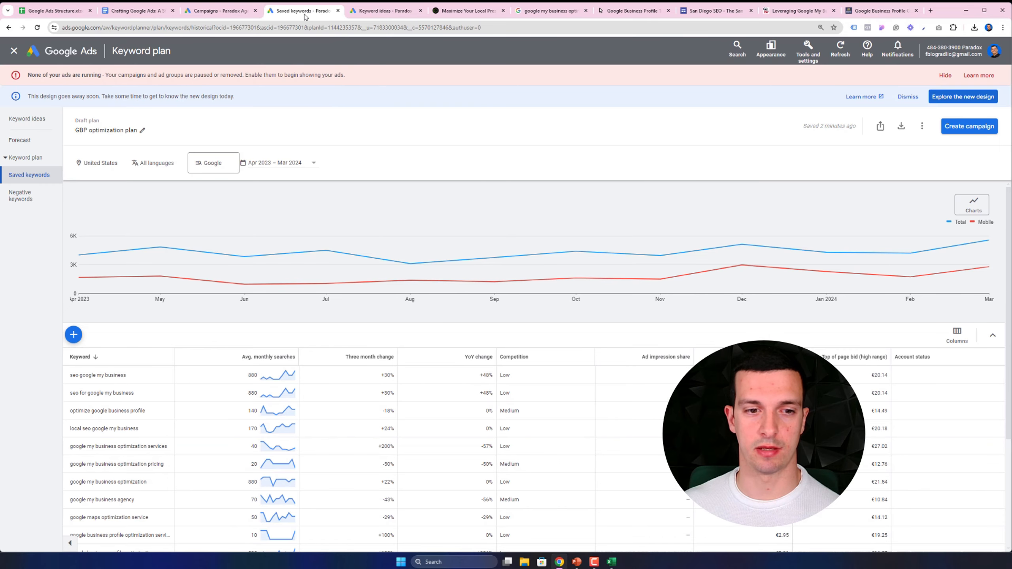
{"action": "left_click", "coordinate": [235, 15]}
{"action": "left_click", "coordinate": [306, 11]}
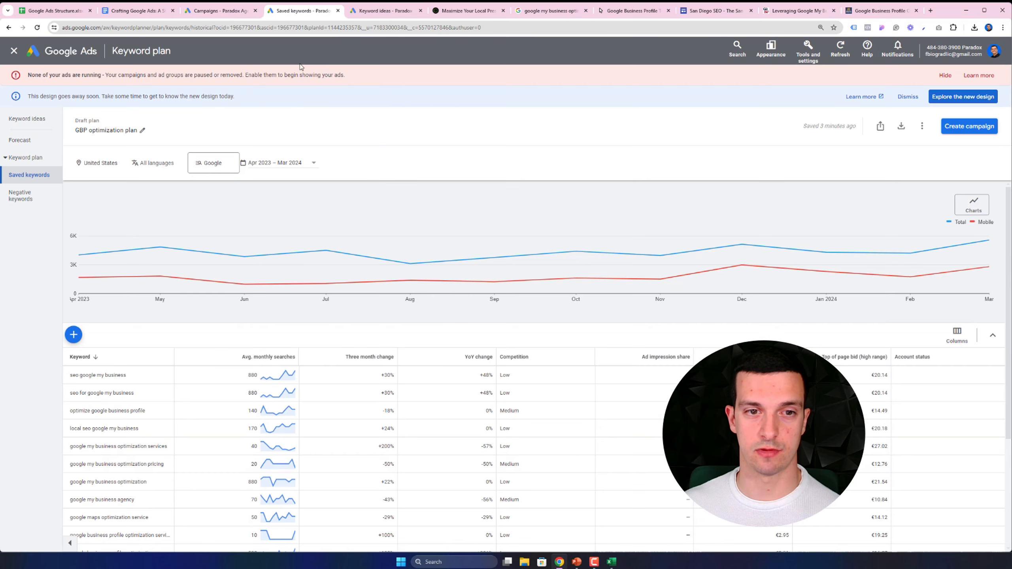
{"action": "scroll", "coordinate": [230, 314], "scroll_direction": "down", "scroll_amount": 3}
{"action": "scroll", "coordinate": [230, 314], "scroll_direction": "up", "scroll_amount": 3}
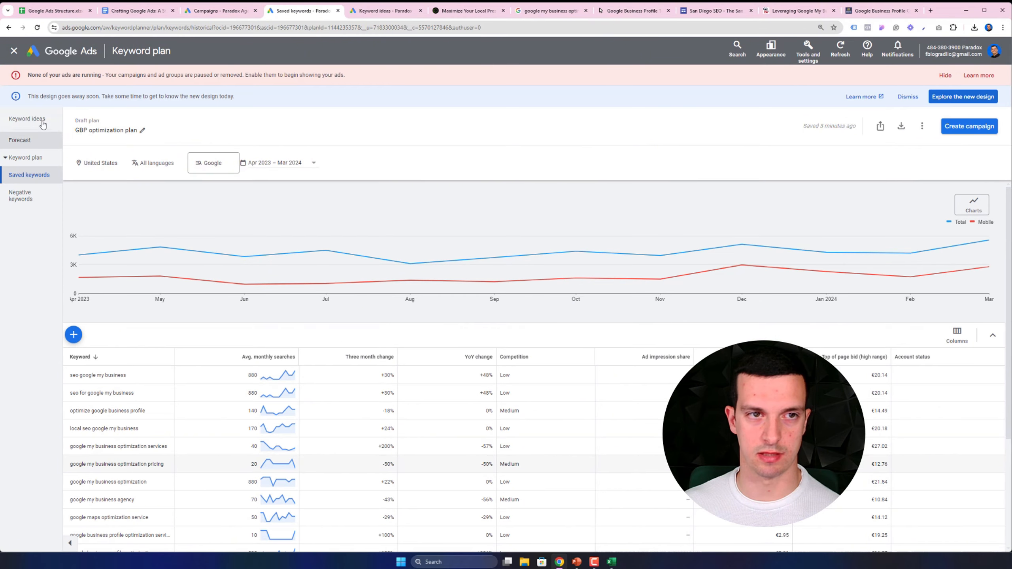
{"action": "left_click", "coordinate": [27, 118]}
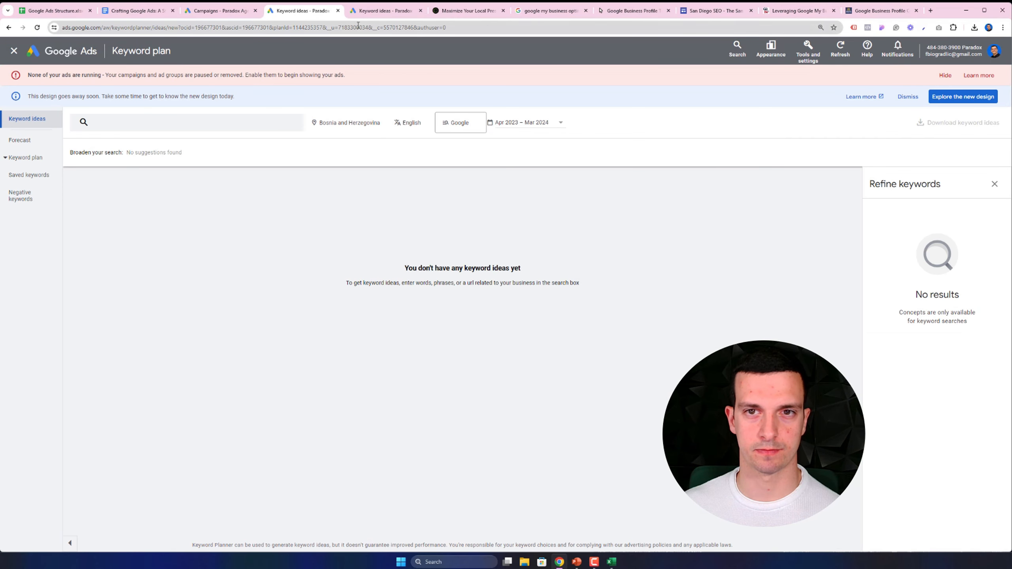
{"action": "left_click", "coordinate": [374, 13]}
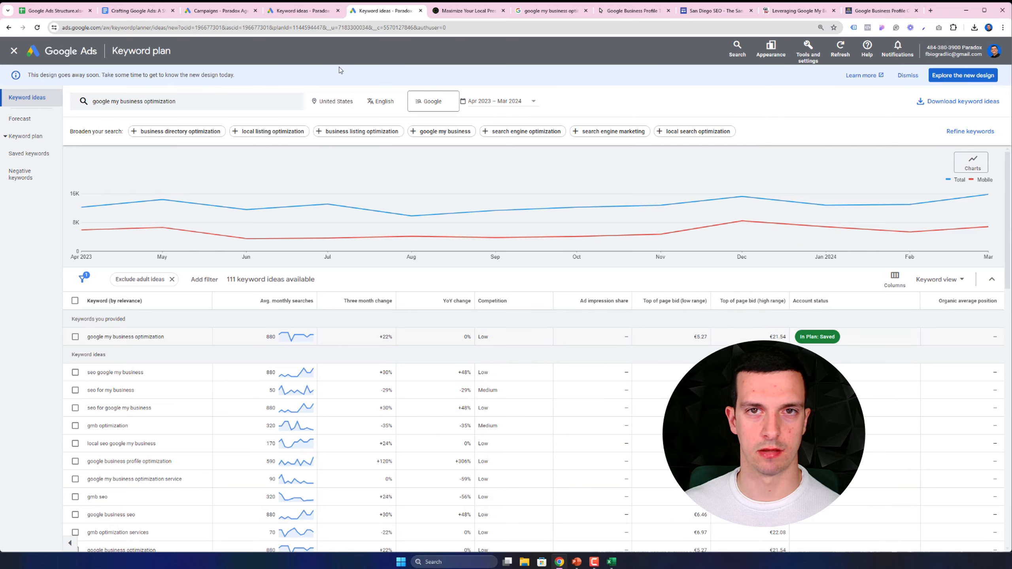
- Scan the first 50 keyword ideas for irrelevant terms that suit the negative keyword list
{"action": "scroll", "coordinate": [301, 173], "scroll_direction": "down", "scroll_amount": 3}
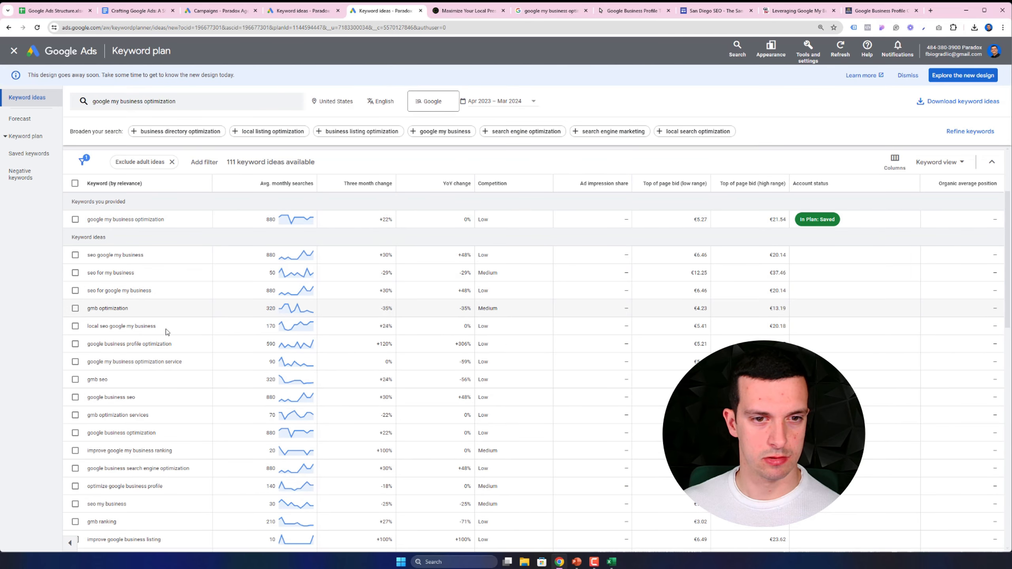
{"action": "scroll", "coordinate": [168, 359], "scroll_direction": "down", "scroll_amount": 2}
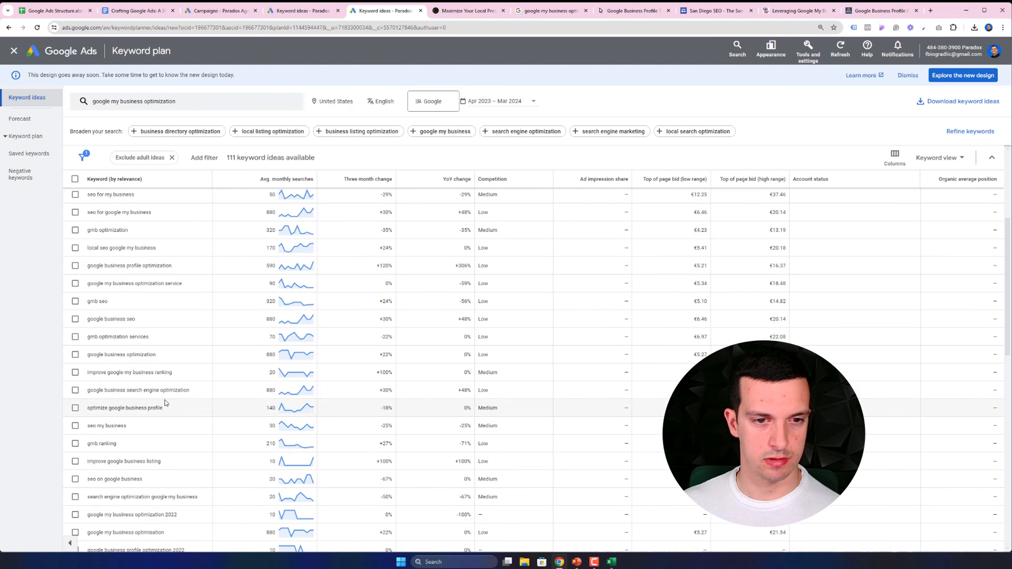
{"action": "scroll", "coordinate": [123, 421], "scroll_direction": "down", "scroll_amount": 2}
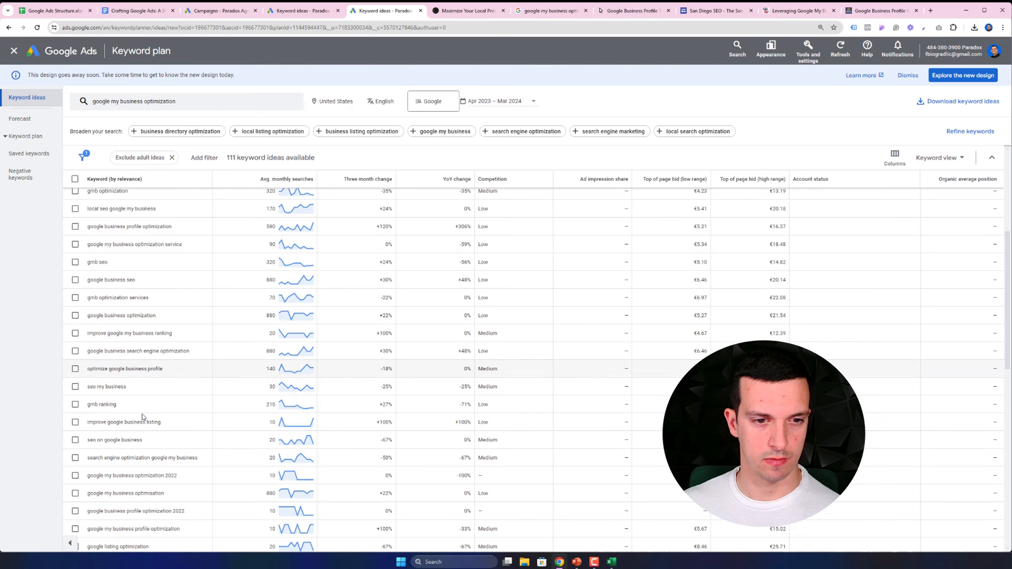
{"action": "scroll", "coordinate": [175, 419], "scroll_direction": "down", "scroll_amount": 3}
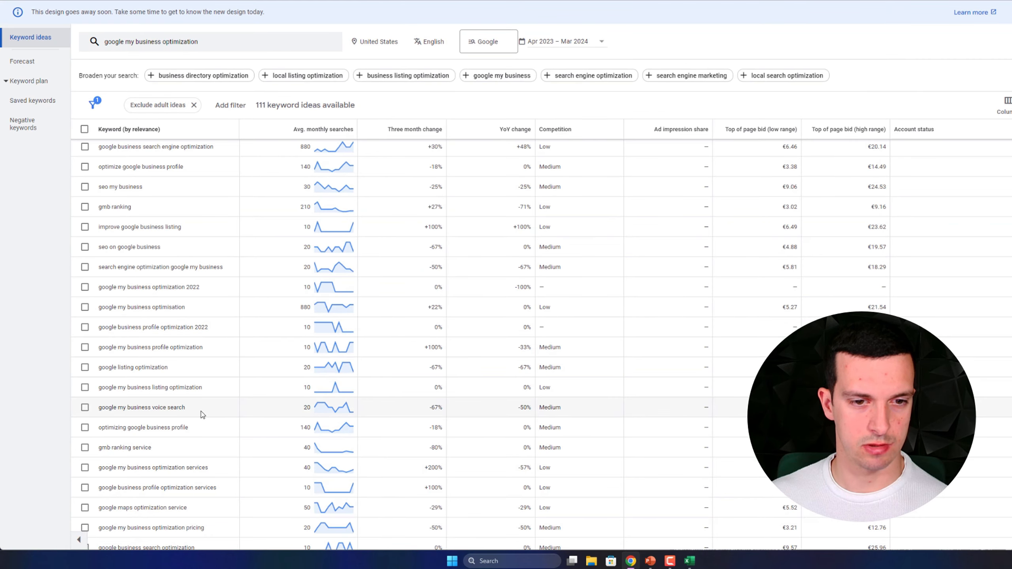
{"action": "scroll", "coordinate": [192, 416], "scroll_direction": "down", "scroll_amount": 2}
{"action": "scroll", "coordinate": [184, 418], "scroll_direction": "down", "scroll_amount": 3}
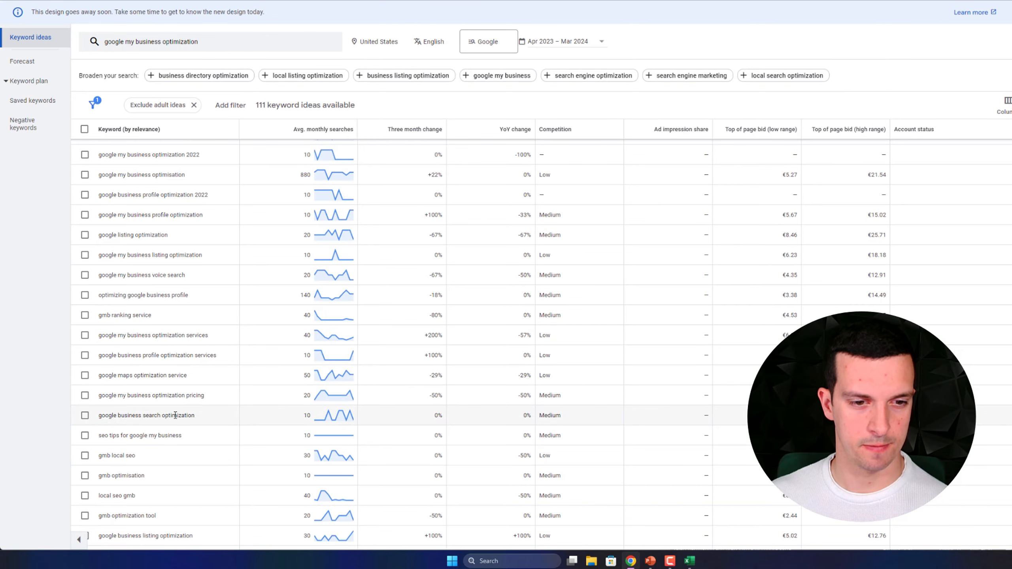
{"action": "scroll", "coordinate": [187, 407], "scroll_direction": "down", "scroll_amount": 4}
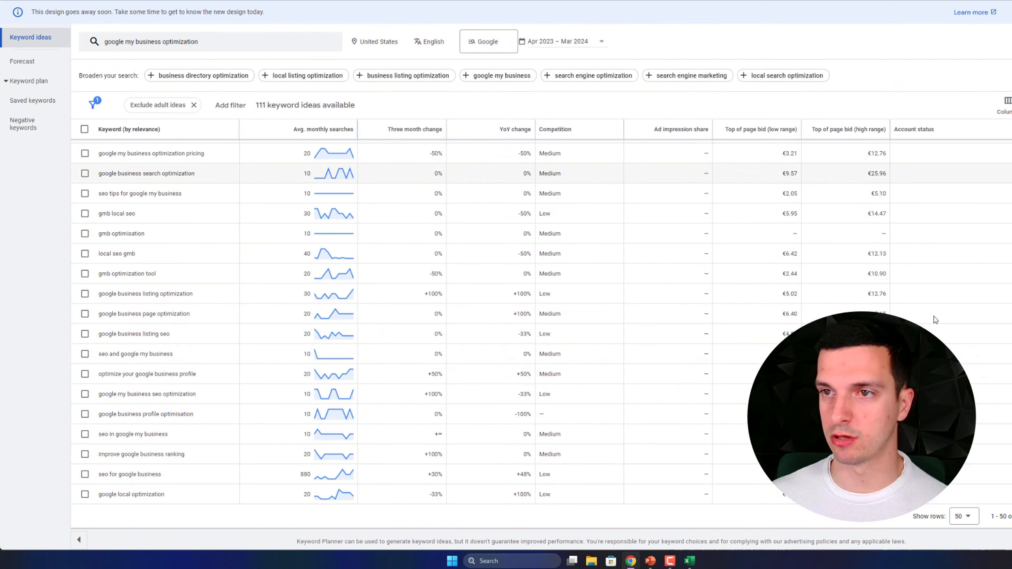
- Show 100 rows per page and examine the further keyword ideas for irrelevant terms to exclude
{"action": "left_click", "coordinate": [964, 517]}
{"action": "left_click", "coordinate": [970, 499]}
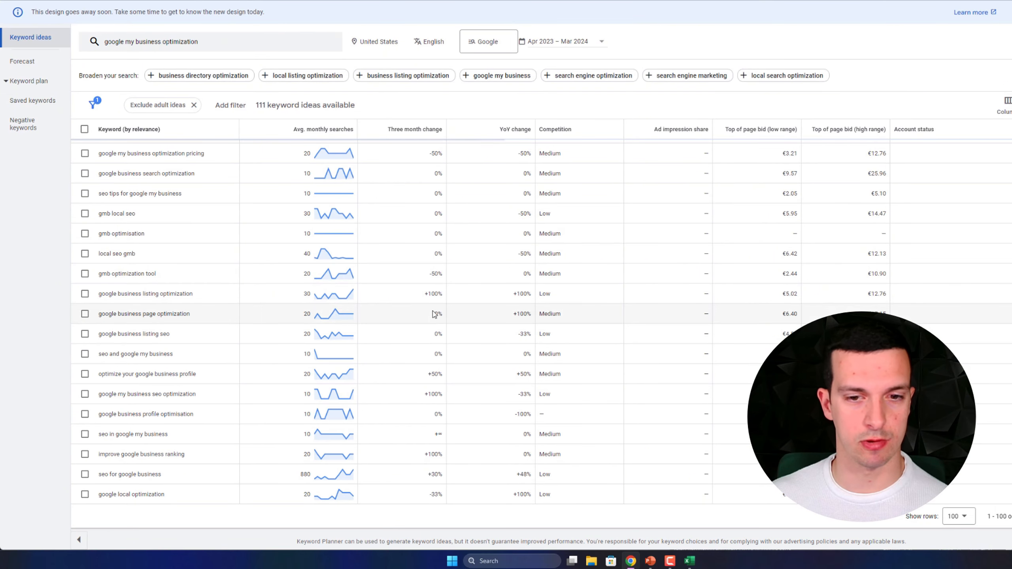
{"action": "scroll", "coordinate": [338, 302], "scroll_direction": "down", "scroll_amount": 3}
{"action": "scroll", "coordinate": [338, 301], "scroll_direction": "down", "scroll_amount": 1}
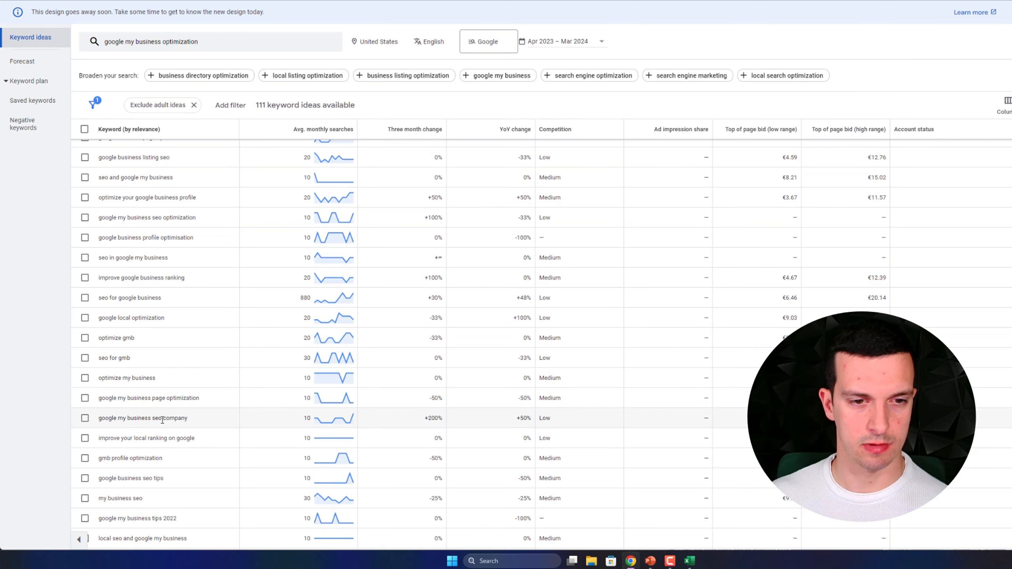
{"action": "scroll", "coordinate": [154, 389], "scroll_direction": "down", "scroll_amount": 3}
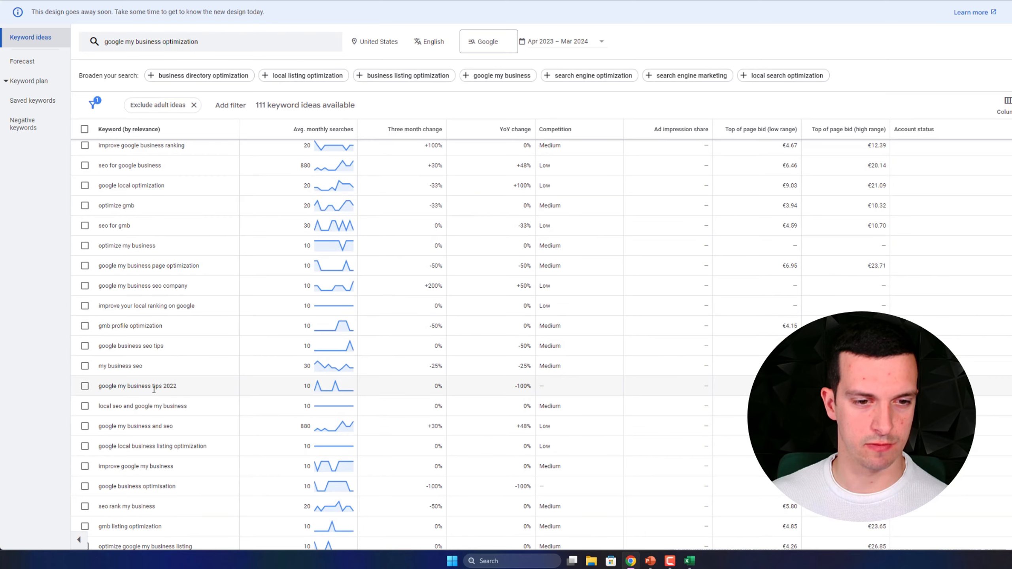
{"action": "scroll", "coordinate": [180, 465], "scroll_direction": "down", "scroll_amount": 2}
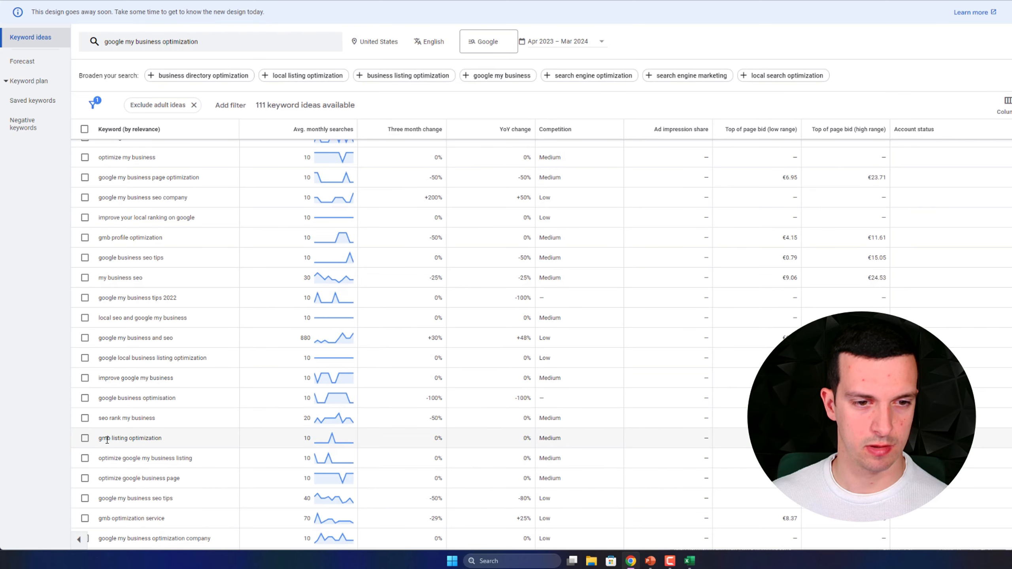
{"action": "scroll", "coordinate": [137, 427], "scroll_direction": "down", "scroll_amount": 4}
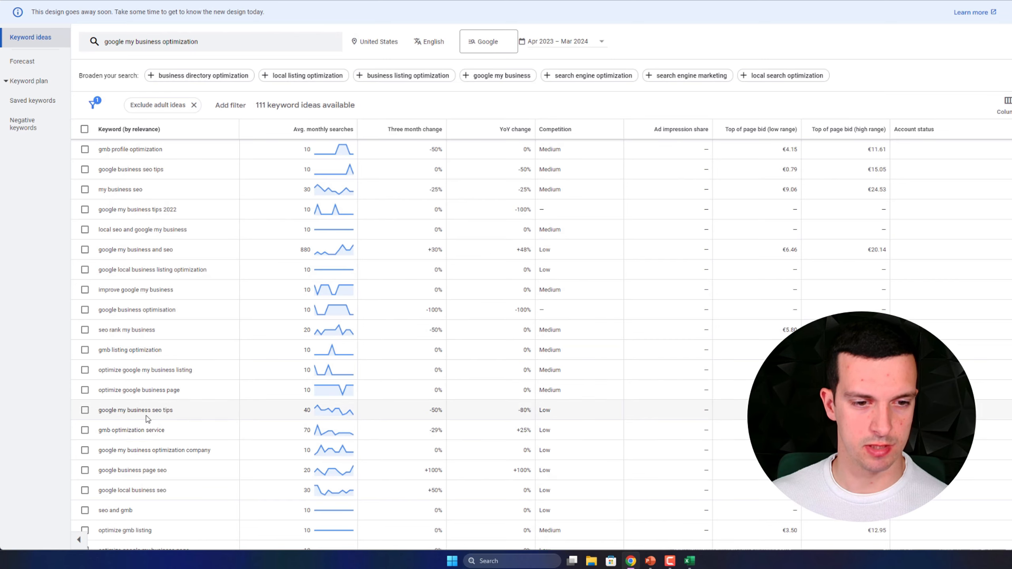
{"action": "scroll", "coordinate": [143, 415], "scroll_direction": "down", "scroll_amount": 6}
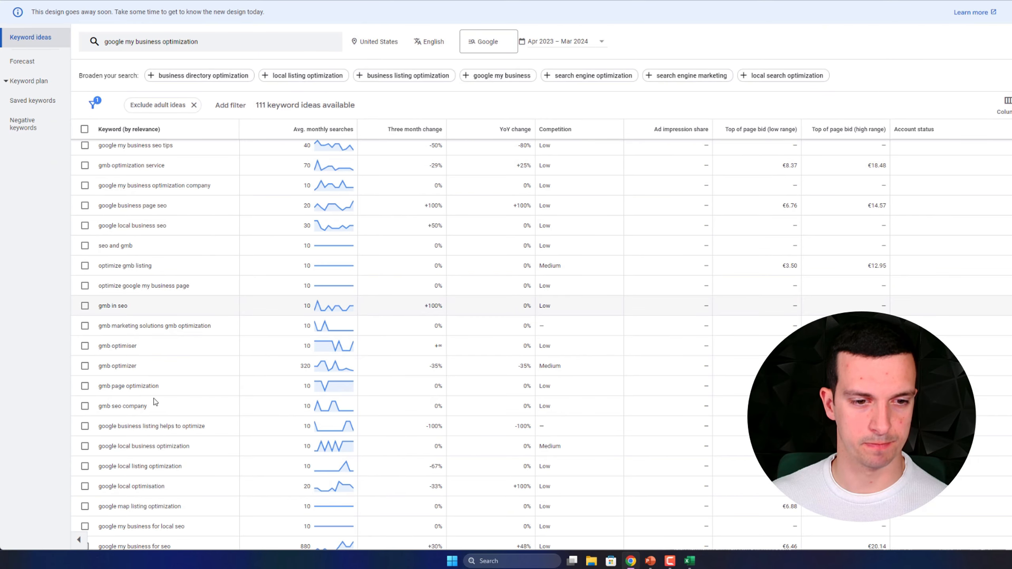
{"action": "scroll", "coordinate": [159, 395], "scroll_direction": "down", "scroll_amount": 1}
{"action": "scroll", "coordinate": [166, 388], "scroll_direction": "down", "scroll_amount": 1}
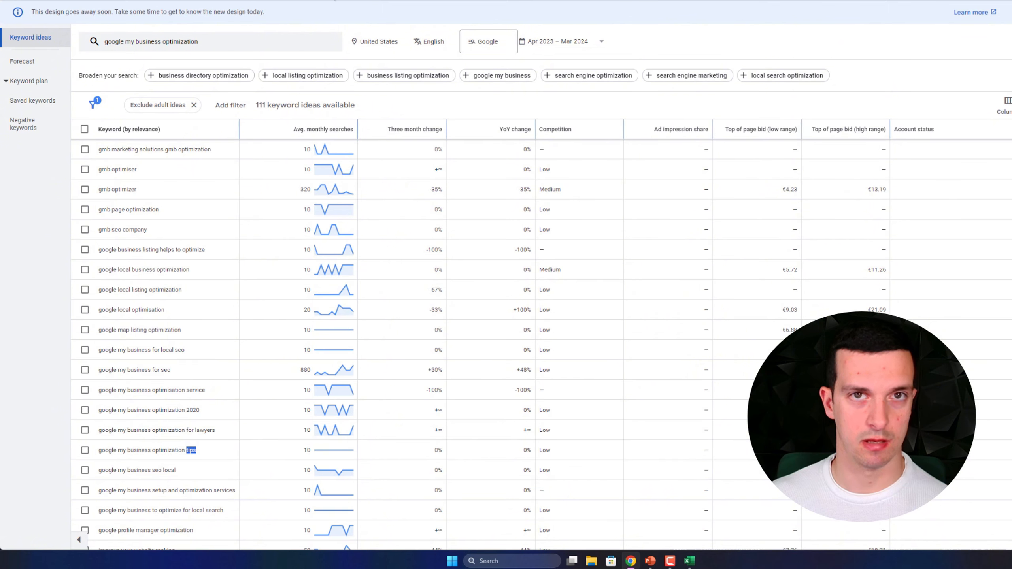
- Switch to the Google Ads Structure spreadsheet and add tips as a negative keyword in C2, keeping the sheet's own formatting
{"action": "key", "text": "ctrl+Tab"}
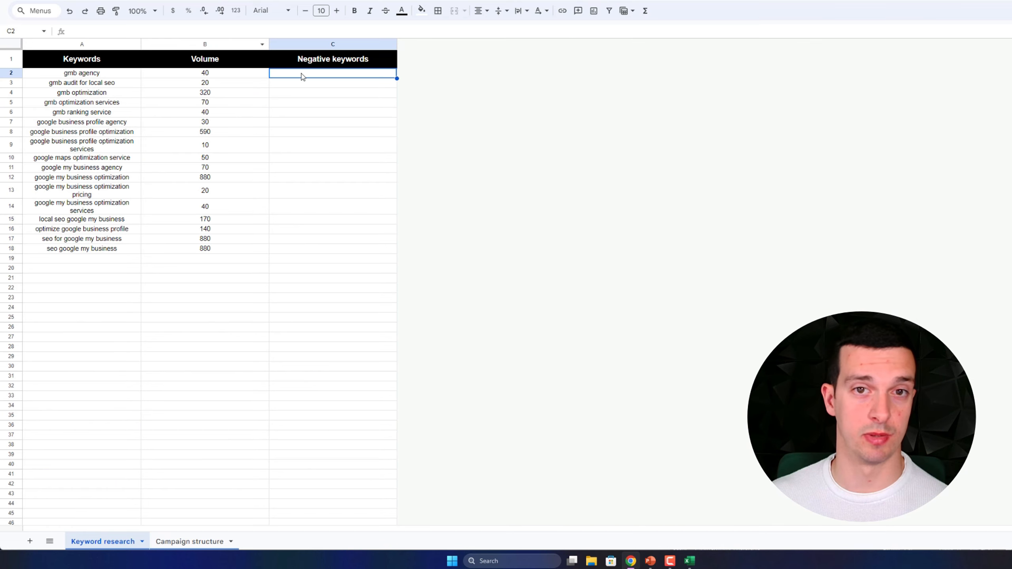
{"action": "type", "text": "tips"}
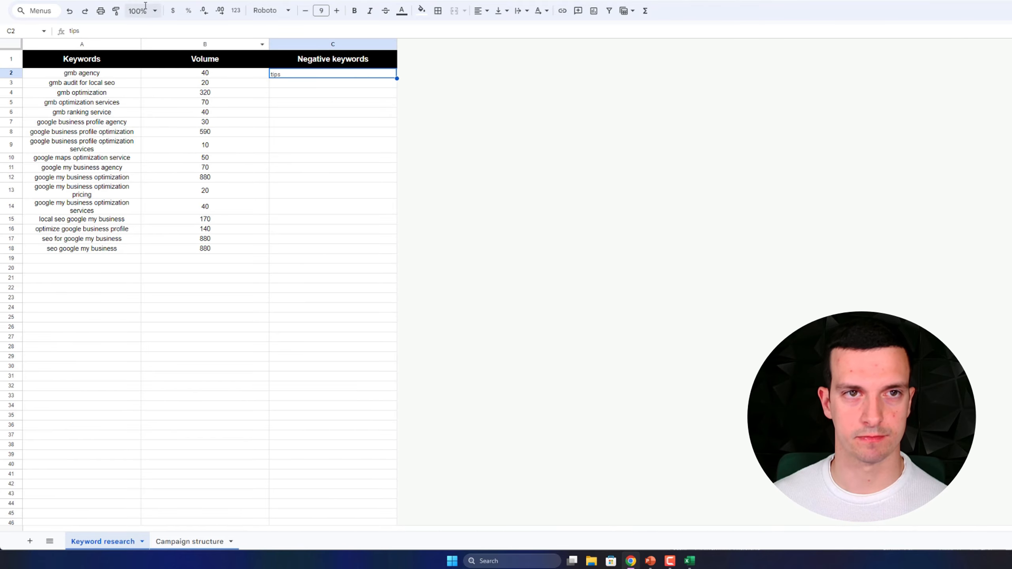
{"action": "left_click", "coordinate": [69, 11]}
{"action": "type", "text": "tips"}
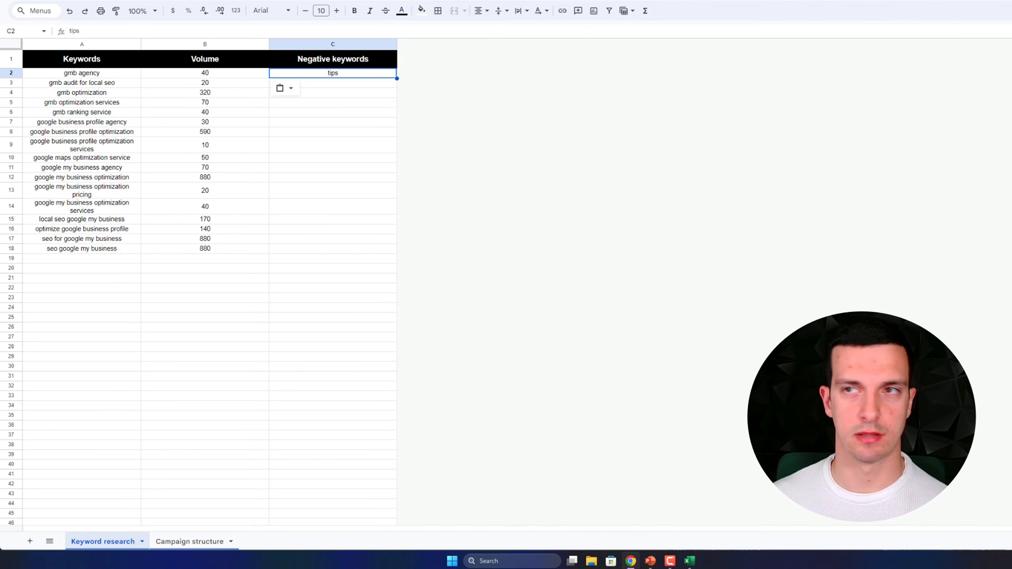
- Check the last keyword ideas in Google Ads, and add course, free and youtube as negative keywords in C3 to C5 of the spreadsheet
{"action": "left_click", "coordinate": [343, 1]}
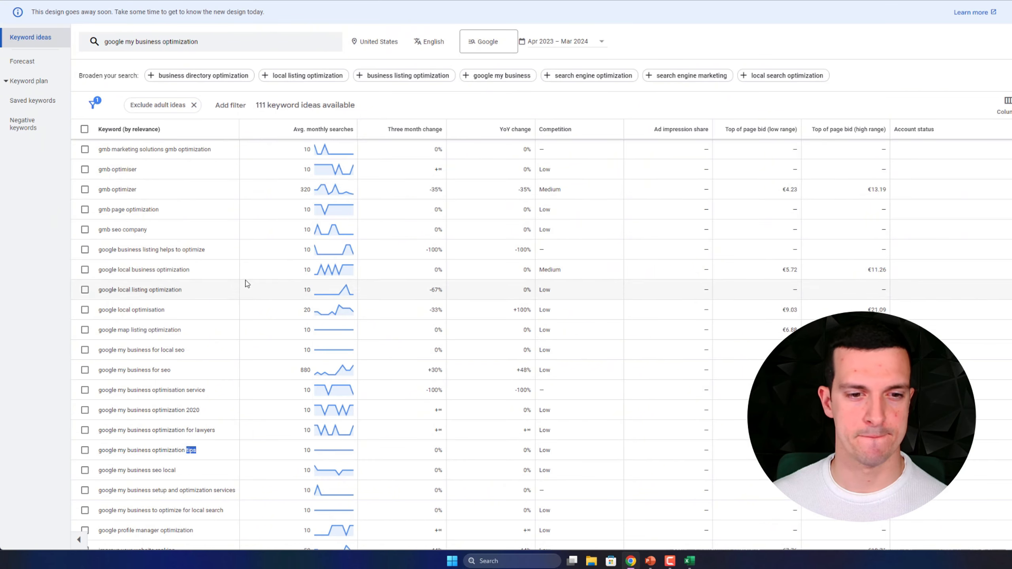
{"action": "scroll", "coordinate": [243, 289], "scroll_direction": "down", "scroll_amount": 2}
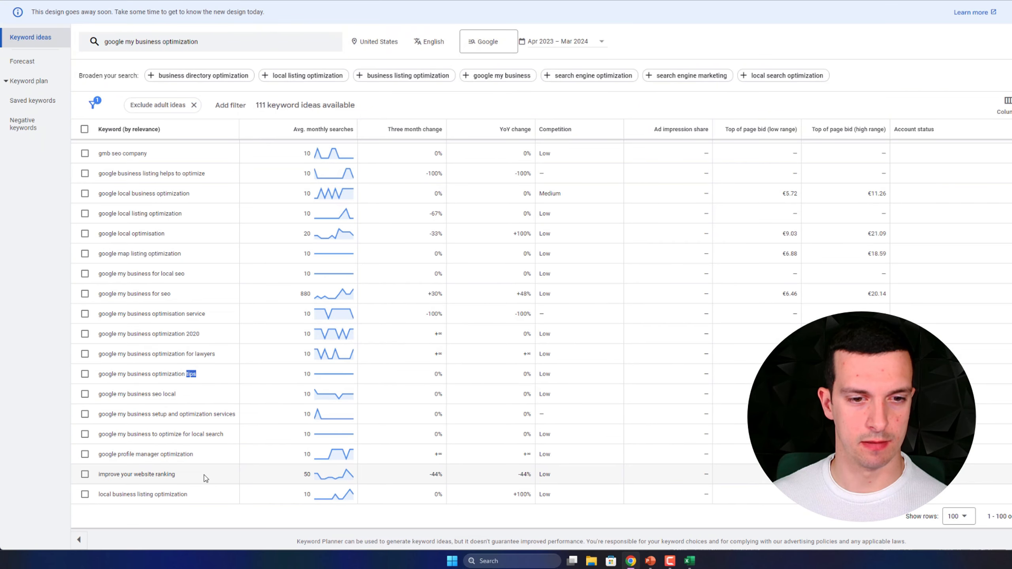
{"action": "left_click", "coordinate": [319, 0]}
{"action": "left_click", "coordinate": [319, 86]}
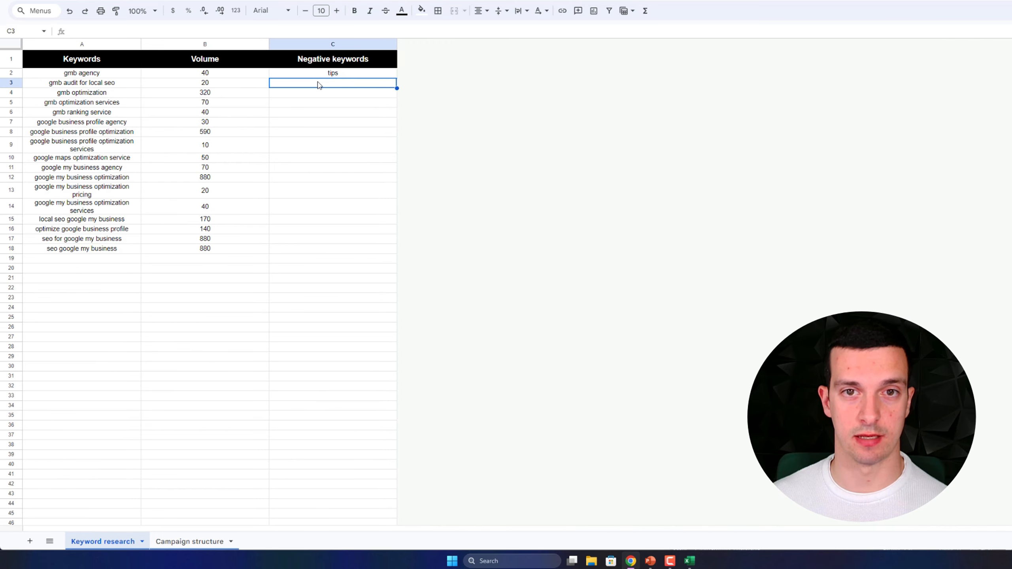
{"action": "type", "text": "course"}
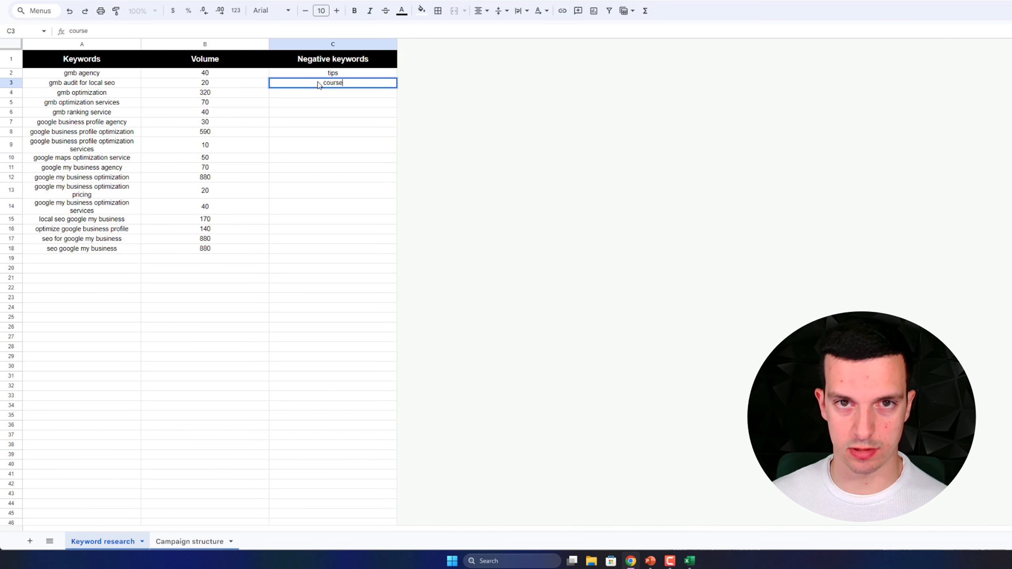
{"action": "key", "text": "Return"}
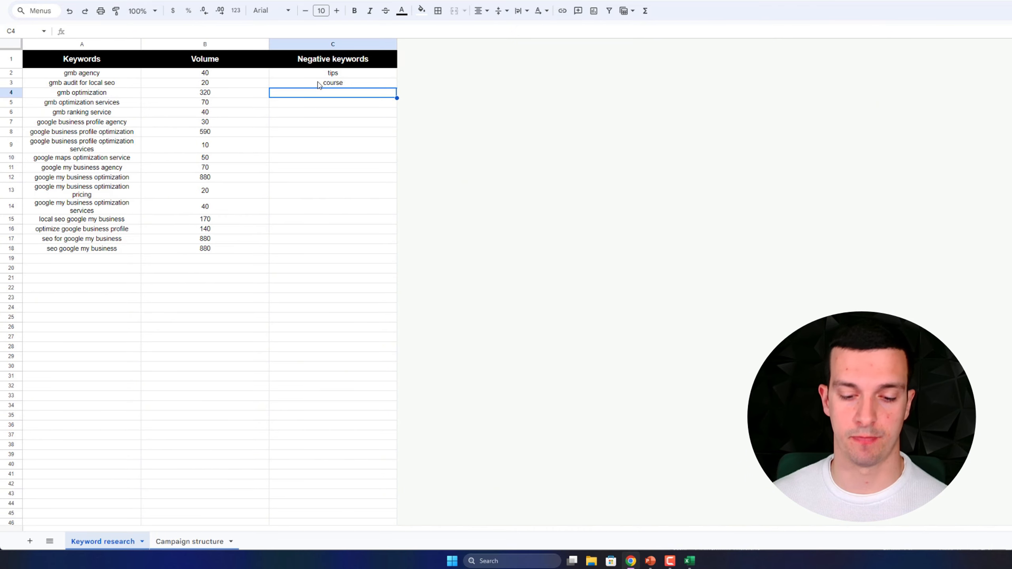
{"action": "type", "text": "free"}
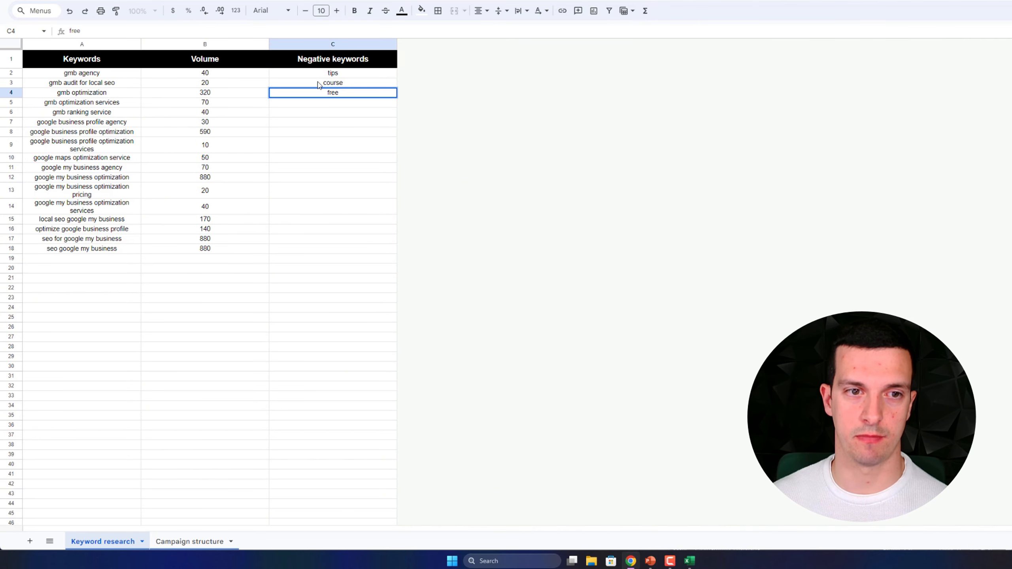
{"action": "key", "text": "Return"}
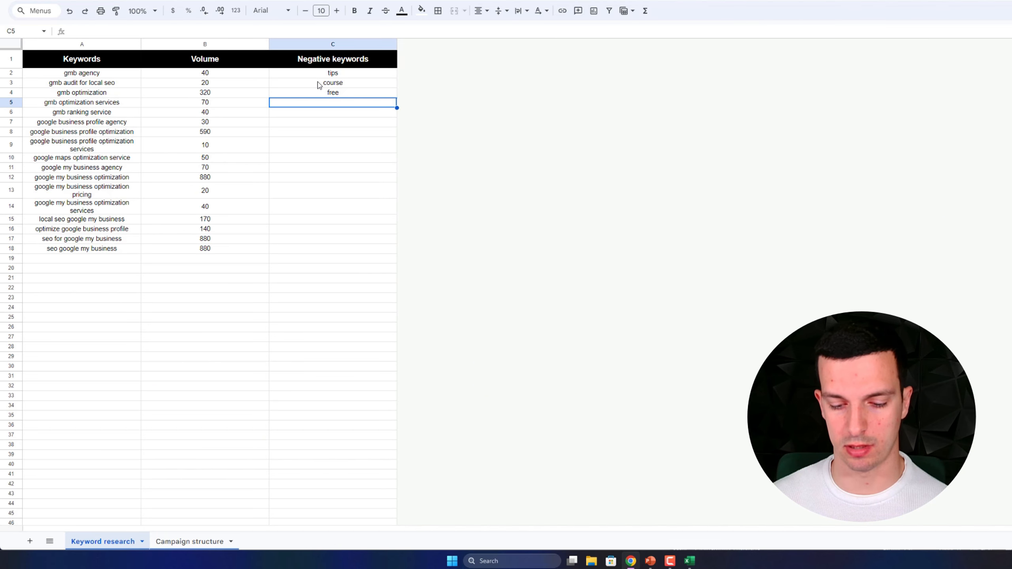
{"action": "type", "text": "youtube"}
{"action": "key", "text": "Return"}
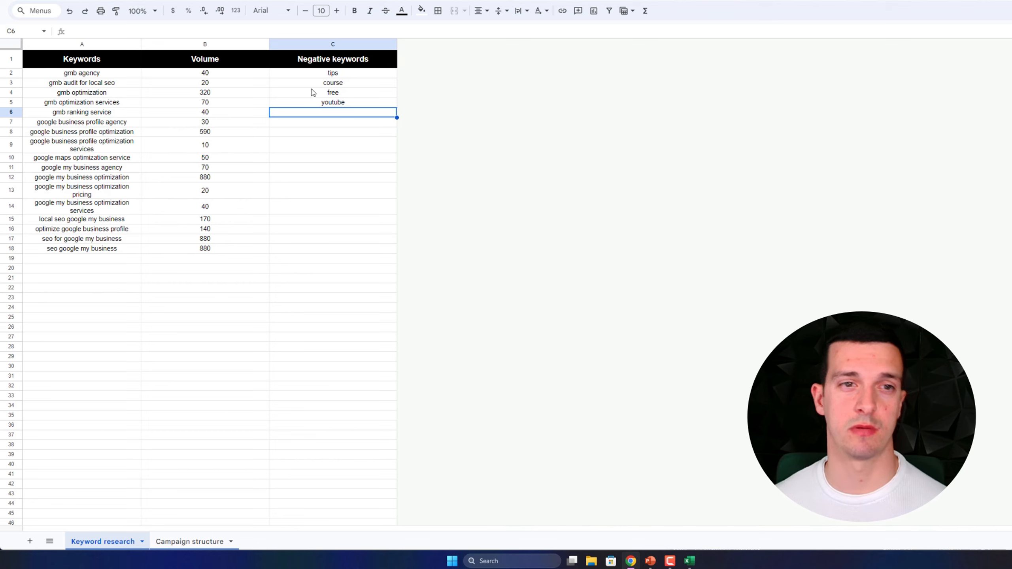
- Review the negative keywords in C2:C5 against the terms in the Keywords column
{"action": "left_click", "coordinate": [98, 104]}
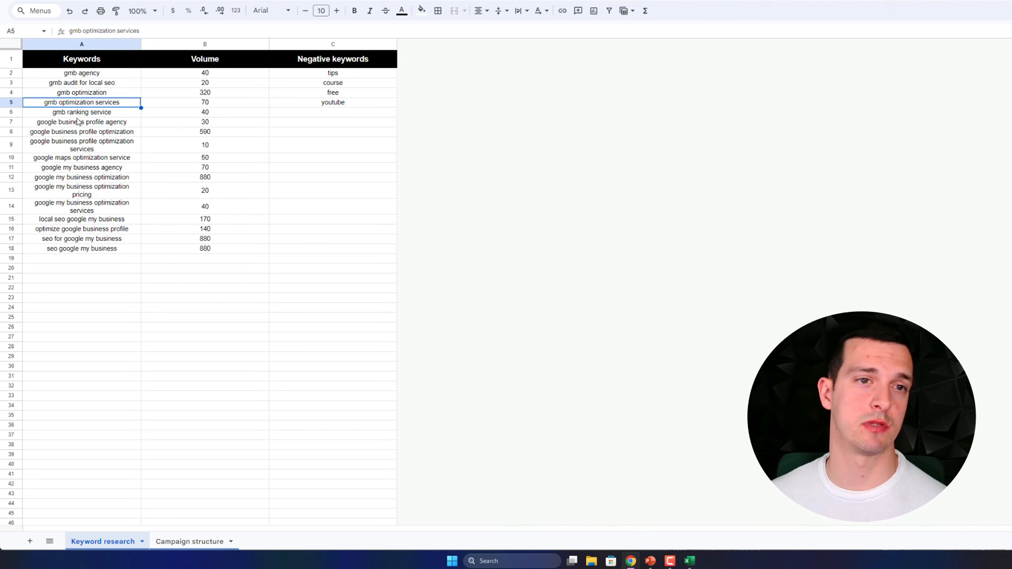
{"action": "left_click", "coordinate": [341, 115]}
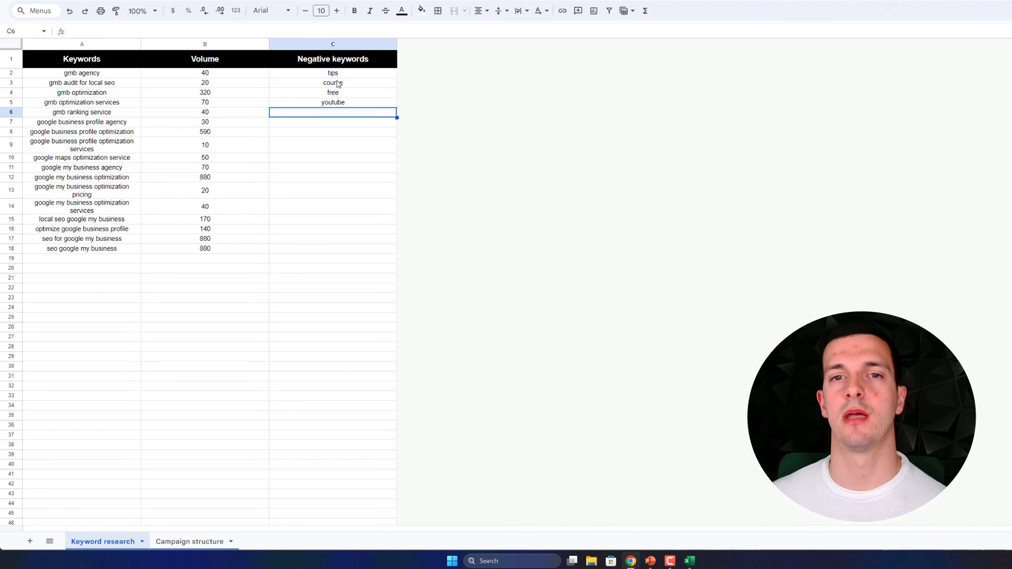
{"action": "left_click_drag", "start_coordinate": [335, 73], "coordinate": [335, 103]}
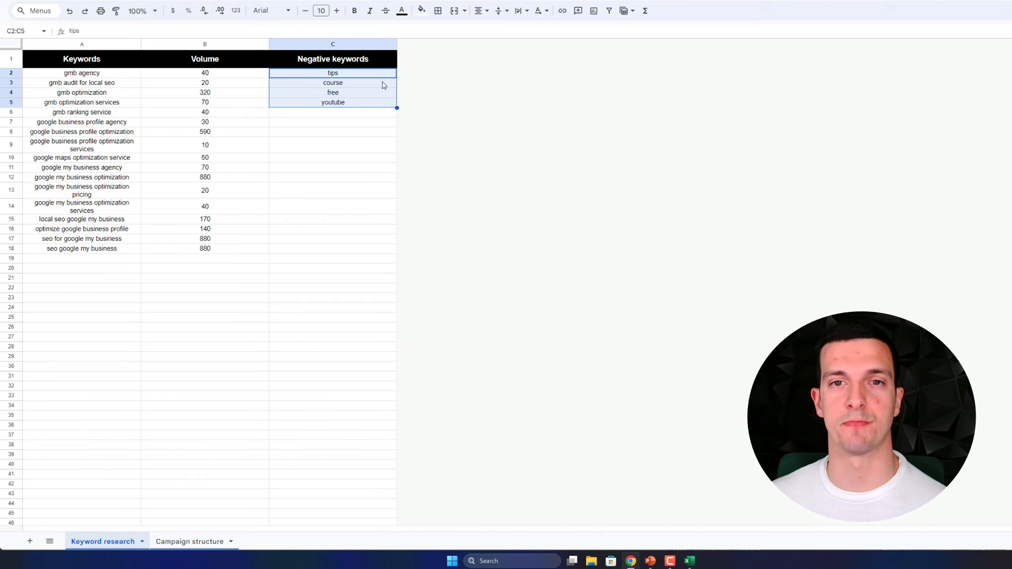
{"action": "left_click", "coordinate": [380, 113]}
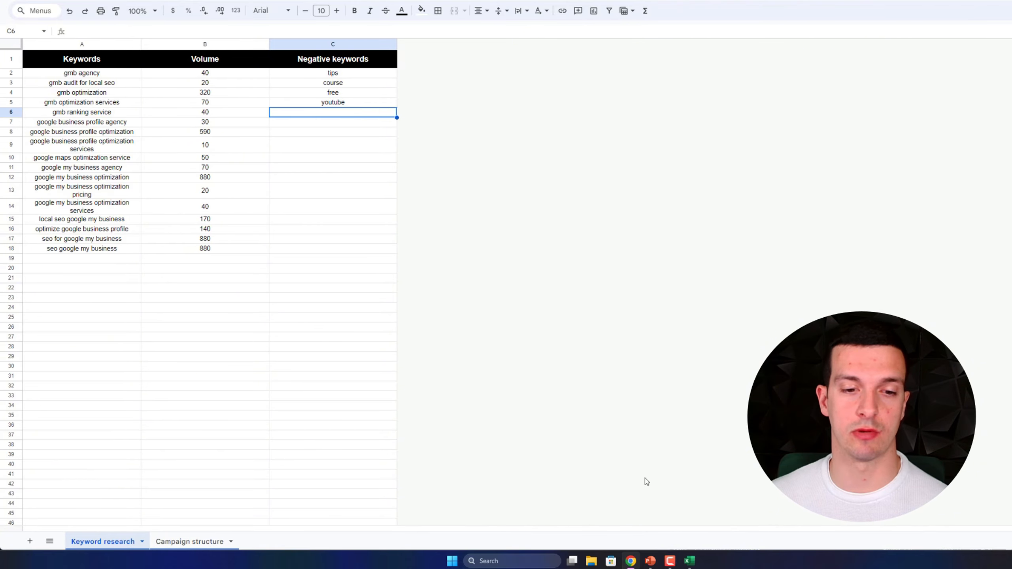
- Review the keyword list in A2:A18 against the content of the free GMB audit landing page
{"action": "left_click_drag", "start_coordinate": [97, 78], "coordinate": [100, 247]}
{"action": "left_click", "coordinate": [165, 217]}
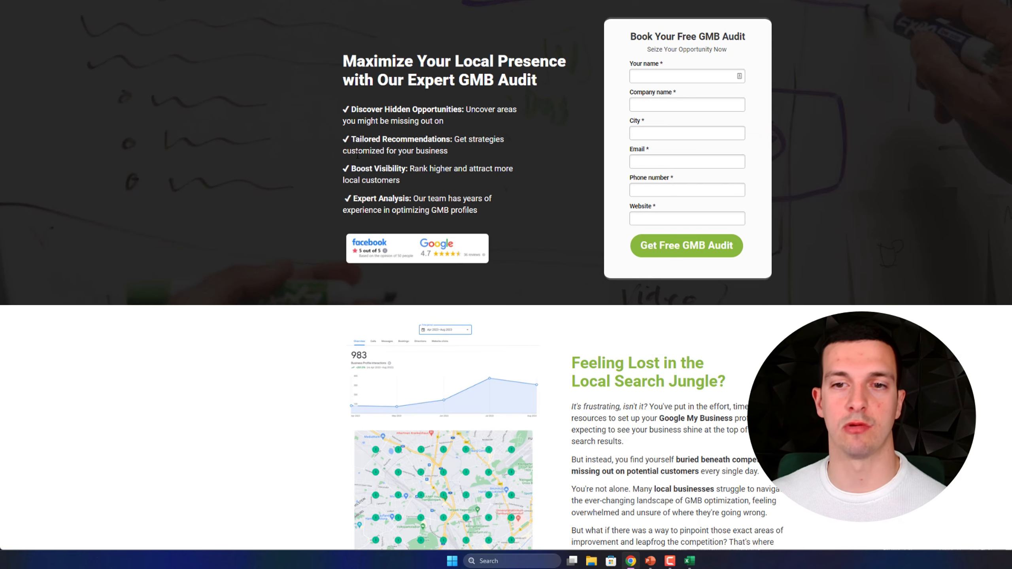
{"action": "scroll", "coordinate": [367, 146], "scroll_direction": "down", "scroll_amount": 7}
{"action": "scroll", "coordinate": [371, 146], "scroll_direction": "up", "scroll_amount": 7}
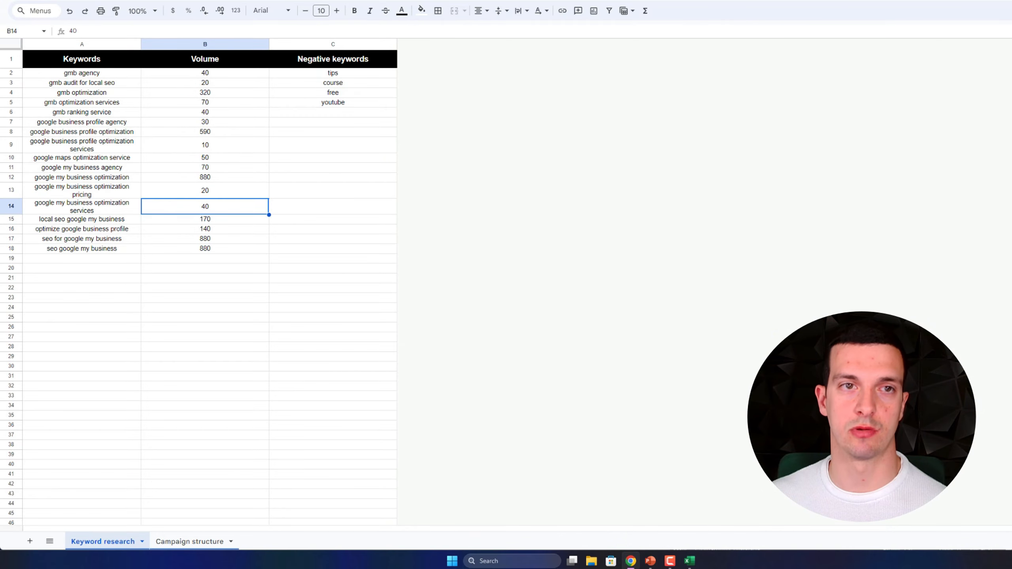
- Review the keywords and their search volumes in A2:B18, and switch to the Lecture 3 presentation in PowerPoint
{"action": "left_click", "coordinate": [94, 106]}
{"action": "left_click_drag", "start_coordinate": [104, 75], "coordinate": [203, 263]}
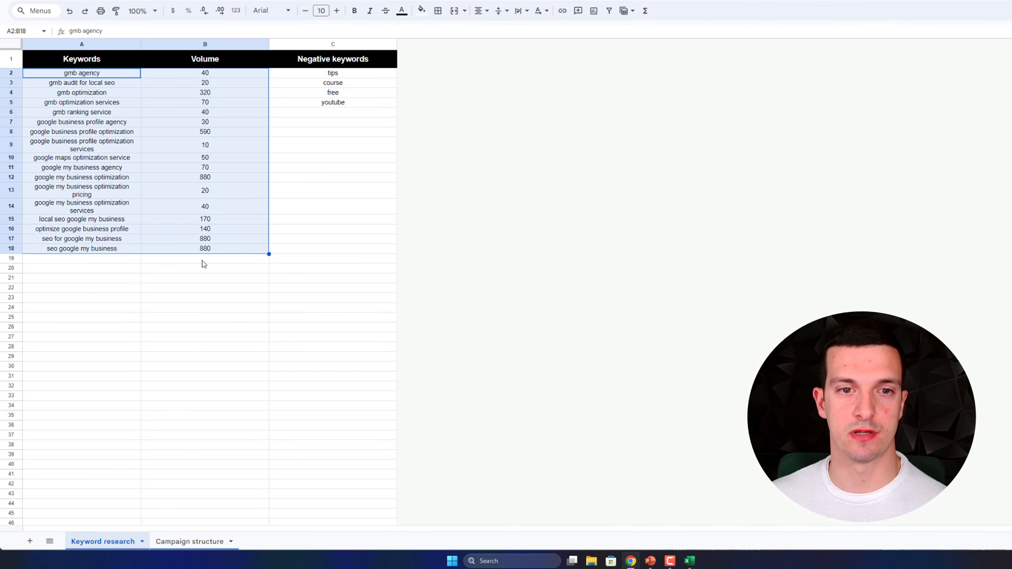
{"action": "left_click", "coordinate": [207, 267]}
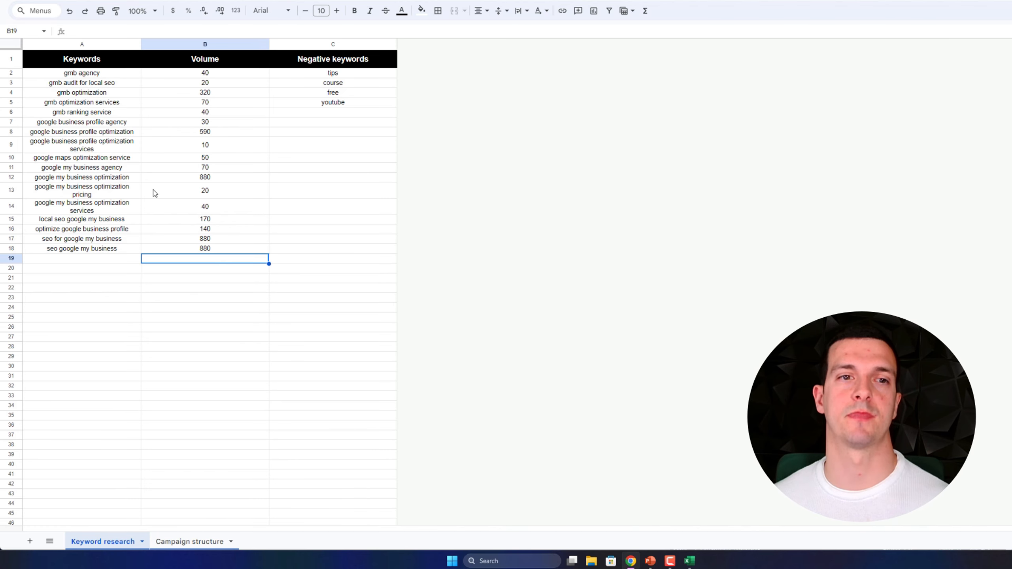
{"action": "left_click_drag", "start_coordinate": [56, 71], "coordinate": [80, 249]}
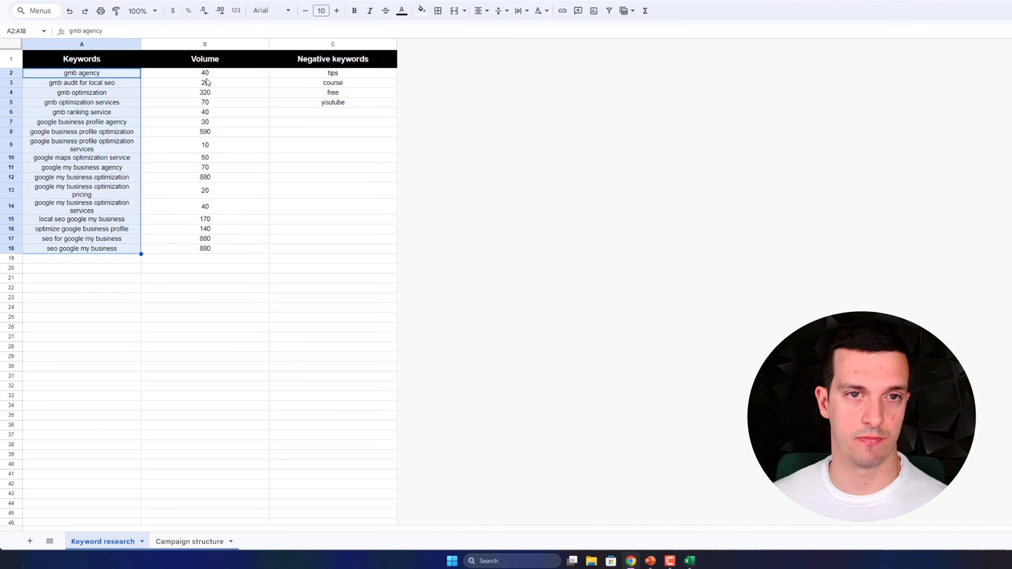
{"action": "left_click_drag", "start_coordinate": [206, 76], "coordinate": [233, 248]}
{"action": "left_click", "coordinate": [333, 288]}
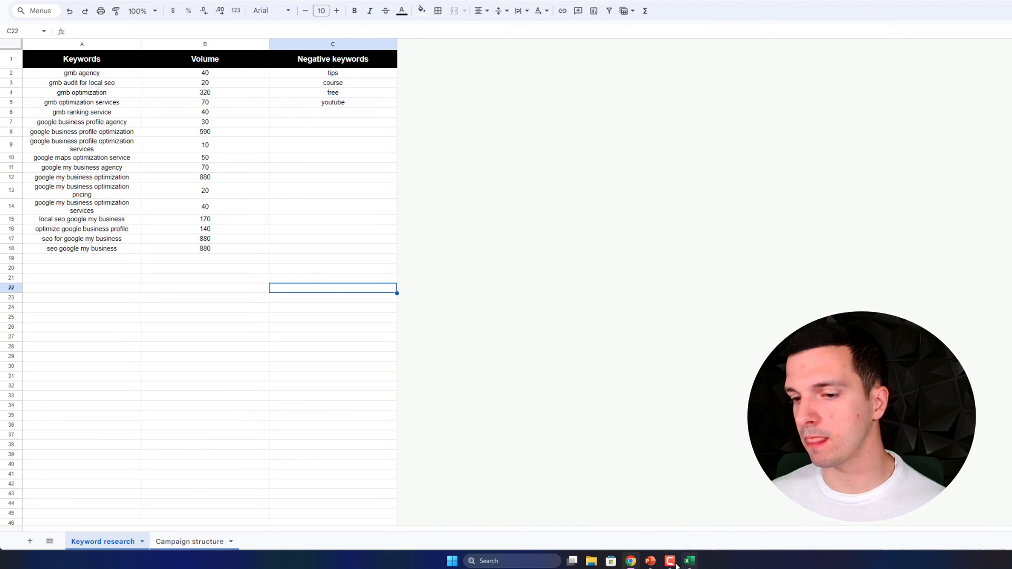
{"action": "mouse_move", "coordinate": [651, 563]}
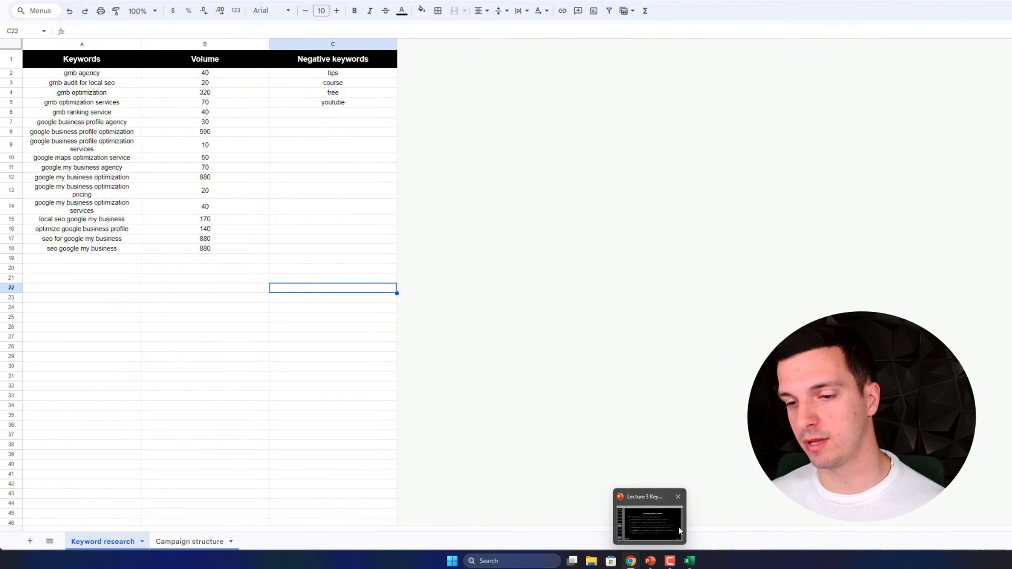
{"action": "left_click", "coordinate": [668, 521]}
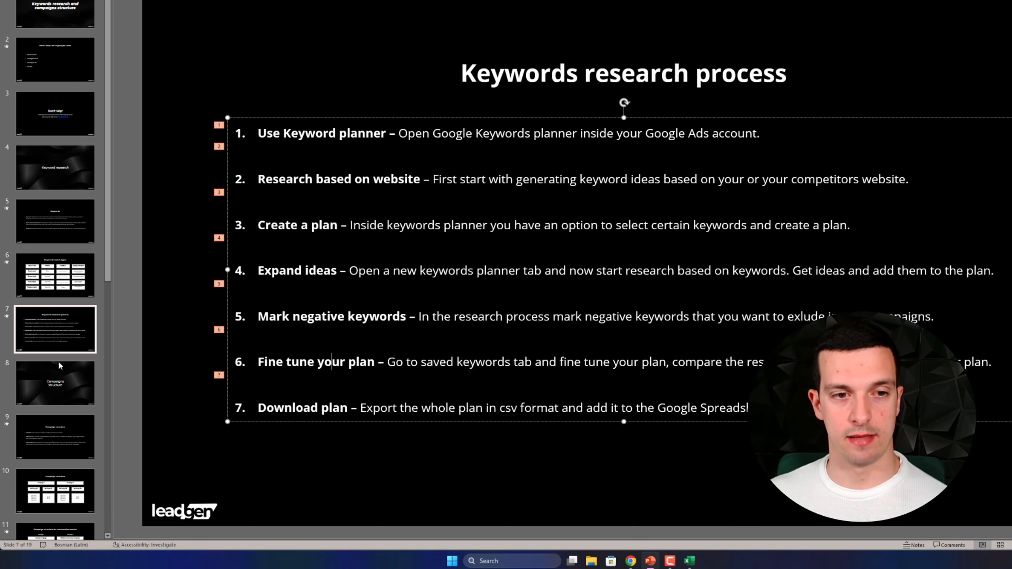
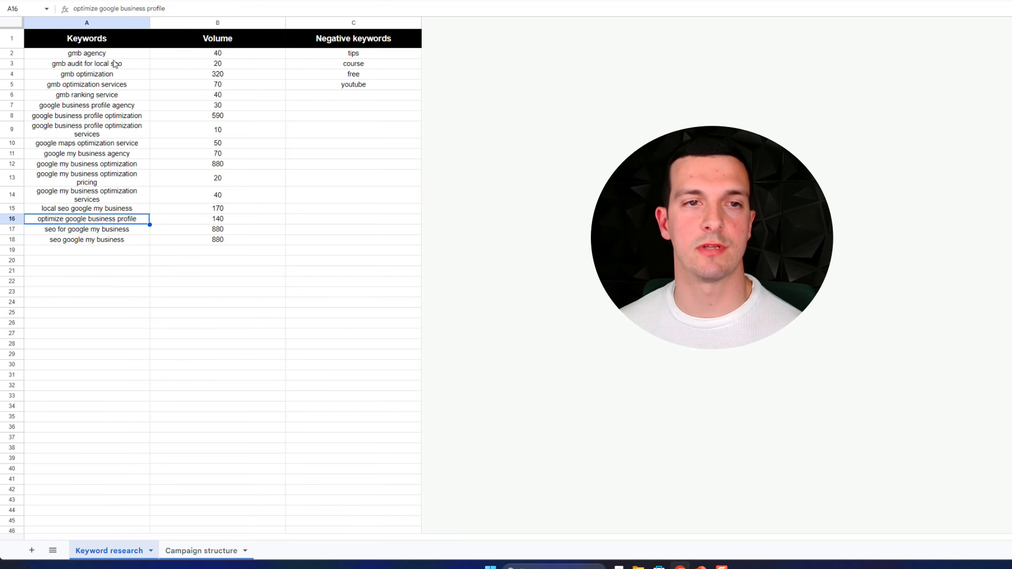
- Enter GBP Optimization Search as the campaign name in A2 of the Campaign structure sheet
{"action": "left_click", "coordinate": [201, 550]}
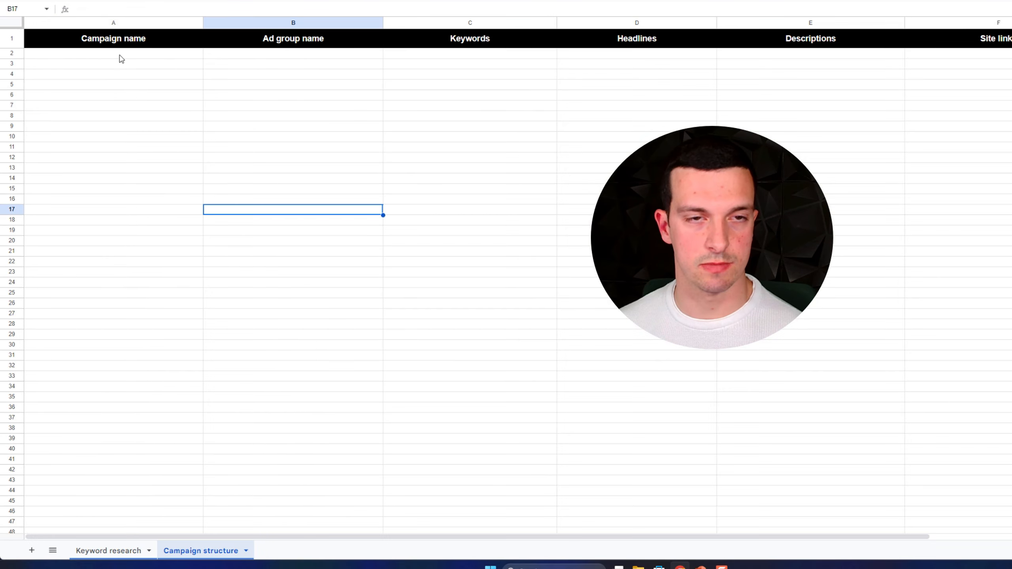
{"action": "left_click", "coordinate": [119, 57]}
{"action": "double_click", "coordinate": [124, 56]}
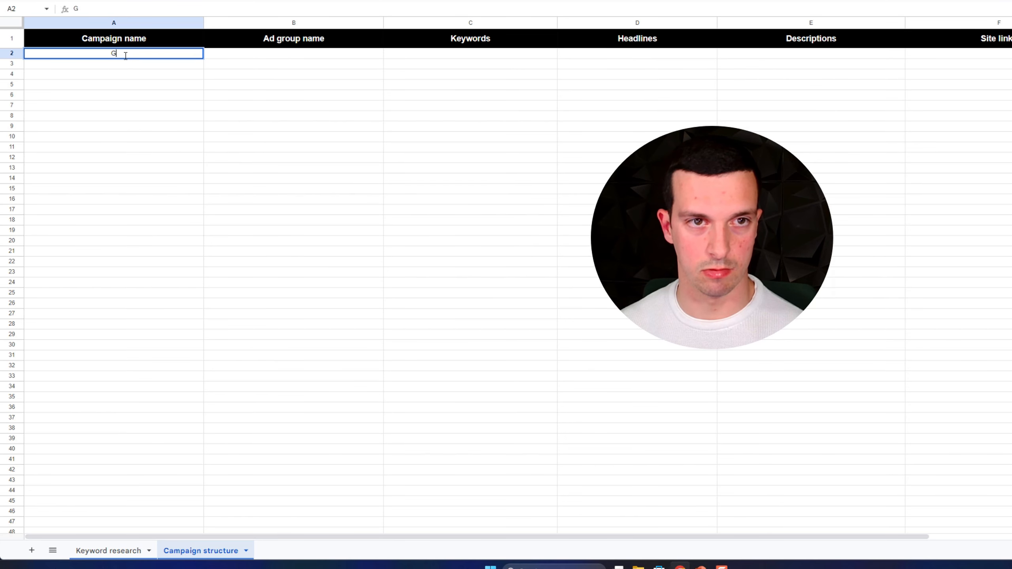
{"action": "type", "text": "GBP Optimia"}
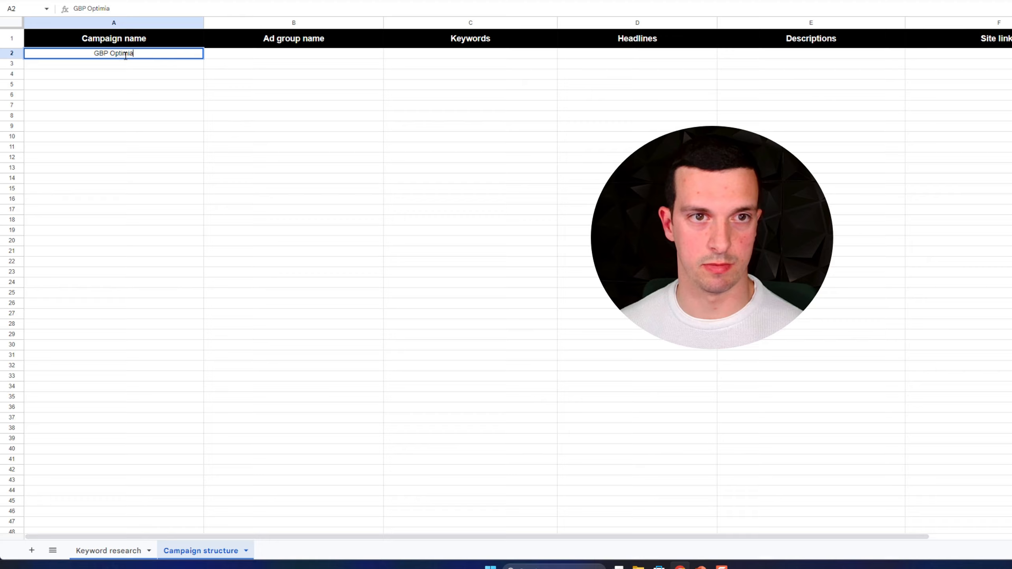
{"action": "key", "text": "BackSpace"}
{"action": "type", "text": "zation S"}
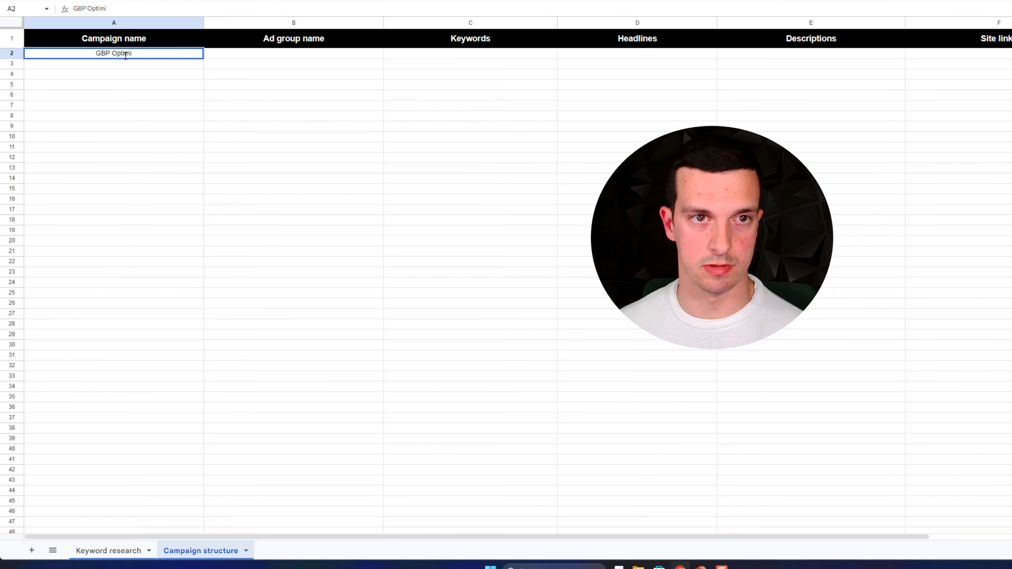
{"action": "type", "text": "earch"}
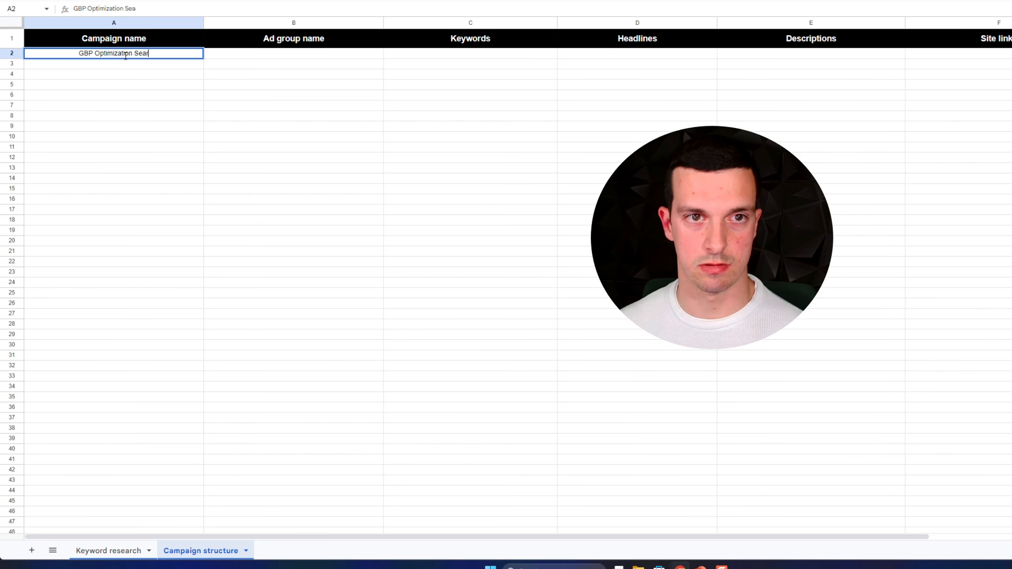
{"action": "key", "text": "Return"}
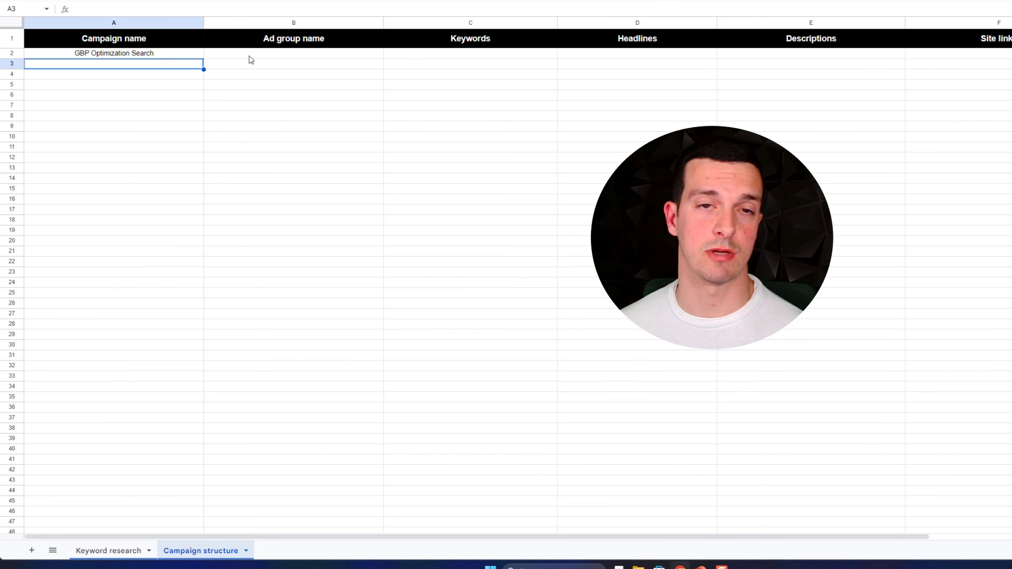
- Examine the Keyword research sheet's keywords for service and optimization terms that could share an ad group
{"action": "left_click", "coordinate": [121, 552]}
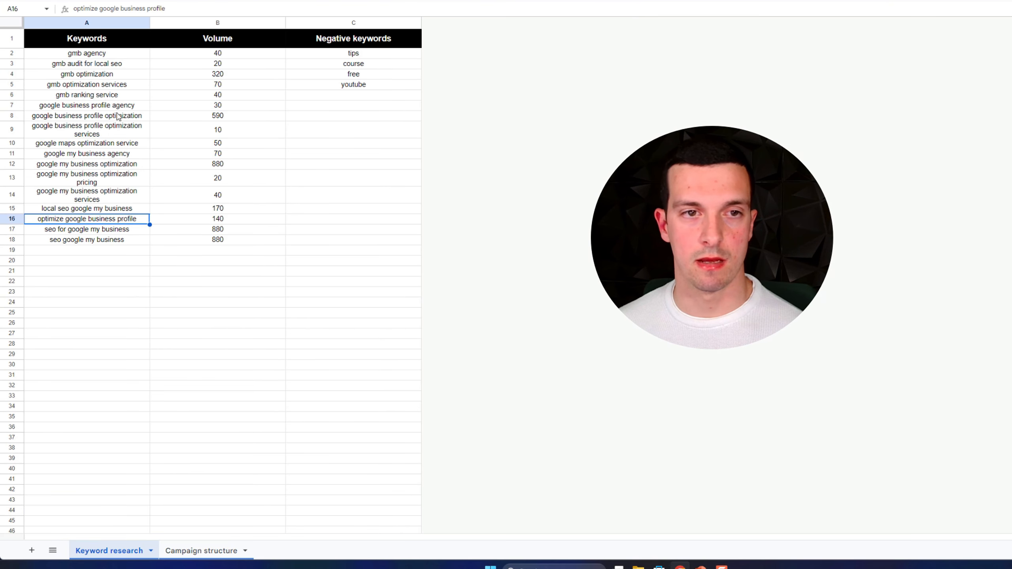
{"action": "left_click", "coordinate": [91, 56]}
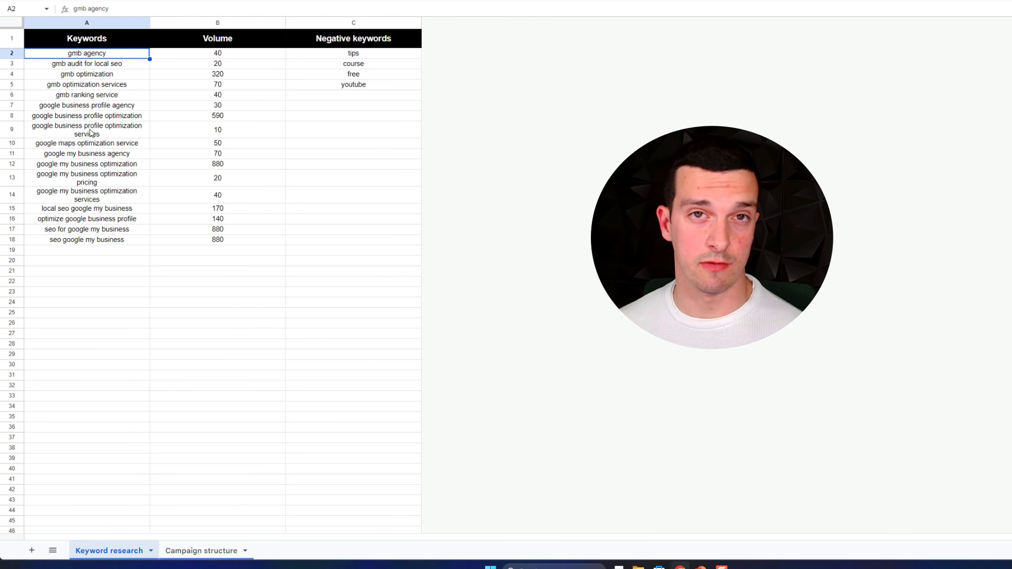
{"action": "left_click", "coordinate": [121, 146]}
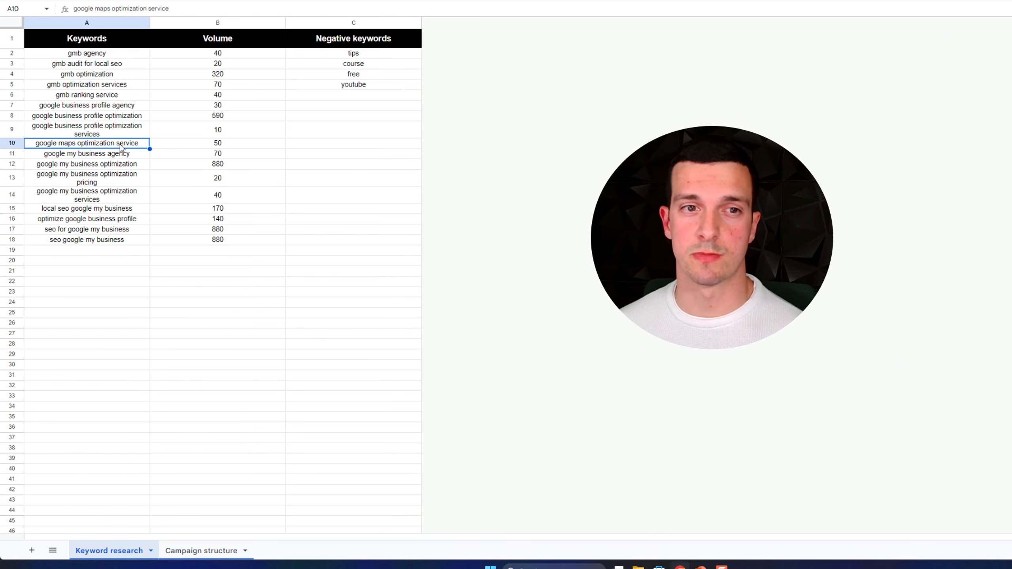
{"action": "left_click", "coordinate": [108, 121]}
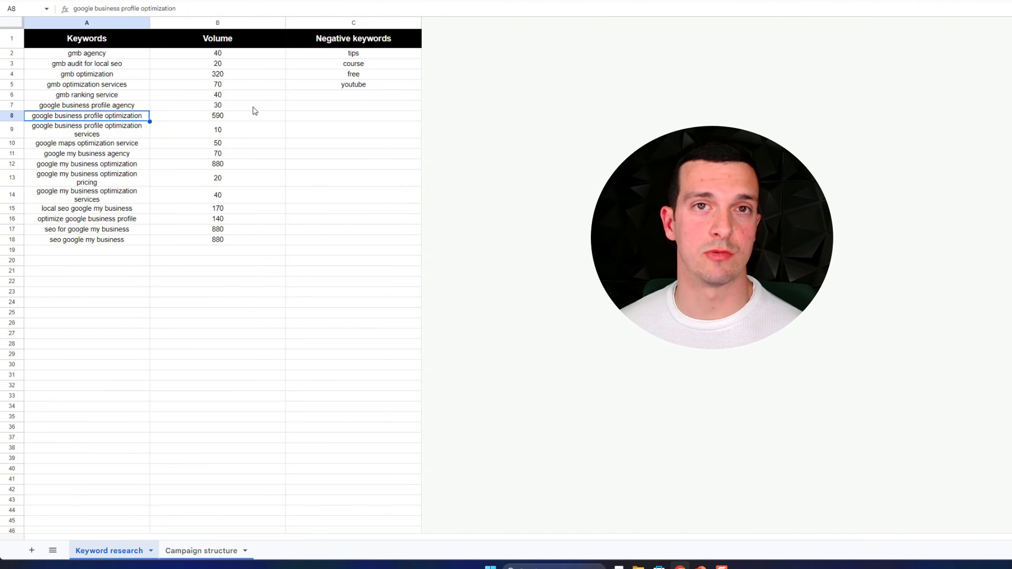
{"action": "left_click", "coordinate": [108, 131]}
{"action": "left_click", "coordinate": [123, 175]}
{"action": "left_click", "coordinate": [122, 165]}
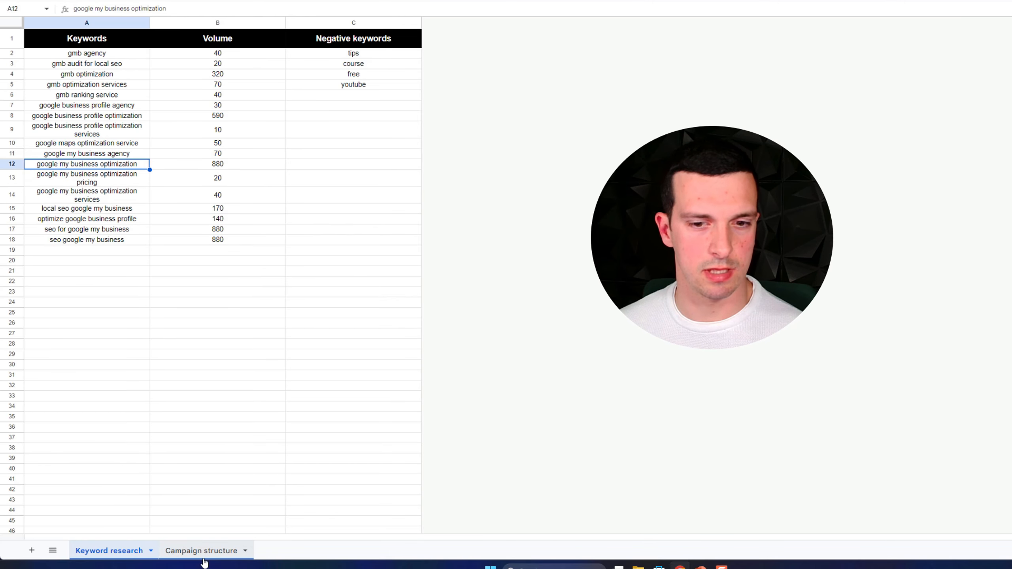
{"action": "left_click", "coordinate": [113, 86]}
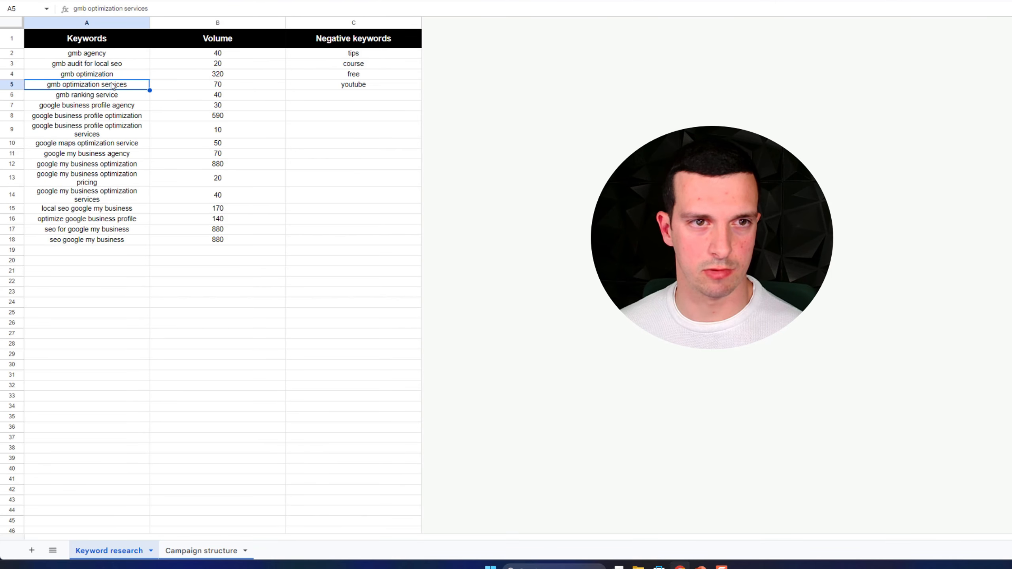
- Enter GBP Services as the ad group name in B2 of the Campaign structure sheet
{"action": "left_click", "coordinate": [211, 552]}
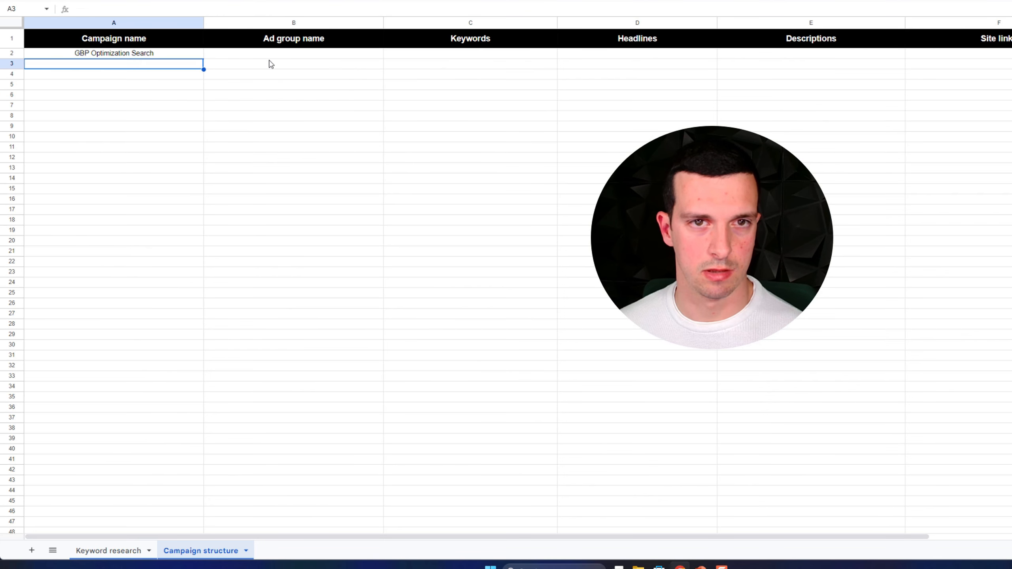
{"action": "left_click", "coordinate": [271, 56]}
{"action": "double_click", "coordinate": [271, 56]}
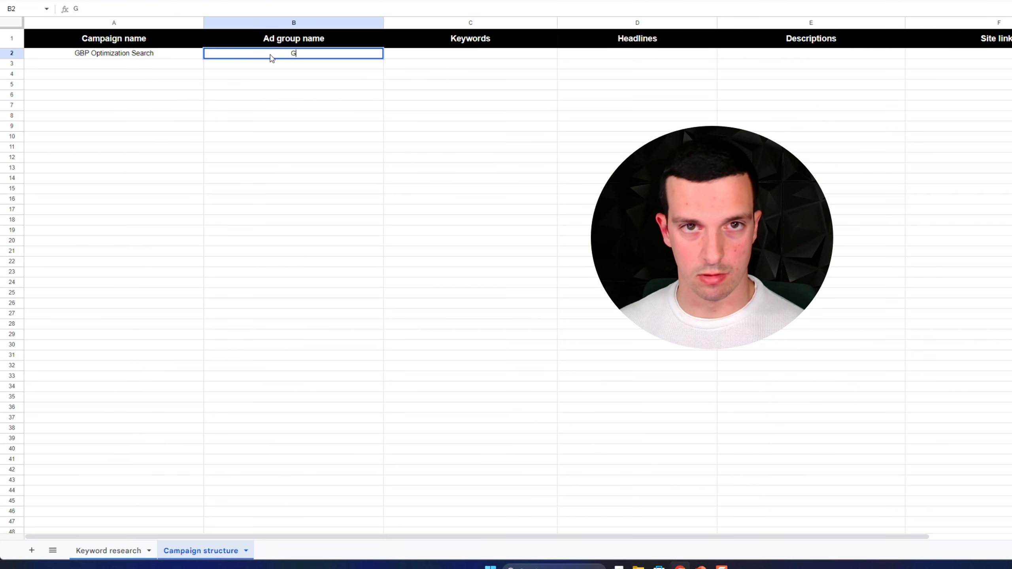
{"action": "type", "text": "GM"}
{"action": "key", "text": "BackSpace"}
{"action": "type", "text": "BP "}
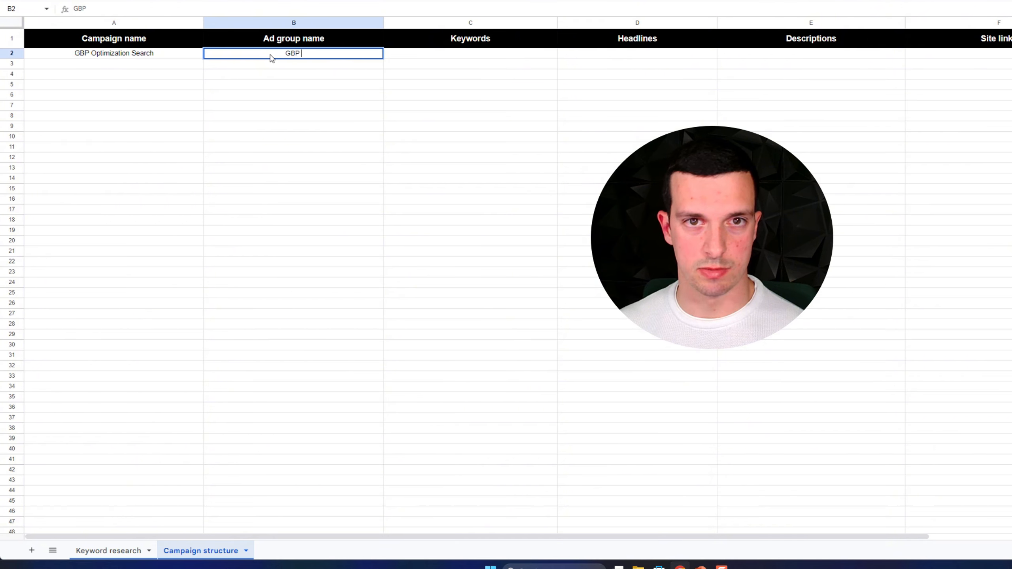
{"action": "type", "text": "Services"}
{"action": "key", "text": "Return"}
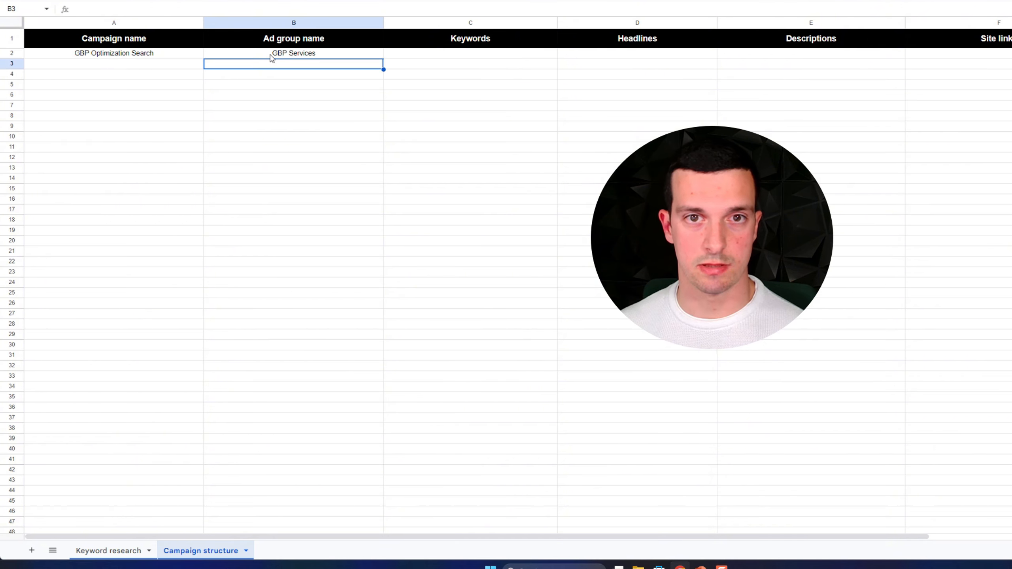
- Copy the agency, audit and service keywords in A2:A3, A5:A7 and A9:A11 of the Keyword research sheet
{"action": "double_click", "coordinate": [464, 53]}
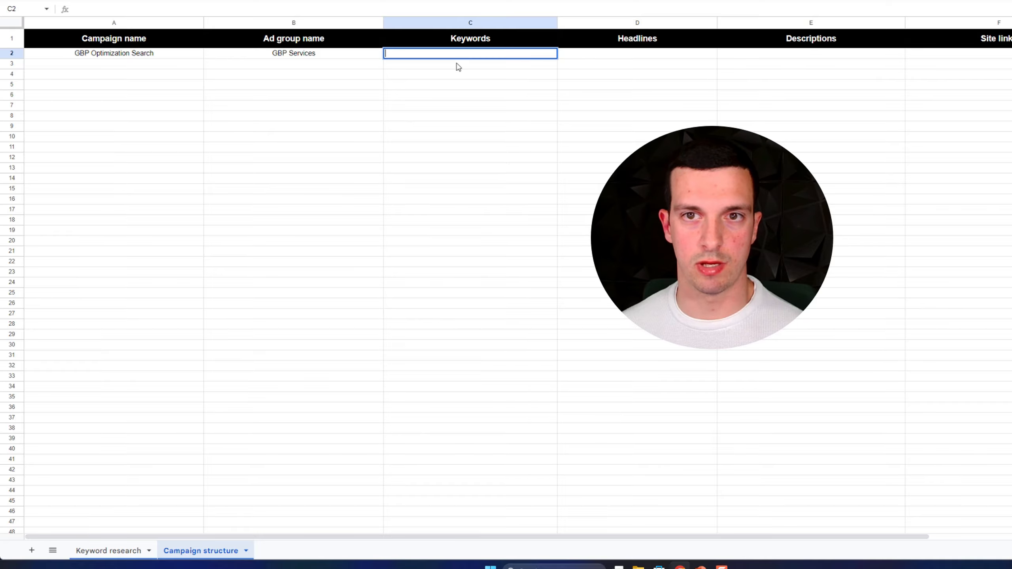
{"action": "left_click", "coordinate": [108, 551]}
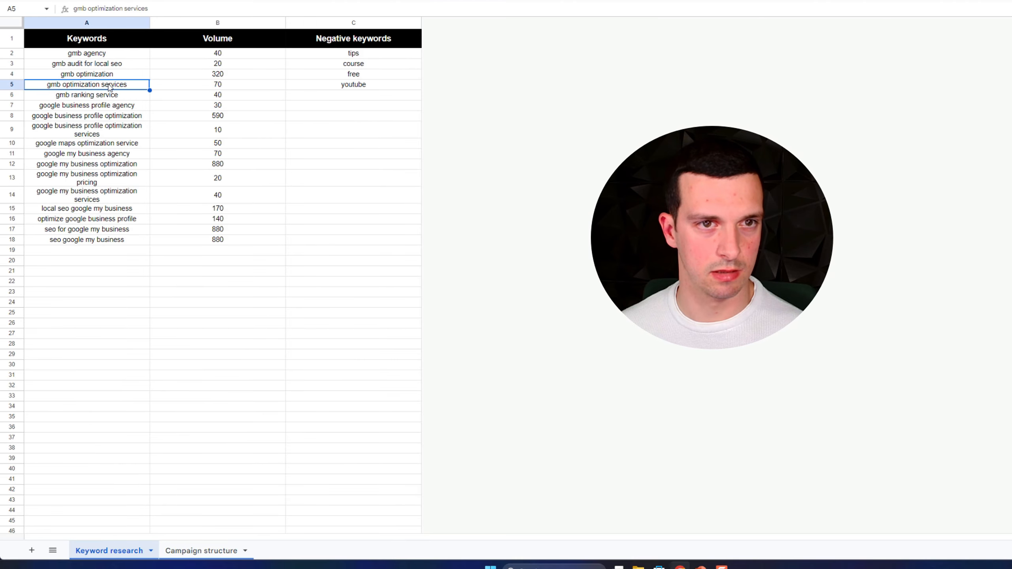
{"action": "left_click_drag", "start_coordinate": [111, 88], "coordinate": [110, 98]}
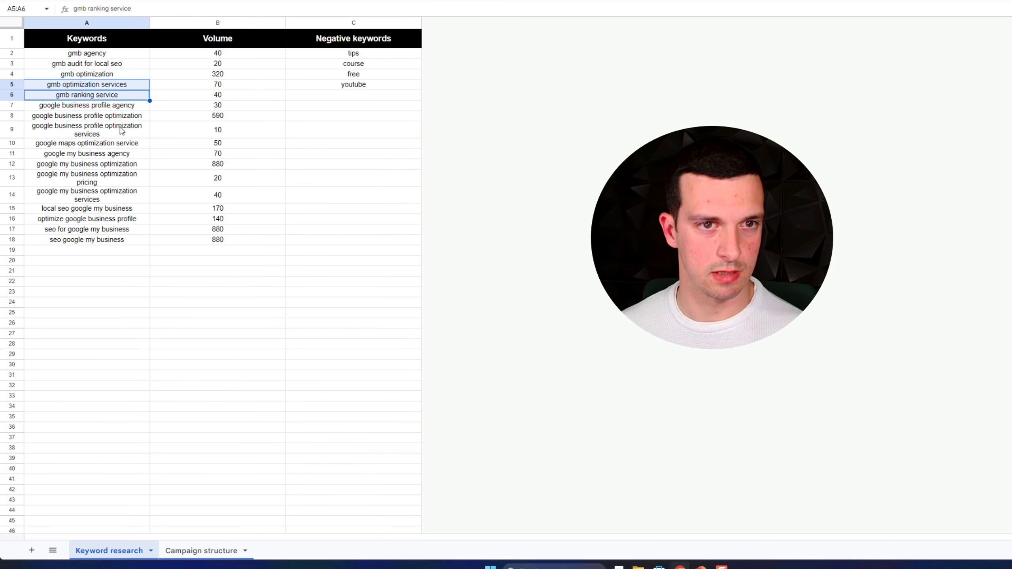
{"action": "left_click", "coordinate": [124, 144], "text": "ctrl"}
{"action": "left_click_drag", "start_coordinate": [100, 132], "coordinate": [111, 156]}
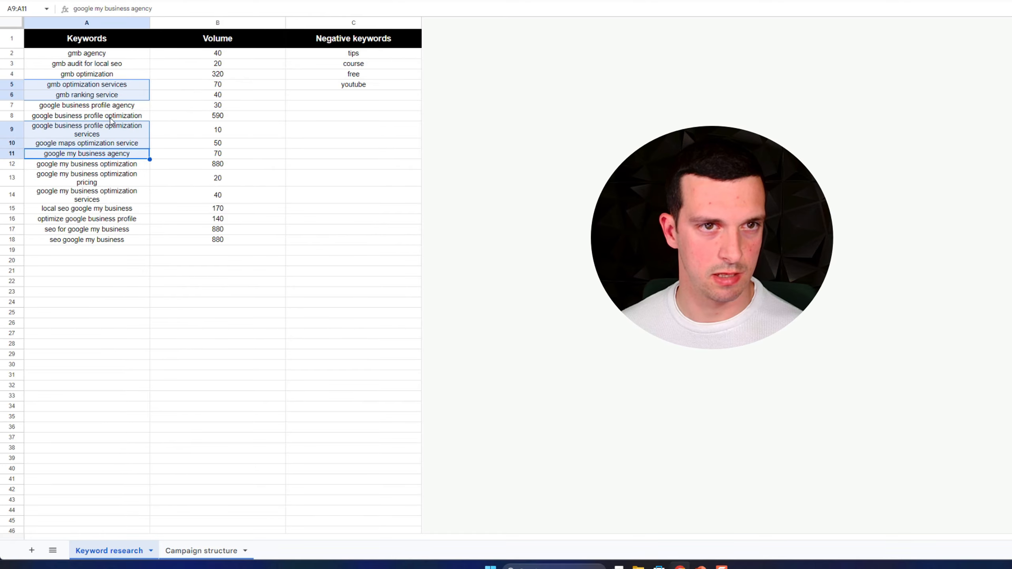
{"action": "left_click", "coordinate": [107, 56], "text": "ctrl"}
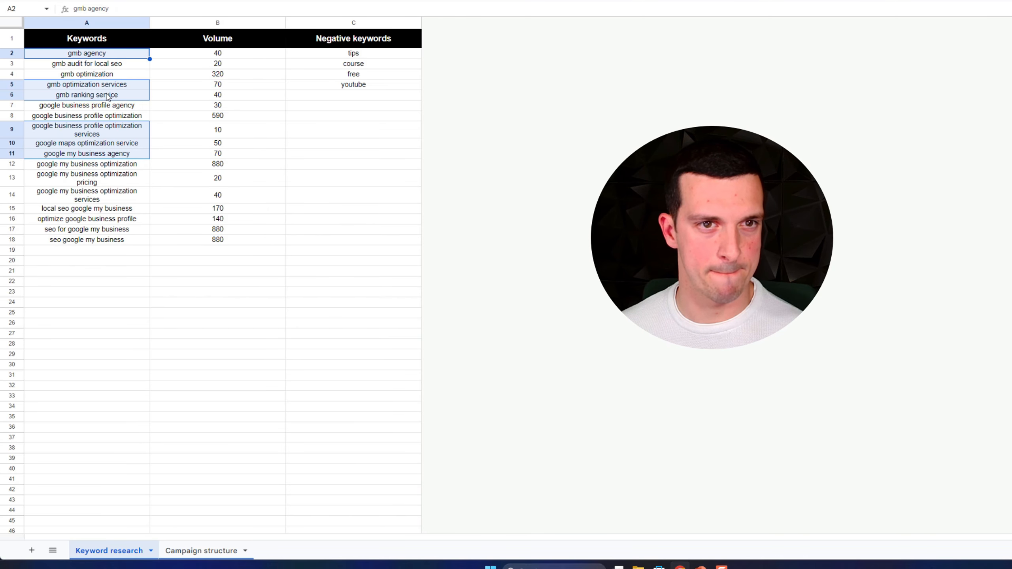
{"action": "left_click", "coordinate": [91, 68], "text": "ctrl"}
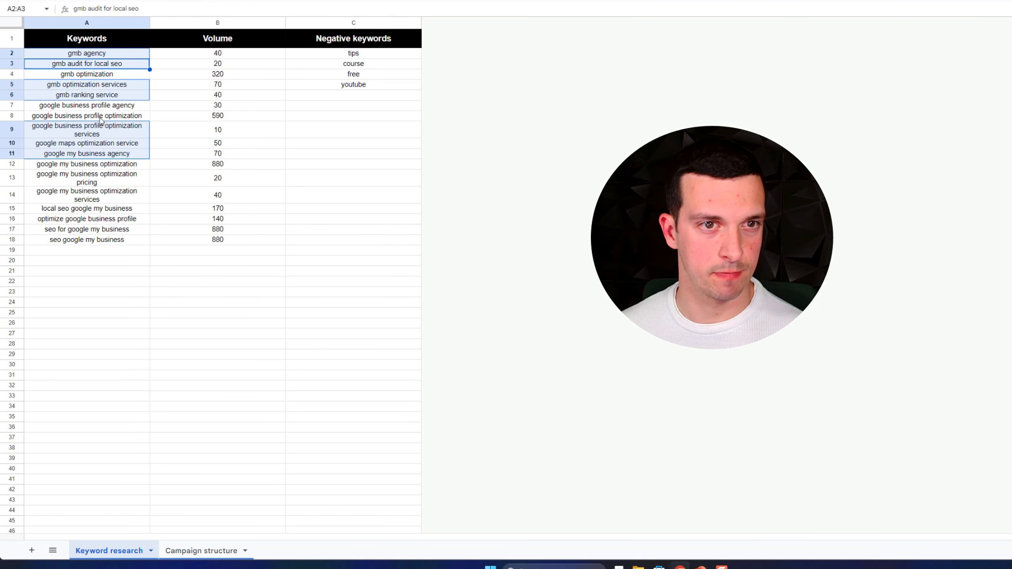
{"action": "left_click", "coordinate": [114, 106], "text": "ctrl"}
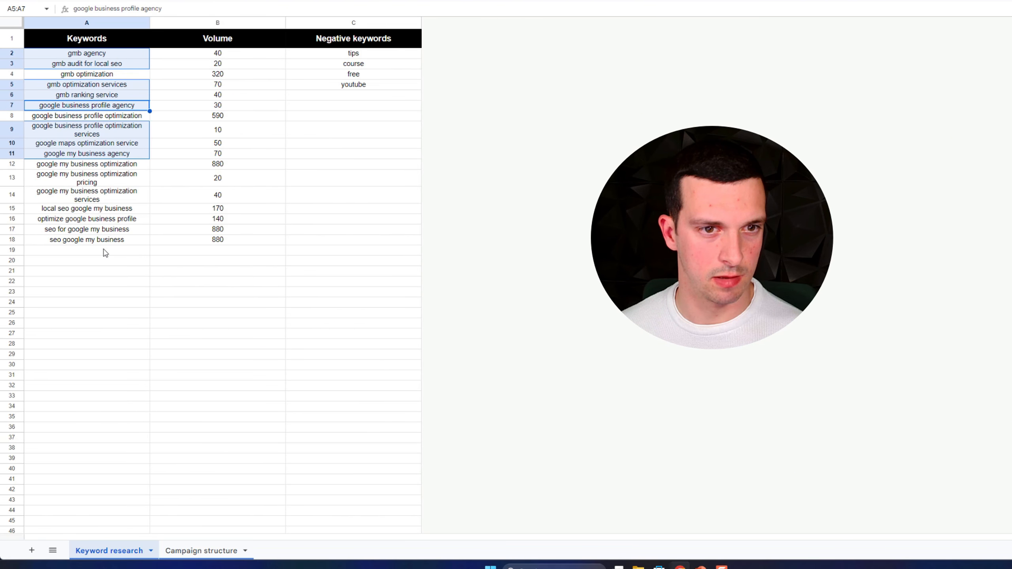
{"action": "key", "text": "ctrl+c"}
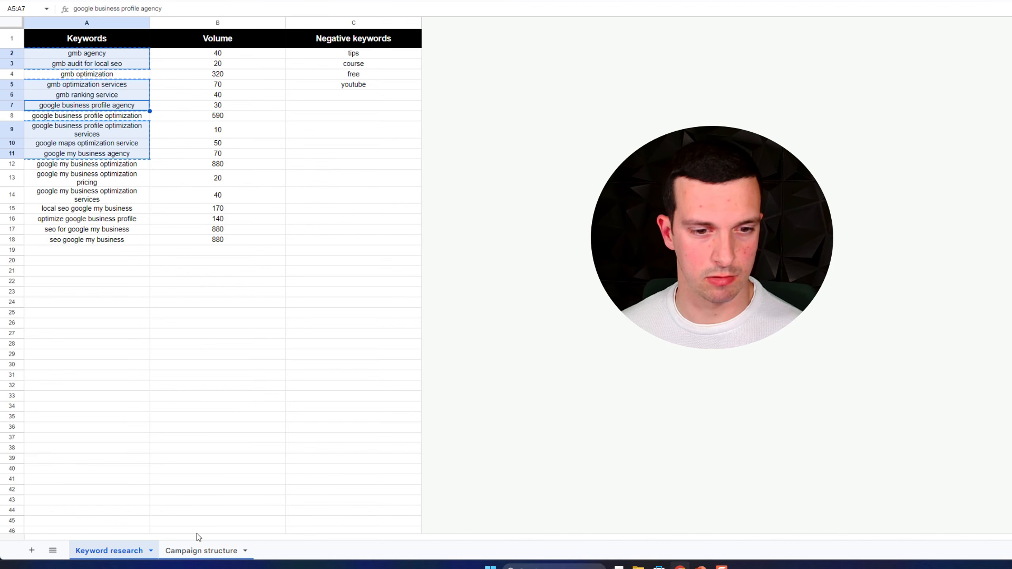
- Paste the copied keywords as a list inside the single Keywords cell C2 of the Campaign structure sheet
{"action": "left_click", "coordinate": [200, 552]}
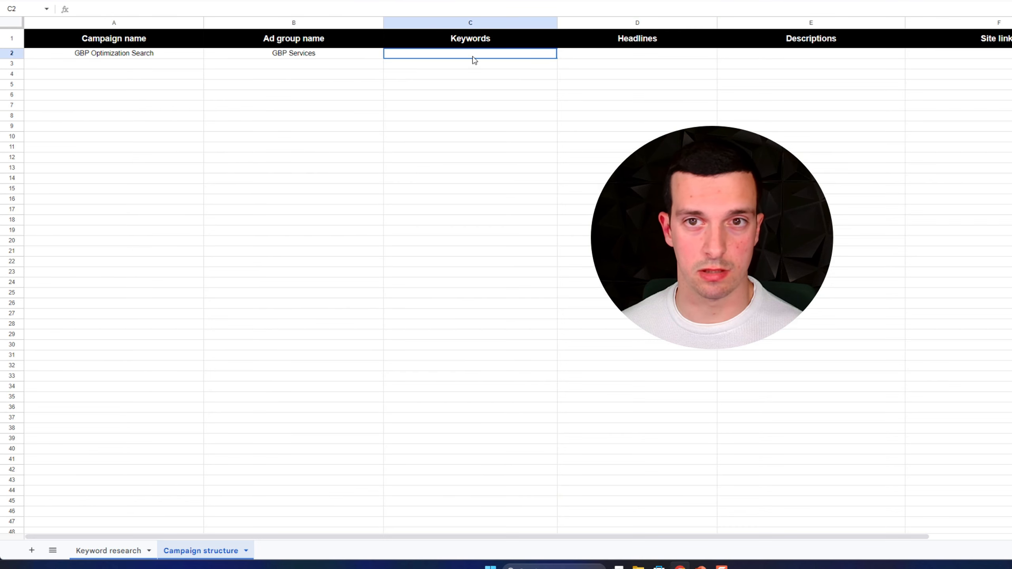
{"action": "double_click", "coordinate": [473, 56]}
{"action": "key", "text": "ctrl+v"}
{"action": "left_click", "coordinate": [486, 147]}
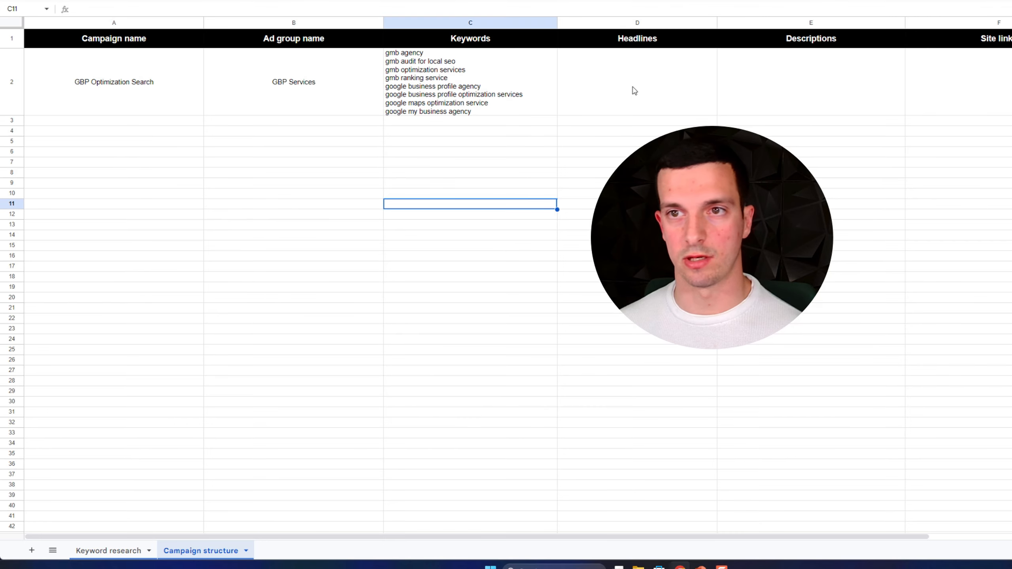
{"action": "left_click", "coordinate": [622, 79]}
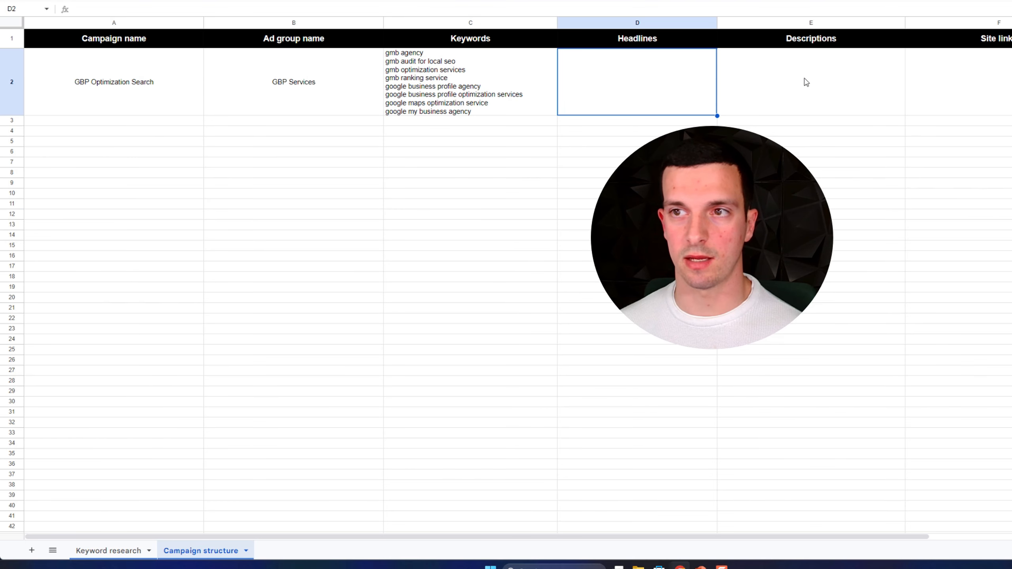
{"action": "left_click", "coordinate": [807, 83]}
{"action": "left_click", "coordinate": [998, 78]}
{"action": "left_click", "coordinate": [641, 69]}
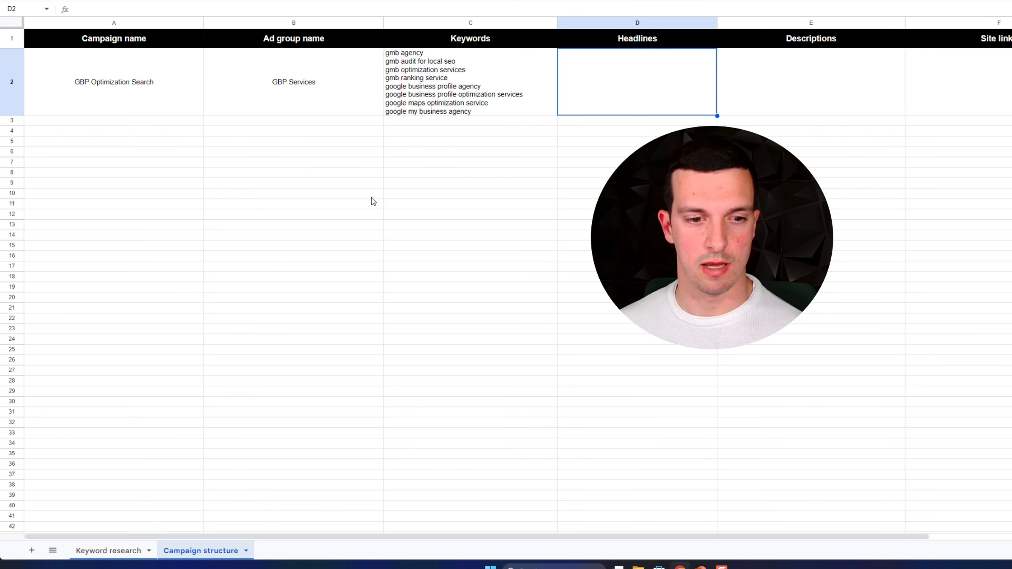
- Enter GBP Optimization as the second ad group name in B3 of the Campaign structure sheet
{"action": "double_click", "coordinate": [337, 122]}
{"action": "type", "text": "GBP o"}
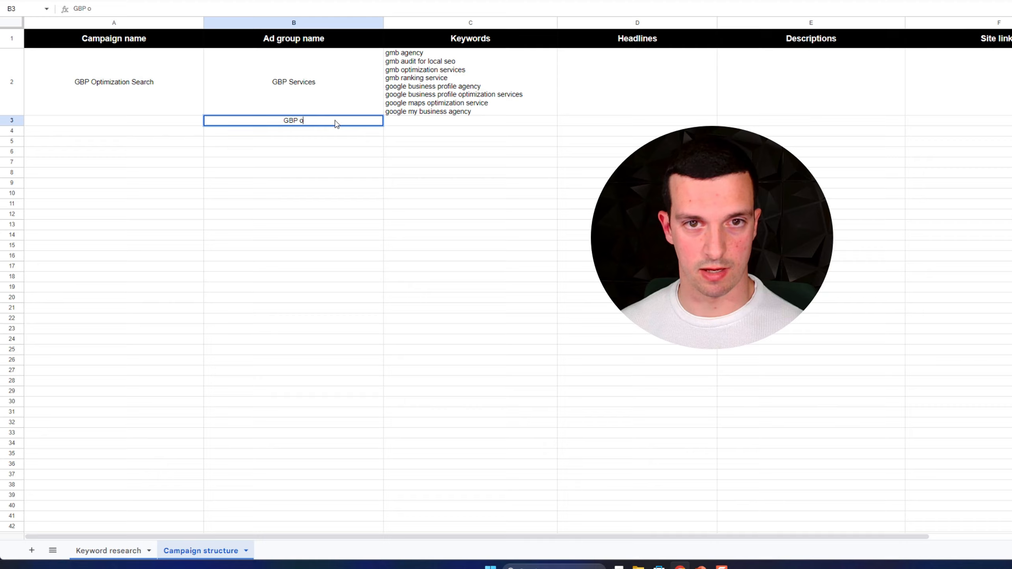
{"action": "key", "text": "BackSpace"}
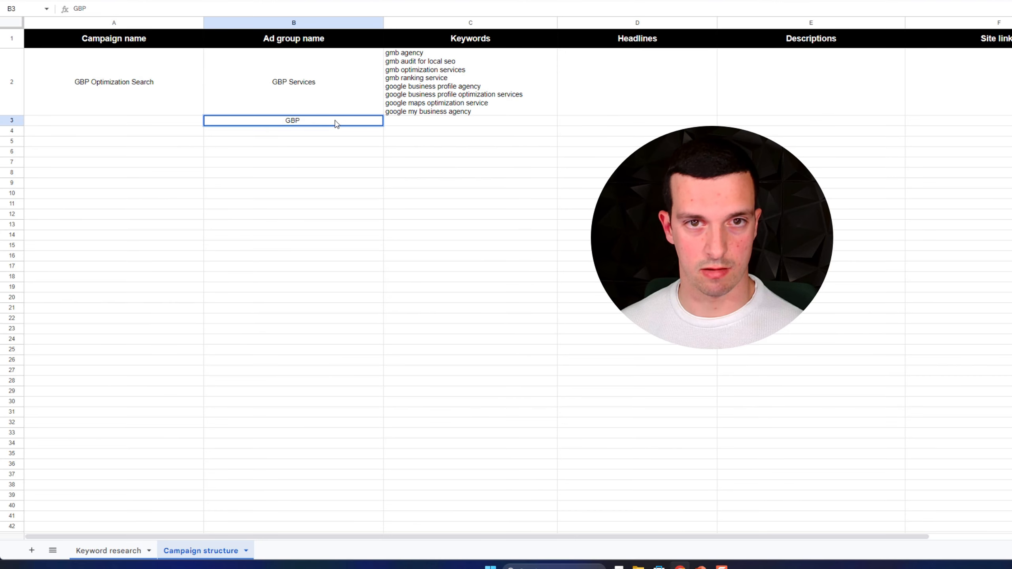
{"action": "type", "text": "Optimization"}
{"action": "key", "text": "Return"}
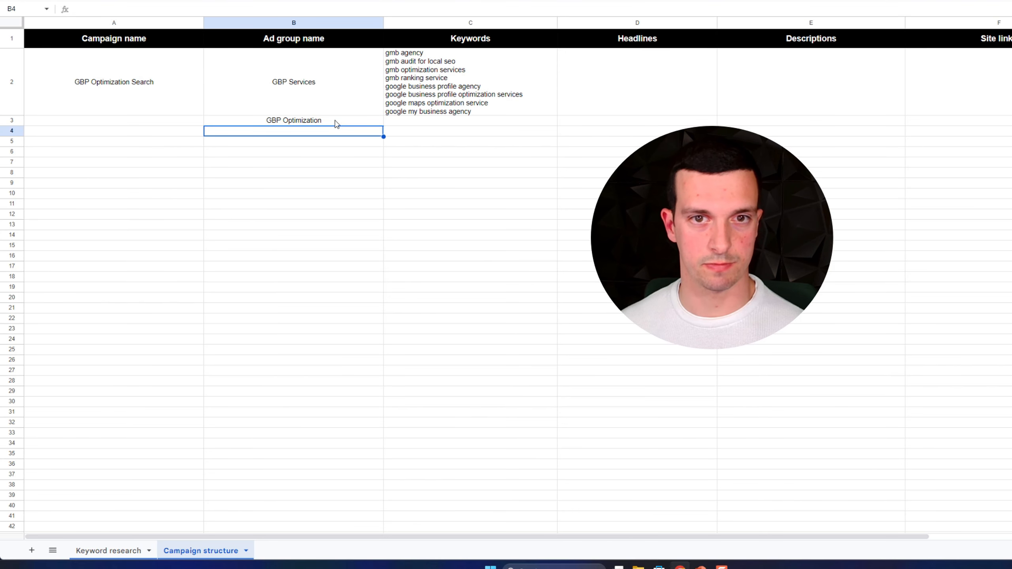
- Copy the optimization and SEO keywords in A4, A8, A12 and A15:A18 of the Keyword research sheet
{"action": "left_click", "coordinate": [107, 551]}
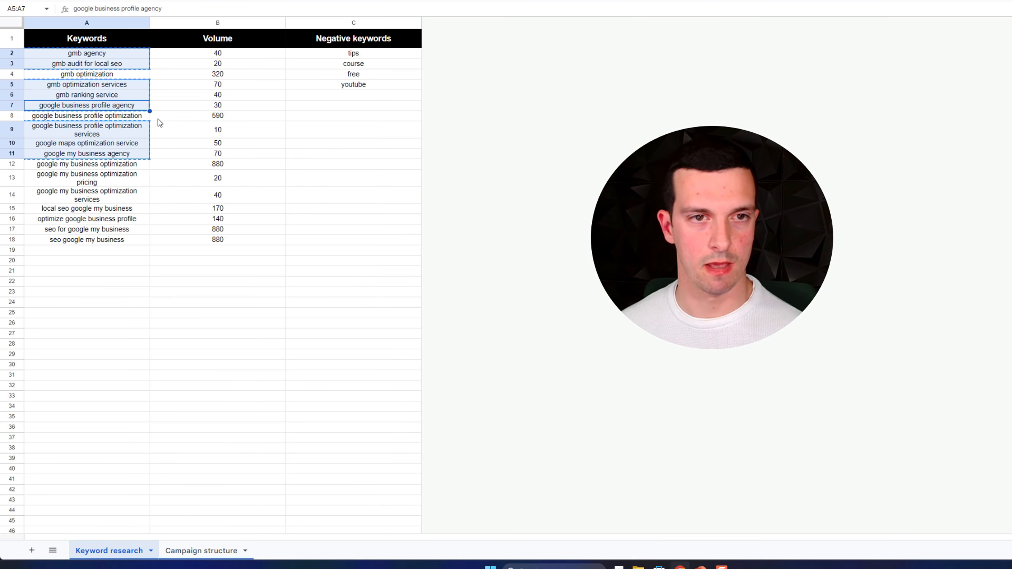
{"action": "left_click", "coordinate": [118, 75]}
{"action": "left_click", "coordinate": [129, 117], "text": "ctrl"}
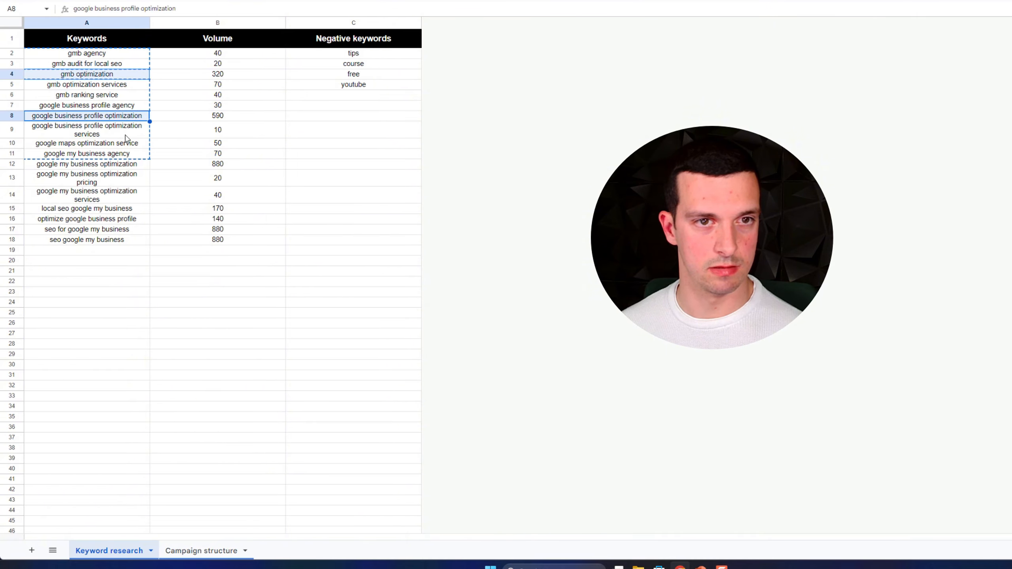
{"action": "left_click_drag", "start_coordinate": [119, 168], "coordinate": [123, 239]}
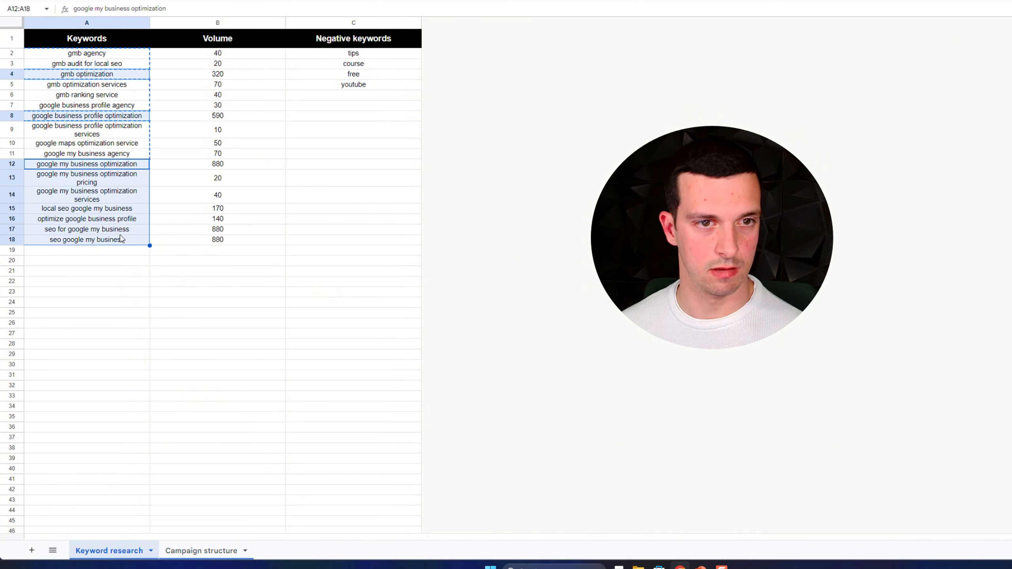
{"action": "left_click", "coordinate": [89, 183], "text": "ctrl"}
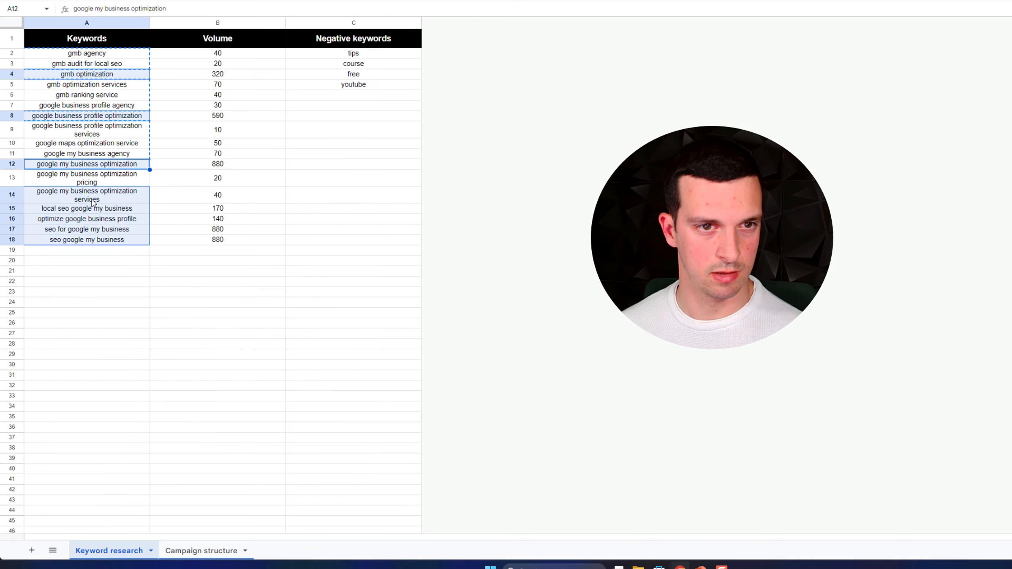
{"action": "left_click", "coordinate": [97, 202], "text": "ctrl"}
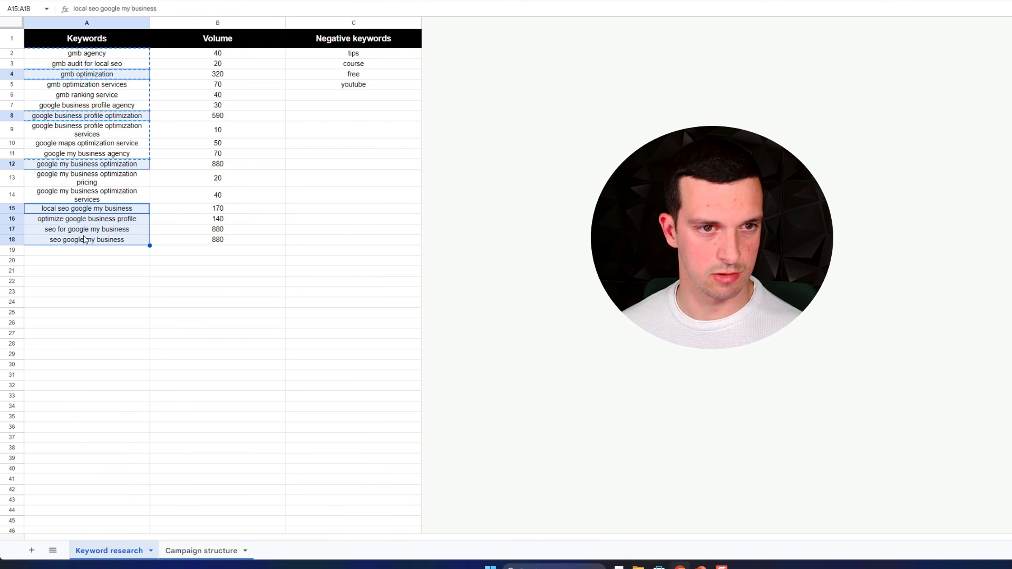
- Paste the copied keywords as a list inside the single Keywords cell C3 of the Campaign structure sheet
{"action": "left_click", "coordinate": [193, 551]}
{"action": "left_click", "coordinate": [465, 127]}
{"action": "double_click", "coordinate": [465, 127]}
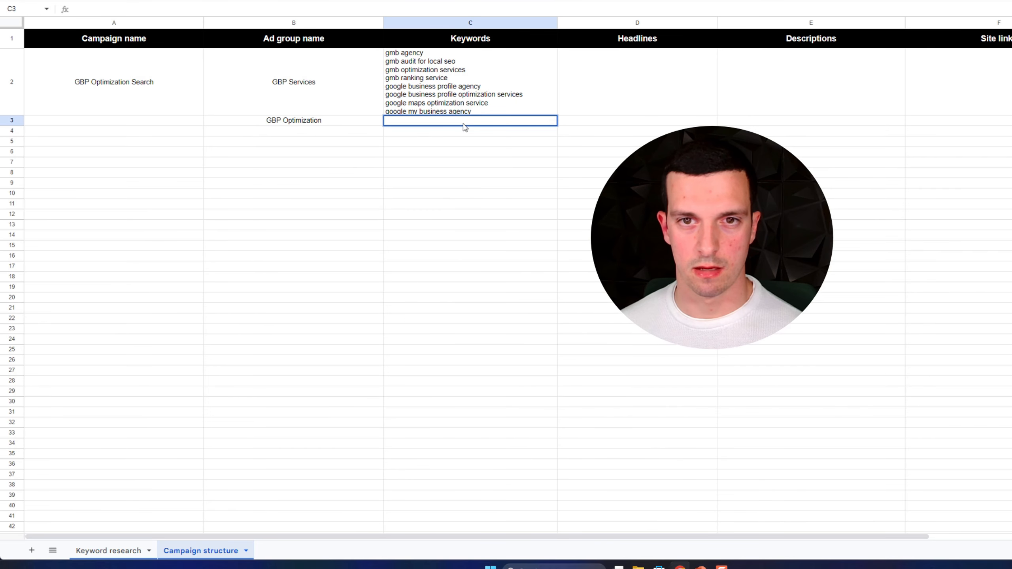
{"action": "key", "text": "ctrl+v"}
{"action": "left_click", "coordinate": [465, 183]}
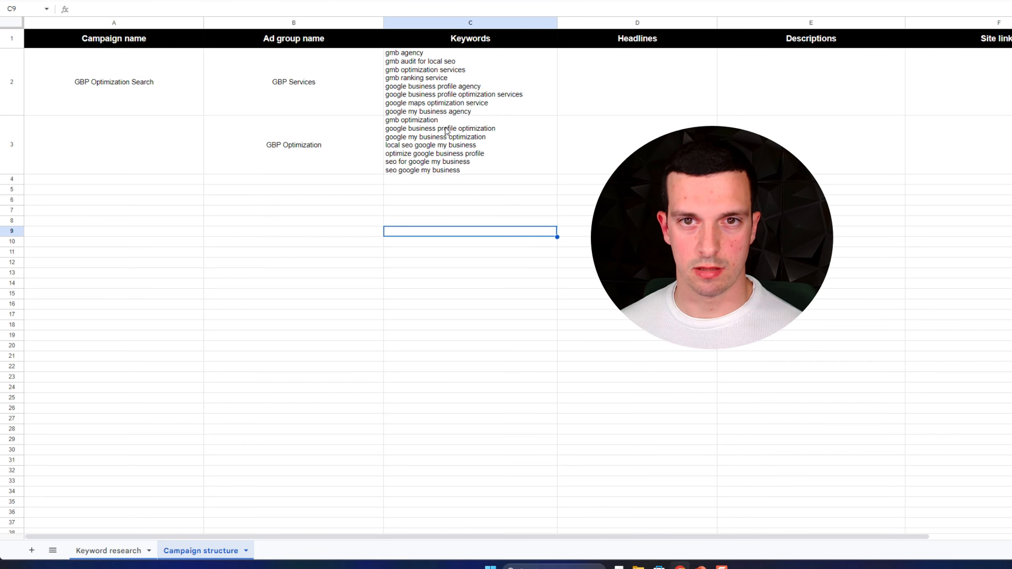
- Copy google my business optimization pricing from A13 of the Keyword research sheet and append it on a new line in Campaign structure cell C2
{"action": "left_click", "coordinate": [133, 550]}
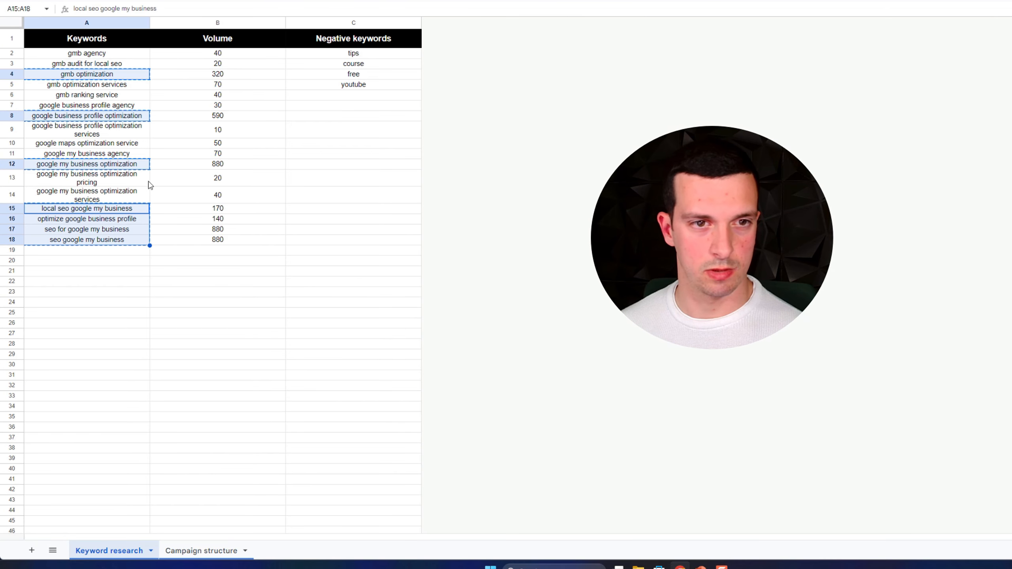
{"action": "left_click", "coordinate": [100, 185]}
{"action": "left_click", "coordinate": [209, 550]}
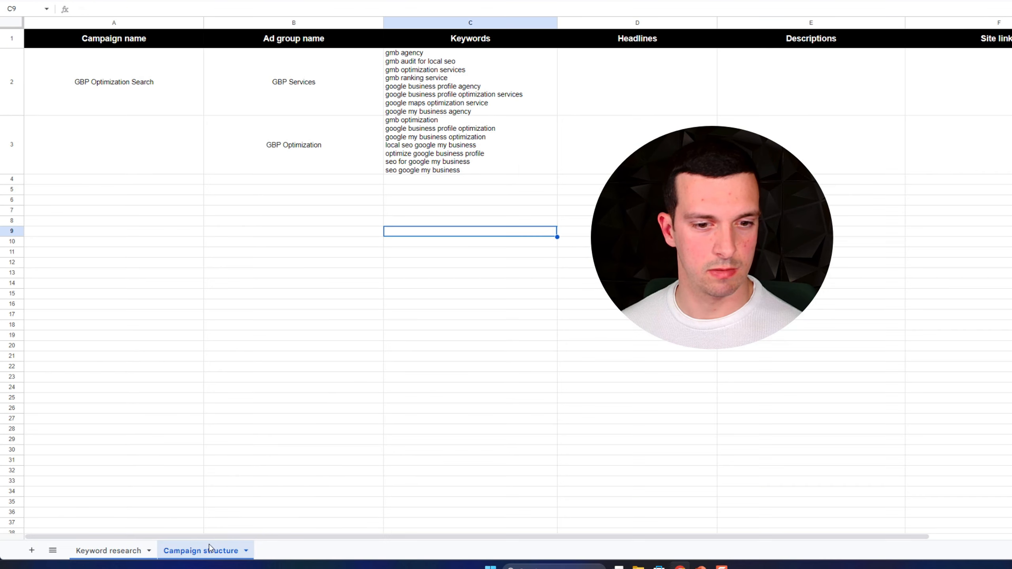
{"action": "double_click", "coordinate": [452, 104]}
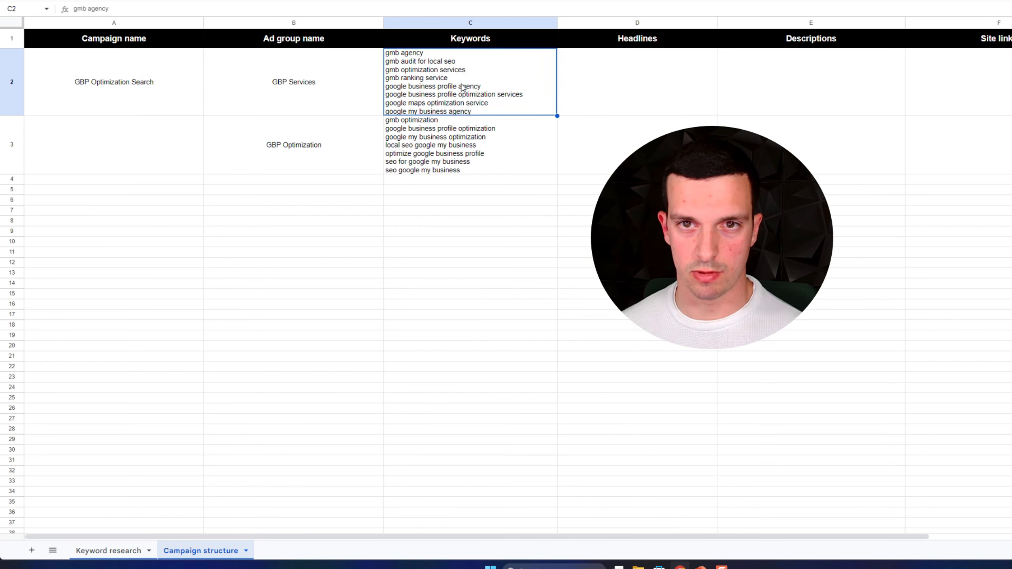
{"action": "key", "text": "Return"}
{"action": "double_click", "coordinate": [482, 106]}
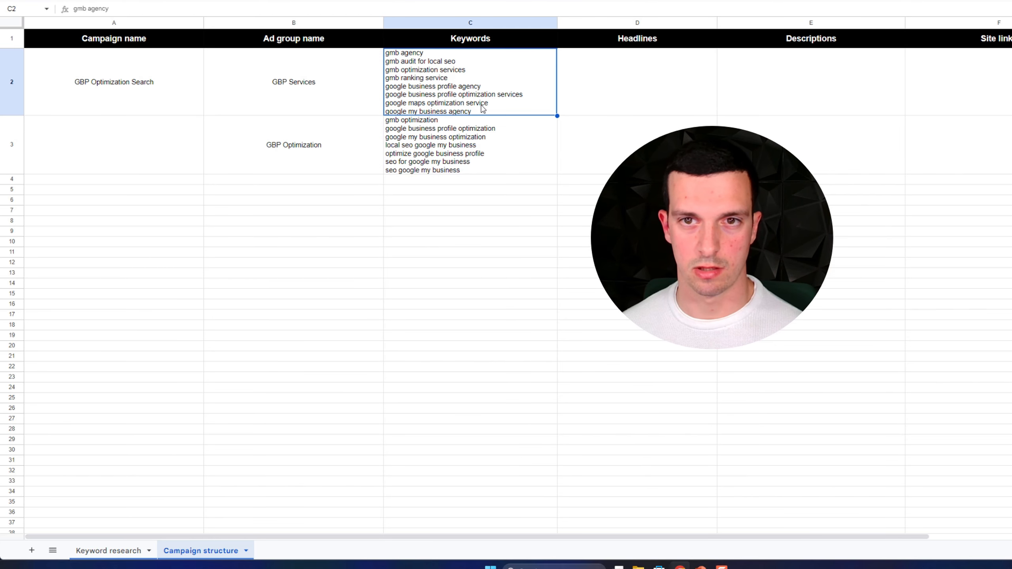
{"action": "key", "text": "shift+Return"}
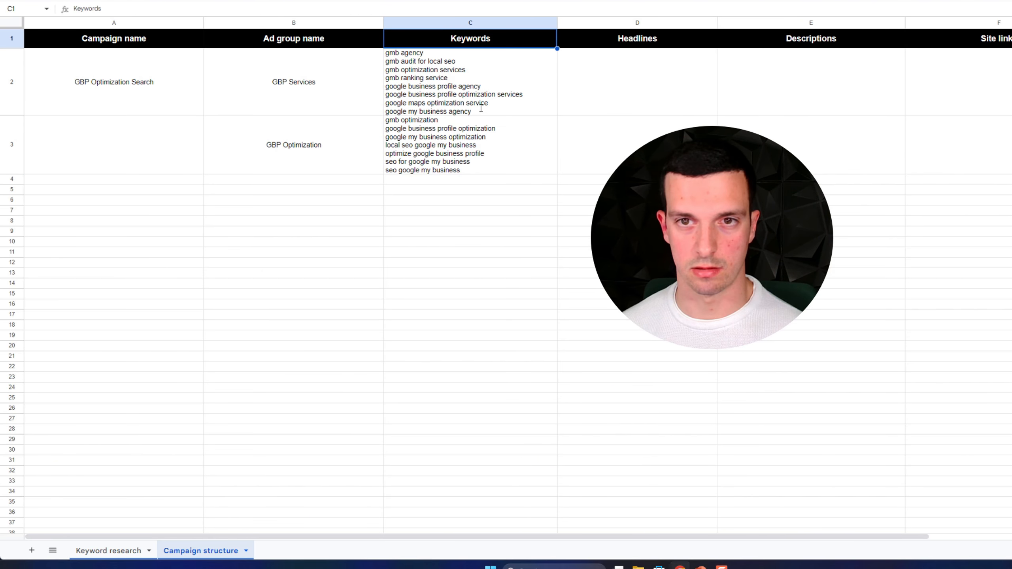
{"action": "double_click", "coordinate": [482, 109]}
{"action": "key", "text": "alt+Return"}
{"action": "key", "text": "ctrl+v"}
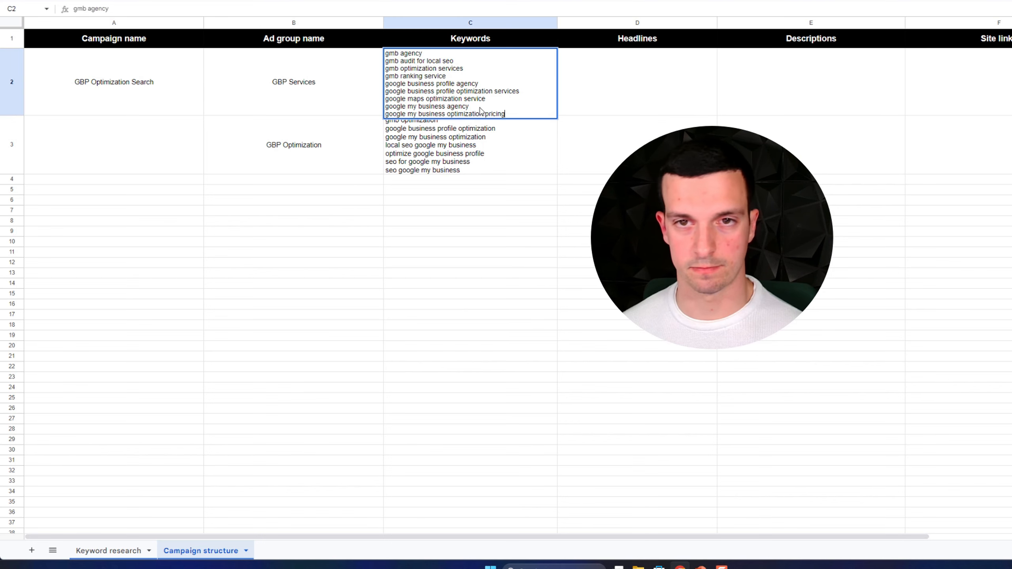
{"action": "key", "text": "Return"}
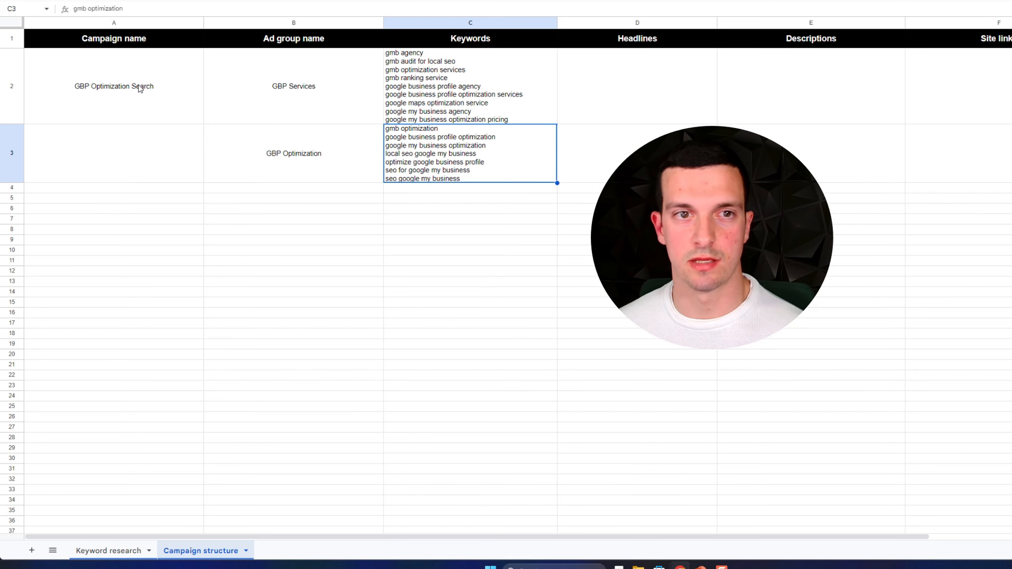
- Review the GBP Services and GBP Optimization ad groups with their keywords and the Headlines and Descriptions cells
{"action": "left_click", "coordinate": [299, 83]}
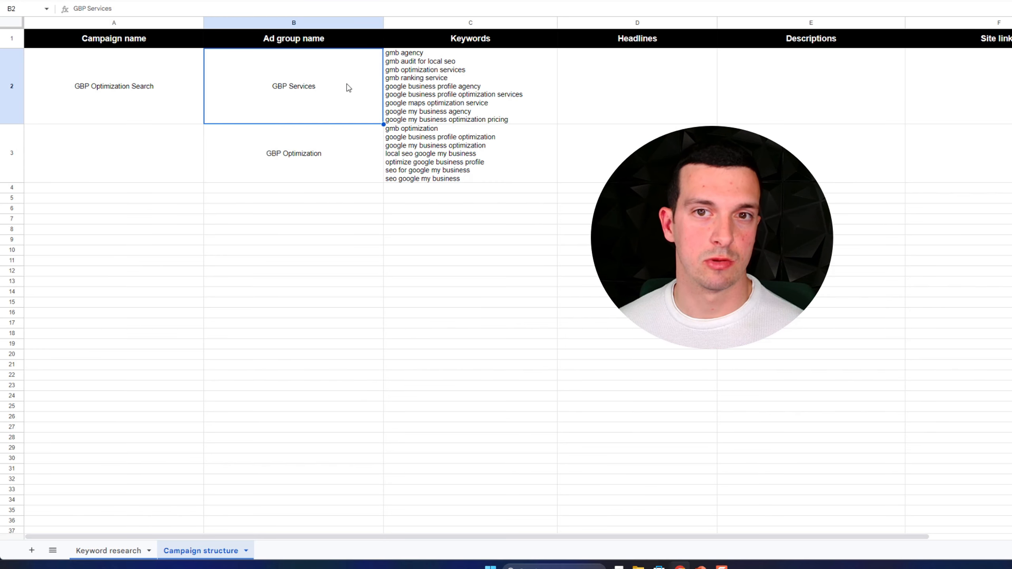
{"action": "left_click", "coordinate": [424, 67]}
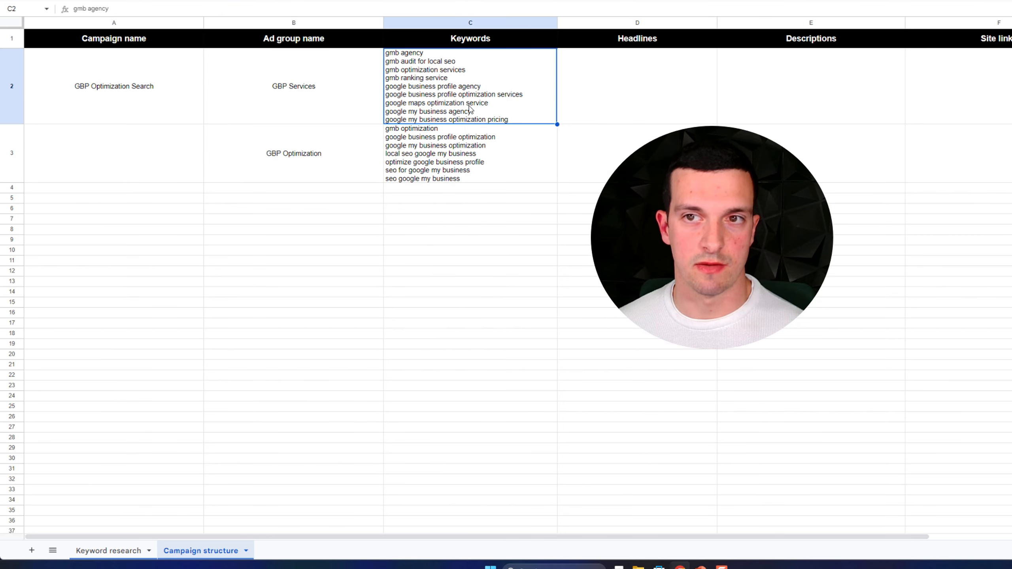
{"action": "left_click", "coordinate": [609, 69]}
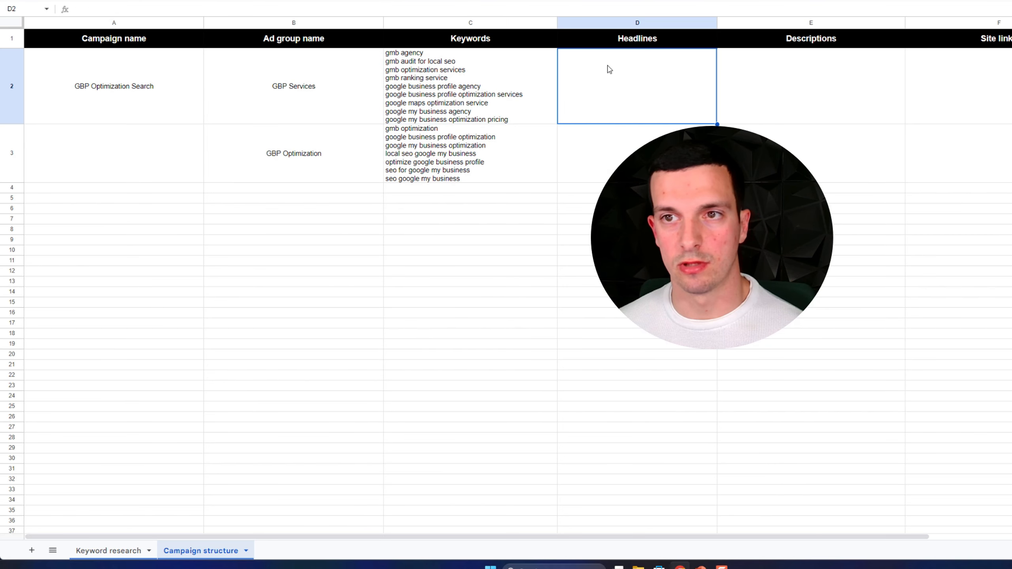
{"action": "left_click", "coordinate": [816, 70]}
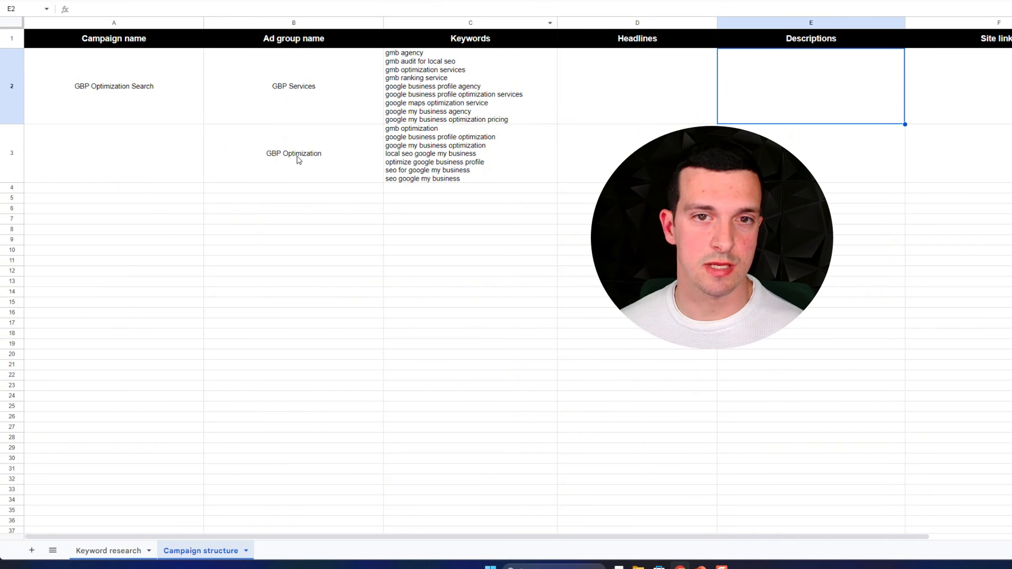
{"action": "left_click", "coordinate": [341, 105]}
{"action": "left_click", "coordinate": [440, 91]}
{"action": "left_click", "coordinate": [342, 152]}
{"action": "left_click", "coordinate": [439, 151]}
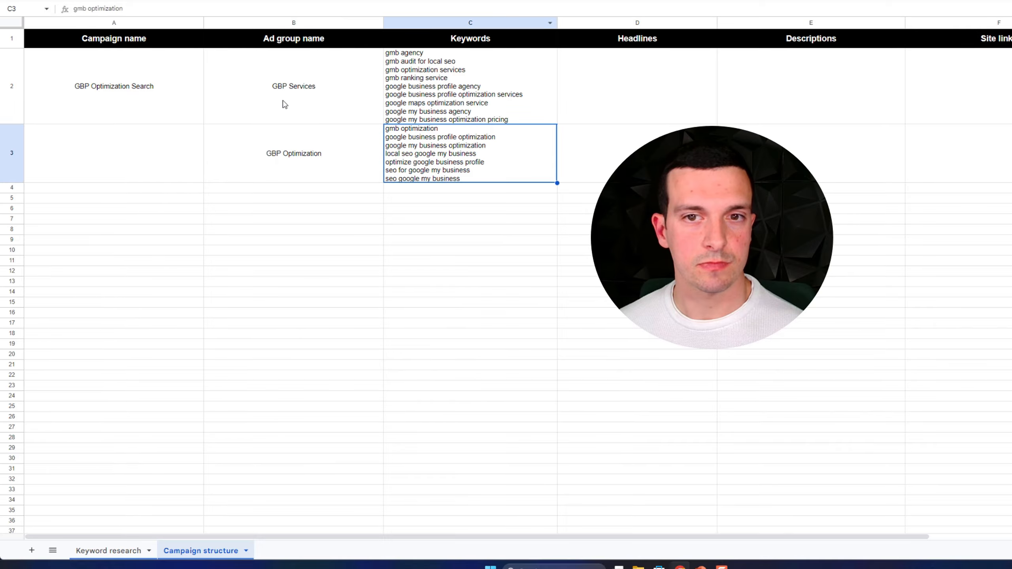
{"action": "left_click", "coordinate": [440, 80]}
{"action": "left_click", "coordinate": [331, 80]}
{"action": "left_click", "coordinate": [336, 156]}
{"action": "left_click", "coordinate": [438, 149]}
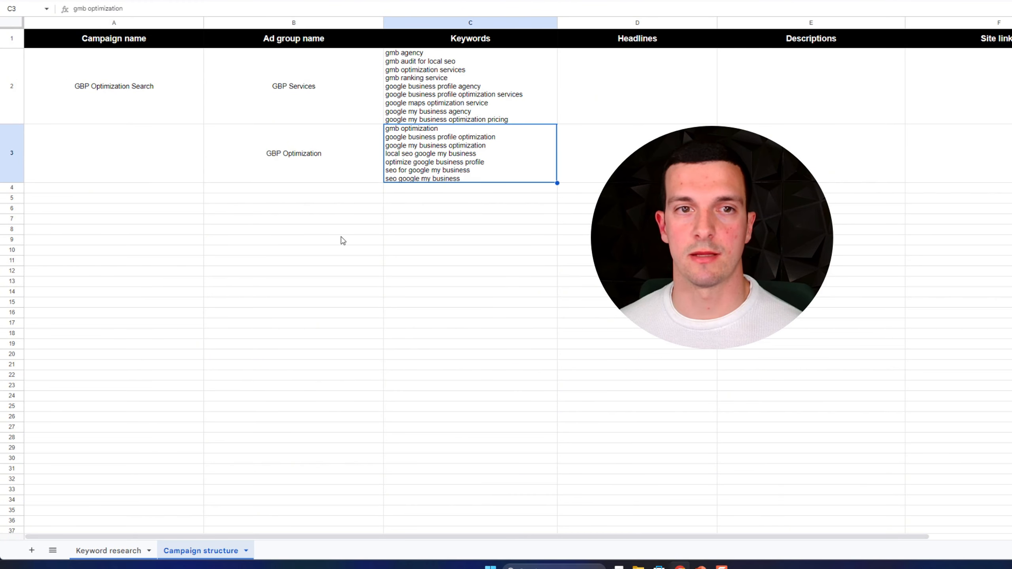
- Switch to PowerPoint and read the Add keywords and Additional services points on the Campaign structure process slide
{"action": "left_click", "coordinate": [722, 566]}
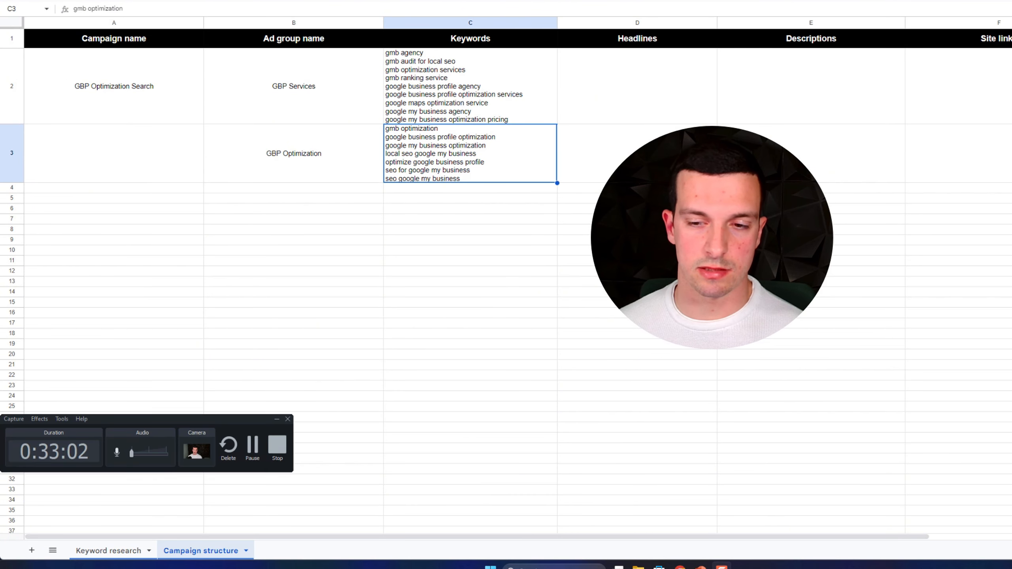
{"action": "left_click", "coordinate": [722, 566]}
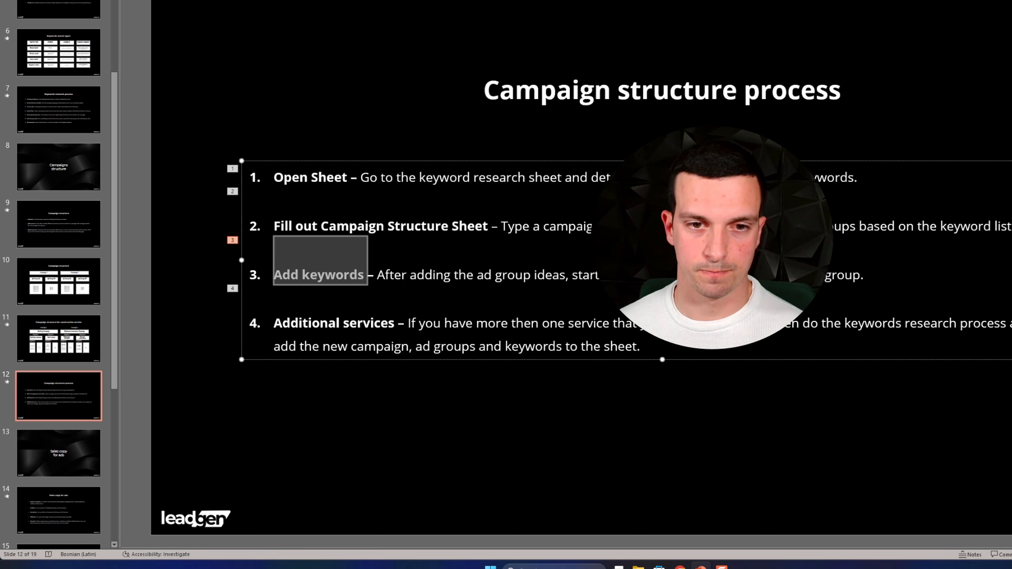
{"action": "left_click", "coordinate": [415, 324]}
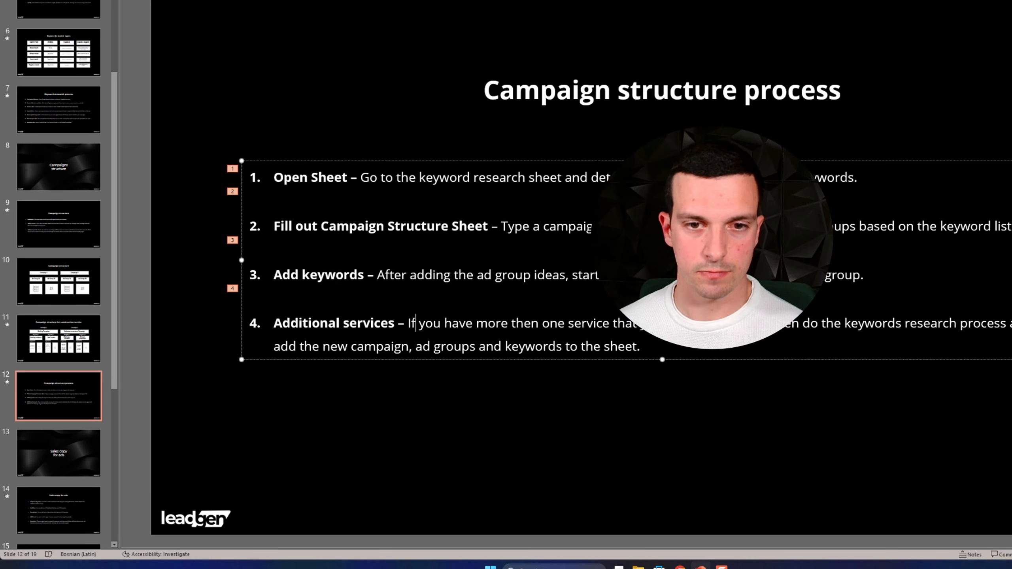
{"action": "left_click", "coordinate": [309, 275]}
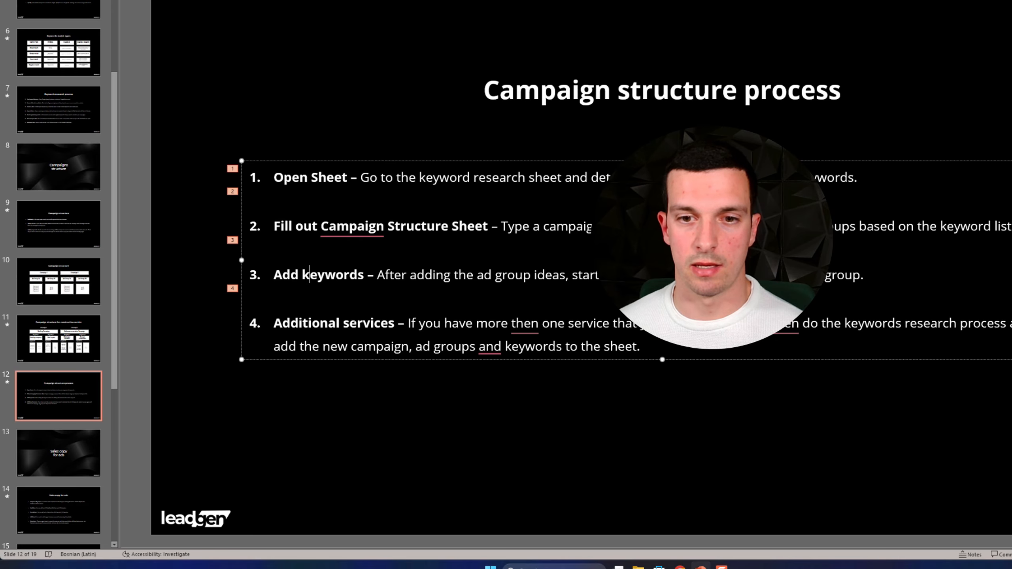
{"action": "left_click_drag", "start_coordinate": [346, 324], "coordinate": [642, 346]}
{"action": "left_click", "coordinate": [642, 346]}
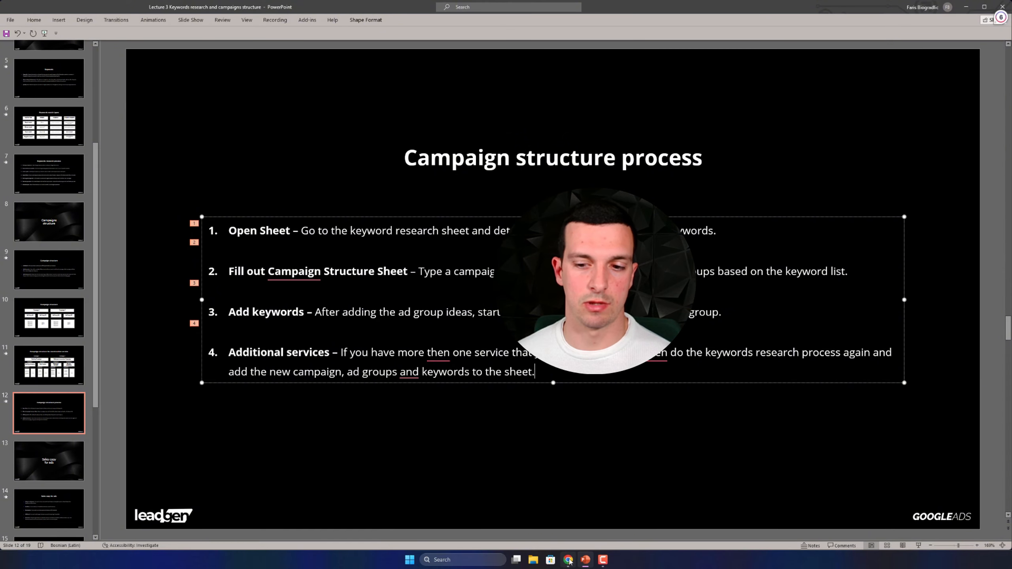
- Switch back to the Google Ads Structure spreadsheet and enter SEO services as a new campaign name in A4
{"action": "key", "text": "alt+Tab"}
{"action": "left_click", "coordinate": [138, 241]}
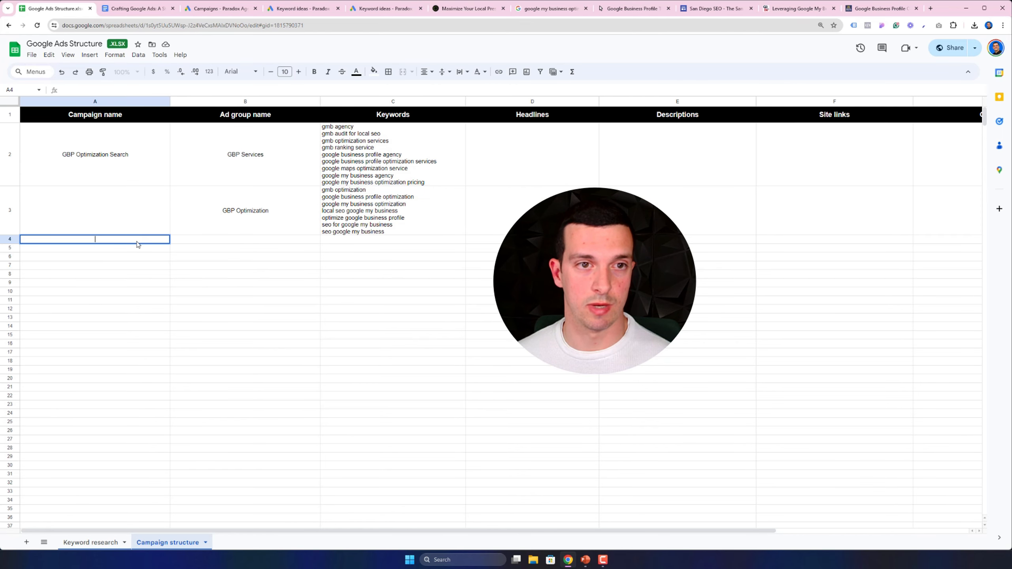
{"action": "double_click", "coordinate": [137, 241]}
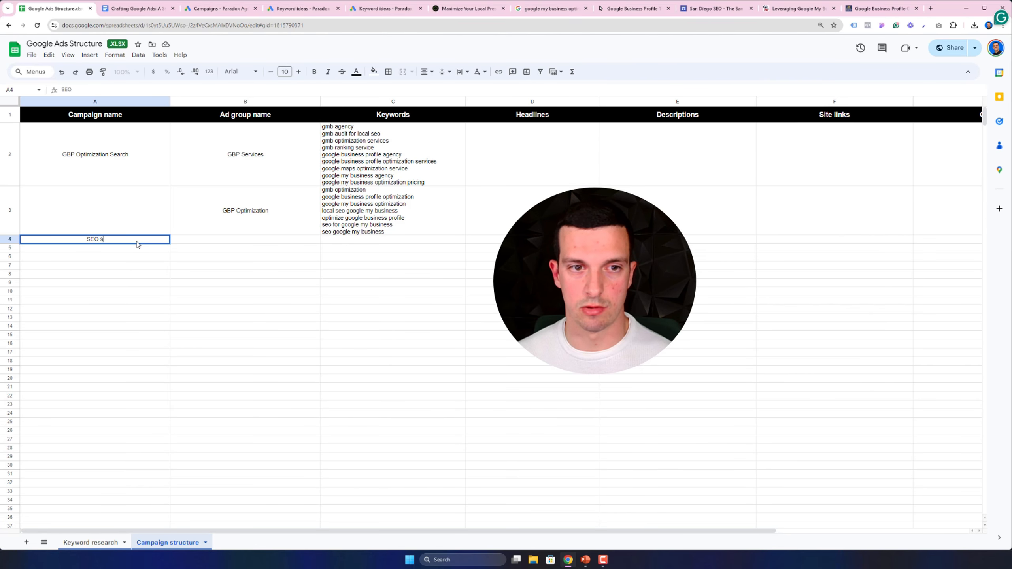
{"action": "key", "text": "Return"}
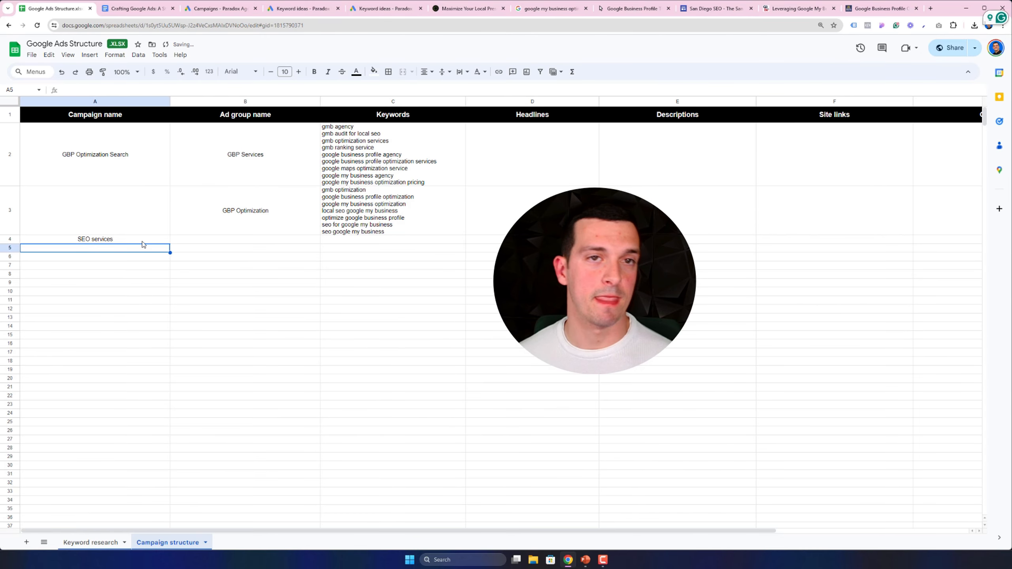
{"action": "left_click", "coordinate": [118, 240]}
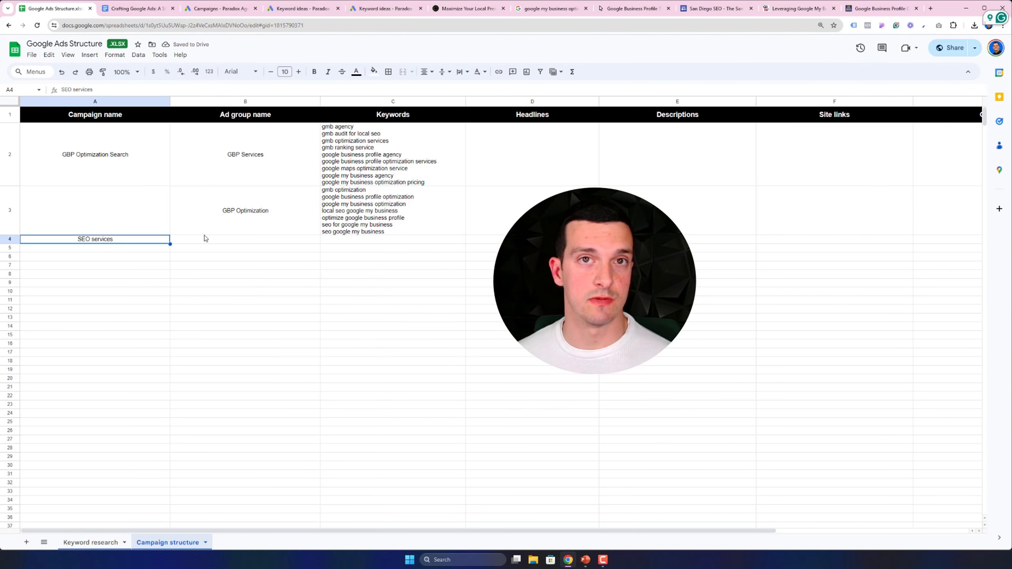
{"action": "left_click", "coordinate": [213, 241]}
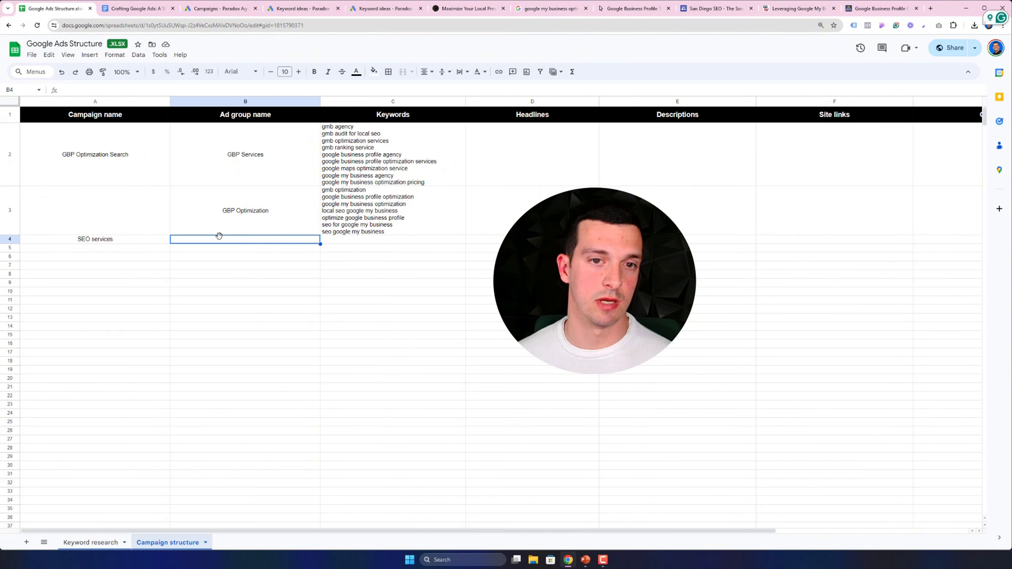
{"action": "left_click", "coordinate": [250, 208]}
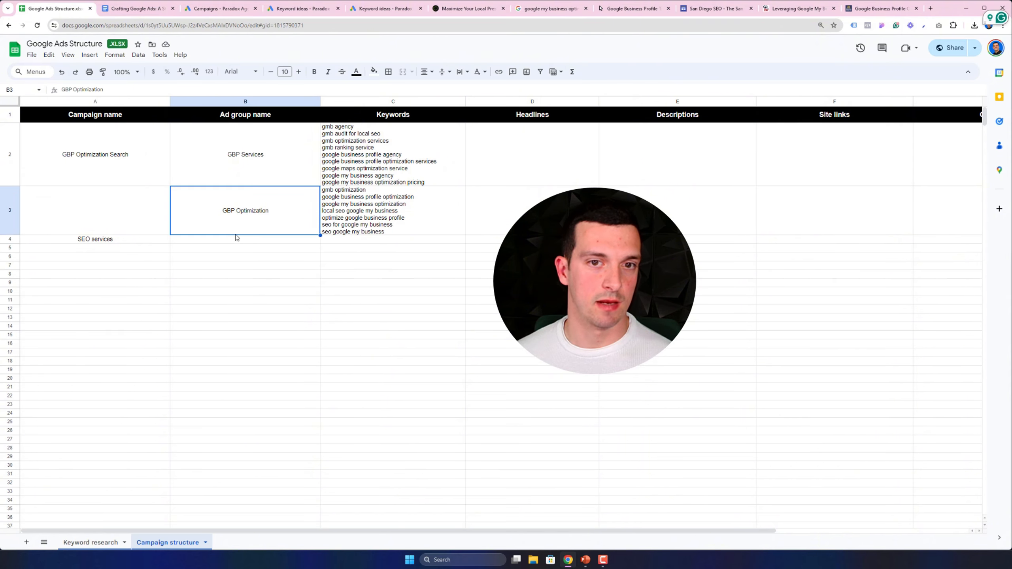
{"action": "left_click", "coordinate": [234, 241]}
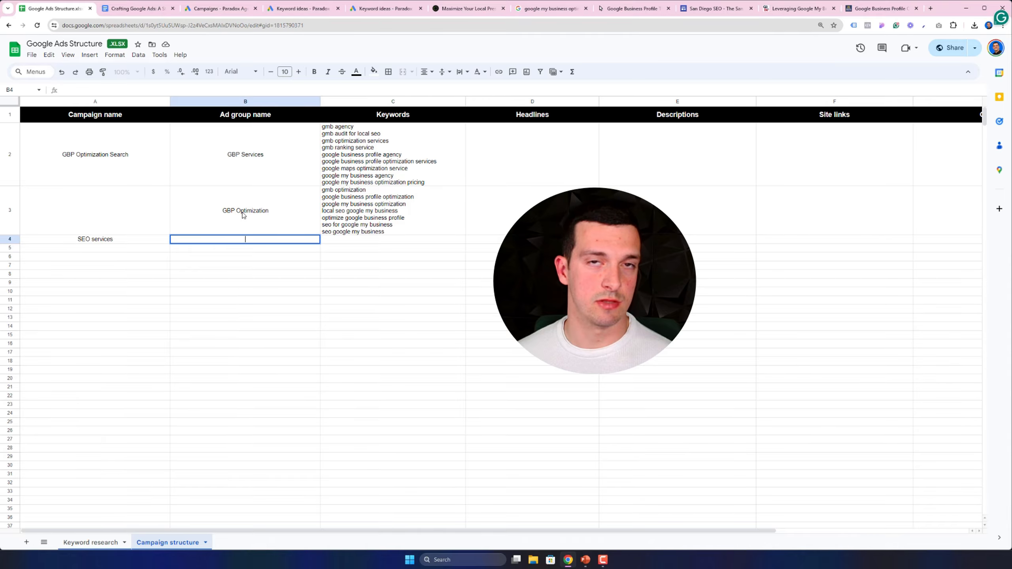
{"action": "left_click", "coordinate": [256, 251]}
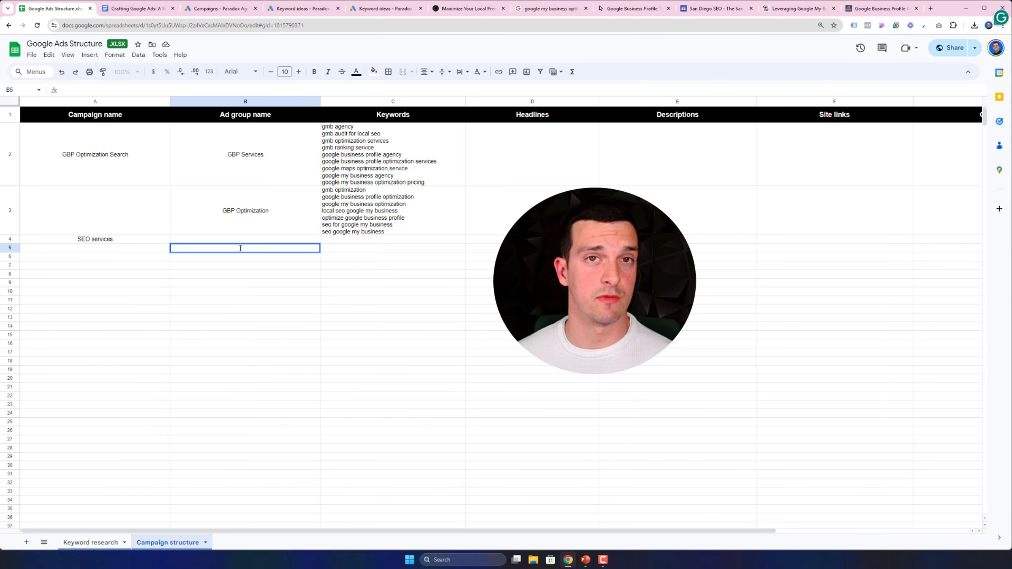
{"action": "left_click", "coordinate": [243, 258]}
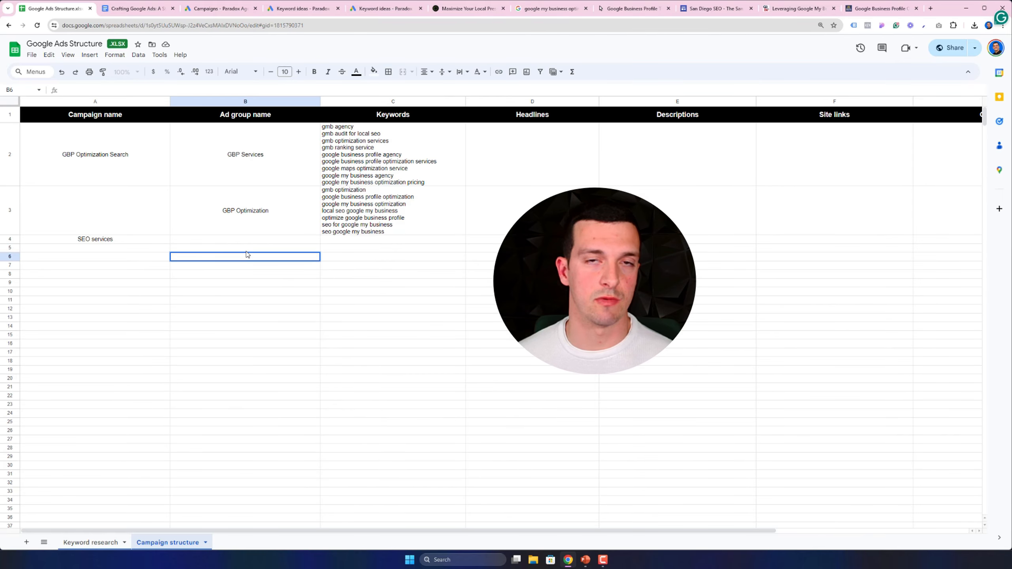
{"action": "double_click", "coordinate": [238, 267]}
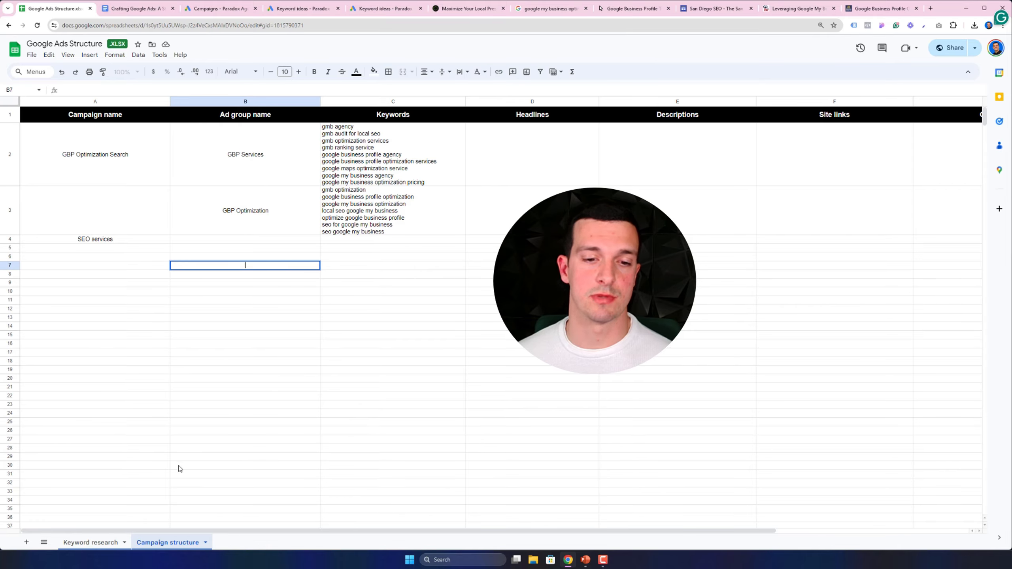
- Clear the SEO services campaign name from A4 of the Campaign structure sheet
{"action": "left_click", "coordinate": [136, 244]}
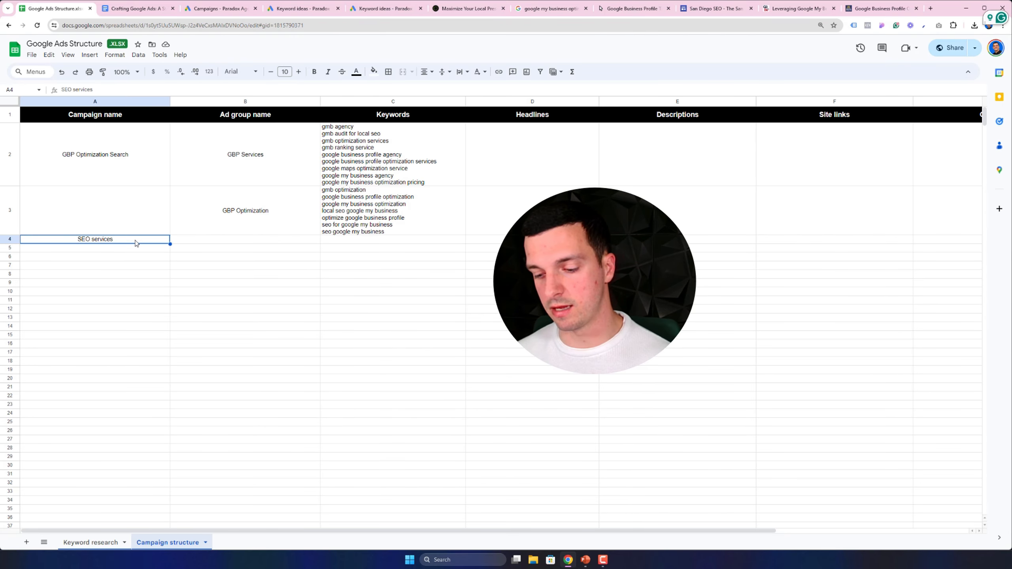
{"action": "key", "text": "Delete"}
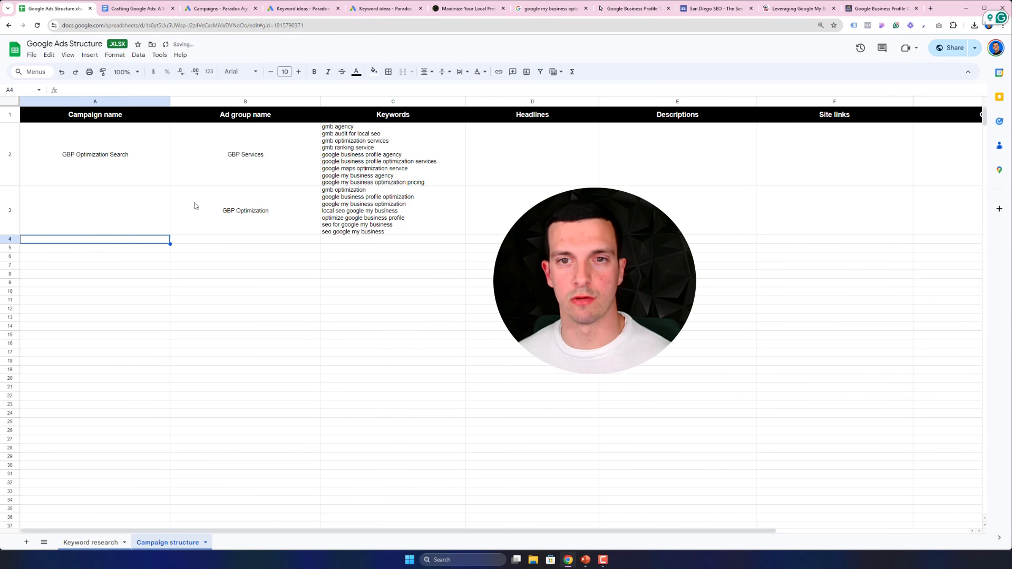
- Review the campaign name, both ad groups with their keywords, and the Headlines, Descriptions and Site links cells in rows 2 and 3
{"action": "left_click", "coordinate": [199, 150]}
{"action": "left_click", "coordinate": [119, 155]}
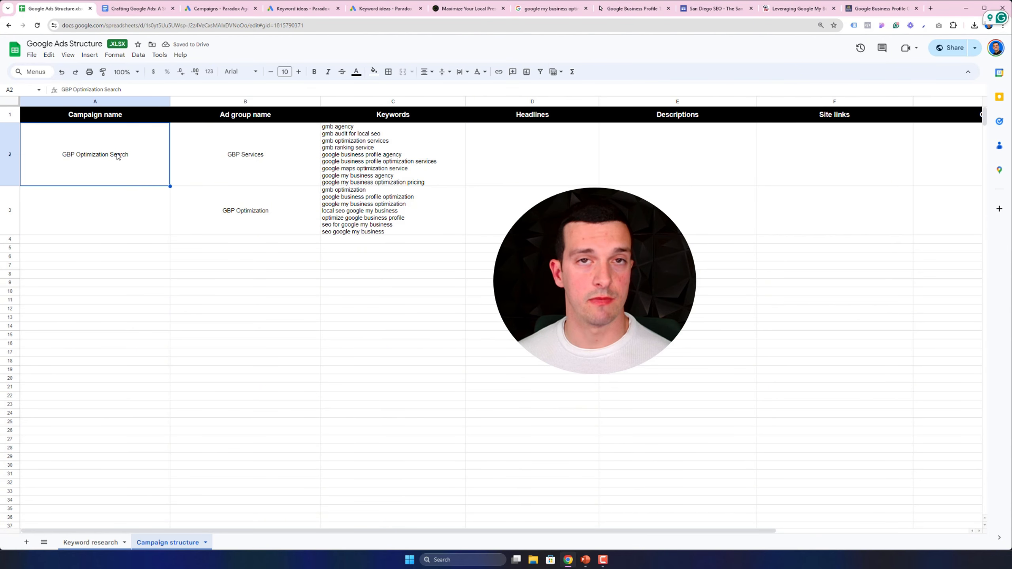
{"action": "left_click_drag", "start_coordinate": [252, 179], "coordinate": [255, 215]}
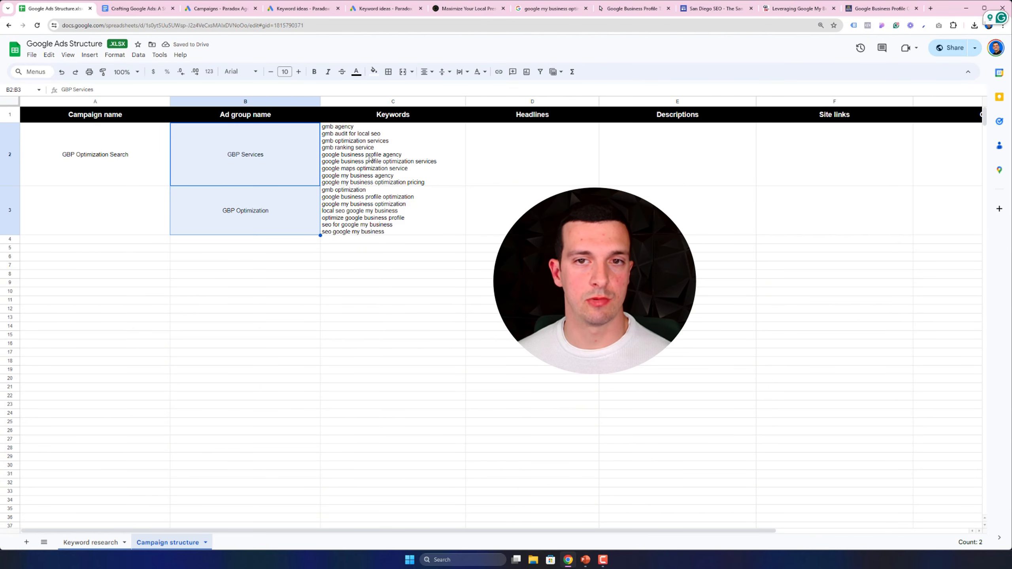
{"action": "left_click_drag", "start_coordinate": [385, 156], "coordinate": [389, 209]}
{"action": "left_click", "coordinate": [292, 167]}
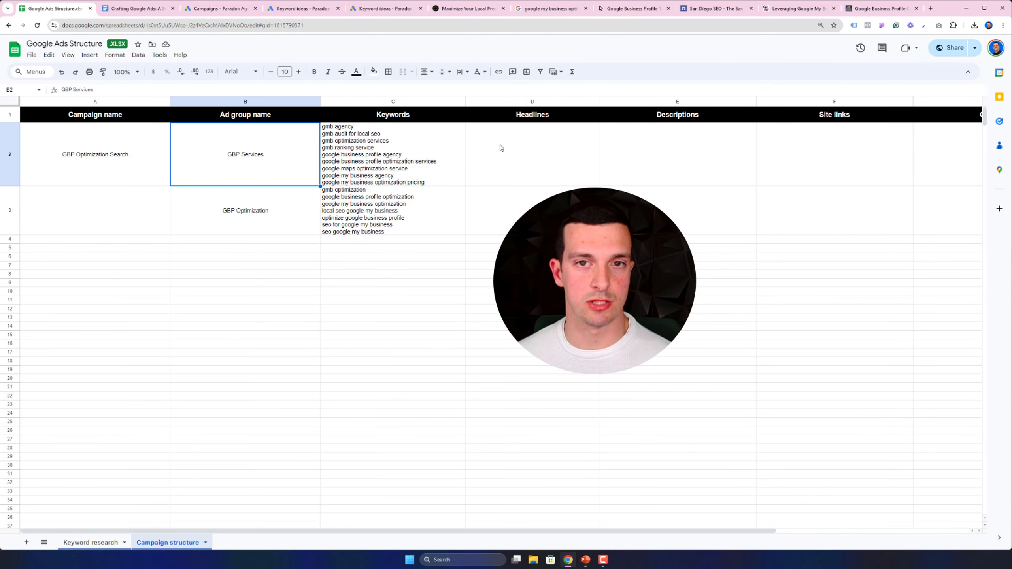
{"action": "left_click", "coordinate": [516, 141]}
{"action": "left_click", "coordinate": [677, 145]}
{"action": "left_click", "coordinate": [901, 150]}
{"action": "left_click", "coordinate": [647, 200]}
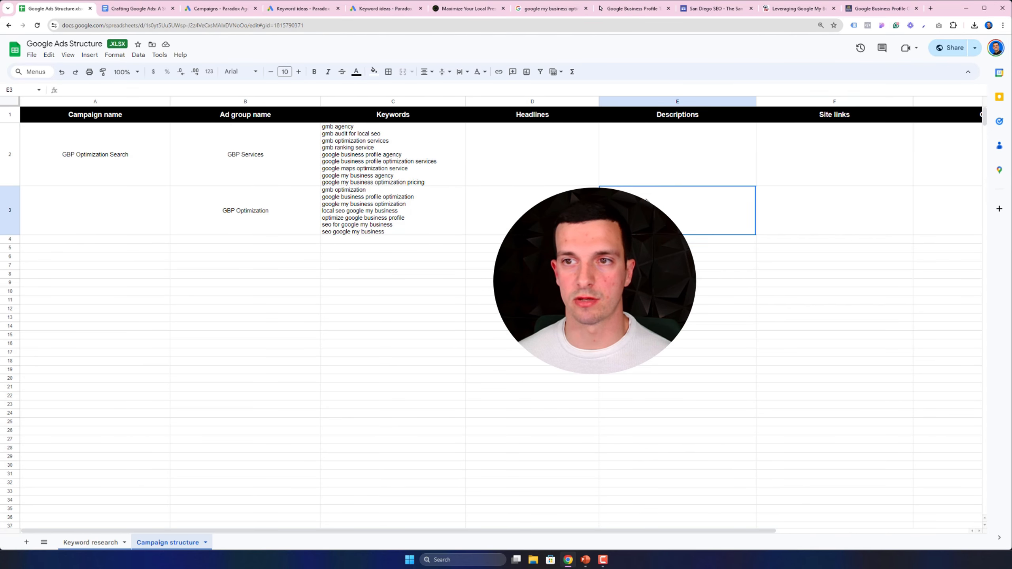
{"action": "left_click", "coordinate": [801, 211]}
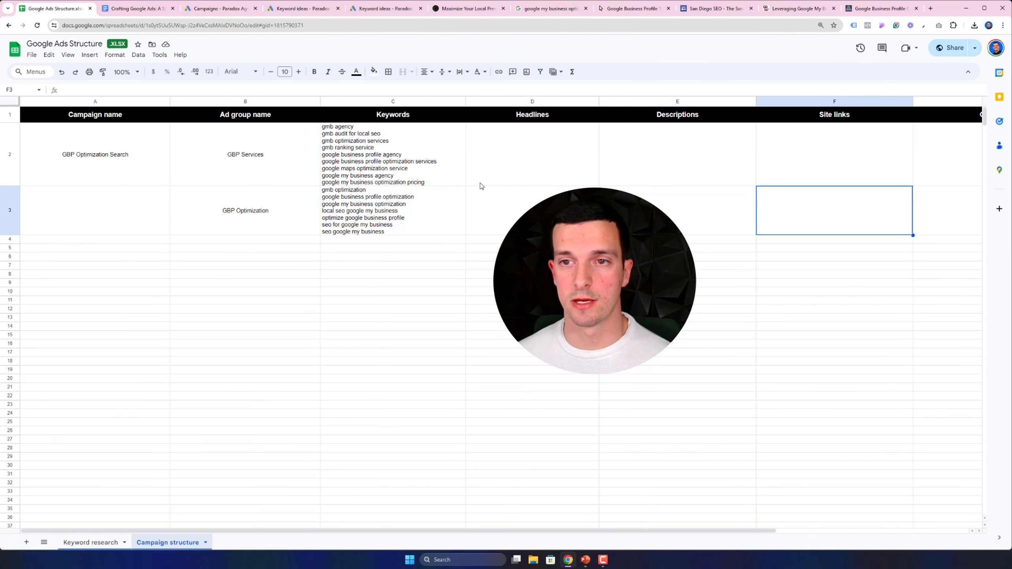
- Switch to PowerPoint, present from the Sales copy for ads title slide and advance to the Unique to ad groups point
{"action": "left_click", "coordinate": [586, 560]}
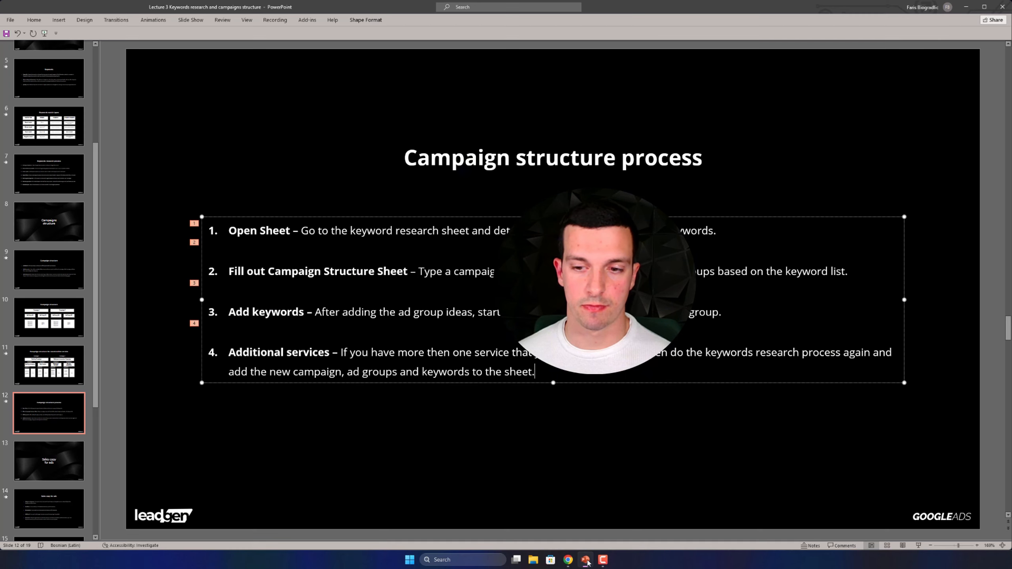
{"action": "left_click", "coordinate": [44, 460]}
{"action": "left_click", "coordinate": [919, 546]}
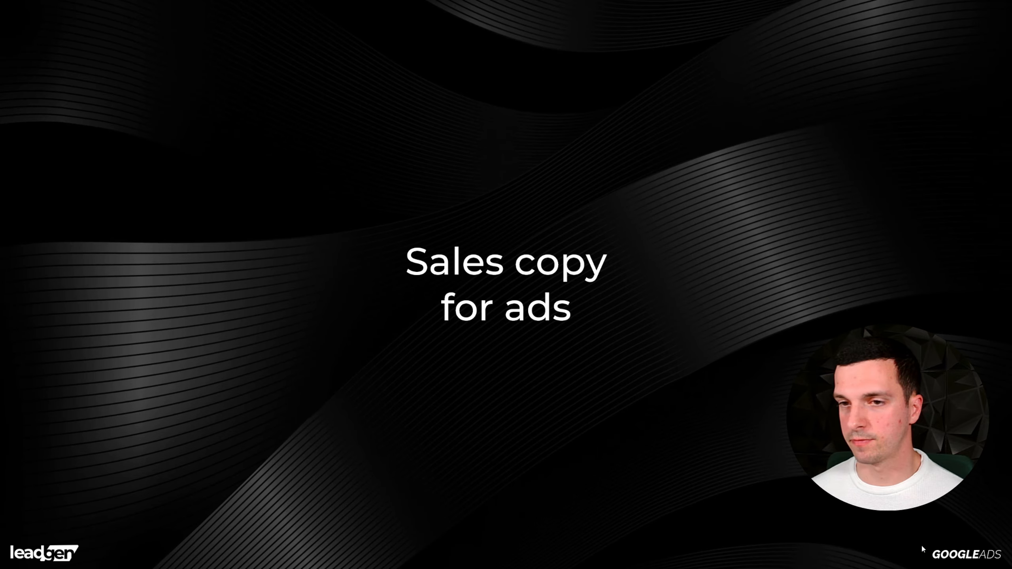
{"action": "left_click", "coordinate": [922, 546]}
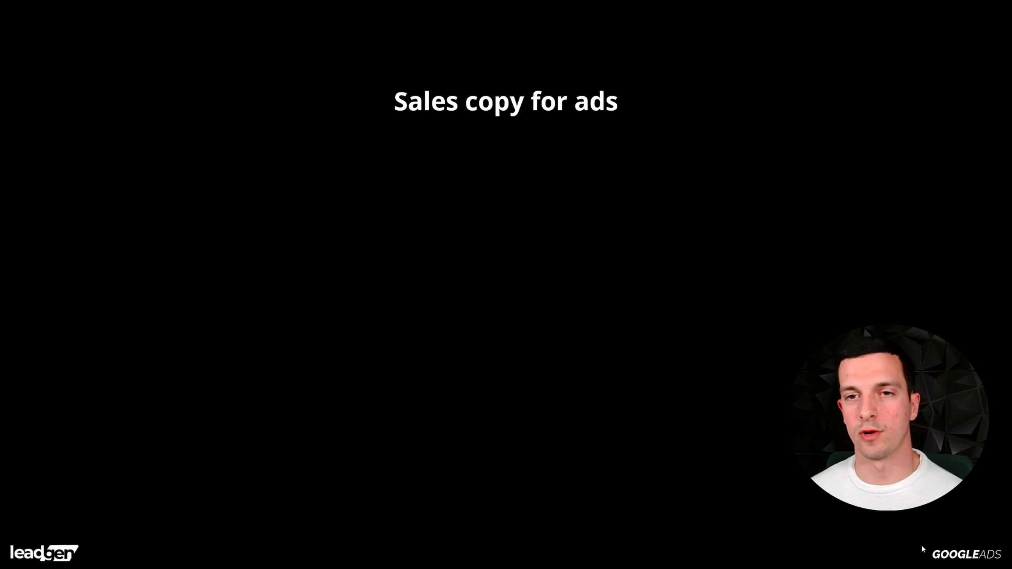
{"action": "left_click", "coordinate": [922, 546]}
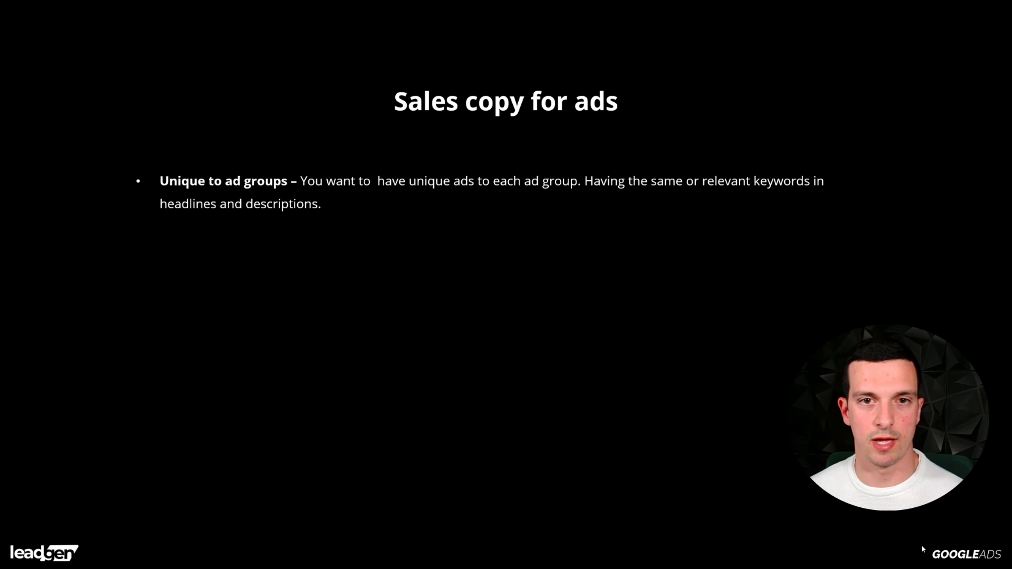
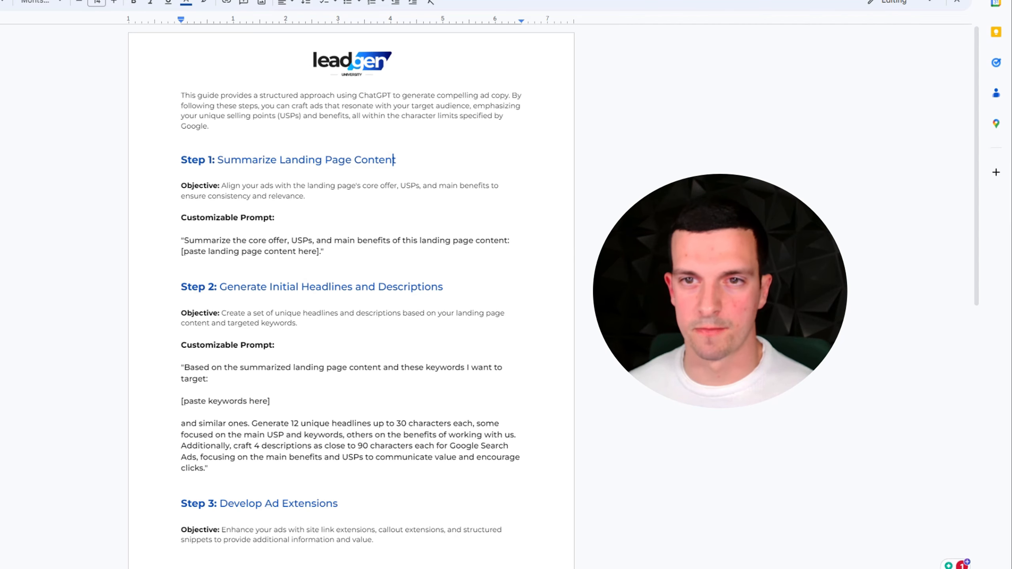
- Read the Step 1 Summarize Landing Page Content heading, objective and customizable prompt in the Crafting Google Ads guide
{"action": "left_click_drag", "start_coordinate": [187, 160], "coordinate": [369, 160]}
{"action": "left_click", "coordinate": [394, 159]}
{"action": "left_click_drag", "start_coordinate": [222, 186], "coordinate": [301, 196]}
{"action": "left_click", "coordinate": [307, 196]}
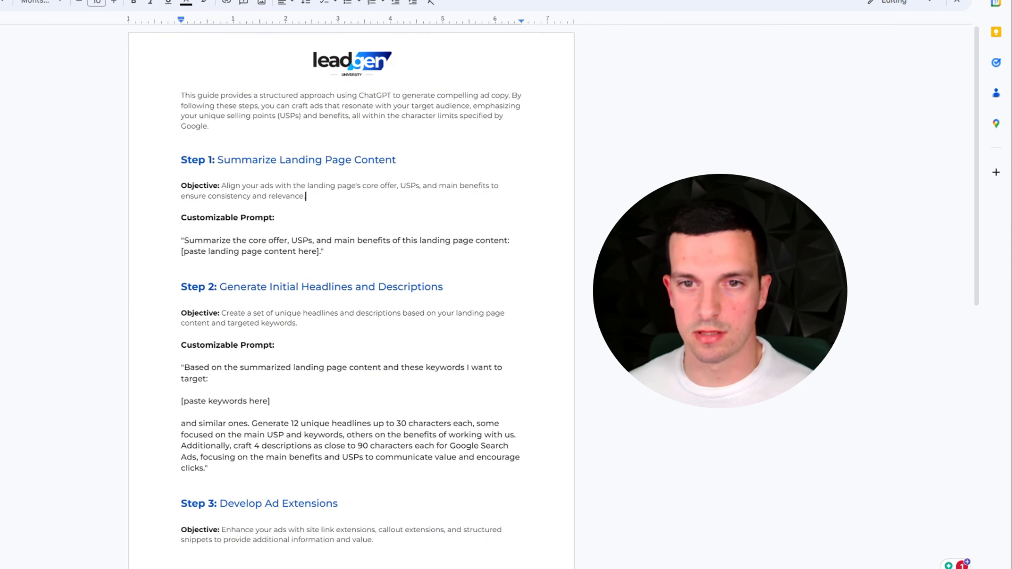
{"action": "left_click_drag", "start_coordinate": [184, 240], "coordinate": [321, 251]}
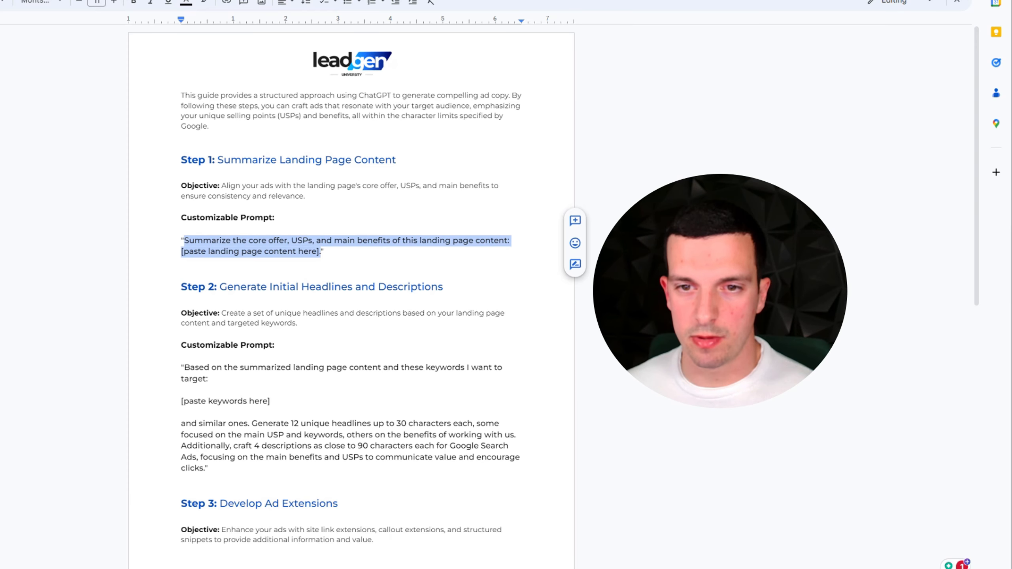
- Read the Step 2 Generate Initial Headlines and Descriptions section, including its objective and the paste keywords here placeholder
{"action": "left_click_drag", "start_coordinate": [219, 286], "coordinate": [452, 287]}
{"action": "left_click", "coordinate": [452, 287]}
{"action": "left_click_drag", "start_coordinate": [234, 314], "coordinate": [318, 323]}
{"action": "left_click", "coordinate": [318, 324]}
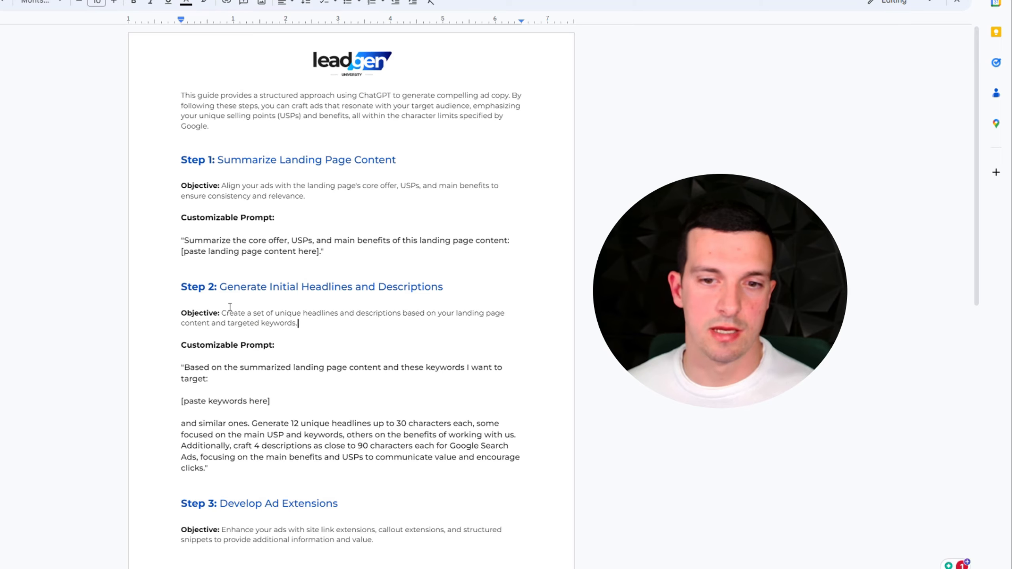
{"action": "scroll", "coordinate": [319, 359], "scroll_direction": "down", "scroll_amount": 1}
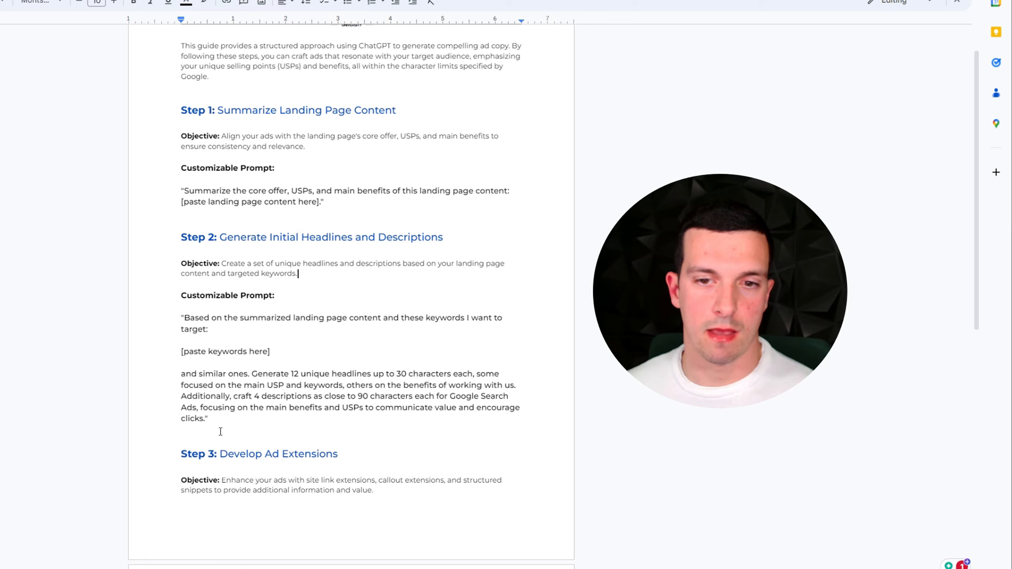
{"action": "left_click_drag", "start_coordinate": [306, 350], "coordinate": [176, 353]}
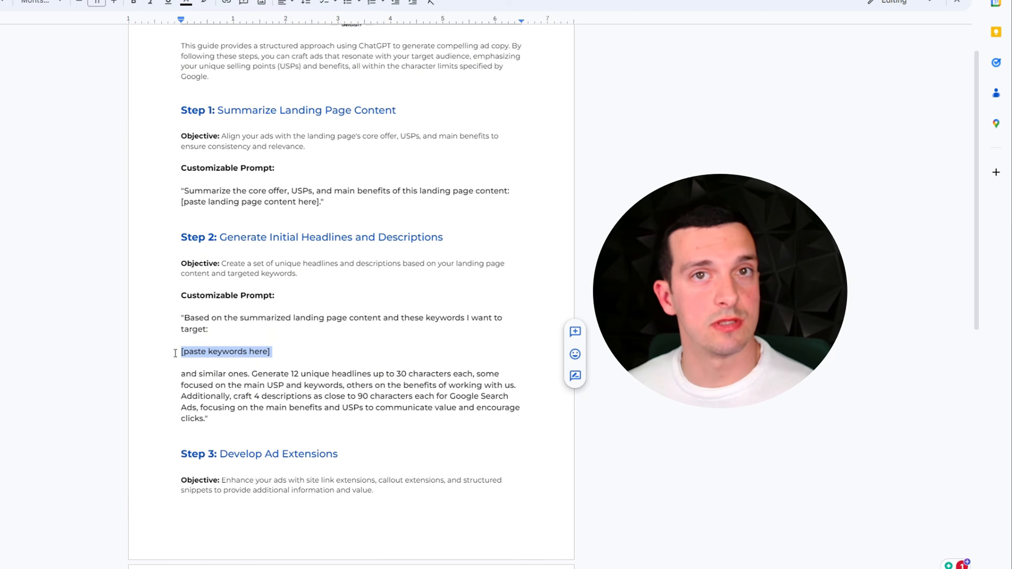
{"action": "left_click", "coordinate": [267, 352]}
- Read the Step 3 Develop Ad Extensions section and its prompt for site link, callout and structured snippet extensions
{"action": "scroll", "coordinate": [278, 209], "scroll_direction": "down", "scroll_amount": 5}
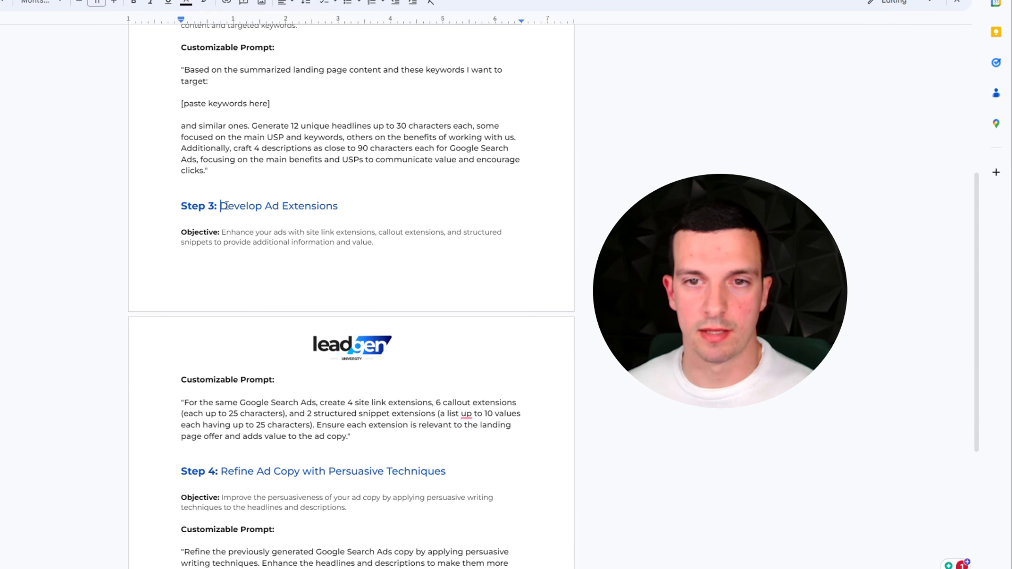
{"action": "left_click_drag", "start_coordinate": [218, 205], "coordinate": [341, 208]}
{"action": "left_click", "coordinate": [340, 207]}
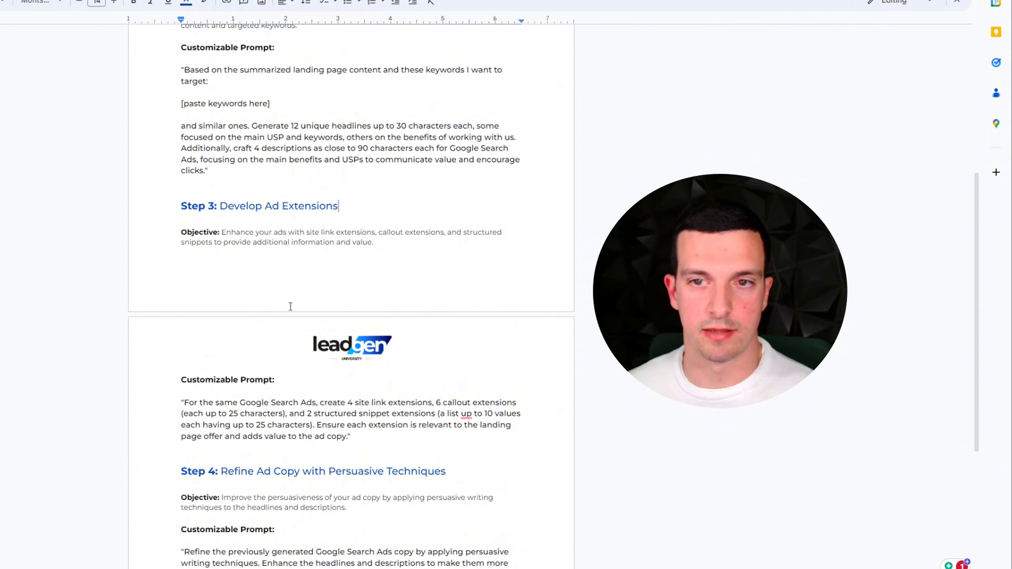
{"action": "scroll", "coordinate": [290, 306], "scroll_direction": "down", "scroll_amount": 1}
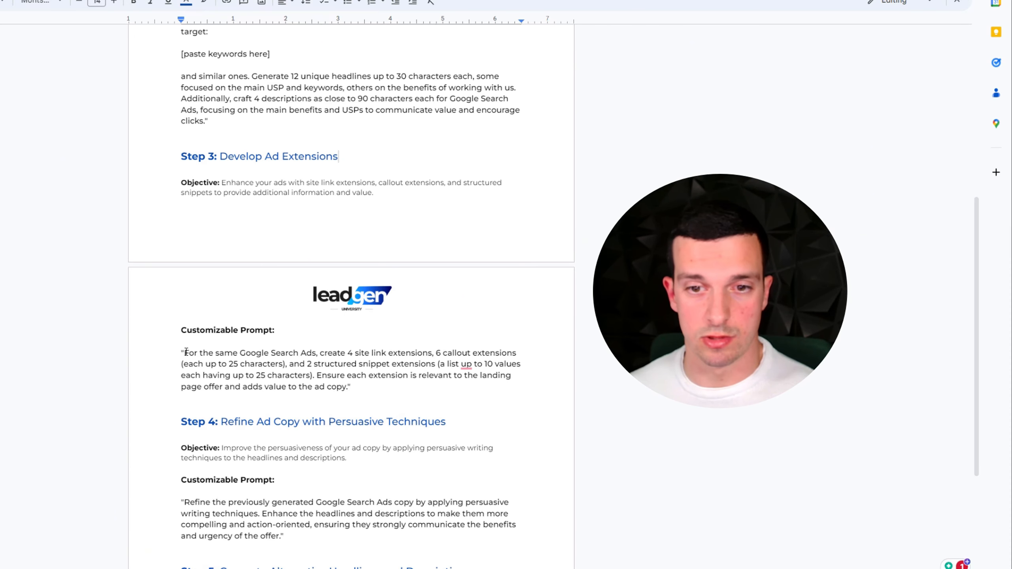
{"action": "left_click_drag", "start_coordinate": [187, 353], "coordinate": [349, 388]}
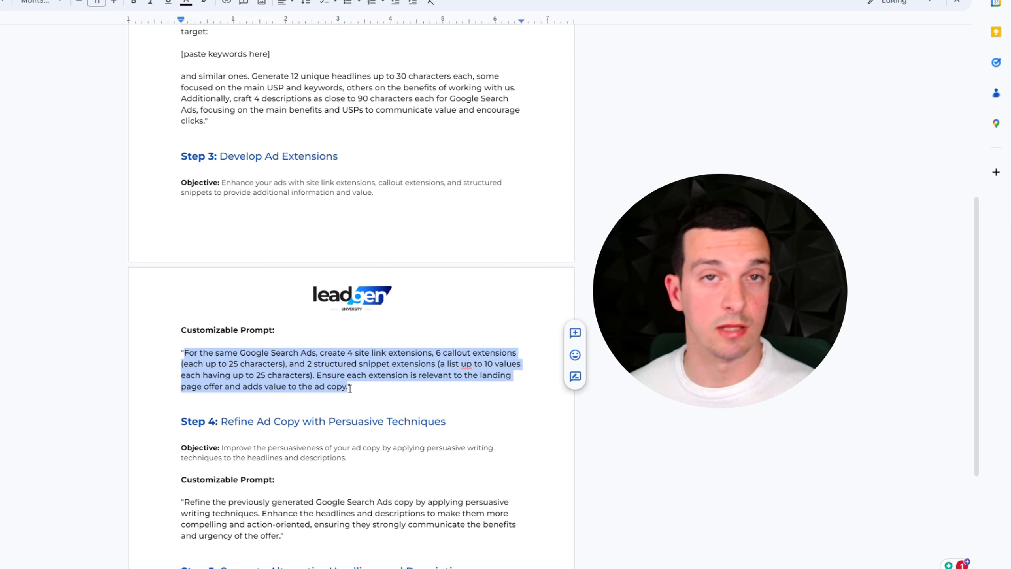
{"action": "left_click", "coordinate": [391, 391]}
- Read the Step 4 Refine Ad Copy with Persuasive Techniques section and its customizable prompt
{"action": "scroll", "coordinate": [359, 359], "scroll_direction": "down", "scroll_amount": 3}
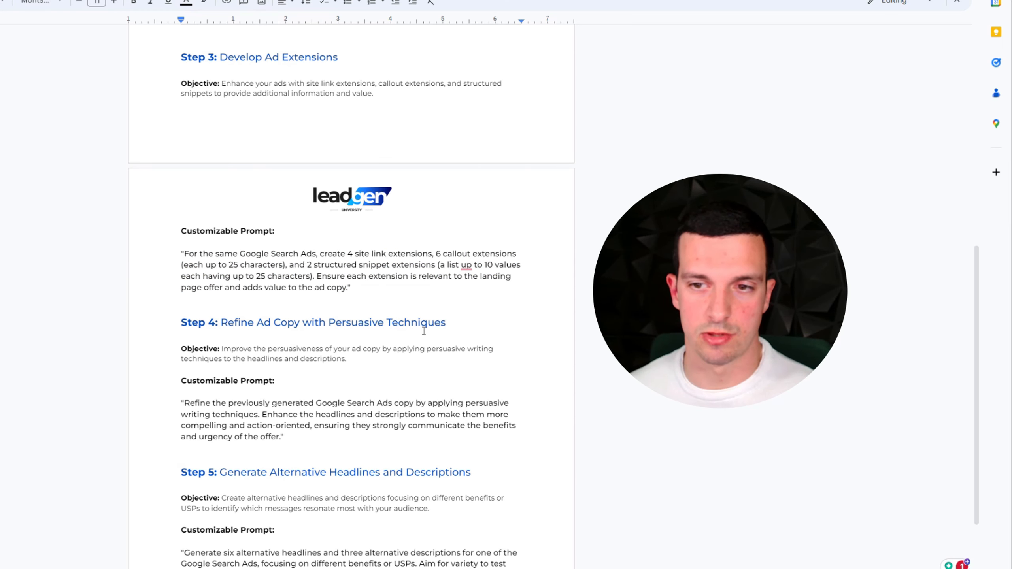
{"action": "scroll", "coordinate": [424, 331], "scroll_direction": "down", "scroll_amount": 3}
{"action": "left_click_drag", "start_coordinate": [189, 302], "coordinate": [296, 331]}
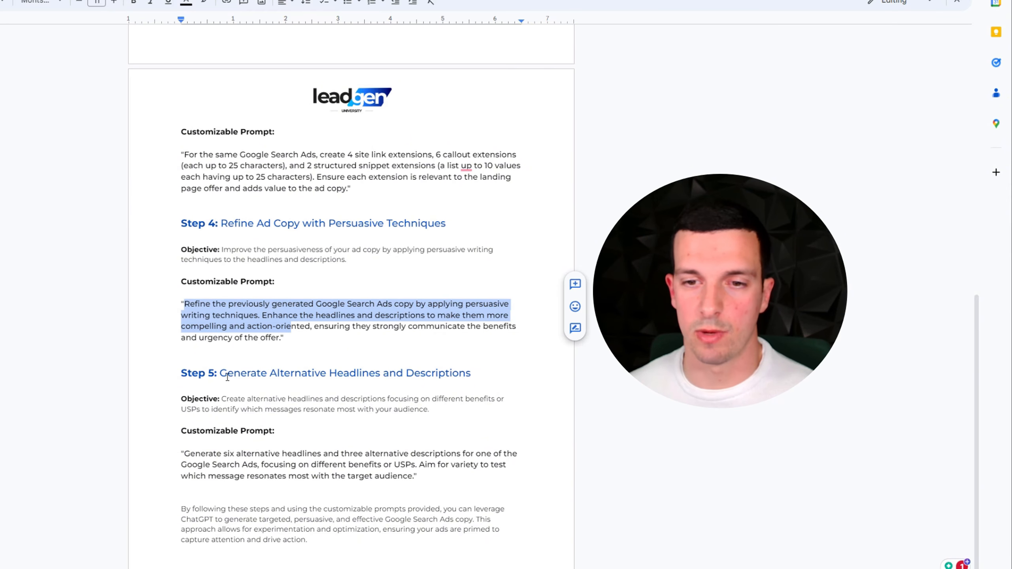
- Read the Step 5 Generate Alternative Headlines and Descriptions heading, objective and customizable prompt
{"action": "left_click_drag", "start_coordinate": [221, 373], "coordinate": [452, 373]}
{"action": "left_click", "coordinate": [472, 374]}
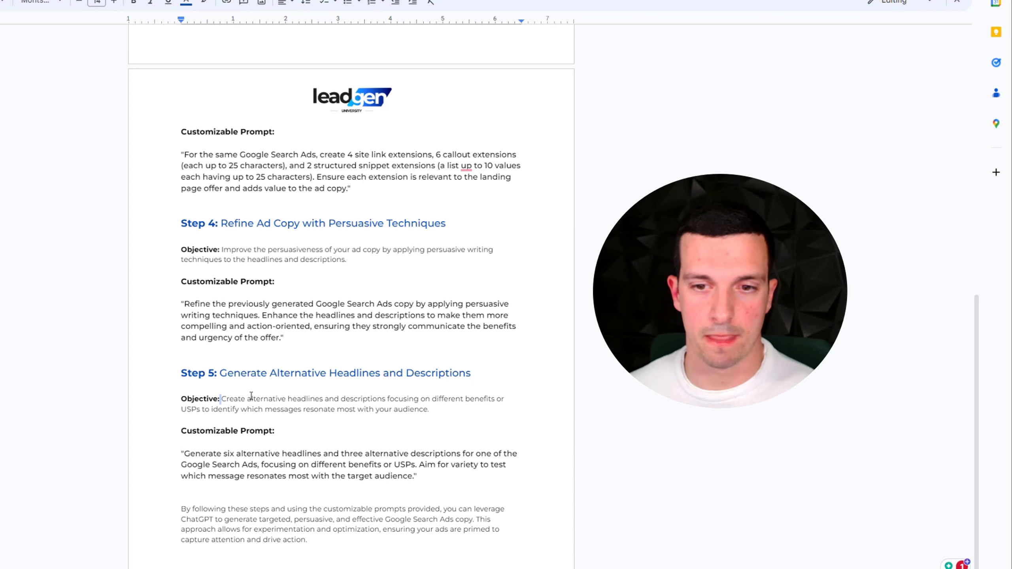
{"action": "left_click_drag", "start_coordinate": [251, 395], "coordinate": [502, 399]}
{"action": "left_click", "coordinate": [463, 409]}
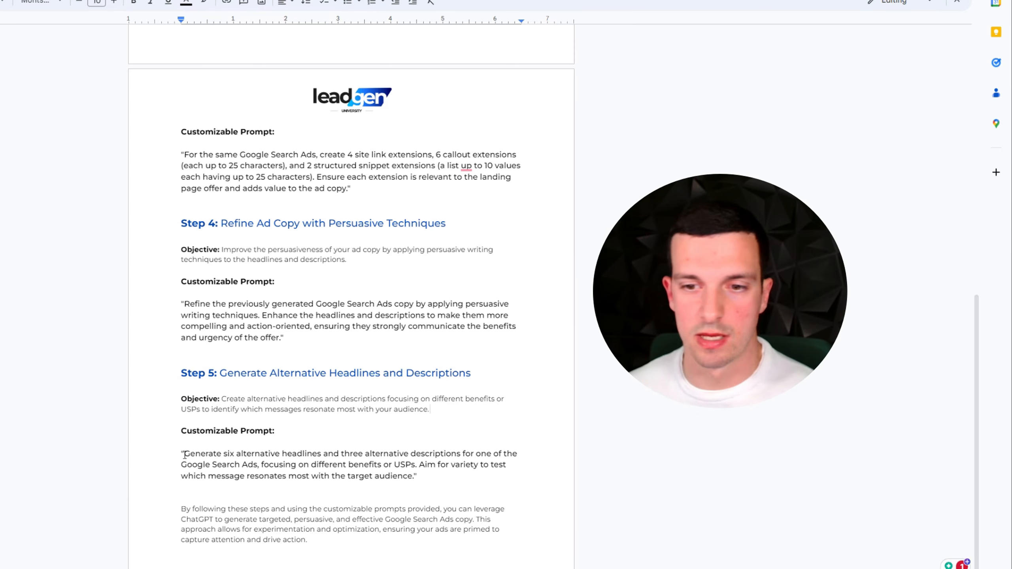
{"action": "left_click_drag", "start_coordinate": [183, 453], "coordinate": [417, 477]}
{"action": "left_click", "coordinate": [421, 475]}
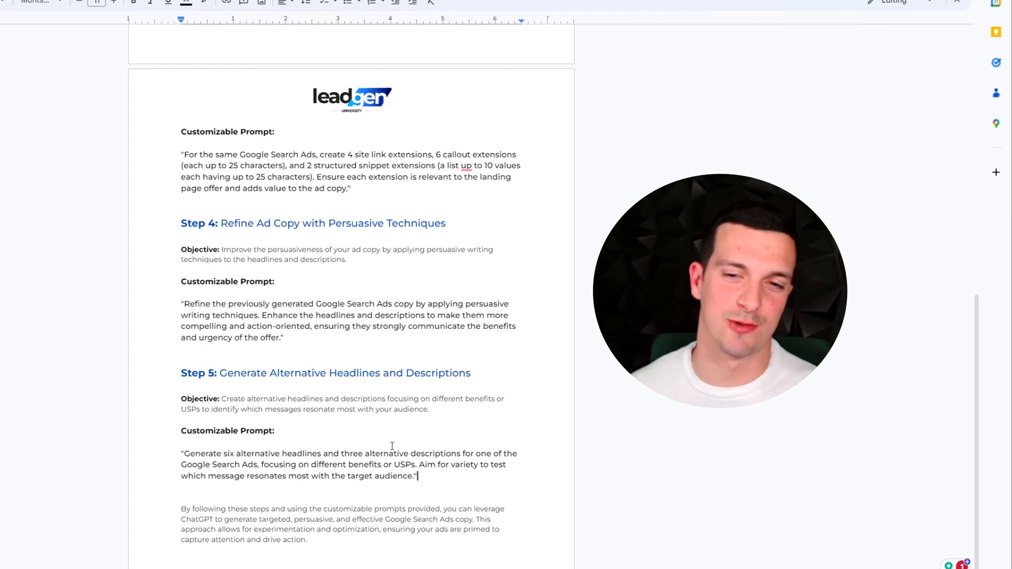
- Copy the Step 1 landing page summary prompt from the Crafting Google Ads guide into a new ChatGPT message
{"action": "scroll", "coordinate": [393, 446], "scroll_direction": "up", "scroll_amount": 5}
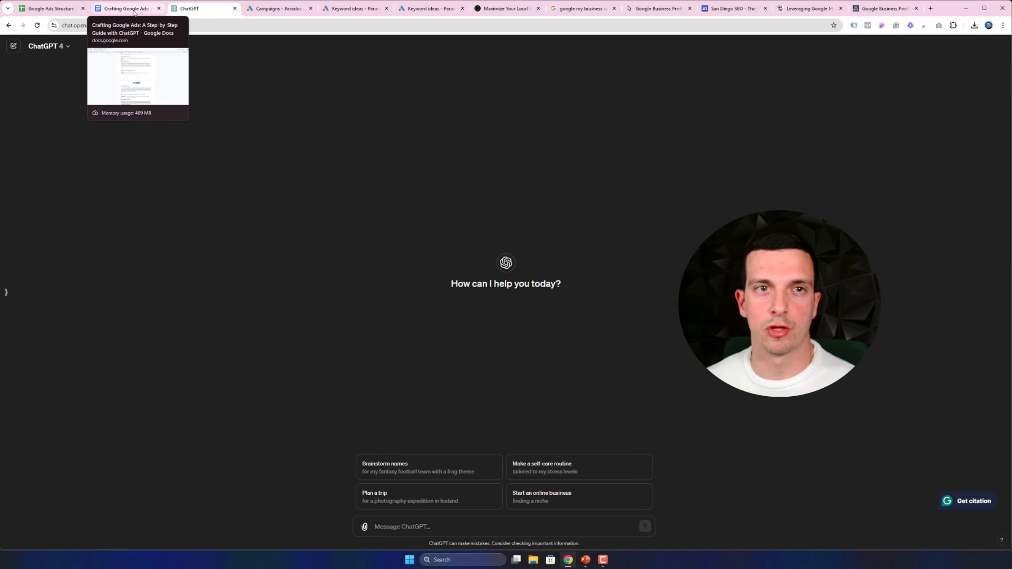
{"action": "left_click", "coordinate": [134, 11]}
{"action": "scroll", "coordinate": [421, 188], "scroll_direction": "up", "scroll_amount": 5}
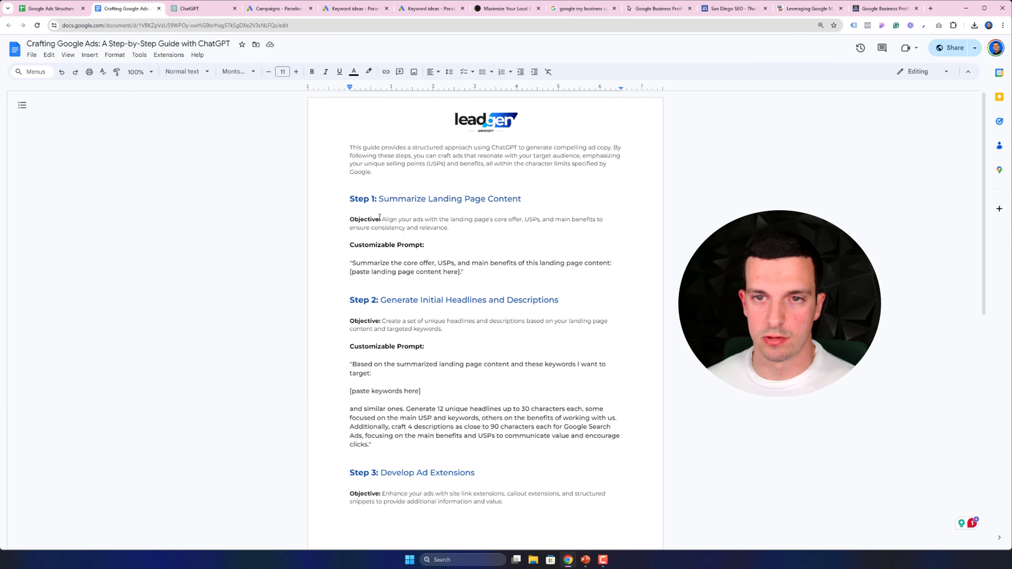
{"action": "left_click_drag", "start_coordinate": [353, 263], "coordinate": [463, 270]}
{"action": "key", "text": "ctrl+c"}
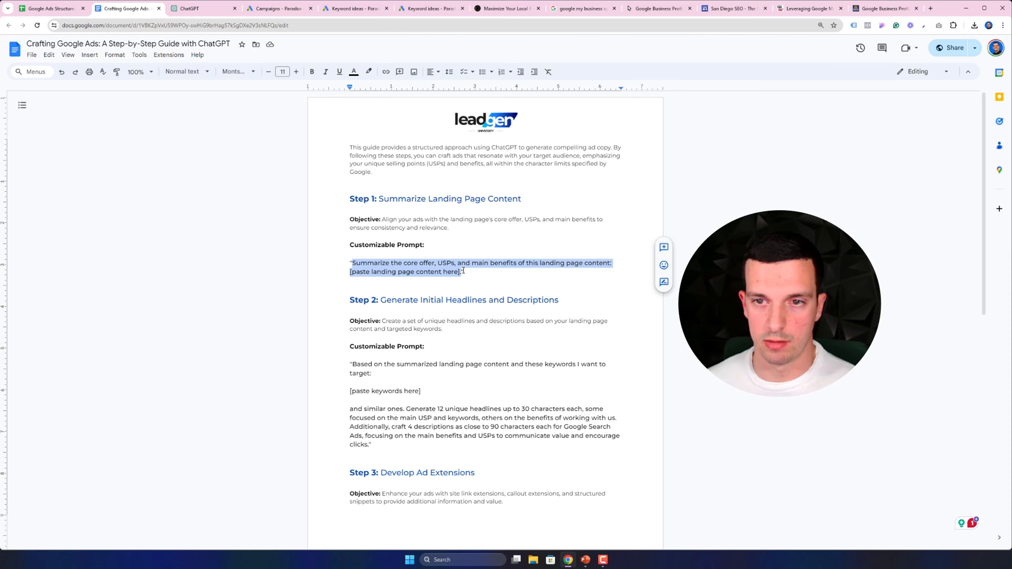
{"action": "left_click", "coordinate": [189, 9]}
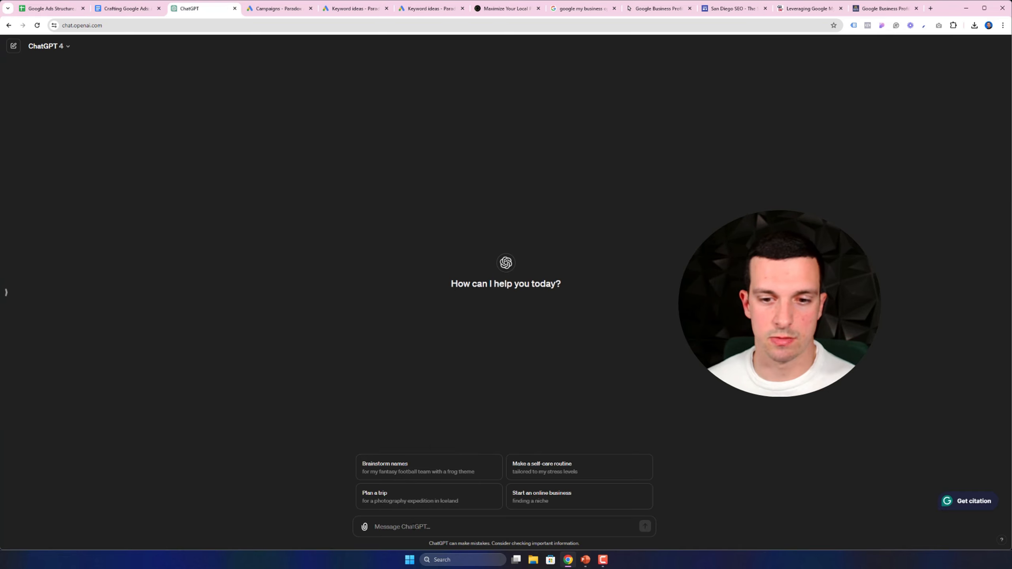
{"action": "key", "text": "ctrl+v"}
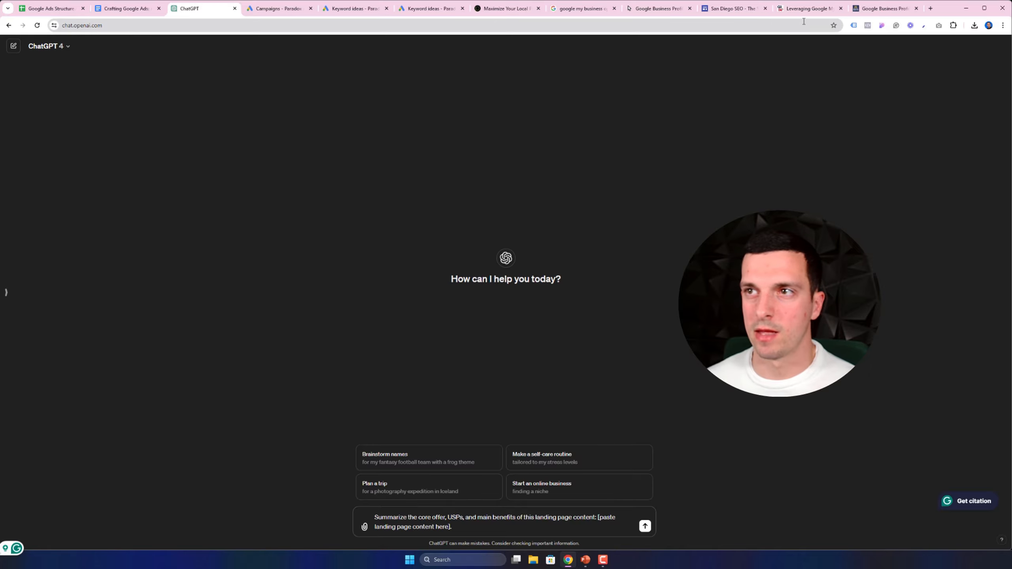
- Replace the prompt's landing page placeholder with the full text copied from the Paradox GMB audit page, and send the message
{"action": "left_click", "coordinate": [494, 9]}
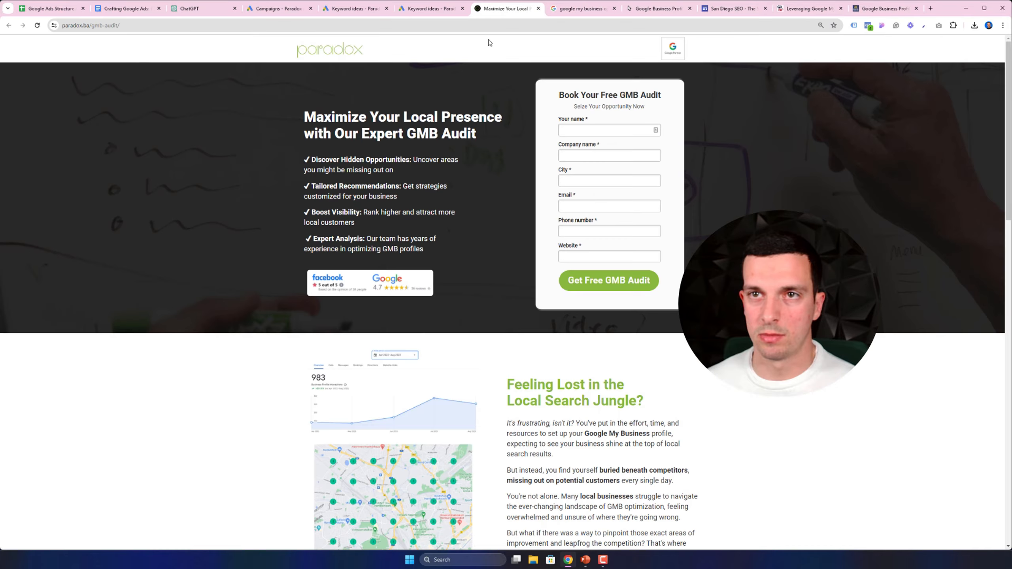
{"action": "key", "text": "ctrl+a"}
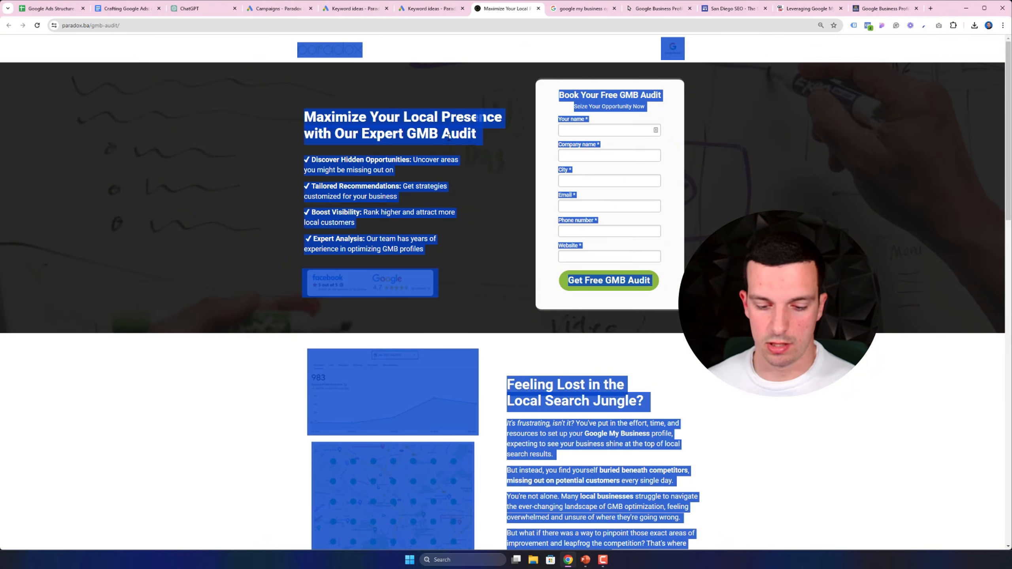
{"action": "left_click", "coordinate": [204, 11]}
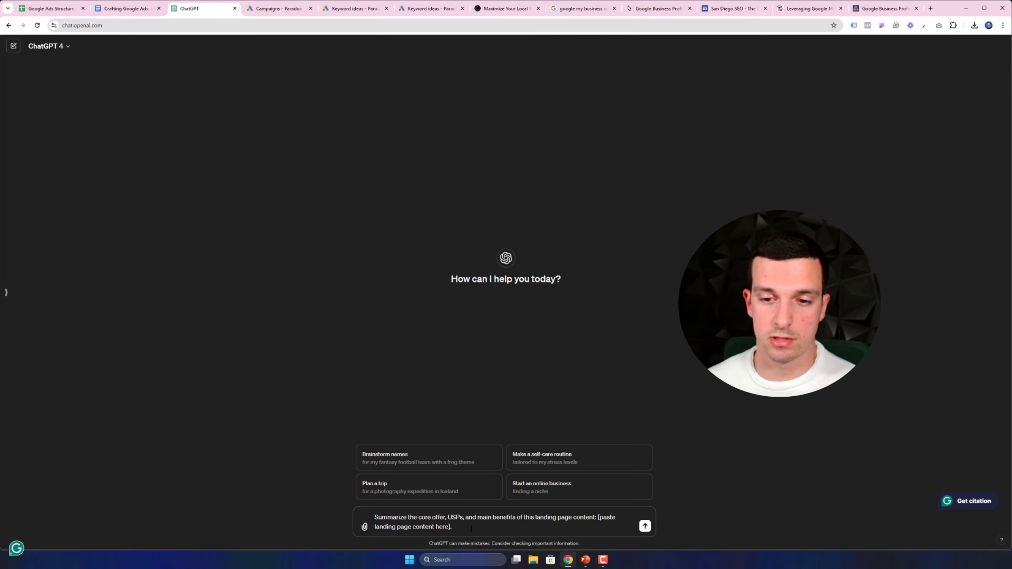
{"action": "left_click_drag", "start_coordinate": [597, 517], "coordinate": [606, 526]}
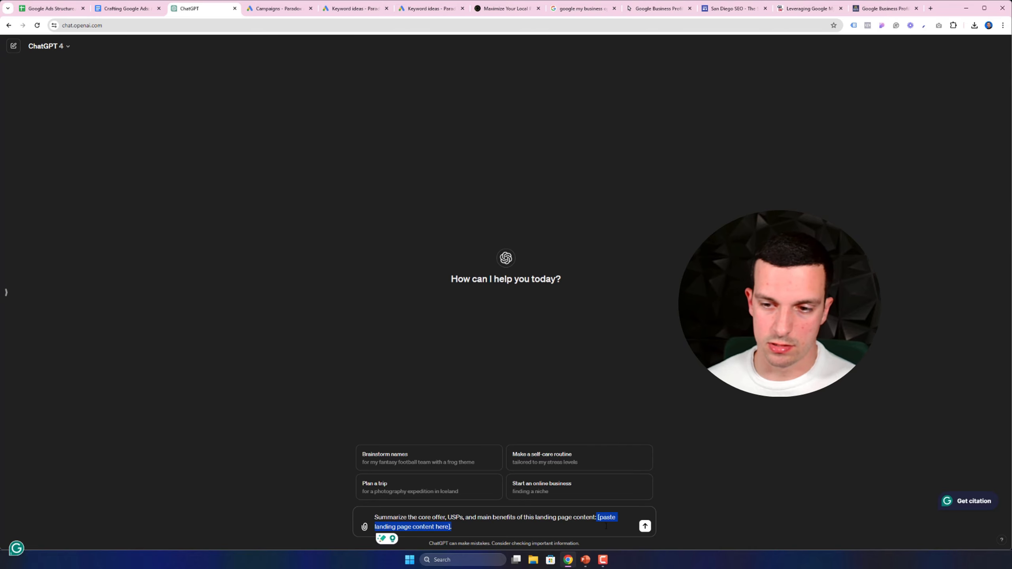
{"action": "key", "text": "BackSpace"}
{"action": "key", "text": "ctrl+v"}
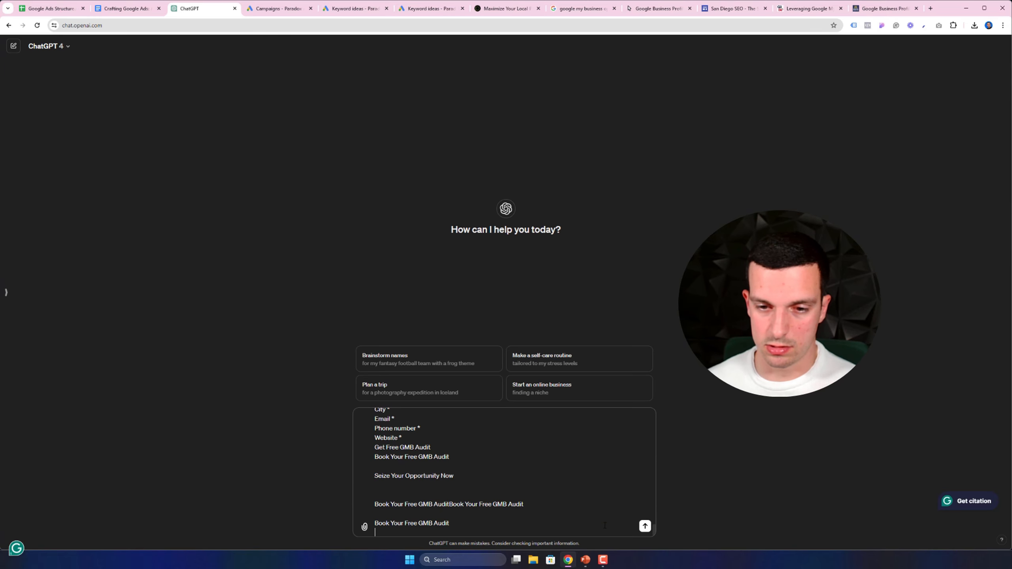
{"action": "key", "text": "Return"}
- Review the submitted landing page text and read ChatGPT's summary of the core offer, unique selling propositions and main benefits
{"action": "scroll", "coordinate": [457, 326], "scroll_direction": "up", "scroll_amount": 10}
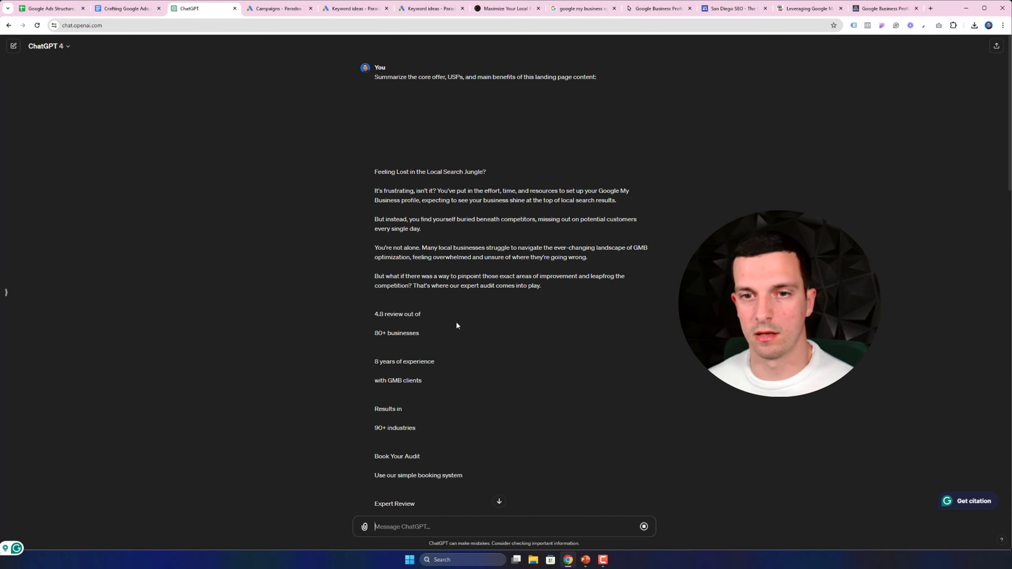
{"action": "scroll", "coordinate": [438, 339], "scroll_direction": "down", "scroll_amount": 15}
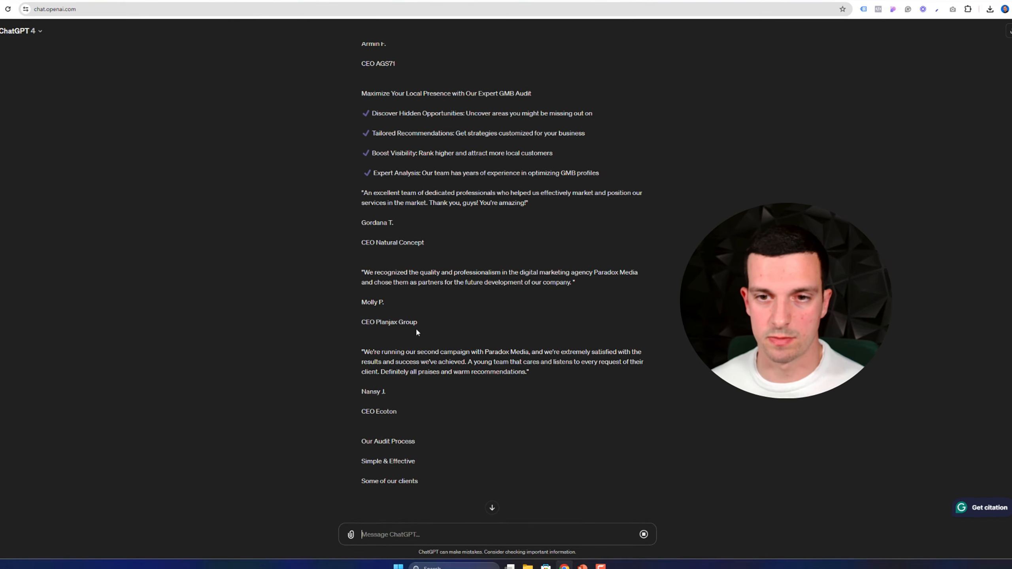
{"action": "scroll", "coordinate": [416, 330], "scroll_direction": "down", "scroll_amount": 12}
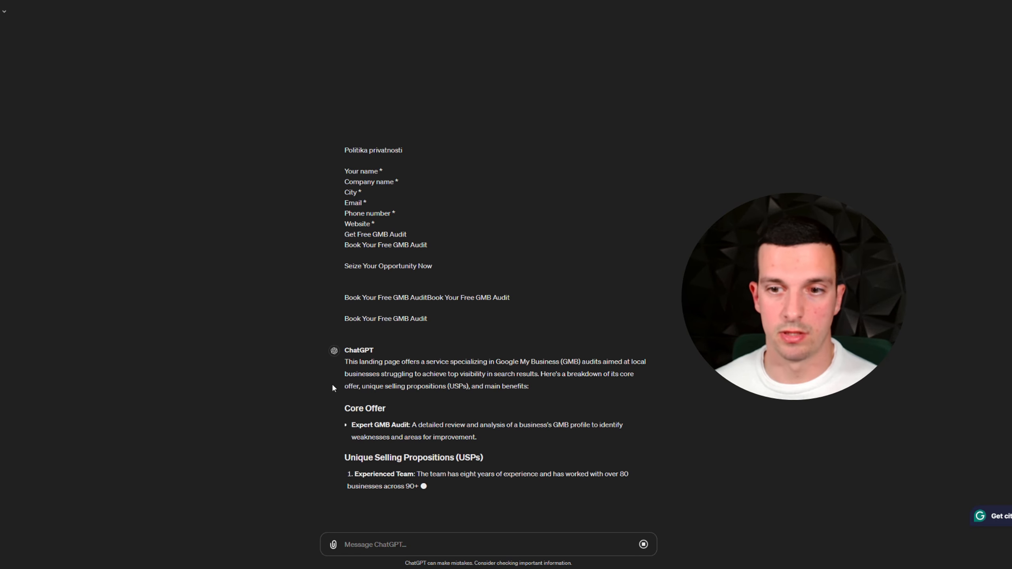
{"action": "left_click_drag", "start_coordinate": [381, 350], "coordinate": [530, 336]}
{"action": "left_click", "coordinate": [534, 335]}
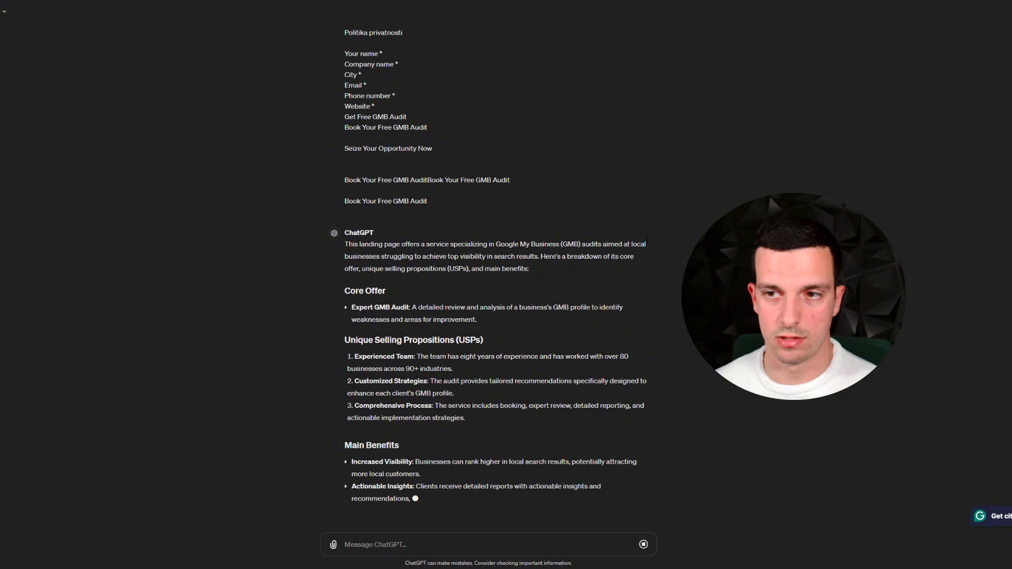
{"action": "left_click_drag", "start_coordinate": [347, 255], "coordinate": [460, 271]}
{"action": "left_click", "coordinate": [361, 232]}
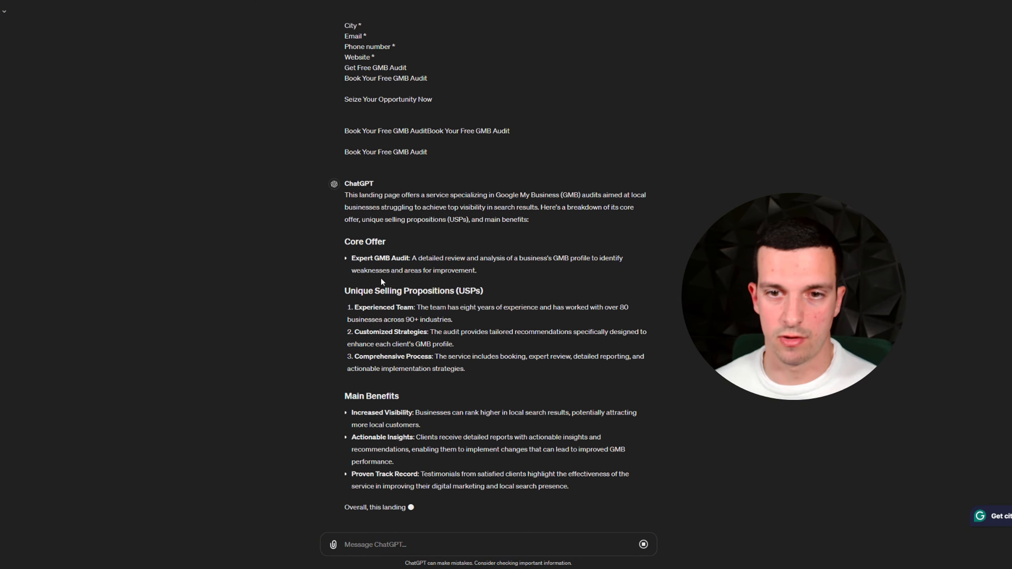
{"action": "left_click_drag", "start_coordinate": [358, 277], "coordinate": [537, 284]}
{"action": "left_click", "coordinate": [536, 285]}
{"action": "left_click_drag", "start_coordinate": [366, 357], "coordinate": [445, 376]}
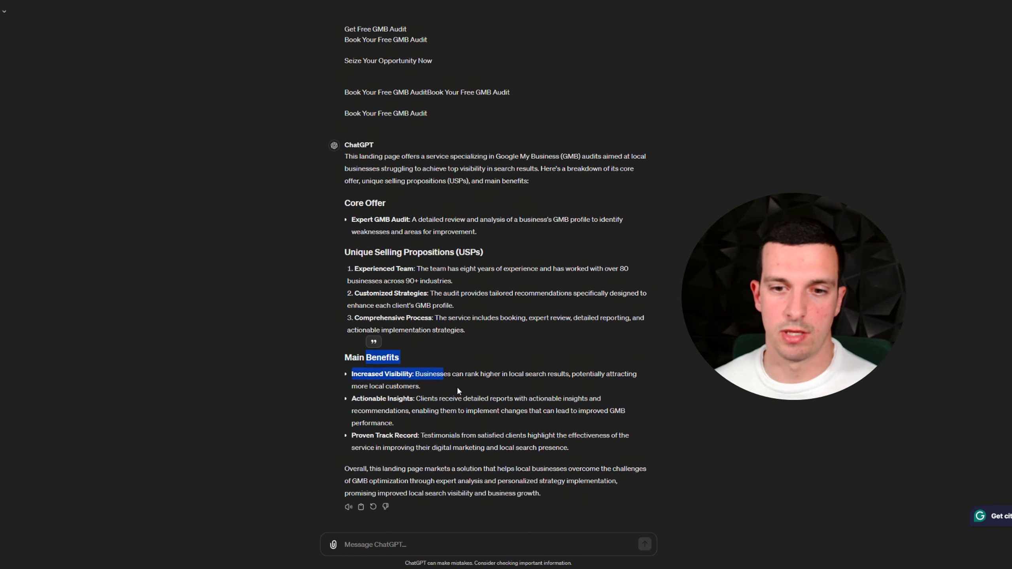
- Copy the Step 2 customizable prompt from the Google Docs guide into the ChatGPT message, leaving out the quotation marks
{"action": "left_click", "coordinate": [458, 388]}
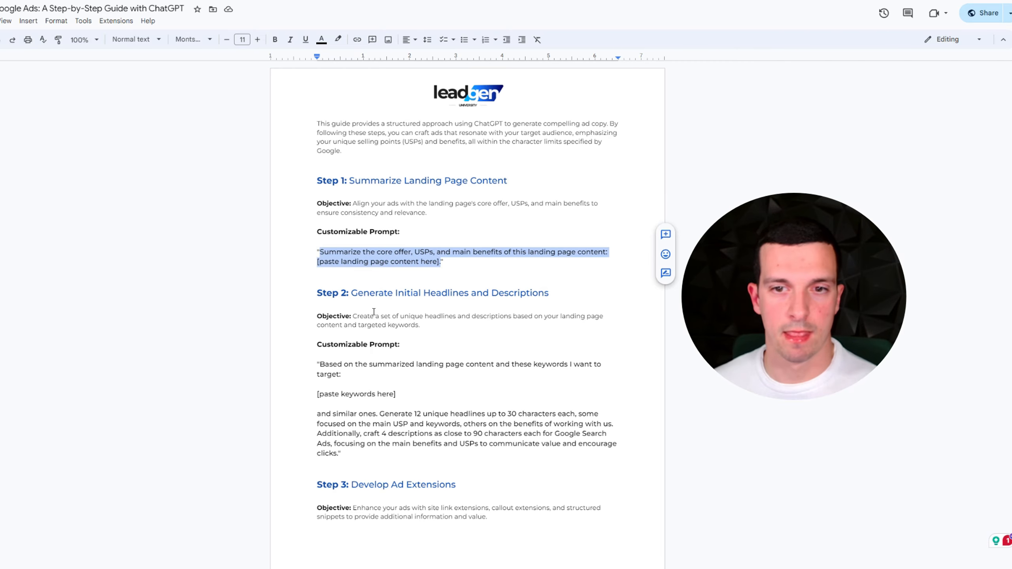
{"action": "left_click", "coordinate": [371, 295]}
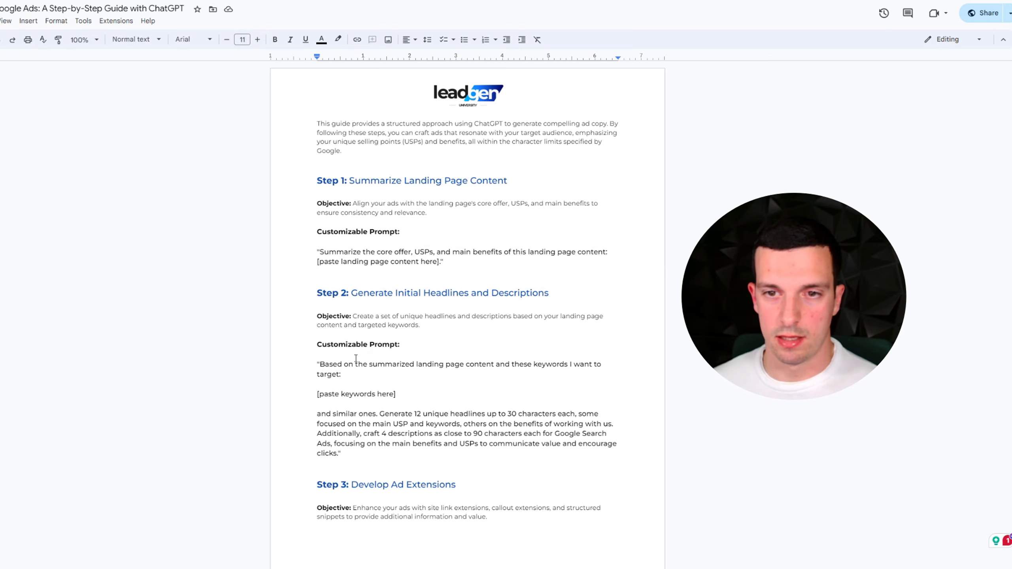
{"action": "left_click_drag", "start_coordinate": [320, 365], "coordinate": [340, 454]}
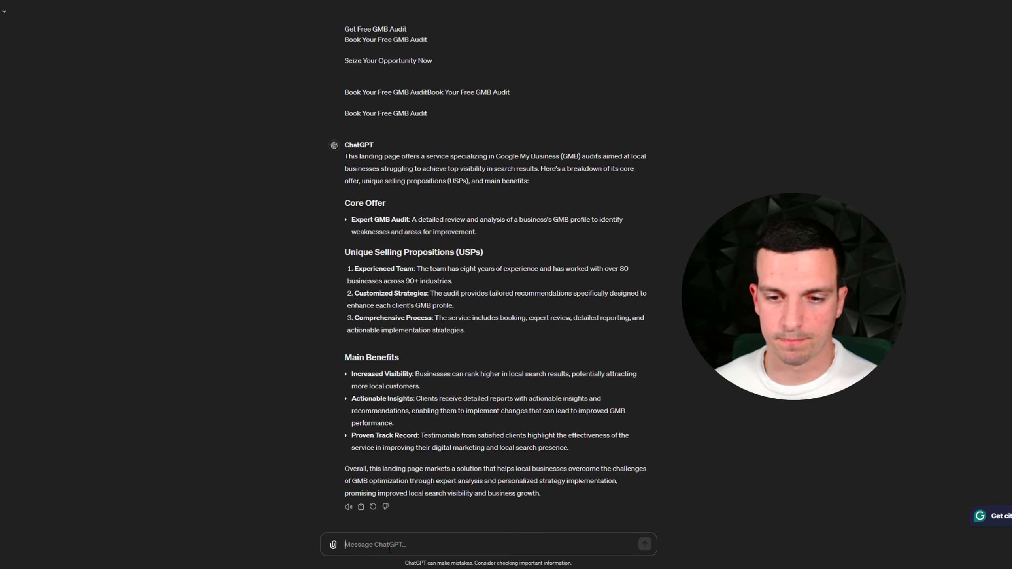
{"action": "type", "text": "Based on the summarized landing page content and these keywords I want to target:  [paste keywords here]  and similar ones. Generate 12 unique headlines up to 30 characters each, some focused on the main USP and keywords, others on the benefits of working with us. Additionally, craft 4 descriptions as close to 90 characters each for Google Search Ads, focusing on the main benefits and USPs to communicate value and encourage clicks."}
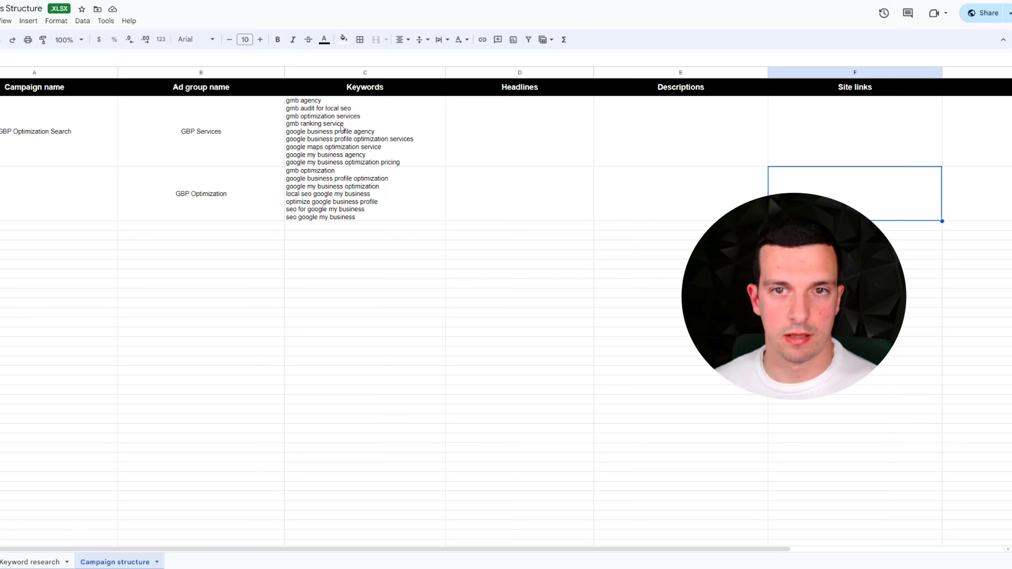
- Replace the [paste keywords here] placeholder in the ChatGPT prompt with the GBP Services keywords from the Google Sheets campaign structure
{"action": "left_click", "coordinate": [341, 128]}
{"action": "key", "text": "ctrl+c"}
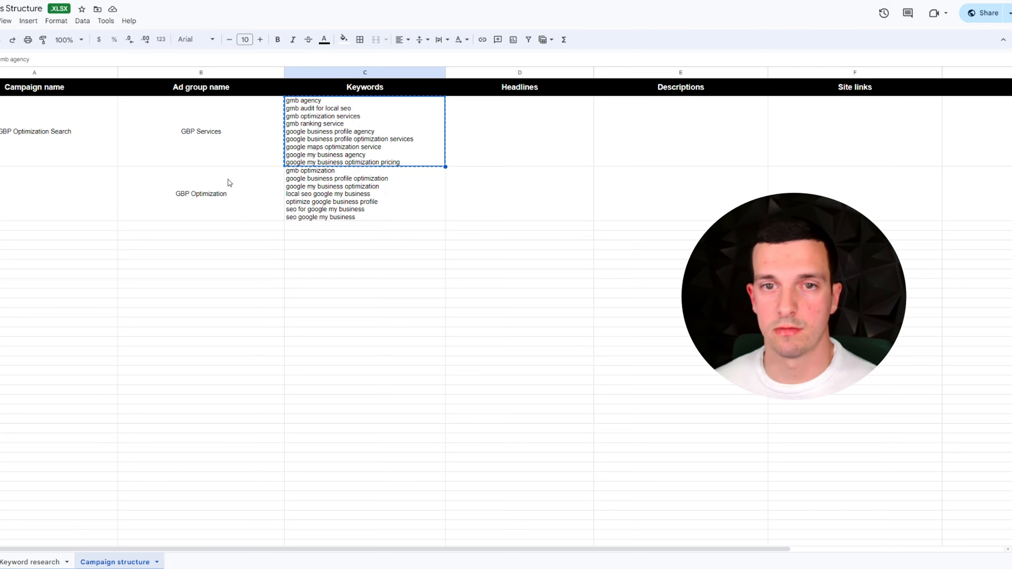
{"action": "left_click", "coordinate": [567, 186]}
{"action": "left_click", "coordinate": [659, 126]}
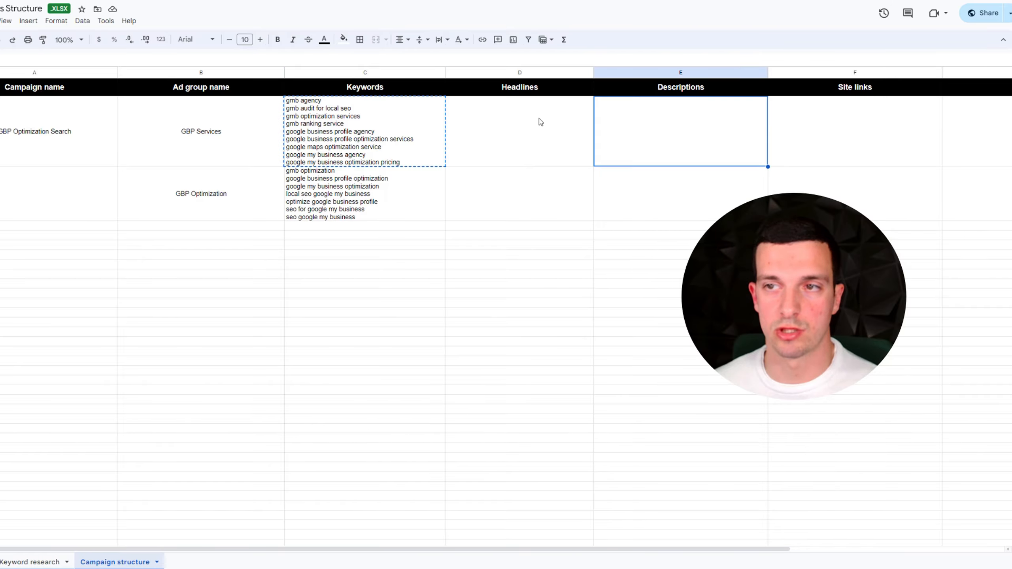
{"action": "left_click", "coordinate": [751, 195]}
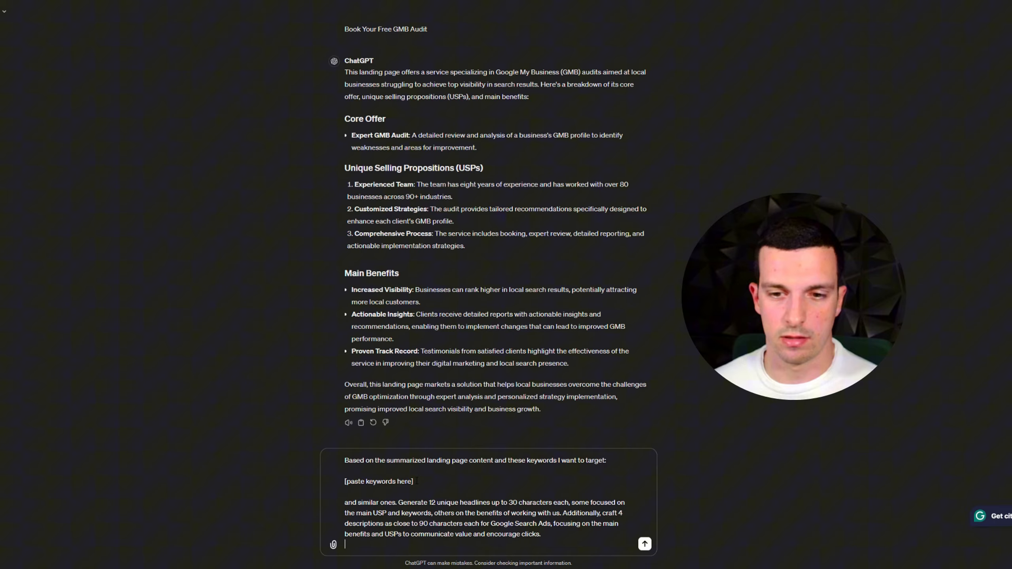
{"action": "left_click_drag", "start_coordinate": [414, 481], "coordinate": [345, 481]}
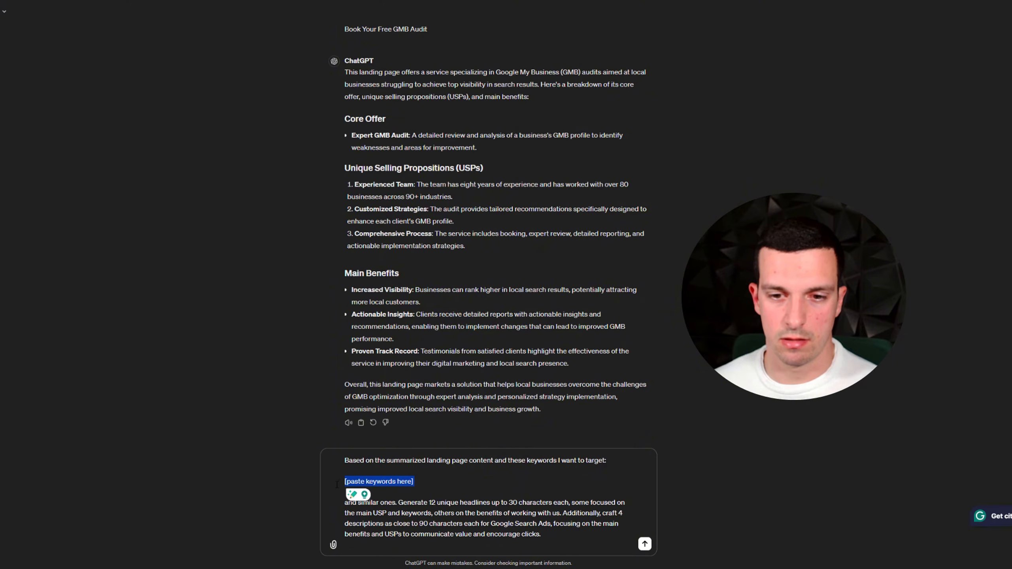
{"action": "key", "text": "ctrl+v"}
{"action": "mouse_move", "coordinate": [348, 446]}
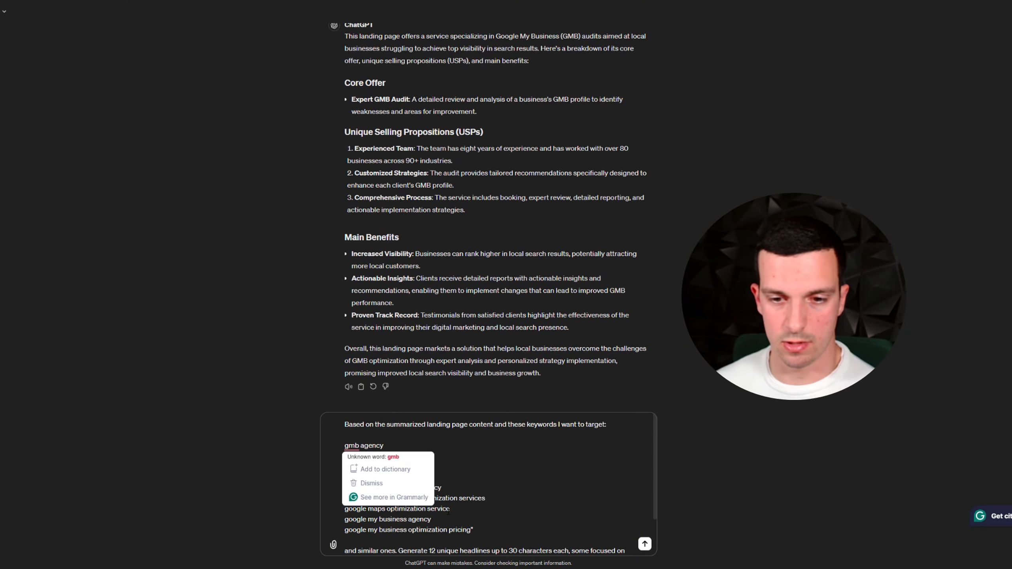
- Check the prompt's instructions for 12 headlines and 4 descriptions, and send it
{"action": "scroll", "coordinate": [408, 512], "scroll_direction": "down", "scroll_amount": 2}
{"action": "left_click_drag", "start_coordinate": [399, 502], "coordinate": [579, 503]}
{"action": "left_click_drag", "start_coordinate": [616, 504], "coordinate": [556, 513]}
{"action": "left_click", "coordinate": [571, 513]}
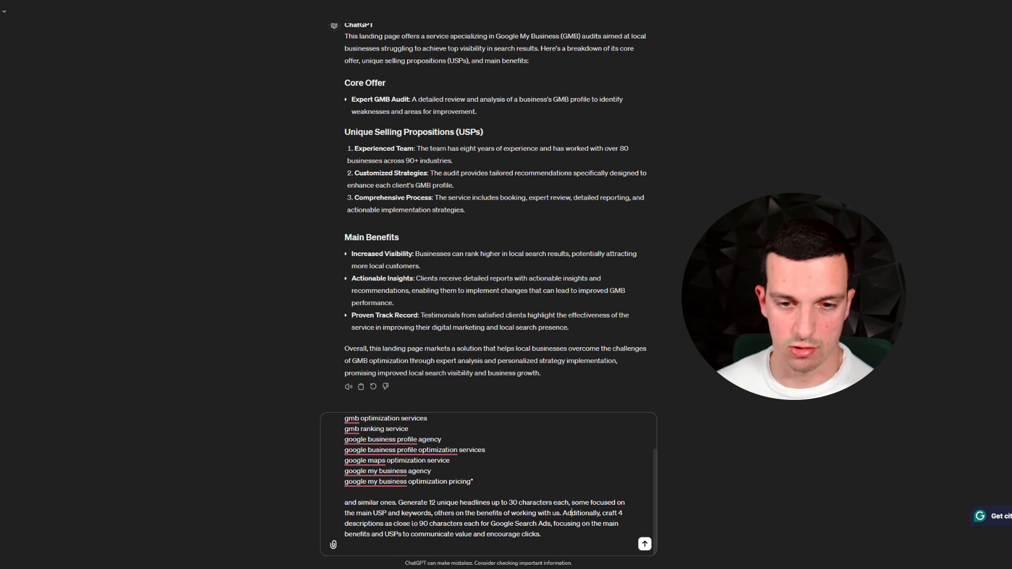
{"action": "key", "text": "Return"}
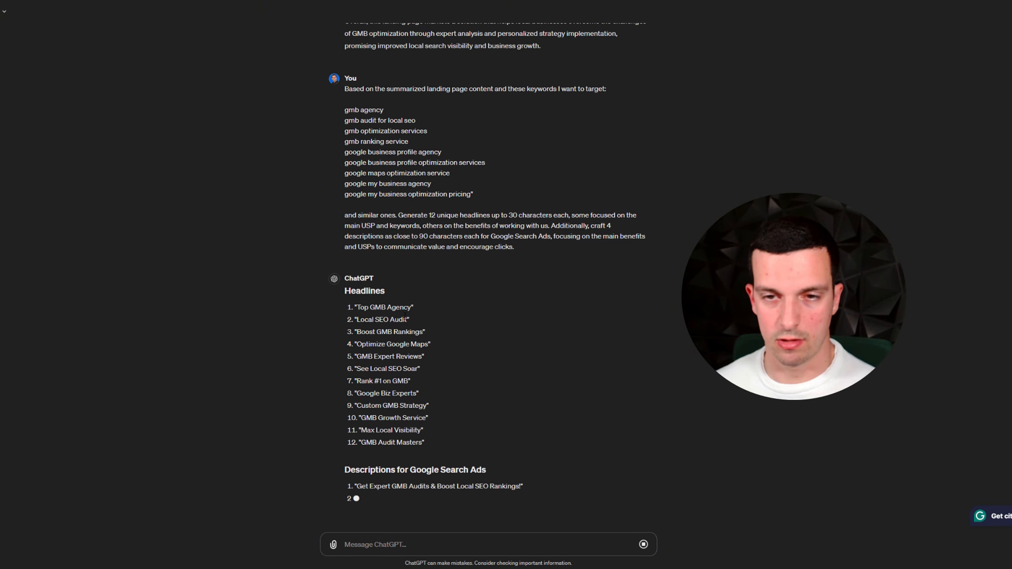
- Review the generated headlines and the descriptions for Google Search Ads in ChatGPT's answer
{"action": "scroll", "coordinate": [389, 337], "scroll_direction": "up", "scroll_amount": 1}
{"action": "left_click_drag", "start_coordinate": [368, 339], "coordinate": [419, 364]}
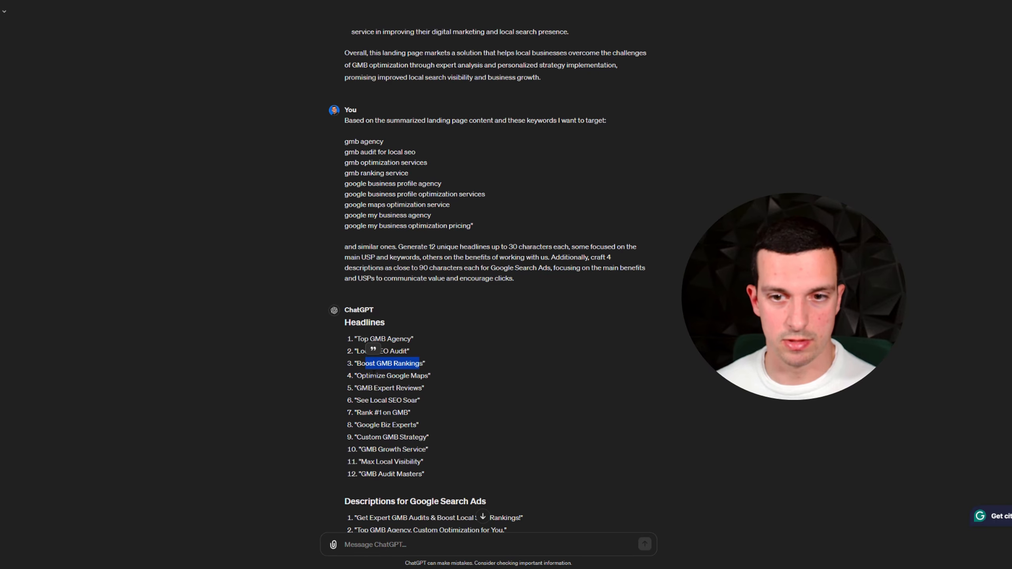
{"action": "left_click_drag", "start_coordinate": [362, 375], "coordinate": [422, 376]}
{"action": "left_click_drag", "start_coordinate": [362, 387], "coordinate": [409, 475]}
{"action": "left_click", "coordinate": [474, 456]}
{"action": "scroll", "coordinate": [454, 442], "scroll_direction": "down", "scroll_amount": 2}
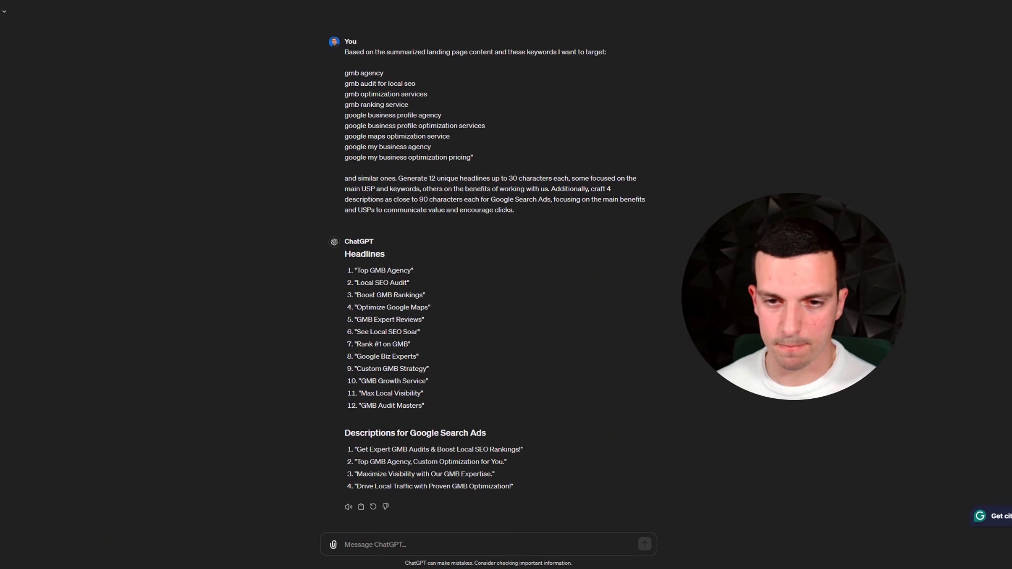
{"action": "left_click_drag", "start_coordinate": [357, 449], "coordinate": [522, 449]}
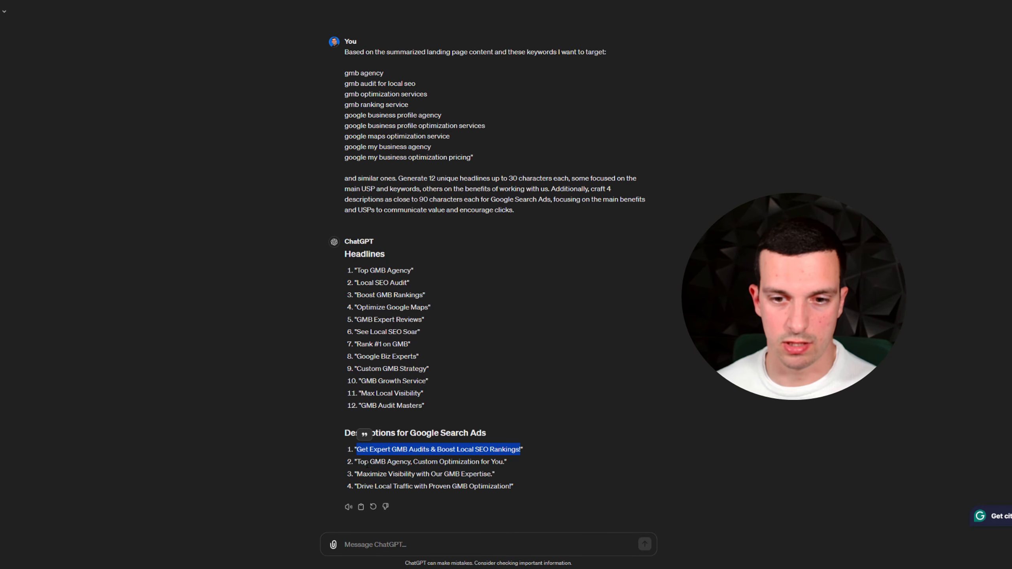
{"action": "left_click_drag", "start_coordinate": [358, 462], "coordinate": [483, 461]}
{"action": "left_click", "coordinate": [499, 462]}
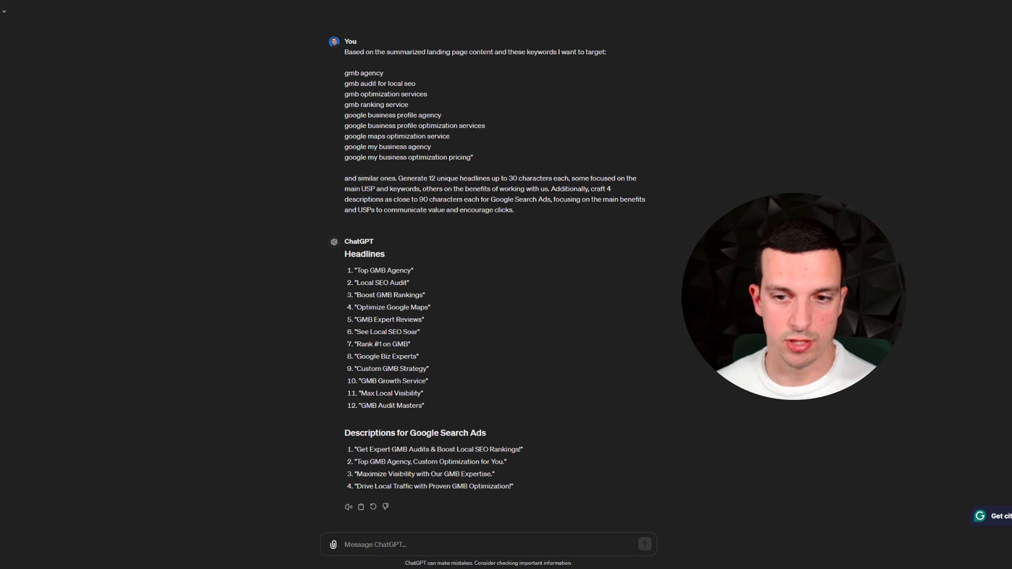
{"action": "left_click_drag", "start_coordinate": [505, 462], "coordinate": [355, 462]}
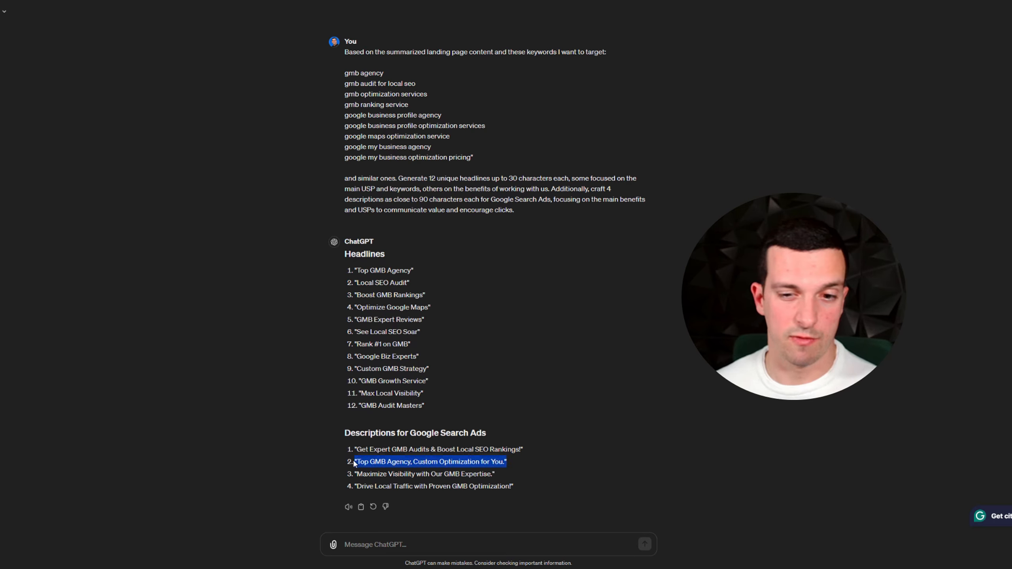
{"action": "left_click", "coordinate": [412, 542]}
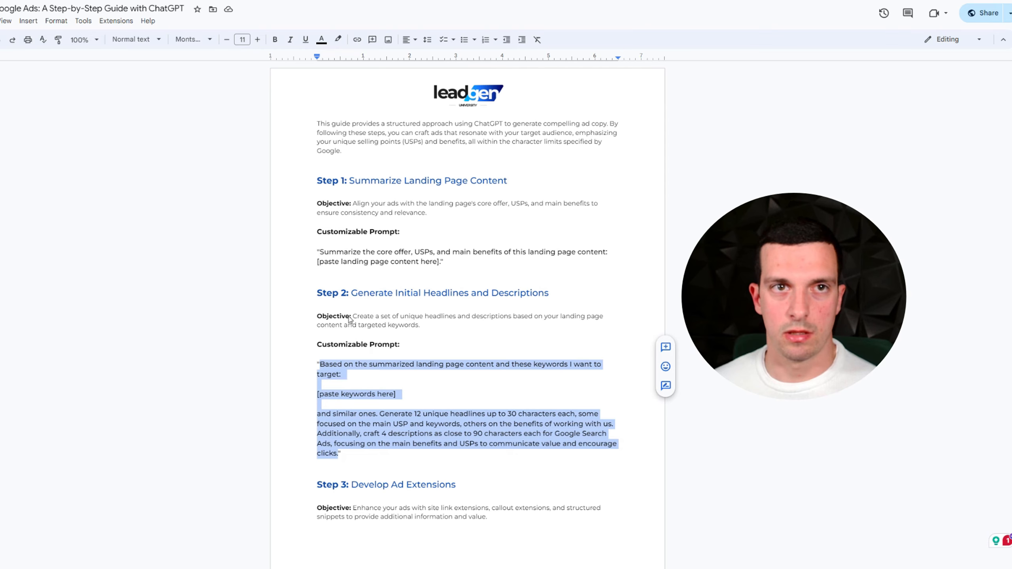
- Copy the Step 3 ad extensions prompt from the Google Docs guide into ChatGPT and send it
{"action": "scroll", "coordinate": [318, 350], "scroll_direction": "down", "scroll_amount": 7}
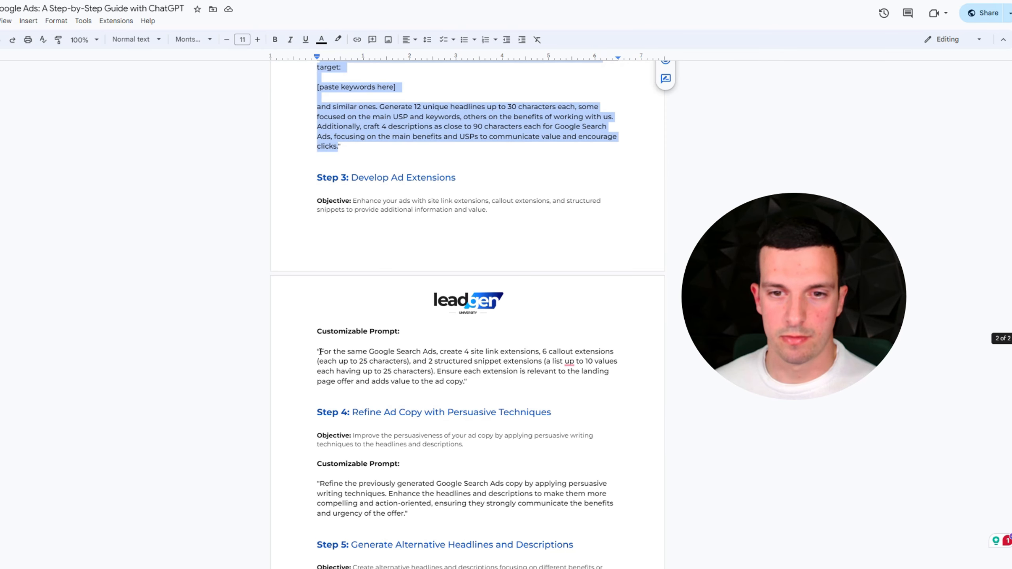
{"action": "left_click", "coordinate": [359, 178]}
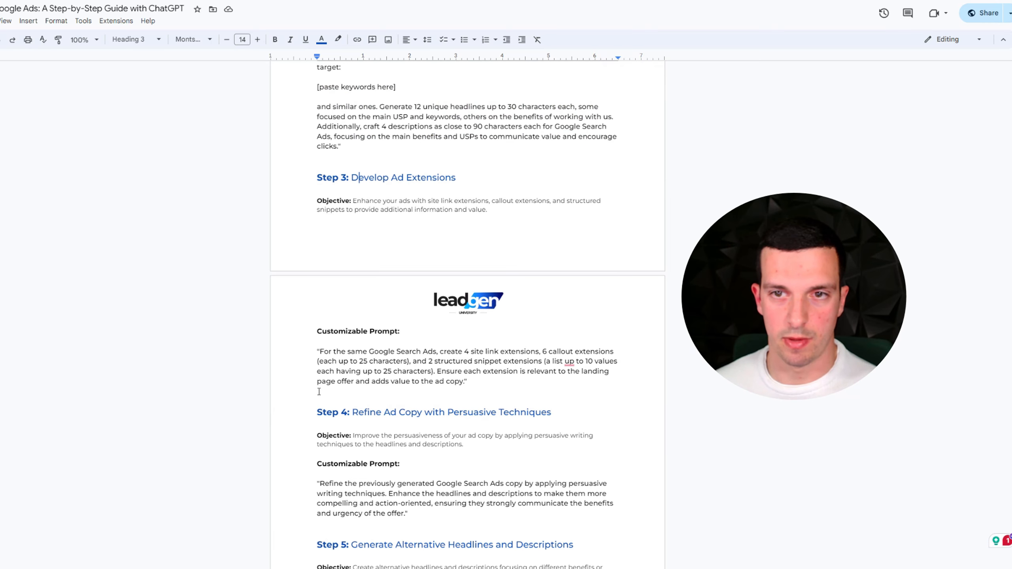
{"action": "left_click_drag", "start_coordinate": [318, 352], "coordinate": [466, 383]}
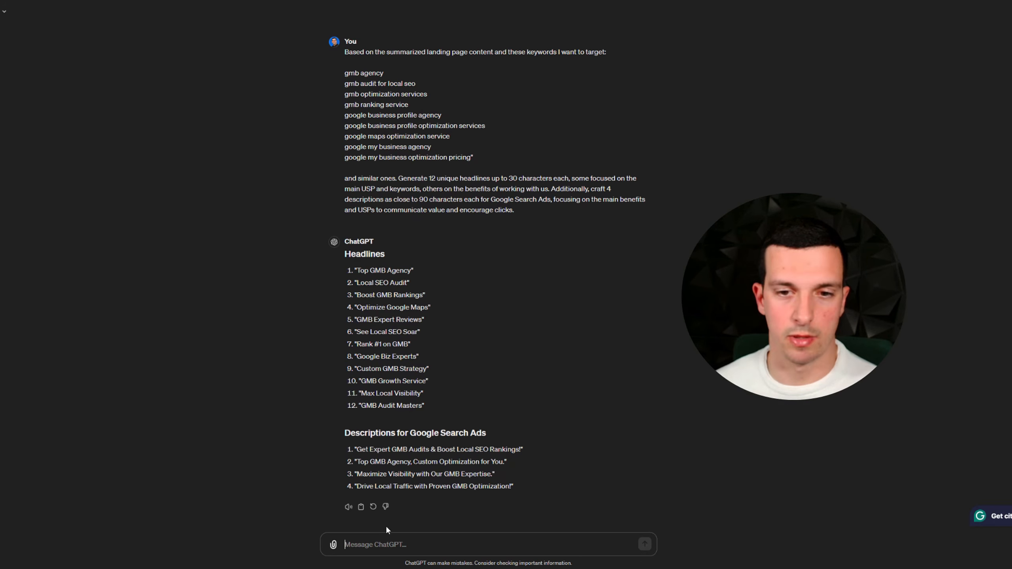
{"action": "type", "text": "For the same Google Search Ads, create 4 site link extensions, 6 callout extensions (each up to 25 characters), and 2 structured snippet extensions (a list up to 10 values each having up to 25 characters). Ensure each extension is relevant to the landing page offer and adds value to the ad copy."}
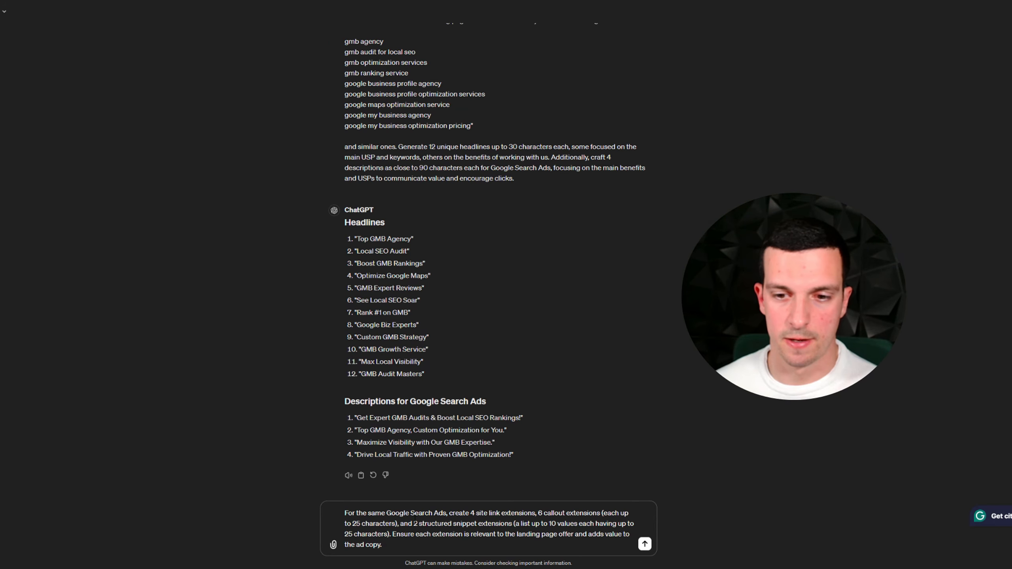
{"action": "key", "text": "Return"}
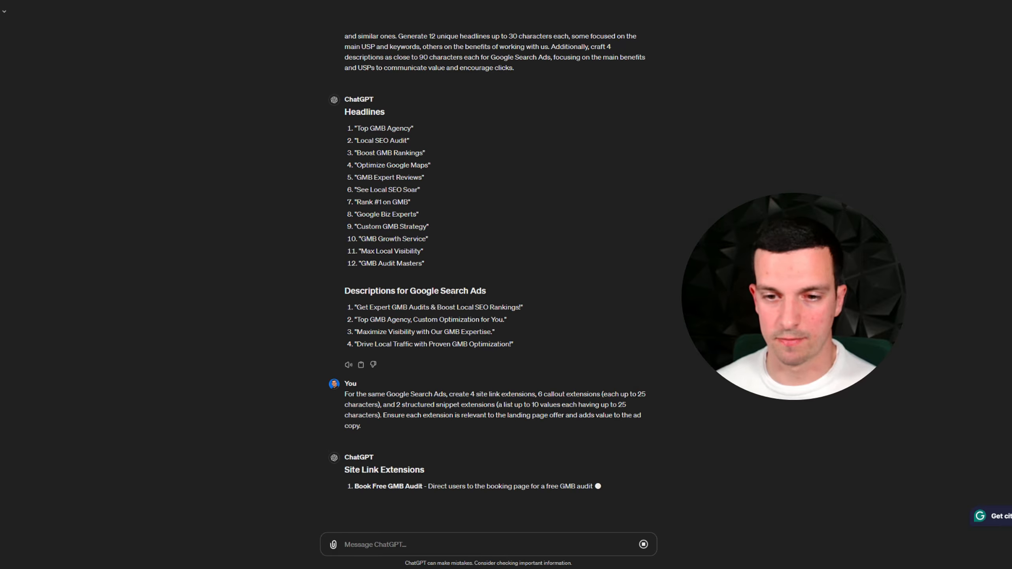
- Review the generated site link, callout and structured snippet extensions in ChatGPT's answer
{"action": "left_click_drag", "start_coordinate": [355, 459], "coordinate": [421, 462]}
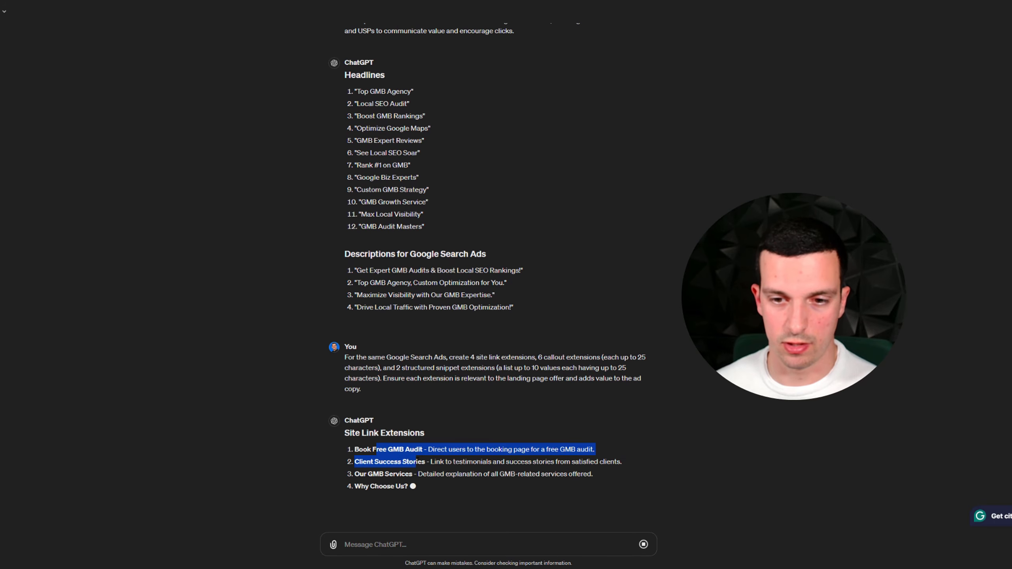
{"action": "left_click", "coordinate": [438, 450]}
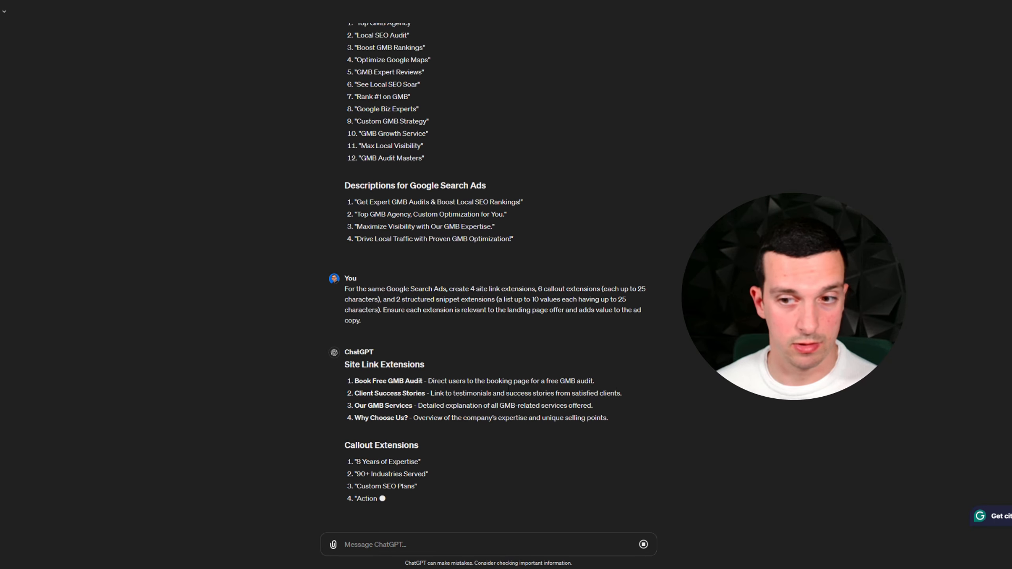
{"action": "scroll", "coordinate": [388, 389], "scroll_direction": "up", "scroll_amount": 1}
{"action": "left_click_drag", "start_coordinate": [371, 400], "coordinate": [424, 401]}
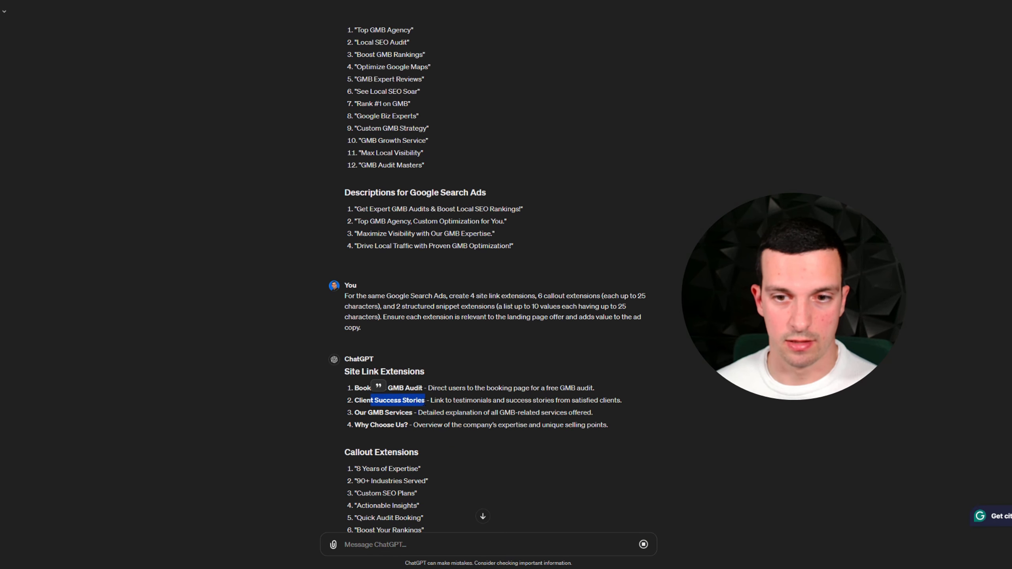
{"action": "left_click_drag", "start_coordinate": [360, 412], "coordinate": [401, 425]}
{"action": "left_click", "coordinate": [415, 425]}
{"action": "scroll", "coordinate": [362, 334], "scroll_direction": "down", "scroll_amount": 3}
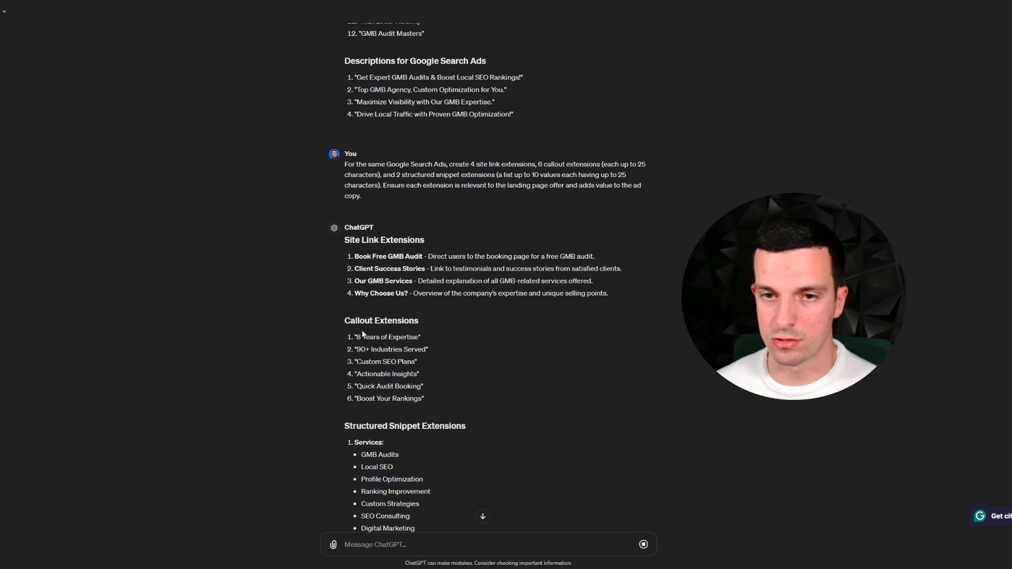
{"action": "left_click_drag", "start_coordinate": [360, 337], "coordinate": [411, 399]}
{"action": "left_click", "coordinate": [444, 390]}
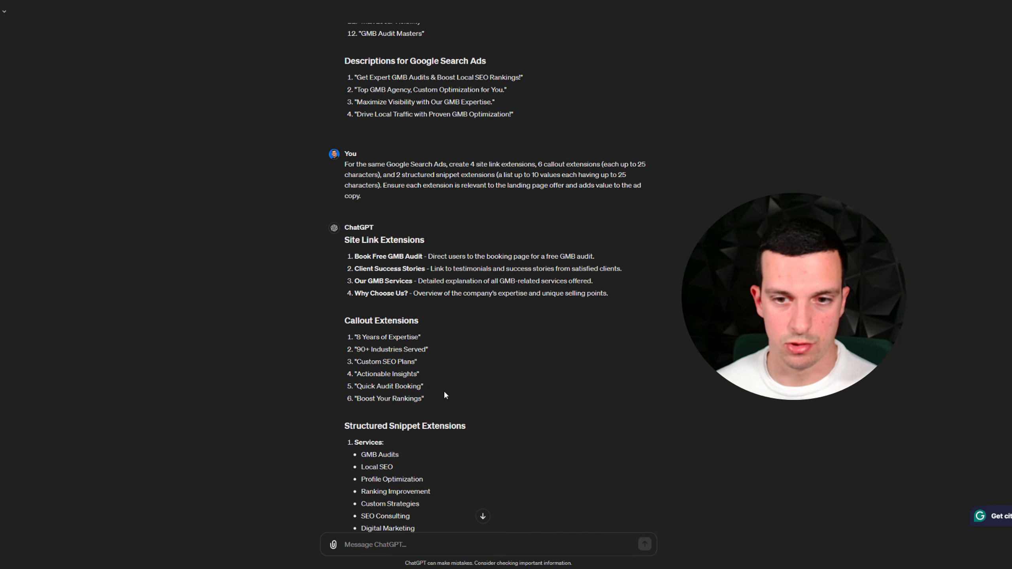
{"action": "scroll", "coordinate": [440, 383], "scroll_direction": "down", "scroll_amount": 2}
{"action": "scroll", "coordinate": [440, 384], "scroll_direction": "down", "scroll_amount": 3}
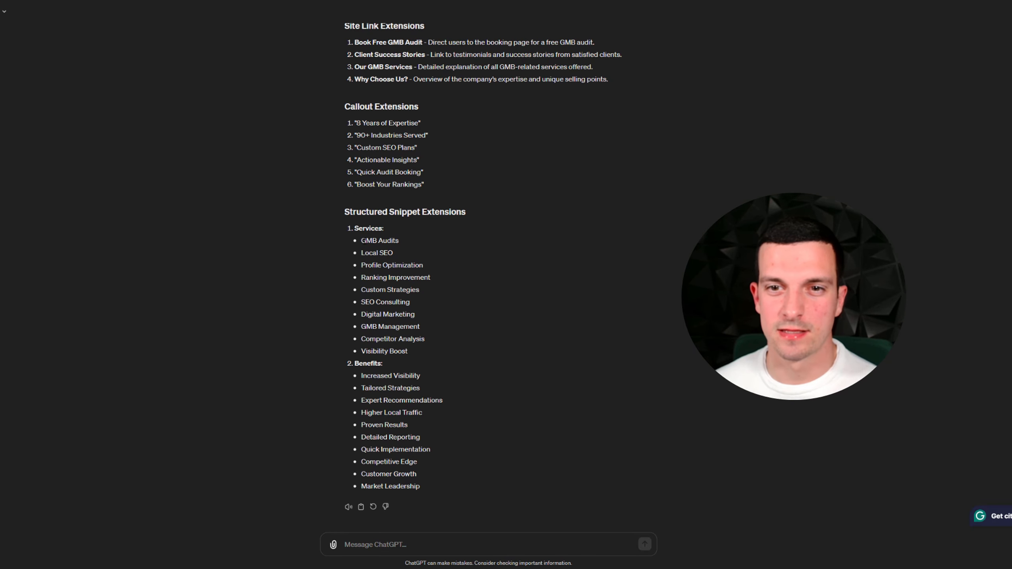
{"action": "left_click_drag", "start_coordinate": [361, 241], "coordinate": [403, 244]}
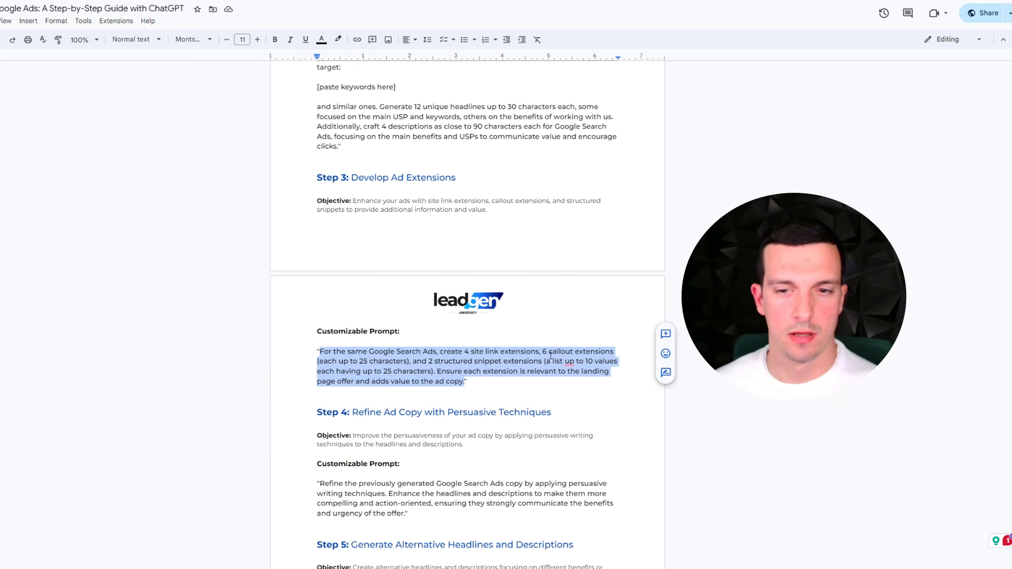
- Copy the Step 4 prompt on persuasive writing techniques from the Google Docs guide into ChatGPT and send it
{"action": "scroll", "coordinate": [373, 324], "scroll_direction": "down", "scroll_amount": 3}
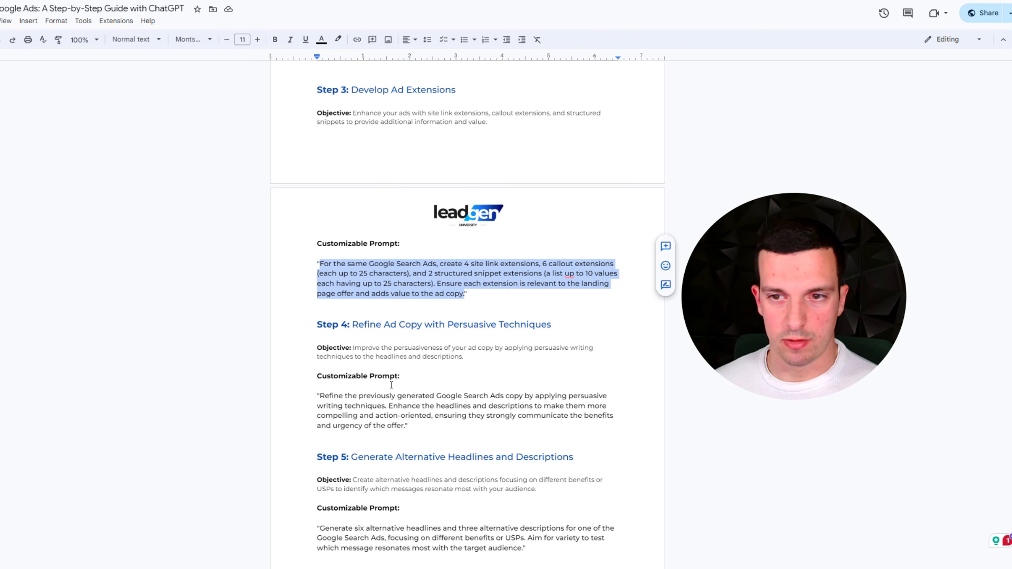
{"action": "left_click_drag", "start_coordinate": [319, 396], "coordinate": [405, 426]}
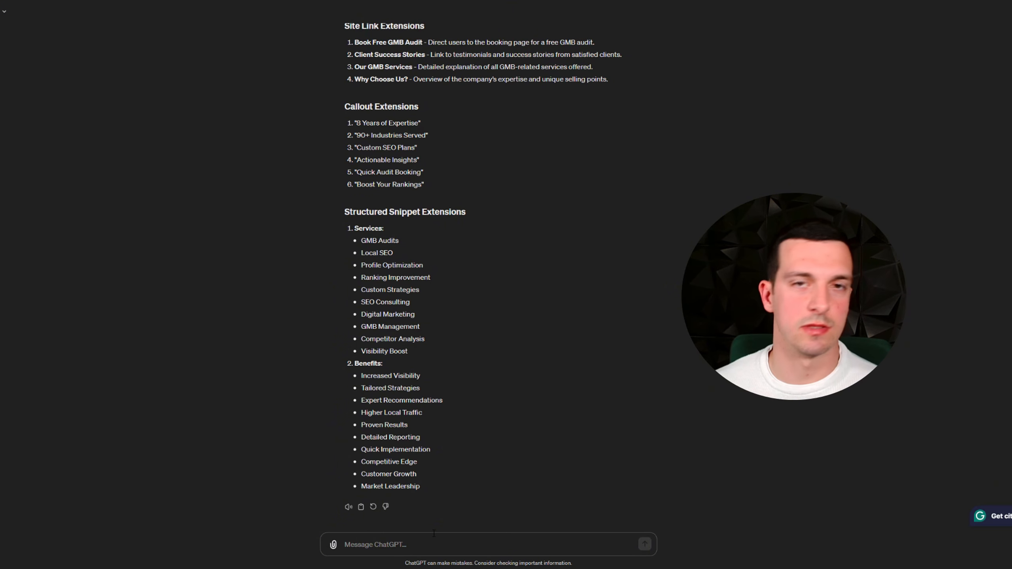
{"action": "type", "text": "Refine the previously generated Google Search Ads copy by applying persuasive writing techniques. Enhance the headlines and descriptions to make them more compelling and action-oriented, ensuring they strongly communicate the benefits and urgency of the offer."}
{"action": "key", "text": "Return"}
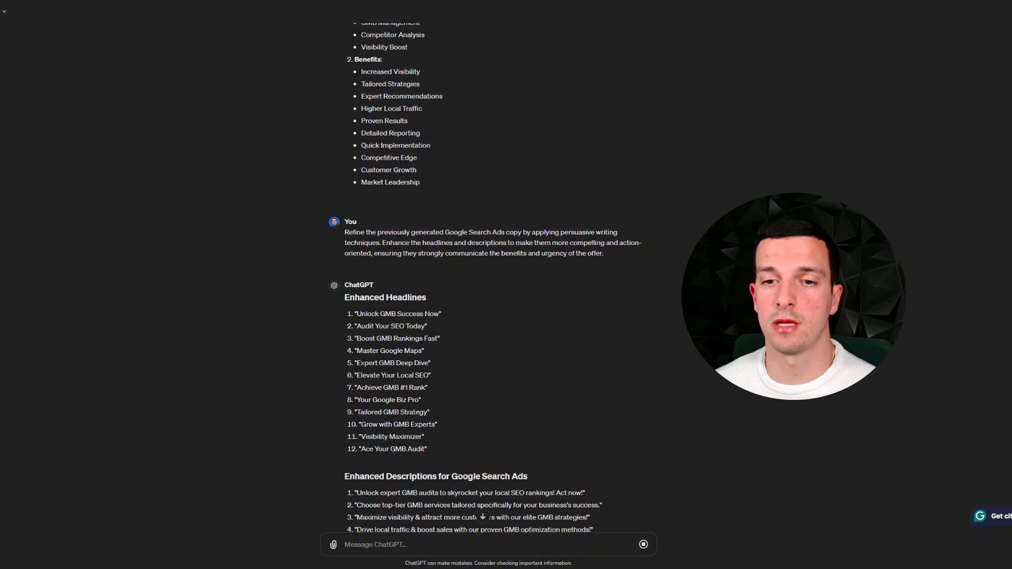
- Review the enhanced headlines, enhanced descriptions and refined ad extensions in ChatGPT's persuasive rewrite
{"action": "left_click_drag", "start_coordinate": [361, 363], "coordinate": [419, 364]}
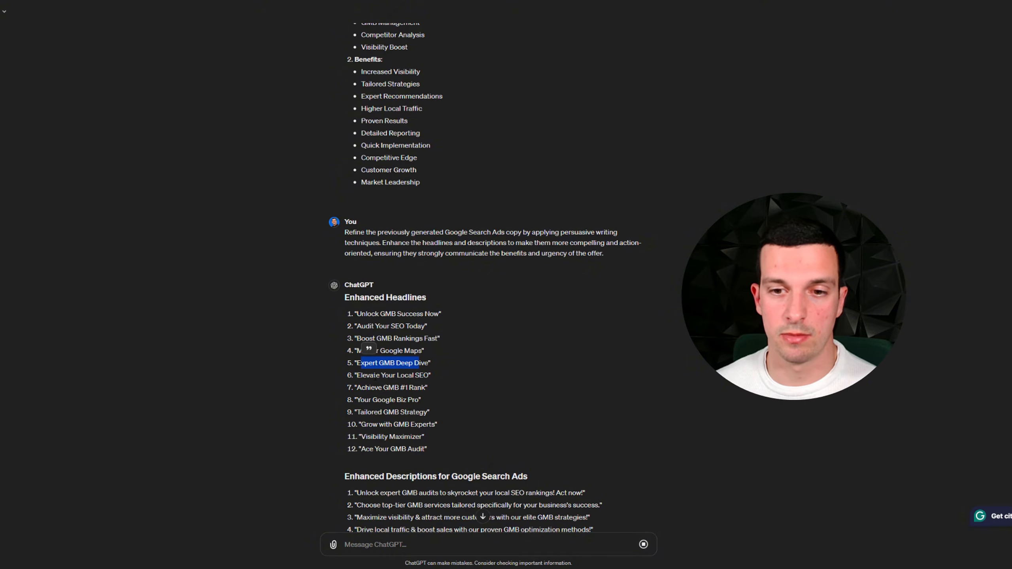
{"action": "left_click_drag", "start_coordinate": [363, 375], "coordinate": [415, 386]}
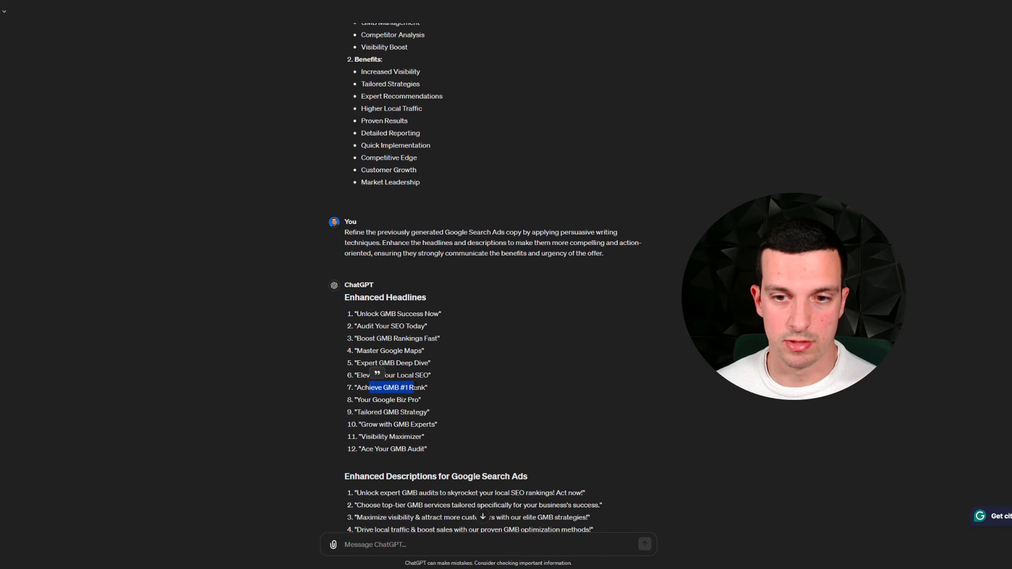
{"action": "left_click", "coordinate": [415, 386]}
{"action": "scroll", "coordinate": [452, 420], "scroll_direction": "down", "scroll_amount": 4}
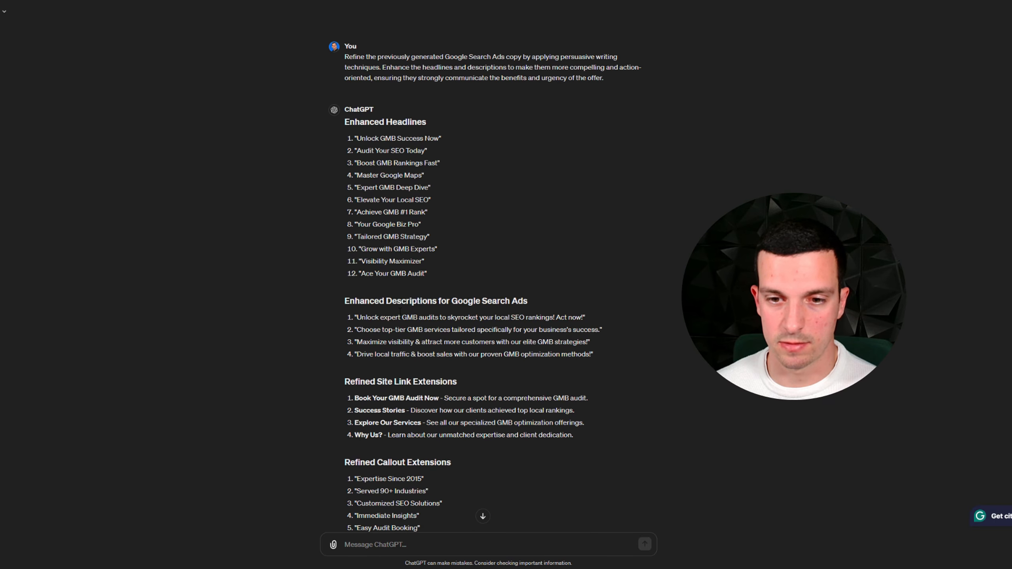
{"action": "left_click_drag", "start_coordinate": [385, 301], "coordinate": [449, 301]}
{"action": "left_click", "coordinate": [449, 302]}
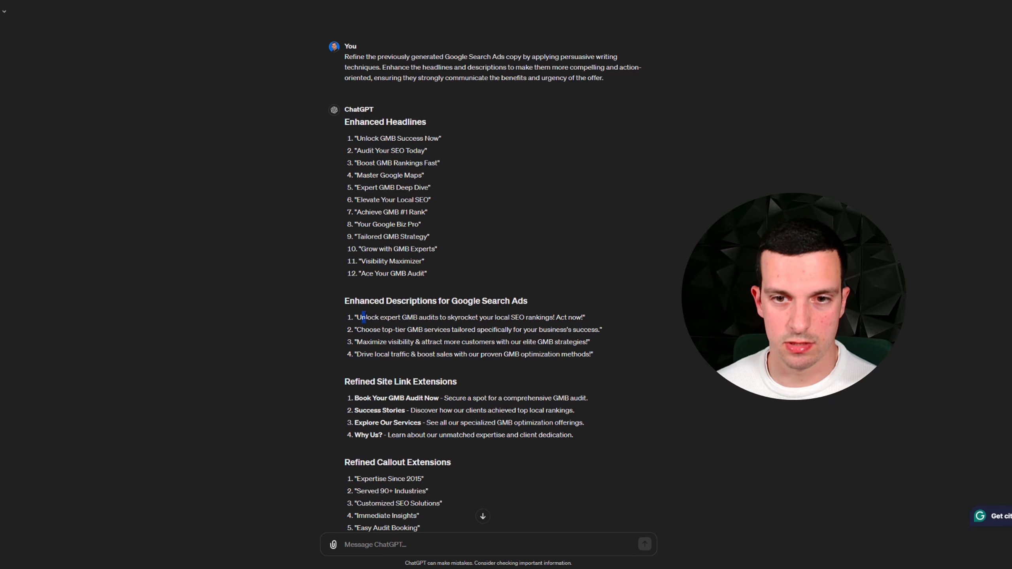
{"action": "left_click_drag", "start_coordinate": [364, 317], "coordinate": [572, 318]}
{"action": "left_click_drag", "start_coordinate": [400, 329], "coordinate": [496, 339]}
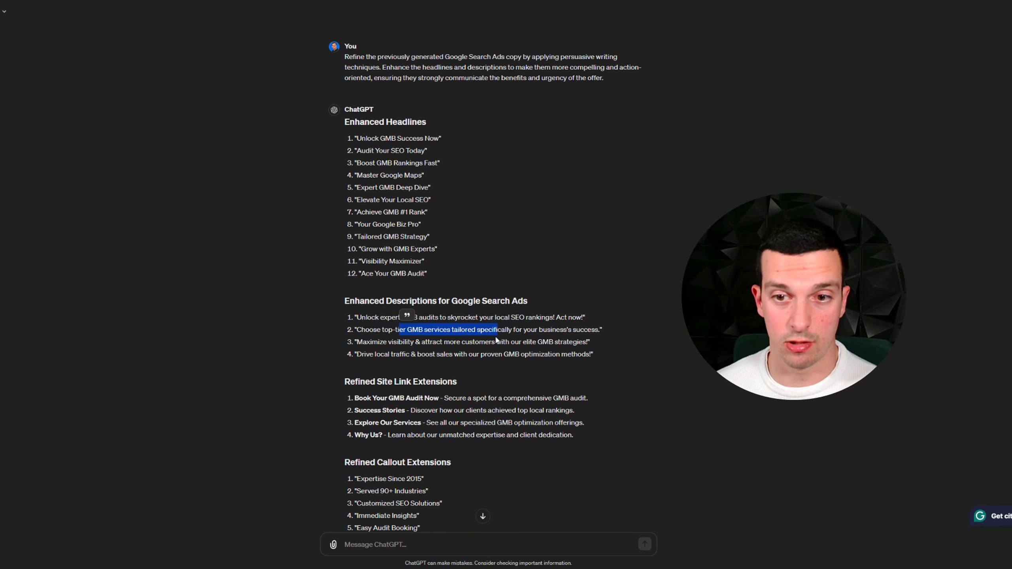
{"action": "scroll", "coordinate": [496, 339], "scroll_direction": "down", "scroll_amount": 3}
{"action": "left_click", "coordinate": [396, 260]}
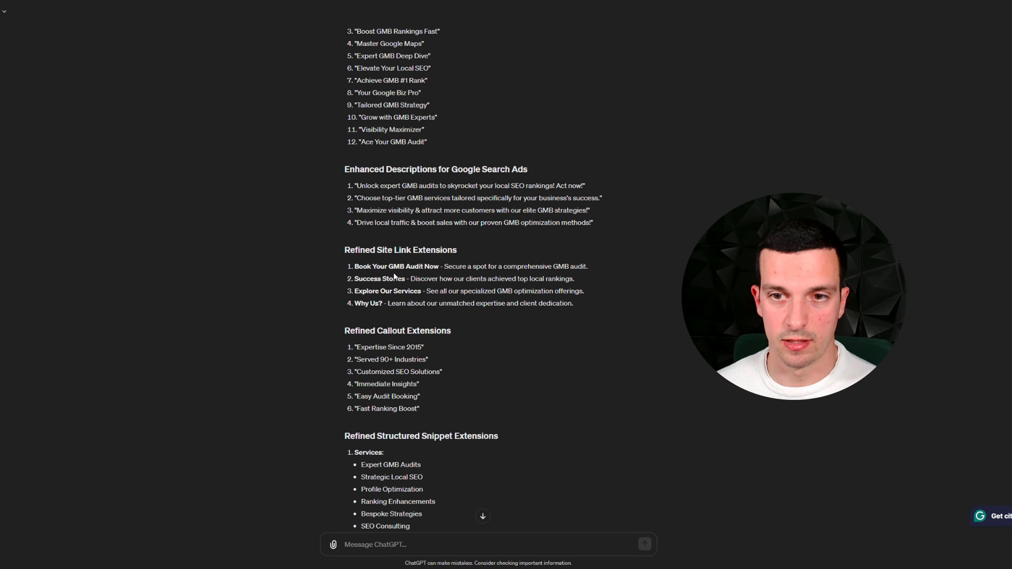
{"action": "scroll", "coordinate": [447, 286], "scroll_direction": "down", "scroll_amount": 4}
{"action": "scroll", "coordinate": [447, 278], "scroll_direction": "down", "scroll_amount": 2}
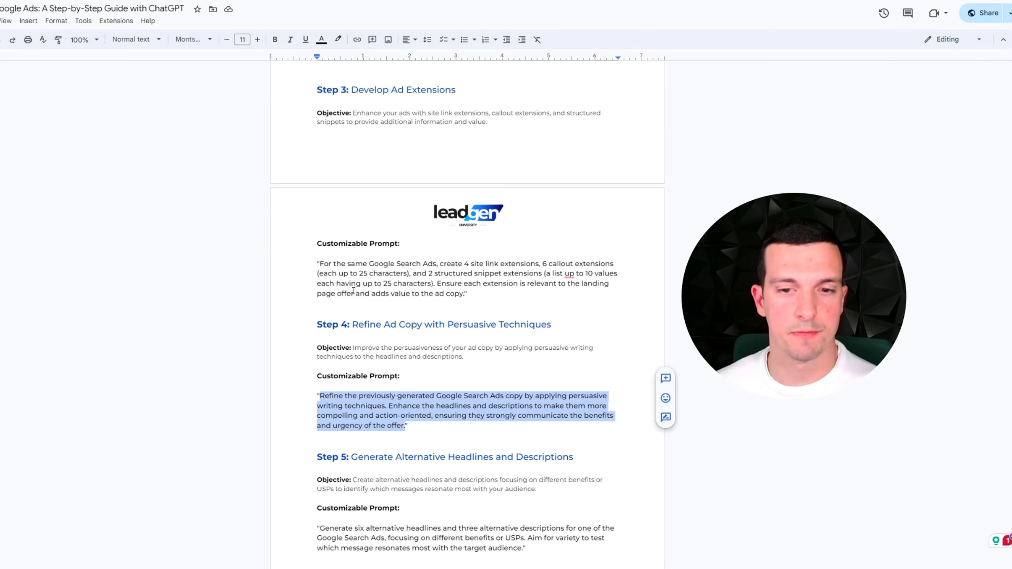
- Copy the Step 5 prompt for alternative headlines and descriptions from the Google Docs guide into ChatGPT and send it
{"action": "scroll", "coordinate": [379, 319], "scroll_direction": "down", "scroll_amount": 3}
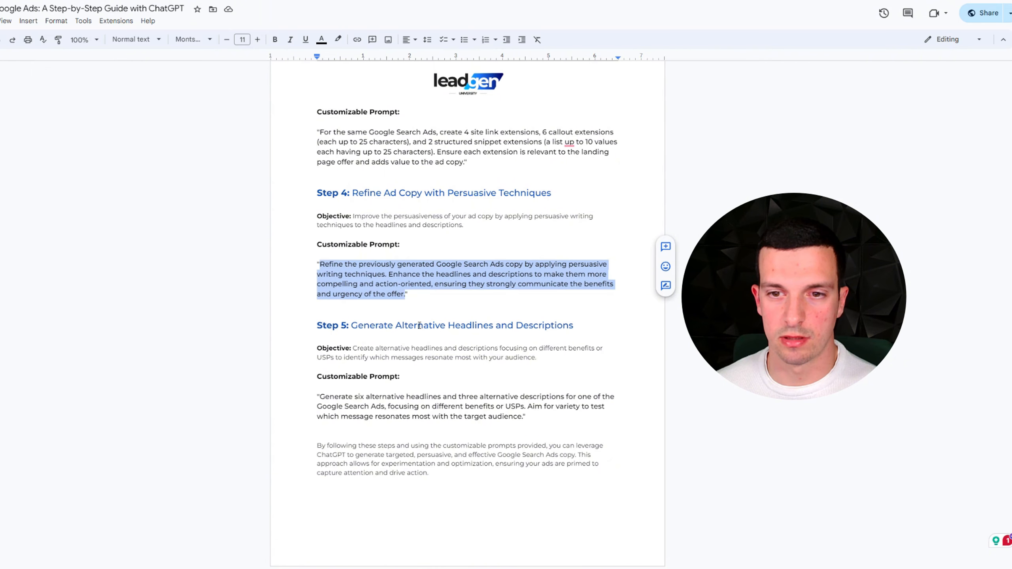
{"action": "left_click_drag", "start_coordinate": [423, 326], "coordinate": [523, 326]}
{"action": "left_click", "coordinate": [552, 325]}
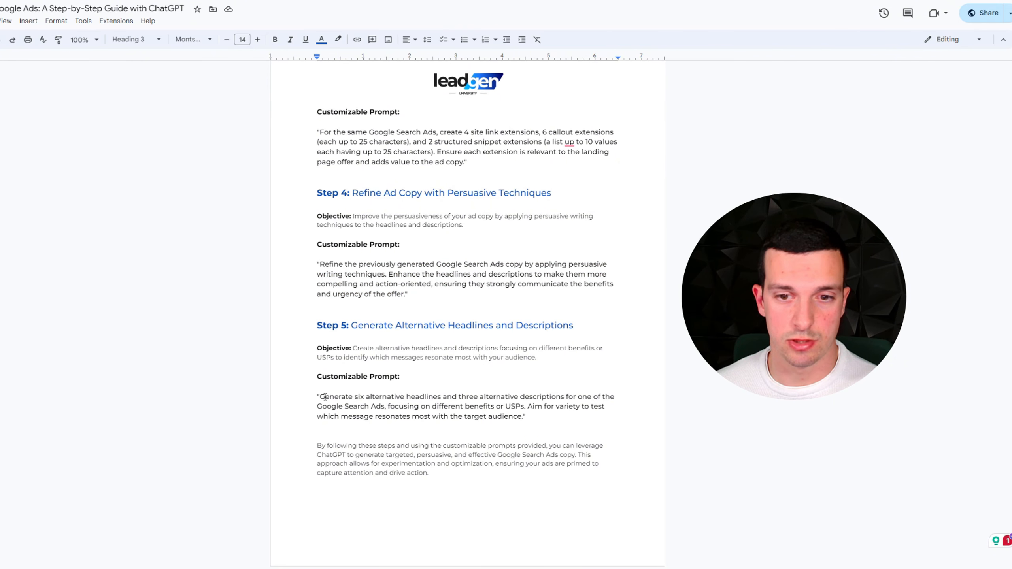
{"action": "left_click_drag", "start_coordinate": [325, 396], "coordinate": [523, 418]}
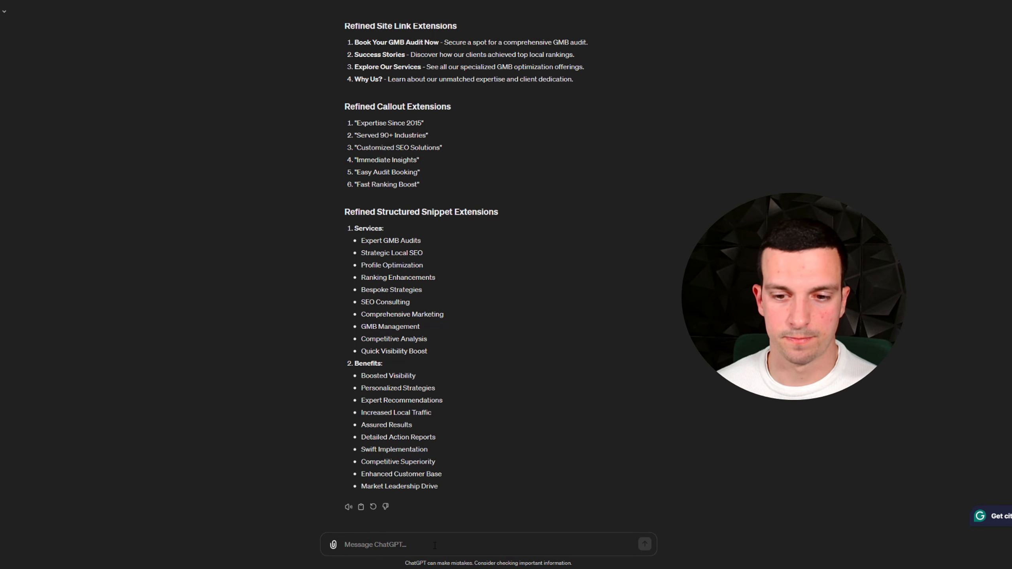
{"action": "type", "text": "Generate six alternative headlines and three alternative descriptions for one of the Google Search Ads, focusing on different benefits or USPs. Aim for variety to test which message resonates most with the target audience."}
{"action": "key", "text": "Return"}
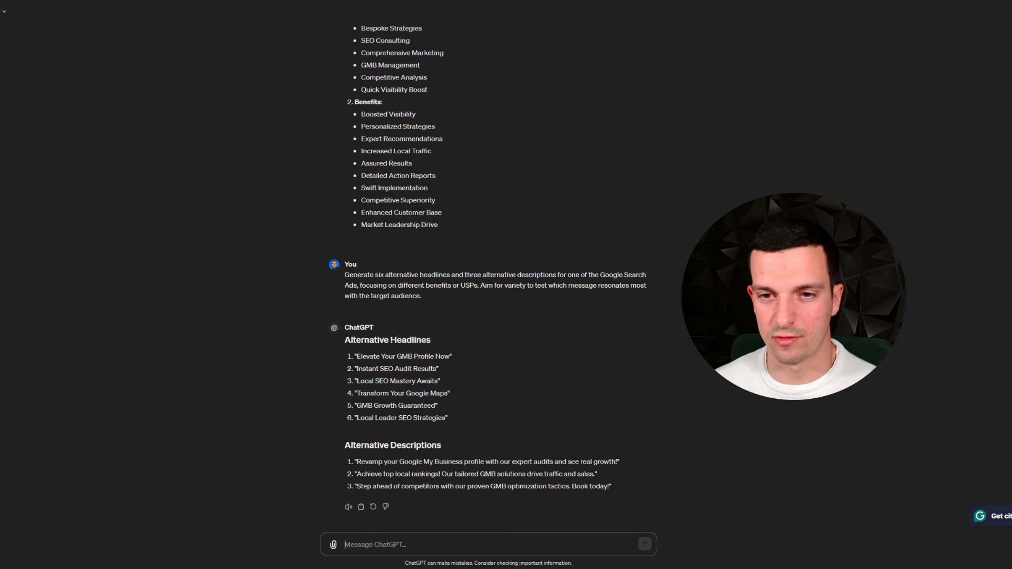
- Review the six alternative headlines and three alternative descriptions in ChatGPT's answer
{"action": "left_click_drag", "start_coordinate": [362, 357], "coordinate": [443, 357]}
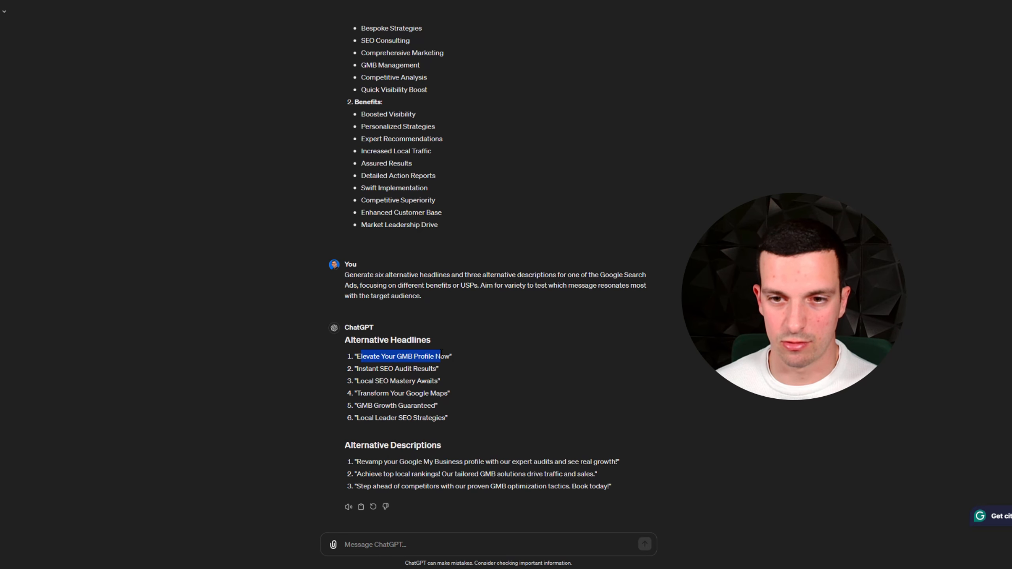
{"action": "left_click", "coordinate": [443, 357]}
{"action": "left_click_drag", "start_coordinate": [362, 370], "coordinate": [434, 370]}
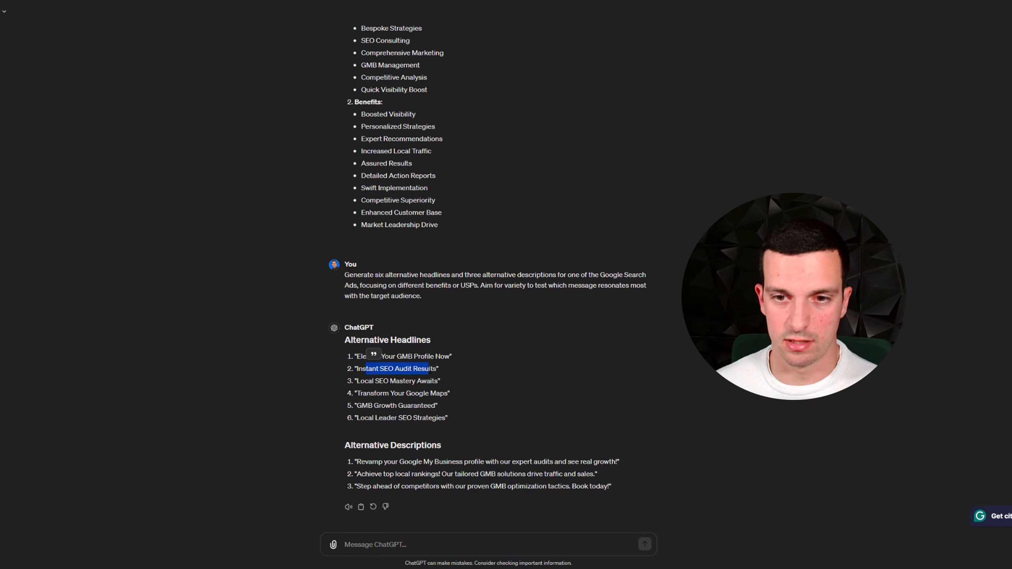
{"action": "left_click", "coordinate": [382, 380]}
{"action": "left_click_drag", "start_coordinate": [364, 381], "coordinate": [429, 381]}
{"action": "left_click", "coordinate": [372, 367]}
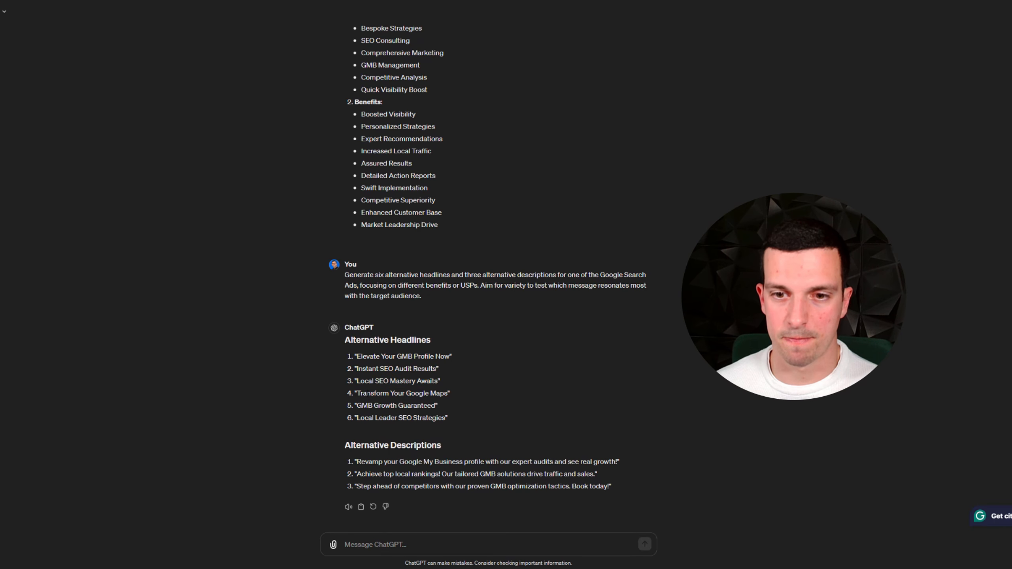
{"action": "left_click_drag", "start_coordinate": [367, 394], "coordinate": [440, 394]}
{"action": "left_click", "coordinate": [373, 416]}
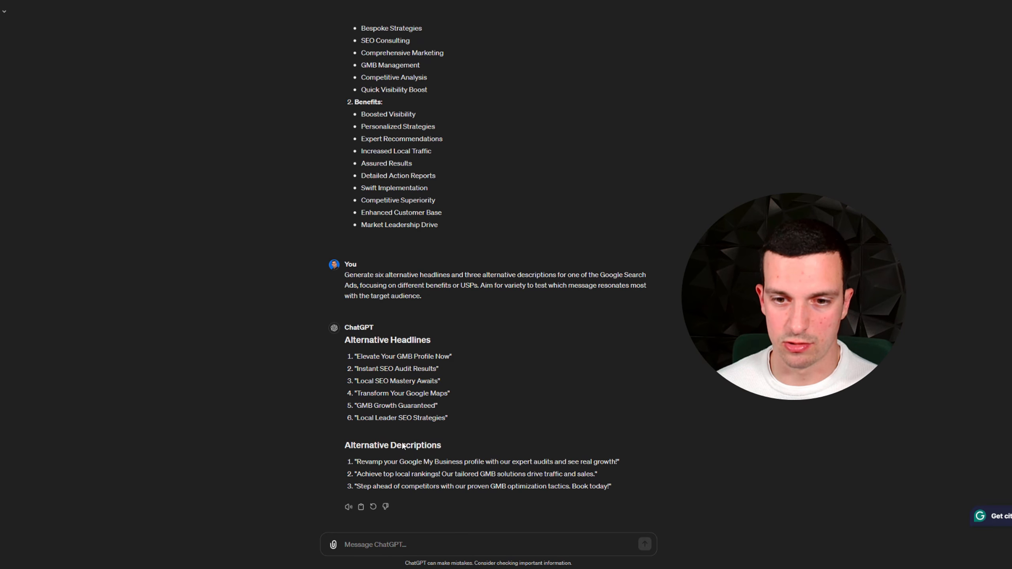
{"action": "left_click_drag", "start_coordinate": [372, 460], "coordinate": [598, 475]}
{"action": "left_click", "coordinate": [309, 183]}
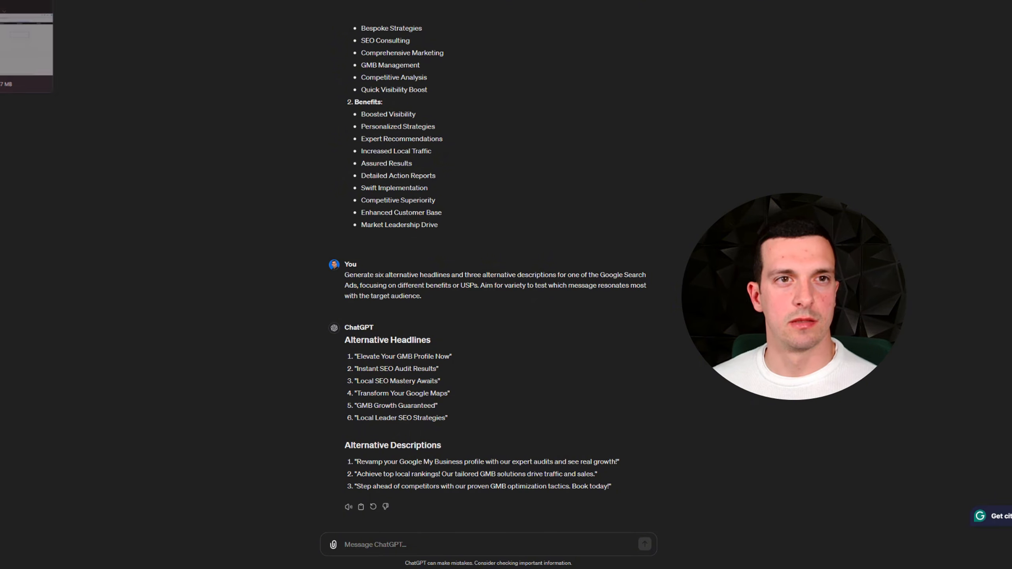
- Copy the 12 original headlines from ChatGPT's first ad copy answer into the GBP Services row's Headlines cell in the Google Sheets campaign structure
{"action": "scroll", "coordinate": [460, 333], "scroll_direction": "up", "scroll_amount": 5}
{"action": "scroll", "coordinate": [456, 334], "scroll_direction": "up", "scroll_amount": 2}
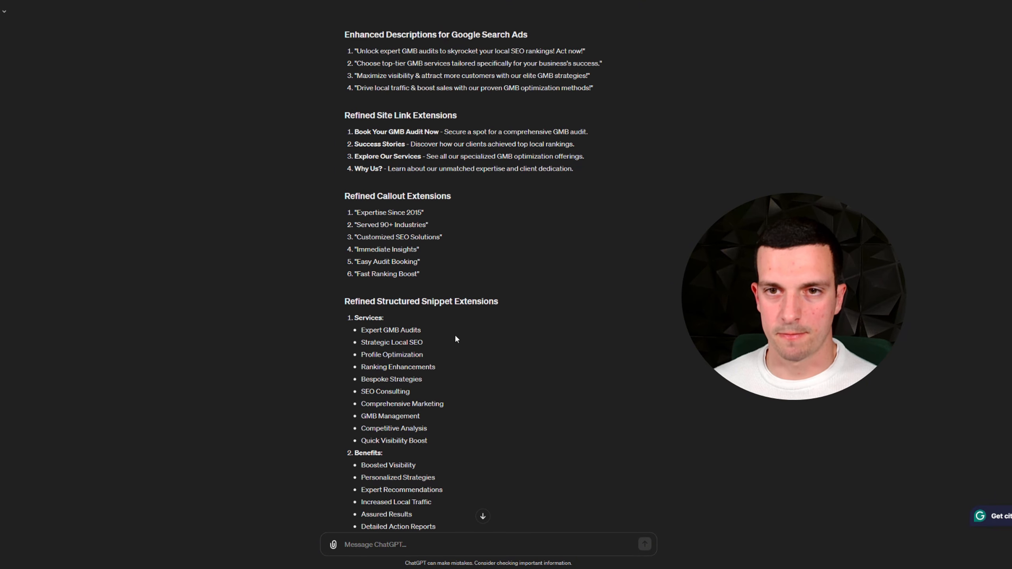
{"action": "scroll", "coordinate": [460, 320], "scroll_direction": "up", "scroll_amount": 6}
{"action": "scroll", "coordinate": [461, 319], "scroll_direction": "up", "scroll_amount": 20}
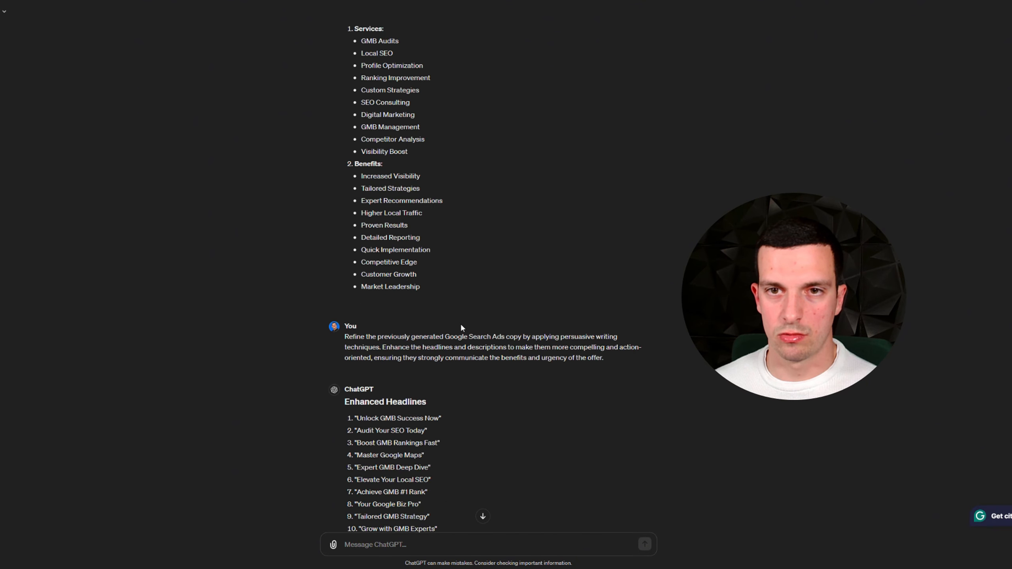
{"action": "scroll", "coordinate": [462, 324], "scroll_direction": "down", "scroll_amount": 2}
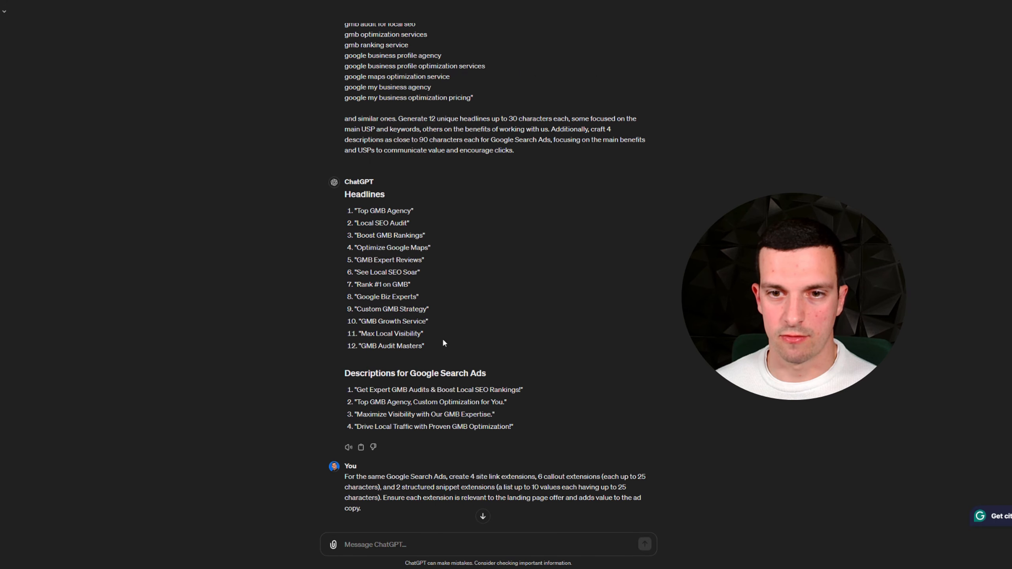
{"action": "left_click_drag", "start_coordinate": [435, 346], "coordinate": [353, 208]}
{"action": "key", "text": "ctrl+c"}
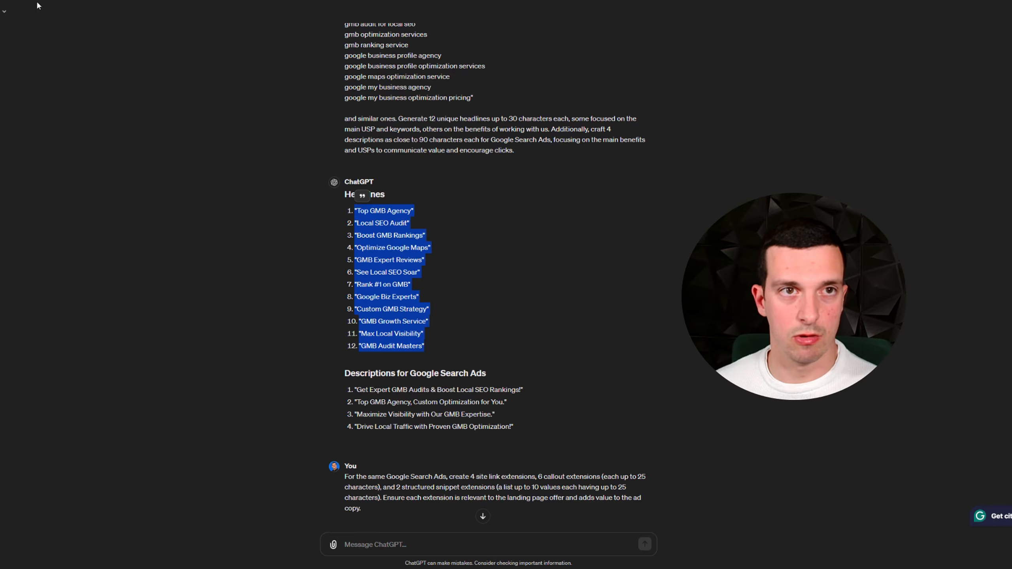
{"action": "left_click", "coordinate": [327, 0]}
{"action": "double_click", "coordinate": [539, 122]}
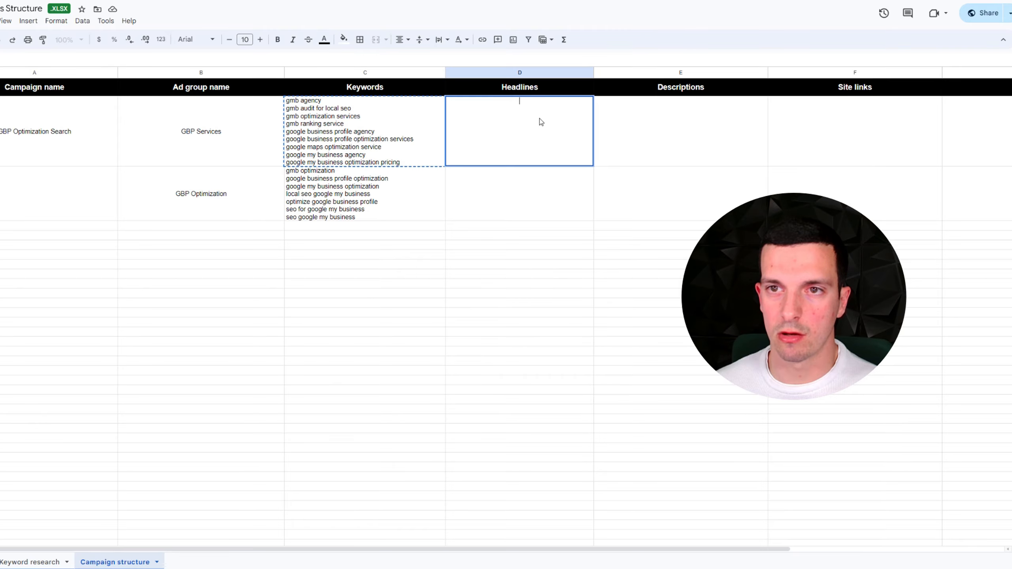
{"action": "key", "text": "ctrl+v"}
{"action": "key", "text": "shift+Return"}
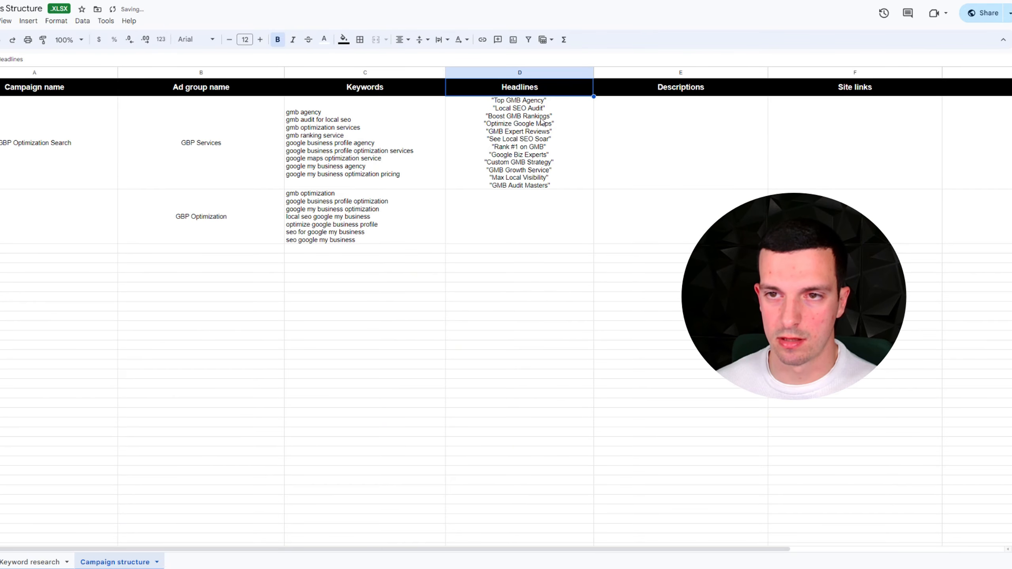
- Copy the four original Google Search Ads descriptions from ChatGPT into the Descriptions cell of the GBP Services row in Google Sheets
{"action": "left_click", "coordinate": [192, 1]}
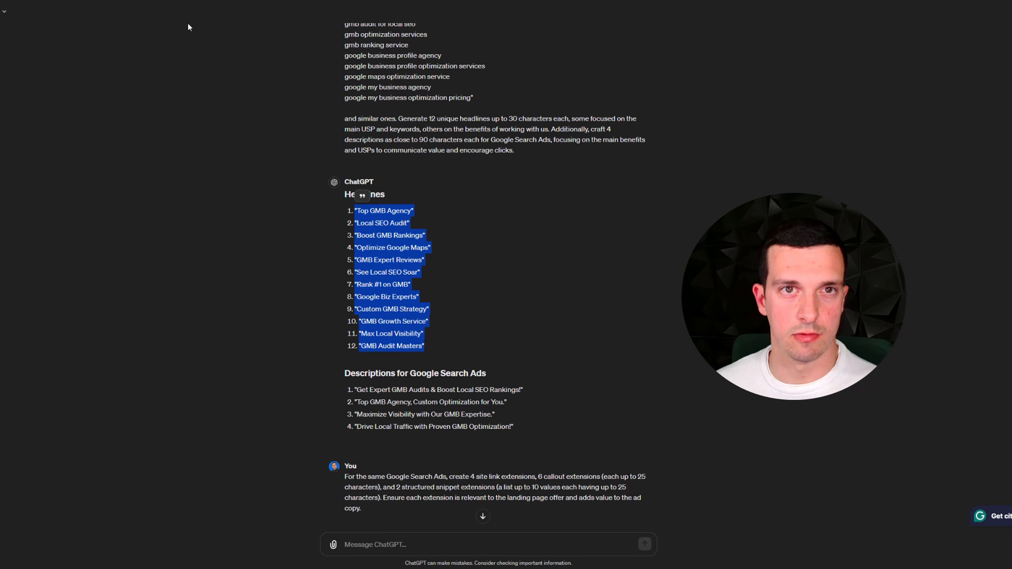
{"action": "scroll", "coordinate": [445, 306], "scroll_direction": "down", "scroll_amount": 3}
{"action": "left_click_drag", "start_coordinate": [517, 301], "coordinate": [355, 262]}
{"action": "key", "text": "ctrl+c"}
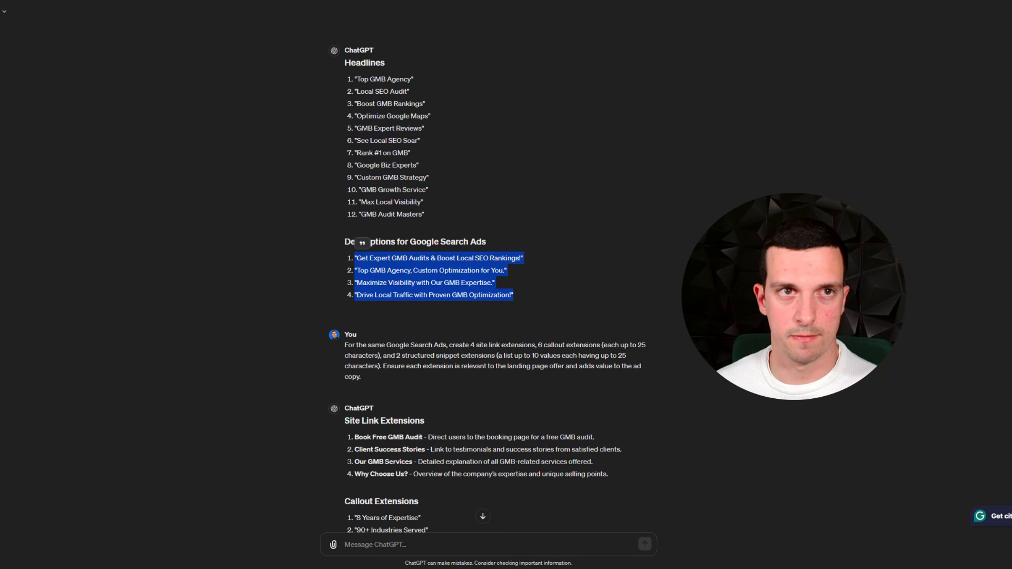
{"action": "left_click", "coordinate": [120, 1]}
{"action": "double_click", "coordinate": [669, 127]}
{"action": "key", "text": "ctrl+v"}
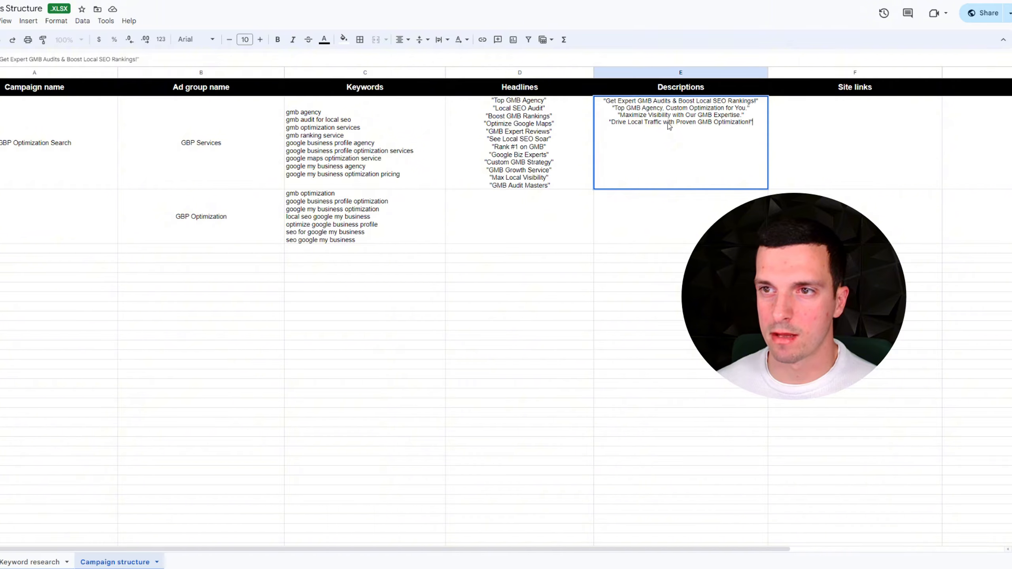
{"action": "key", "text": "shift+Return"}
- Copy the four original site link extensions with their explanations from ChatGPT into the Site links cell of the GBP Services row in Google Sheets
{"action": "left_click", "coordinate": [40, 1]}
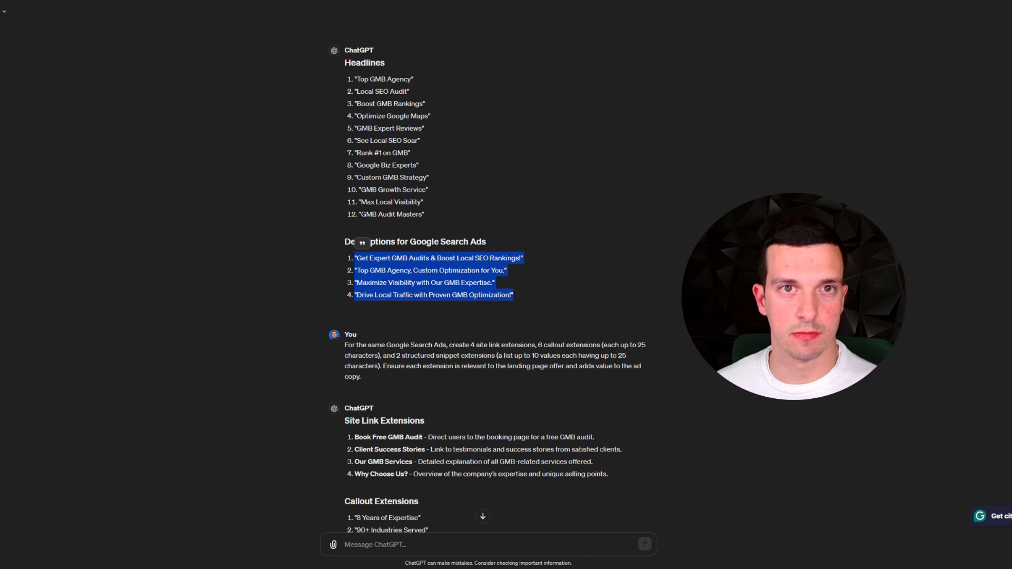
{"action": "scroll", "coordinate": [358, 314], "scroll_direction": "down", "scroll_amount": 2}
{"action": "left_click_drag", "start_coordinate": [615, 389], "coordinate": [340, 311]}
{"action": "key", "text": "ctrl+c"}
{"action": "left_click", "coordinate": [80, 1]}
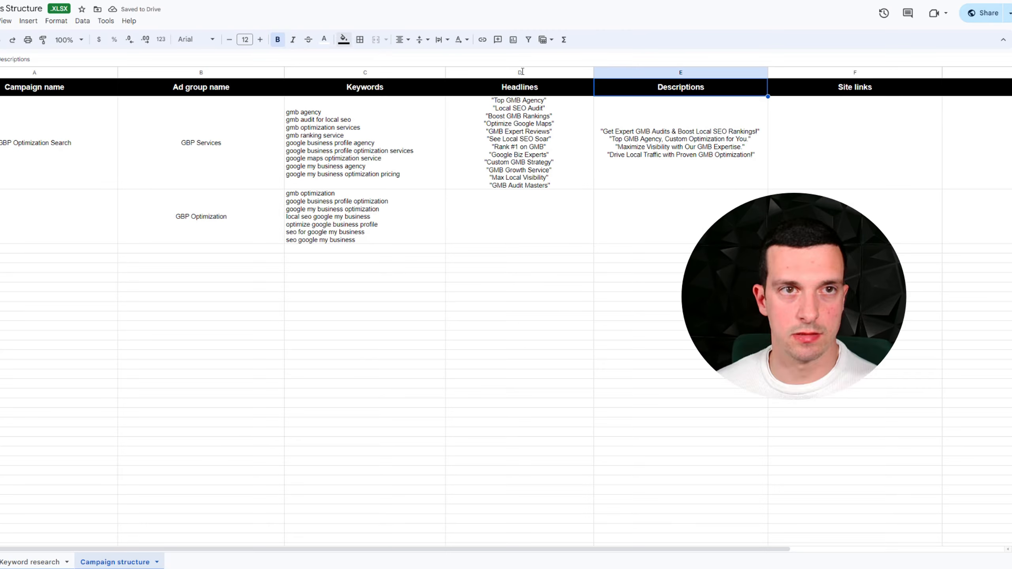
{"action": "double_click", "coordinate": [859, 141]}
{"action": "key", "text": "ctrl+v"}
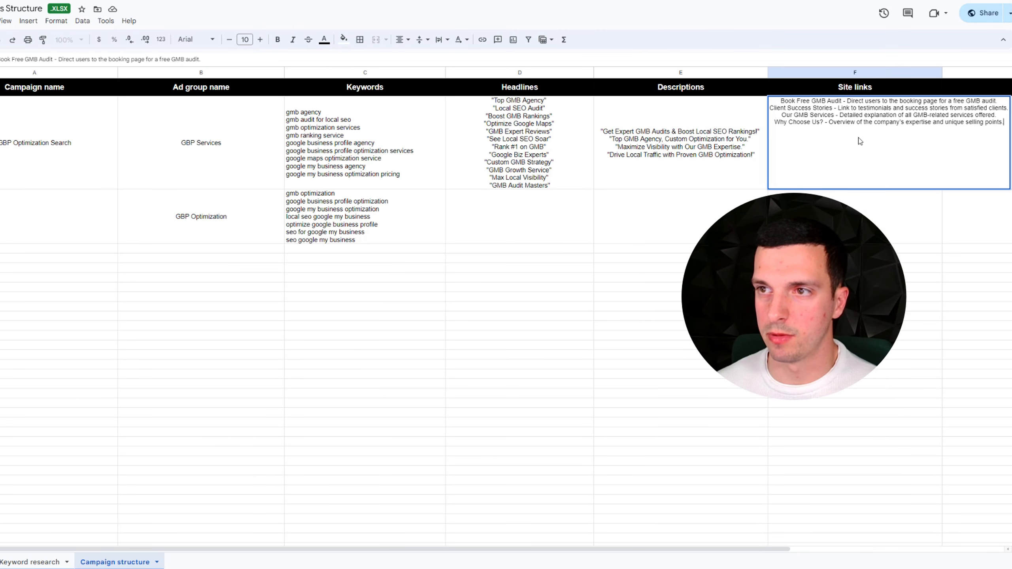
{"action": "key", "text": "Return"}
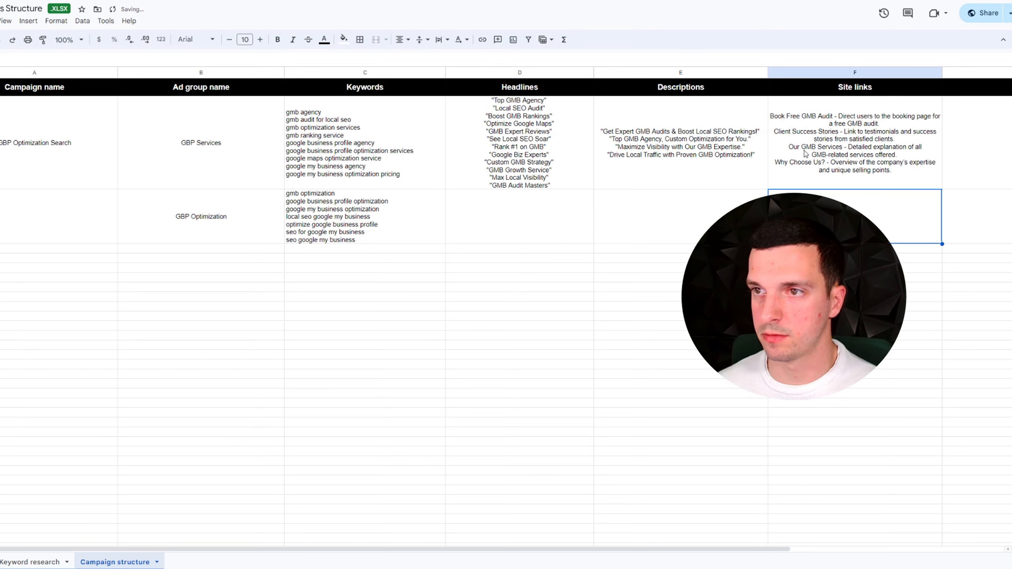
- Copy the six original callout extensions from ChatGPT into the Callout cell of the GBP Services row in Google Sheets
{"action": "left_click_drag", "start_coordinate": [700, 549], "coordinate": [915, 551]}
{"action": "left_click", "coordinate": [120, 0]}
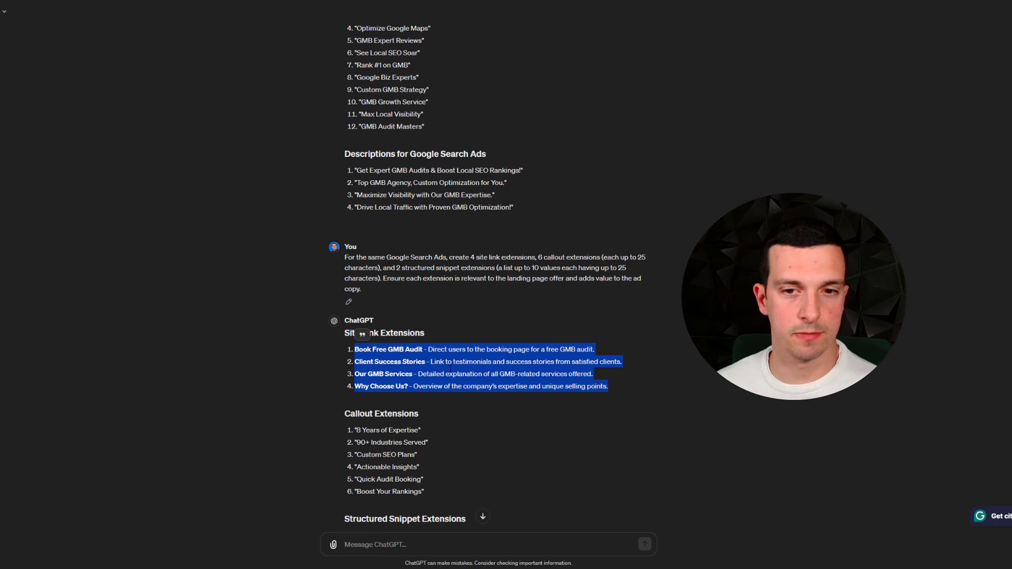
{"action": "scroll", "coordinate": [445, 405], "scroll_direction": "down", "scroll_amount": 2}
{"action": "left_click_drag", "start_coordinate": [445, 406], "coordinate": [355, 341]}
{"action": "key", "text": "ctrl+c"}
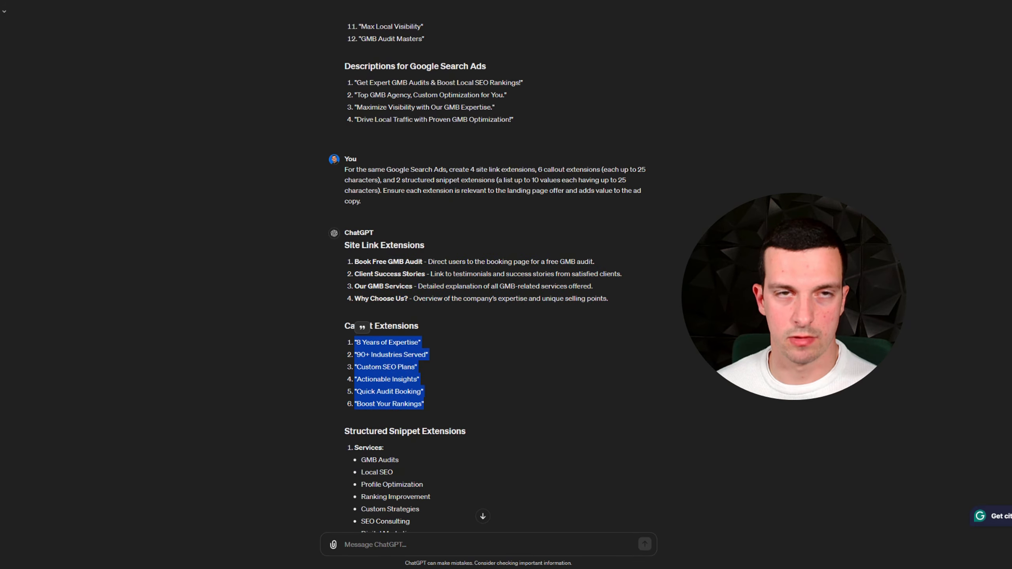
{"action": "left_click", "coordinate": [223, 1]}
{"action": "double_click", "coordinate": [788, 138]}
{"action": "key", "text": "ctrl+v"}
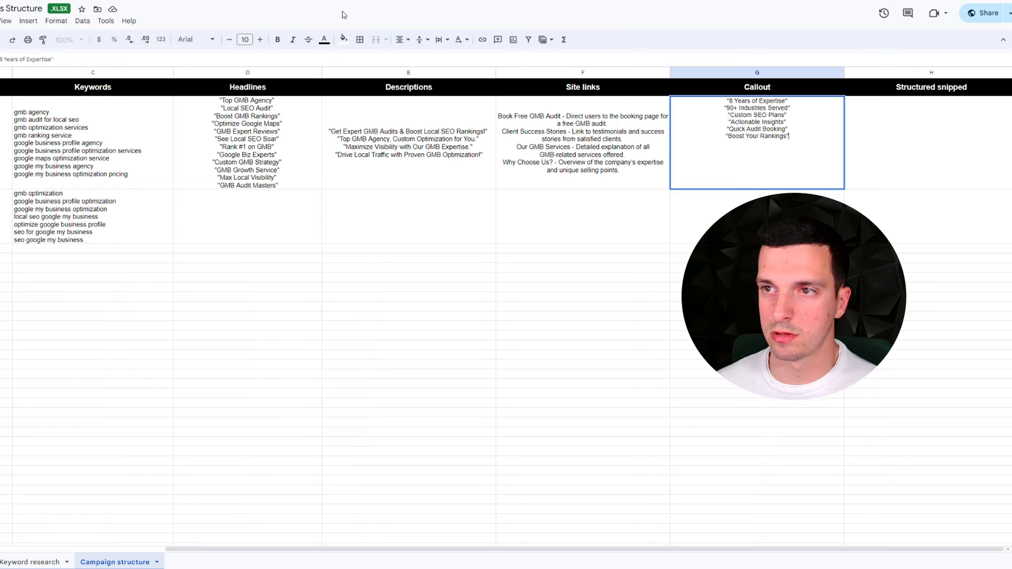
- Copy the original Services and Benefits structured snippet lists from ChatGPT into the Structured snipped cell of the GBP Services row in Google Sheets
{"action": "left_click", "coordinate": [120, 1]}
{"action": "scroll", "coordinate": [426, 352], "scroll_direction": "down", "scroll_amount": 4}
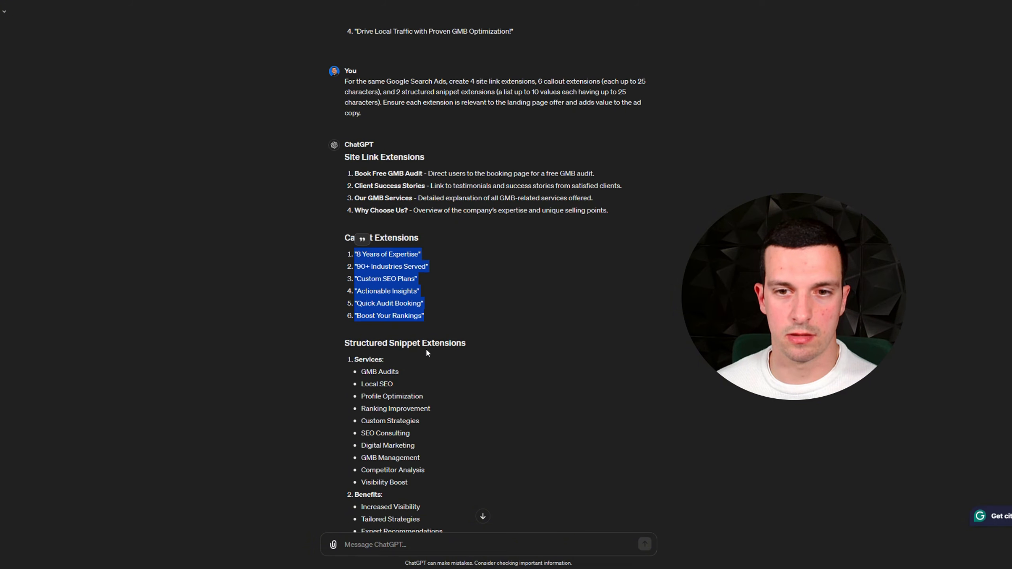
{"action": "scroll", "coordinate": [426, 423], "scroll_direction": "down", "scroll_amount": 3}
{"action": "left_click_drag", "start_coordinate": [427, 399], "coordinate": [345, 140]}
{"action": "key", "text": "ctrl+c"}
{"action": "left_click", "coordinate": [359, 1]}
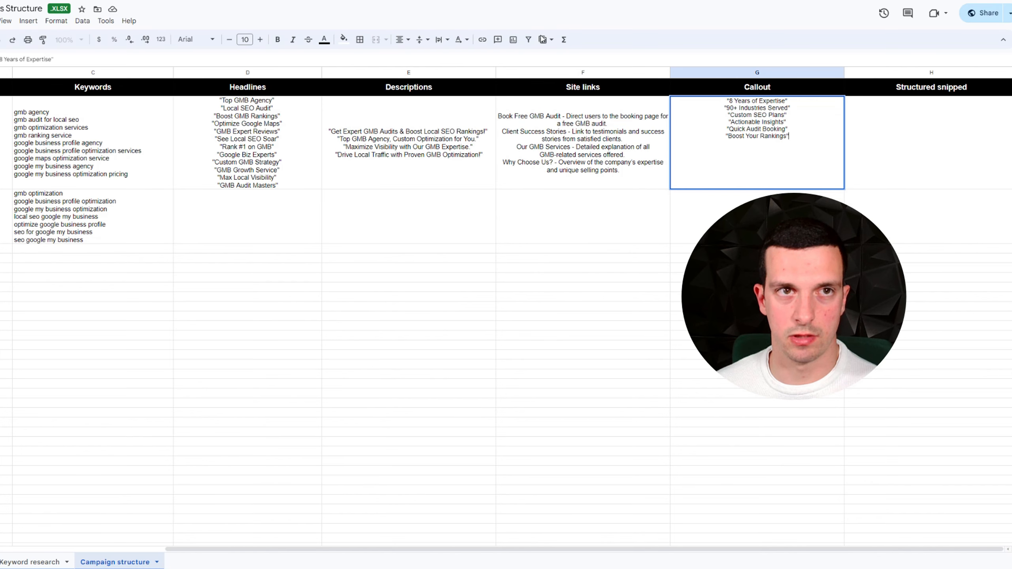
{"action": "double_click", "coordinate": [909, 125]}
{"action": "key", "text": "ctrl+v"}
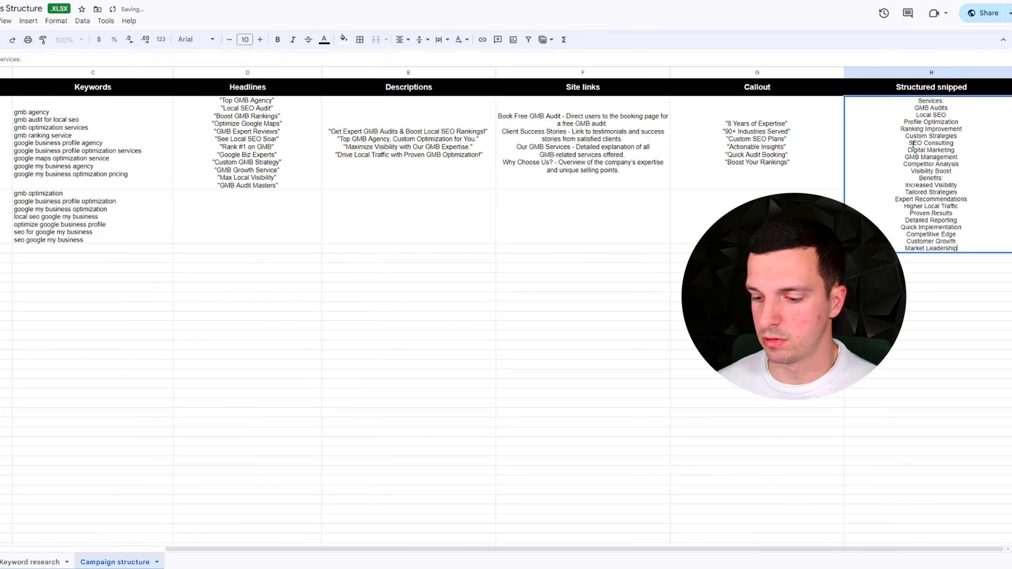
- Copy the twelve enhanced headlines from ChatGPT and add them below the original ones in the Headlines cell of the GBP Services row in Google Sheets
{"action": "key", "text": "Return"}
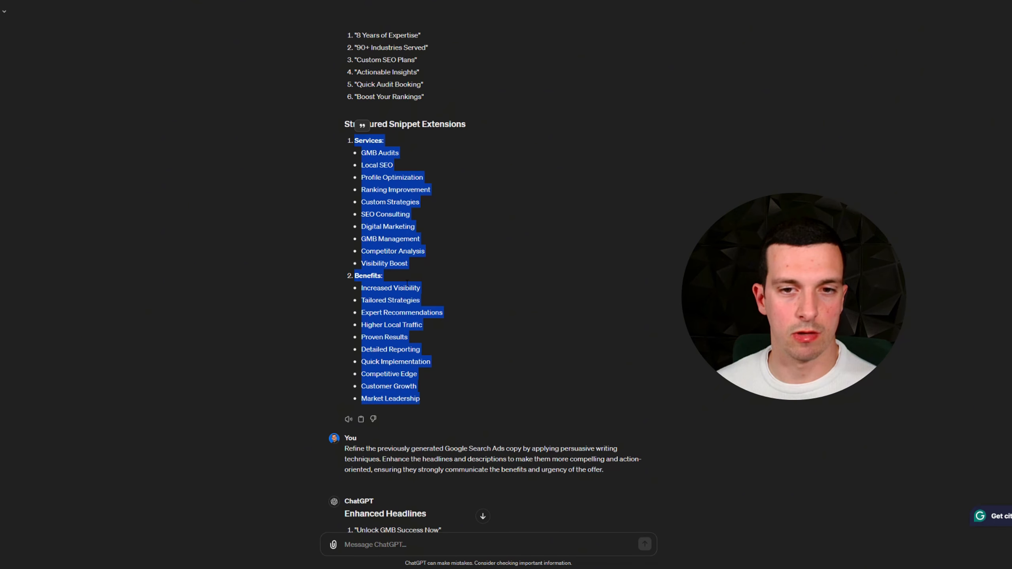
{"action": "scroll", "coordinate": [490, 357], "scroll_direction": "down", "scroll_amount": 5}
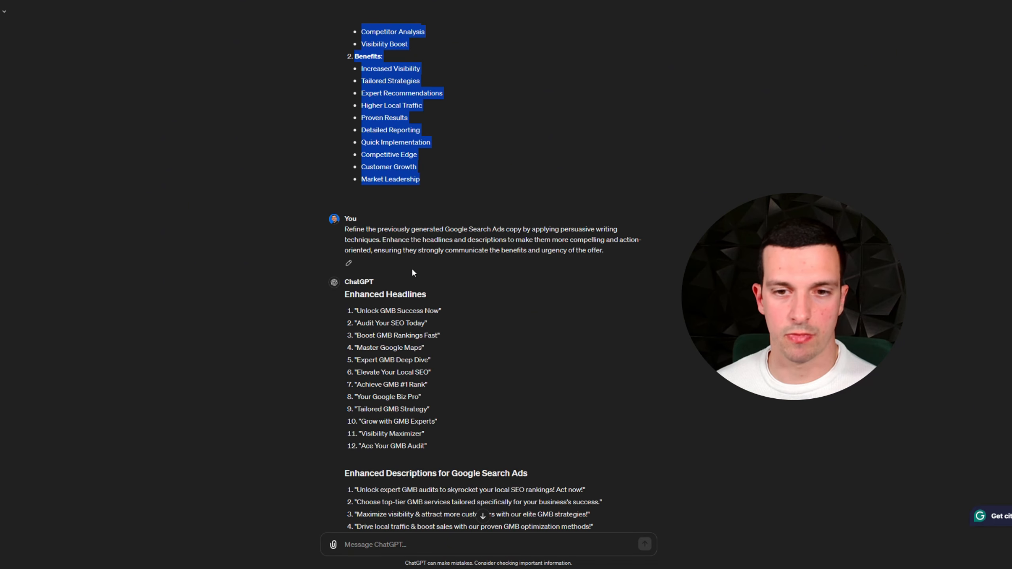
{"action": "left_click_drag", "start_coordinate": [441, 358], "coordinate": [323, 183]}
{"action": "key", "text": "ctrl+c"}
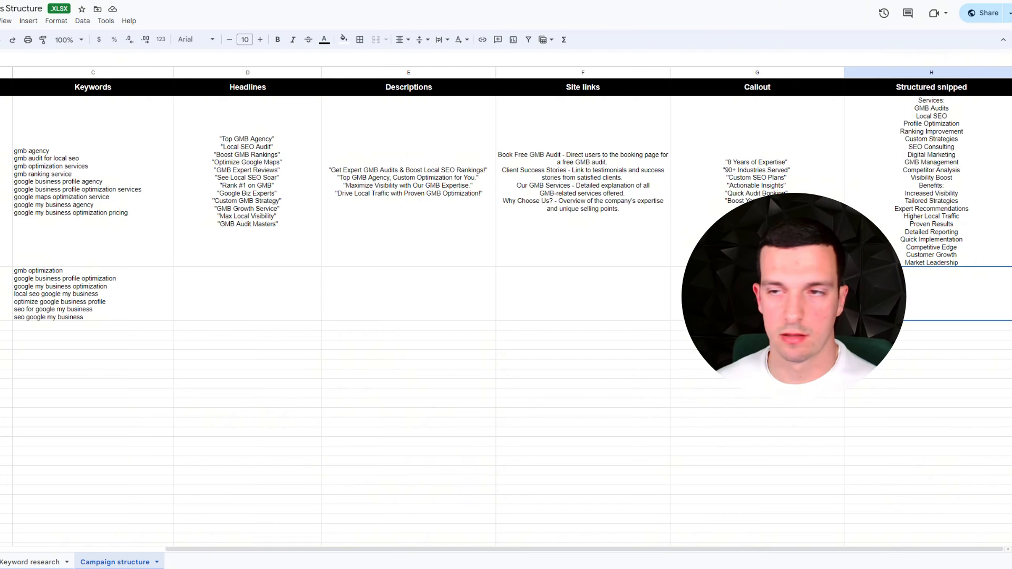
{"action": "double_click", "coordinate": [628, 192]}
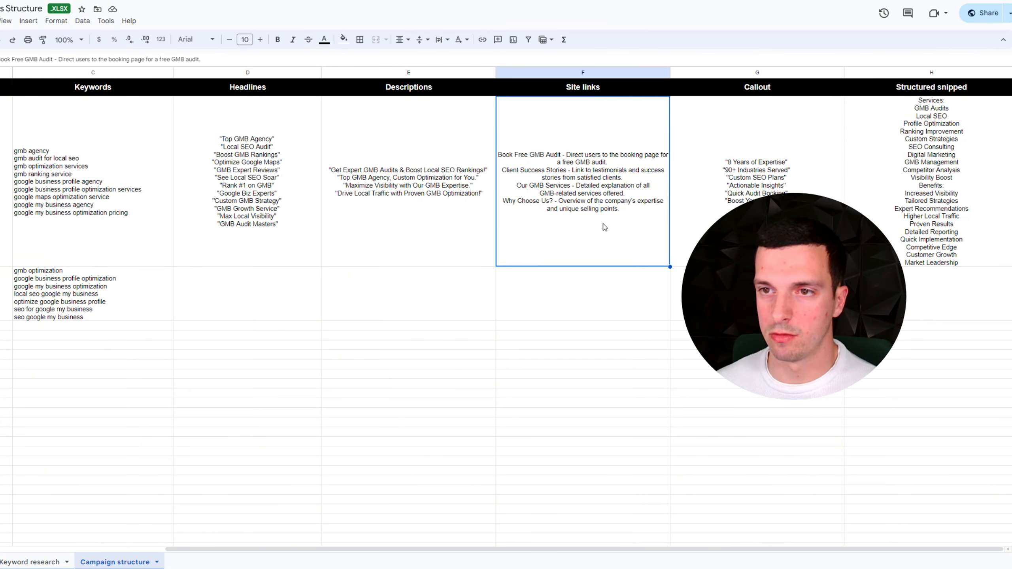
{"action": "left_click", "coordinate": [423, 178]}
{"action": "double_click", "coordinate": [284, 189]}
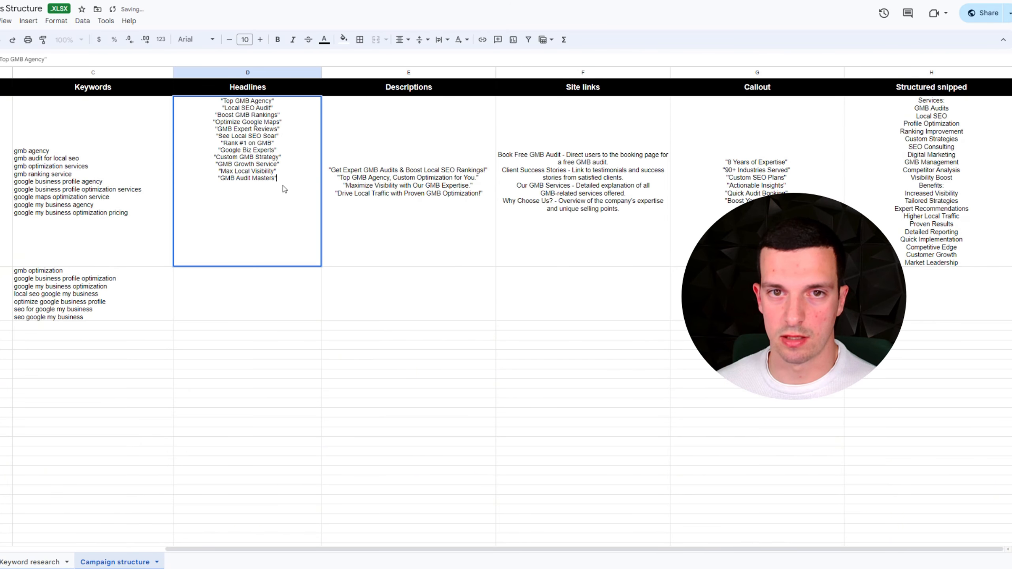
{"action": "key", "text": "alt+Return"}
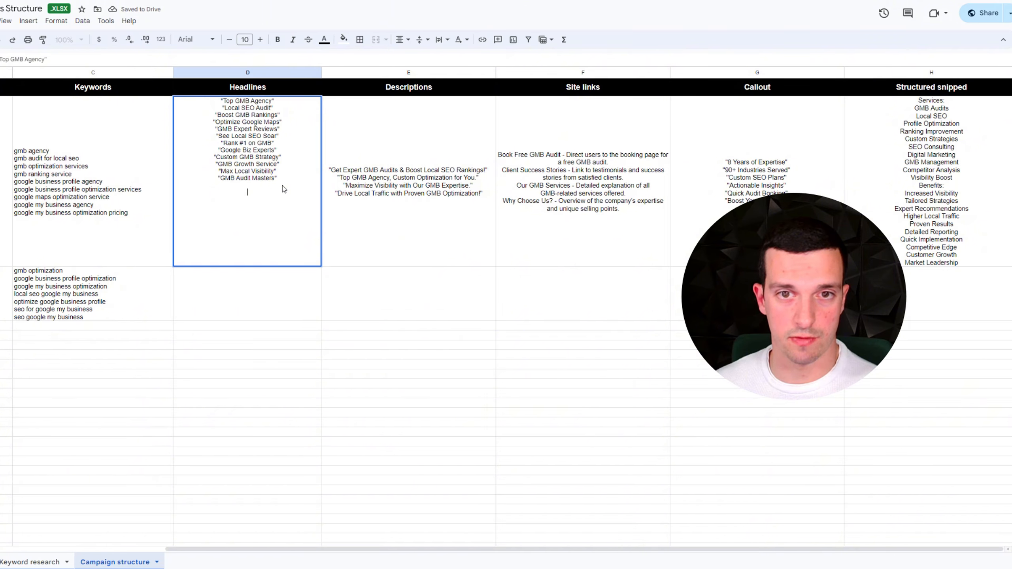
{"action": "key", "text": "ctrl+v"}
{"action": "key", "text": "Return"}
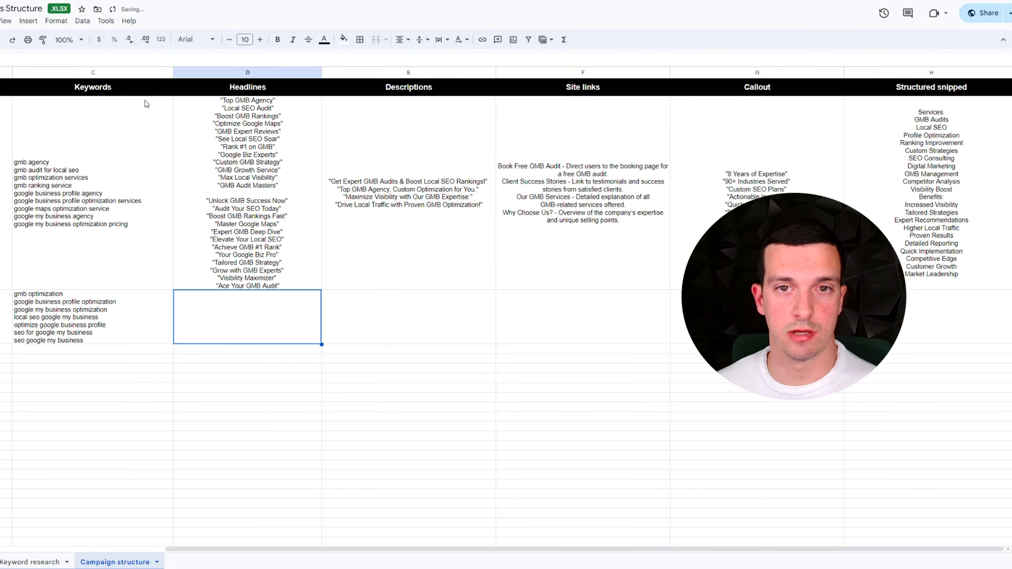
- Copy the four enhanced descriptions from ChatGPT and add them below the originals in the GBP Services row's Descriptions cell in Google Sheets
{"action": "key", "text": "alt+Tab"}
{"action": "scroll", "coordinate": [506, 363], "scroll_direction": "down", "scroll_amount": 3}
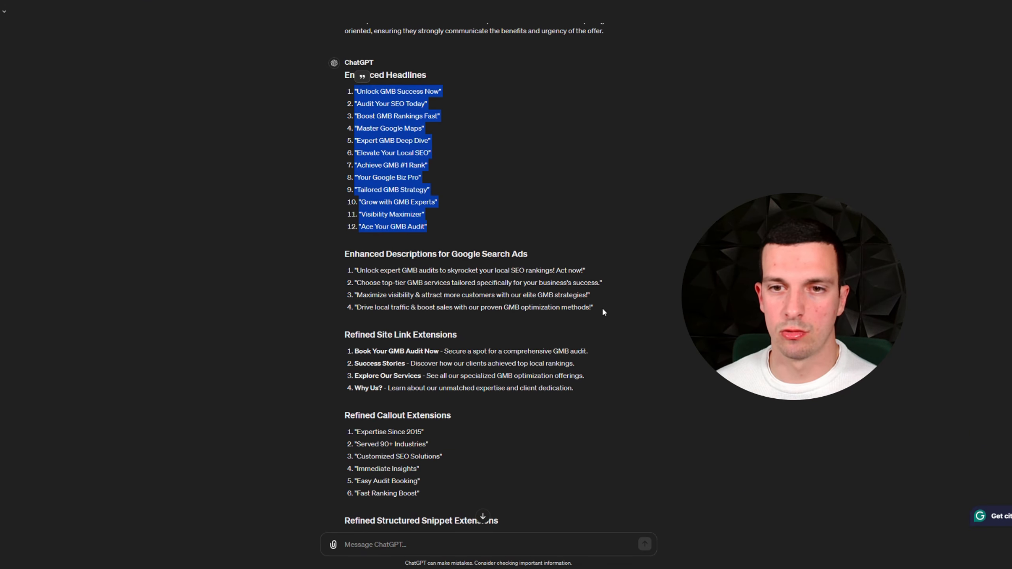
{"action": "left_click_drag", "start_coordinate": [596, 310], "coordinate": [356, 270]}
{"action": "key", "text": "ctrl+c"}
{"action": "key", "text": "alt+Tab"}
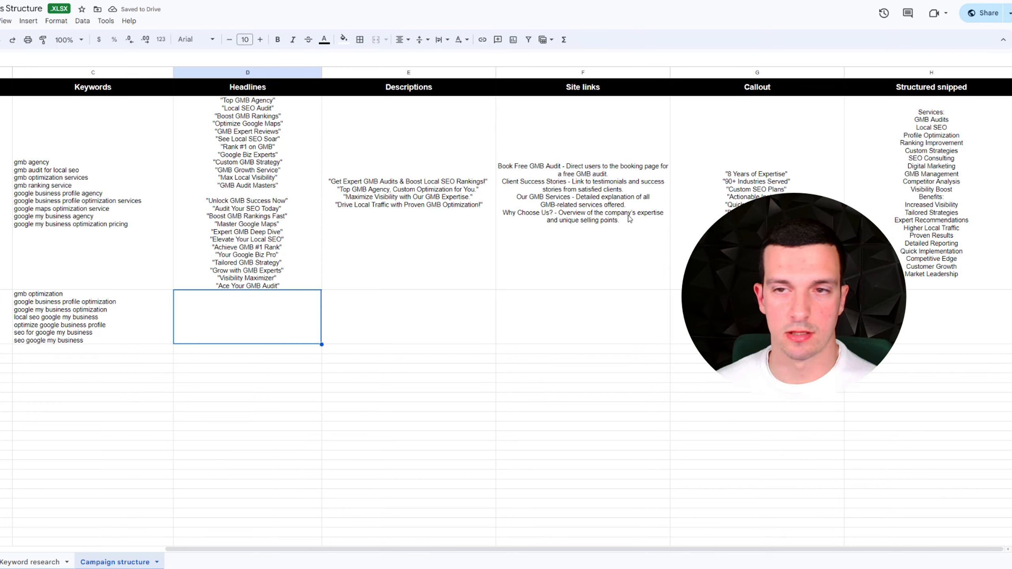
{"action": "double_click", "coordinate": [421, 236]}
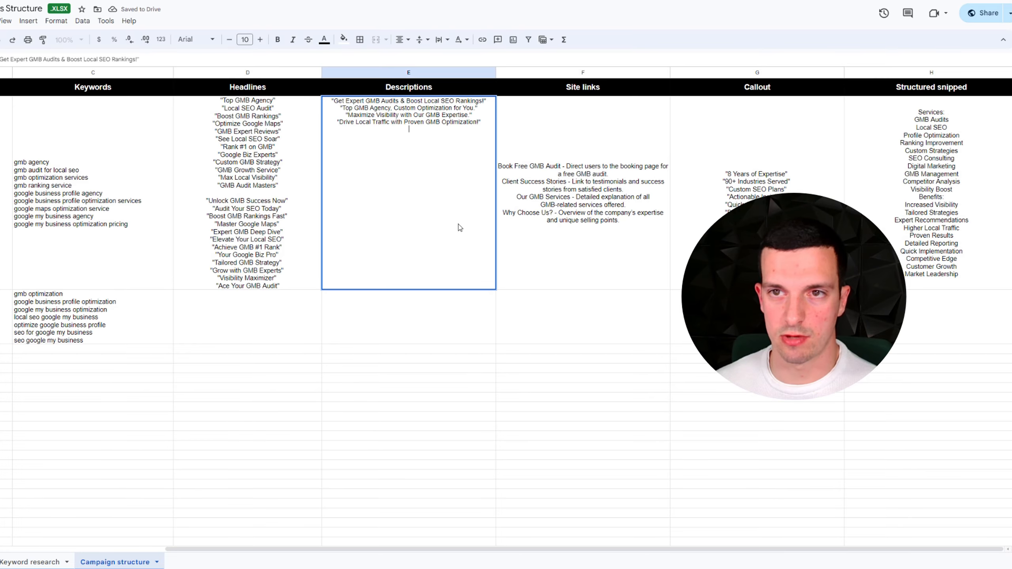
{"action": "key", "text": "ctrl+v"}
{"action": "key", "text": "Return"}
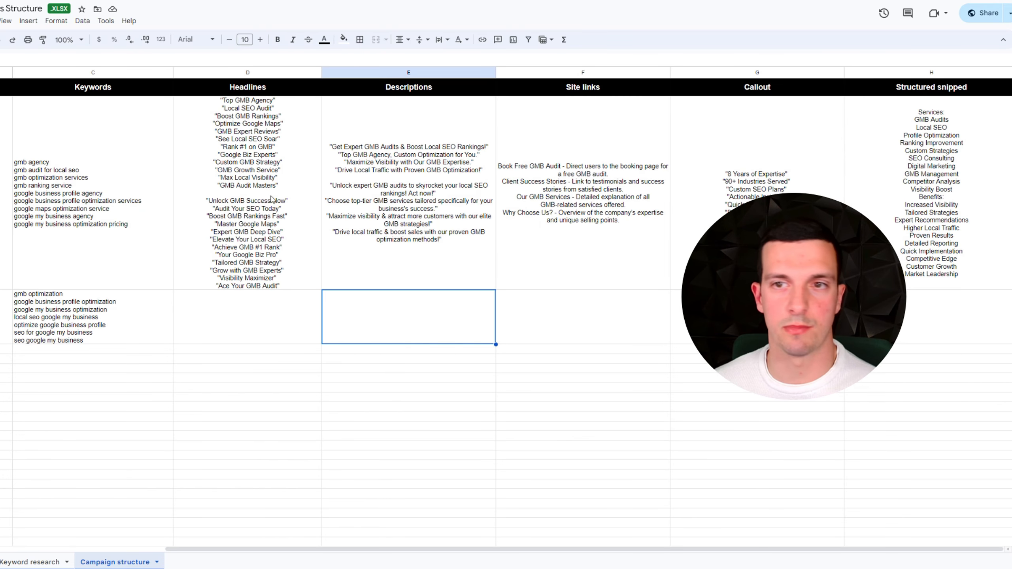
- Copy the four refined site link extensions from ChatGPT and add them below the originals in the GBP Services row's Site links cell in Google Sheets
{"action": "left_click", "coordinate": [197, 1]}
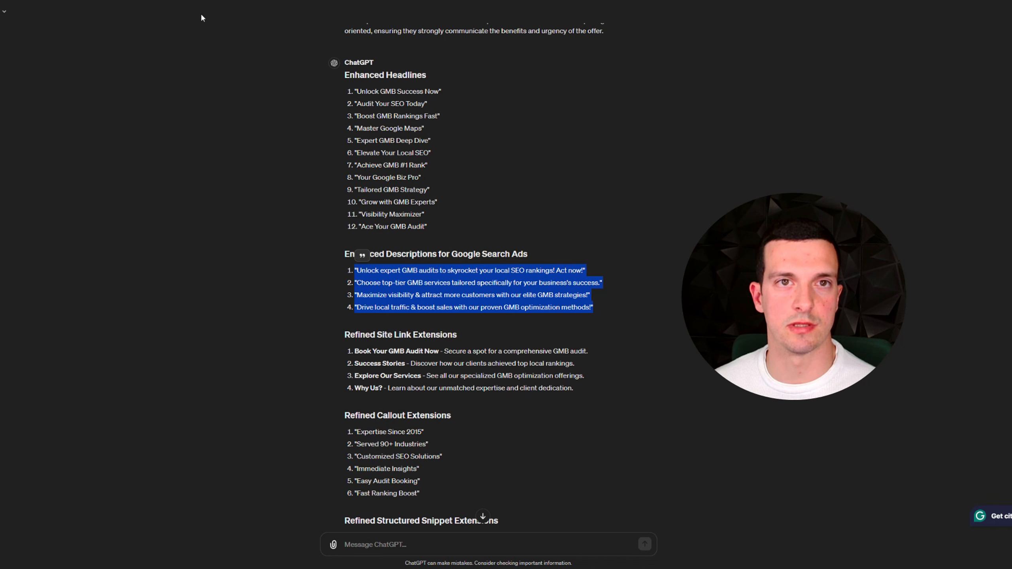
{"action": "left_click_drag", "start_coordinate": [577, 390], "coordinate": [354, 359]}
{"action": "key", "text": "ctrl+c"}
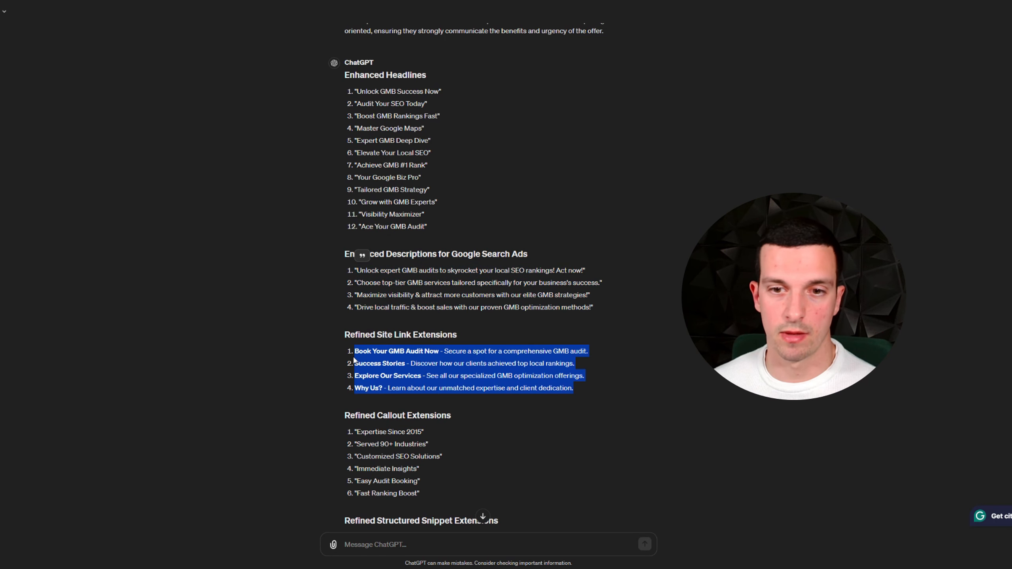
{"action": "left_click", "coordinate": [345, 1]}
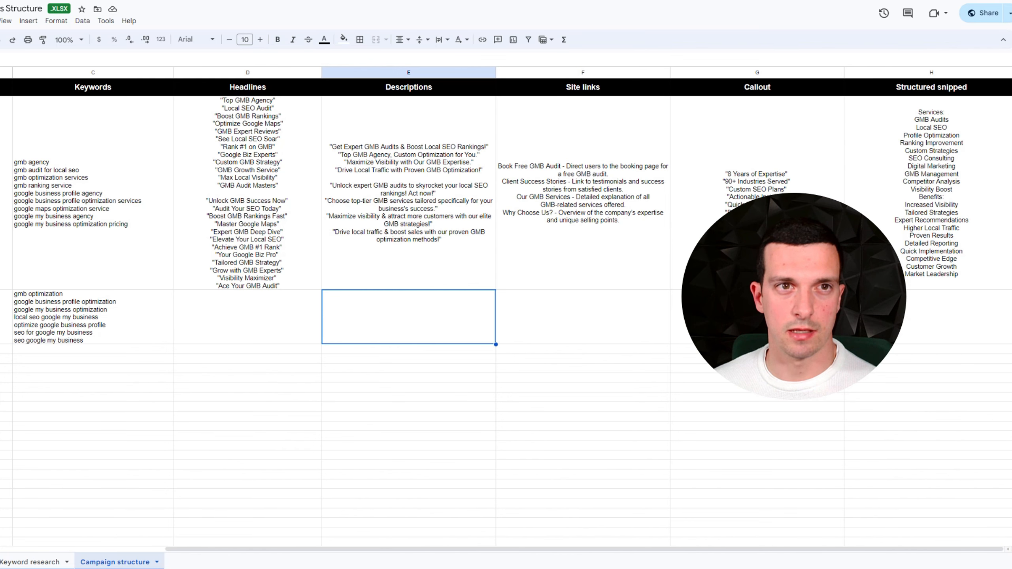
{"action": "left_click", "coordinate": [594, 198]}
{"action": "double_click", "coordinate": [629, 231]}
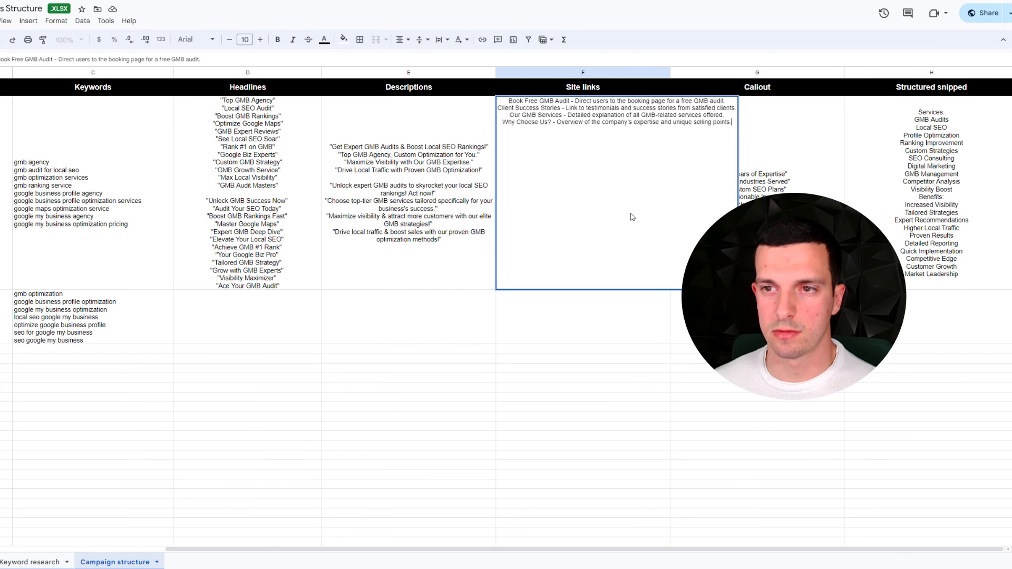
{"action": "key", "text": "ctrl+v"}
{"action": "key", "text": "Return"}
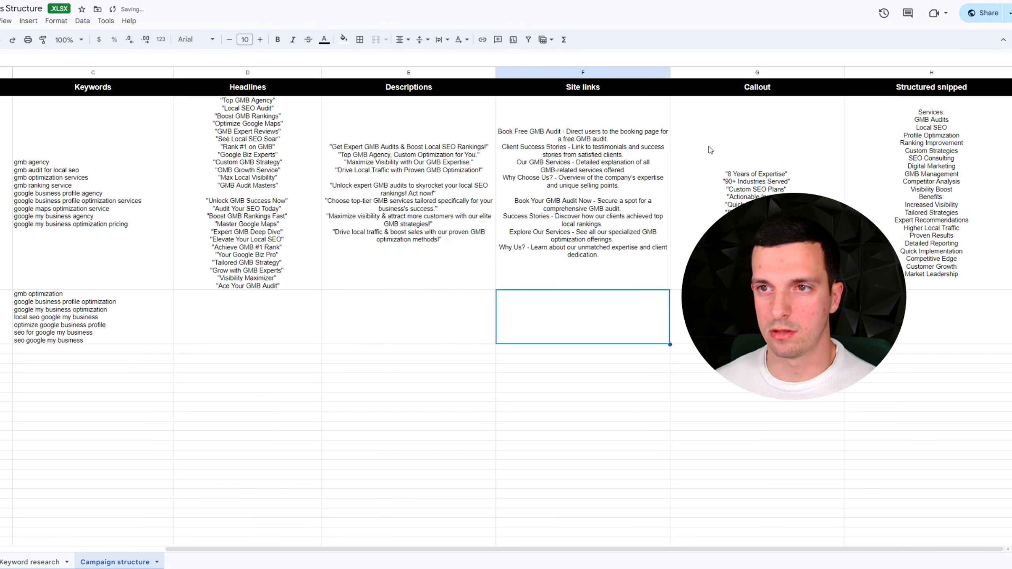
- Copy the six refined callout extensions from ChatGPT and add them below the originals in the GBP Services row's Callout cell in Google Sheets
{"action": "left_click", "coordinate": [223, 0]}
{"action": "scroll", "coordinate": [436, 355], "scroll_direction": "down", "scroll_amount": 3}
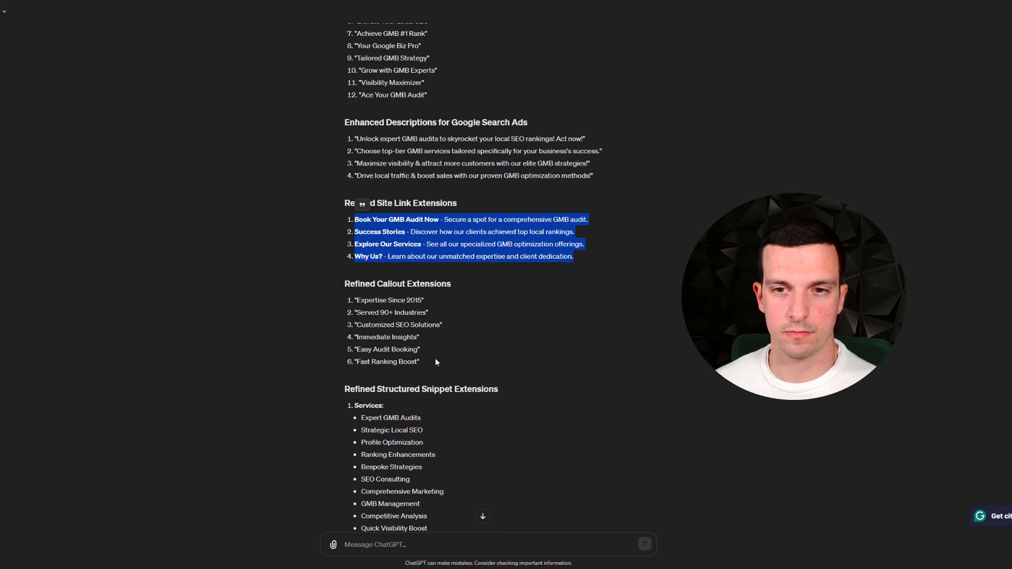
{"action": "left_click_drag", "start_coordinate": [436, 363], "coordinate": [353, 300]}
{"action": "left_click", "coordinate": [315, 0]}
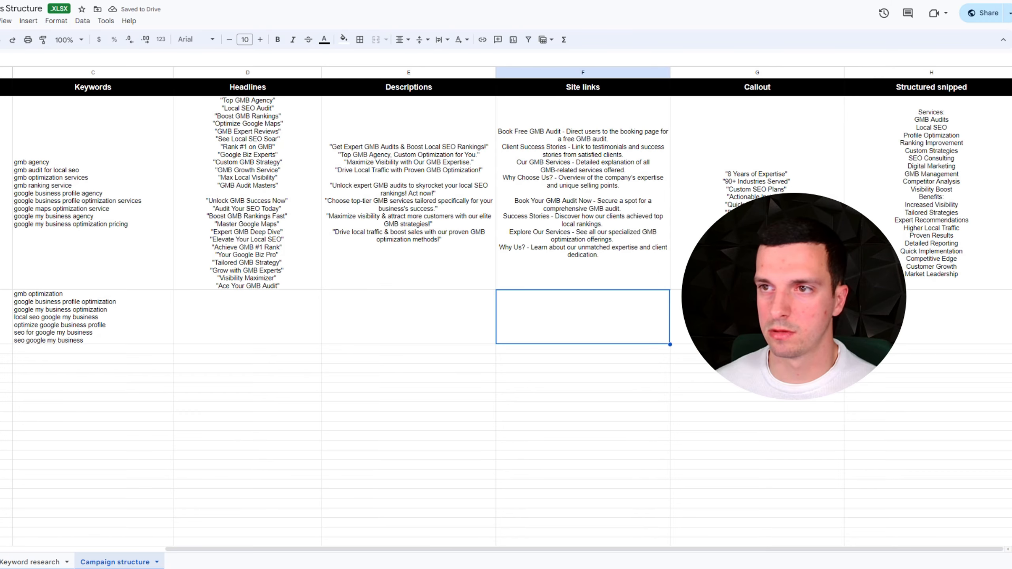
{"action": "double_click", "coordinate": [757, 235]}
{"action": "key", "text": "ctrl+v"}
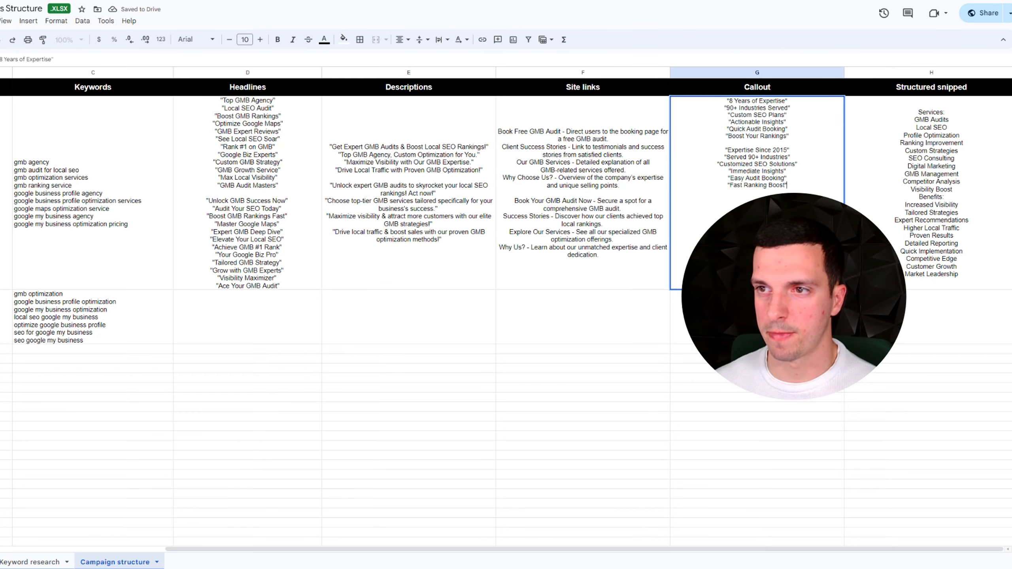
{"action": "key", "text": "Return"}
- Copy the refined Services and Benefits snippet lists from ChatGPT and add them below the originals in the GBP Services row's Structured snipped cell in Google Sheets
{"action": "left_click", "coordinate": [383, 1]}
{"action": "scroll", "coordinate": [446, 339], "scroll_direction": "down", "scroll_amount": 6}
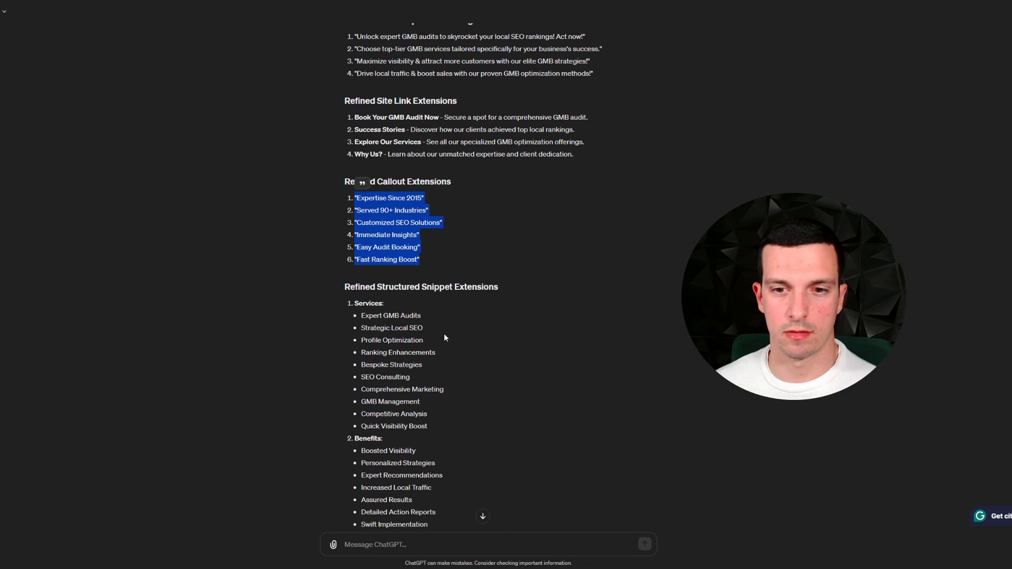
{"action": "left_click_drag", "start_coordinate": [439, 405], "coordinate": [355, 147]}
{"action": "key", "text": "ctrl+c"}
{"action": "left_click", "coordinate": [303, 1]}
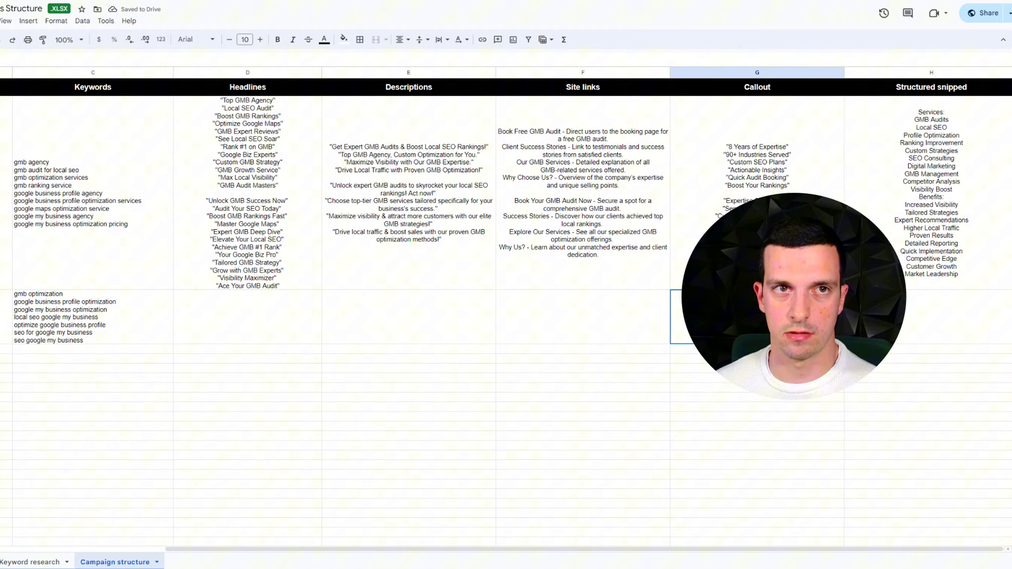
{"action": "double_click", "coordinate": [993, 257]}
{"action": "key", "text": "ctrl+v"}
{"action": "key", "text": "Return"}
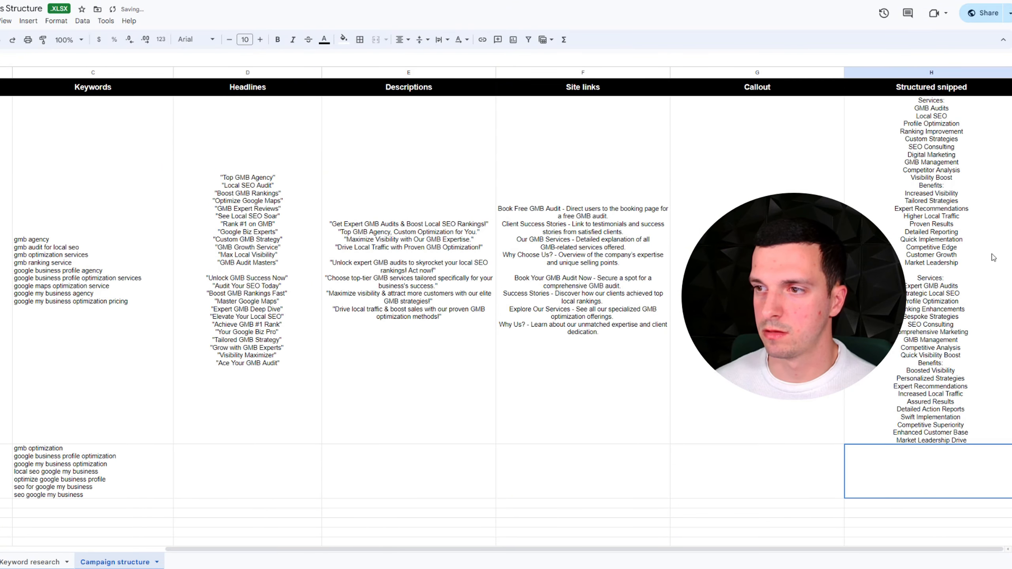
- Copy the six alternative headlines from ChatGPT and add them below the enhanced ones in the GBP Services row's Headlines cell in Google Sheets
{"action": "left_click", "coordinate": [155, 1]}
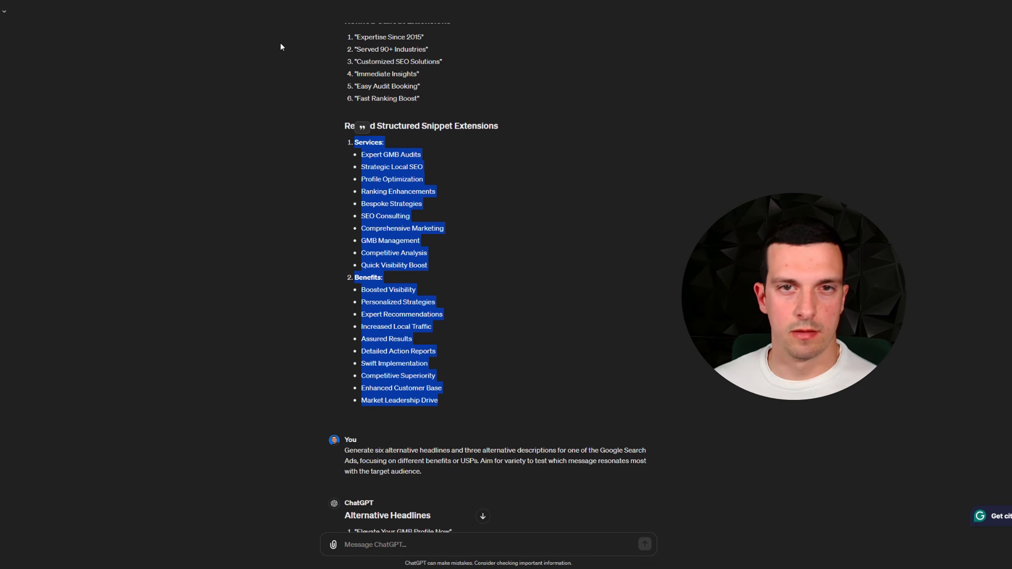
{"action": "scroll", "coordinate": [476, 357], "scroll_direction": "down", "scroll_amount": 2}
{"action": "scroll", "coordinate": [476, 357], "scroll_direction": "down", "scroll_amount": 2}
{"action": "left_click_drag", "start_coordinate": [458, 421], "coordinate": [355, 353]}
{"action": "key", "text": "ctrl+c"}
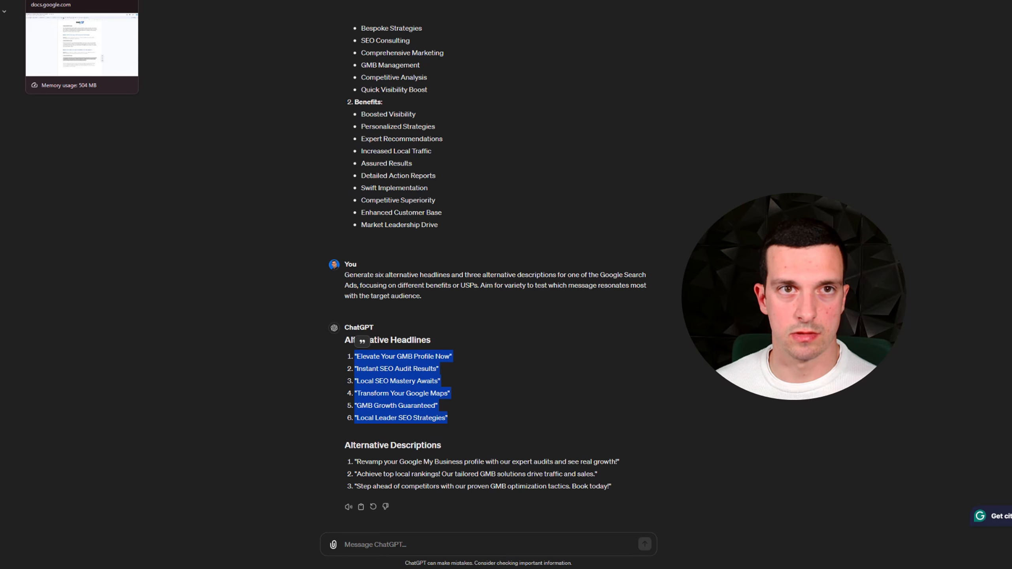
{"action": "left_click", "coordinate": [64, 0]}
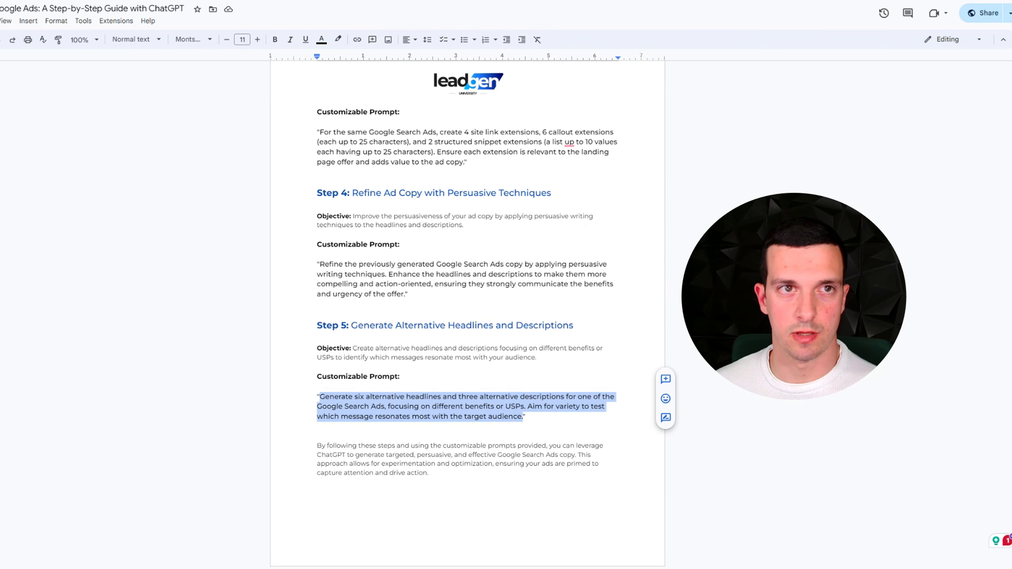
{"action": "key", "text": "ctrl+Tab"}
{"action": "left_click", "coordinate": [344, 339]}
{"action": "left_click", "coordinate": [294, 338]}
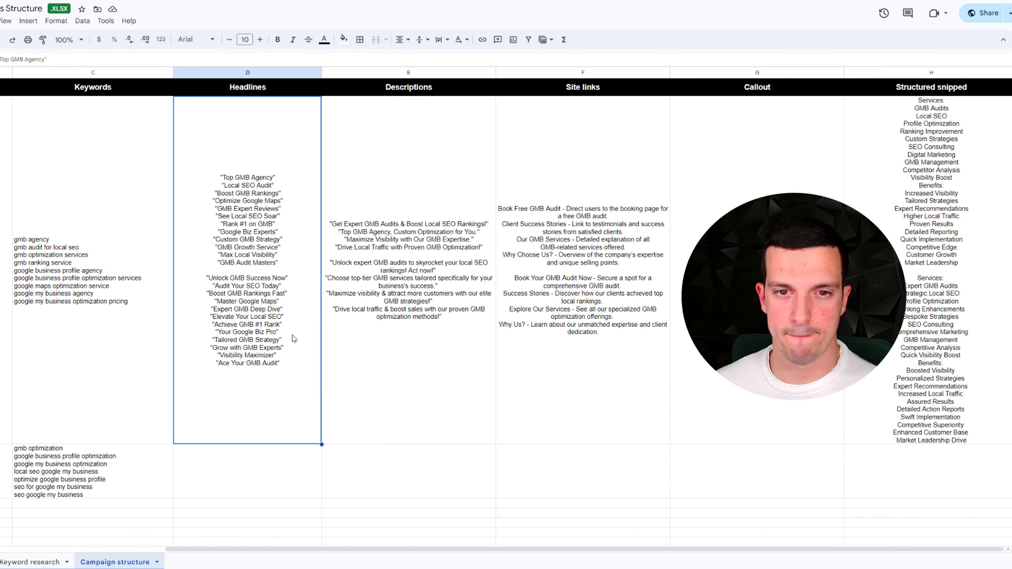
{"action": "double_click", "coordinate": [293, 338]}
{"action": "key", "text": "ctrl+v"}
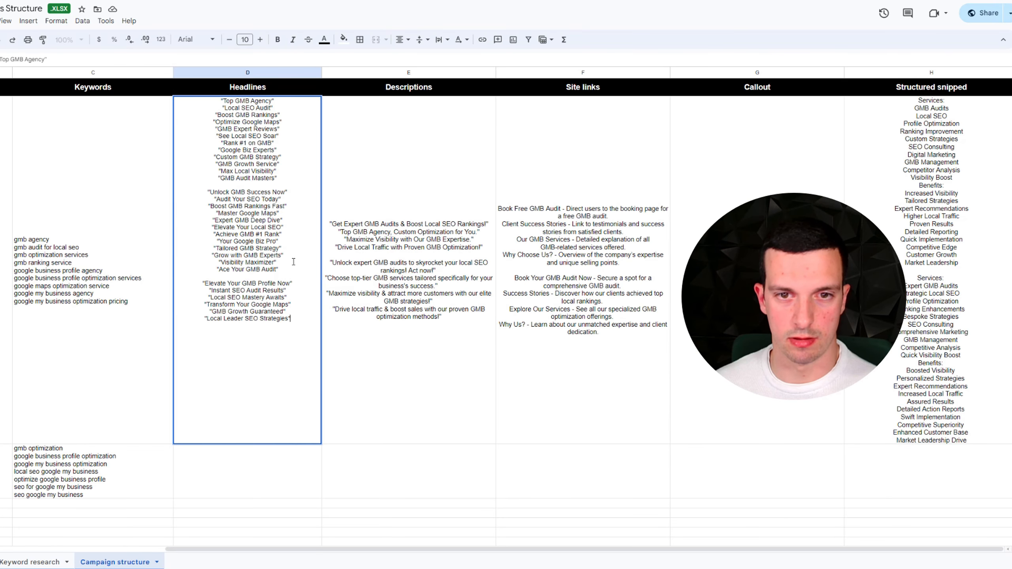
{"action": "key", "text": "Return"}
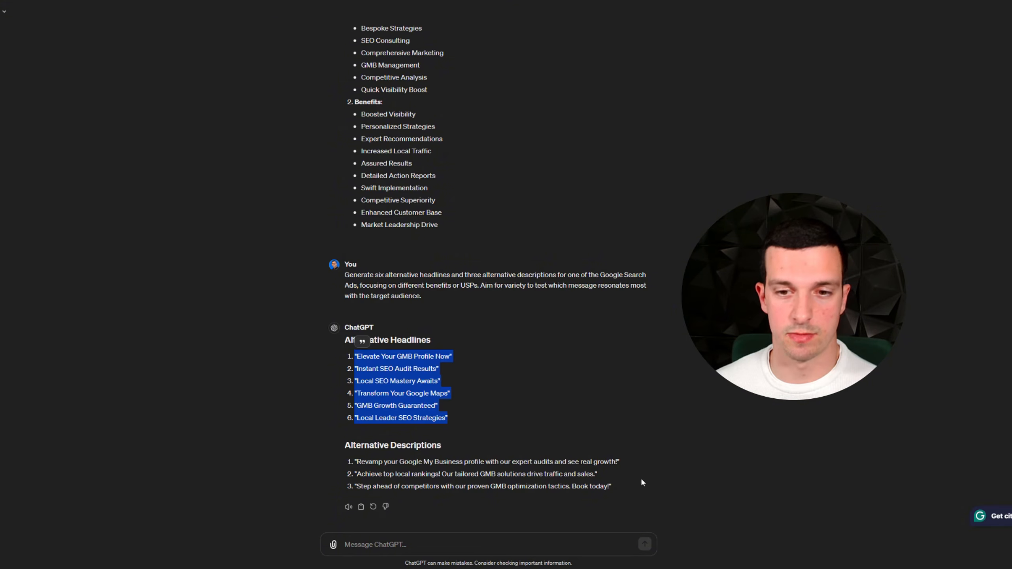
- Copy the three alternative descriptions from ChatGPT and add them below the enhanced ones in the GBP Services row's Descriptions cell in Google Sheets
{"action": "left_click_drag", "start_coordinate": [625, 489], "coordinate": [354, 459]}
{"action": "key", "text": "ctrl+c"}
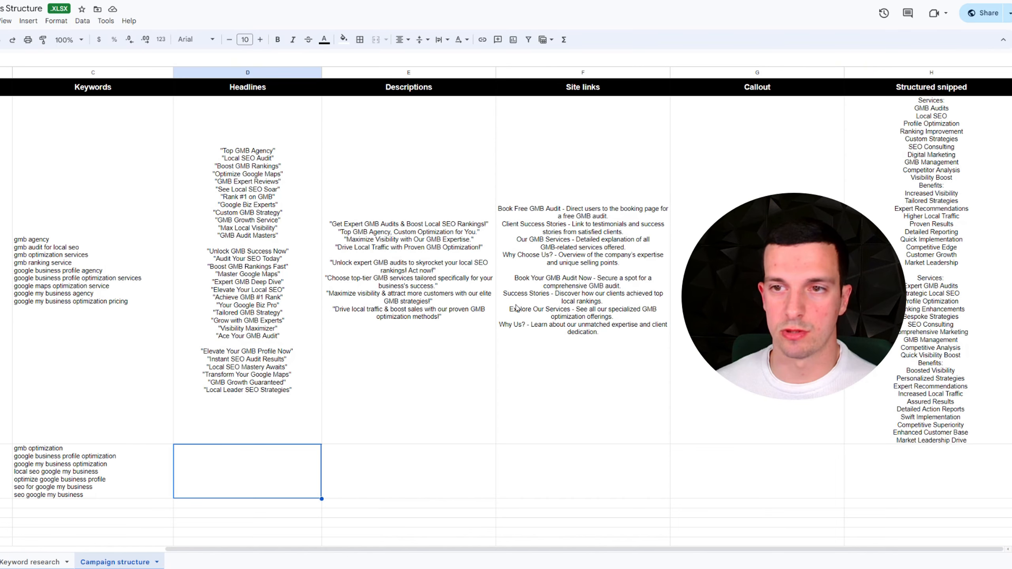
{"action": "left_click", "coordinate": [441, 335]}
{"action": "double_click", "coordinate": [443, 332]}
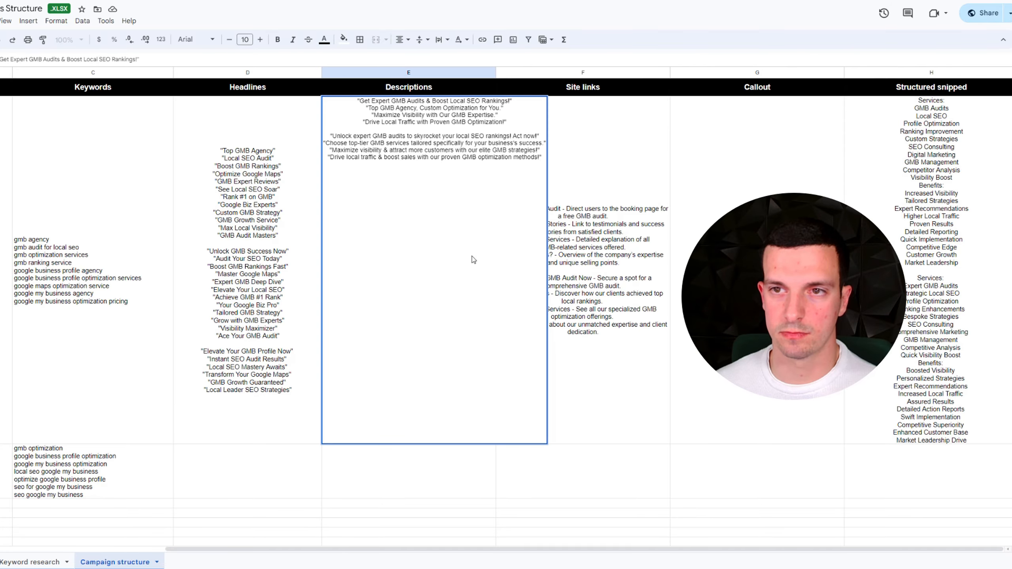
{"action": "key", "text": "ctrl+v"}
{"action": "key", "text": "Return"}
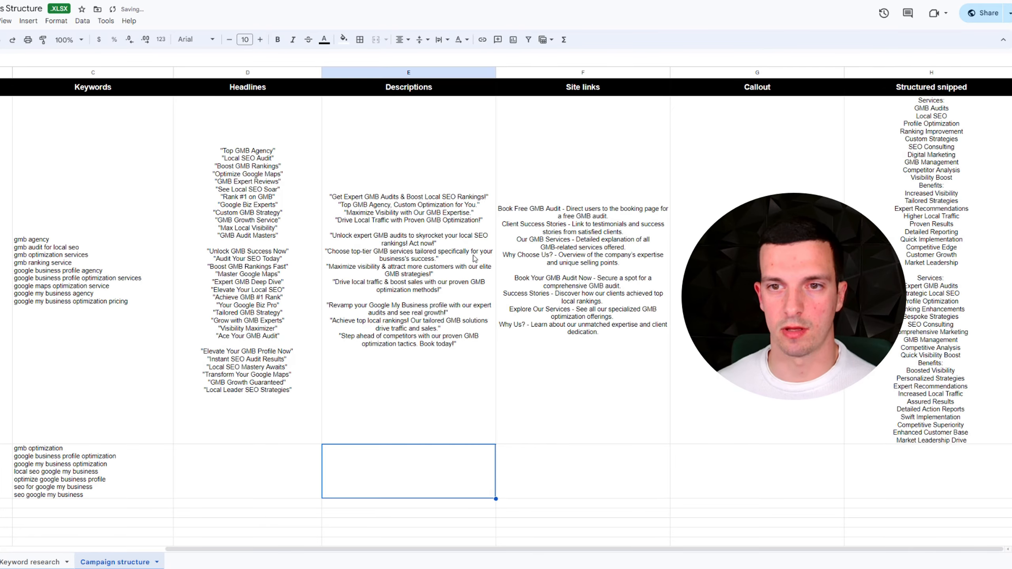
- Review the GBP Services row's campaign name, ad group, keywords, headlines, descriptions, site links, callouts and structured snippets
{"action": "left_click_drag", "start_coordinate": [407, 550], "coordinate": [240, 549]}
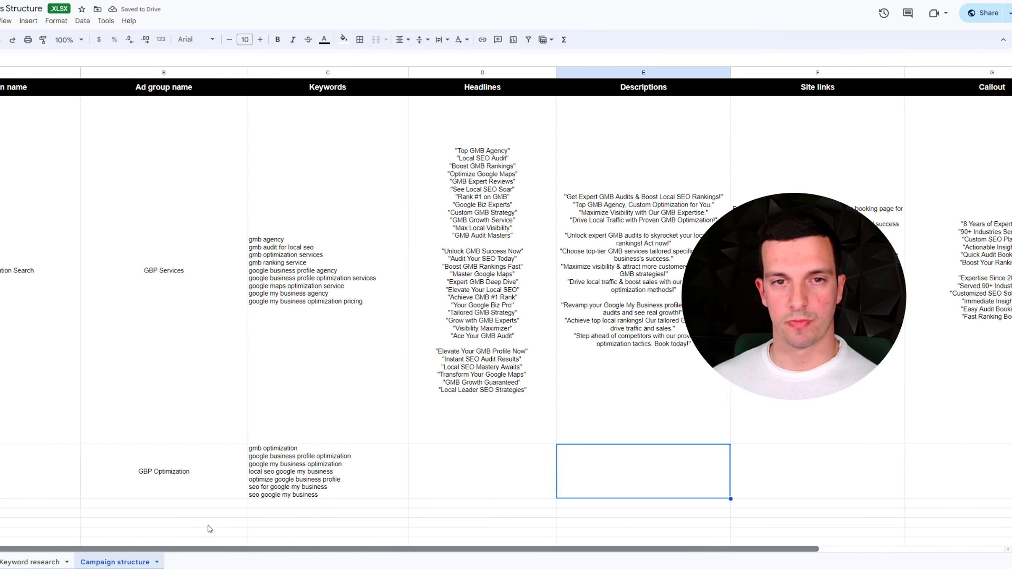
{"action": "left_click", "coordinate": [34, 276]}
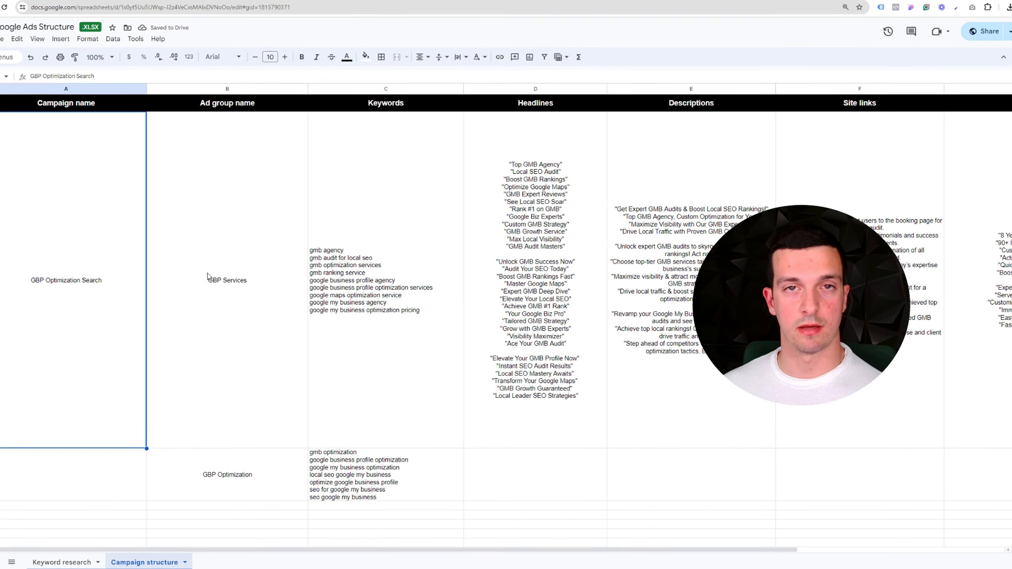
{"action": "left_click", "coordinate": [207, 276]}
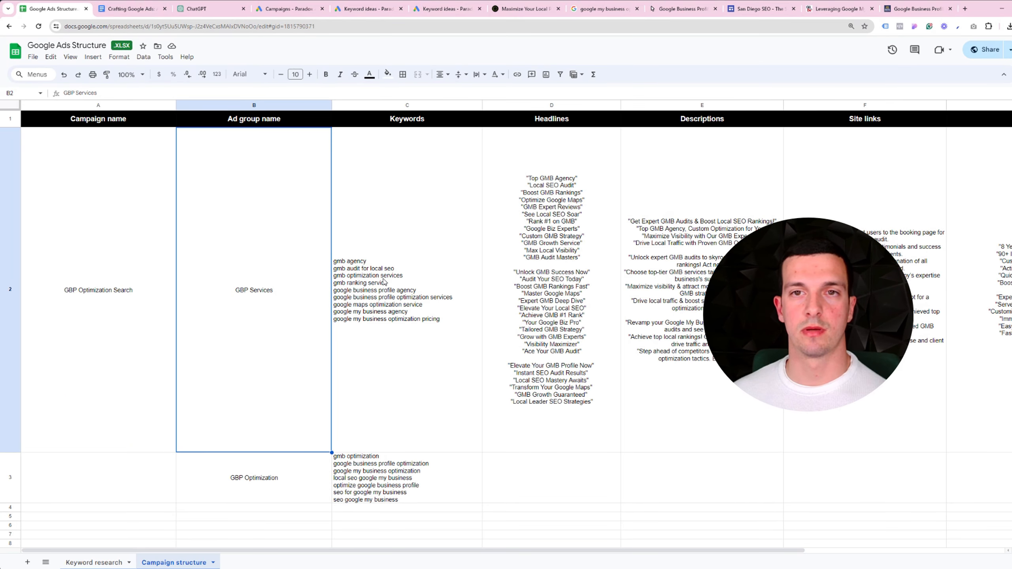
{"action": "left_click", "coordinate": [384, 284]}
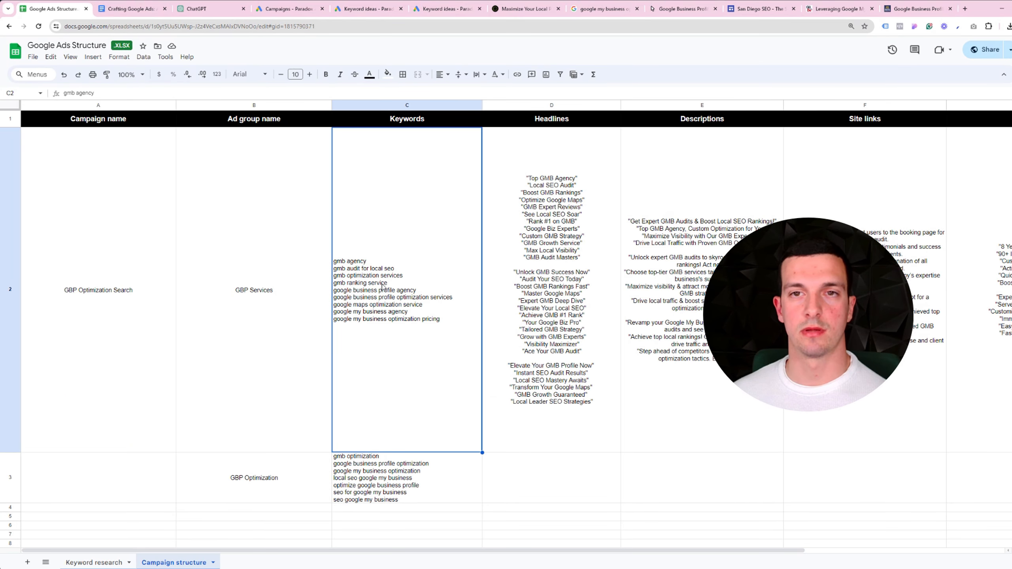
{"action": "left_click", "coordinate": [554, 238]}
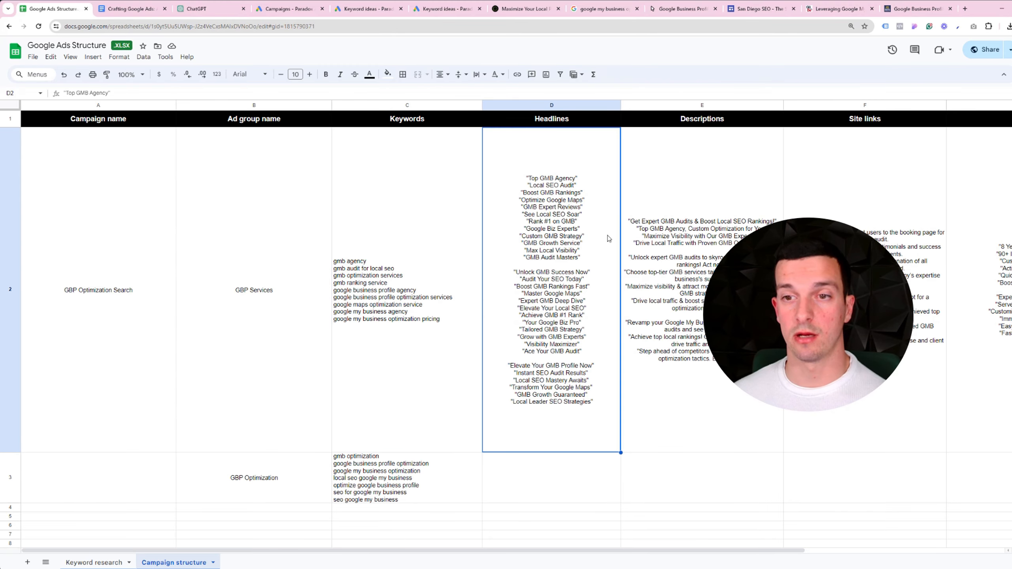
{"action": "left_click", "coordinate": [729, 248]}
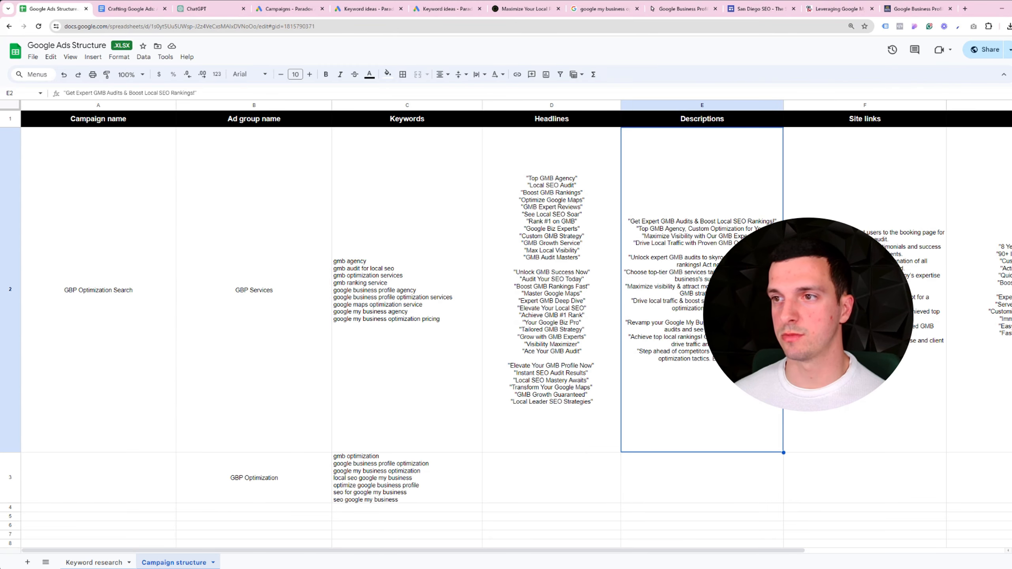
{"action": "left_click", "coordinate": [841, 303]}
{"action": "left_click_drag", "start_coordinate": [790, 551], "coordinate": [995, 537]}
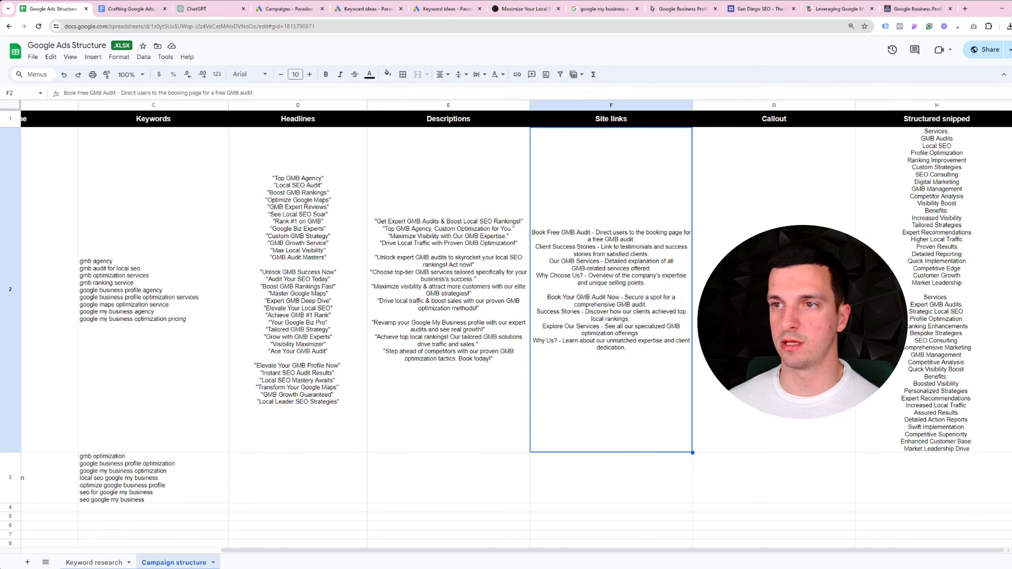
{"action": "left_click", "coordinate": [963, 299]}
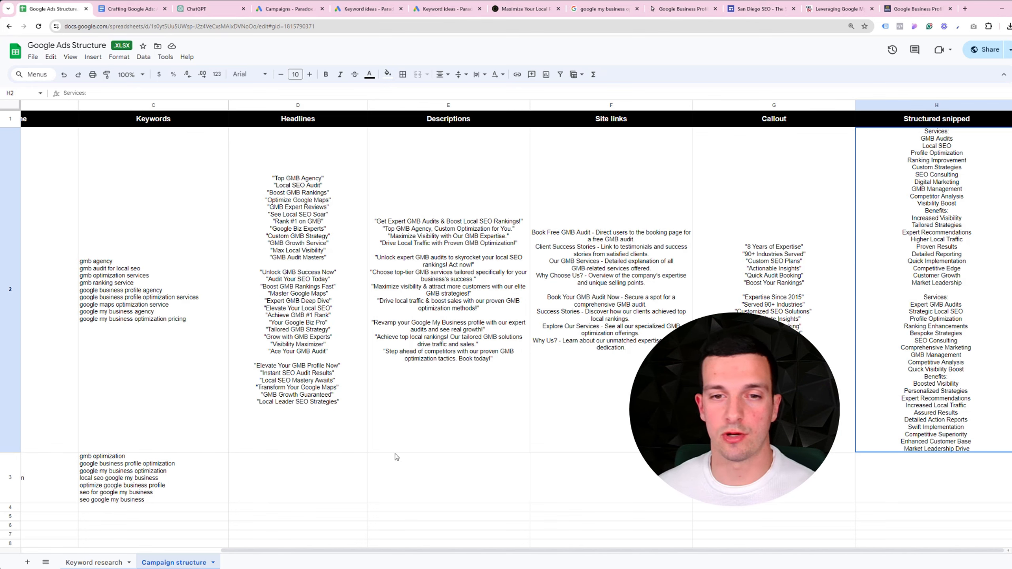
- Copy the full keyword list from the GBP Optimization row's Keywords cell and switch to ChatGPT
{"action": "left_click_drag", "start_coordinate": [455, 551], "coordinate": [262, 551]}
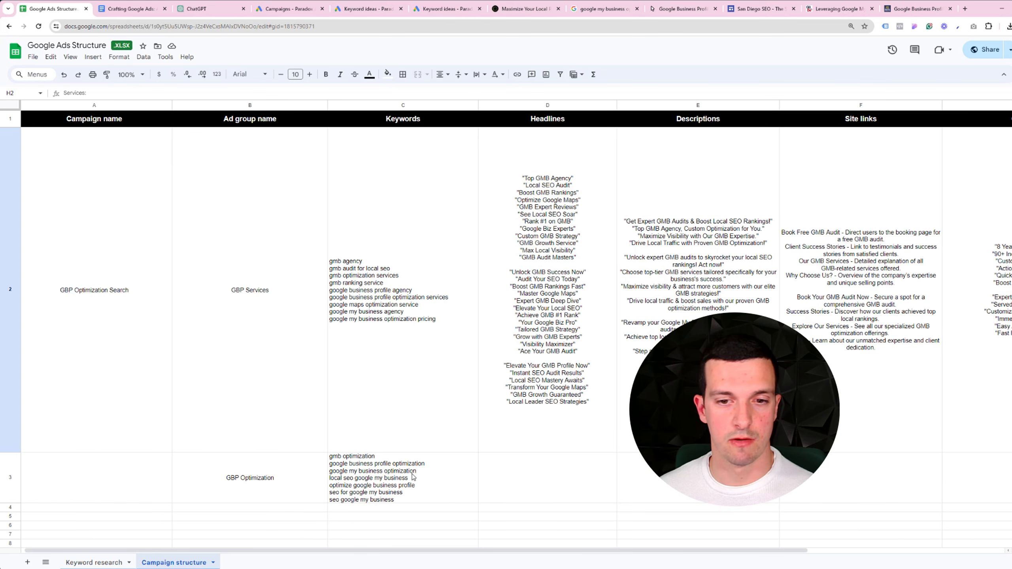
{"action": "double_click", "coordinate": [389, 486]}
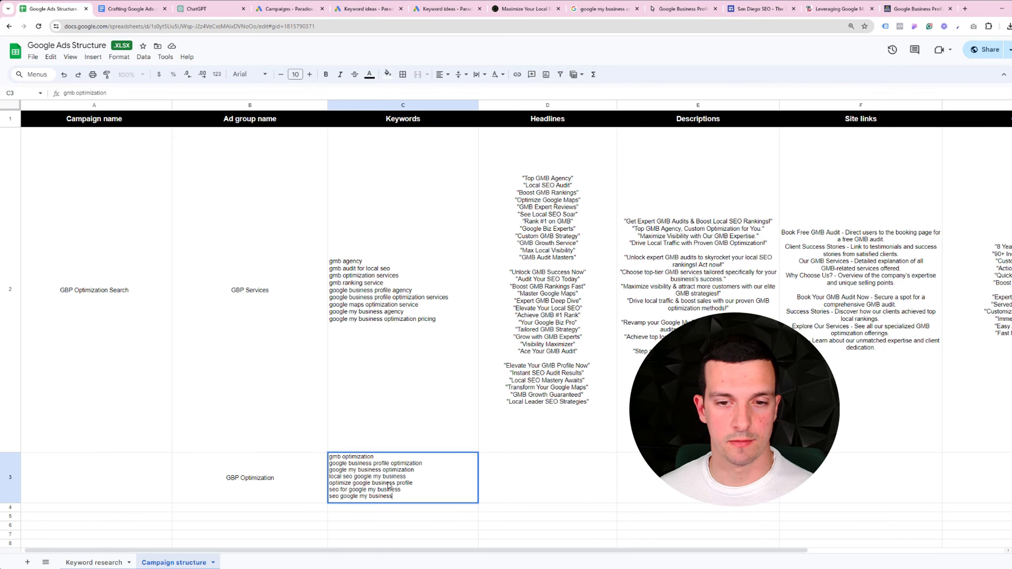
{"action": "key", "text": "ctrl+a"}
{"action": "key", "text": "ctrl+c"}
{"action": "left_click", "coordinate": [199, 9]}
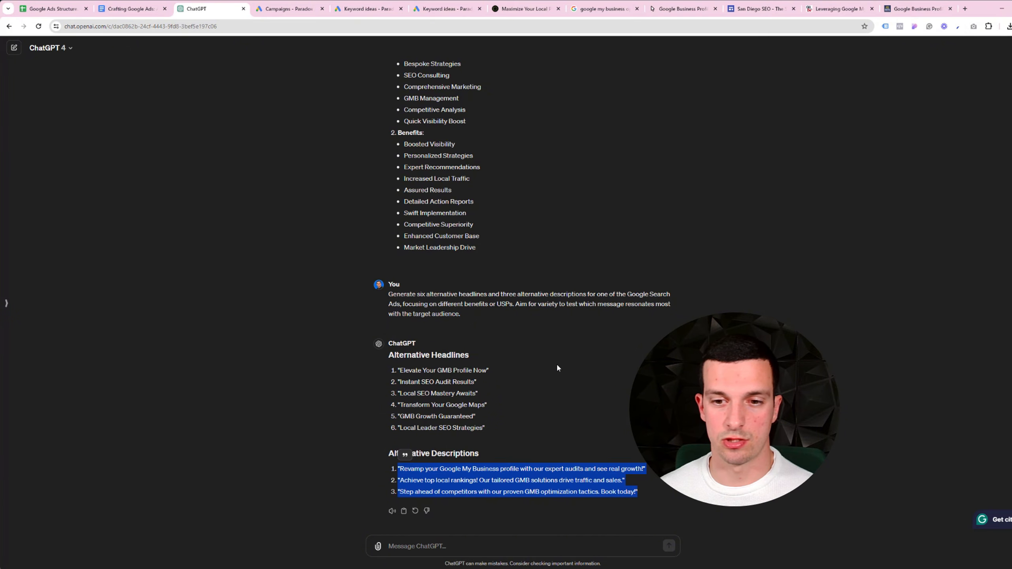
- Send ChatGPT "Okay I want you to do the same process but for these keywords now" with the copied keyword list, and check the reply
{"action": "left_click", "coordinate": [478, 546]}
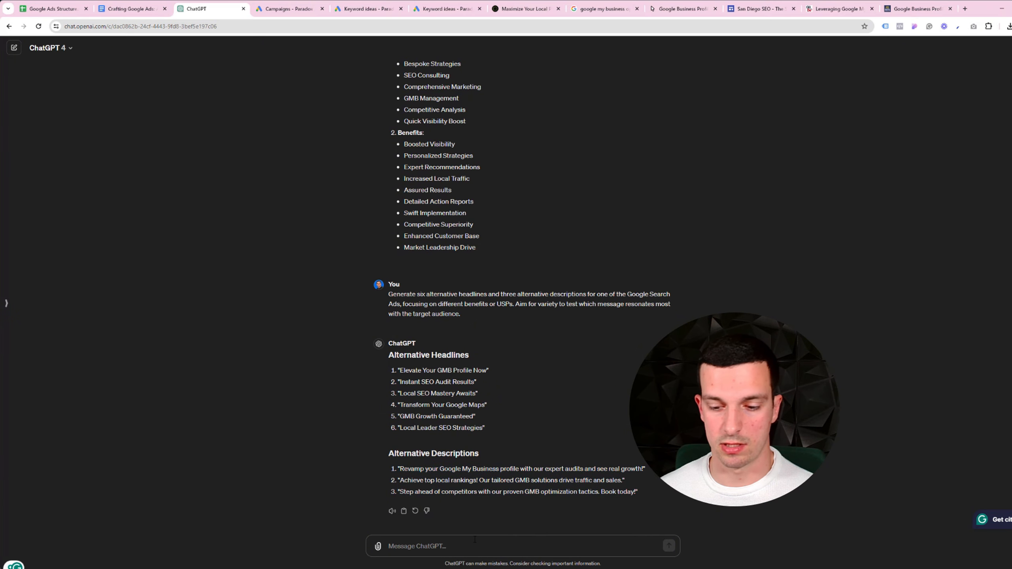
{"action": "type", "text": "Okay I want"}
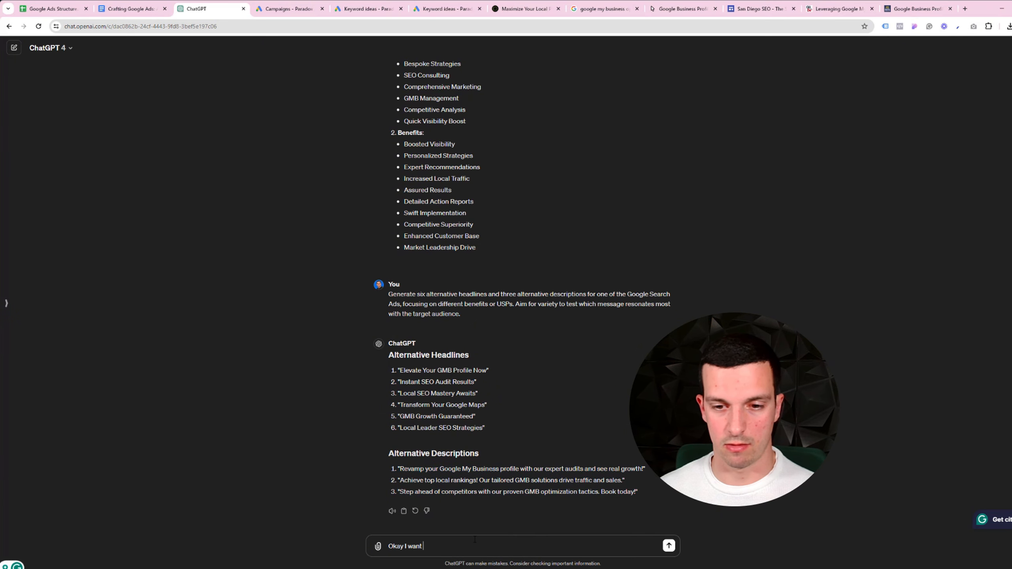
{"action": "type", "text": " you "}
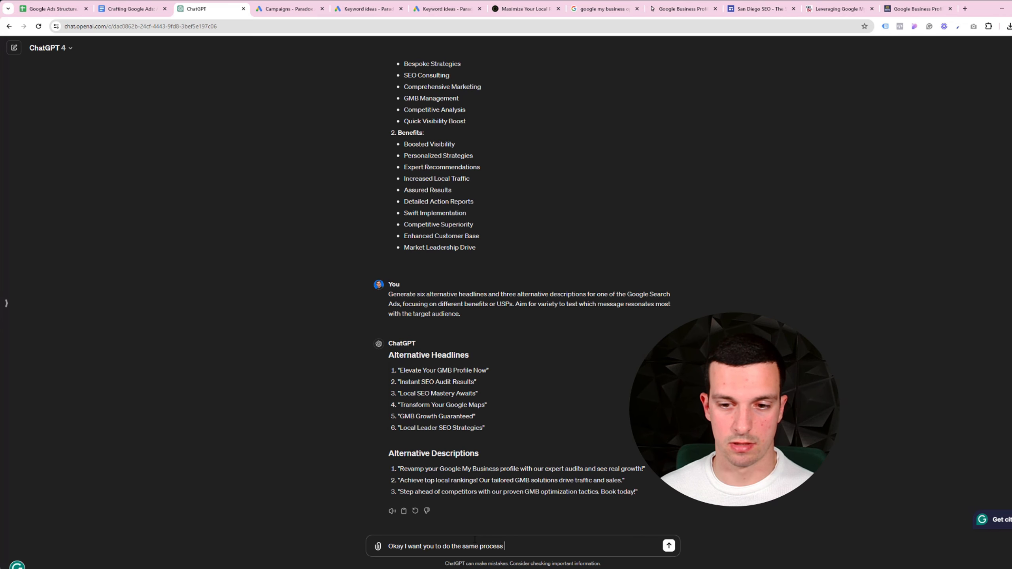
{"action": "type", "text": "to do the same process but for these keywo"}
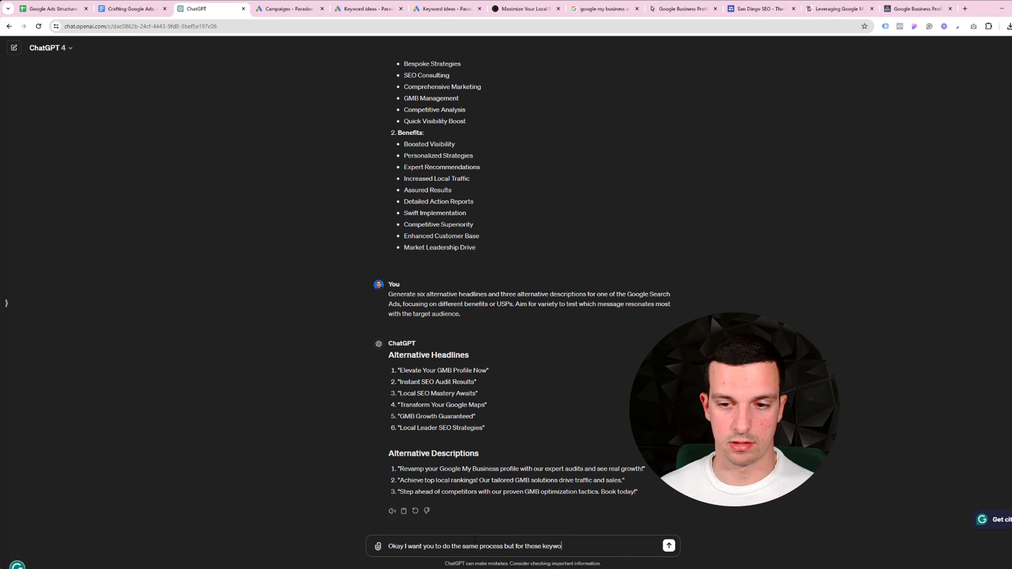
{"action": "type", "text": "rds now"}
{"action": "key", "text": "shift+Return"}
{"action": "key", "text": "shift+Return"}
{"action": "key", "text": "ctrl+v"}
{"action": "key", "text": "Return"}
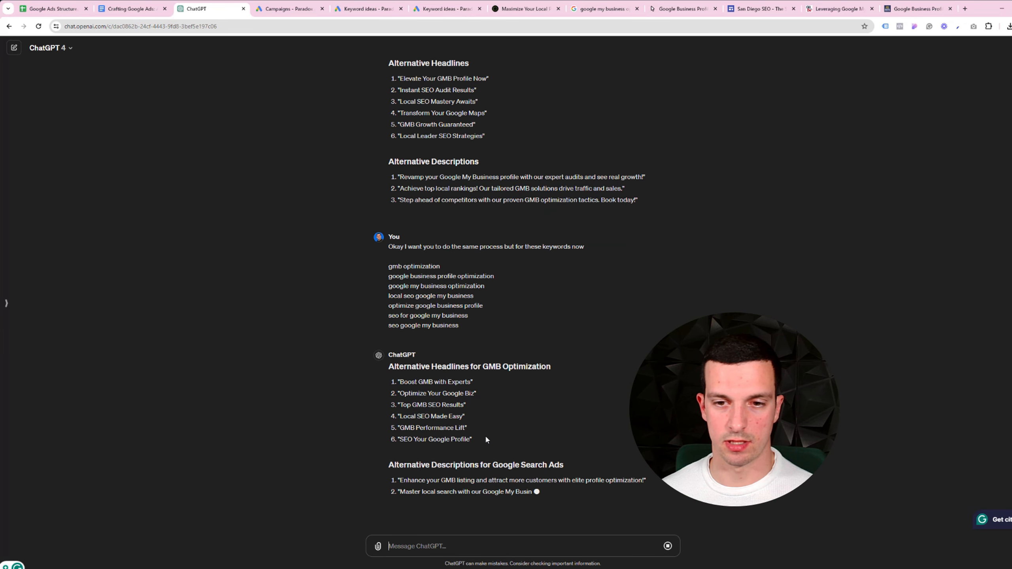
{"action": "scroll", "coordinate": [486, 449], "scroll_direction": "up", "scroll_amount": 1}
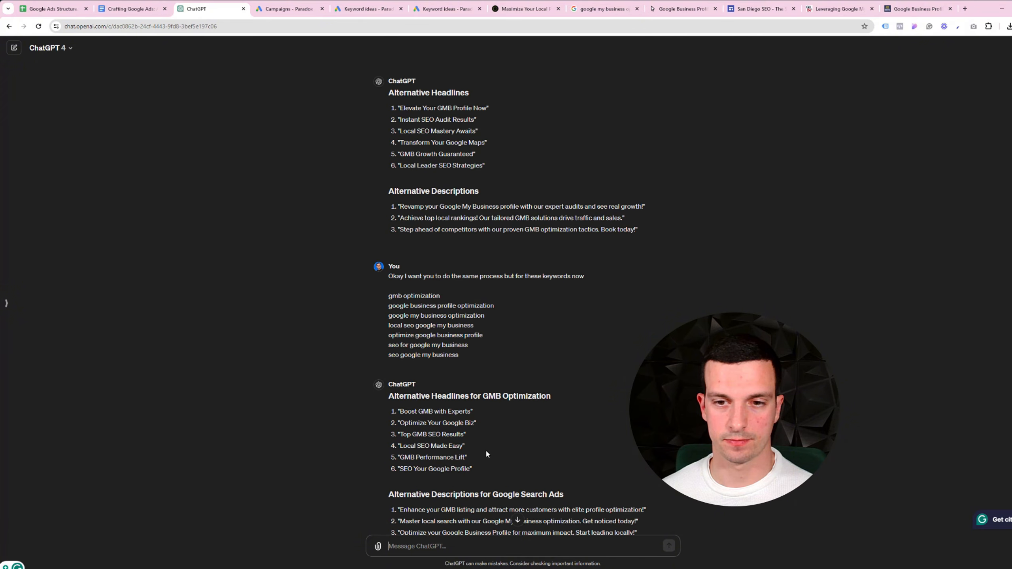
{"action": "scroll", "coordinate": [482, 441], "scroll_direction": "down", "scroll_amount": 1}
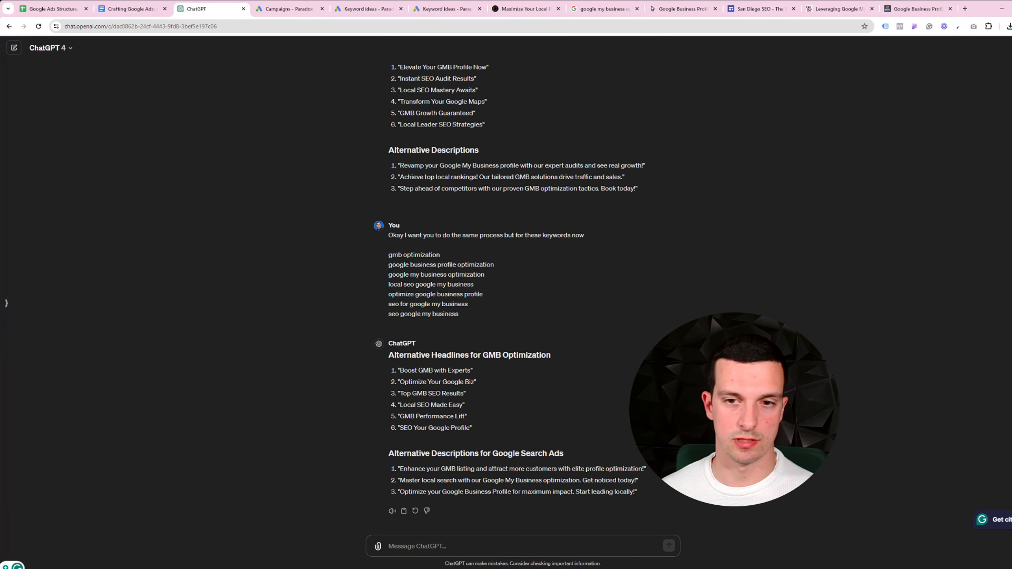
{"action": "scroll", "coordinate": [470, 279], "scroll_direction": "up", "scroll_amount": 3}
{"action": "scroll", "coordinate": [480, 247], "scroll_direction": "down", "scroll_amount": 3}
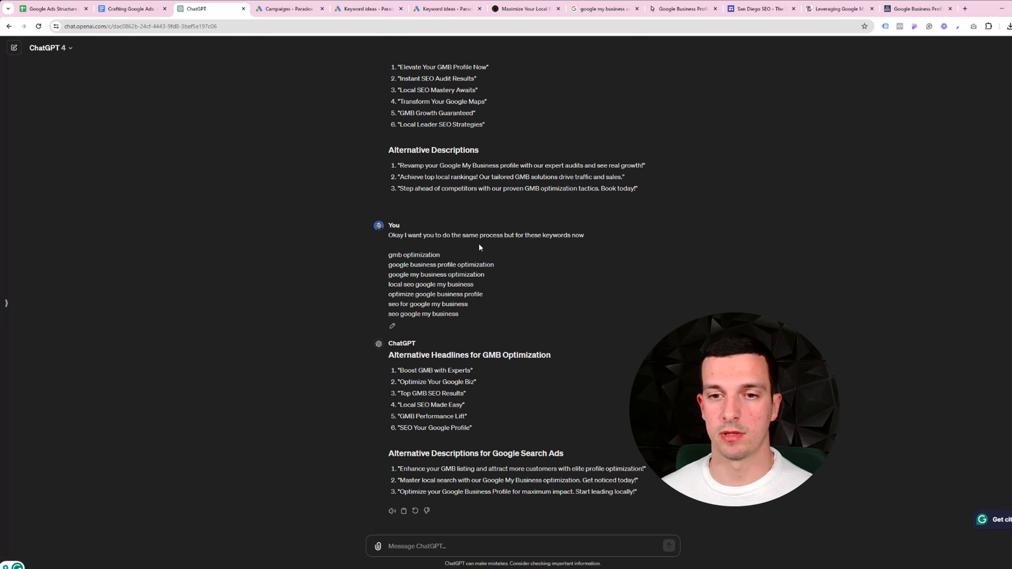
- Start a new ChatGPT chat and insert the Step 1 landing page summary prompt copied from the Google Docs guide
{"action": "left_click", "coordinate": [14, 48]}
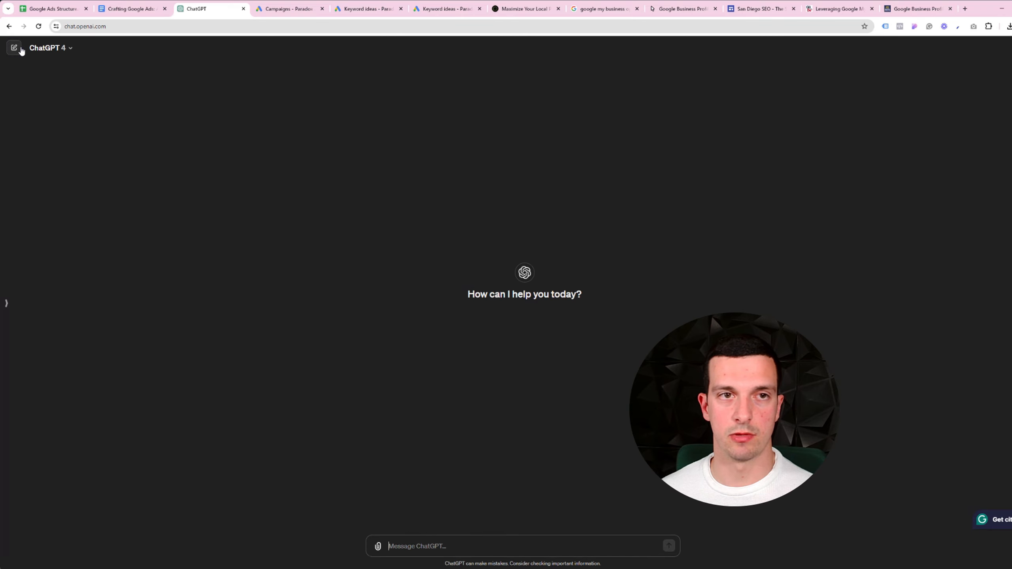
{"action": "left_click", "coordinate": [132, 8]}
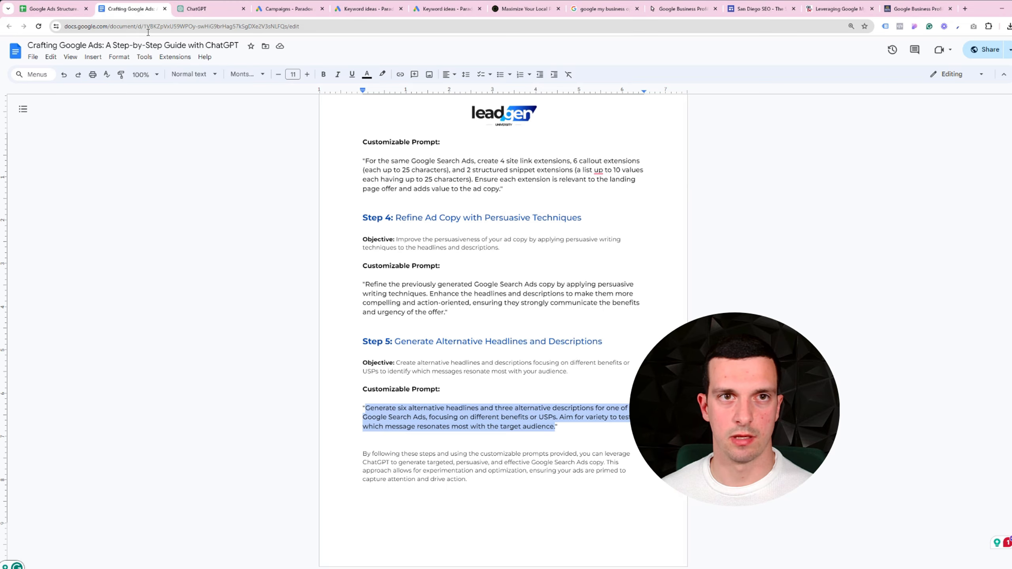
{"action": "scroll", "coordinate": [461, 281], "scroll_direction": "up", "scroll_amount": 7}
{"action": "scroll", "coordinate": [461, 281], "scroll_direction": "up", "scroll_amount": 5}
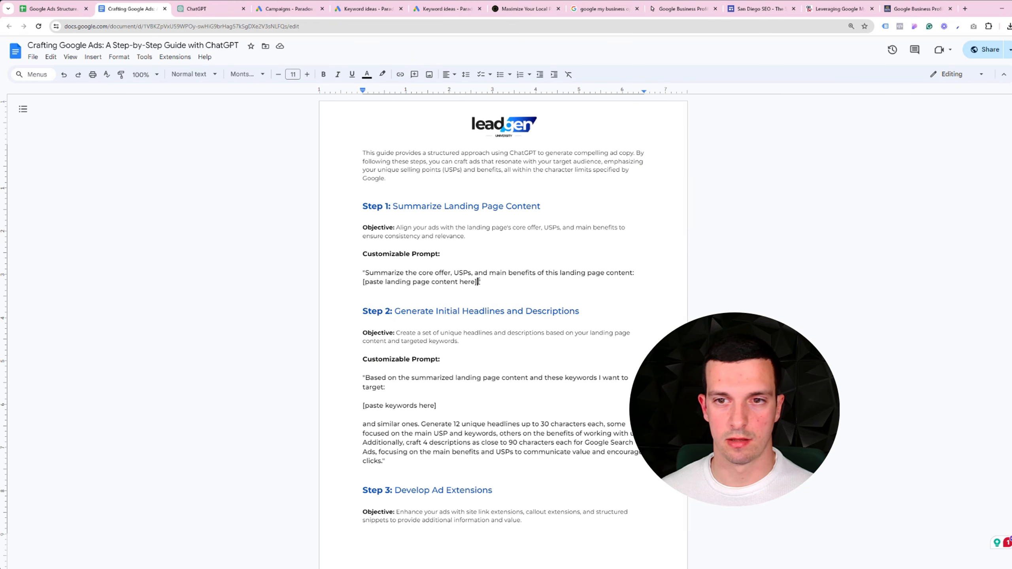
{"action": "left_click_drag", "start_coordinate": [478, 282], "coordinate": [366, 274]}
{"action": "key", "text": "ctrl+c"}
{"action": "left_click", "coordinate": [199, 9]}
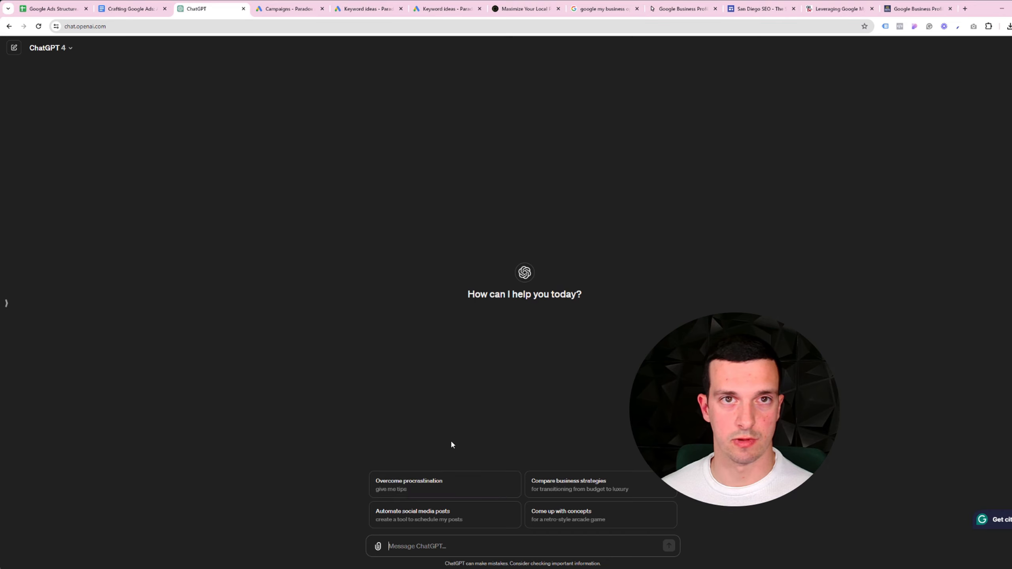
{"action": "key", "text": "ctrl+v"}
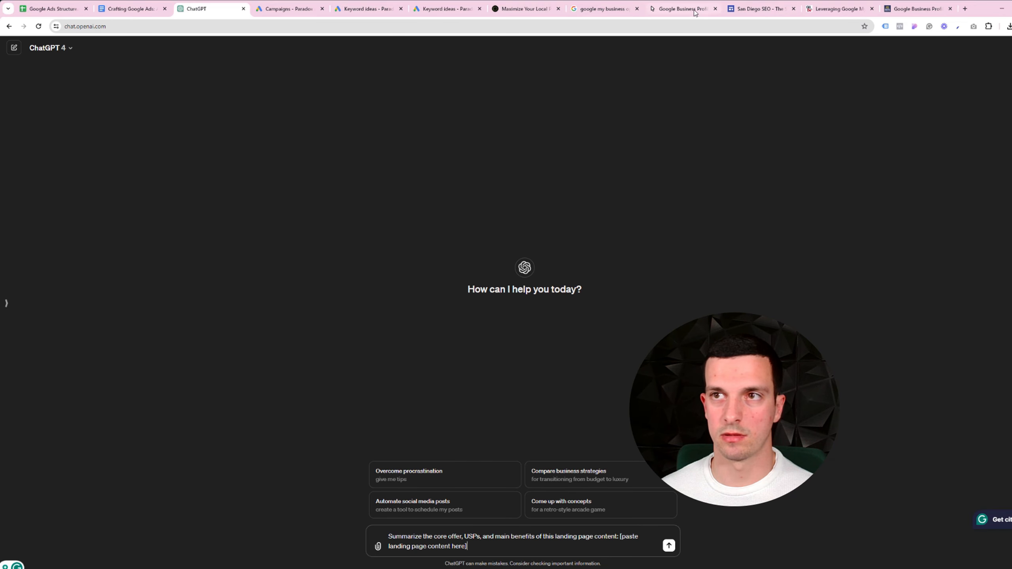
- Replace the prompt's landing page placeholder with the full text copied from the GMB audit landing page, and send it to ChatGPT
{"action": "left_click", "coordinate": [522, 9]}
{"action": "key", "text": "ctrl+a"}
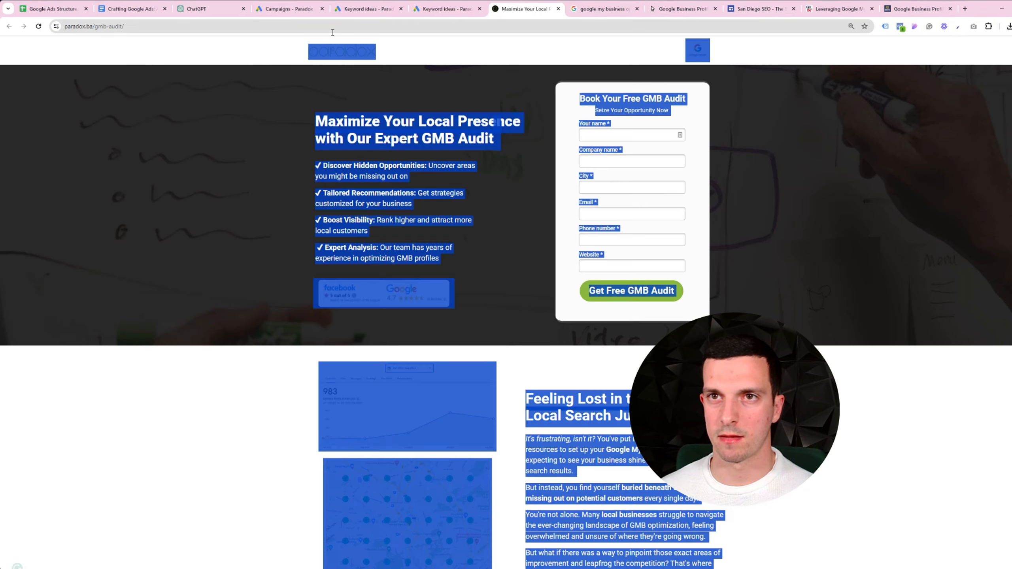
{"action": "left_click", "coordinate": [177, 11]}
{"action": "left_click_drag", "start_coordinate": [467, 546], "coordinate": [620, 536]}
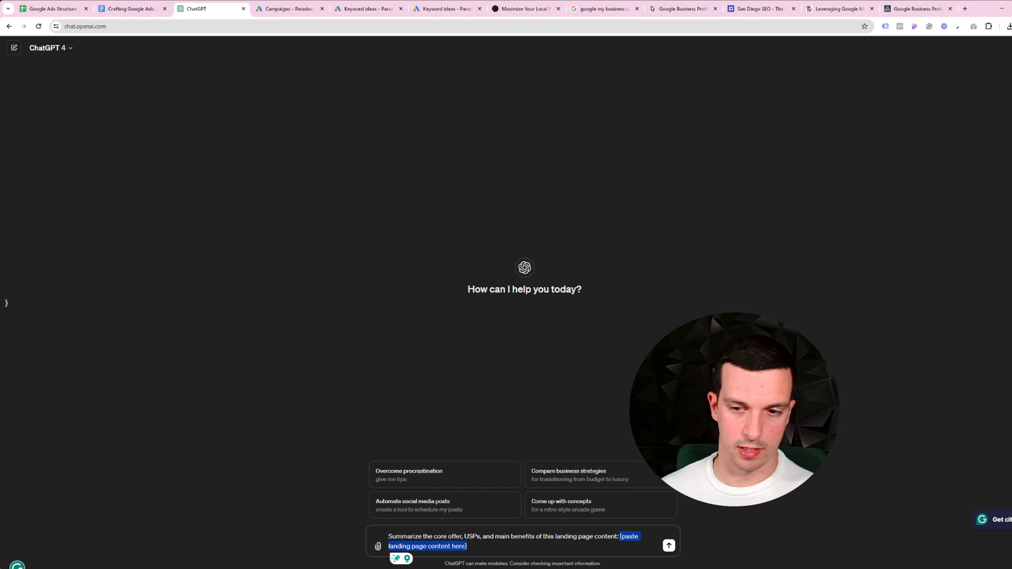
{"action": "key", "text": "ctrl+v"}
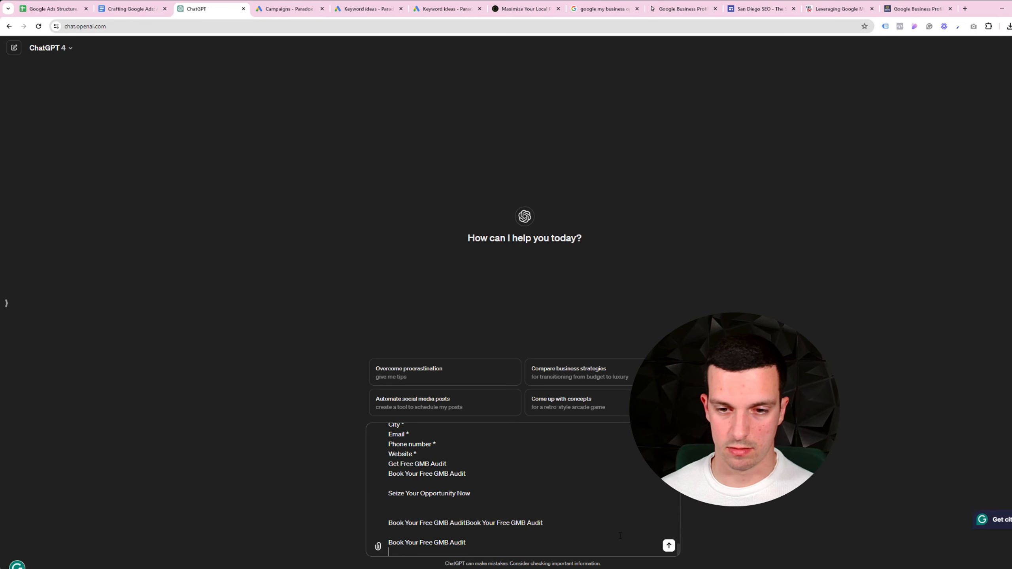
{"action": "key", "text": "Return"}
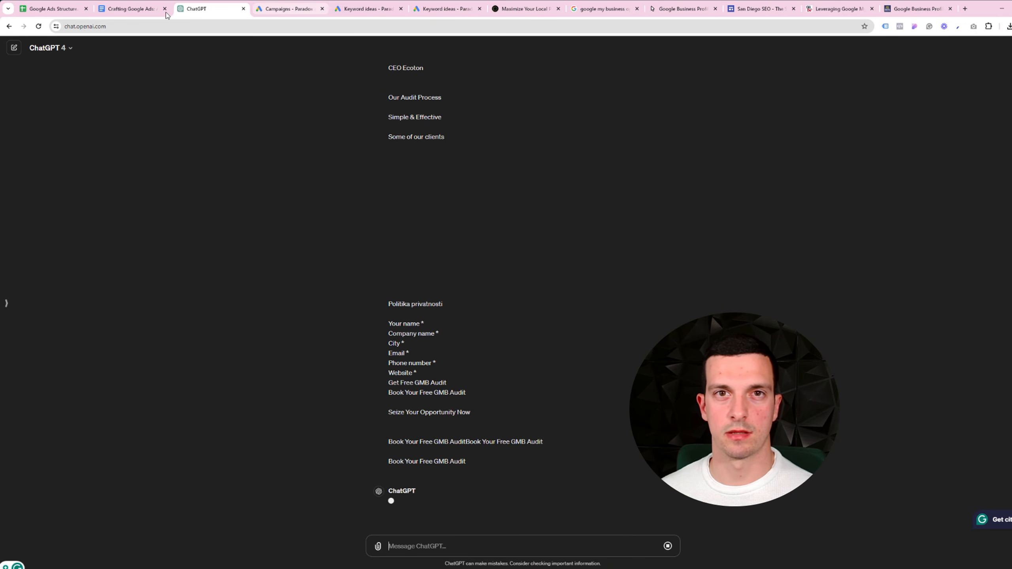
- Copy the Step 2 headlines and descriptions prompt from the Google Docs guide and paste it into the ChatGPT message
{"action": "left_click", "coordinate": [145, 13]}
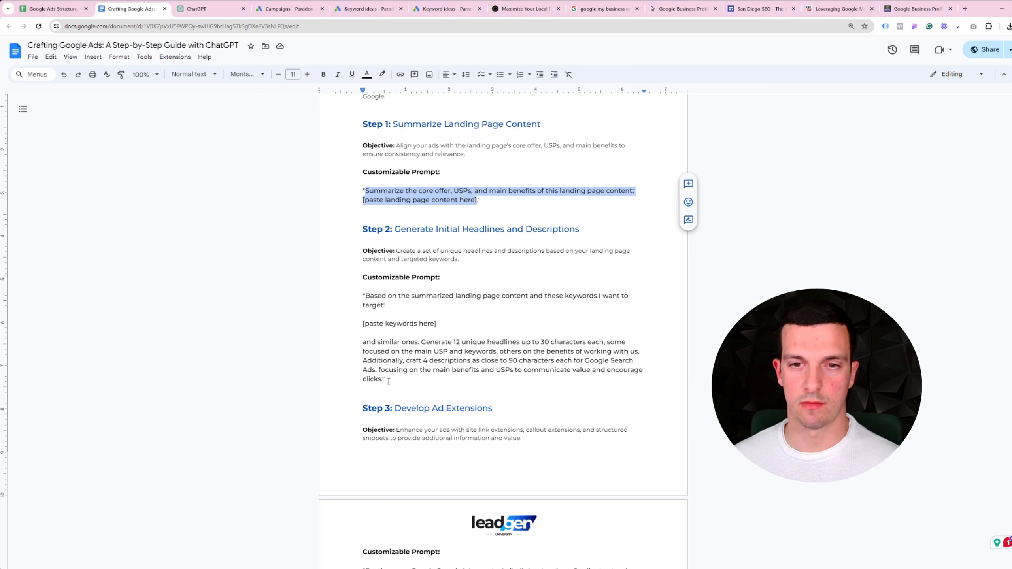
{"action": "left_click_drag", "start_coordinate": [384, 378], "coordinate": [366, 295]}
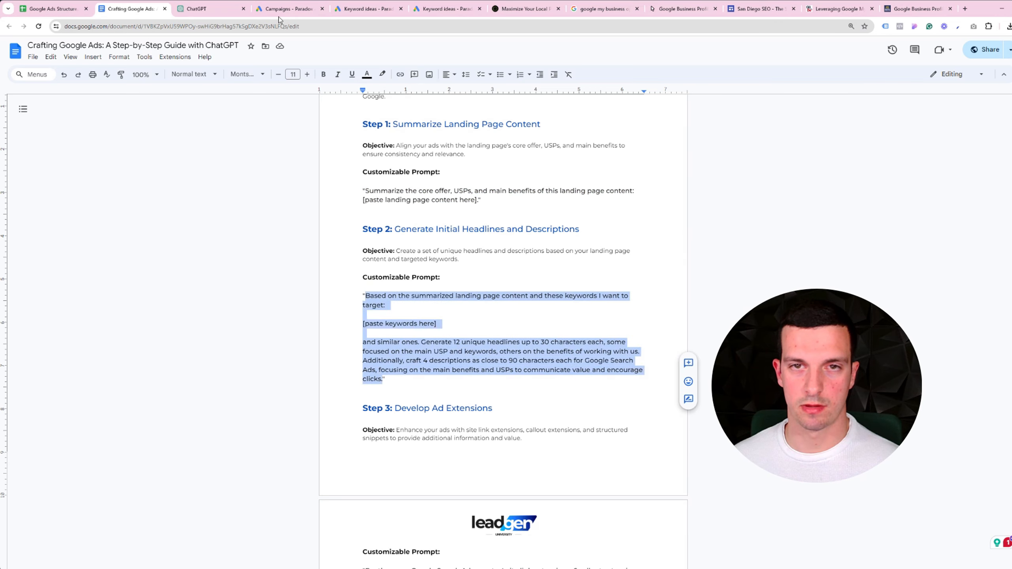
{"action": "key", "text": "ctrl+c"}
{"action": "left_click", "coordinate": [207, 8]}
{"action": "key", "text": "ctrl+v"}
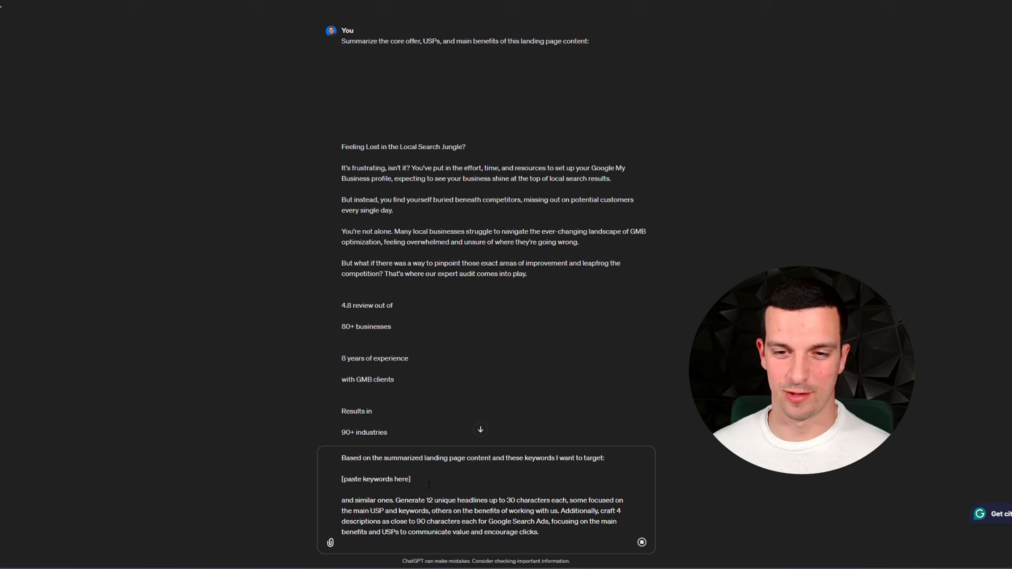
- Replace the [paste keywords here] placeholder with the seven GBP Optimization keywords, from gmb optimization to seo google my business, and send the prompt
{"action": "left_click_drag", "start_coordinate": [429, 485], "coordinate": [339, 478]}
{"action": "key", "text": "ctrl+v"}
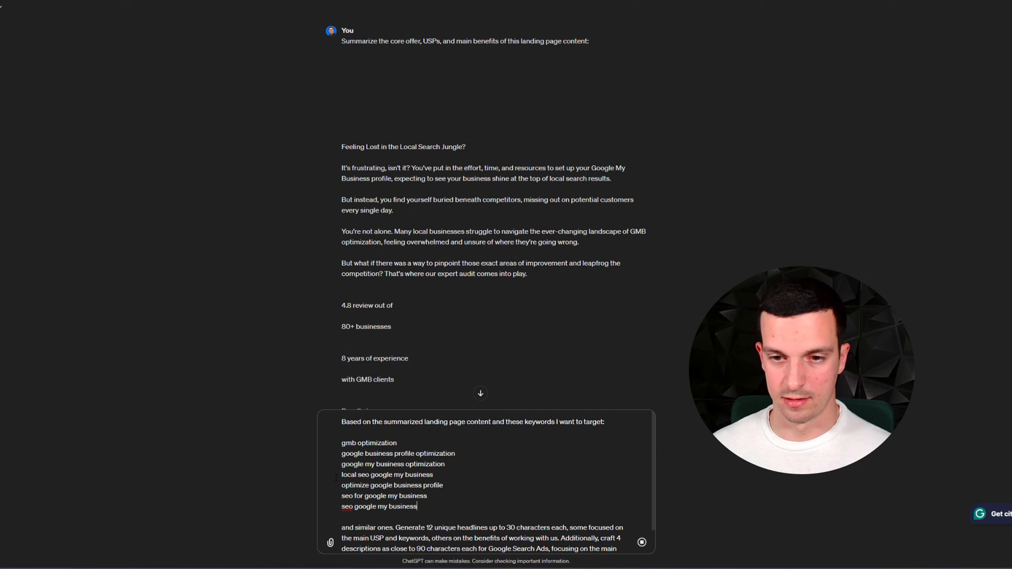
{"action": "key", "text": "shift+Return"}
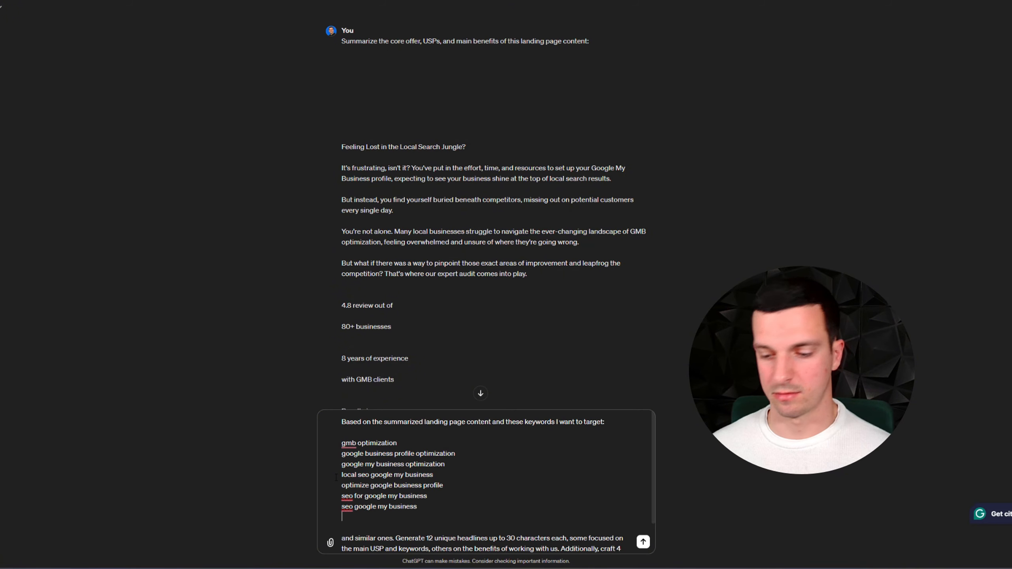
{"action": "key", "text": "BackSpace"}
{"action": "scroll", "coordinate": [616, 412], "scroll_direction": "down", "scroll_amount": 5}
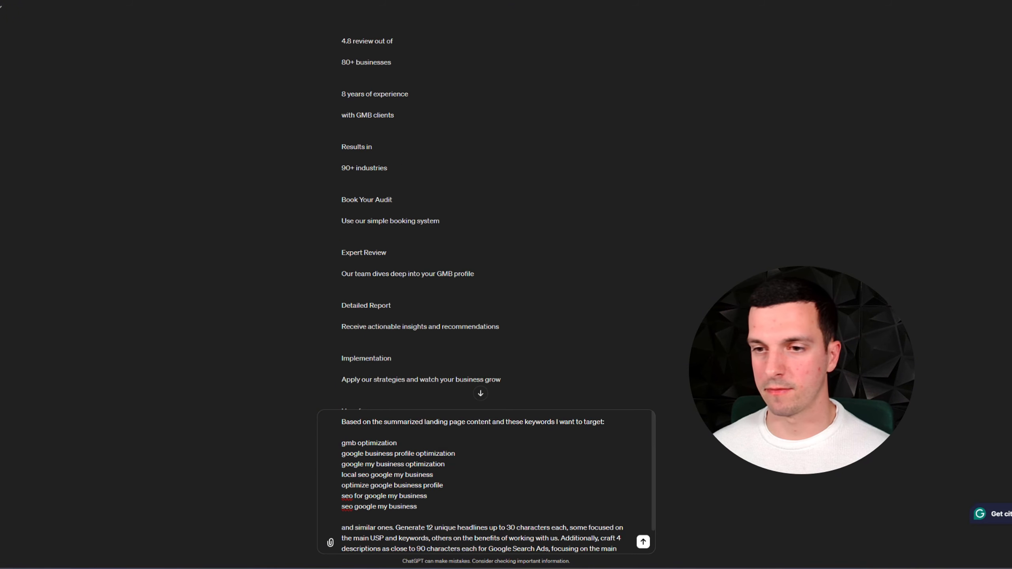
{"action": "key", "text": "Return"}
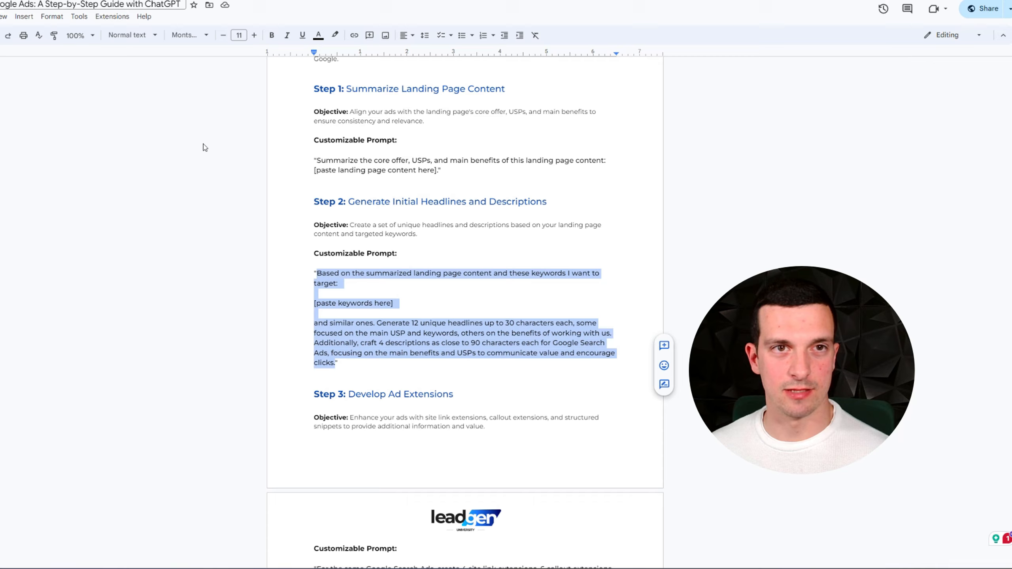
- Copy the Step 3 ad extensions prompt from the Google Docs guide and send it in the ChatGPT conversation
{"action": "scroll", "coordinate": [357, 344], "scroll_direction": "down", "scroll_amount": 5}
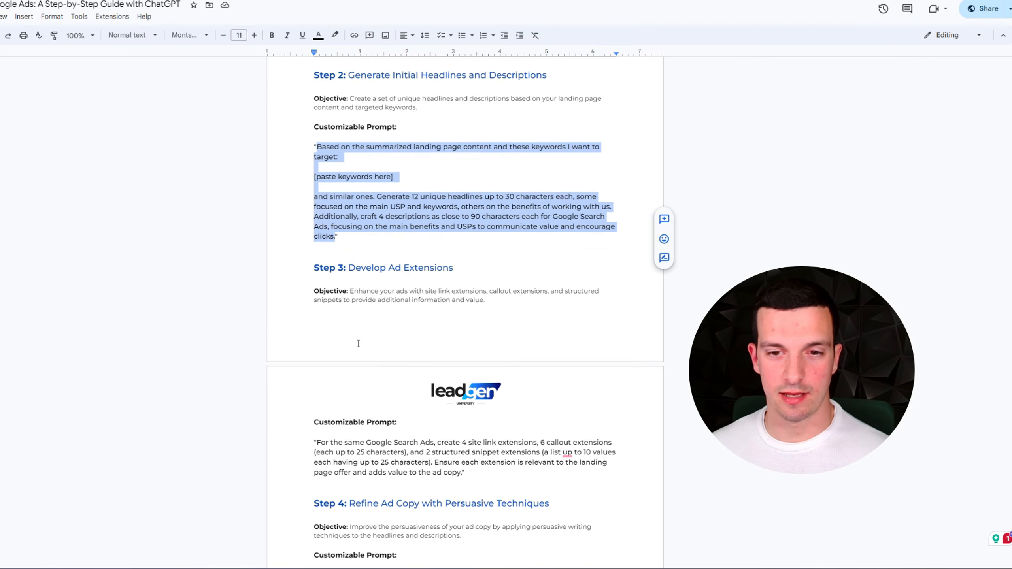
{"action": "left_click_drag", "start_coordinate": [462, 378], "coordinate": [324, 350]}
{"action": "key", "text": "ctrl+Tab"}
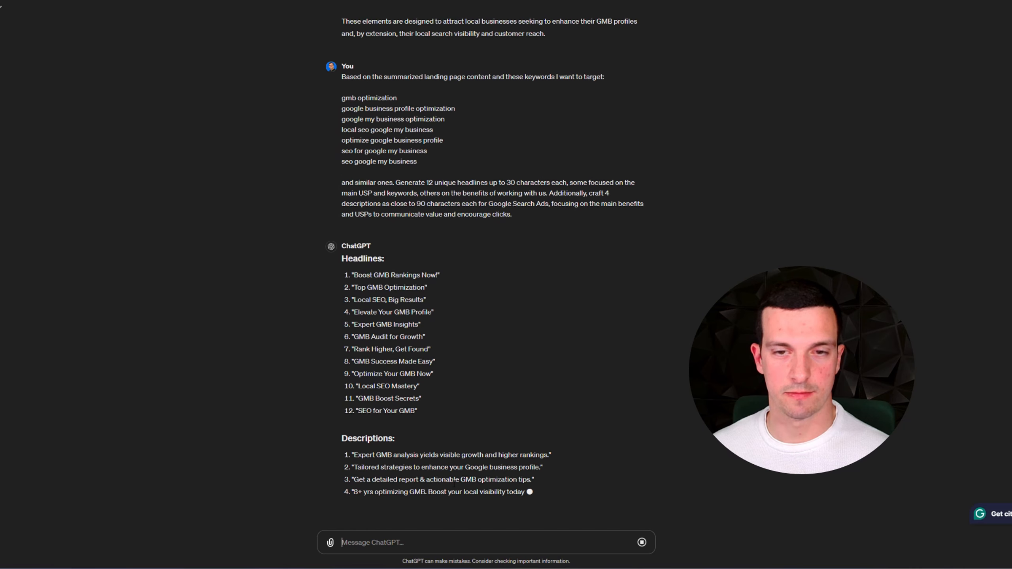
{"action": "left_click", "coordinate": [437, 542]}
{"action": "type", "text": "For the same Google Search Ads, create 4 site link extensions, 6 callout extensions (each up to 25 characters), and 2 structured snippet extensions (a list up to 10 values each having up to 25 characters). Ensure each extension is relevant to the landing page offer and adds value to the ad copy."}
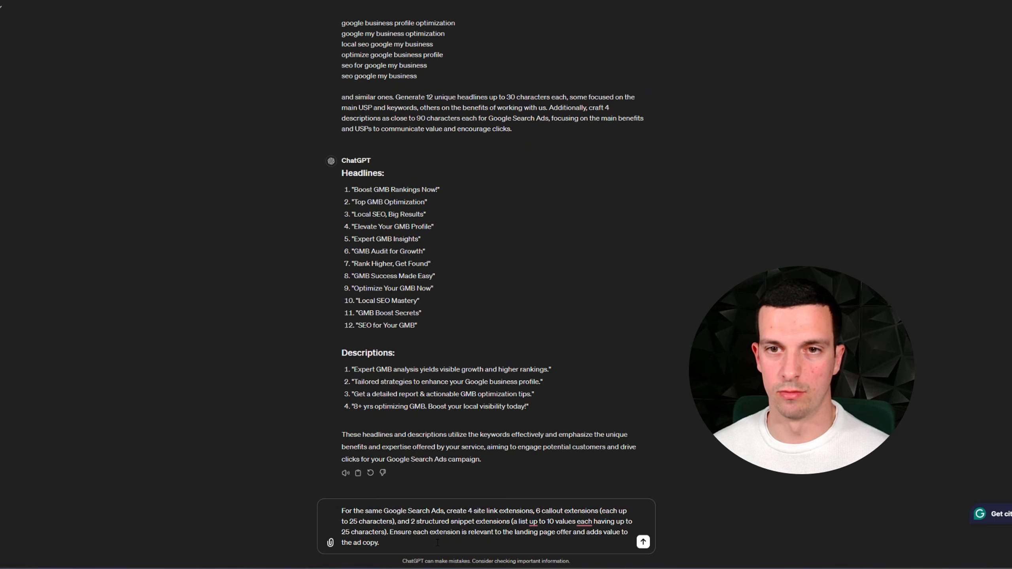
{"action": "key", "text": "Return"}
- Copy the Step 4 persuasive refinement prompt from the Google Docs guide and send it in the ChatGPT conversation
{"action": "key", "text": "ctrl+Tab"}
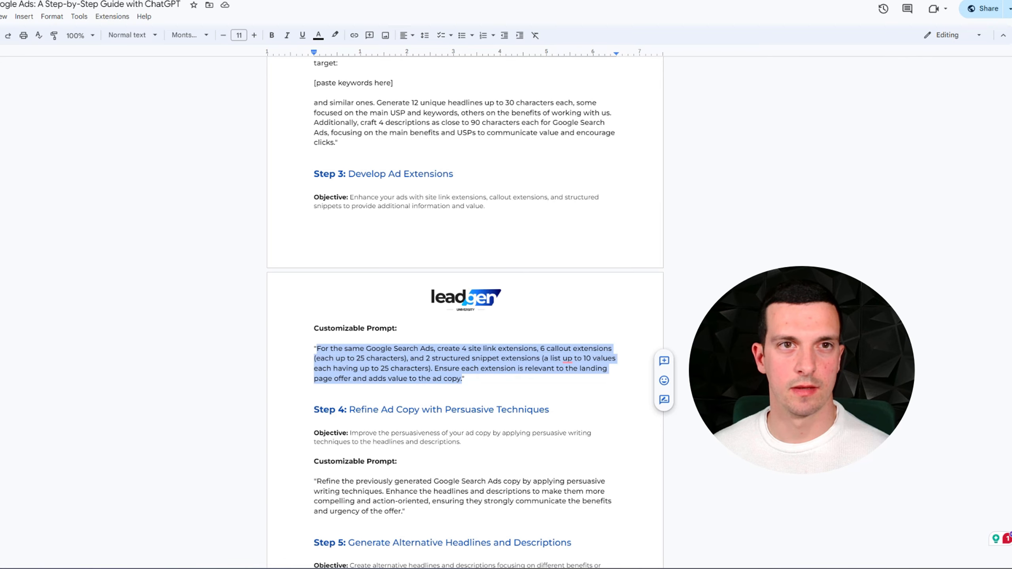
{"action": "scroll", "coordinate": [398, 338], "scroll_direction": "down", "scroll_amount": 5}
{"action": "left_click_drag", "start_coordinate": [403, 335], "coordinate": [316, 305]}
{"action": "key", "text": "ctrl+c"}
{"action": "key", "text": "ctrl+Tab"}
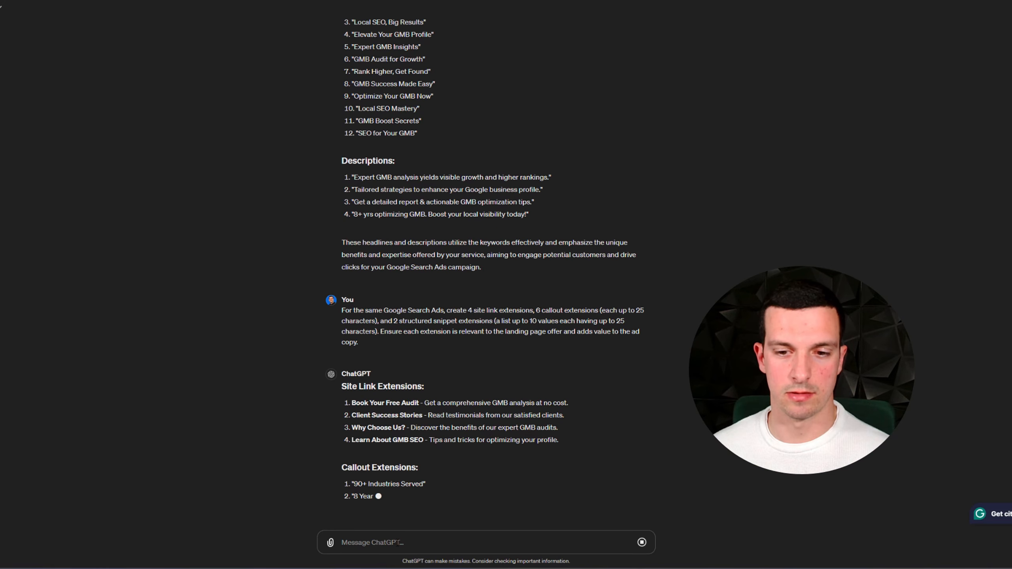
{"action": "key", "text": "ctrl+v"}
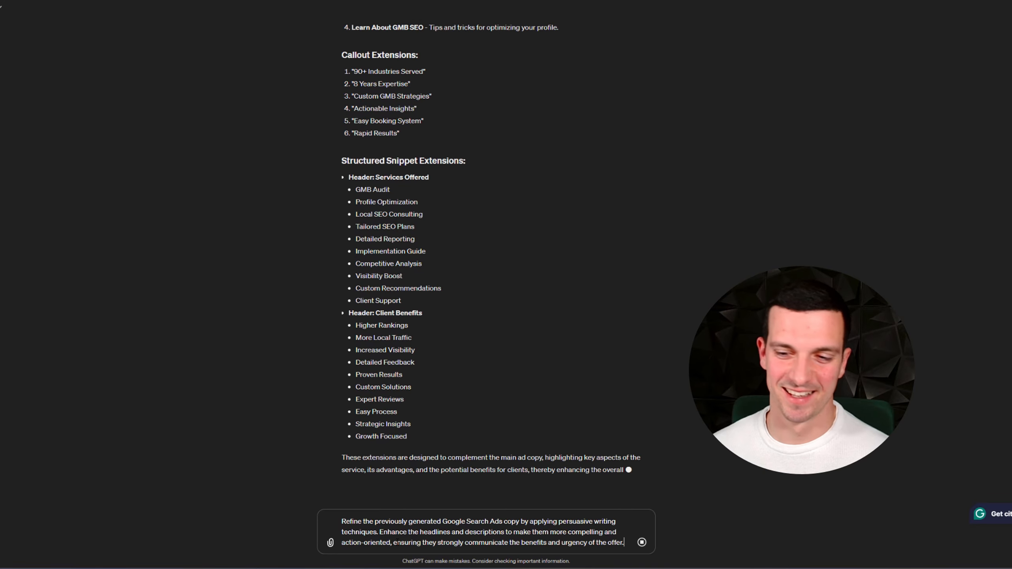
{"action": "key", "text": "Return"}
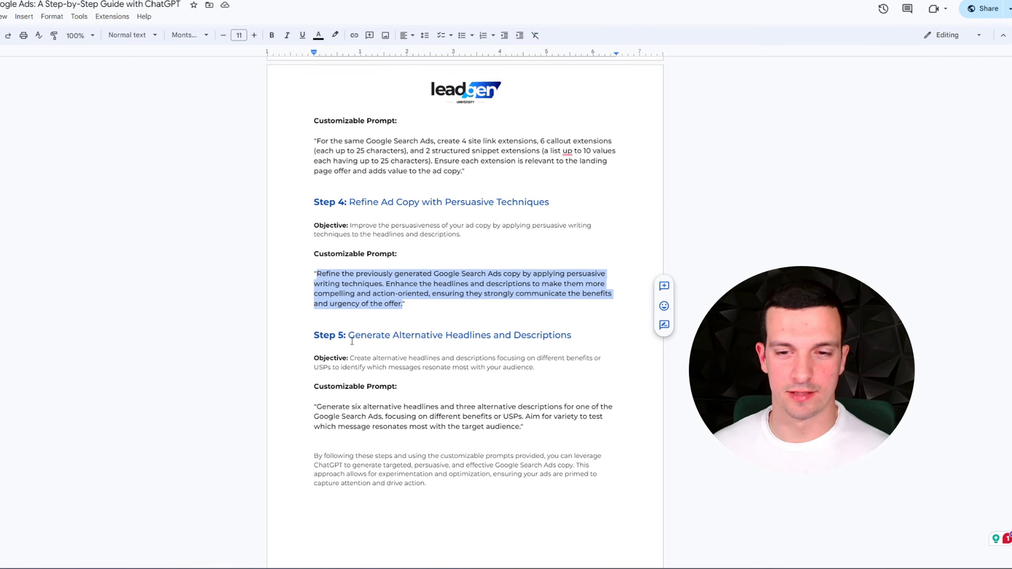
- Copy the Step 5 prompt for six alternative headlines and three alternative descriptions from the guide and send it to ChatGPT
{"action": "scroll", "coordinate": [389, 341], "scroll_direction": "down", "scroll_amount": 1}
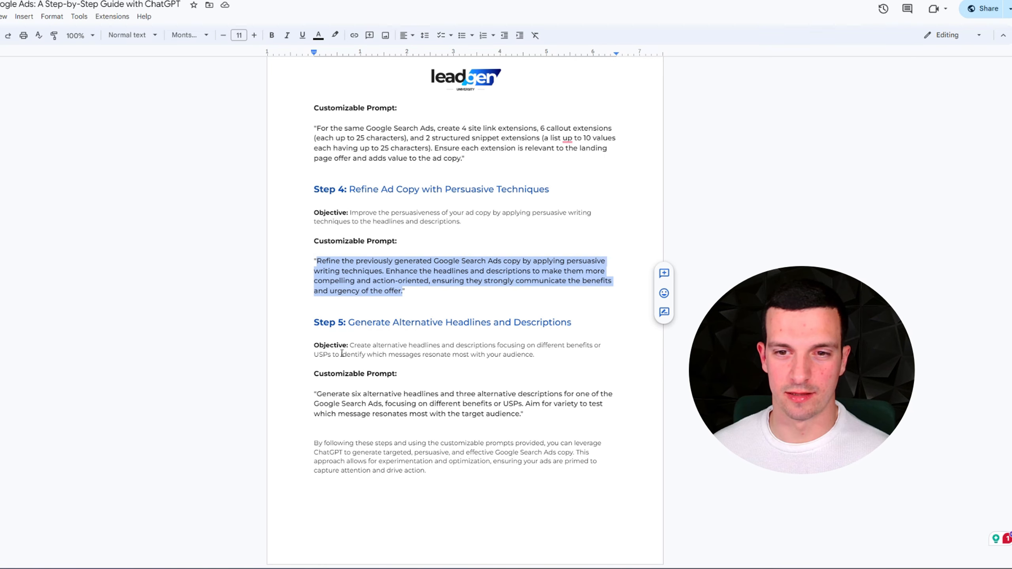
{"action": "left_click_drag", "start_coordinate": [316, 394], "coordinate": [521, 418]}
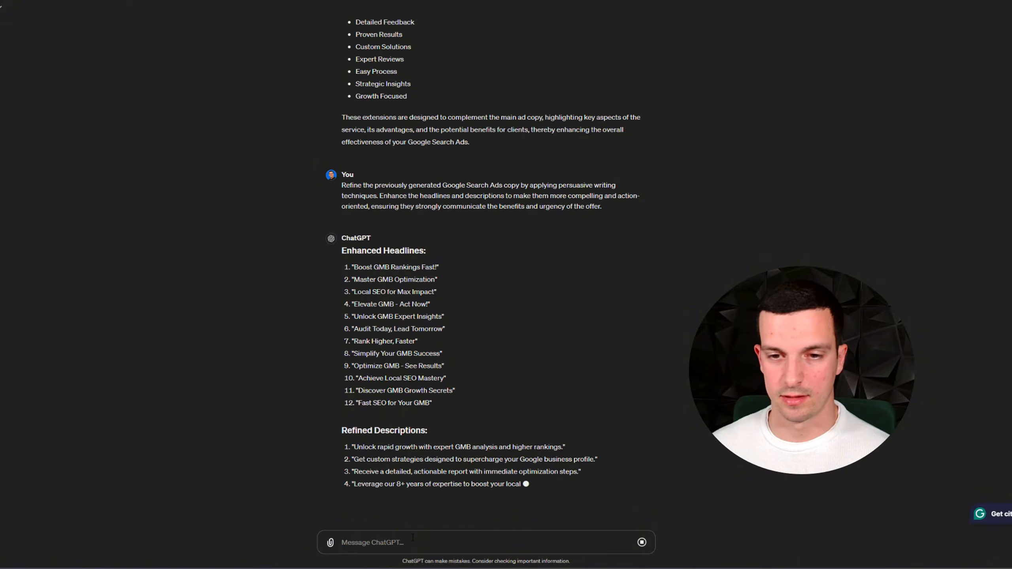
{"action": "key", "text": "ctrl+v"}
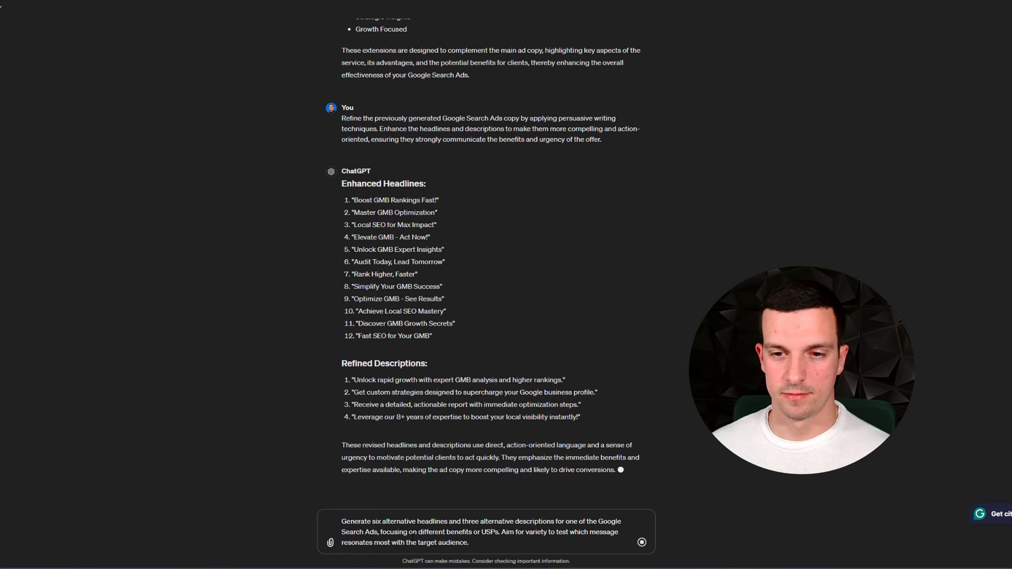
{"action": "key", "text": "Return"}
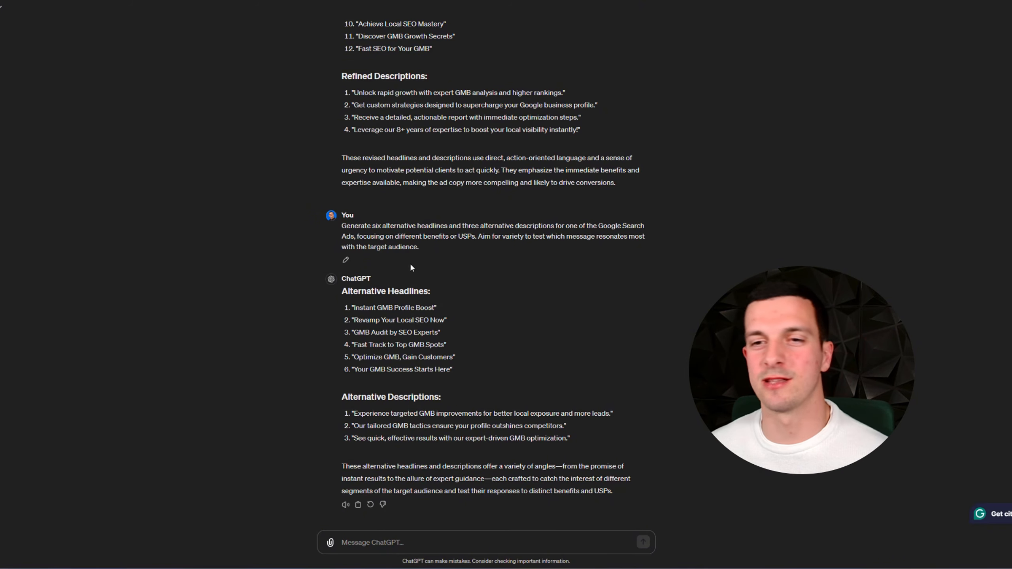
- Copy ChatGPT's 12 initial headlines into the GBP Optimization row's Headlines cell in Google Sheets and add two line breaks after them
{"action": "scroll", "coordinate": [410, 268], "scroll_direction": "up", "scroll_amount": 2}
{"action": "scroll", "coordinate": [410, 289], "scroll_direction": "down", "scroll_amount": 2}
{"action": "scroll", "coordinate": [410, 309], "scroll_direction": "up", "scroll_amount": 20}
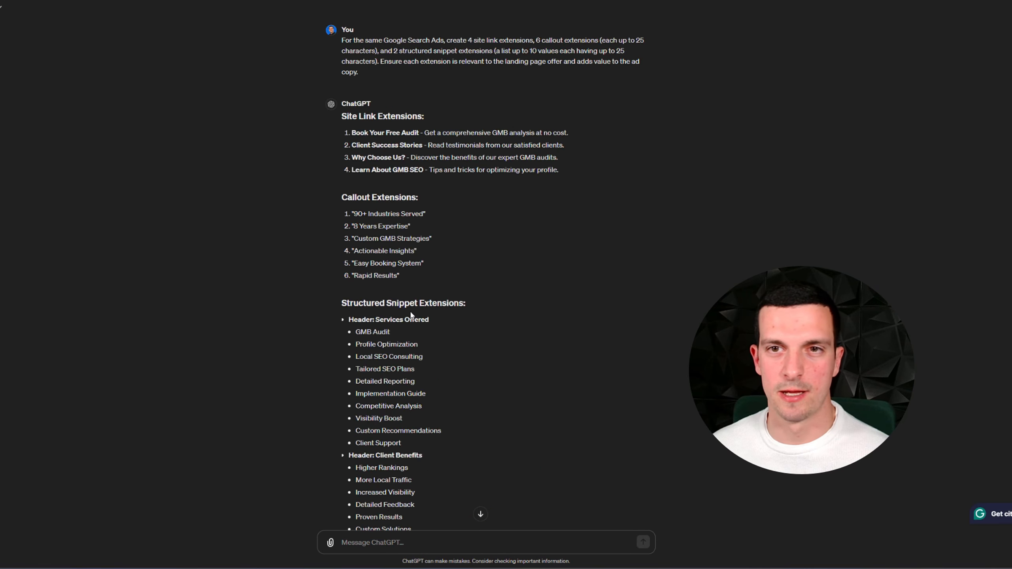
{"action": "scroll", "coordinate": [413, 307], "scroll_direction": "up", "scroll_amount": 20}
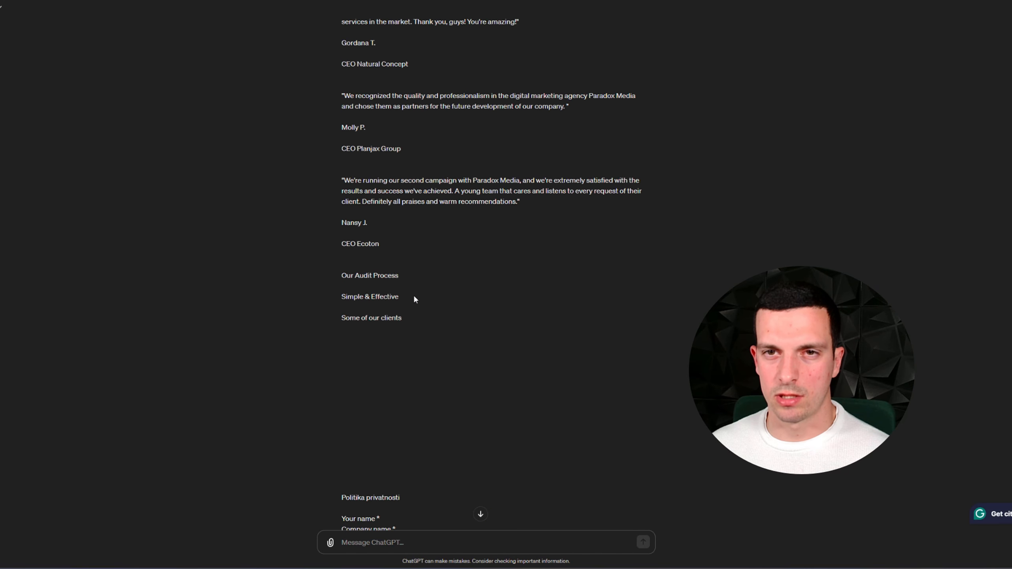
{"action": "scroll", "coordinate": [414, 299], "scroll_direction": "up", "scroll_amount": 6}
{"action": "scroll", "coordinate": [416, 296], "scroll_direction": "down", "scroll_amount": 20}
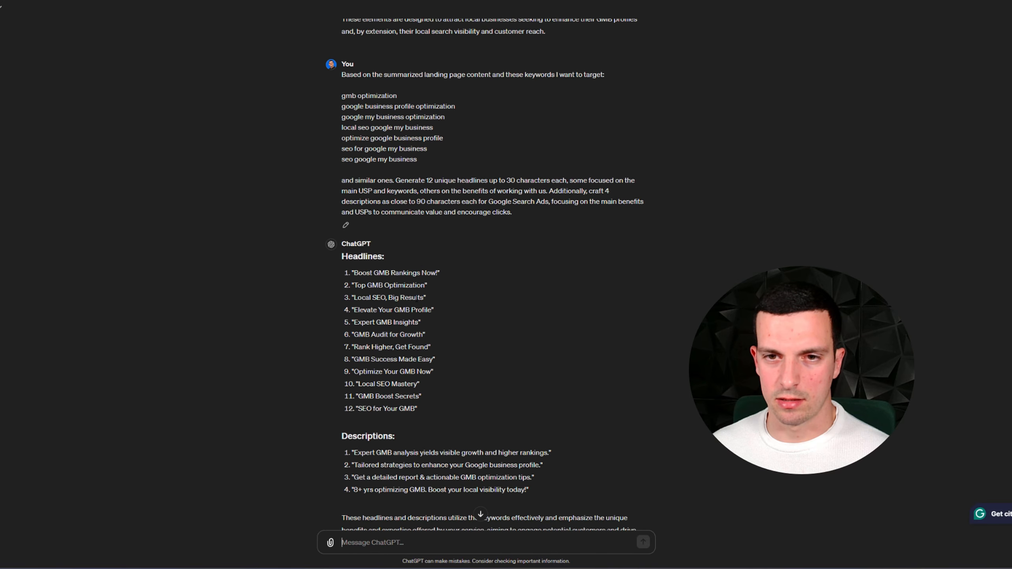
{"action": "scroll", "coordinate": [416, 298], "scroll_direction": "down", "scroll_amount": 2}
{"action": "left_click_drag", "start_coordinate": [418, 348], "coordinate": [339, 213]}
{"action": "key", "text": "ctrl+c"}
{"action": "left_click", "coordinate": [279, 1]}
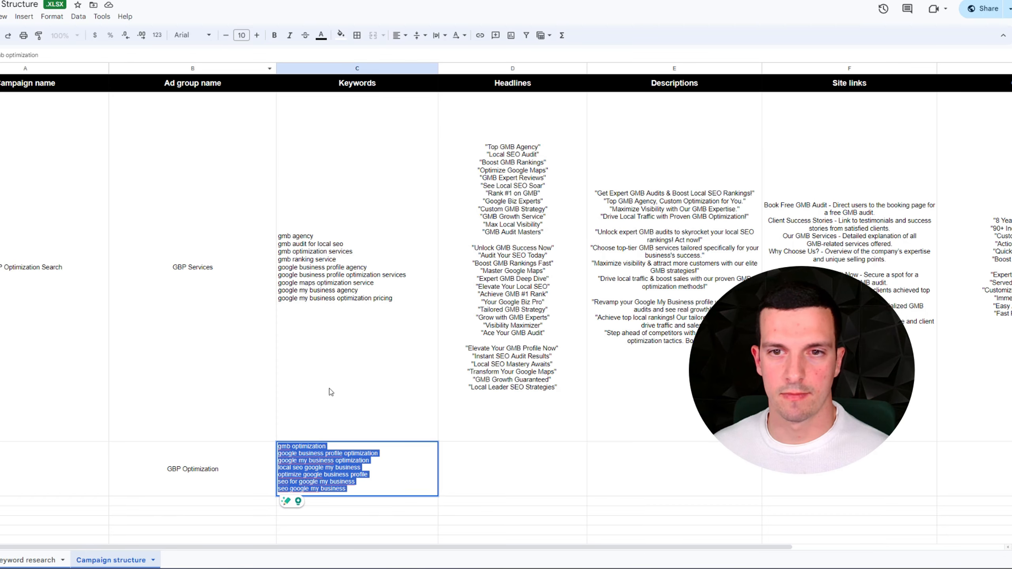
{"action": "scroll", "coordinate": [330, 392], "scroll_direction": "down", "scroll_amount": 3}
{"action": "double_click", "coordinate": [486, 319]}
{"action": "key", "text": "ctrl+v"}
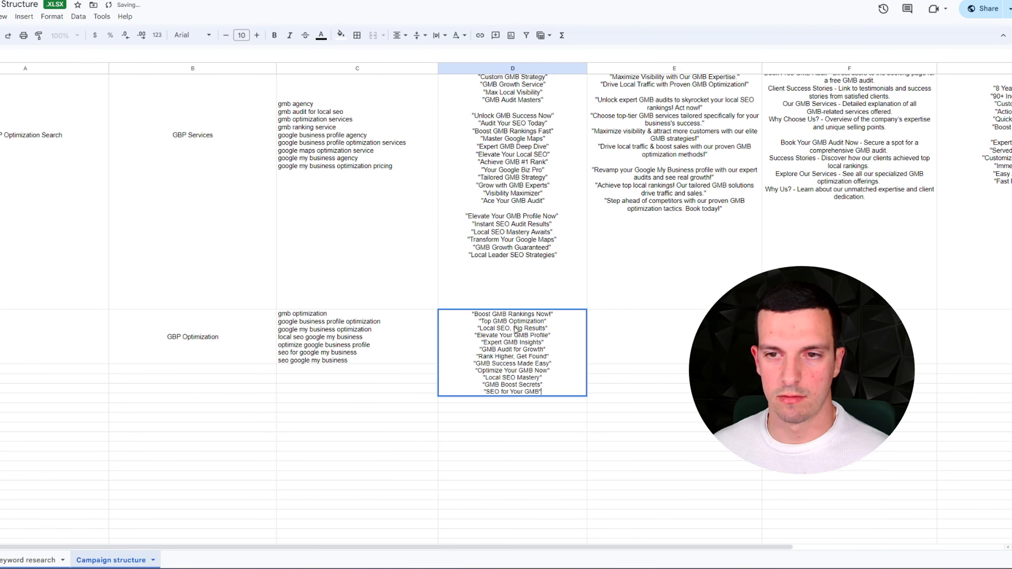
{"action": "key", "text": "alt+Return"}
{"action": "key", "text": "alt+Return"}
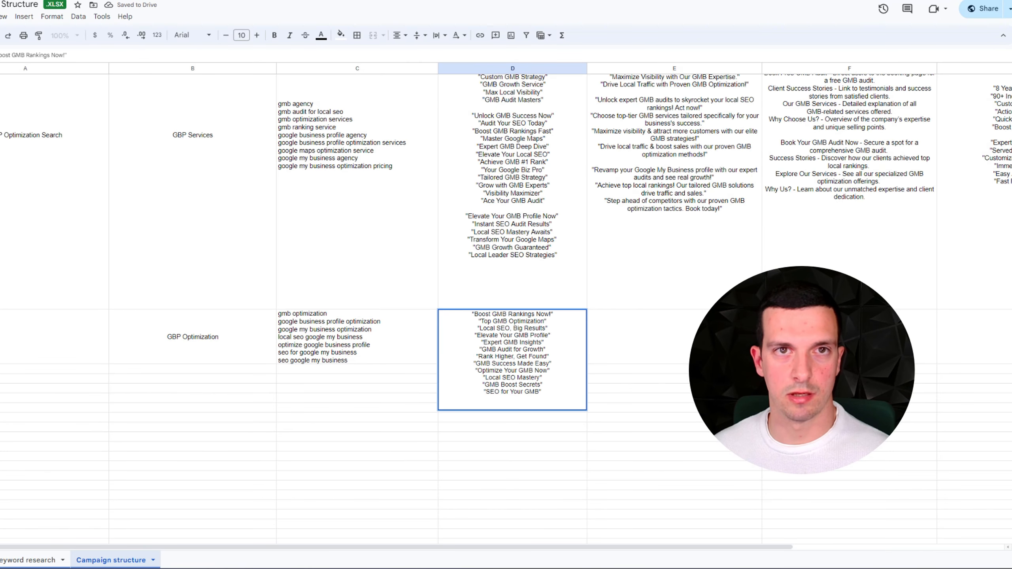
- Copy ChatGPT's four initial descriptions into the Descriptions cell of the GBP Optimization row in Google Sheets
{"action": "left_click", "coordinate": [359, 1]}
{"action": "scroll", "coordinate": [439, 276], "scroll_direction": "down", "scroll_amount": 1}
{"action": "left_click_drag", "start_coordinate": [529, 386], "coordinate": [355, 350]}
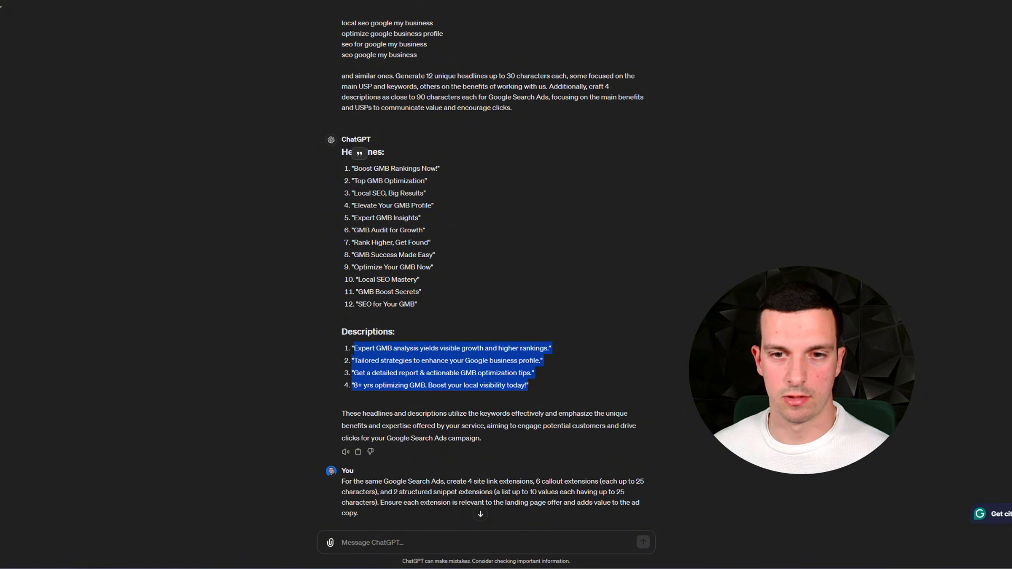
{"action": "left_click", "coordinate": [94, 1]}
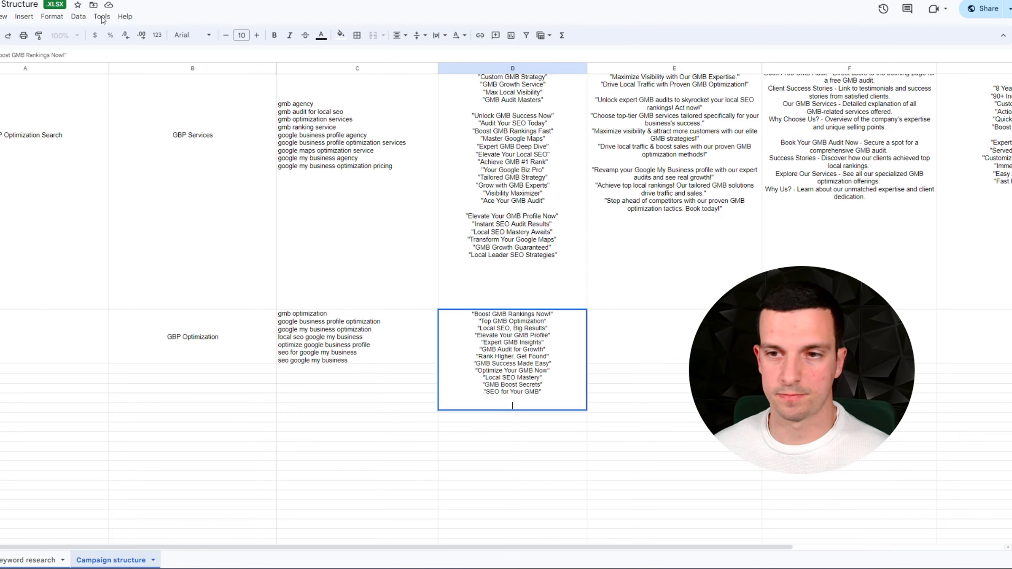
{"action": "left_click", "coordinate": [598, 316]}
{"action": "key", "text": "ctrl+v"}
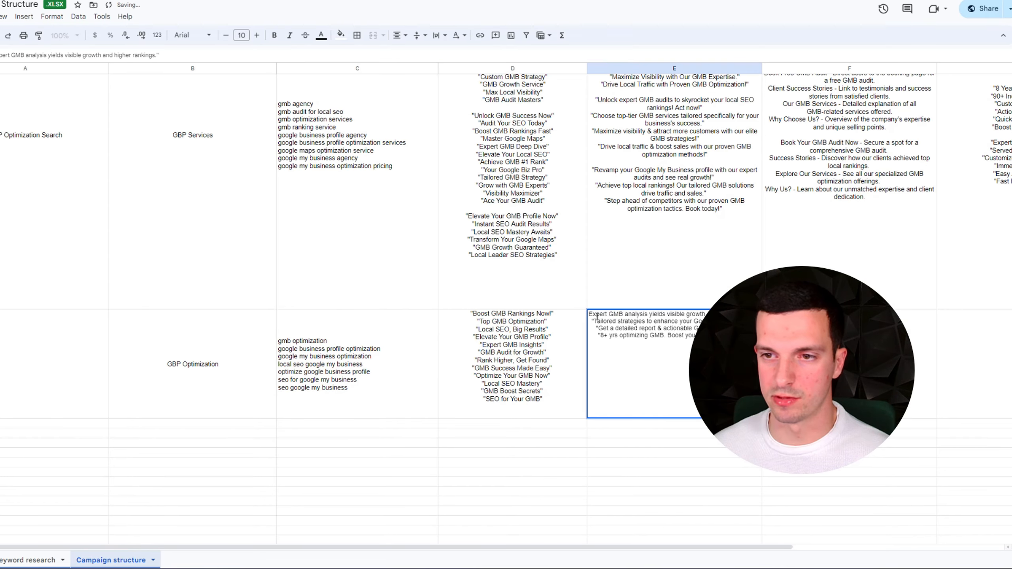
- Copy the four site link extensions, Book Your Free Audit to Learn About GMB SEO, from ChatGPT into the GBP Optimization row's Site links cell
{"action": "left_click", "coordinate": [805, 341]}
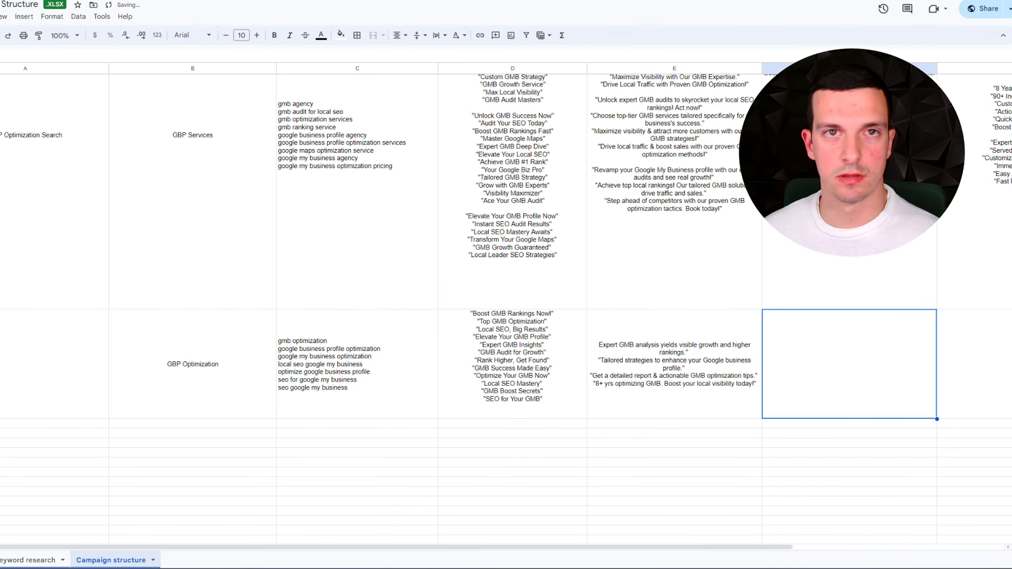
{"action": "left_click", "coordinate": [199, 1]}
{"action": "scroll", "coordinate": [477, 445], "scroll_direction": "down", "scroll_amount": 6}
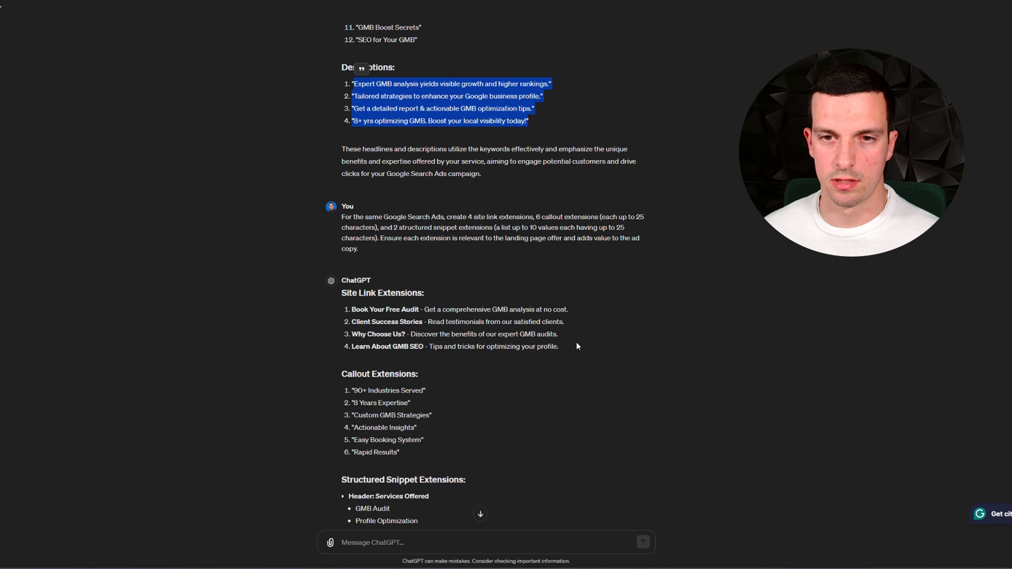
{"action": "left_click_drag", "start_coordinate": [559, 347], "coordinate": [352, 309]}
{"action": "key", "text": "ctrl+c"}
{"action": "left_click", "coordinate": [120, 0]}
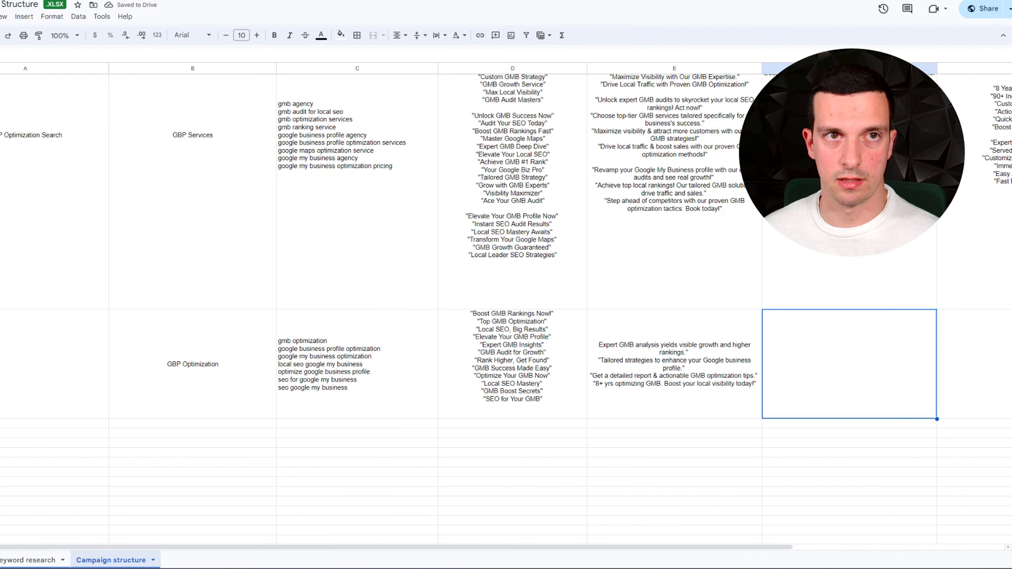
{"action": "double_click", "coordinate": [813, 343]}
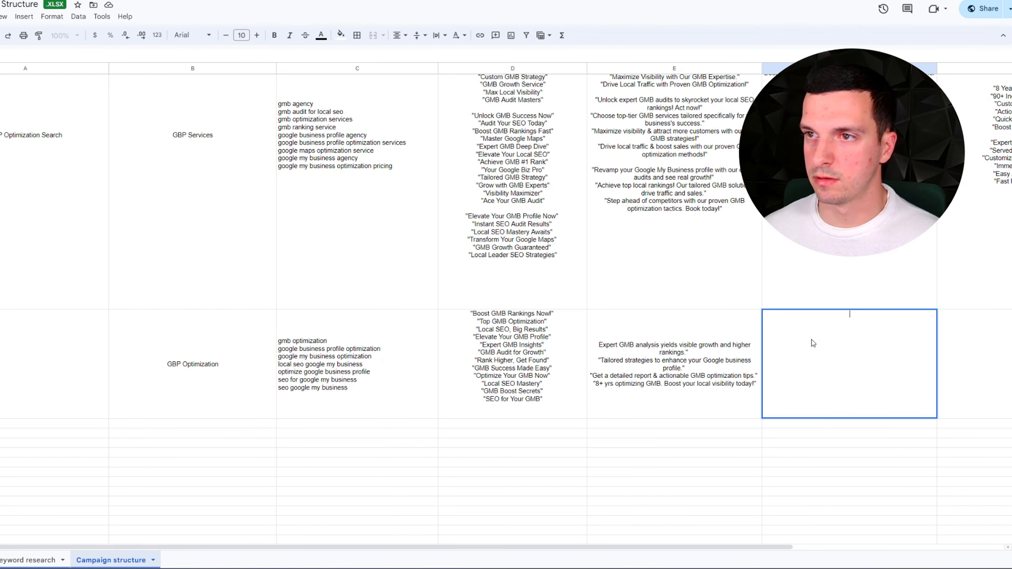
{"action": "key", "text": "ctrl+v"}
{"action": "key", "text": "Return"}
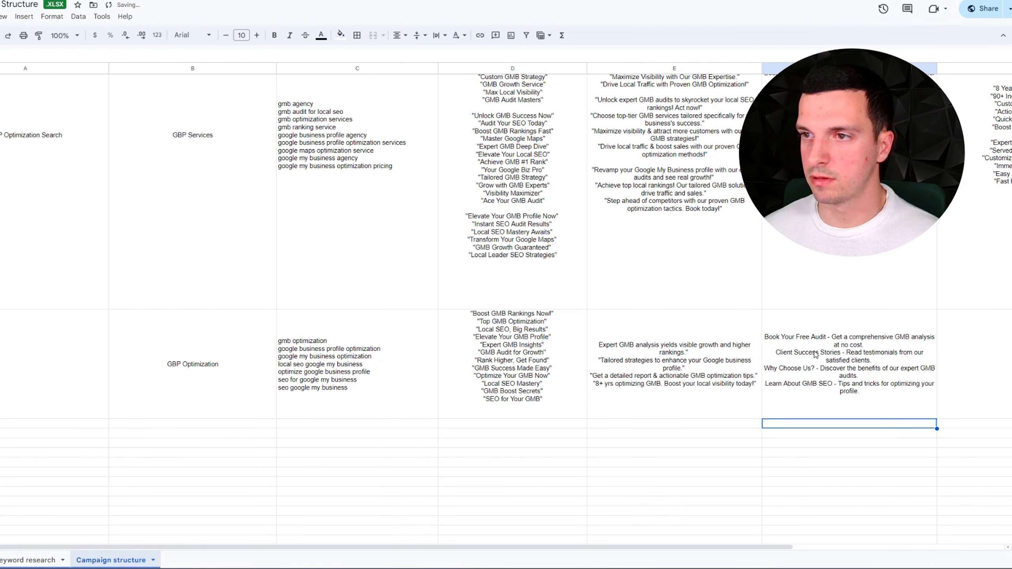
- Copy the six callout extensions from ChatGPT into the single column G cell of the GBP Optimization row, undoing the paste that spreads over several rows
{"action": "double_click", "coordinate": [1001, 344]}
{"action": "key", "text": "alt+Tab"}
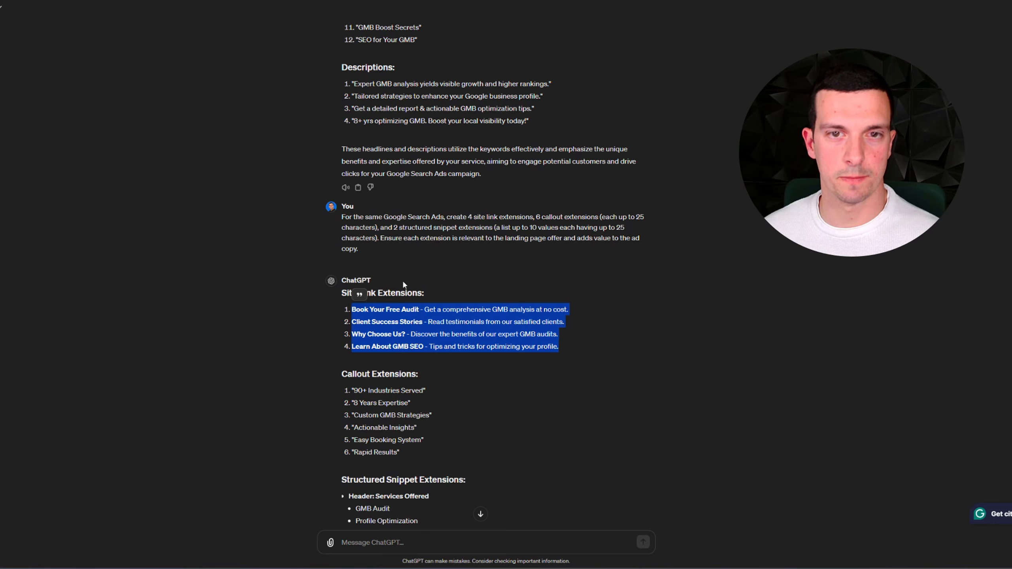
{"action": "scroll", "coordinate": [423, 331], "scroll_direction": "down", "scroll_amount": 3}
{"action": "left_click_drag", "start_coordinate": [422, 331], "coordinate": [342, 262]}
{"action": "key", "text": "ctrl+c"}
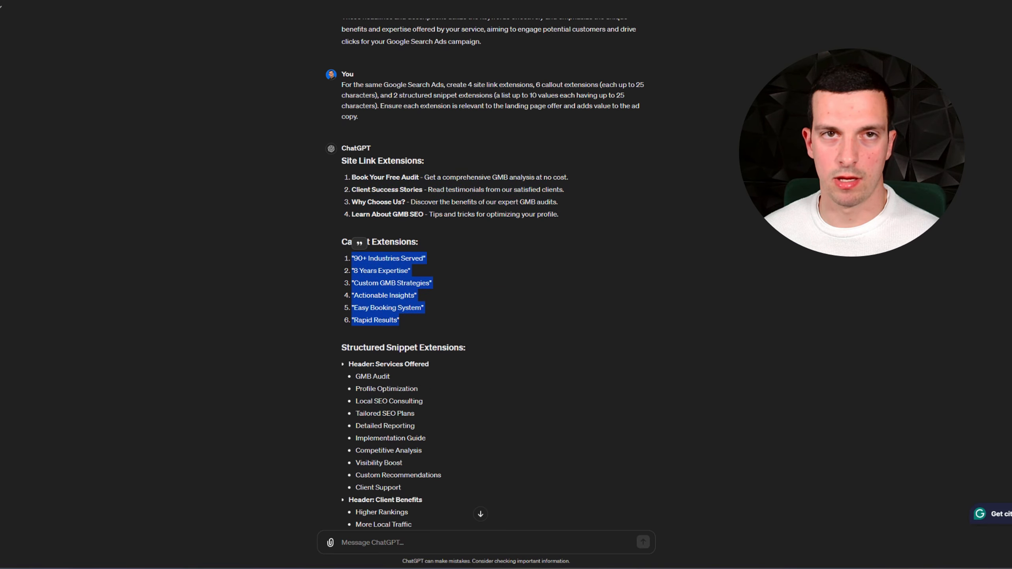
{"action": "key", "text": "alt+Tab"}
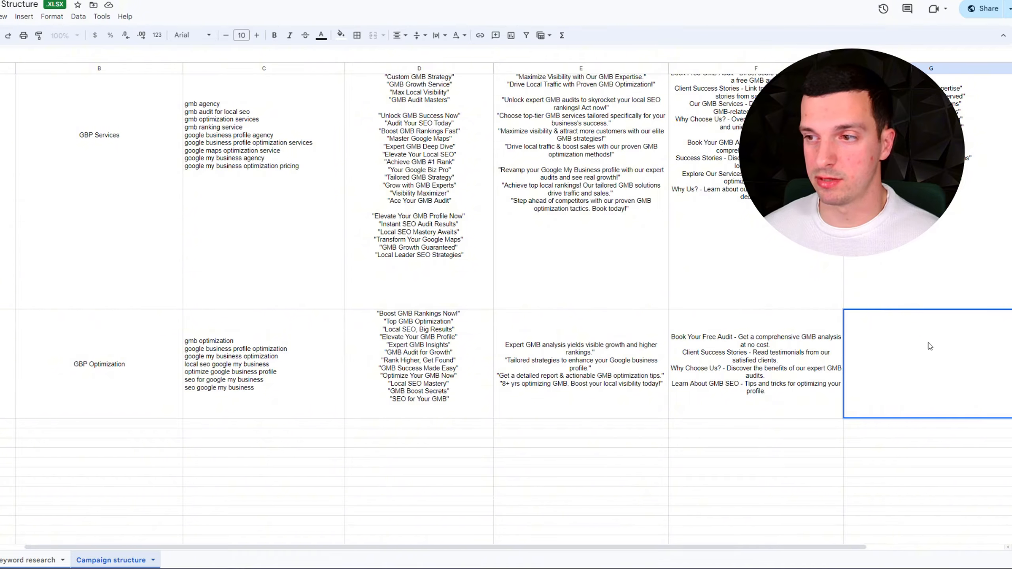
{"action": "key", "text": "ctrl+v"}
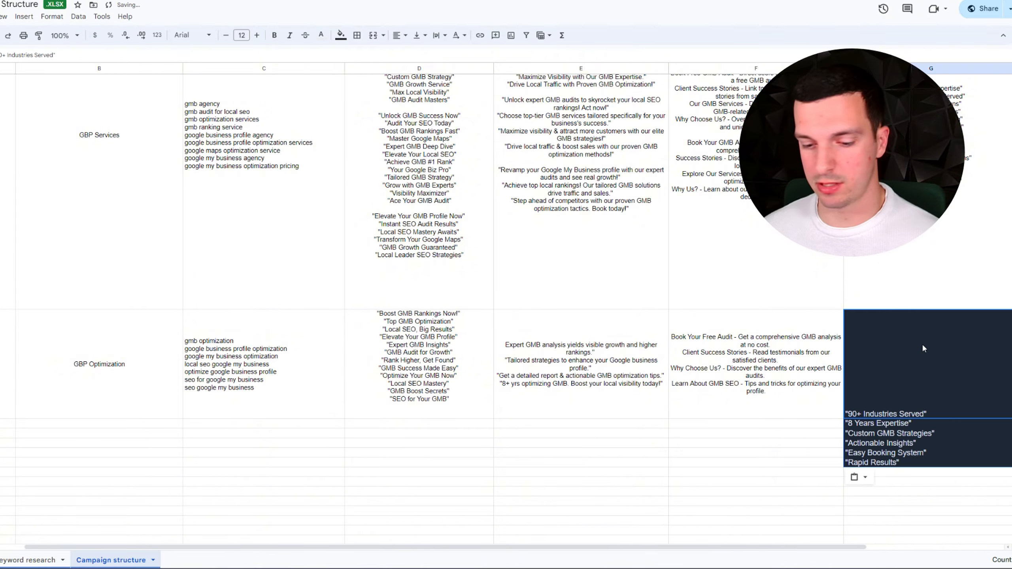
{"action": "key", "text": "ctrl+z"}
{"action": "double_click", "coordinate": [922, 343]}
{"action": "key", "text": "ctrl+v"}
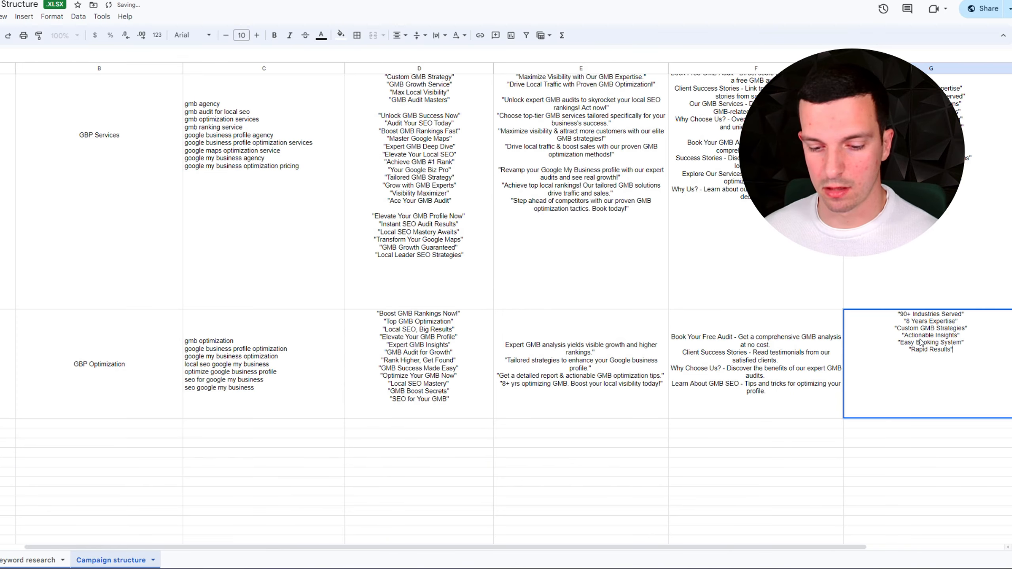
{"action": "left_click", "coordinate": [878, 440]}
- Copy the Services Offered and Client Benefits structured snippet lists from ChatGPT into the column H cell of the GBP Optimization row
{"action": "left_click_drag", "start_coordinate": [795, 548], "coordinate": [902, 547]}
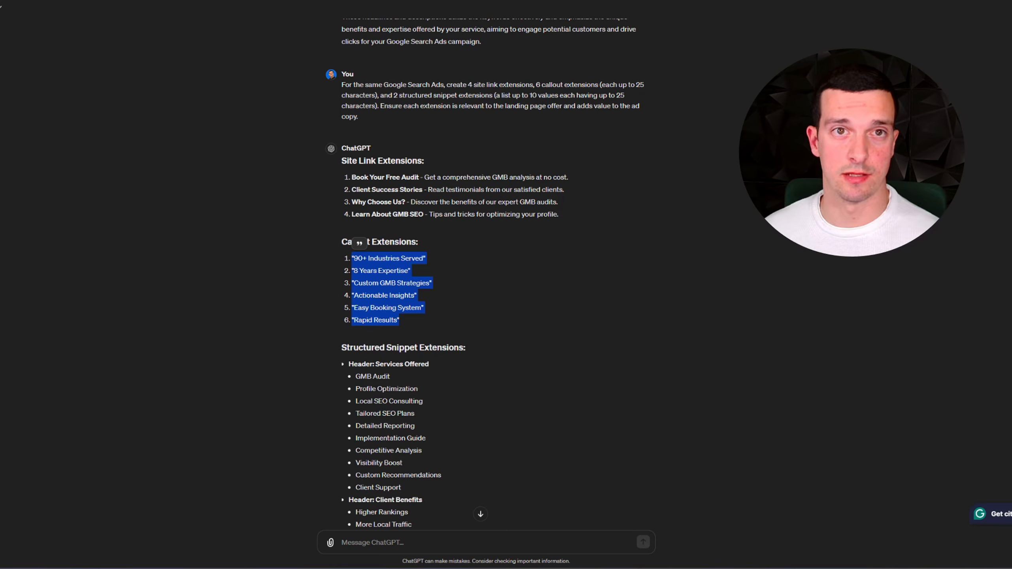
{"action": "scroll", "coordinate": [423, 434], "scroll_direction": "down", "scroll_amount": 5}
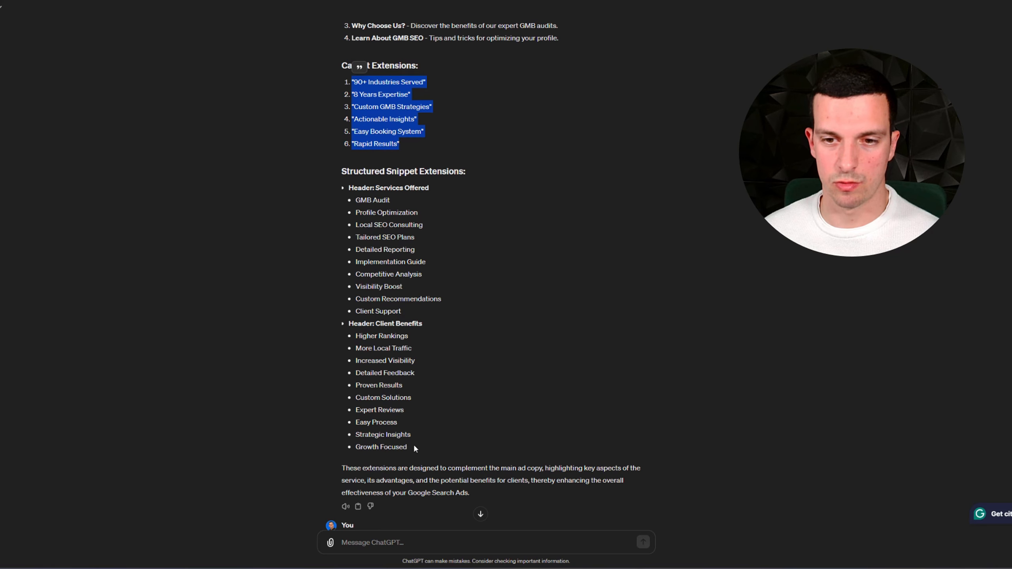
{"action": "left_click_drag", "start_coordinate": [414, 448], "coordinate": [341, 179]}
{"action": "key", "text": "ctrl+c"}
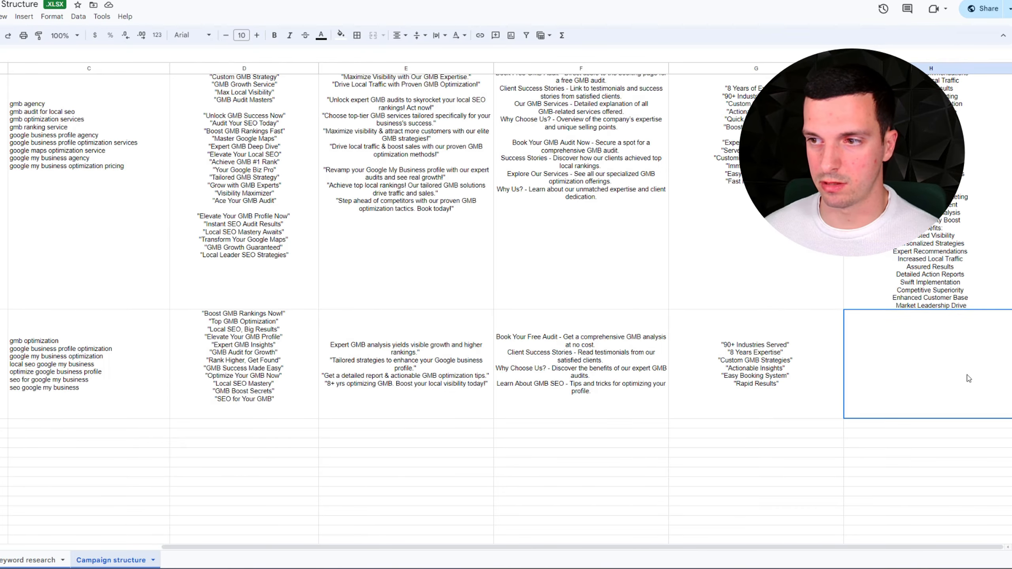
{"action": "double_click", "coordinate": [942, 354]}
{"action": "key", "text": "ctrl+v"}
{"action": "key", "text": "Return"}
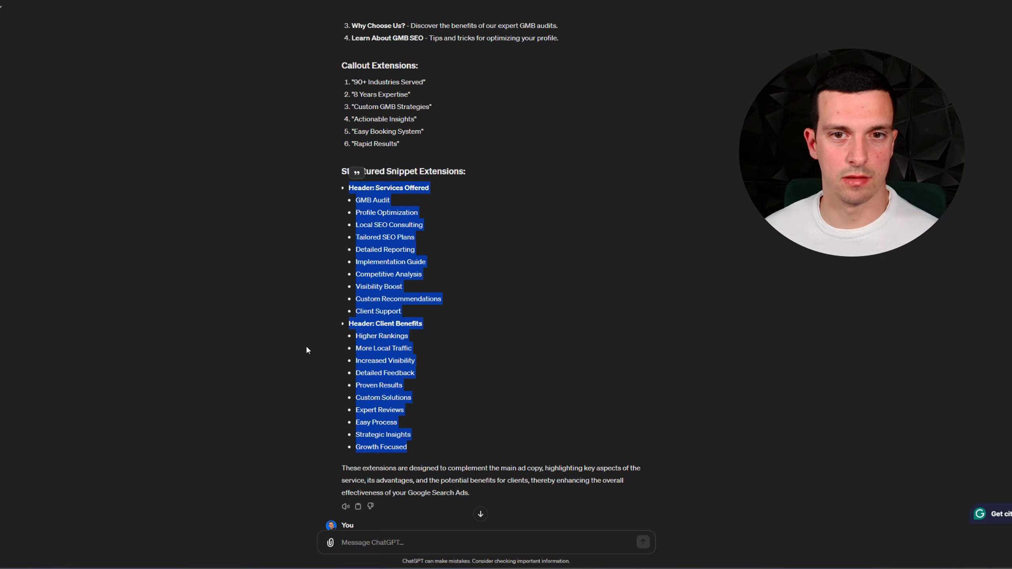
- Append ChatGPT's twelve enhanced headlines, Boost GMB Rankings Fast! to Fast SEO for Your GMB, to the GBP Optimization row's Headlines cell in Google Sheets
{"action": "scroll", "coordinate": [323, 343], "scroll_direction": "down", "scroll_amount": 5}
{"action": "scroll", "coordinate": [337, 336], "scroll_direction": "down", "scroll_amount": 3}
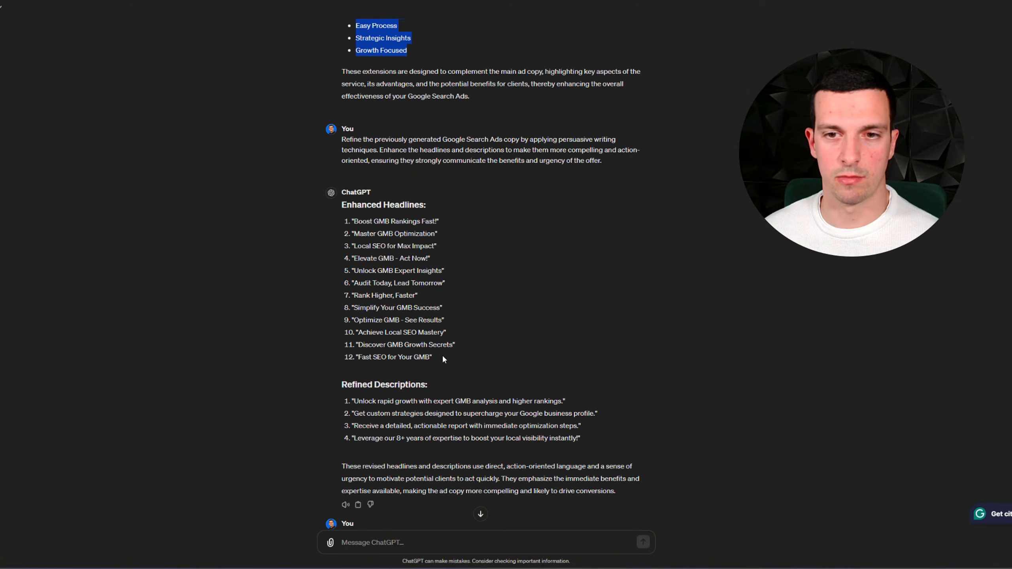
{"action": "left_click_drag", "start_coordinate": [438, 357], "coordinate": [351, 219]}
{"action": "key", "text": "ctrl+c"}
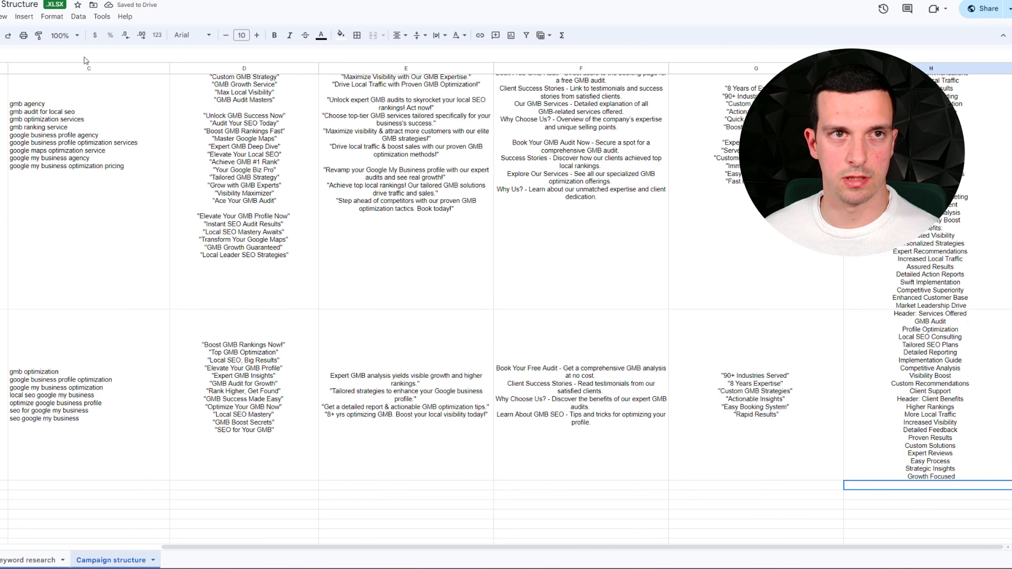
{"action": "left_click", "coordinate": [277, 411]}
{"action": "key", "text": "Return"}
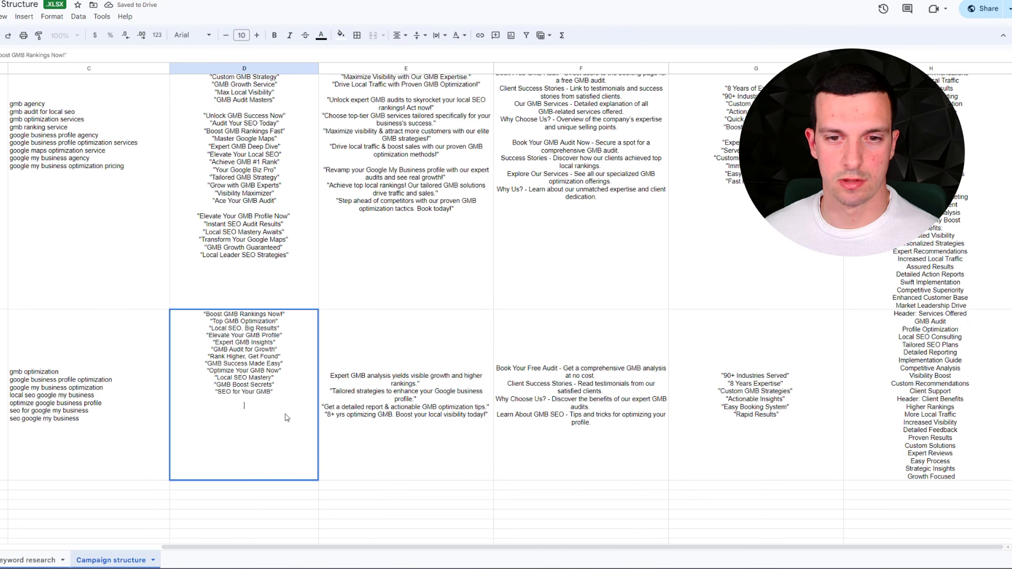
{"action": "key", "text": "ctrl+v"}
{"action": "key", "text": "Return"}
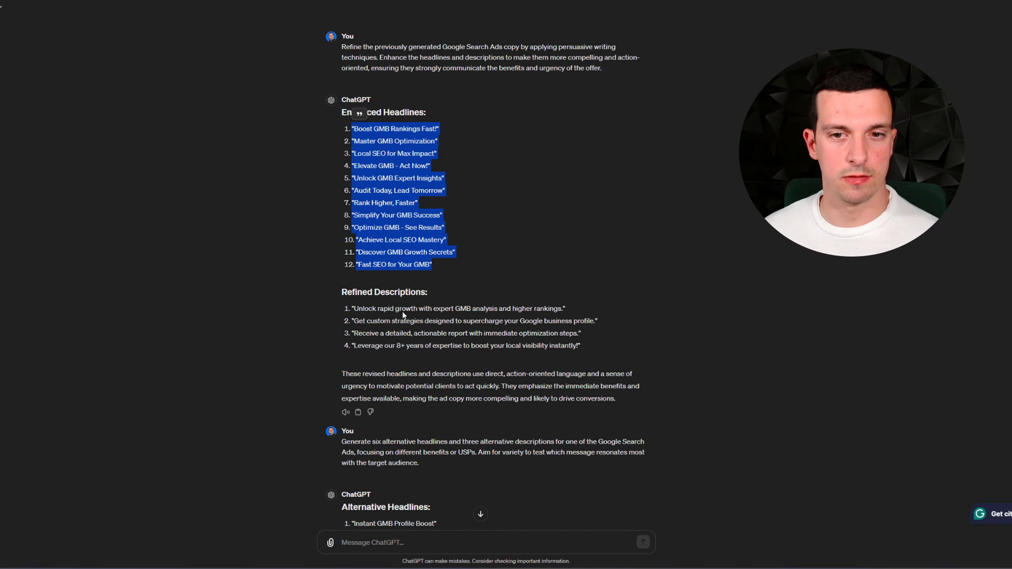
- Append ChatGPT's four refined descriptions below the existing ones in the Descriptions cell of the GBP Optimization row
{"action": "scroll", "coordinate": [478, 239], "scroll_direction": "down", "scroll_amount": 3}
{"action": "left_click_drag", "start_coordinate": [584, 220], "coordinate": [349, 184]}
{"action": "key", "text": "ctrl+c"}
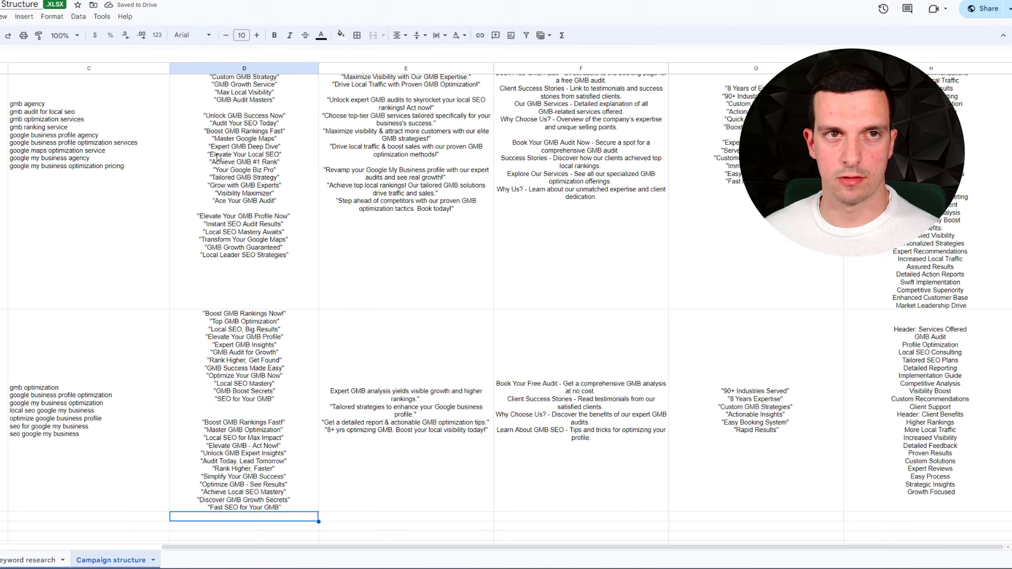
{"action": "left_click", "coordinate": [466, 438]}
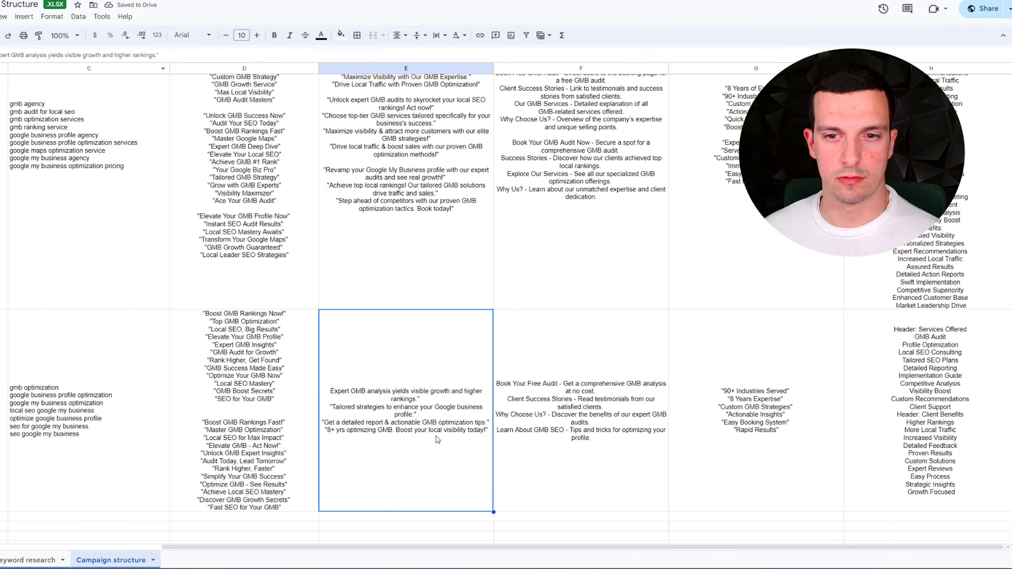
{"action": "key", "text": "Return"}
{"action": "key", "text": "ctrl+v"}
{"action": "key", "text": "Return"}
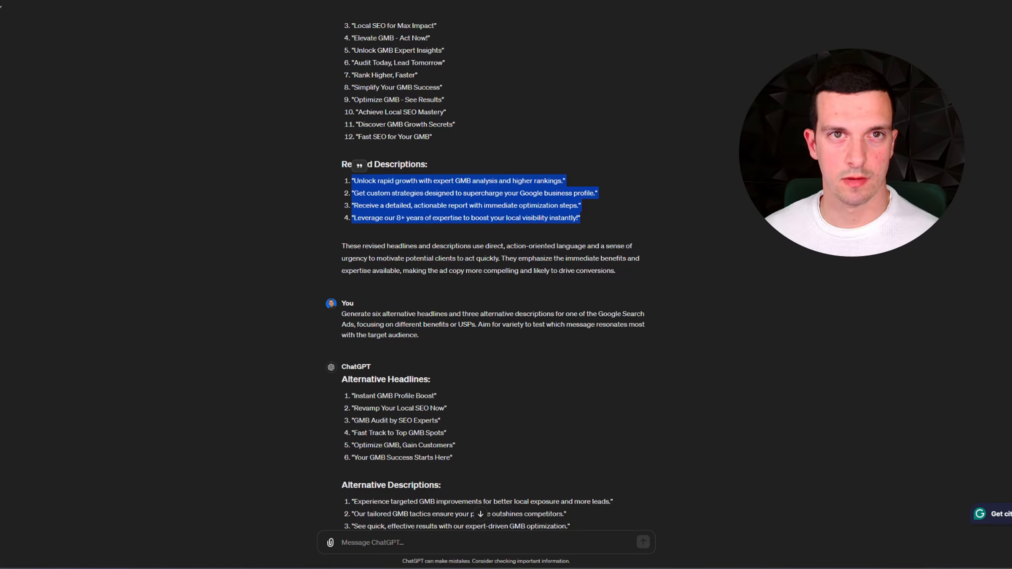
- Append ChatGPT's six alternative headlines, Instant GMB Profile Boost to Your GMB Success Starts Here, to the GBP Optimization row's Headlines cell
{"action": "scroll", "coordinate": [478, 279], "scroll_direction": "down", "scroll_amount": 2}
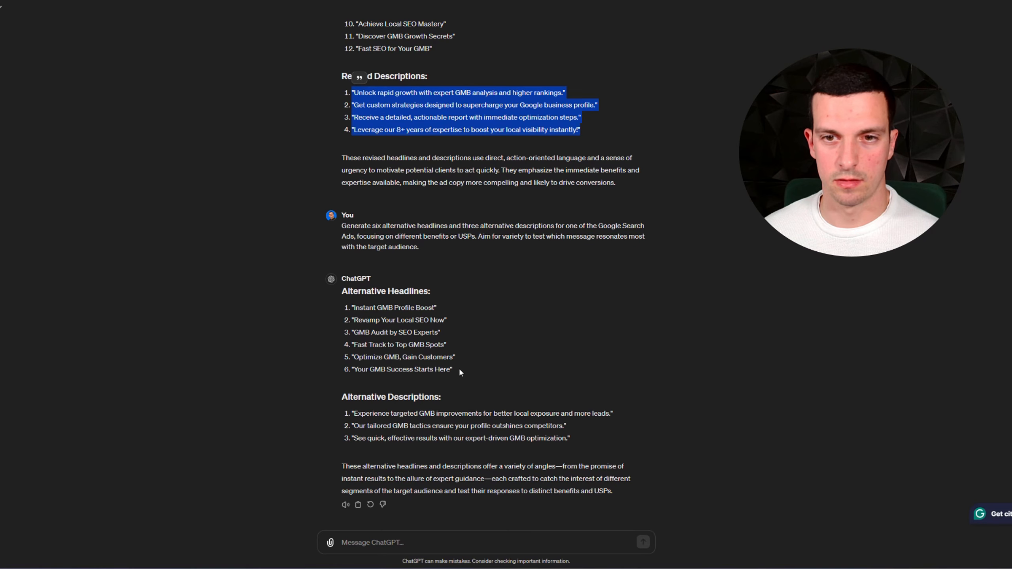
{"action": "left_click_drag", "start_coordinate": [453, 370], "coordinate": [346, 309]}
{"action": "key", "text": "ctrl+c"}
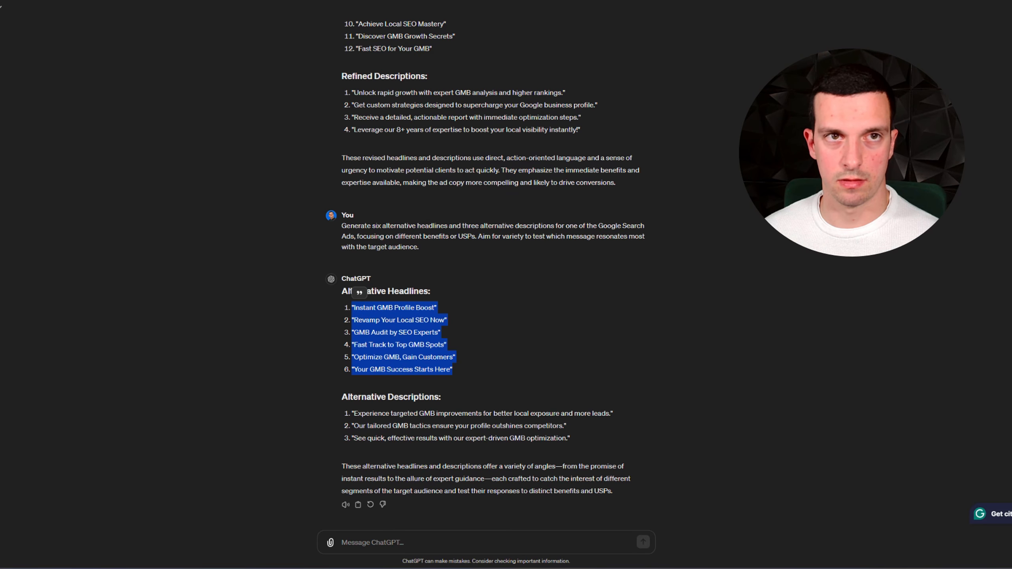
{"action": "scroll", "coordinate": [359, 280], "scroll_direction": "up", "scroll_amount": 5}
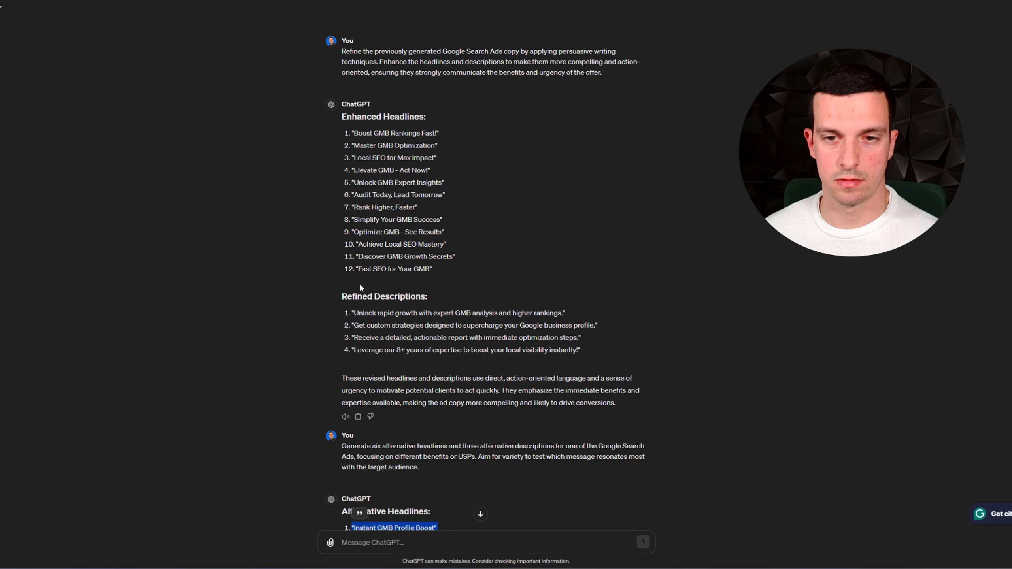
{"action": "scroll", "coordinate": [359, 274], "scroll_direction": "down", "scroll_amount": 4}
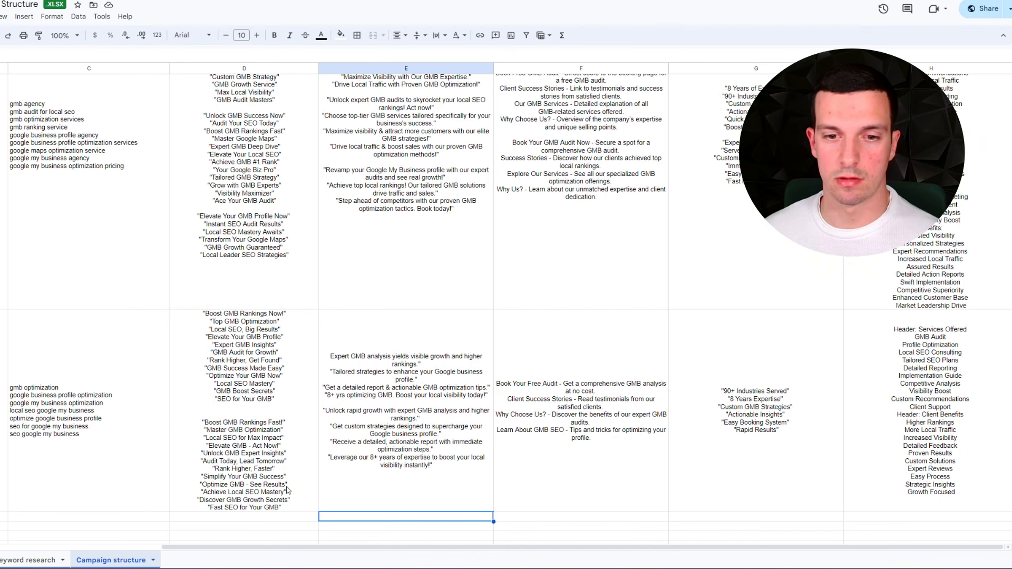
{"action": "double_click", "coordinate": [299, 501]}
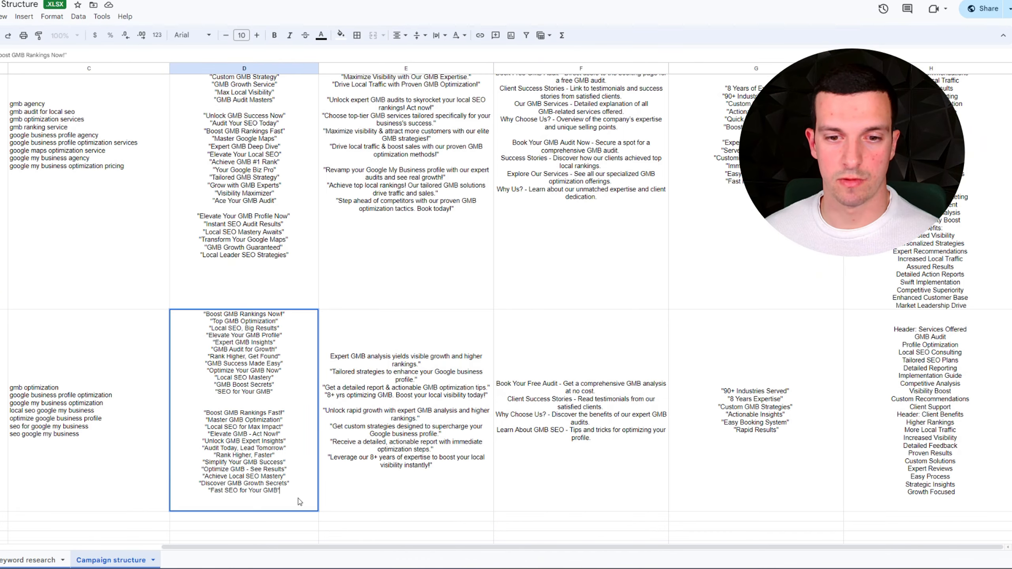
{"action": "key", "text": "ctrl+v"}
{"action": "key", "text": "Return"}
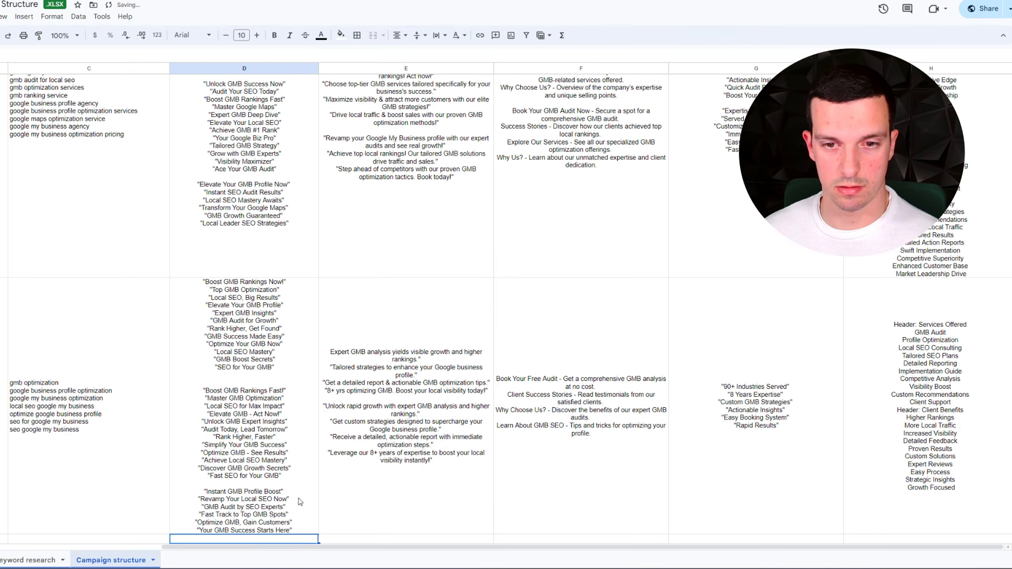
- Review the filled campaign structure, going back to the campaign name and the two ad group names
{"action": "scroll", "coordinate": [445, 343], "scroll_direction": "down", "scroll_amount": 3}
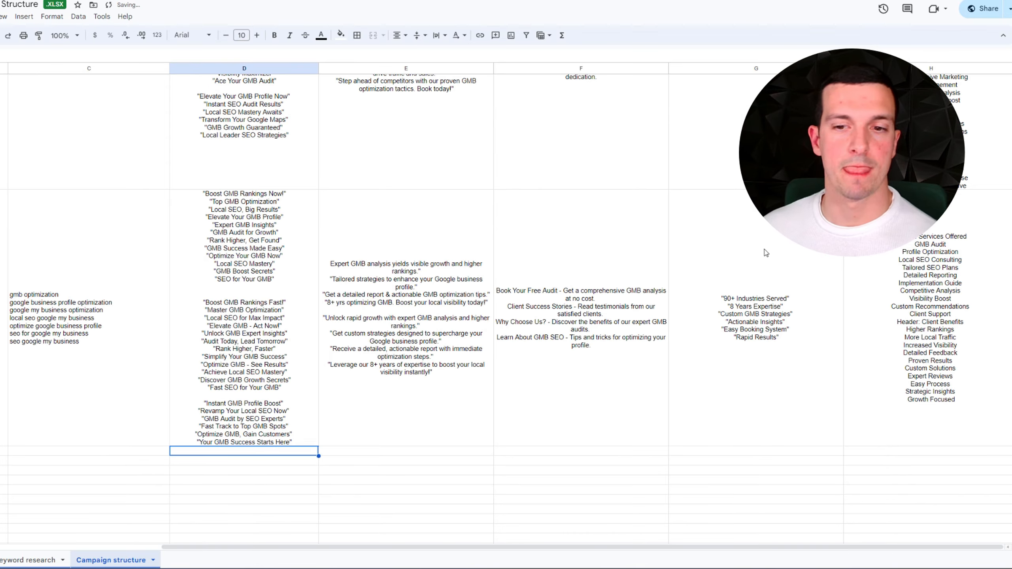
{"action": "scroll", "coordinate": [317, 310], "scroll_direction": "up", "scroll_amount": 6}
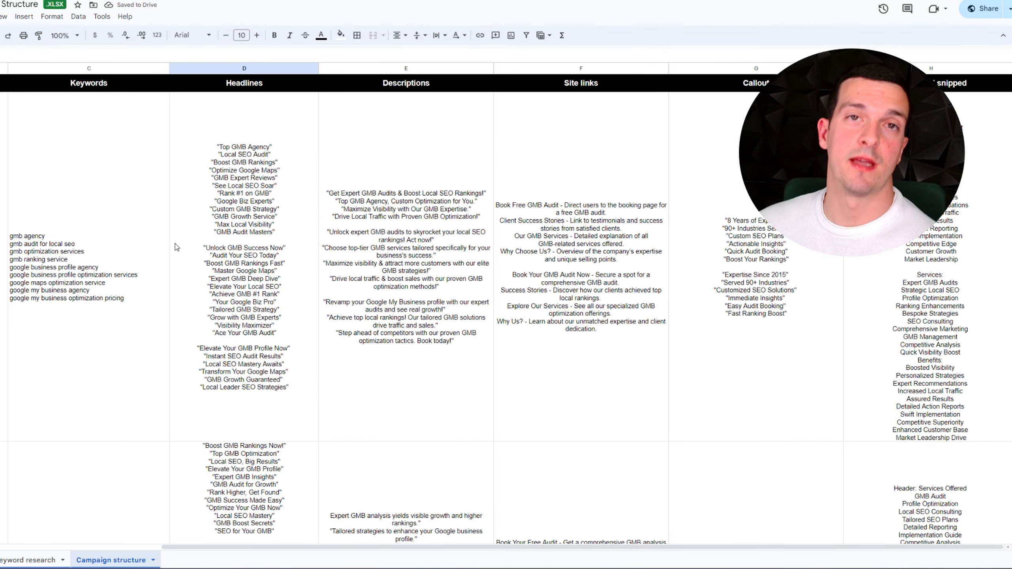
{"action": "scroll", "coordinate": [74, 330], "scroll_direction": "down", "scroll_amount": 4}
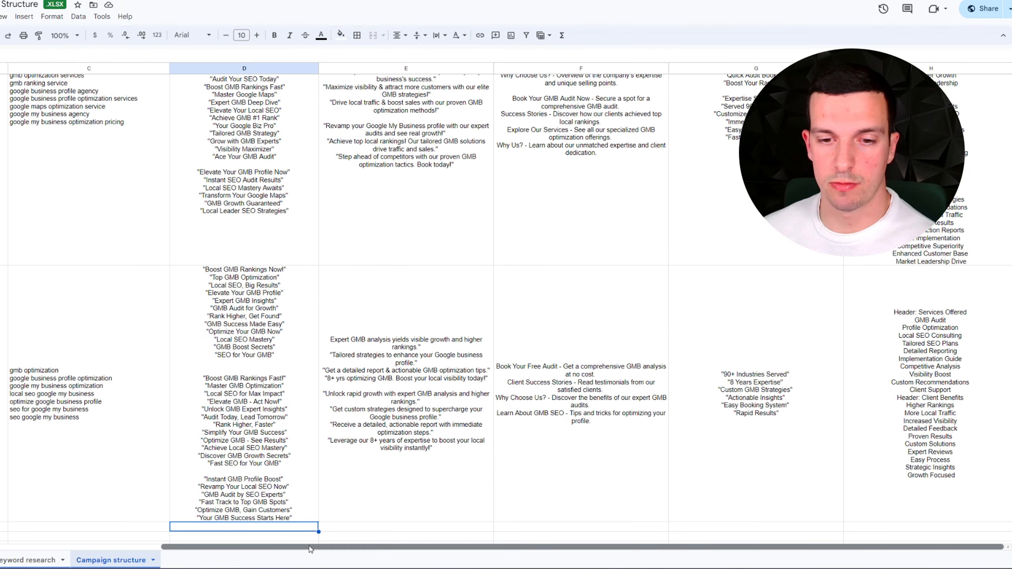
{"action": "left_click_drag", "start_coordinate": [310, 550], "coordinate": [151, 549]}
{"action": "scroll", "coordinate": [60, 275], "scroll_direction": "up", "scroll_amount": 4}
{"action": "left_click", "coordinate": [28, 253]}
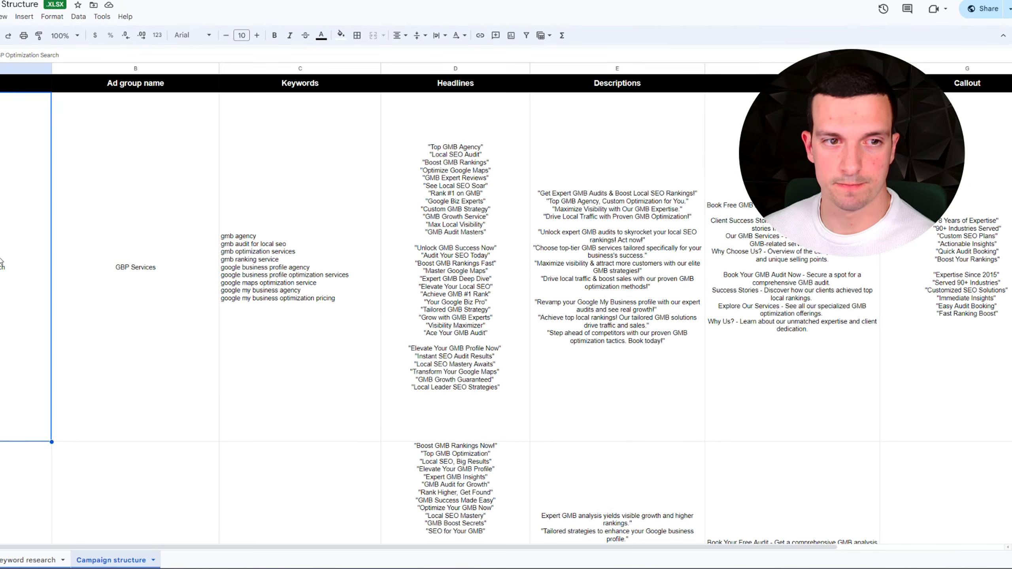
{"action": "left_click_drag", "start_coordinate": [318, 549], "coordinate": [223, 546]}
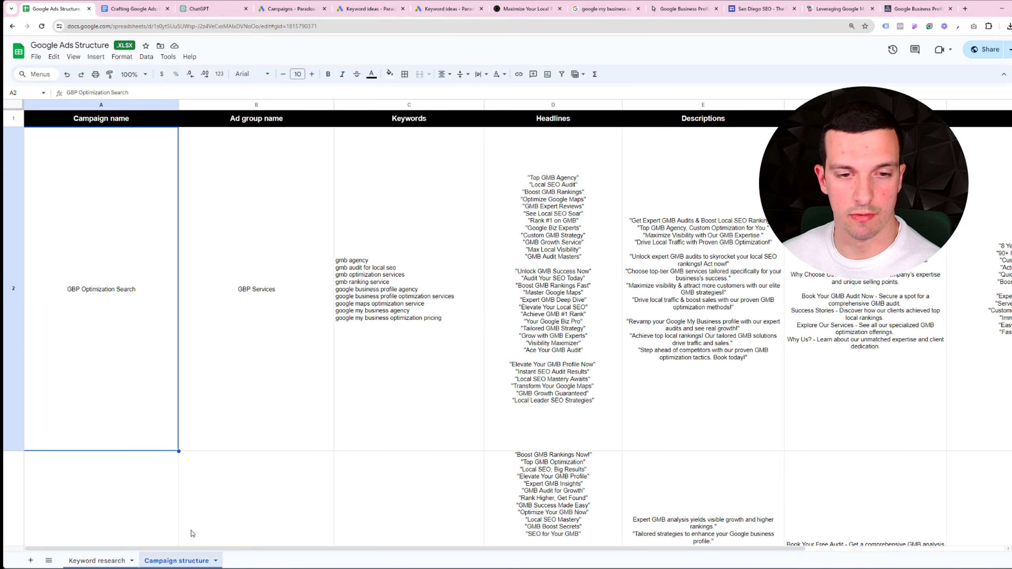
{"action": "left_click", "coordinate": [259, 257]}
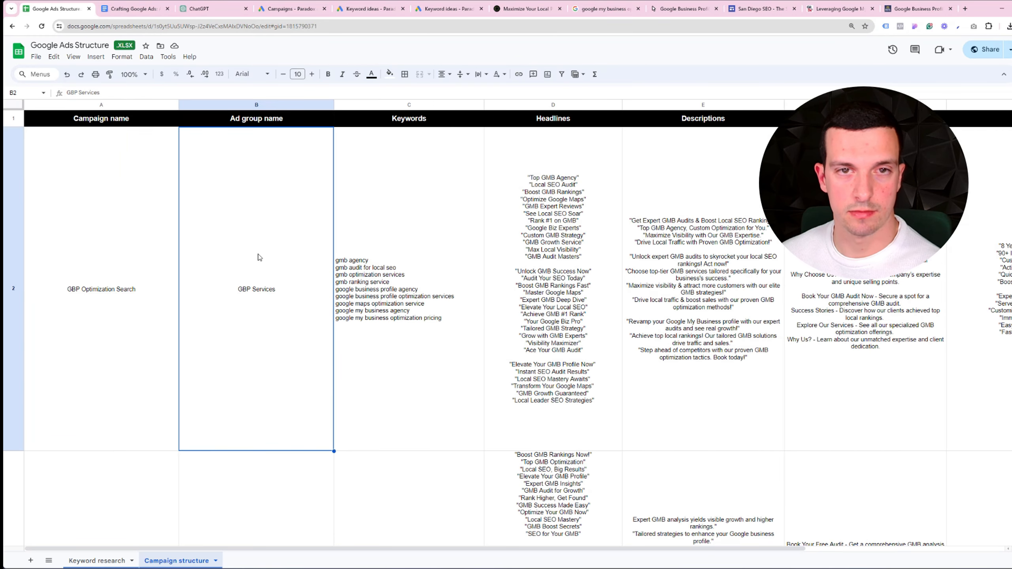
{"action": "key", "text": "Down"}
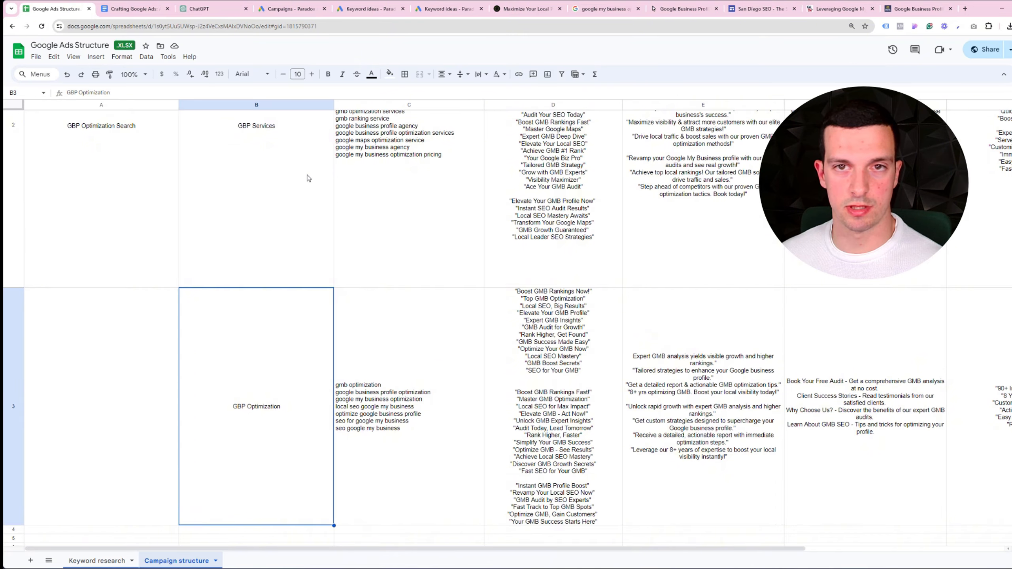
- Examine the keywords, headlines, descriptions, site links and structured snippets of the GBP Services and GBP Optimization ad groups with the whole table in view
{"action": "key", "text": "ctrl+minus"}
{"action": "key", "text": "ctrl+minus"}
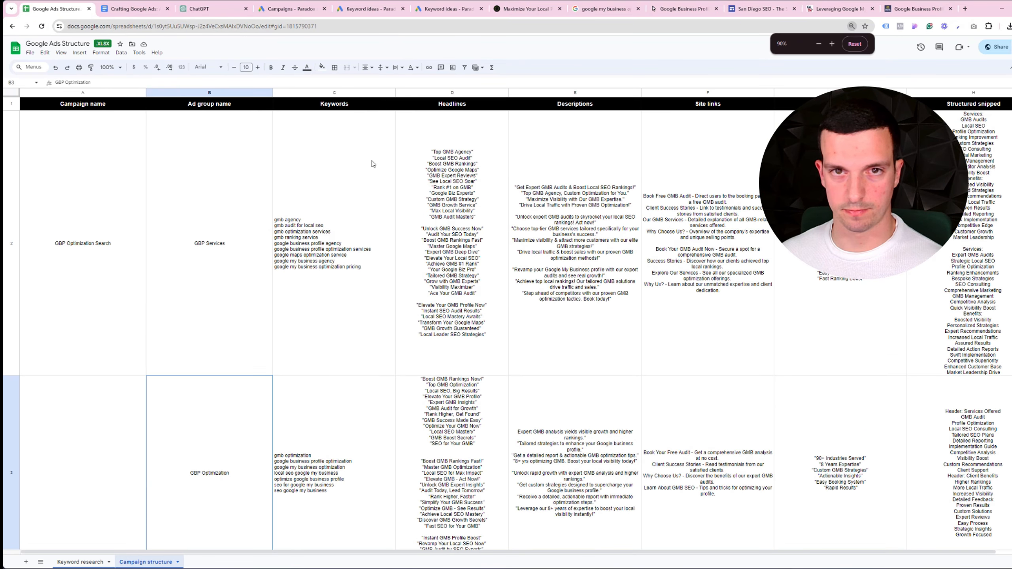
{"action": "left_click", "coordinate": [323, 236]}
{"action": "left_click", "coordinate": [349, 456]}
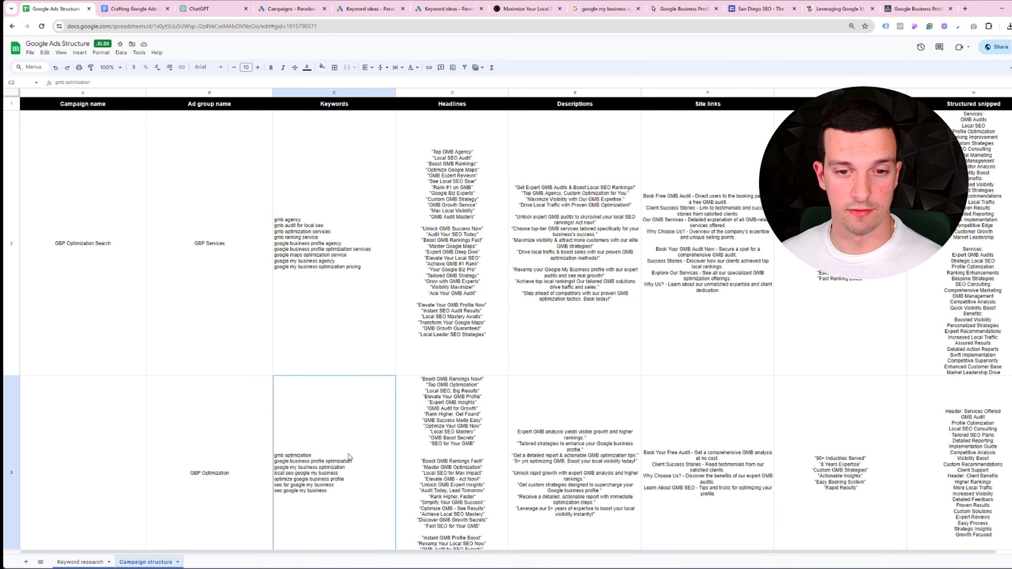
{"action": "left_click", "coordinate": [443, 210]}
{"action": "left_click", "coordinate": [455, 441]}
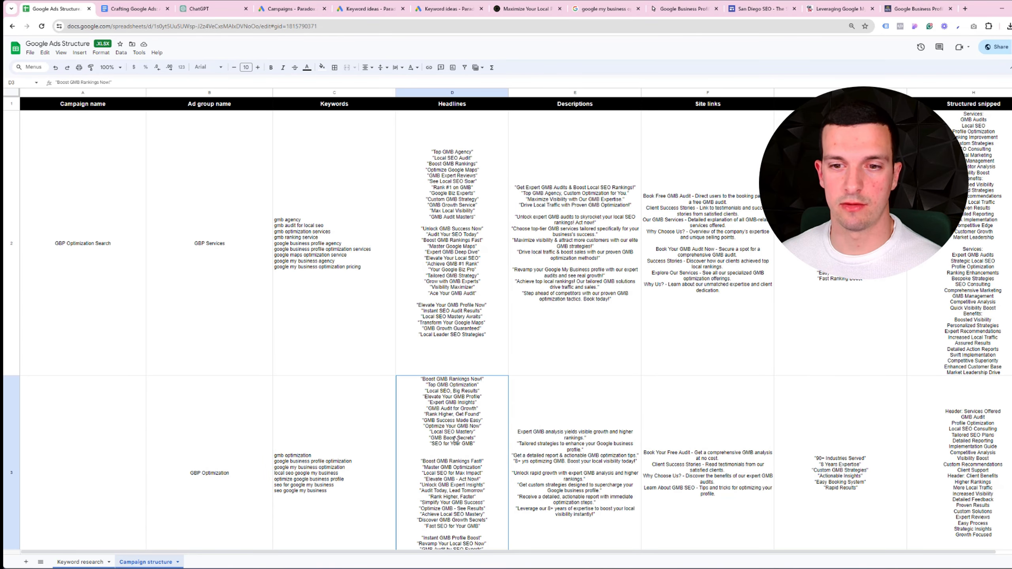
{"action": "left_click", "coordinate": [544, 255]}
{"action": "left_click", "coordinate": [636, 416]}
{"action": "left_click", "coordinate": [724, 230]}
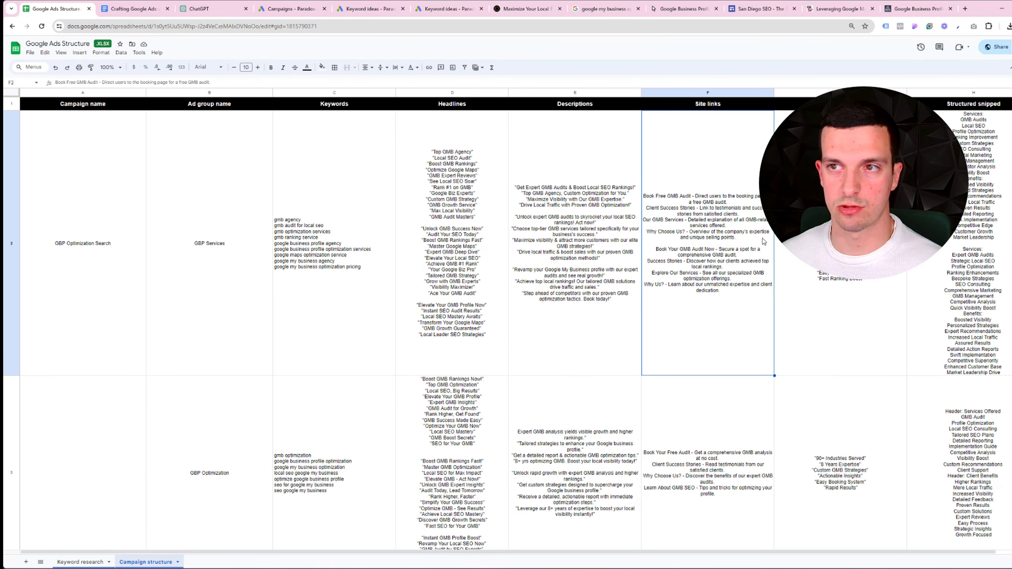
{"action": "left_click", "coordinate": [977, 182]}
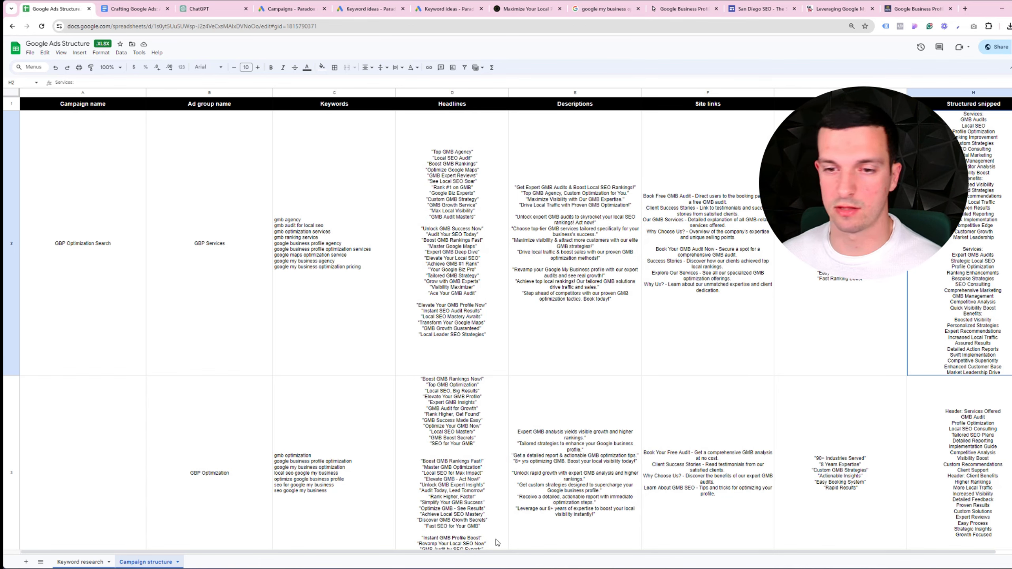
- Compare the GBP Services ad group's keywords with its headlines and descriptions, checking how the ad copy relates to the keywords
{"action": "scroll", "coordinate": [472, 414], "scroll_direction": "down", "scroll_amount": 2}
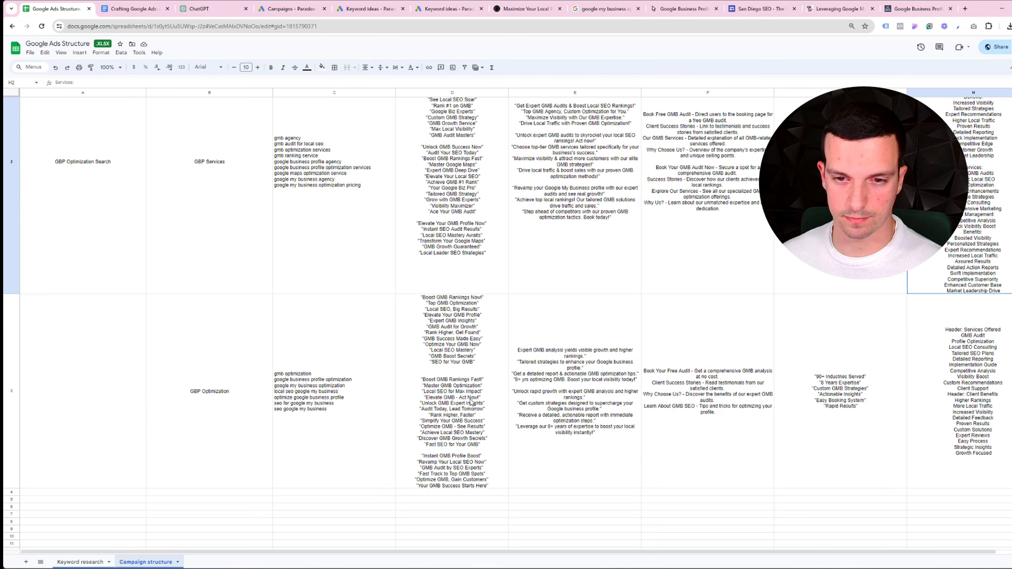
{"action": "scroll", "coordinate": [440, 325], "scroll_direction": "up", "scroll_amount": 2}
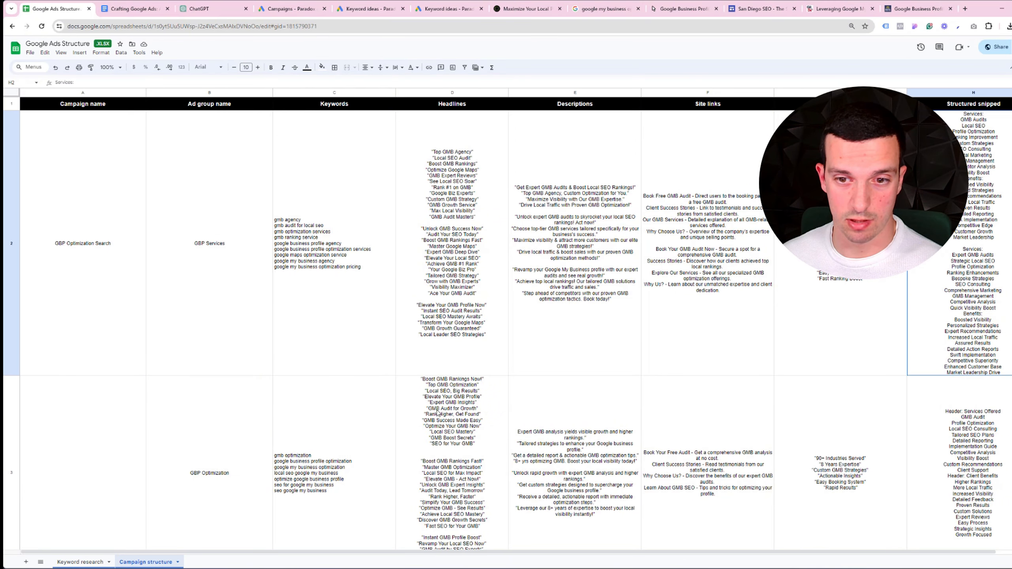
{"action": "scroll", "coordinate": [444, 432], "scroll_direction": "down", "scroll_amount": 1}
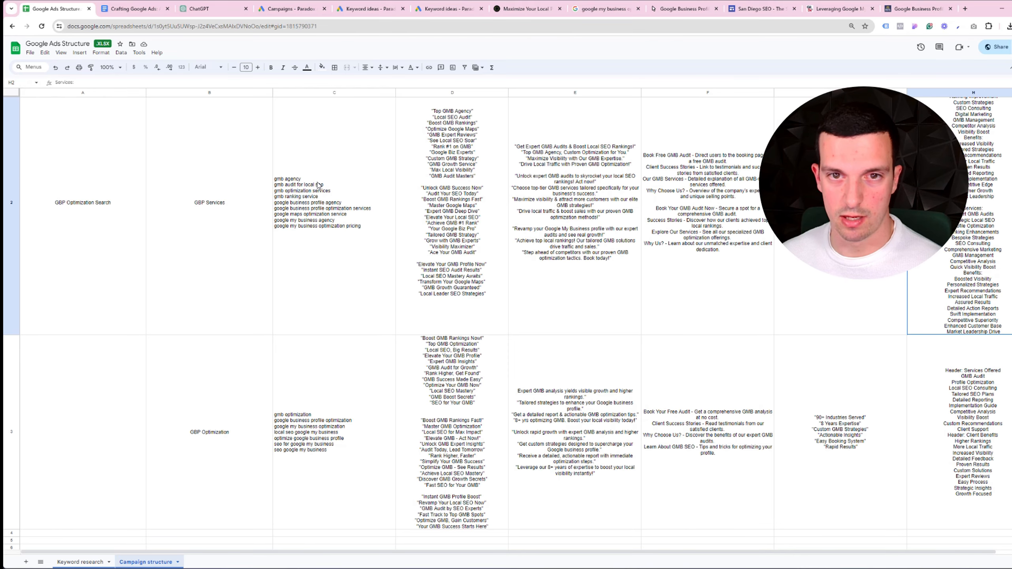
{"action": "scroll", "coordinate": [320, 189], "scroll_direction": "up", "scroll_amount": 1}
{"action": "double_click", "coordinate": [315, 233]}
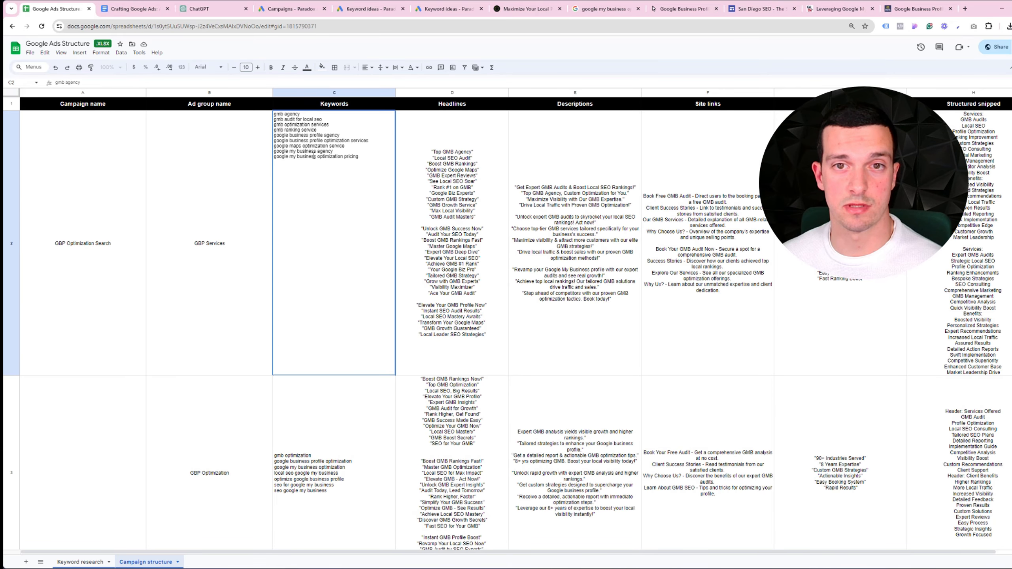
{"action": "double_click", "coordinate": [349, 175]}
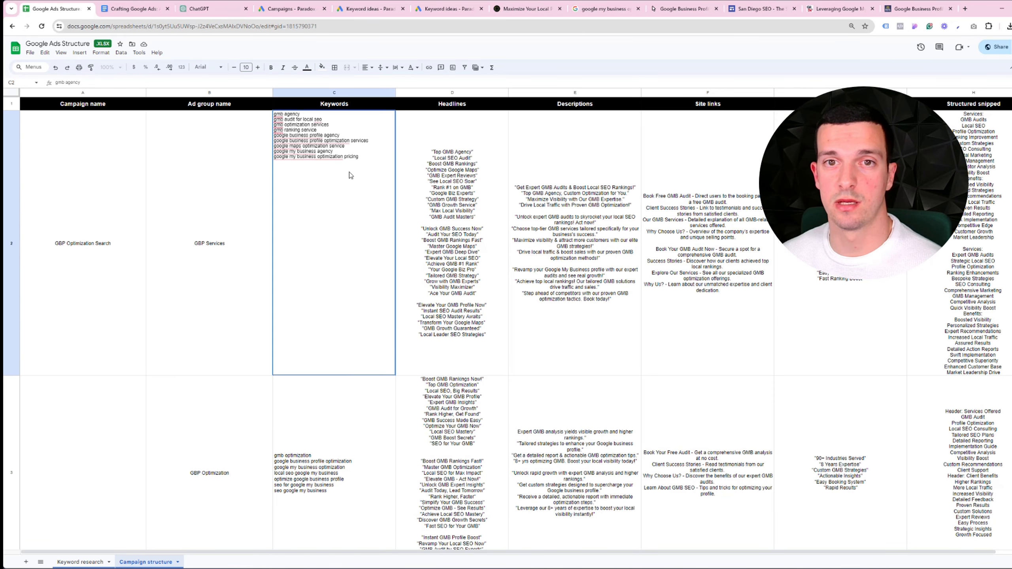
{"action": "left_click", "coordinate": [428, 153]}
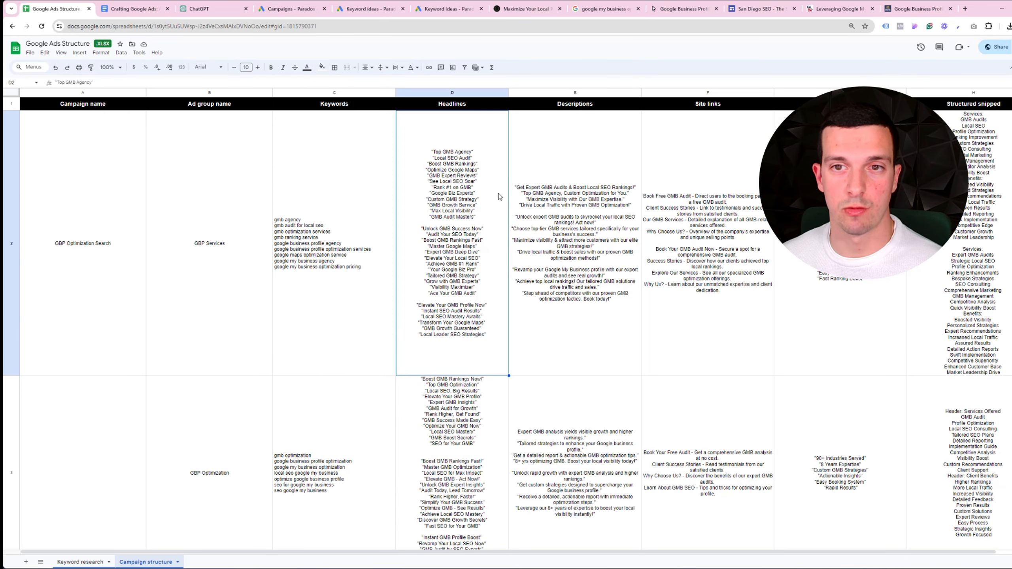
{"action": "left_click", "coordinate": [595, 214]}
{"action": "left_click", "coordinate": [457, 207]}
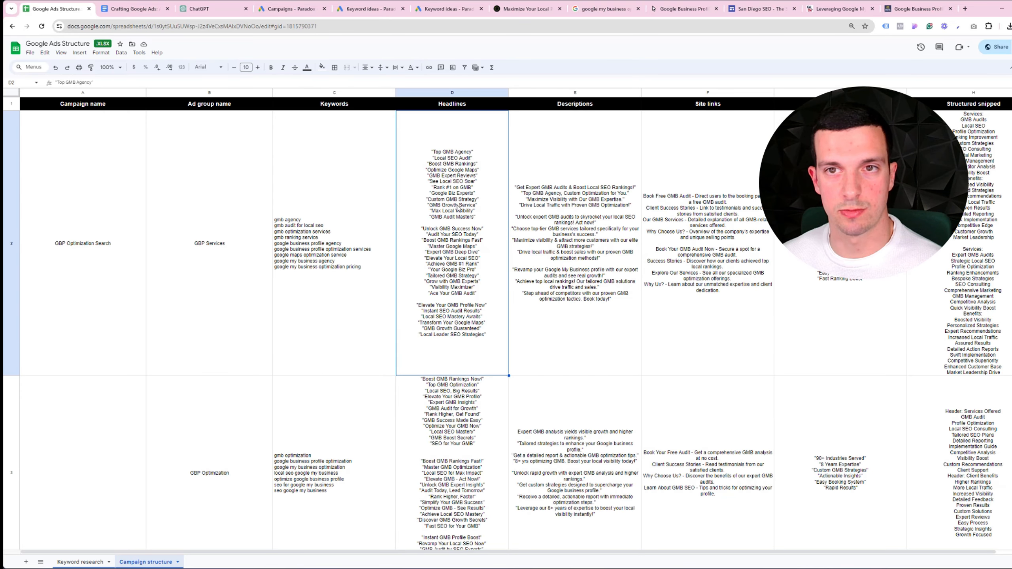
{"action": "left_click", "coordinate": [333, 229]}
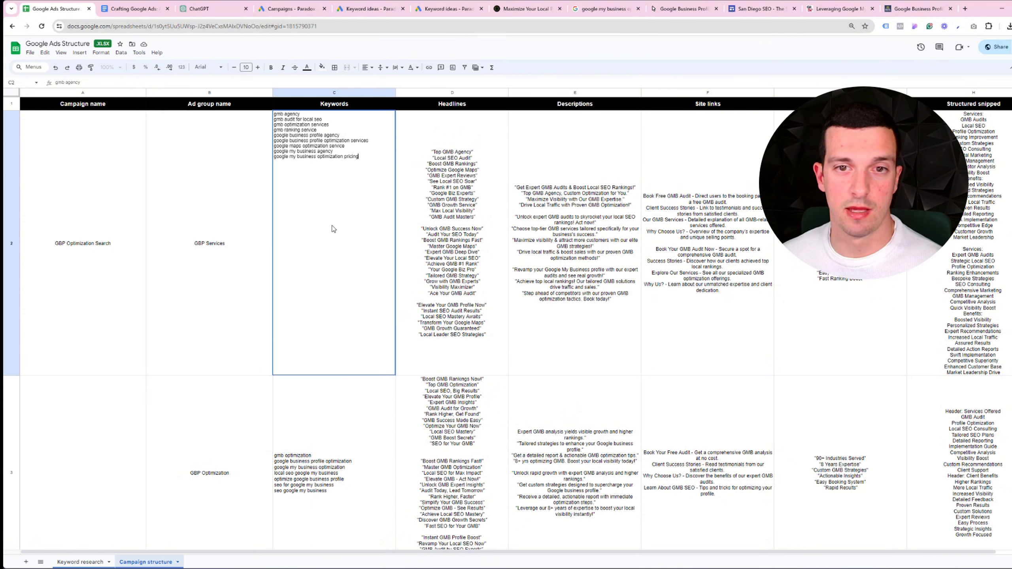
{"action": "left_click", "coordinate": [436, 185]}
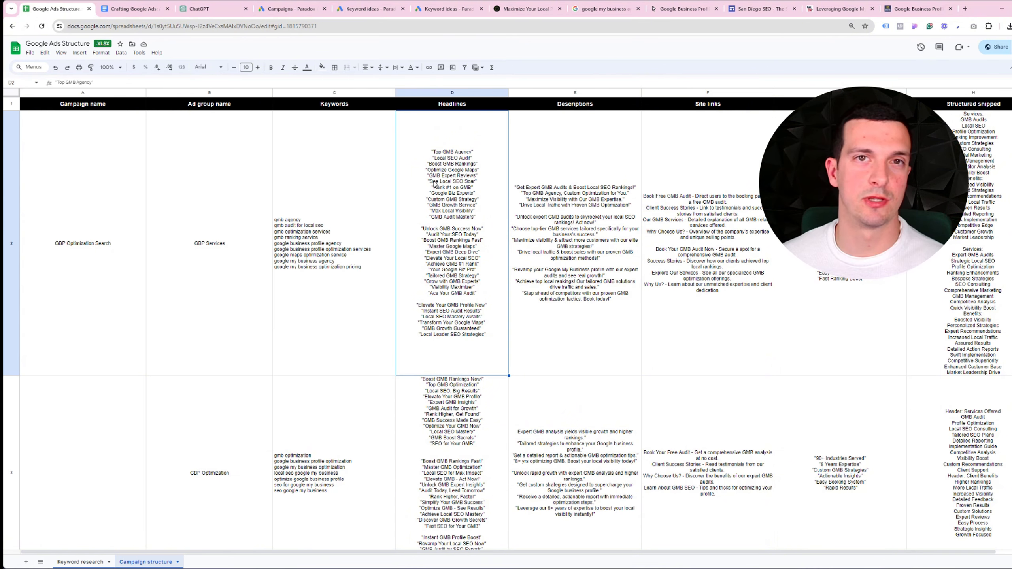
{"action": "double_click", "coordinate": [326, 239]}
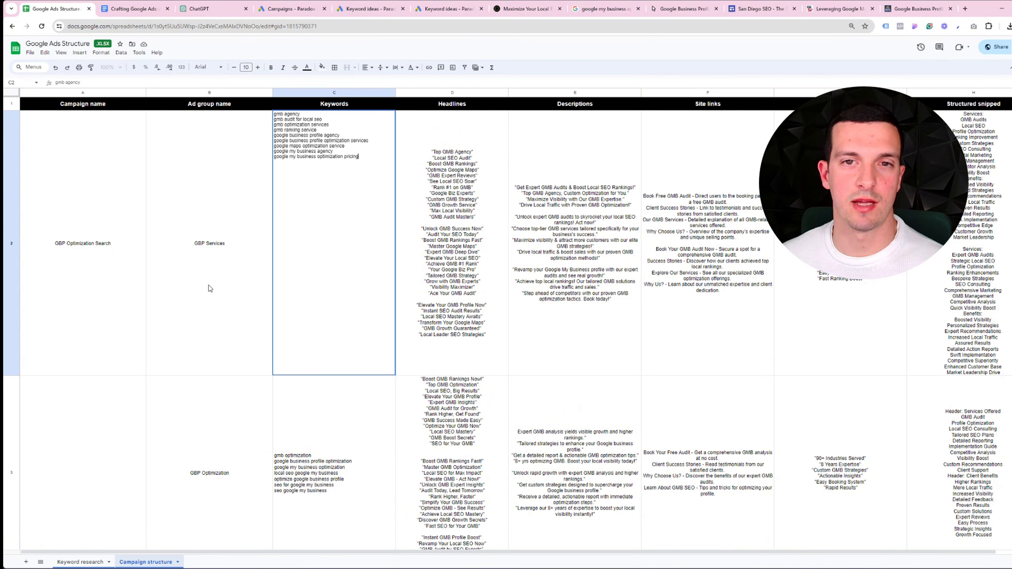
- Examine the agency and services terms in the GBP Services ad group's keyword list
{"action": "double_click", "coordinate": [324, 152]}
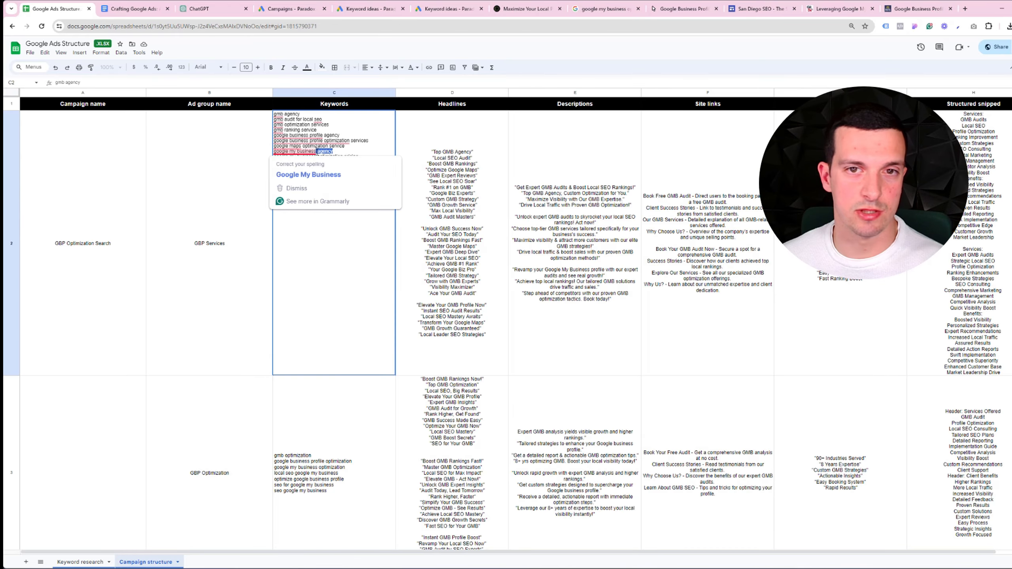
{"action": "left_click_drag", "start_coordinate": [329, 125], "coordinate": [311, 125]}
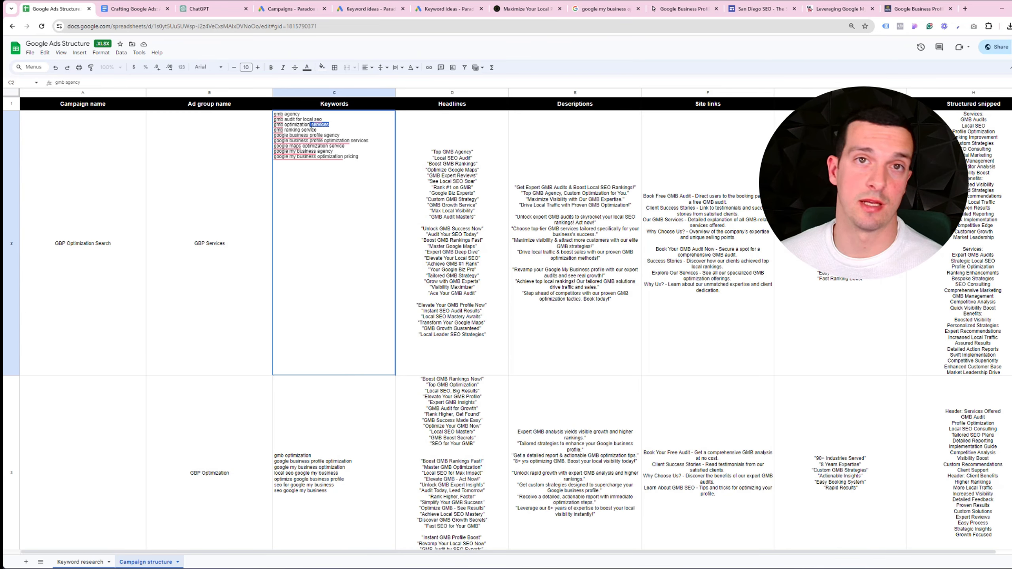
{"action": "key", "text": "Tab"}
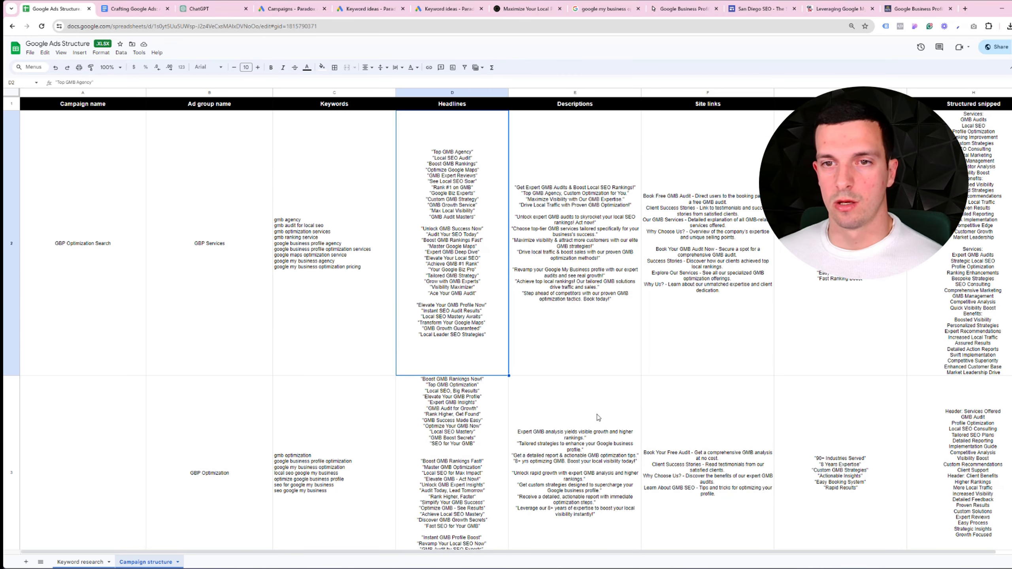
- Switch to the PowerPoint lecture deck and present it from the Summary title slide
{"action": "key", "text": "alt+Tab"}
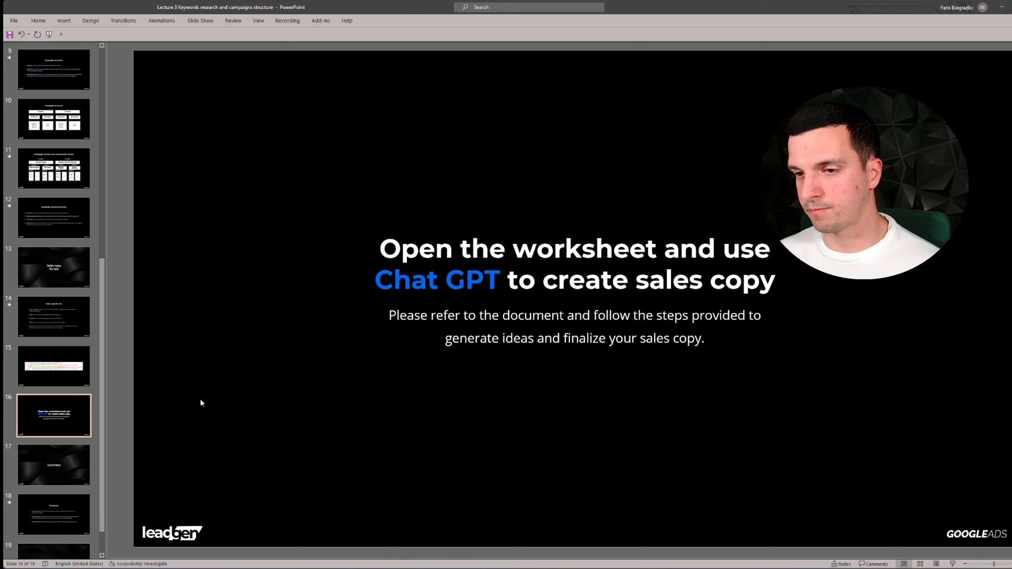
{"action": "left_click", "coordinate": [78, 450]}
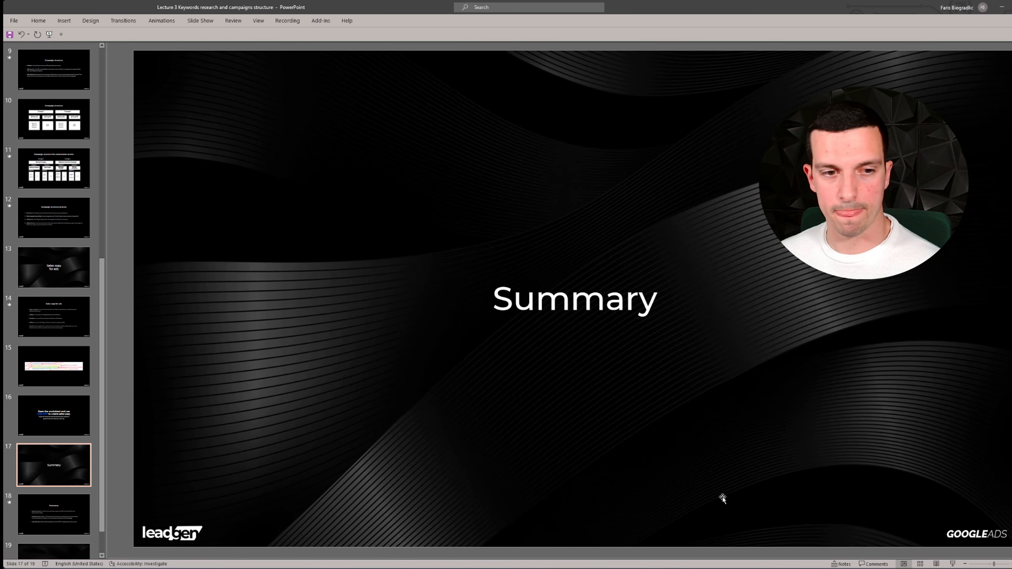
{"action": "left_click", "coordinate": [952, 564]}
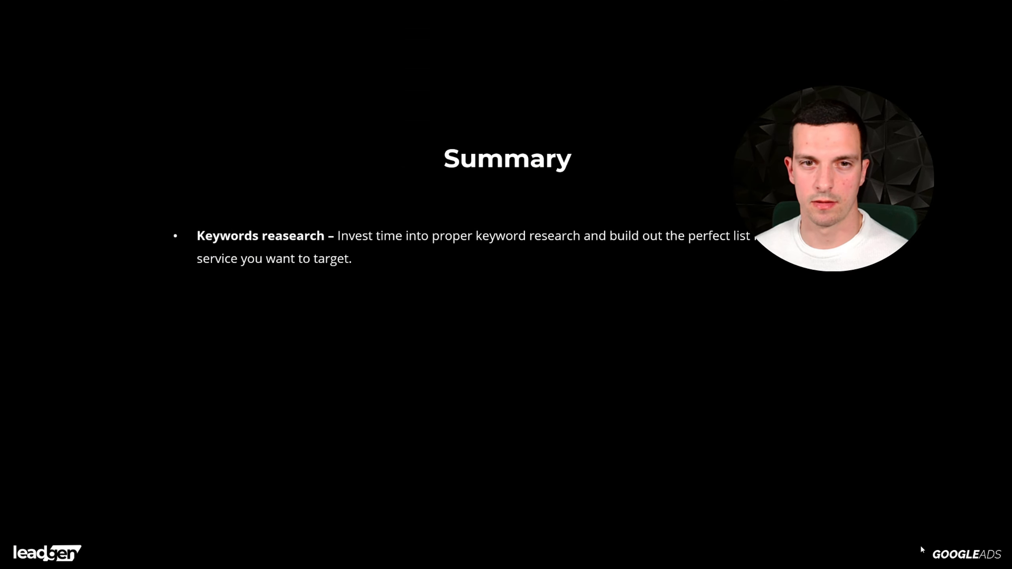
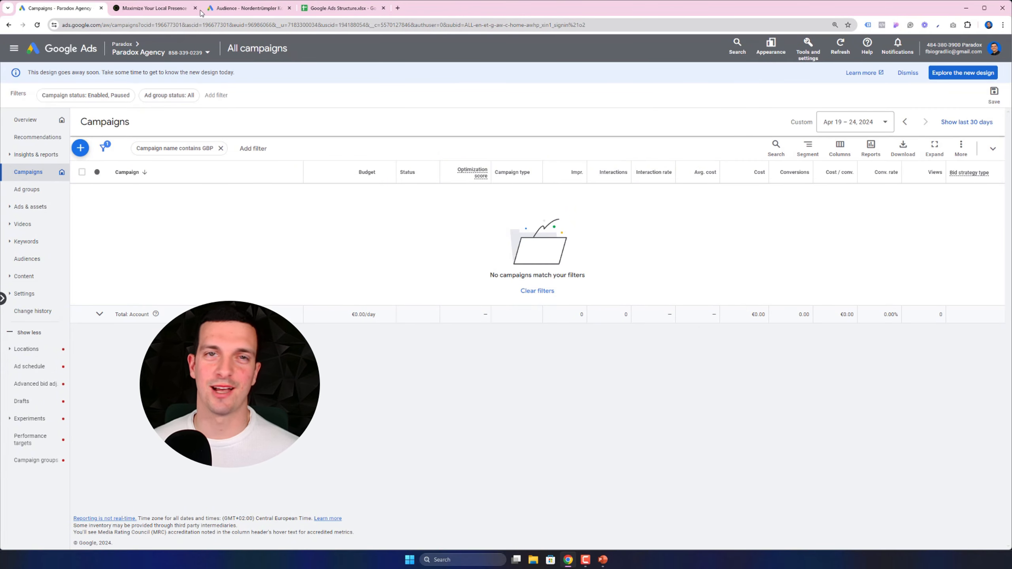
- Dismiss the new-design notice on the Google Ads Campaigns page and close the separate Audience page
{"action": "left_click", "coordinate": [901, 73]}
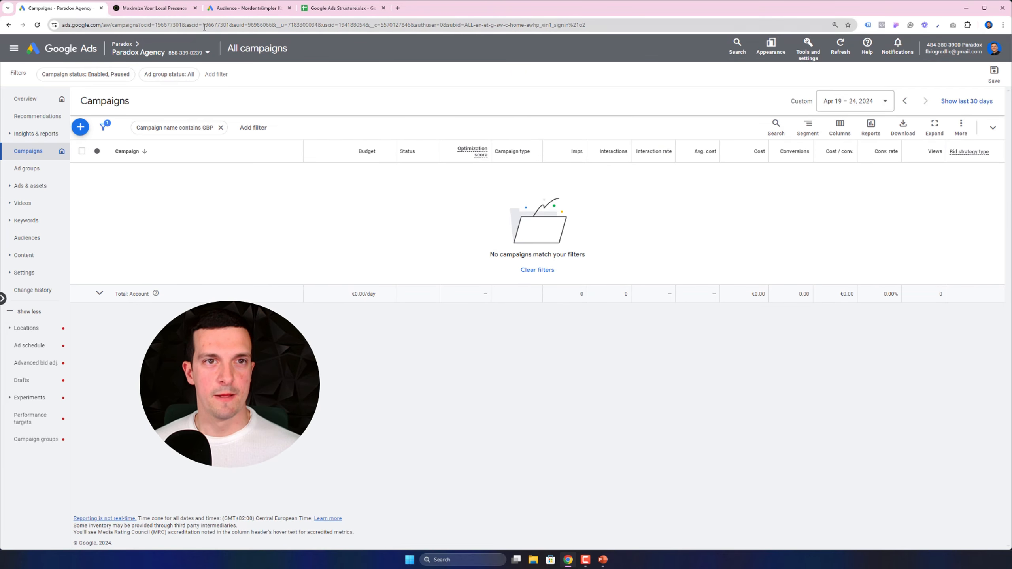
{"action": "left_click", "coordinate": [156, 9]}
{"action": "left_click", "coordinate": [268, 8]}
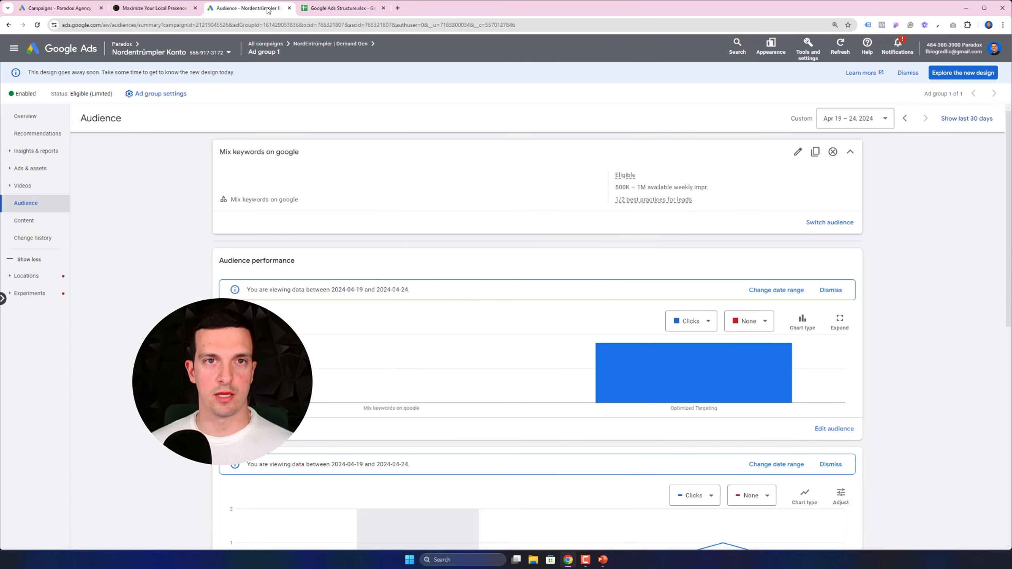
{"action": "left_click", "coordinate": [289, 8]}
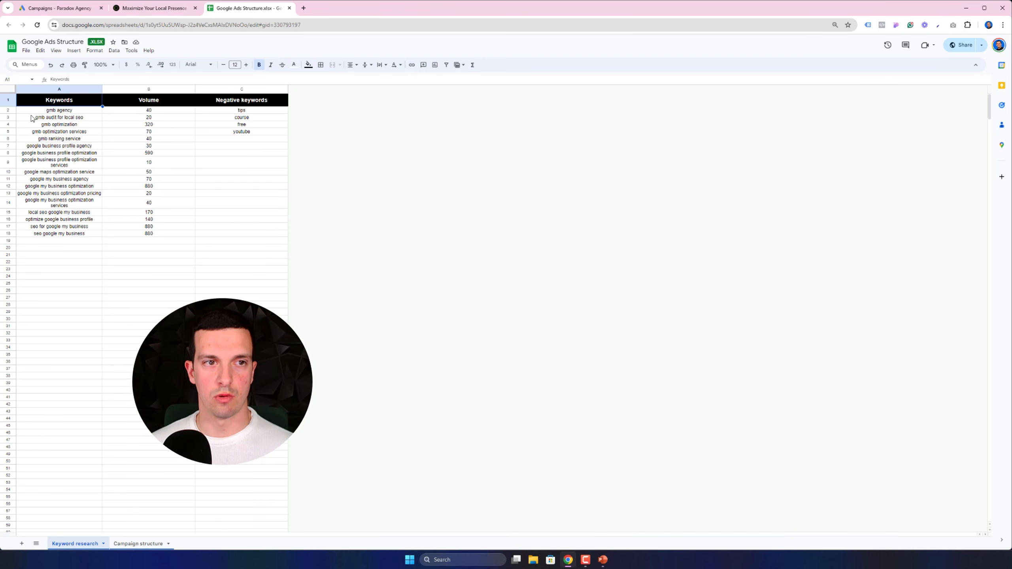
- Review the keyword research sheet and the campaign structure sheet in the Google Ads Structure spreadsheet
{"action": "left_click", "coordinate": [242, 202]}
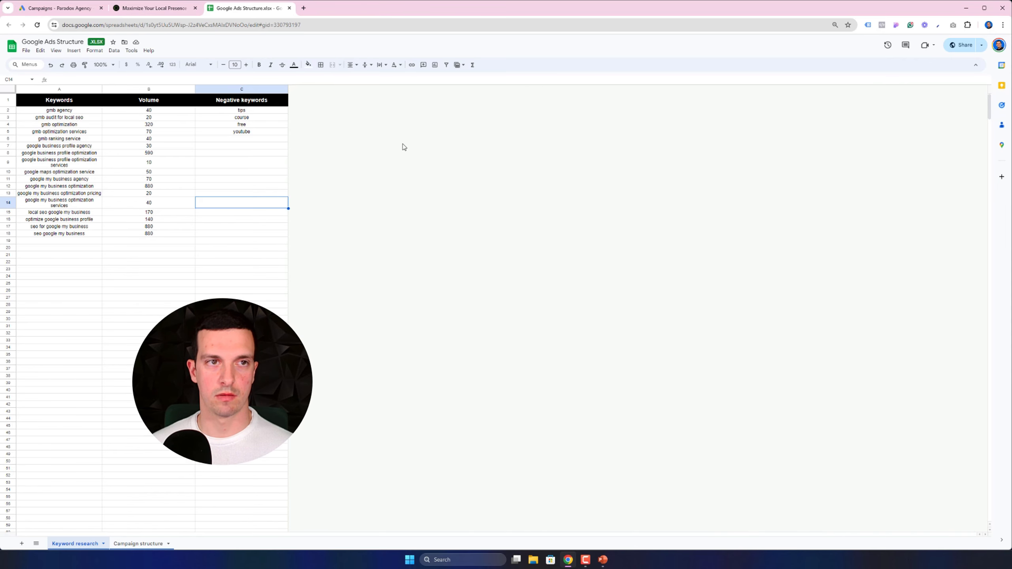
{"action": "key", "text": "ctrl+plus"}
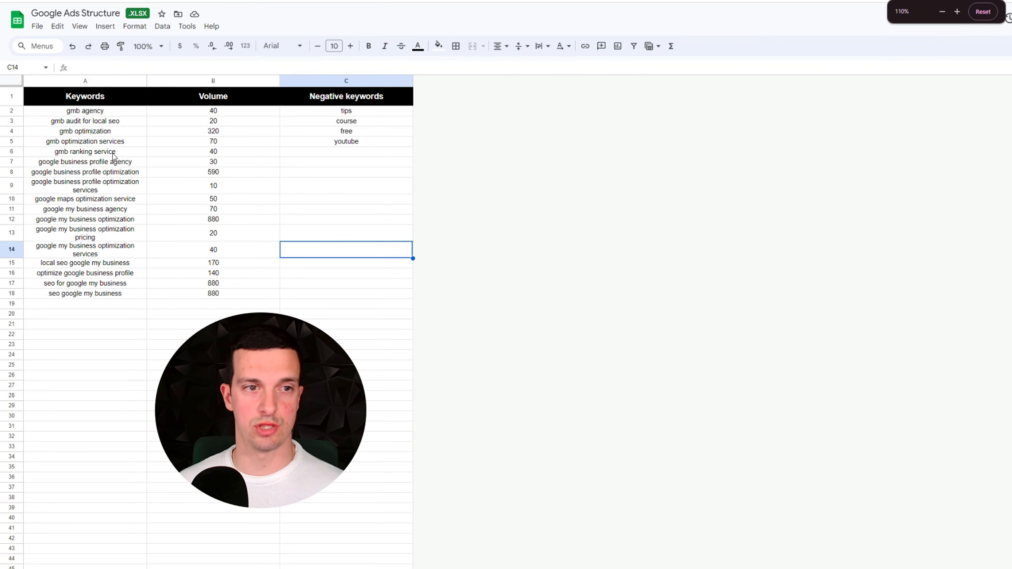
{"action": "left_click", "coordinate": [119, 568]}
{"action": "left_click", "coordinate": [262, 186]}
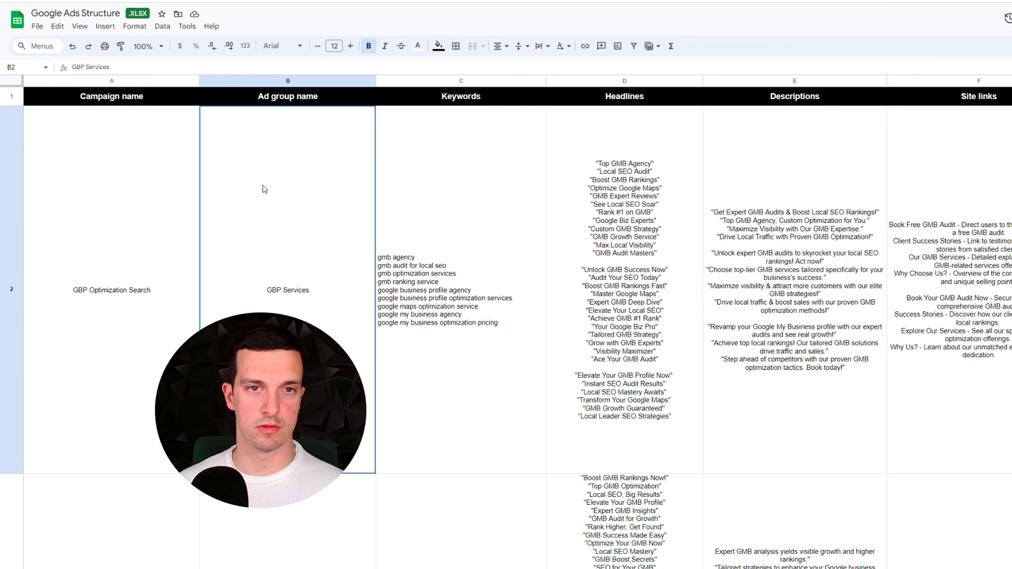
{"action": "left_click", "coordinate": [458, 359]}
{"action": "scroll", "coordinate": [463, 385], "scroll_direction": "down", "scroll_amount": 1}
{"action": "scroll", "coordinate": [465, 390], "scroll_direction": "up", "scroll_amount": 1}
{"action": "left_click", "coordinate": [779, 217]}
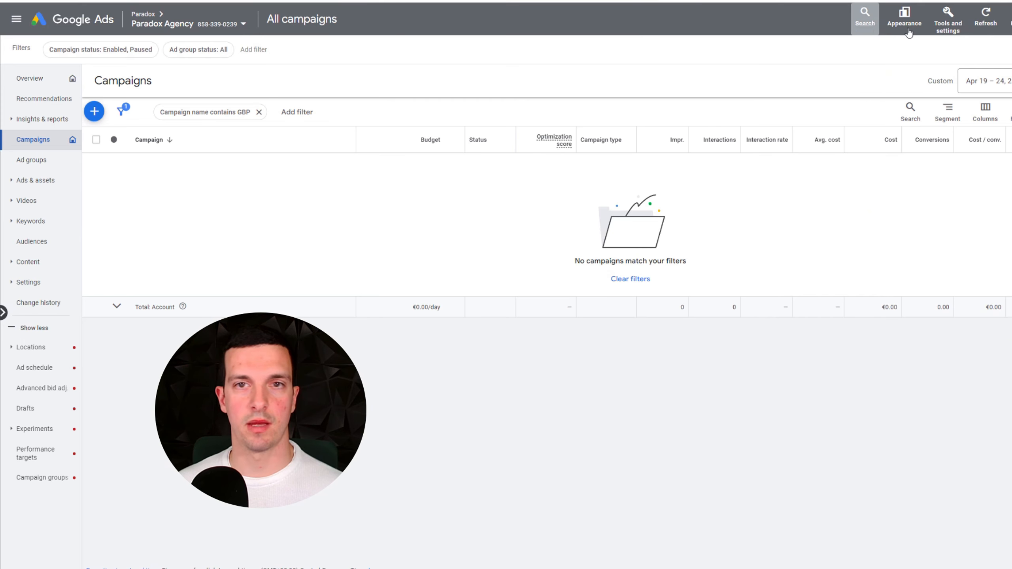
- Start a new campaign in Google Ads and choose Leads as its objective
{"action": "left_click", "coordinate": [948, 20]}
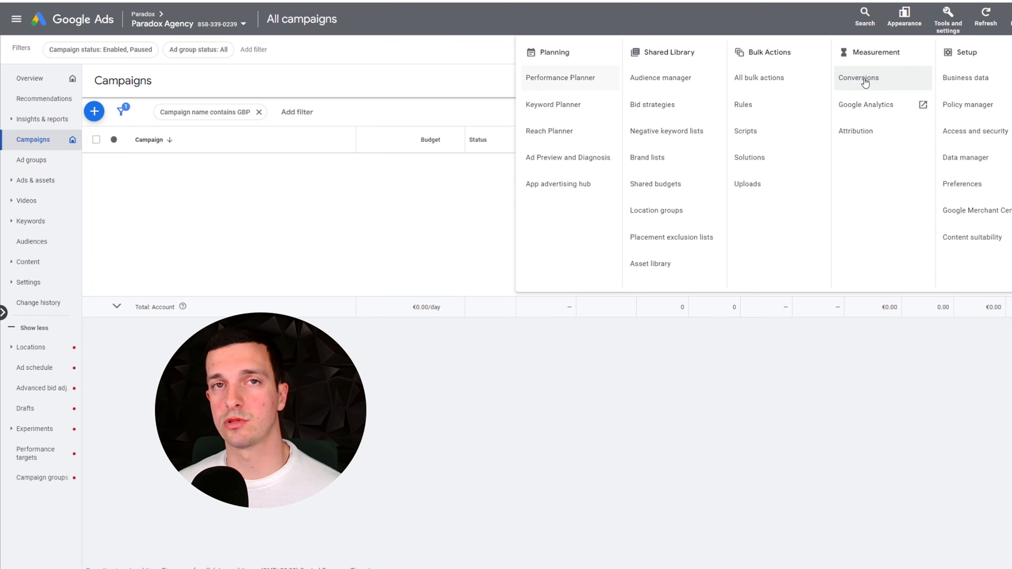
{"action": "left_click", "coordinate": [239, 389]}
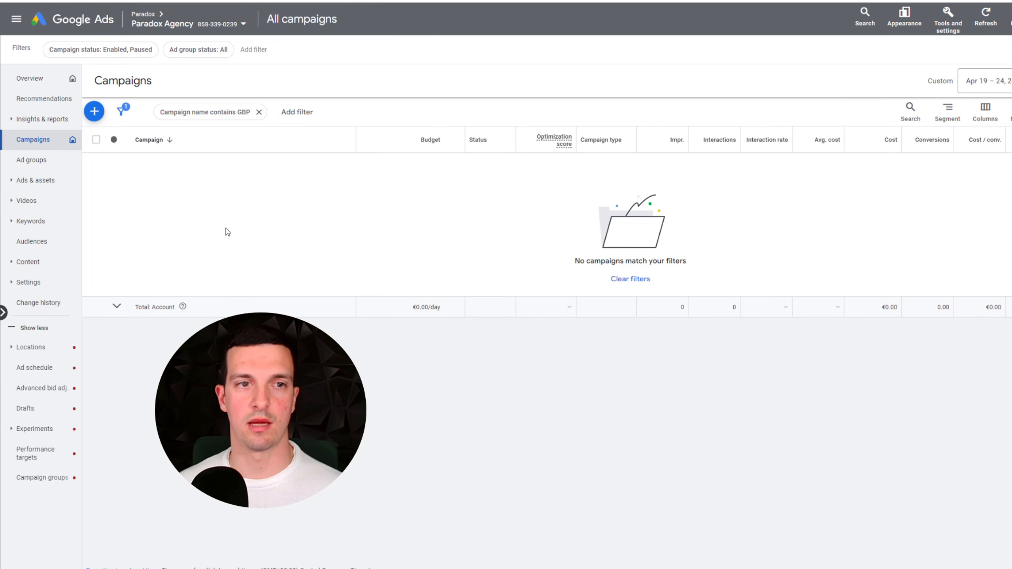
{"action": "left_click", "coordinate": [94, 111]}
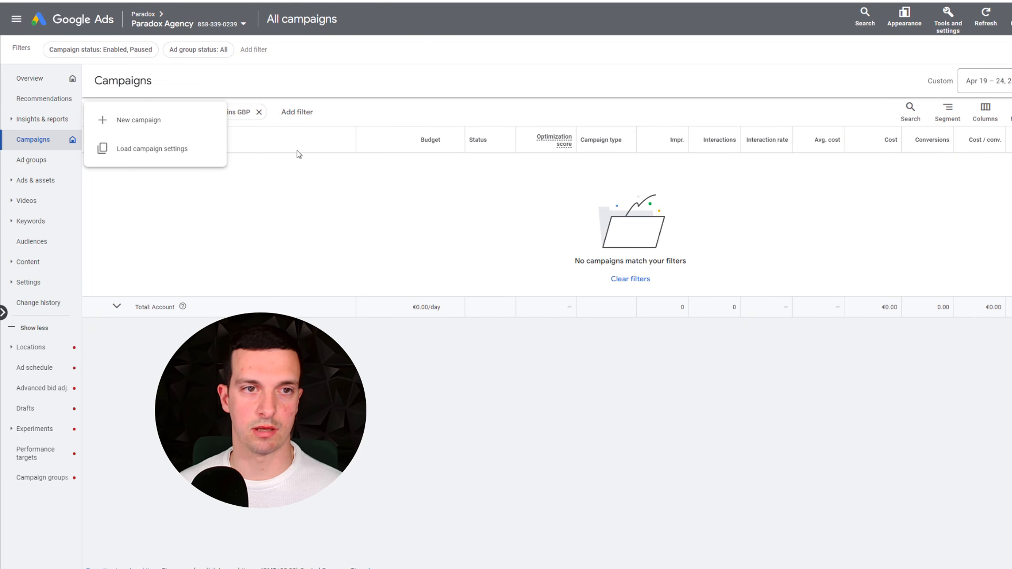
{"action": "left_click", "coordinate": [163, 127]}
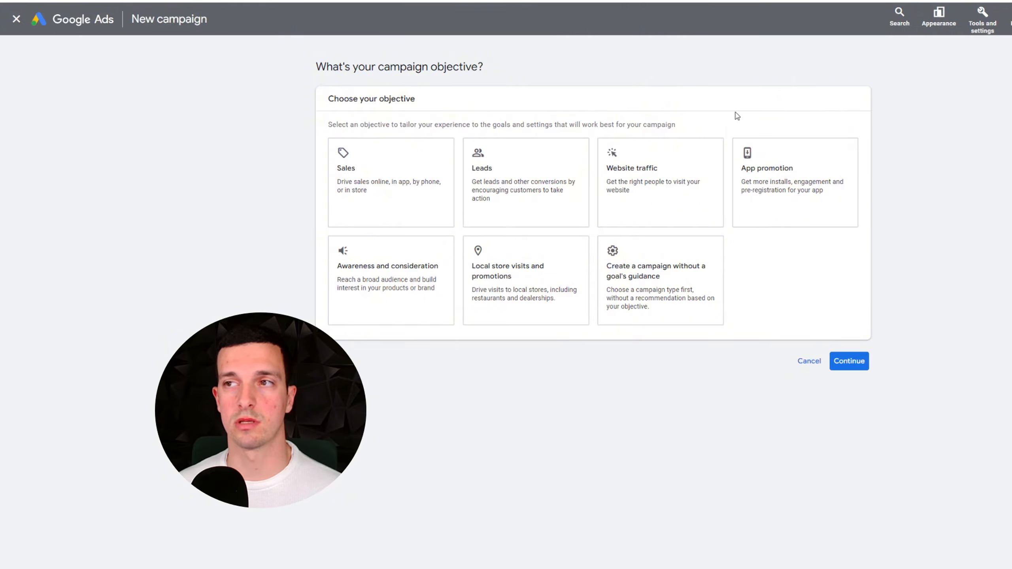
{"action": "left_click", "coordinate": [982, 16]}
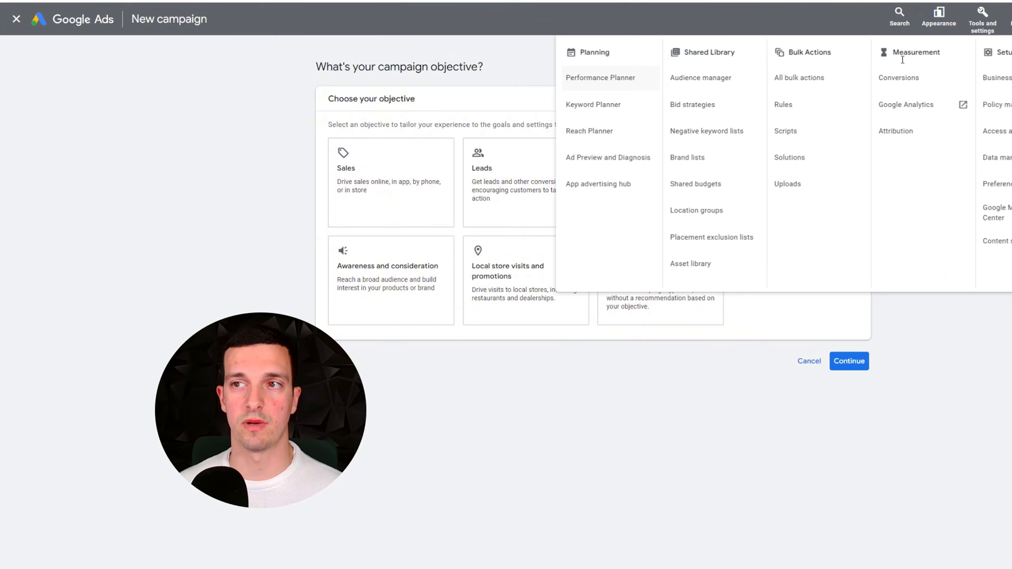
{"action": "left_click", "coordinate": [895, 85]}
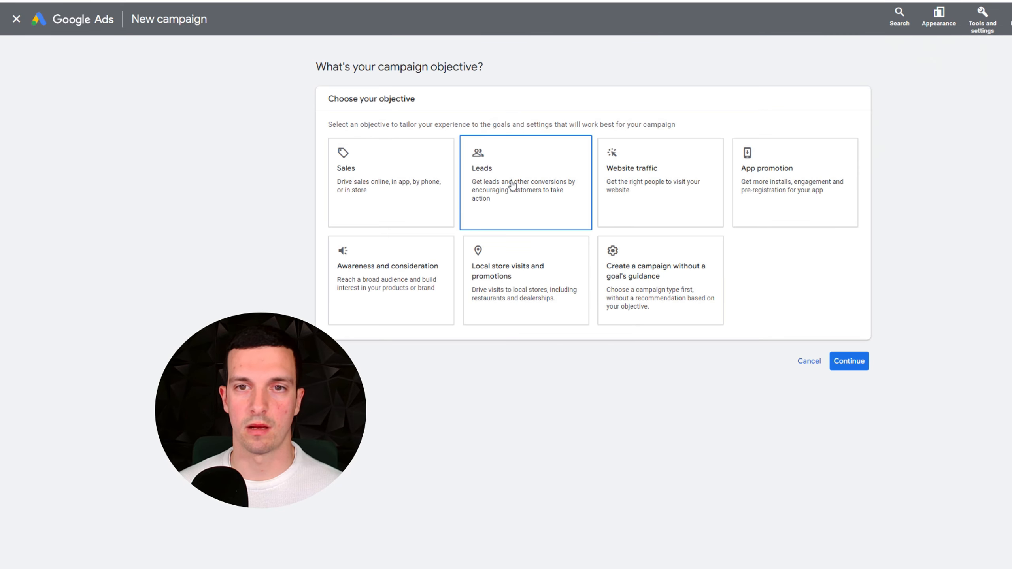
{"action": "left_click", "coordinate": [515, 186]}
- Remove the Contacts and Other conversion goals from the campaign, keeping only Submit lead forms
{"action": "scroll", "coordinate": [637, 287], "scroll_direction": "down", "scroll_amount": 1}
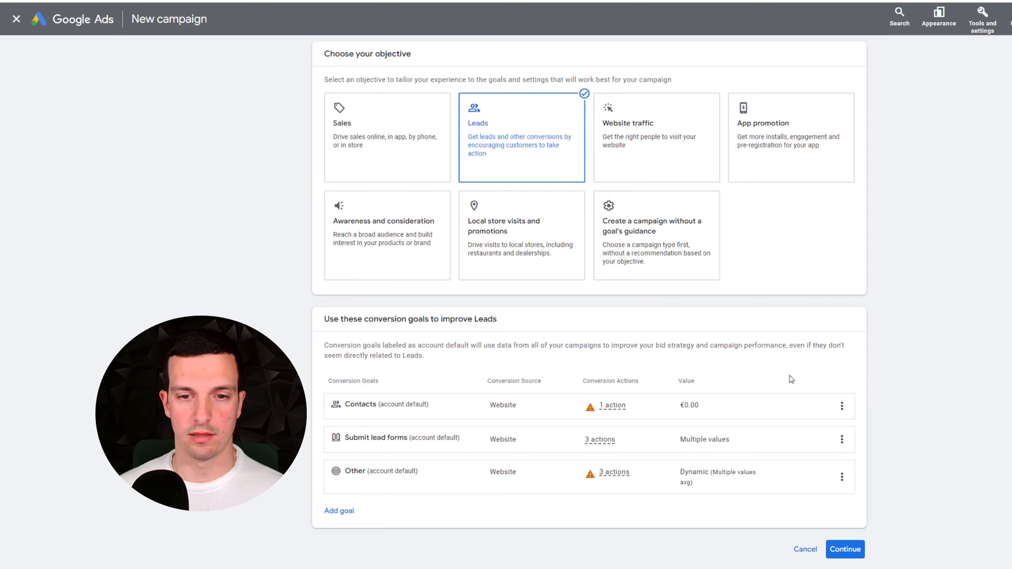
{"action": "left_click", "coordinate": [842, 407]}
{"action": "left_click", "coordinate": [848, 414]}
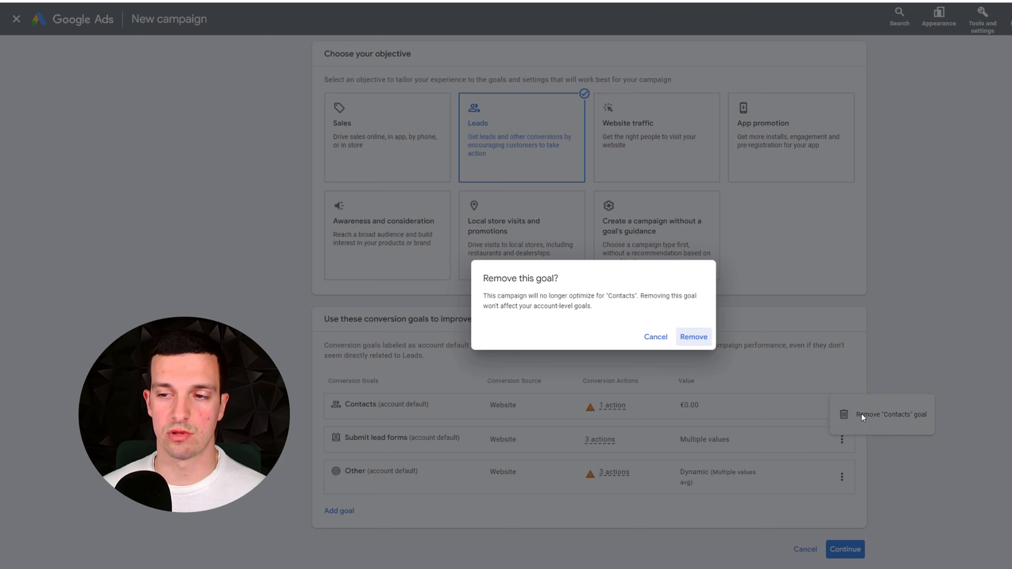
{"action": "left_click", "coordinate": [694, 337]}
{"action": "left_click", "coordinate": [843, 477]}
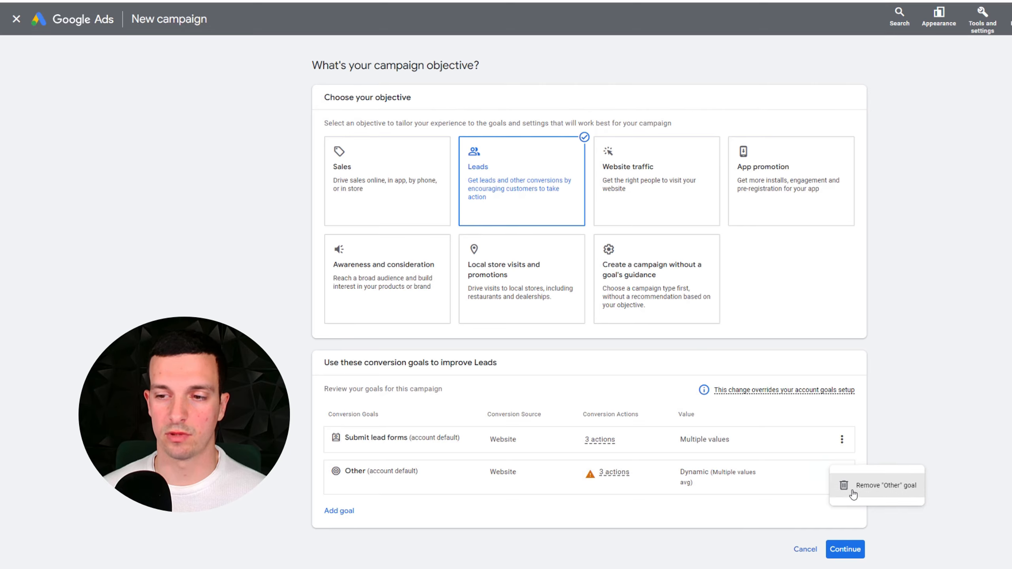
{"action": "left_click", "coordinate": [847, 485]}
{"action": "left_click", "coordinate": [694, 337]}
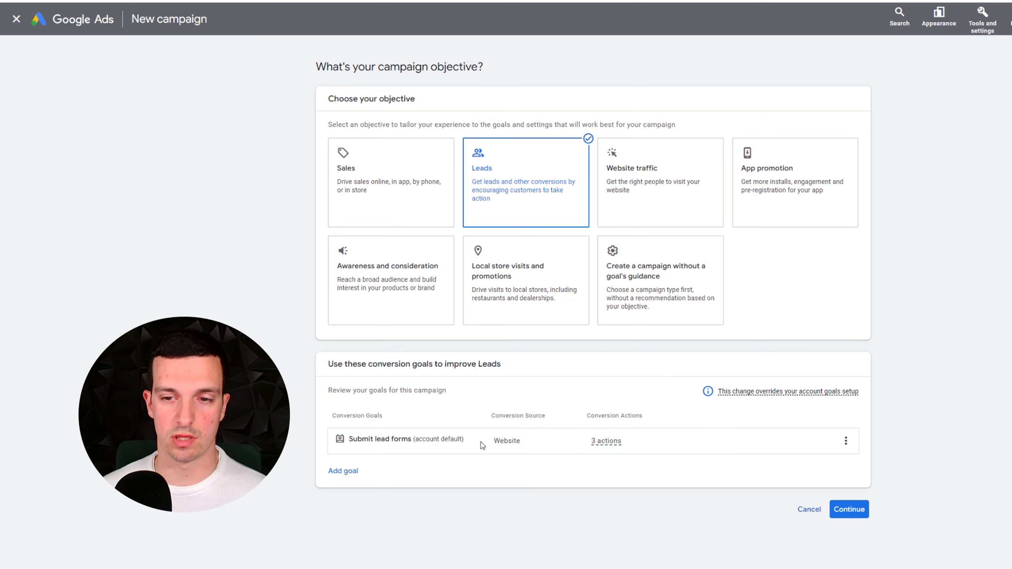
{"action": "mouse_move", "coordinate": [608, 441]}
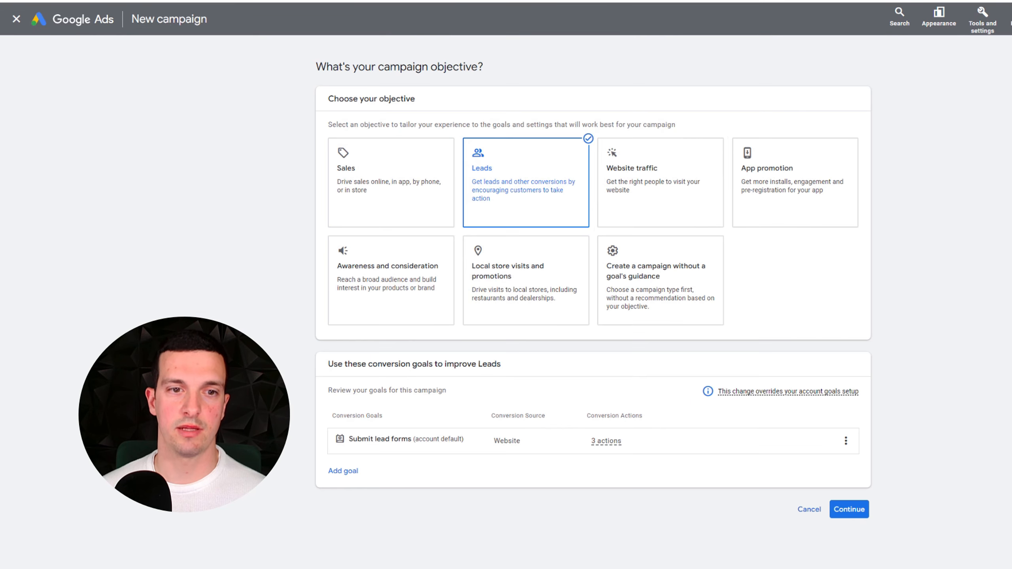
- Continue with the Leads objective and select Search as the campaign type
{"action": "left_click", "coordinate": [849, 509]}
{"action": "scroll", "coordinate": [655, 301], "scroll_direction": "down", "scroll_amount": 5}
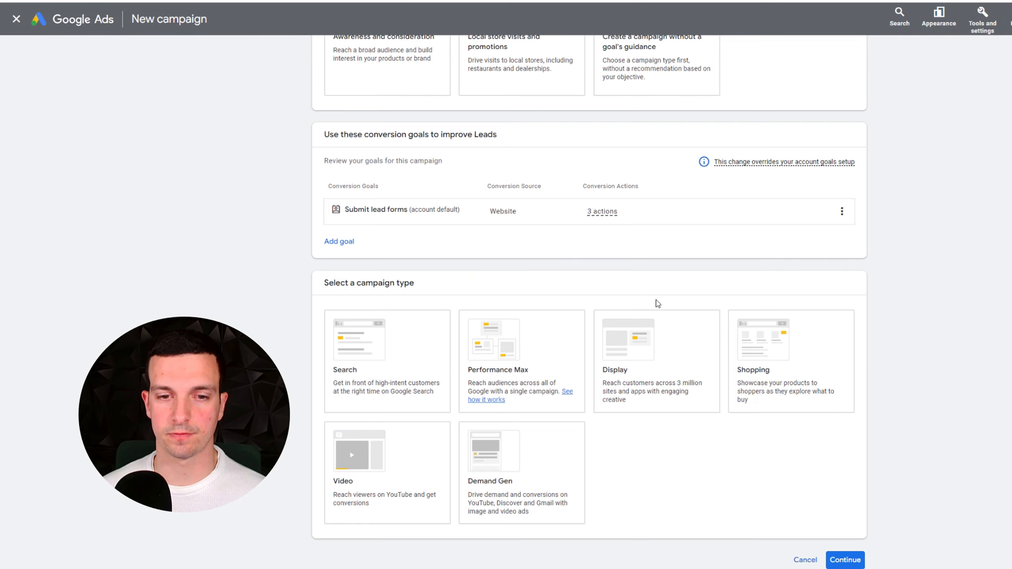
{"action": "left_click", "coordinate": [387, 351]}
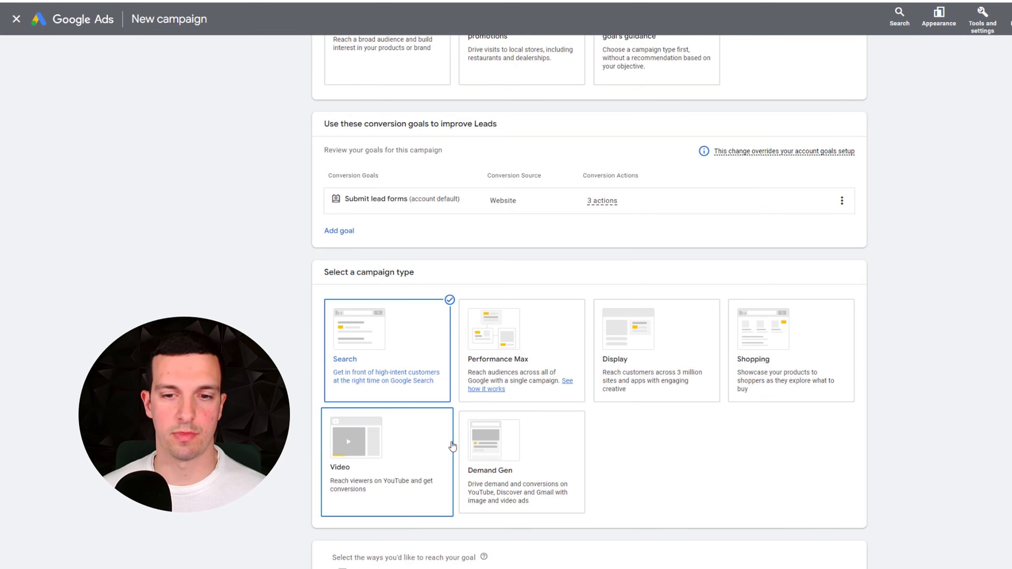
{"action": "scroll", "coordinate": [521, 409], "scroll_direction": "up", "scroll_amount": 5}
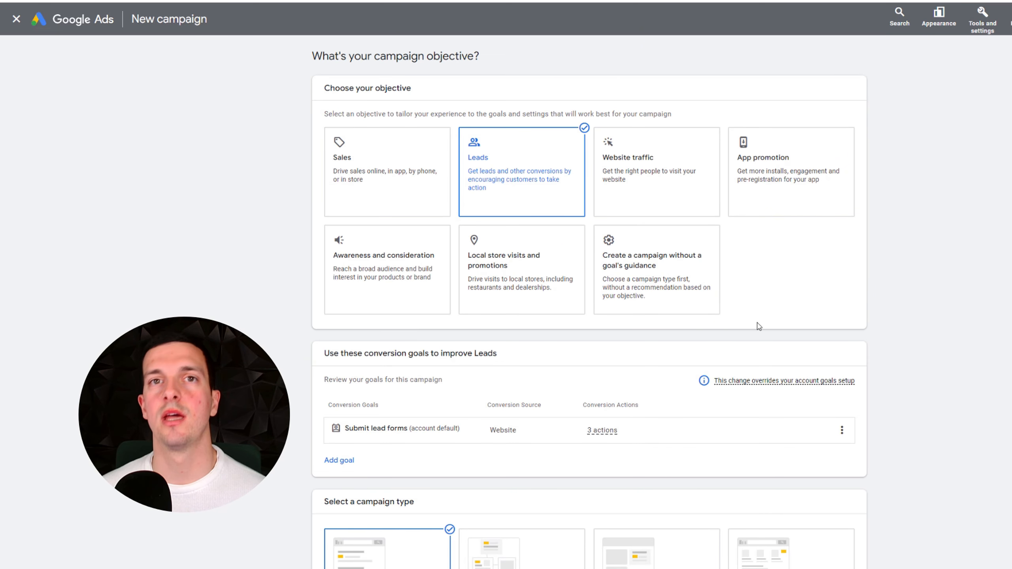
{"action": "scroll", "coordinate": [759, 326], "scroll_direction": "down", "scroll_amount": 8}
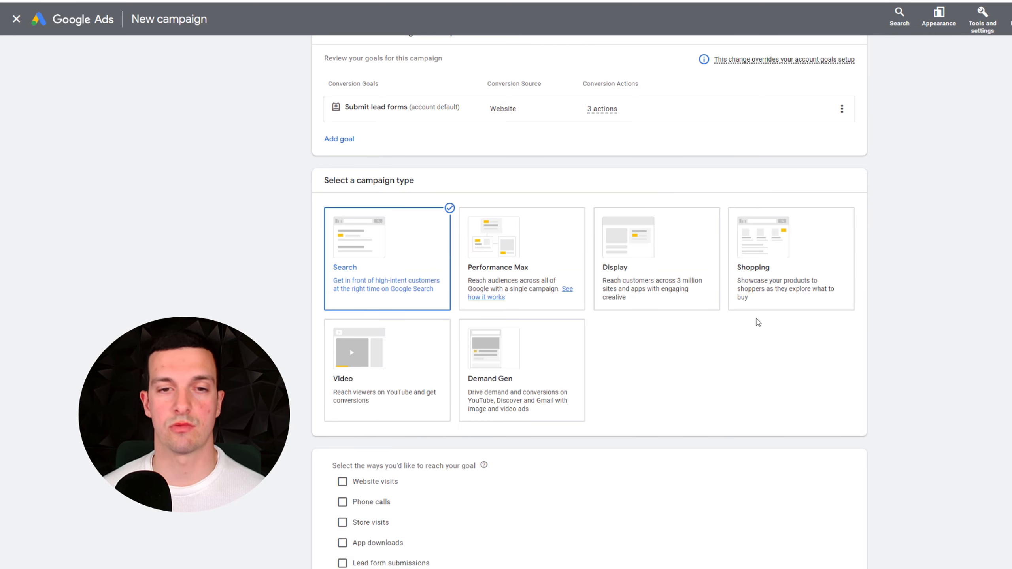
{"action": "scroll", "coordinate": [725, 328], "scroll_direction": "down", "scroll_amount": 3}
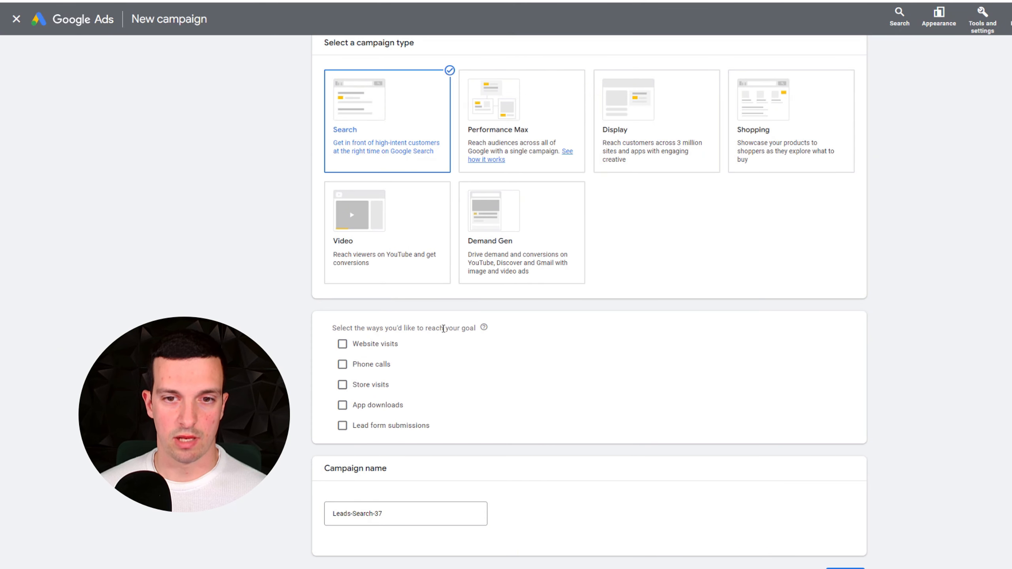
{"action": "left_click", "coordinate": [343, 344]}
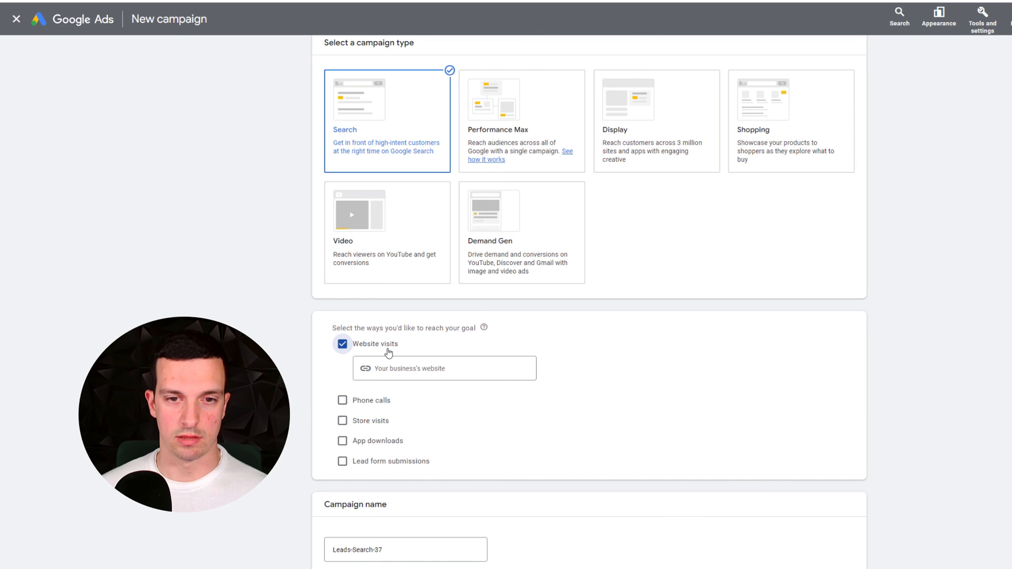
{"action": "left_click", "coordinate": [363, 403]}
{"action": "left_click", "coordinate": [364, 403]}
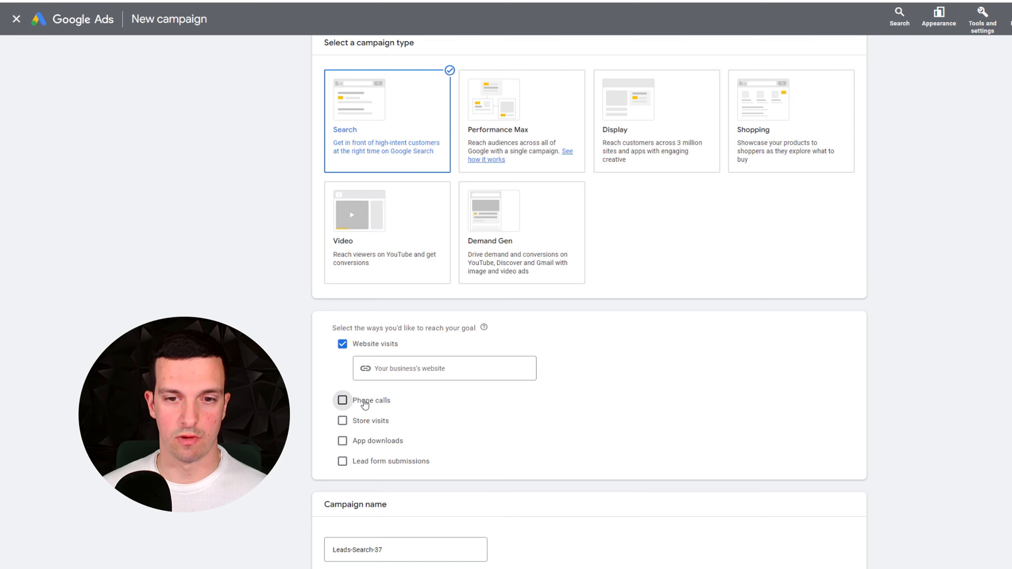
{"action": "left_click", "coordinate": [364, 342]}
{"action": "left_click", "coordinate": [379, 345]}
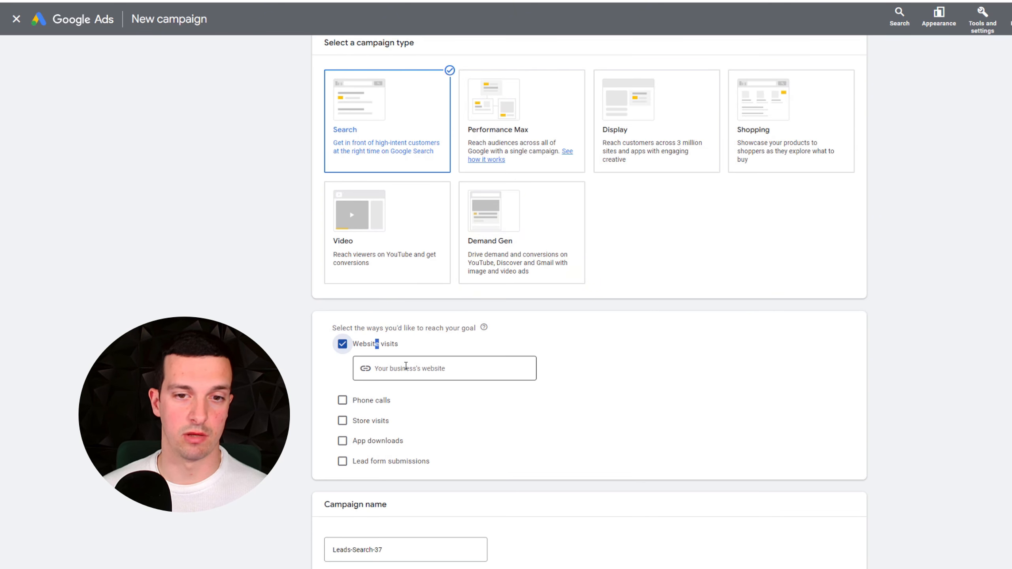
{"action": "left_click", "coordinate": [380, 346]}
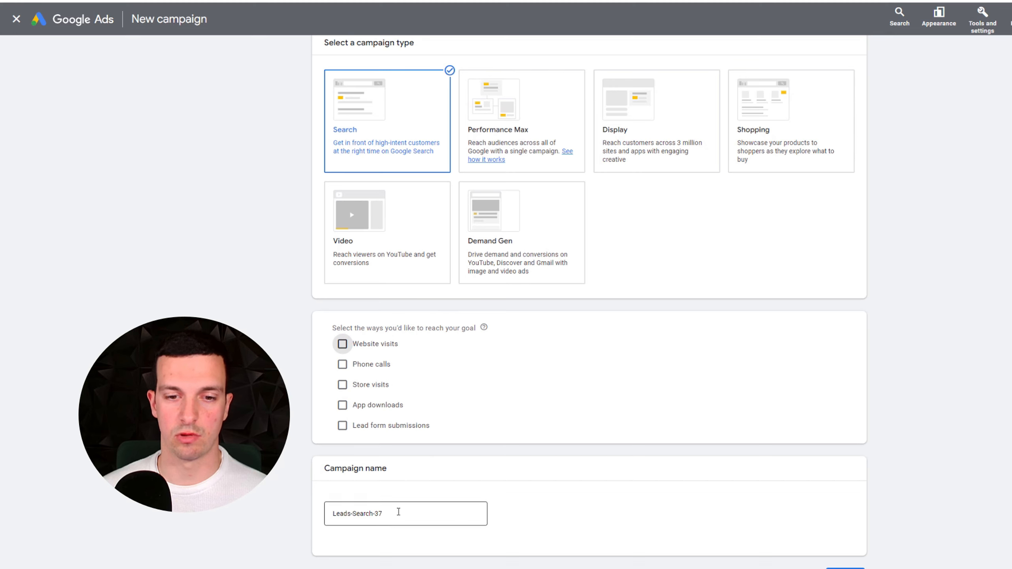
- Replace the default campaign name with "GBP | Search"
{"action": "left_click_drag", "start_coordinate": [398, 511], "coordinate": [229, 516]}
{"action": "type", "text": "GBP | Search"}
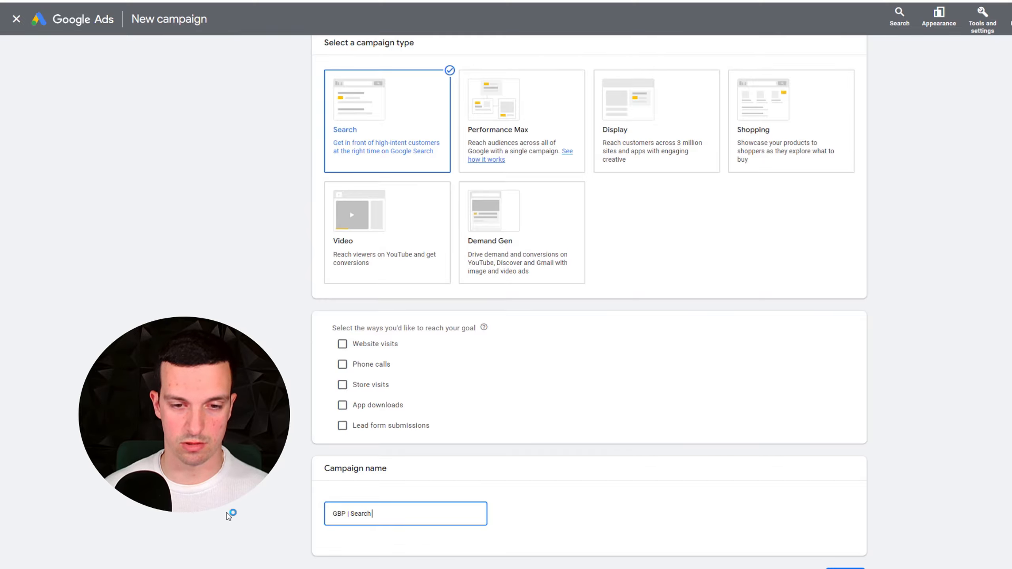
- Complete the campaign name as "GBP | Search | USA" and continue to the bidding settings
{"action": "type", "text": "| USA"}
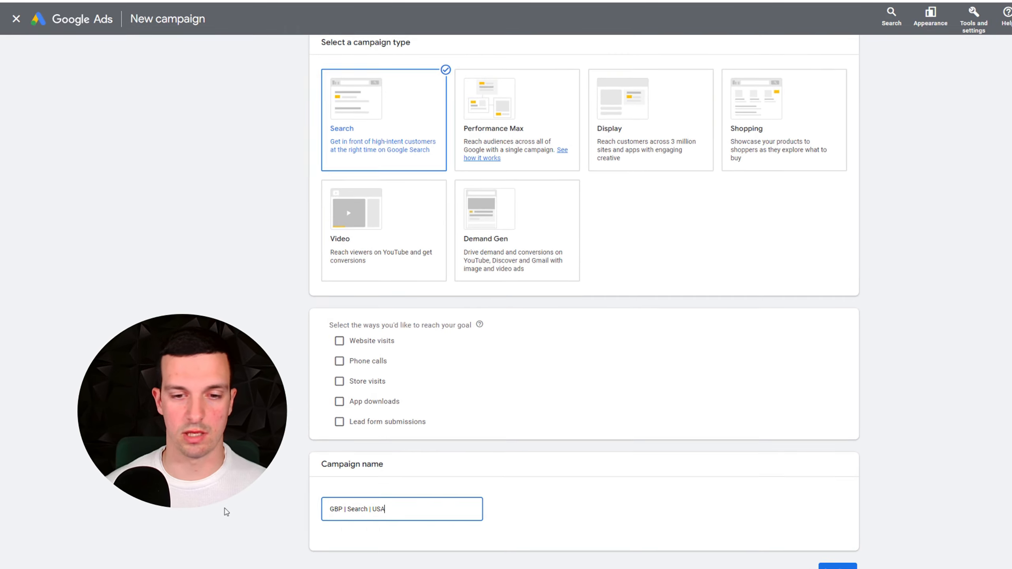
{"action": "left_click", "coordinate": [812, 555]}
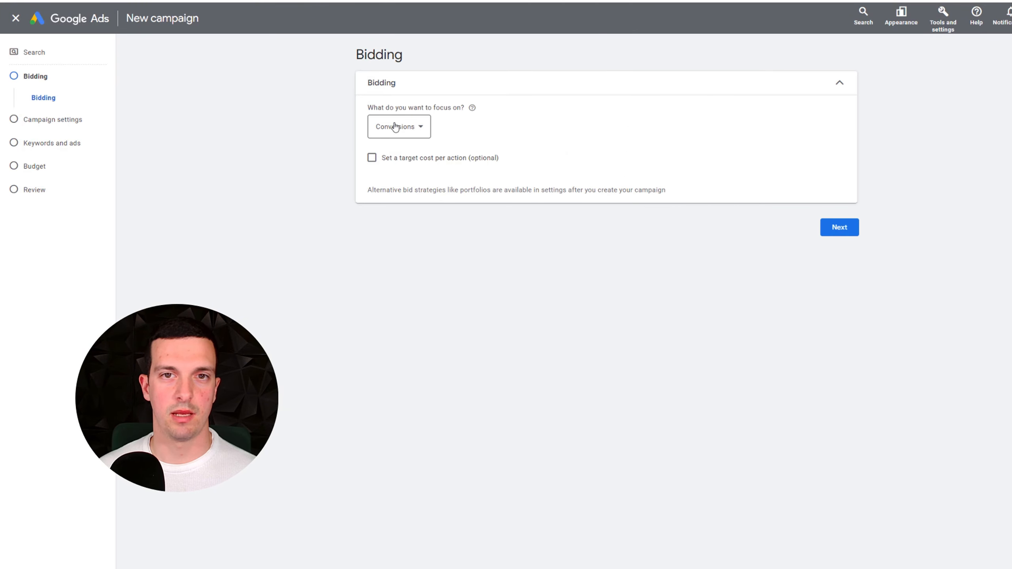
{"action": "left_click", "coordinate": [406, 134]}
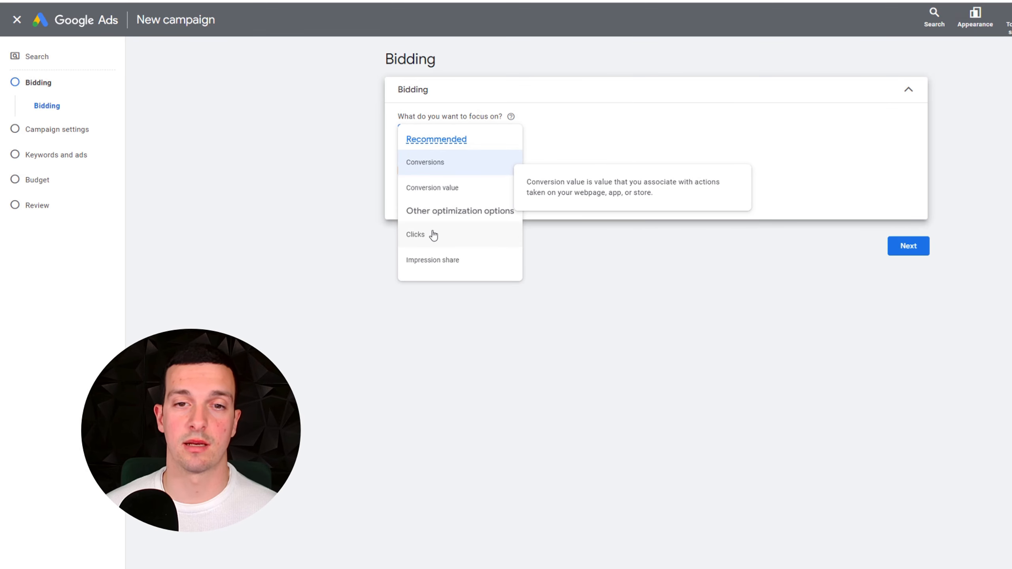
{"action": "left_click", "coordinate": [392, 240]}
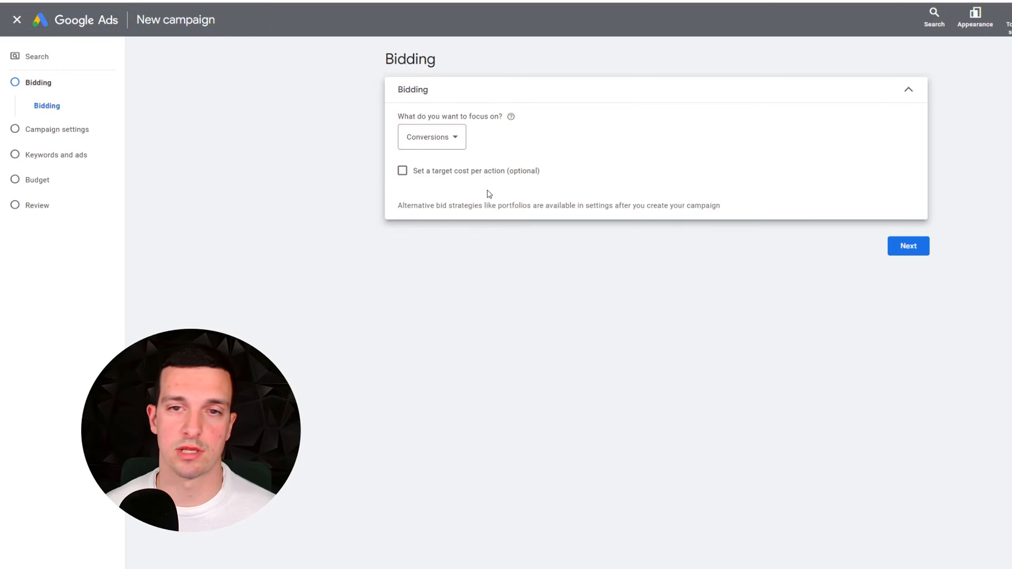
{"action": "left_click", "coordinate": [431, 172]}
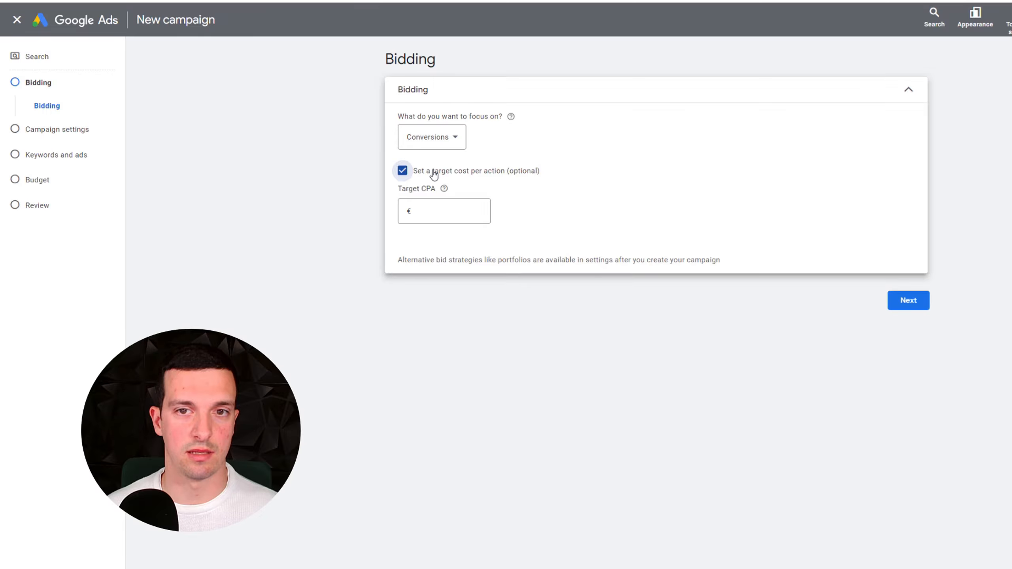
{"action": "left_click", "coordinate": [434, 174]}
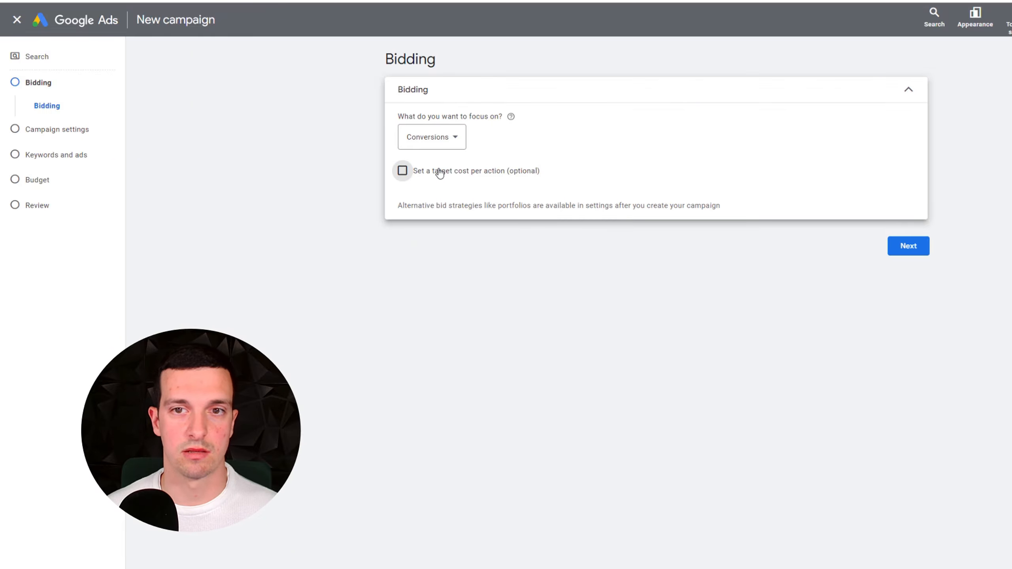
{"action": "left_click", "coordinate": [439, 173]}
{"action": "left_click", "coordinate": [441, 212]}
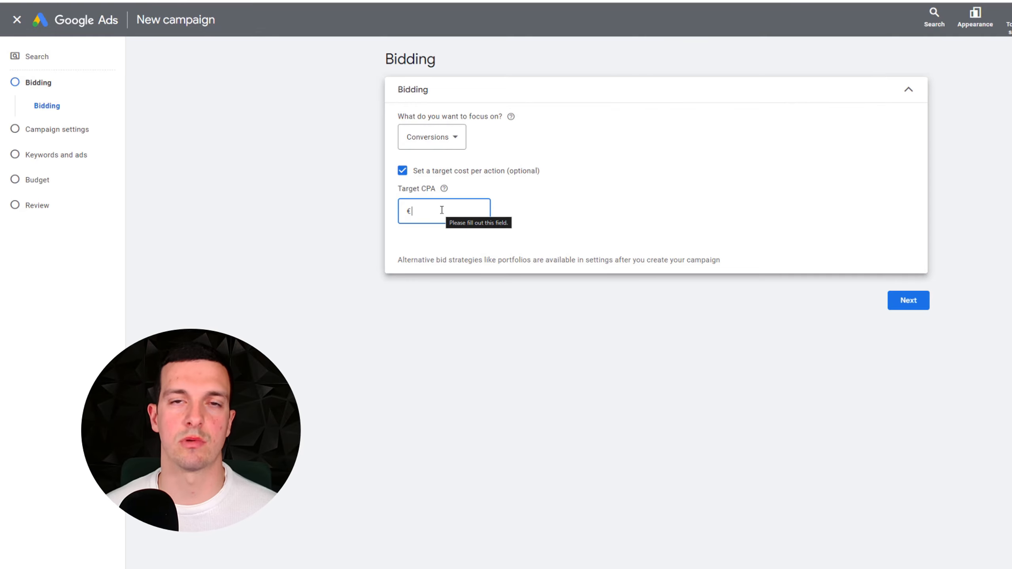
{"action": "left_click", "coordinate": [459, 169]}
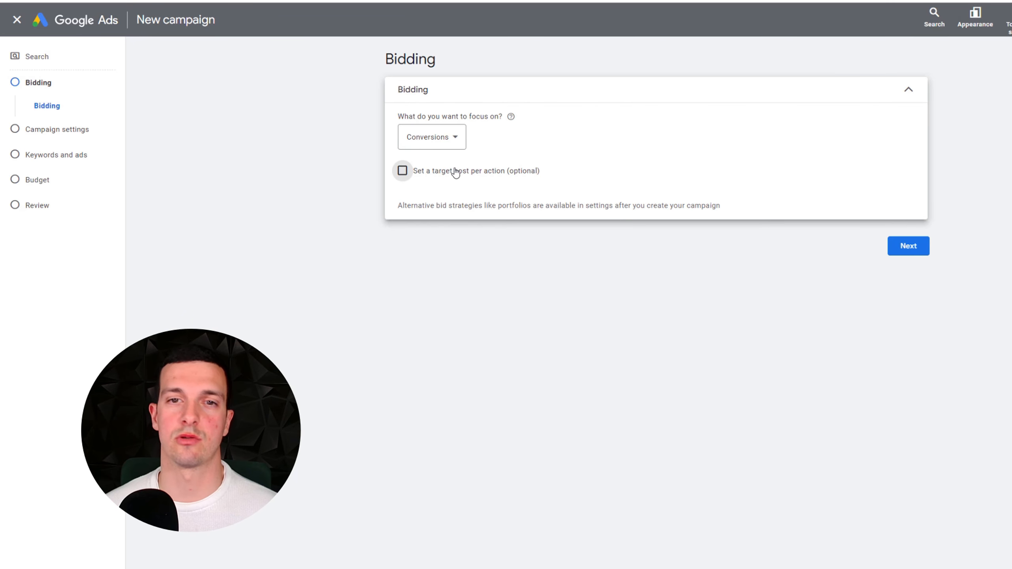
- Continue to the campaign settings and exclude both Google search partners and the Google Display Network
{"action": "left_click", "coordinate": [909, 246]}
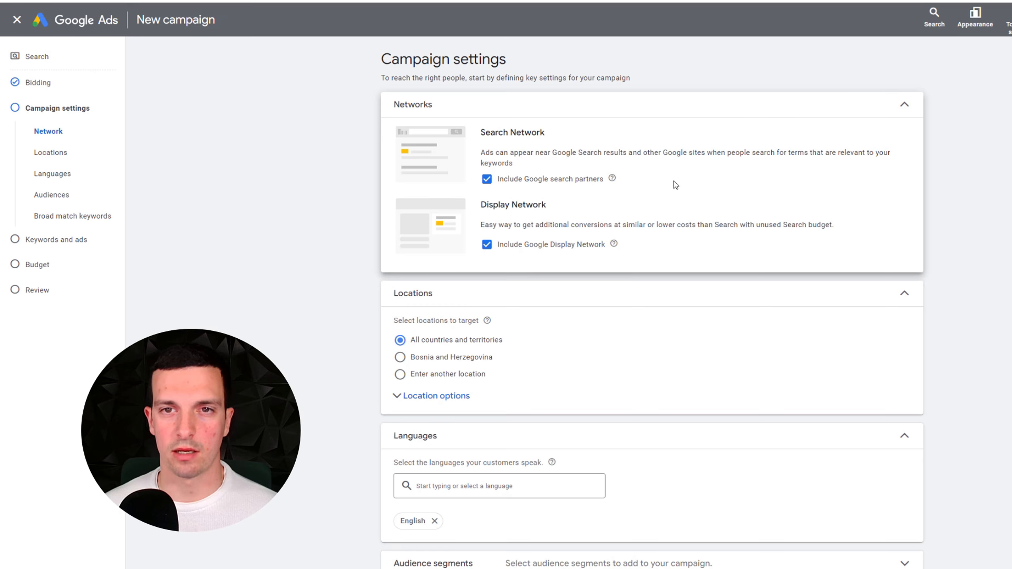
{"action": "left_click", "coordinate": [486, 179]}
{"action": "left_click", "coordinate": [487, 246]}
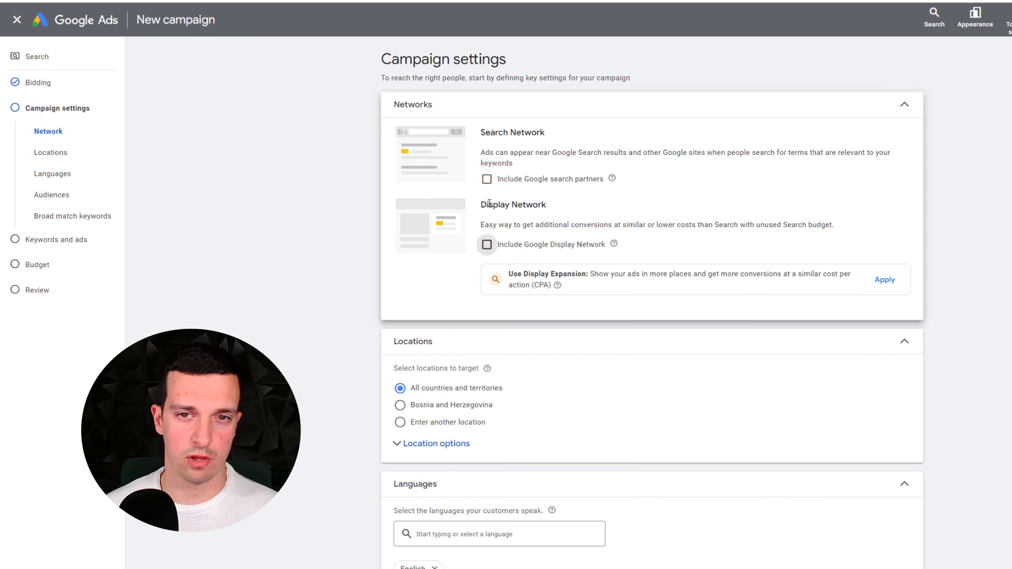
{"action": "left_click_drag", "start_coordinate": [485, 201], "coordinate": [595, 210]}
{"action": "left_click", "coordinate": [503, 231]}
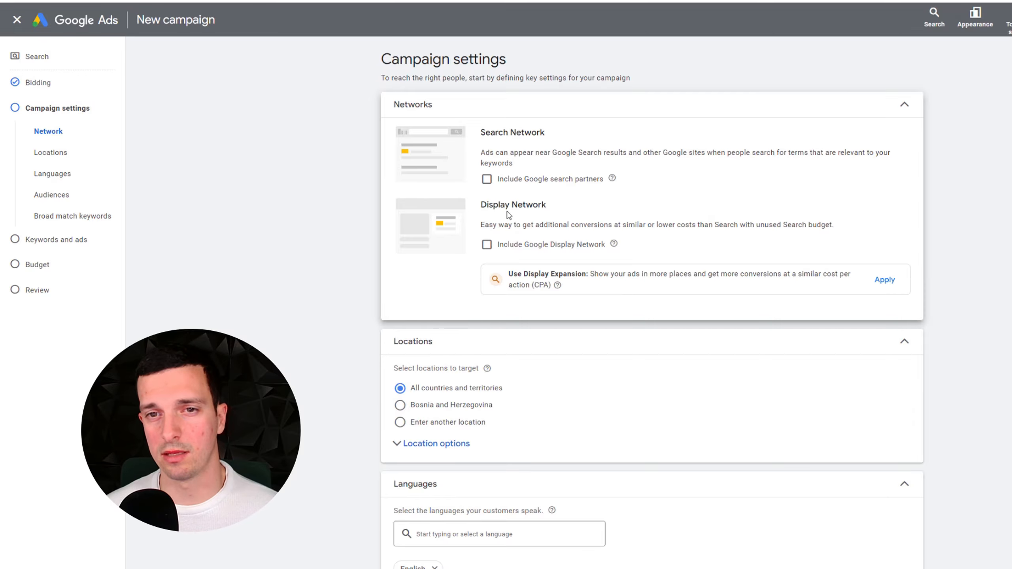
{"action": "left_click_drag", "start_coordinate": [490, 132], "coordinate": [631, 138]}
{"action": "left_click", "coordinate": [694, 125]}
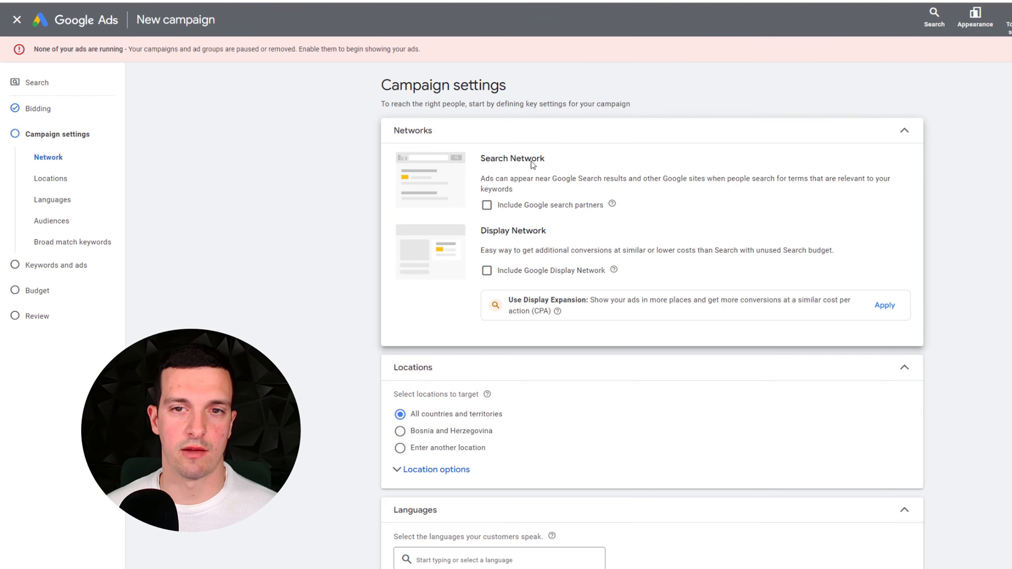
- Target the United States as the campaign location and restrict targeting to Presence: people in or regularly in the targeted locations
{"action": "scroll", "coordinate": [544, 123], "scroll_direction": "down", "scroll_amount": 3}
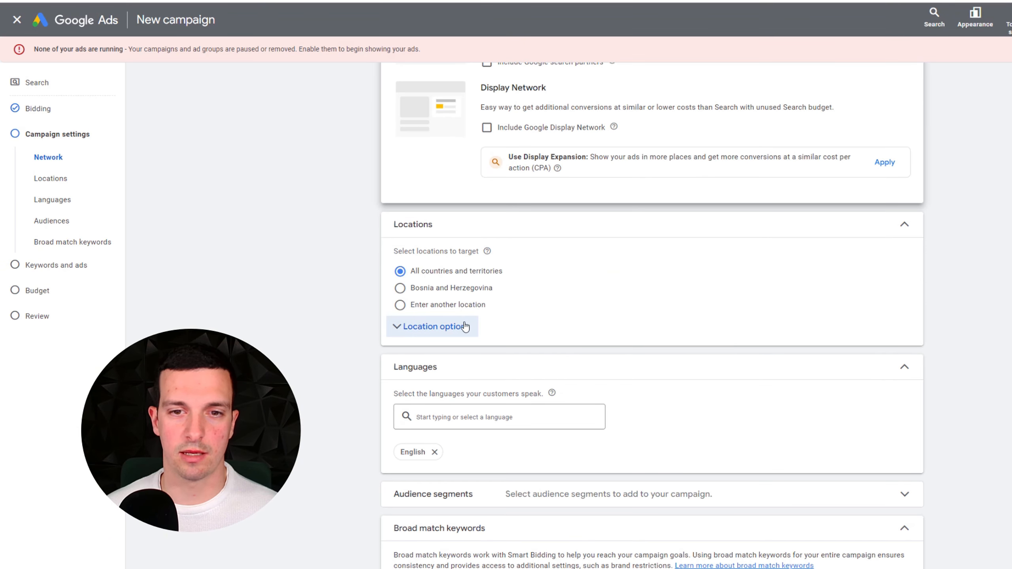
{"action": "left_click", "coordinate": [442, 331]}
{"action": "left_click", "coordinate": [465, 304]}
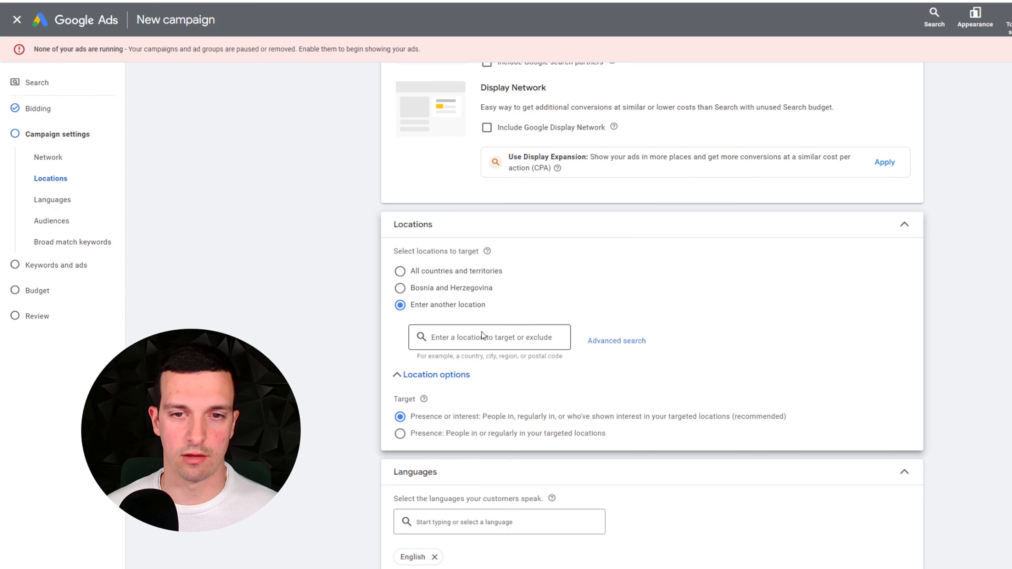
{"action": "left_click", "coordinate": [480, 337]}
{"action": "type", "text": "united"}
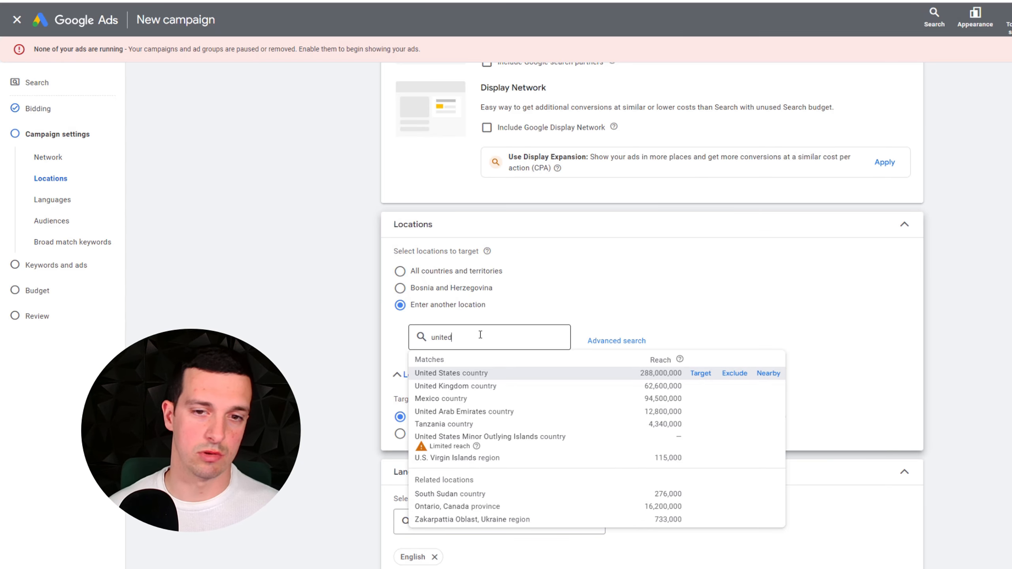
{"action": "left_click", "coordinate": [468, 376]}
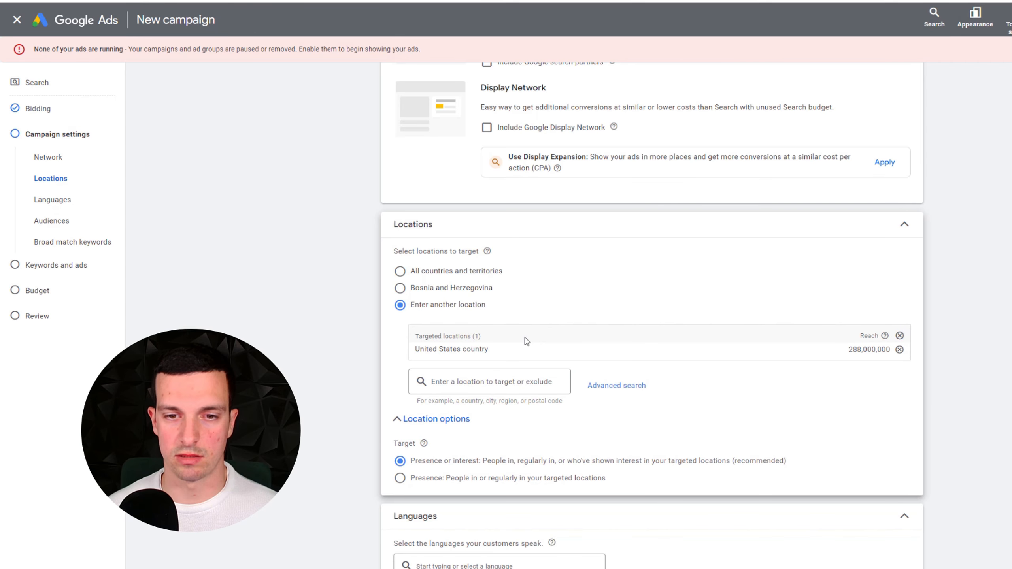
{"action": "left_click", "coordinate": [421, 482]}
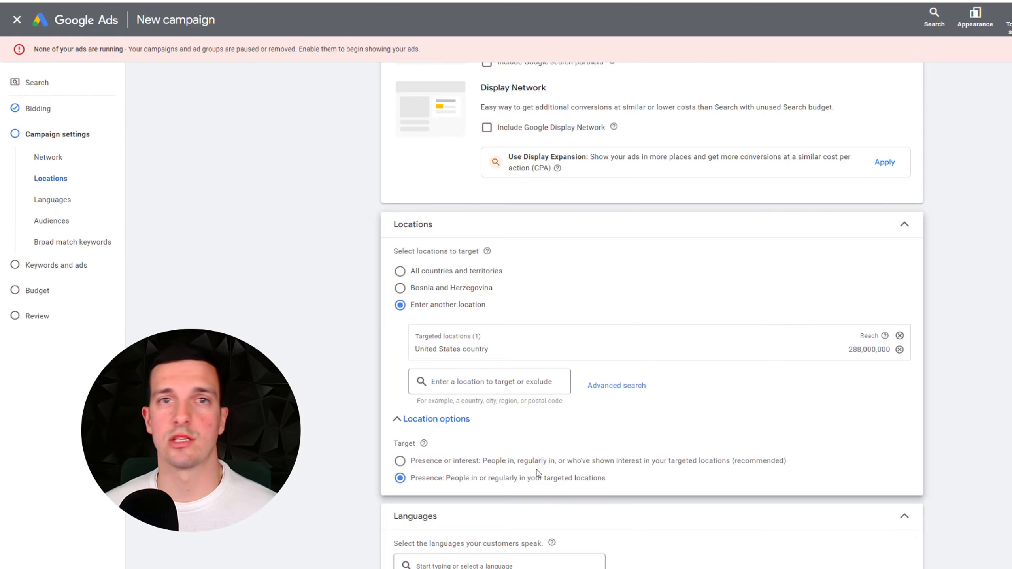
- Continue past the remaining campaign settings to the keywords and ads stage, and dismiss the Google AI tip and ad-creation assistant
{"action": "scroll", "coordinate": [509, 482], "scroll_direction": "down", "scroll_amount": 1}
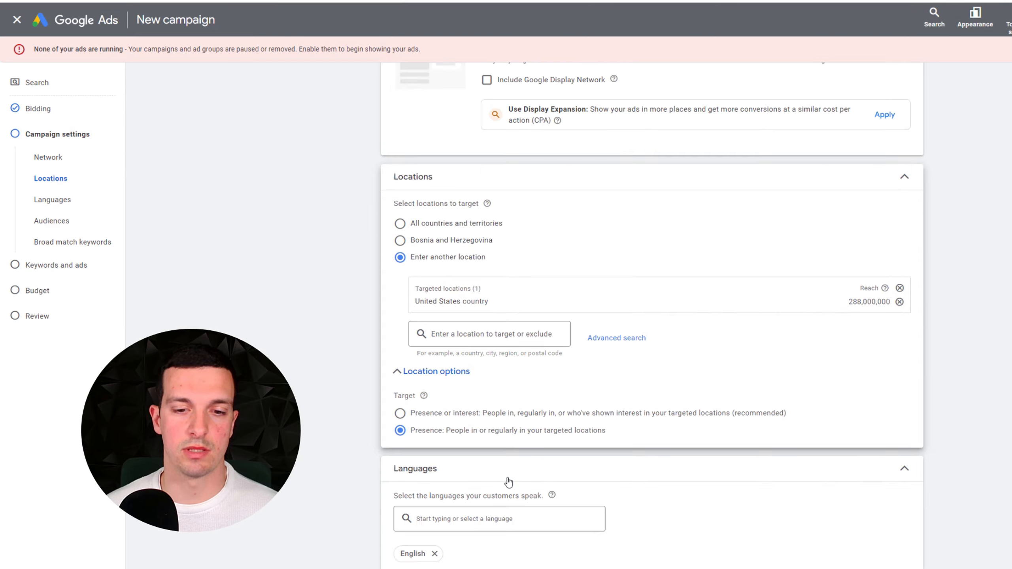
{"action": "scroll", "coordinate": [506, 450], "scroll_direction": "down", "scroll_amount": 4}
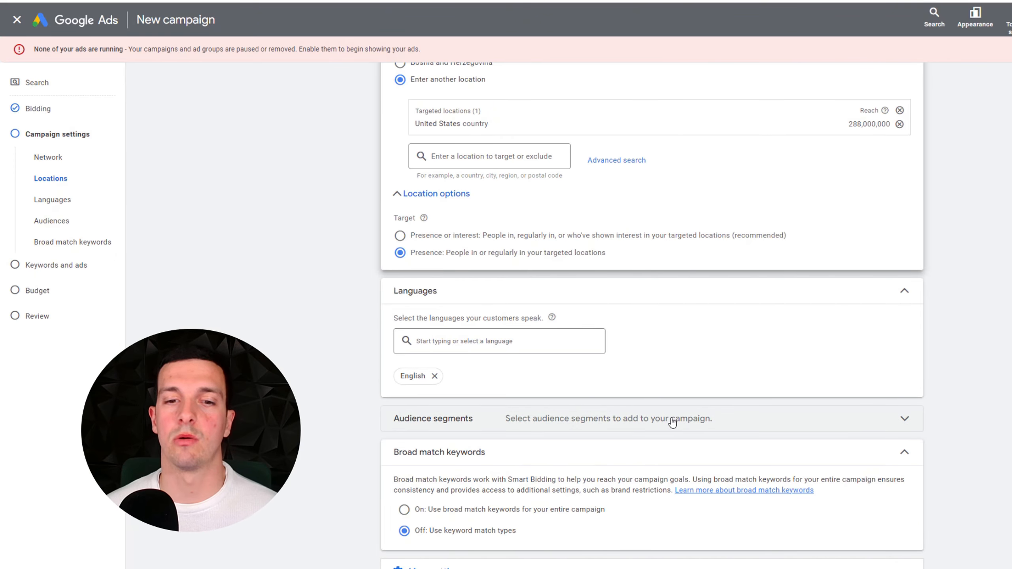
{"action": "left_click", "coordinate": [590, 418]}
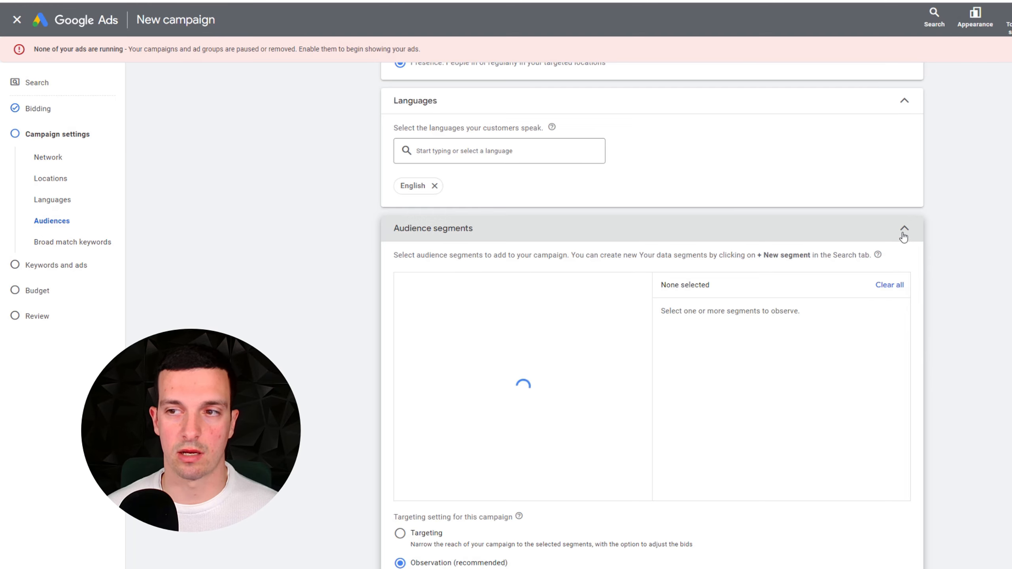
{"action": "left_click", "coordinate": [904, 237]}
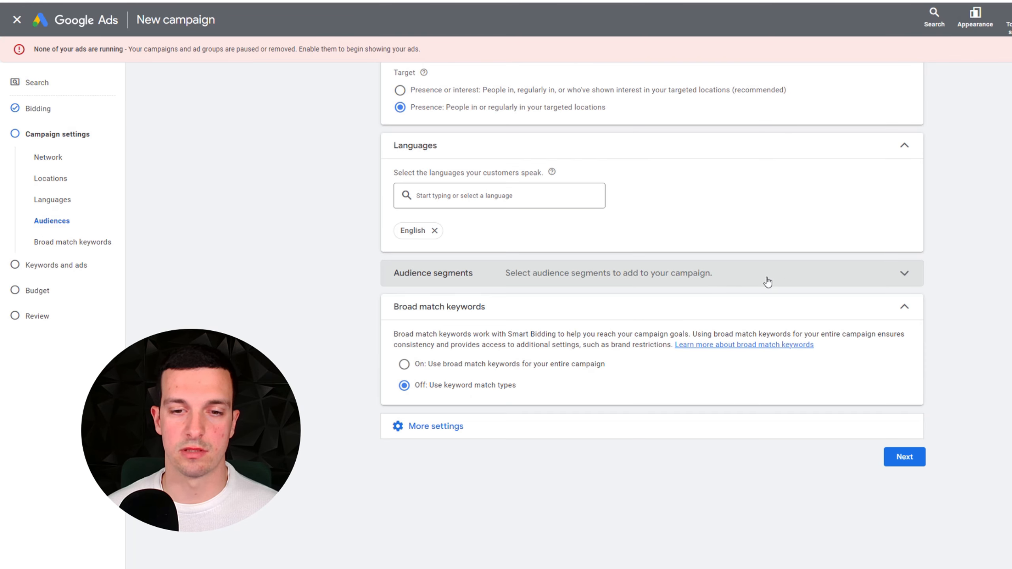
{"action": "left_click", "coordinate": [449, 426]}
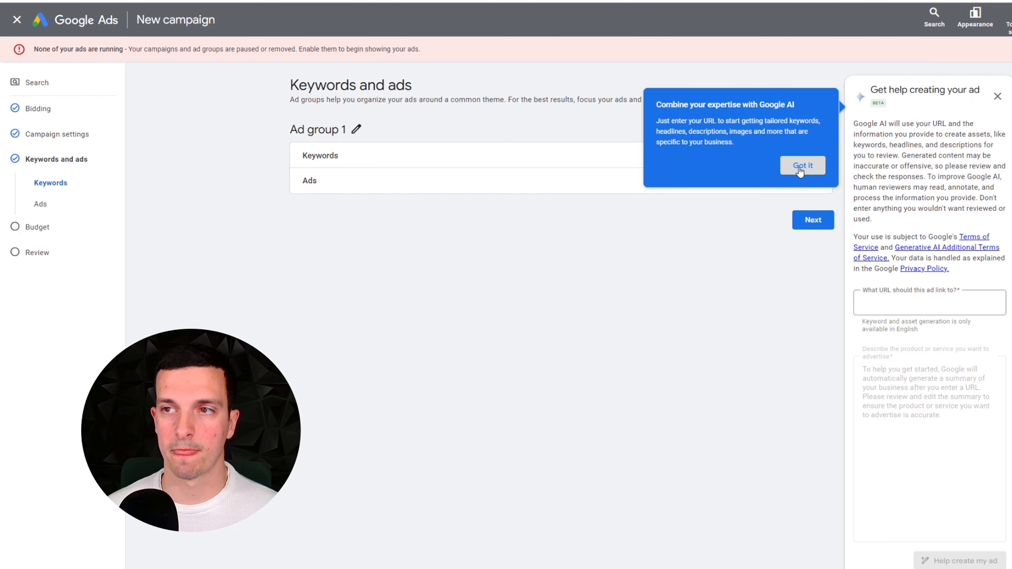
{"action": "left_click", "coordinate": [799, 171]}
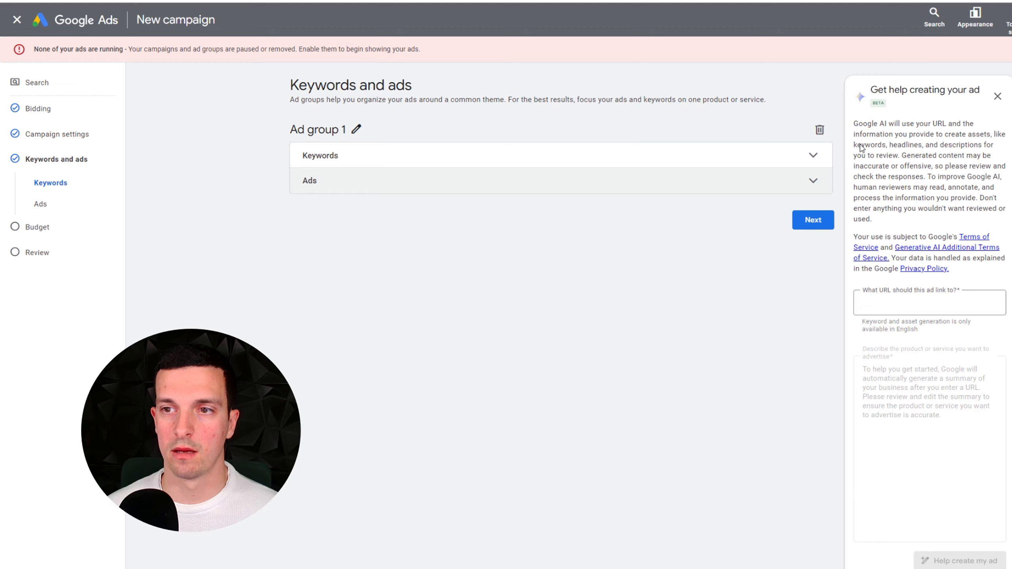
{"action": "left_click", "coordinate": [997, 97]}
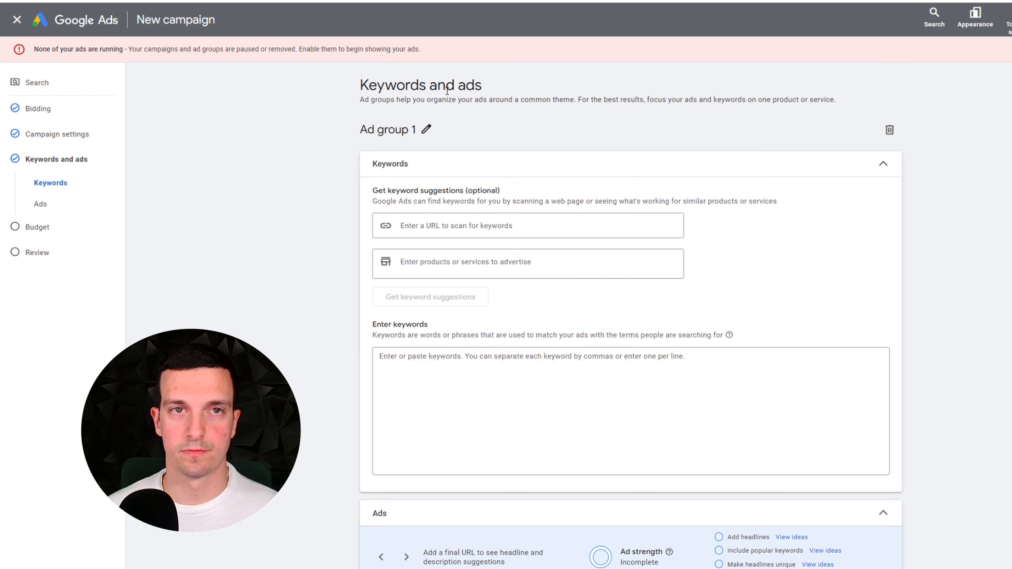
- Rename the ad group to "GBP Services", copying the name from the Google Ads Structure spreadsheet
{"action": "left_click", "coordinate": [426, 135]}
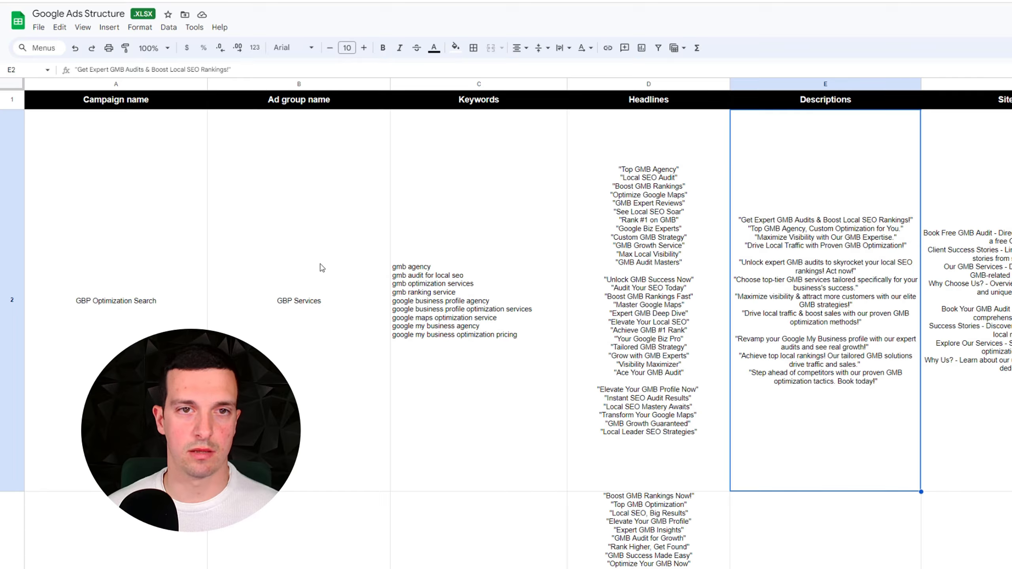
{"action": "left_click", "coordinate": [323, 269]}
{"action": "key", "text": "ctrl+c"}
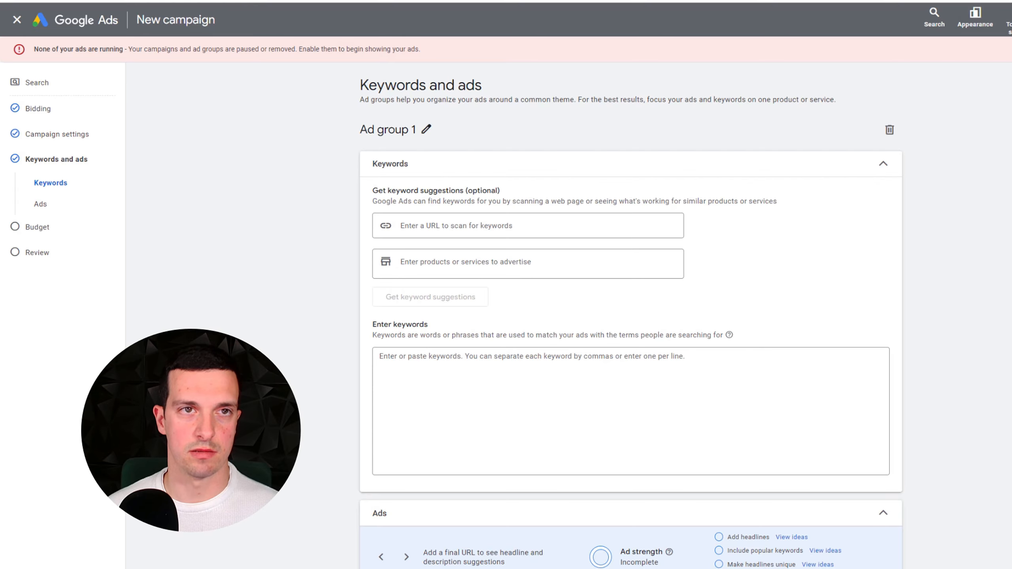
{"action": "left_click", "coordinate": [425, 130]}
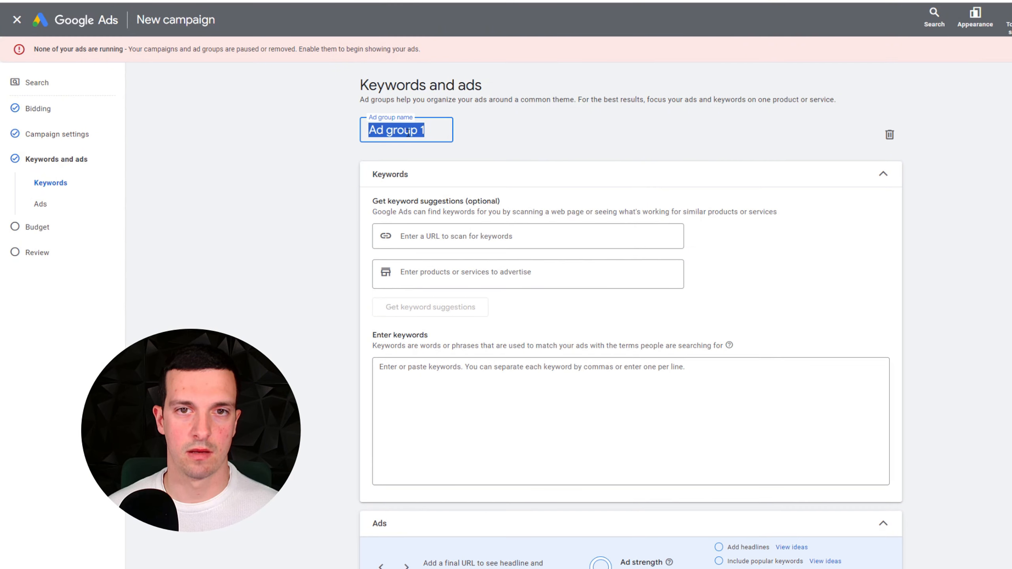
{"action": "key", "text": "ctrl+v"}
{"action": "left_click", "coordinate": [680, 157]}
- Copy the GBP Services keyword list from the spreadsheet into the ad group's keywords and remove the stray quotation mark before the first keyword
{"action": "left_click", "coordinate": [376, 402]}
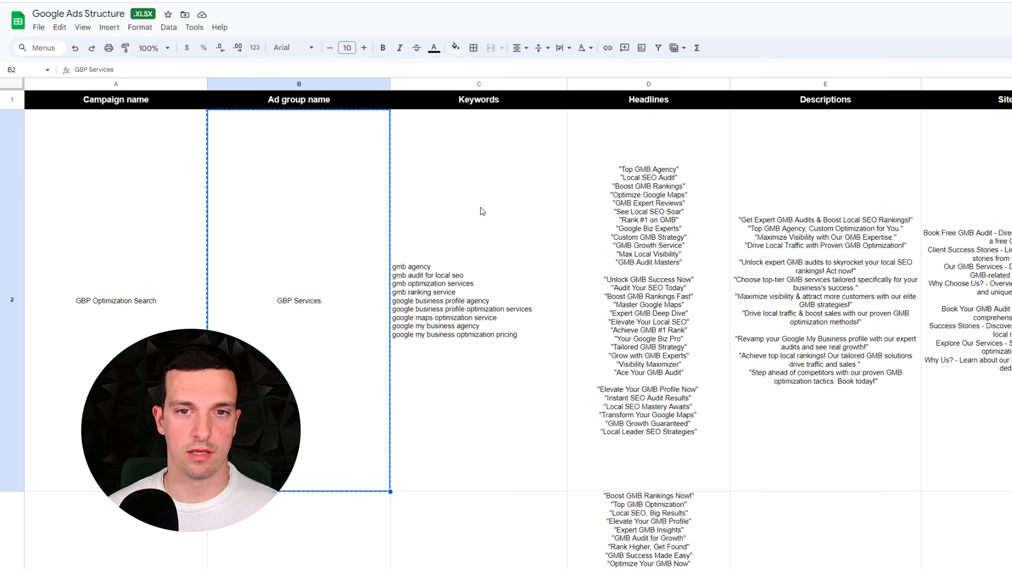
{"action": "left_click", "coordinate": [479, 292]}
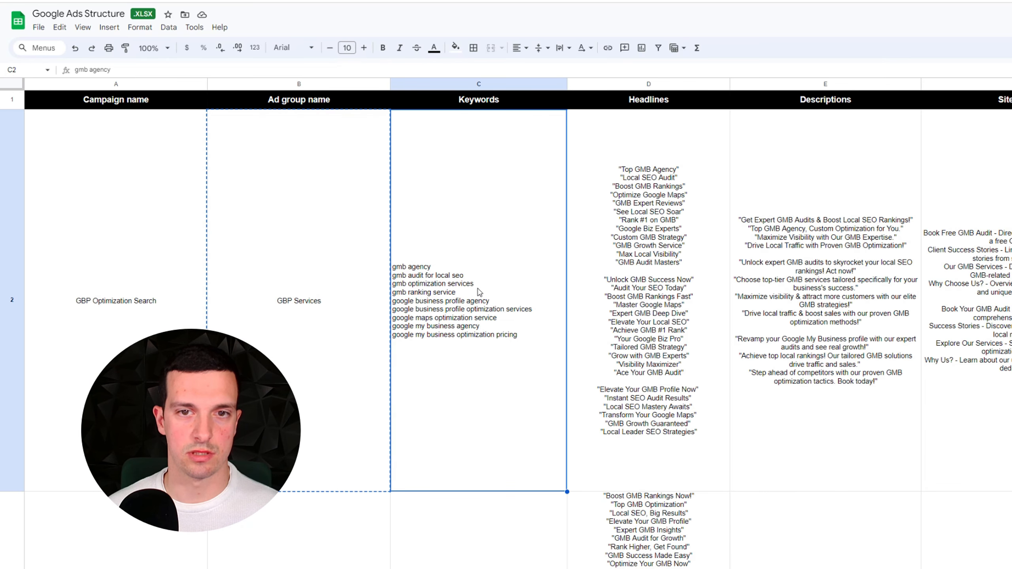
{"action": "key", "text": "ctrl+c"}
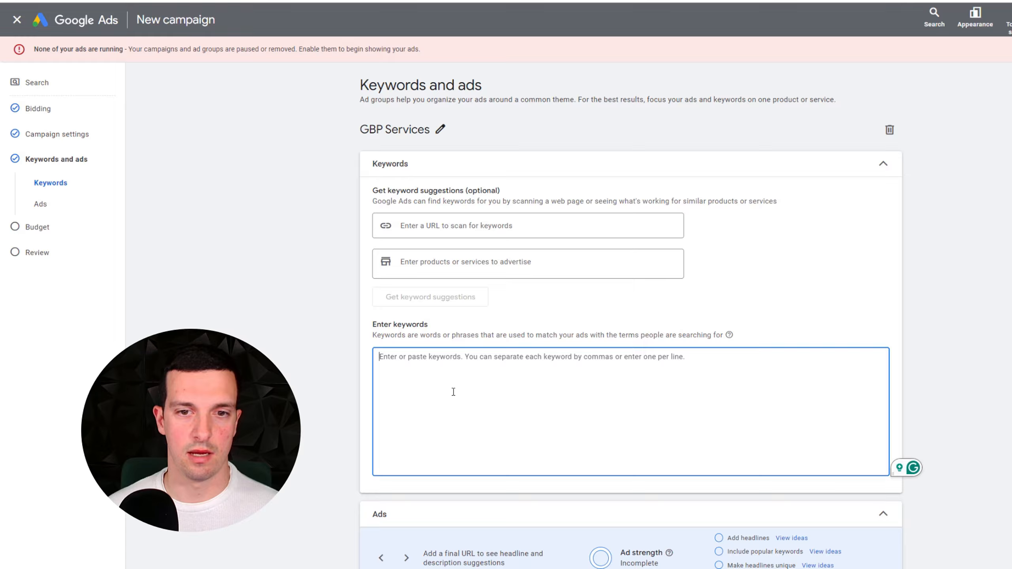
{"action": "key", "text": "ctrl+v"}
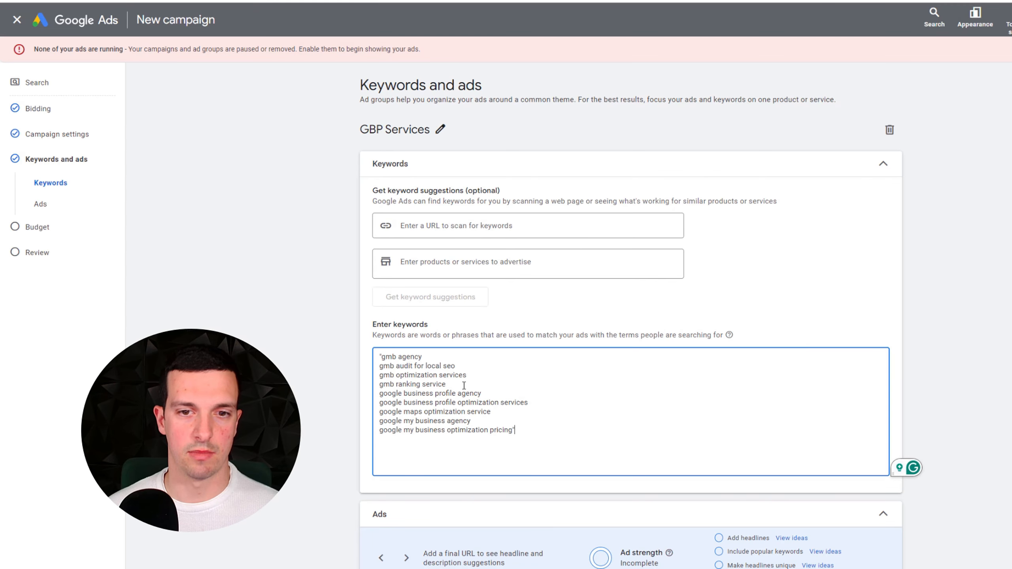
{"action": "left_click_drag", "start_coordinate": [382, 357], "coordinate": [369, 355]}
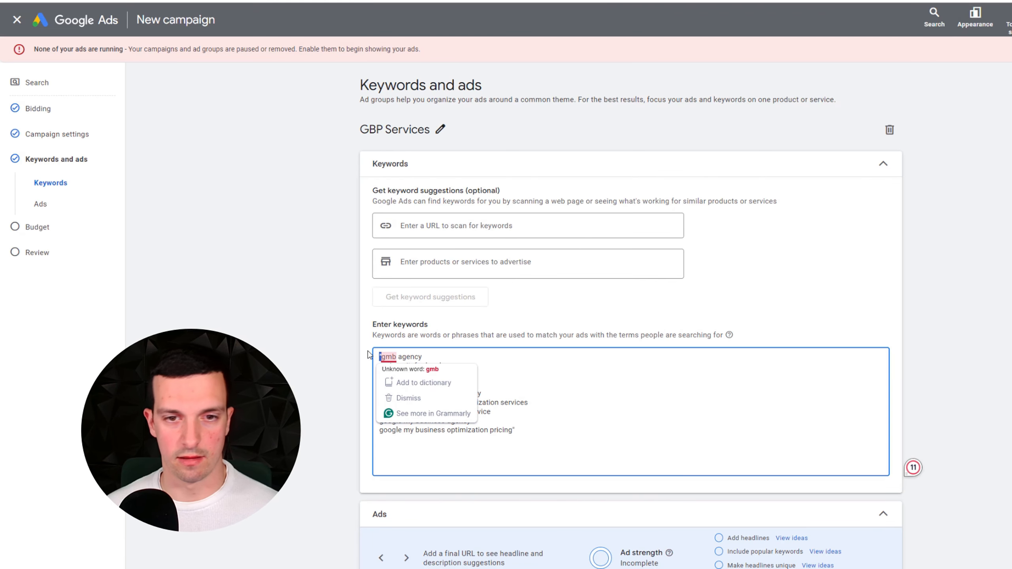
{"action": "key", "text": "BackSpace"}
{"action": "left_click", "coordinate": [511, 413]}
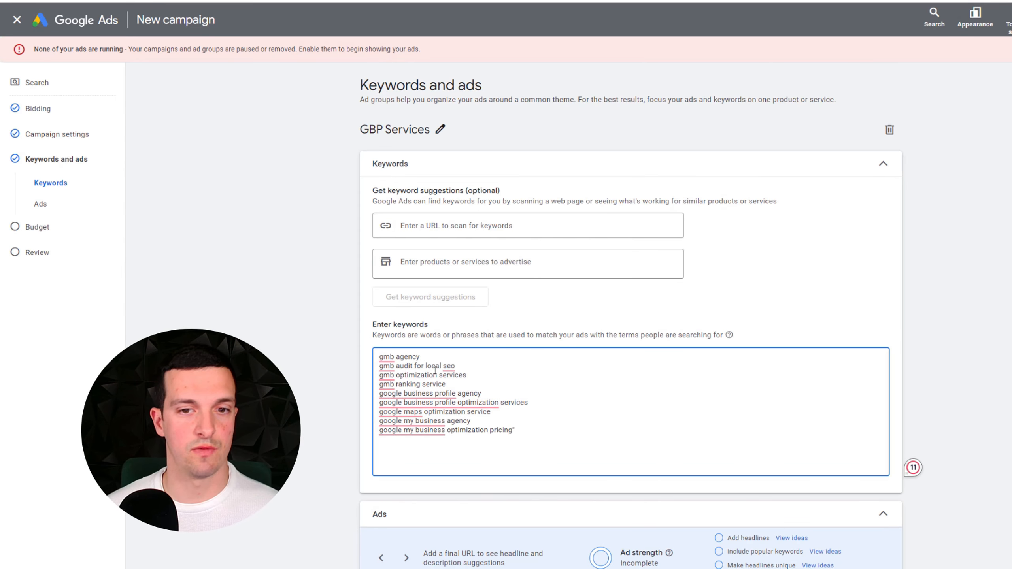
- Enclose the keywords "gmb agency" and "gmb audit for local seo" in quotation marks
{"action": "left_click", "coordinate": [432, 355]}
{"action": "type", "text": "\""}
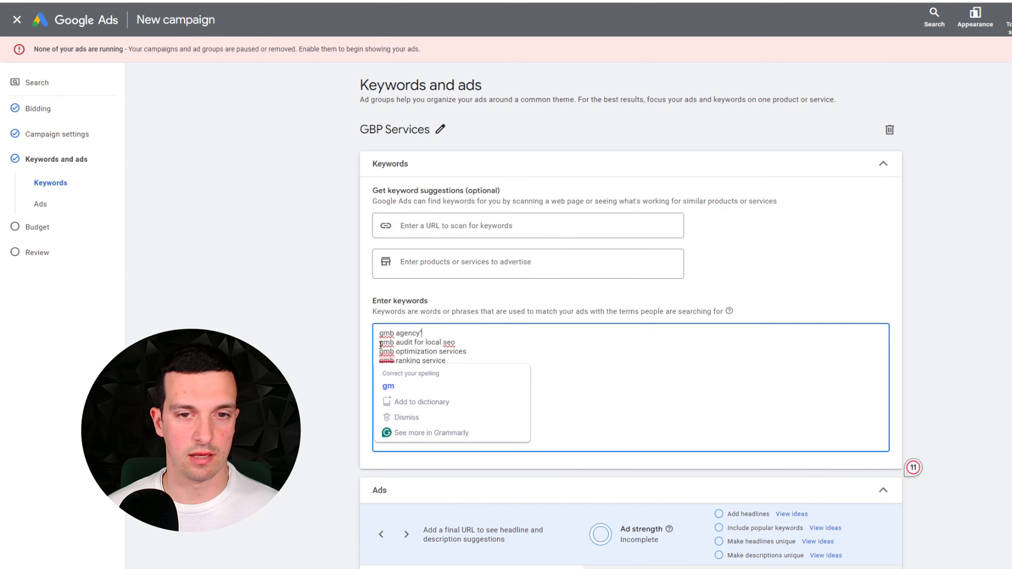
{"action": "left_click", "coordinate": [381, 335]}
{"action": "type", "text": "\""}
{"action": "left_click", "coordinate": [463, 345]}
{"action": "type", "text": "\""}
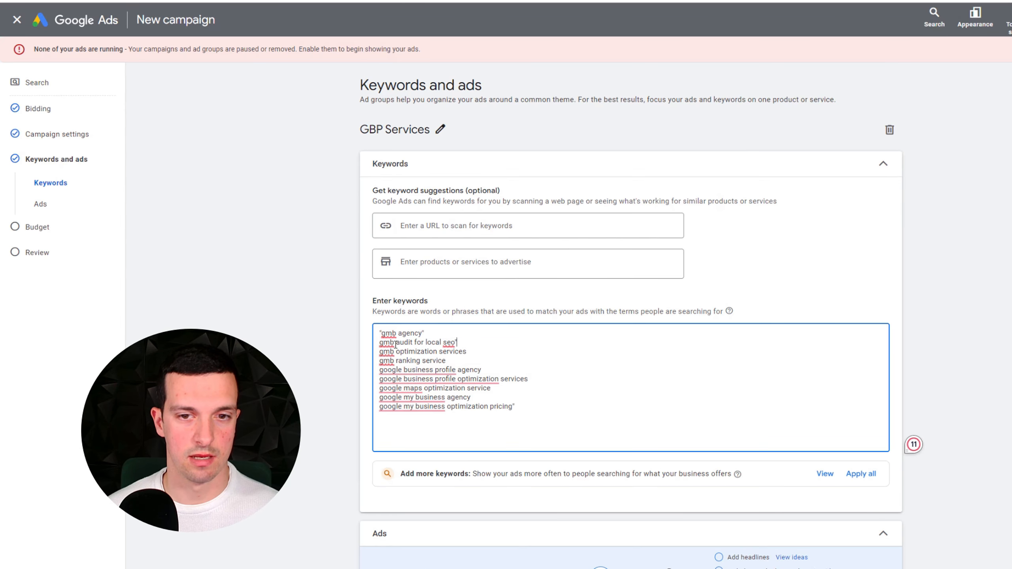
{"action": "left_click", "coordinate": [379, 343]}
{"action": "type", "text": "\""}
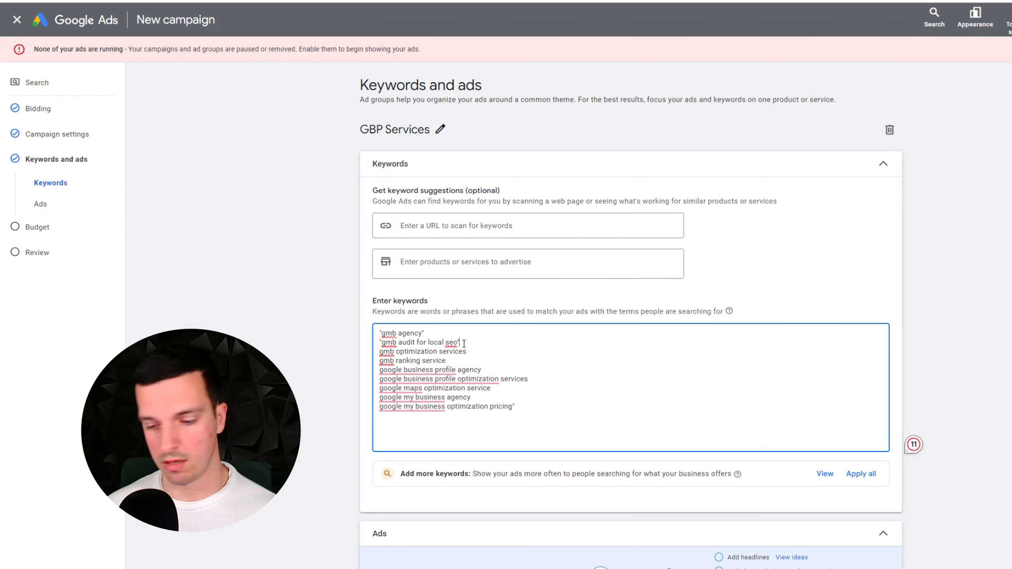
- Remove the quotation marks around the first two keywords in the ad group's list
{"action": "key", "text": "BackSpace"}
{"action": "left_click", "coordinate": [382, 343]}
{"action": "key", "text": "BackSpace"}
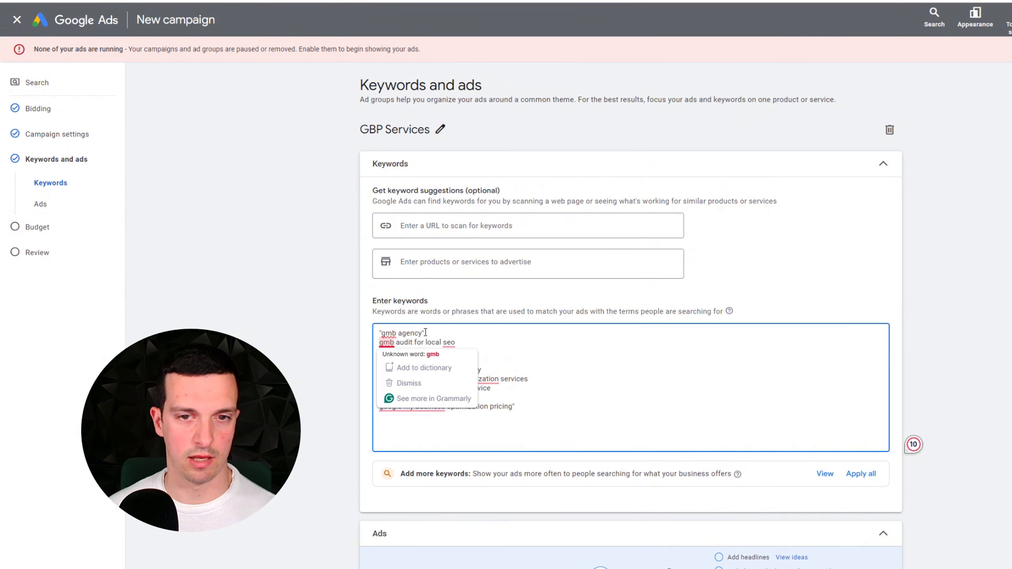
{"action": "left_click", "coordinate": [425, 332]}
{"action": "key", "text": "BackSpace"}
{"action": "left_click", "coordinate": [382, 333]}
{"action": "key", "text": "BackSpace"}
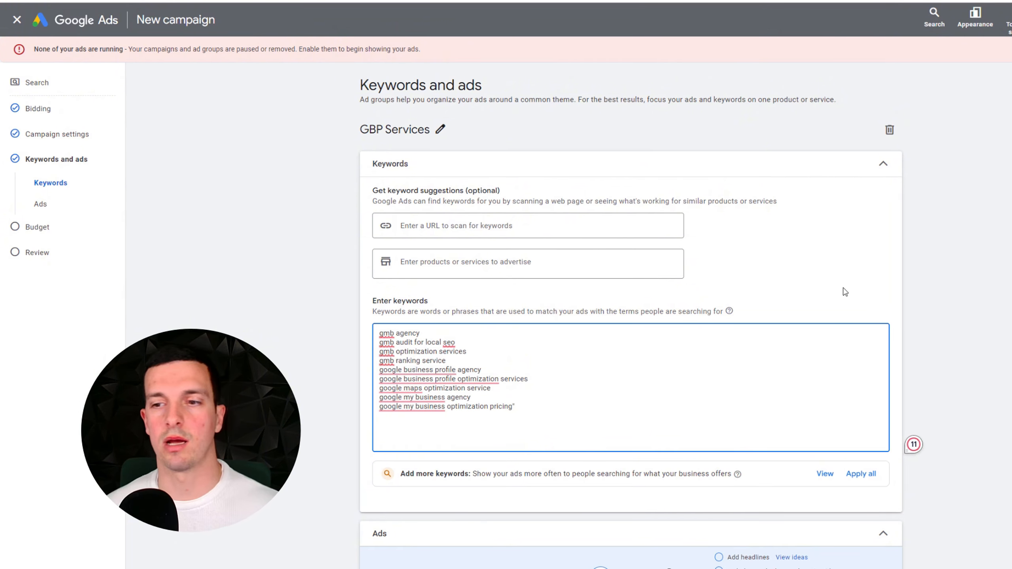
{"action": "scroll", "coordinate": [677, 267], "scroll_direction": "down", "scroll_amount": 3}
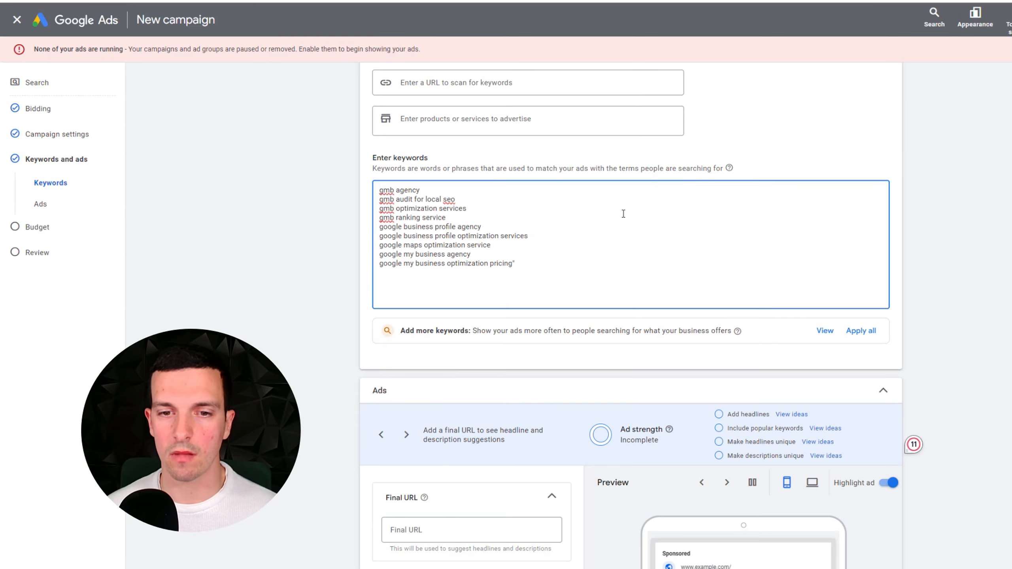
{"action": "scroll", "coordinate": [623, 214], "scroll_direction": "down", "scroll_amount": 5}
{"action": "left_click", "coordinate": [472, 289]}
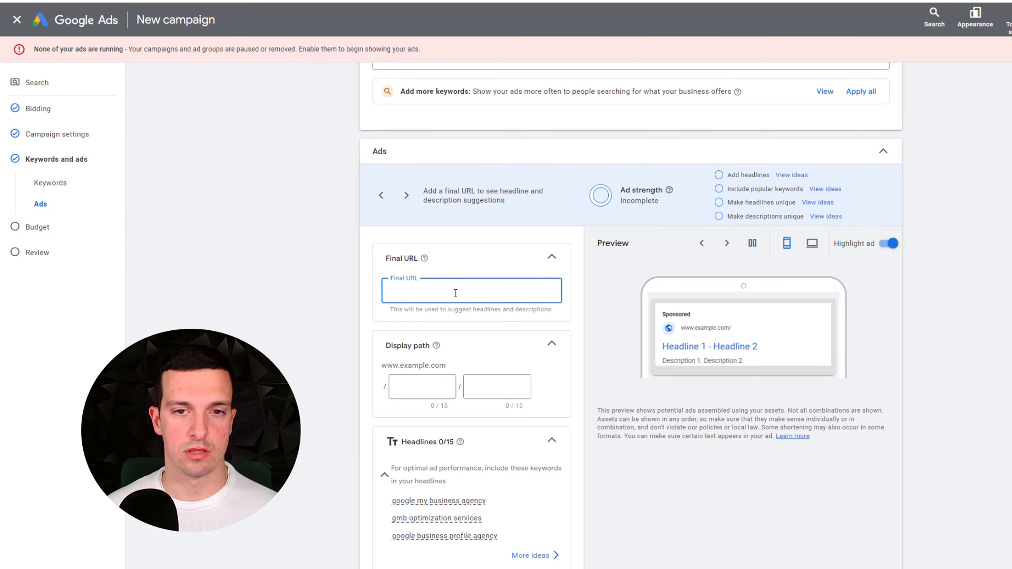
{"action": "key", "text": "ctrl+v"}
- Set the first part of the ad's display path to gbp-services
{"action": "left_click", "coordinate": [435, 389]}
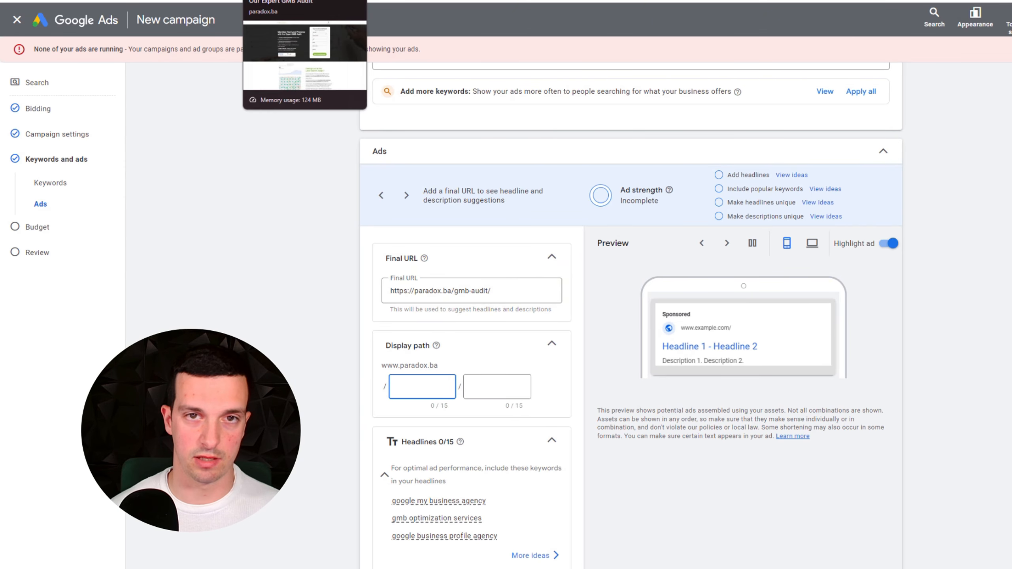
{"action": "scroll", "coordinate": [484, 316], "scroll_direction": "up", "scroll_amount": 8}
{"action": "scroll", "coordinate": [466, 313], "scroll_direction": "down", "scroll_amount": 5}
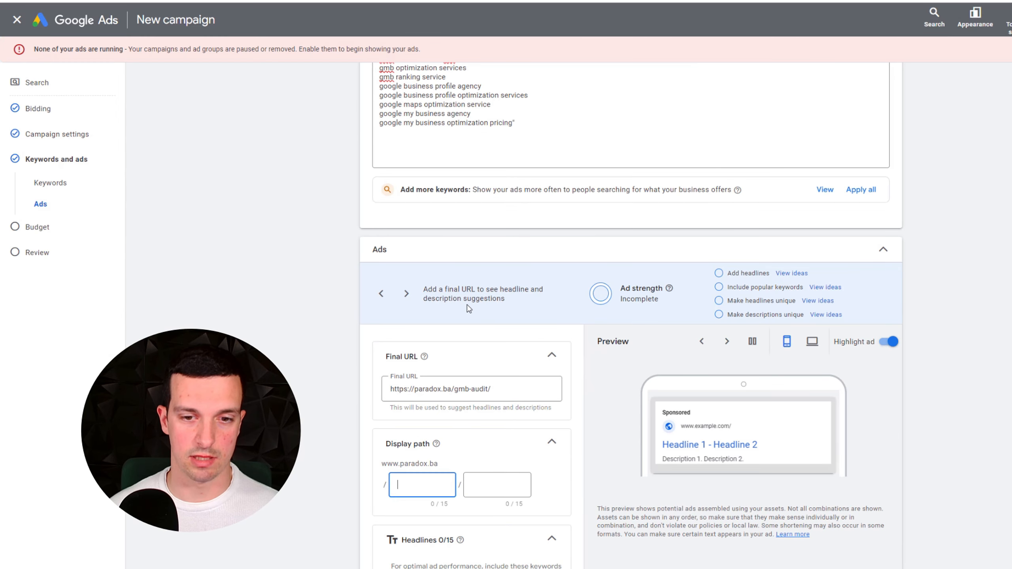
{"action": "type", "text": "gbp-"}
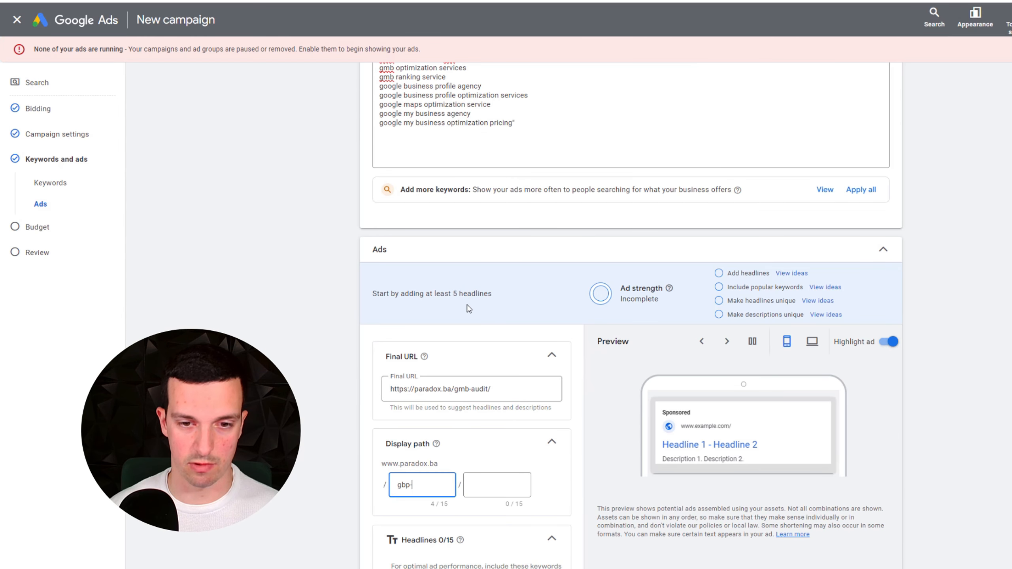
{"action": "type", "text": "agency"}
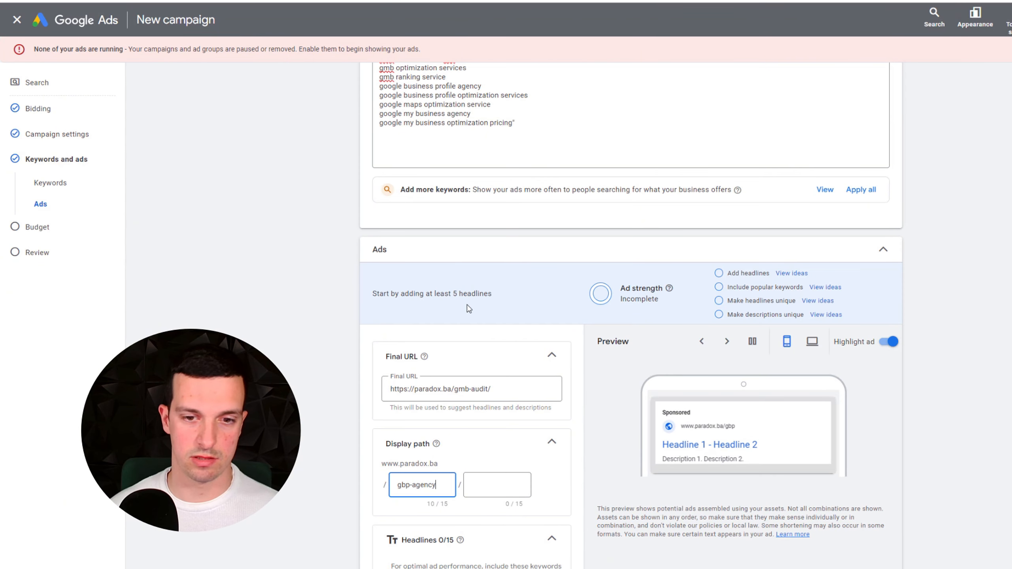
{"action": "key", "text": "BackSpace"}
{"action": "key", "text": "BackSpace"}
{"action": "key", "text": "BackSpace"}
{"action": "key", "text": "BackSpace"}
{"action": "key", "text": "BackSpace"}
{"action": "key", "text": "BackSpace"}
{"action": "type", "text": "se"}
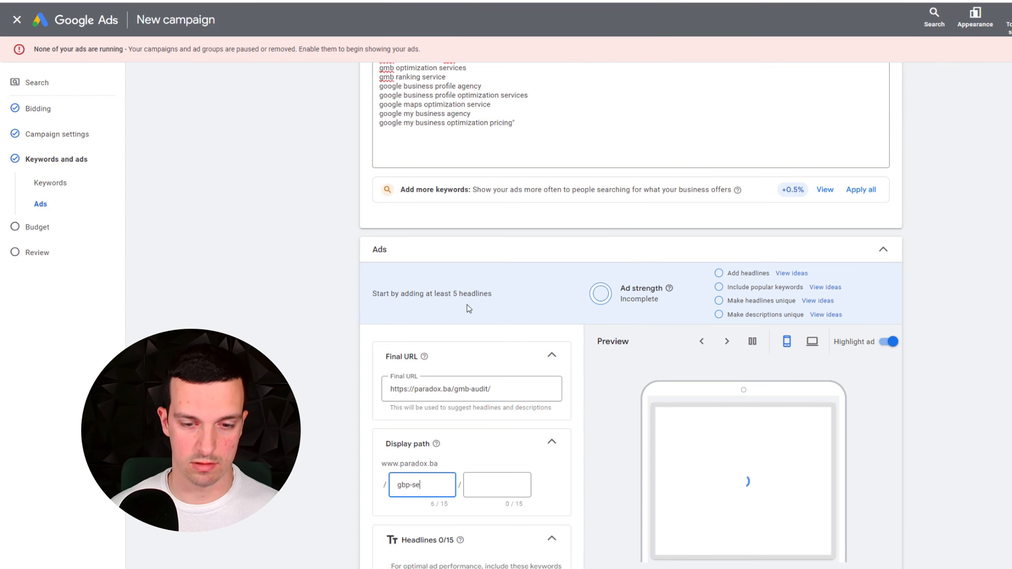
{"action": "type", "text": "rvices"}
- Check the headline ideas in the Google Ads Structure spreadsheet, and add six empty headline fields to the ad
{"action": "scroll", "coordinate": [458, 399], "scroll_direction": "down", "scroll_amount": 5}
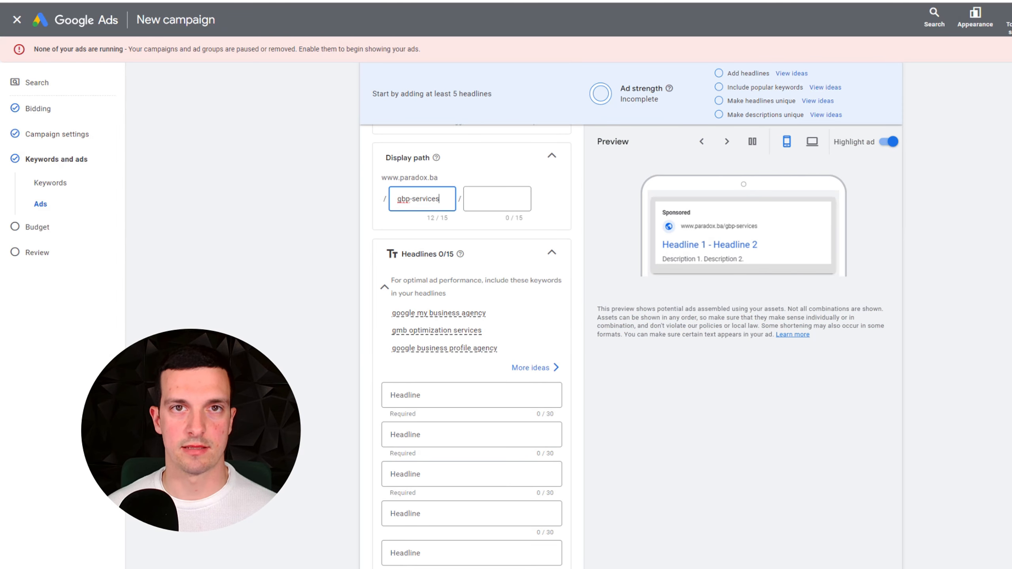
{"action": "left_click", "coordinate": [431, 2]}
{"action": "double_click", "coordinate": [631, 198]}
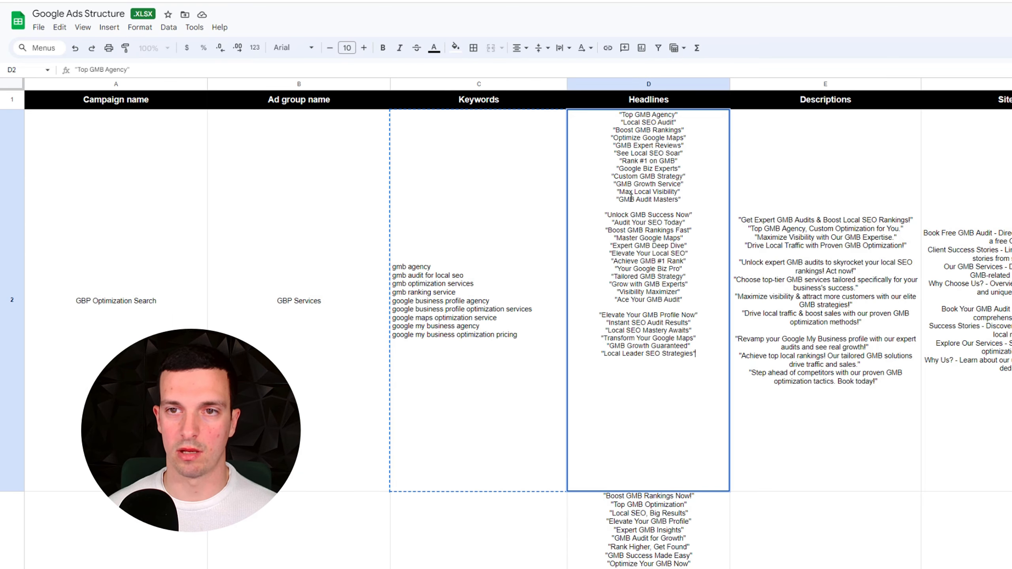
{"action": "left_click", "coordinate": [398, 2]}
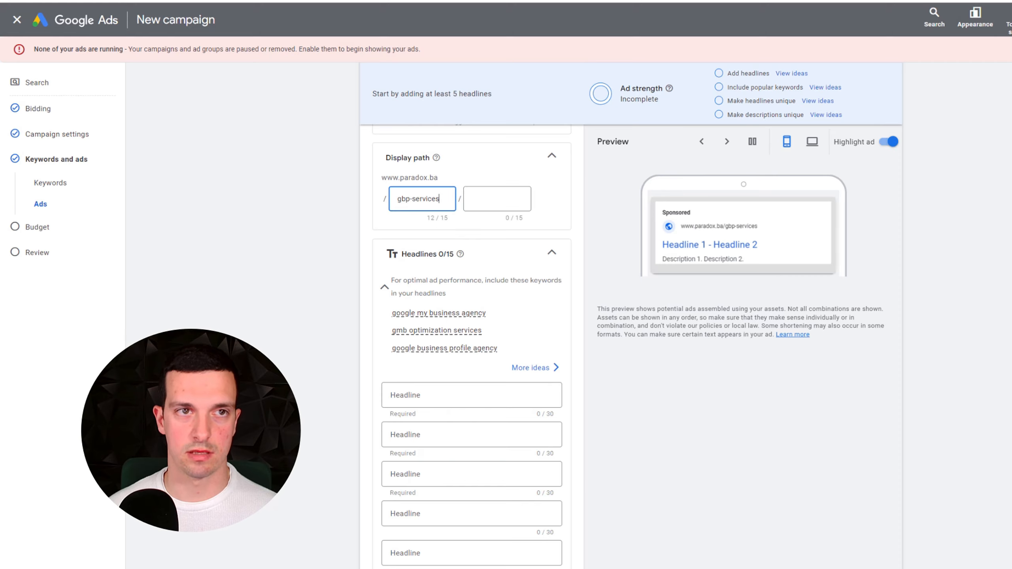
{"action": "scroll", "coordinate": [434, 263], "scroll_direction": "down", "scroll_amount": 4}
{"action": "left_click", "coordinate": [408, 477]}
{"action": "left_click", "coordinate": [411, 514]}
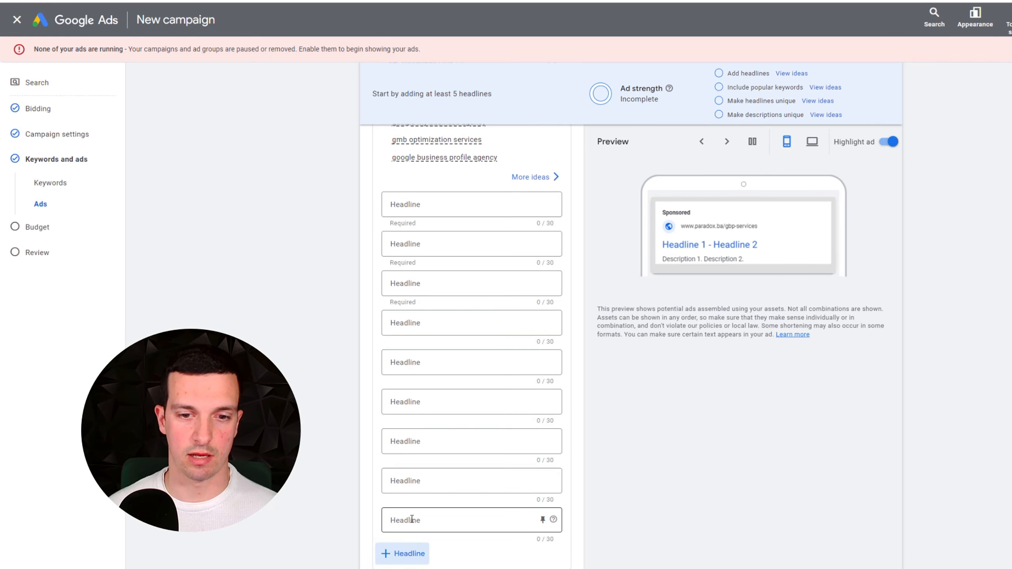
{"action": "scroll", "coordinate": [410, 517], "scroll_direction": "down", "scroll_amount": 4}
{"action": "left_click", "coordinate": [414, 414]}
{"action": "left_click", "coordinate": [414, 455]}
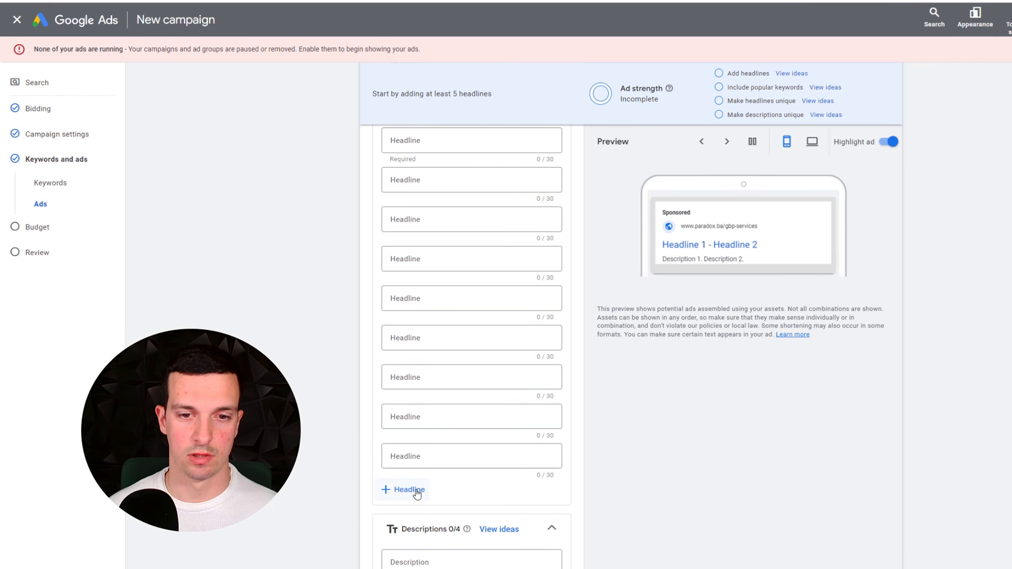
{"action": "left_click", "coordinate": [413, 488]}
{"action": "left_click", "coordinate": [411, 530]}
{"action": "scroll", "coordinate": [458, 279], "scroll_direction": "up", "scroll_amount": 5}
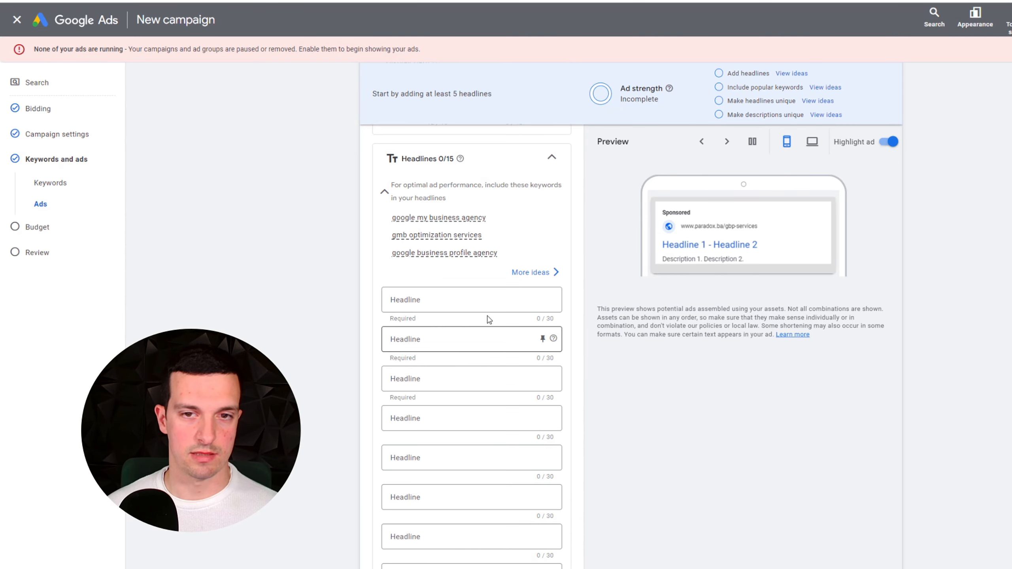
- Copy "Top GMB Agency" without its quotation marks from the spreadsheet's Headlines cell into the ad's first headline
{"action": "left_click", "coordinate": [431, 1]}
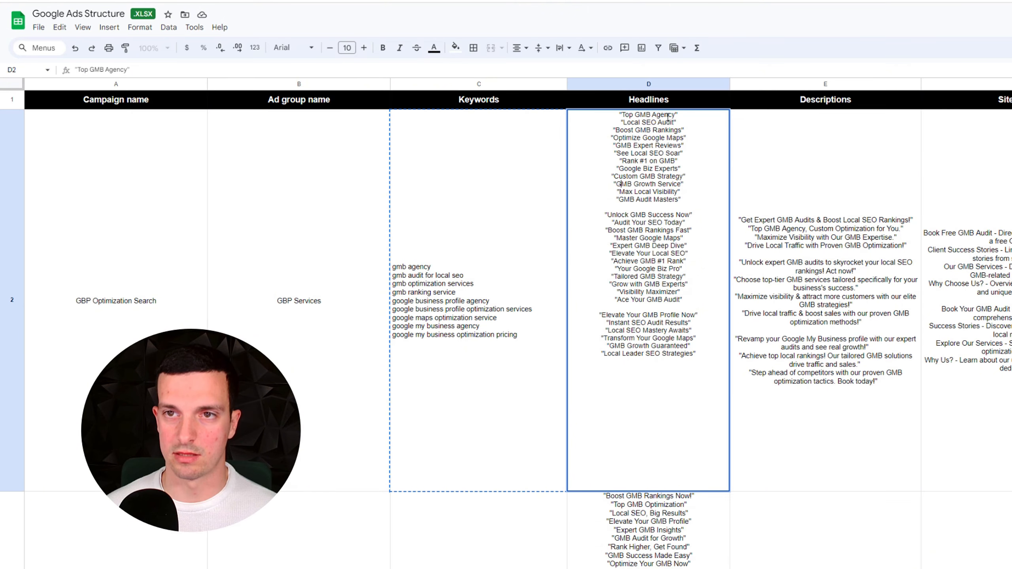
{"action": "left_click_drag", "start_coordinate": [676, 115], "coordinate": [621, 115]}
{"action": "key", "text": "ctrl+c"}
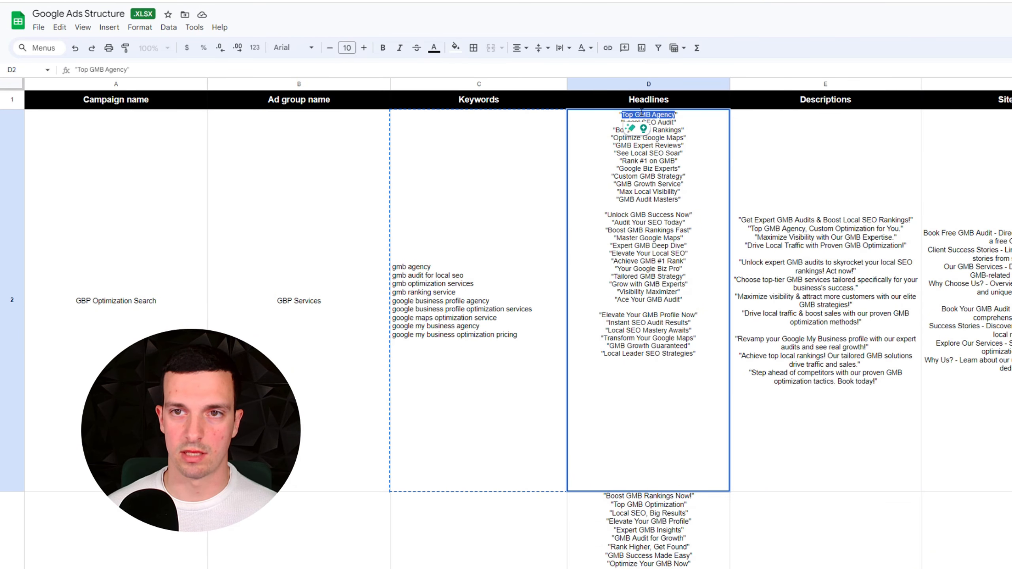
{"action": "left_click", "coordinate": [228, 2]}
{"action": "left_click", "coordinate": [425, 299]}
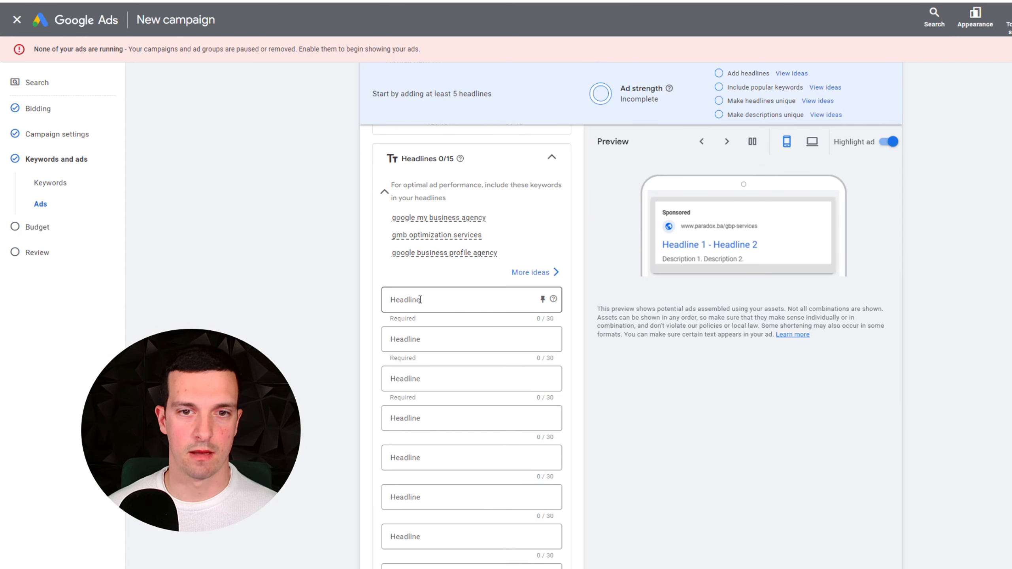
{"action": "key", "text": "ctrl+v"}
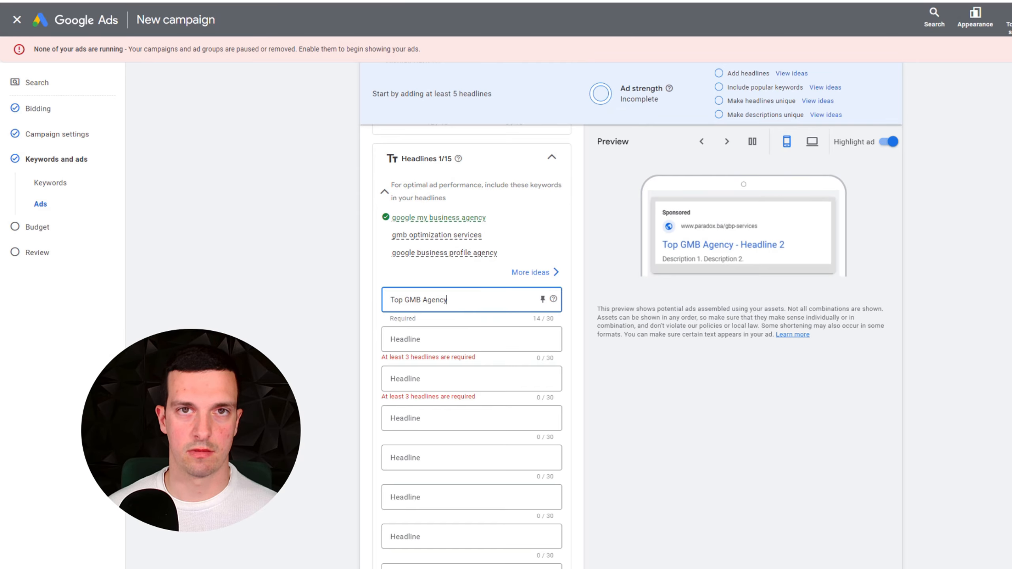
- Copy "Boost GMB Rankings" without its quotation marks from the spreadsheet into the ad's second headline
{"action": "left_click", "coordinate": [431, 1]}
{"action": "left_click_drag", "start_coordinate": [682, 130], "coordinate": [615, 131]}
{"action": "key", "text": "ctrl+c"}
{"action": "left_click", "coordinate": [228, 2]}
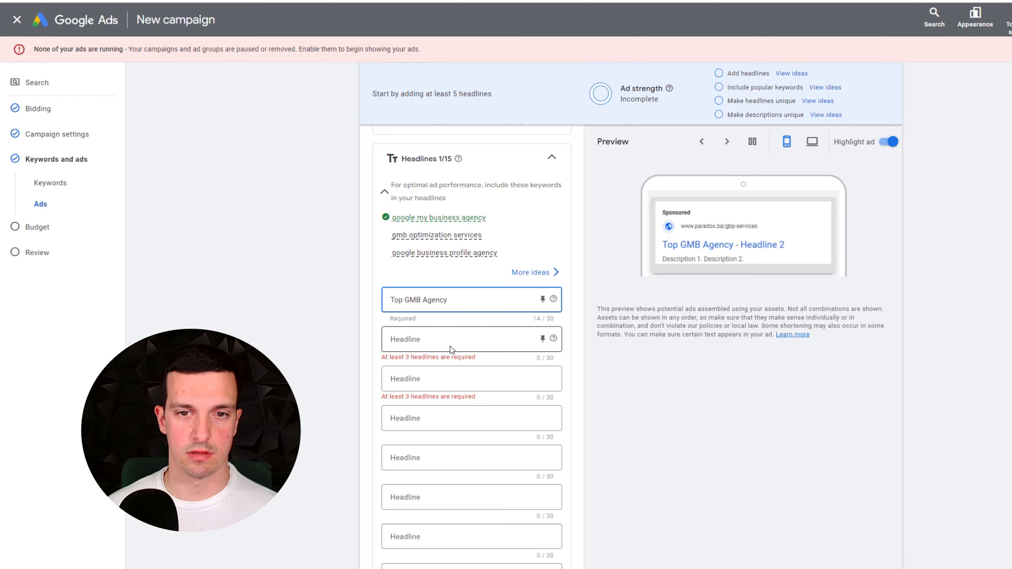
{"action": "left_click", "coordinate": [449, 349]}
{"action": "key", "text": "ctrl+v"}
- Copy "Rank #1 on GMB" without its quotation marks from the spreadsheet into the ad's third headline
{"action": "left_click", "coordinate": [435, 1]}
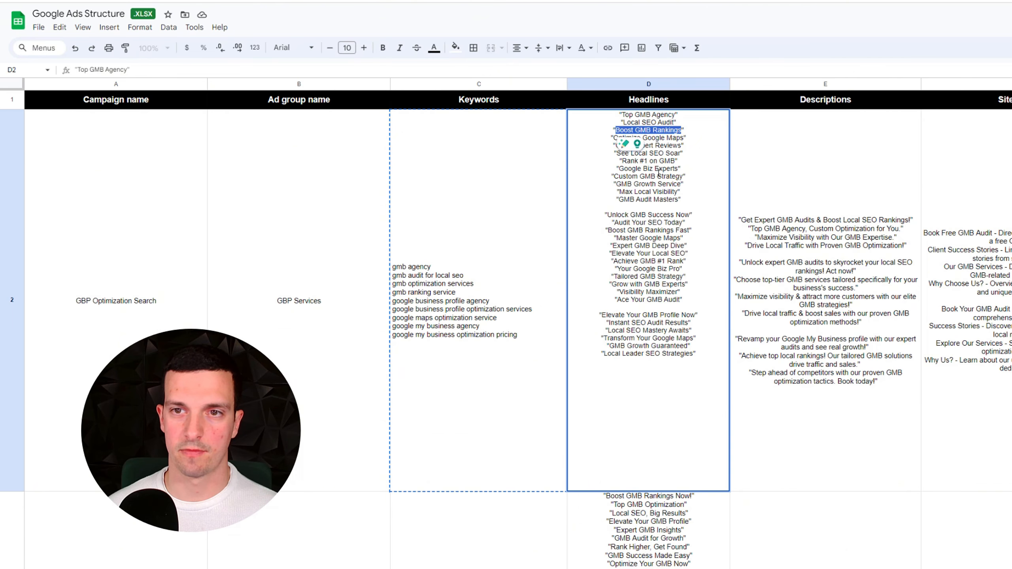
{"action": "left_click", "coordinate": [228, 2]}
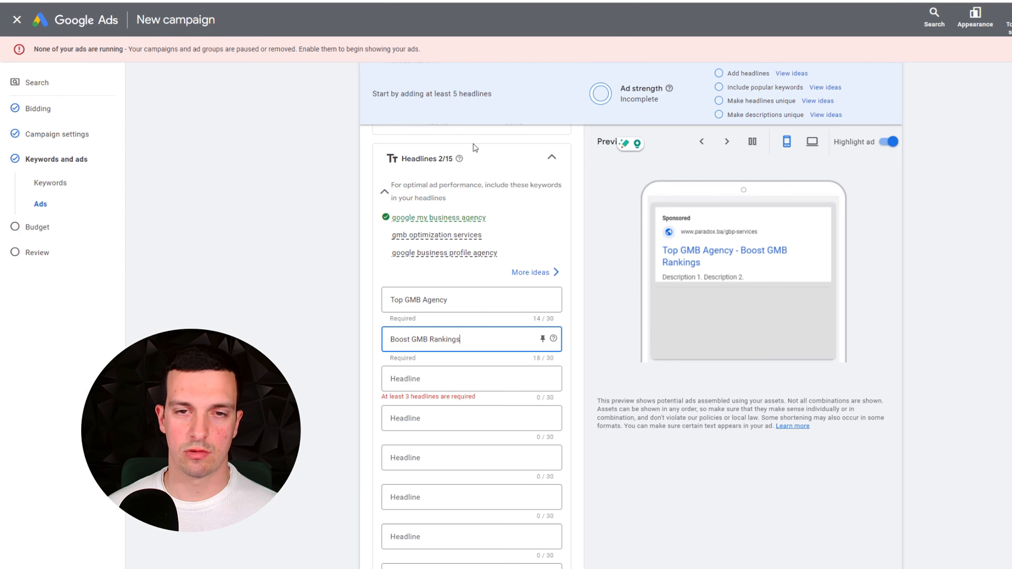
{"action": "left_click", "coordinate": [435, 1]}
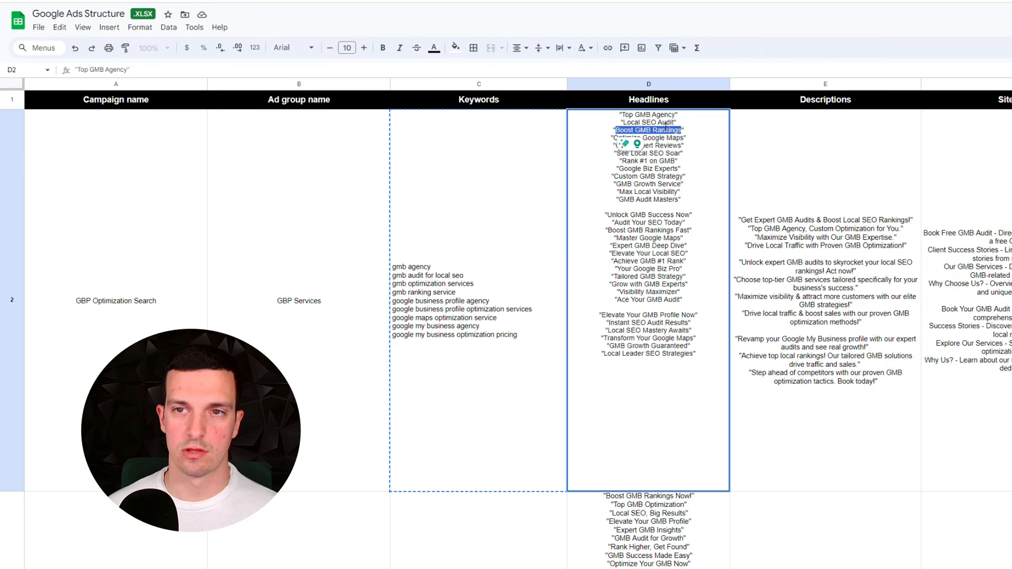
{"action": "left_click", "coordinate": [675, 152]}
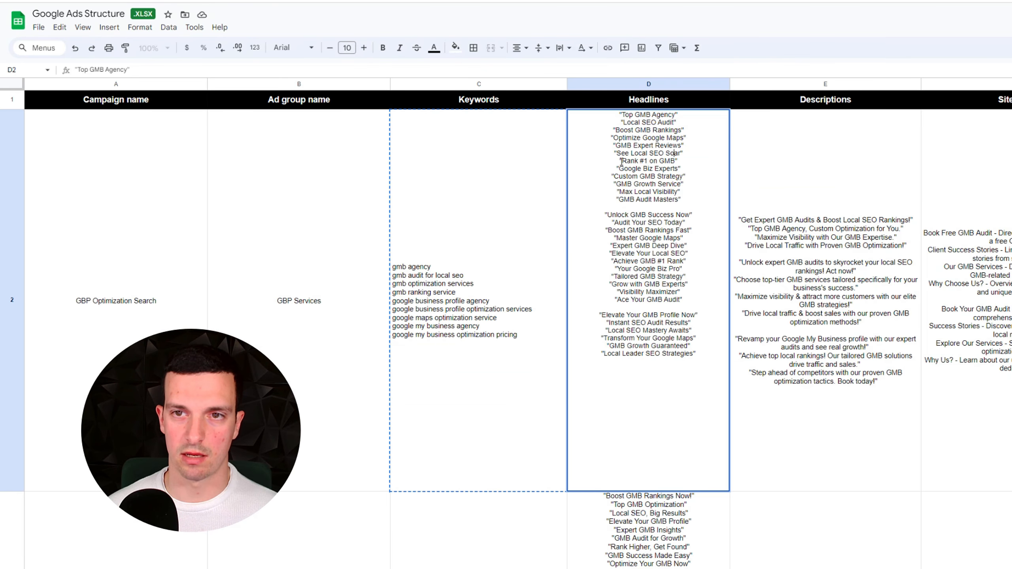
{"action": "left_click_drag", "start_coordinate": [621, 161], "coordinate": [676, 161]}
{"action": "key", "text": "ctrl+c"}
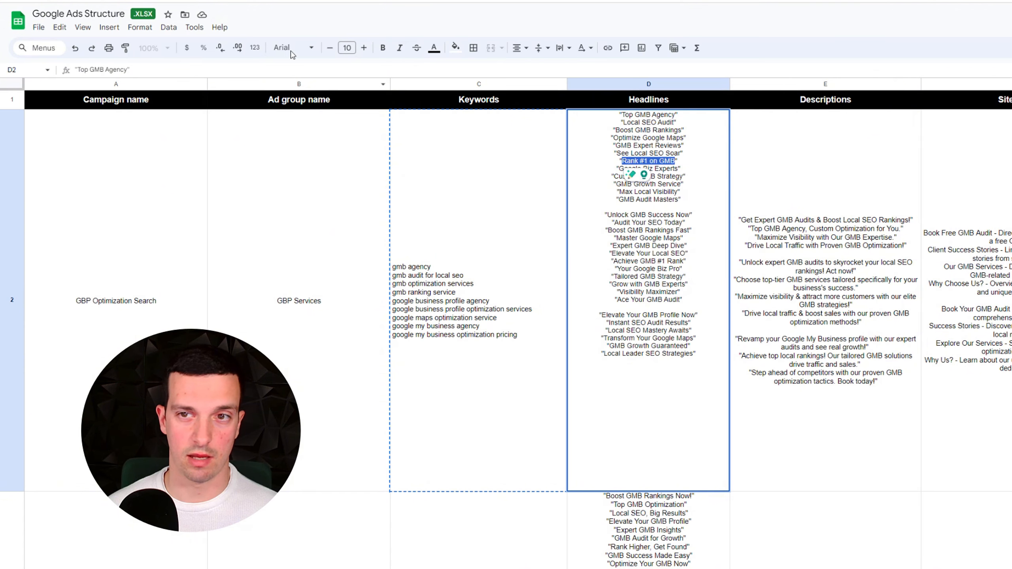
{"action": "left_click", "coordinate": [183, 1]}
{"action": "left_click", "coordinate": [430, 378]}
{"action": "key", "text": "ctrl+v"}
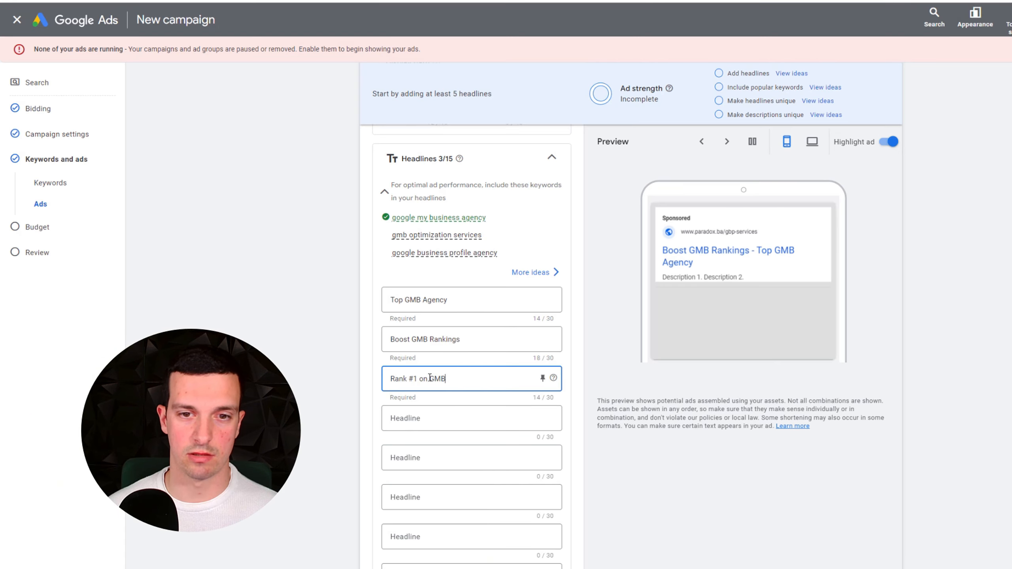
- Copy "Google Biz Experts" without its quotation marks from the spreadsheet into the ad's fourth headline
{"action": "left_click", "coordinate": [478, 1]}
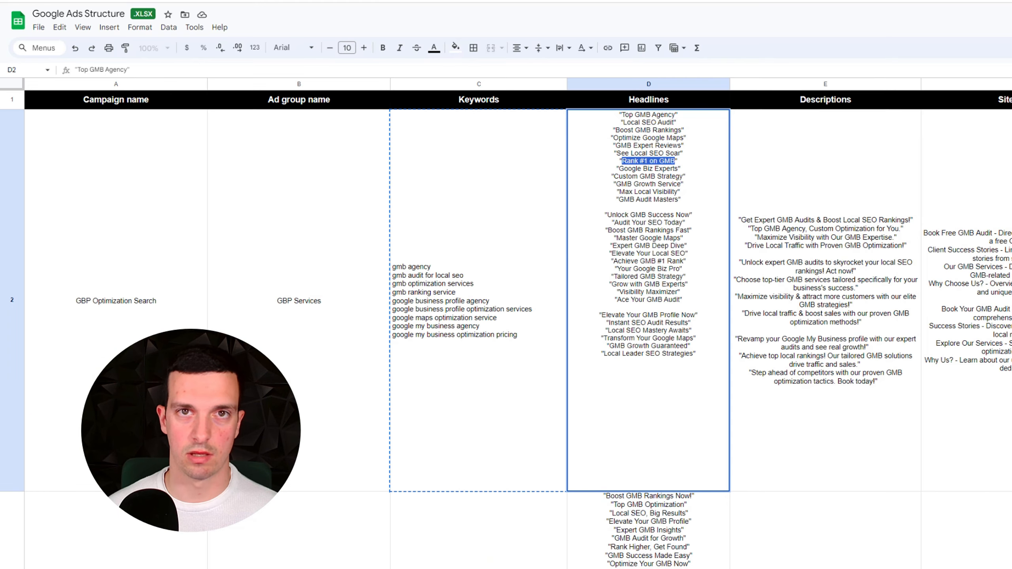
{"action": "left_click", "coordinate": [686, 220]}
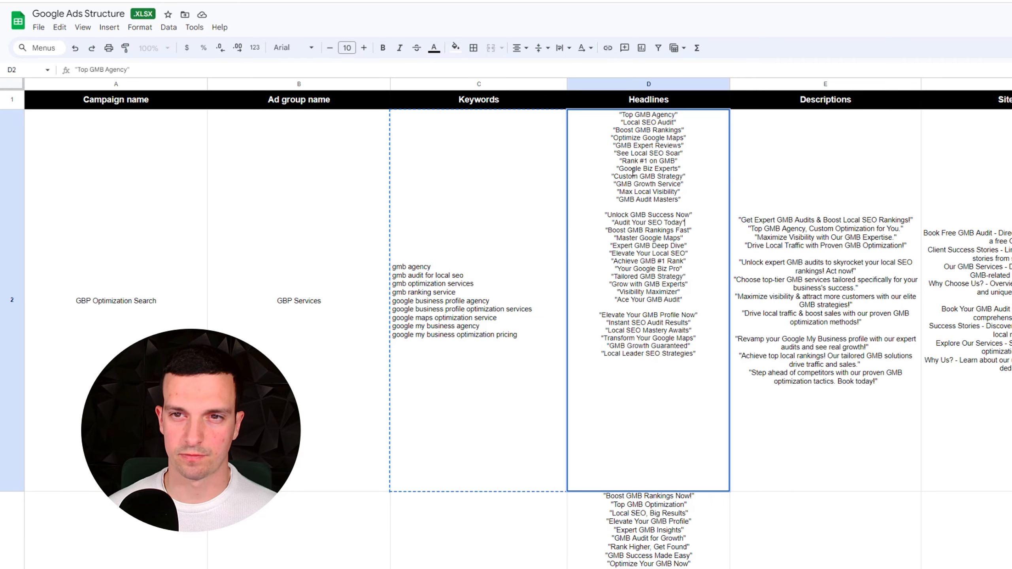
{"action": "left_click_drag", "start_coordinate": [618, 168], "coordinate": [678, 168]}
{"action": "key", "text": "ctrl+c"}
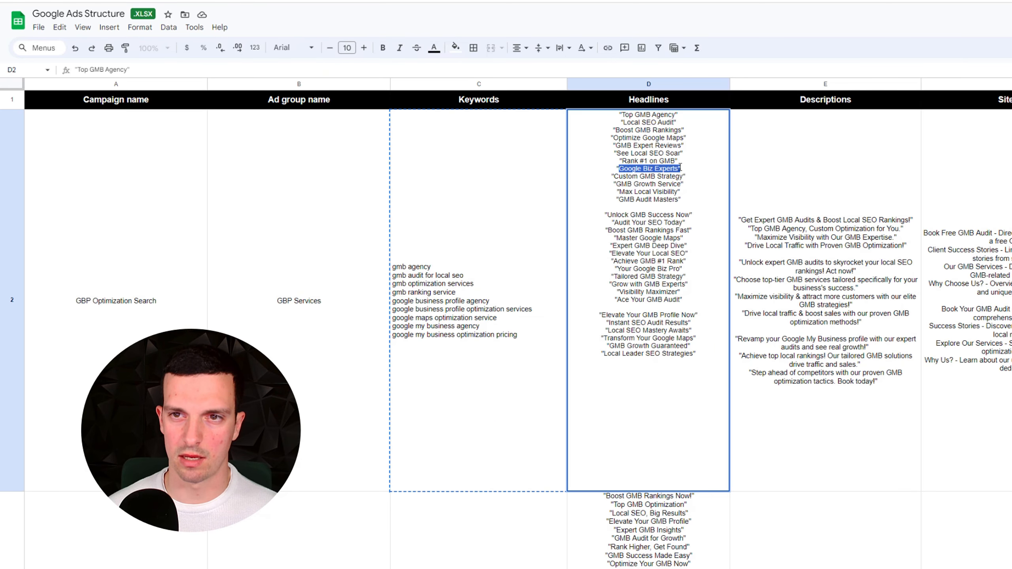
{"action": "key", "text": "alt+Tab"}
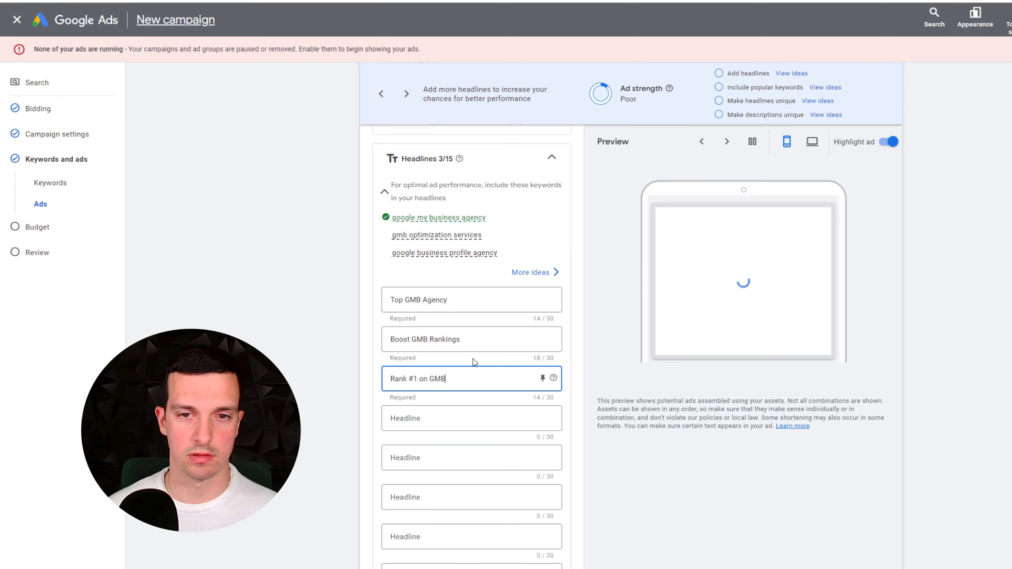
{"action": "left_click", "coordinate": [458, 422]}
{"action": "key", "text": "ctrl+v"}
- Enter "Paradox Media GBP Optimization" as the ad's fifth headline
{"action": "left_click", "coordinate": [444, 455]}
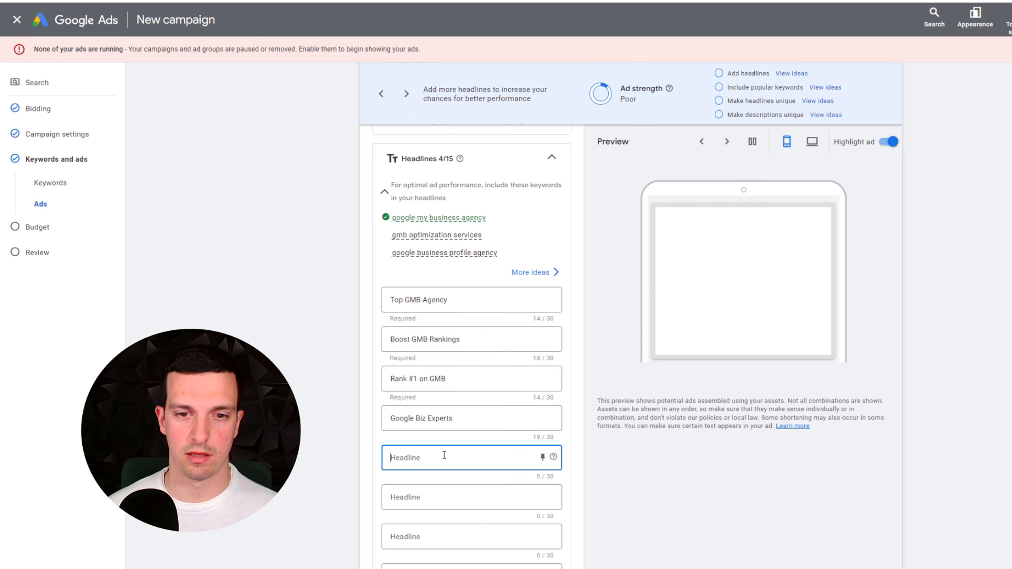
{"action": "type", "text": "Paradox"}
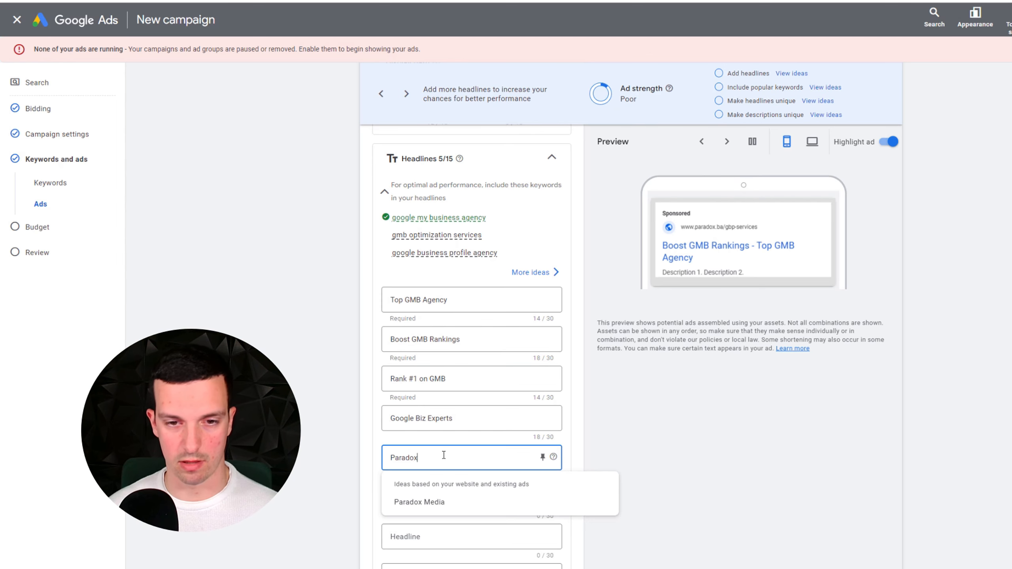
{"action": "type", "text": " Media"}
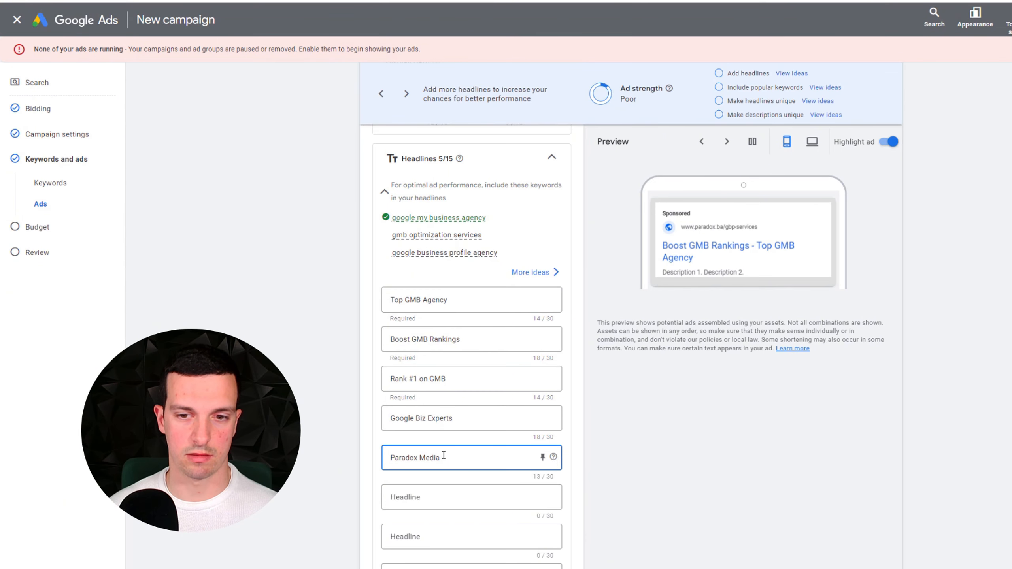
{"action": "type", "text": " GBP"}
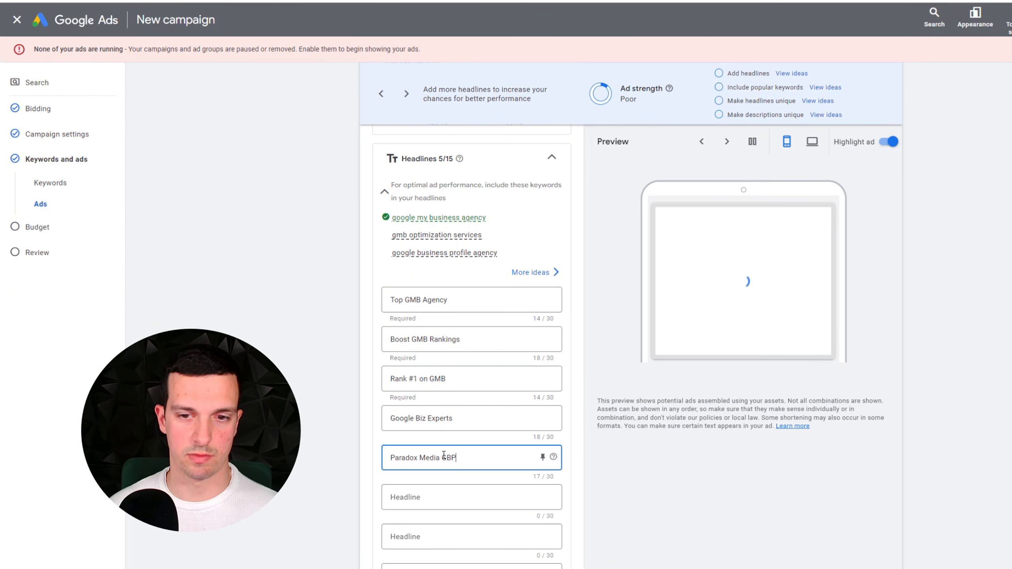
{"action": "type", "text": " Optimiza"}
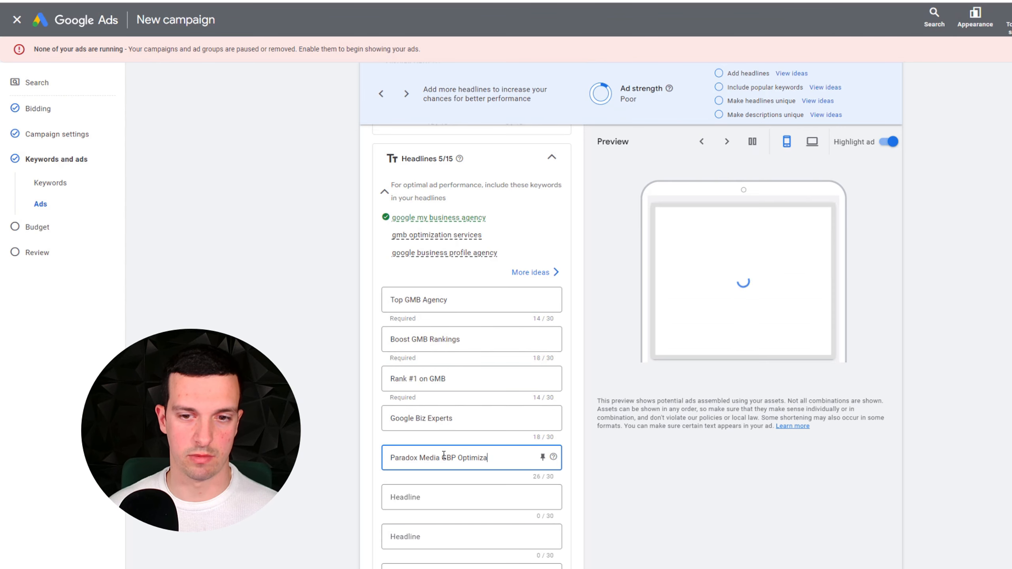
{"action": "type", "text": "tion"}
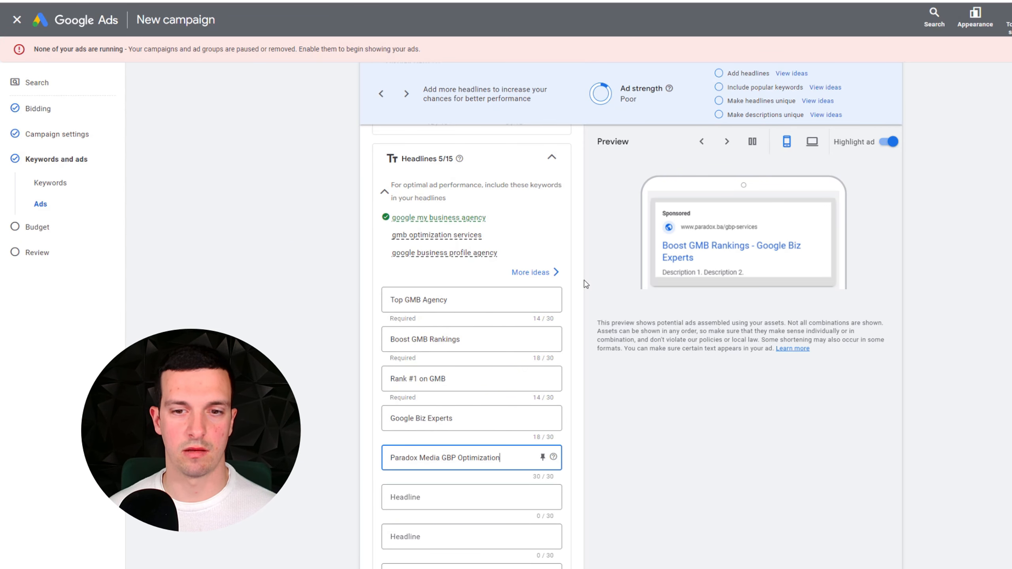
- Copy "Instant SEO Audit Results" without its quotation marks from the spreadsheet's Headlines cell into the ad's sixth headline
{"action": "left_click", "coordinate": [375, 1]}
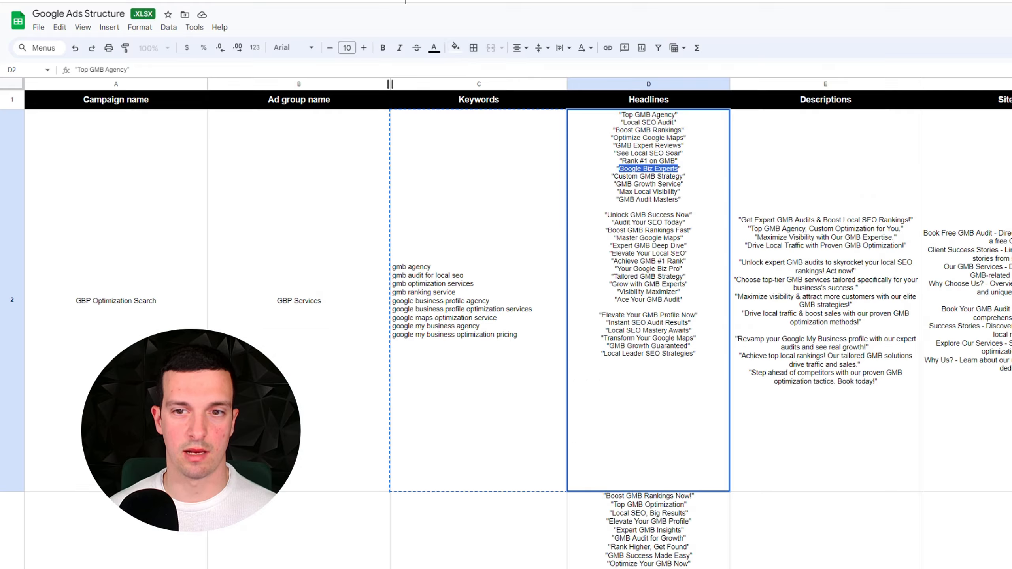
{"action": "left_click", "coordinate": [688, 237]}
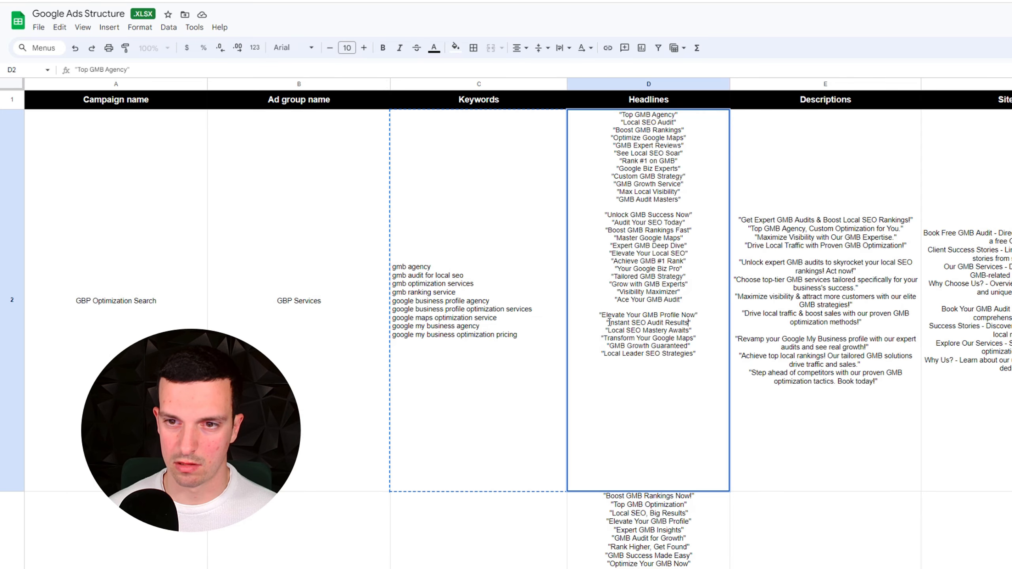
{"action": "left_click_drag", "start_coordinate": [609, 322], "coordinate": [689, 323]}
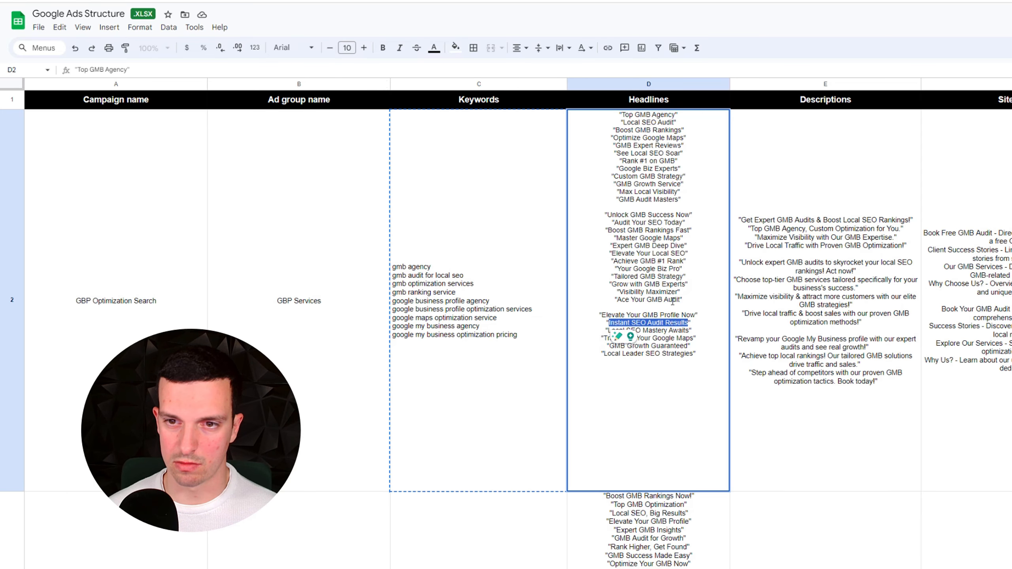
{"action": "key", "text": "ctrl+c"}
{"action": "key", "text": "alt+Tab"}
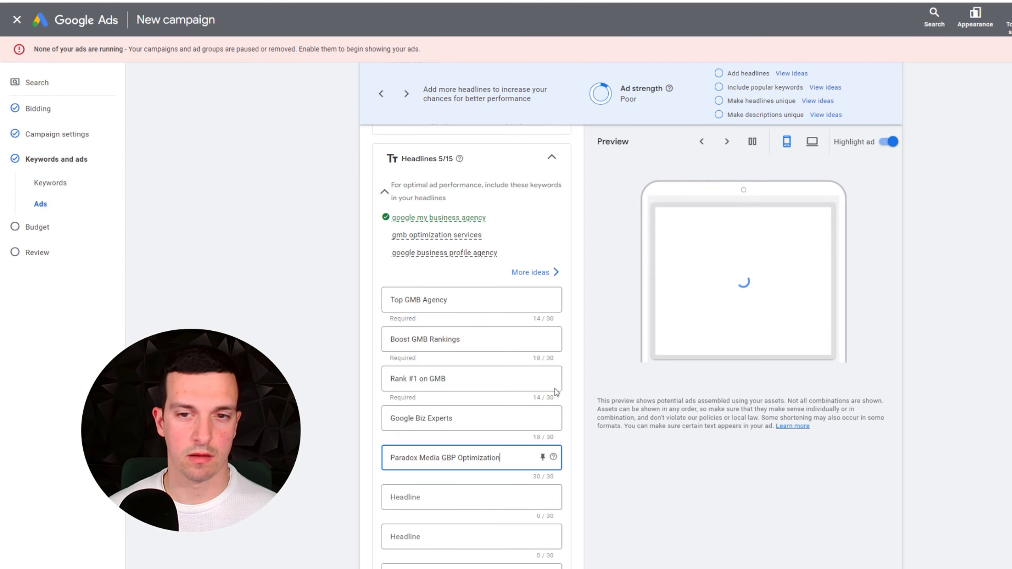
{"action": "left_click", "coordinate": [439, 497]}
{"action": "key", "text": "ctrl+v"}
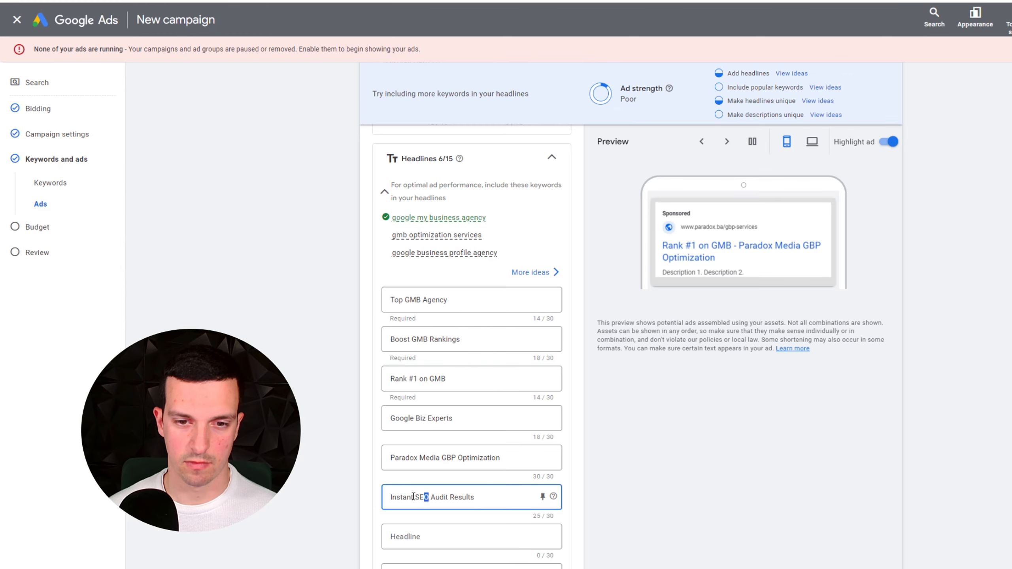
- Replace "SEO" with "GBP" in the ad's sixth headline so it reads "Instant GBP Audit Results"
{"action": "left_click_drag", "start_coordinate": [413, 496], "coordinate": [379, 498]}
{"action": "left_click", "coordinate": [435, 496]}
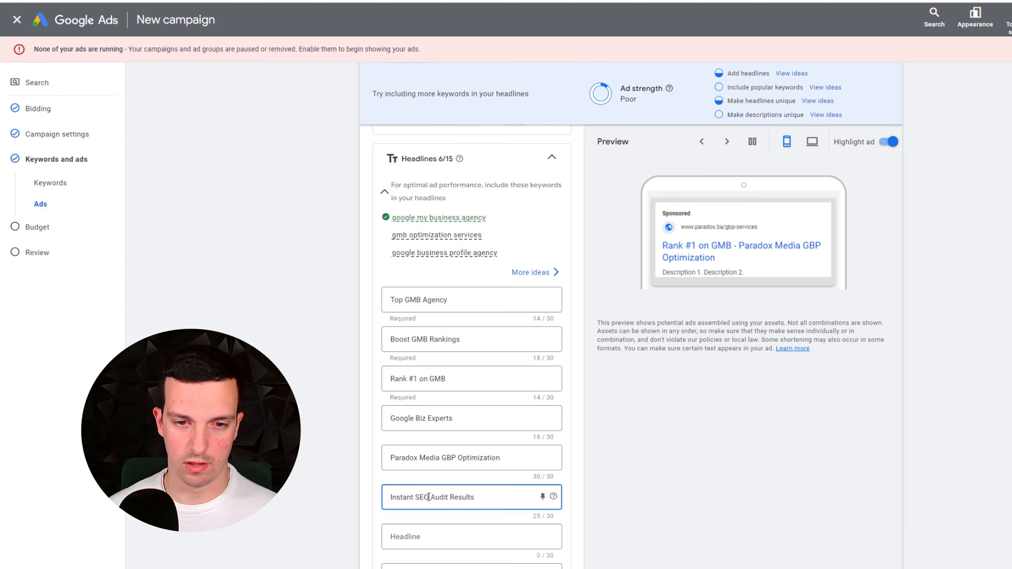
{"action": "left_click_drag", "start_coordinate": [429, 497], "coordinate": [415, 497]}
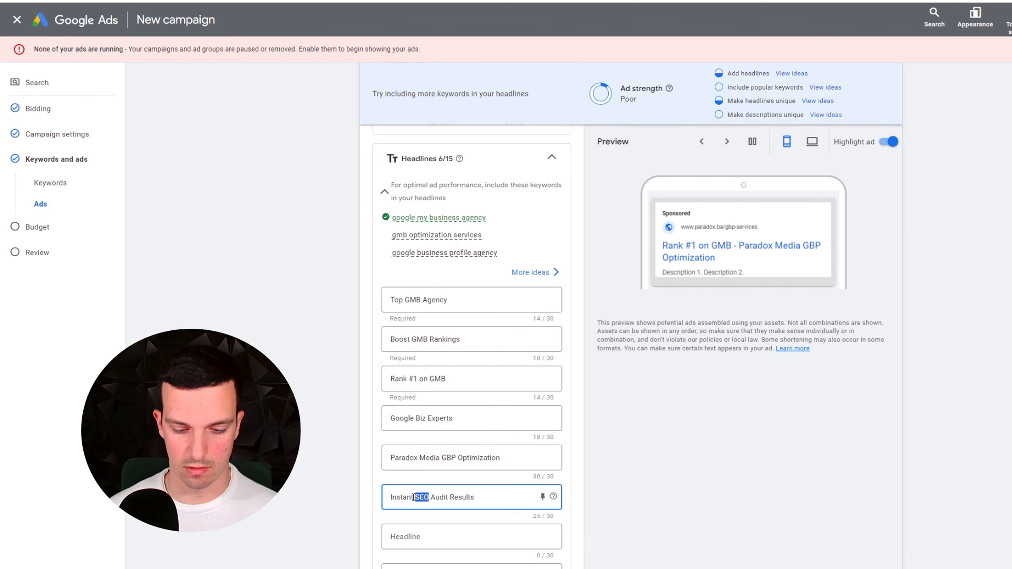
{"action": "type", "text": "GBP"}
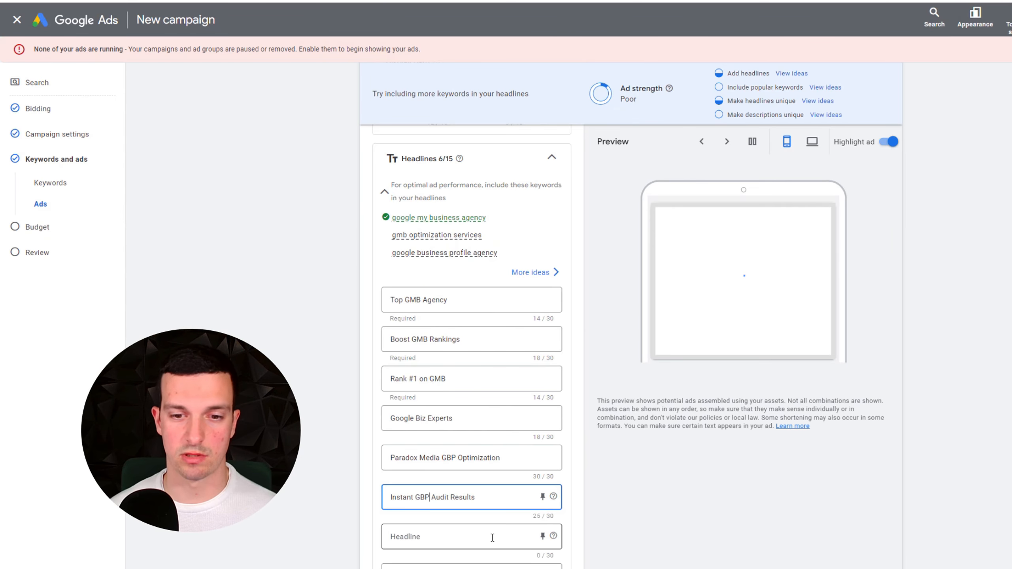
- Enter "Get a Free GMB Audit" as the ad's seventh headline, matching the landing page's offer
{"action": "left_click", "coordinate": [492, 538]}
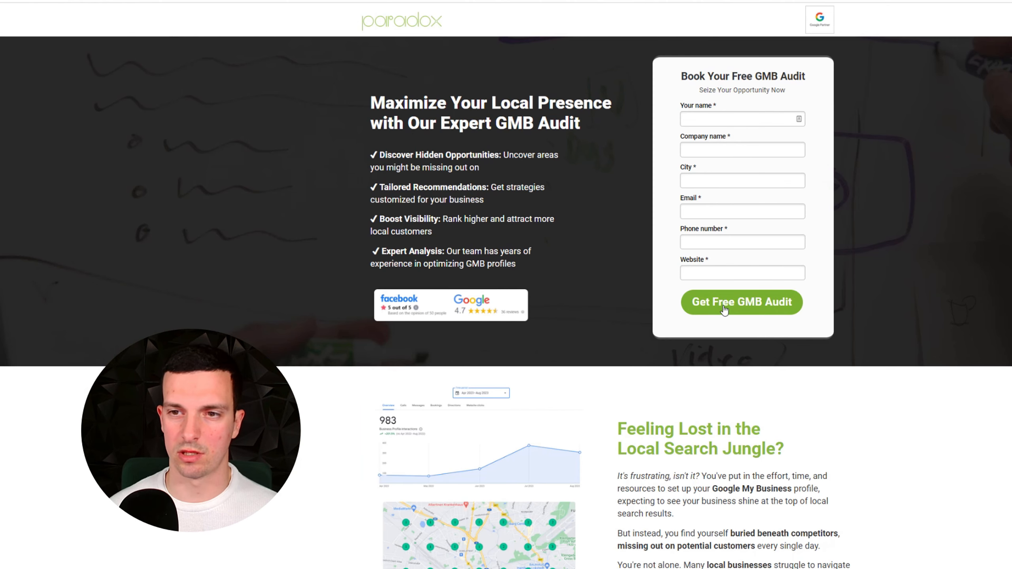
{"action": "type", "text": "G"}
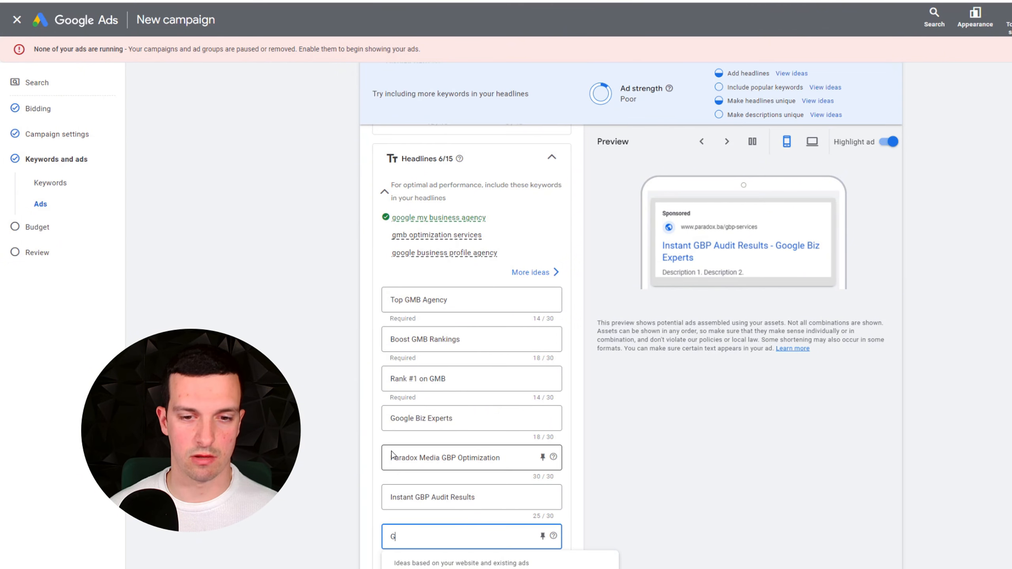
{"action": "type", "text": "et a F"}
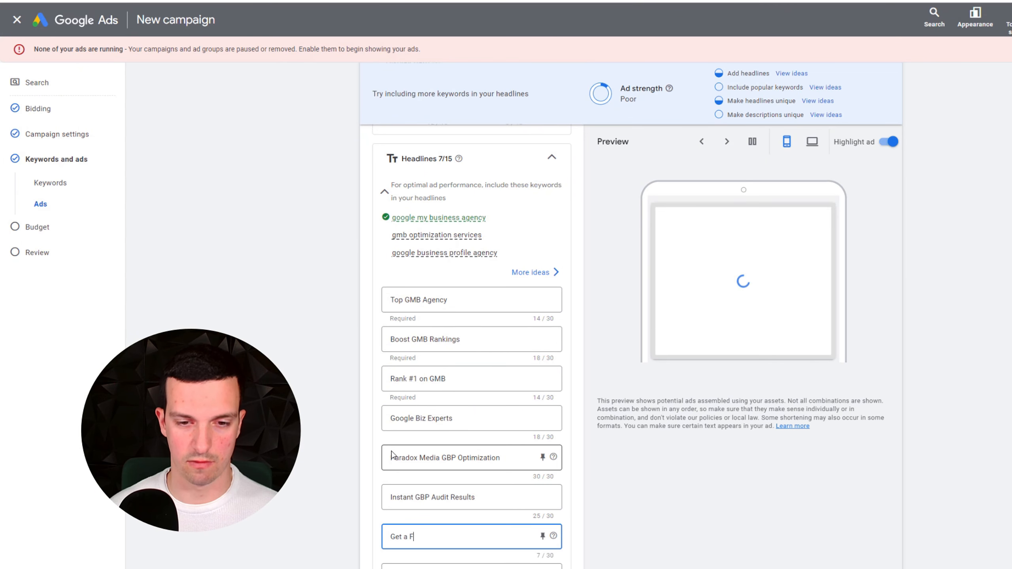
{"action": "type", "text": "ree G"}
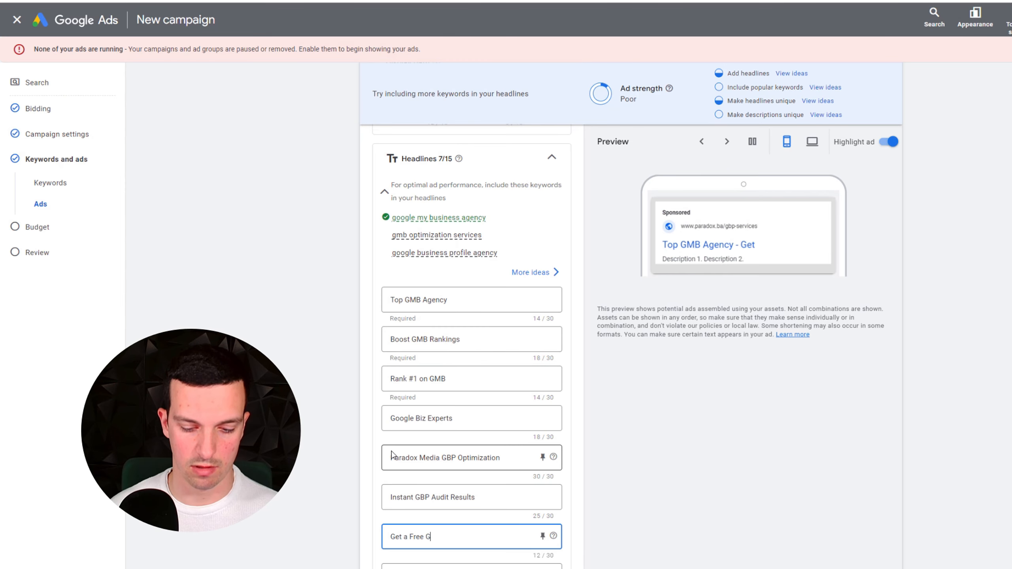
{"action": "type", "text": "MB Audit"}
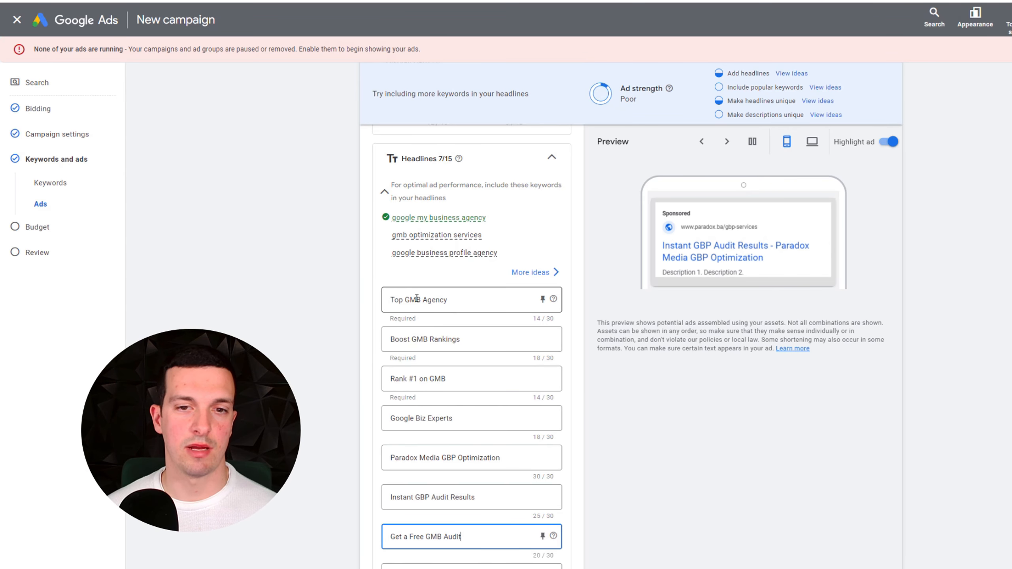
{"action": "scroll", "coordinate": [417, 298], "scroll_direction": "up", "scroll_amount": 15}
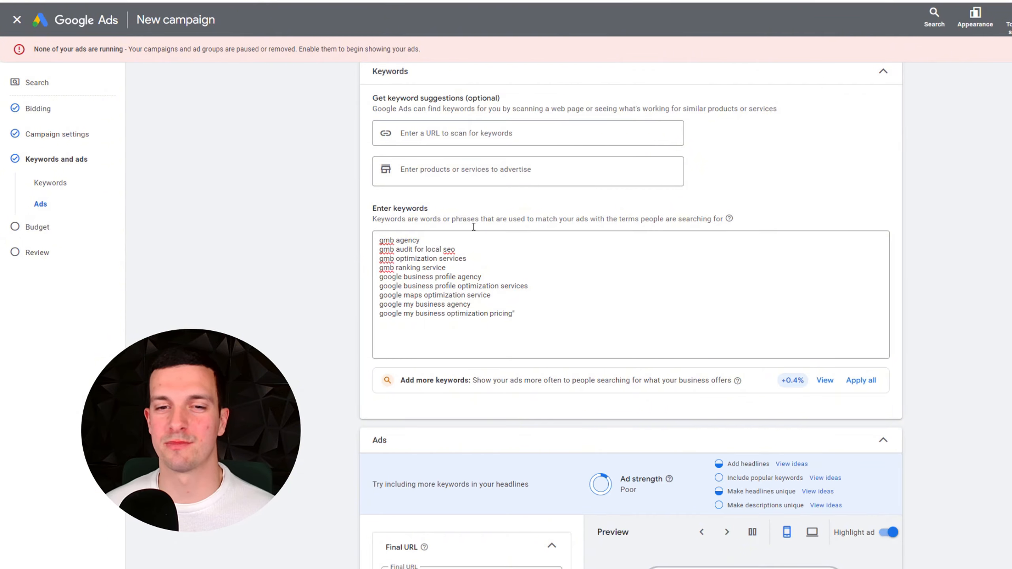
{"action": "scroll", "coordinate": [473, 226], "scroll_direction": "down", "scroll_amount": 7}
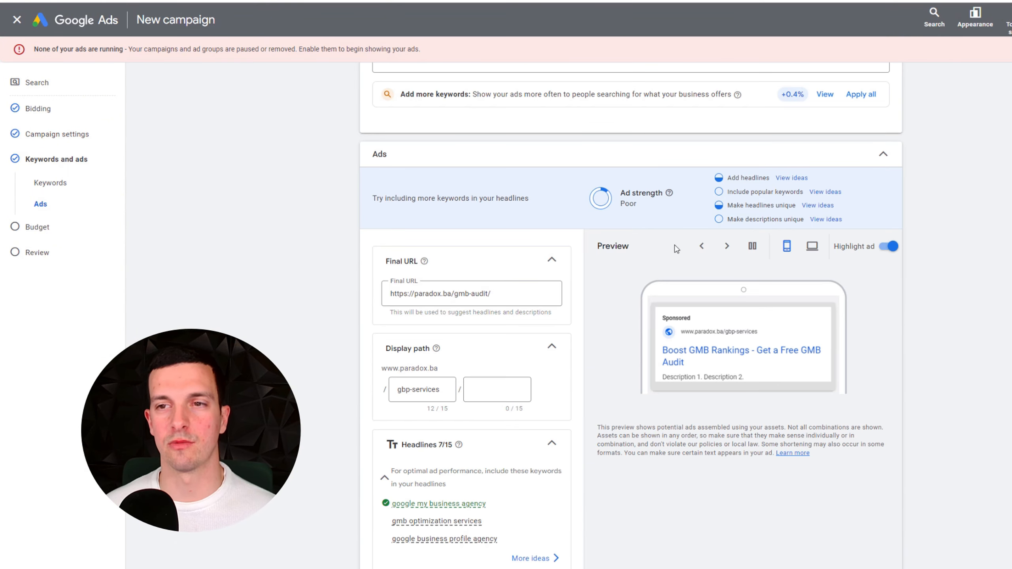
{"action": "scroll", "coordinate": [535, 237], "scroll_direction": "down", "scroll_amount": 8}
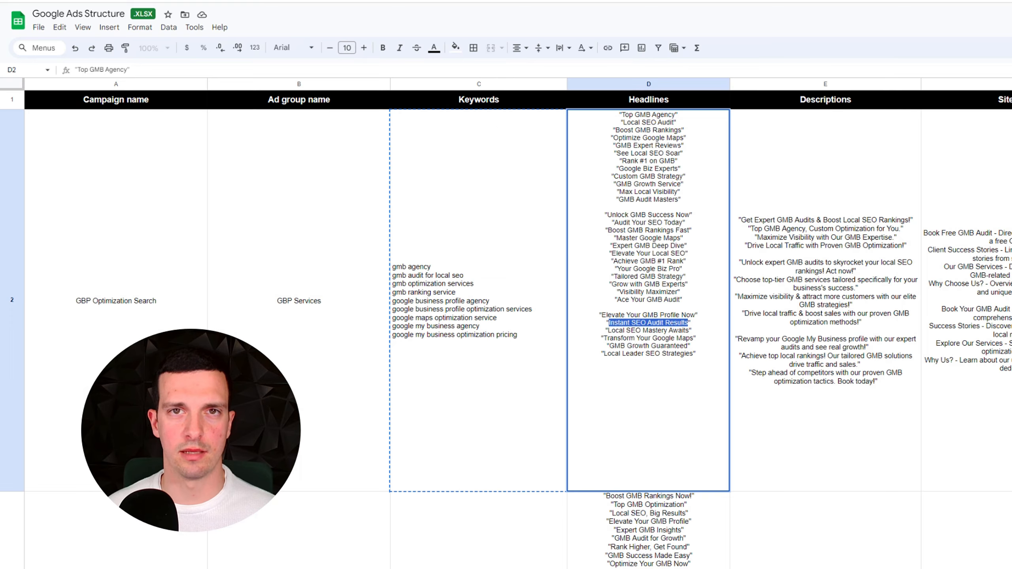
- Copy "Rank Higher, Faster" without its quotation marks from the spreadsheet's row 3 Headlines cell into the ad's eighth headline
{"action": "left_click", "coordinate": [759, 317]}
{"action": "scroll", "coordinate": [673, 359], "scroll_direction": "down", "scroll_amount": 5}
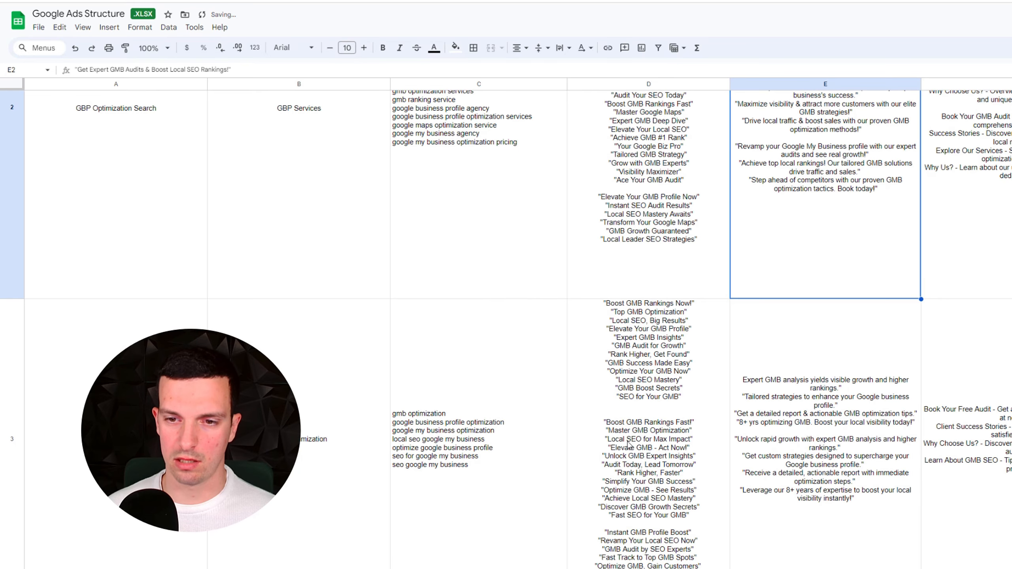
{"action": "left_click", "coordinate": [673, 453]}
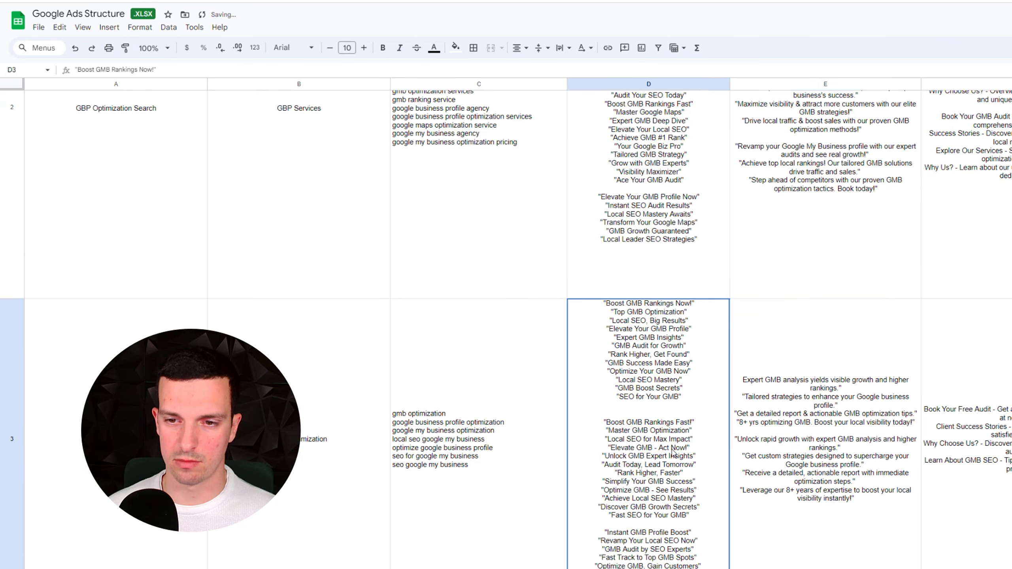
{"action": "double_click", "coordinate": [673, 452]}
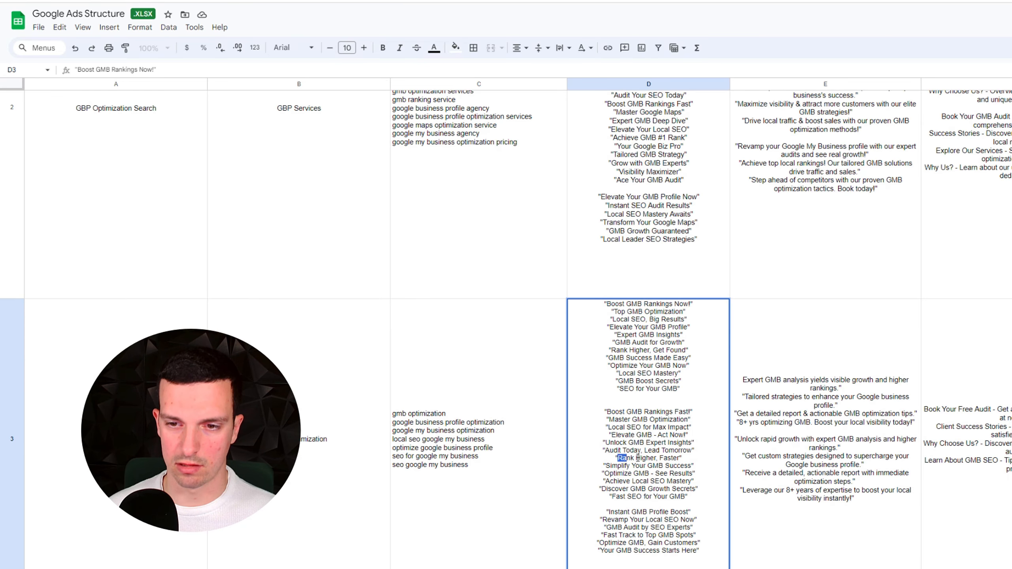
{"action": "left_click_drag", "start_coordinate": [638, 458], "coordinate": [679, 459]}
{"action": "key", "text": "ctrl+Tab"}
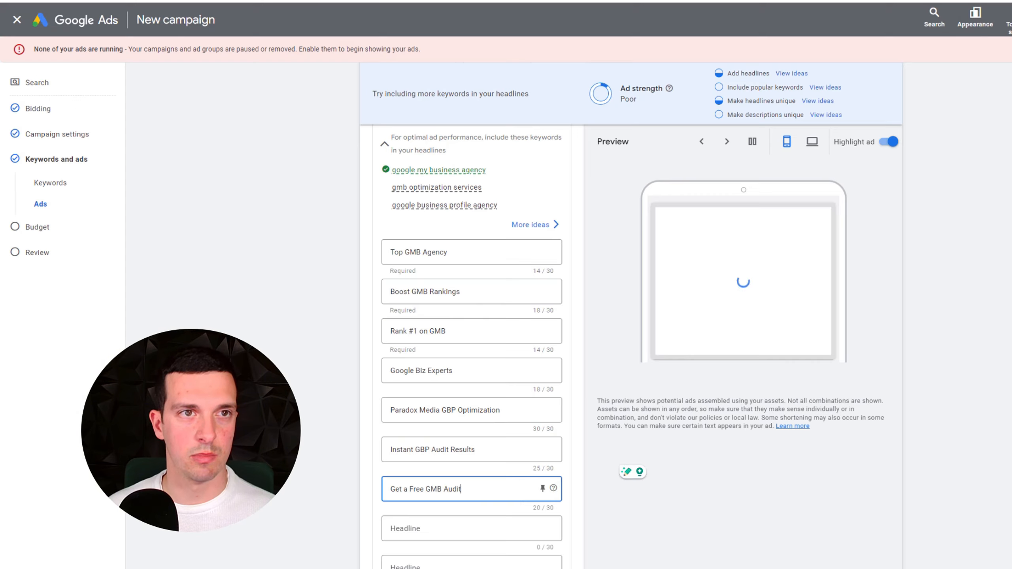
{"action": "left_click", "coordinate": [465, 525]}
{"action": "key", "text": "ctrl+v"}
- Check the ad's headlines against the spreadsheet's headline list and the landing page's free GMB audit content
{"action": "key", "text": "ctrl+shift+Tab"}
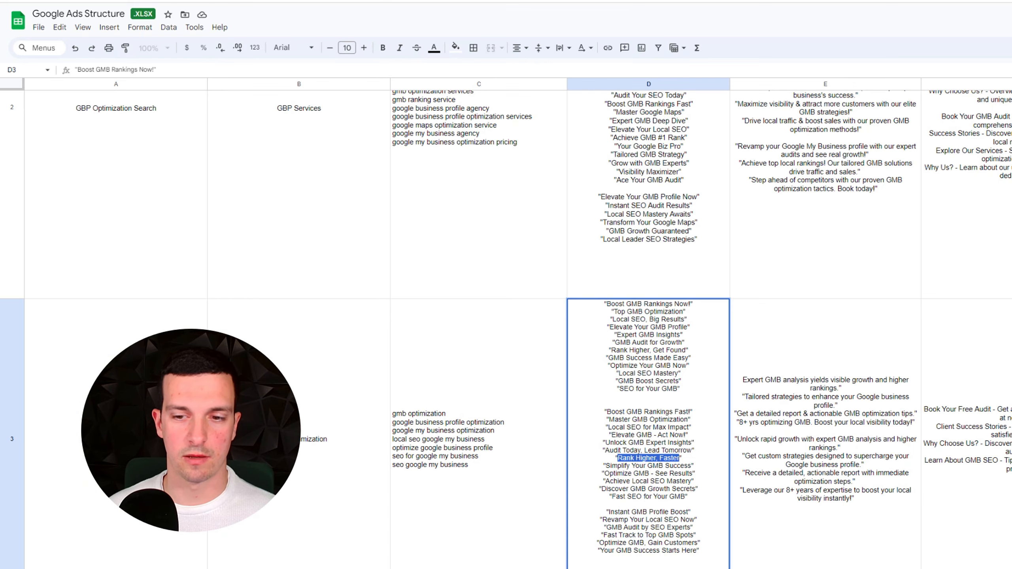
{"action": "key", "text": "ctrl+shift+Tab"}
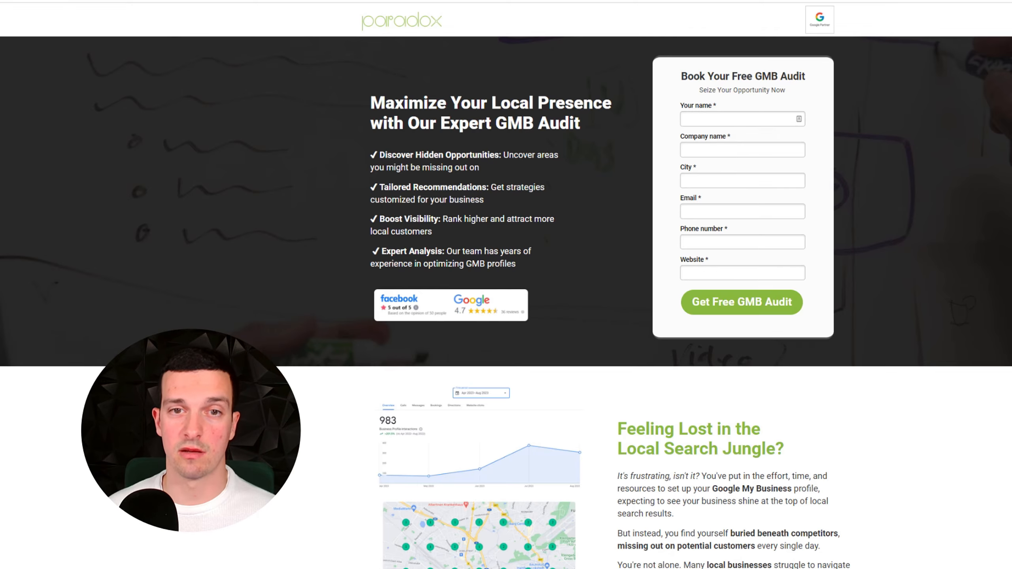
{"action": "key", "text": "ctrl+Tab"}
{"action": "key", "text": "ctrl+shift+Tab"}
{"action": "left_click", "coordinate": [660, 192]}
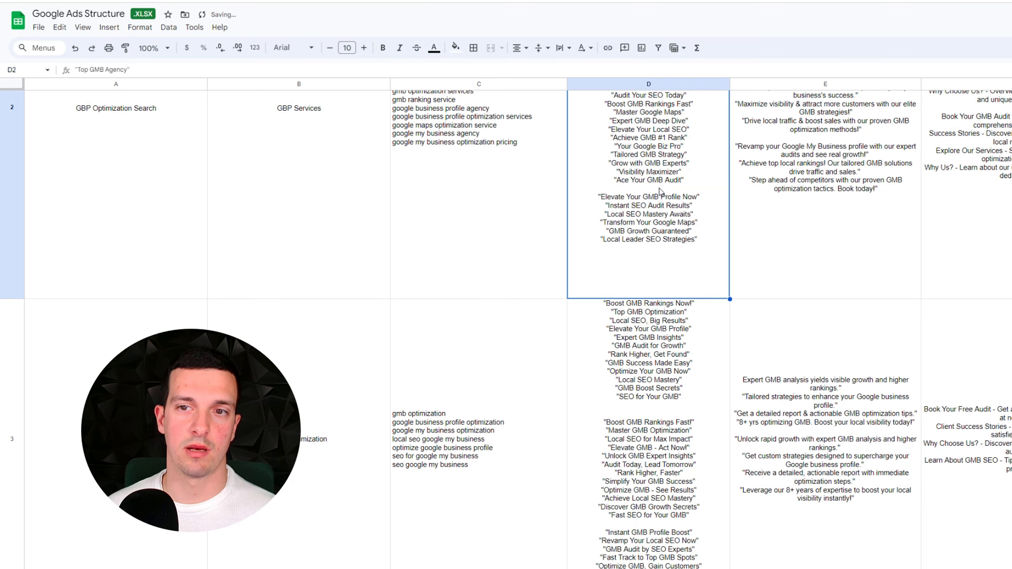
{"action": "scroll", "coordinate": [589, 327], "scroll_direction": "up", "scroll_amount": 4}
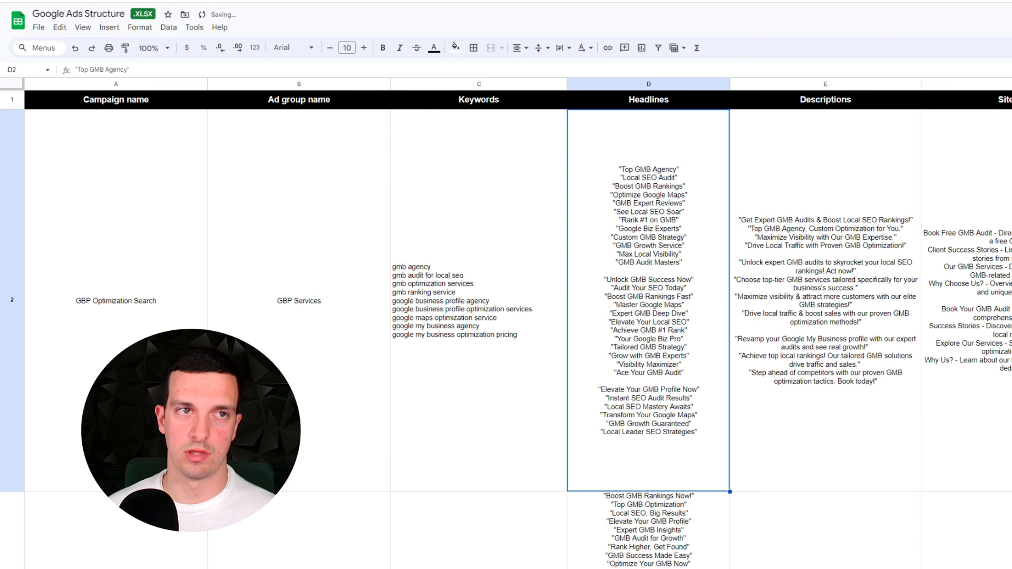
{"action": "key", "text": "ctrl+Tab"}
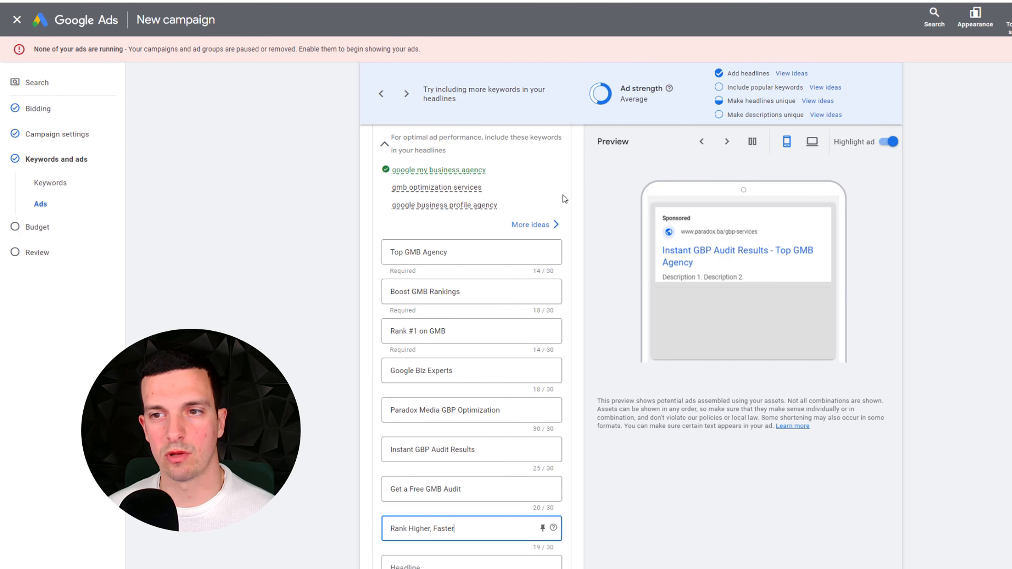
{"action": "left_click_drag", "start_coordinate": [506, 412], "coordinate": [373, 417]}
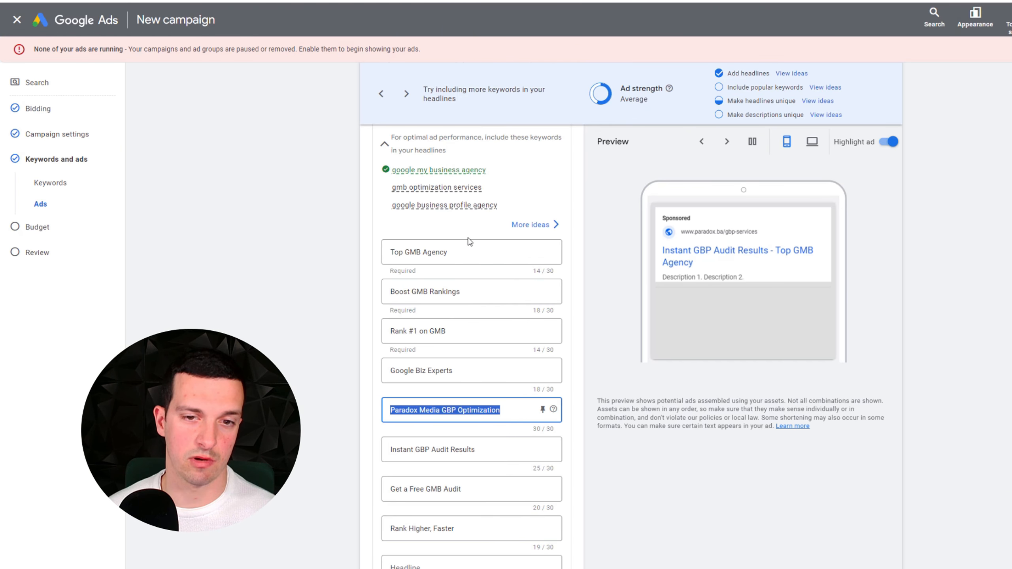
{"action": "left_click_drag", "start_coordinate": [534, 491], "coordinate": [344, 481]}
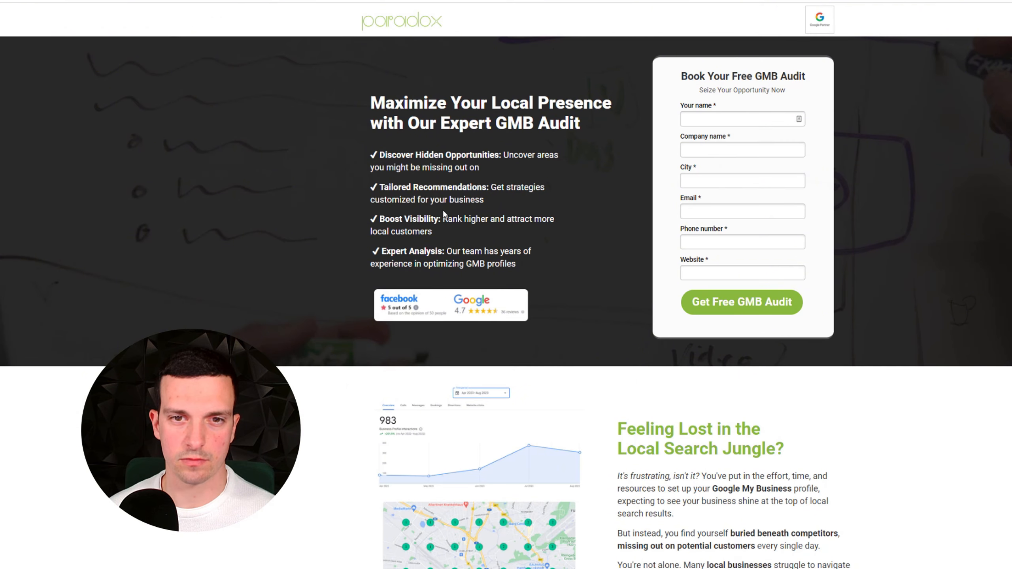
{"action": "scroll", "coordinate": [513, 204], "scroll_direction": "down", "scroll_amount": 5}
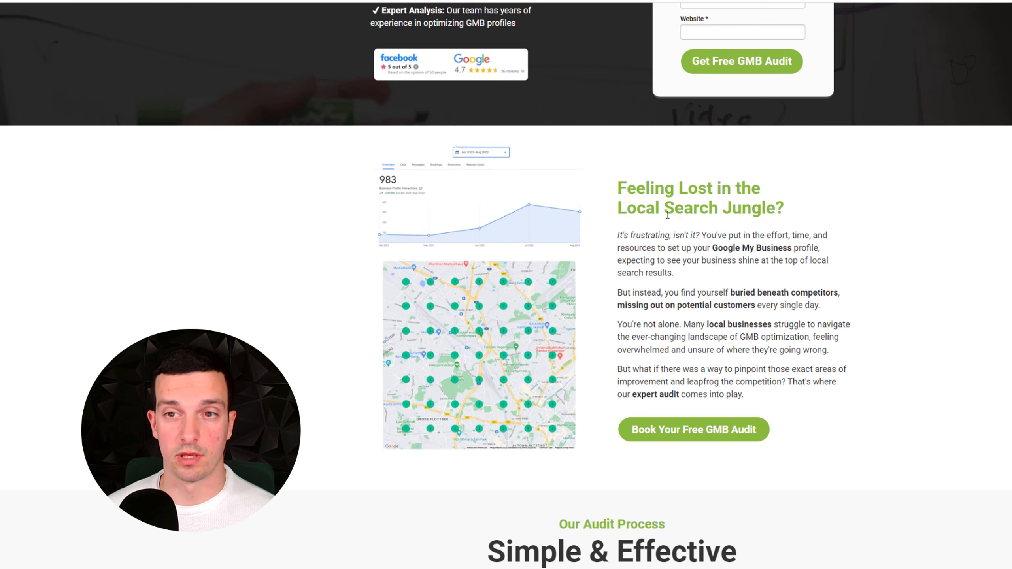
{"action": "scroll", "coordinate": [768, 377], "scroll_direction": "down", "scroll_amount": 2}
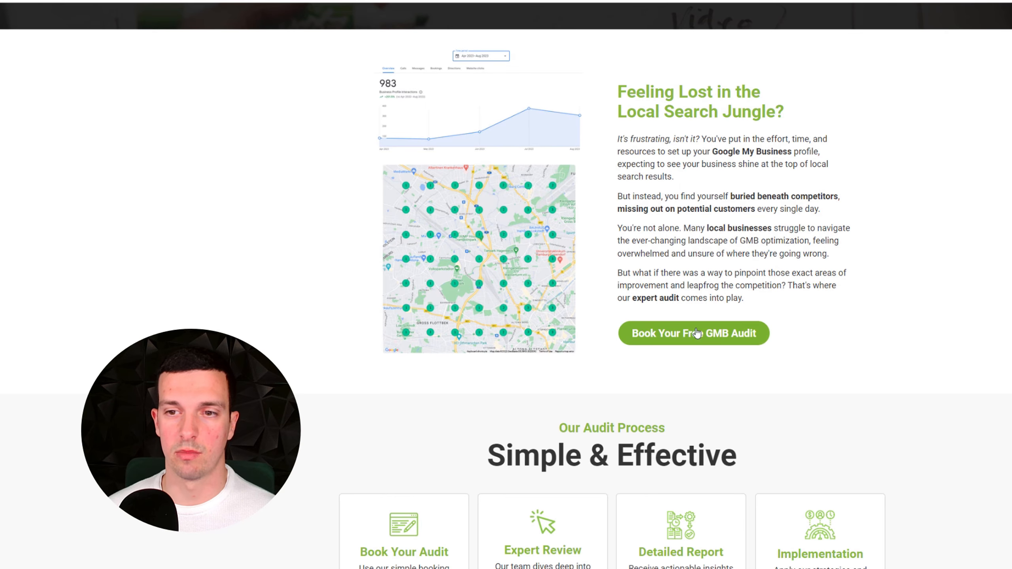
- Review the landing page's free GMB audit offer, audit process, experience figures and client reviews for headline ideas
{"action": "left_click_drag", "start_coordinate": [768, 333], "coordinate": [632, 333]}
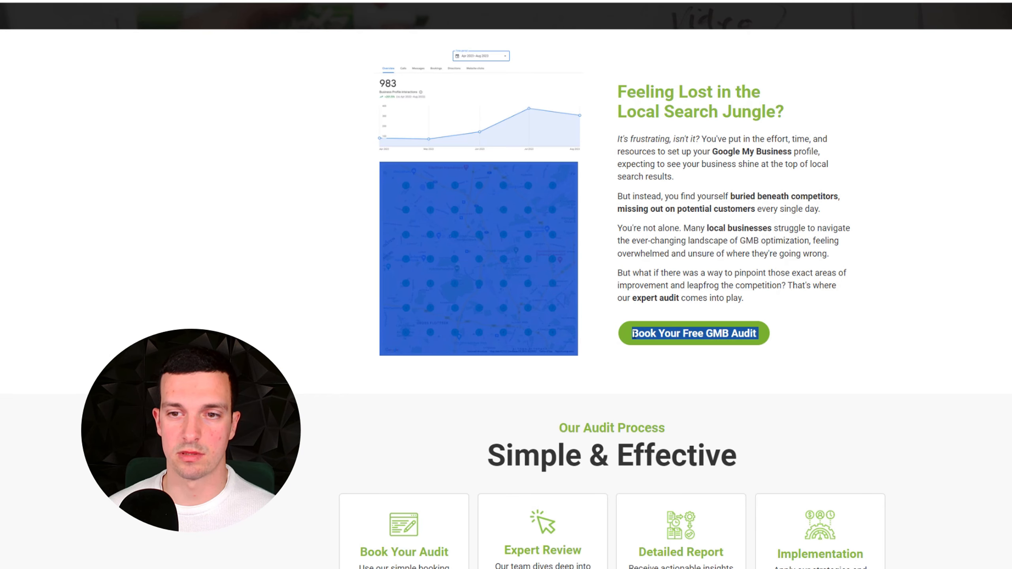
{"action": "scroll", "coordinate": [636, 339], "scroll_direction": "up", "scroll_amount": 6}
{"action": "left_click", "coordinate": [757, 317]}
{"action": "scroll", "coordinate": [655, 357], "scroll_direction": "down", "scroll_amount": 6}
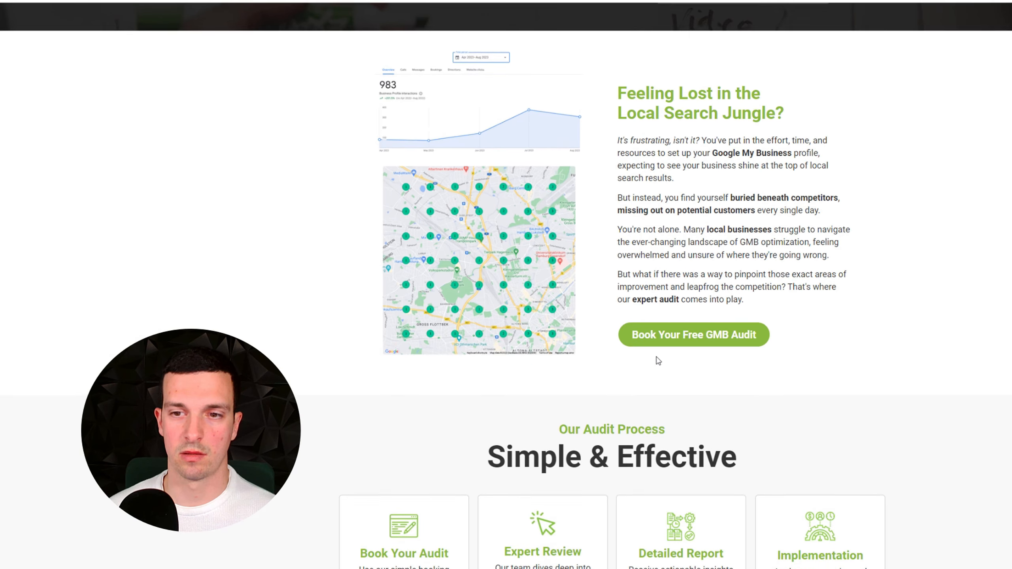
{"action": "scroll", "coordinate": [626, 375], "scroll_direction": "down", "scroll_amount": 4}
{"action": "scroll", "coordinate": [561, 242], "scroll_direction": "down", "scroll_amount": 8}
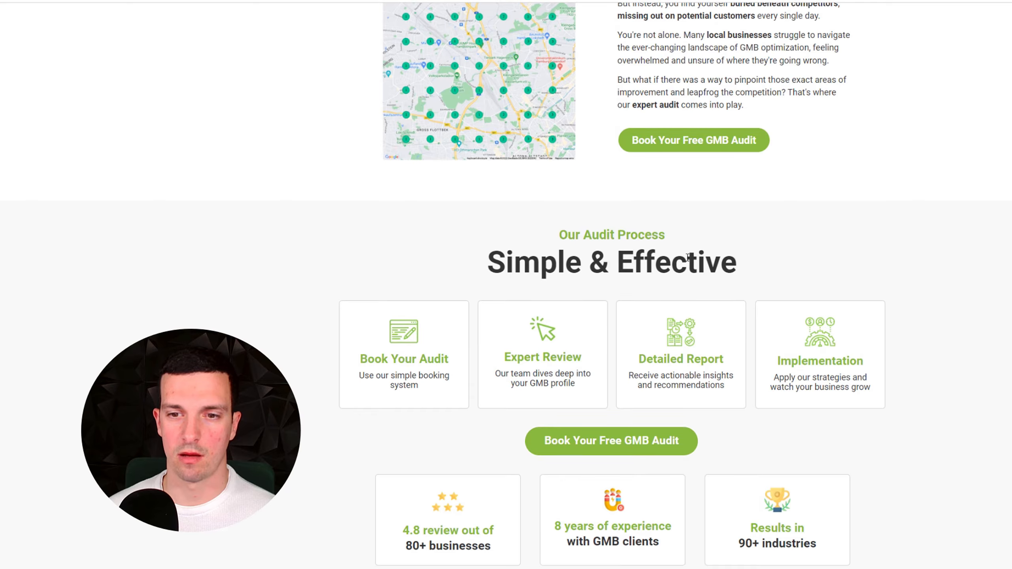
{"action": "scroll", "coordinate": [626, 282], "scroll_direction": "down", "scroll_amount": 2}
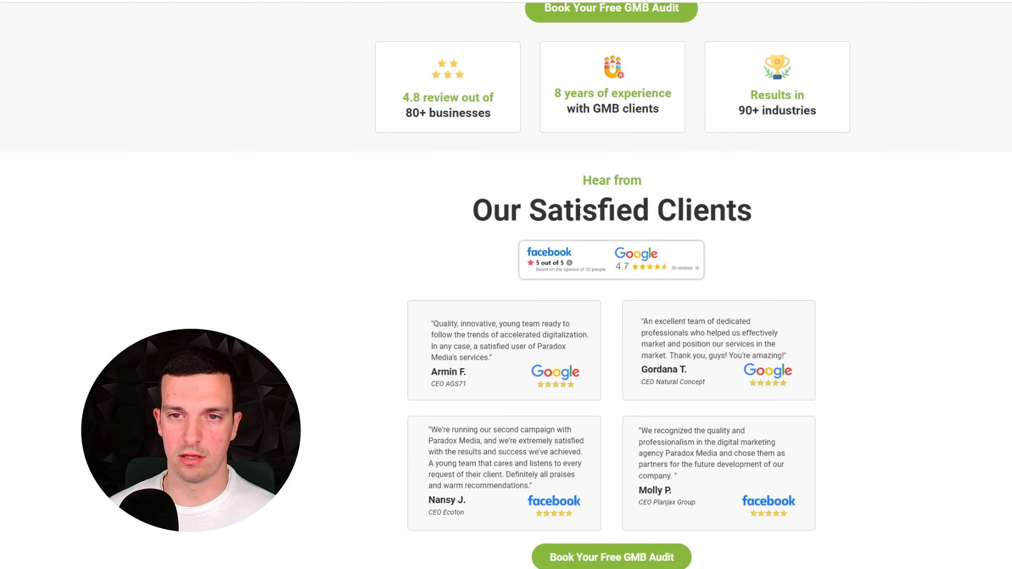
{"action": "scroll", "coordinate": [663, 338], "scroll_direction": "down", "scroll_amount": 4}
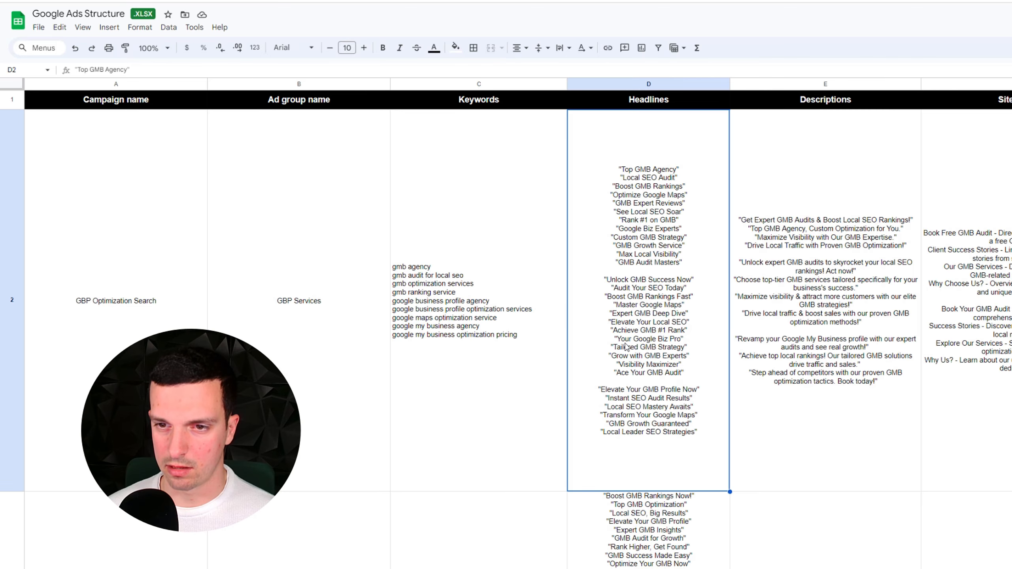
- Copy "Fast Track to Top GMB Spots" without its quotation marks from the spreadsheet's row 3 Headlines cell into the ad's ninth headline
{"action": "left_click", "coordinate": [814, 360]}
{"action": "scroll", "coordinate": [646, 434], "scroll_direction": "down", "scroll_amount": 5}
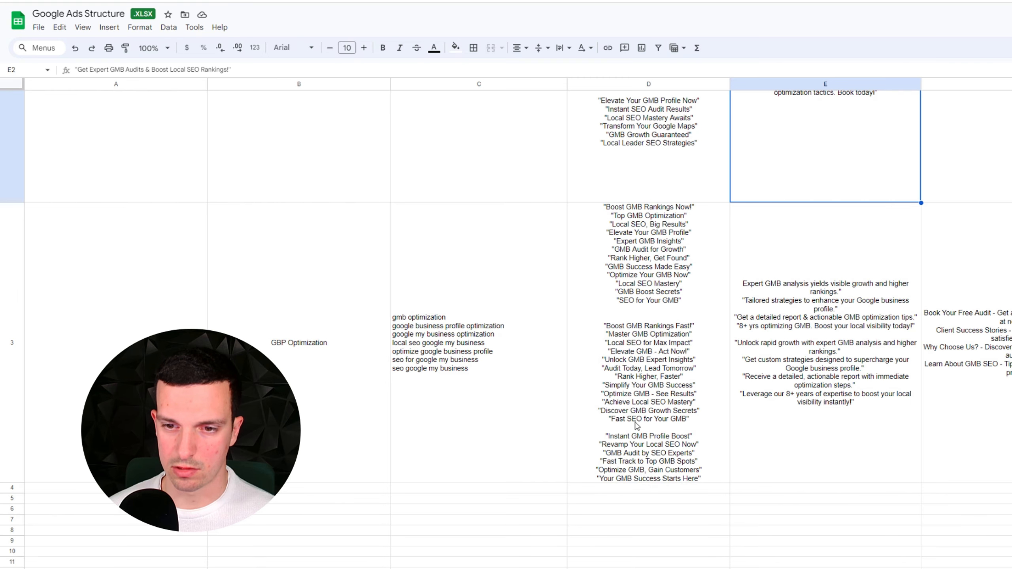
{"action": "double_click", "coordinate": [654, 464]}
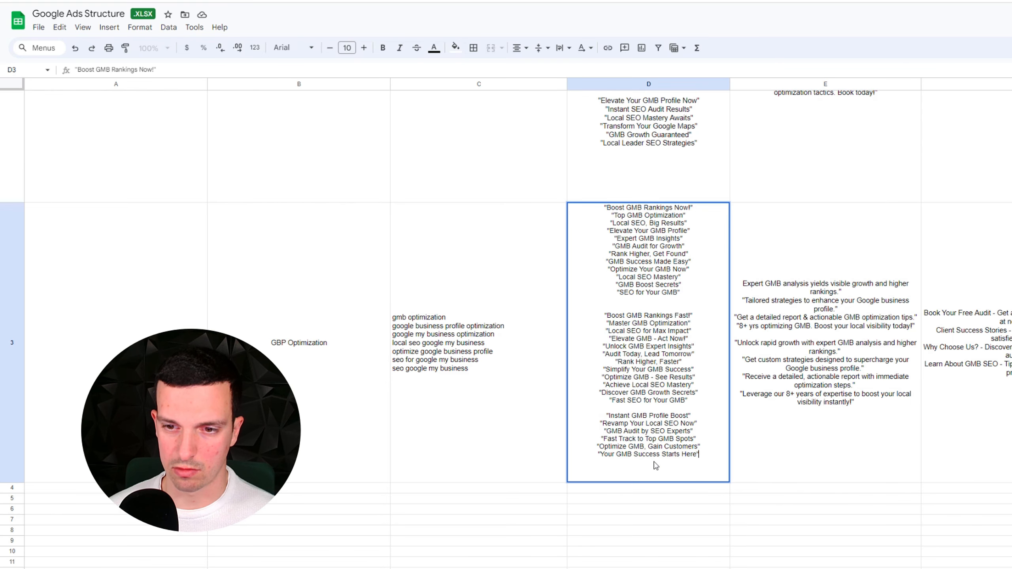
{"action": "left_click_drag", "start_coordinate": [694, 438], "coordinate": [610, 441]}
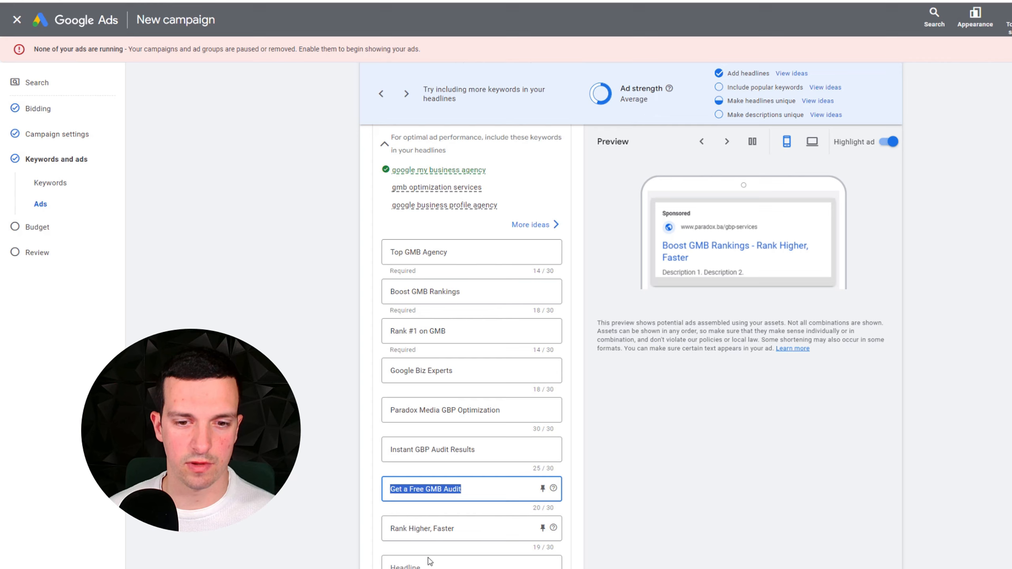
{"action": "left_click", "coordinate": [493, 560]}
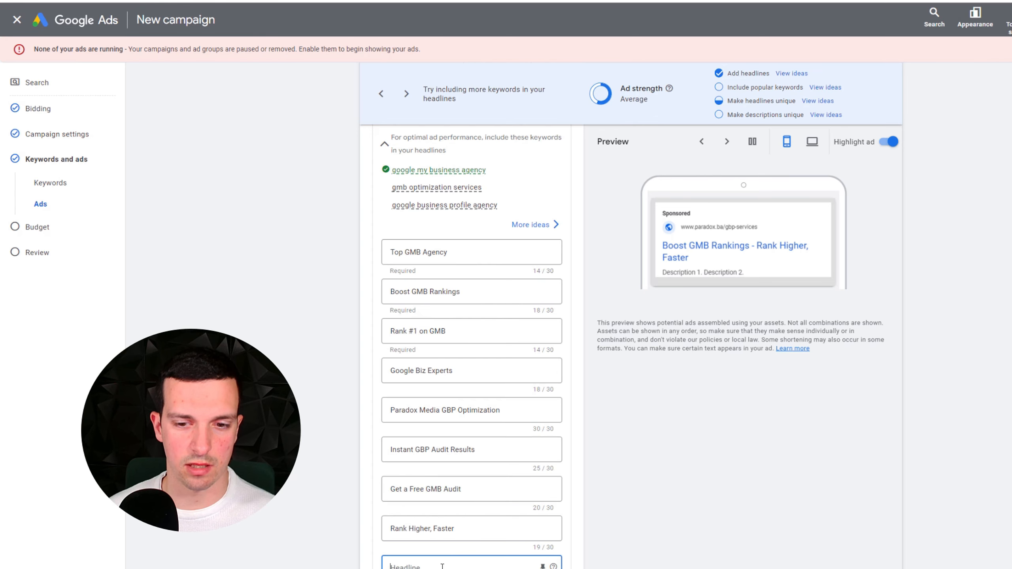
{"action": "type", "text": "Fast Track to Top GMB Spots"}
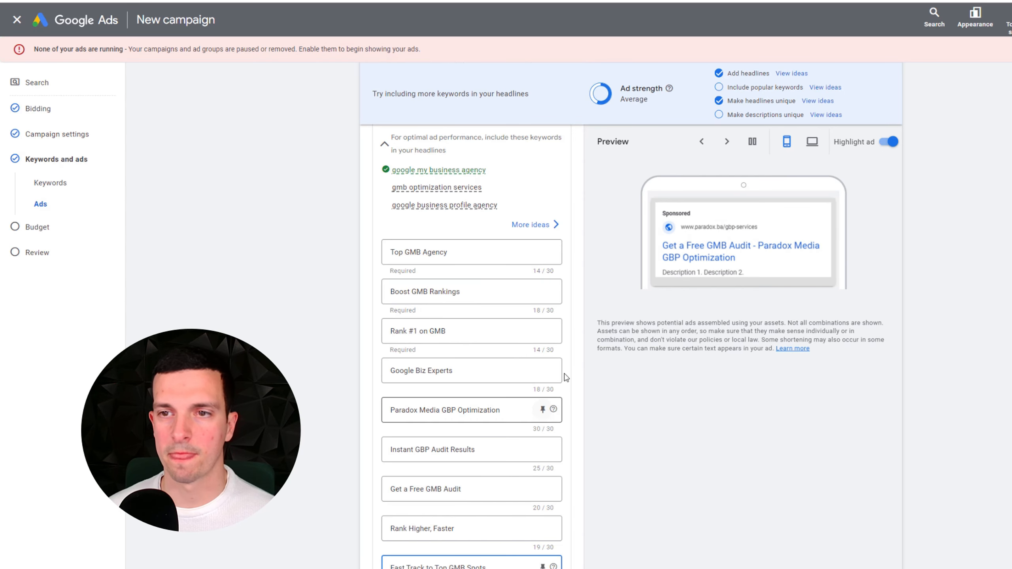
- View the pin position options for the "Top GMB Agency" headline and close them without choosing one
{"action": "mouse_move", "coordinate": [520, 253]}
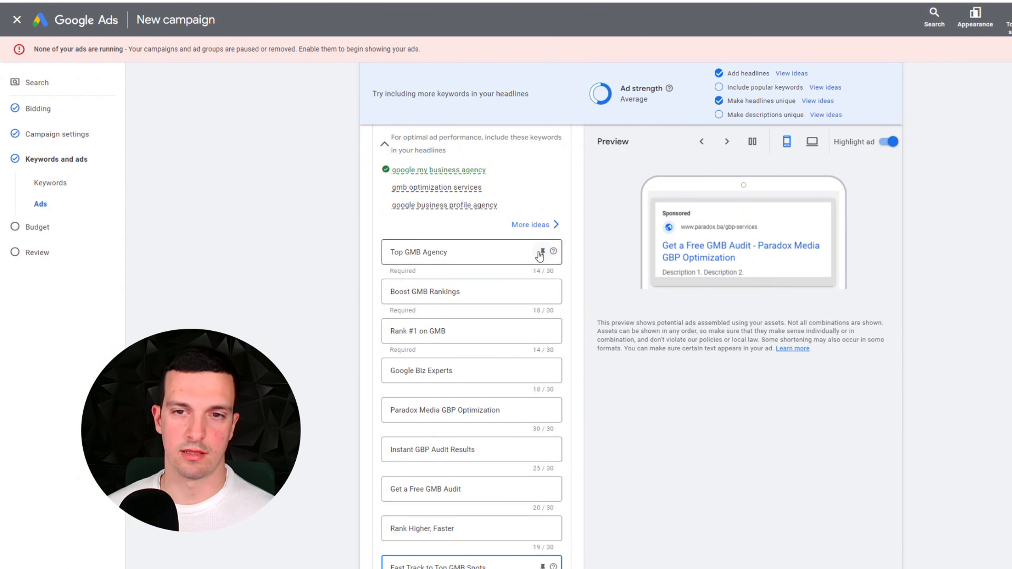
{"action": "left_click", "coordinate": [542, 252]}
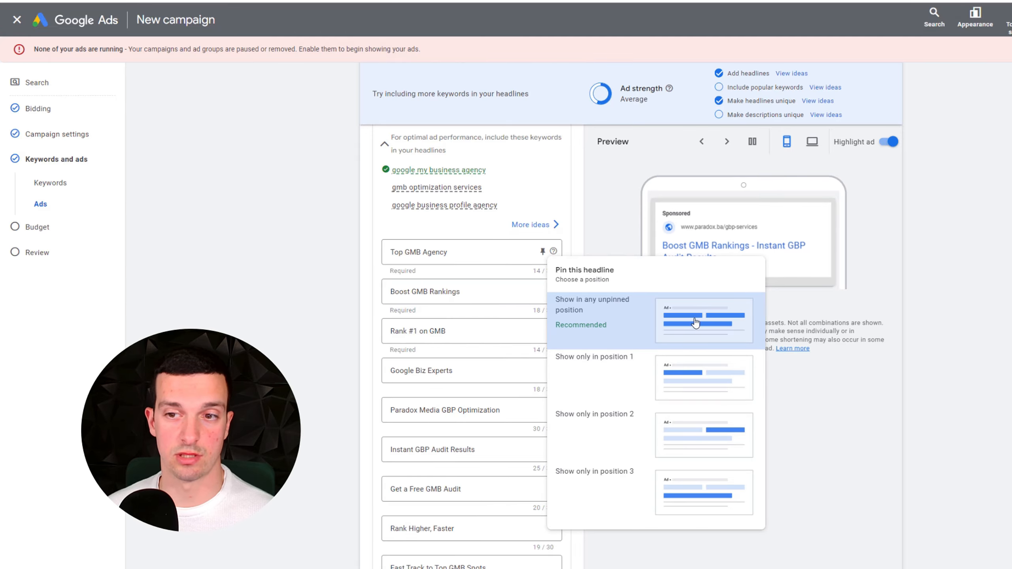
{"action": "left_click", "coordinate": [841, 343]}
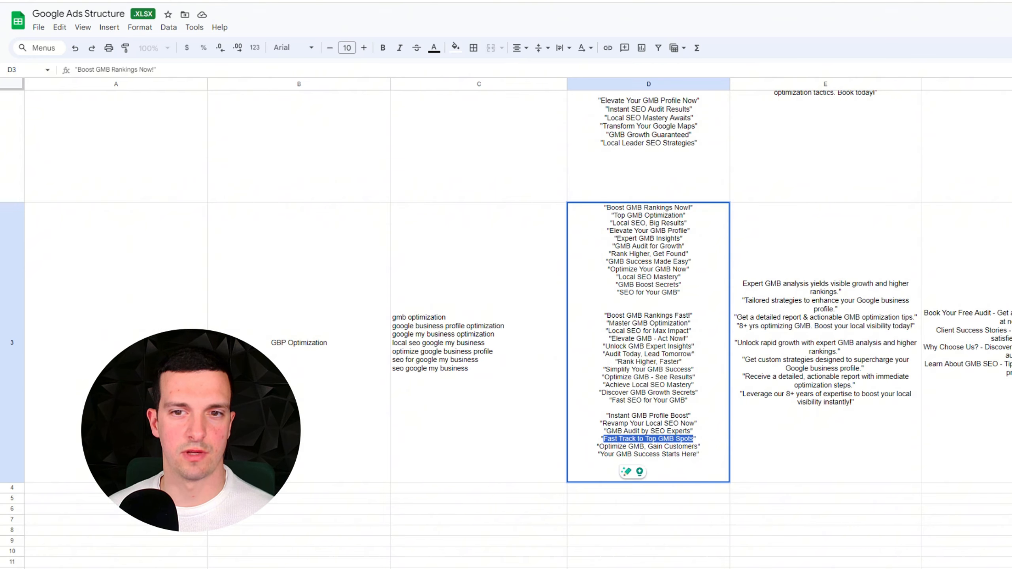
- Open the Descriptions cell of the GBP Services row in the structure spreadsheet for editing
{"action": "scroll", "coordinate": [793, 299], "scroll_direction": "up", "scroll_amount": 3}
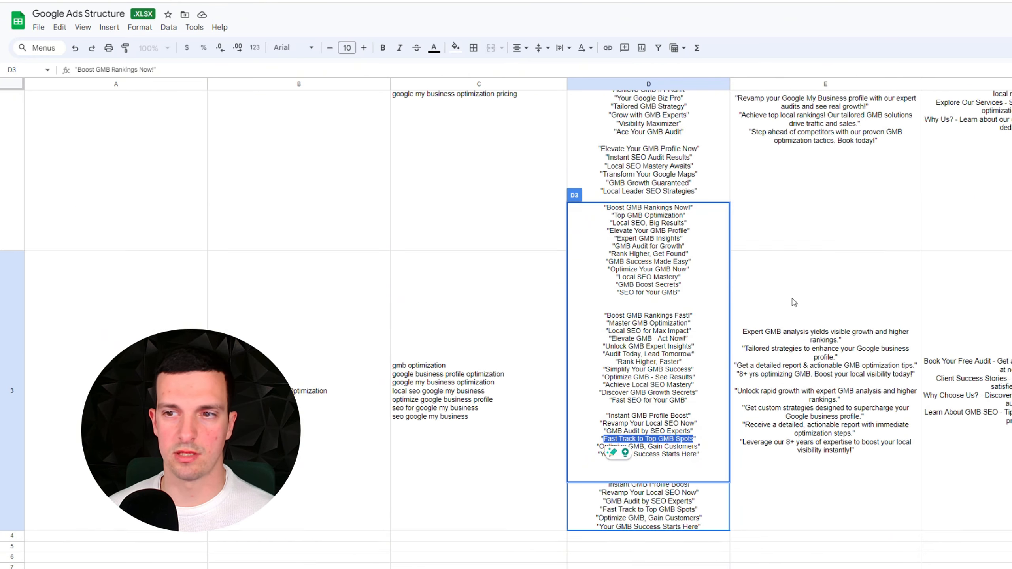
{"action": "left_click", "coordinate": [828, 287]}
{"action": "double_click", "coordinate": [827, 232]}
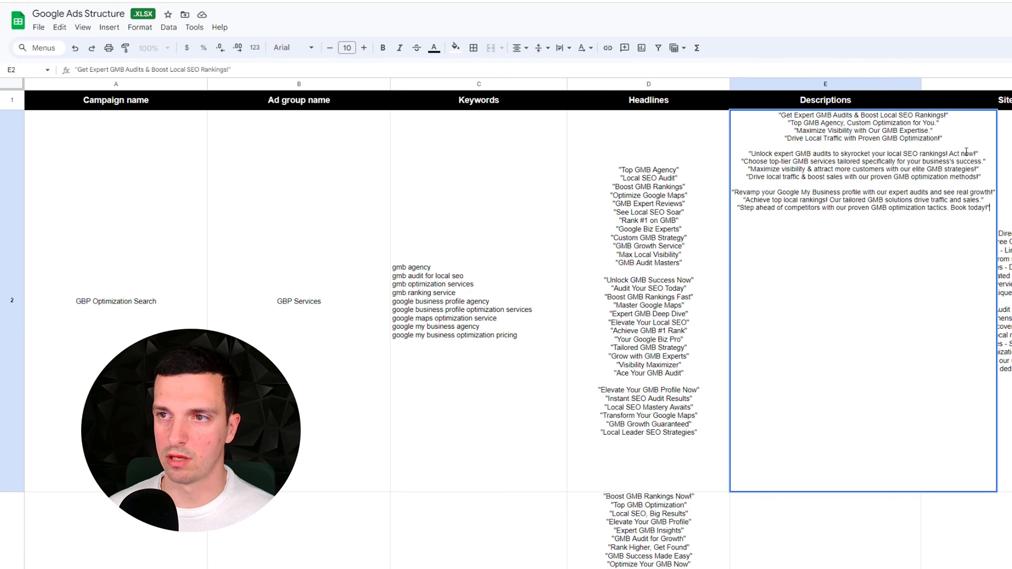
- Copy the description from the sheet into the ad's first description as "Unlock expert GMB audits to skyrocket your local SEO rankings. Act now!"
{"action": "left_click_drag", "start_coordinate": [976, 153], "coordinate": [752, 154]}
{"action": "key", "text": "ctrl+c"}
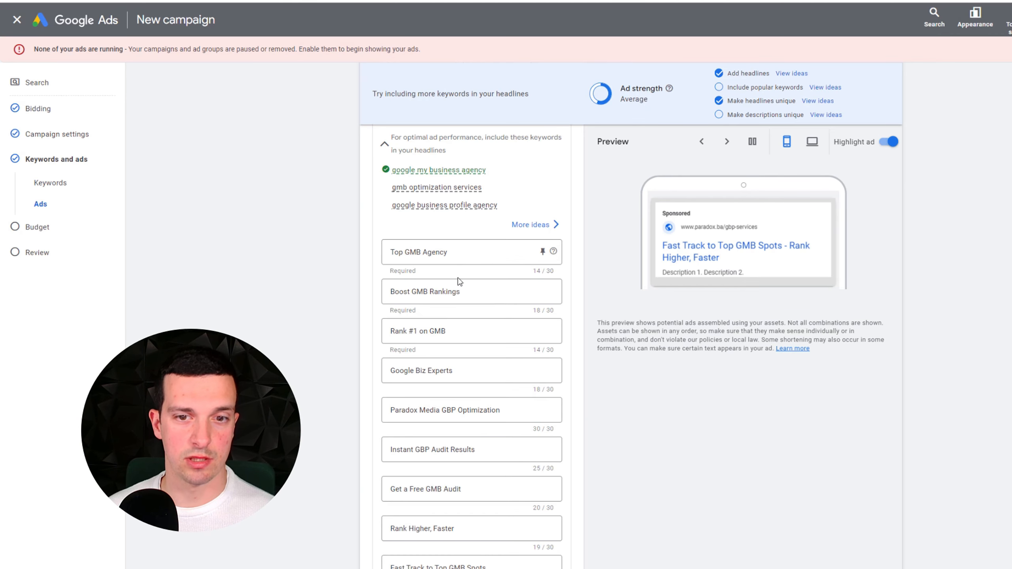
{"action": "left_click", "coordinate": [482, 252]}
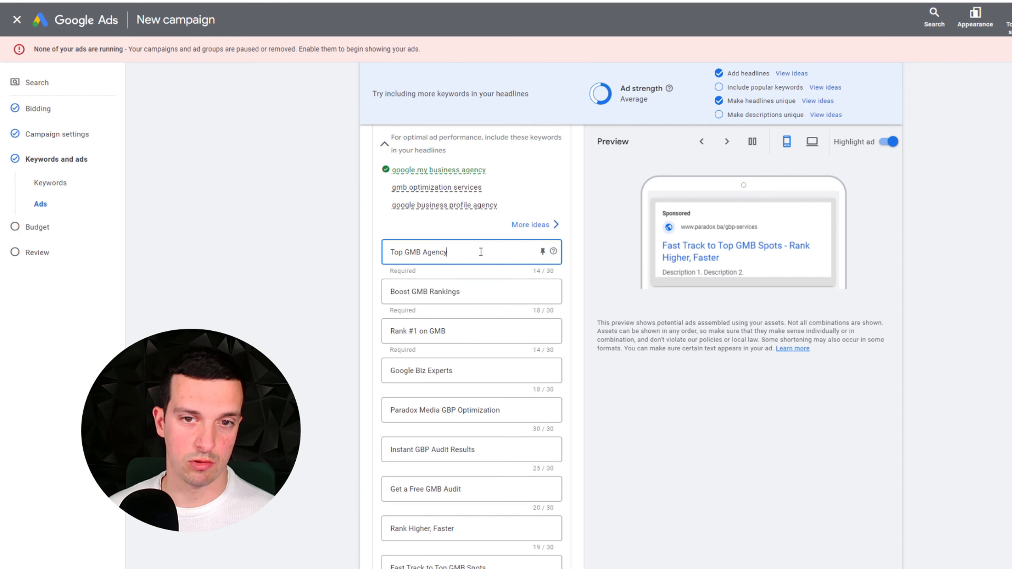
{"action": "left_click_drag", "start_coordinate": [457, 252], "coordinate": [446, 253]}
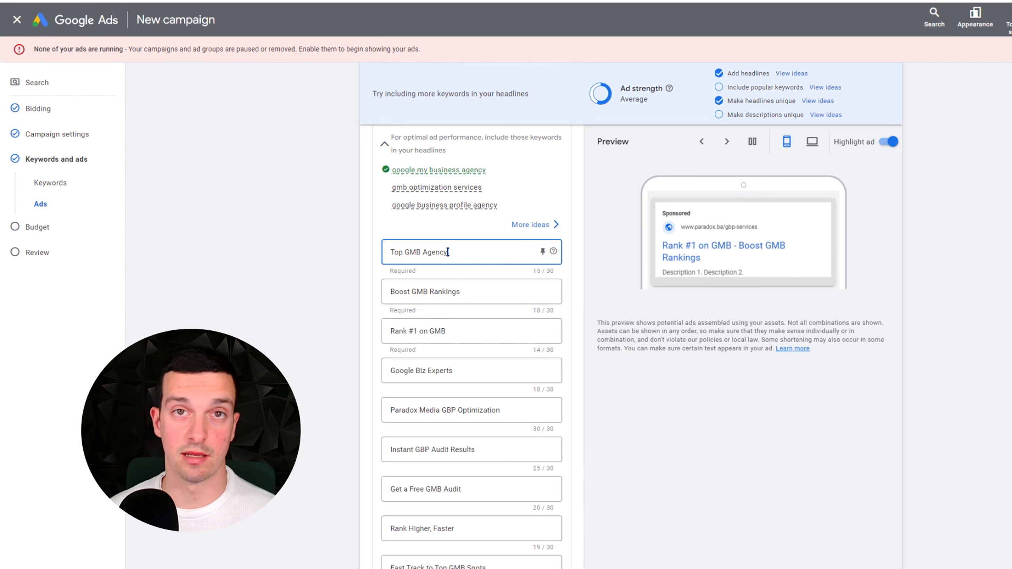
{"action": "scroll", "coordinate": [436, 417], "scroll_direction": "down", "scroll_amount": 8}
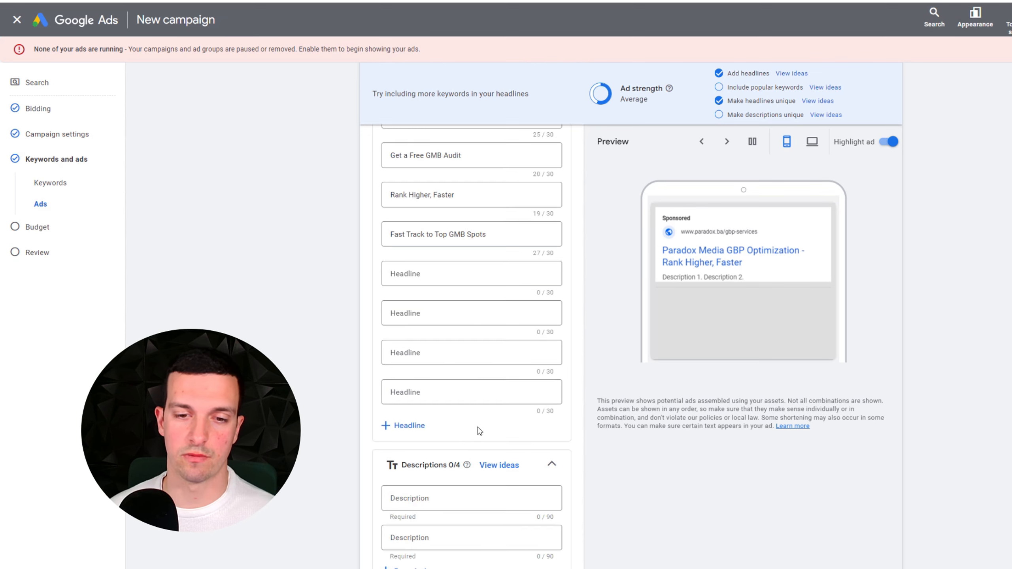
{"action": "scroll", "coordinate": [480, 430], "scroll_direction": "down", "scroll_amount": 3}
{"action": "left_click", "coordinate": [434, 398]}
{"action": "key", "text": "ctrl+v"}
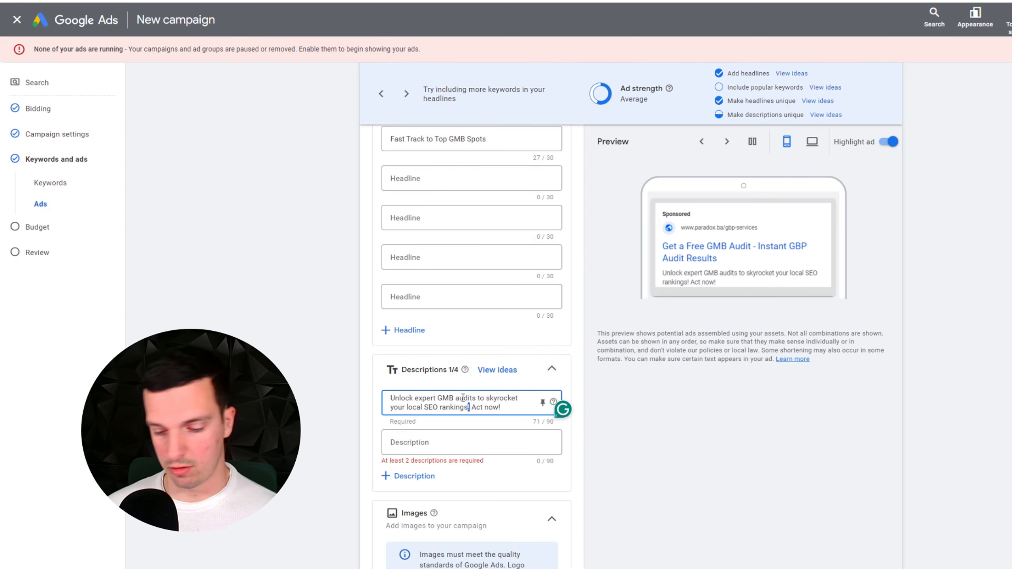
{"action": "type", "text": "."}
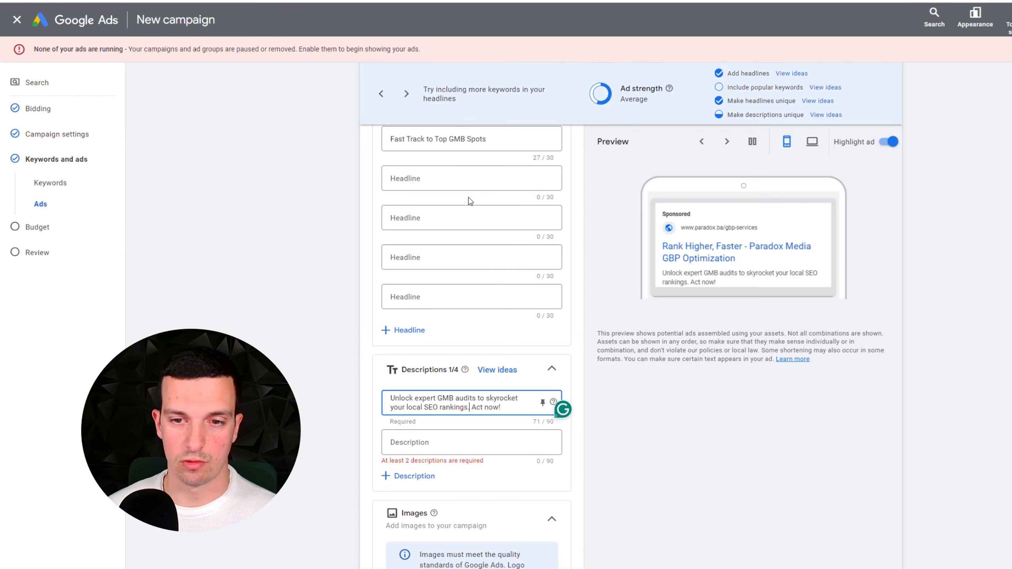
- Fill the second description from the sheet with "Revamp your Google My Business profile with our expert audits and see real growth!"
{"action": "left_click", "coordinate": [638, 1]}
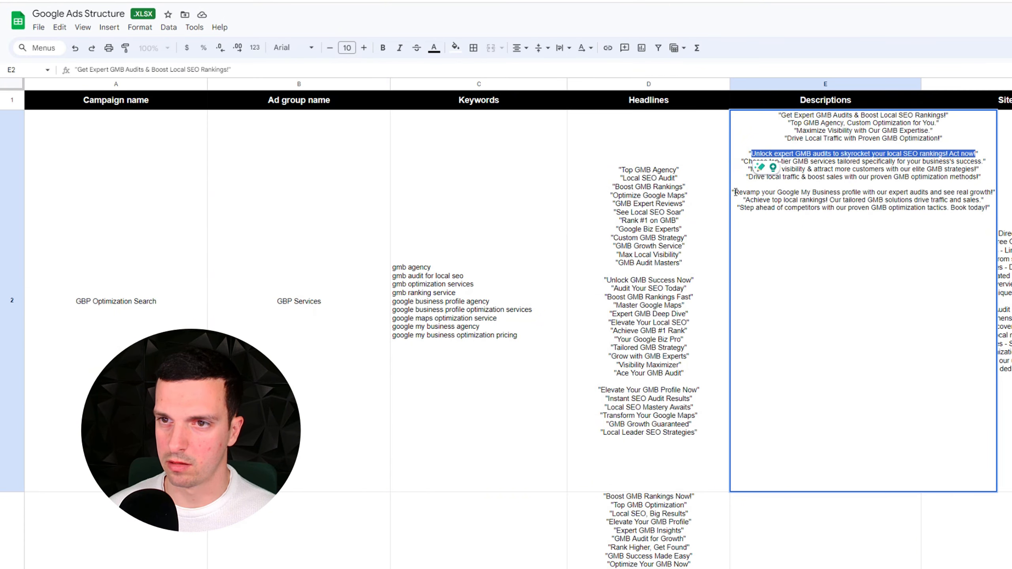
{"action": "left_click_drag", "start_coordinate": [736, 192], "coordinate": [987, 192]}
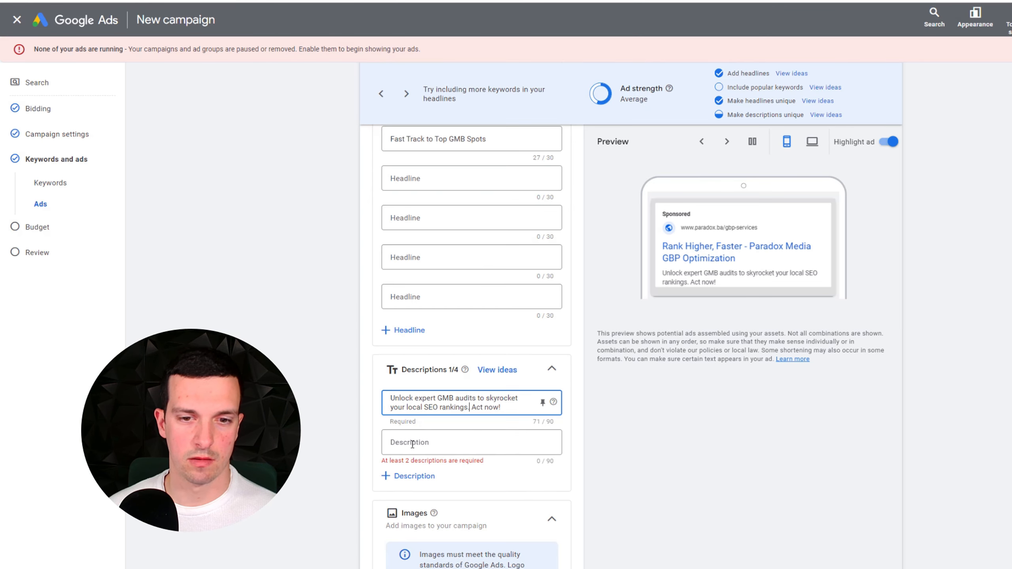
{"action": "type", "text": "Revamp your Google My Business profile with our expert audits and see real growth!"}
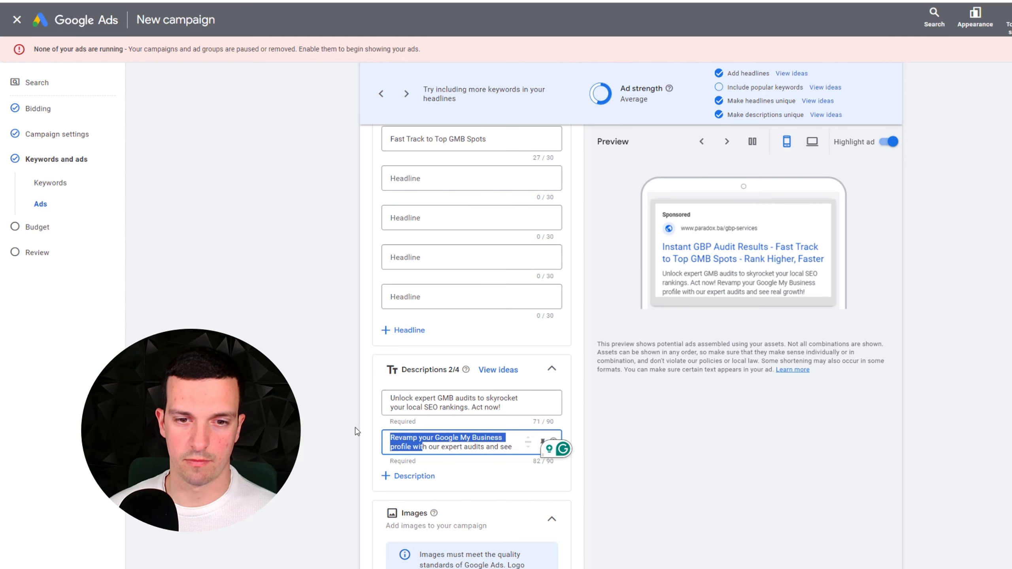
- Add a third description copied from the sheet: "Achieve top local rankings! Our tailored GMB solutions drive traffic and sales."
{"action": "left_click", "coordinate": [422, 476]}
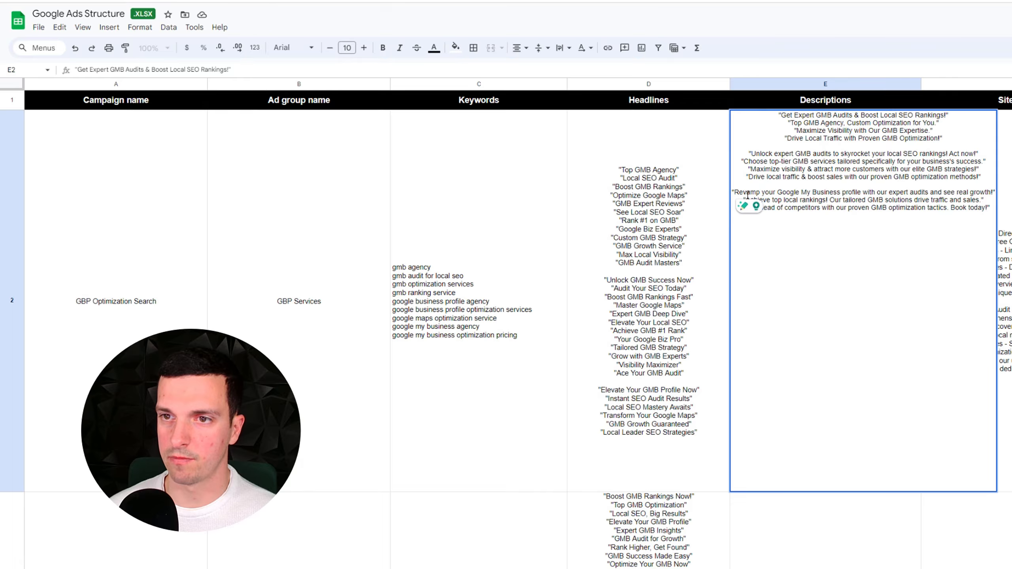
{"action": "left_click_drag", "start_coordinate": [747, 194], "coordinate": [809, 200]}
{"action": "left_click", "coordinate": [856, 201]}
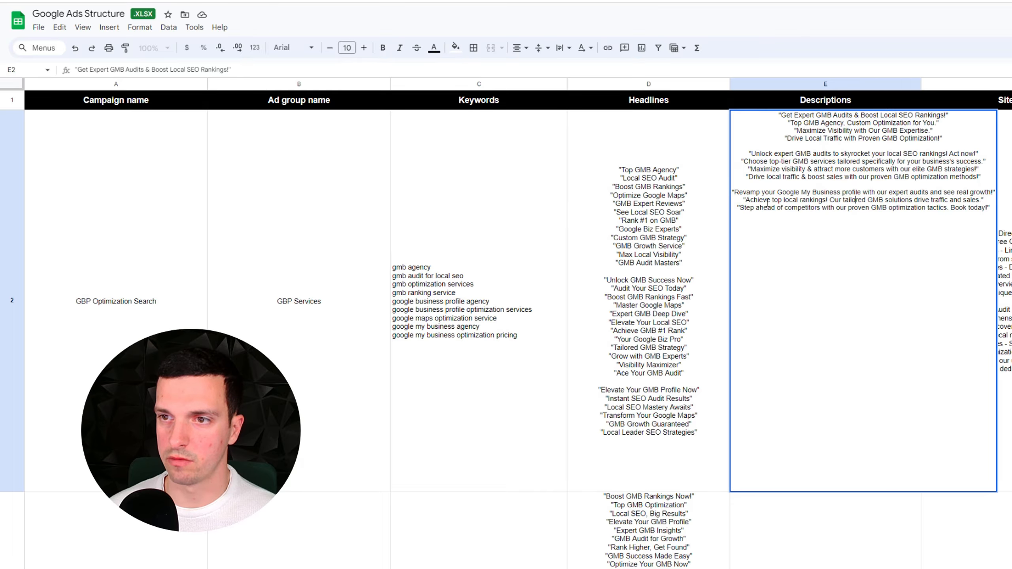
{"action": "left_click_drag", "start_coordinate": [746, 200], "coordinate": [974, 200]}
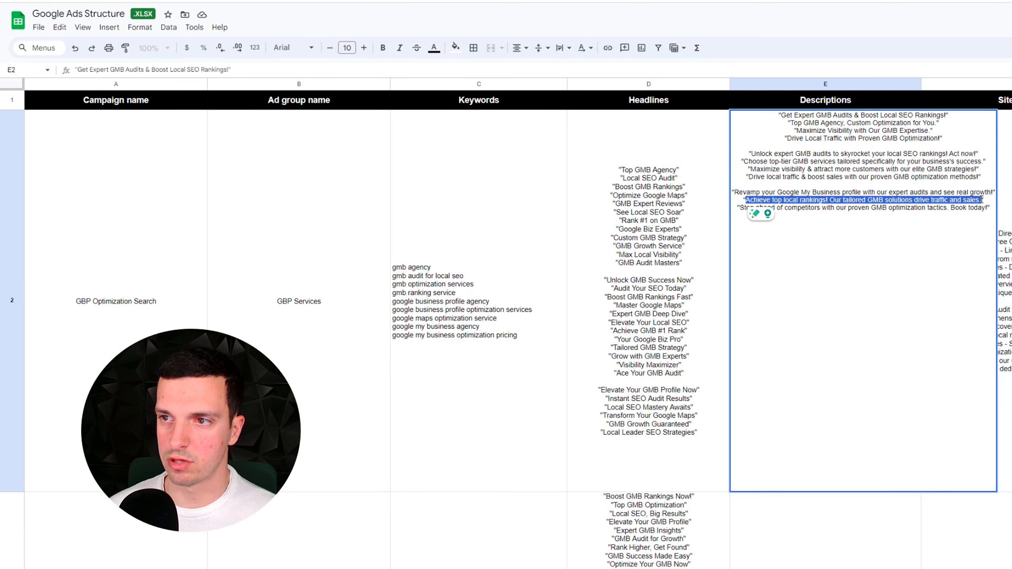
{"action": "key", "text": "ctrl+Tab"}
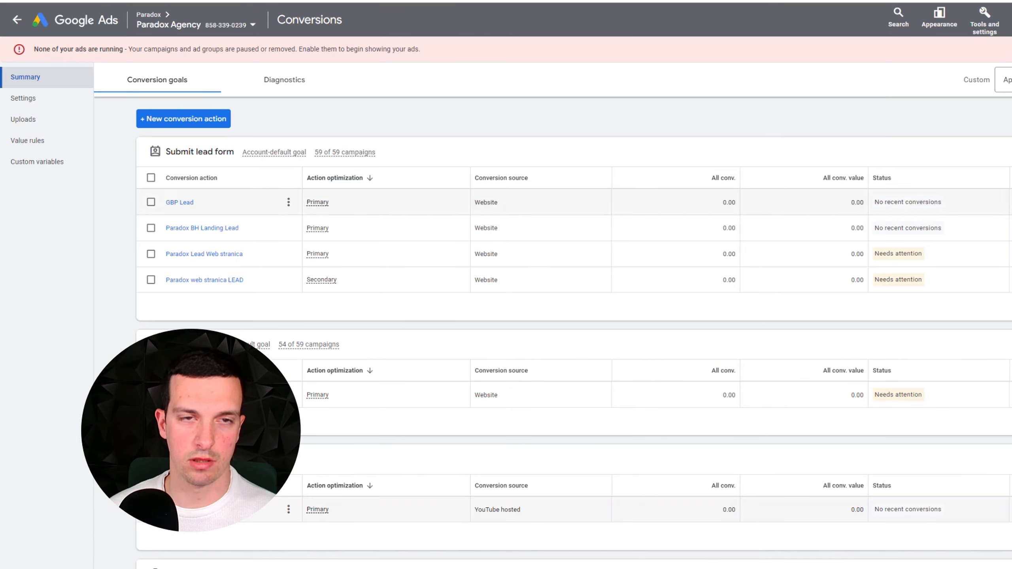
{"action": "key", "text": "ctrl+Tab"}
{"action": "left_click", "coordinate": [432, 483]}
{"action": "type", "text": "Achieve top local rankings! Our tailored GMB solutions drive traffic and sales."}
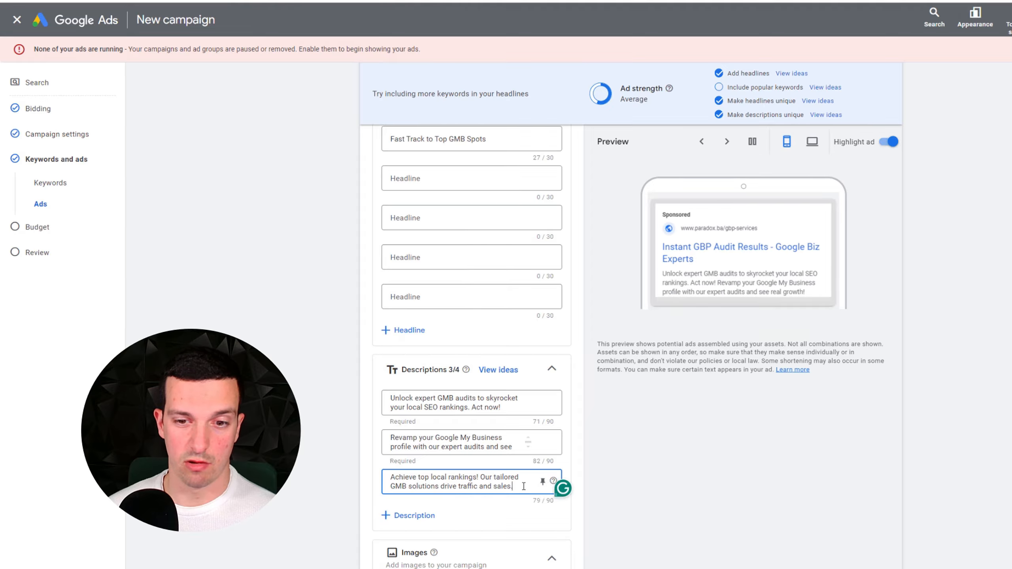
- End the first description with "Act now. Book an audit." and append "Book audit" to the third description
{"action": "left_click", "coordinate": [522, 407]}
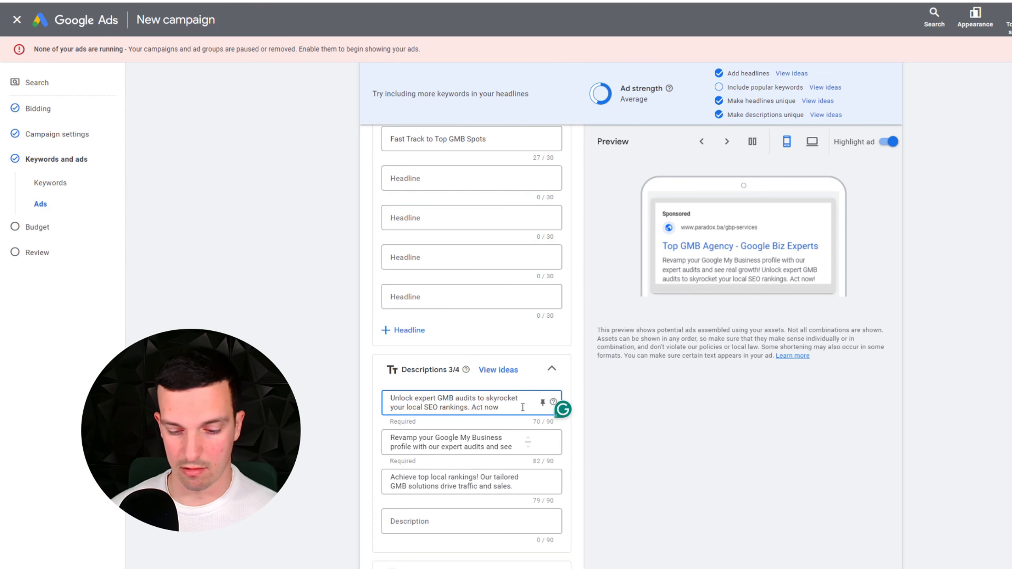
{"action": "type", "text": ". Book a"}
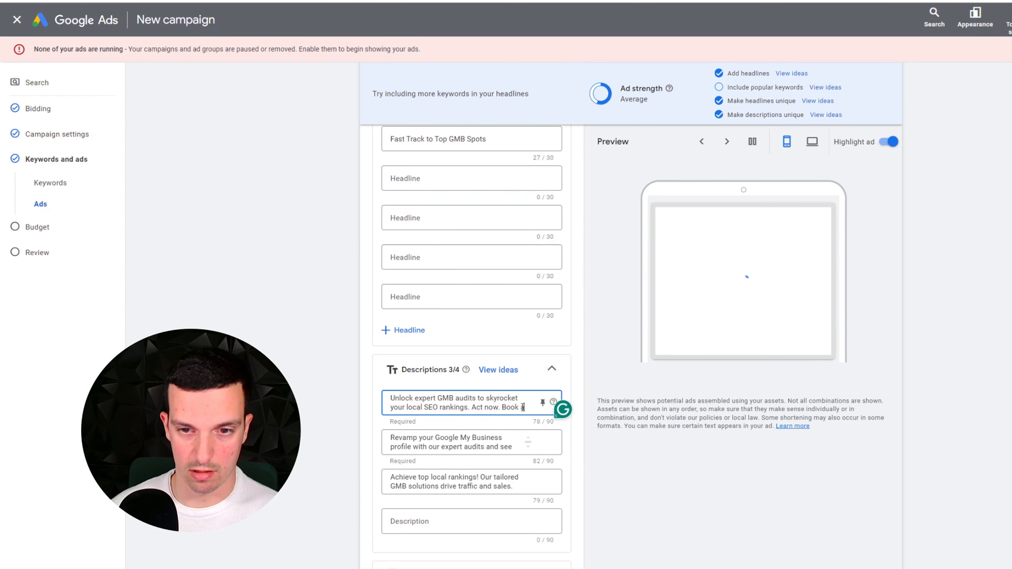
{"action": "type", "text": "n audi"}
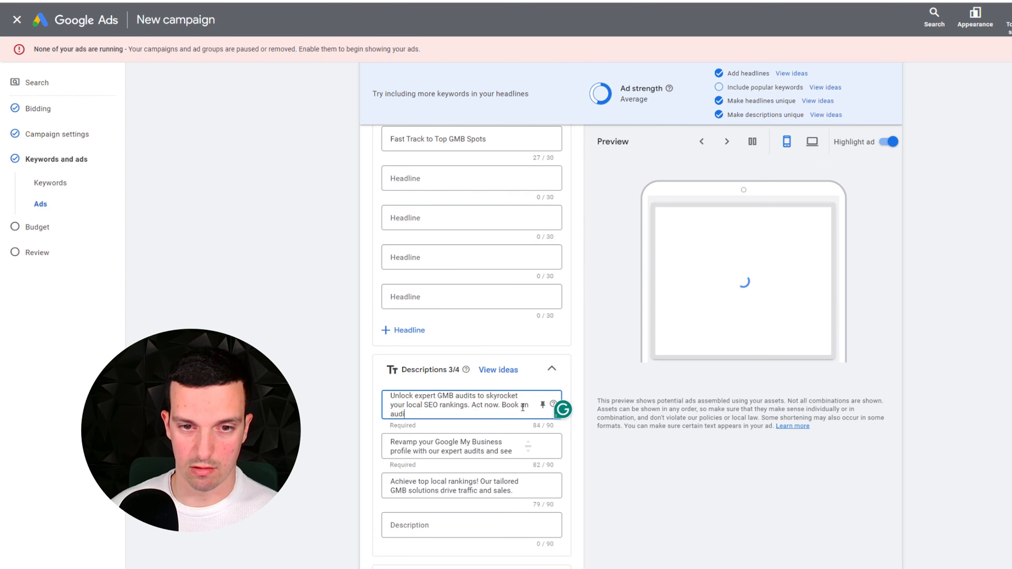
{"action": "type", "text": "t."}
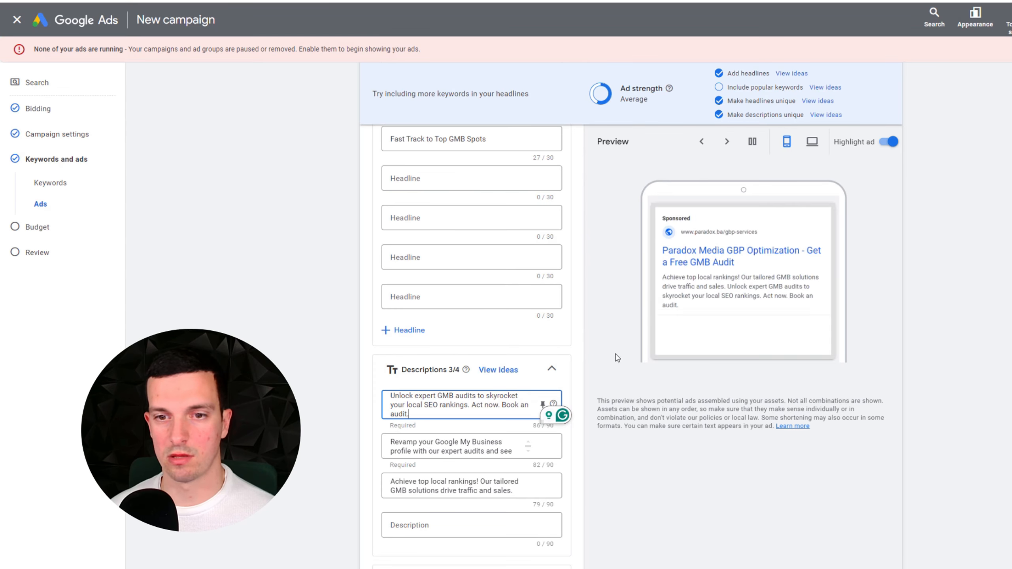
{"action": "left_click", "coordinate": [518, 490]}
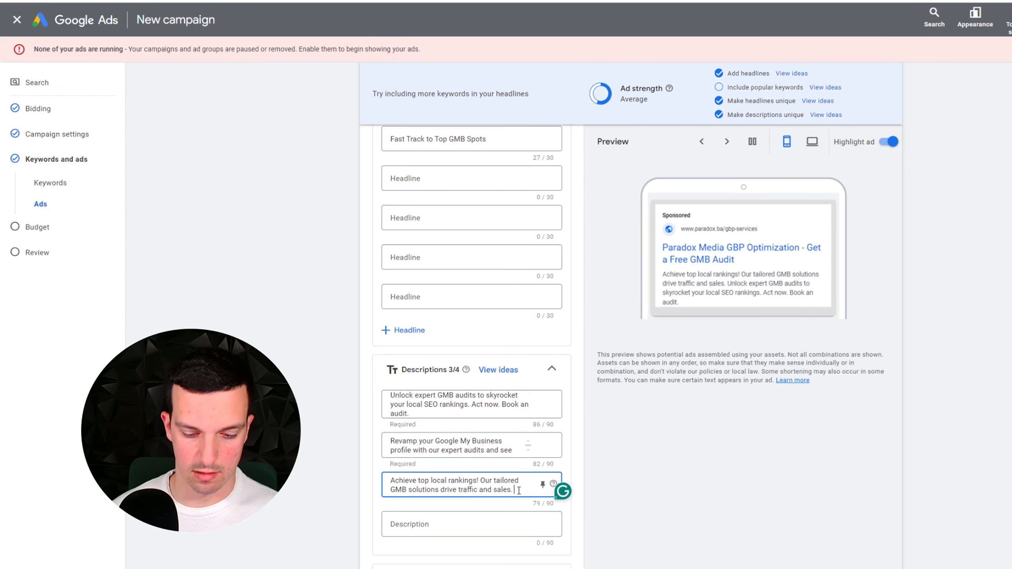
{"action": "type", "text": "Book audit"}
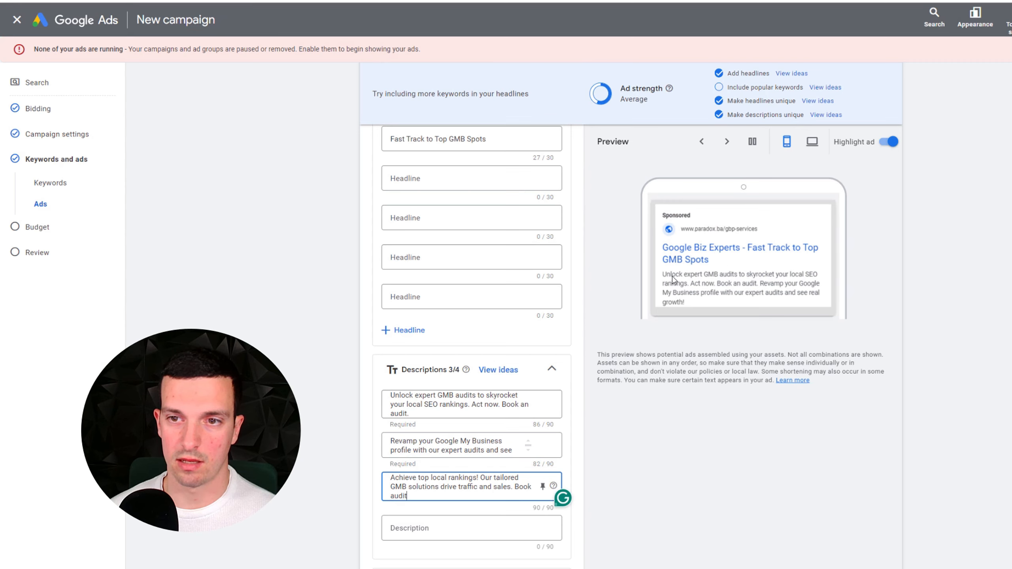
- Start adding images to the campaign and search the free stock images for "google business profile"
{"action": "scroll", "coordinate": [562, 399], "scroll_direction": "down", "scroll_amount": 1}
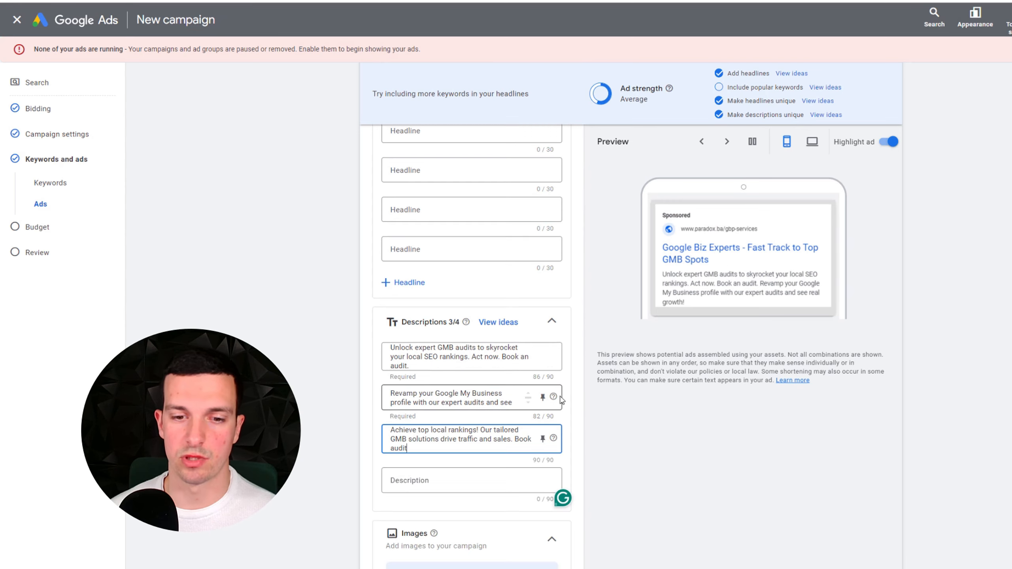
{"action": "scroll", "coordinate": [562, 399], "scroll_direction": "down", "scroll_amount": 3}
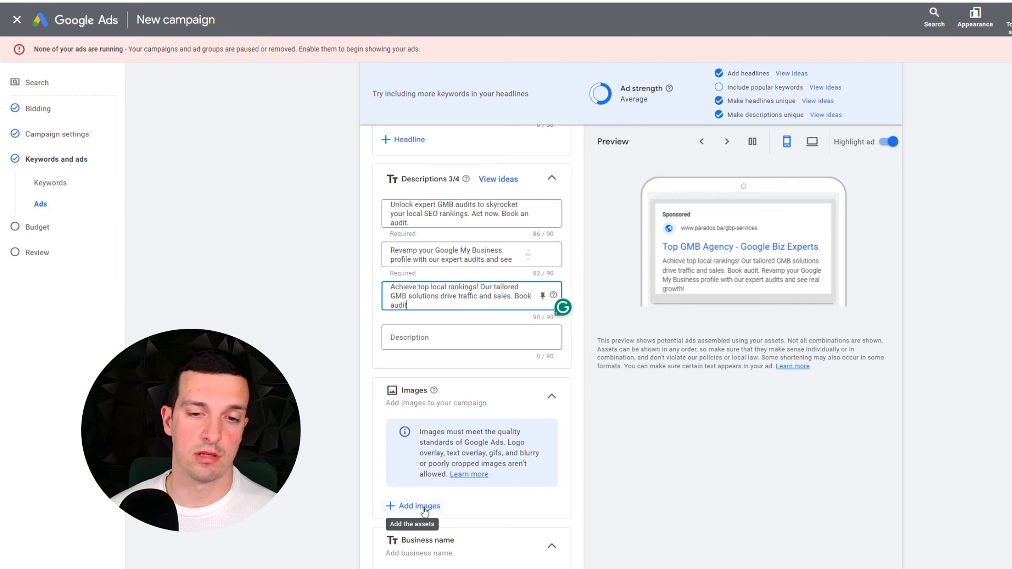
{"action": "left_click", "coordinate": [419, 506]}
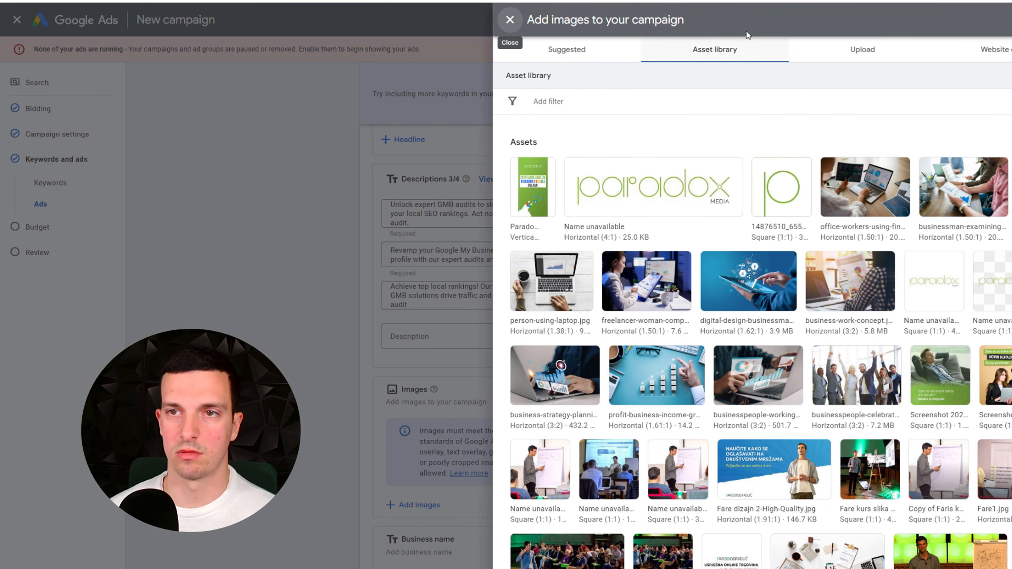
{"action": "left_click", "coordinate": [994, 49]}
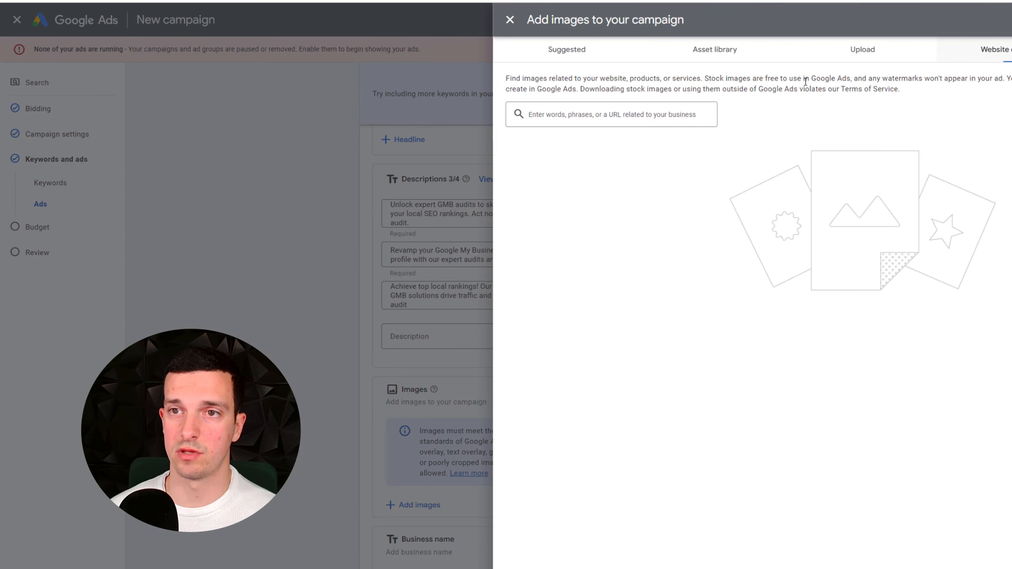
{"action": "left_click", "coordinate": [635, 113]}
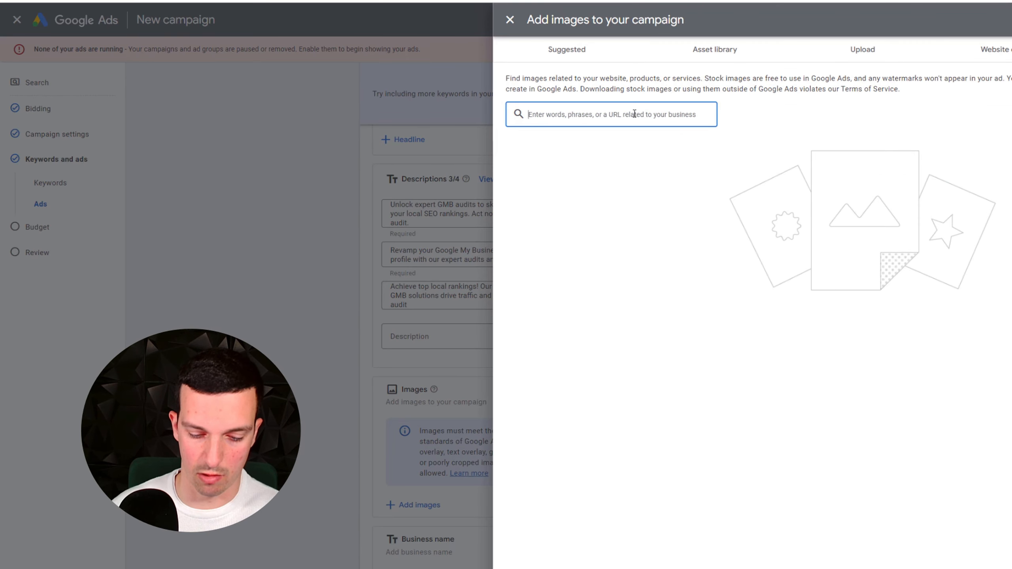
{"action": "type", "text": "google business profile"}
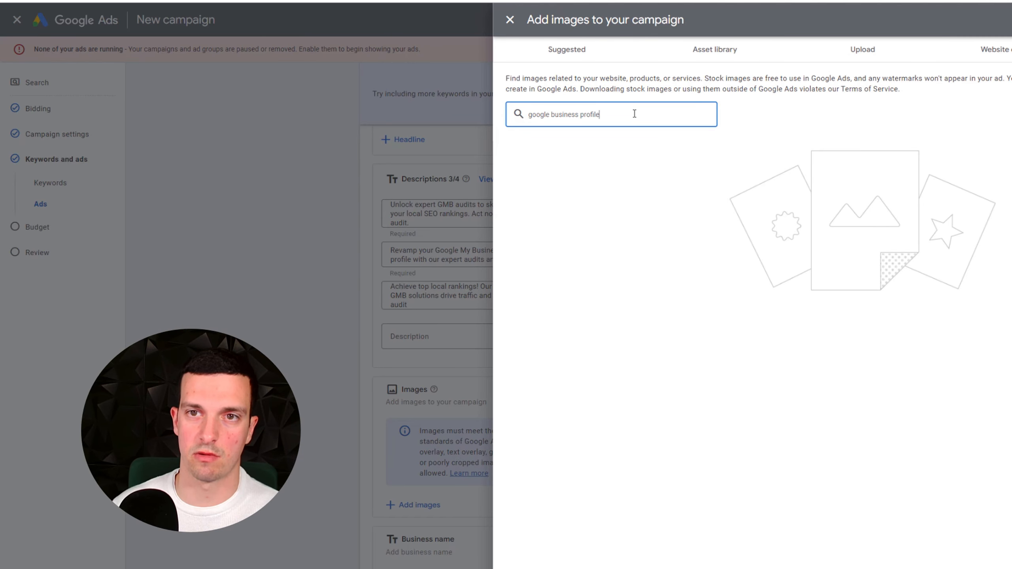
{"action": "key", "text": "Return"}
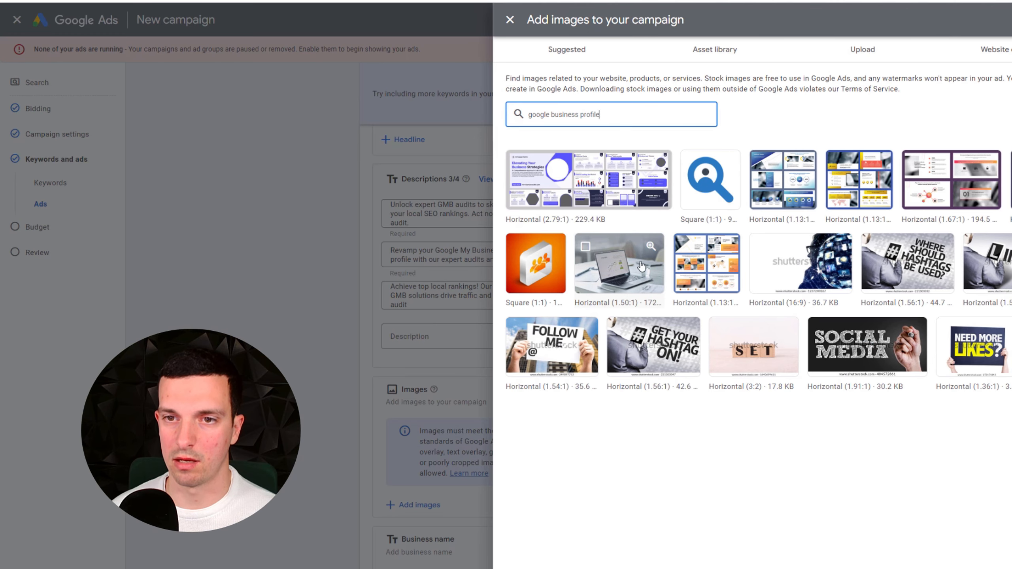
- Select the stock photo of a laptop on a desk in two ratios and save it to the campaign
{"action": "left_click", "coordinate": [586, 248]}
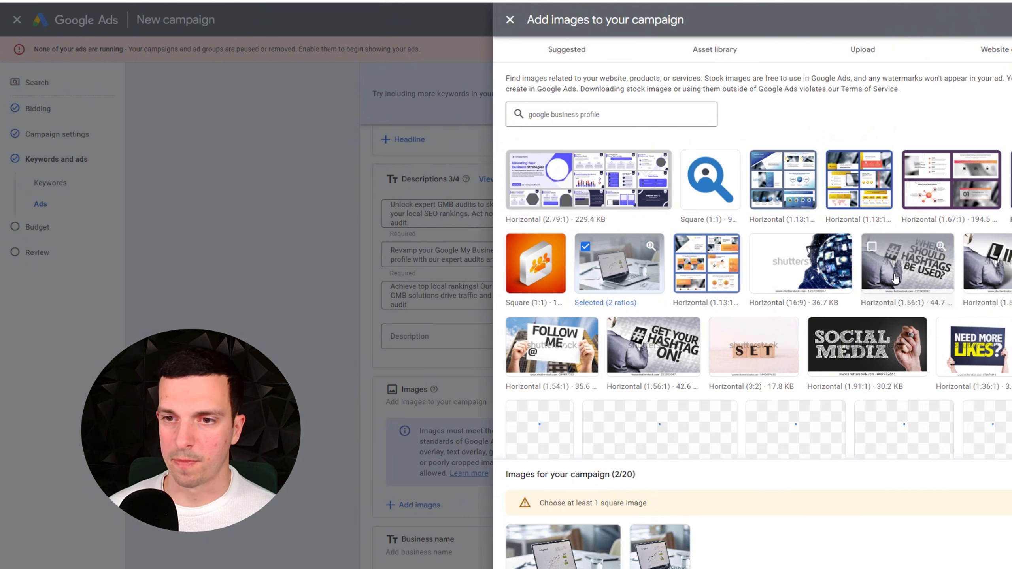
{"action": "scroll", "coordinate": [896, 277], "scroll_direction": "down", "scroll_amount": 5}
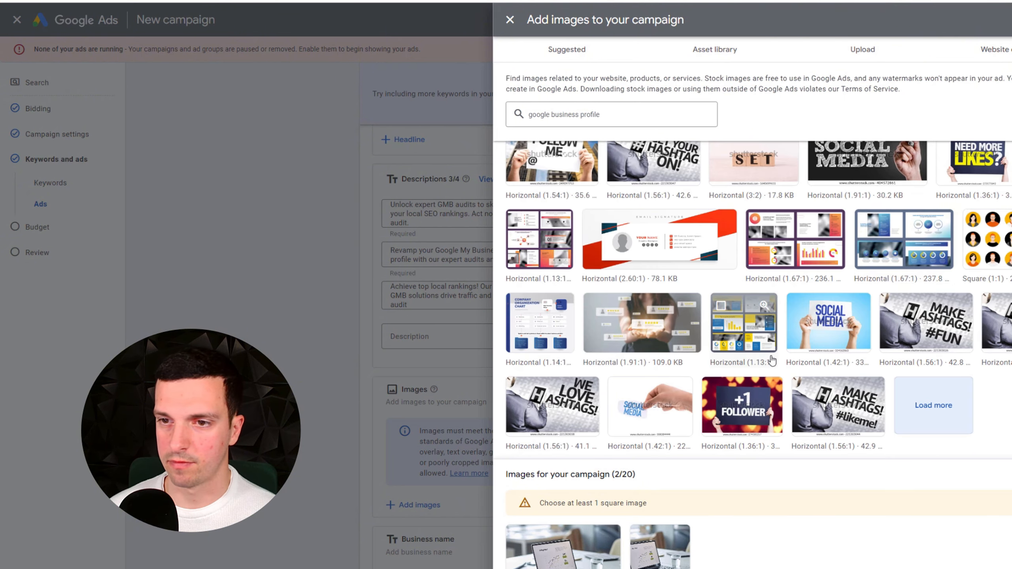
{"action": "scroll", "coordinate": [791, 347], "scroll_direction": "up", "scroll_amount": 5}
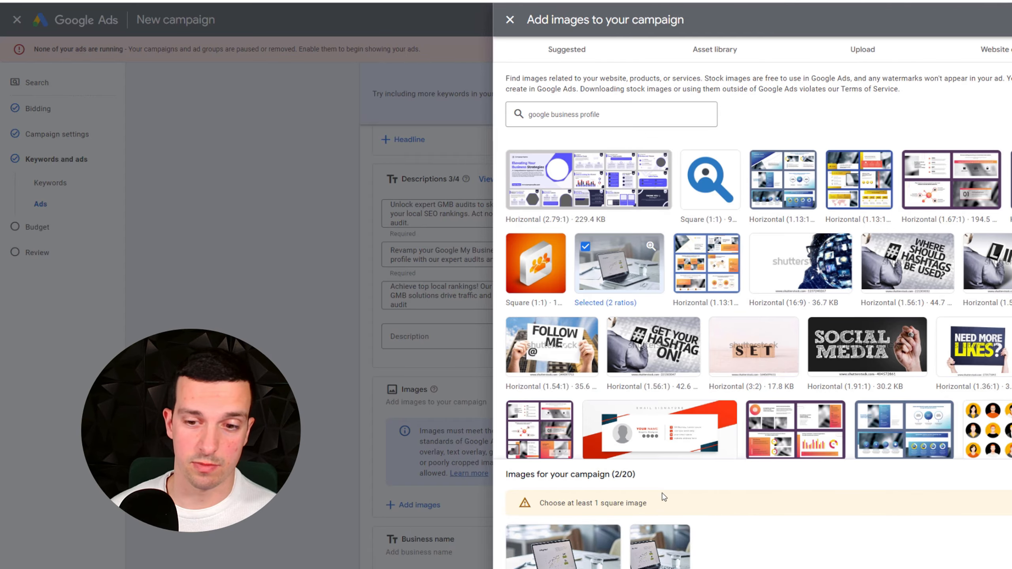
{"action": "left_click", "coordinate": [563, 558]}
{"action": "mouse_move", "coordinate": [680, 192]}
{"action": "left_mouse_down"}
{"action": "mouse_move", "coordinate": [637, 191]}
{"action": "mouse_move", "coordinate": [676, 195]}
{"action": "left_mouse_up"}
{"action": "left_click", "coordinate": [669, 301]}
{"action": "left_click", "coordinate": [528, 568]}
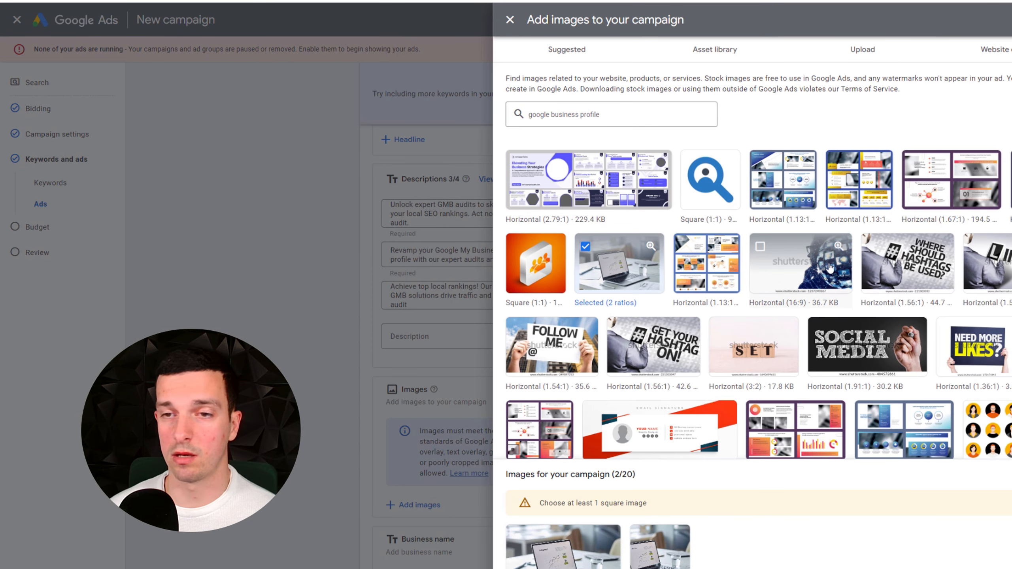
{"action": "left_click", "coordinate": [564, 568]}
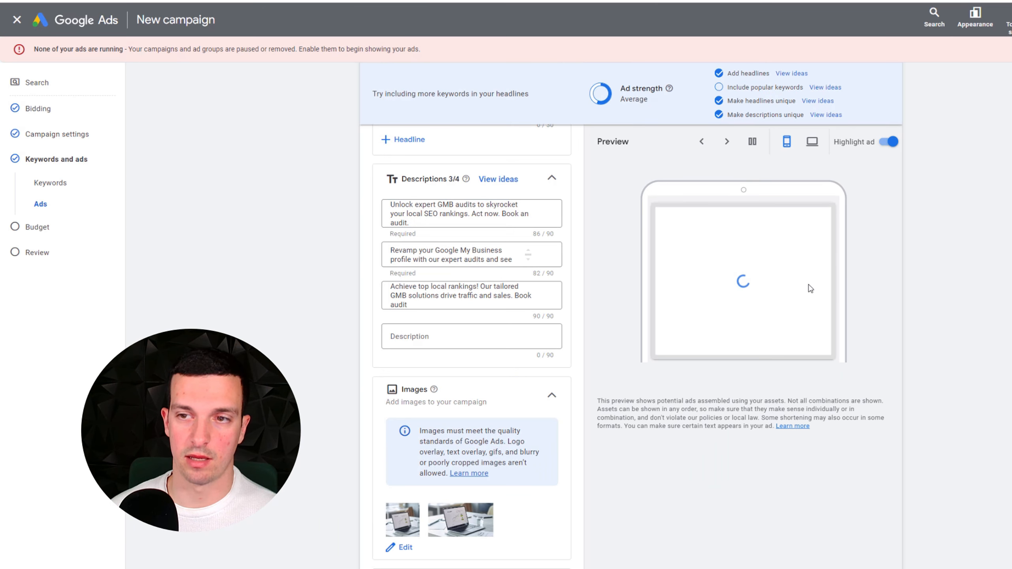
- Check how the ad with its image looks in the desktop preview and in the mobile preview
{"action": "scroll", "coordinate": [776, 272], "scroll_direction": "down", "scroll_amount": 8}
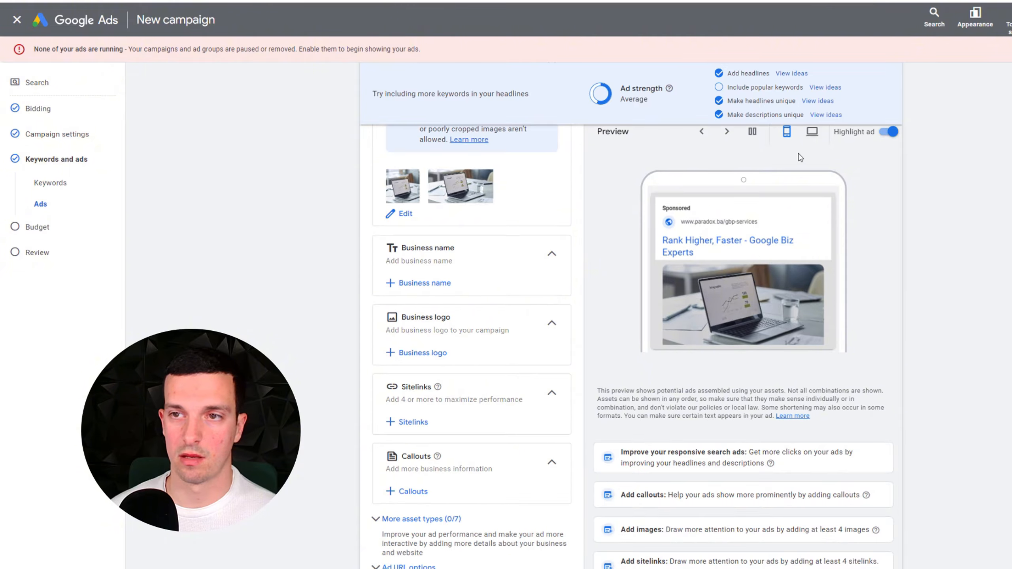
{"action": "left_click", "coordinate": [808, 136]}
{"action": "scroll", "coordinate": [817, 175], "scroll_direction": "up", "scroll_amount": 2}
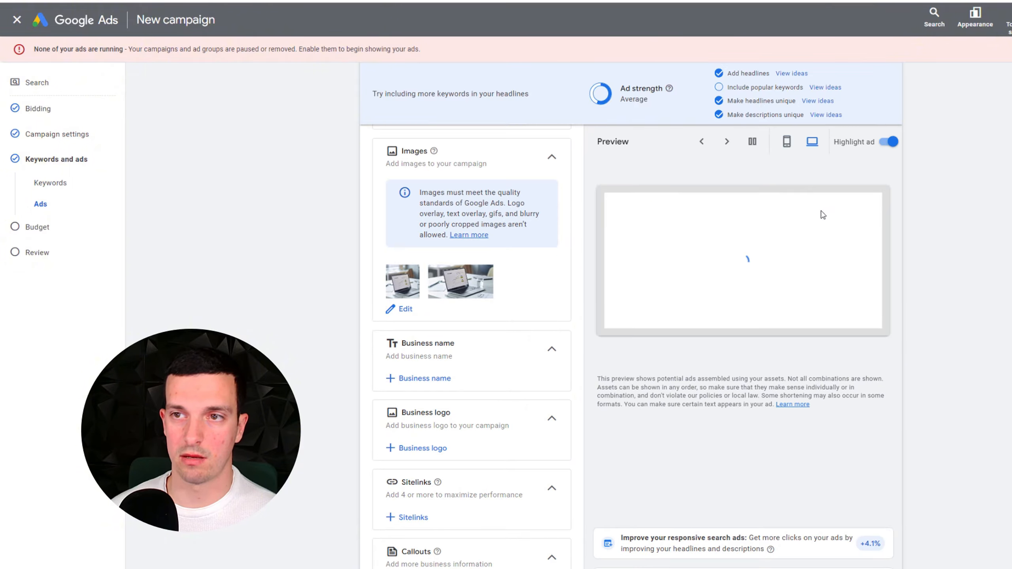
{"action": "left_click", "coordinate": [788, 147]}
{"action": "scroll", "coordinate": [770, 263], "scroll_direction": "down", "scroll_amount": 3}
{"action": "scroll", "coordinate": [536, 338], "scroll_direction": "up", "scroll_amount": 6}
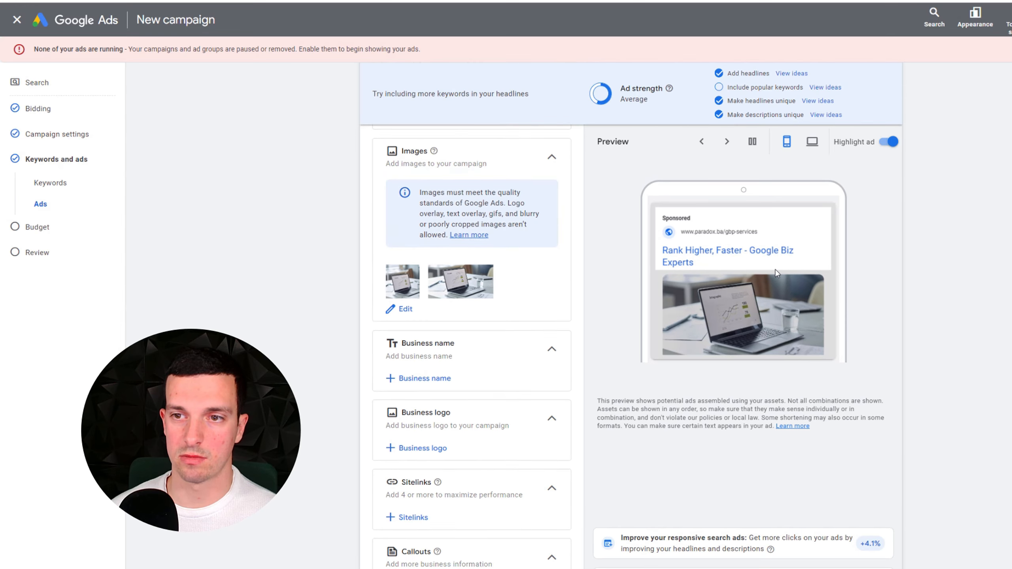
- Add "Paradox Media" as the campaign's business name and apply it
{"action": "scroll", "coordinate": [565, 351], "scroll_direction": "down", "scroll_amount": 3}
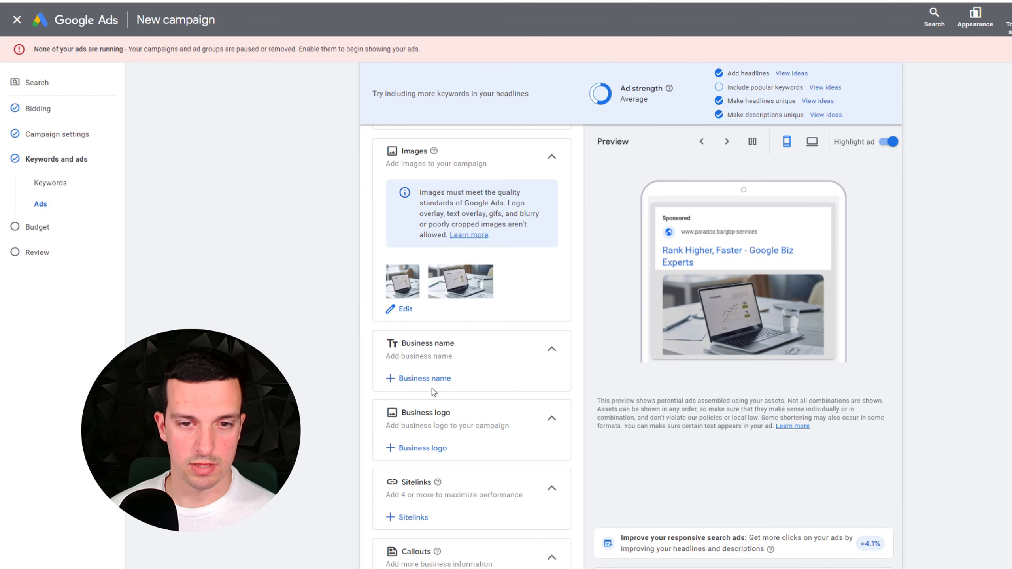
{"action": "left_click", "coordinate": [417, 380]}
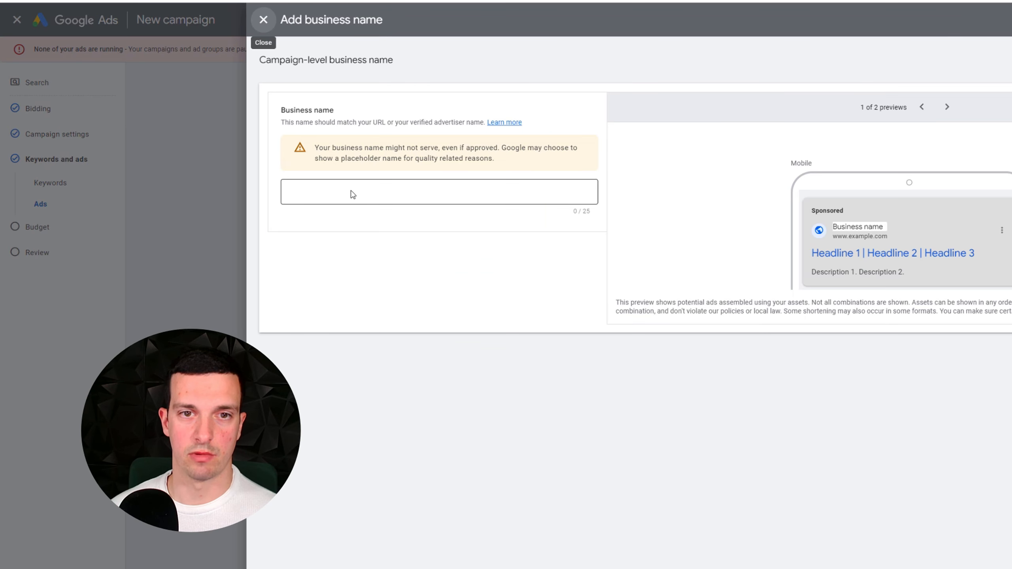
{"action": "left_click", "coordinate": [351, 191]}
{"action": "type", "text": "Paradox Media"}
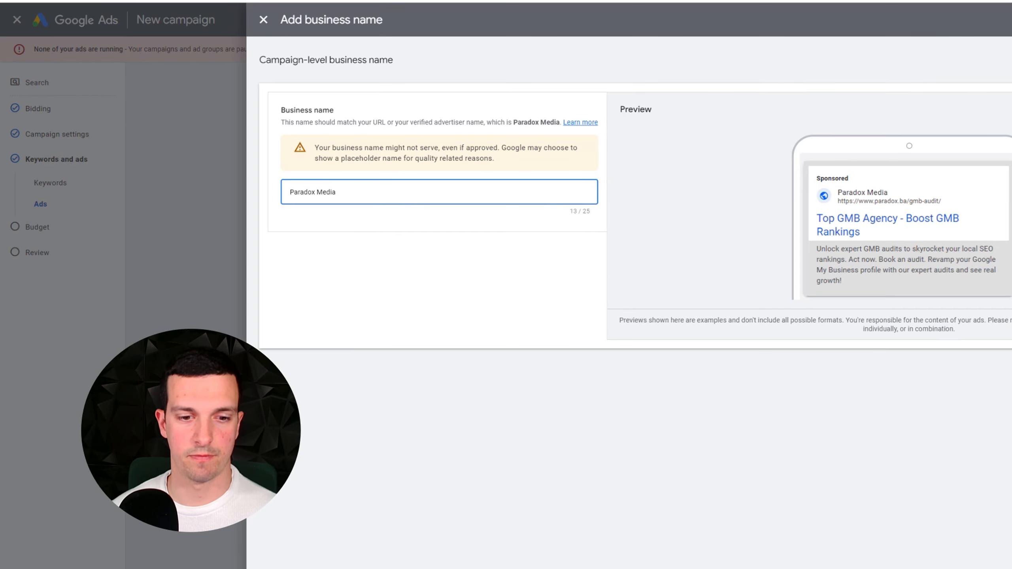
{"action": "left_click", "coordinate": [275, 567]}
- Start adding a business logo to the campaign and bring up the asset library to choose one
{"action": "scroll", "coordinate": [506, 380], "scroll_direction": "down", "scroll_amount": 1}
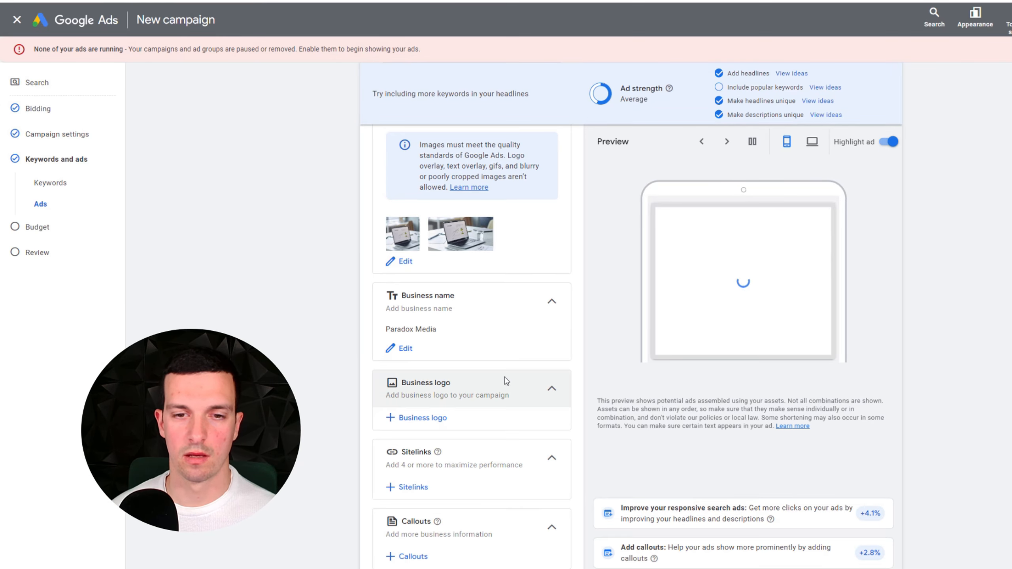
{"action": "left_click", "coordinate": [433, 425]}
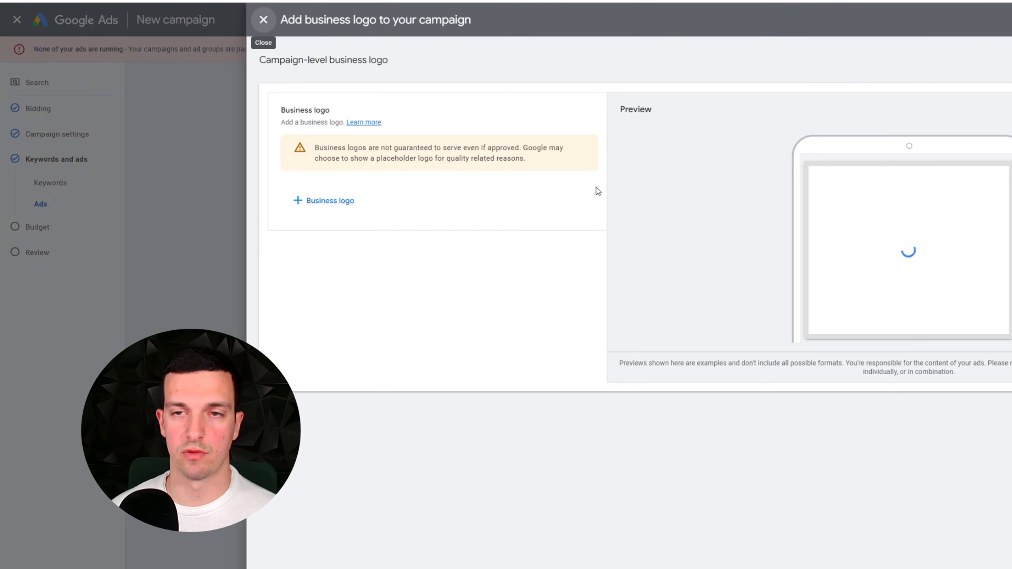
{"action": "left_click", "coordinate": [330, 201]}
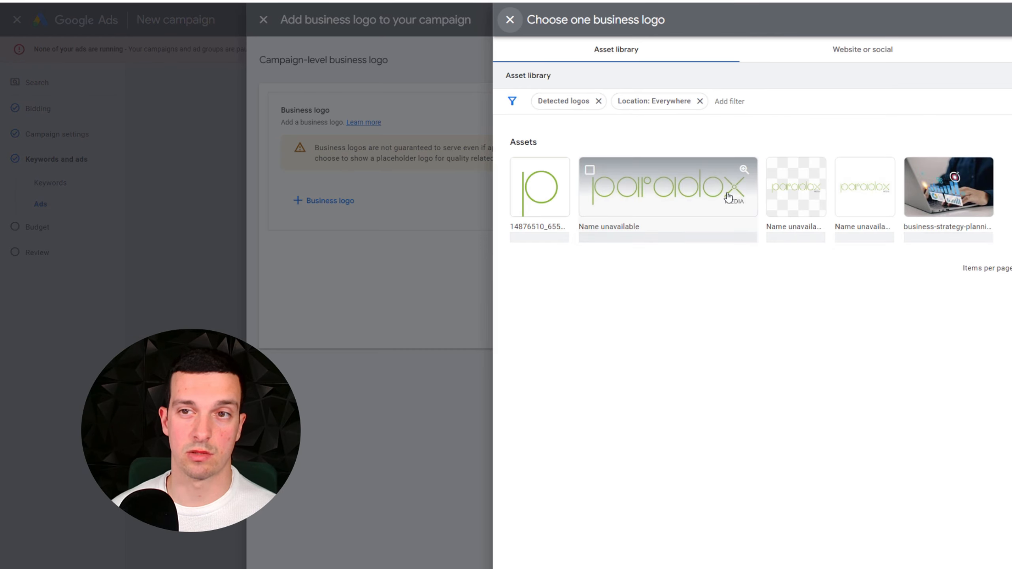
- Try the wide Paradox Media wordmark and its square version on white as alternatives to the green P logo
{"action": "left_click", "coordinate": [534, 187]}
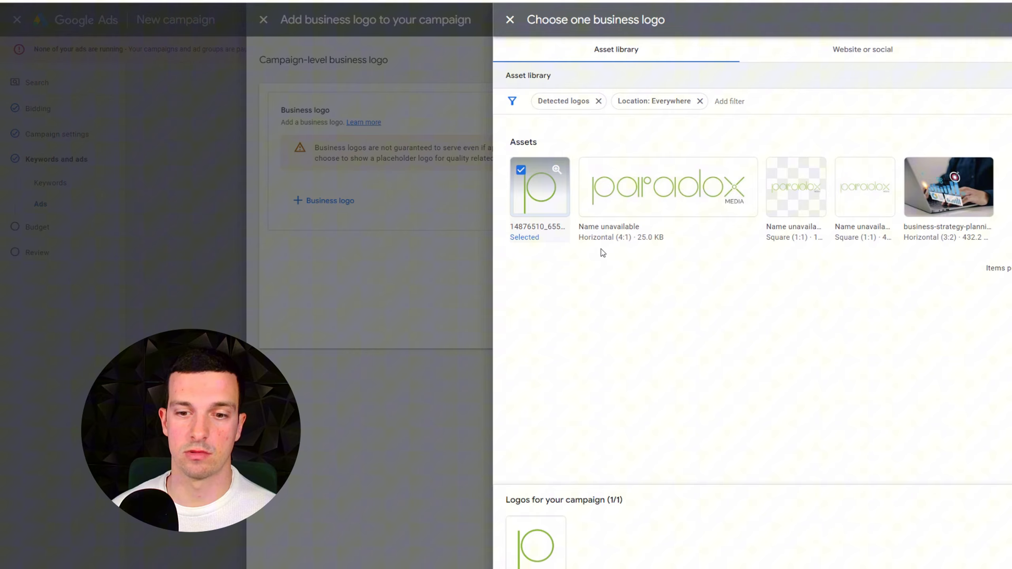
{"action": "left_click", "coordinate": [624, 183]}
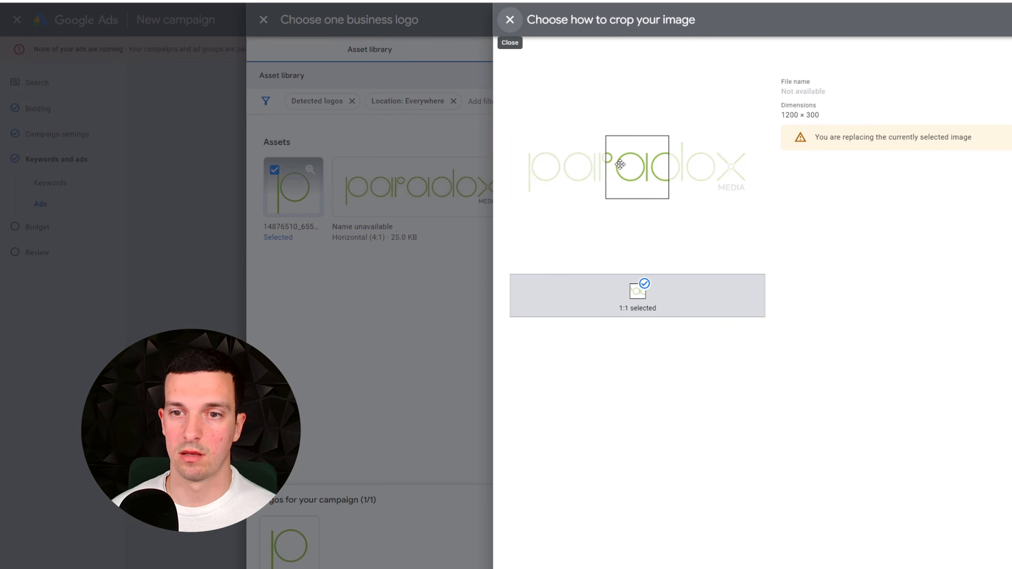
{"action": "left_click", "coordinate": [509, 20]}
{"action": "left_click", "coordinate": [861, 191]}
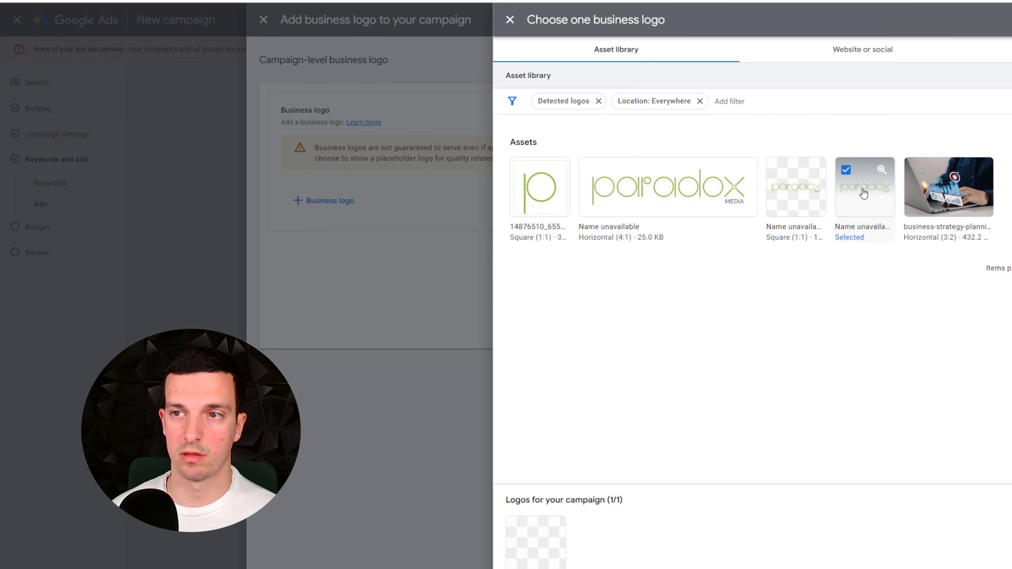
{"action": "left_click", "coordinate": [535, 543]}
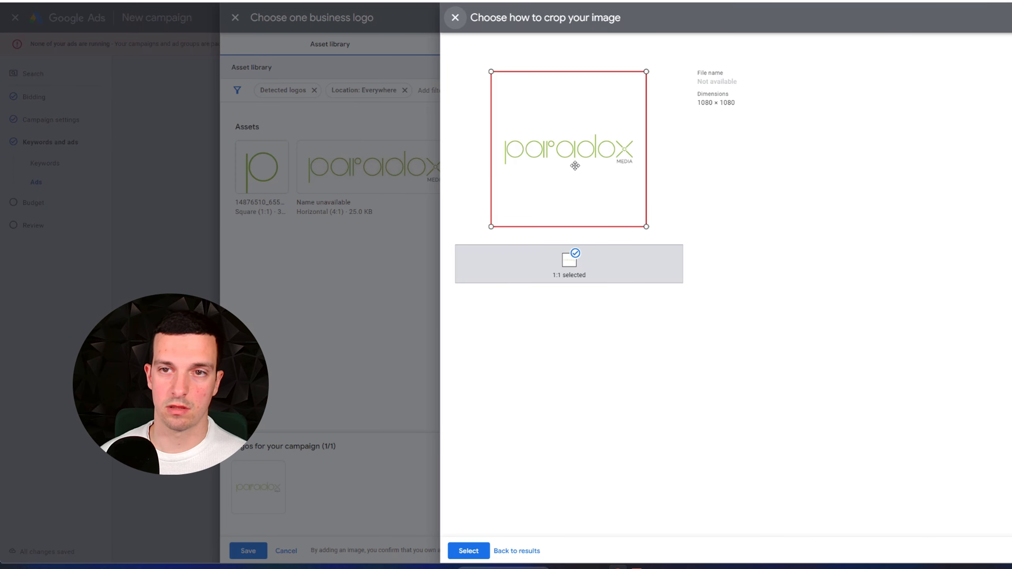
{"action": "left_click", "coordinate": [455, 17]}
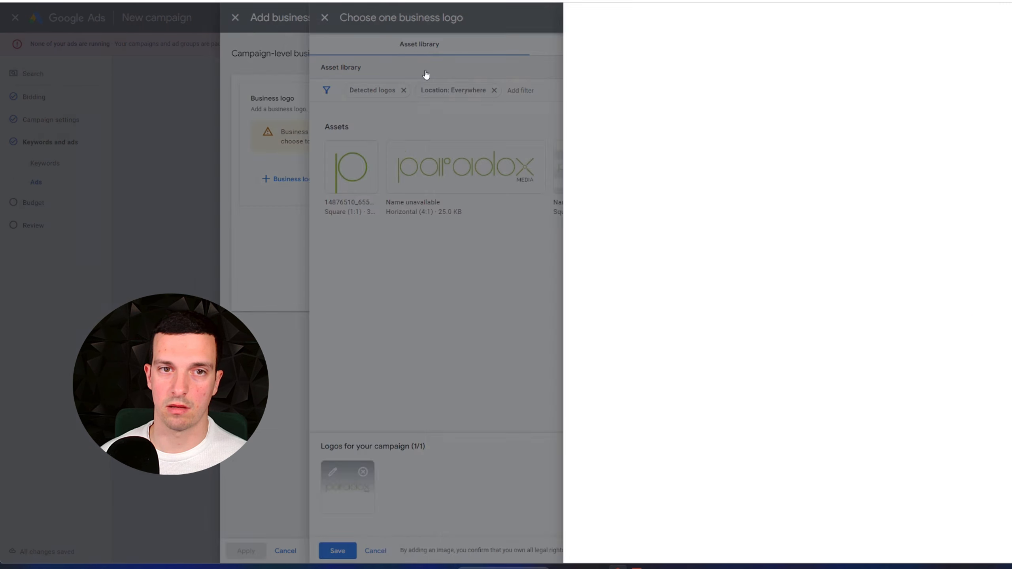
- Choose the square green P logo, save the selection and apply it as the campaign's business logo
{"action": "left_click", "coordinate": [492, 168]}
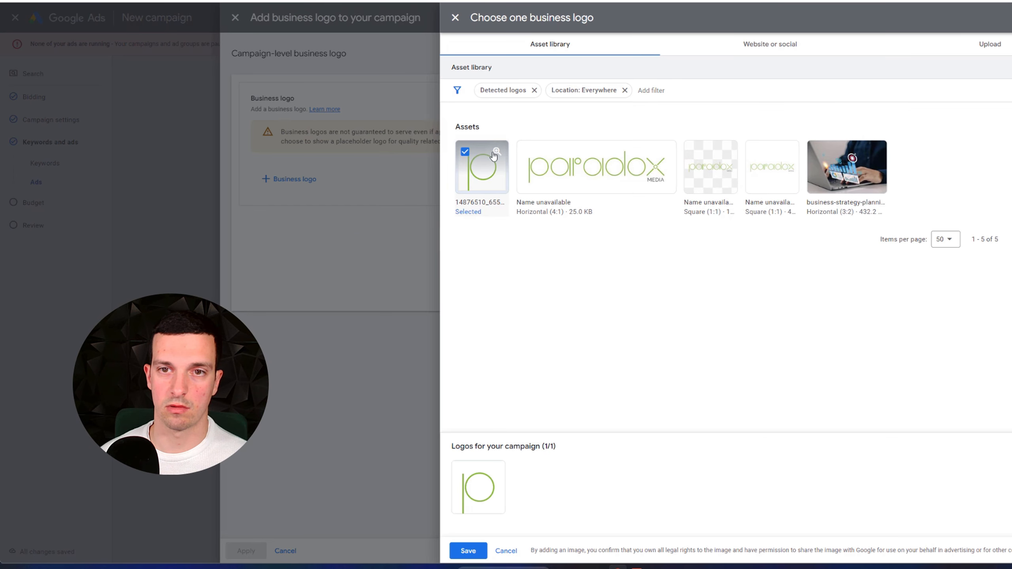
{"action": "left_click", "coordinate": [468, 551]}
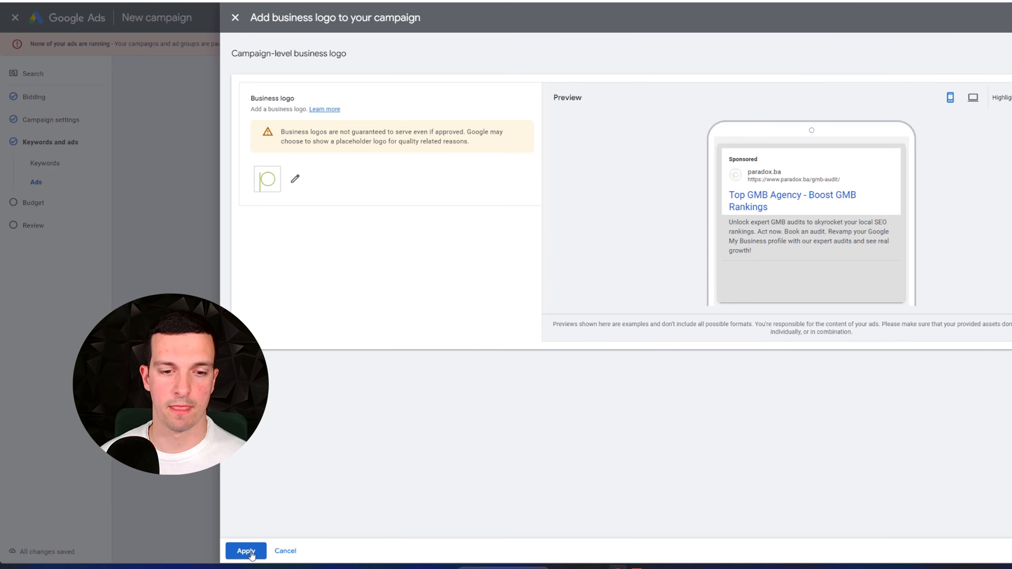
{"action": "left_click", "coordinate": [246, 551]}
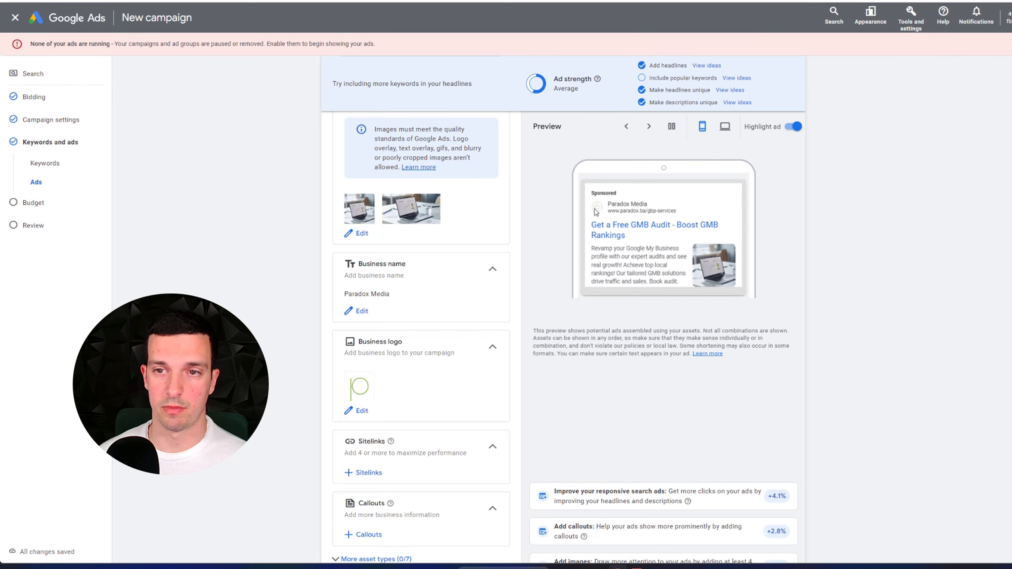
{"action": "scroll", "coordinate": [505, 316], "scroll_direction": "down", "scroll_amount": 3}
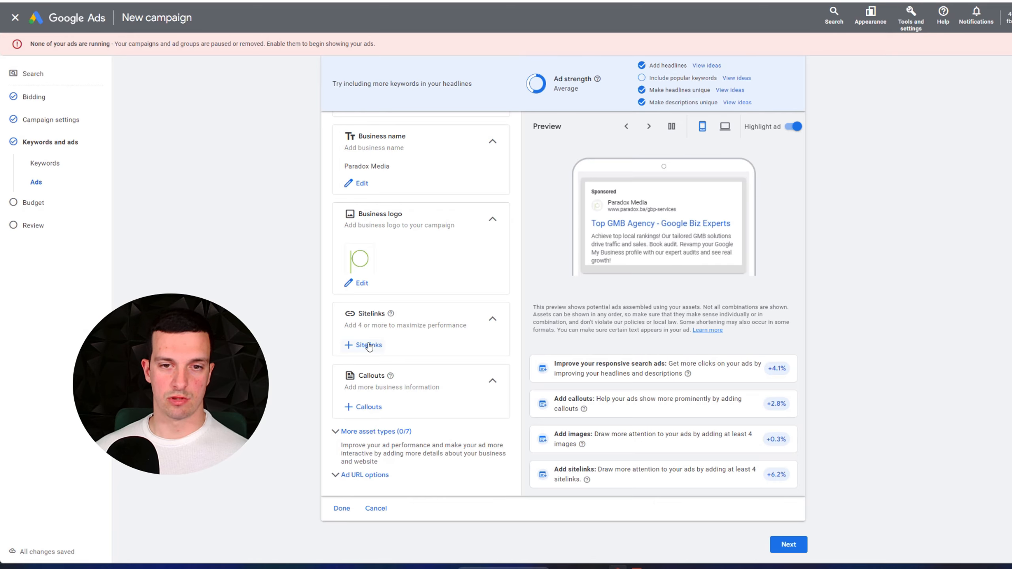
{"action": "left_click", "coordinate": [360, 345]}
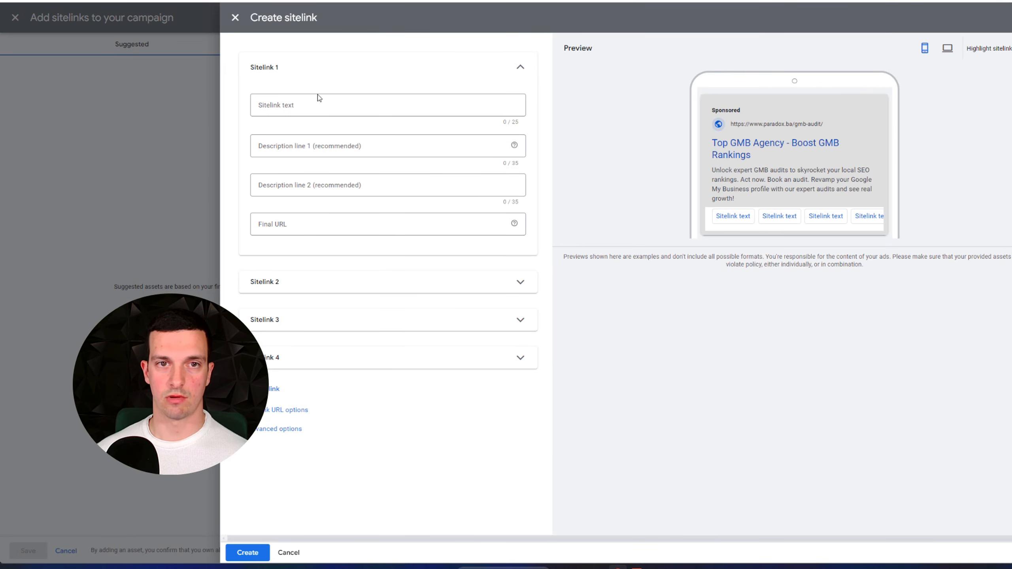
{"action": "left_click", "coordinate": [319, 102]}
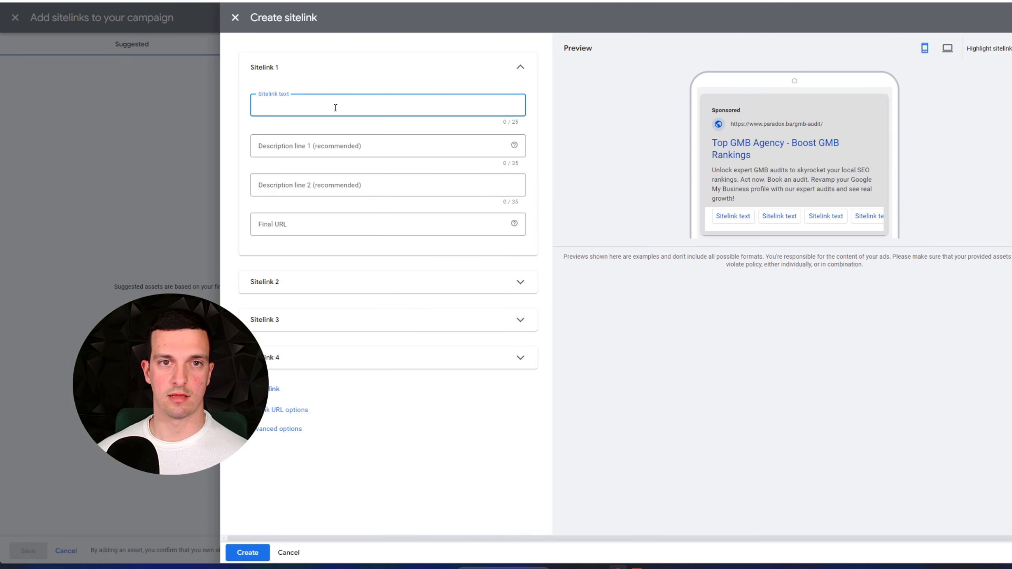
{"action": "left_click", "coordinate": [293, 224]}
{"action": "type", "text": "https://paradox.ba/gmb-audit/"}
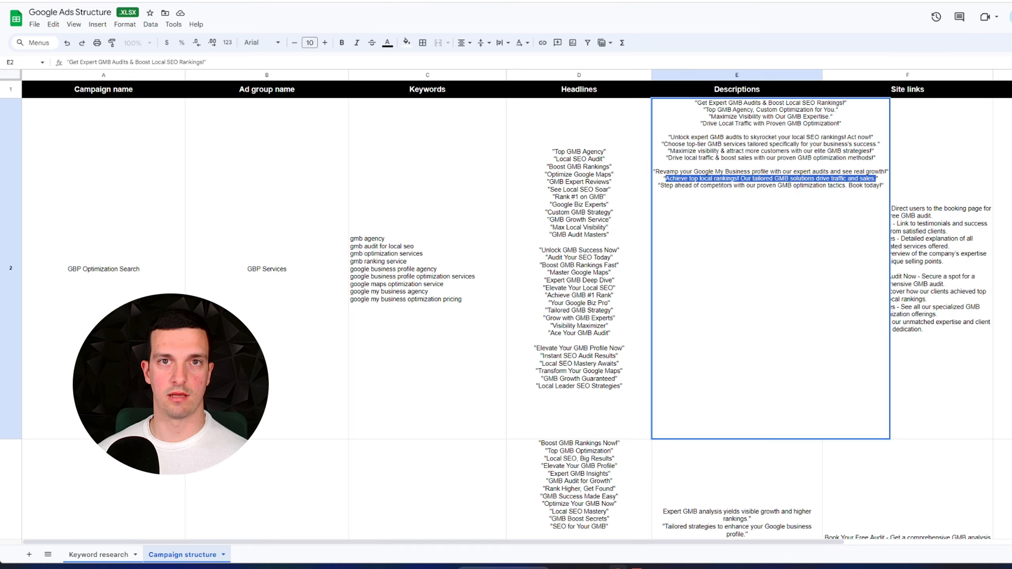
- Copy "Book Free GMB Audit" from the site links in the Google Ads Structure sheet into the first sitelink's text
{"action": "double_click", "coordinate": [946, 219]}
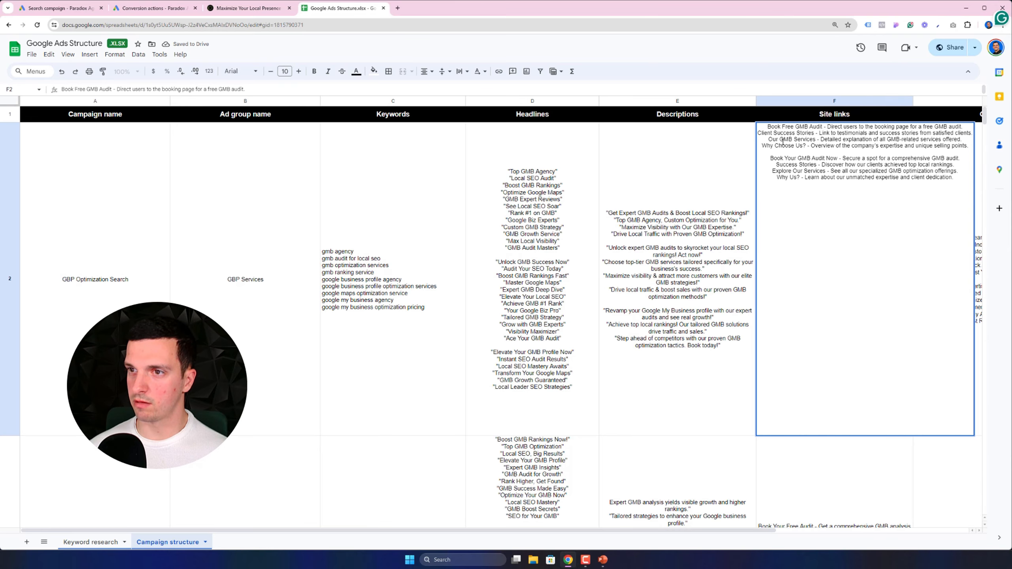
{"action": "left_click", "coordinate": [716, 271]}
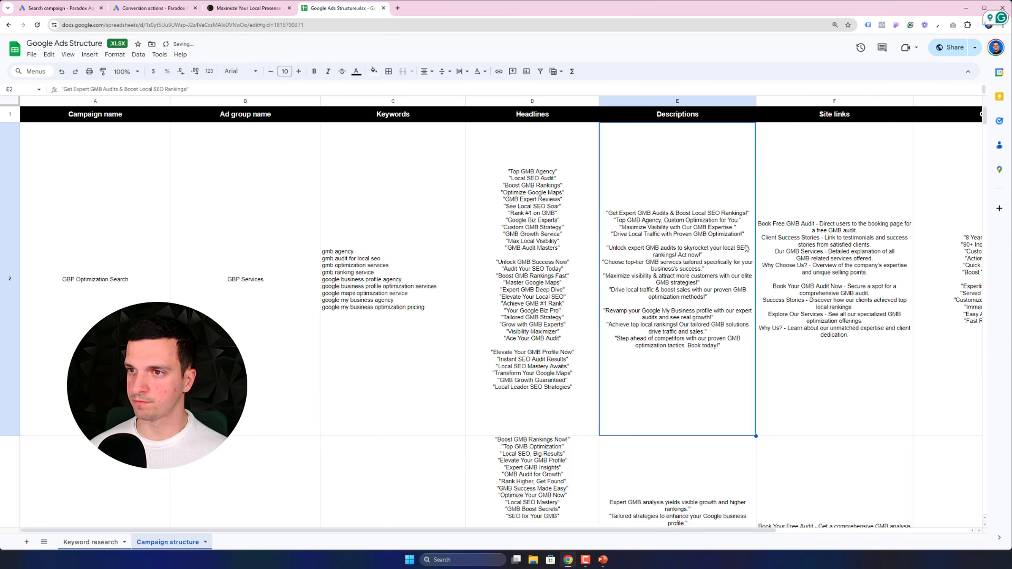
{"action": "double_click", "coordinate": [815, 231]}
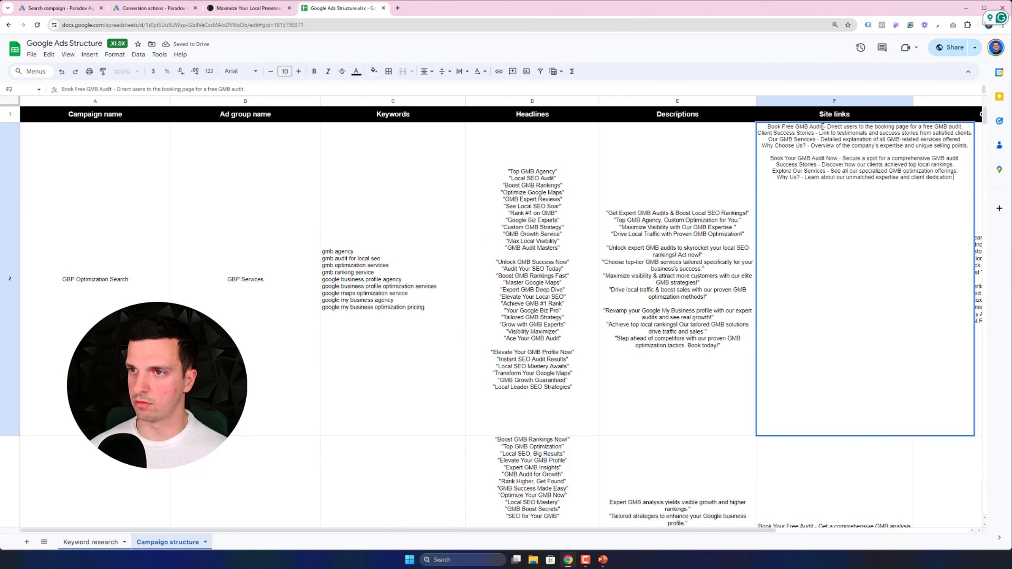
{"action": "left_click_drag", "start_coordinate": [809, 126], "coordinate": [768, 127]}
{"action": "key", "text": "ctrl+c"}
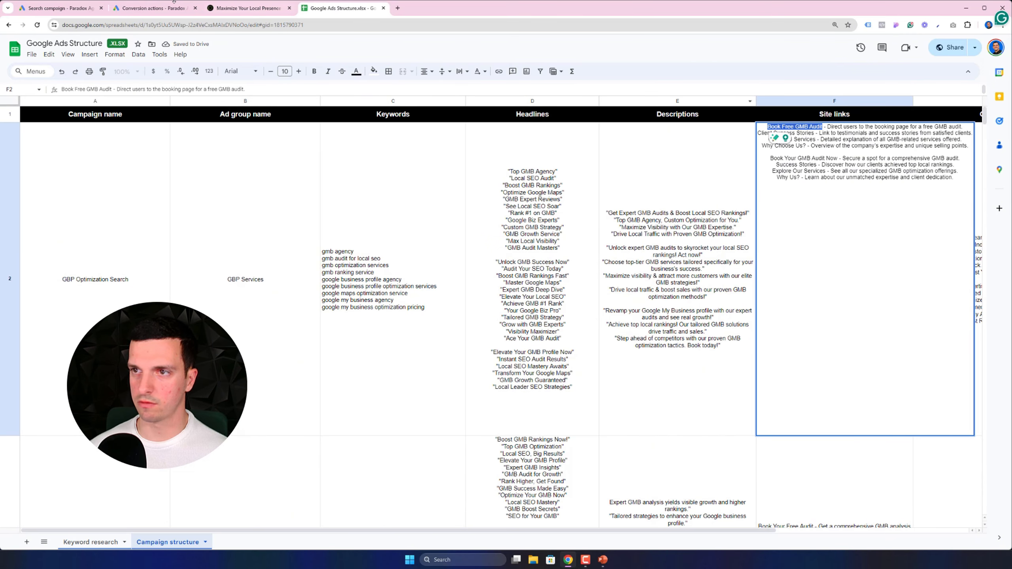
{"action": "left_click", "coordinate": [75, 9]}
{"action": "left_click", "coordinate": [298, 133]}
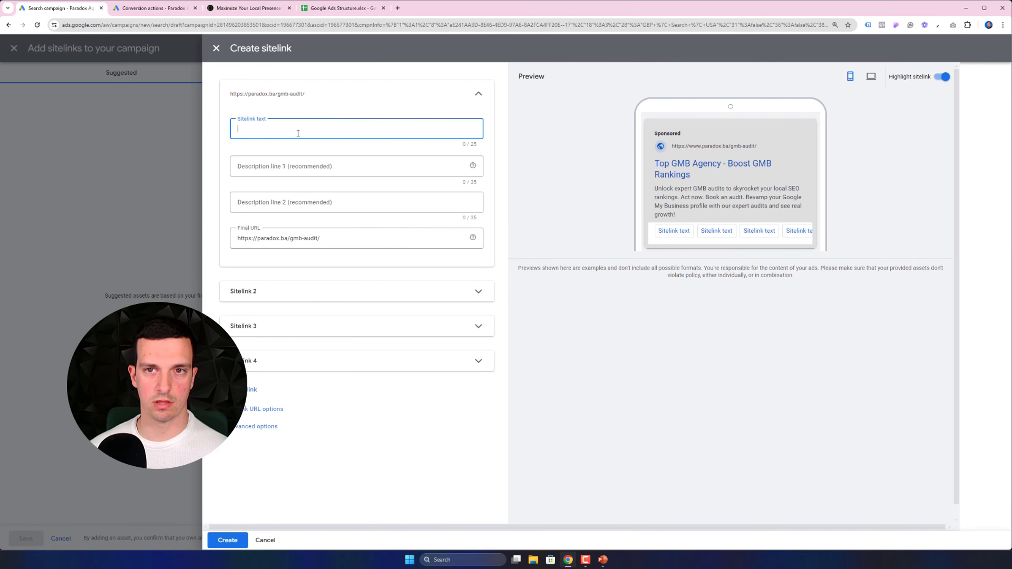
{"action": "key", "text": "ctrl+v"}
- Review the prepared site links and descriptions in the Google Ads Structure sheet and check the sitelink's ad preview
{"action": "left_click", "coordinate": [324, 9]}
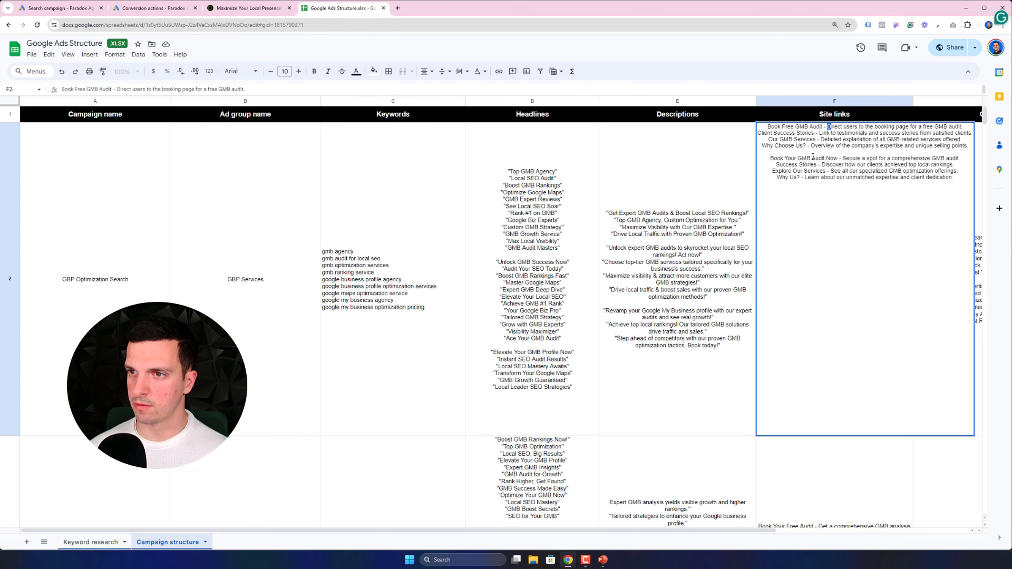
{"action": "left_click", "coordinate": [732, 222]}
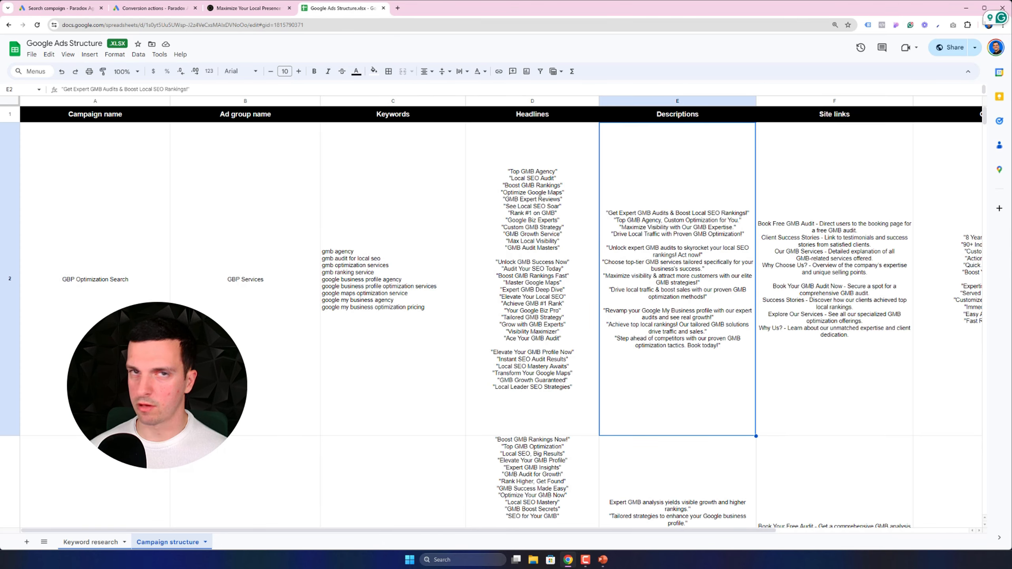
{"action": "scroll", "coordinate": [850, 332], "scroll_direction": "down", "scroll_amount": 4}
{"action": "scroll", "coordinate": [843, 324], "scroll_direction": "up", "scroll_amount": 4}
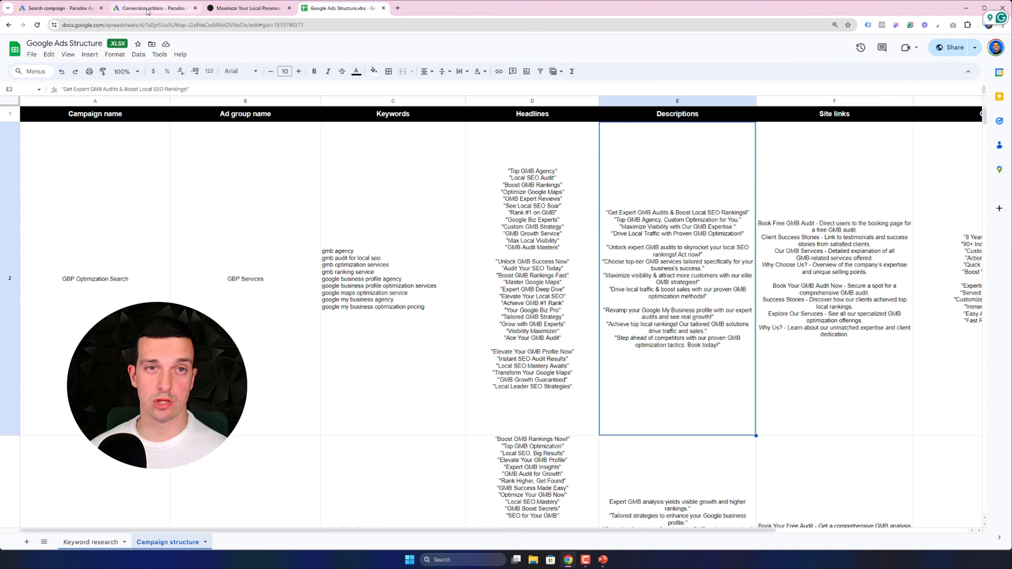
{"action": "left_click", "coordinate": [79, 9]}
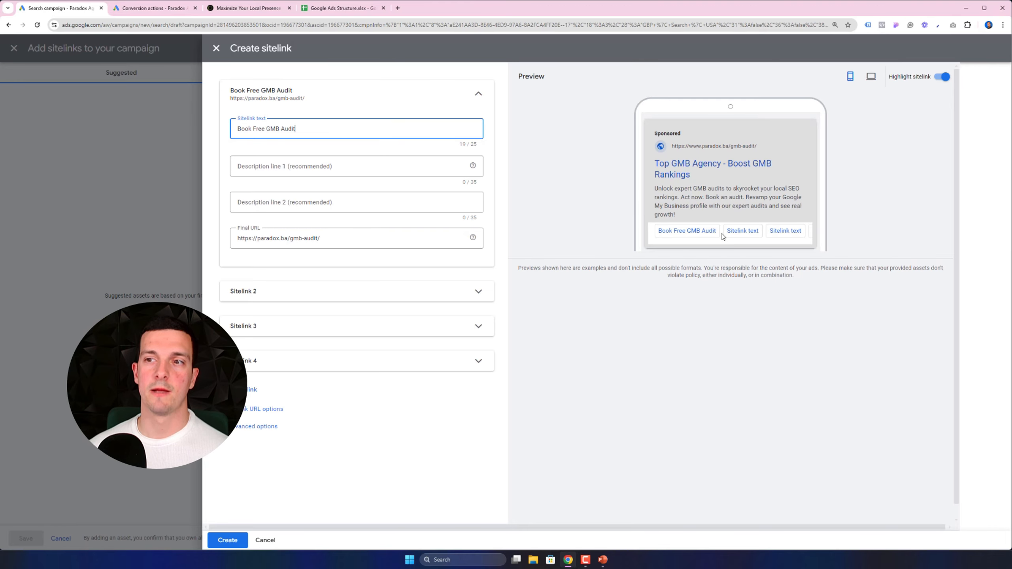
- Copy the headline "Unlock GMB Success Now" from the Google Ads Structure sheet into the first sitelink's description line 1
{"action": "left_click", "coordinate": [350, 13]}
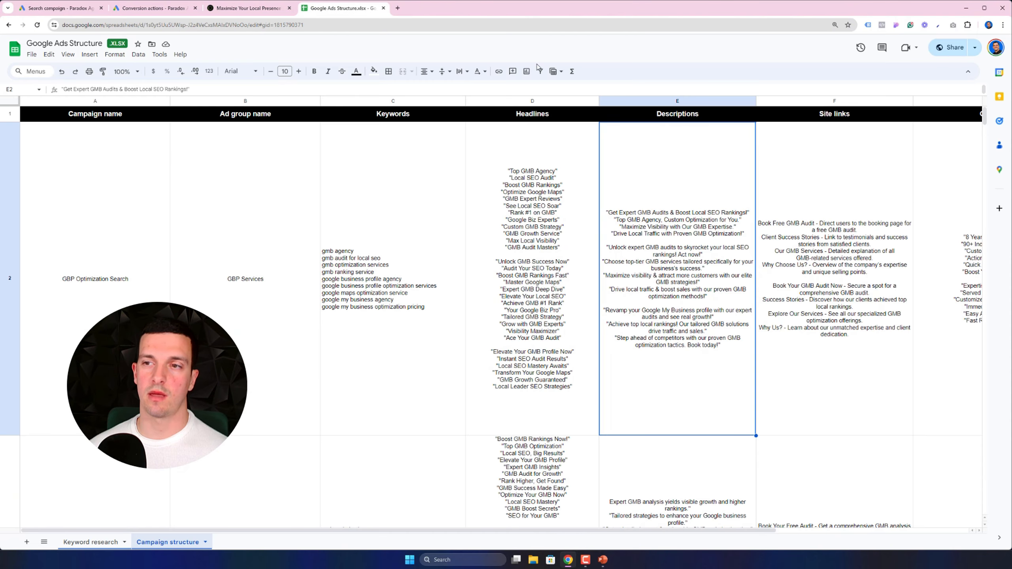
{"action": "double_click", "coordinate": [632, 222]}
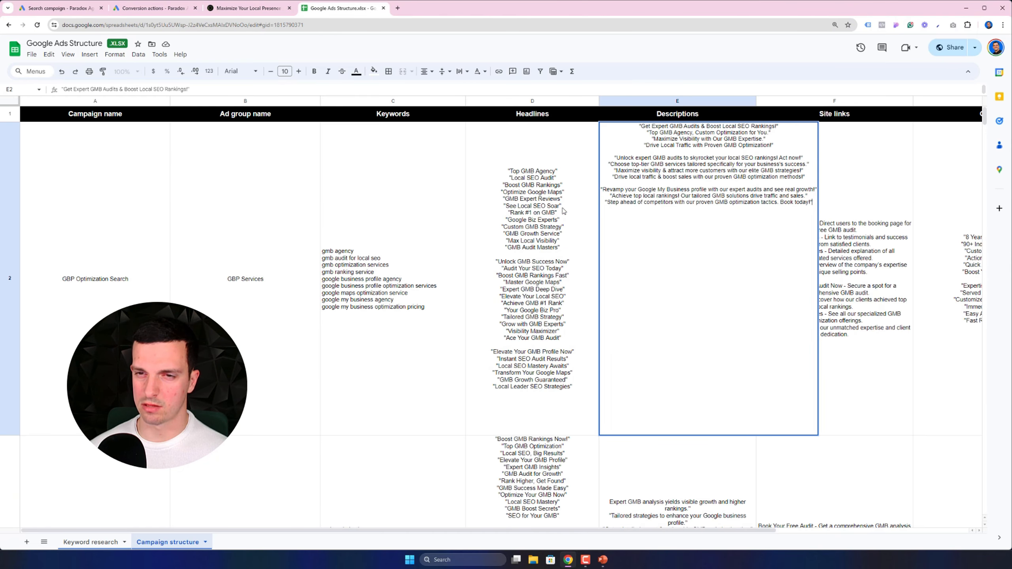
{"action": "left_click", "coordinate": [549, 224]}
{"action": "double_click", "coordinate": [549, 222]}
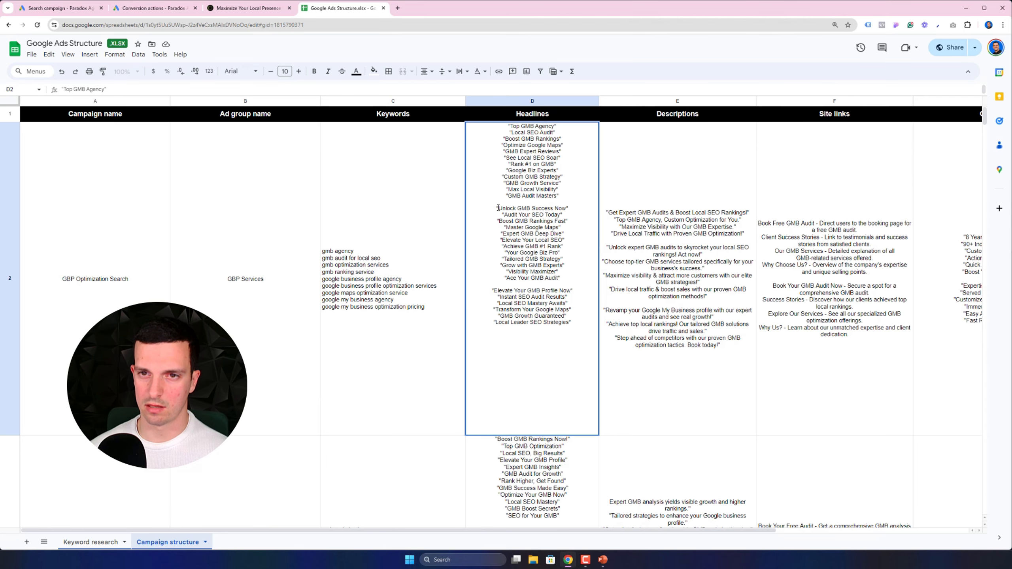
{"action": "left_click_drag", "start_coordinate": [499, 208], "coordinate": [559, 206]}
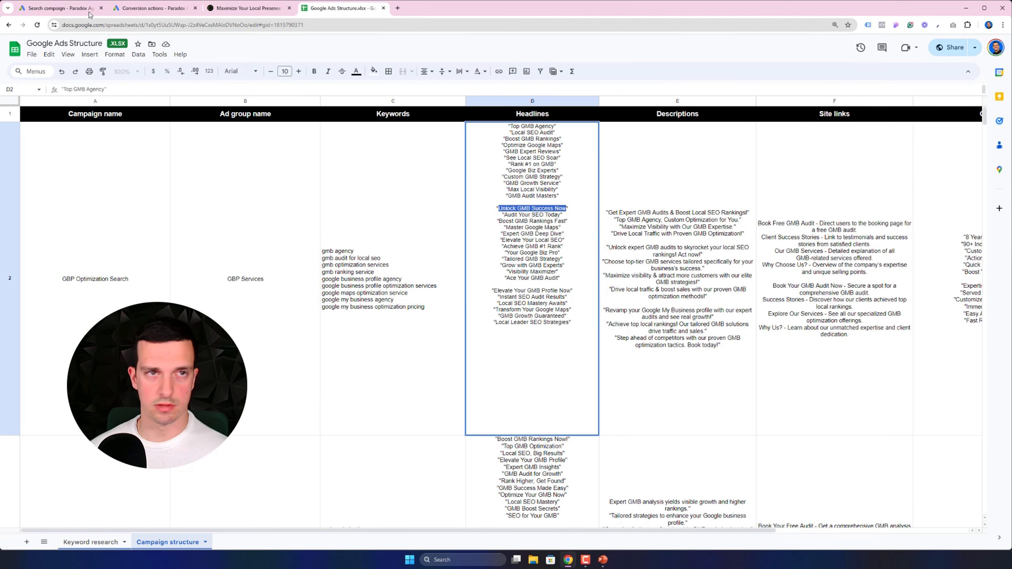
{"action": "left_click", "coordinate": [59, 8]}
{"action": "left_click", "coordinate": [273, 164]}
{"action": "type", "text": "Unlock GMB Success Now"}
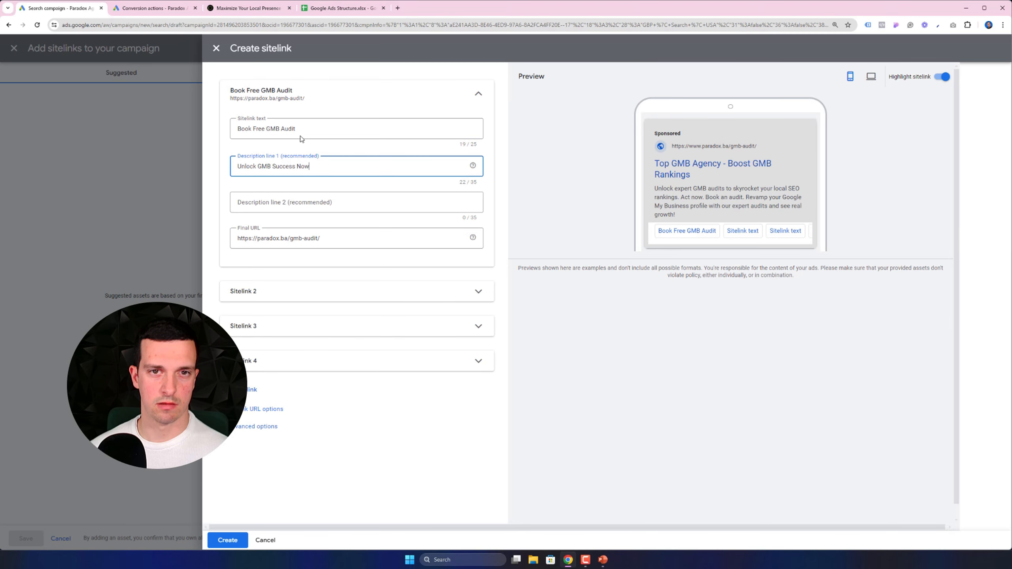
- Copy the headline "Instant SEO Audit Results" from the Google Ads Structure sheet into the first sitelink's description line 2
{"action": "left_click", "coordinate": [327, 8]}
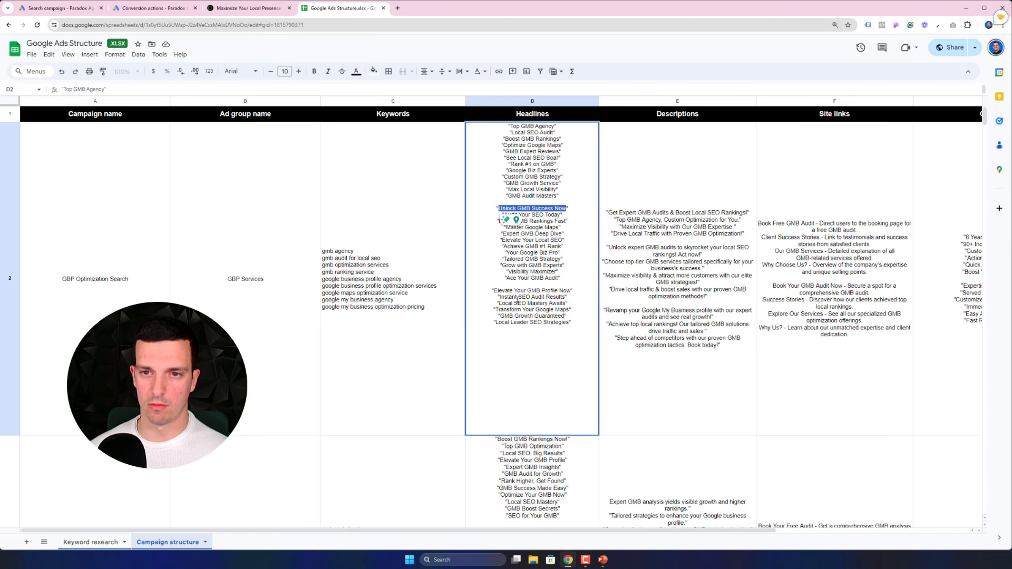
{"action": "left_click_drag", "start_coordinate": [500, 297], "coordinate": [565, 297]}
{"action": "key", "text": "ctrl+c"}
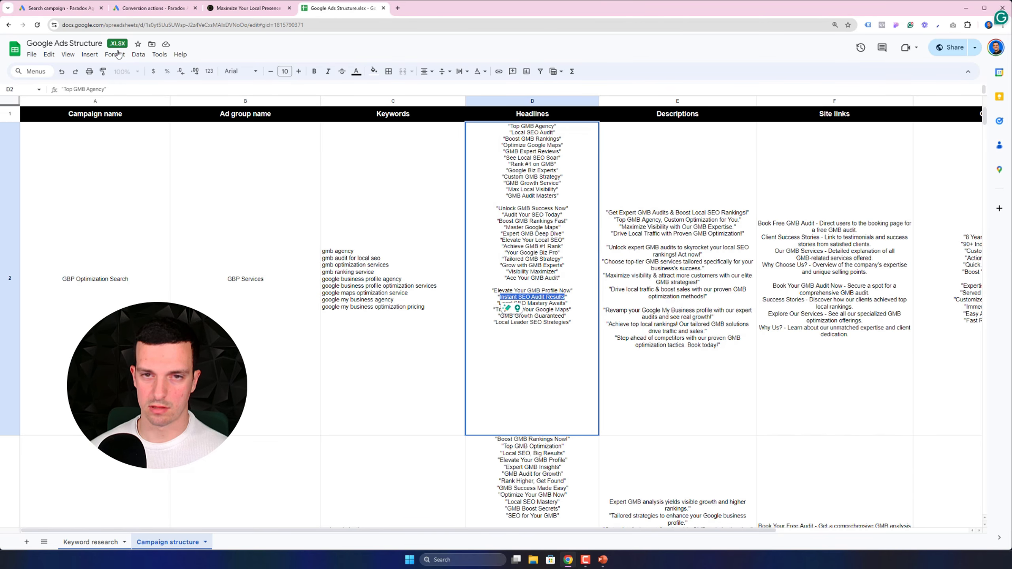
{"action": "left_click", "coordinate": [60, 8]}
{"action": "left_click", "coordinate": [328, 202]}
{"action": "key", "text": "ctrl+v"}
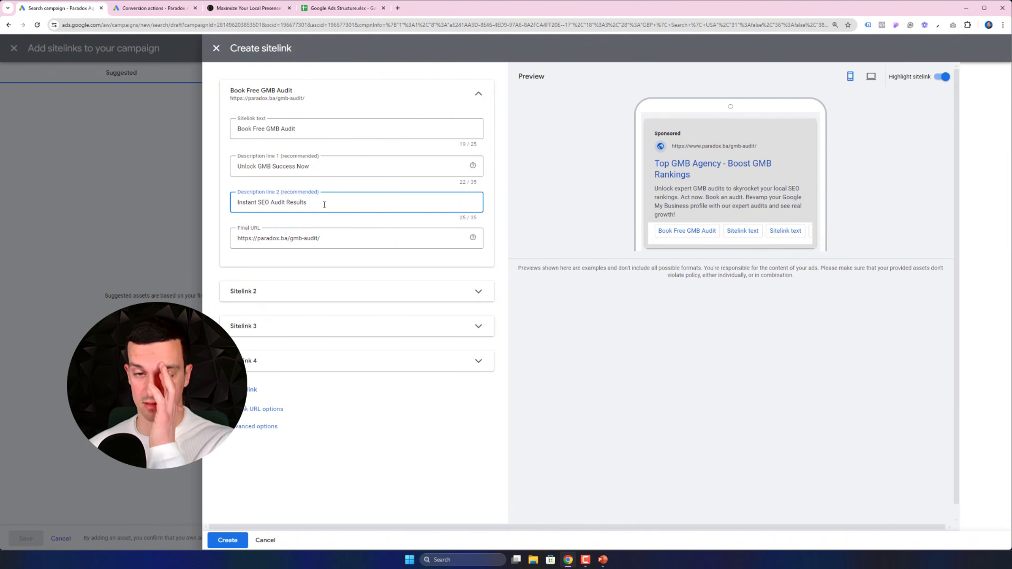
{"action": "left_click", "coordinate": [471, 295]}
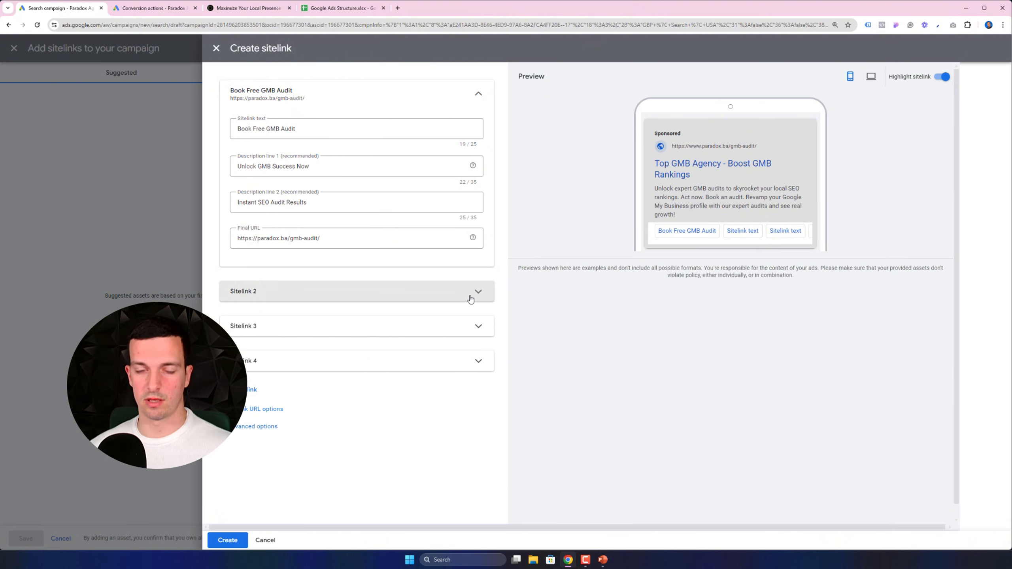
{"action": "left_click", "coordinate": [311, 336]}
{"action": "left_click", "coordinate": [249, 8]}
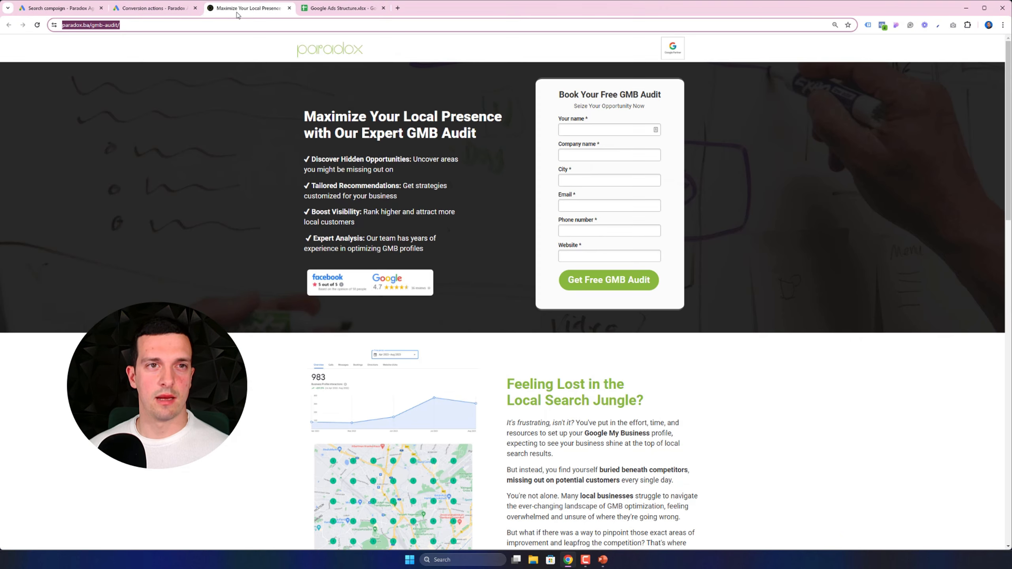
{"action": "left_click", "coordinate": [103, 25]}
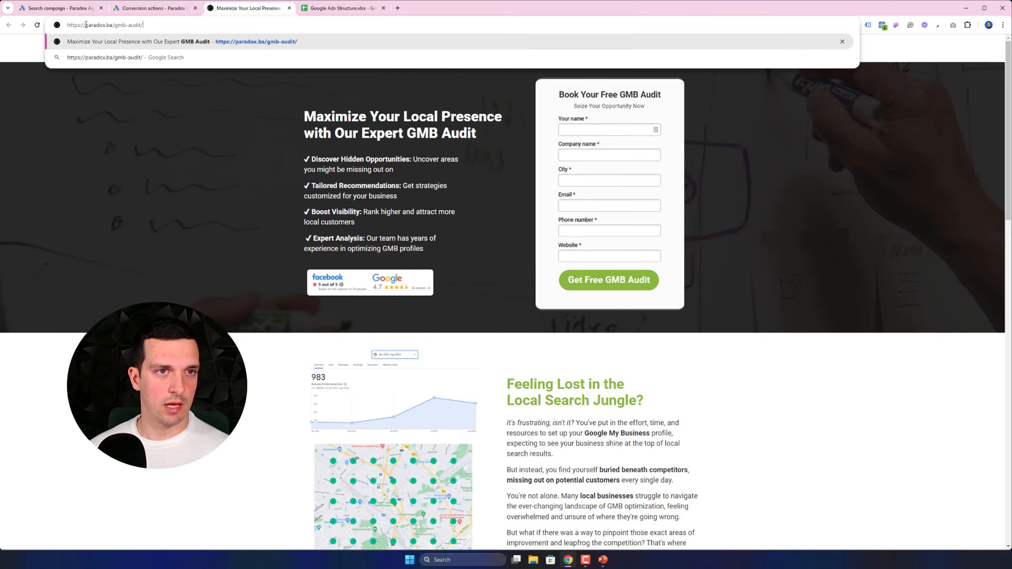
{"action": "left_click_drag", "start_coordinate": [86, 25], "coordinate": [41, 27]}
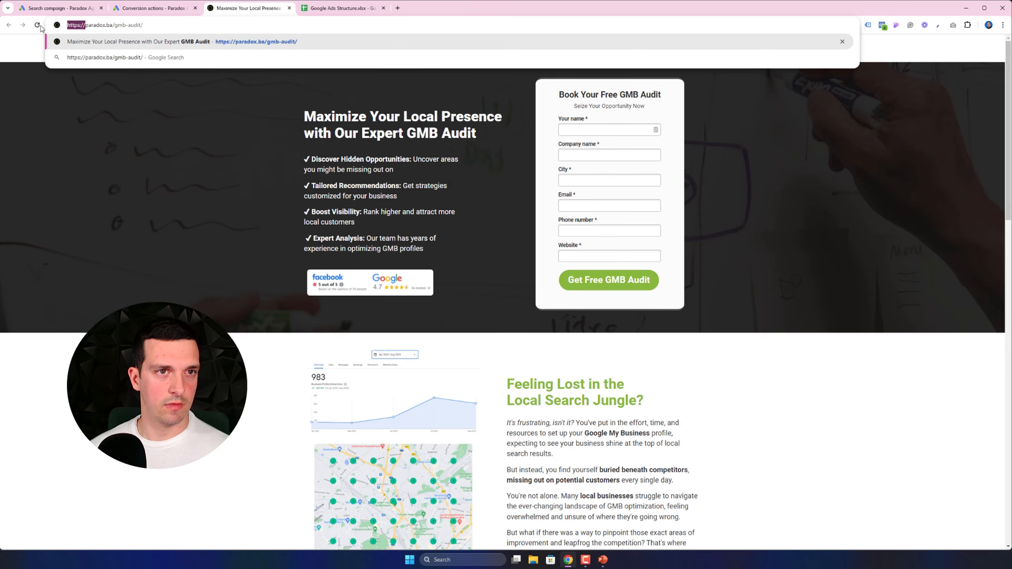
{"action": "key", "text": "BackSpace"}
{"action": "key", "text": "ctrl+a"}
{"action": "key", "text": "ctrl+c"}
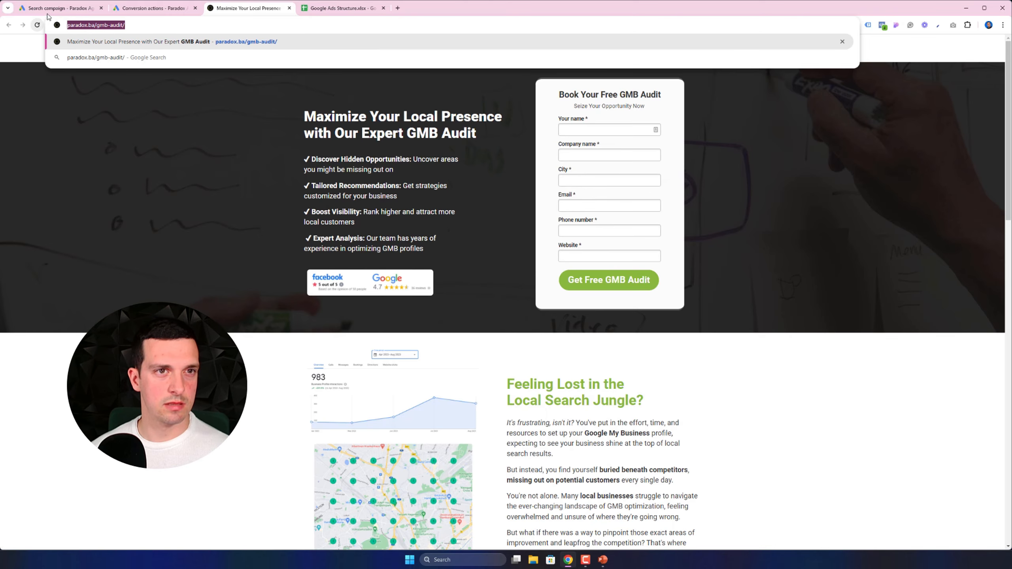
{"action": "left_click", "coordinate": [54, 8]}
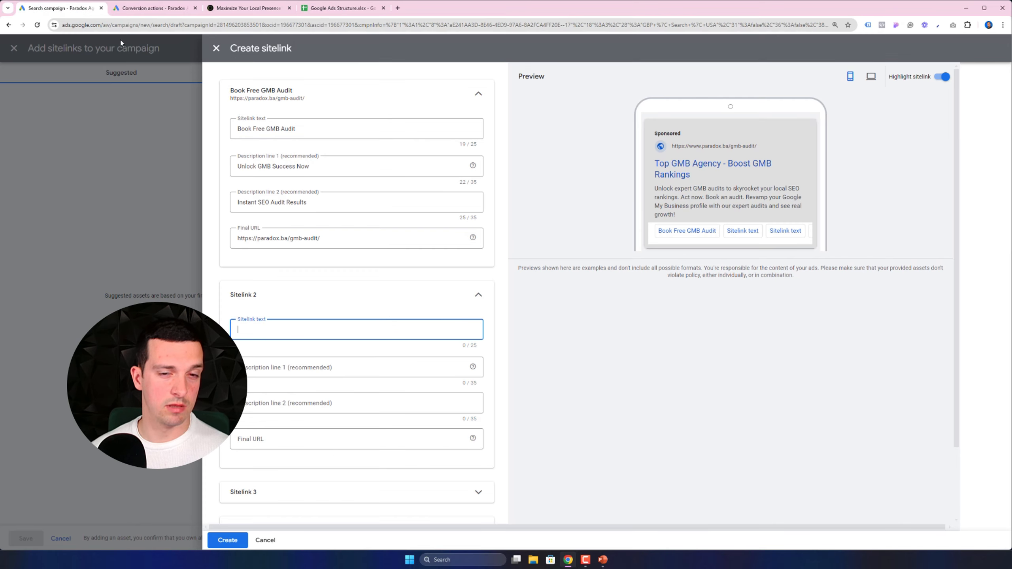
{"action": "left_click", "coordinate": [264, 437]}
{"action": "key", "text": "ctrl+v"}
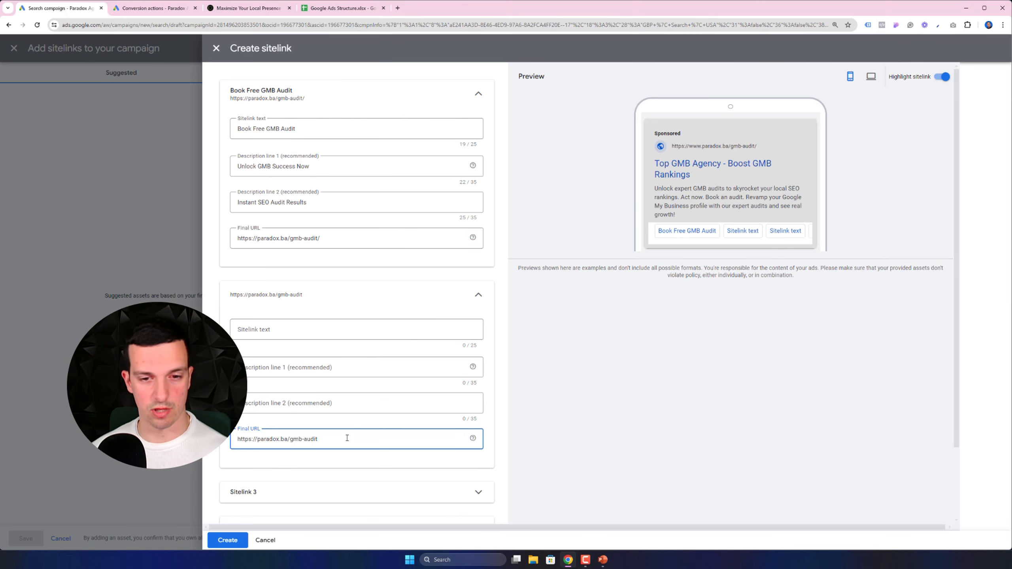
{"action": "left_click", "coordinate": [589, 379]}
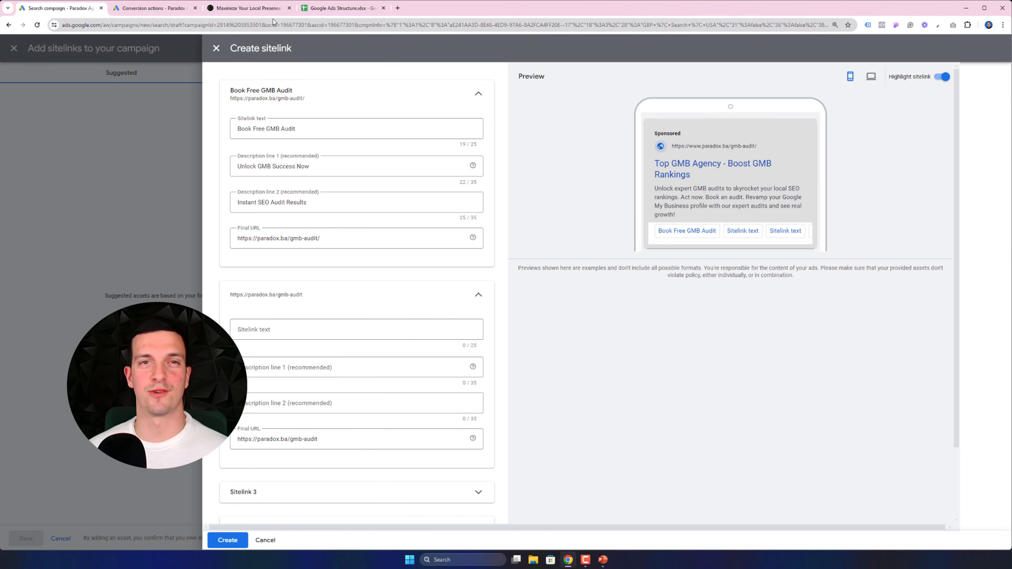
- Follow the "Book Your Free GMB Audit" link on the landing page to load the address of its booking form section
{"action": "left_click", "coordinate": [253, 11]}
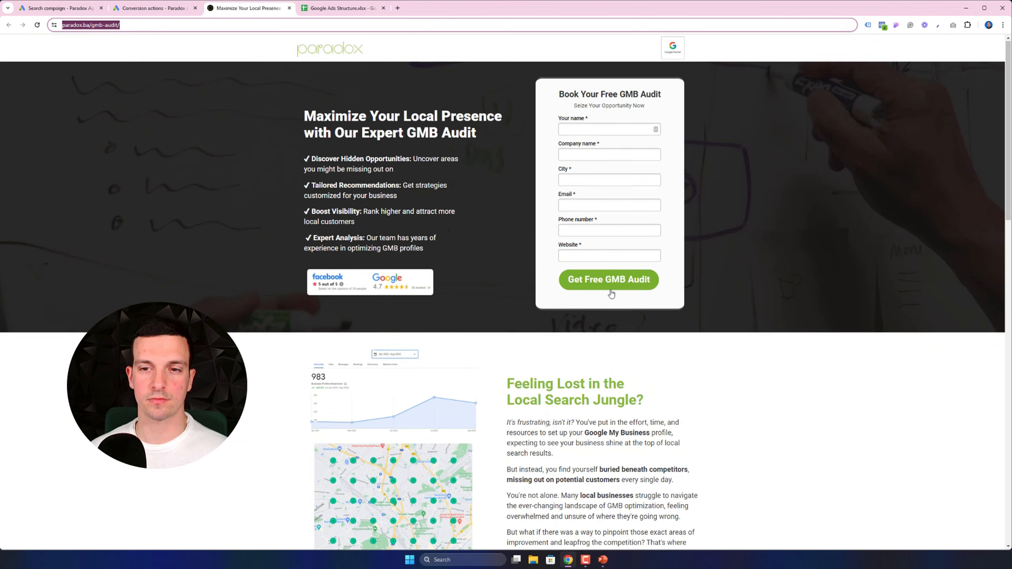
{"action": "scroll", "coordinate": [611, 294], "scroll_direction": "down", "scroll_amount": 10}
{"action": "left_click", "coordinate": [563, 71]}
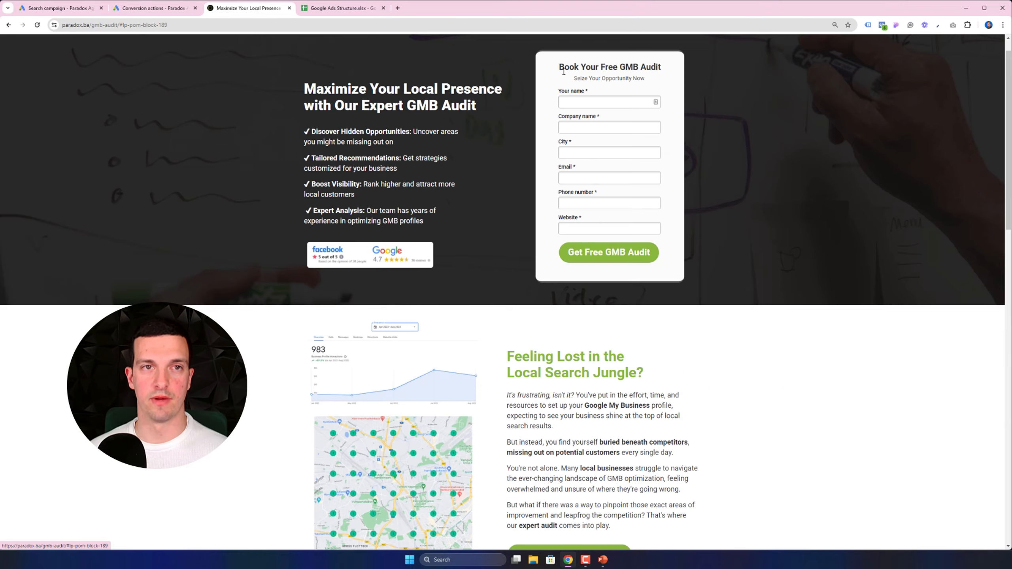
{"action": "scroll", "coordinate": [650, 329], "scroll_direction": "down", "scroll_amount": 10}
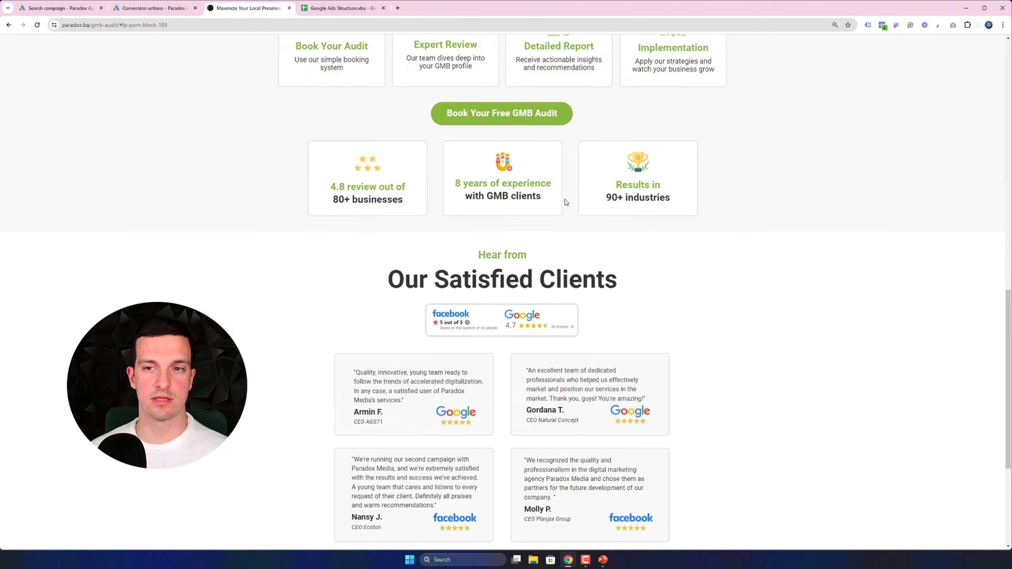
{"action": "scroll", "coordinate": [567, 126], "scroll_direction": "up", "scroll_amount": 5}
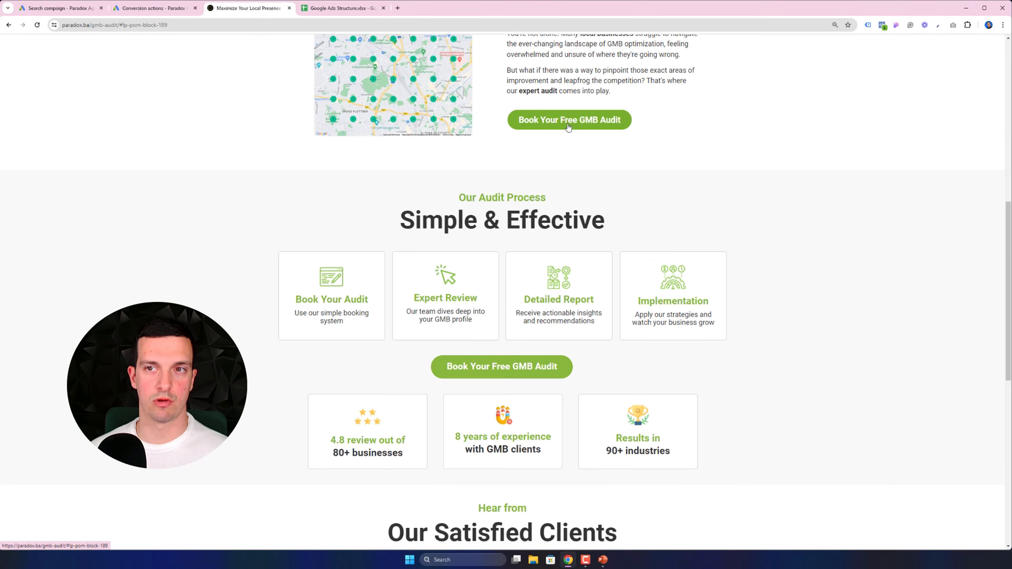
{"action": "left_click", "coordinate": [568, 126]}
{"action": "scroll", "coordinate": [613, 280], "scroll_direction": "down", "scroll_amount": 5}
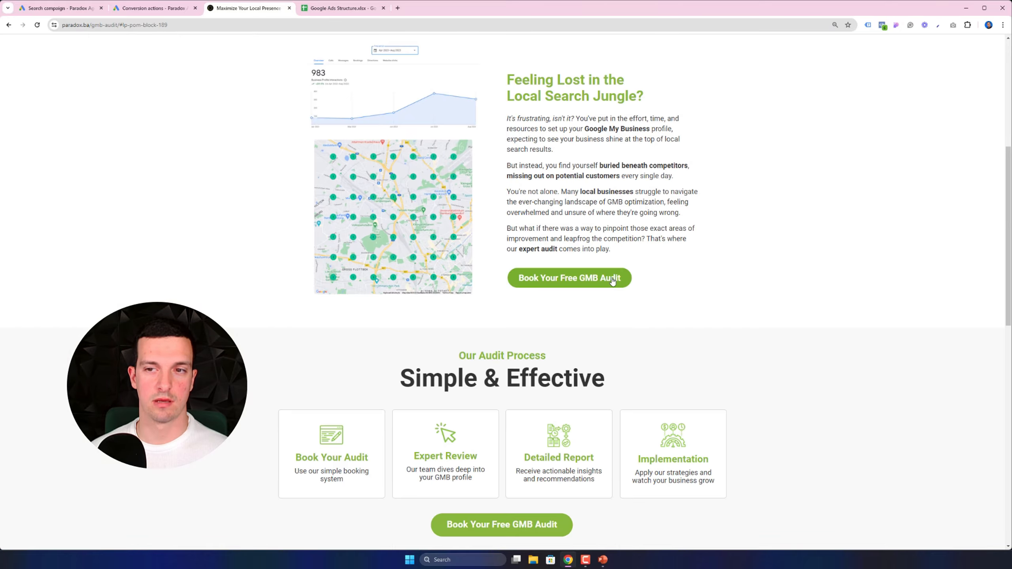
{"action": "left_click", "coordinate": [613, 278]}
{"action": "left_click", "coordinate": [149, 26]}
{"action": "key", "text": "ctrl+c"}
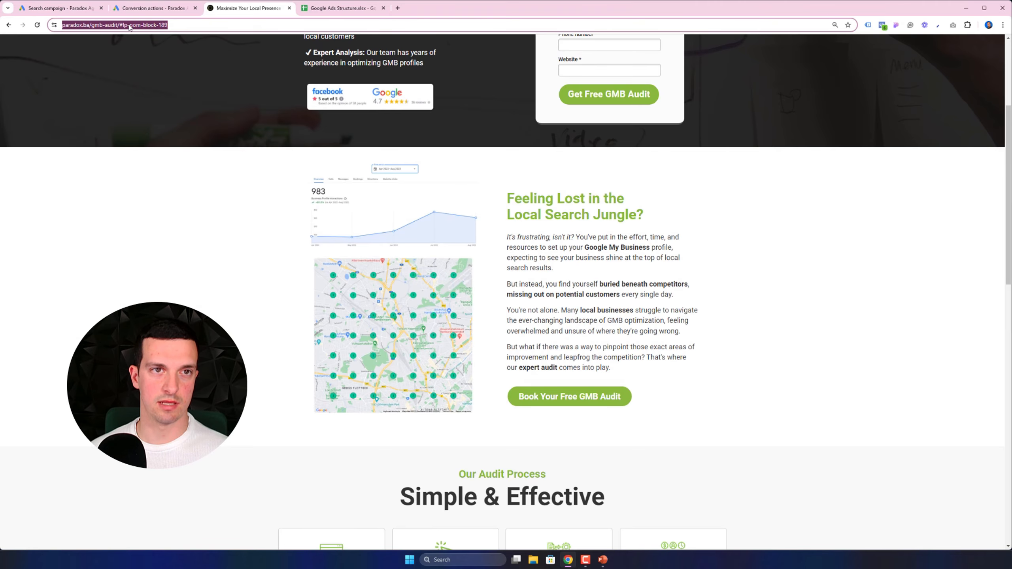
{"action": "scroll", "coordinate": [602, 78], "scroll_direction": "up", "scroll_amount": 4}
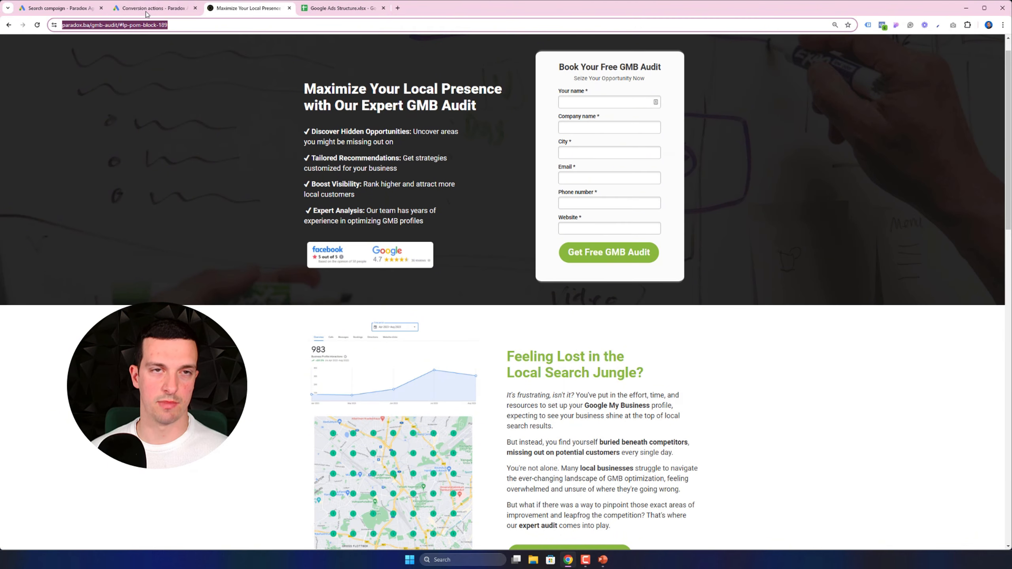
{"action": "left_click", "coordinate": [60, 8]}
{"action": "left_click", "coordinate": [304, 440]}
{"action": "key", "text": "ctrl+v"}
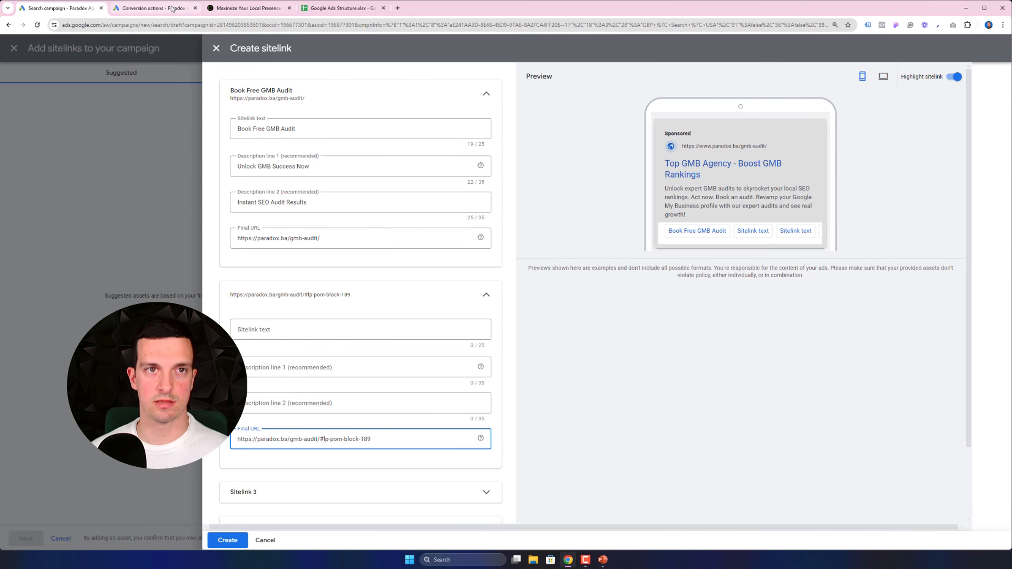
- Copy "Client Success Stories" from the site links in the Google Ads Structure sheet into the second sitelink's text
{"action": "left_click", "coordinate": [354, 9]}
{"action": "left_click", "coordinate": [876, 221]}
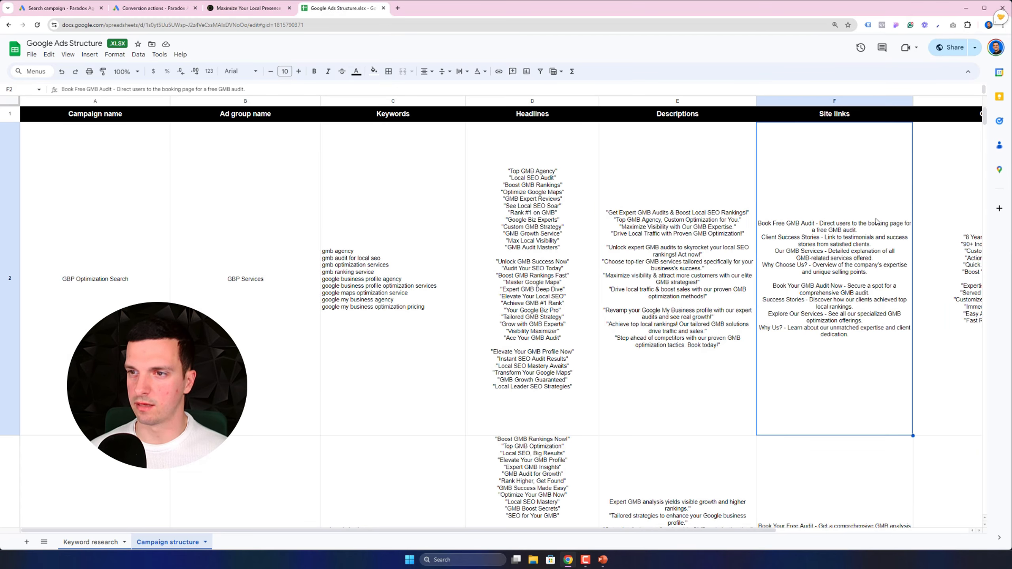
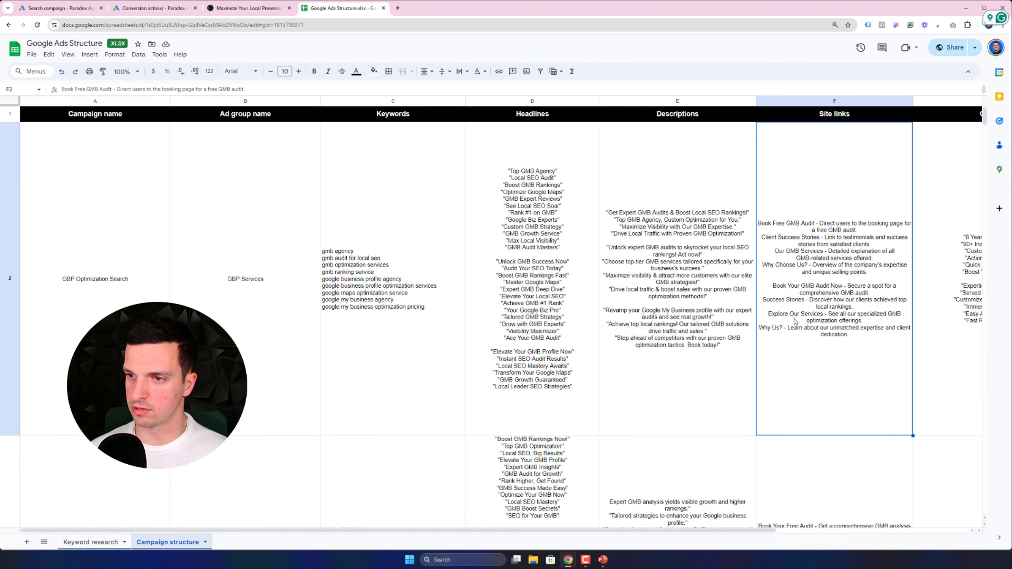
{"action": "scroll", "coordinate": [810, 324], "scroll_direction": "down", "scroll_amount": 5}
{"action": "left_click", "coordinate": [860, 317]}
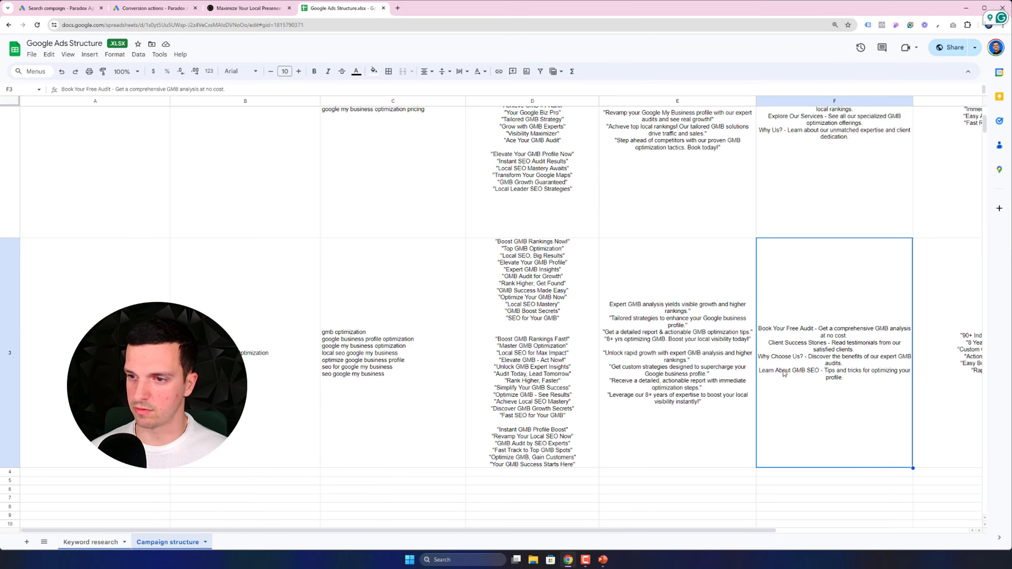
{"action": "scroll", "coordinate": [784, 375], "scroll_direction": "up", "scroll_amount": 5}
{"action": "double_click", "coordinate": [782, 256]}
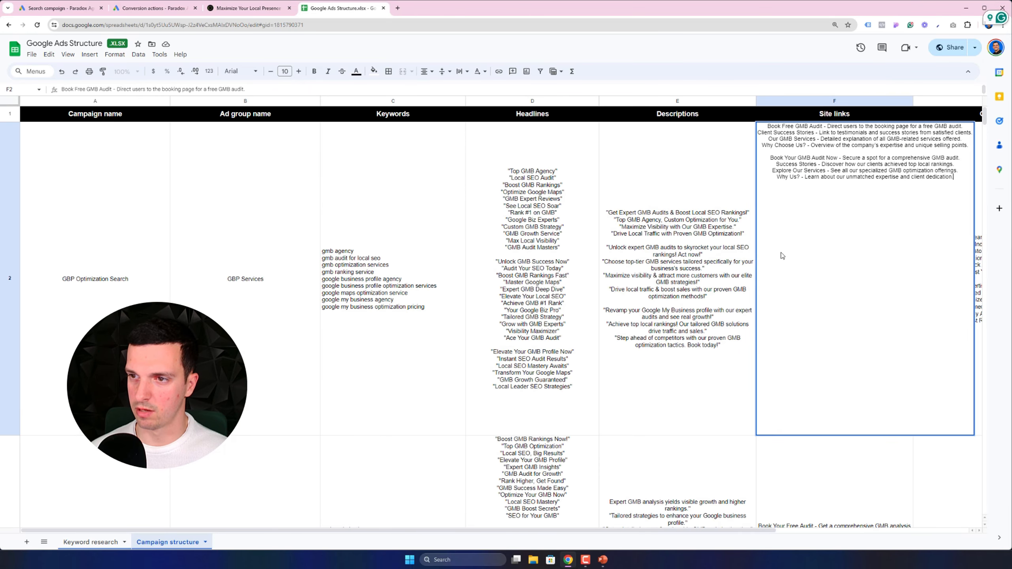
{"action": "left_click_drag", "start_coordinate": [814, 132], "coordinate": [758, 132]}
{"action": "key", "text": "ctrl+c"}
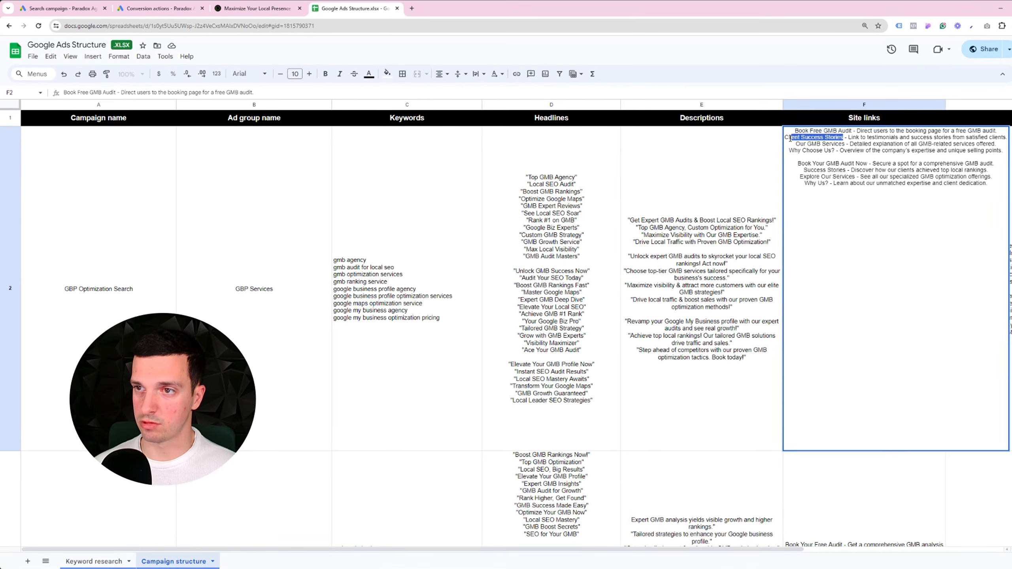
{"action": "left_click", "coordinate": [290, 343]}
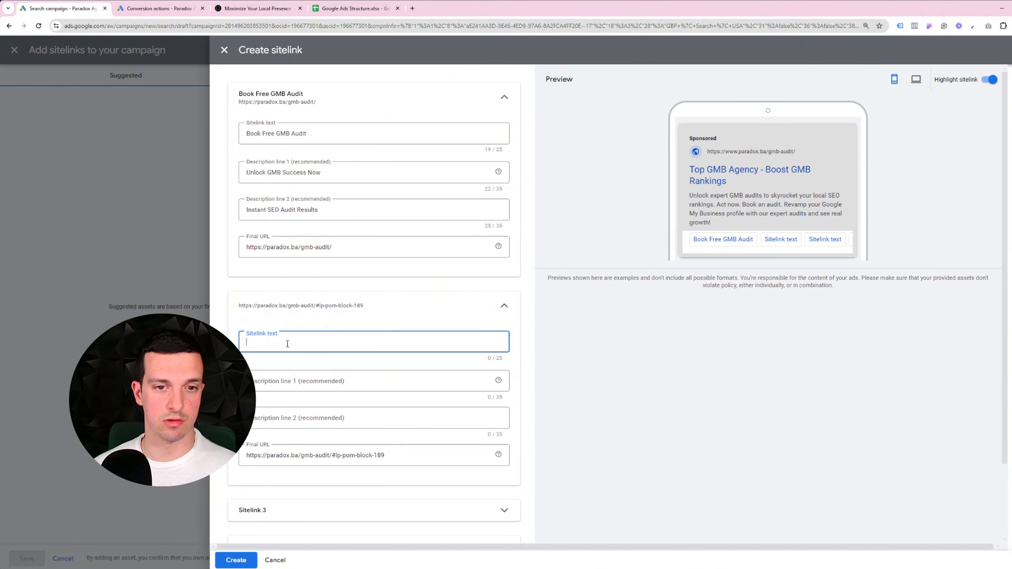
{"action": "key", "text": "ctrl+v"}
- Copy the headline "Simplify Your GMB Success" from the Google Ads Structure sheet into the second sitelink's description line 1
{"action": "left_click", "coordinate": [349, 12]}
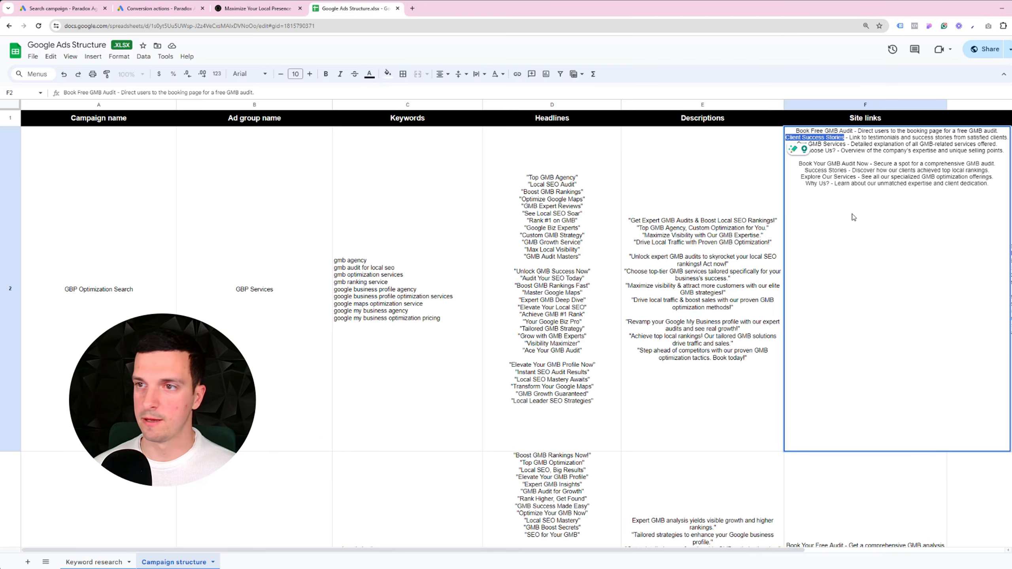
{"action": "left_click", "coordinate": [730, 228]}
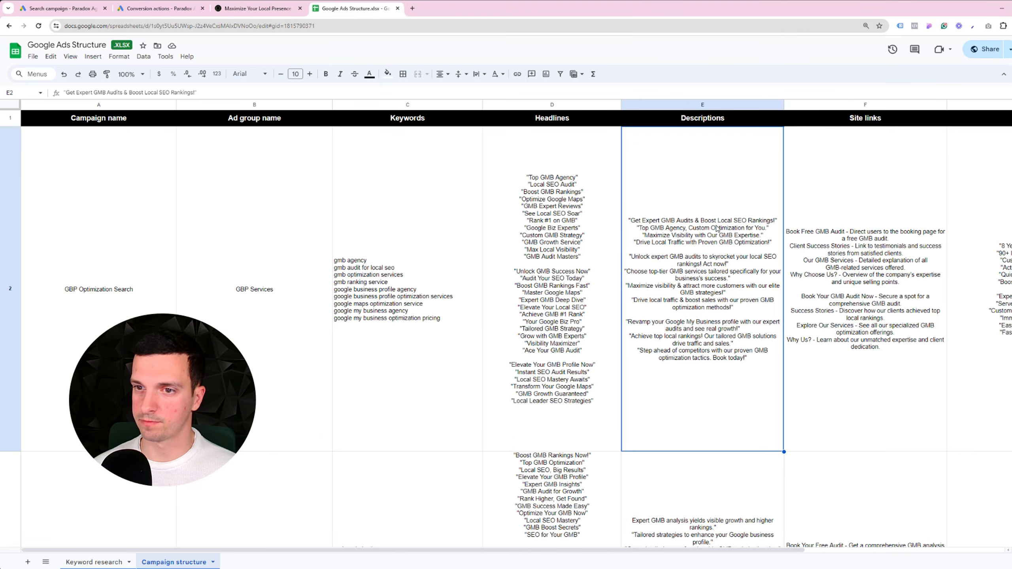
{"action": "double_click", "coordinate": [572, 301]}
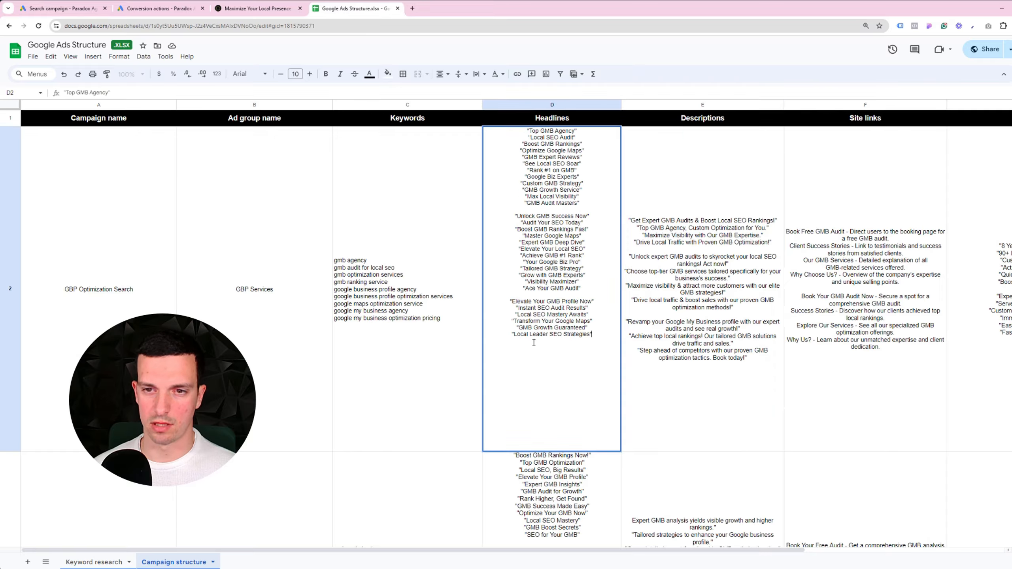
{"action": "double_click", "coordinate": [571, 464]}
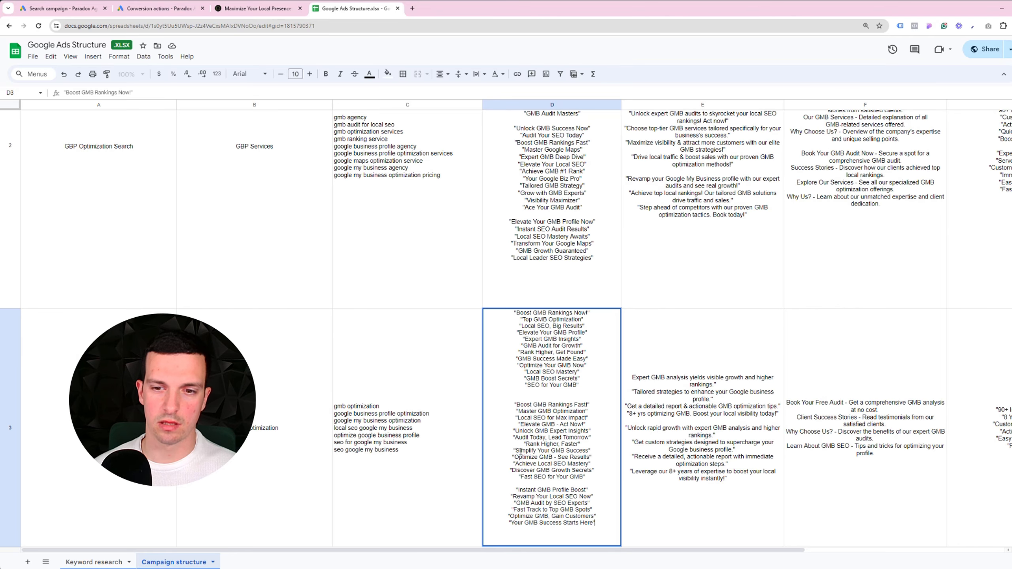
{"action": "left_click_drag", "start_coordinate": [516, 449], "coordinate": [589, 453]}
{"action": "key", "text": "ctrl+c"}
{"action": "left_click", "coordinate": [100, 6]}
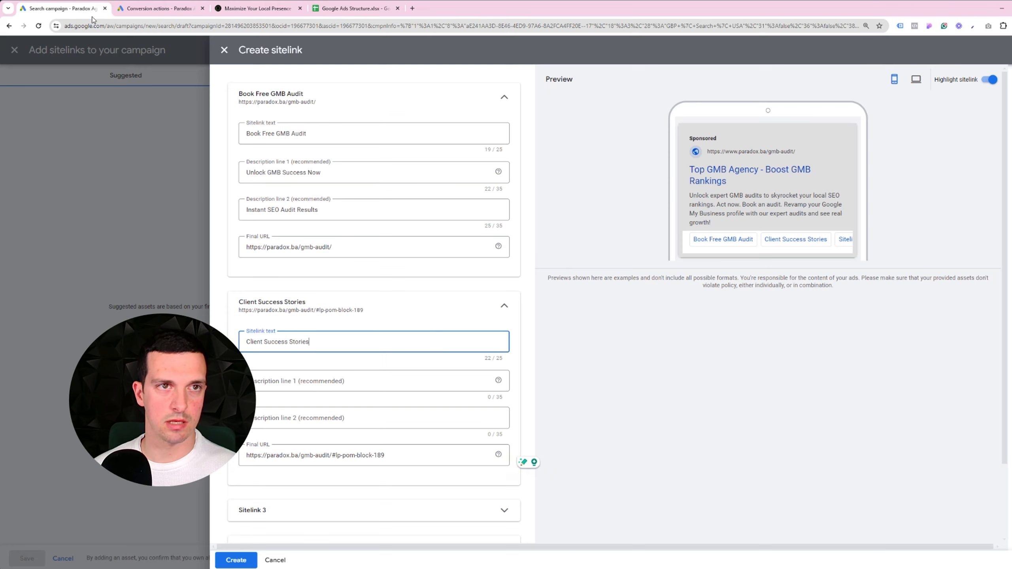
{"action": "left_click", "coordinate": [333, 381]}
{"action": "key", "text": "ctrl+v"}
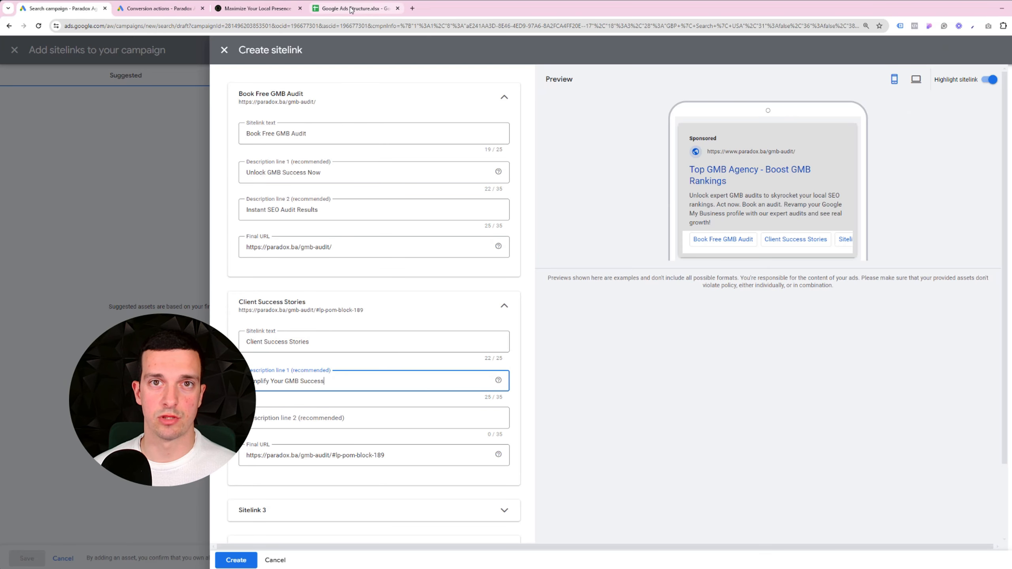
- Copy the headline "Discover GMB Growth Secrets" from the Google Ads Structure sheet into the second sitelink's description line 2
{"action": "left_click", "coordinate": [330, 9]}
{"action": "left_click", "coordinate": [528, 476]}
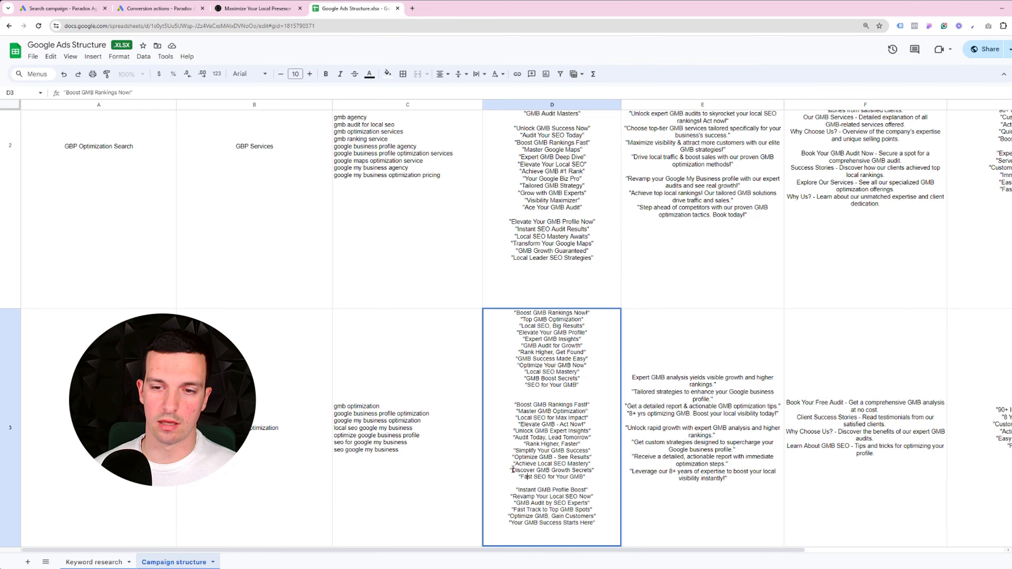
{"action": "left_click_drag", "start_coordinate": [513, 471], "coordinate": [592, 470]}
{"action": "key", "text": "ctrl+c"}
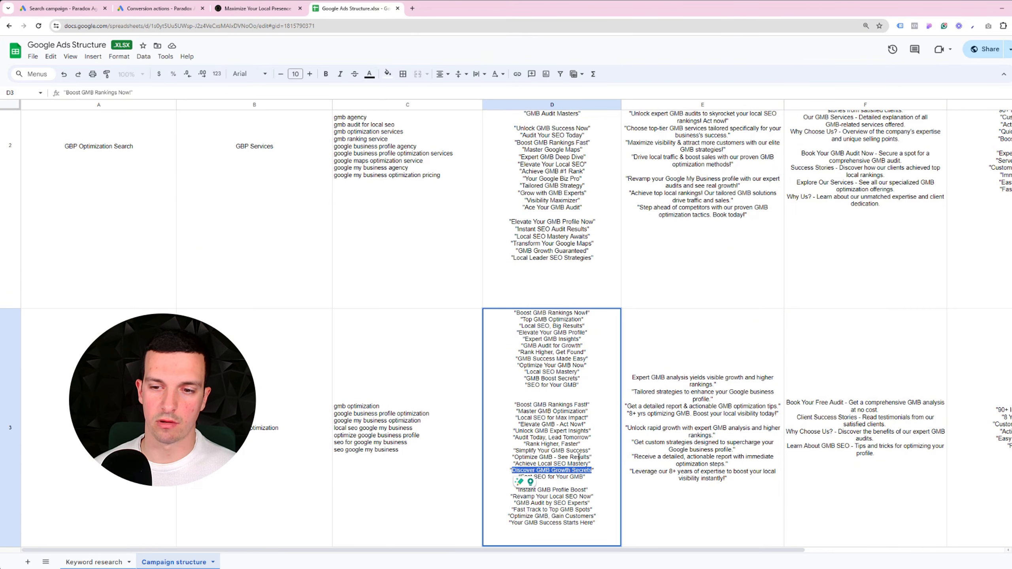
{"action": "left_click", "coordinate": [66, 8]}
{"action": "left_click", "coordinate": [343, 417]}
{"action": "key", "text": "ctrl+v"}
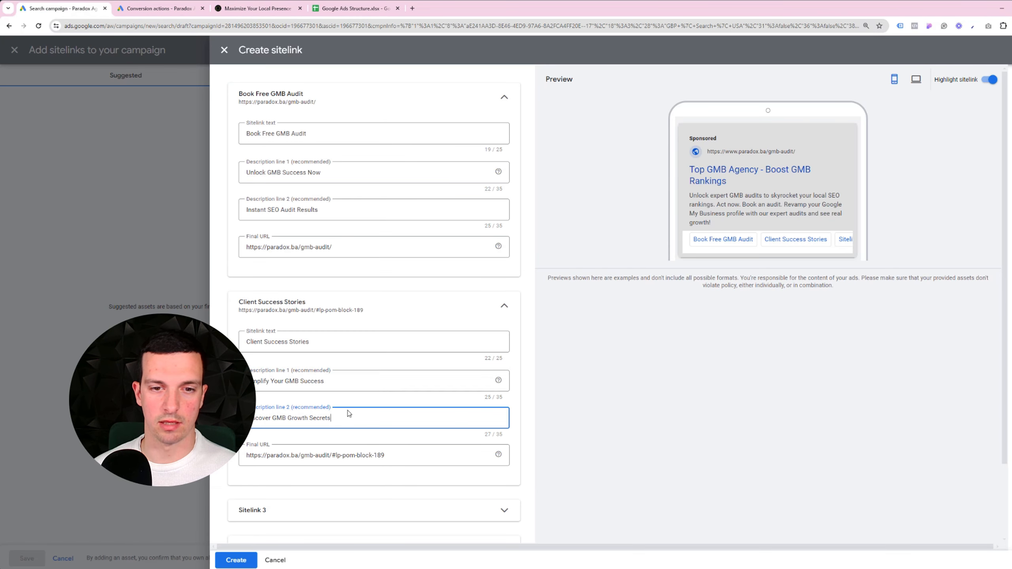
{"action": "left_click", "coordinate": [640, 374]}
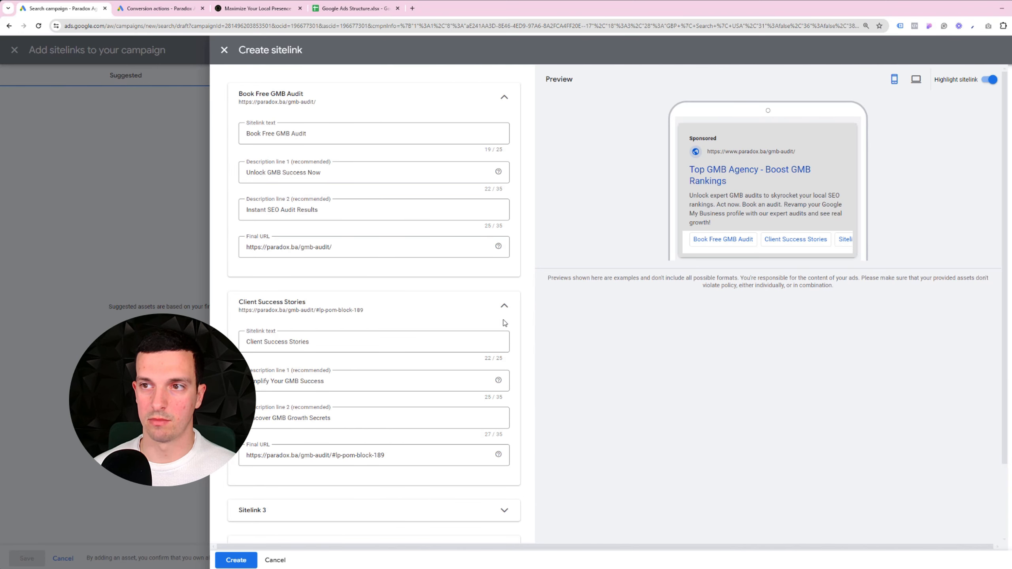
- Create and save the two sitelinks to the campaign and open its callout assets
{"action": "left_click", "coordinate": [239, 559]}
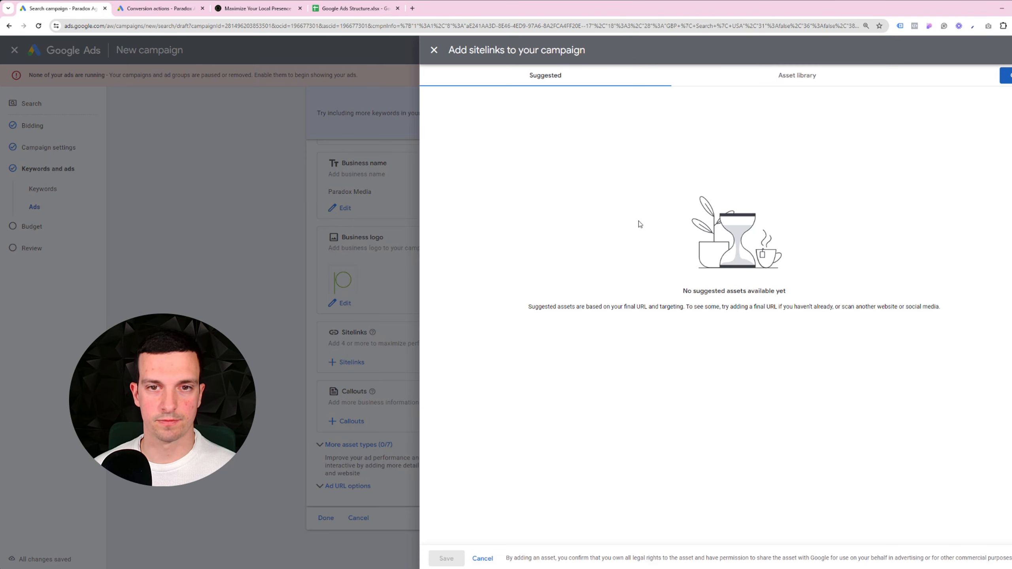
{"action": "left_click", "coordinate": [446, 558]}
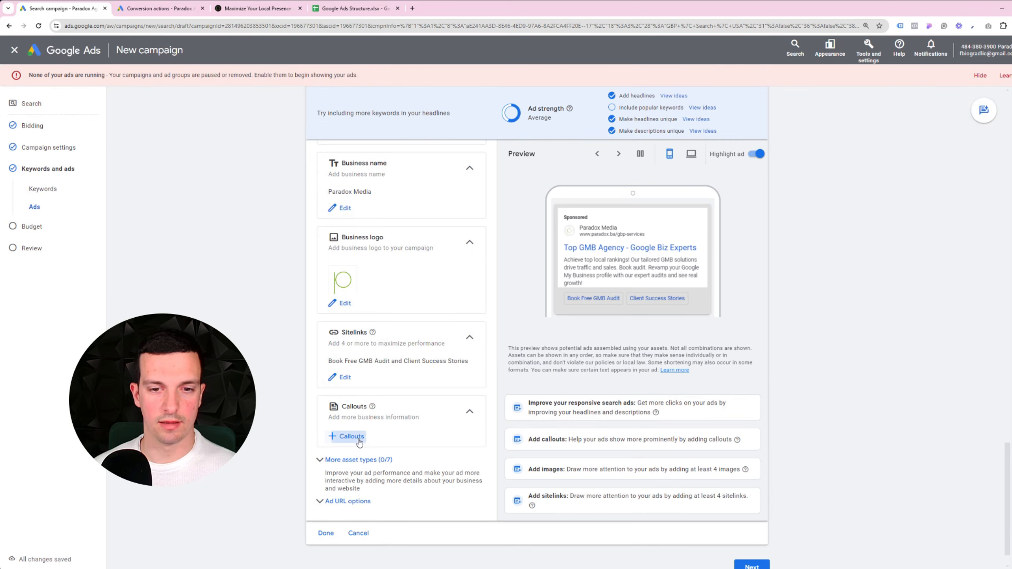
{"action": "left_click", "coordinate": [350, 437]}
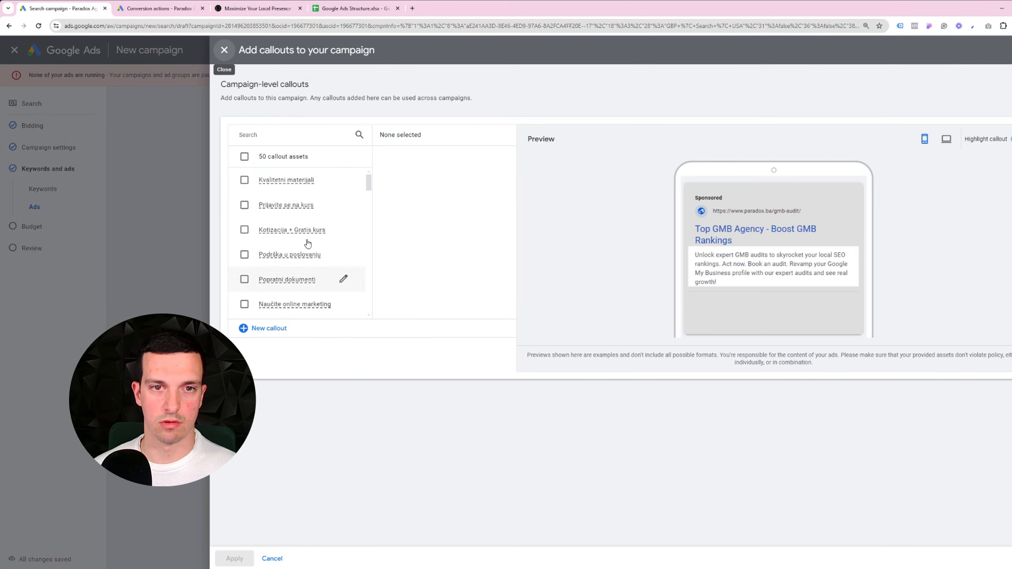
- Start new campaign callouts and copy "8 Years of Expertise" from the Callout column of the Google Ads Structure sheet into callout text 1
{"action": "scroll", "coordinate": [294, 259], "scroll_direction": "down", "scroll_amount": 5}
{"action": "scroll", "coordinate": [292, 261], "scroll_direction": "up", "scroll_amount": 5}
{"action": "left_click", "coordinate": [269, 329]}
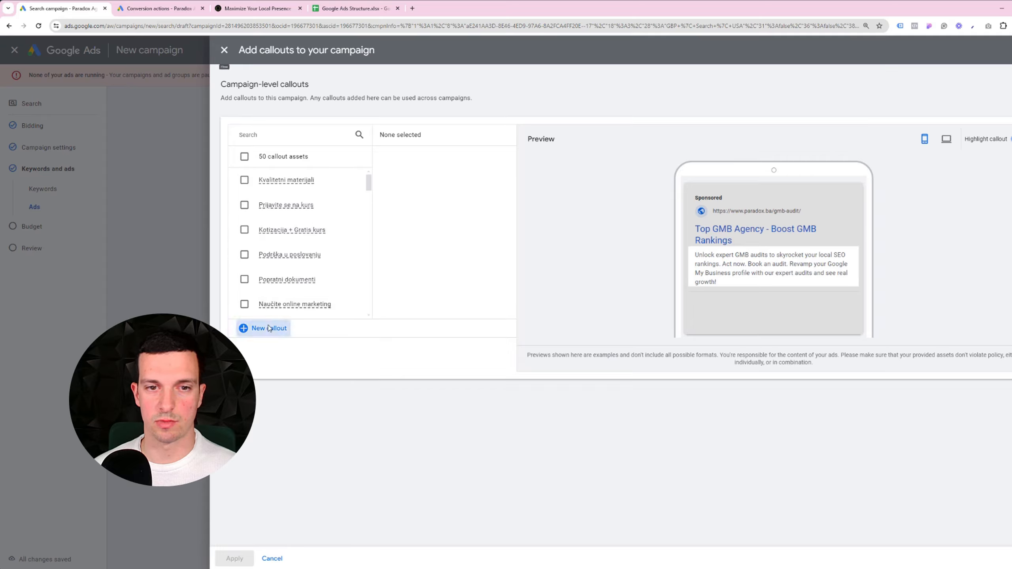
{"action": "left_click", "coordinate": [346, 10]}
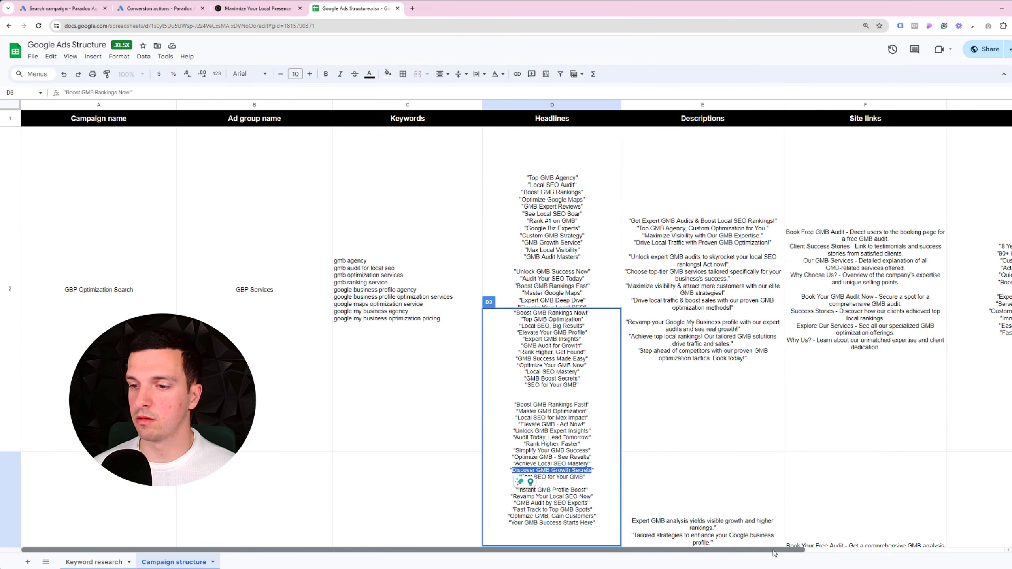
{"action": "left_click_drag", "start_coordinate": [774, 550], "coordinate": [902, 551]}
{"action": "double_click", "coordinate": [856, 330]}
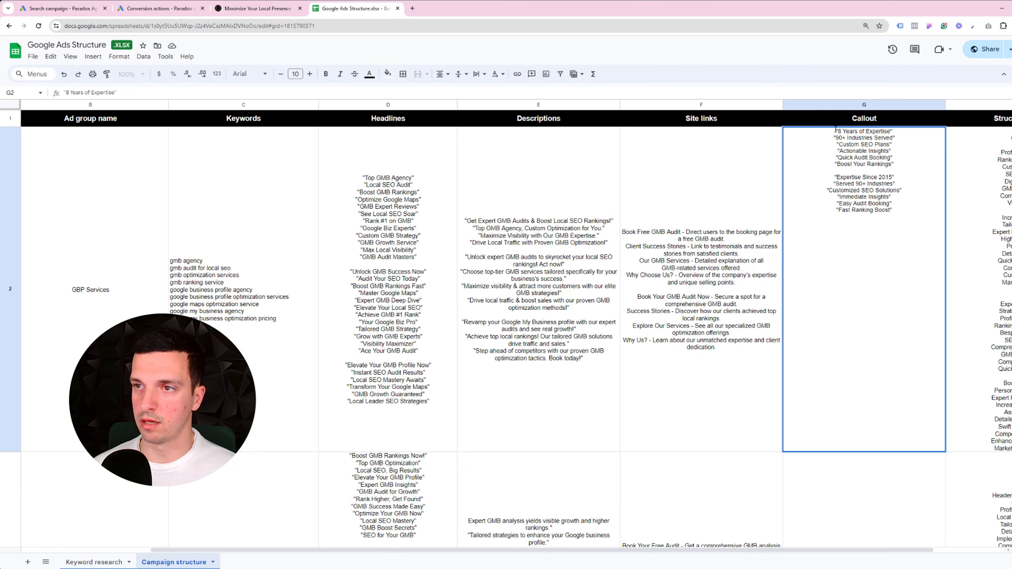
{"action": "left_click_drag", "start_coordinate": [838, 132], "coordinate": [892, 131]}
{"action": "key", "text": "ctrl+c"}
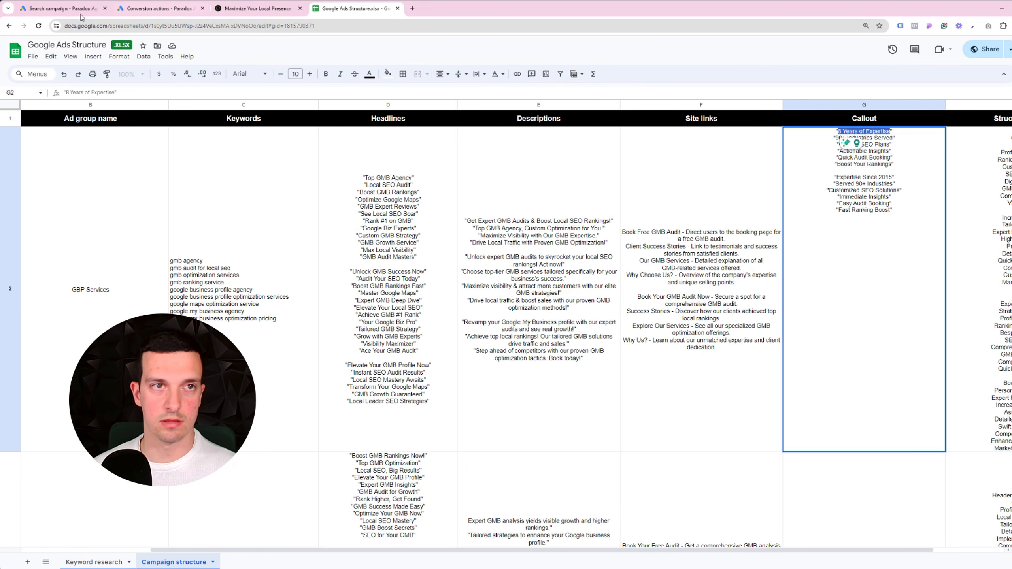
{"action": "left_click", "coordinate": [80, 12]}
{"action": "left_click", "coordinate": [329, 157]}
{"action": "key", "text": "ctrl+v"}
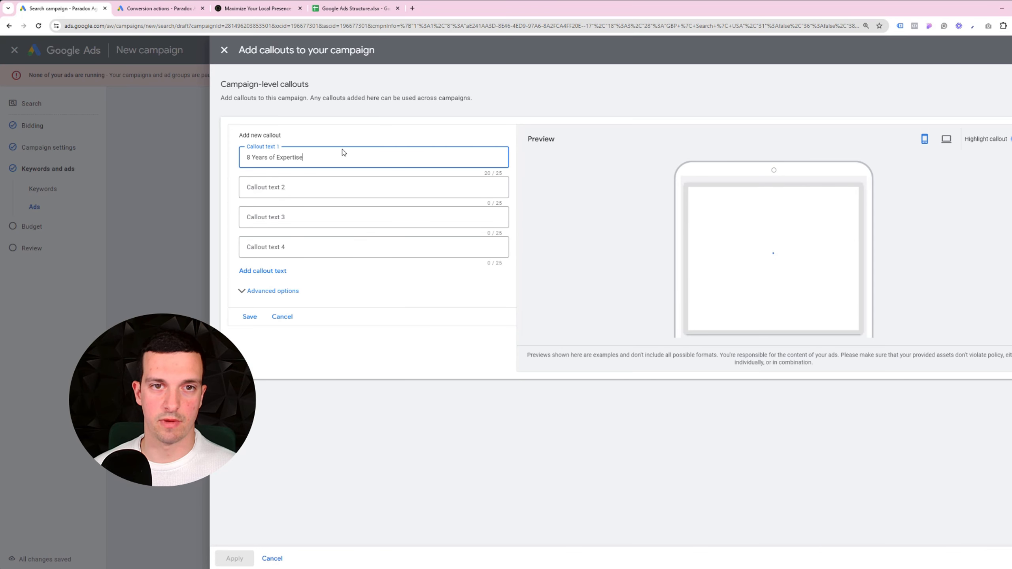
- Copy "90+ Industries Served" from the Callout column of the Google Ads Structure sheet into callout text 2
{"action": "left_click", "coordinate": [345, 11]}
{"action": "left_click", "coordinate": [834, 137]}
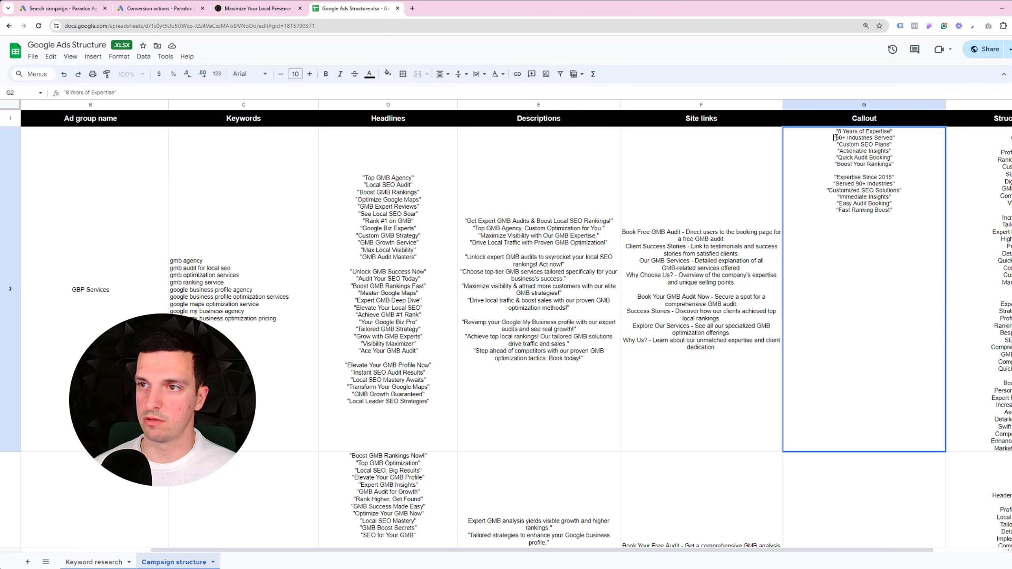
{"action": "left_click_drag", "start_coordinate": [838, 137], "coordinate": [895, 139]}
{"action": "key", "text": "ctrl+c"}
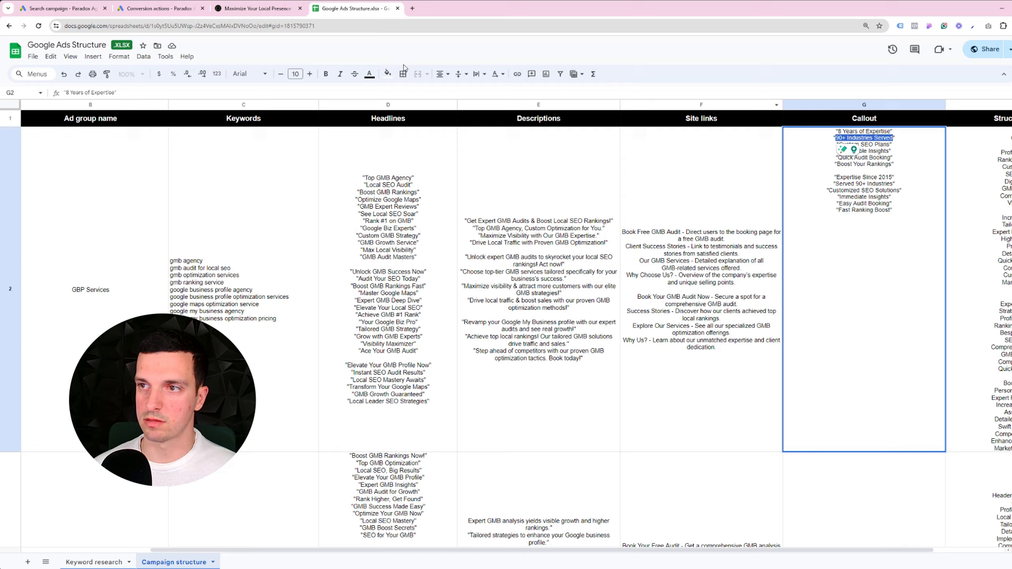
{"action": "left_click", "coordinate": [64, 8]}
{"action": "left_click", "coordinate": [368, 187]}
{"action": "key", "text": "ctrl+v"}
- Copy "Quick Audit Booking" from the Callout column of the Google Ads Structure sheet into callout text 3
{"action": "left_click", "coordinate": [351, 8]}
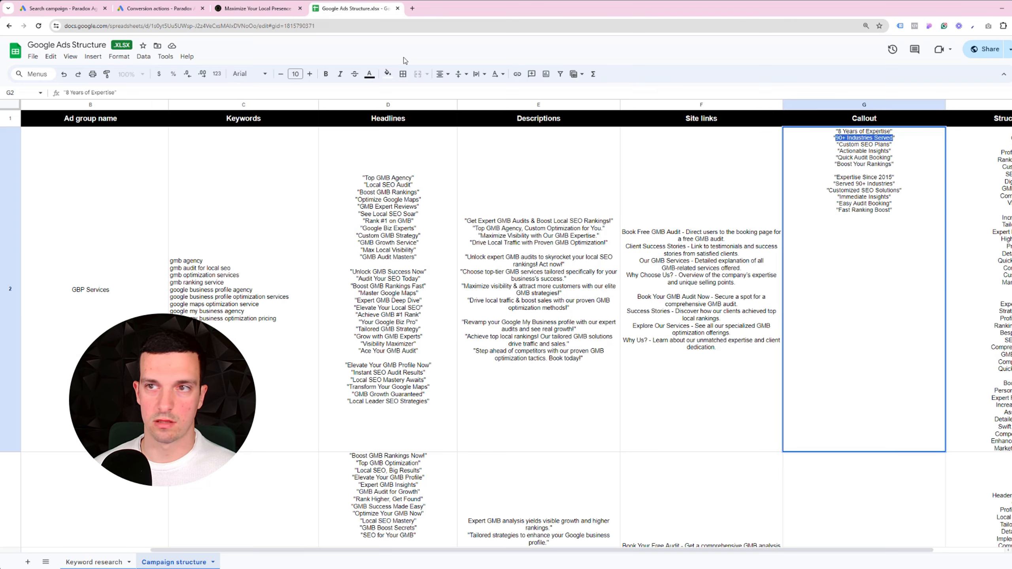
{"action": "left_click", "coordinate": [879, 173]}
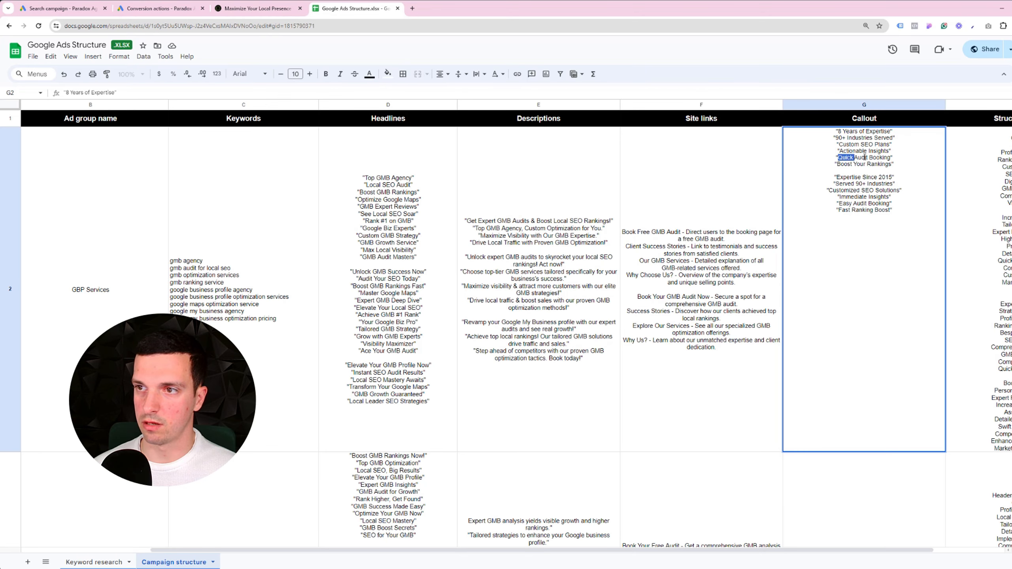
{"action": "left_click_drag", "start_coordinate": [865, 158], "coordinate": [891, 158]}
{"action": "key", "text": "ctrl+c"}
{"action": "left_click", "coordinate": [63, 8]}
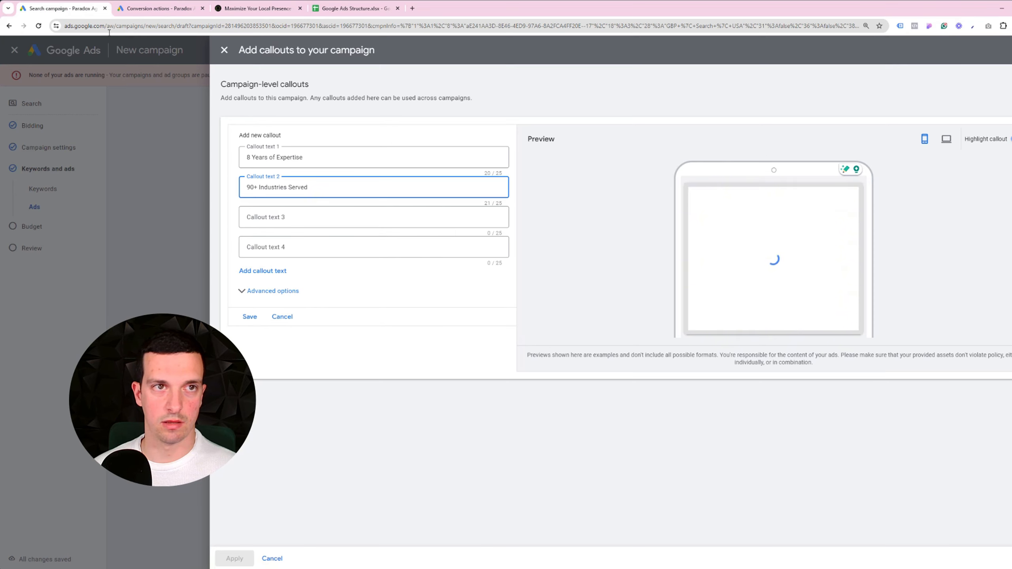
{"action": "left_click", "coordinate": [371, 220]}
{"action": "key", "text": "ctrl+v"}
- Copy "Custom SEO Plans" from the Callout column of the Google Ads Structure sheet into callout text 4
{"action": "left_click", "coordinate": [370, 247]}
{"action": "left_click", "coordinate": [323, 8]}
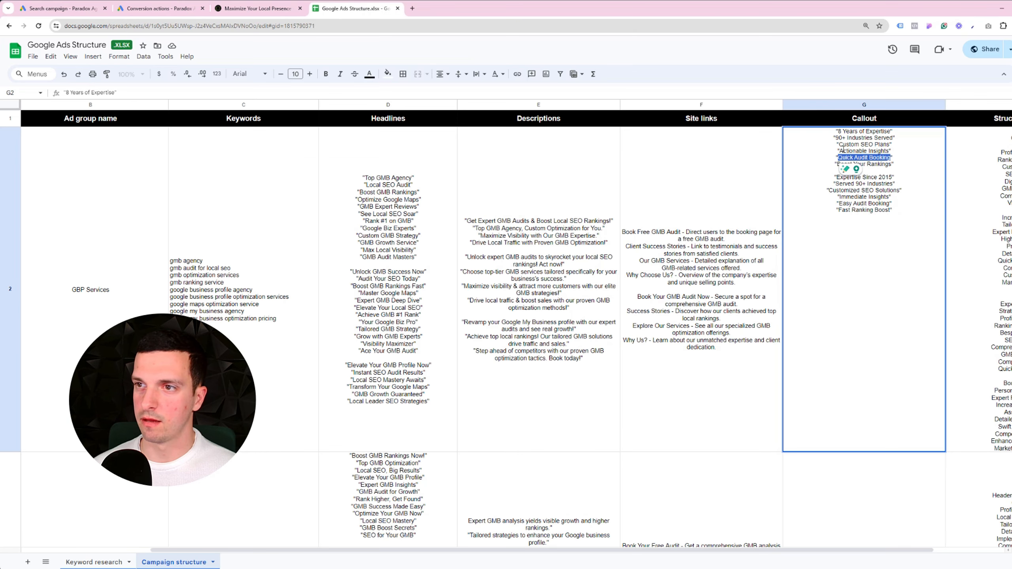
{"action": "left_click_drag", "start_coordinate": [841, 150], "coordinate": [875, 144]}
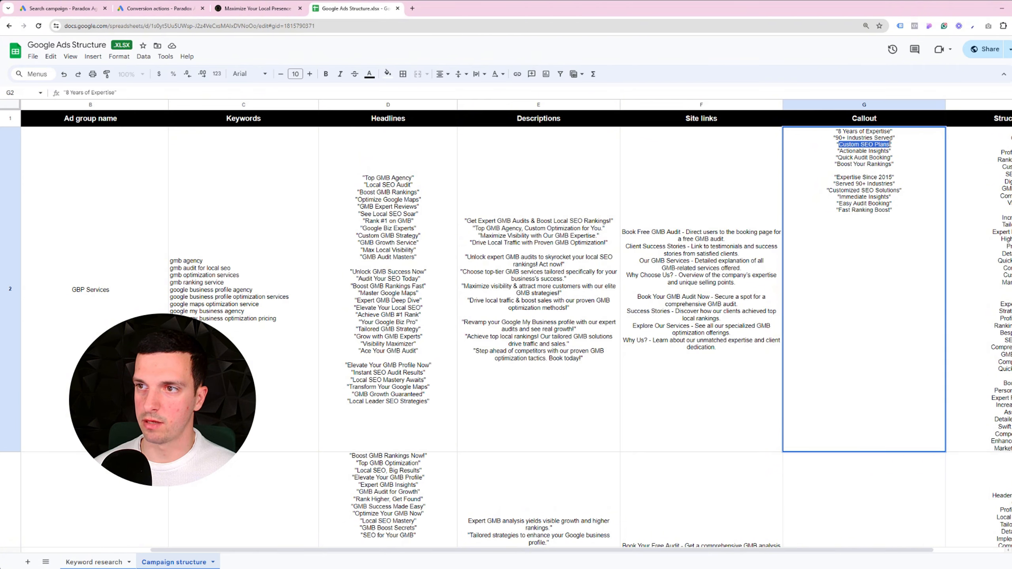
{"action": "key", "text": "ctrl+c"}
{"action": "left_click", "coordinate": [60, 8]}
{"action": "key", "text": "ctrl+v"}
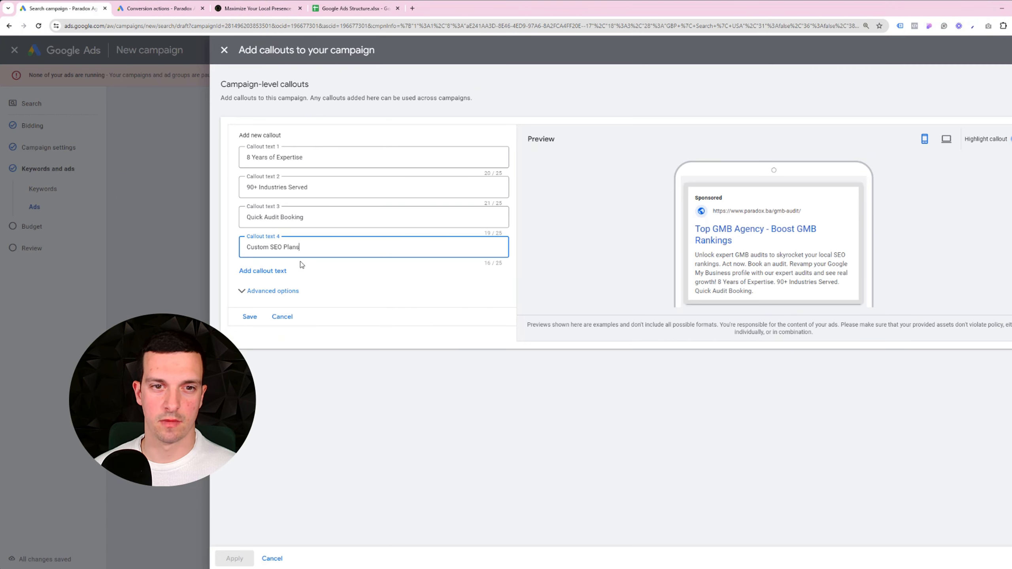
- Add two more callout text fields and copy "Immediate Insights" from the Google Ads Structure sheet's callouts into callout text 5
{"action": "left_click", "coordinate": [267, 270]}
{"action": "left_click", "coordinate": [264, 298]}
{"action": "left_click", "coordinate": [339, 9]}
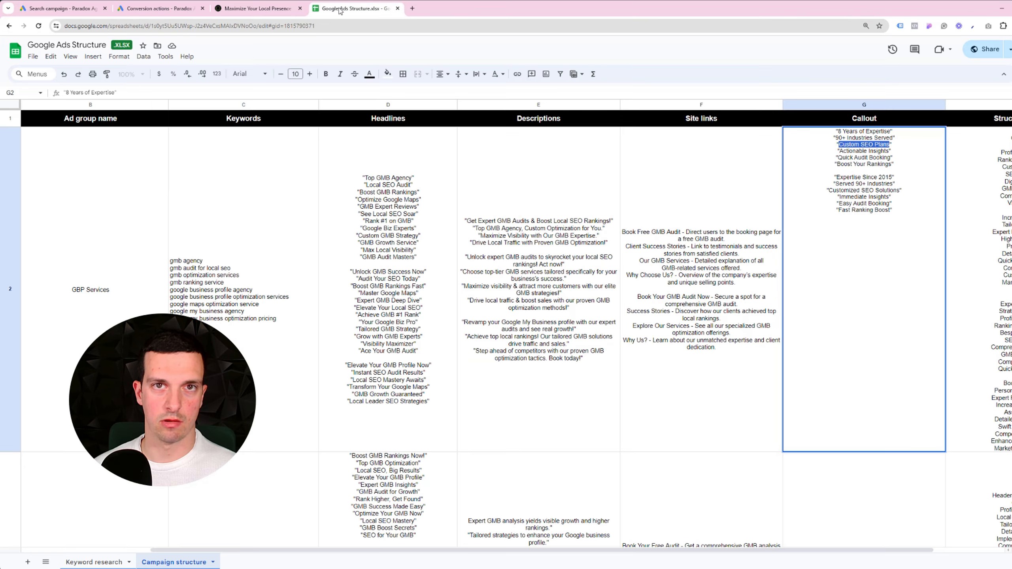
{"action": "left_click", "coordinate": [838, 178]}
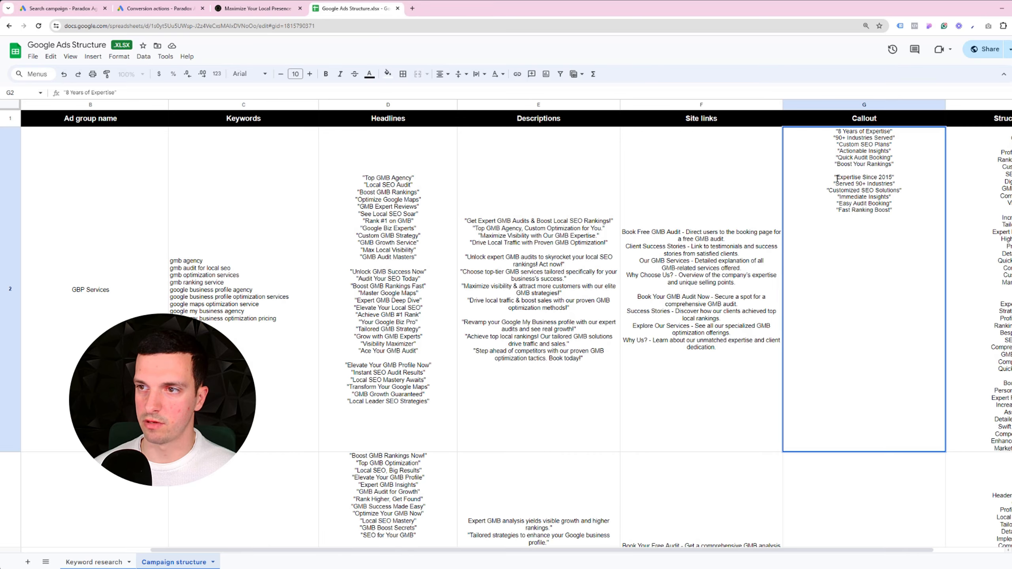
{"action": "left_click_drag", "start_coordinate": [838, 178], "coordinate": [891, 177]}
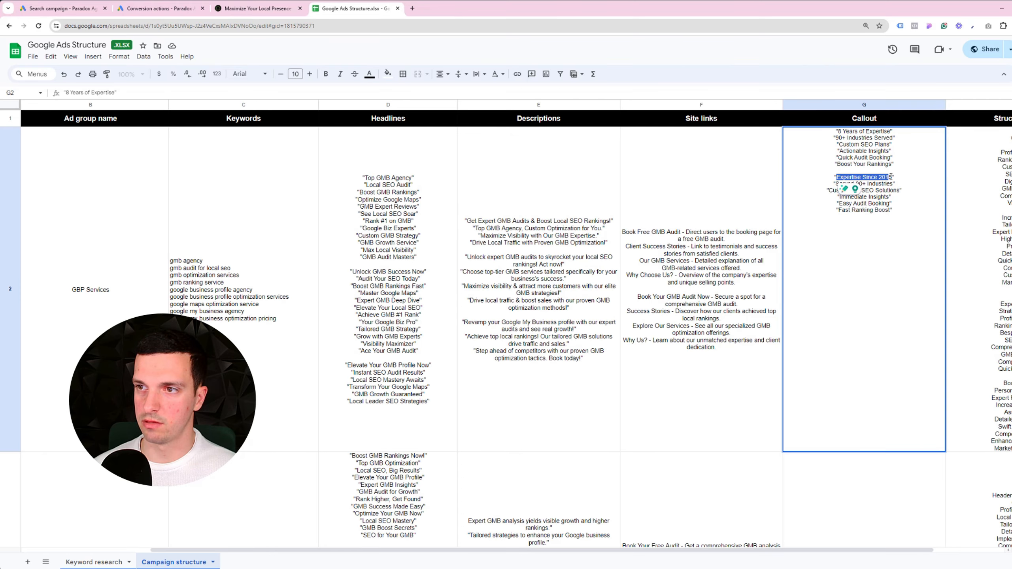
{"action": "left_click", "coordinate": [847, 199]}
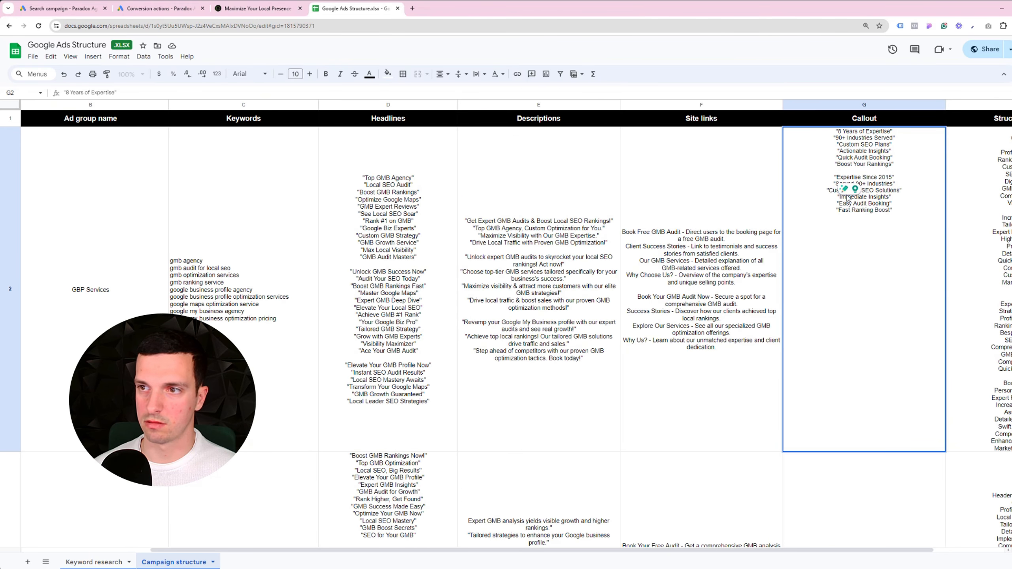
{"action": "left_click", "coordinate": [840, 204]}
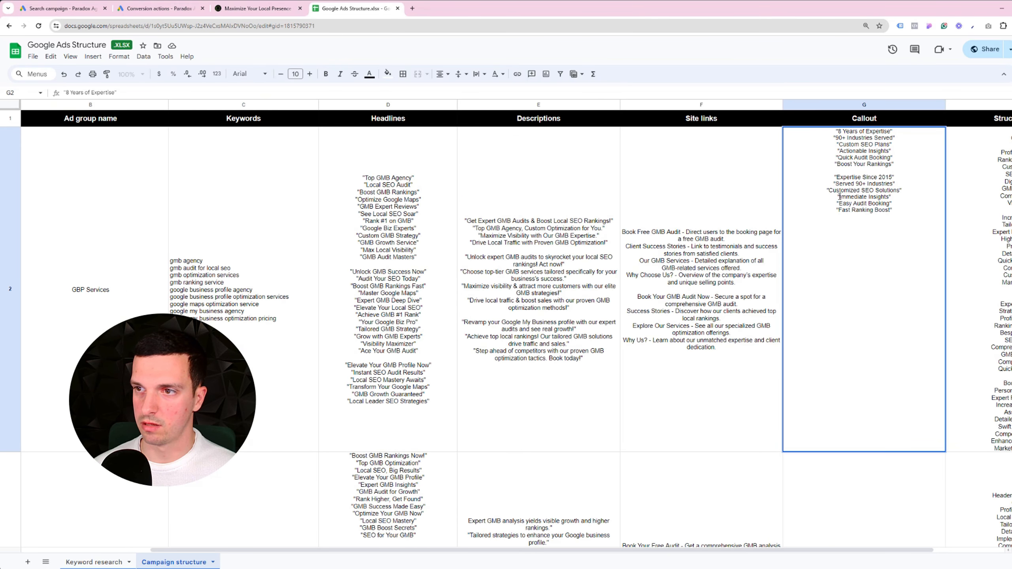
{"action": "left_click_drag", "start_coordinate": [841, 197], "coordinate": [886, 197]}
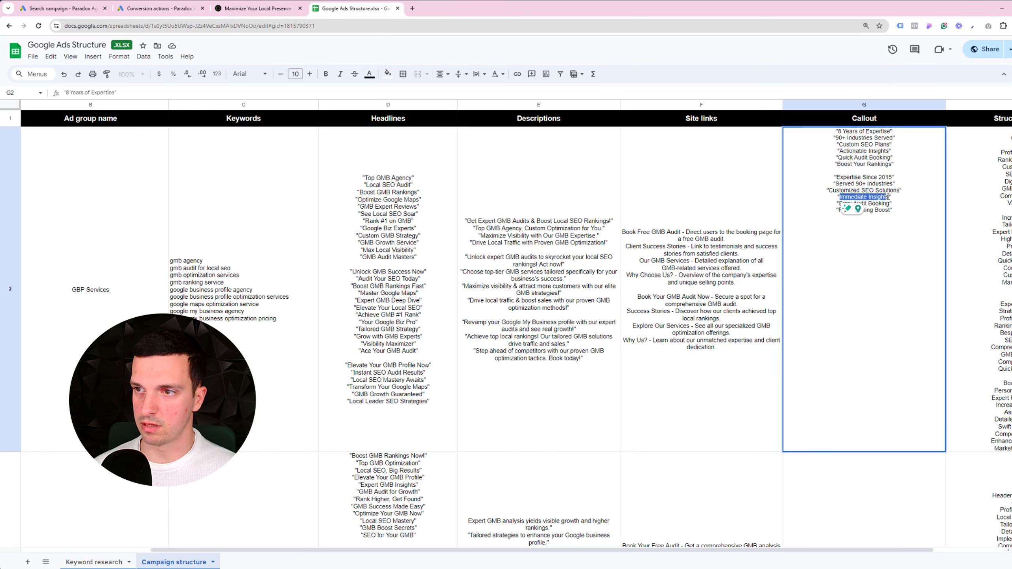
{"action": "left_click", "coordinate": [187, 8]}
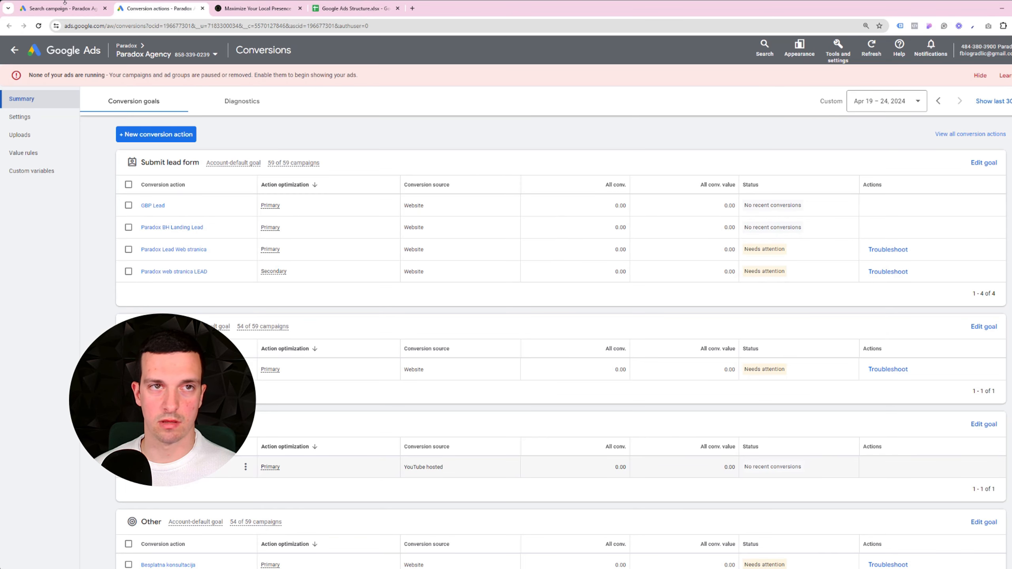
{"action": "left_click_drag", "start_coordinate": [59, 8], "coordinate": [168, 9]}
{"action": "left_click", "coordinate": [302, 277]}
{"action": "key", "text": "ctrl+v"}
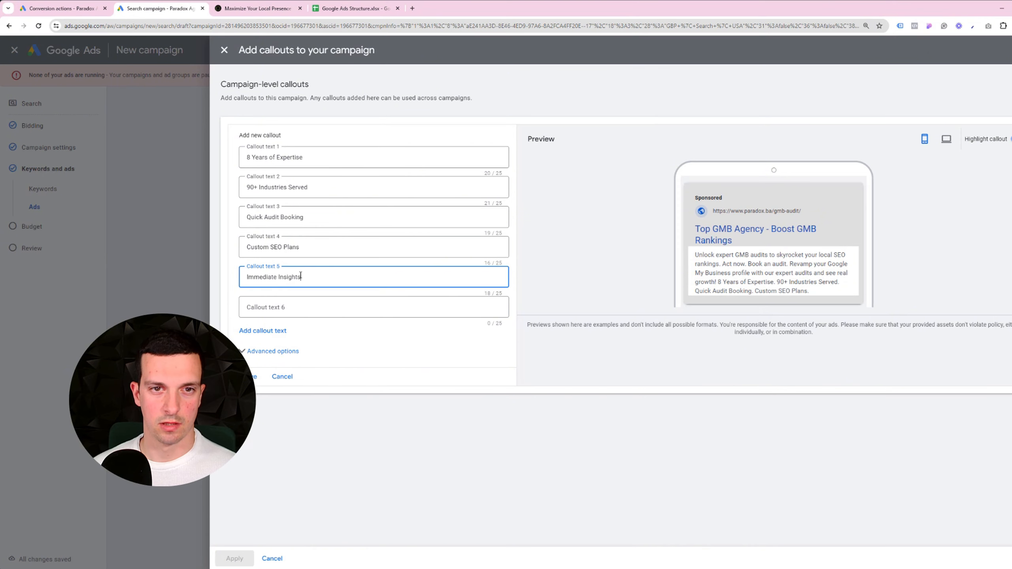
- Copy "Rapid Results" from the sheet's GBP Optimization callouts into callout text 6, and save and apply the new callouts to the campaign
{"action": "left_click", "coordinate": [355, 8]}
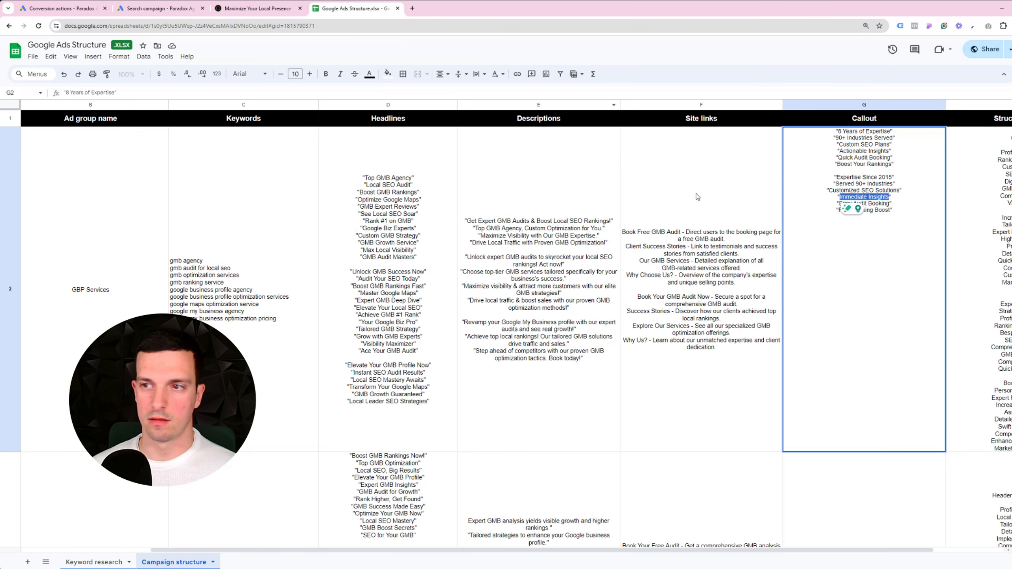
{"action": "left_click", "coordinate": [955, 335]}
{"action": "scroll", "coordinate": [938, 346], "scroll_direction": "down", "scroll_amount": 5}
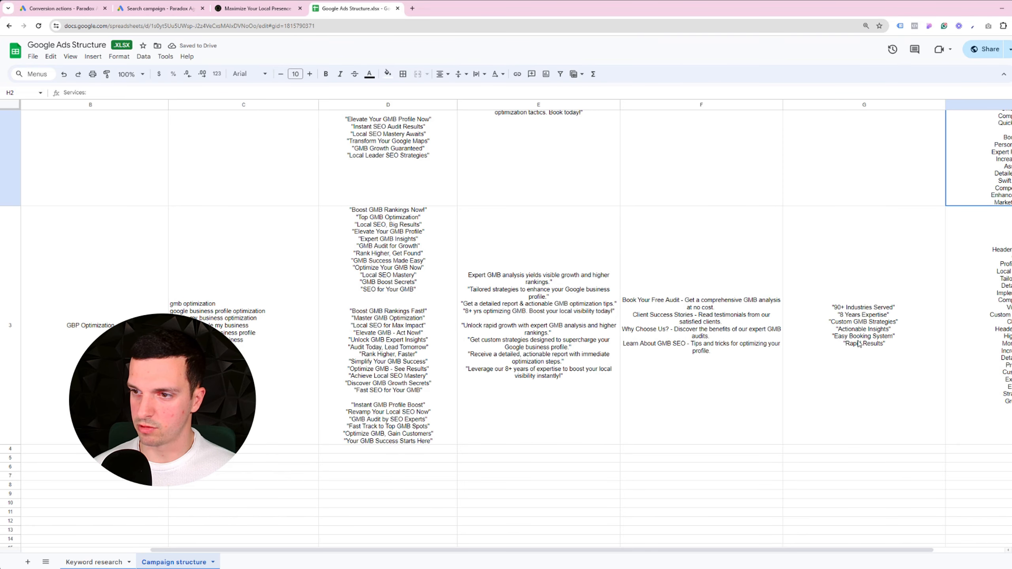
{"action": "double_click", "coordinate": [852, 338]}
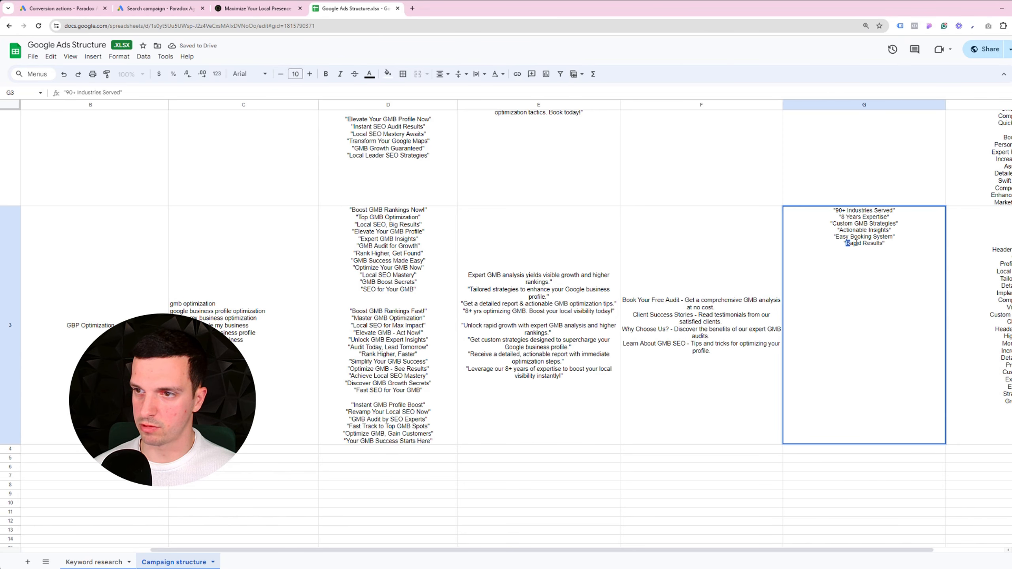
{"action": "left_click_drag", "start_coordinate": [856, 243], "coordinate": [882, 243]}
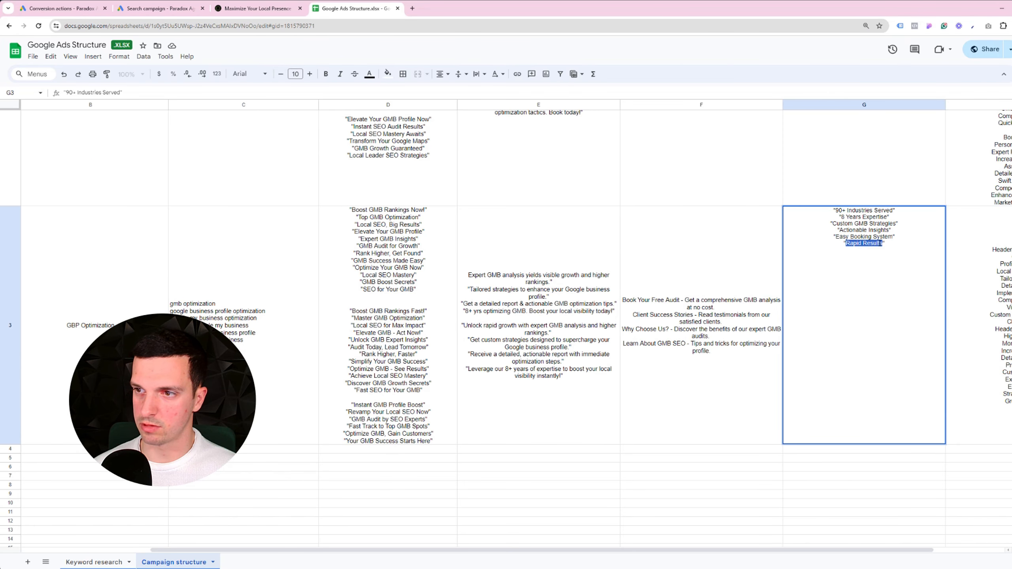
{"action": "left_click", "coordinate": [83, 9]}
{"action": "left_click", "coordinate": [168, 10]}
{"action": "left_click", "coordinate": [319, 309]}
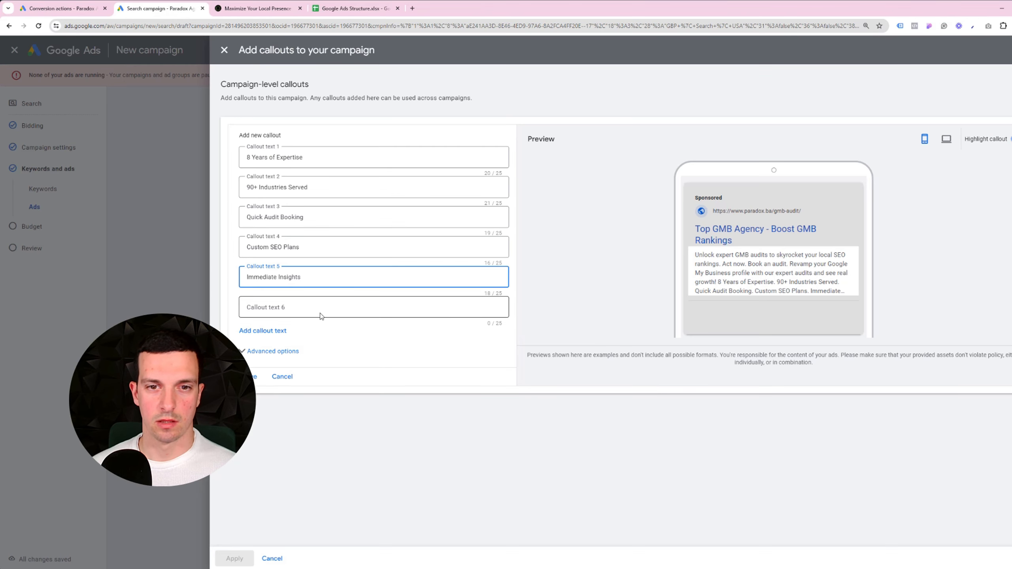
{"action": "key", "text": "ctrl+v"}
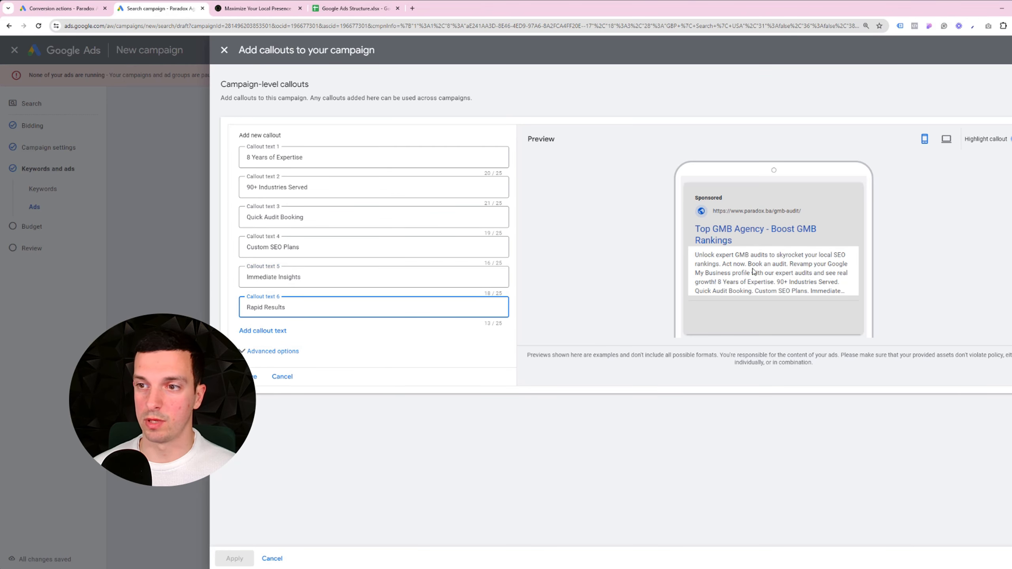
{"action": "left_click", "coordinate": [249, 376]}
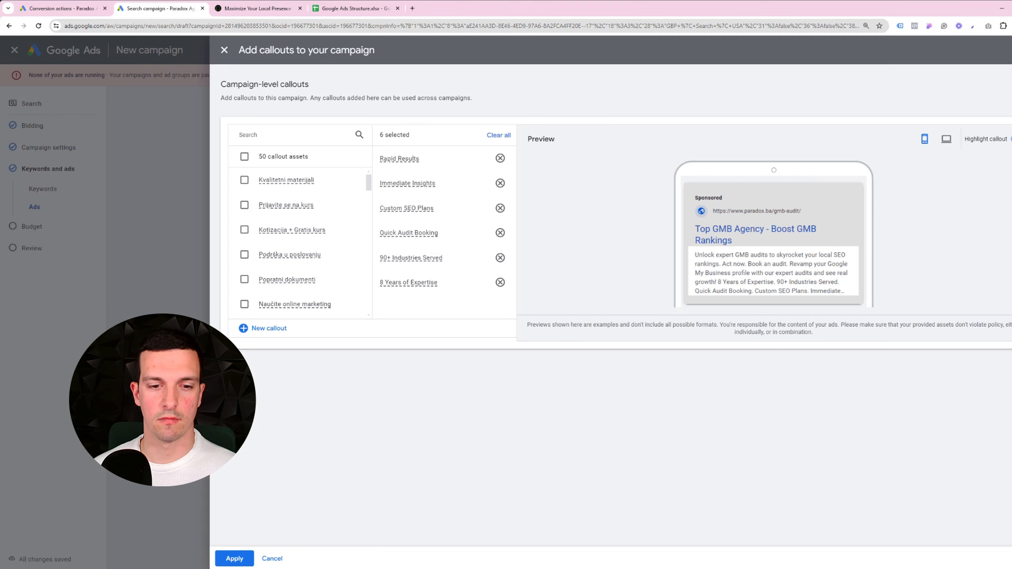
{"action": "left_click", "coordinate": [234, 558]}
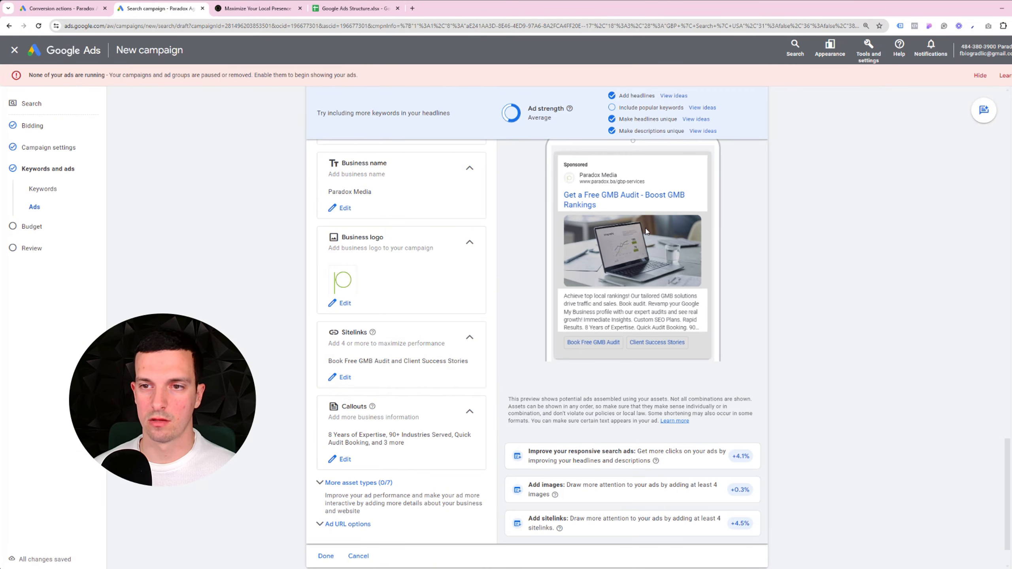
- Review the ad preview in desktop and mobile views with ad highlighting turned off, and look over the ad's added assets
{"action": "scroll", "coordinate": [653, 223], "scroll_direction": "up", "scroll_amount": 3}
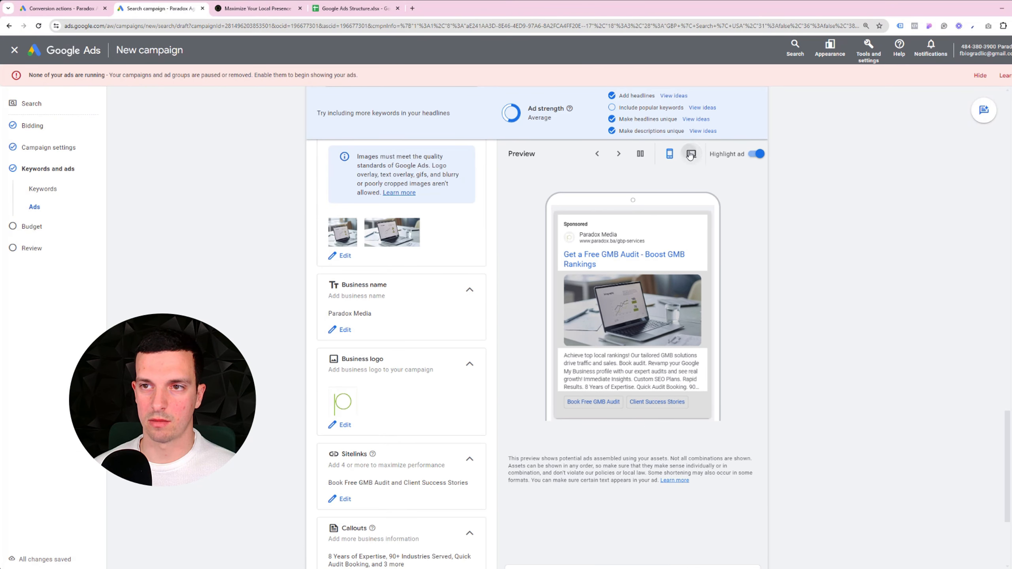
{"action": "left_click", "coordinate": [692, 153]}
{"action": "left_click", "coordinate": [670, 155]}
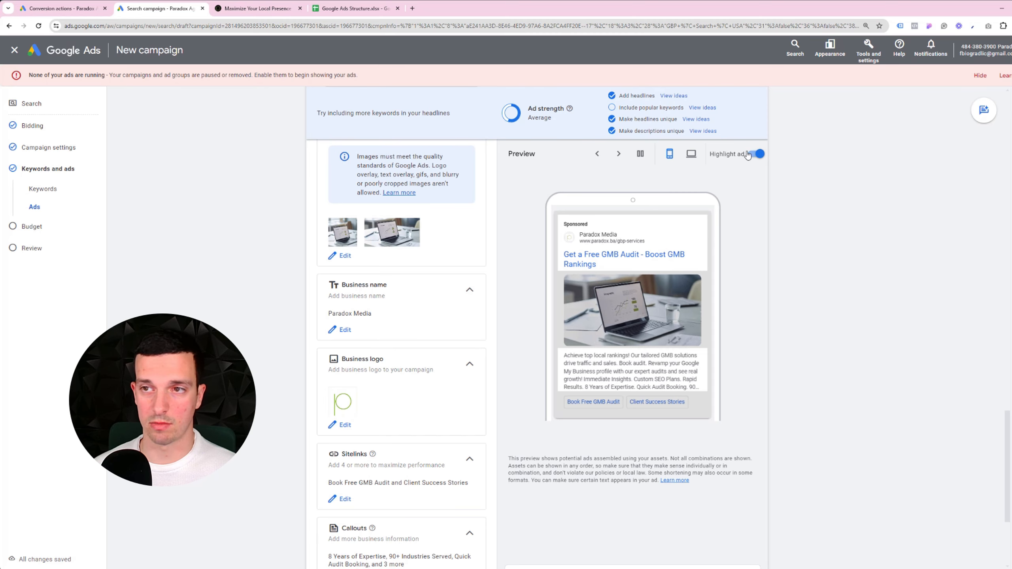
{"action": "left_click", "coordinate": [749, 155]}
{"action": "left_click", "coordinate": [754, 157]}
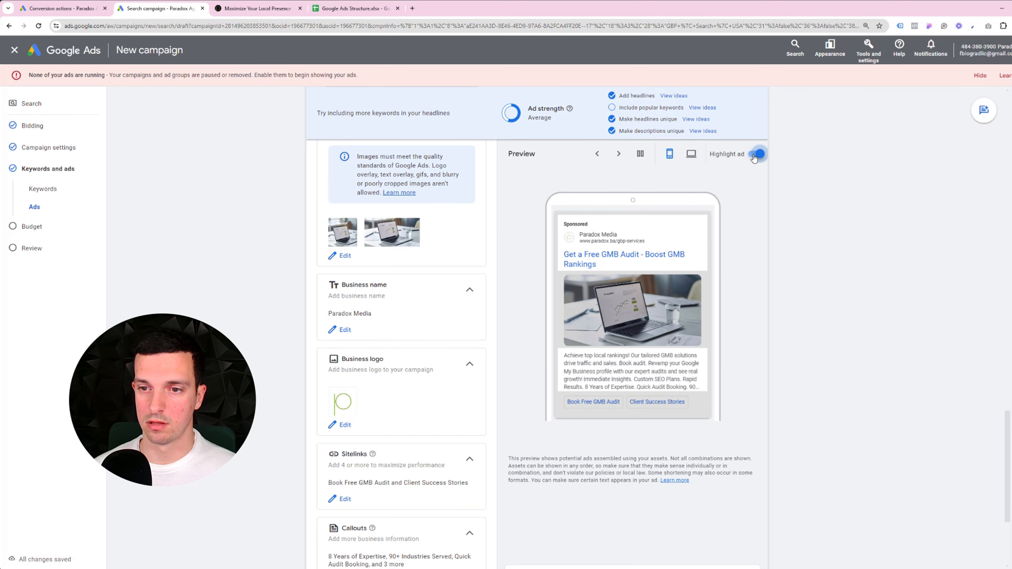
{"action": "left_click", "coordinate": [754, 158]}
{"action": "left_click", "coordinate": [754, 157]}
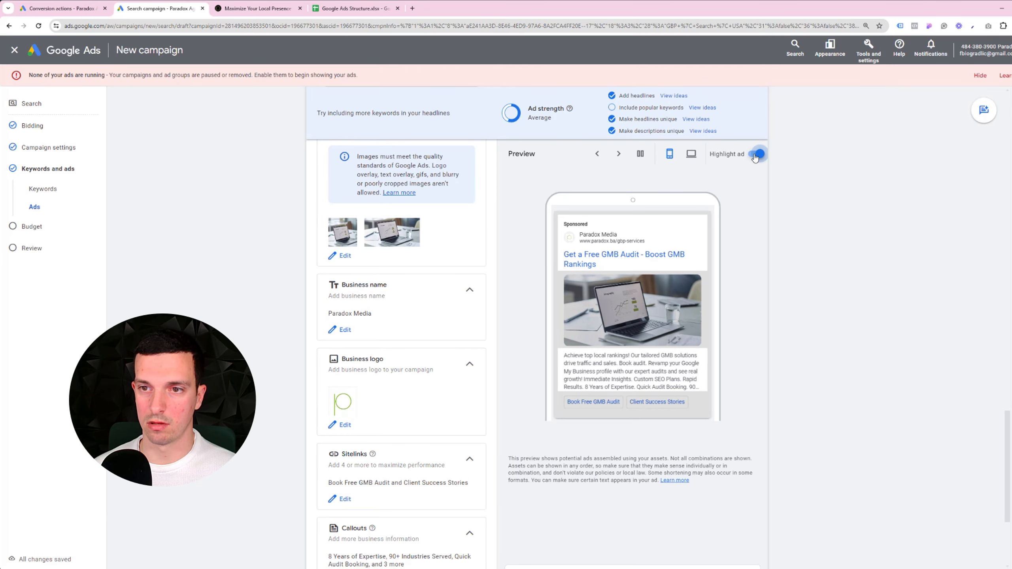
{"action": "left_click", "coordinate": [754, 158]}
{"action": "scroll", "coordinate": [663, 259], "scroll_direction": "down", "scroll_amount": 3}
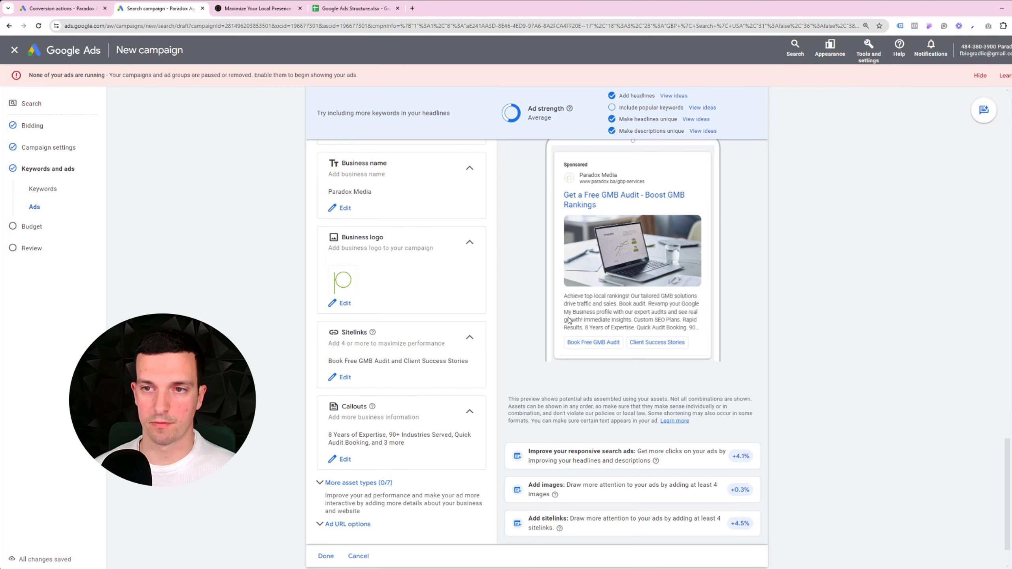
{"action": "scroll", "coordinate": [569, 321], "scroll_direction": "down", "scroll_amount": 2}
{"action": "scroll", "coordinate": [549, 311], "scroll_direction": "up", "scroll_amount": 8}
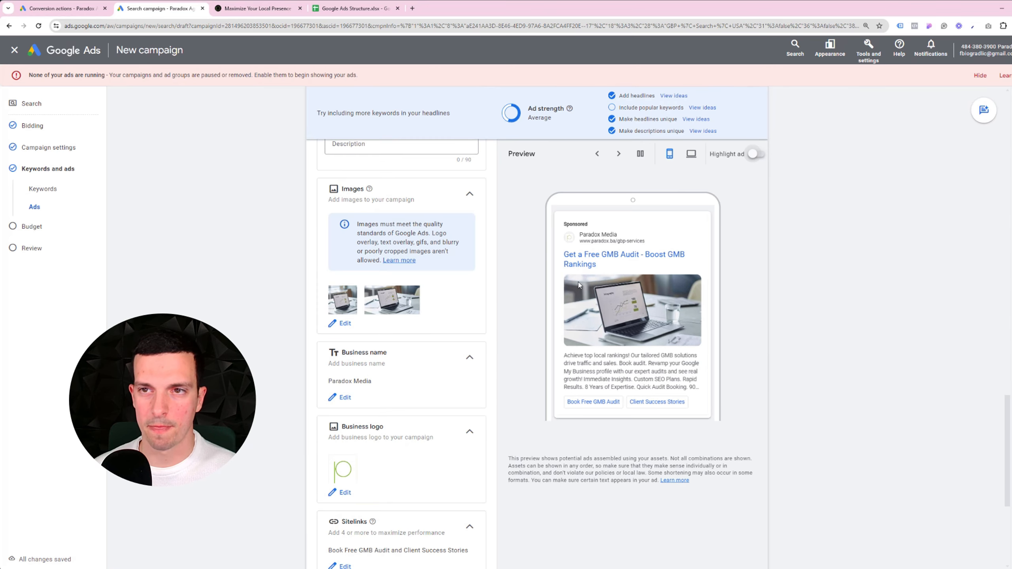
- Step through several variations of the ad in the mobile preview
{"action": "left_click", "coordinate": [617, 156]}
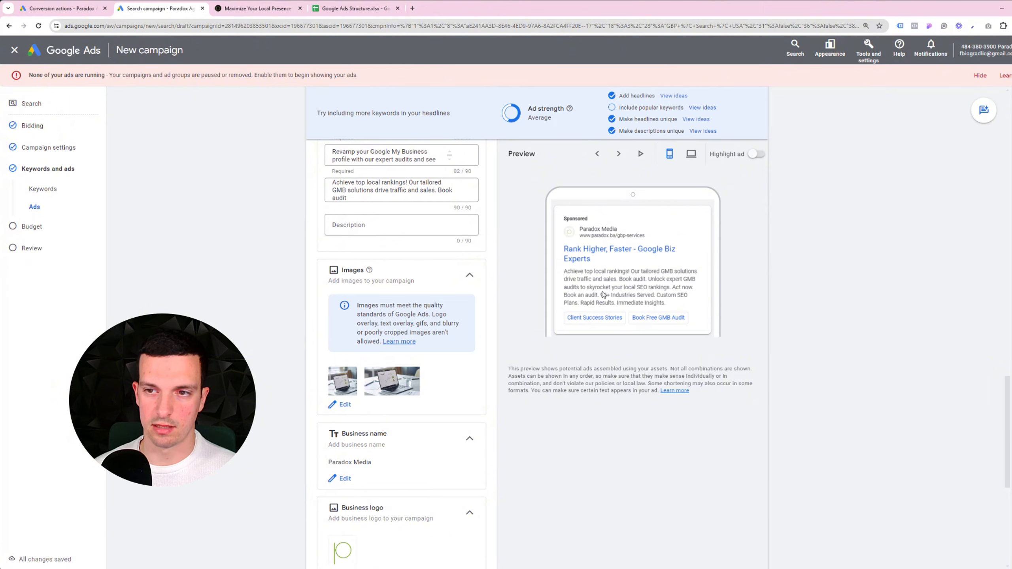
{"action": "left_click", "coordinate": [618, 158]}
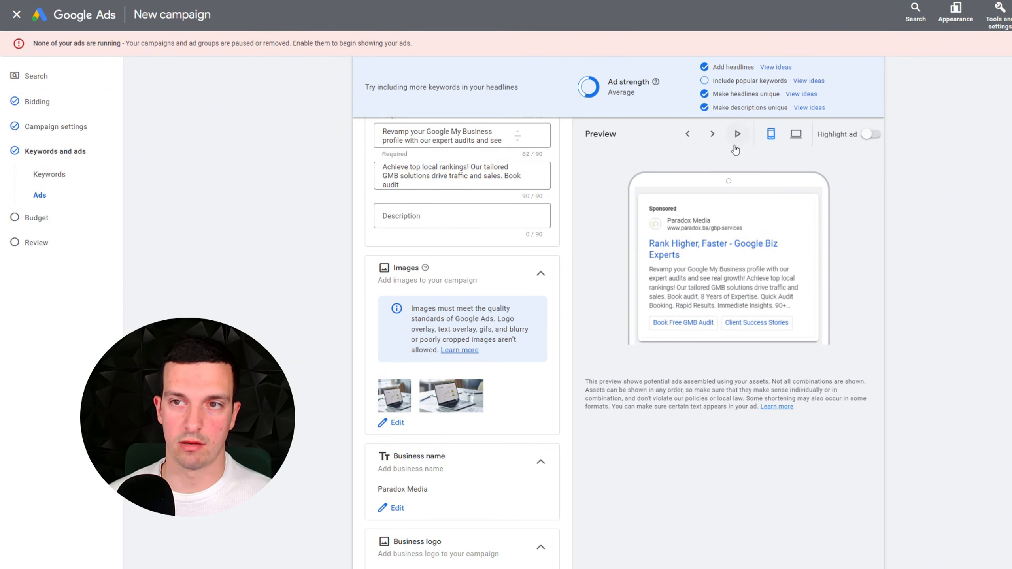
{"action": "left_click", "coordinate": [713, 134]}
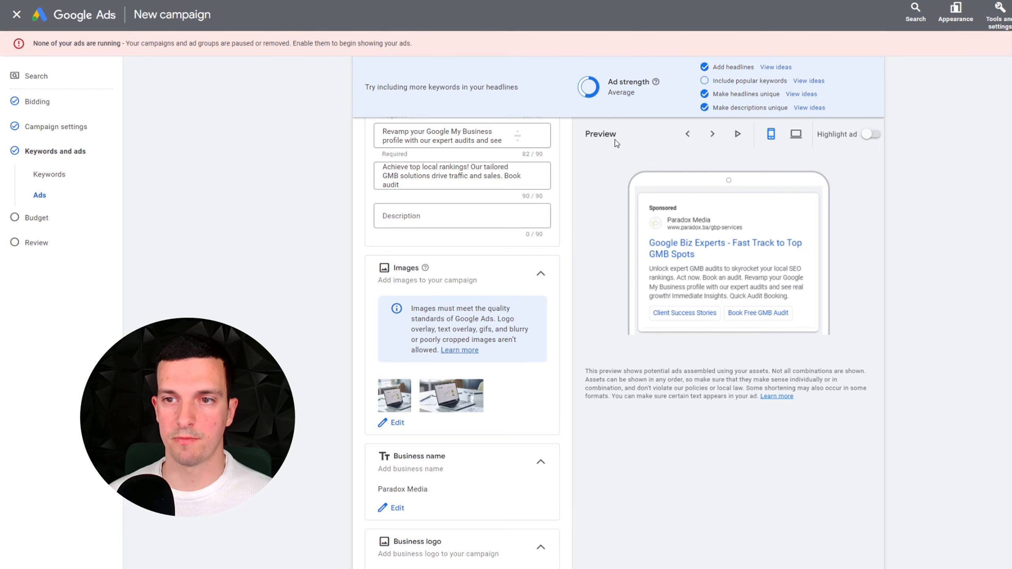
- Expand the additional asset types below the callouts to reach the calls and structured snippets assets
{"action": "scroll", "coordinate": [516, 354], "scroll_direction": "down", "scroll_amount": 7}
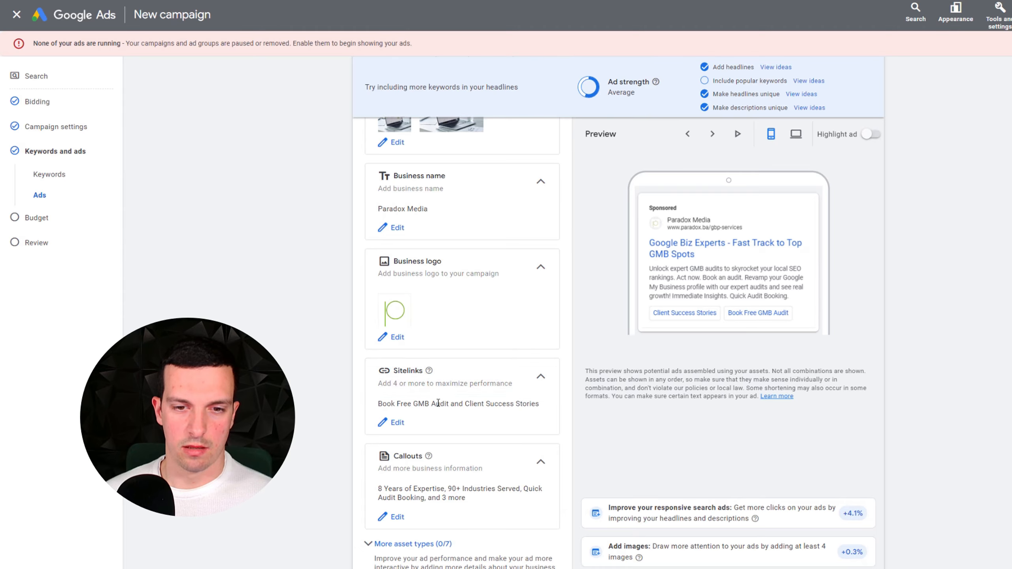
{"action": "scroll", "coordinate": [438, 402], "scroll_direction": "down", "scroll_amount": 2}
{"action": "left_click", "coordinate": [376, 455]}
{"action": "scroll", "coordinate": [447, 420], "scroll_direction": "down", "scroll_amount": 3}
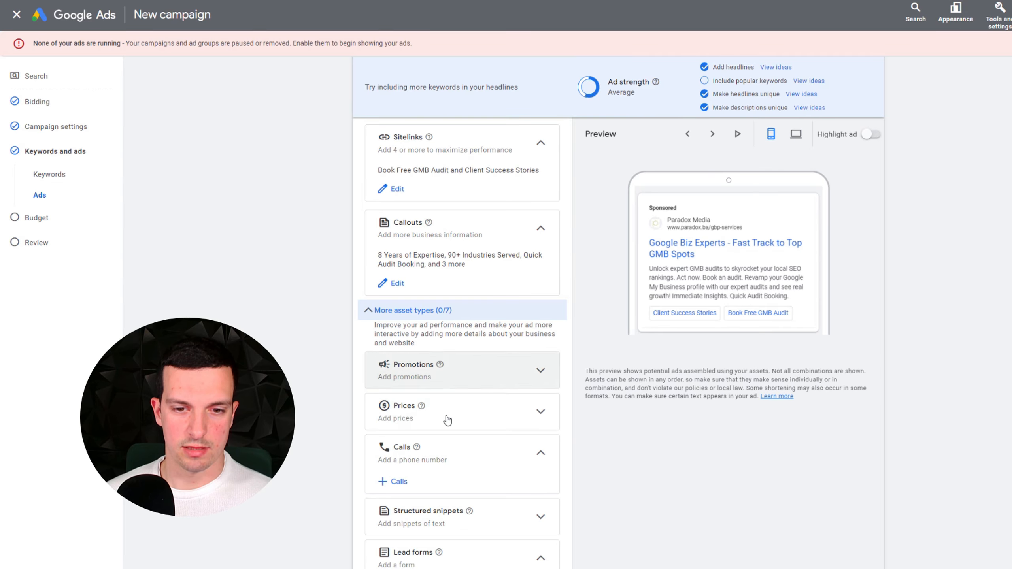
{"action": "scroll", "coordinate": [465, 382], "scroll_direction": "down", "scroll_amount": 1}
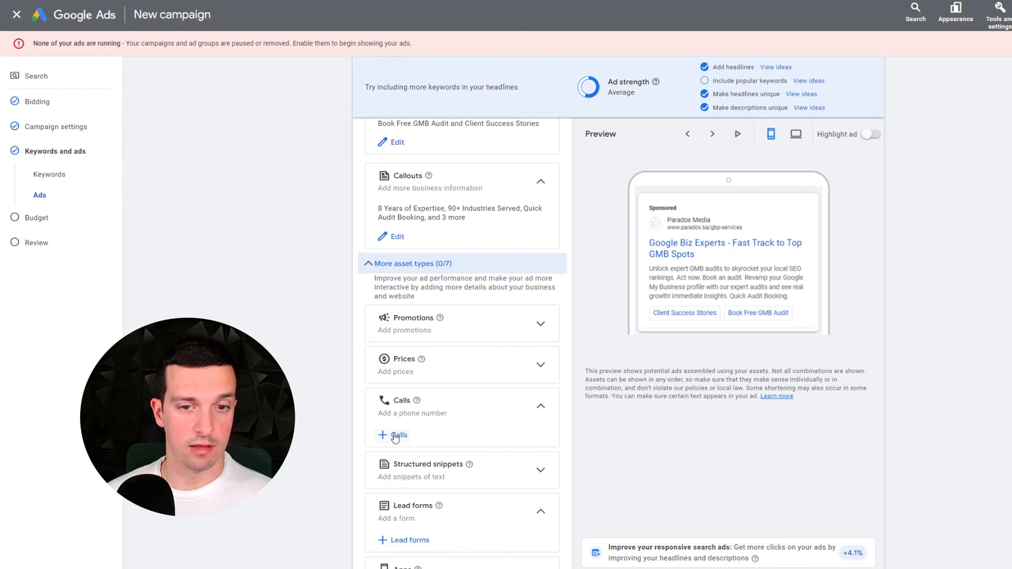
- Look at the new call asset form and its advanced day and hour options, and close it without adding a call
{"action": "left_click", "coordinate": [399, 435]}
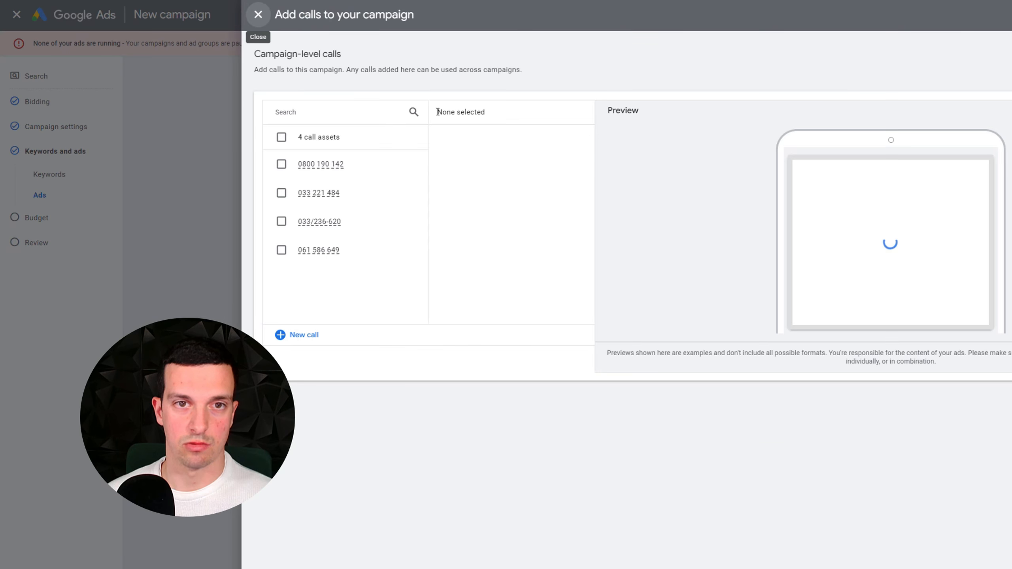
{"action": "left_click", "coordinate": [305, 338]}
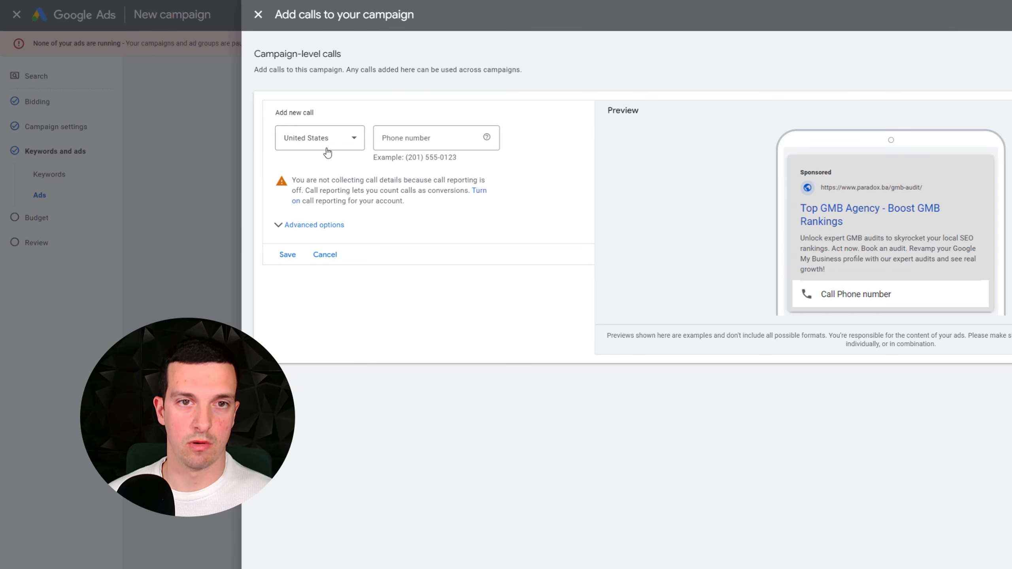
{"action": "left_click", "coordinate": [292, 226]}
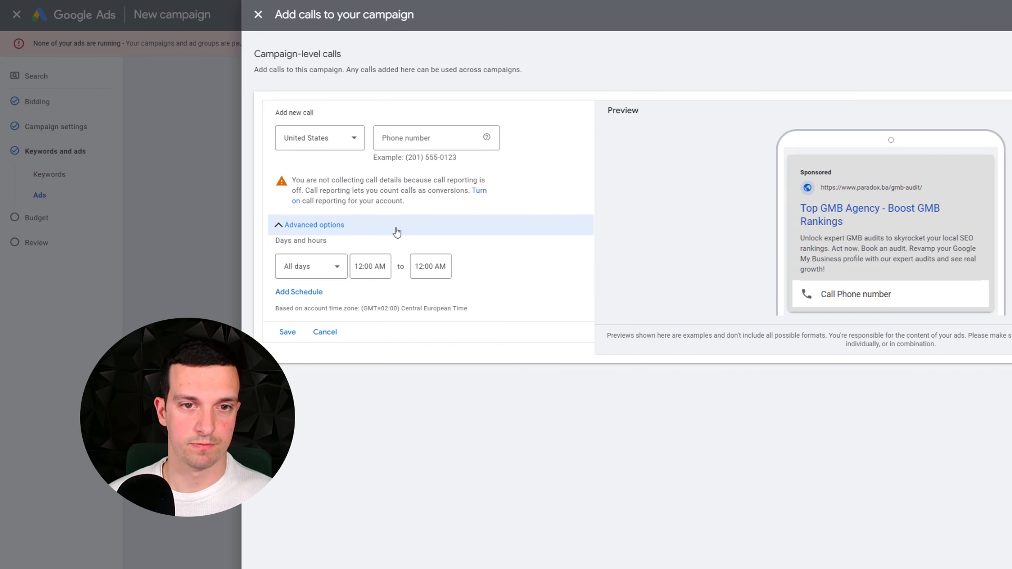
{"action": "left_click", "coordinate": [258, 14]}
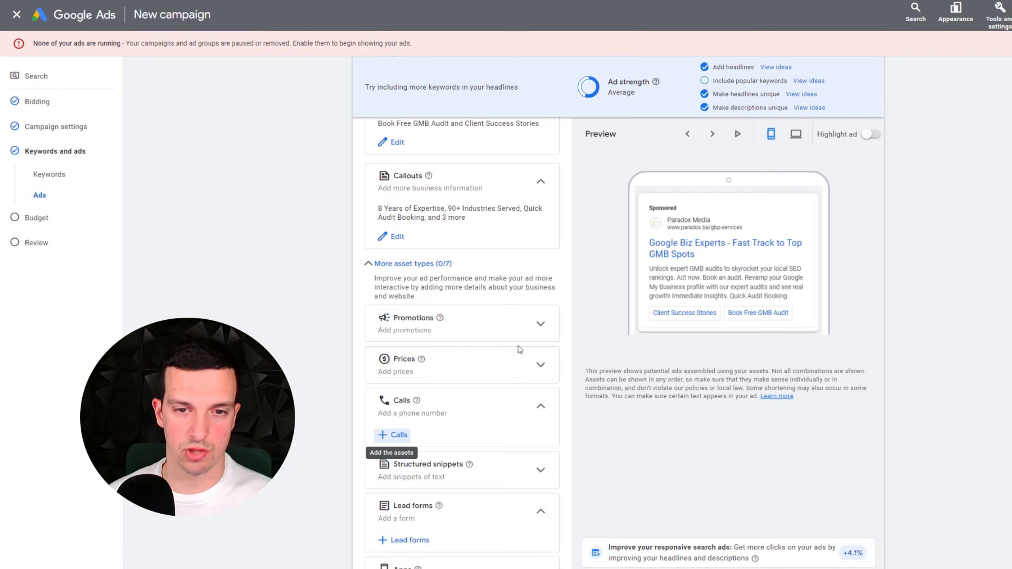
- Start a new structured snippet for the campaign with English as the header language and Types as the header type
{"action": "scroll", "coordinate": [496, 374], "scroll_direction": "down", "scroll_amount": 1}
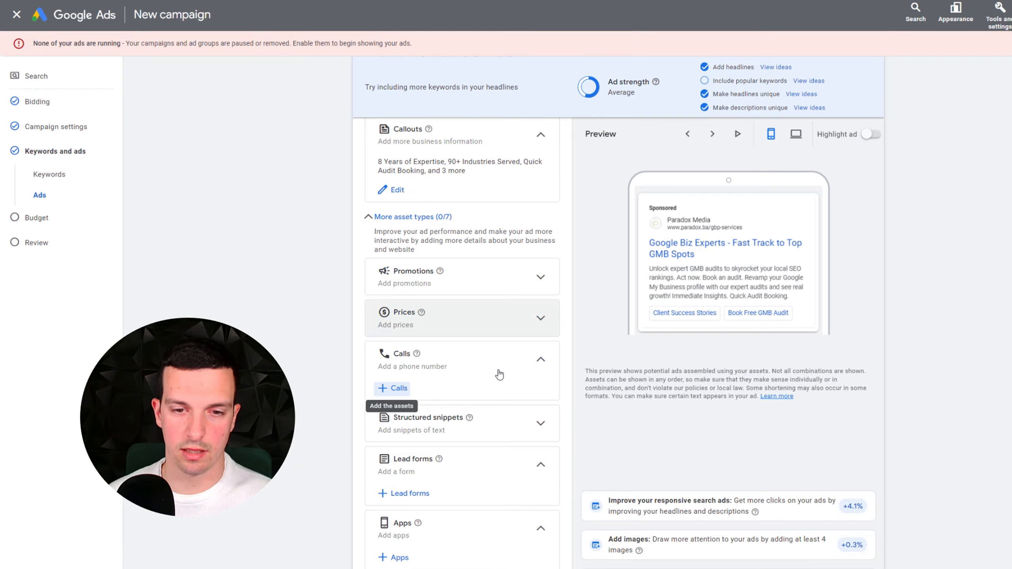
{"action": "left_click", "coordinate": [498, 436]}
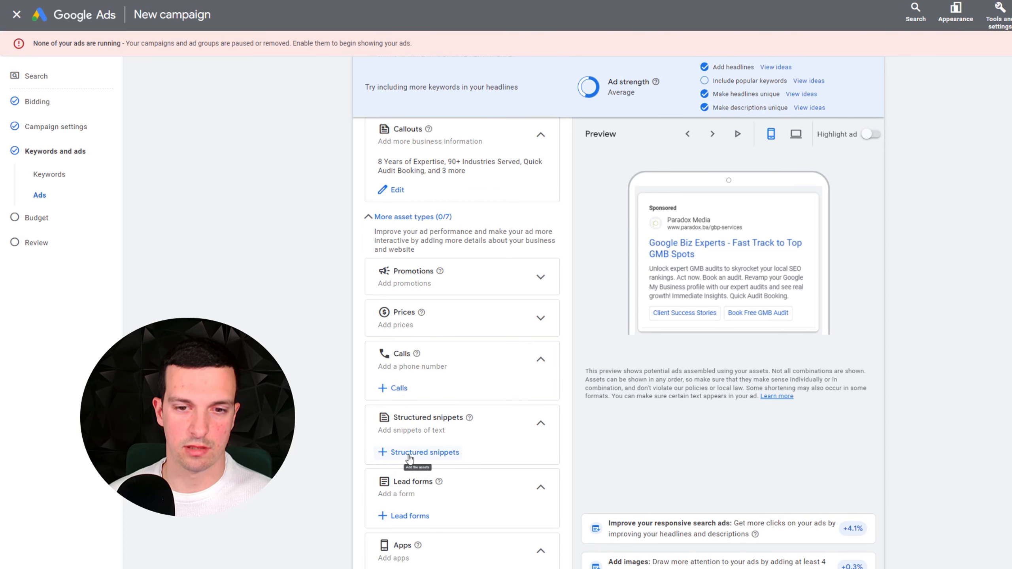
{"action": "left_click", "coordinate": [413, 453]}
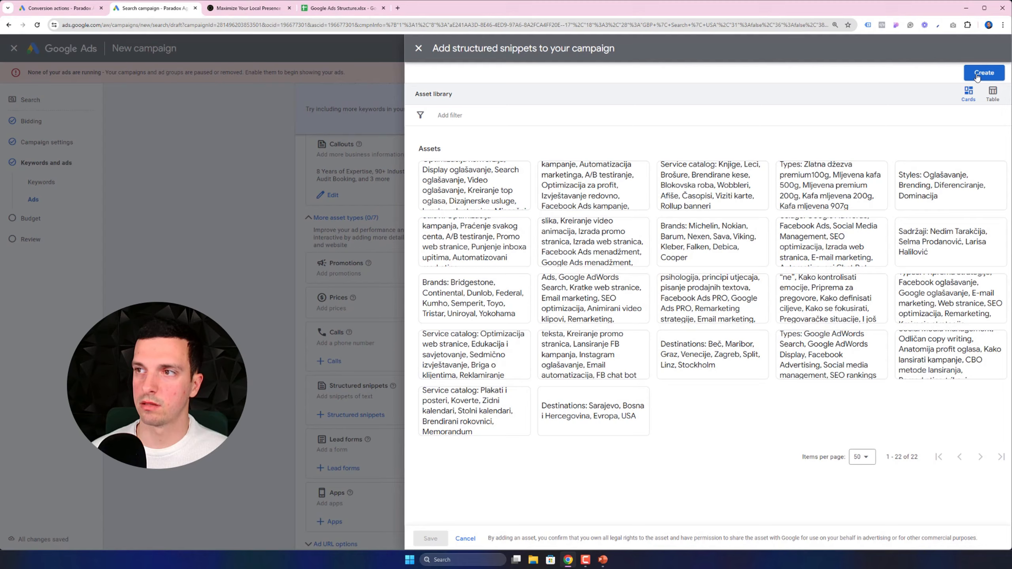
{"action": "left_click", "coordinate": [977, 73]}
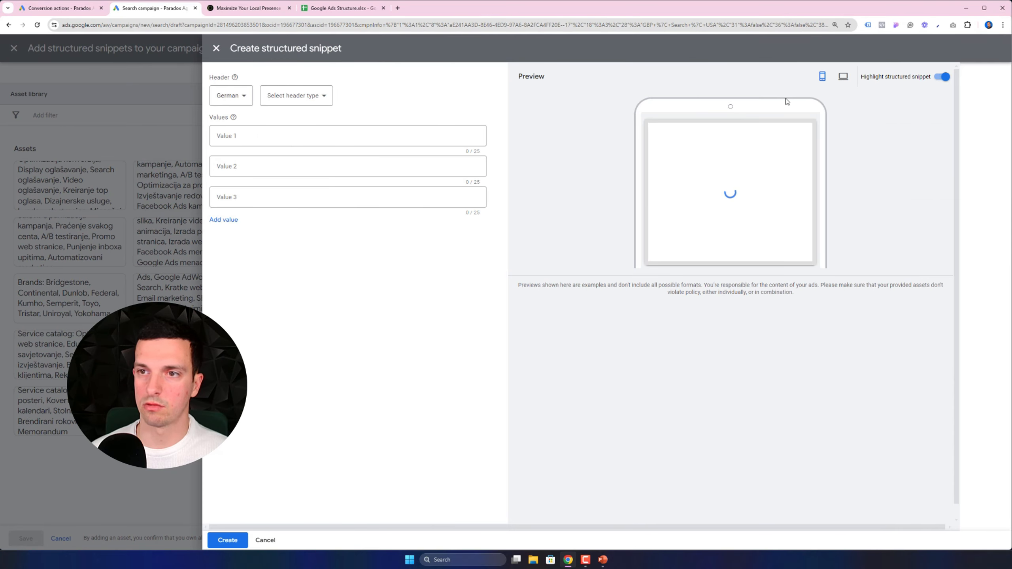
{"action": "left_click", "coordinate": [230, 95]}
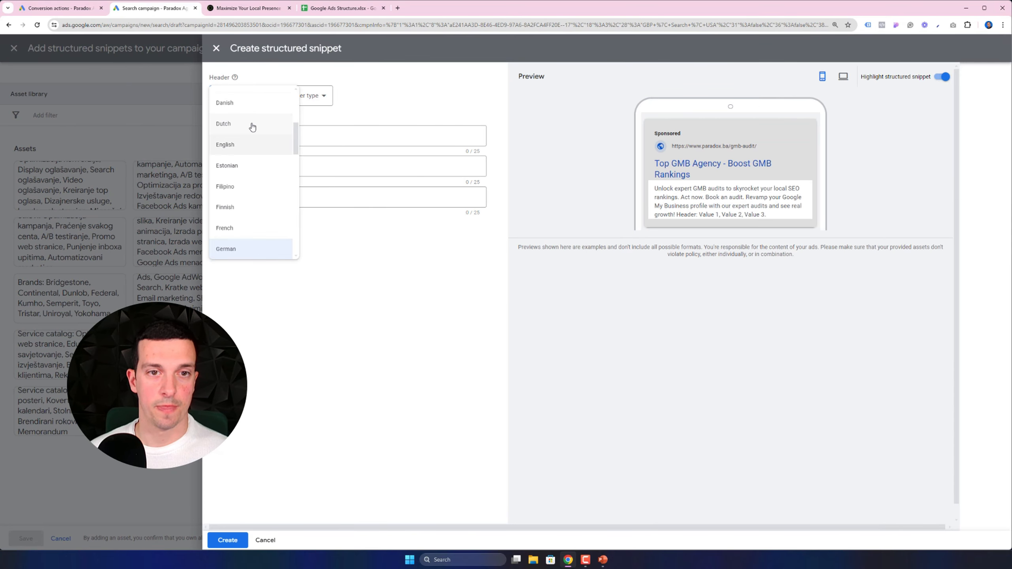
{"action": "left_click", "coordinate": [258, 142]}
{"action": "left_click", "coordinate": [323, 95]}
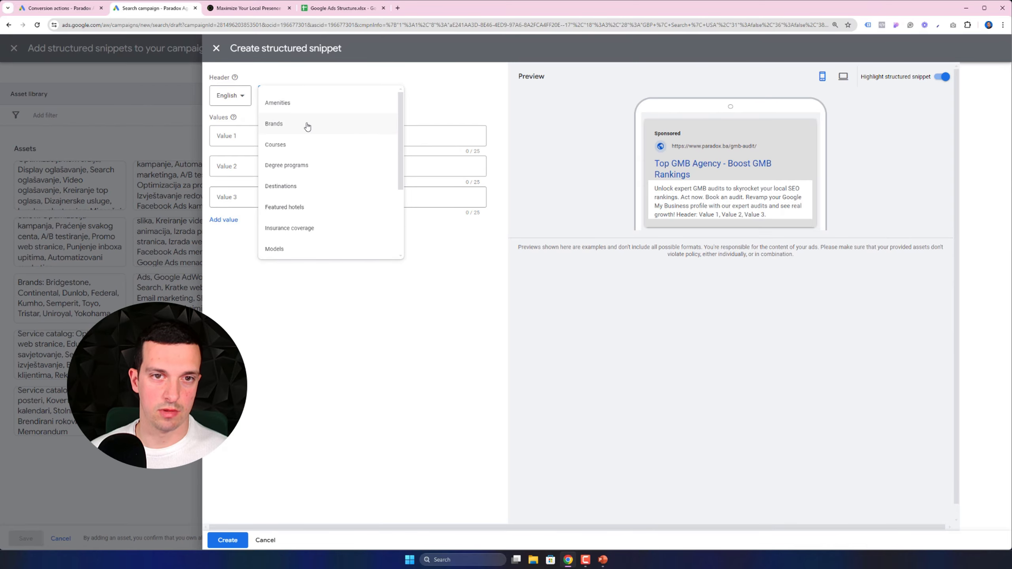
{"action": "scroll", "coordinate": [319, 136], "scroll_direction": "down", "scroll_amount": 5}
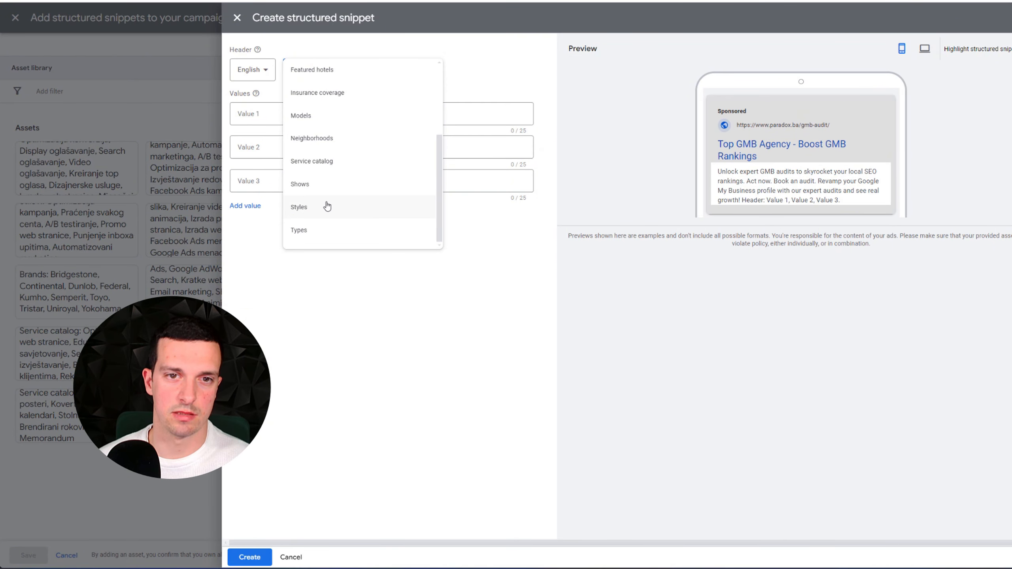
{"action": "scroll", "coordinate": [327, 204], "scroll_direction": "up", "scroll_amount": 3}
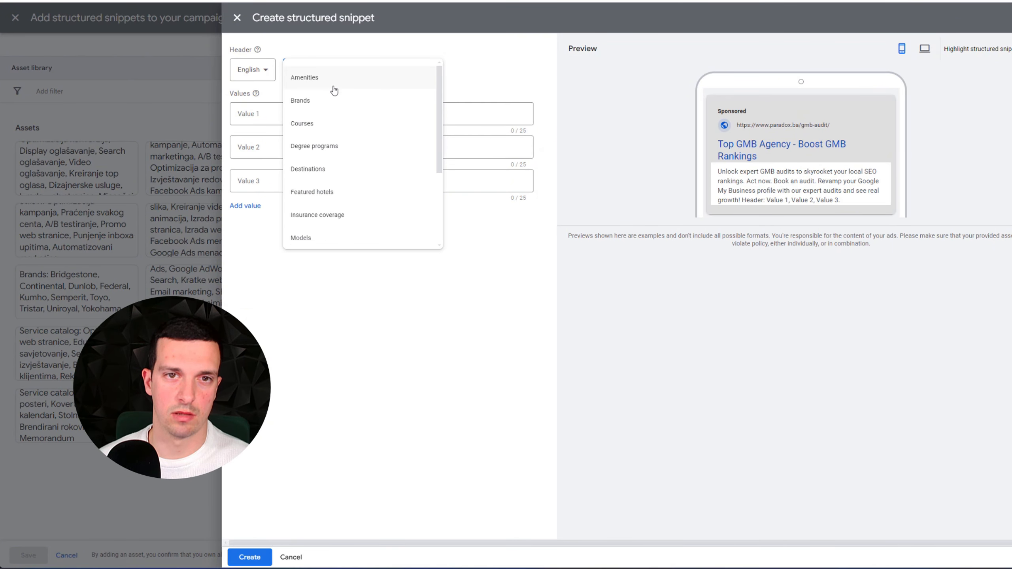
{"action": "scroll", "coordinate": [339, 146], "scroll_direction": "down", "scroll_amount": 3}
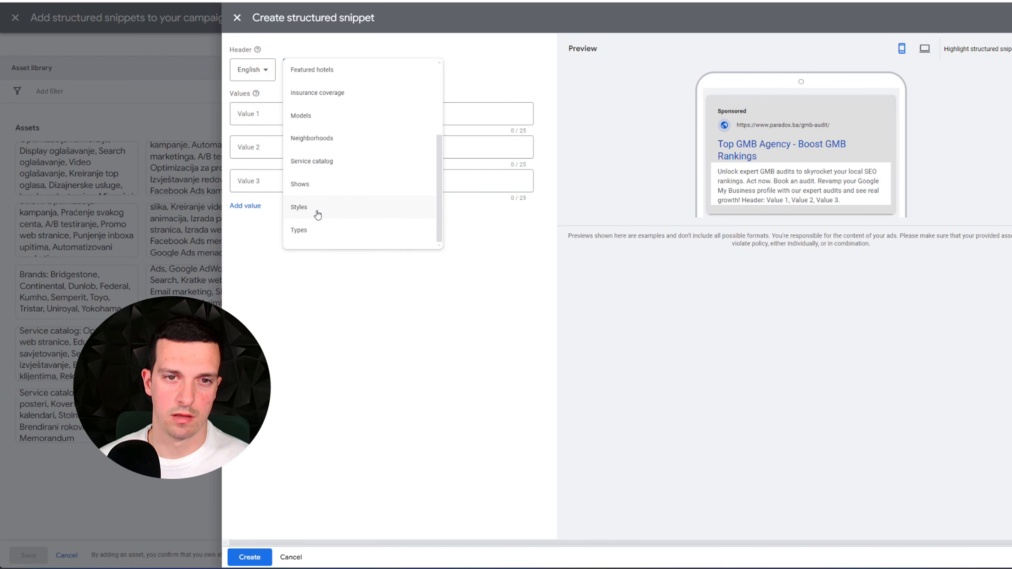
{"action": "left_click", "coordinate": [318, 231]}
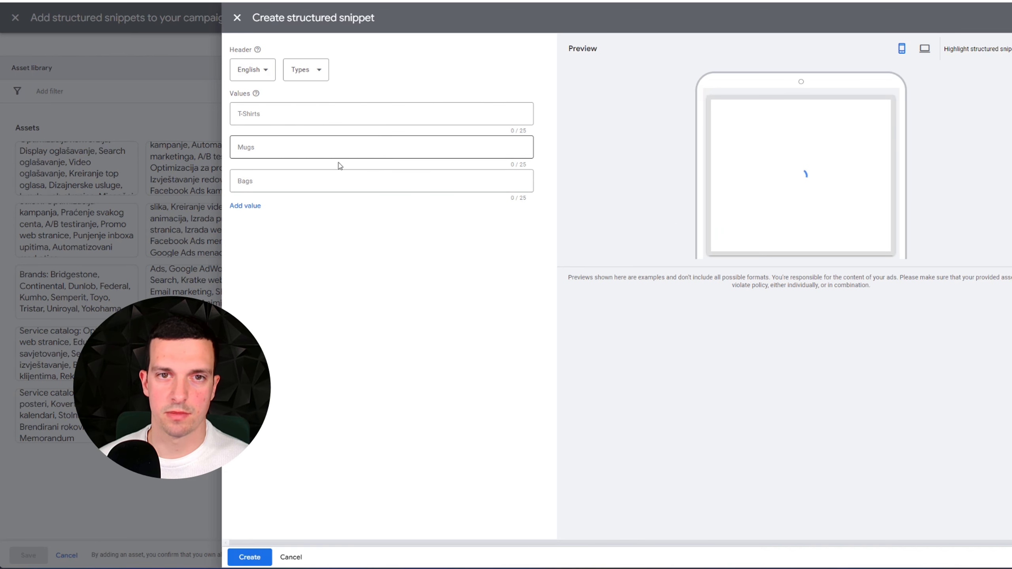
- Add three more value fields to the new structured snippet
{"action": "left_click", "coordinate": [245, 205]}
{"action": "left_click", "coordinate": [245, 239]}
{"action": "left_click", "coordinate": [247, 273]}
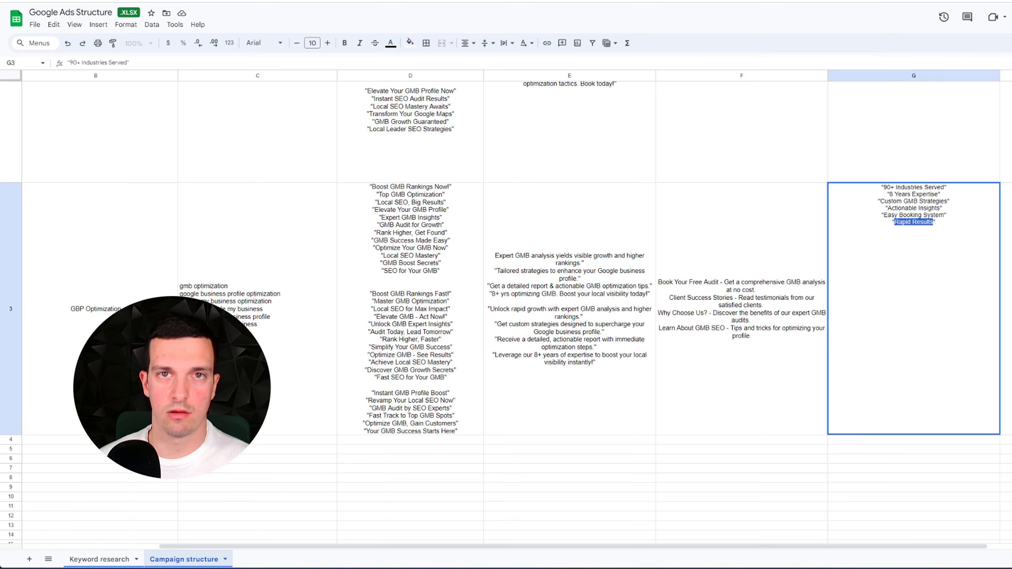
- Copy "GMB Audits" from the structured snippet column of the Google Ads Structure sheet into the snippet's first value
{"action": "scroll", "coordinate": [842, 538], "scroll_direction": "right", "scroll_amount": 3}
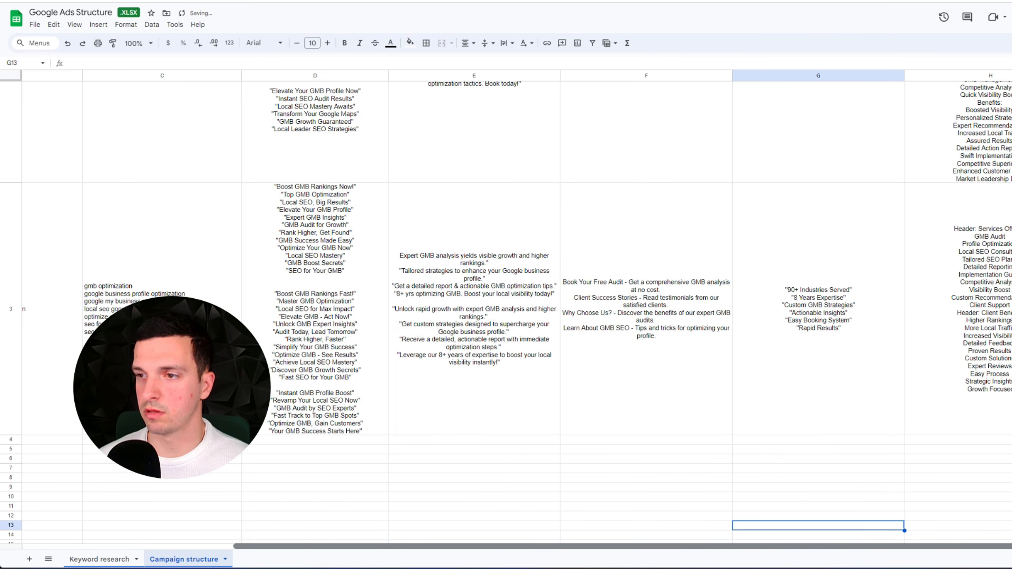
{"action": "scroll", "coordinate": [953, 362], "scroll_direction": "up", "scroll_amount": 7}
{"action": "left_click", "coordinate": [995, 133]}
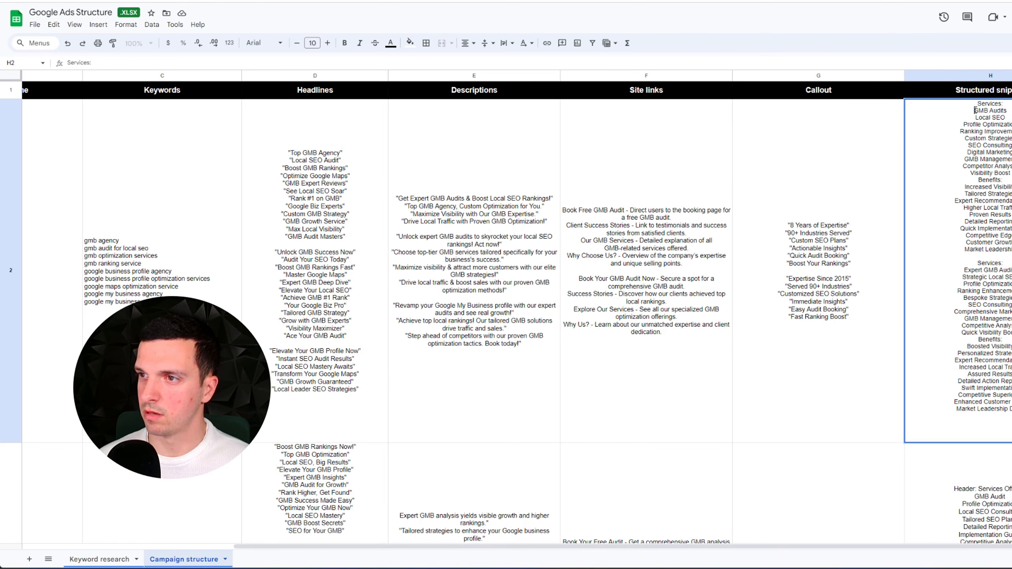
{"action": "left_click_drag", "start_coordinate": [980, 110], "coordinate": [1007, 112]}
{"action": "key", "text": "ctrl+c"}
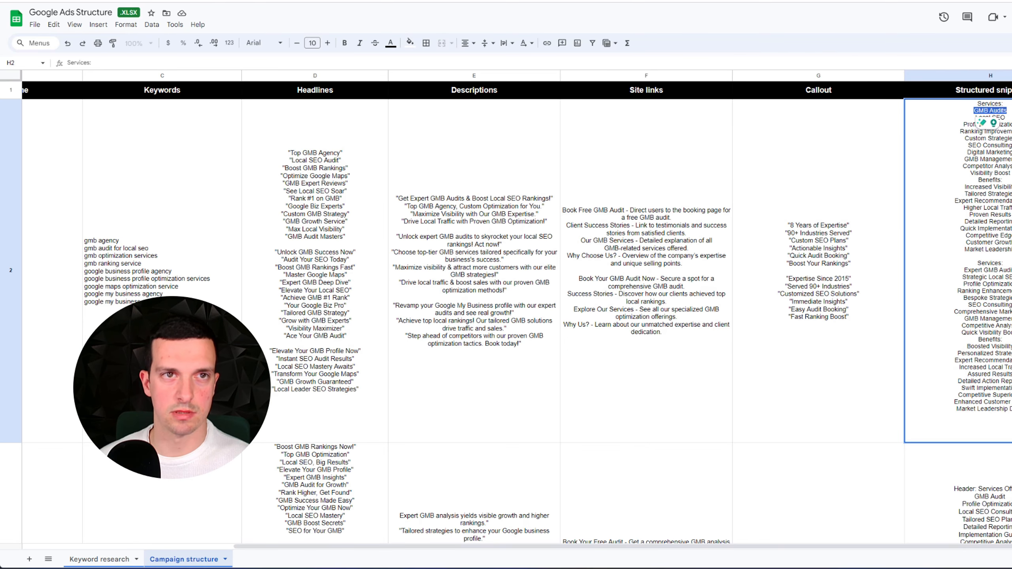
{"action": "left_click", "coordinate": [272, 1]}
{"action": "left_click", "coordinate": [314, 112]}
{"action": "key", "text": "ctrl+v"}
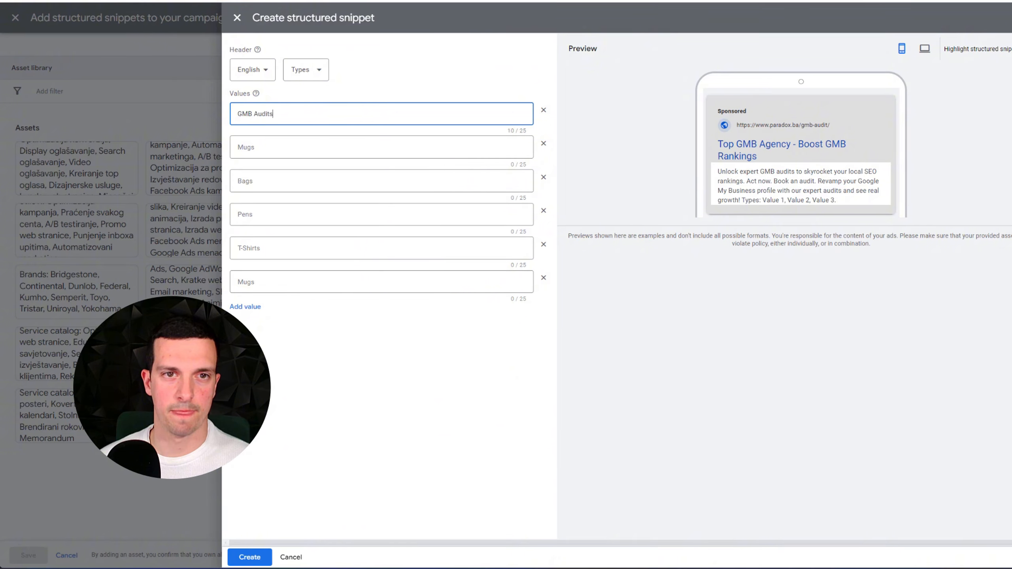
- Copy "Local SEO" from the sheet's structured snippet services into the snippet's second value
{"action": "left_click", "coordinate": [374, 1]}
{"action": "left_click_drag", "start_coordinate": [1005, 118], "coordinate": [975, 117]}
{"action": "key", "text": "ctrl+c"}
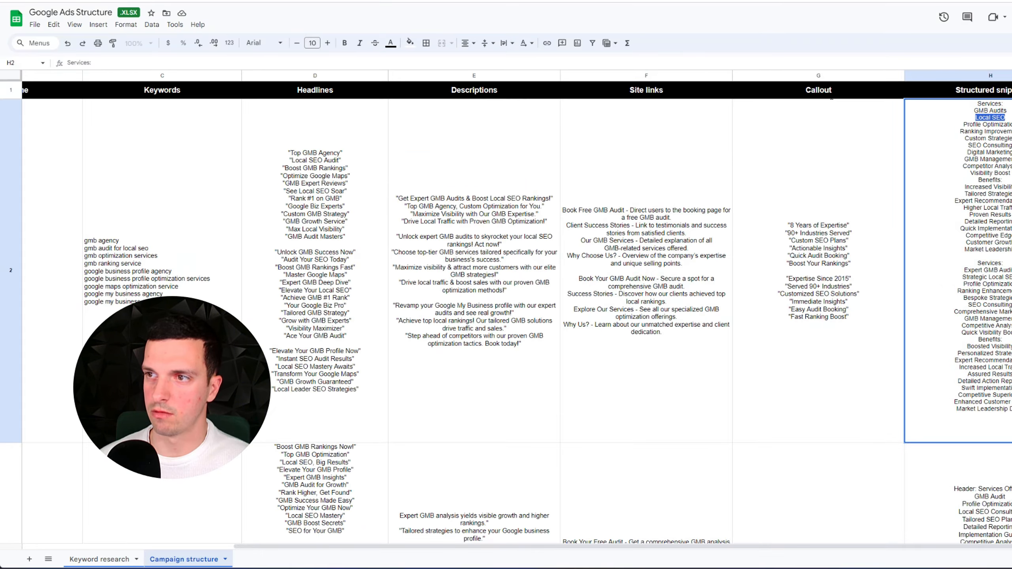
{"action": "left_click", "coordinate": [272, 1]}
{"action": "key", "text": "Tab"}
{"action": "key", "text": "ctrl+v"}
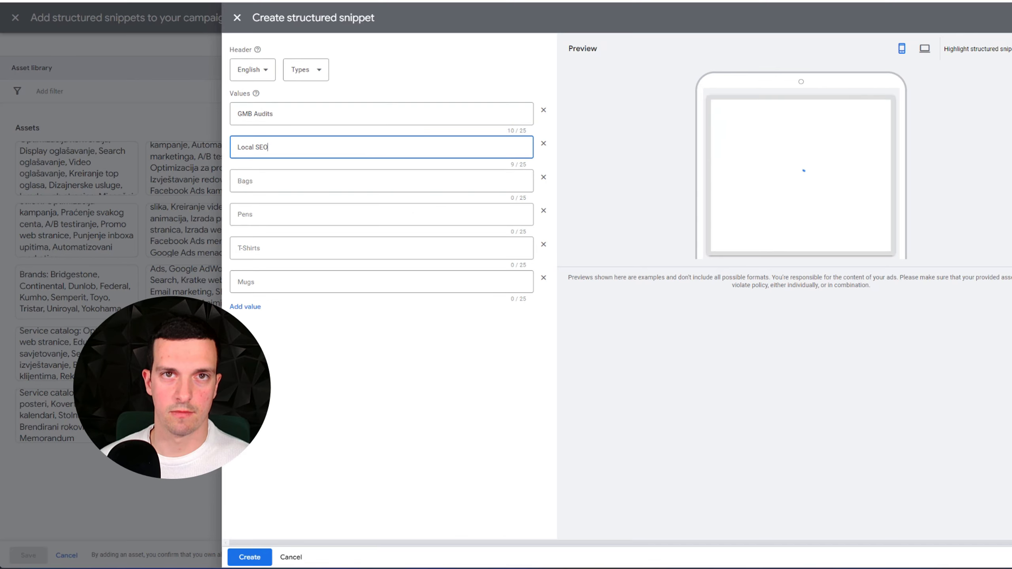
- Copy "Profile Optimization" from the sheet's structured snippet services into the snippet's third value
{"action": "left_click", "coordinate": [374, 1]}
{"action": "left_click_drag", "start_coordinate": [1011, 124], "coordinate": [964, 125]}
{"action": "key", "text": "ctrl+c"}
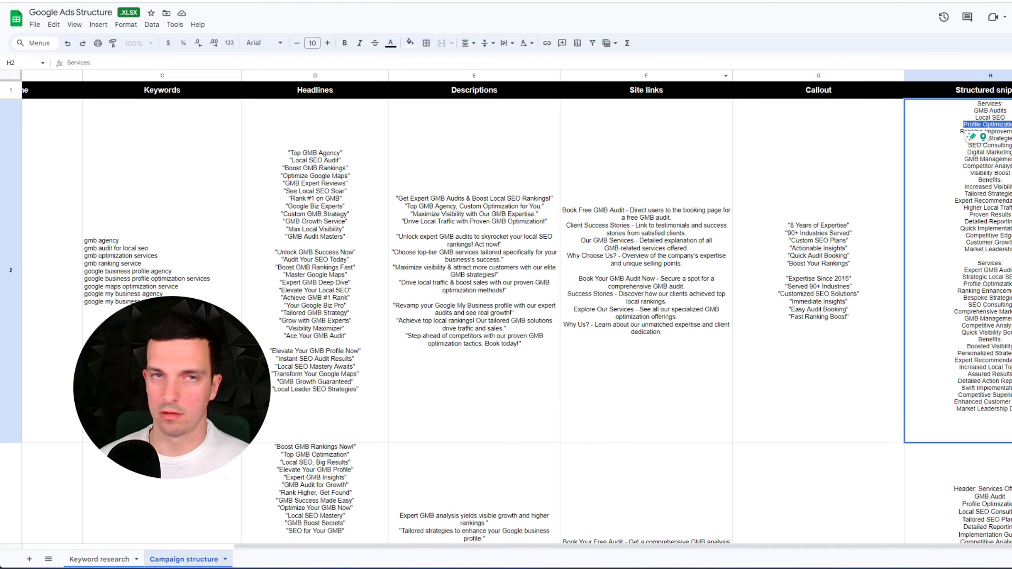
{"action": "left_click", "coordinate": [273, 1]}
{"action": "left_click", "coordinate": [356, 180]}
{"action": "key", "text": "ctrl+v"}
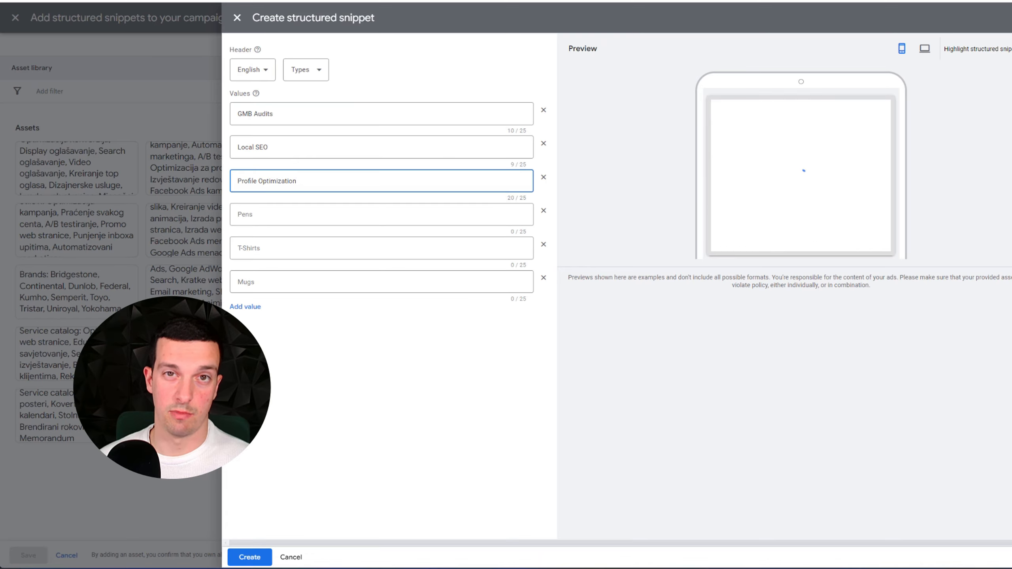
- Copy "Ranking Improvement" from the sheet's structured snippet services into the snippet's fourth value
{"action": "left_click", "coordinate": [374, 2]}
{"action": "left_click_drag", "start_coordinate": [1011, 131], "coordinate": [955, 134]}
{"action": "key", "text": "ctrl+c"}
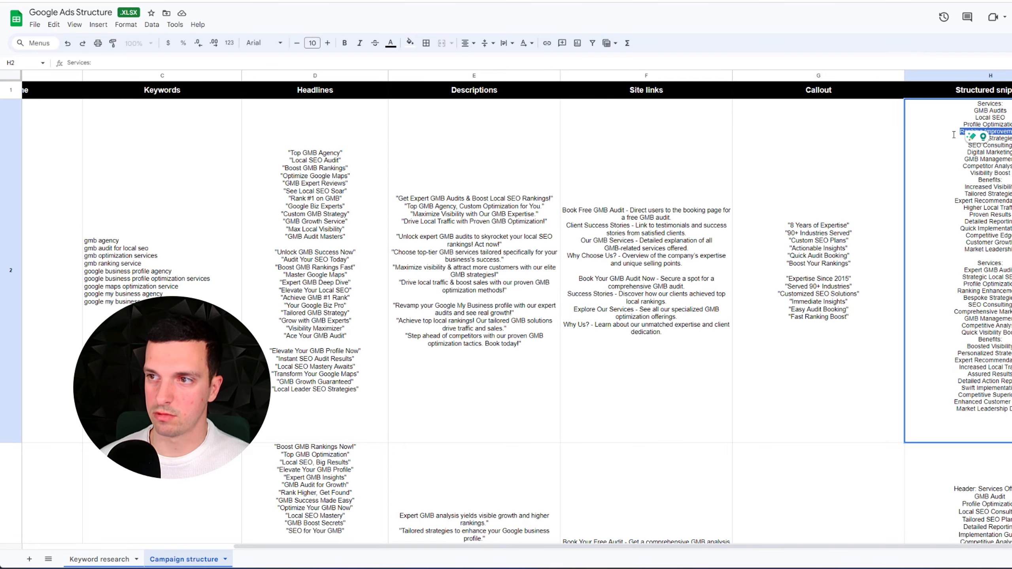
{"action": "left_click", "coordinate": [164, 1]}
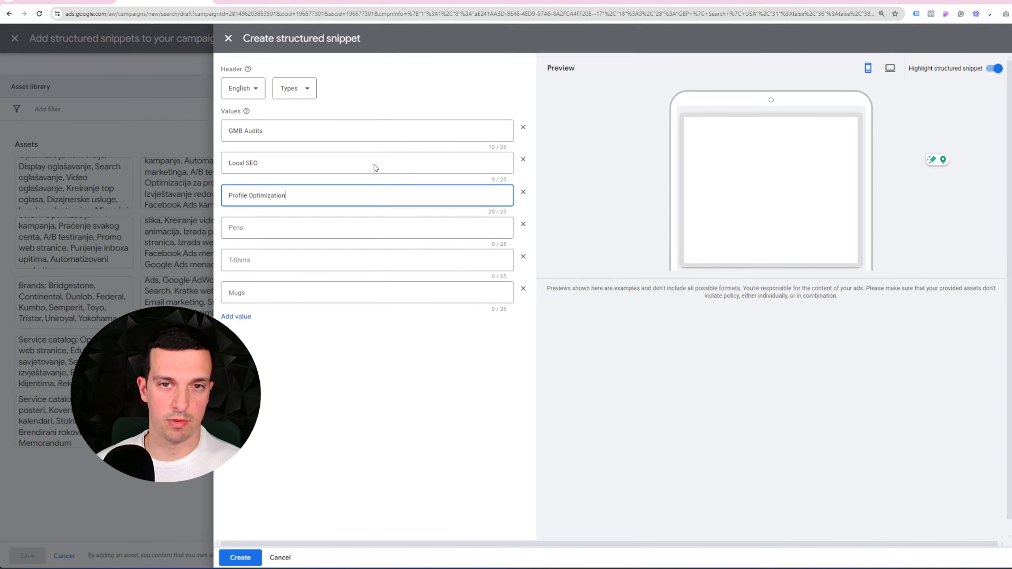
{"action": "left_click", "coordinate": [321, 227]}
{"action": "key", "text": "ctrl+v"}
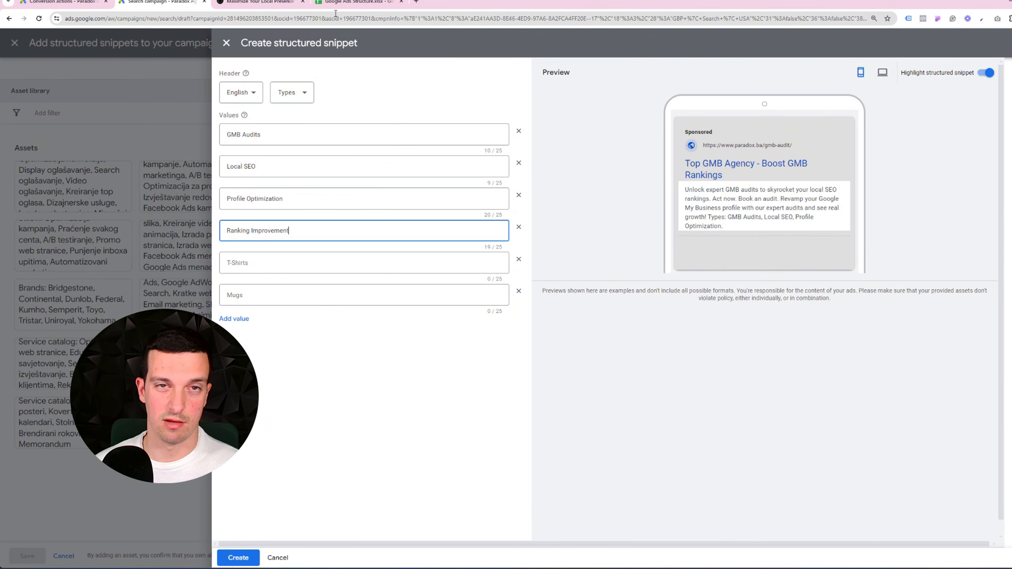
- Copy "Custom Strategies" from the sheet's structured snippet services into the snippet's fifth value
{"action": "left_click", "coordinate": [359, 1]}
{"action": "left_click_drag", "start_coordinate": [976, 157], "coordinate": [918, 159]}
{"action": "key", "text": "ctrl+c"}
{"action": "left_click", "coordinate": [151, 4]}
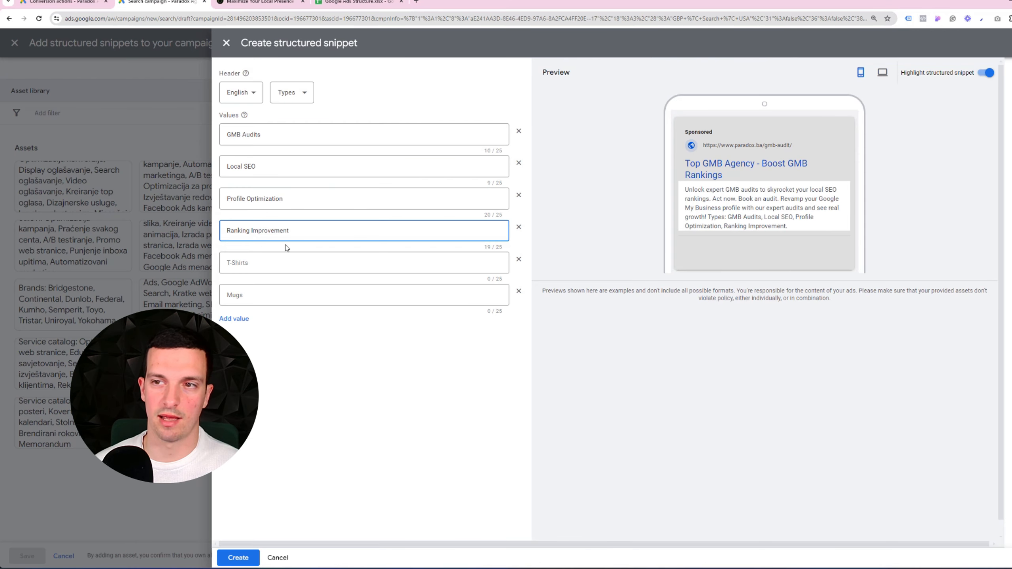
{"action": "left_click", "coordinate": [276, 261]}
{"action": "key", "text": "ctrl+v"}
- Copy "GMB Management" from the sheet's structured snippet services into the snippet's sixth value
{"action": "left_click", "coordinate": [357, 4]}
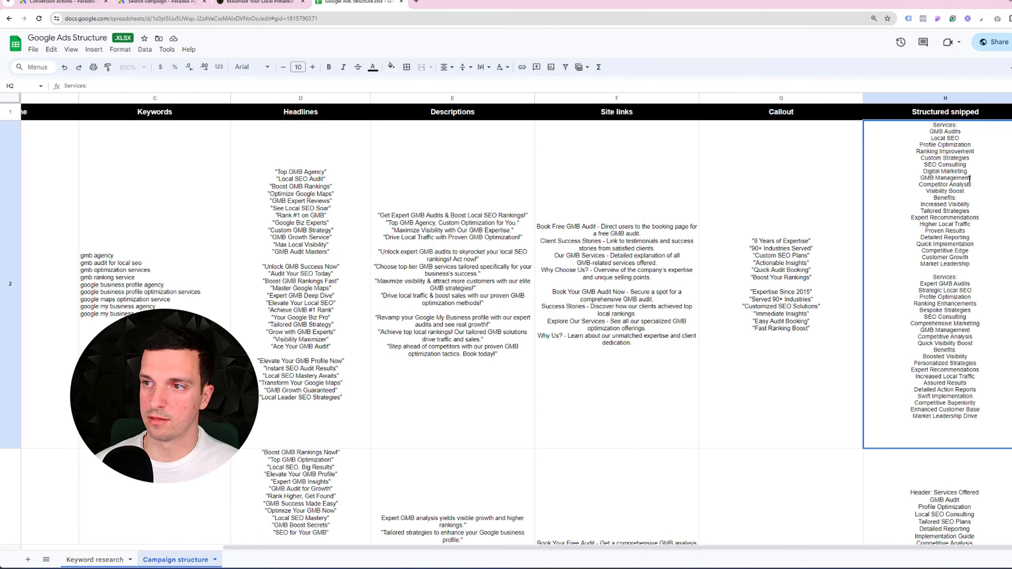
{"action": "left_click", "coordinate": [188, 4]}
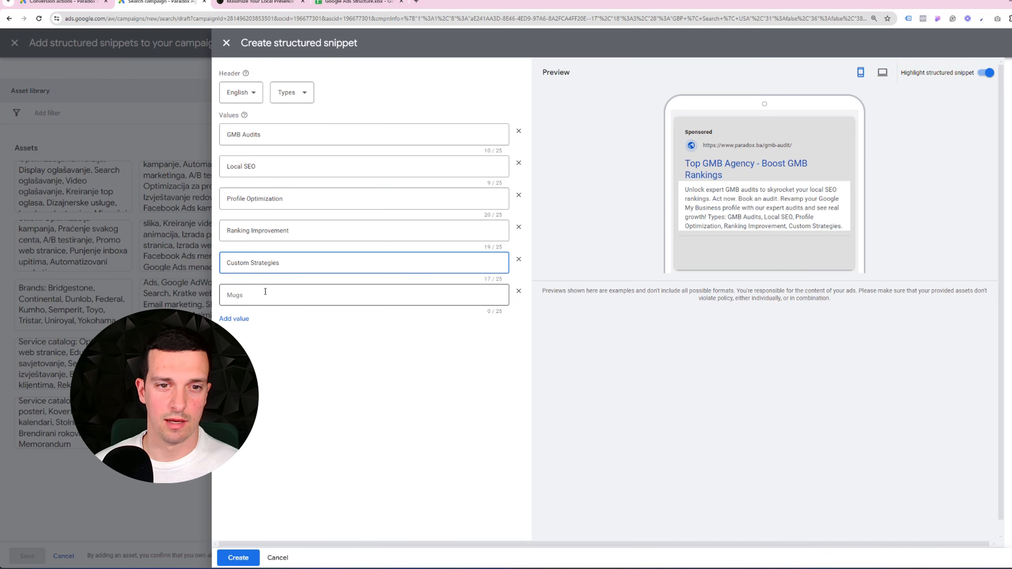
{"action": "left_click", "coordinate": [265, 295]}
{"action": "type", "text": "GMB Management"}
- Add a seventh snippet value and fill it with "Strategic Local SEO" from the sheet's second services list
{"action": "left_click", "coordinate": [234, 319]}
{"action": "left_click", "coordinate": [361, 4]}
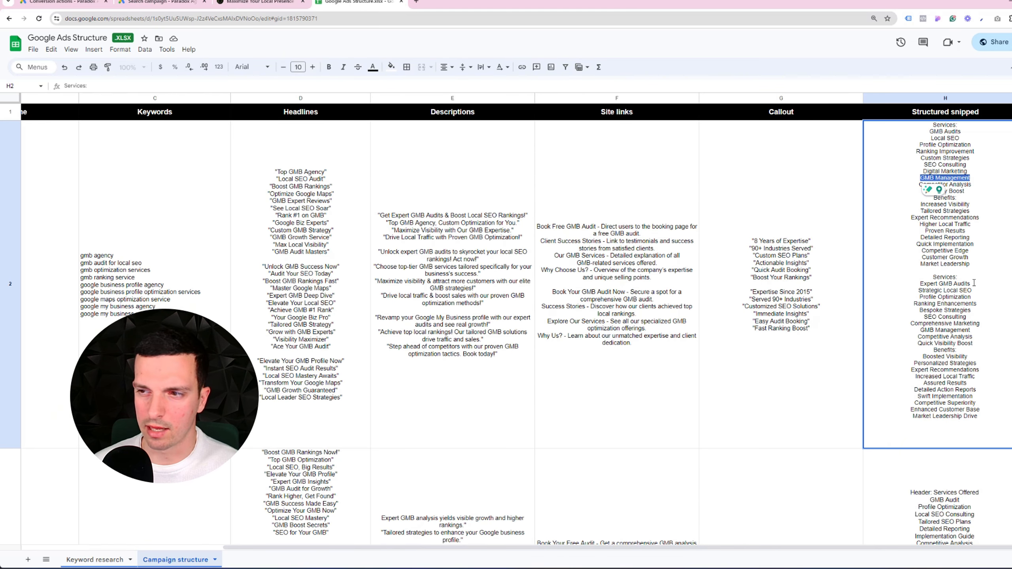
{"action": "left_click_drag", "start_coordinate": [974, 290], "coordinate": [917, 291]}
{"action": "key", "text": "ctrl+c"}
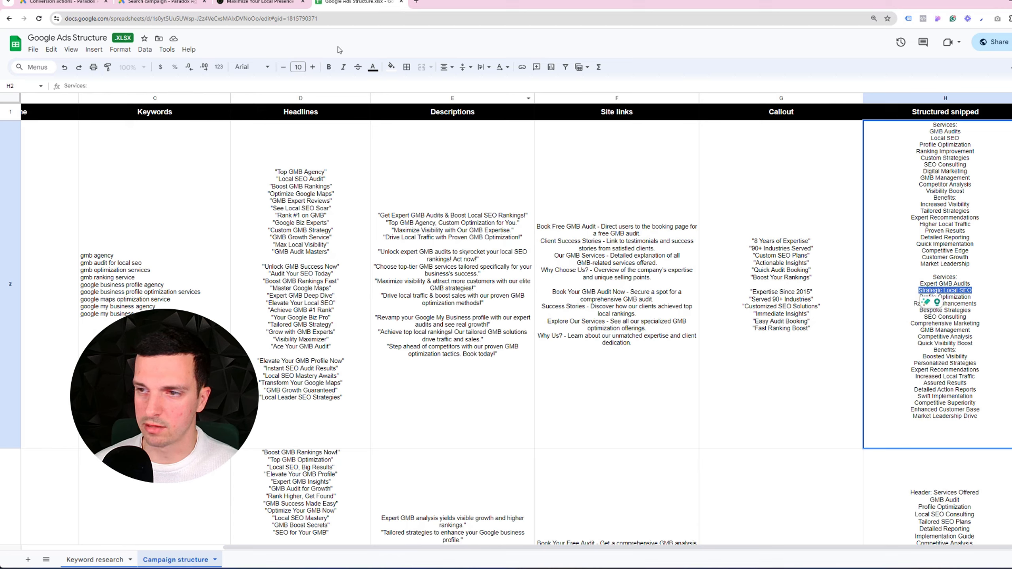
{"action": "left_click", "coordinate": [175, 3]}
{"action": "left_click", "coordinate": [358, 324]}
{"action": "key", "text": "ctrl+v"}
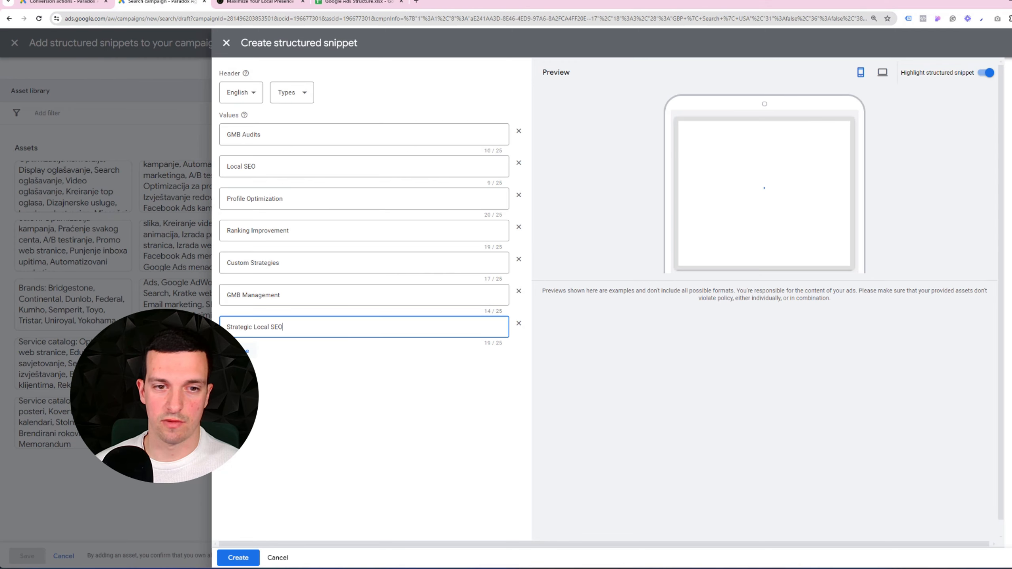
- Copy "Ranking Enhancements" from the sheet's second services list into a new eighth snippet value
{"action": "left_click", "coordinate": [358, 2]}
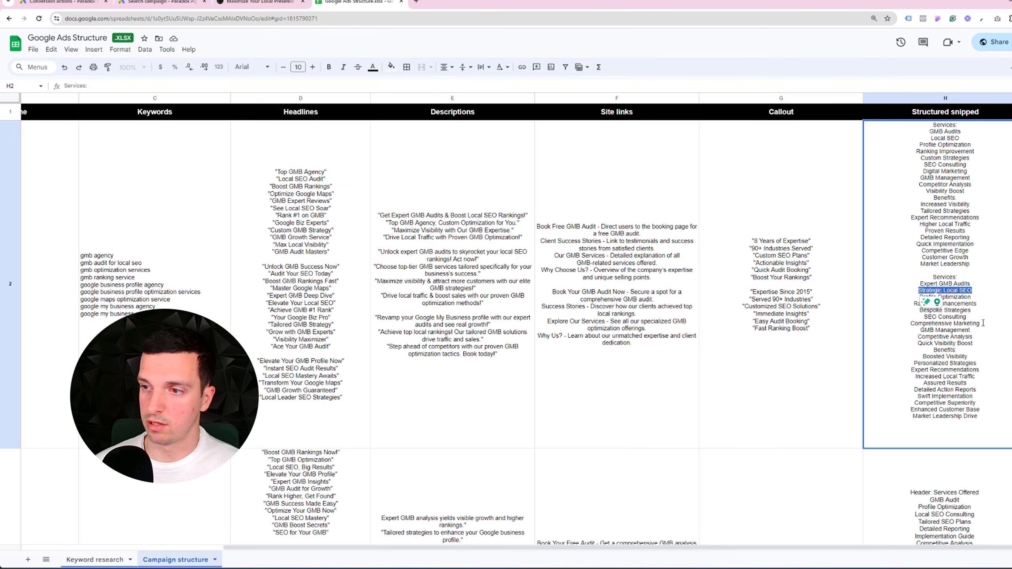
{"action": "left_click", "coordinate": [973, 311]}
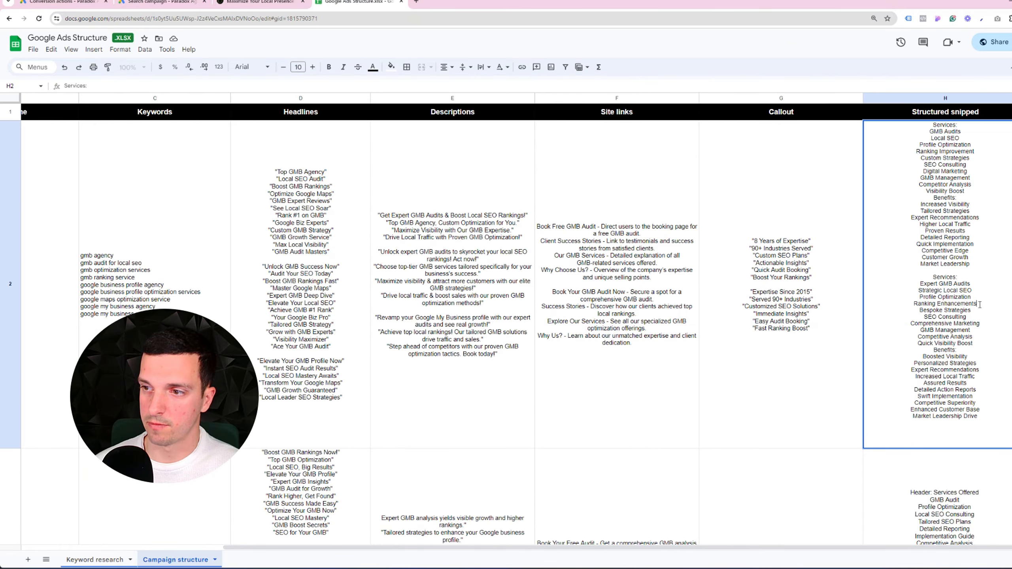
{"action": "left_click_drag", "start_coordinate": [980, 304], "coordinate": [913, 304]}
{"action": "key", "text": "ctrl+c"}
{"action": "left_click", "coordinate": [159, 2]}
{"action": "left_click", "coordinate": [302, 359]}
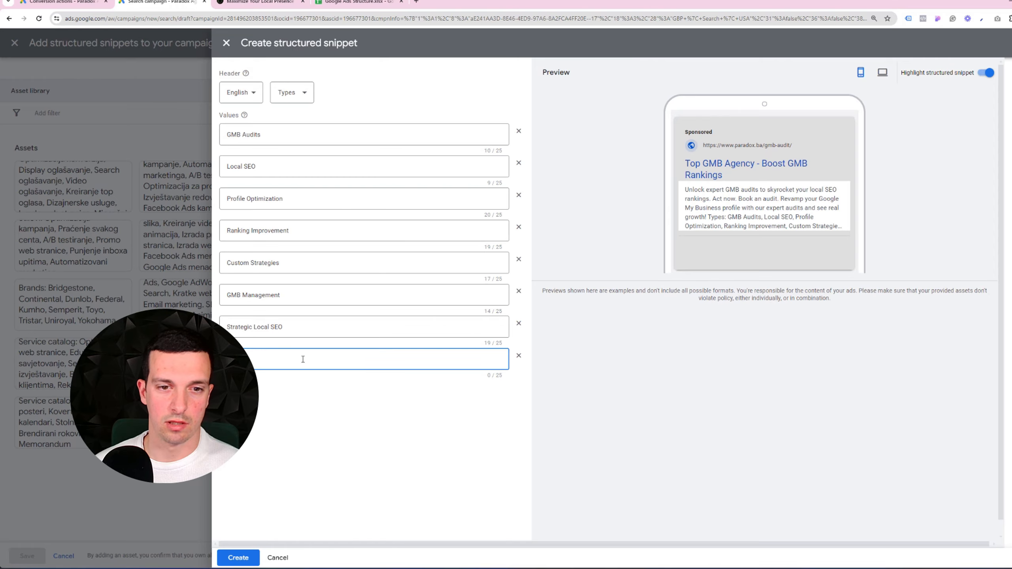
{"action": "key", "text": "ctrl+v"}
- Copy "Competitive Analysis" from the sheet into a ninth snippet value and save the structured snippet to the campaign
{"action": "left_click", "coordinate": [358, 3]}
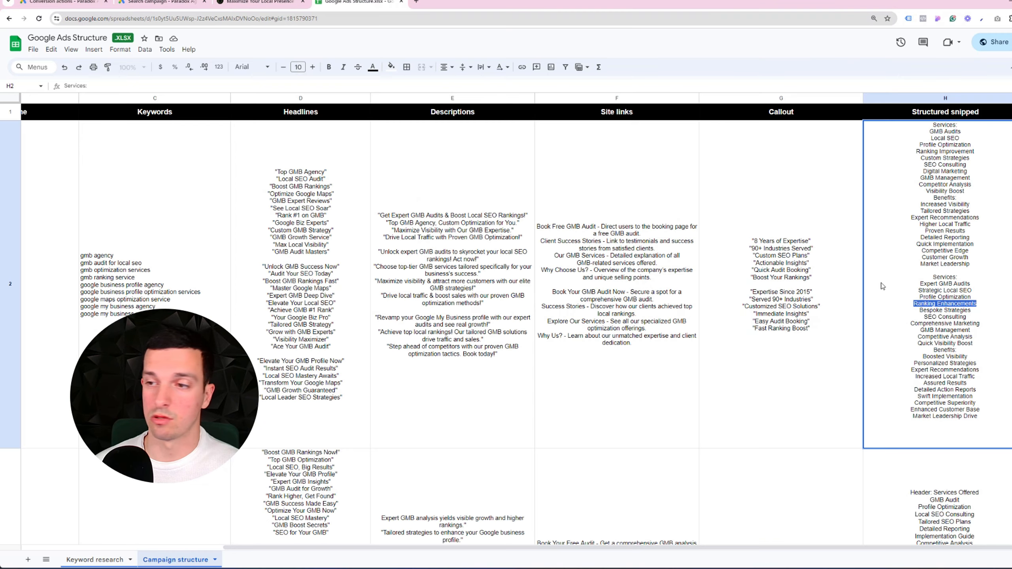
{"action": "left_click_drag", "start_coordinate": [979, 336], "coordinate": [917, 337]}
{"action": "key", "text": "ctrl+c"}
{"action": "left_click", "coordinate": [178, 3]}
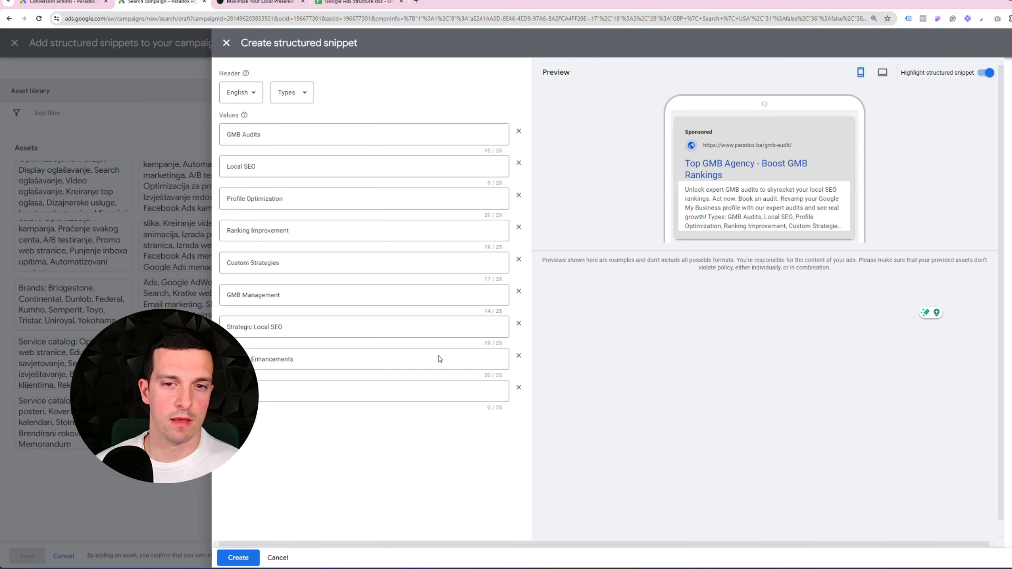
{"action": "left_click", "coordinate": [318, 393]}
{"action": "key", "text": "ctrl+v"}
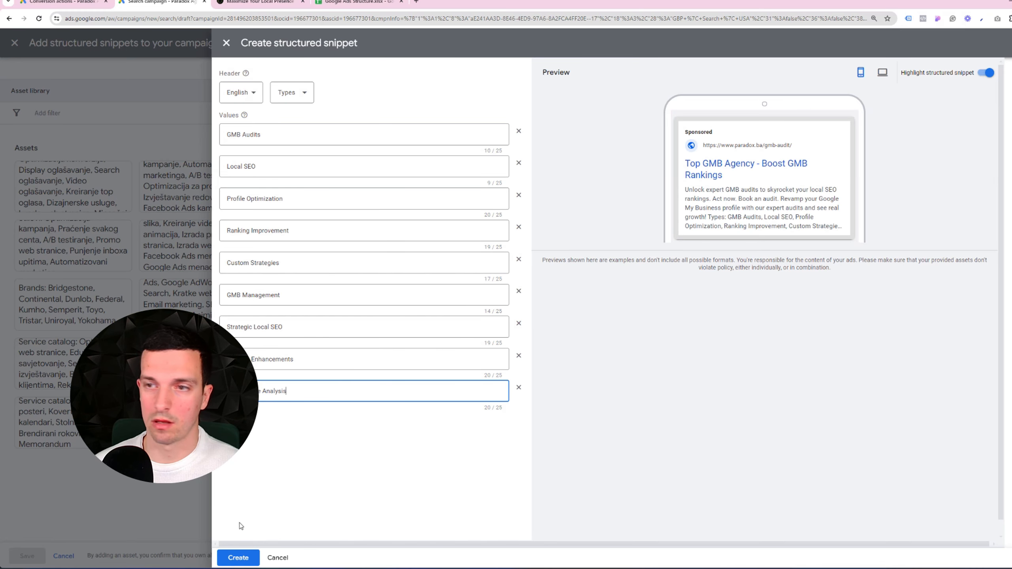
{"action": "left_click", "coordinate": [239, 558]}
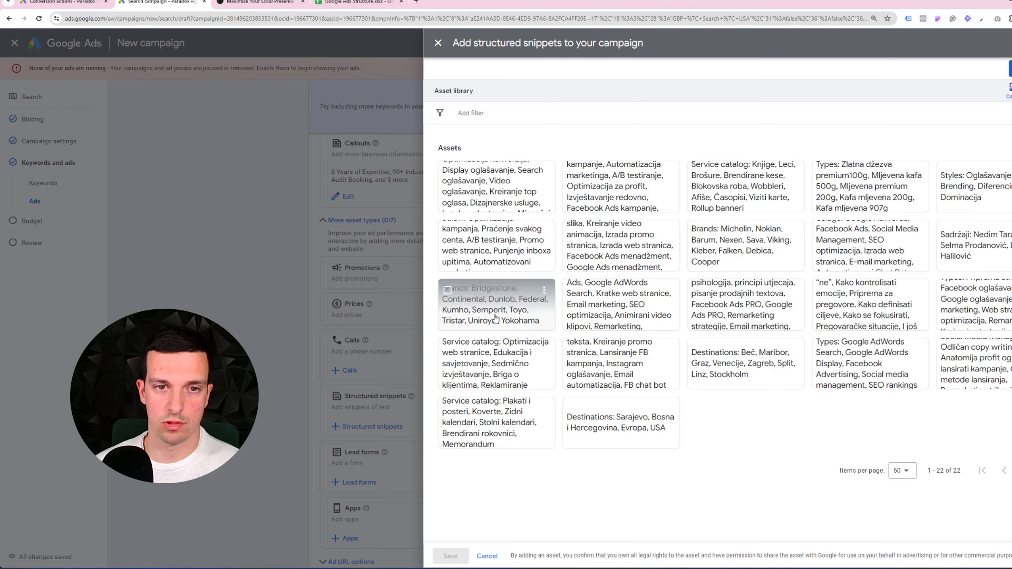
{"action": "left_click", "coordinate": [450, 556]}
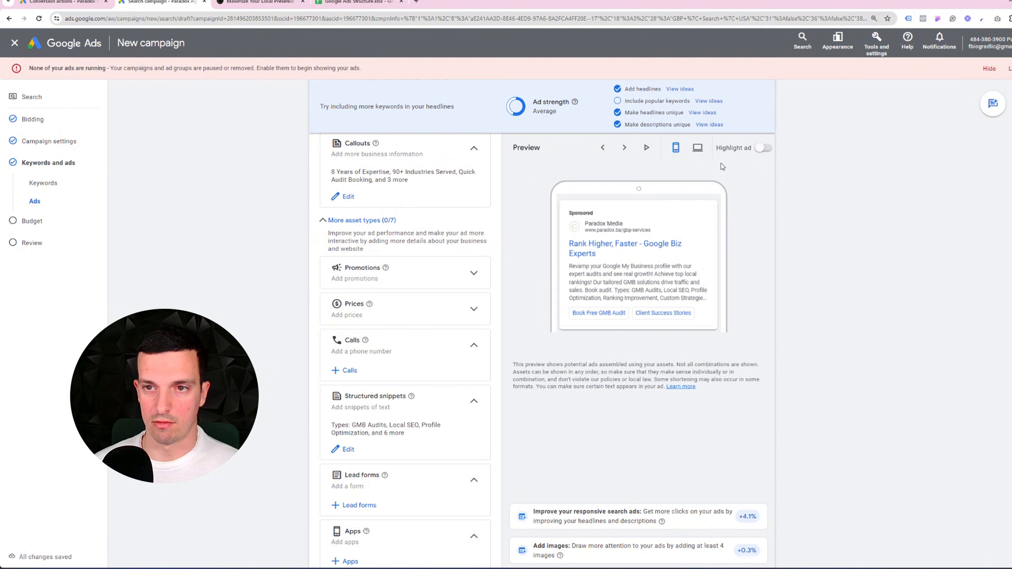
- Review the ad preview and compare the suggested headline keywords with the headlines already entered
{"action": "scroll", "coordinate": [556, 229], "scroll_direction": "up", "scroll_amount": 20}
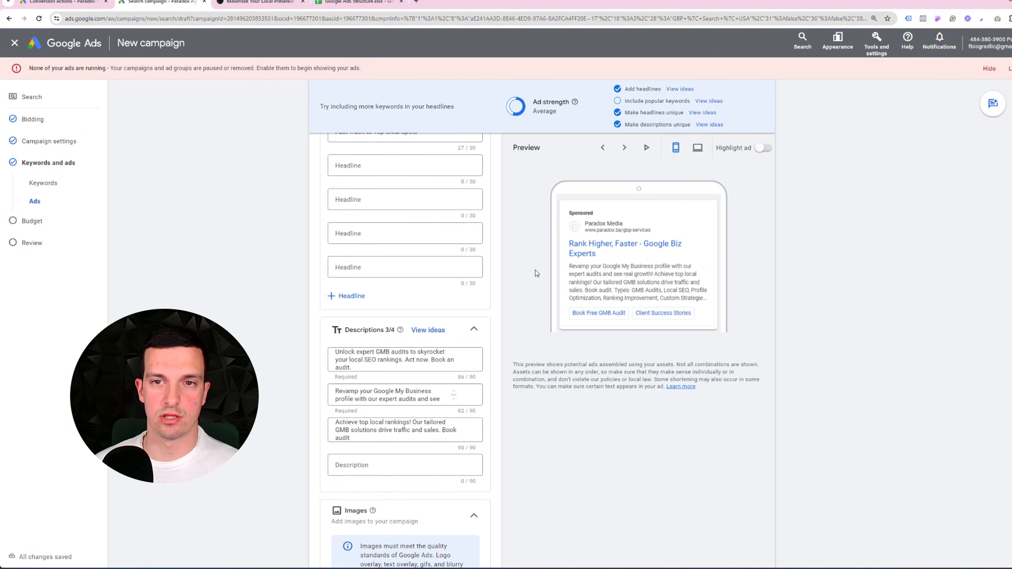
{"action": "scroll", "coordinate": [536, 272], "scroll_direction": "up", "scroll_amount": 6}
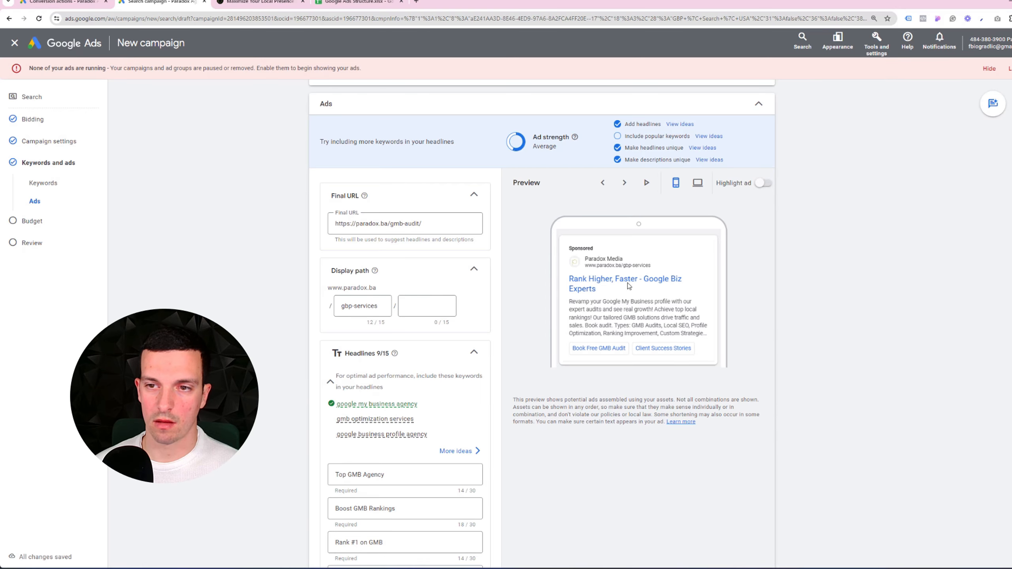
{"action": "scroll", "coordinate": [536, 249], "scroll_direction": "down", "scroll_amount": 2}
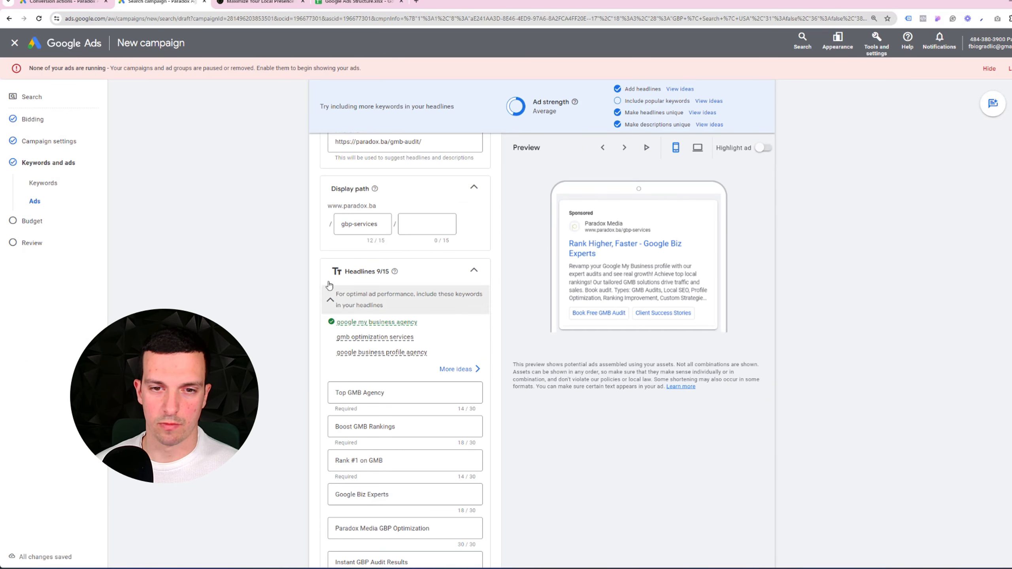
{"action": "scroll", "coordinate": [410, 343], "scroll_direction": "down", "scroll_amount": 1}
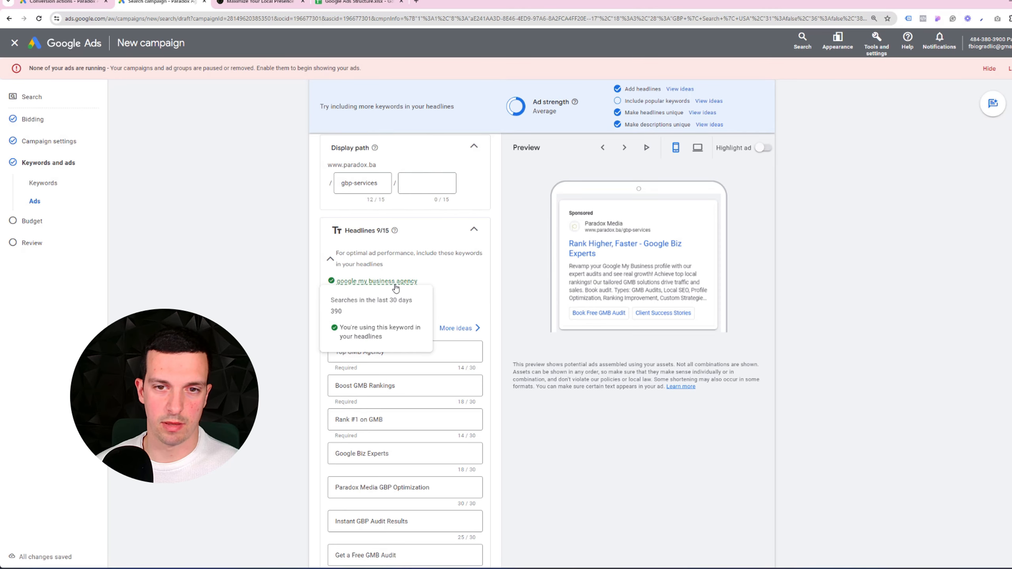
{"action": "scroll", "coordinate": [410, 398], "scroll_direction": "down", "scroll_amount": 3}
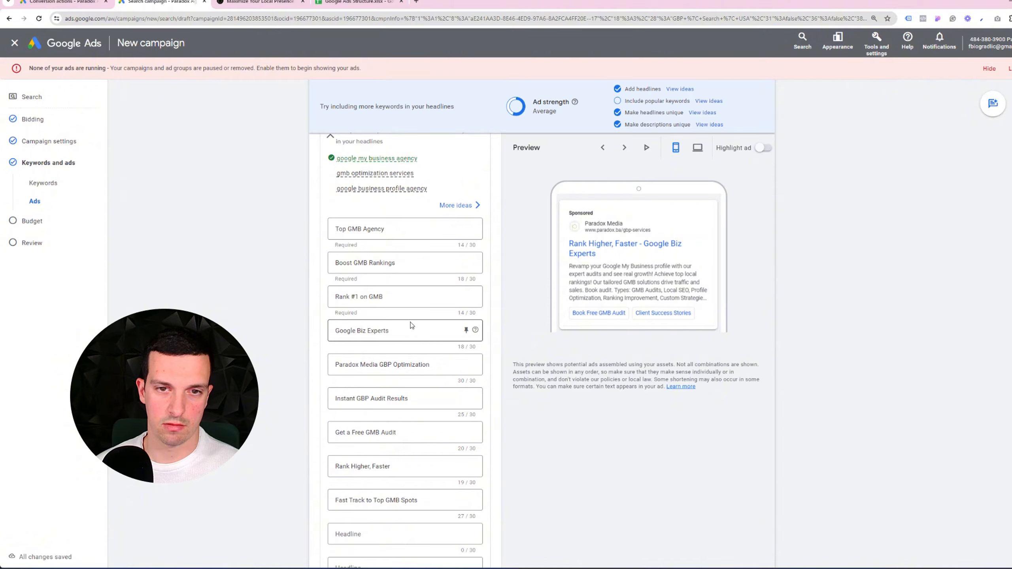
{"action": "scroll", "coordinate": [412, 315], "scroll_direction": "down", "scroll_amount": 1}
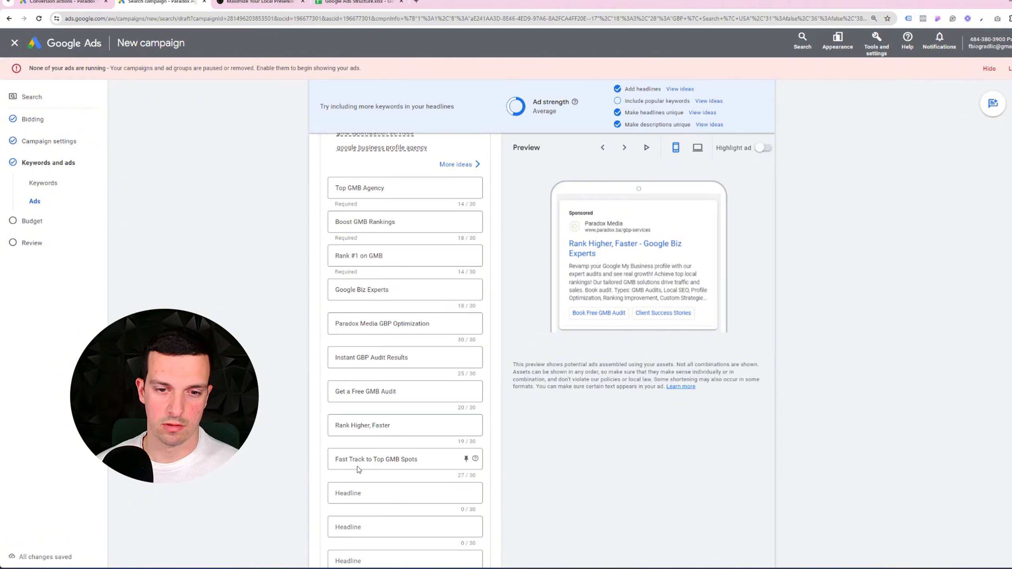
{"action": "scroll", "coordinate": [426, 380], "scroll_direction": "up", "scroll_amount": 4}
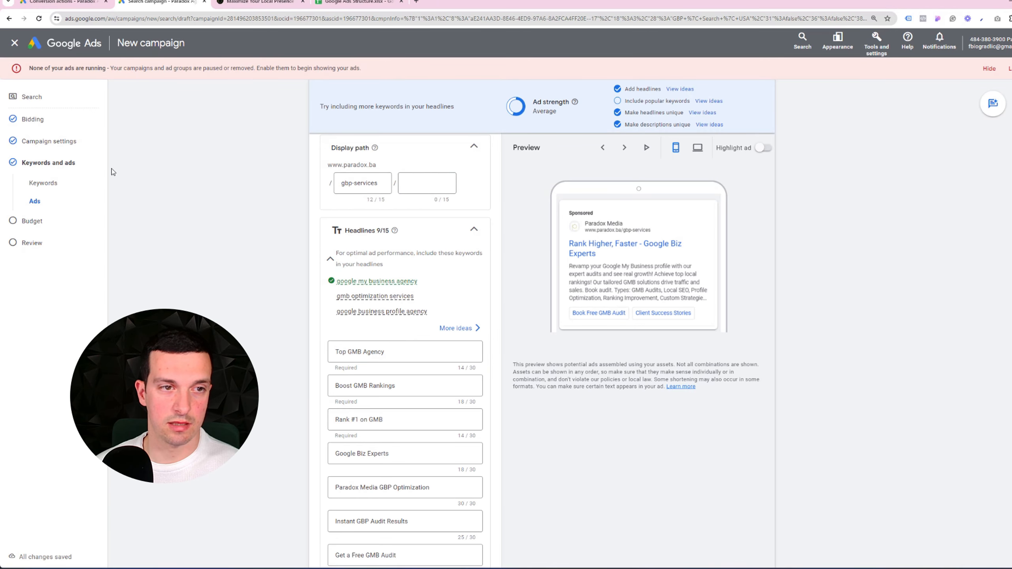
- Copy the keyword "gmb optimization services" from the ad group's keyword list into the first empty headline
{"action": "left_click", "coordinate": [48, 187]}
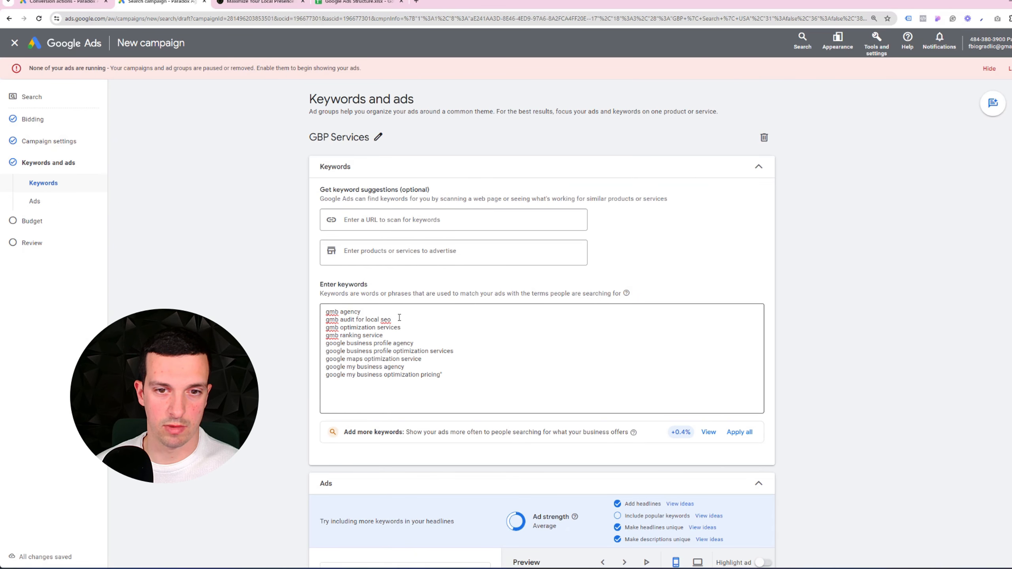
{"action": "left_click_drag", "start_coordinate": [397, 320], "coordinate": [340, 321]}
{"action": "left_click", "coordinate": [386, 336]}
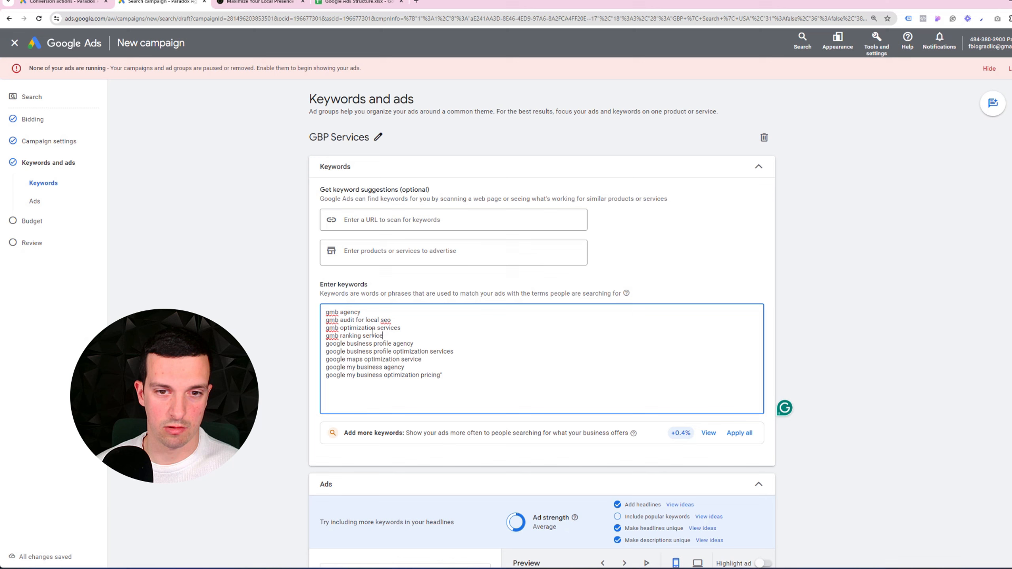
{"action": "triple_click", "coordinate": [413, 328]}
{"action": "key", "text": "ctrl+c"}
{"action": "left_click", "coordinate": [45, 201]}
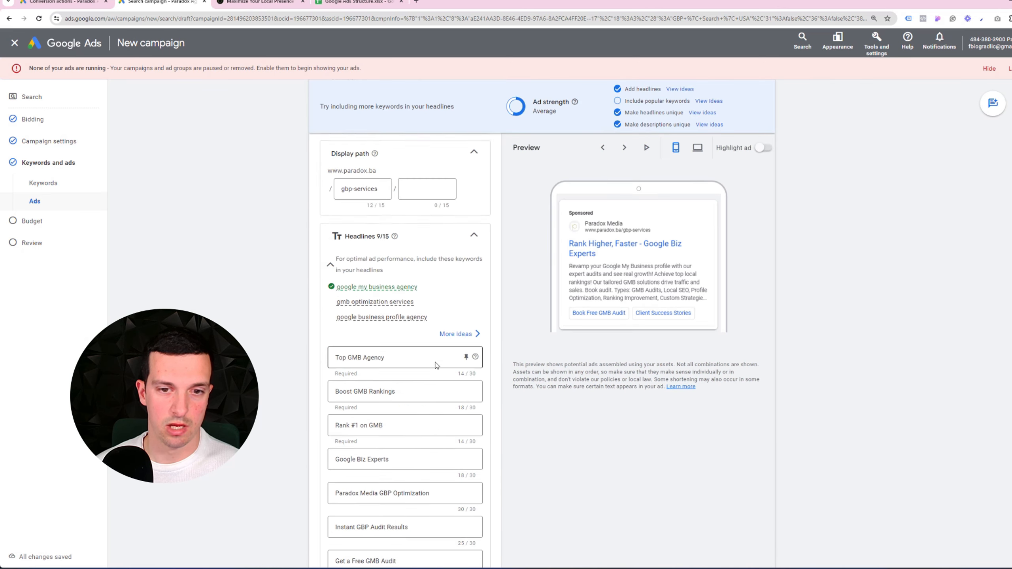
{"action": "scroll", "coordinate": [436, 365], "scroll_direction": "down", "scroll_amount": 6}
{"action": "left_click", "coordinate": [414, 417]}
{"action": "key", "text": "ctrl+v"}
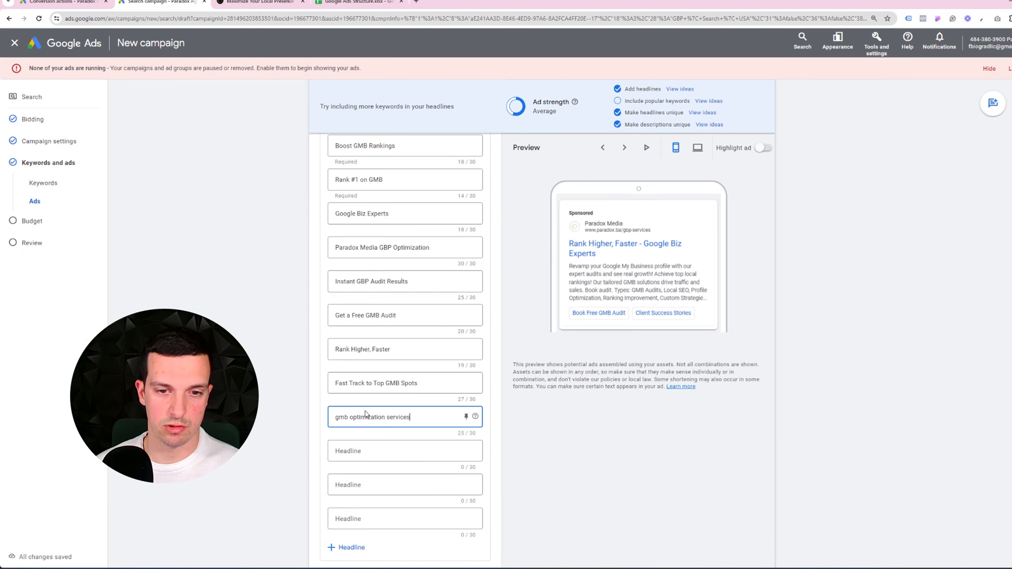
- Capitalize the new headline as "GMB Optimization Services"
{"action": "double_click", "coordinate": [340, 418]}
{"action": "type", "text": "GMB"}
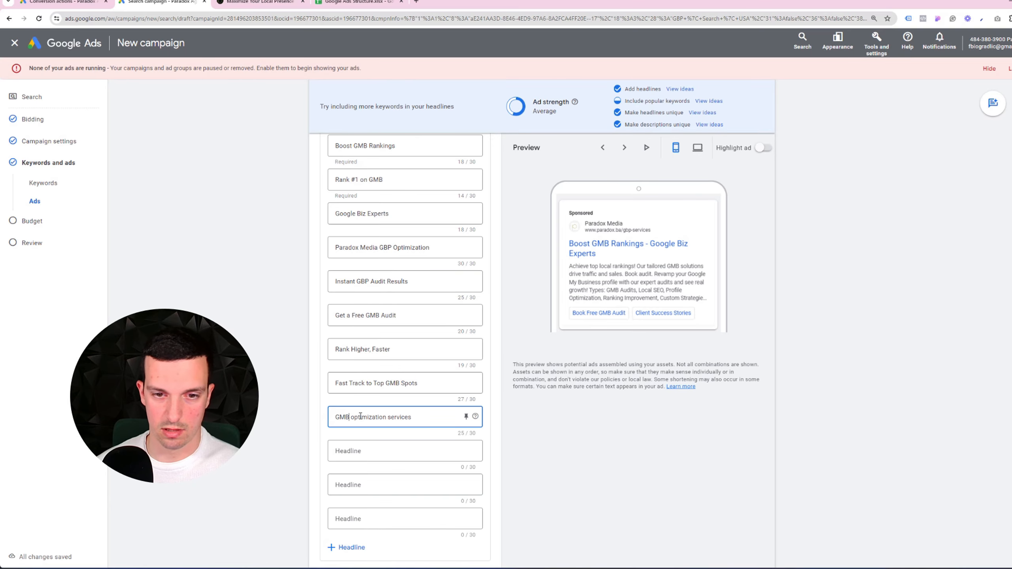
{"action": "left_click_drag", "start_coordinate": [356, 417], "coordinate": [352, 417]}
{"action": "type", "text": "O"}
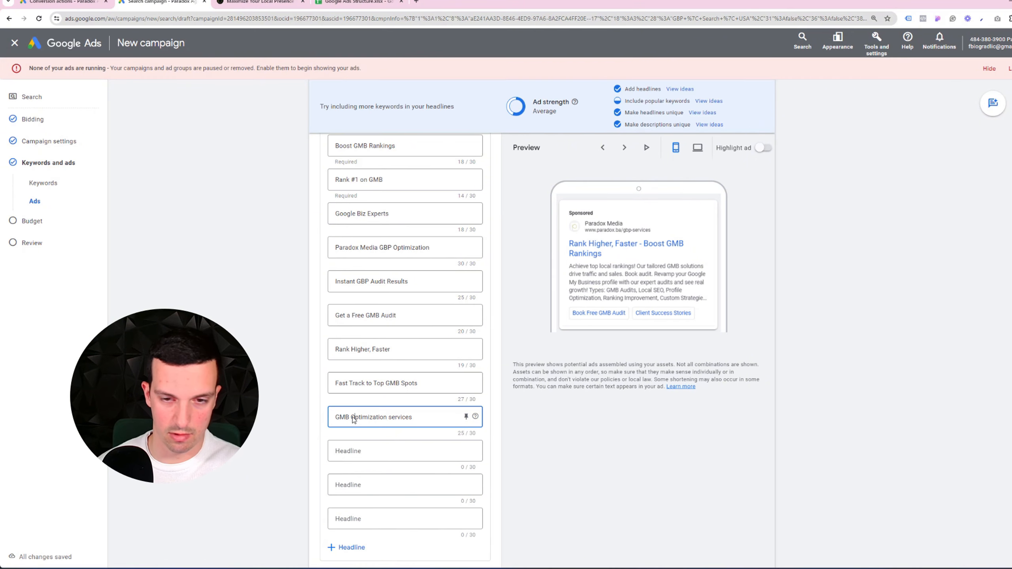
{"action": "left_click_drag", "start_coordinate": [389, 417], "coordinate": [392, 418]}
{"action": "type", "text": "S"}
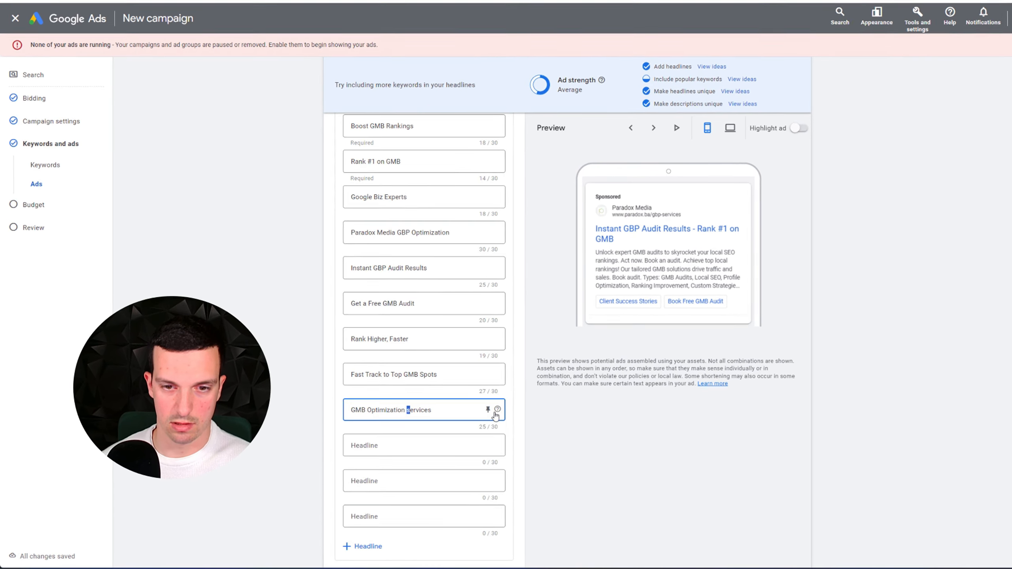
{"action": "left_click", "coordinate": [551, 434]}
- Check the suggested headline keywords and the ad strength's popular keywords item against the headline list
{"action": "scroll", "coordinate": [438, 339], "scroll_direction": "up", "scroll_amount": 4}
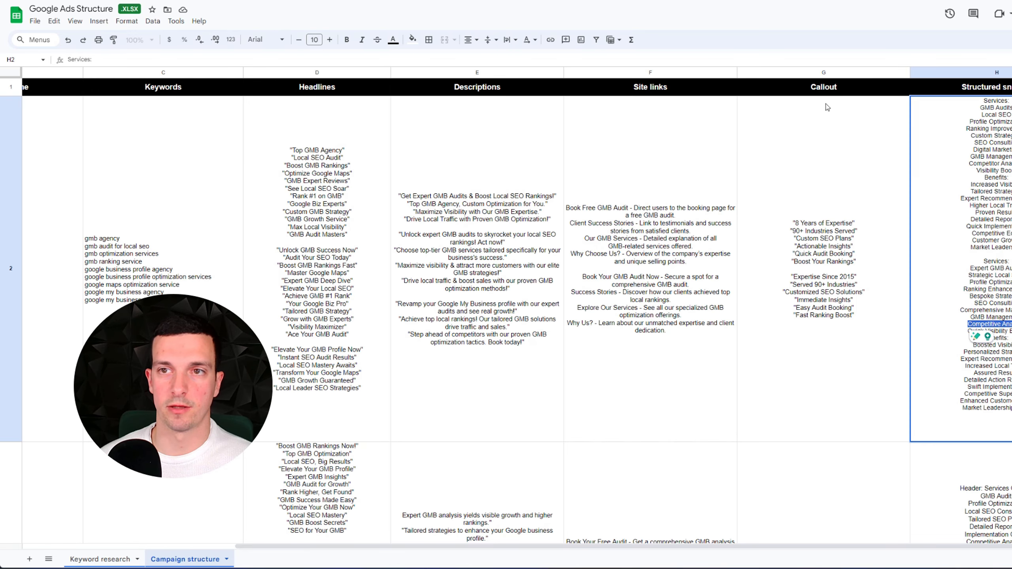
{"action": "left_click", "coordinate": [657, 165]}
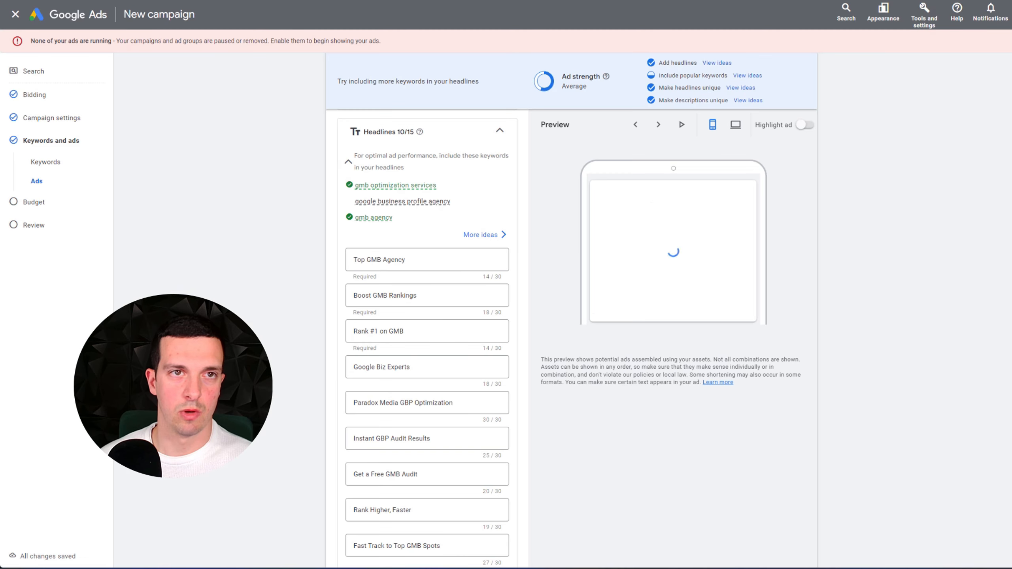
{"action": "scroll", "coordinate": [424, 311], "scroll_direction": "down", "scroll_amount": 2}
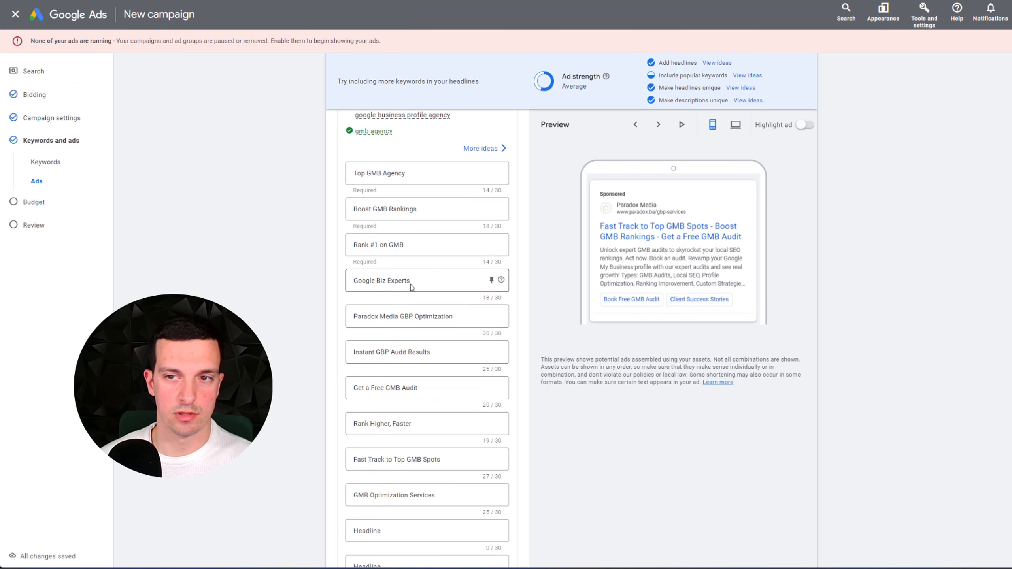
{"action": "left_click_drag", "start_coordinate": [669, 77], "coordinate": [719, 76]}
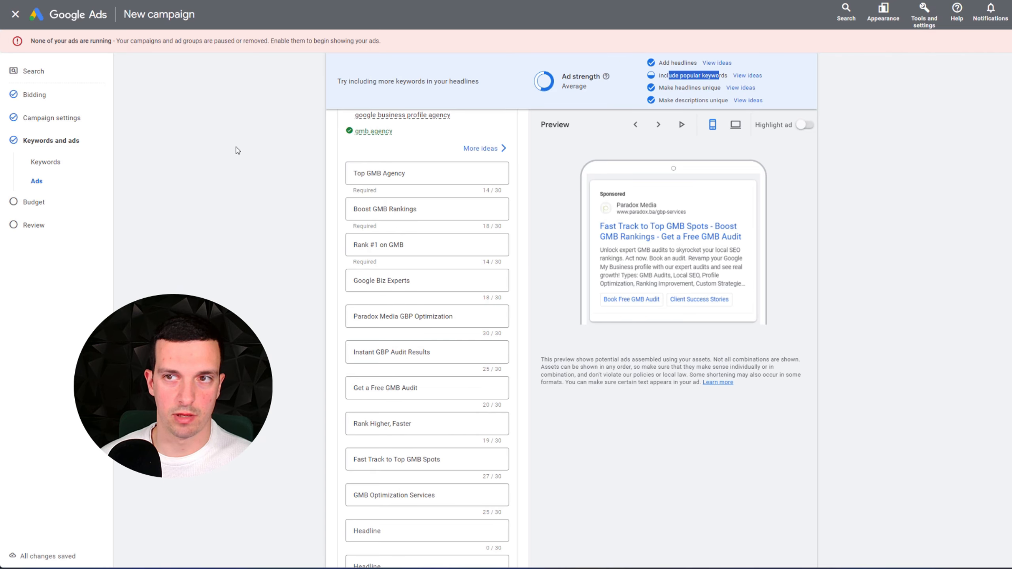
{"action": "left_click", "coordinate": [141, 179]}
- Copy the keyword "google my business agency" from the ad group's keyword list into the next empty headline
{"action": "left_click", "coordinate": [60, 162]}
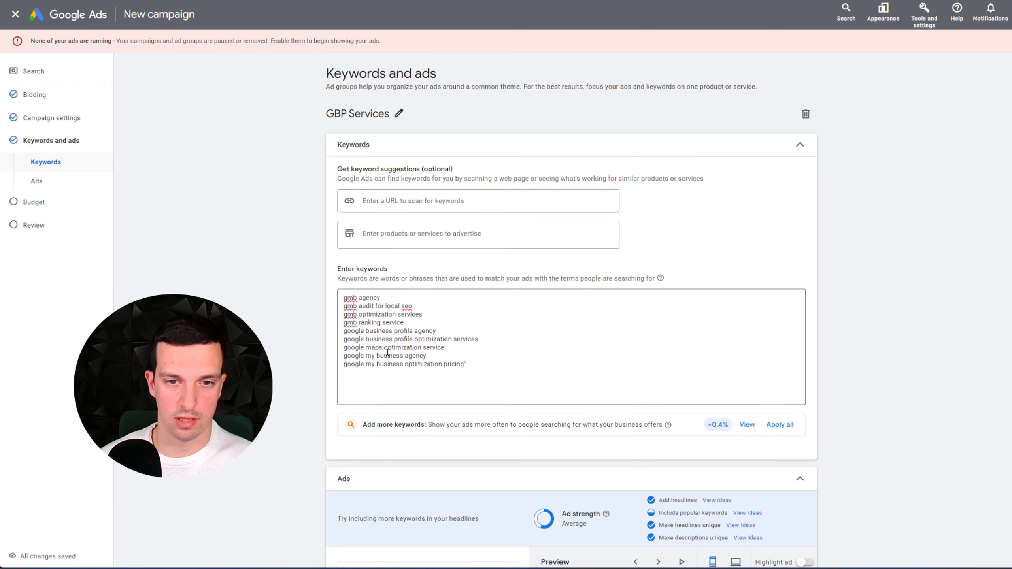
{"action": "left_click_drag", "start_coordinate": [434, 354], "coordinate": [343, 355]}
{"action": "key", "text": "ctrl+c"}
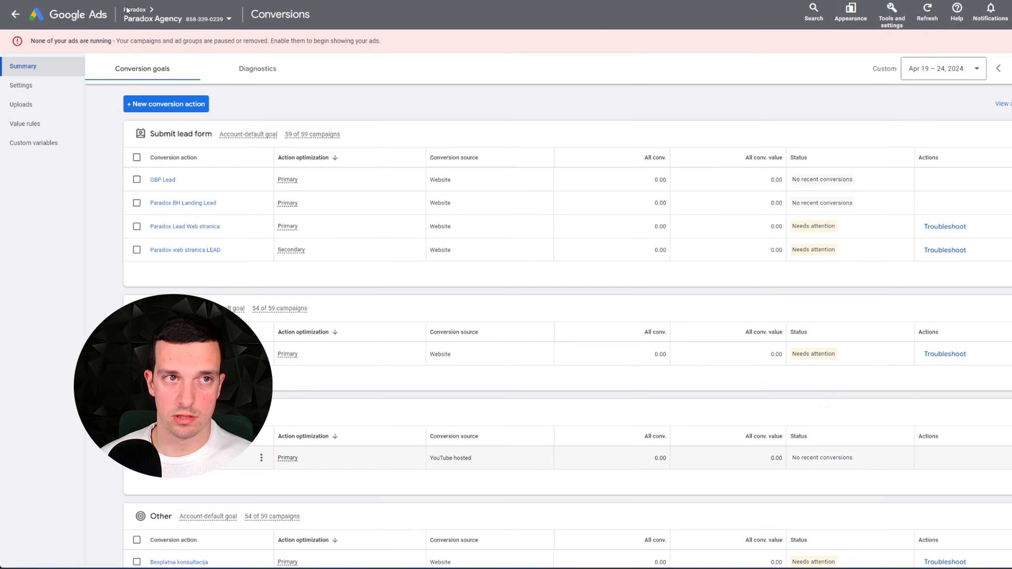
{"action": "scroll", "coordinate": [558, 279], "scroll_direction": "down", "scroll_amount": 2}
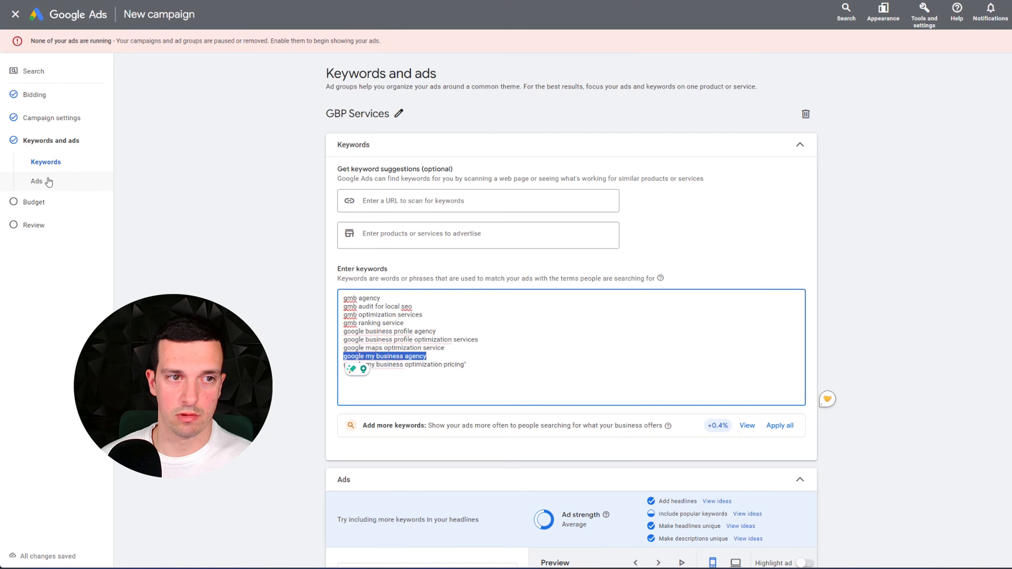
{"action": "scroll", "coordinate": [438, 359], "scroll_direction": "down", "scroll_amount": 10}
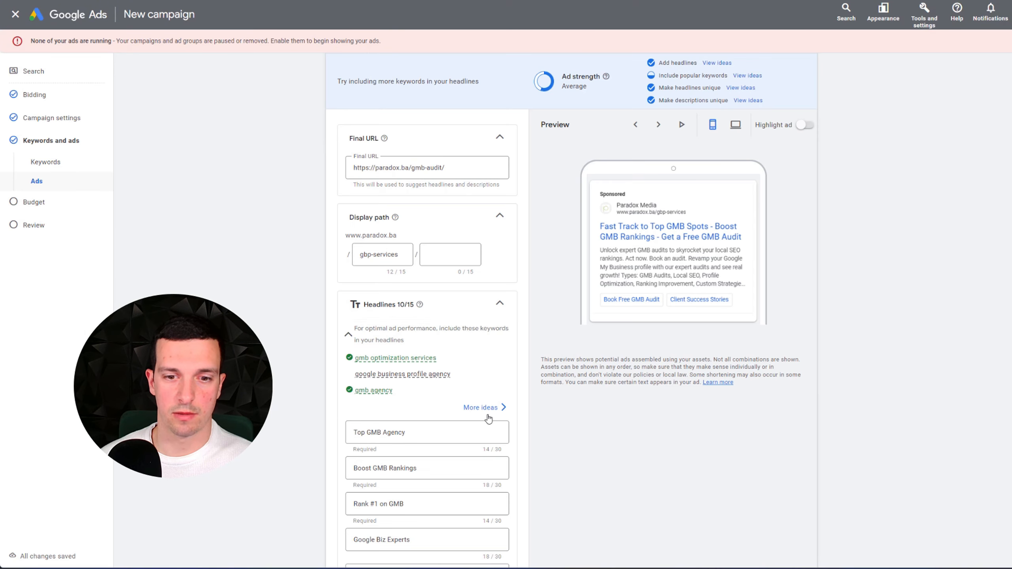
{"action": "scroll", "coordinate": [488, 419], "scroll_direction": "down", "scroll_amount": 8}
{"action": "left_click", "coordinate": [356, 445]}
{"action": "key", "text": "ctrl+v"}
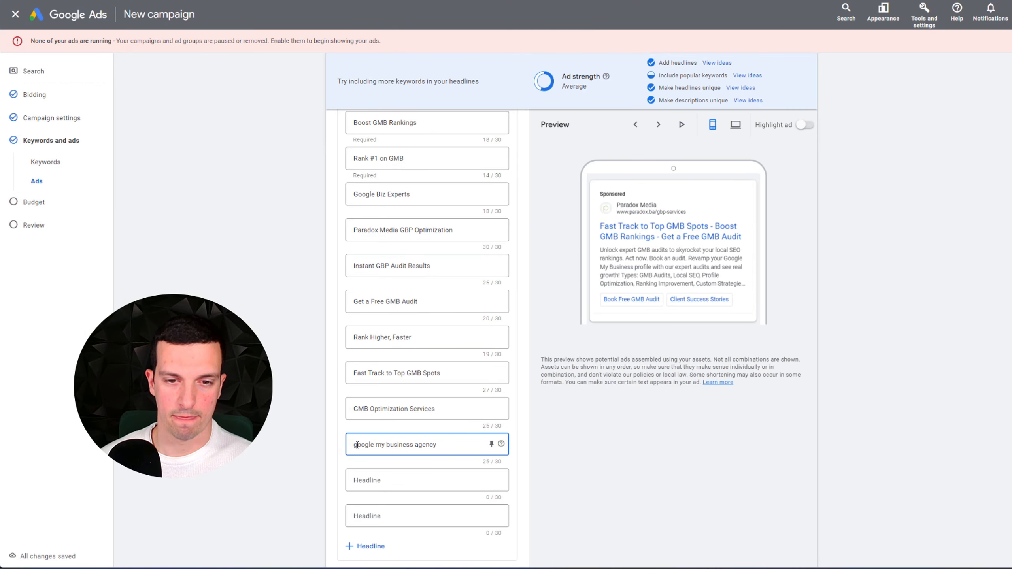
- Capitalize the pasted headline as "Google My Business Agency"
{"action": "left_click", "coordinate": [357, 444]}
{"action": "key", "text": "BackSpace"}
{"action": "type", "text": "G"}
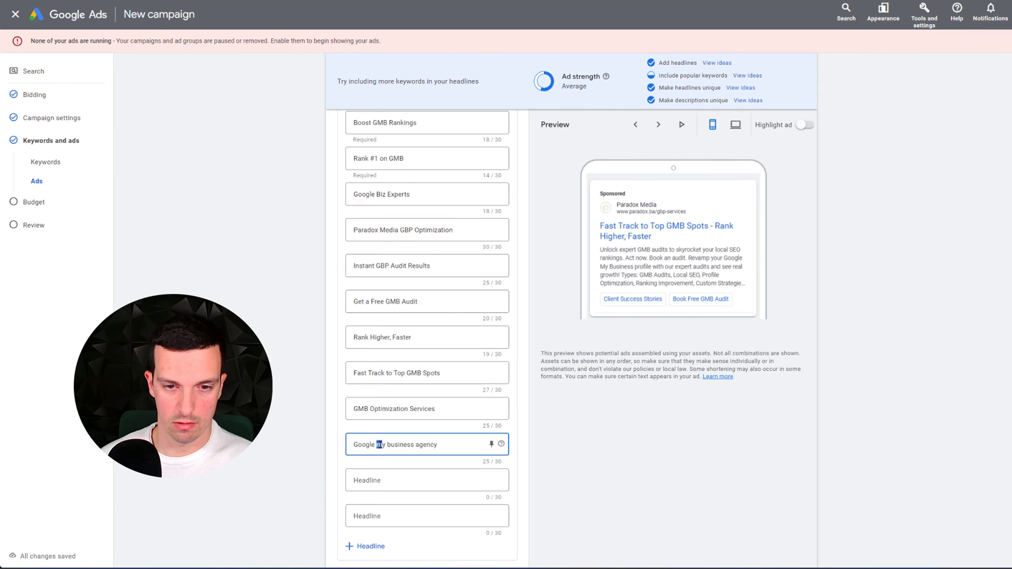
{"action": "type", "text": "M"}
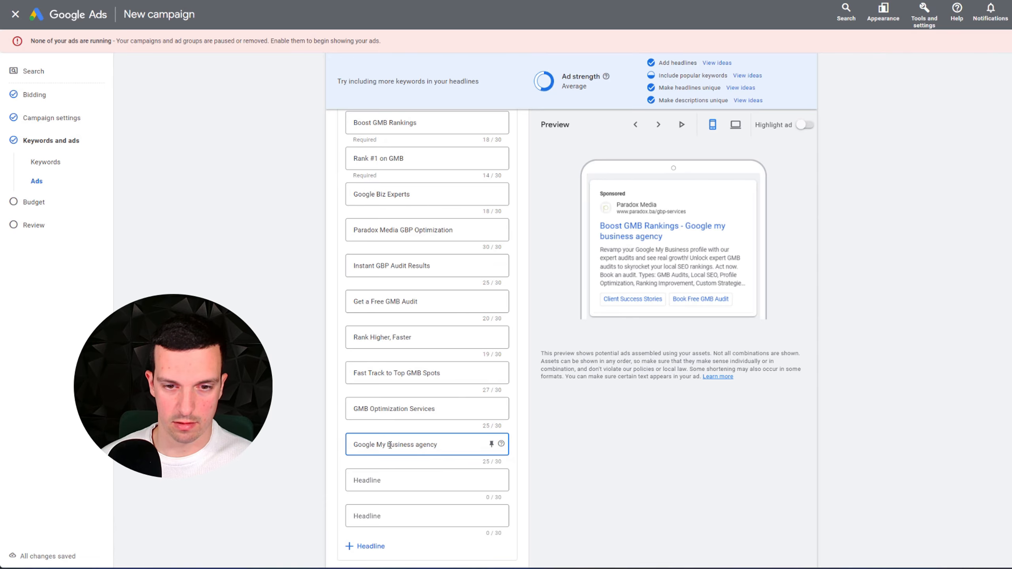
{"action": "left_click_drag", "start_coordinate": [388, 444], "coordinate": [420, 444]}
{"action": "type", "text": "B"}
{"action": "type", "text": "A"}
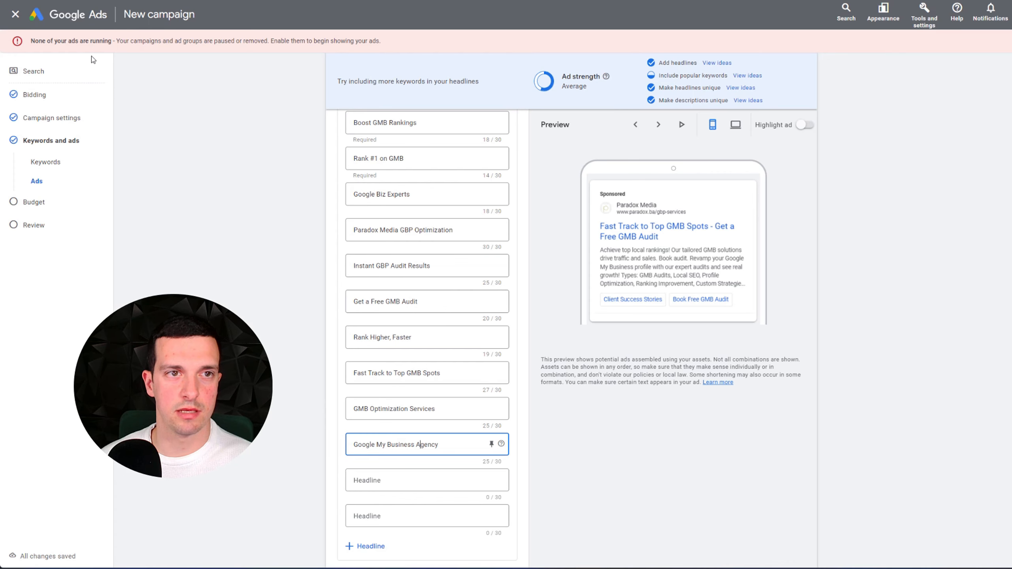
- Copy the keyword "gmb ranking service" from the ad group's keyword list into the next empty headline
{"action": "left_click", "coordinate": [47, 167]}
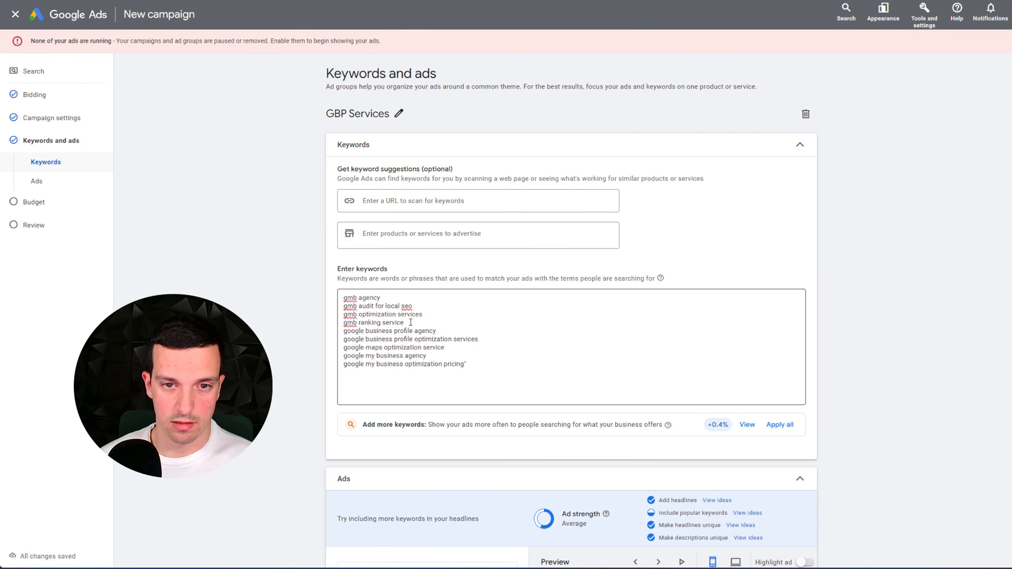
{"action": "left_click_drag", "start_coordinate": [411, 322], "coordinate": [334, 324]}
{"action": "key", "text": "ctrl+c"}
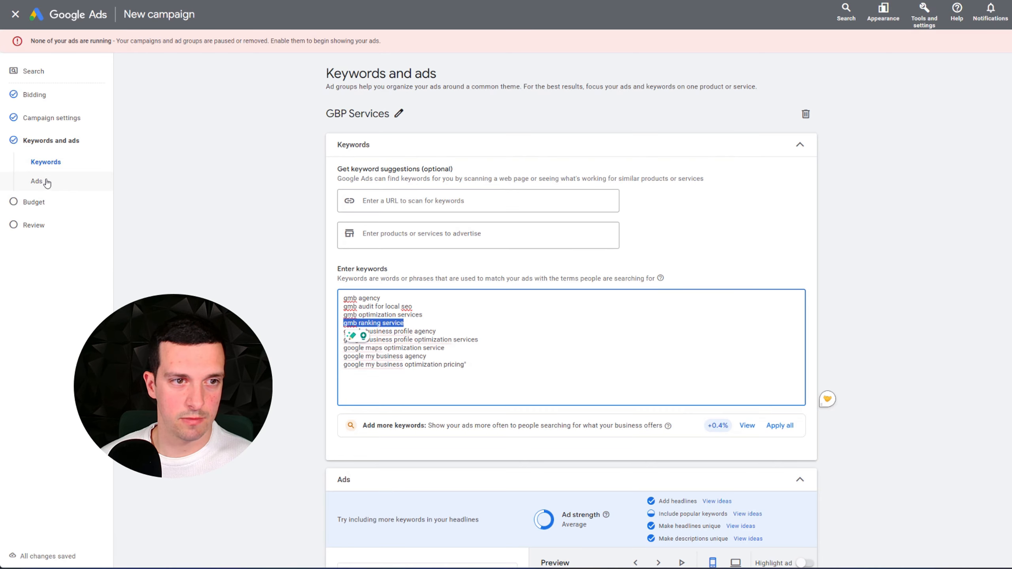
{"action": "left_click", "coordinate": [37, 181]}
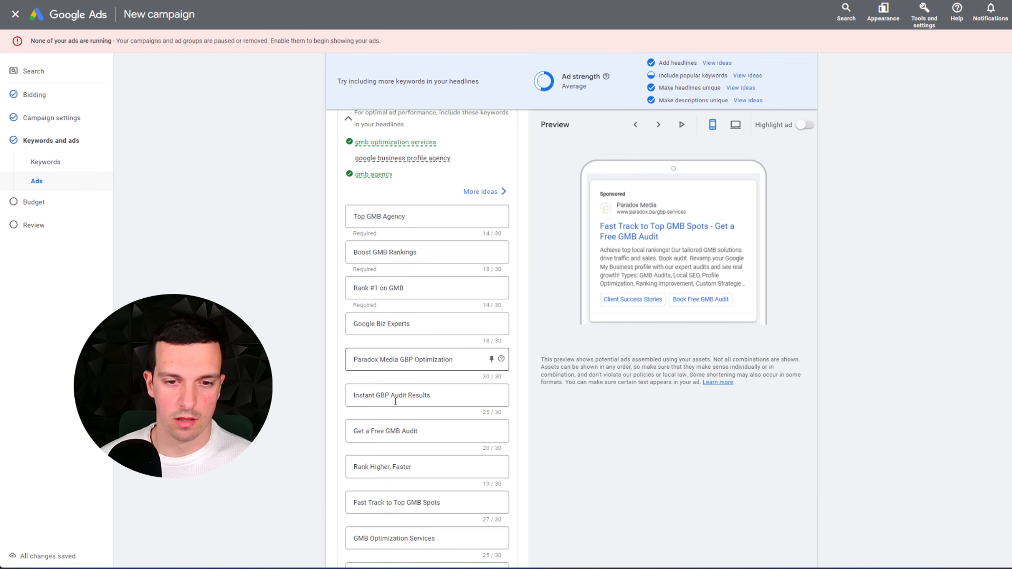
{"action": "scroll", "coordinate": [395, 400], "scroll_direction": "down", "scroll_amount": 3}
{"action": "left_click", "coordinate": [377, 480]}
{"action": "key", "text": "ctrl+v"}
- Capitalize the pasted headline as "GMB Ranking Service"
{"action": "left_click_drag", "start_coordinate": [367, 480], "coordinate": [346, 483]}
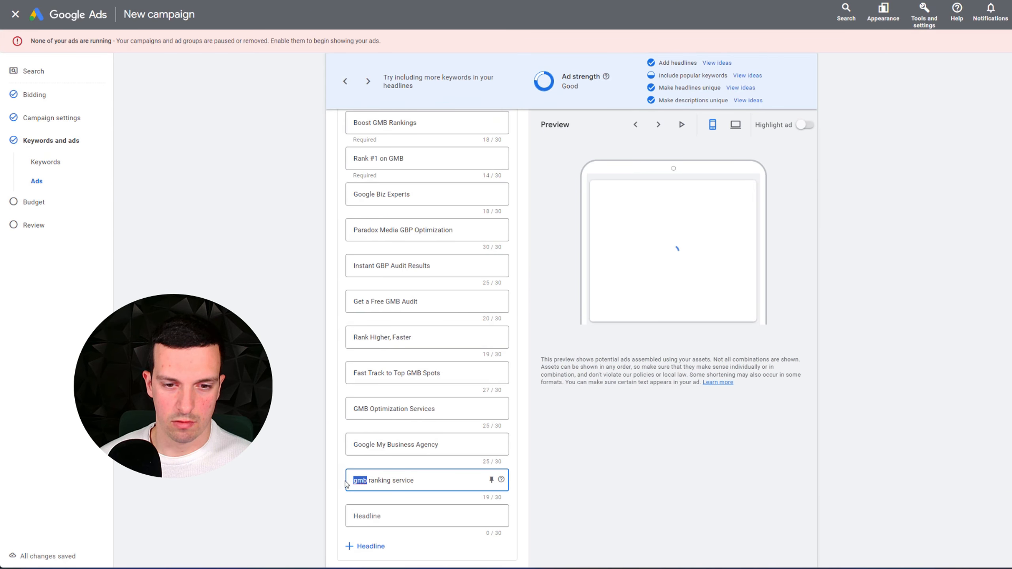
{"action": "type", "text": "GMB"}
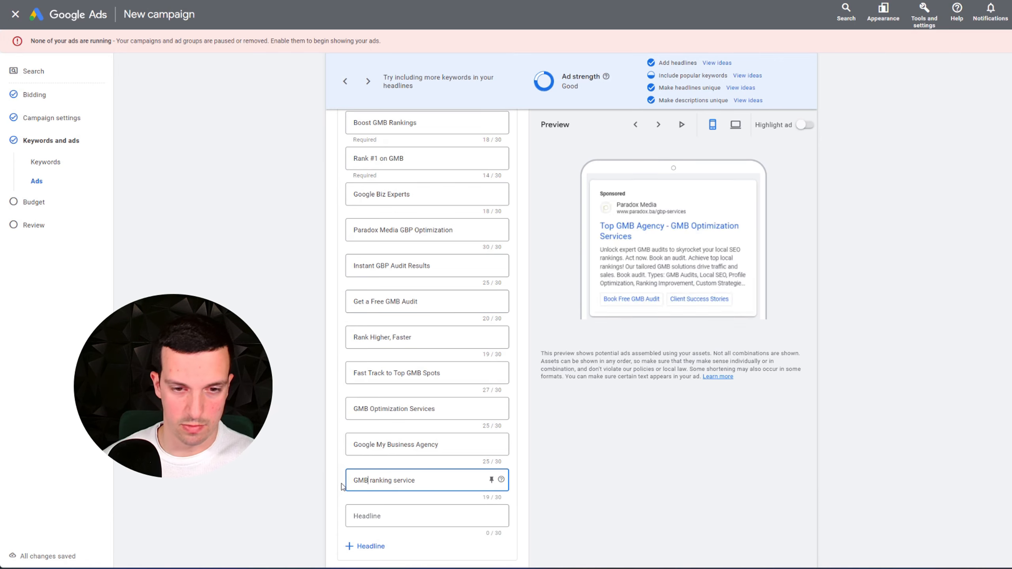
{"action": "left_click", "coordinate": [372, 480]}
{"action": "key", "text": "BackSpace"}
{"action": "type", "text": "R"}
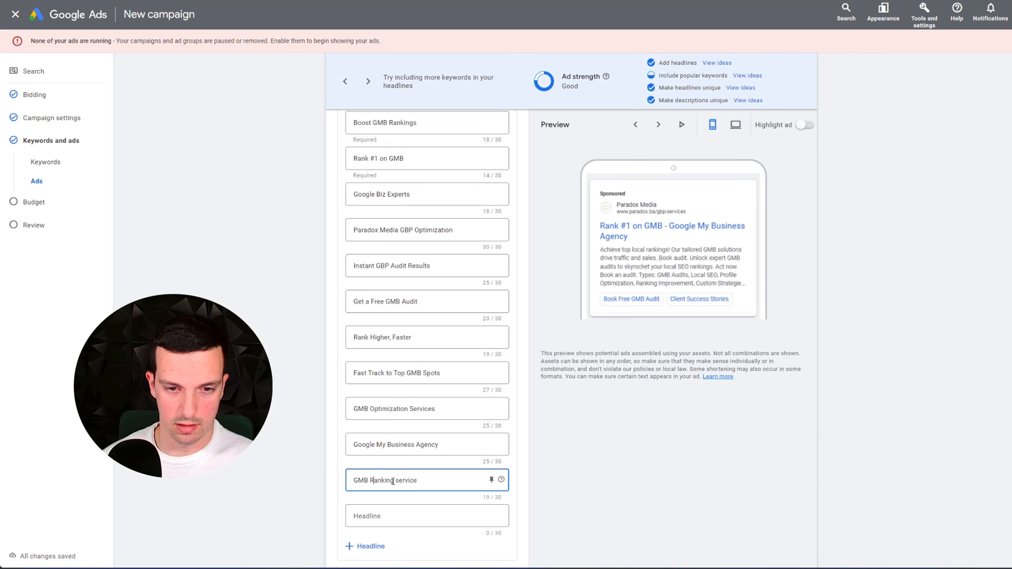
{"action": "left_click", "coordinate": [400, 481]}
{"action": "key", "text": "BackSpace"}
{"action": "type", "text": "S"}
{"action": "left_click", "coordinate": [663, 435]}
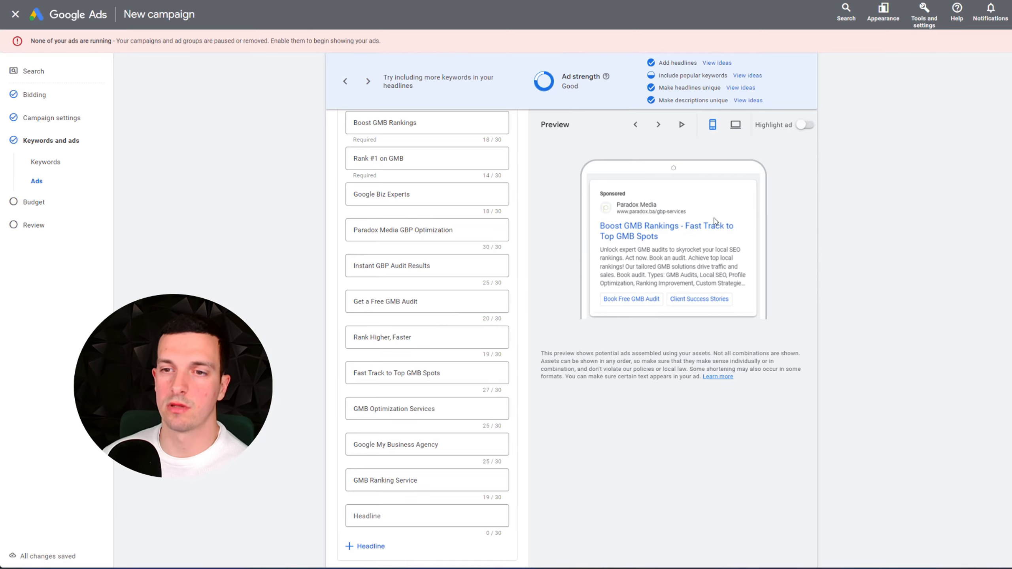
- Compare the headlines entered so far with the keywords in the ad group's keyword list
{"action": "scroll", "coordinate": [480, 302], "scroll_direction": "up", "scroll_amount": 5}
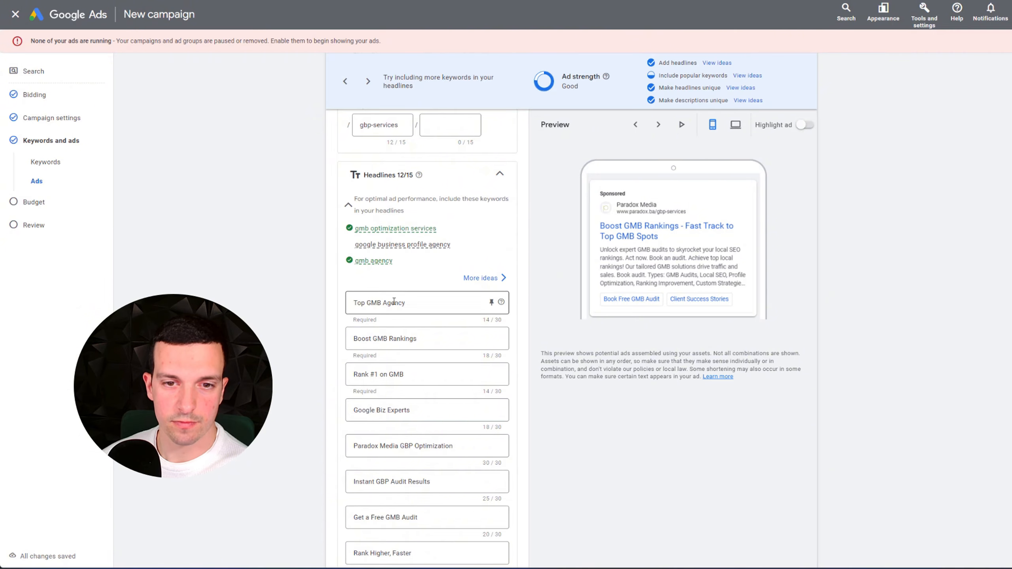
{"action": "scroll", "coordinate": [396, 303], "scroll_direction": "down", "scroll_amount": 3}
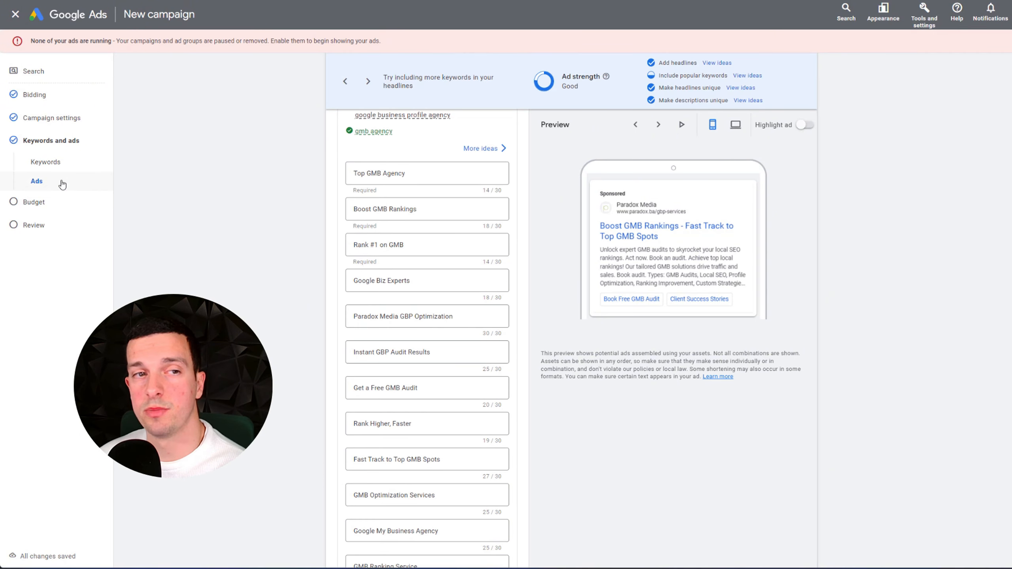
{"action": "left_click", "coordinate": [49, 163]}
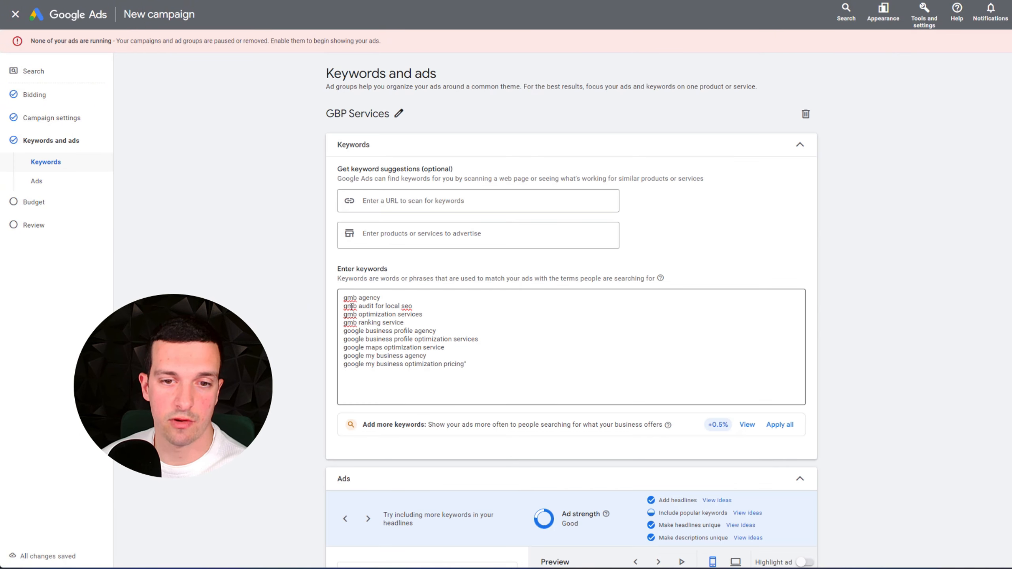
{"action": "left_click_drag", "start_coordinate": [352, 307], "coordinate": [450, 343]}
{"action": "left_click", "coordinate": [469, 352]}
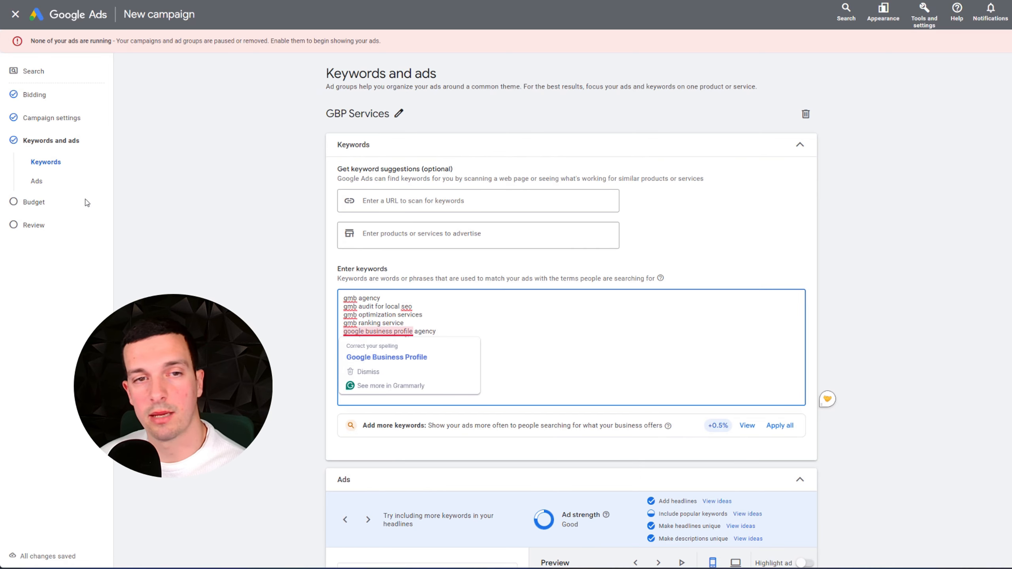
- Add the suggested headline "Book Your Free GMB Audit" from the popular keyword ideas to the ad, and close the suggestions
{"action": "left_click", "coordinate": [38, 182]}
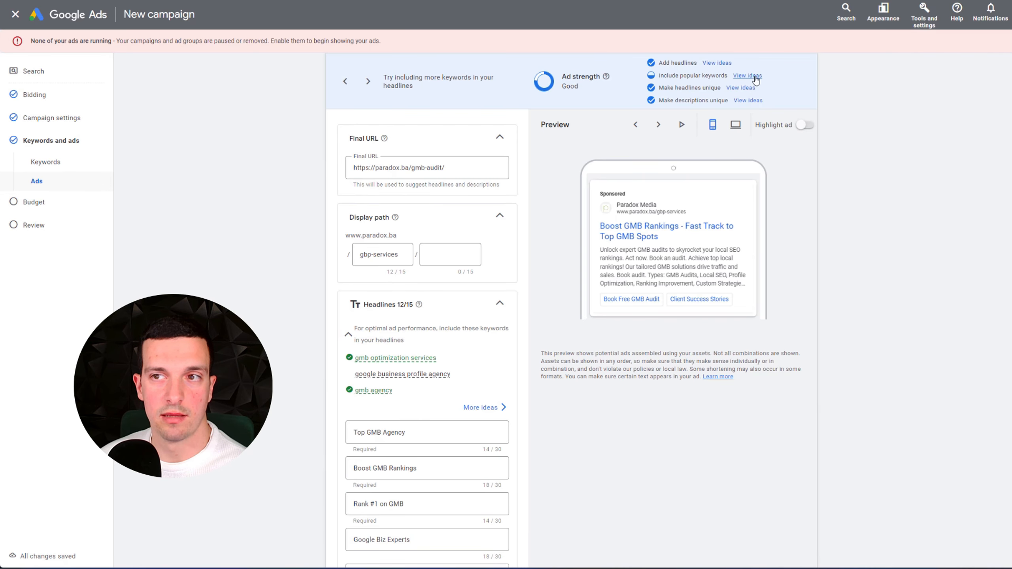
{"action": "left_click", "coordinate": [754, 78]}
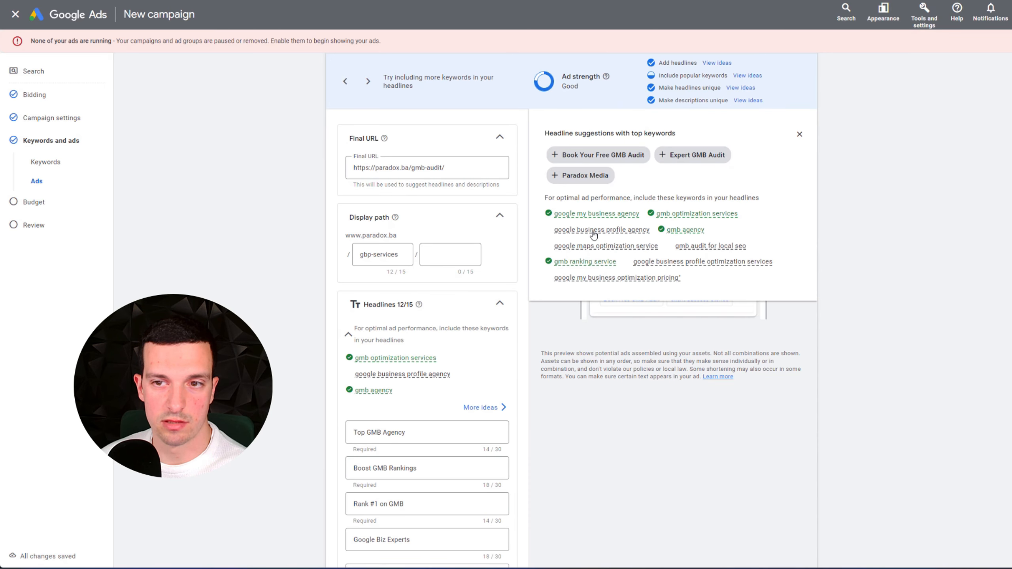
{"action": "mouse_move", "coordinate": [601, 234]}
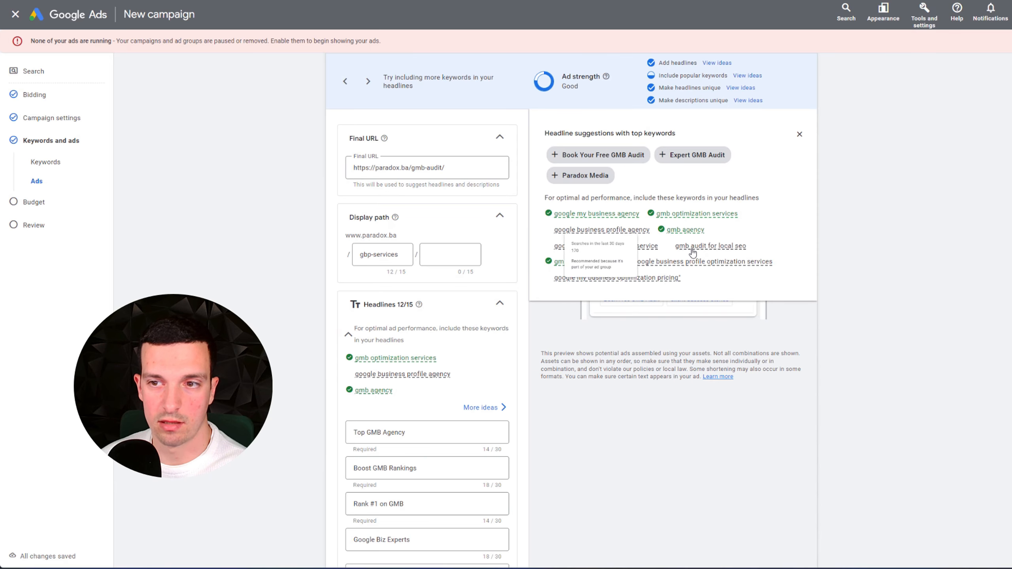
{"action": "mouse_move", "coordinate": [698, 251]}
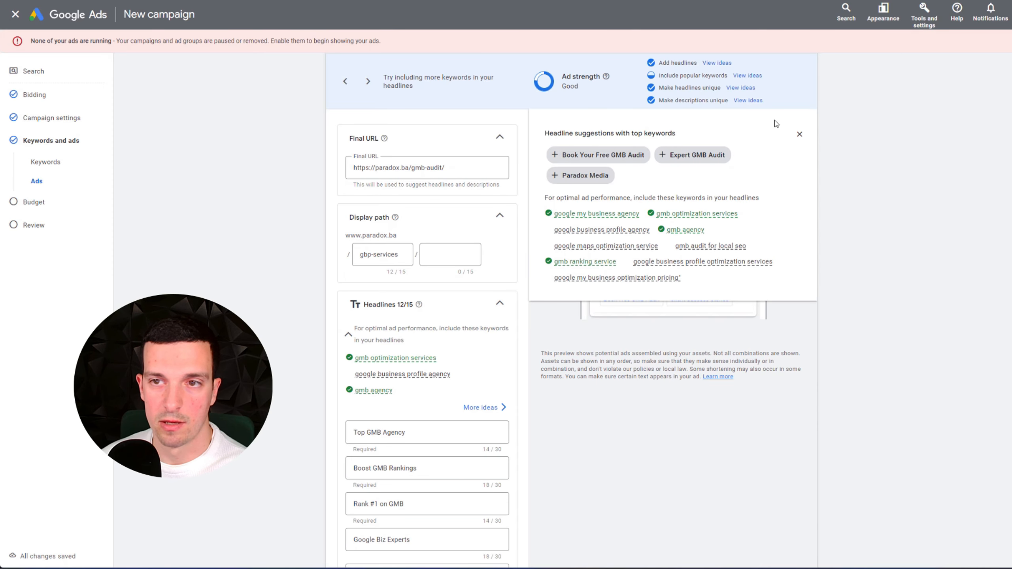
{"action": "left_click", "coordinate": [600, 158]}
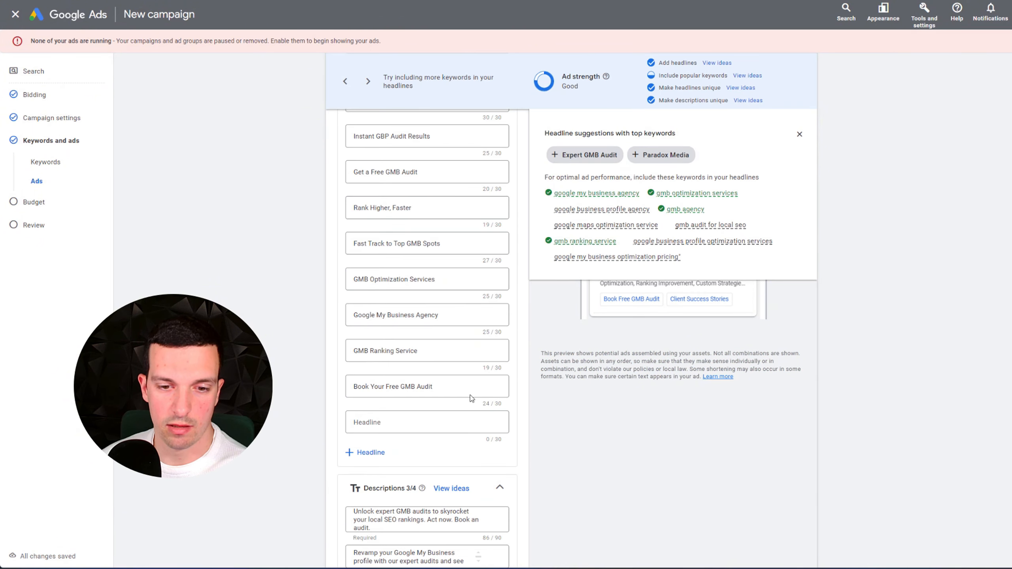
{"action": "left_click", "coordinate": [470, 395]}
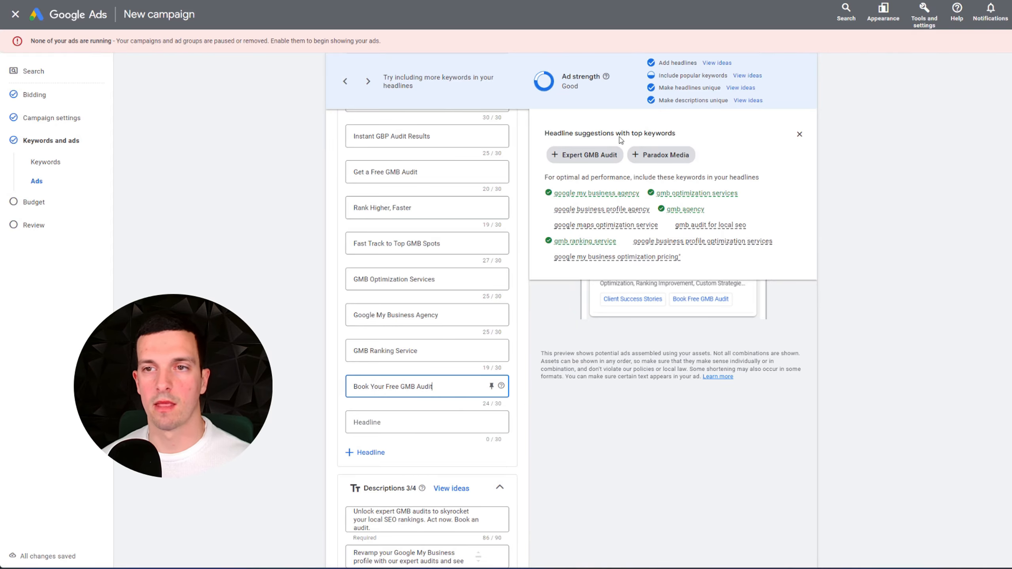
{"action": "left_click", "coordinate": [799, 135]}
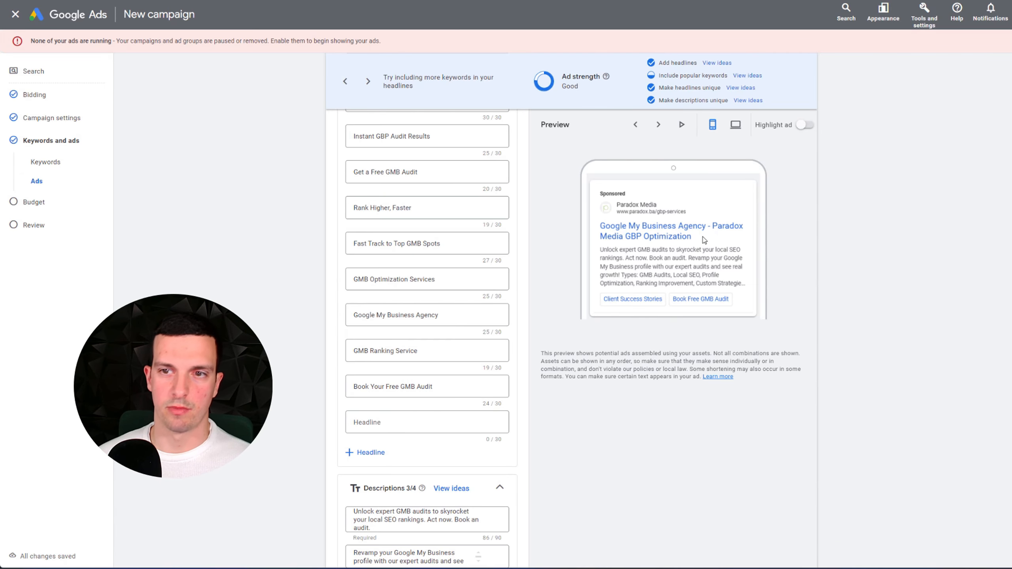
- Review the ad's headlines, descriptions, images, business name, logo, sitelinks, callouts and the additional asset types
{"action": "scroll", "coordinate": [485, 319], "scroll_direction": "up", "scroll_amount": 6}
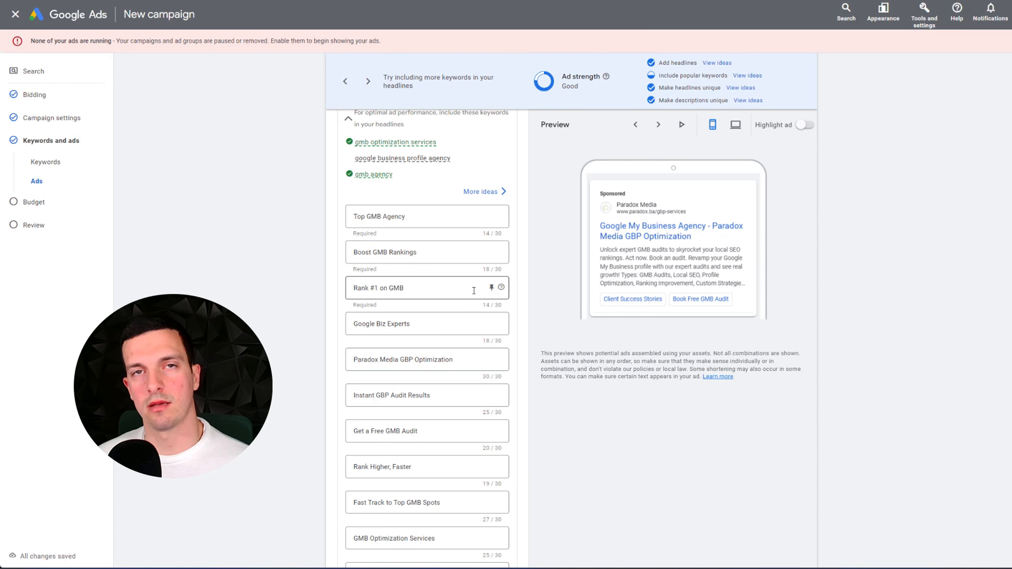
{"action": "left_click", "coordinate": [445, 214]}
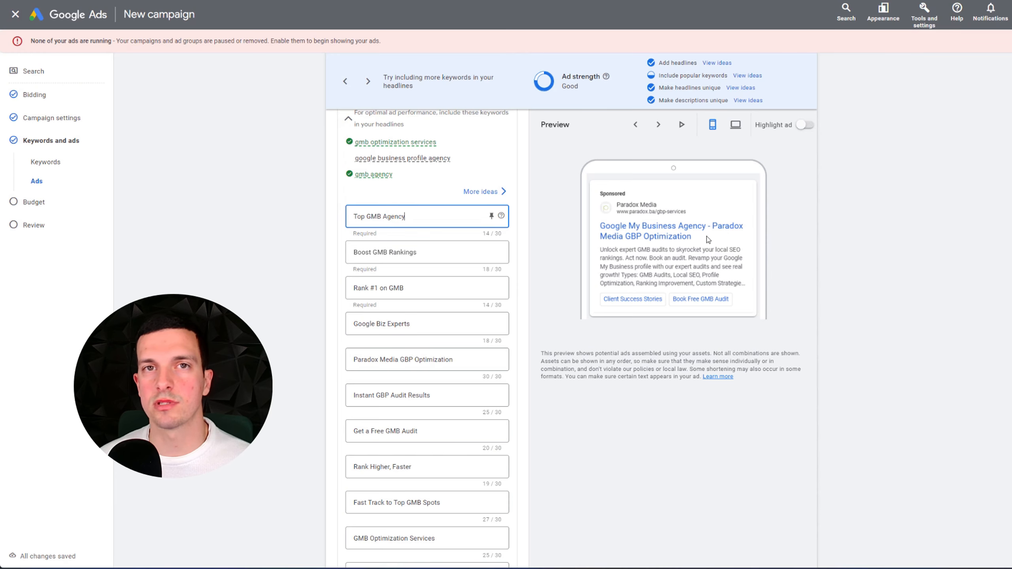
{"action": "scroll", "coordinate": [378, 255], "scroll_direction": "up", "scroll_amount": 5}
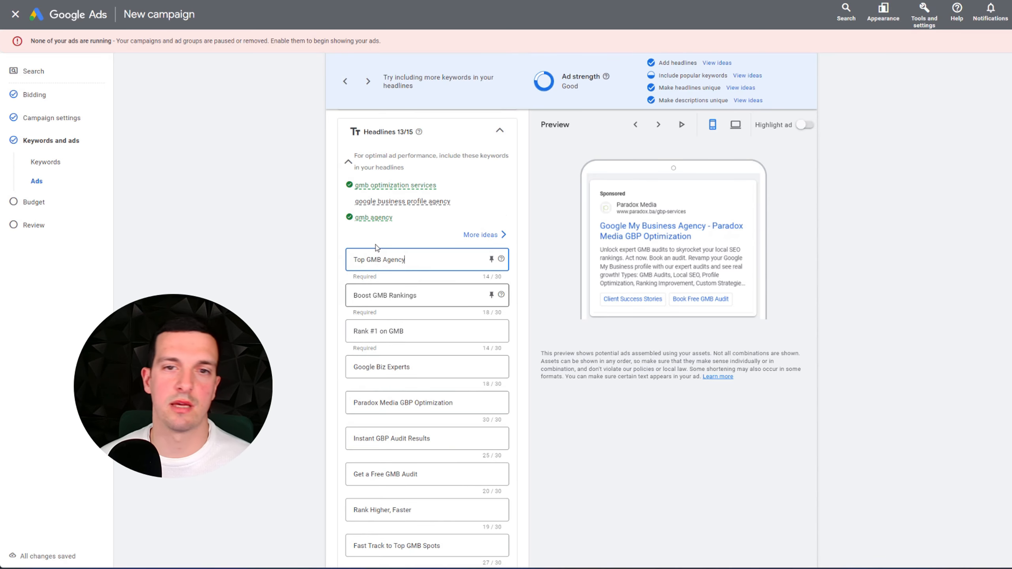
{"action": "scroll", "coordinate": [463, 267], "scroll_direction": "down", "scroll_amount": 13}
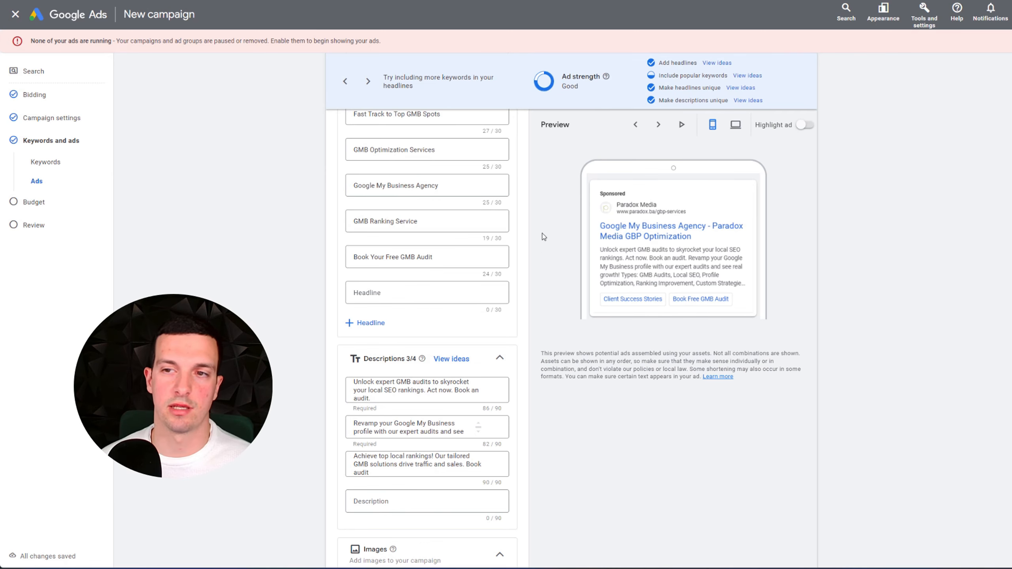
{"action": "scroll", "coordinate": [571, 251], "scroll_direction": "down", "scroll_amount": 10}
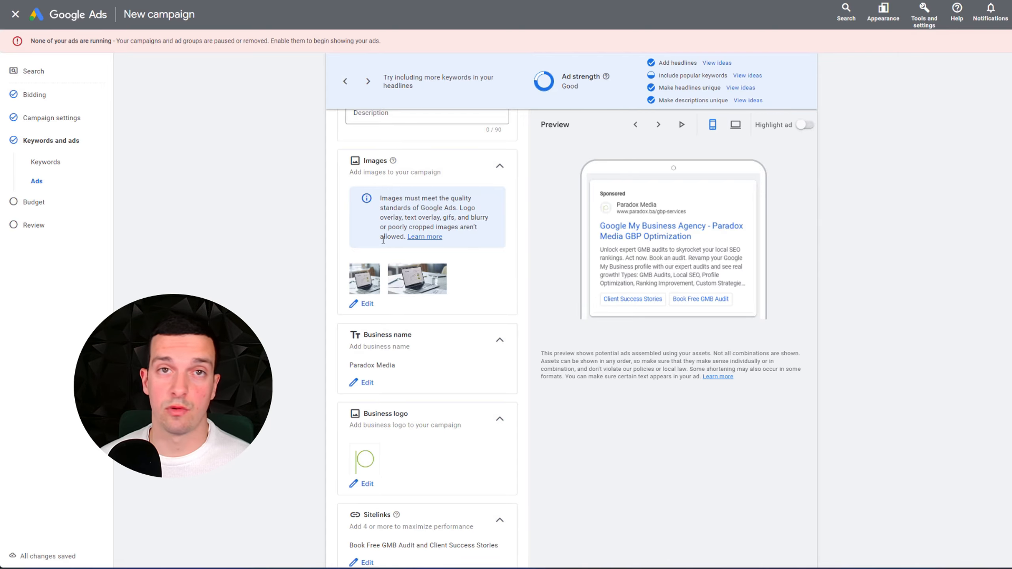
{"action": "scroll", "coordinate": [403, 261], "scroll_direction": "down", "scroll_amount": 2}
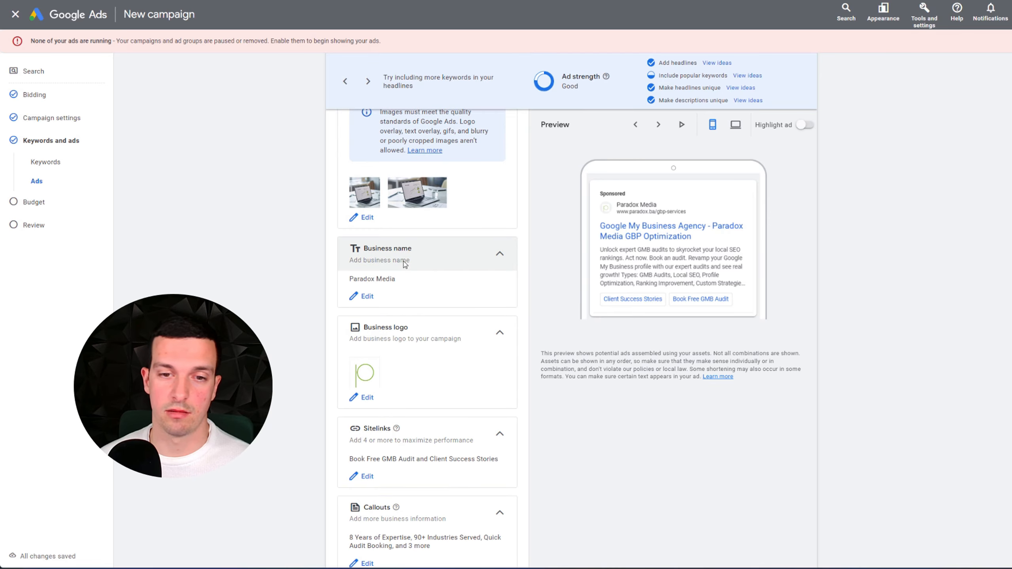
{"action": "scroll", "coordinate": [395, 294], "scroll_direction": "down", "scroll_amount": 3}
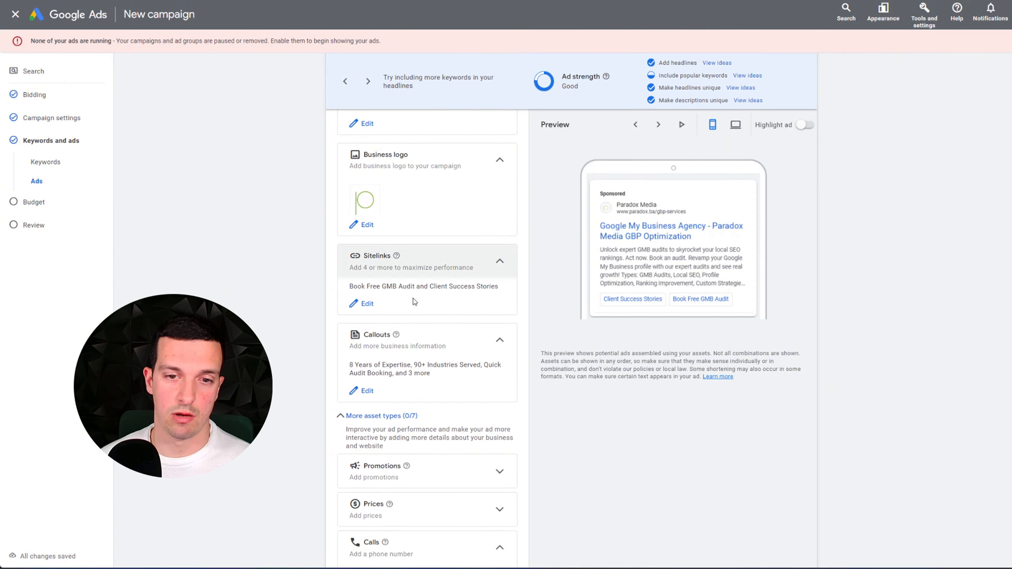
{"action": "scroll", "coordinate": [397, 316], "scroll_direction": "down", "scroll_amount": 2}
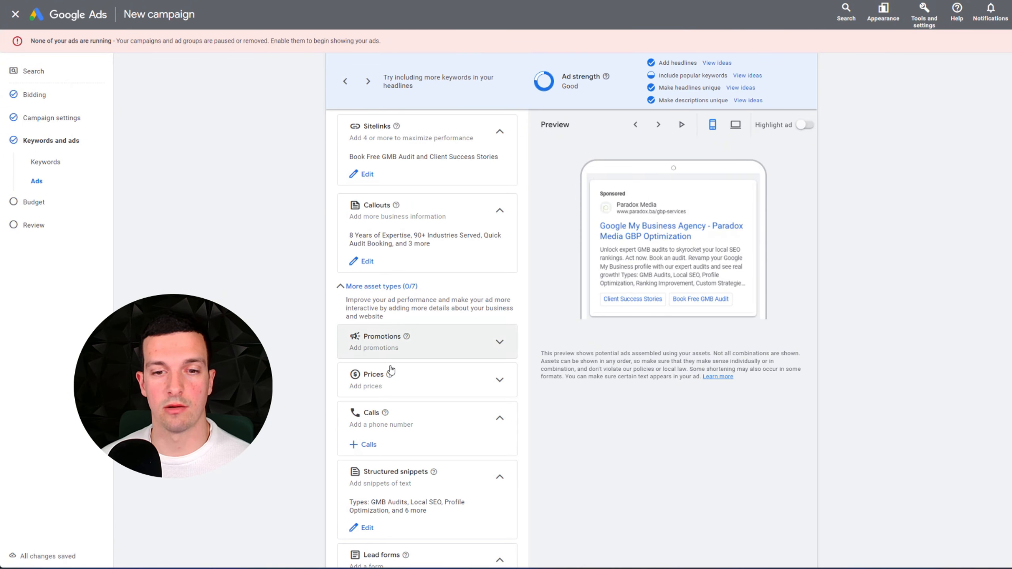
{"action": "scroll", "coordinate": [370, 443], "scroll_direction": "down", "scroll_amount": 1}
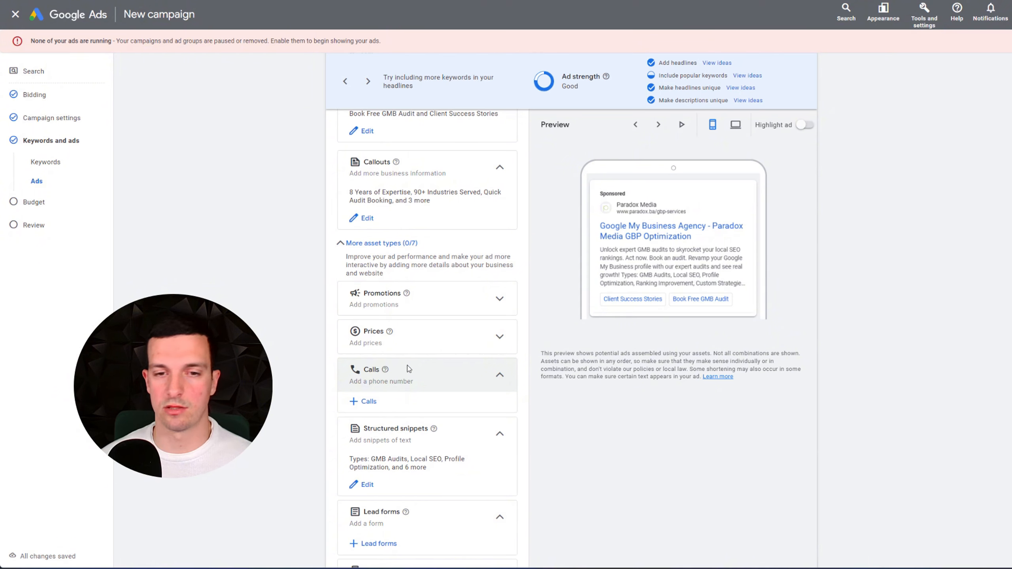
- Finish editing the responsive search ad and proceed from keywords and ads to the budget stage
{"action": "scroll", "coordinate": [454, 371], "scroll_direction": "down", "scroll_amount": 4}
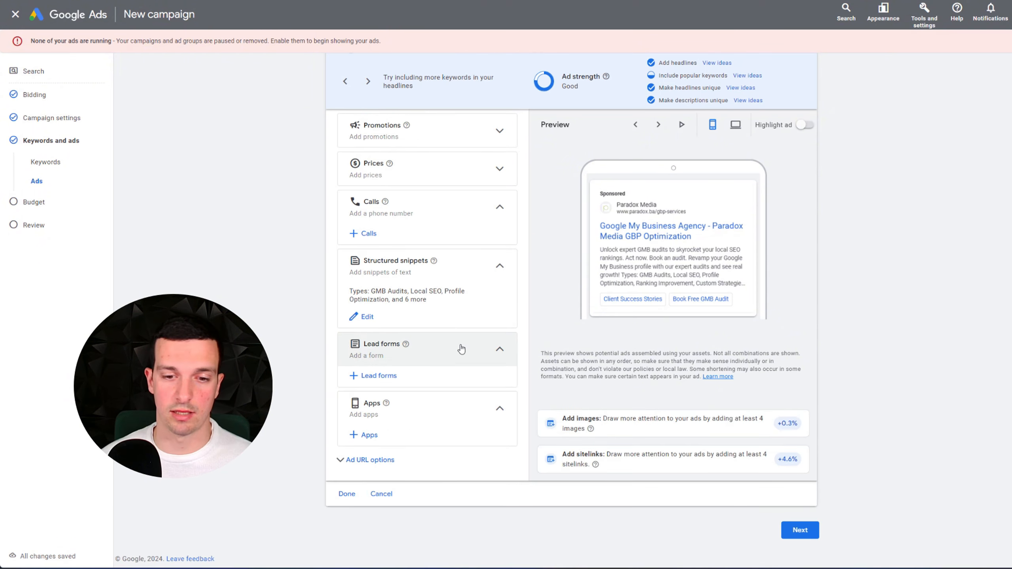
{"action": "left_click", "coordinate": [347, 494]}
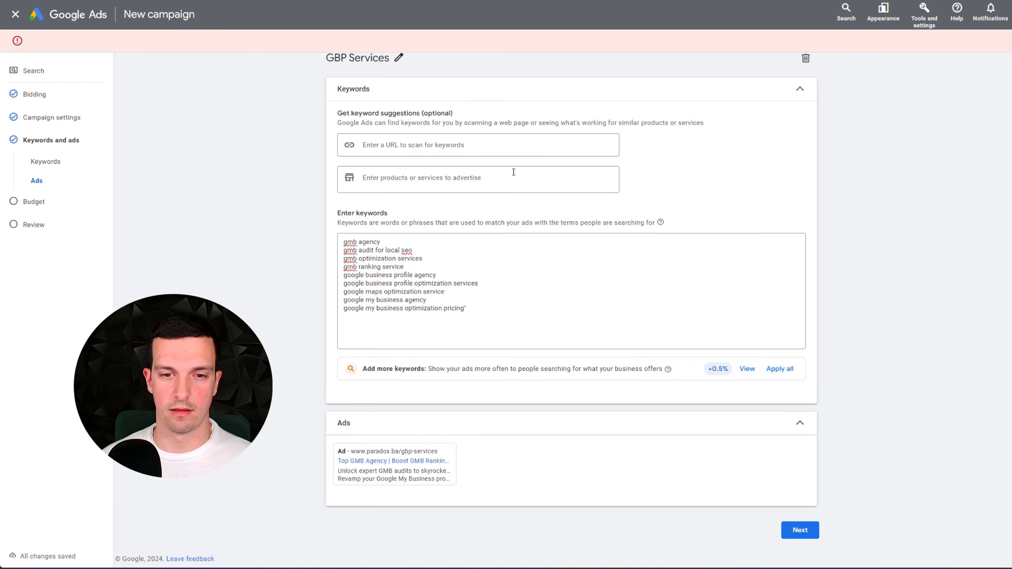
{"action": "left_click", "coordinate": [395, 258]}
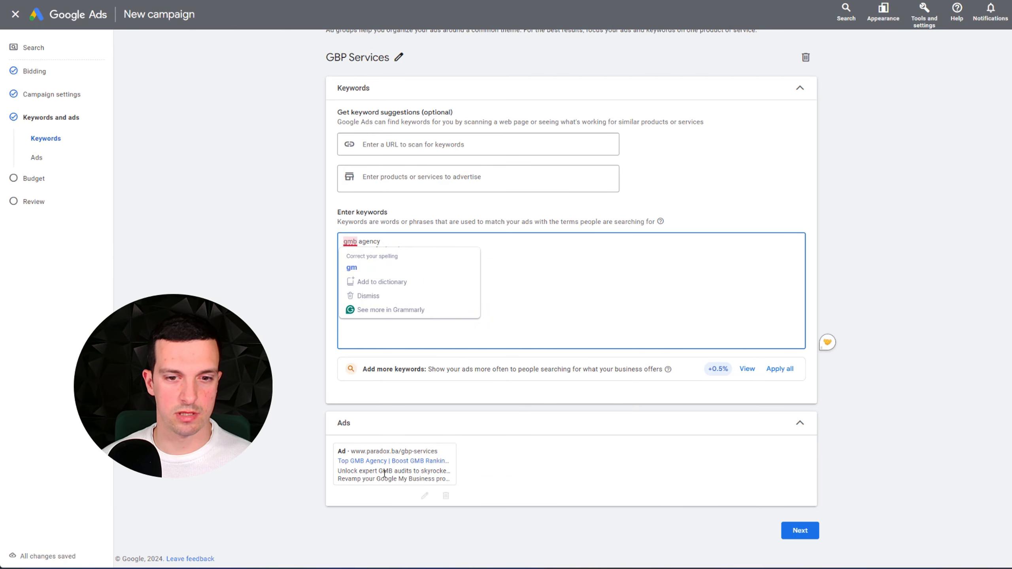
{"action": "left_click", "coordinate": [801, 531]}
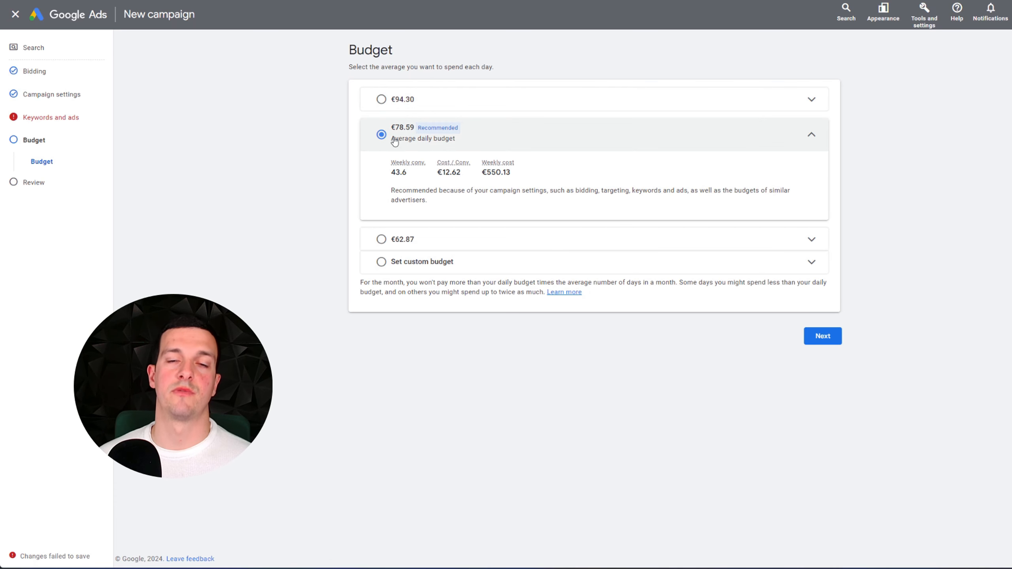
- Set a custom average daily budget of €60 for the campaign and continue to the review
{"action": "left_click", "coordinate": [384, 262]}
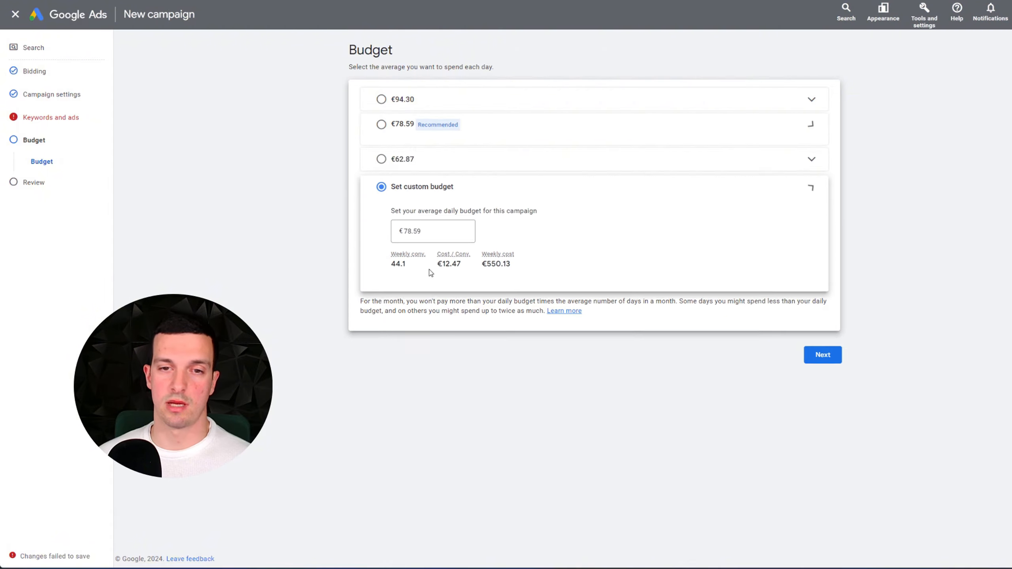
{"action": "left_click", "coordinate": [431, 220]}
{"action": "left_click_drag", "start_coordinate": [431, 220], "coordinate": [358, 221]}
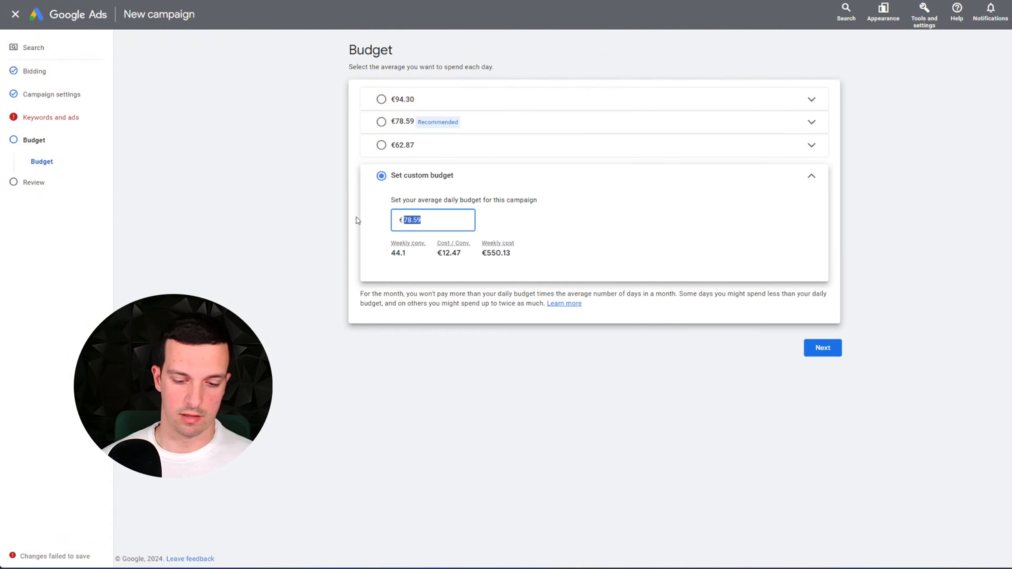
{"action": "type", "text": "55"}
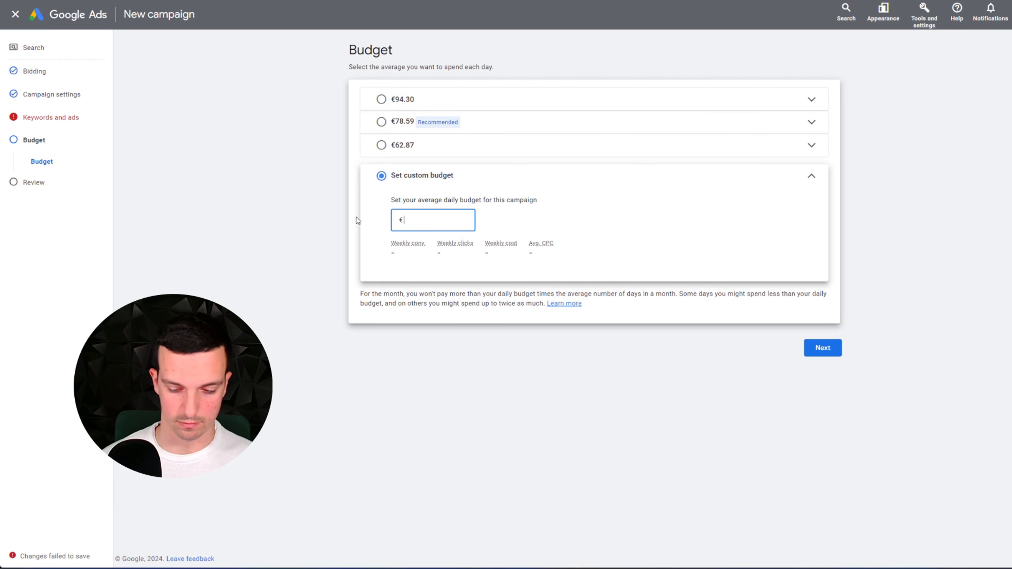
{"action": "key", "text": "BackSpace"}
{"action": "type", "text": "60"}
{"action": "left_click", "coordinate": [895, 248]}
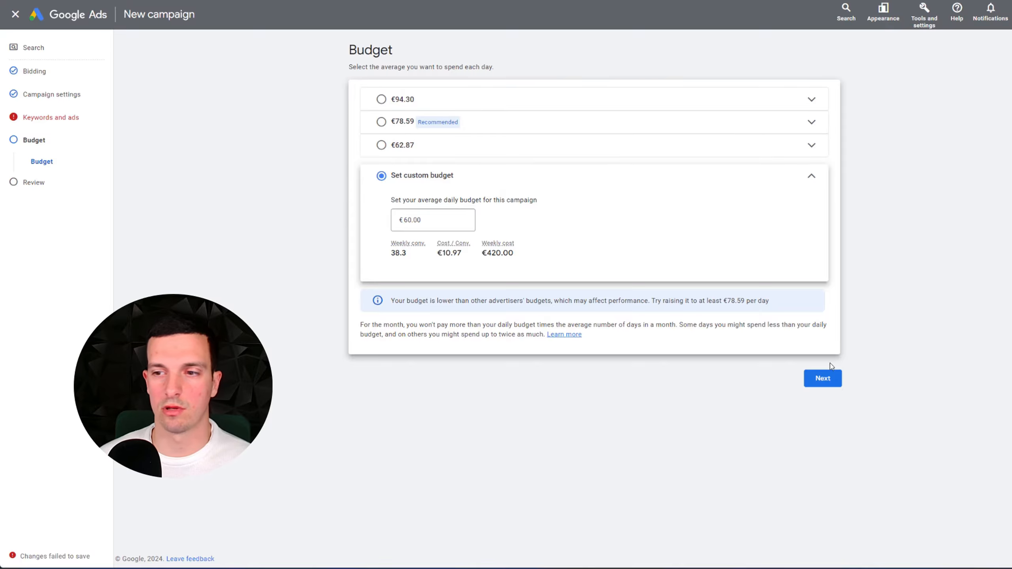
{"action": "left_click", "coordinate": [822, 379]}
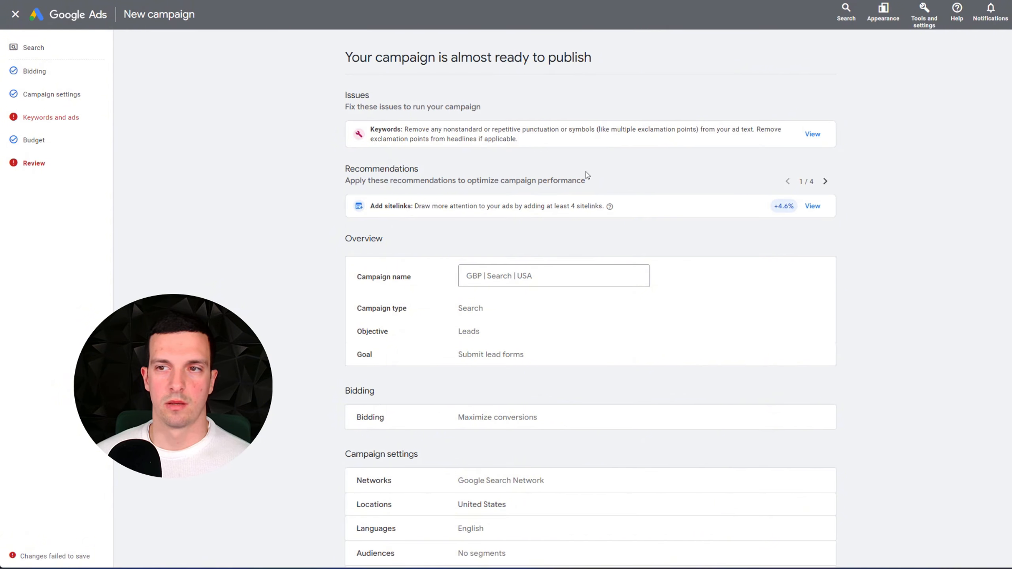
- Open the keyword issue from the campaign review and remove the stray quotation mark and blank line after "google my business optimization pricing"
{"action": "left_click_drag", "start_coordinate": [386, 60], "coordinate": [675, 67]}
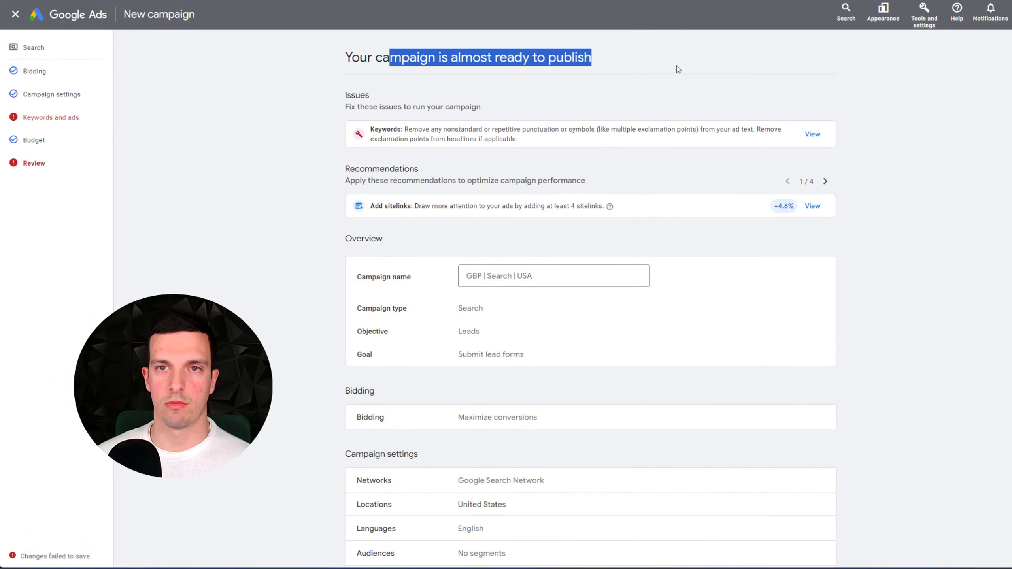
{"action": "left_click", "coordinate": [693, 83]}
{"action": "scroll", "coordinate": [624, 250], "scroll_direction": "down", "scroll_amount": 5}
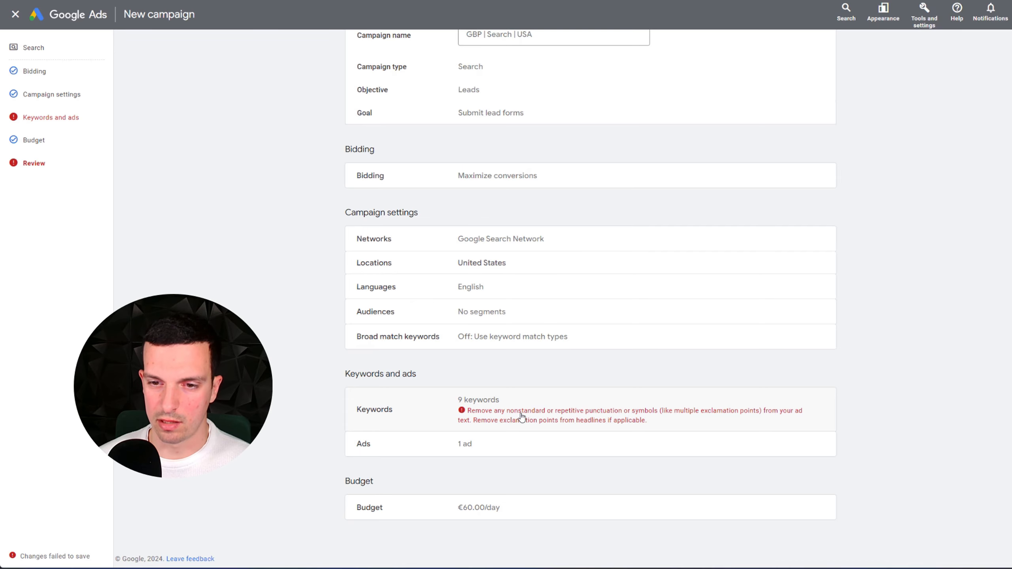
{"action": "left_click", "coordinate": [615, 415]}
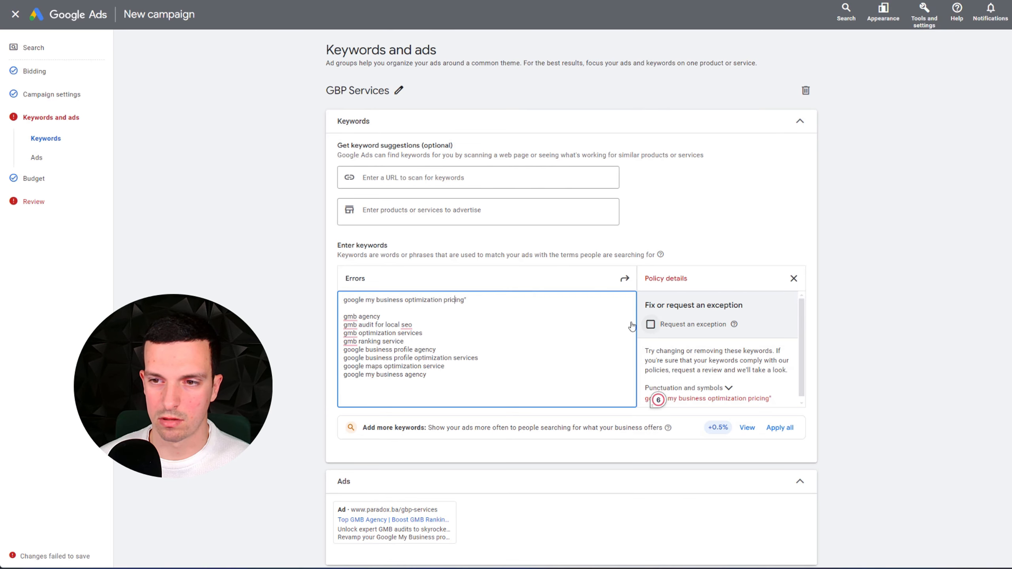
{"action": "left_click", "coordinate": [471, 298]}
{"action": "key", "text": "BackSpace"}
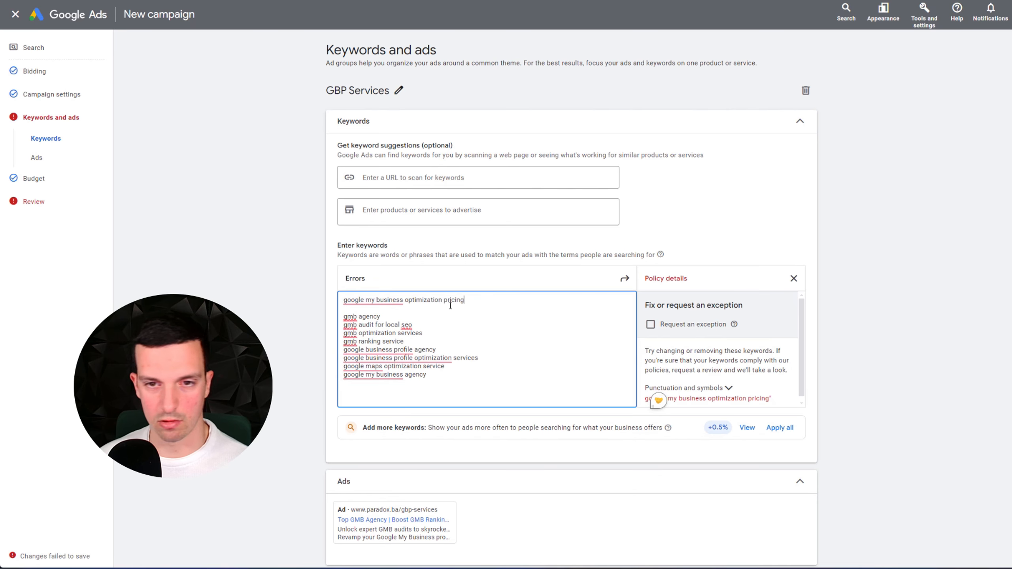
{"action": "key", "text": "BackSpace"}
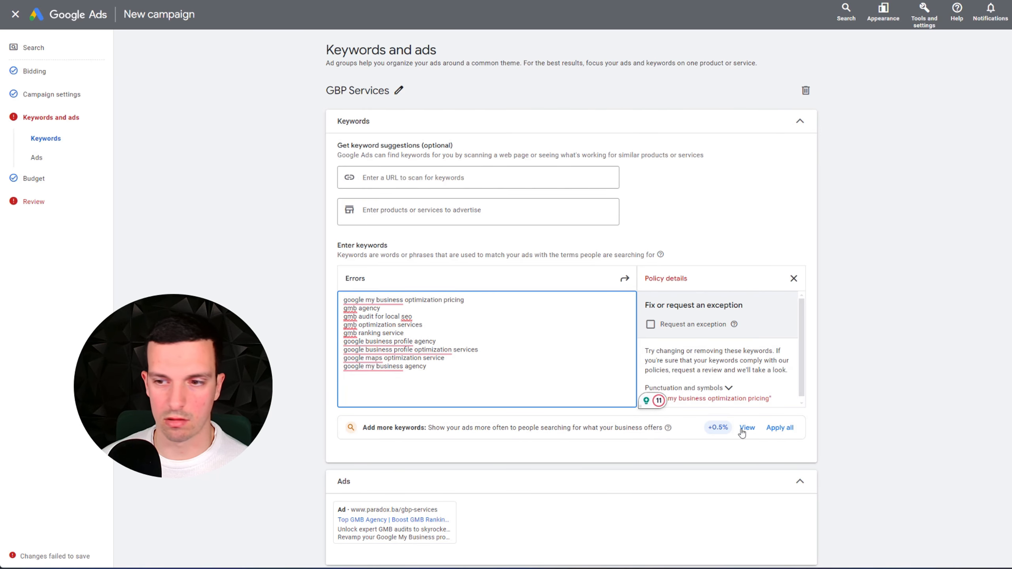
- Continue past the keywords and budget stages to the review and publish the campaign
{"action": "scroll", "coordinate": [626, 398], "scroll_direction": "down", "scroll_amount": 2}
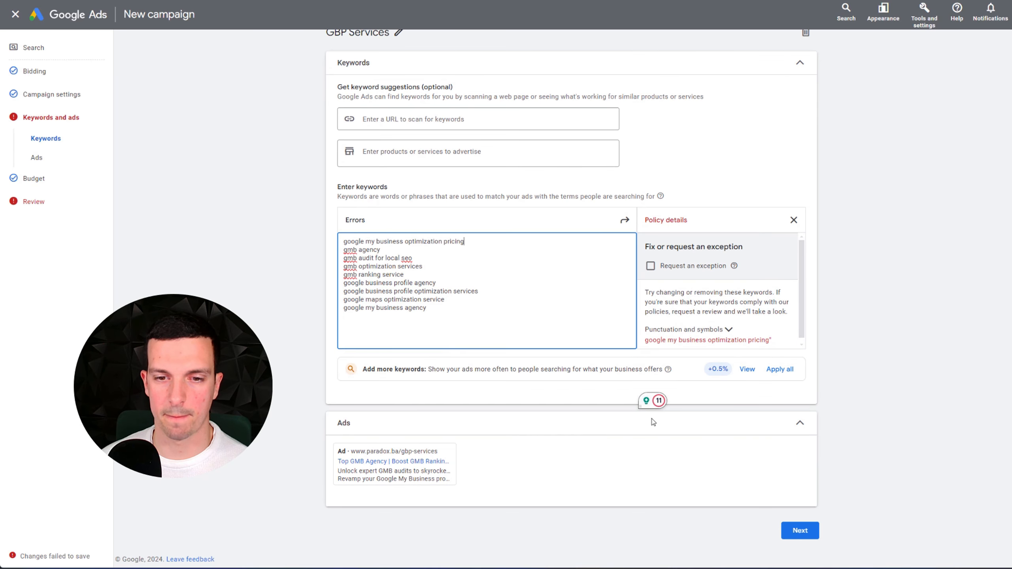
{"action": "left_click", "coordinate": [804, 530]}
{"action": "left_click", "coordinate": [823, 379]}
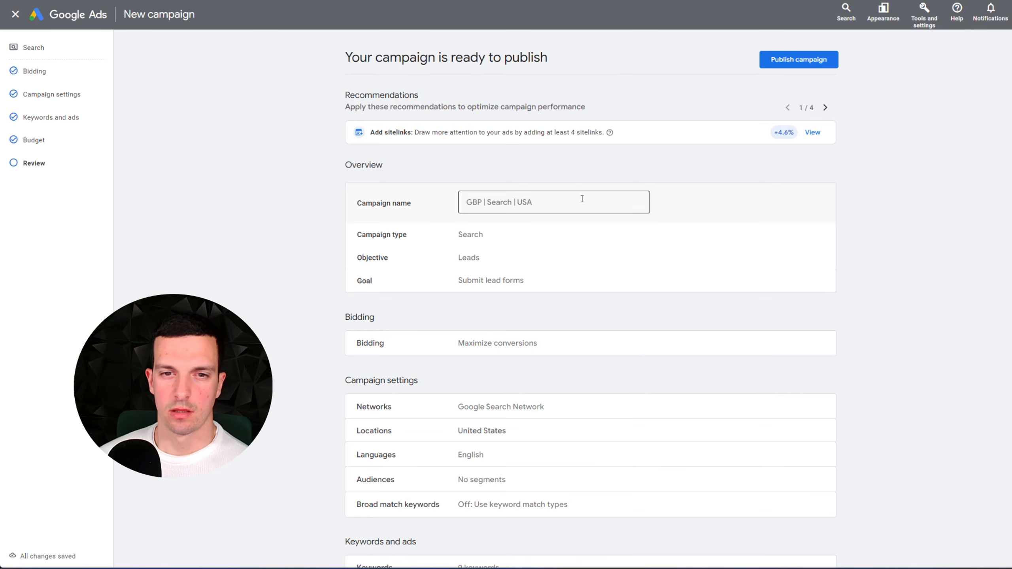
{"action": "left_click", "coordinate": [806, 64]}
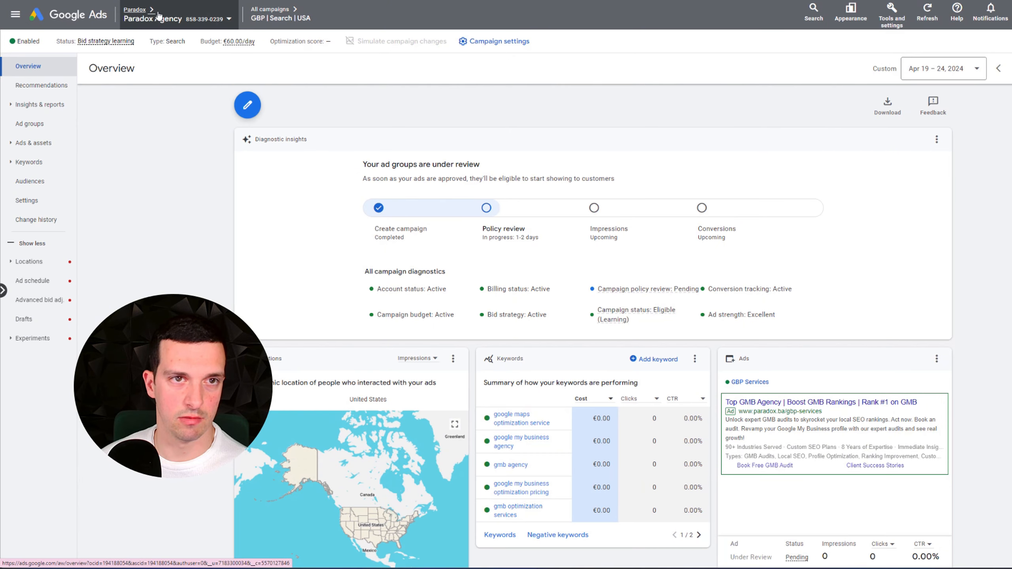
- Go to the list of all campaigns and open the GBP | Search | USA campaign
{"action": "left_click", "coordinate": [275, 12]}
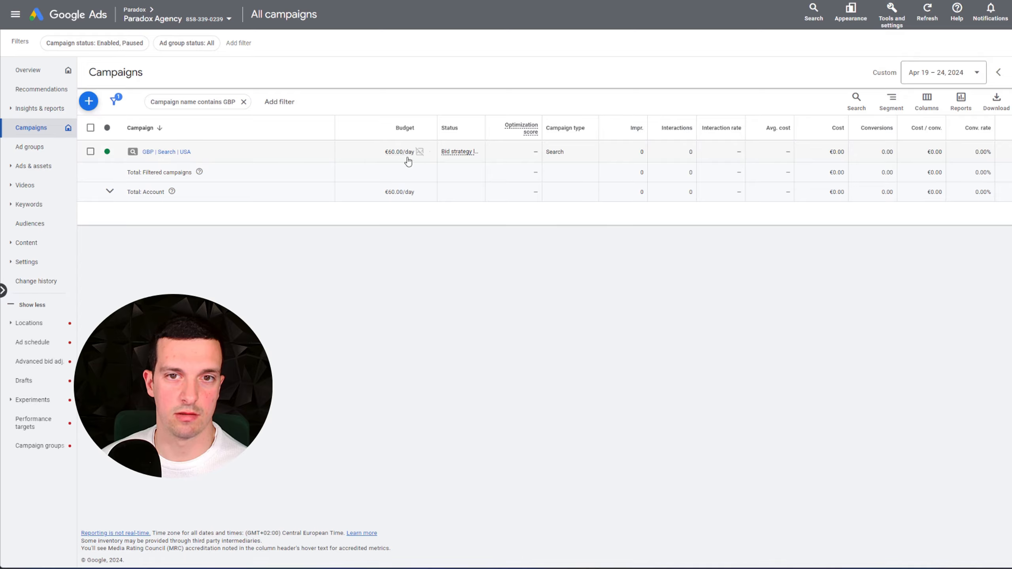
{"action": "mouse_move", "coordinate": [400, 155]}
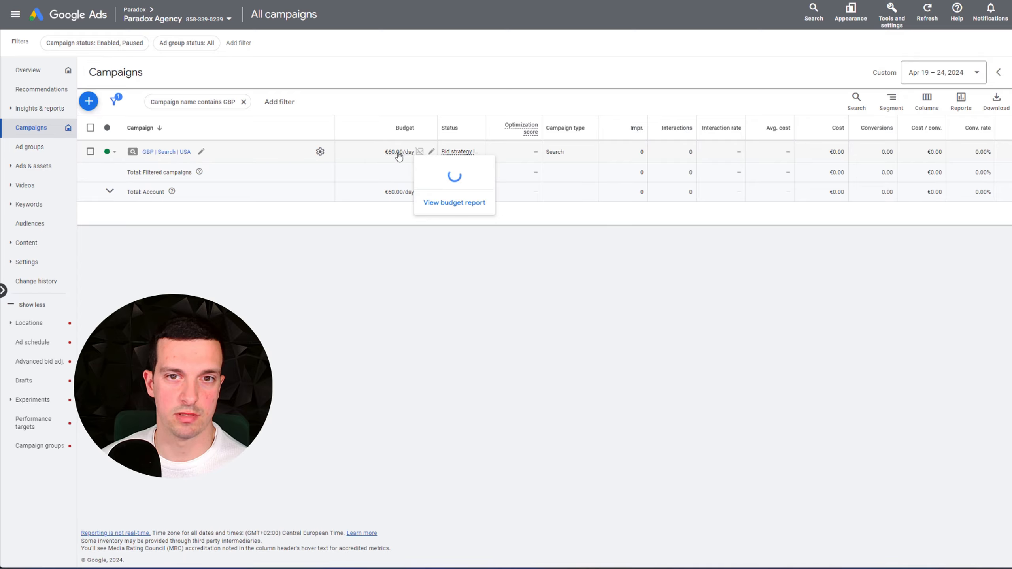
{"action": "left_click", "coordinate": [161, 153]}
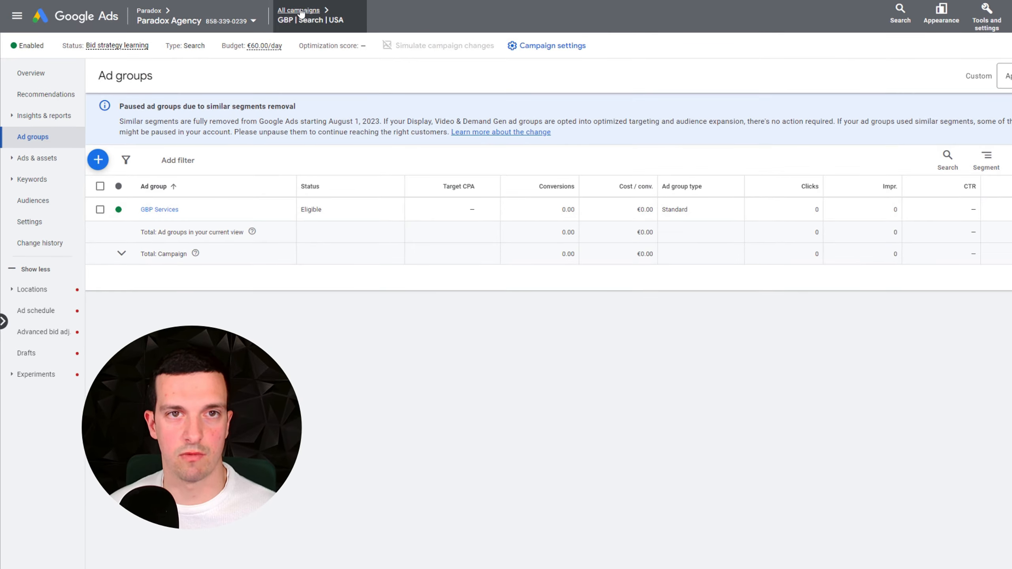
- Open the campaign's settings and check its targeted locations and the presence target under the location options
{"action": "left_click", "coordinate": [36, 224]}
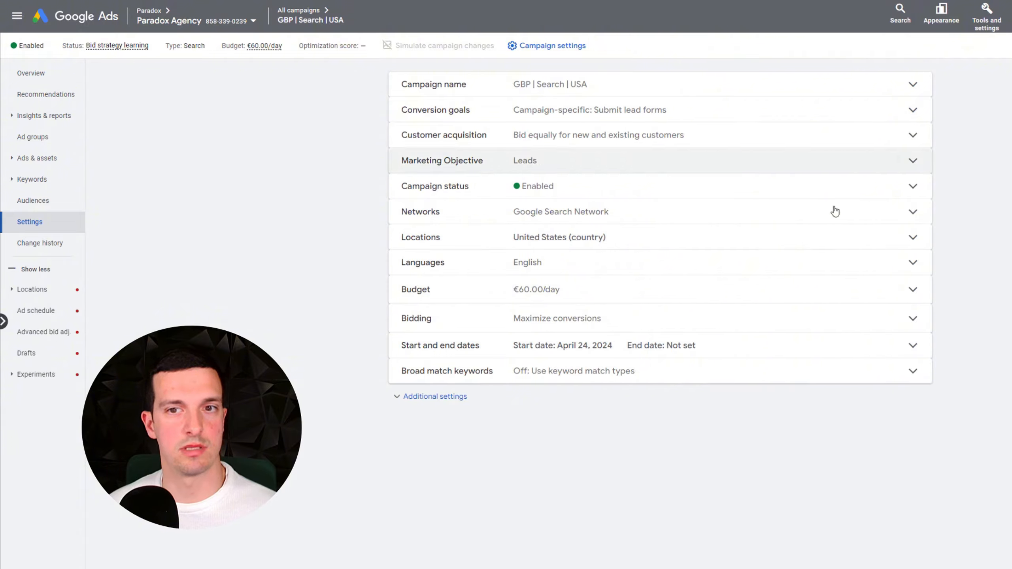
{"action": "left_click", "coordinate": [618, 236]}
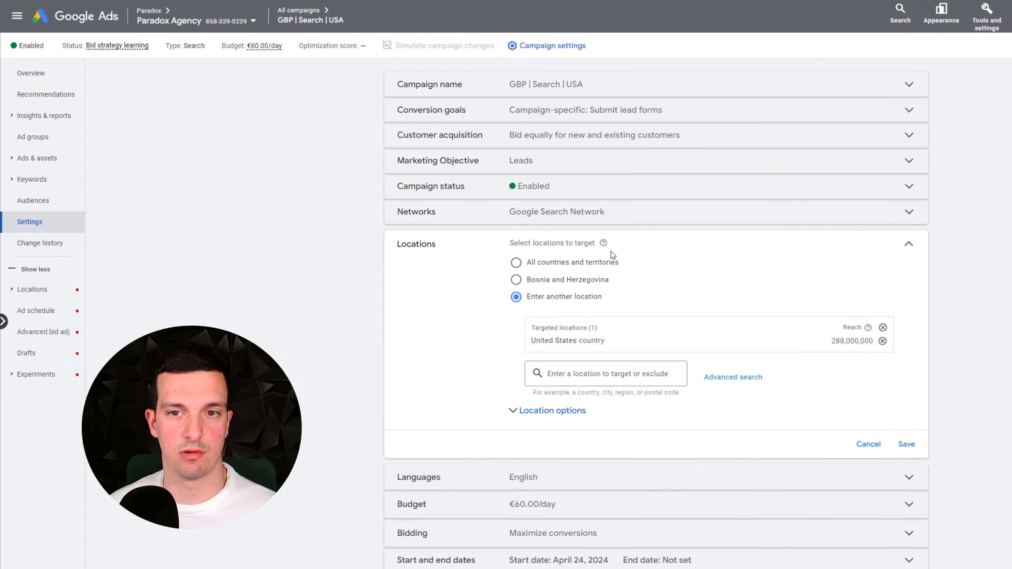
{"action": "left_click", "coordinate": [558, 417]}
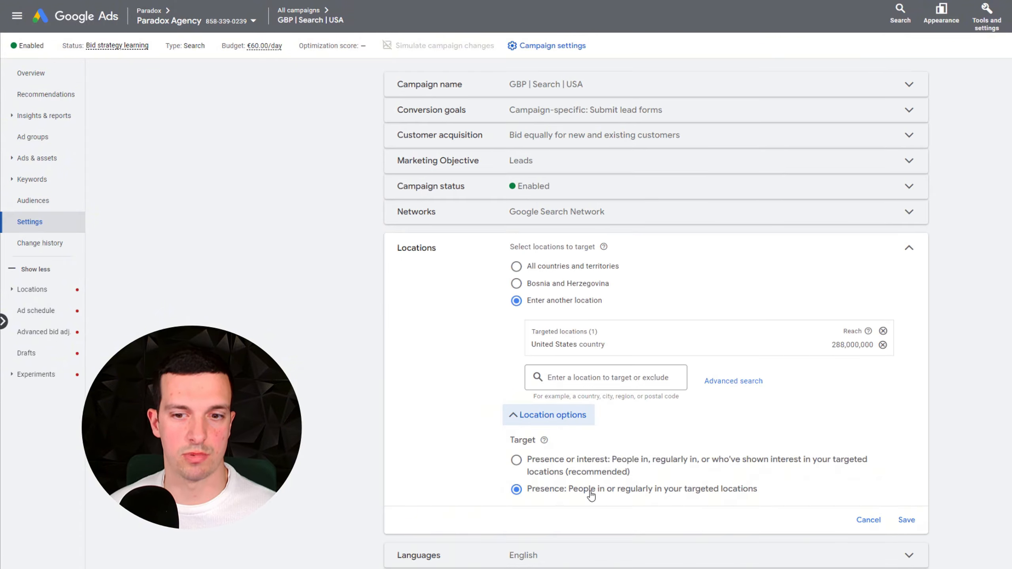
- Inspect the campaign's customer acquisition, marketing objective and bidding settings, and close the bidding settings without saving
{"action": "left_click", "coordinate": [631, 114]}
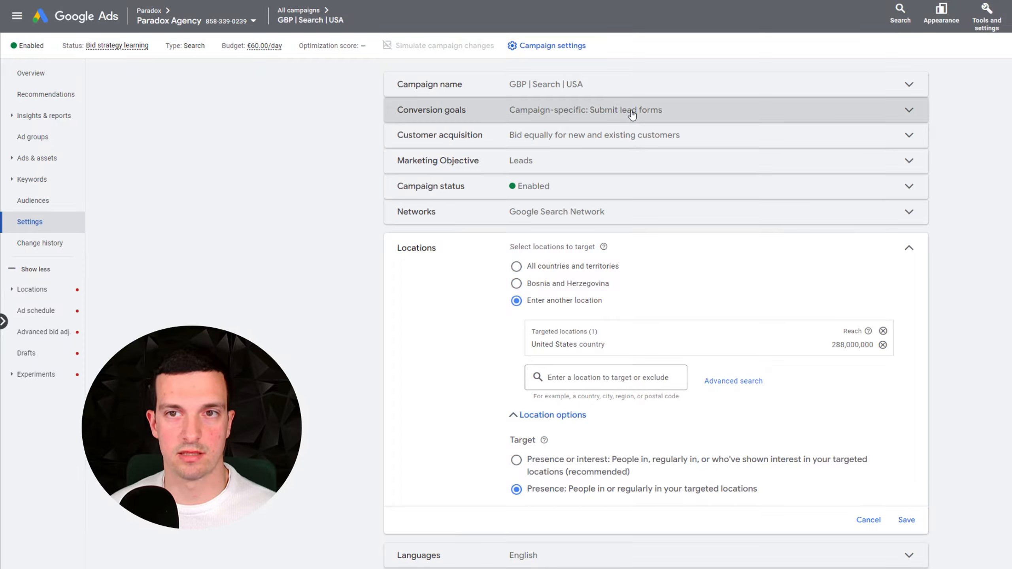
{"action": "left_click", "coordinate": [557, 300]}
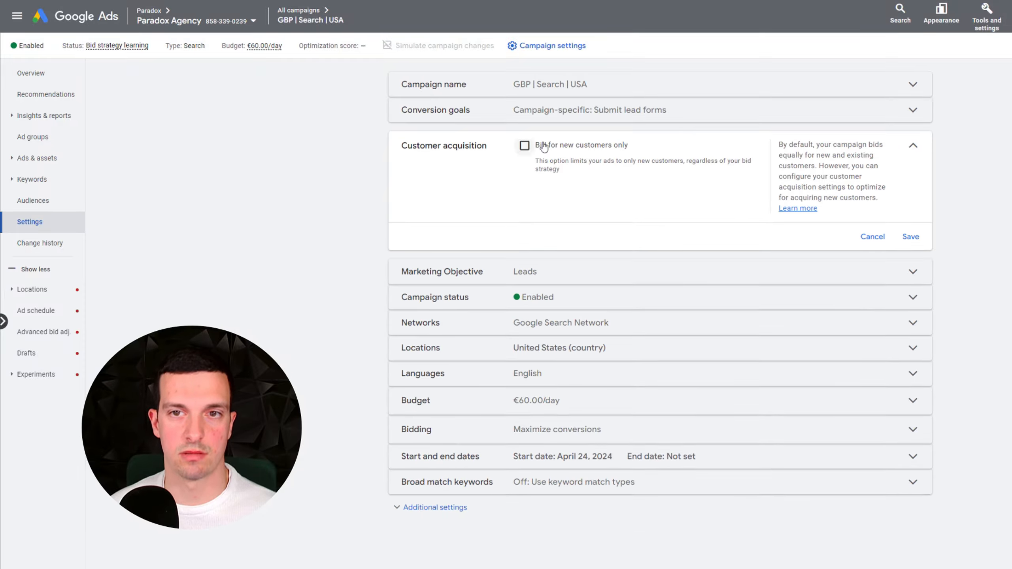
{"action": "left_click", "coordinate": [558, 279]}
{"action": "scroll", "coordinate": [605, 368], "scroll_direction": "down", "scroll_amount": 1}
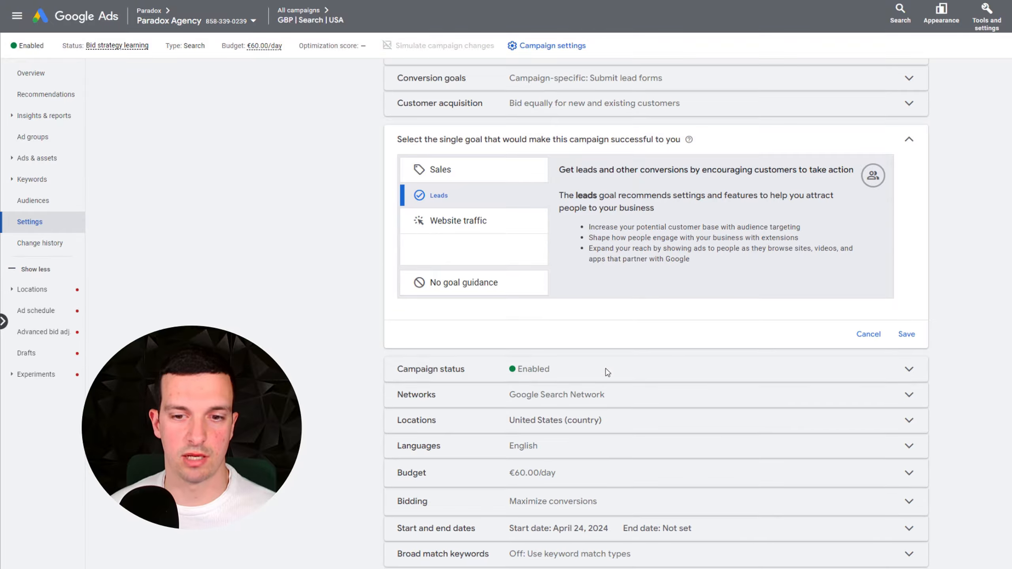
{"action": "left_click", "coordinate": [580, 474]}
{"action": "left_click", "coordinate": [571, 412]}
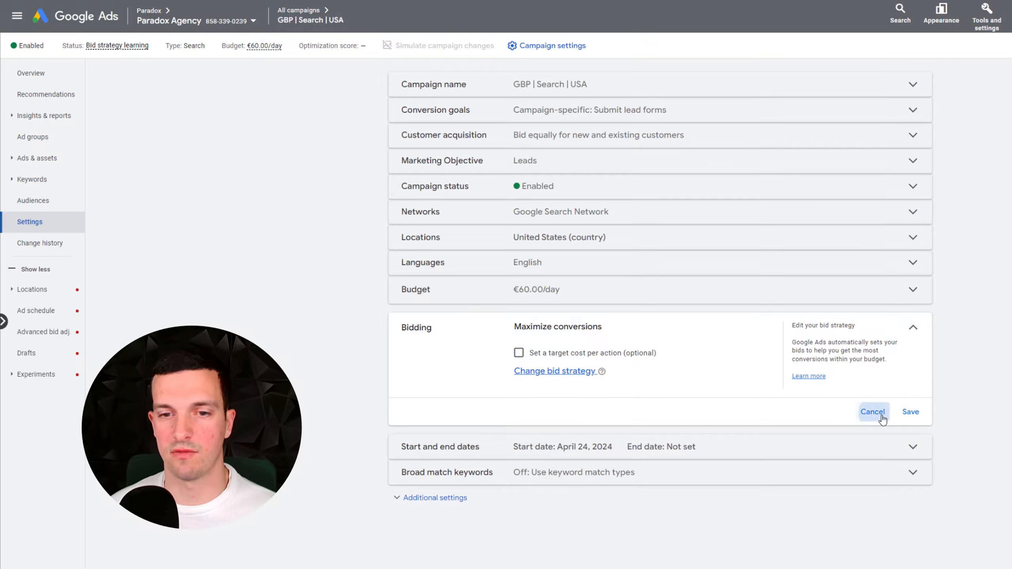
{"action": "left_click", "coordinate": [872, 412]}
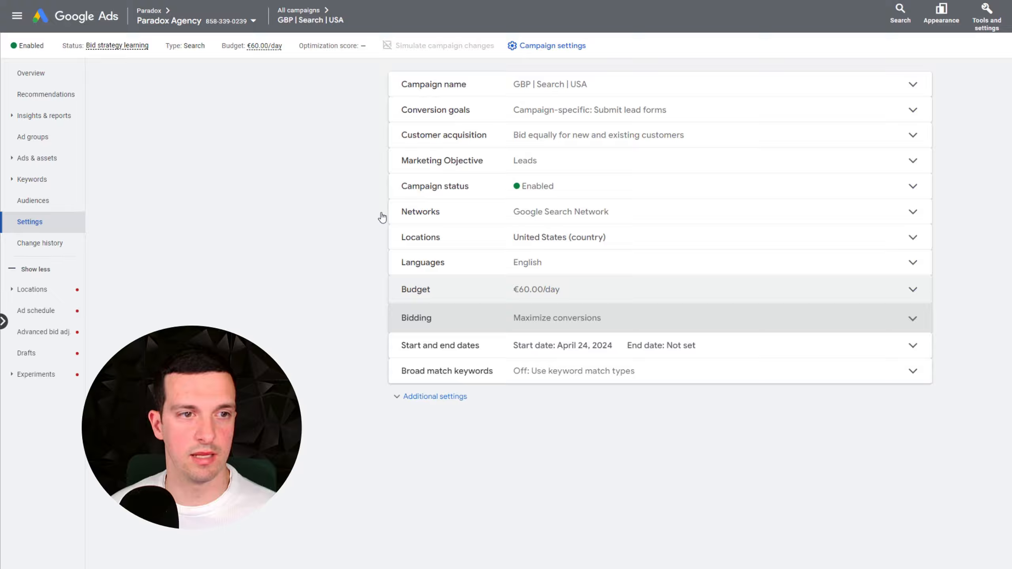
- Open the GBP Services ad group and examine the match types of its search keywords
{"action": "left_click", "coordinate": [32, 140]}
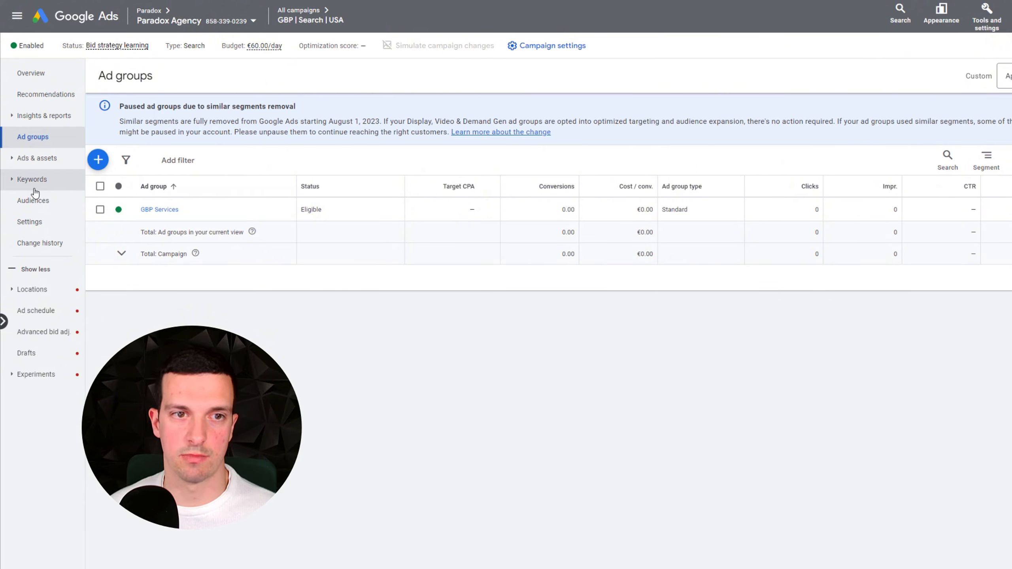
{"action": "left_click", "coordinate": [153, 210]}
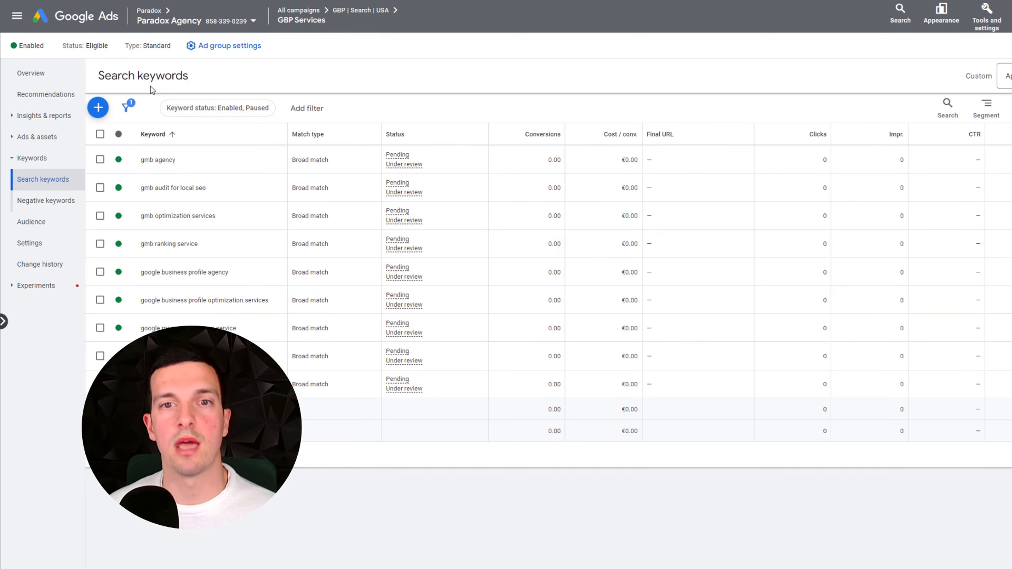
{"action": "mouse_move", "coordinate": [311, 138]}
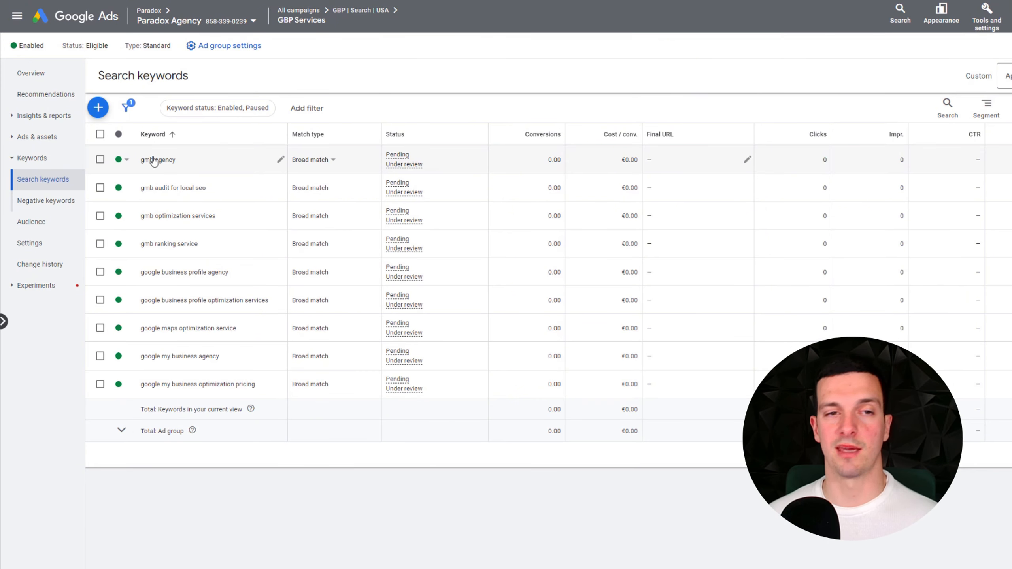
- Change the match type of all nine search keywords in the GBP Services ad group to Phrase match
{"action": "left_click", "coordinate": [100, 135]}
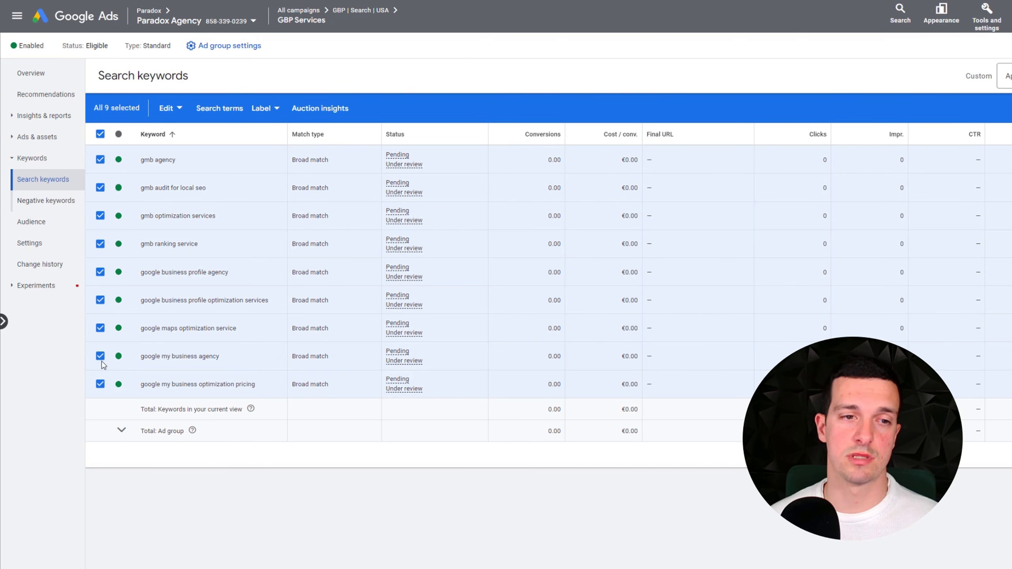
{"action": "left_click", "coordinate": [171, 109]}
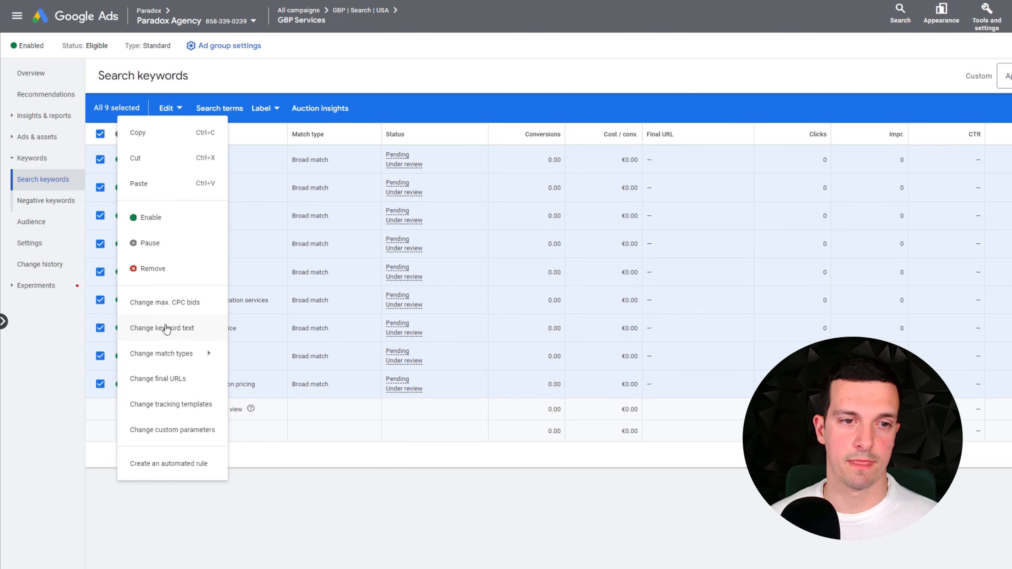
{"action": "mouse_move", "coordinate": [172, 361]}
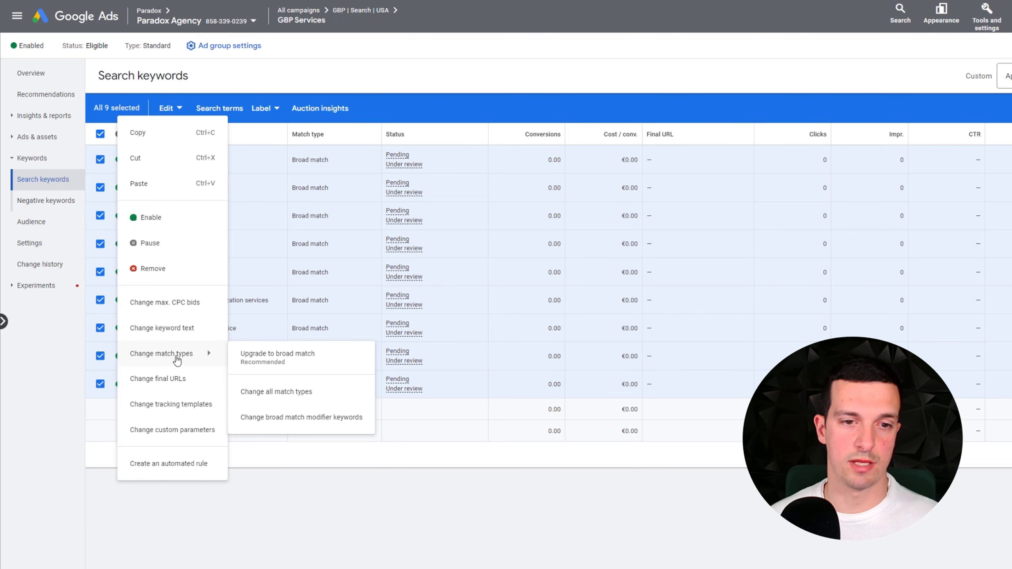
{"action": "left_click", "coordinate": [274, 394]}
{"action": "left_click", "coordinate": [147, 145]}
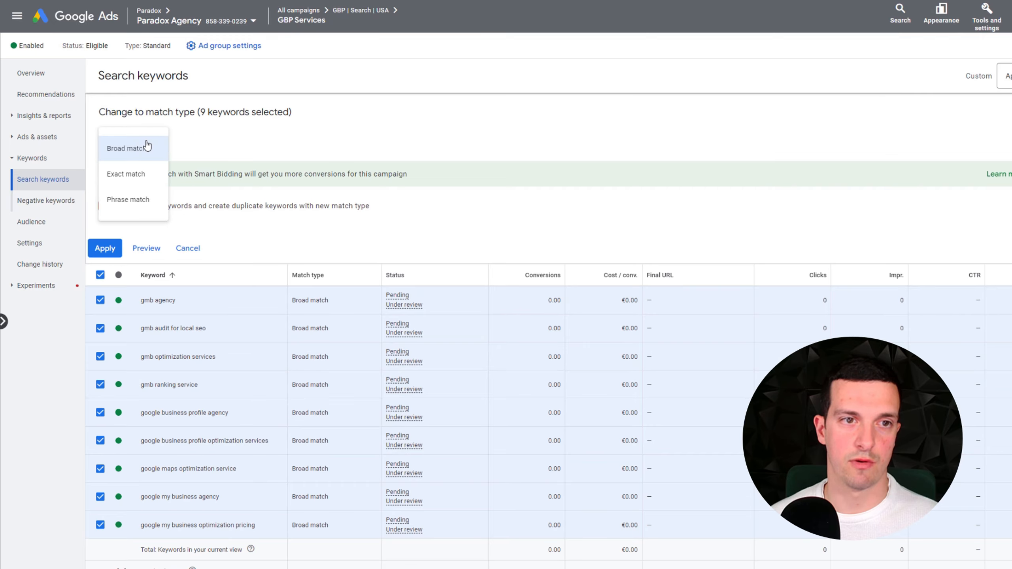
{"action": "left_click", "coordinate": [132, 200]}
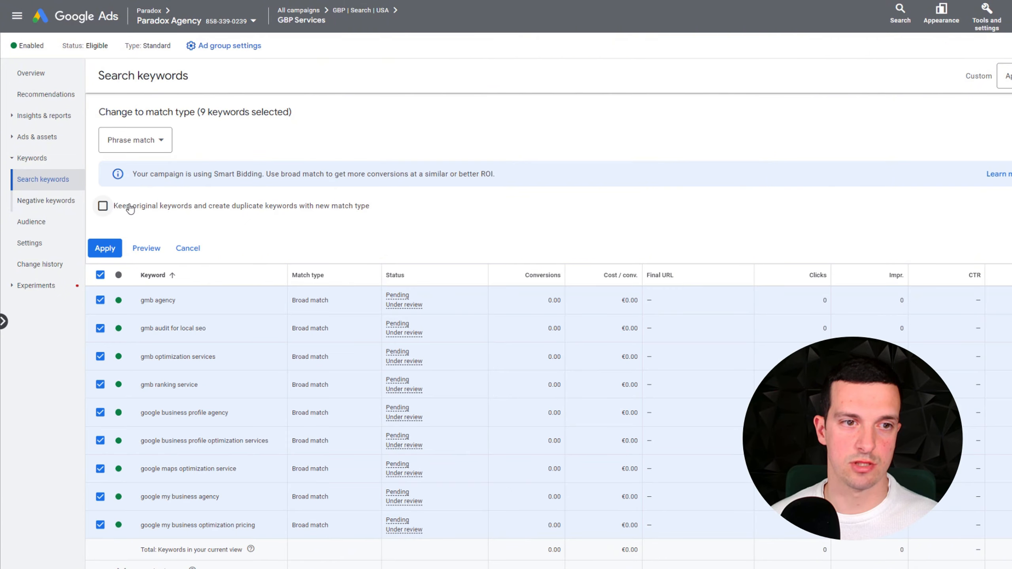
{"action": "left_click", "coordinate": [115, 248]}
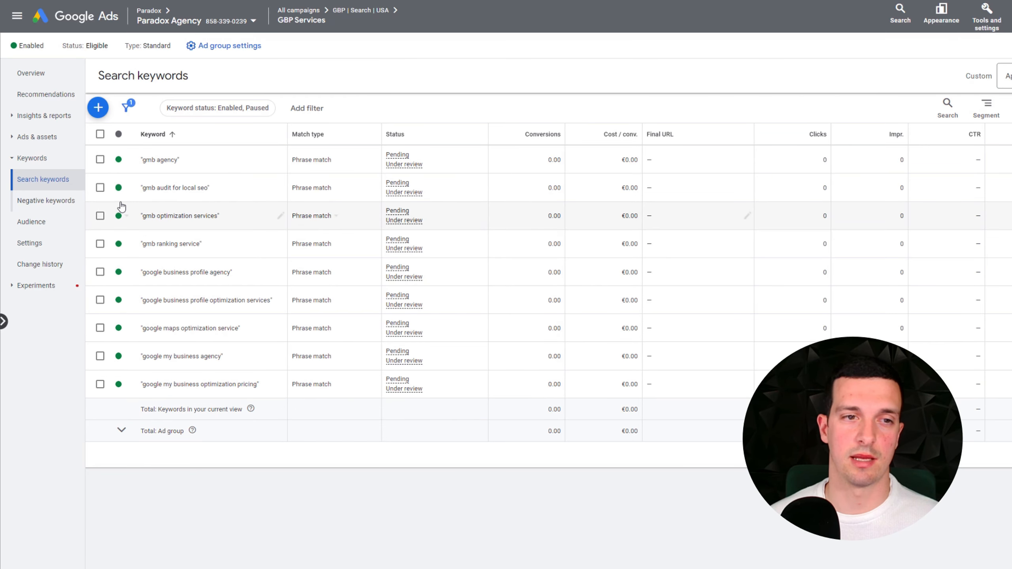
- Check the auction insights and search terms reports, and return through the GBP | Search | USA campaign to the GBP Services ad group
{"action": "left_click", "coordinate": [42, 118]}
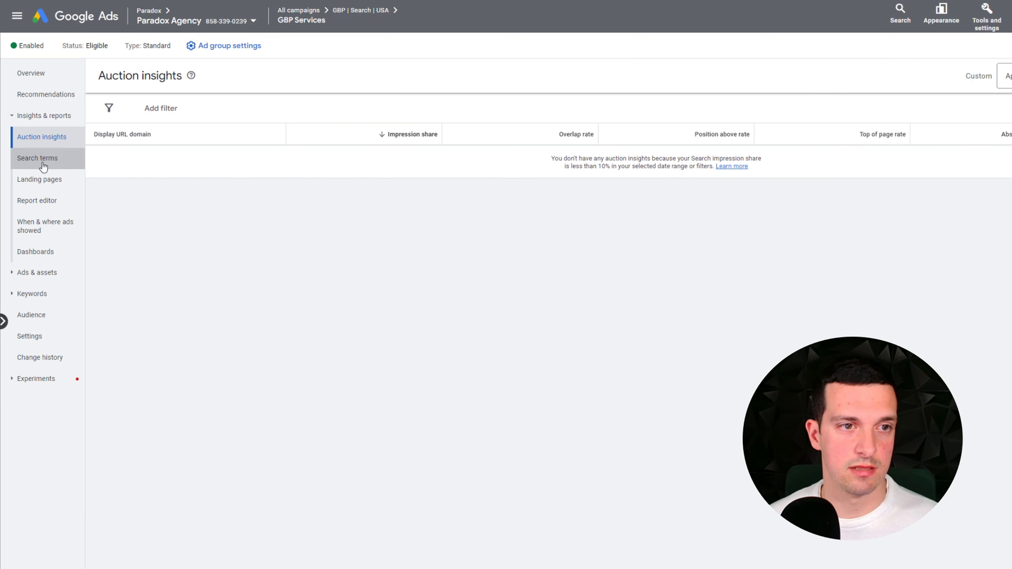
{"action": "left_click", "coordinate": [43, 162]}
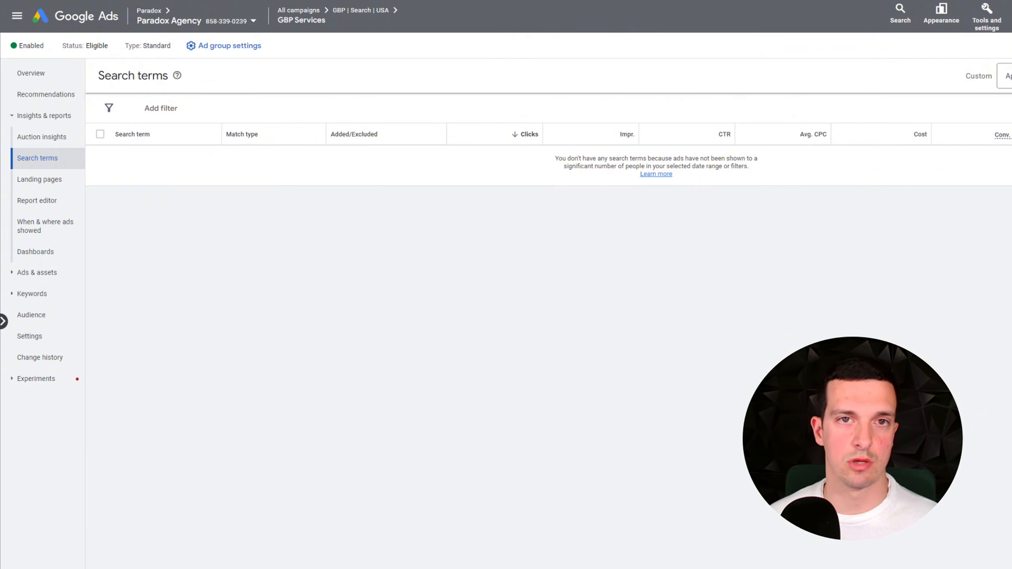
{"action": "left_click", "coordinate": [313, 14]}
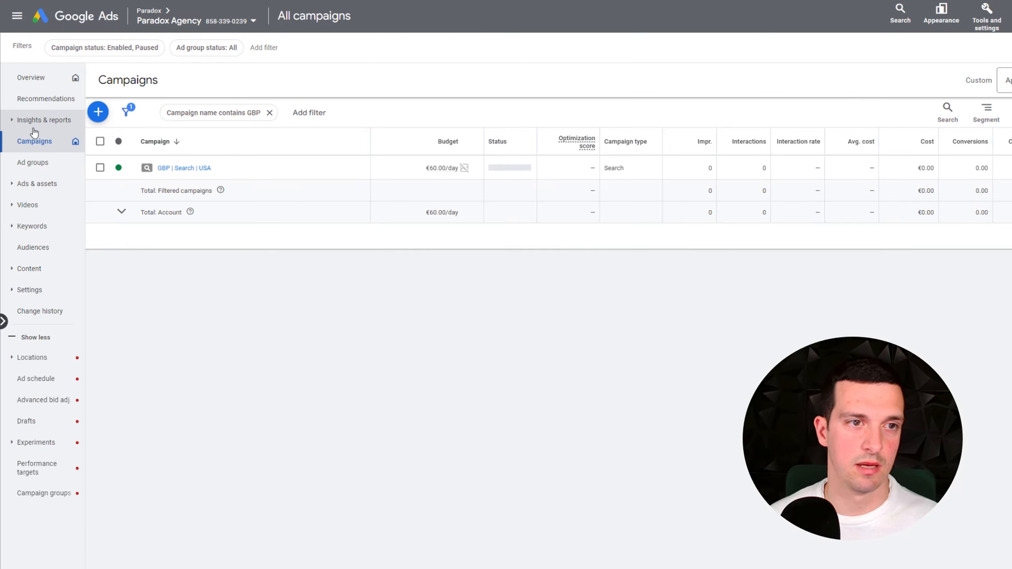
{"action": "left_click", "coordinate": [186, 169]}
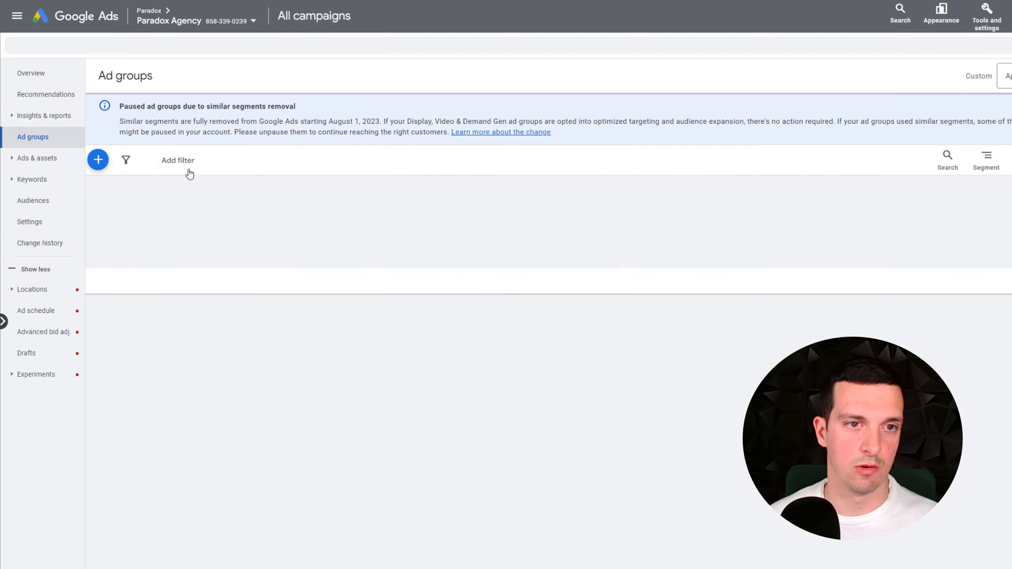
{"action": "left_click", "coordinate": [160, 209]}
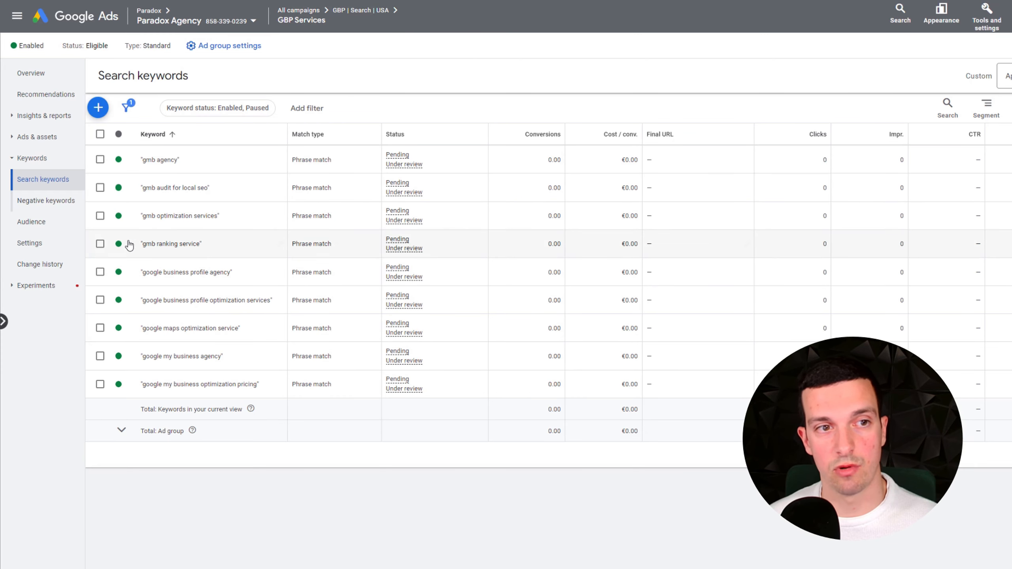
- Open the ad group's responsive search ad for editing and review its final URL, headlines, descriptions, business details and sitelinks
{"action": "left_click", "coordinate": [37, 137]}
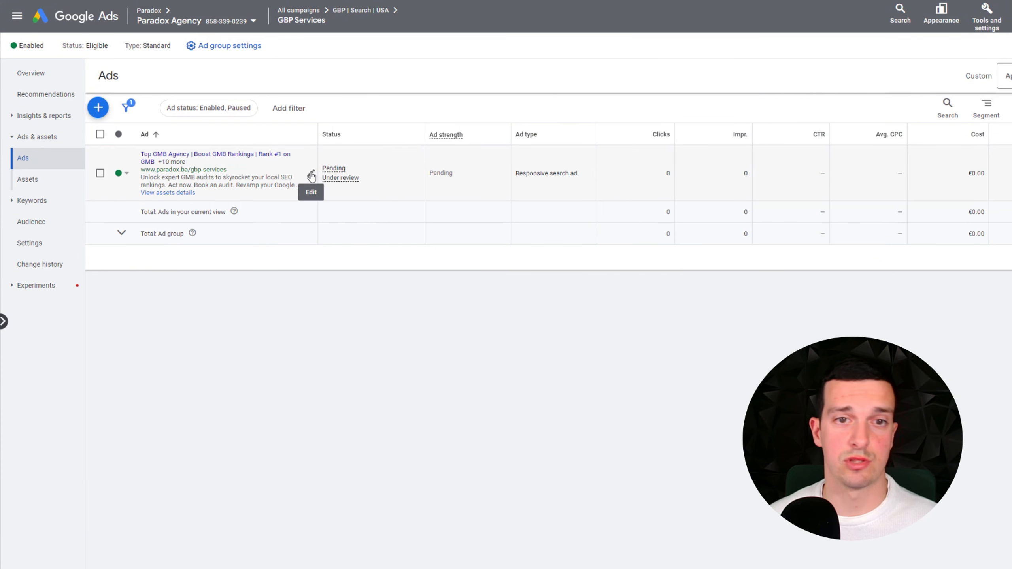
{"action": "left_click", "coordinate": [312, 175]}
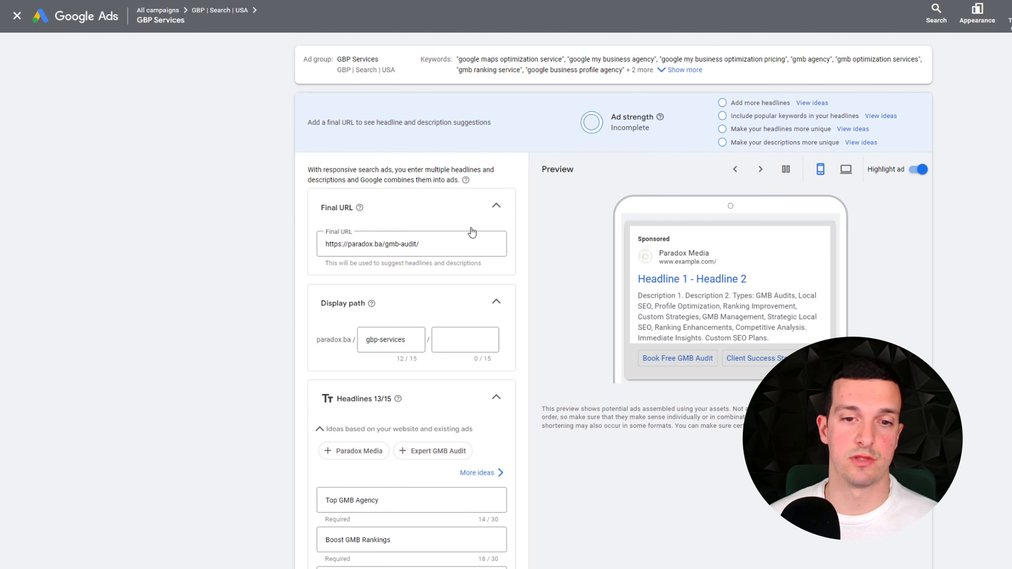
{"action": "scroll", "coordinate": [472, 239], "scroll_direction": "down", "scroll_amount": 15}
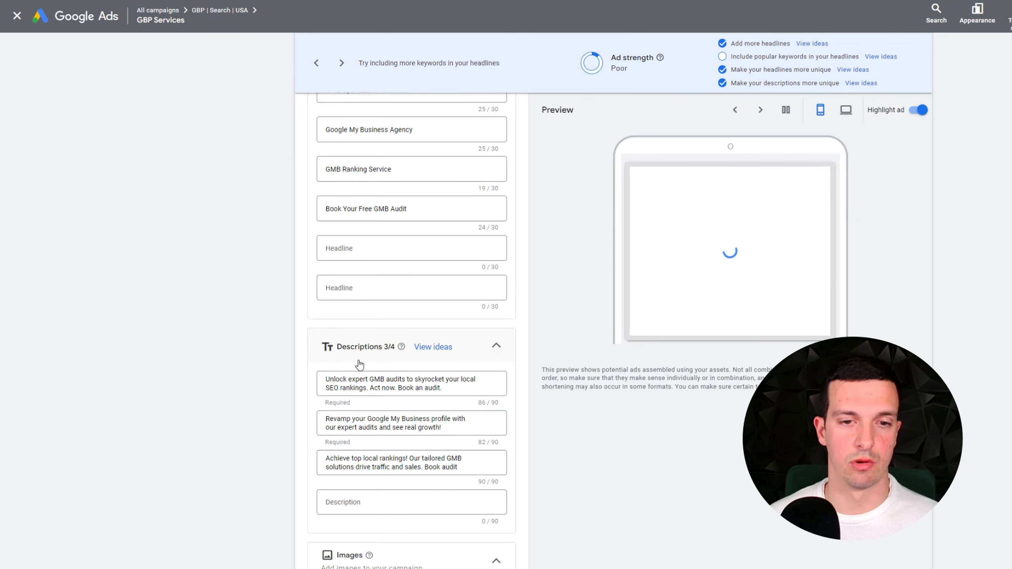
{"action": "scroll", "coordinate": [360, 365], "scroll_direction": "down", "scroll_amount": 3}
{"action": "scroll", "coordinate": [399, 319], "scroll_direction": "down", "scroll_amount": 10}
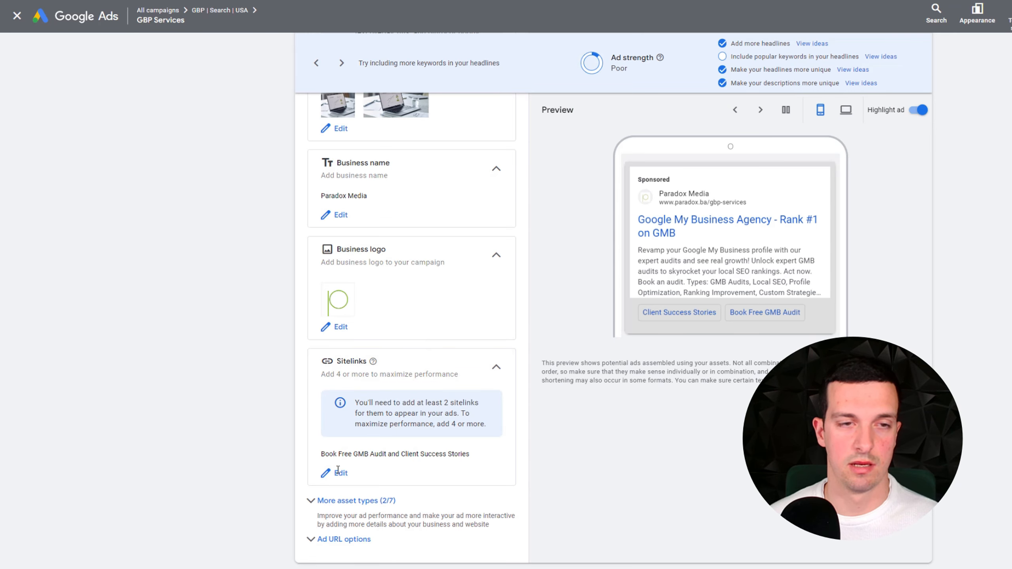
{"action": "scroll", "coordinate": [217, 296], "scroll_direction": "up", "scroll_amount": 20}
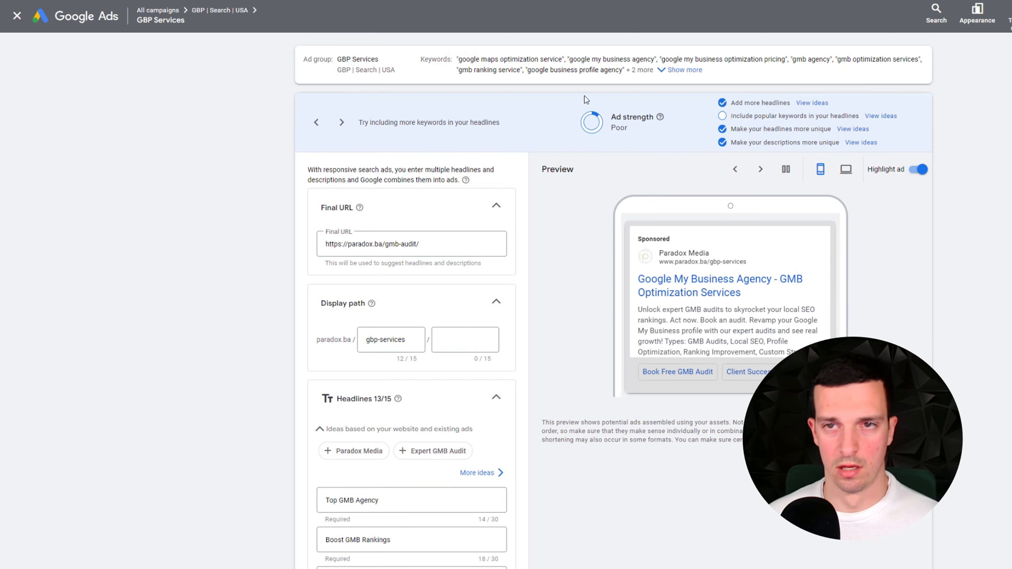
- Check the ad strength and the ideas for including popular keywords in headlines, and leave the ad editor
{"action": "left_click_drag", "start_coordinate": [602, 111], "coordinate": [651, 128]}
{"action": "left_click", "coordinate": [648, 136]}
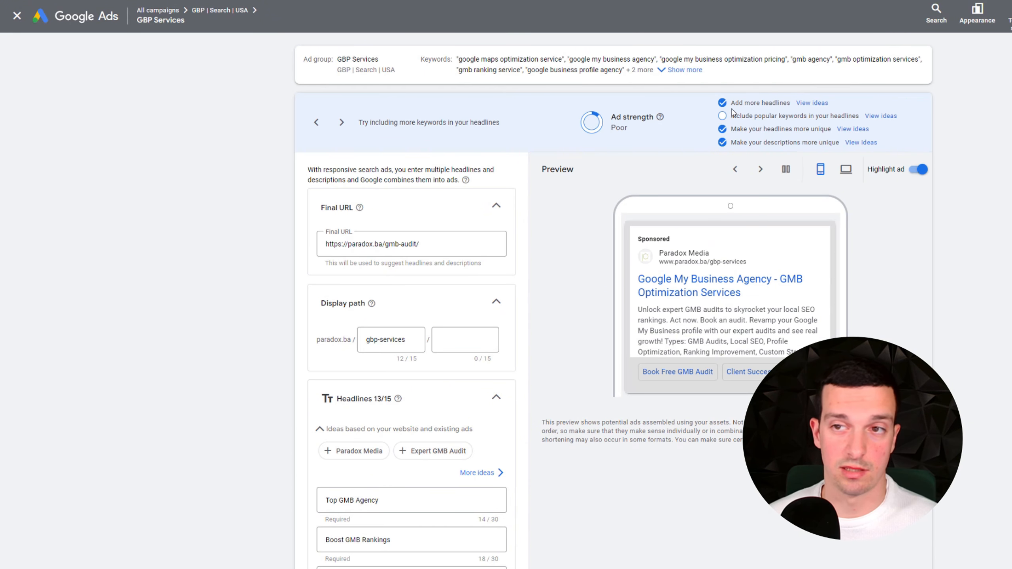
{"action": "left_click_drag", "start_coordinate": [736, 115], "coordinate": [847, 116]}
{"action": "left_click", "coordinate": [880, 116]}
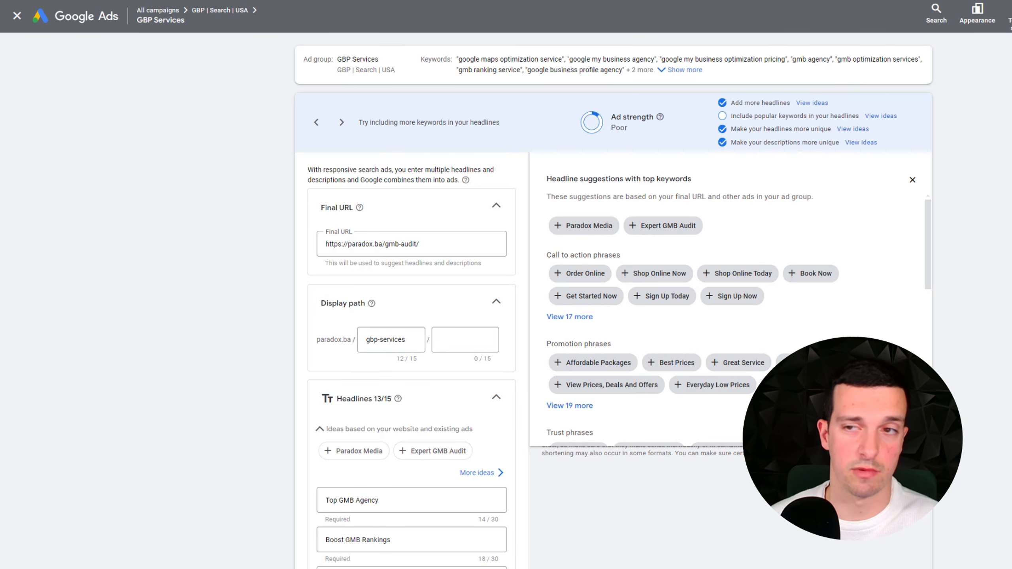
{"action": "left_click", "coordinate": [912, 179]}
{"action": "scroll", "coordinate": [658, 440], "scroll_direction": "down", "scroll_amount": 15}
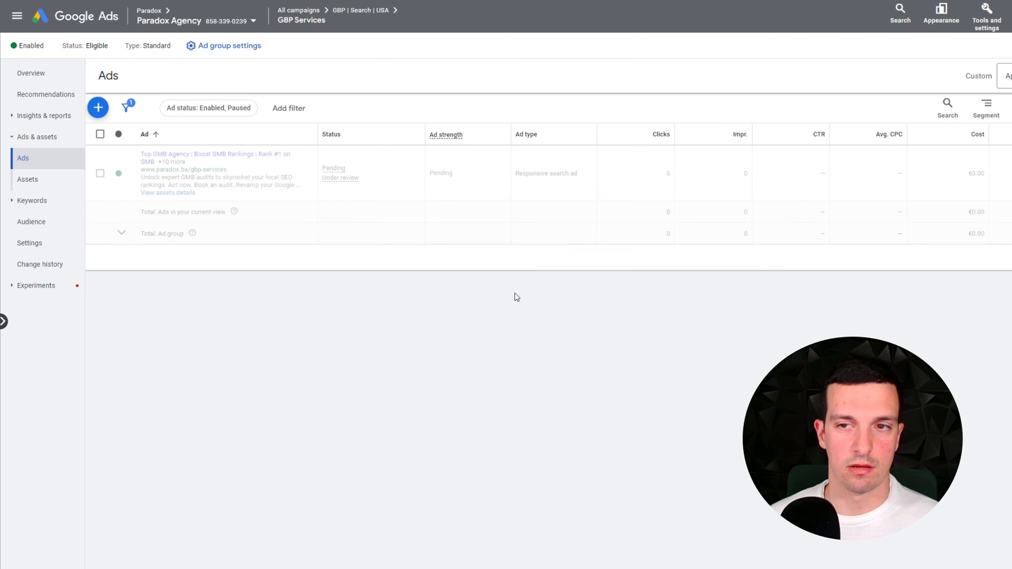
- Review the ad group's assets, filtering the list to image assets and back to all asset types
{"action": "left_click", "coordinate": [52, 182]}
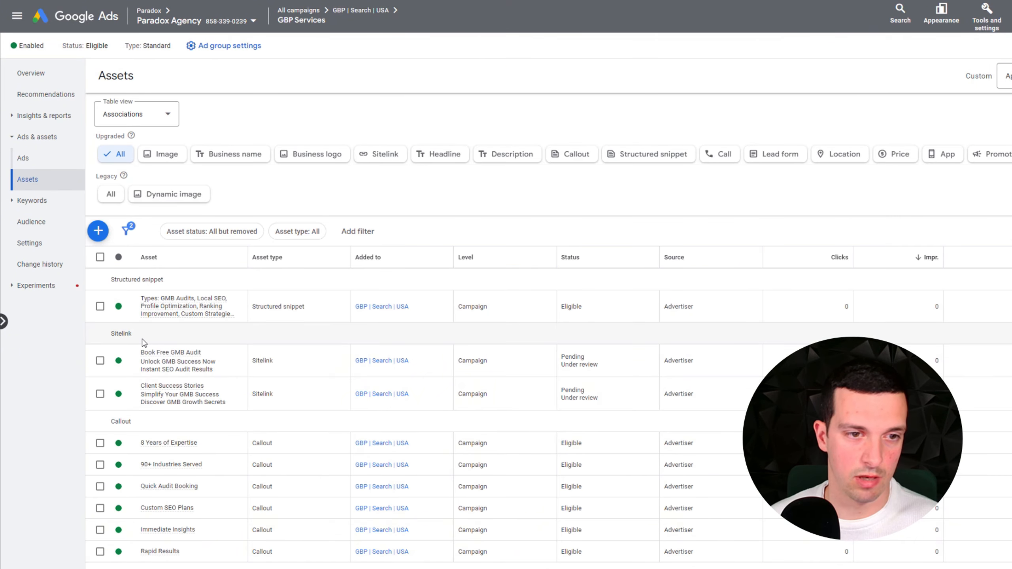
{"action": "scroll", "coordinate": [144, 319], "scroll_direction": "down", "scroll_amount": 7}
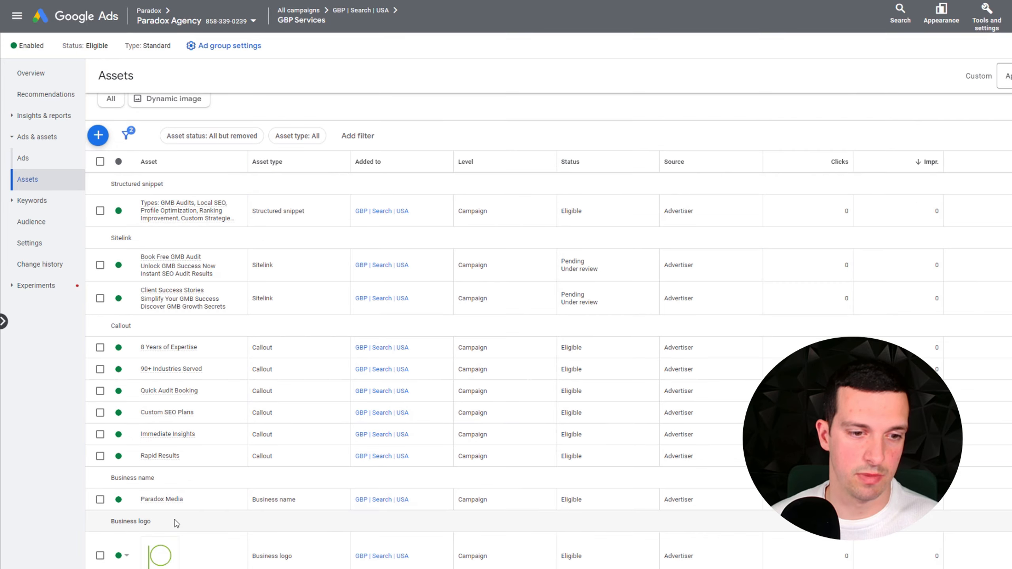
{"action": "scroll", "coordinate": [149, 406], "scroll_direction": "up", "scroll_amount": 7}
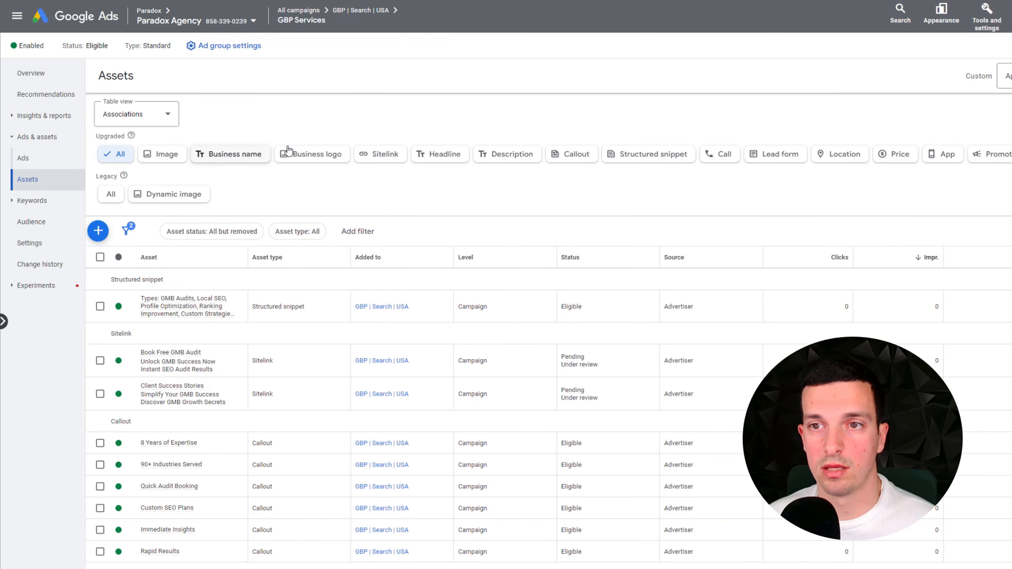
{"action": "left_click", "coordinate": [161, 154]}
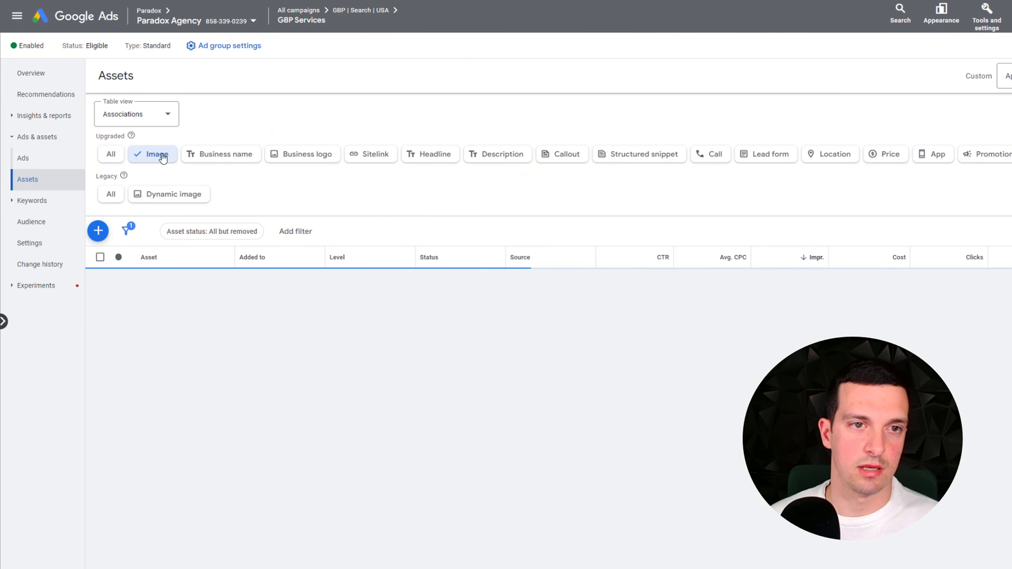
{"action": "left_click", "coordinate": [111, 155]}
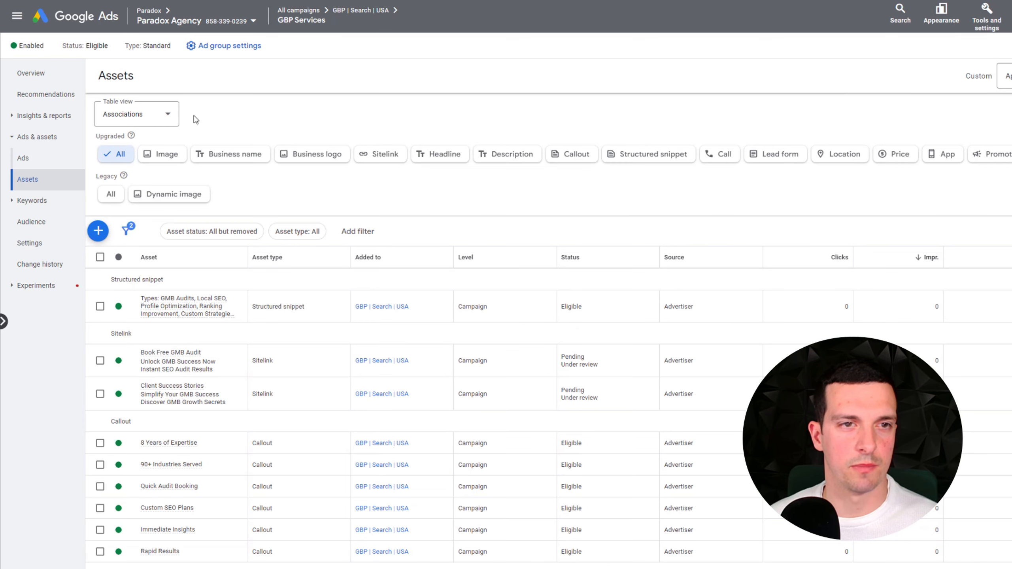
- Copy the GBP Services ad group and paste it into the same GBP | Search | USA campaign, with the new ad group paused after pasting
{"action": "left_click", "coordinate": [359, 15]}
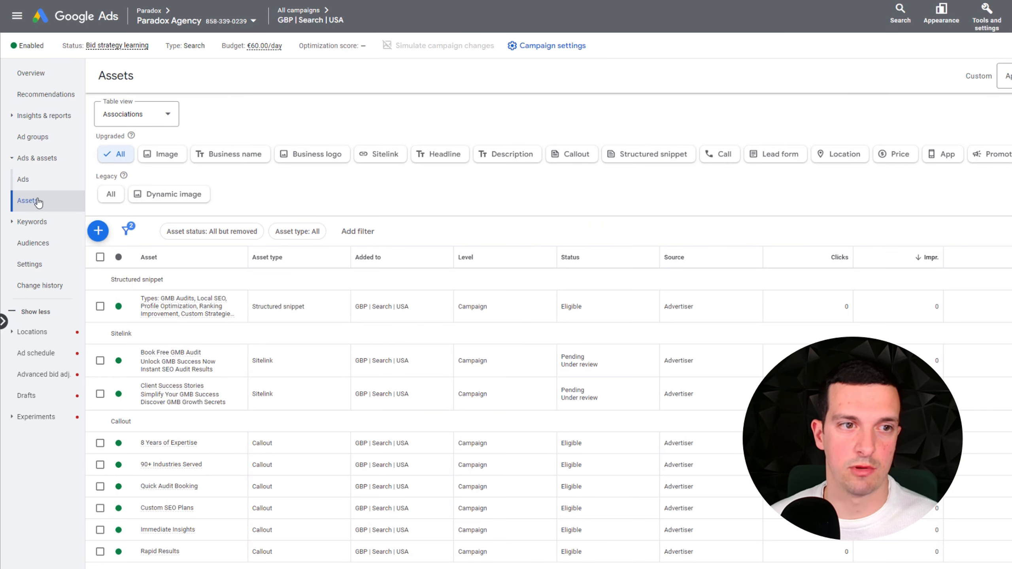
{"action": "left_click", "coordinate": [35, 140]}
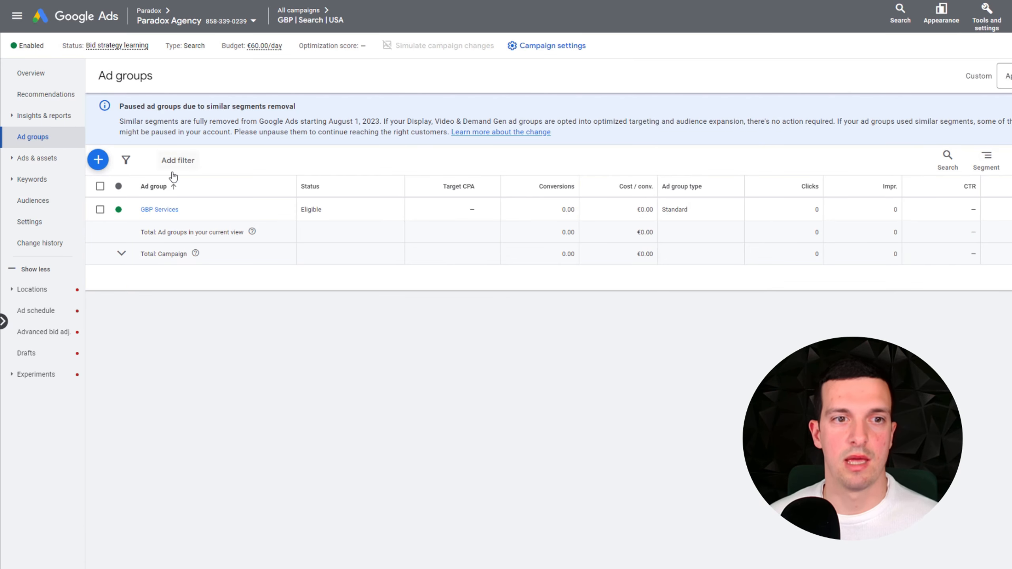
{"action": "left_click", "coordinate": [100, 209]}
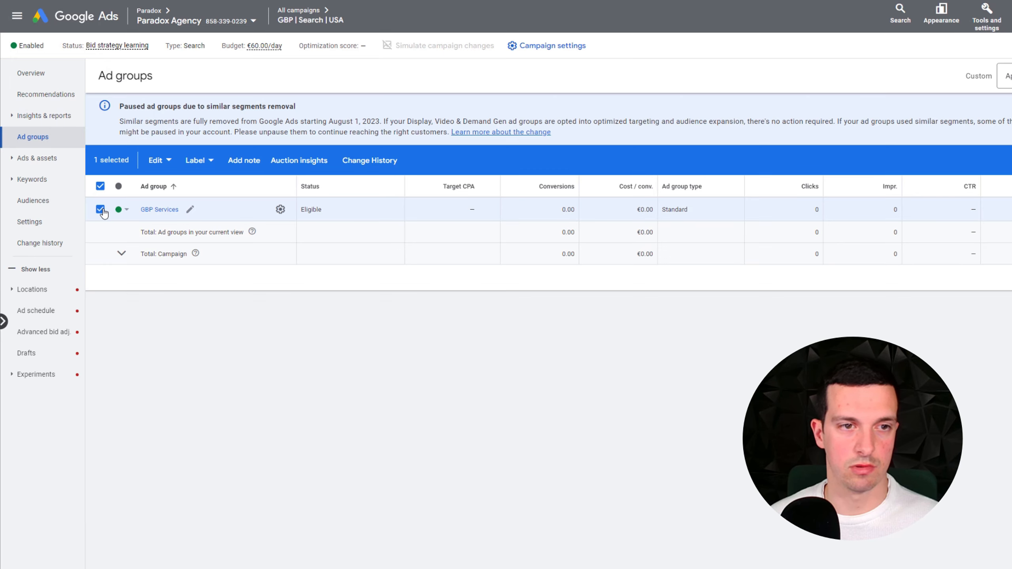
{"action": "left_click", "coordinate": [100, 209]}
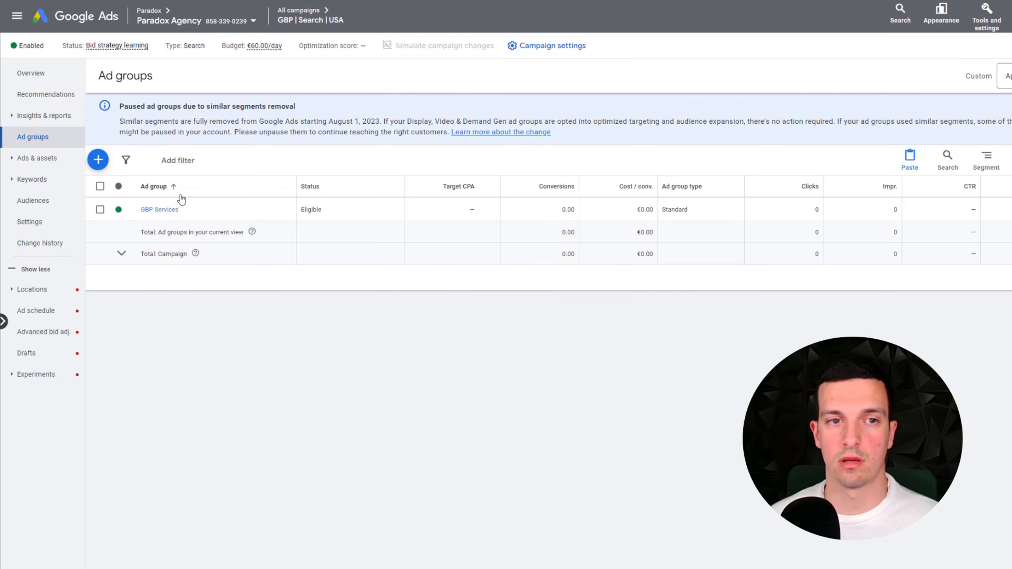
{"action": "key", "text": "ctrl+v"}
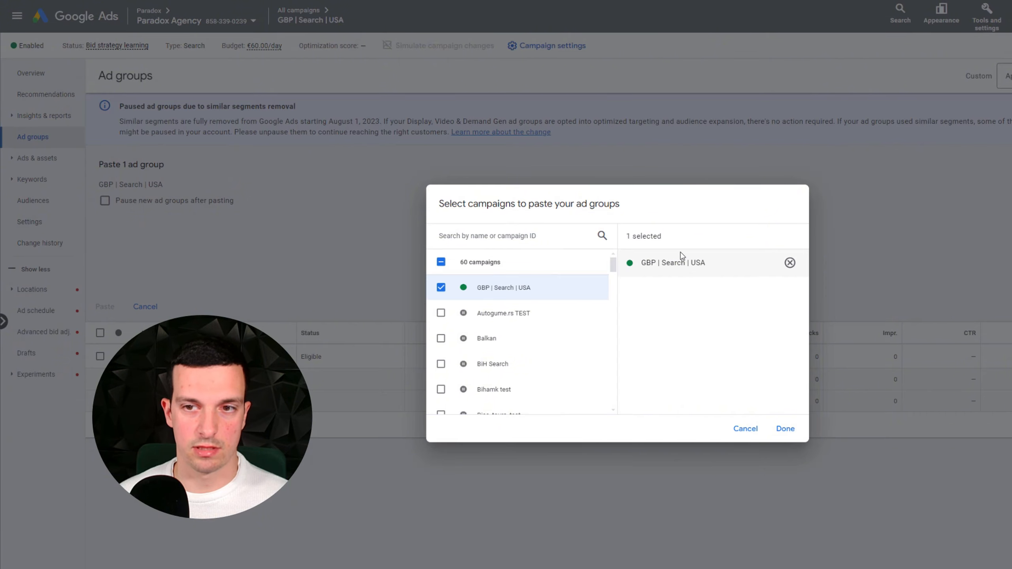
{"action": "left_click", "coordinate": [783, 431]}
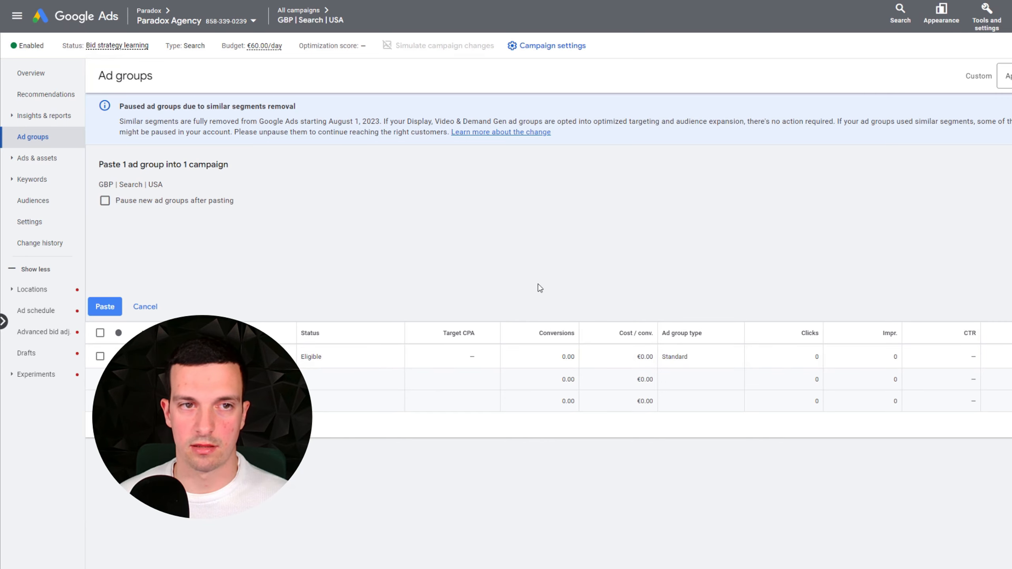
{"action": "left_click", "coordinate": [106, 201]}
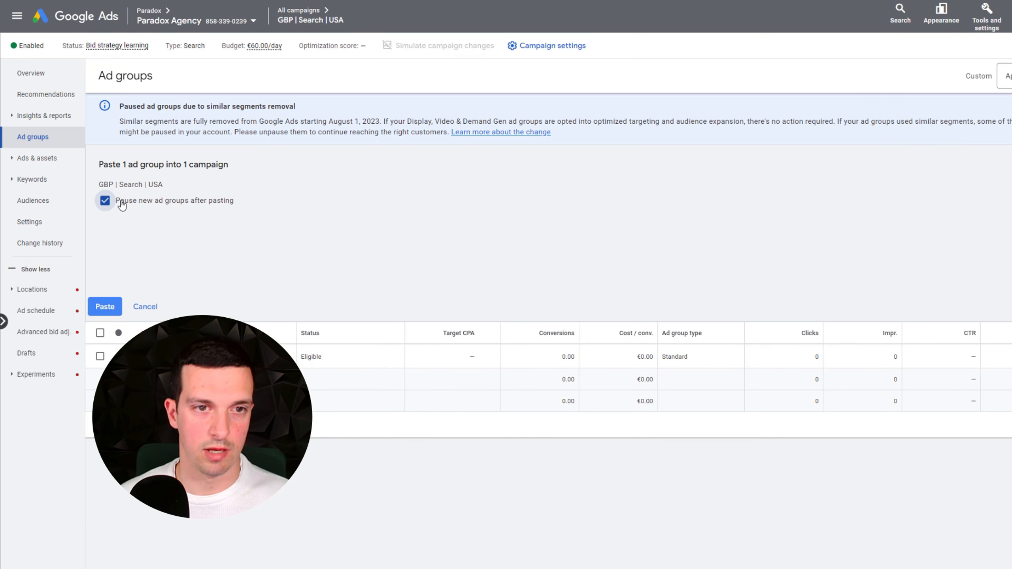
{"action": "left_click", "coordinate": [110, 306]}
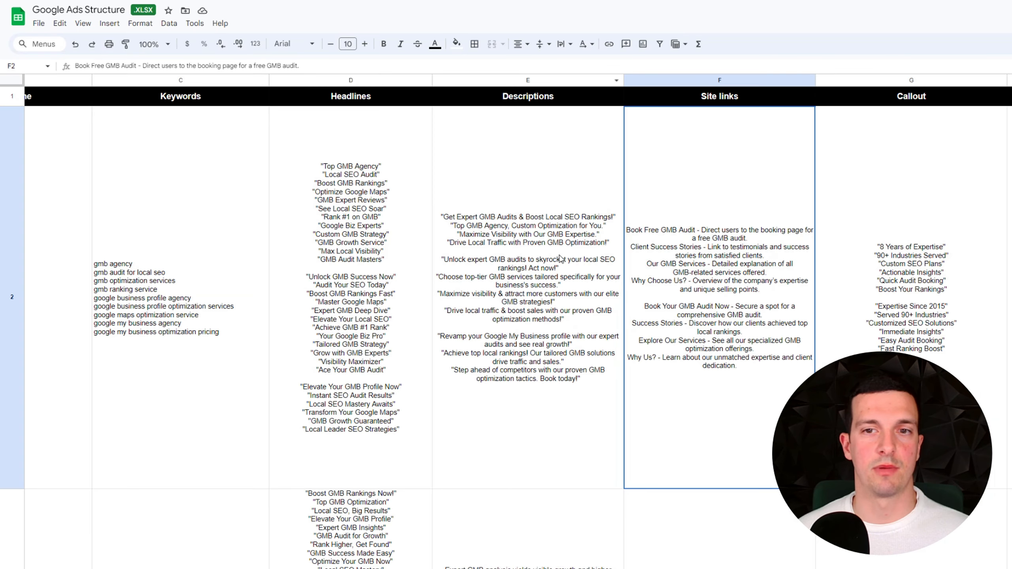
- Switch to the Google Ads Structure spreadsheet in Google Sheets and consult the ad groups and keywords of the campaign structure
{"action": "left_click", "coordinate": [560, 258]}
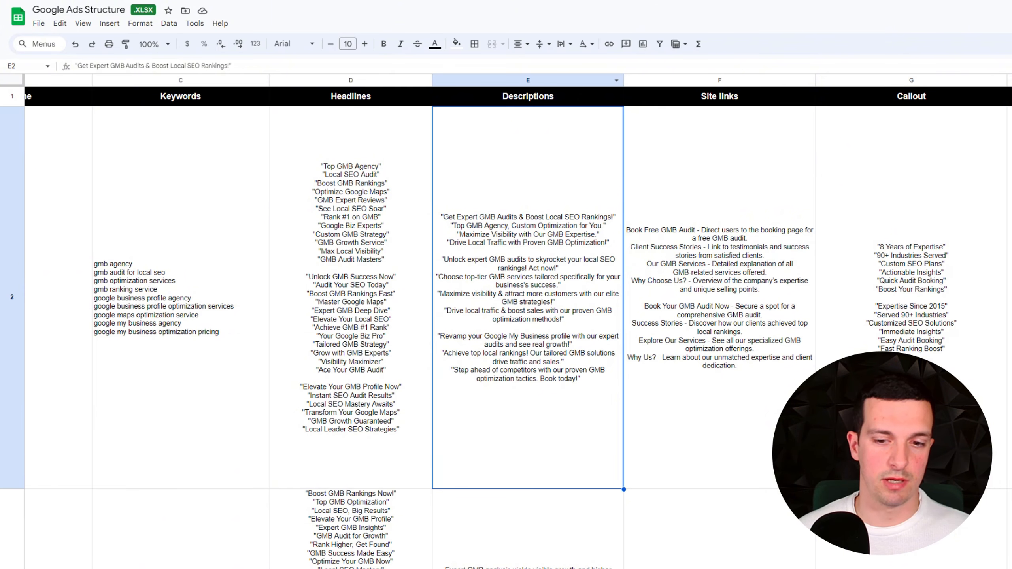
{"action": "scroll", "coordinate": [545, 502], "scroll_direction": "left", "scroll_amount": 5}
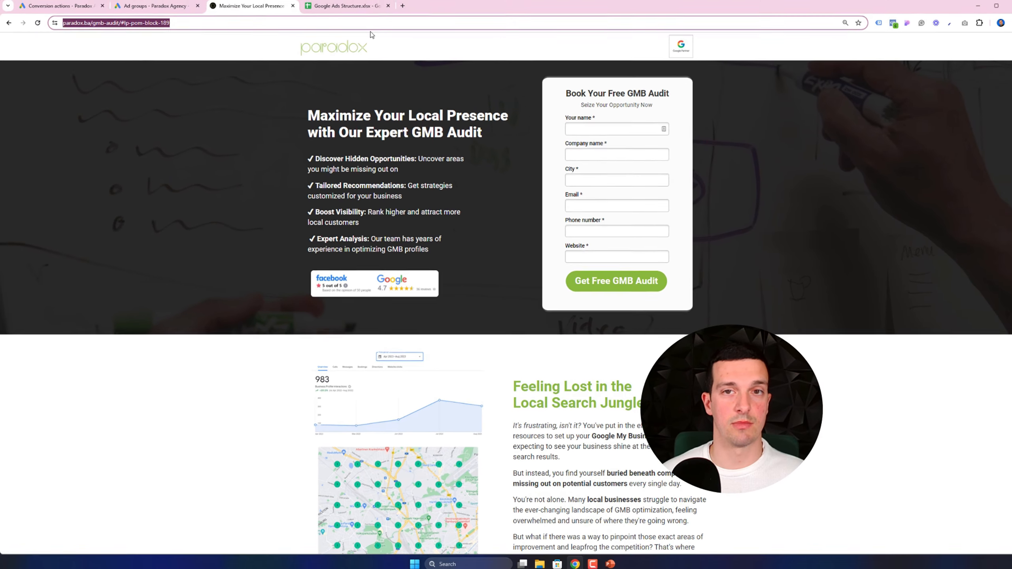
{"action": "left_click", "coordinate": [343, 6]}
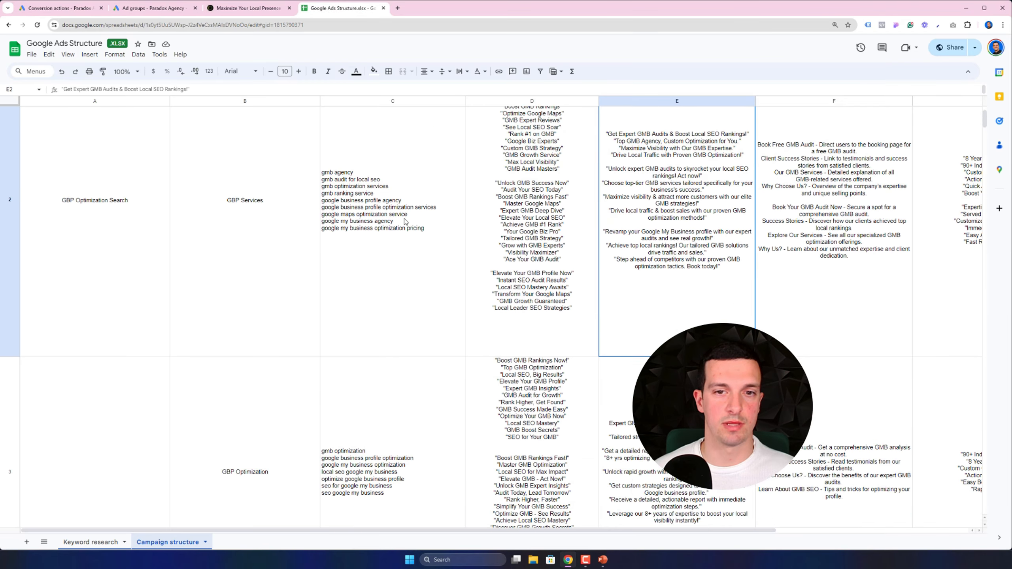
- Compare the GBP Services and GBP Optimization ad groups and their keywords in the campaign structure sheet
{"action": "left_click", "coordinate": [280, 148]}
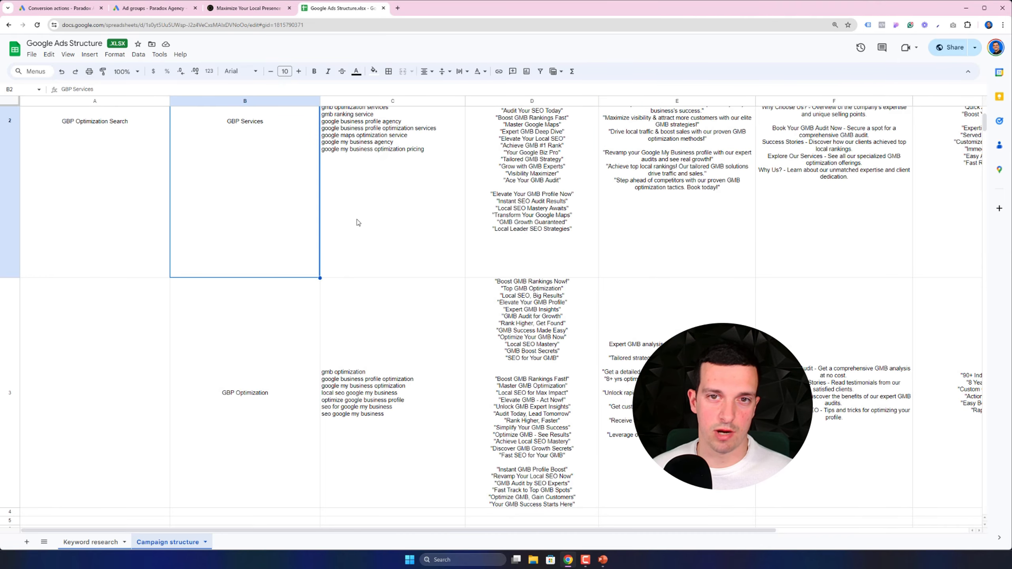
{"action": "left_click", "coordinate": [281, 363]}
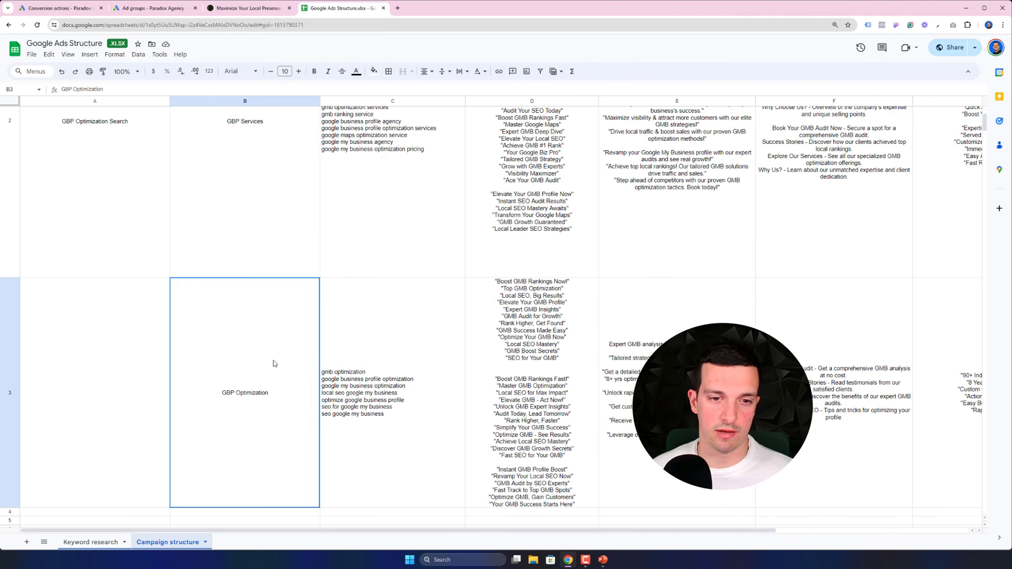
{"action": "double_click", "coordinate": [249, 396]}
{"action": "left_click_drag", "start_coordinate": [227, 282], "coordinate": [223, 282]}
{"action": "left_click", "coordinate": [415, 401]}
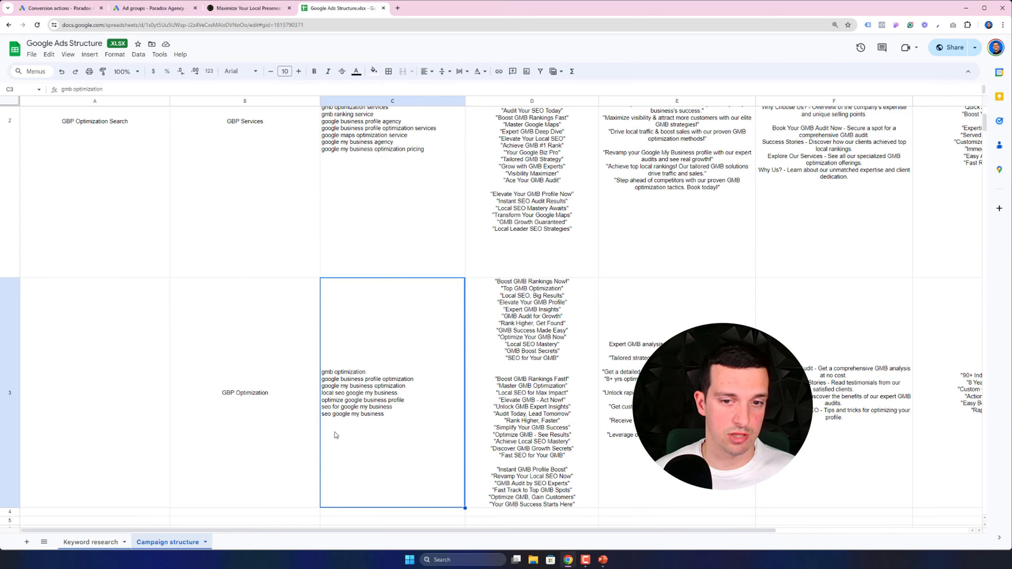
{"action": "scroll", "coordinate": [368, 364], "scroll_direction": "up", "scroll_amount": 3}
{"action": "left_click", "coordinate": [265, 231]}
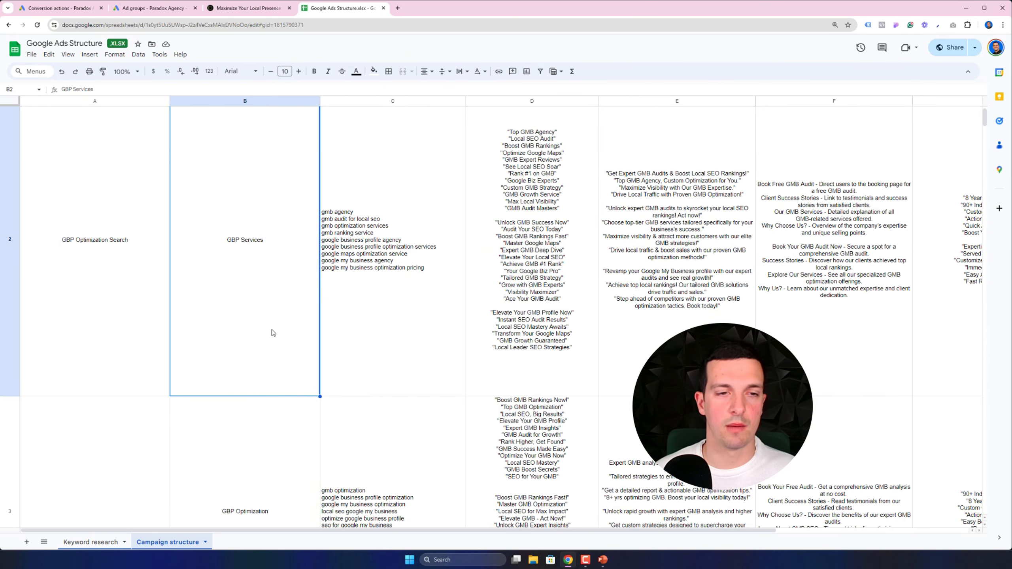
{"action": "scroll", "coordinate": [273, 333], "scroll_direction": "down", "scroll_amount": 3}
{"action": "left_click", "coordinate": [232, 390]}
{"action": "left_click_drag", "start_coordinate": [250, 217], "coordinate": [385, 371]}
{"action": "left_click", "coordinate": [389, 374]}
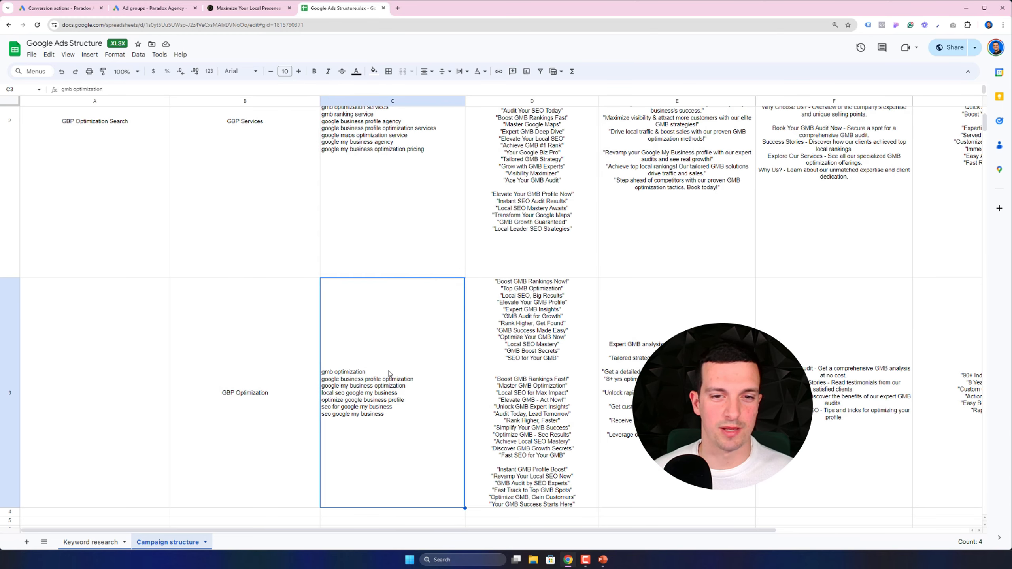
{"action": "scroll", "coordinate": [356, 273], "scroll_direction": "up", "scroll_amount": 3}
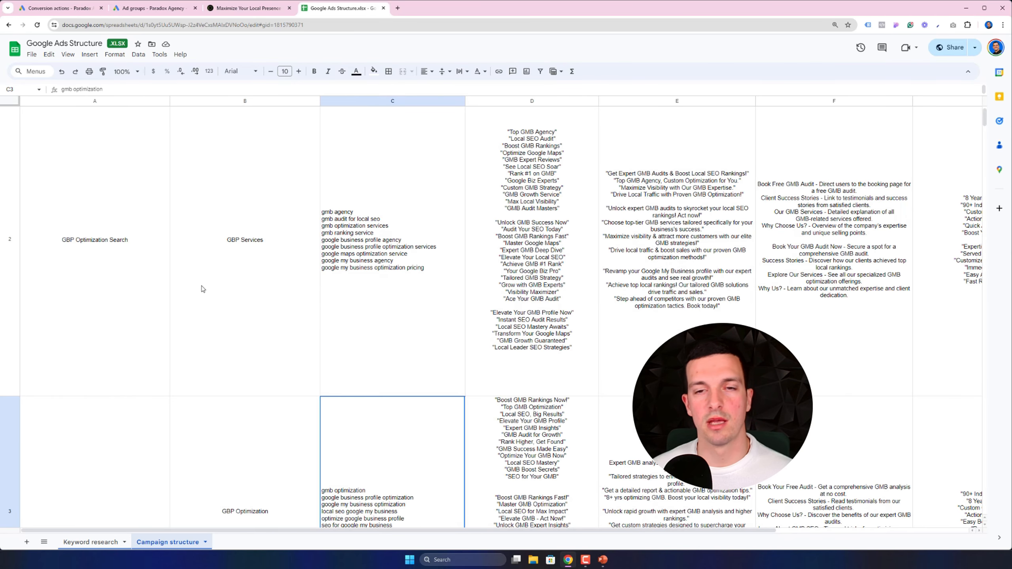
- Check the ad group list in Google Ads, and copy the ad group name GBP Optimization from the Google Sheets campaign structure
{"action": "left_click", "coordinate": [146, 8]}
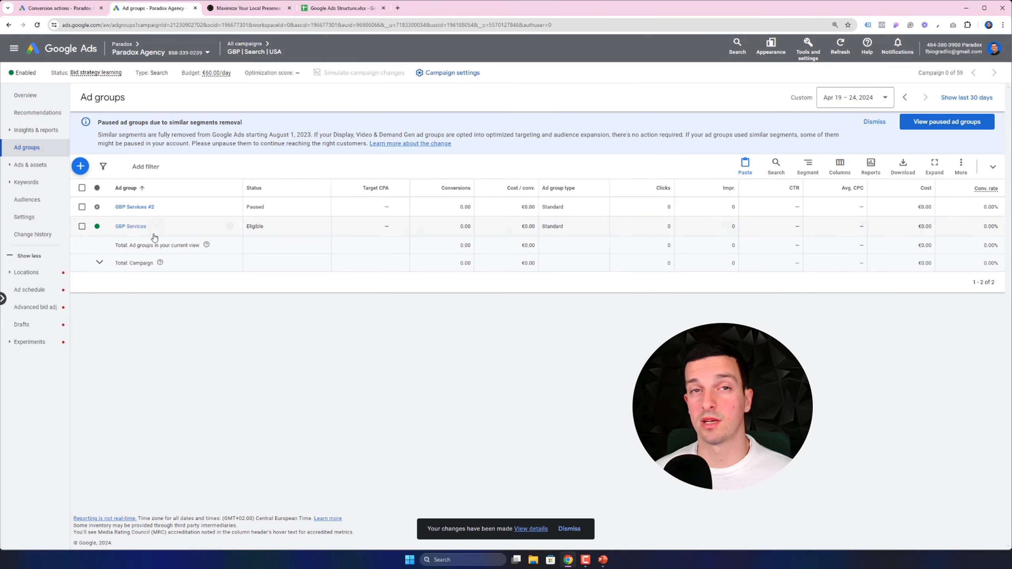
{"action": "left_click", "coordinate": [338, 8]}
{"action": "left_click", "coordinate": [242, 455]}
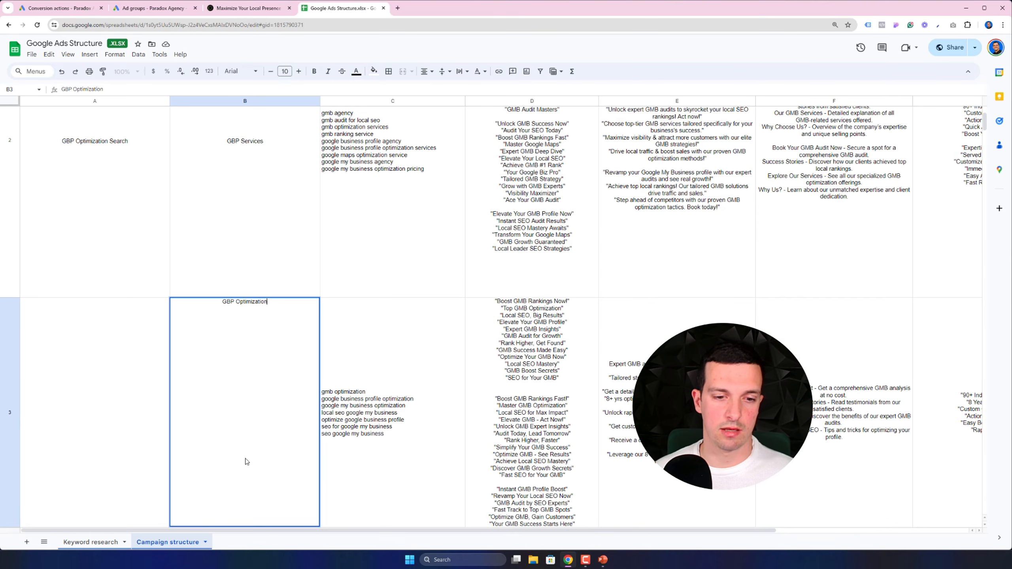
{"action": "triple_click", "coordinate": [285, 320]}
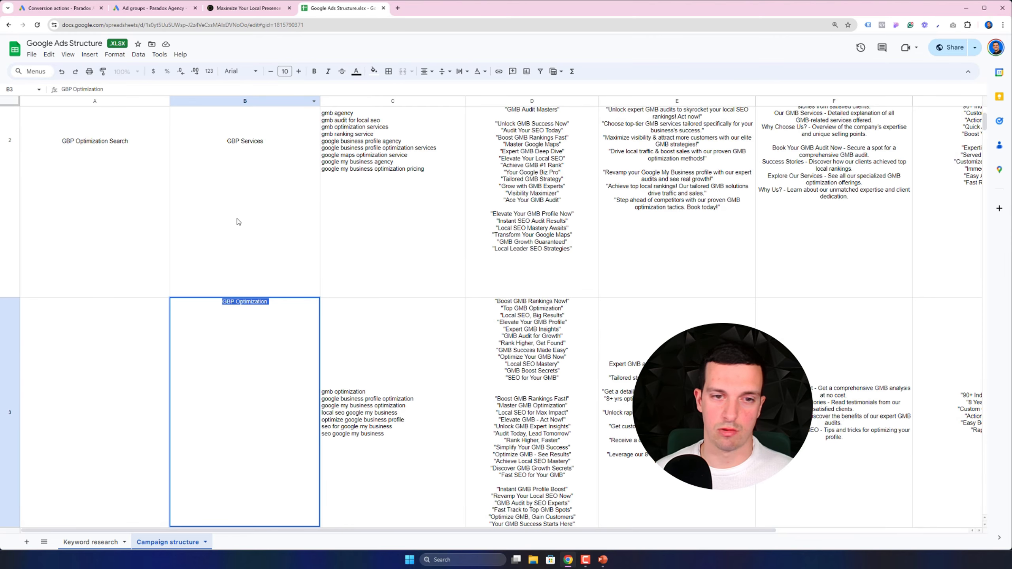
{"action": "scroll", "coordinate": [244, 230], "scroll_direction": "up", "scroll_amount": 2}
{"action": "key", "text": "ctrl+c"}
{"action": "key", "text": "Escape"}
- Switch to Google Ads and rename the paused GBP Services #2 ad group to GBP Optimization
{"action": "left_click", "coordinate": [152, 8]}
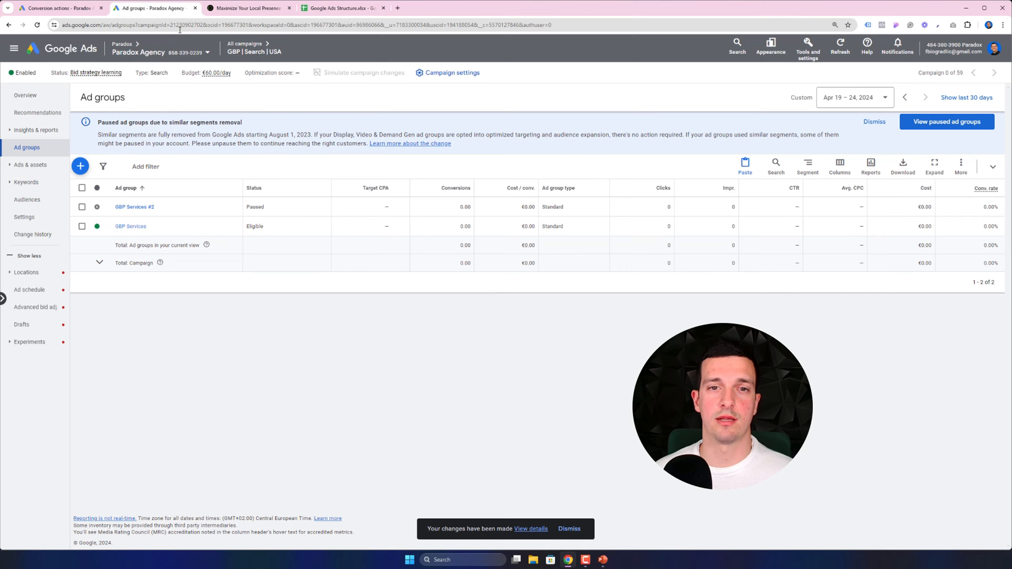
{"action": "left_click", "coordinate": [163, 208]}
{"action": "key", "text": "ctrl+v"}
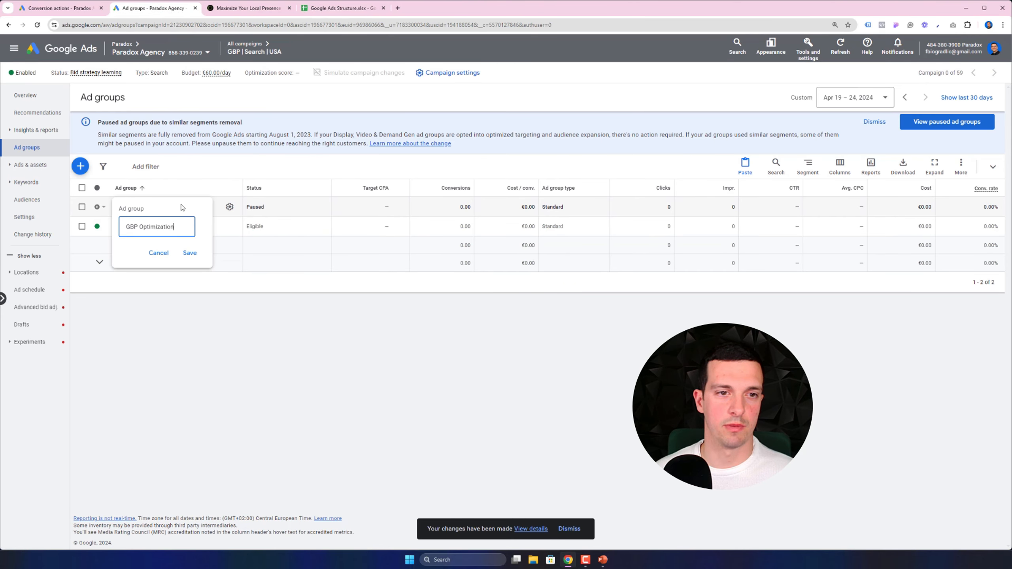
{"action": "left_click", "coordinate": [191, 251]}
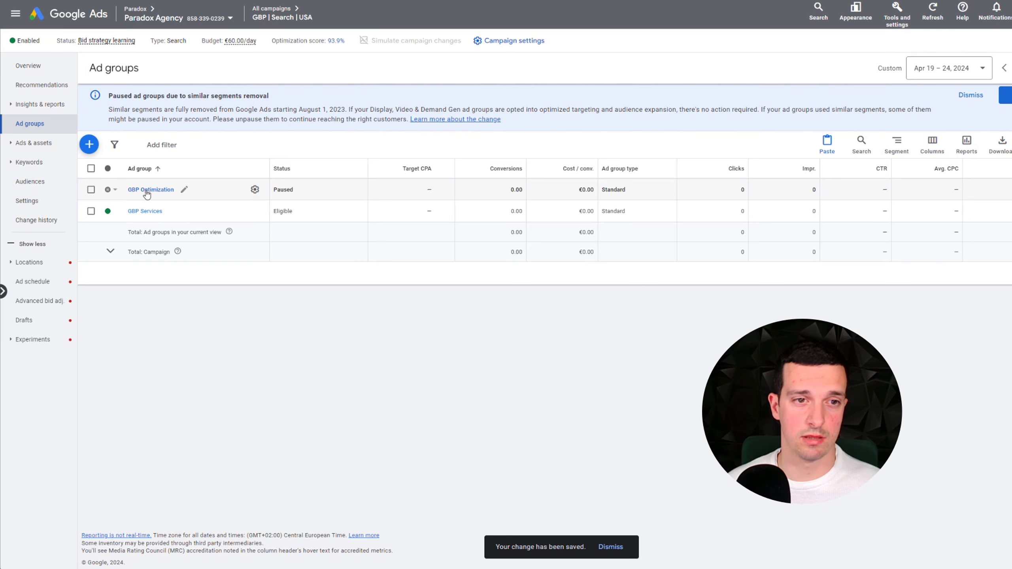
- Open the GBP Optimization ad group and remove all of its existing search keywords
{"action": "left_click", "coordinate": [132, 190]}
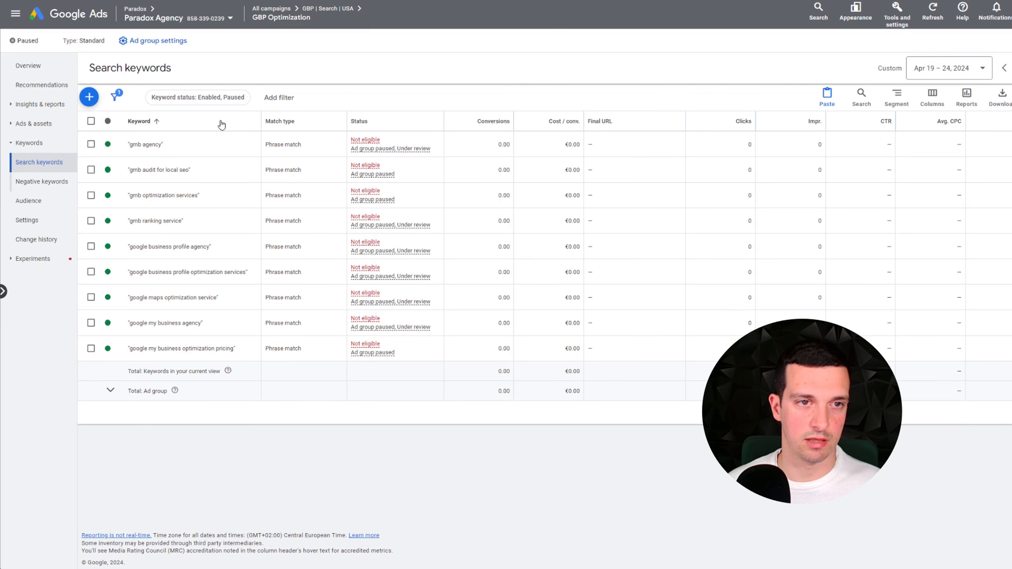
{"action": "left_click", "coordinate": [92, 121]}
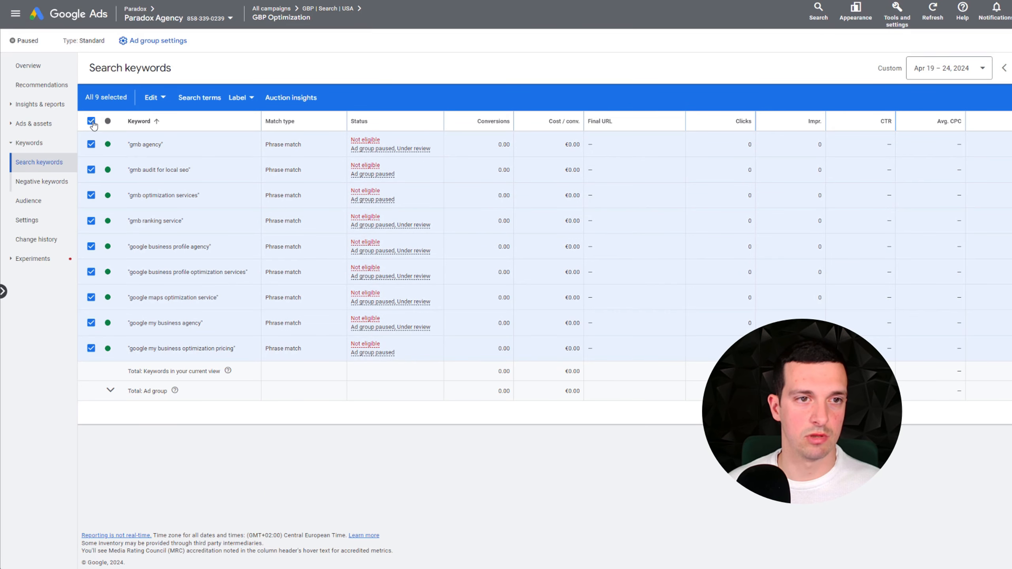
{"action": "left_click", "coordinate": [154, 98]}
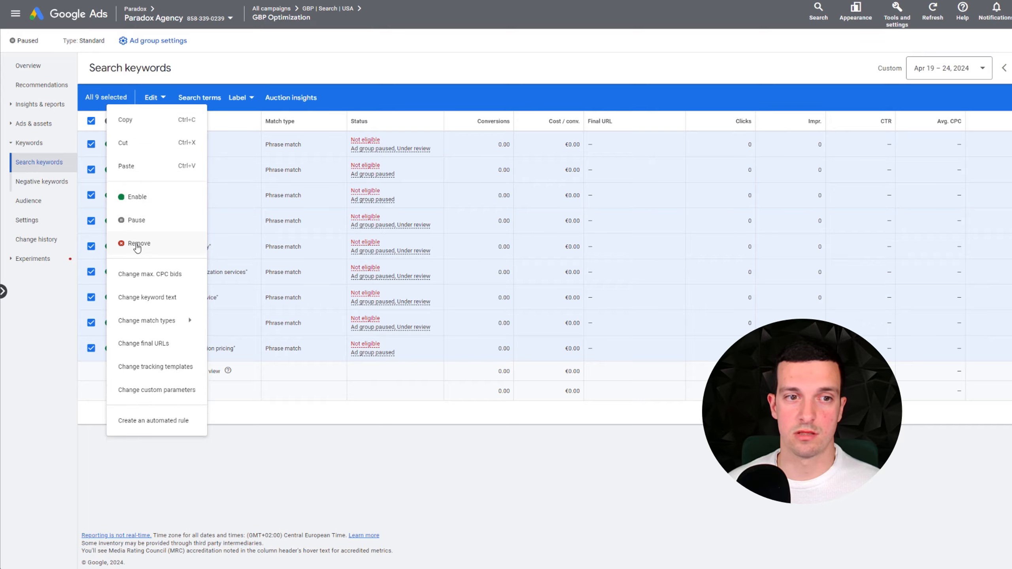
{"action": "left_click", "coordinate": [138, 244]}
{"action": "left_click", "coordinate": [654, 320]}
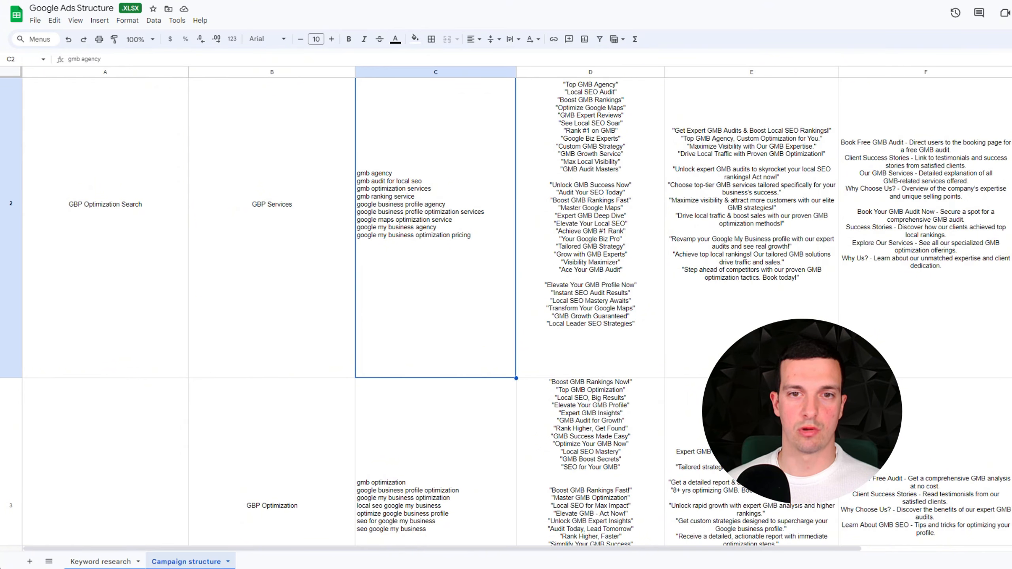
- Switch to the Google Ads Structure spreadsheet and copy the full keyword list of the GBP Optimization ad group
{"action": "scroll", "coordinate": [460, 244], "scroll_direction": "down", "scroll_amount": 3}
{"action": "double_click", "coordinate": [410, 365]}
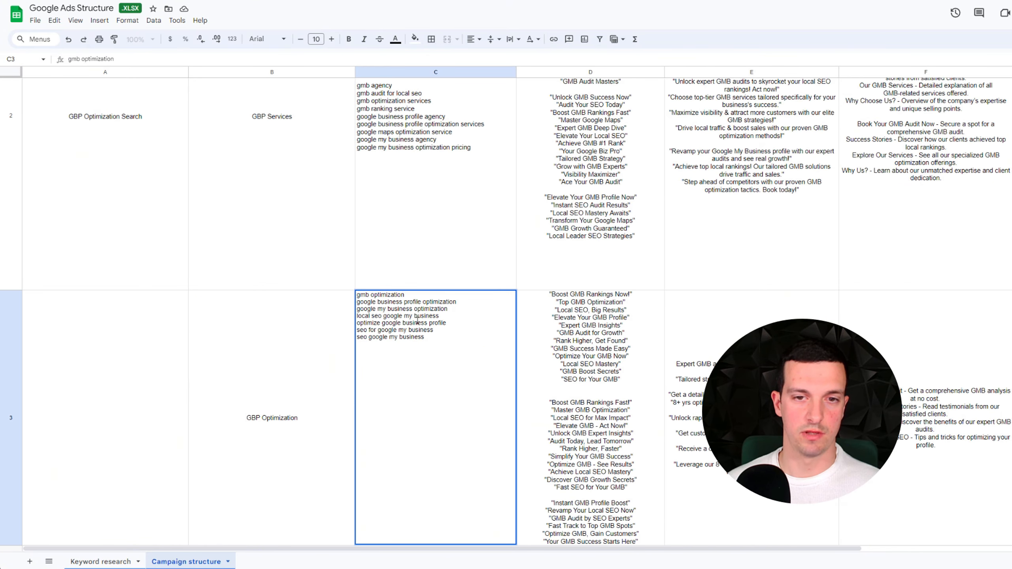
{"action": "key", "text": "ctrl+a"}
{"action": "left_click", "coordinate": [418, 228]}
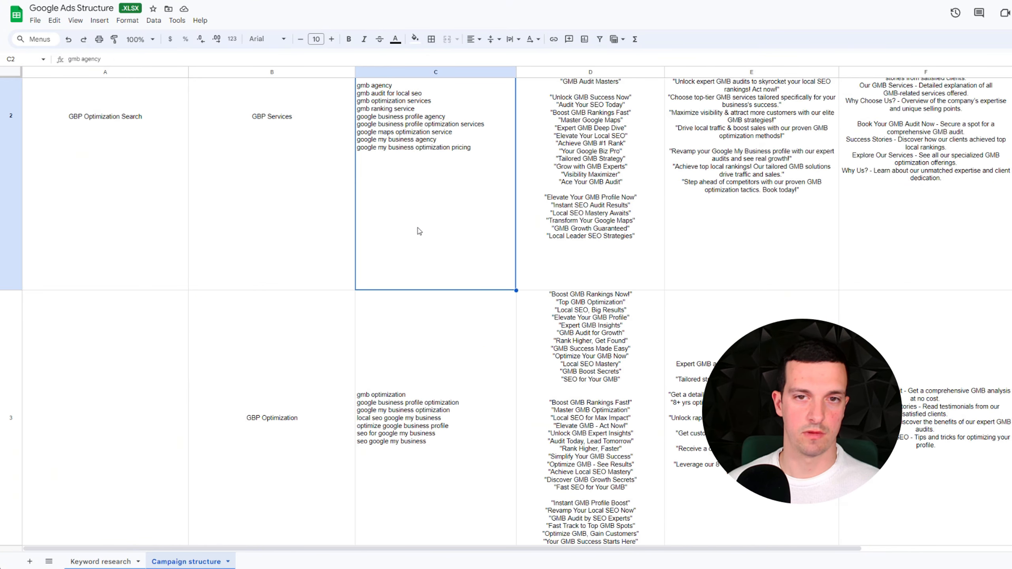
{"action": "scroll", "coordinate": [418, 228], "scroll_direction": "down", "scroll_amount": 2}
{"action": "key", "text": "ctrl+minus"}
{"action": "key", "text": "ctrl+minus"}
{"action": "scroll", "coordinate": [313, 340], "scroll_direction": "up", "scroll_amount": 5}
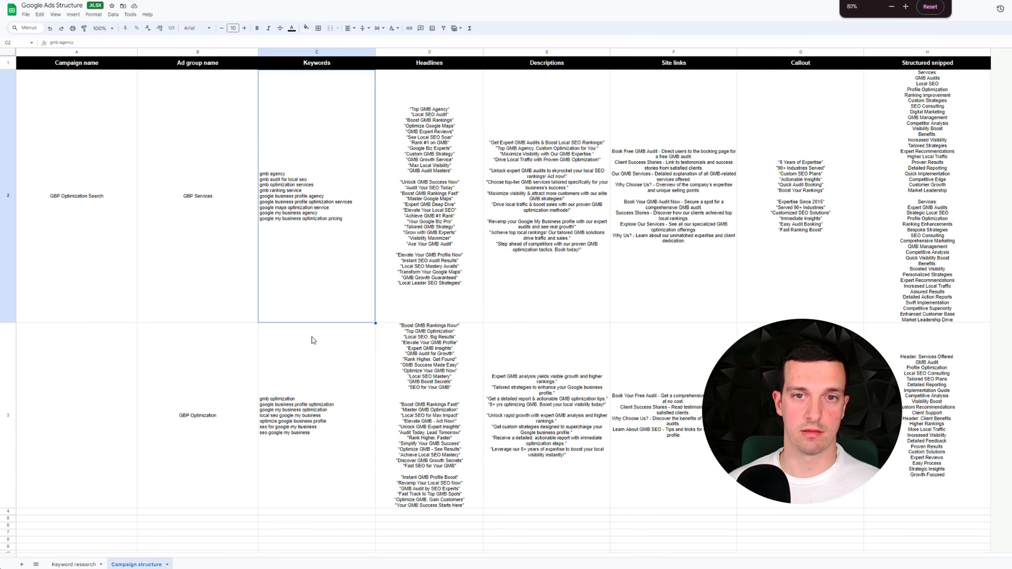
{"action": "key", "text": "ctrl+plus"}
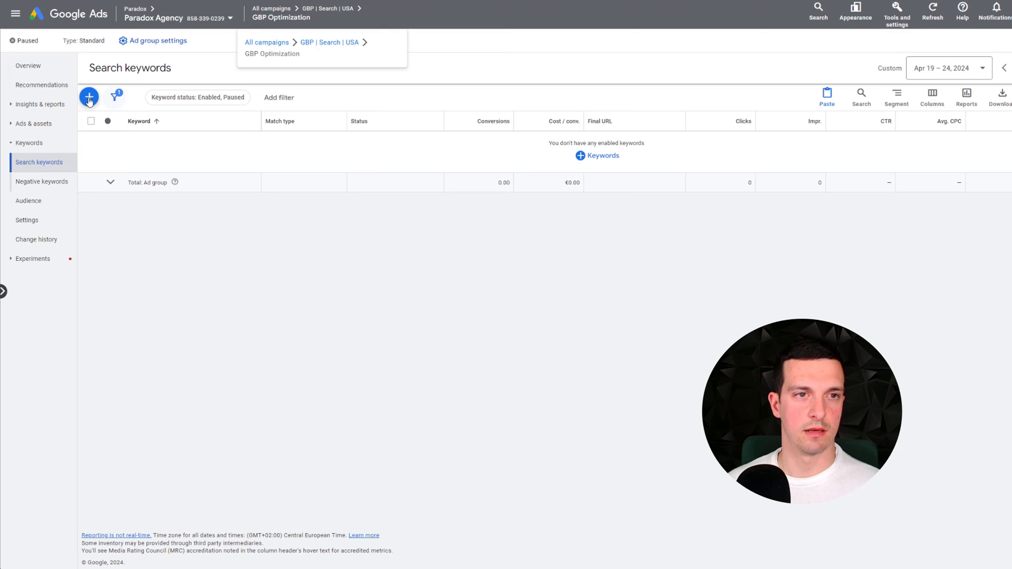
- Back in Google Ads, add the copied keywords, from gmb optimization to seo google my business, to the GBP Optimization ad group
{"action": "left_click", "coordinate": [90, 98]}
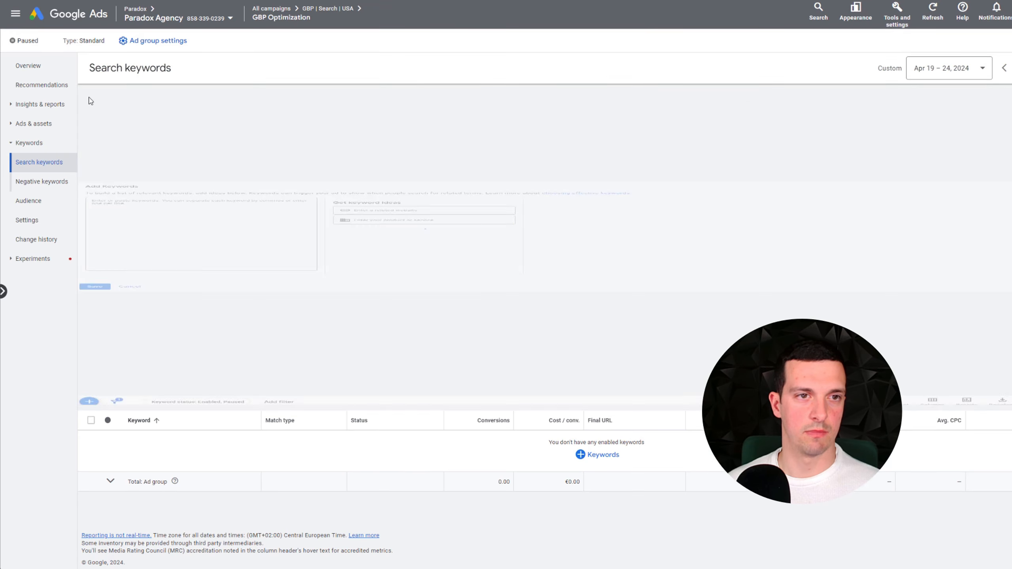
{"action": "left_click", "coordinate": [126, 158]}
{"action": "key", "text": "ctrl+v"}
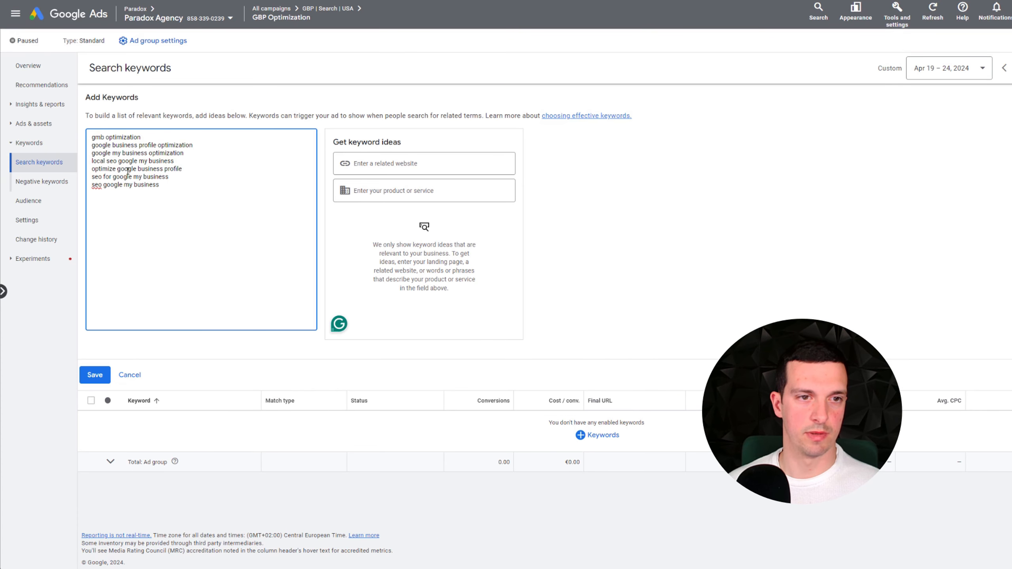
{"action": "left_click", "coordinate": [95, 375]}
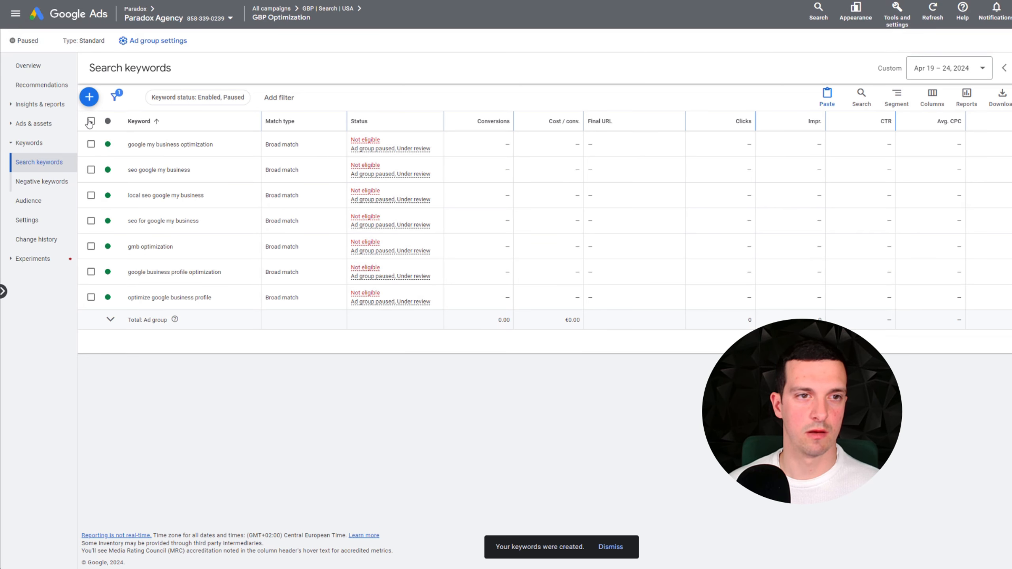
- Change the match type of all seven GBP Optimization keywords to phrase match, without keeping the original keywords
{"action": "left_click", "coordinate": [304, 149]}
{"action": "left_click", "coordinate": [302, 344]}
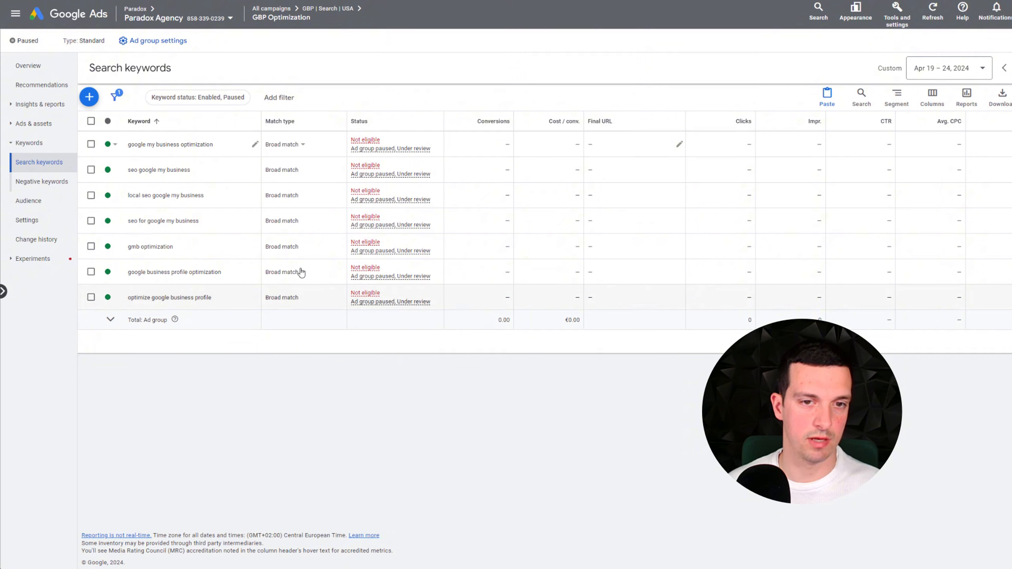
{"action": "left_click", "coordinate": [91, 121]}
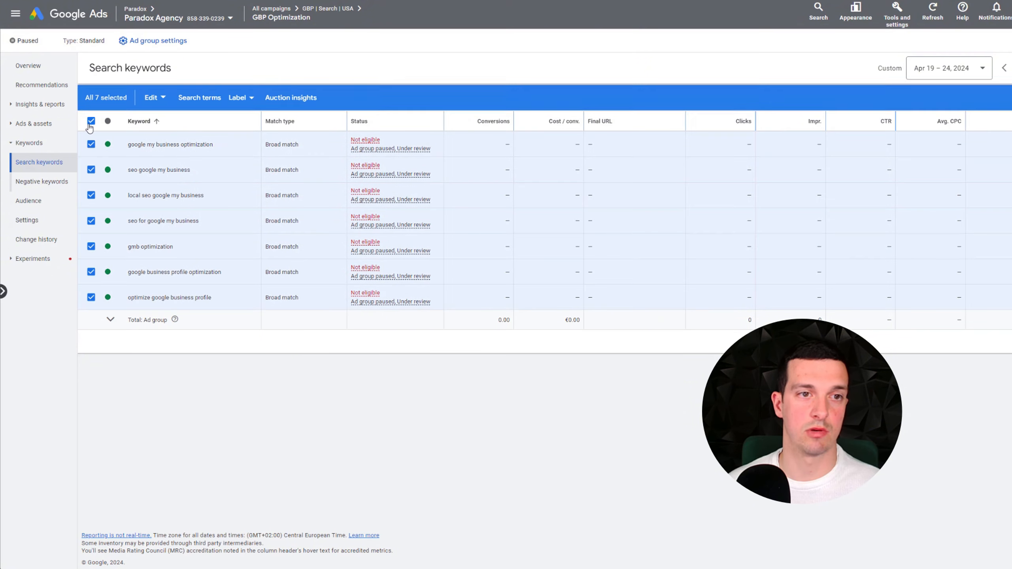
{"action": "left_click", "coordinate": [161, 99]}
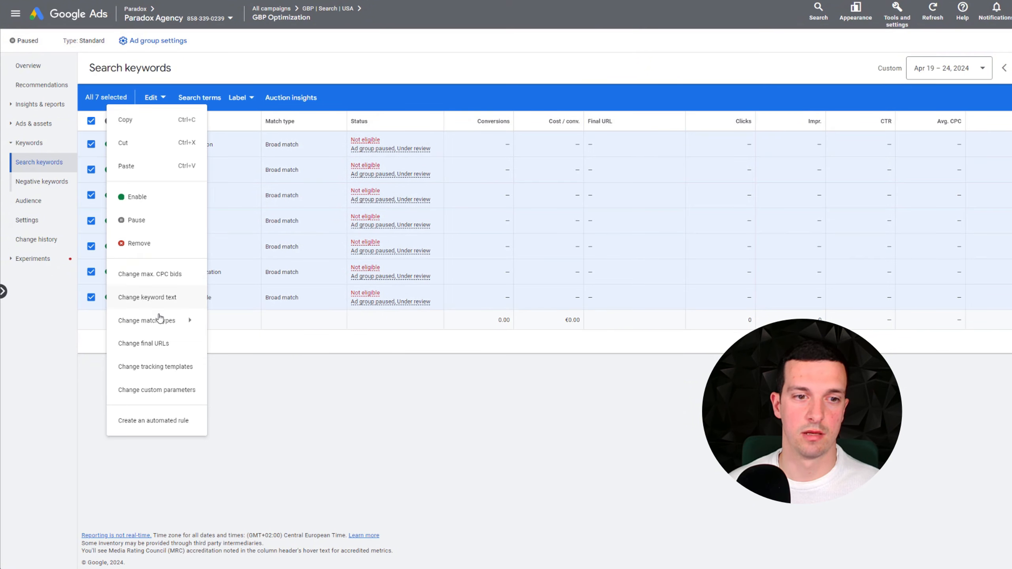
{"action": "mouse_move", "coordinate": [160, 324]}
{"action": "left_click", "coordinate": [276, 356]}
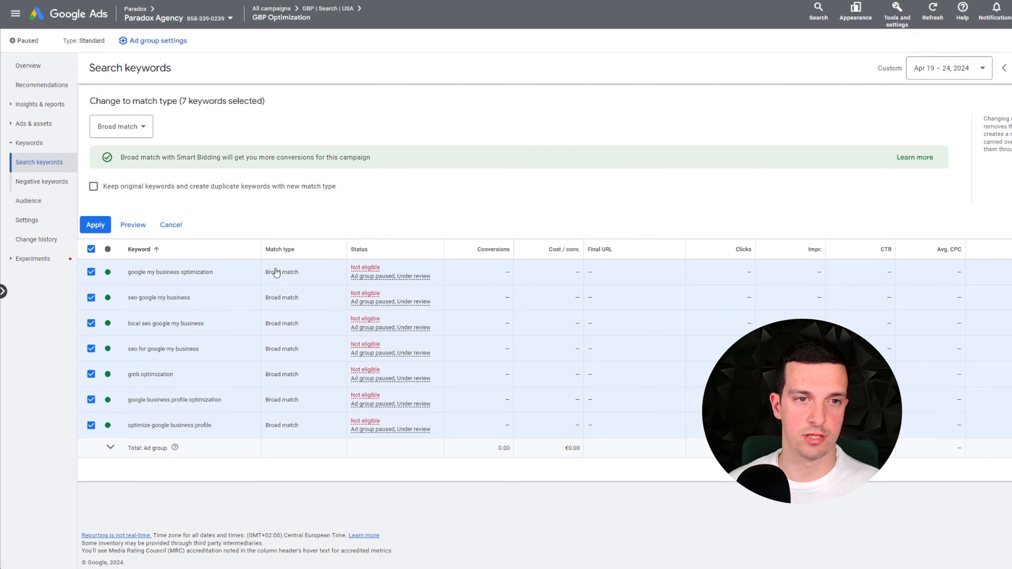
{"action": "left_click", "coordinate": [124, 124]}
{"action": "left_click", "coordinate": [124, 181]}
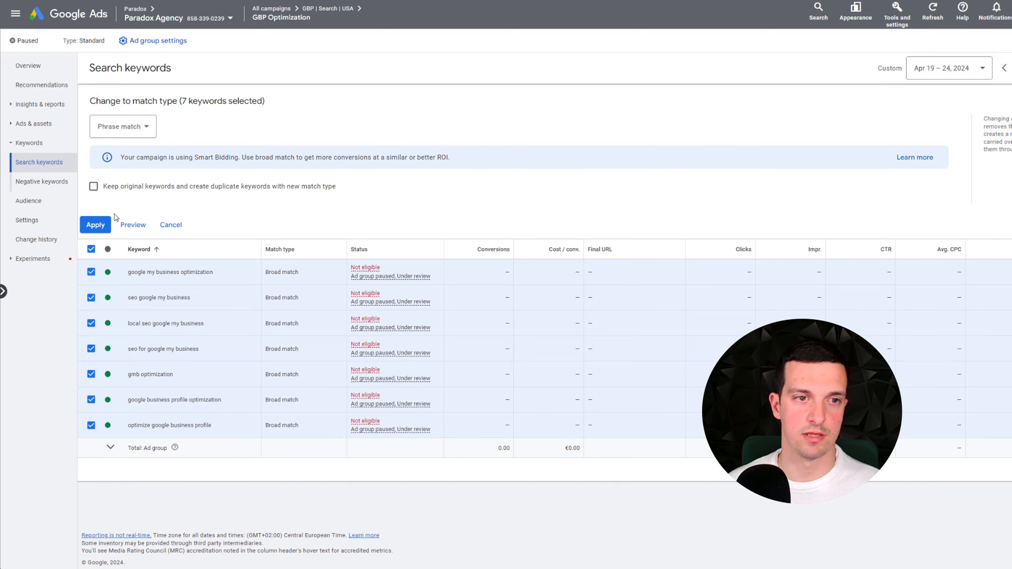
{"action": "left_click", "coordinate": [96, 226]}
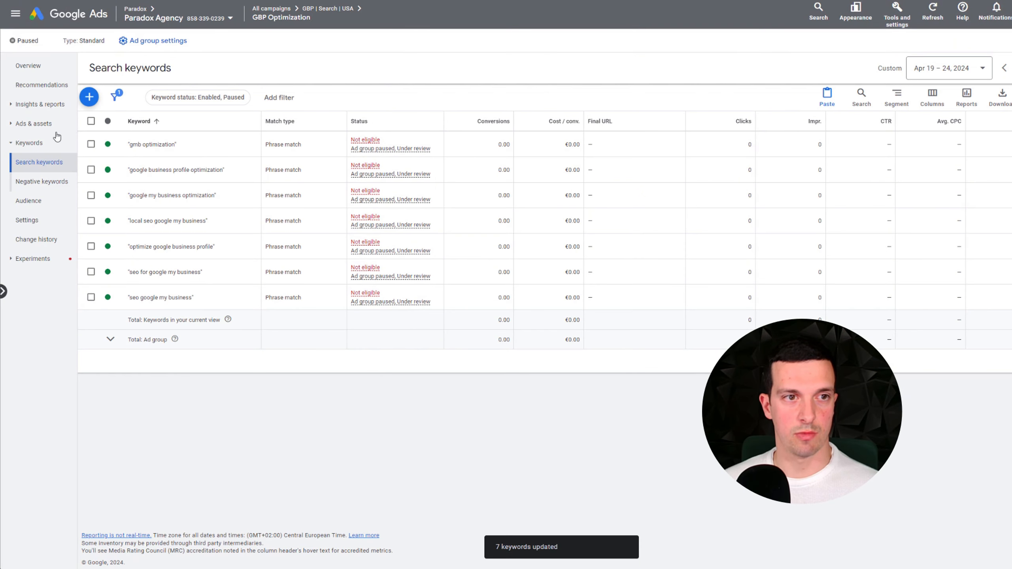
- Open the responsive search ad of the GBP Optimization ad group for editing
{"action": "left_click", "coordinate": [45, 128]}
{"action": "left_click", "coordinate": [23, 143]}
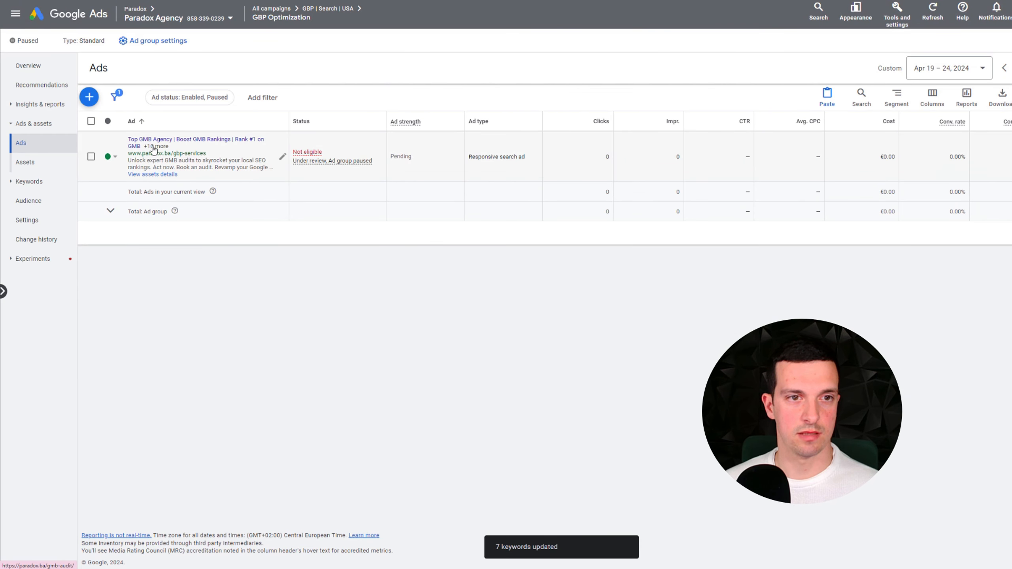
{"action": "left_click", "coordinate": [283, 157]}
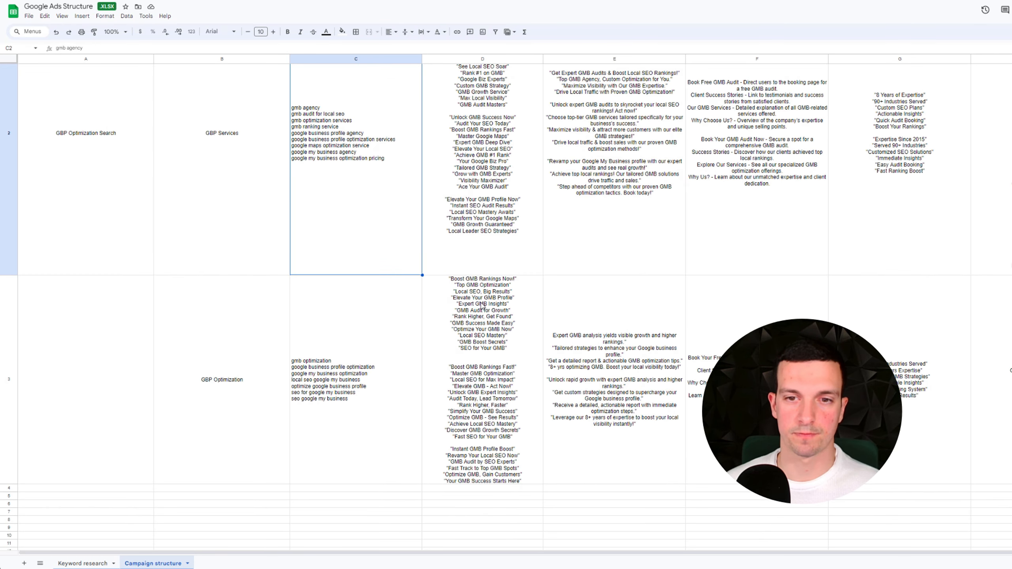
- In the Google Ads Structure spreadsheet, copy the headline "Elevate Your GMB Profile" from the GBP Optimization headlines cell
{"action": "left_click", "coordinate": [483, 306]}
{"action": "double_click", "coordinate": [463, 305]}
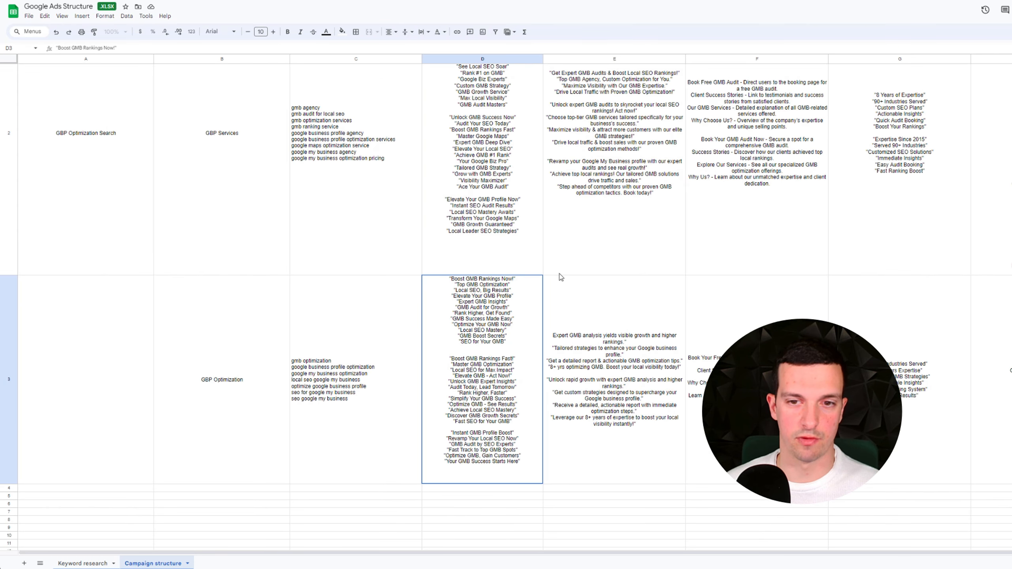
{"action": "left_click", "coordinate": [632, 263]}
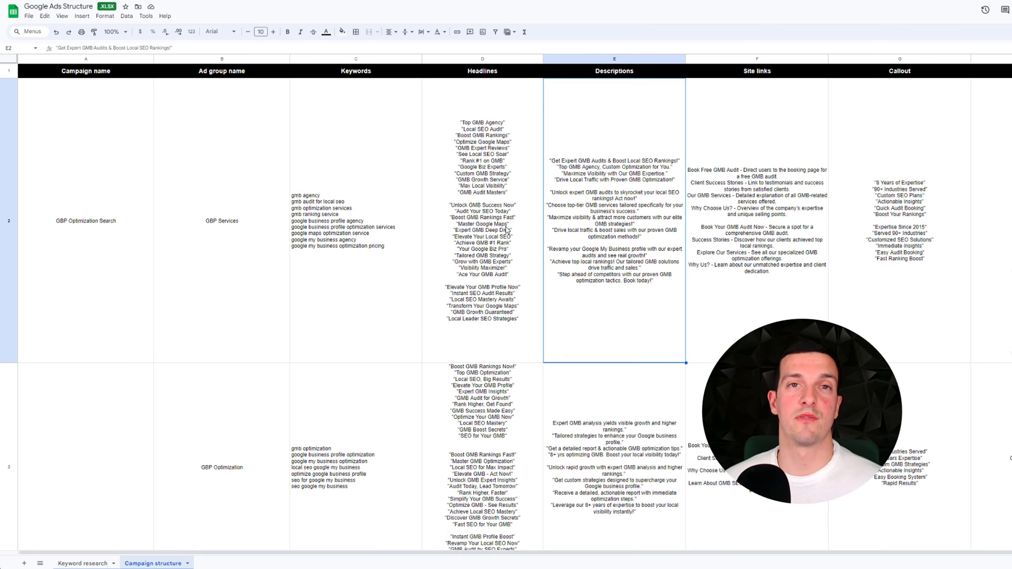
{"action": "scroll", "coordinate": [632, 229], "scroll_direction": "down", "scroll_amount": 3}
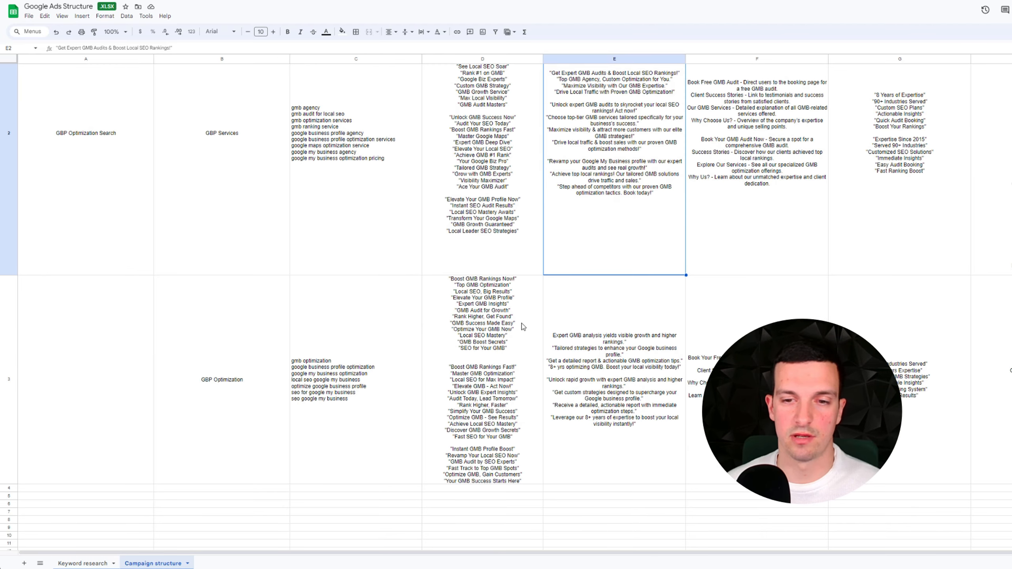
{"action": "double_click", "coordinate": [509, 316]}
{"action": "key", "text": "ctrl+plus"}
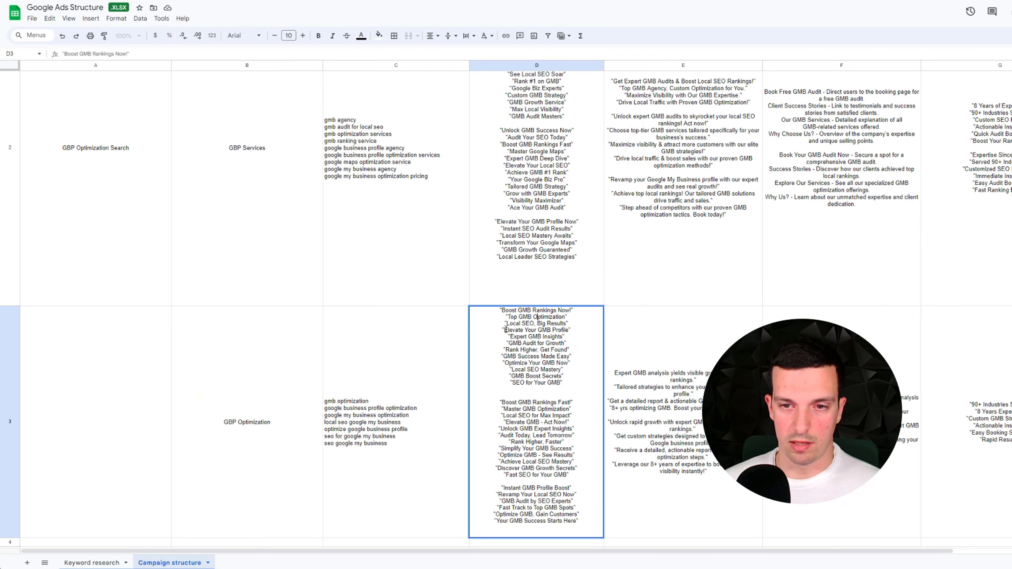
{"action": "left_click_drag", "start_coordinate": [505, 330], "coordinate": [558, 330]}
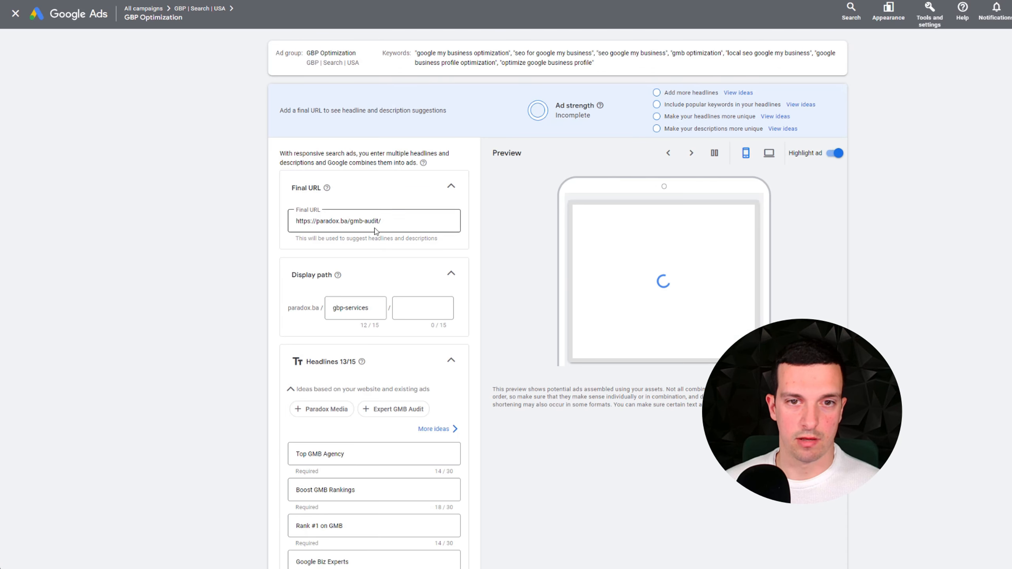
- In the Google Ads editor, replace the second headline, "Boost GMB Rankings", with "Elevate Your GMB Profile"
{"action": "scroll", "coordinate": [372, 228], "scroll_direction": "down", "scroll_amount": 5}
{"action": "left_click", "coordinate": [354, 282]}
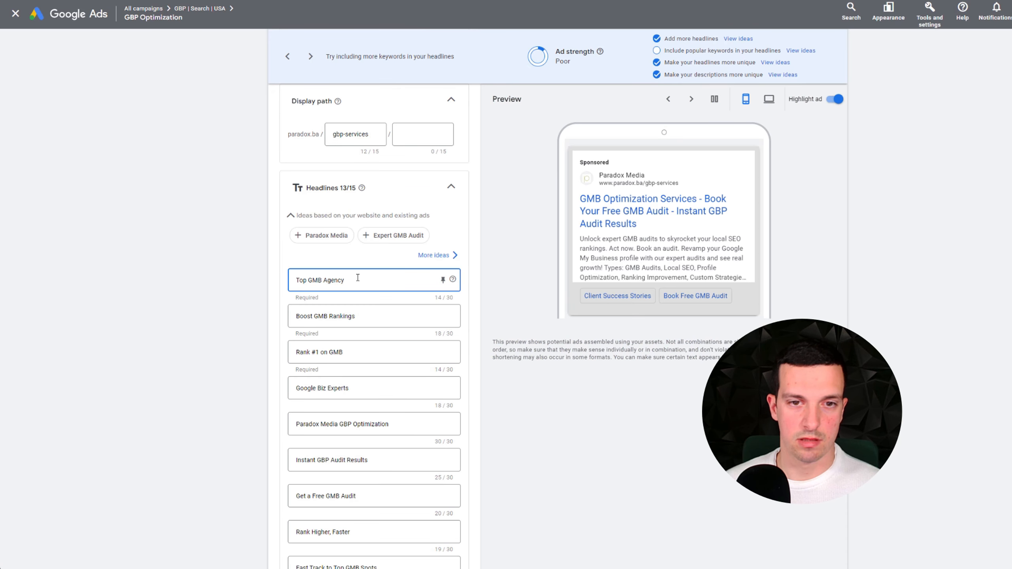
{"action": "scroll", "coordinate": [356, 293], "scroll_direction": "down", "scroll_amount": 1}
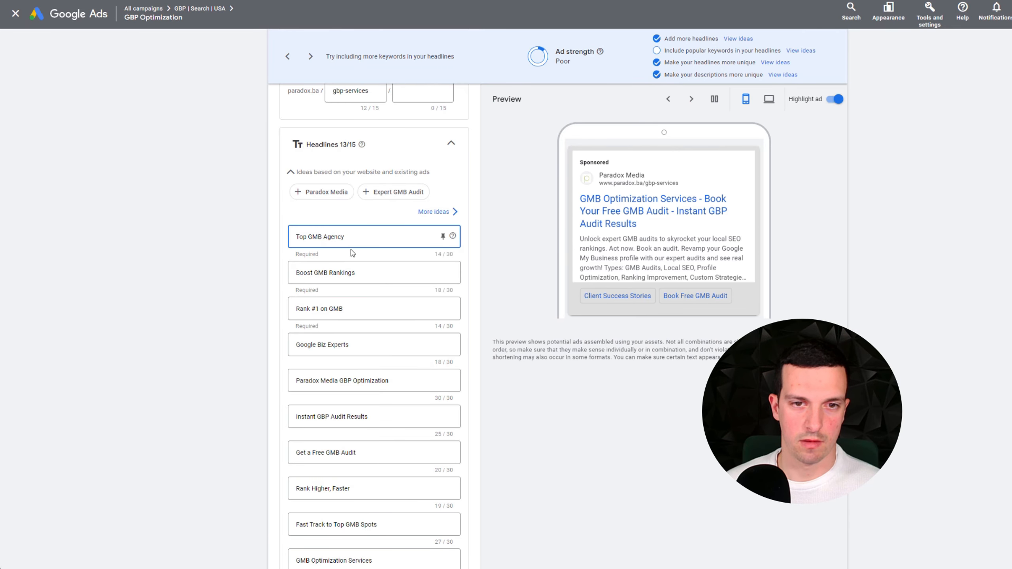
{"action": "triple_click", "coordinate": [340, 272]}
{"action": "type", "text": "Elevate Your GMB Profile"}
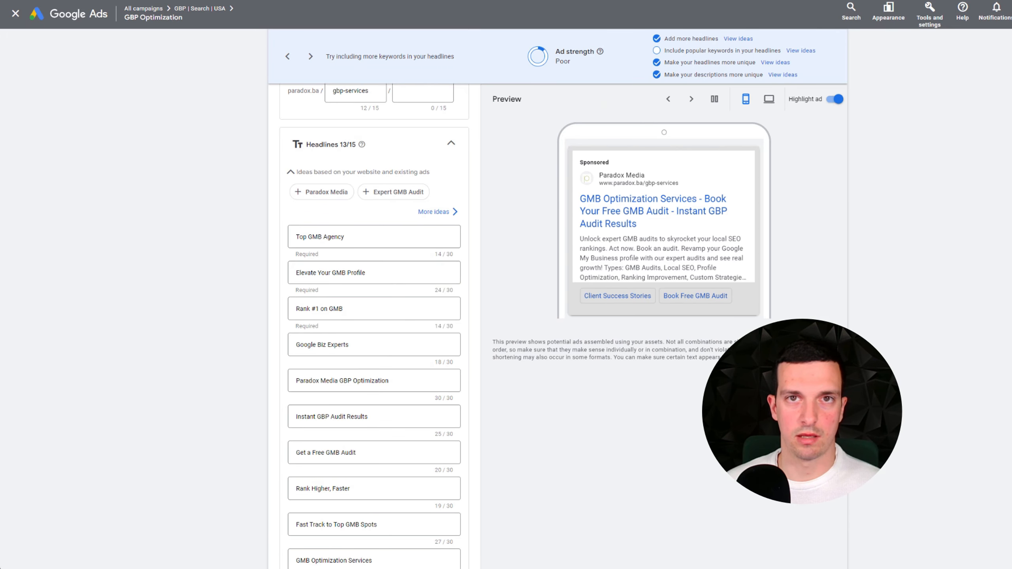
- Copy "Rank Higher, Get Found" from the spreadsheet's GBP Optimization headlines and replace the ad headline "Google Biz Experts" with it
{"action": "key", "text": "ctrl+Tab"}
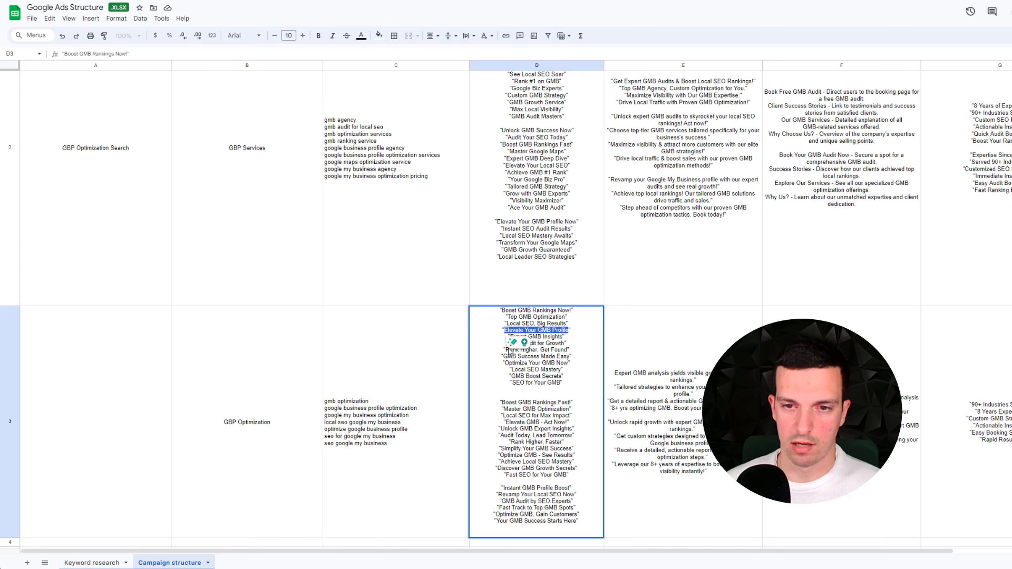
{"action": "left_click_drag", "start_coordinate": [507, 350], "coordinate": [566, 350]}
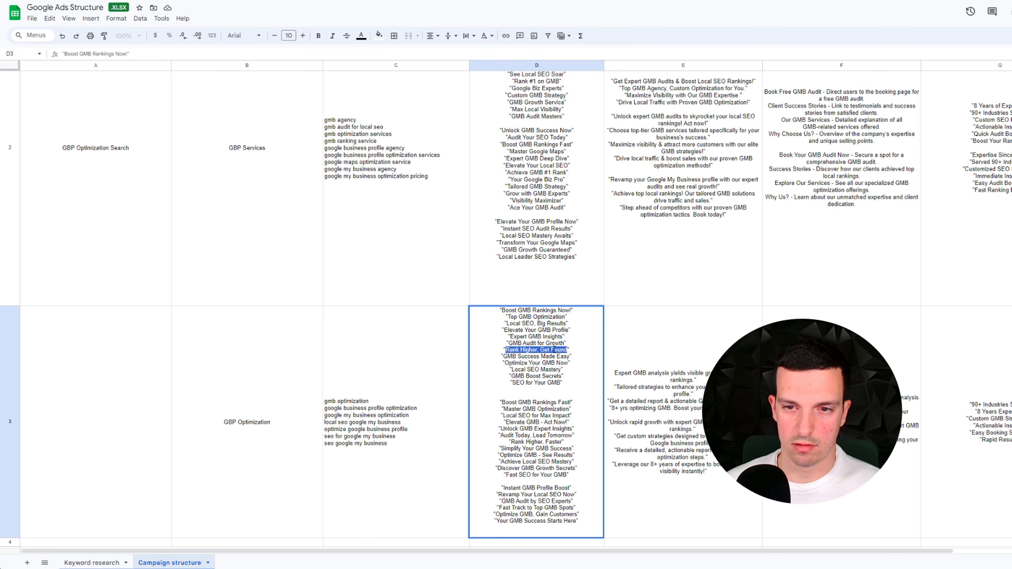
{"action": "key", "text": "ctrl+Tab"}
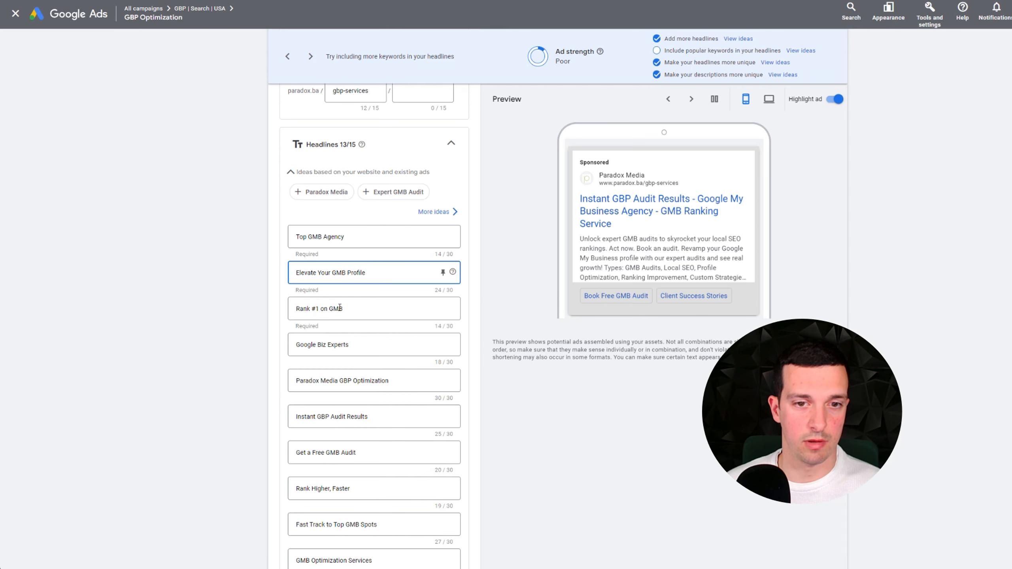
{"action": "left_click", "coordinate": [345, 344]}
{"action": "key", "text": "ctrl+a"}
{"action": "type", "text": "Rank Higher, Get Found"}
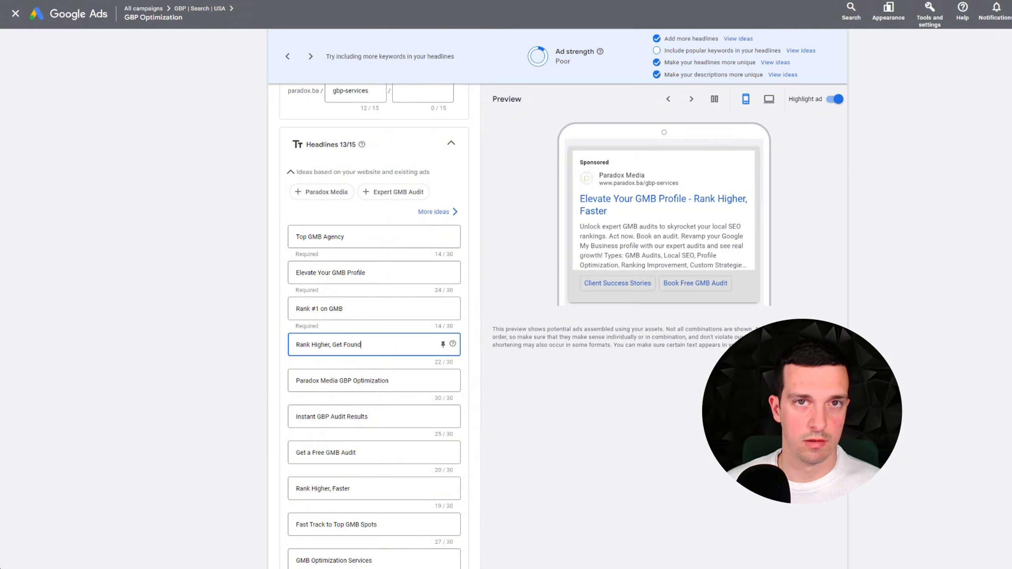
- Copy "Simplify Your GMB Success" from the spreadsheet's GBP Optimization headlines and return to the ad's headline list in Google Ads
{"action": "key", "text": "ctrl+shift+Tab"}
{"action": "left_click", "coordinate": [533, 398]}
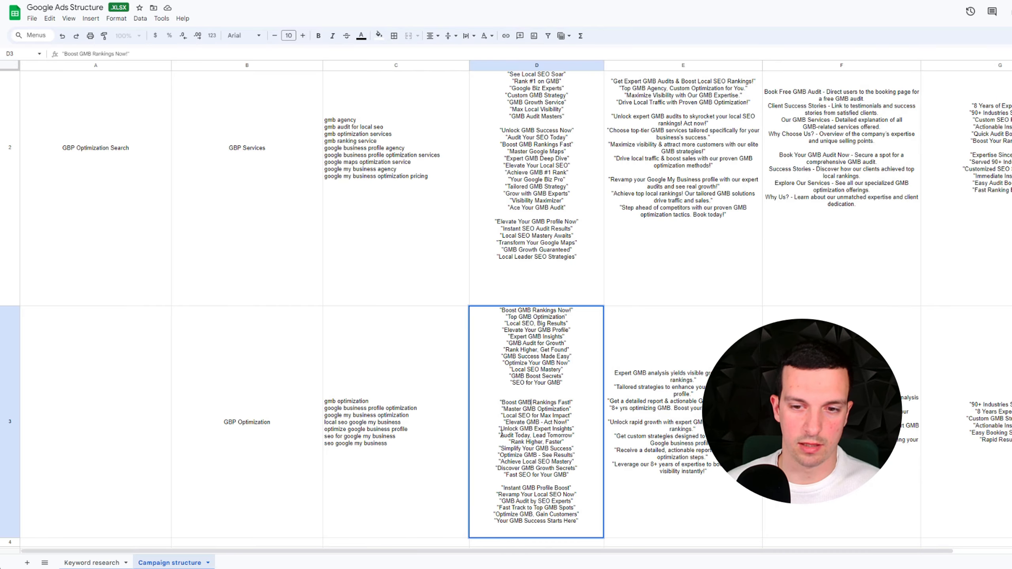
{"action": "left_click_drag", "start_coordinate": [516, 435], "coordinate": [555, 436]}
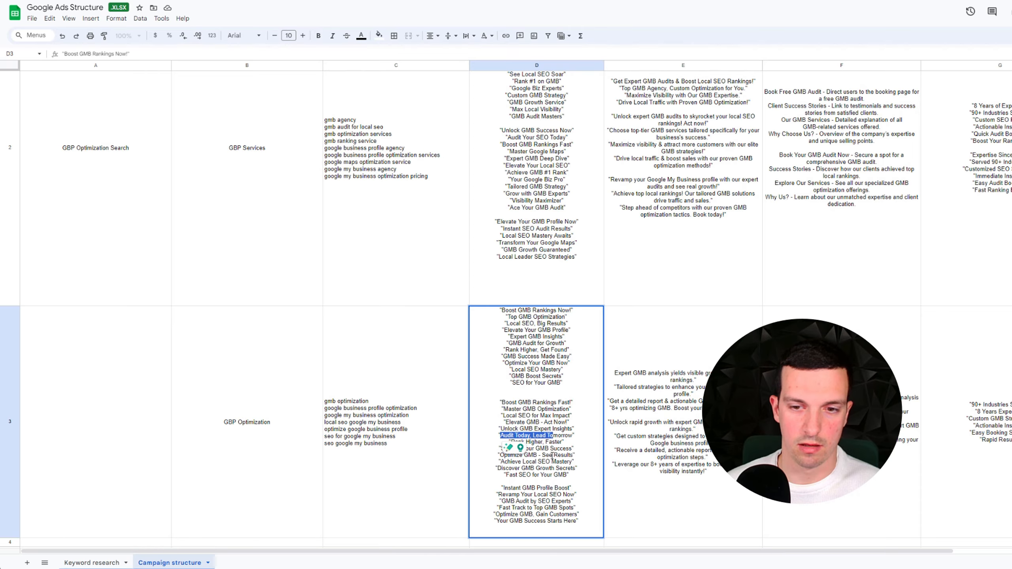
{"action": "left_click", "coordinate": [553, 456]}
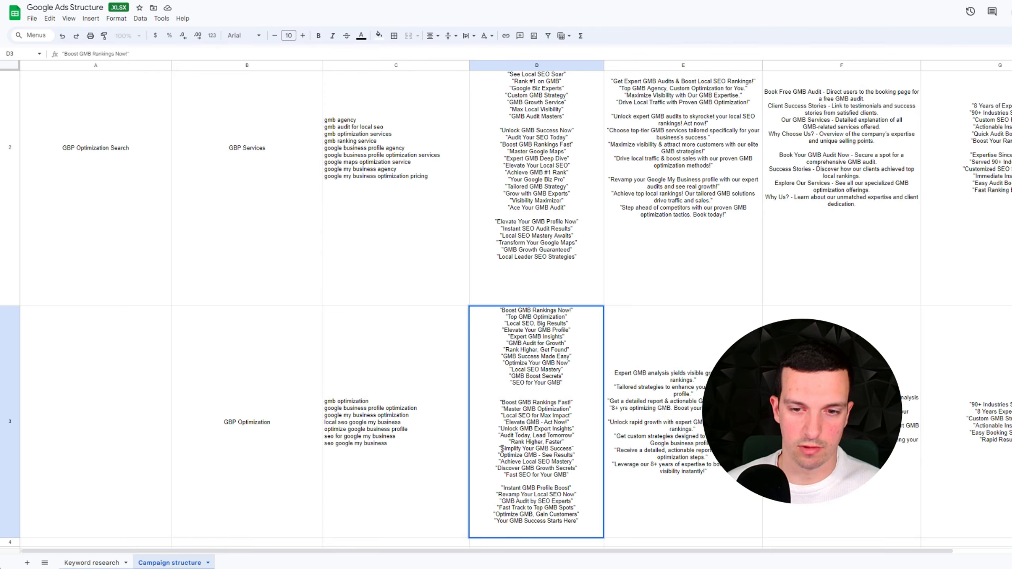
{"action": "left_click_drag", "start_coordinate": [501, 448], "coordinate": [573, 449]}
{"action": "key", "text": "ctrl+c"}
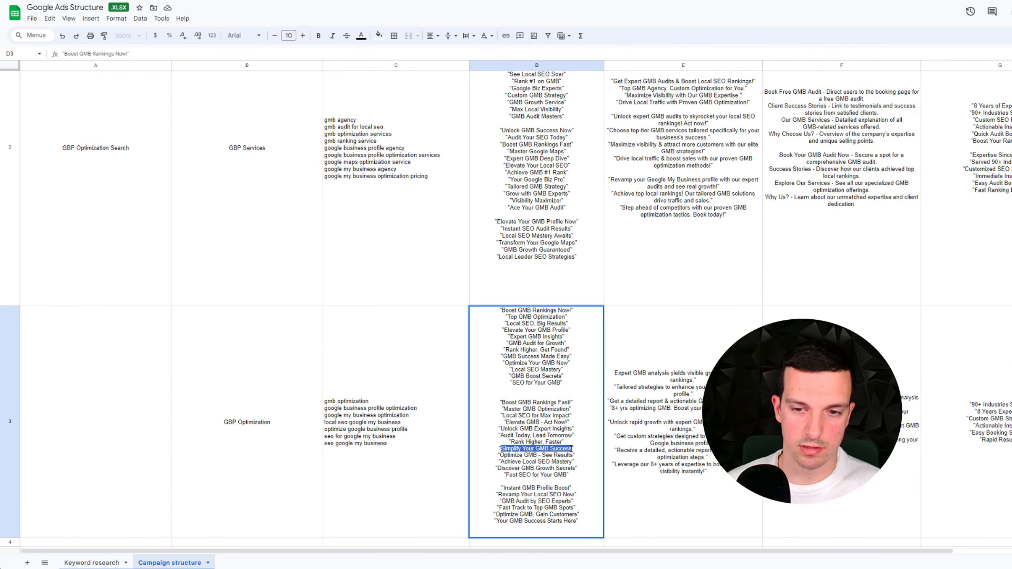
{"action": "key", "text": "ctrl+Tab"}
{"action": "scroll", "coordinate": [332, 386], "scroll_direction": "down", "scroll_amount": 2}
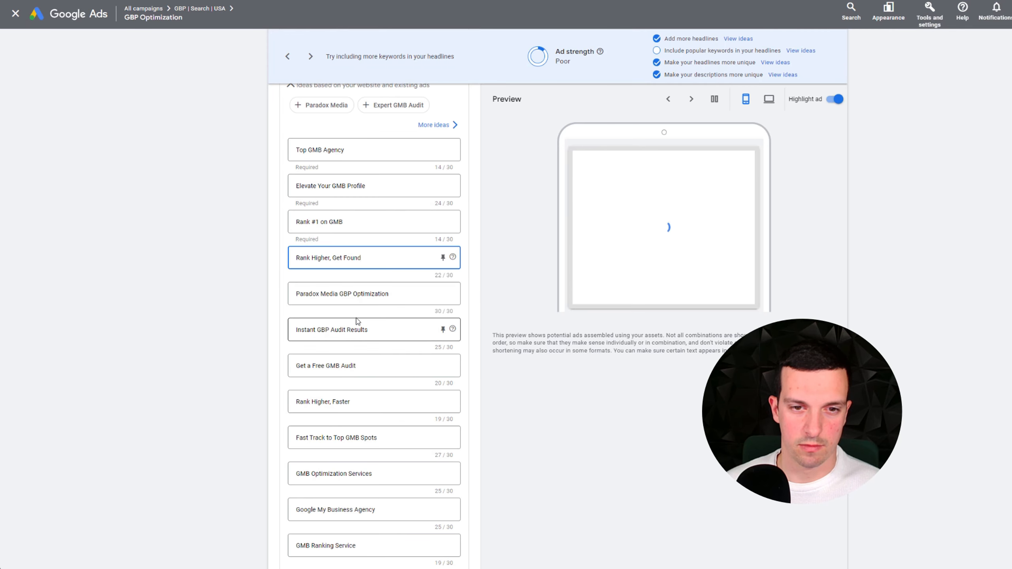
- Replace the "Instant GBP Audit Results" headline with "Simplify Your GMB Success"
{"action": "triple_click", "coordinate": [361, 329]}
{"action": "key", "text": "ctrl+v"}
{"action": "scroll", "coordinate": [367, 309], "scroll_direction": "down", "scroll_amount": 2}
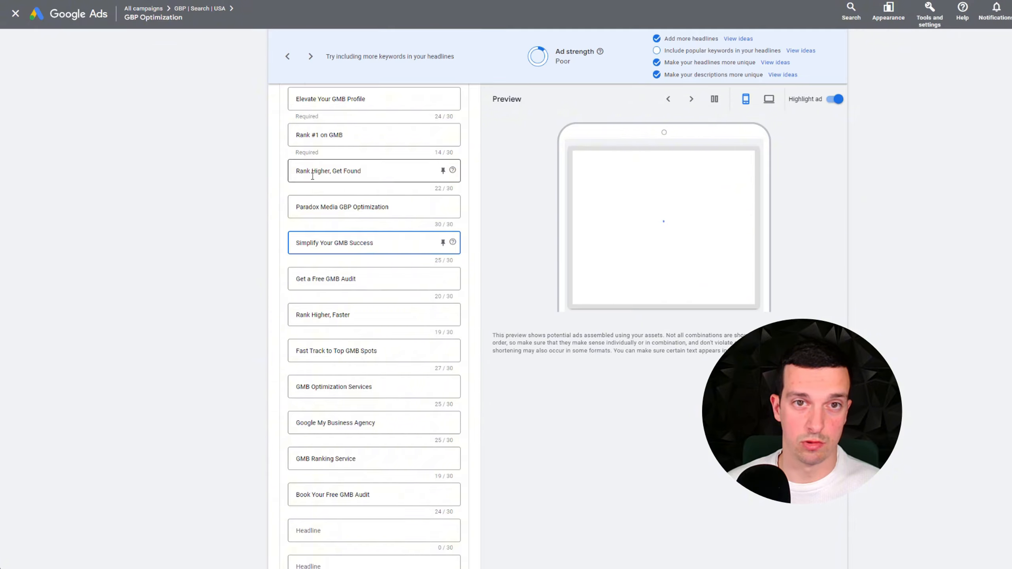
{"action": "scroll", "coordinate": [313, 228], "scroll_direction": "up", "scroll_amount": 9}
{"action": "scroll", "coordinate": [359, 184], "scroll_direction": "down", "scroll_amount": 10}
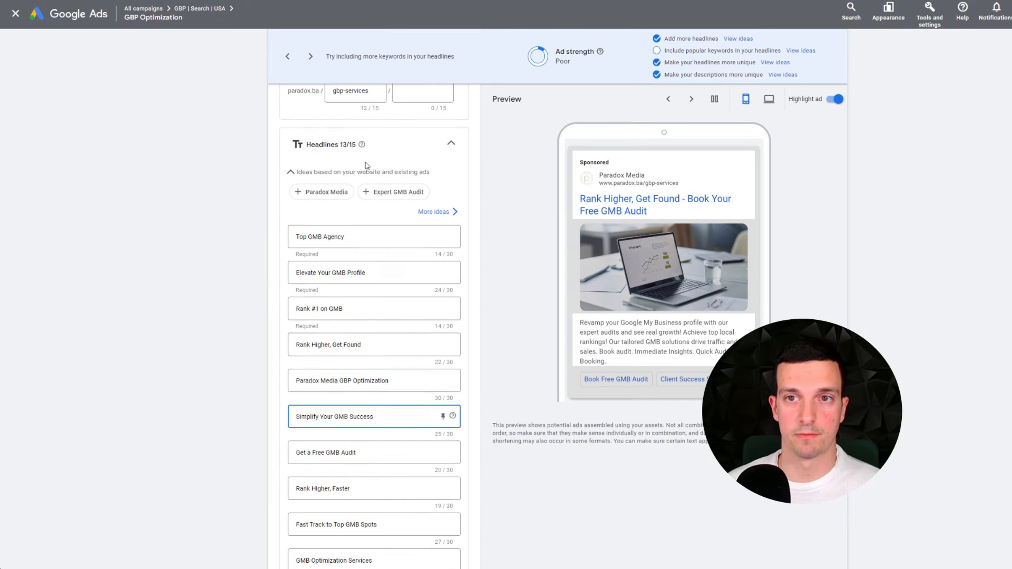
- Switch to the Google Ads Structure sheet in Google Sheets and copy the keyword "google my business optimization" from the GBP Optimization row
{"action": "left_click", "coordinate": [404, 0]}
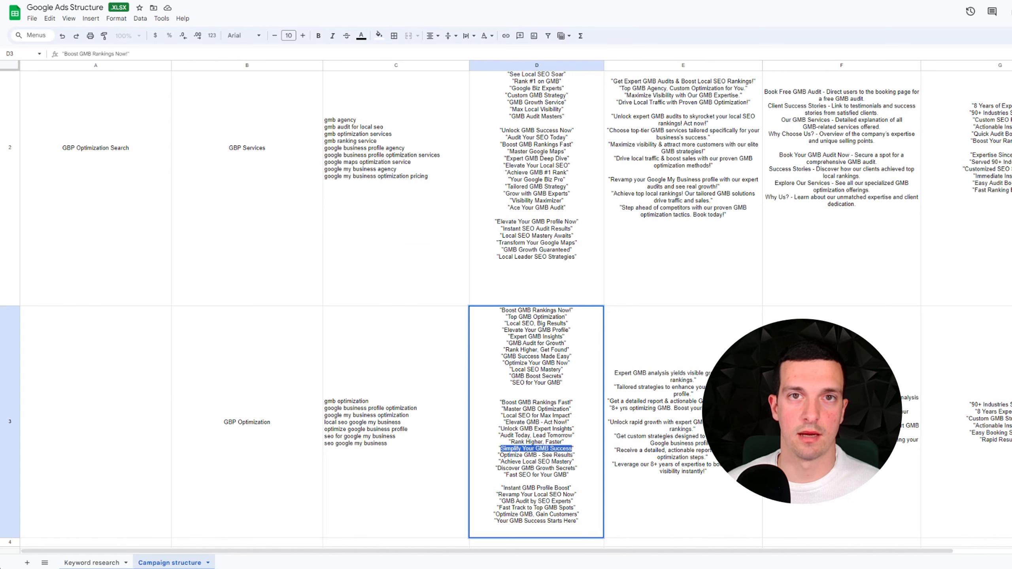
{"action": "left_click", "coordinate": [381, 409]}
{"action": "double_click", "coordinate": [381, 412]}
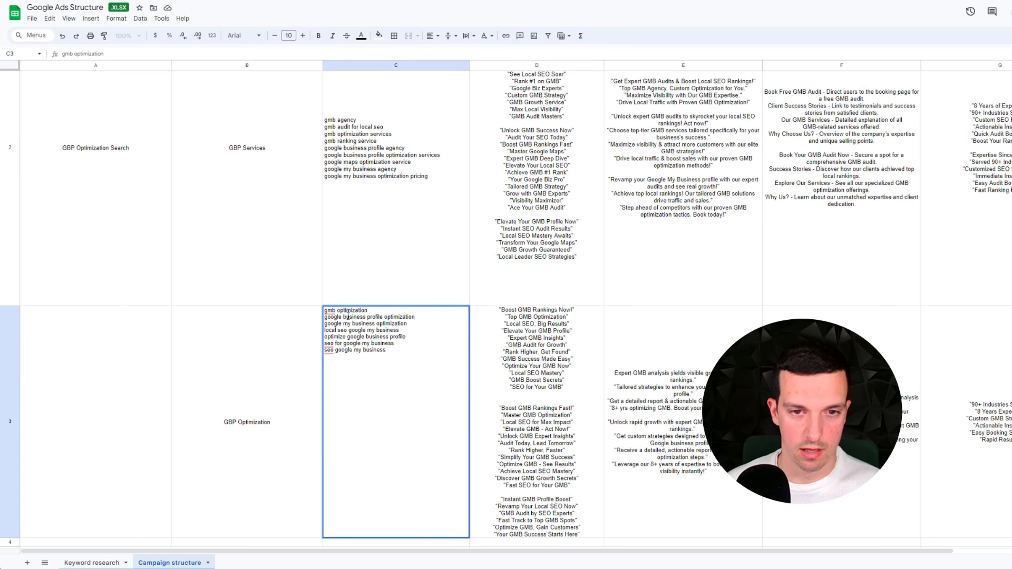
{"action": "left_click_drag", "start_coordinate": [408, 324], "coordinate": [320, 326]}
{"action": "key", "text": "ctrl+c"}
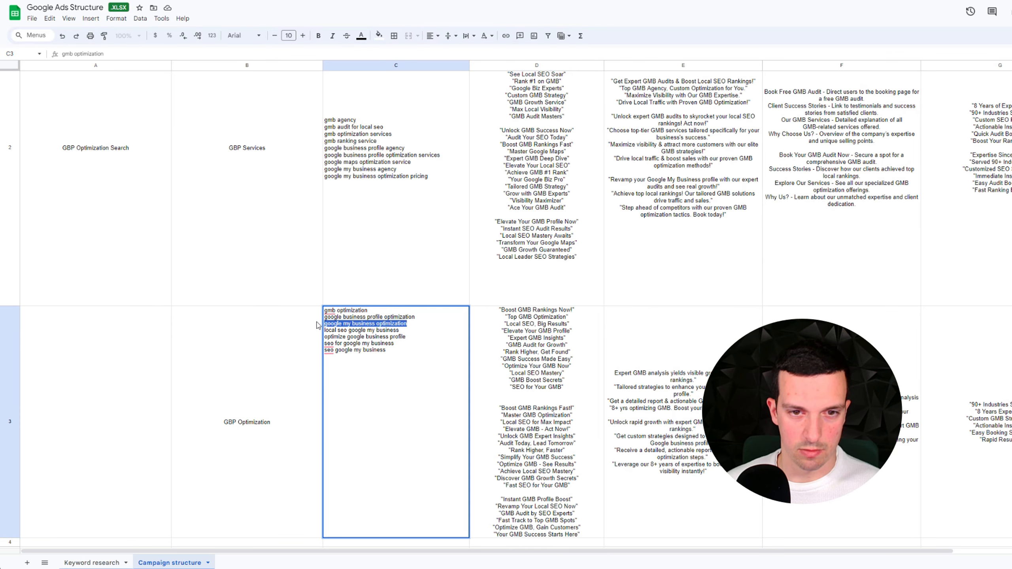
- Back in Google Ads, replace the "GMB Optimization Services" headline with the copied keyword, shortened and capitalized as "GMB Optimization"
{"action": "left_click", "coordinate": [326, 0]}
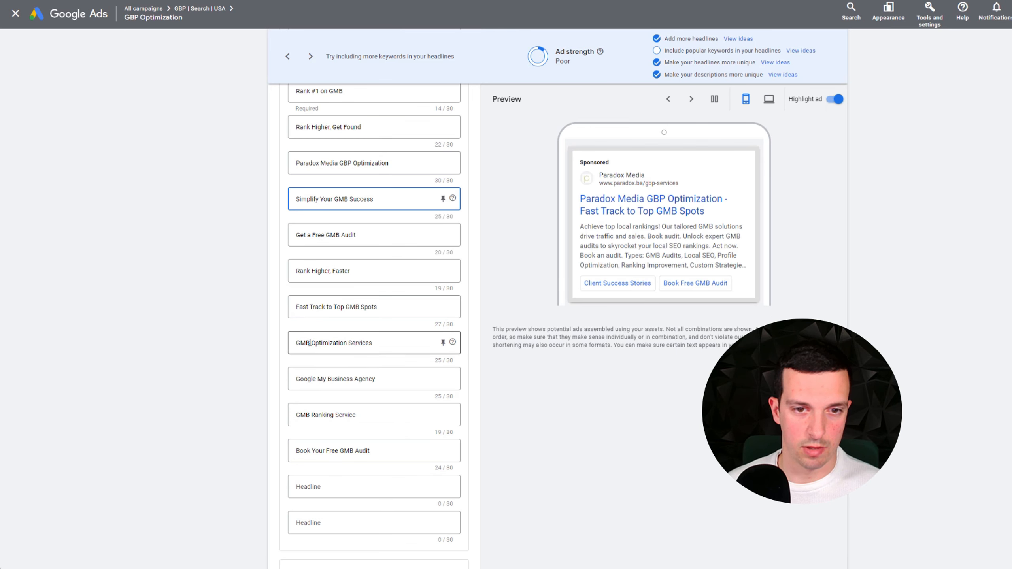
{"action": "left_click", "coordinate": [387, 342]}
{"action": "key", "text": "ctrl+a"}
{"action": "key", "text": "ctrl+v"}
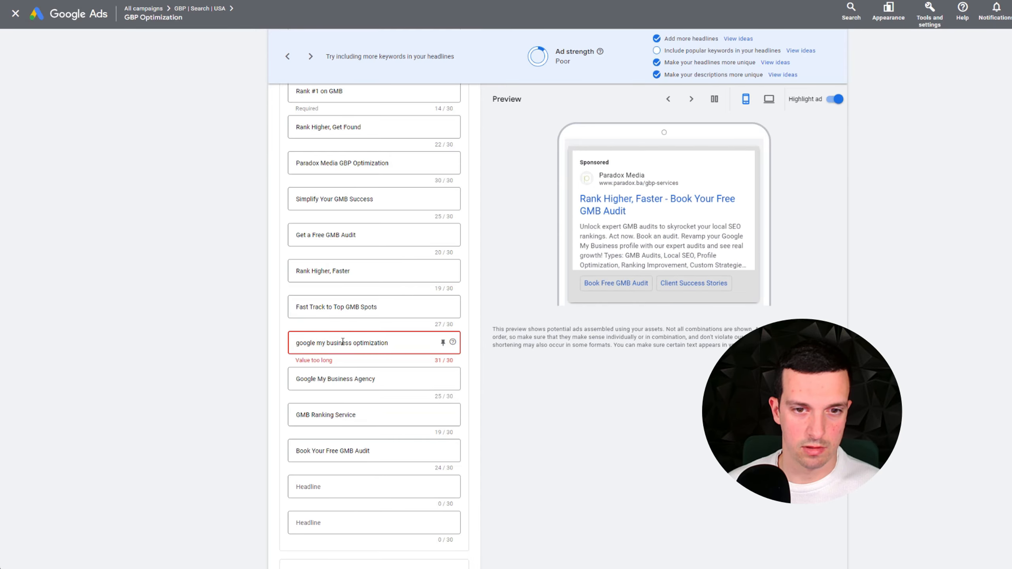
{"action": "left_click_drag", "start_coordinate": [352, 342], "coordinate": [284, 347]}
{"action": "type", "text": "GMB "}
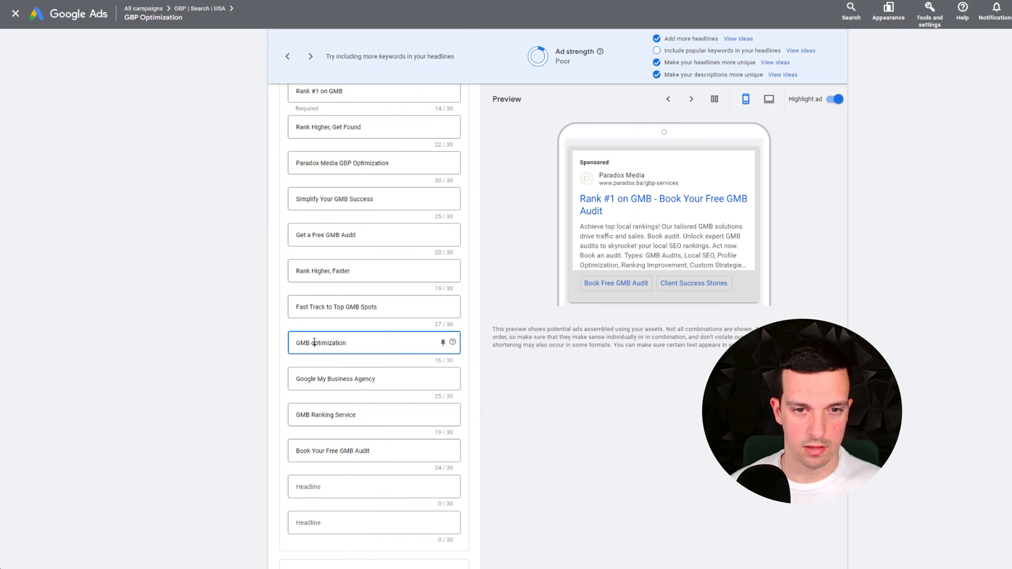
{"action": "type", "text": "O"}
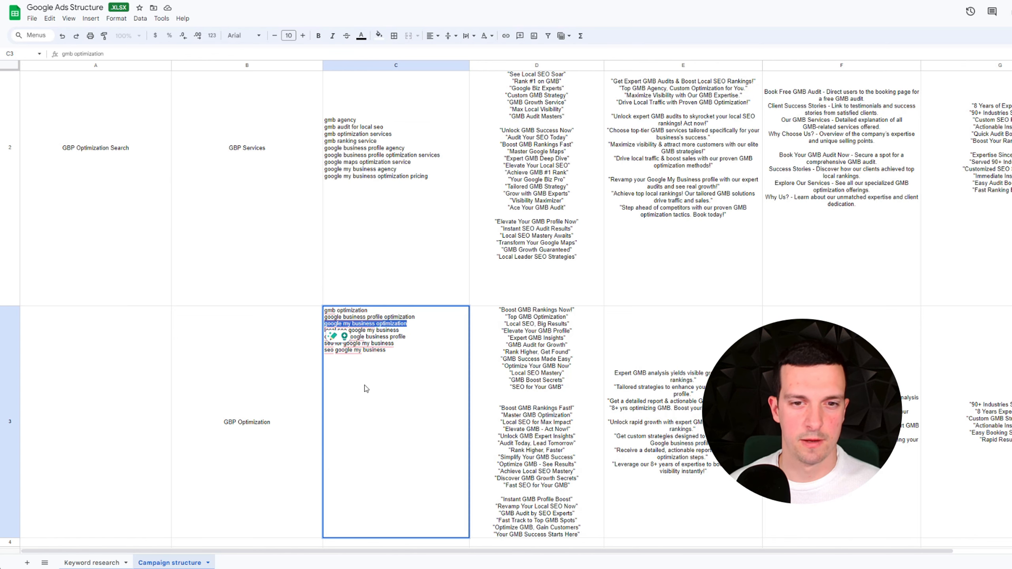
- Copy the keyword "local seo google my business" from the GBP Optimization row of the Google Sheets campaign structure
{"action": "left_click", "coordinate": [344, 328]}
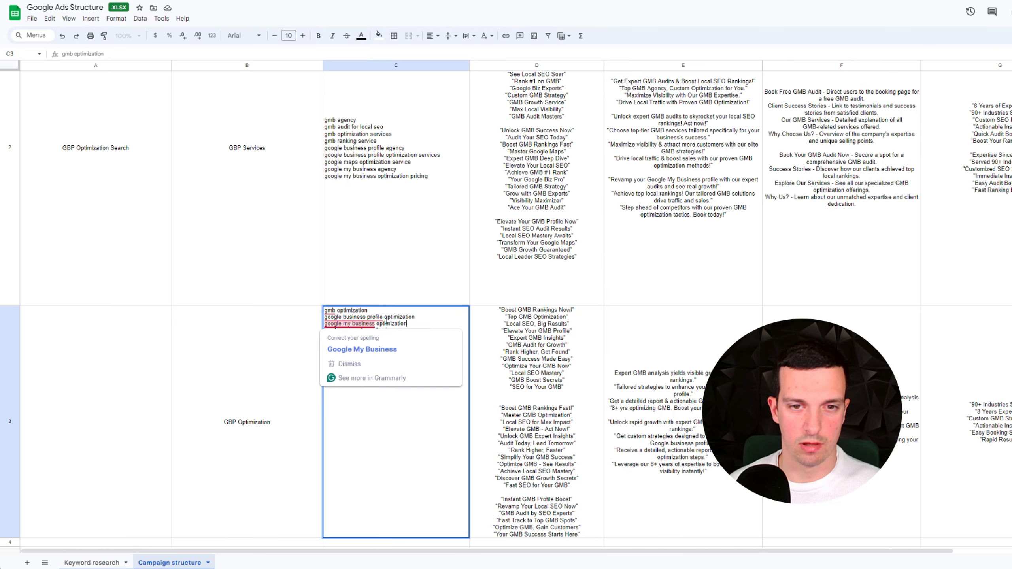
{"action": "left_click", "coordinate": [369, 315]}
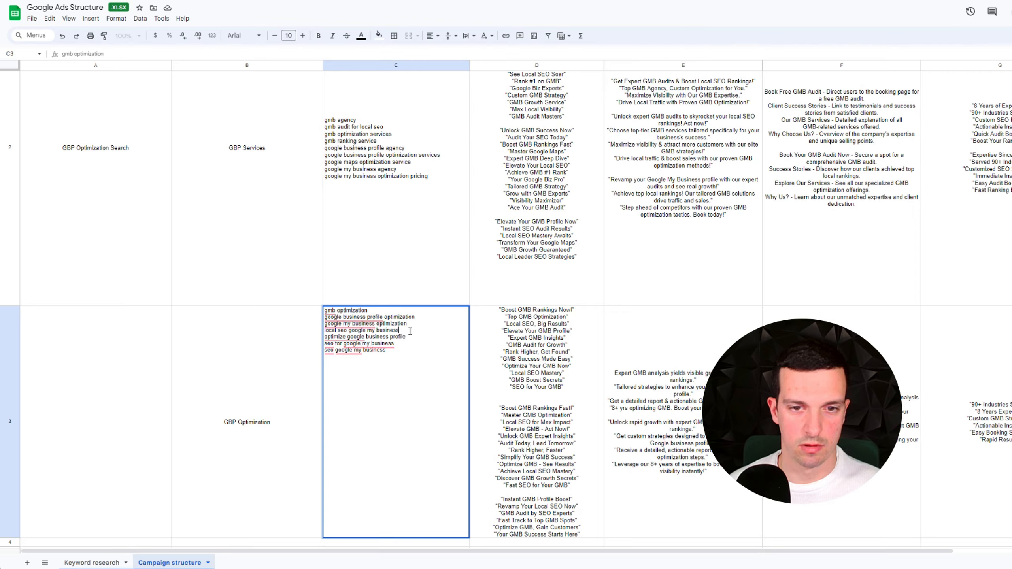
{"action": "left_click_drag", "start_coordinate": [399, 331], "coordinate": [324, 331]}
{"action": "key", "text": "ctrl+c"}
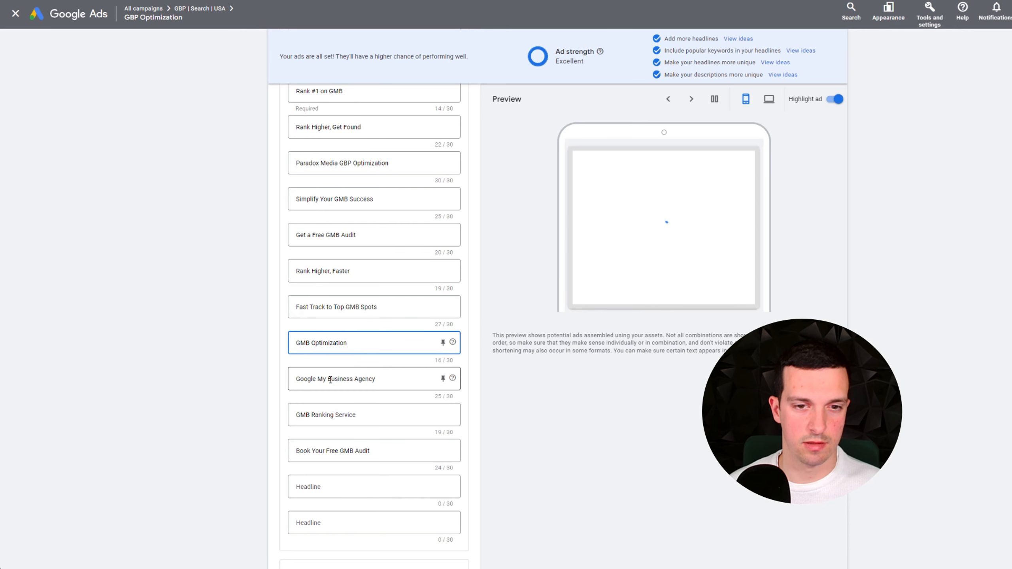
- Replace the "Google My Business Agency" headline with the copied keyword, capitalized as "Local Seo Google My Business"
{"action": "left_click", "coordinate": [331, 380]}
{"action": "key", "text": "ctrl+a"}
{"action": "key", "text": "ctrl+v"}
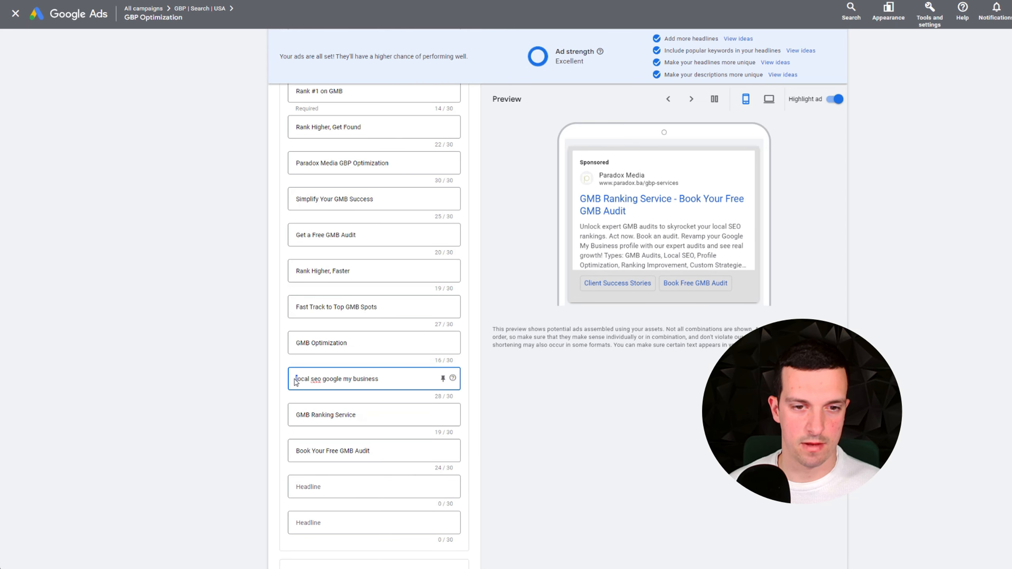
{"action": "type", "text": "L"}
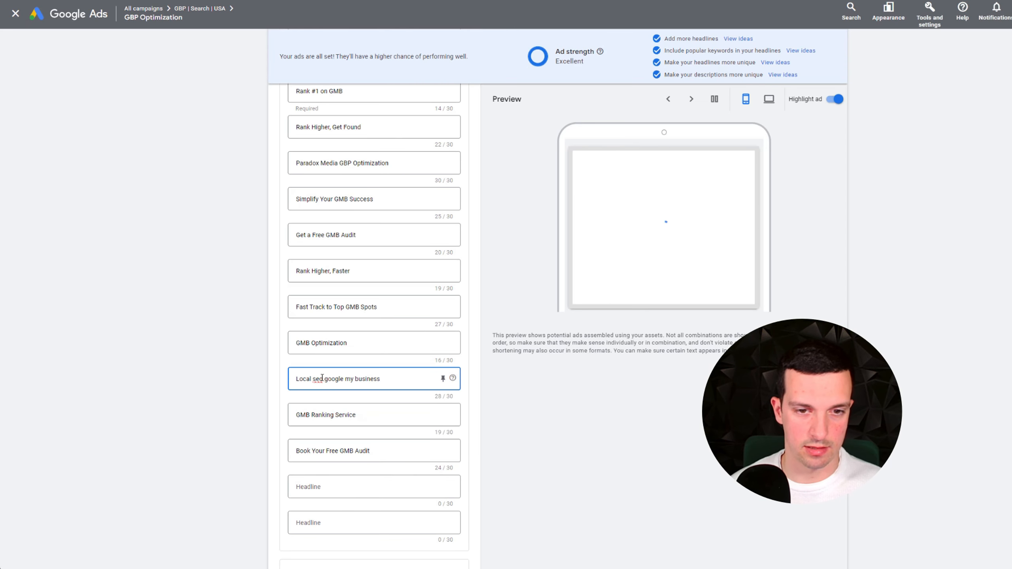
{"action": "left_click_drag", "start_coordinate": [317, 379], "coordinate": [313, 379]}
{"action": "type", "text": "S"}
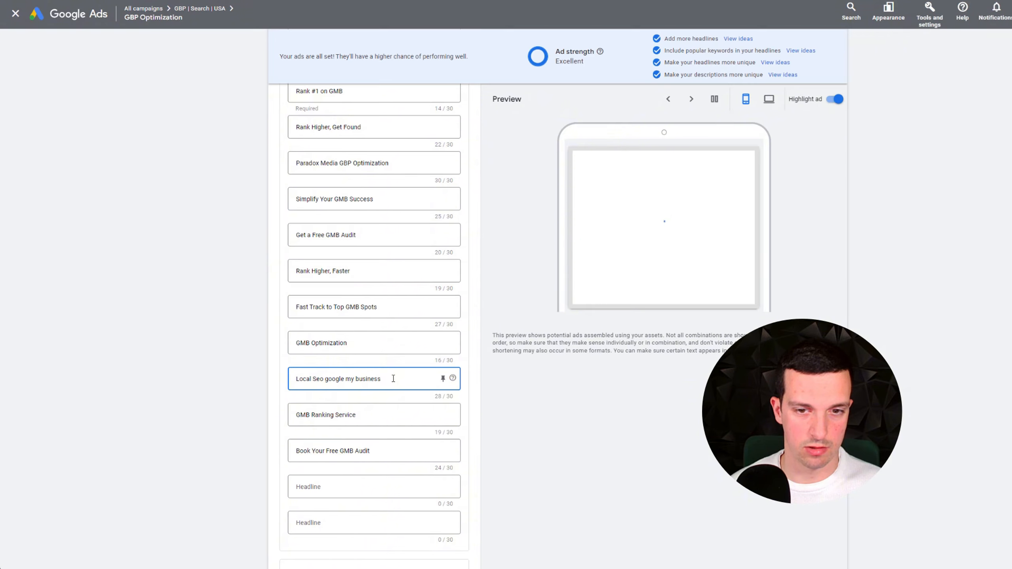
{"action": "type", "text": "G"}
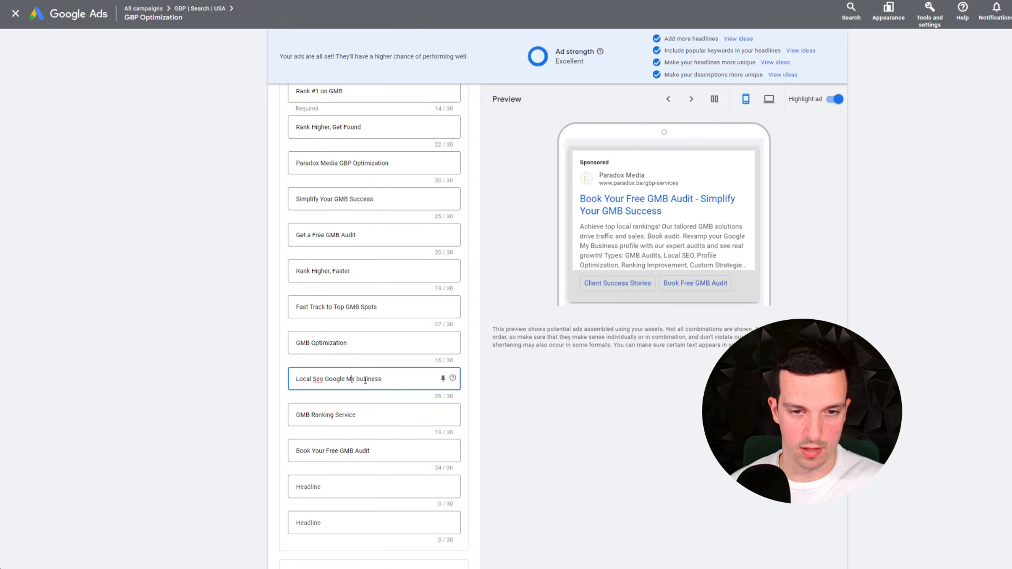
{"action": "type", "text": "B"}
{"action": "left_click", "coordinate": [602, 342]}
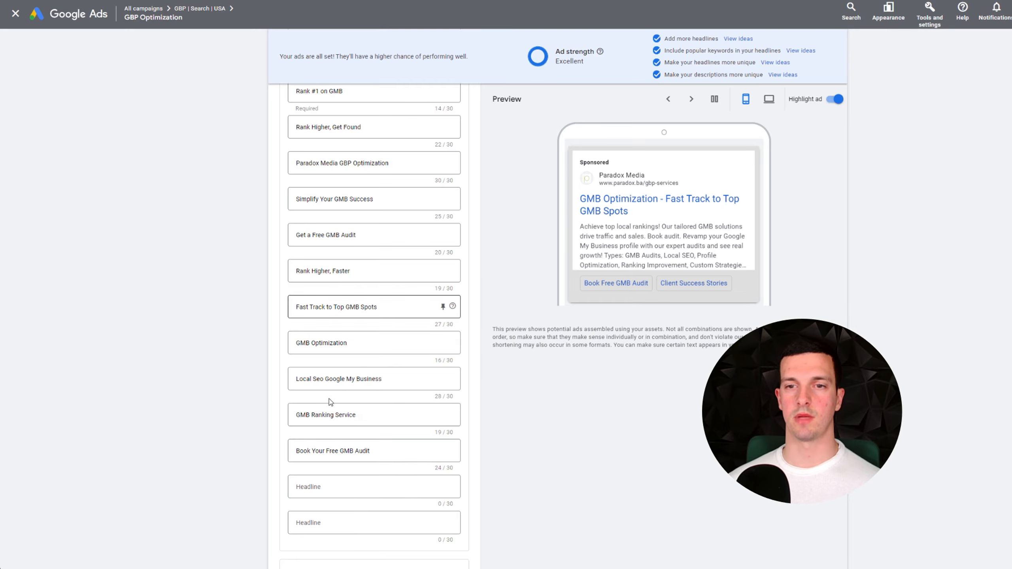
- Go to the ad's second description and switch to the campaign structure sheet in Google Sheets
{"action": "scroll", "coordinate": [398, 359], "scroll_direction": "down", "scroll_amount": 7}
{"action": "left_click", "coordinate": [350, 258]}
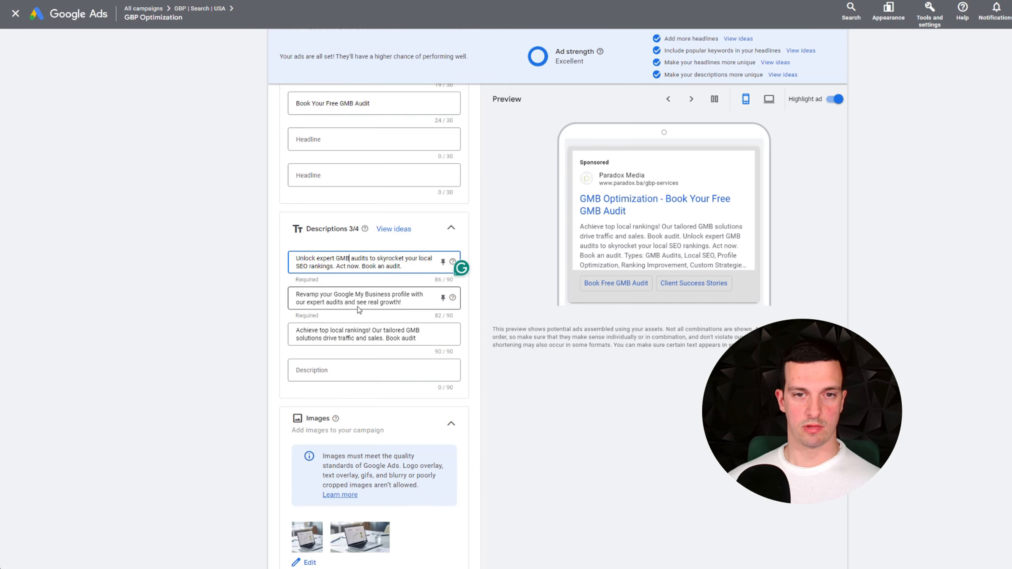
{"action": "left_click", "coordinate": [358, 305]}
{"action": "key", "text": "ctrl+Tab"}
{"action": "double_click", "coordinate": [664, 358]}
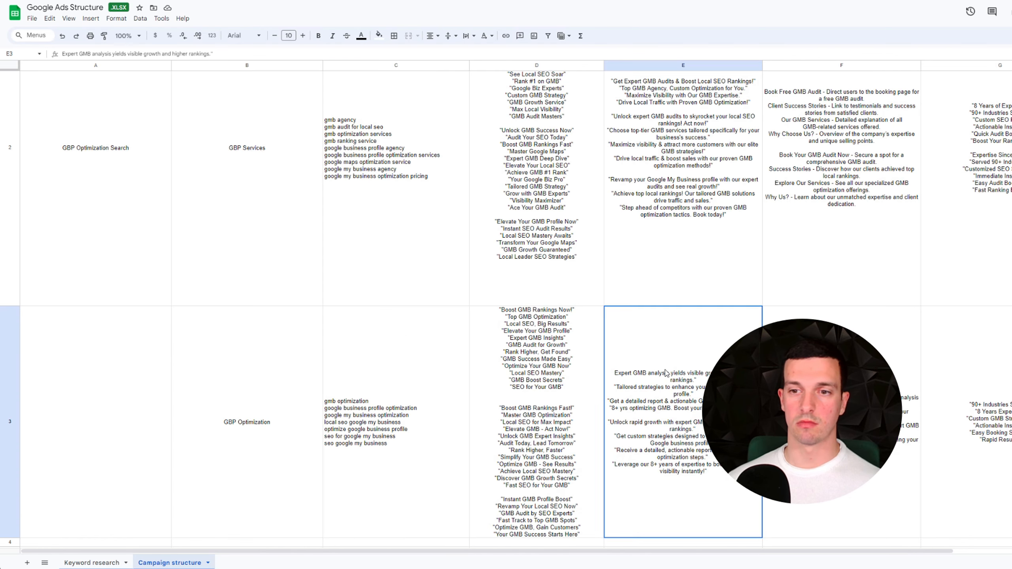
{"action": "left_click_drag", "start_coordinate": [622, 343], "coordinate": [694, 343]}
{"action": "type", "text": "cert GMB analysis and higher"}
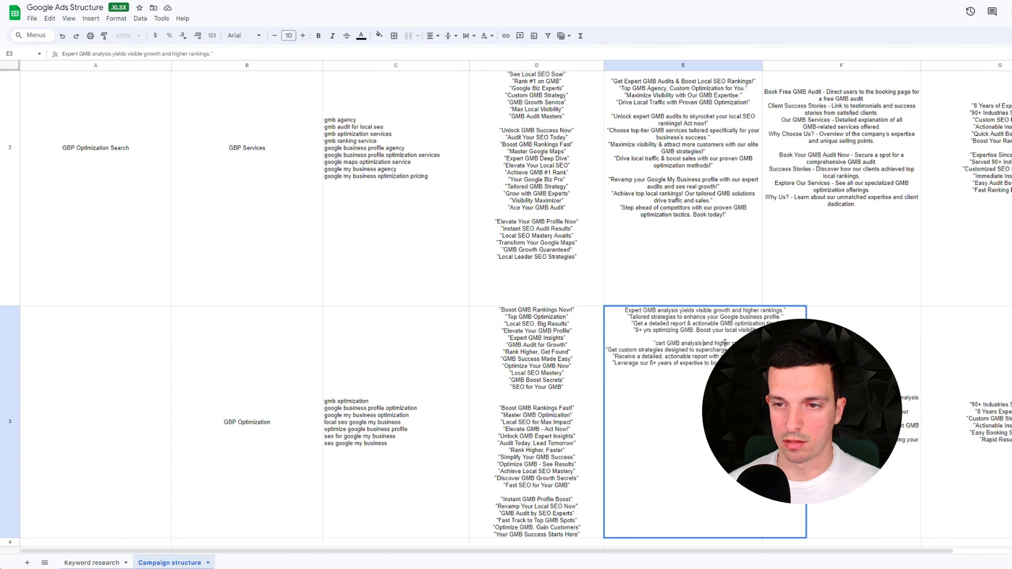
{"action": "key", "text": "Escape"}
{"action": "key", "text": "ctrl+z"}
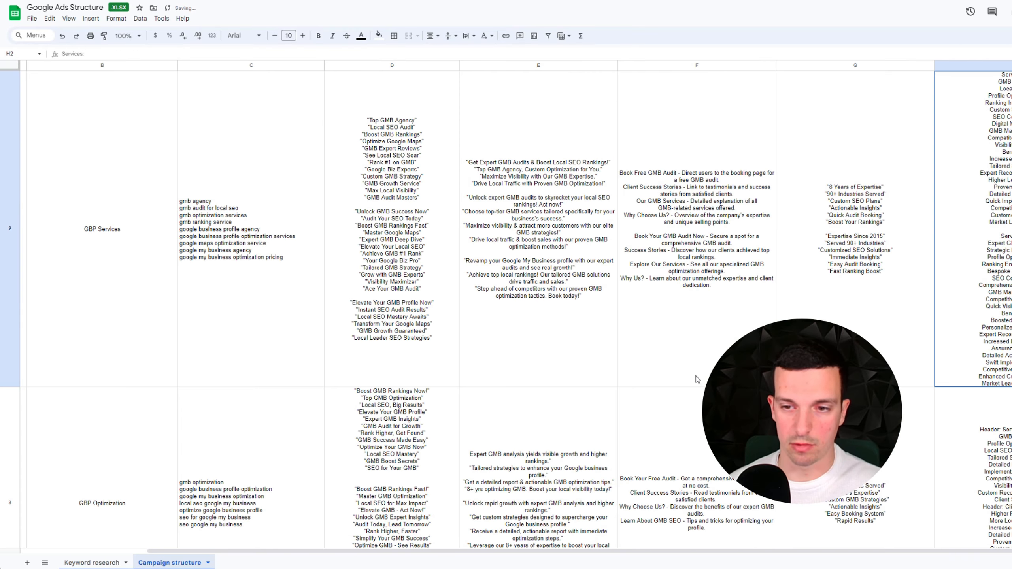
- Copy the description "Get custom strategies designed to supercharge your Google business profile." from the GBP Optimization row
{"action": "scroll", "coordinate": [547, 443], "scroll_direction": "down", "scroll_amount": 4}
{"action": "double_click", "coordinate": [535, 346]}
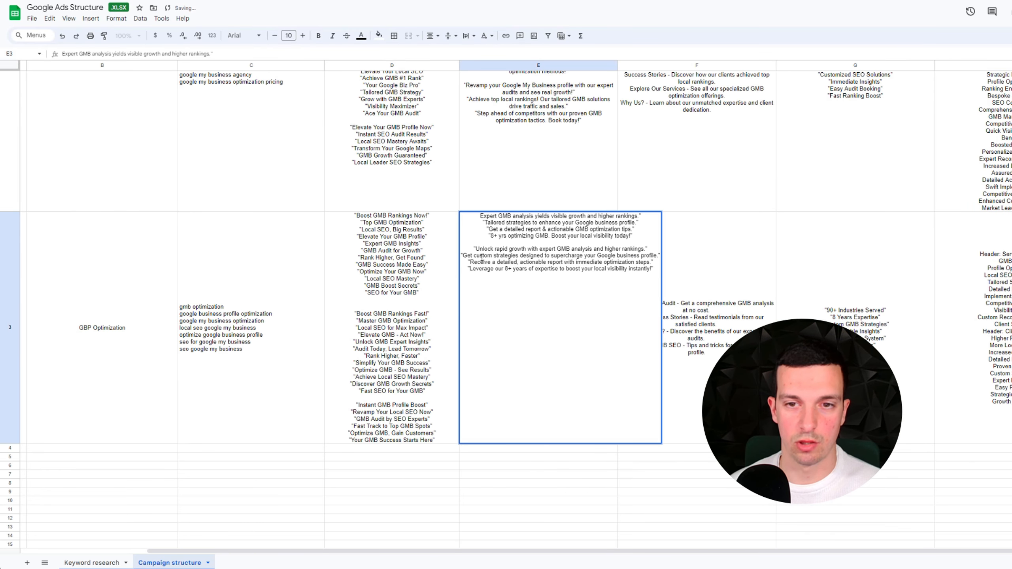
{"action": "left_click_drag", "start_coordinate": [464, 253], "coordinate": [659, 256]}
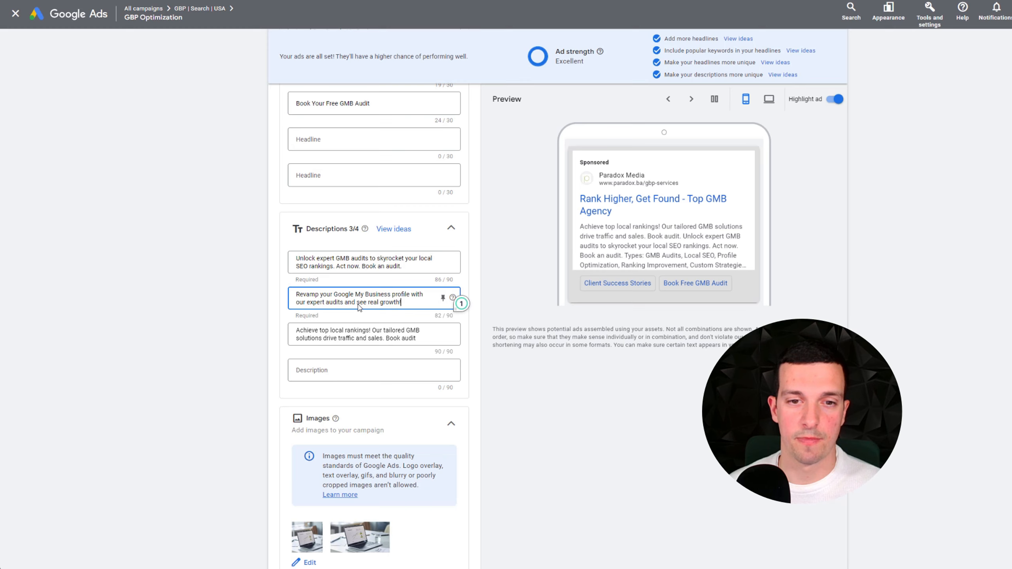
- Examine the wording of the three existing ad descriptions in Google Ads for their fit with the GBP Optimization ad group
{"action": "left_click", "coordinate": [342, 260]}
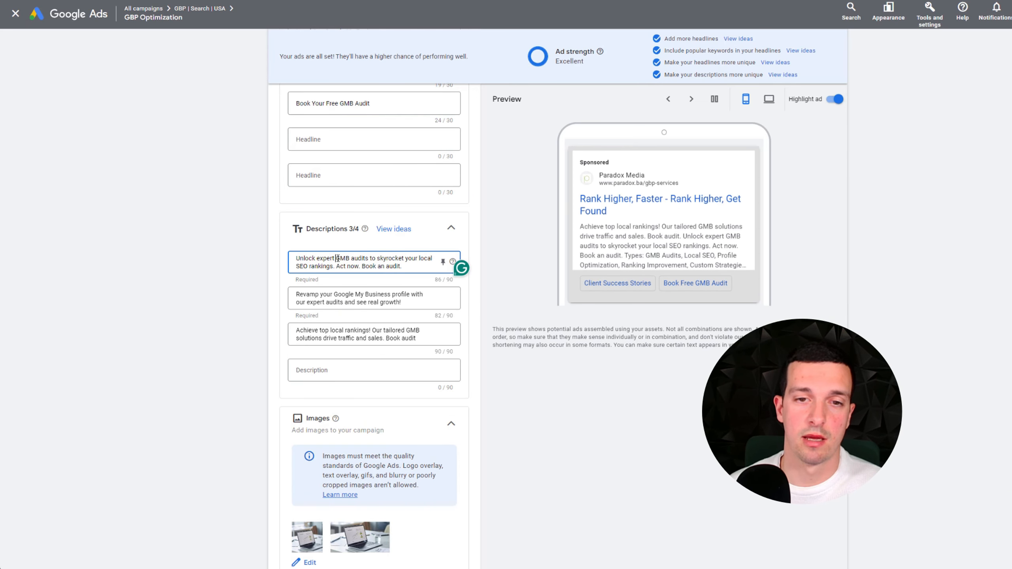
{"action": "left_click_drag", "start_coordinate": [347, 256], "coordinate": [363, 256]}
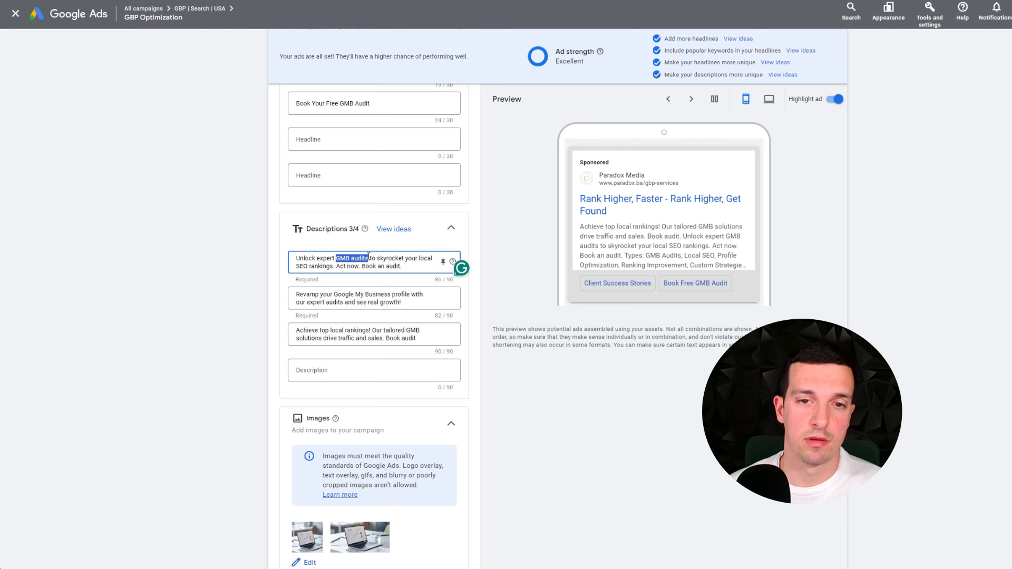
{"action": "left_click_drag", "start_coordinate": [335, 295], "coordinate": [367, 295]}
{"action": "left_click_drag", "start_coordinate": [346, 338], "coordinate": [384, 338]}
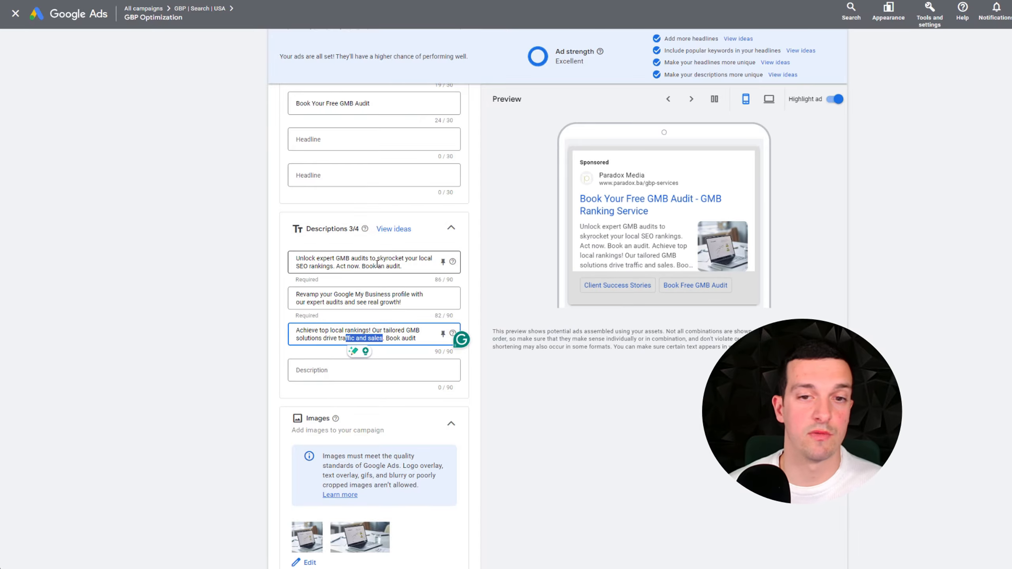
{"action": "left_click_drag", "start_coordinate": [336, 258], "coordinate": [346, 258]}
{"action": "left_click_drag", "start_coordinate": [341, 295], "coordinate": [373, 295]}
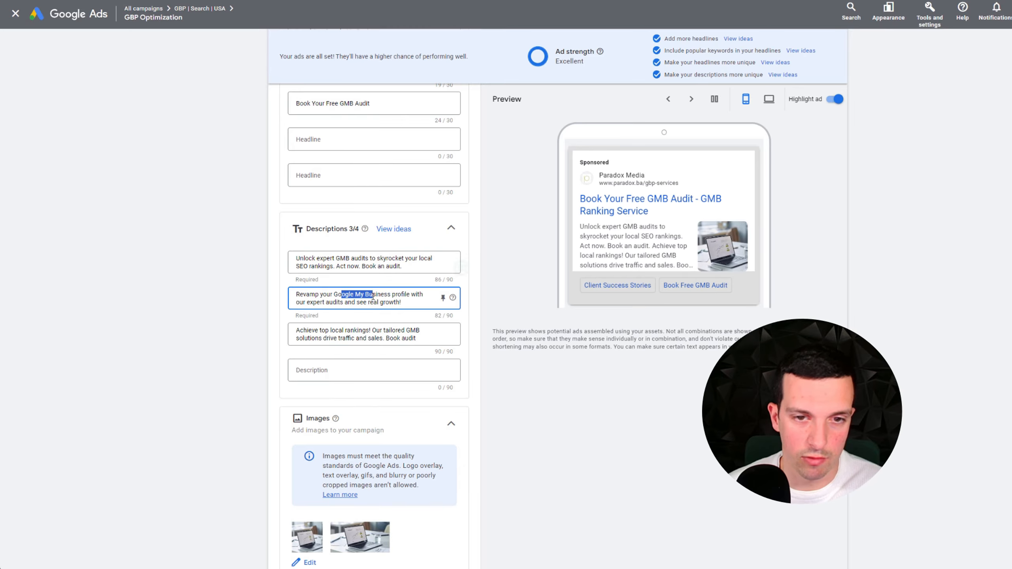
{"action": "left_click_drag", "start_coordinate": [342, 330], "coordinate": [375, 331]}
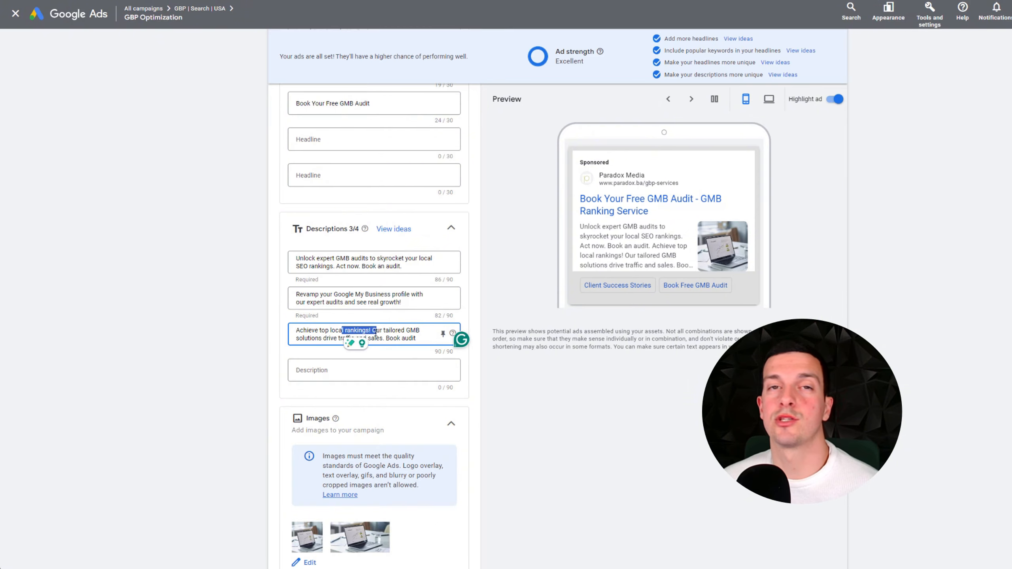
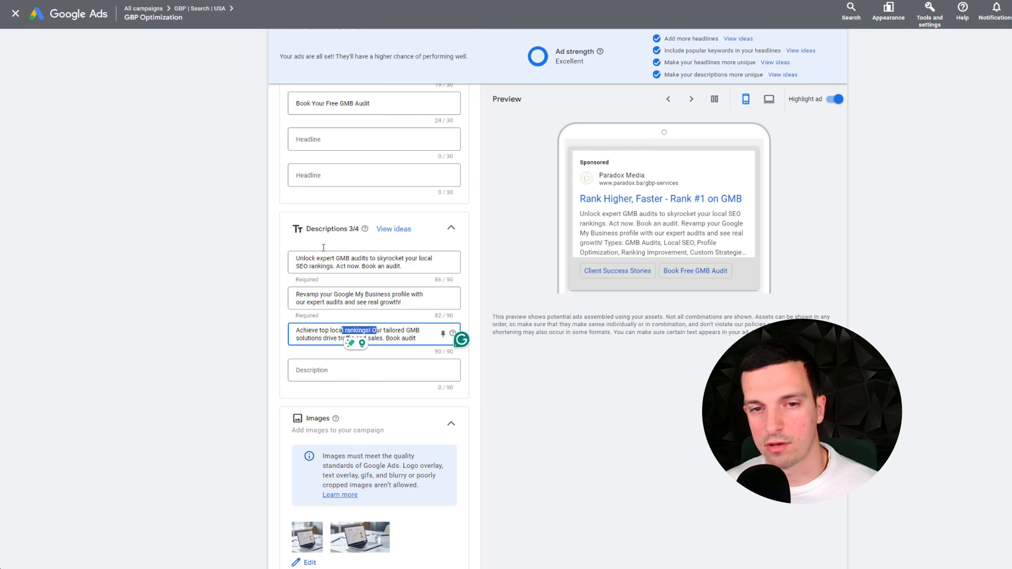
- Replace the second description with "Get custom strategies designed to supercharge your Google business profile."
{"action": "left_click", "coordinate": [385, 302]}
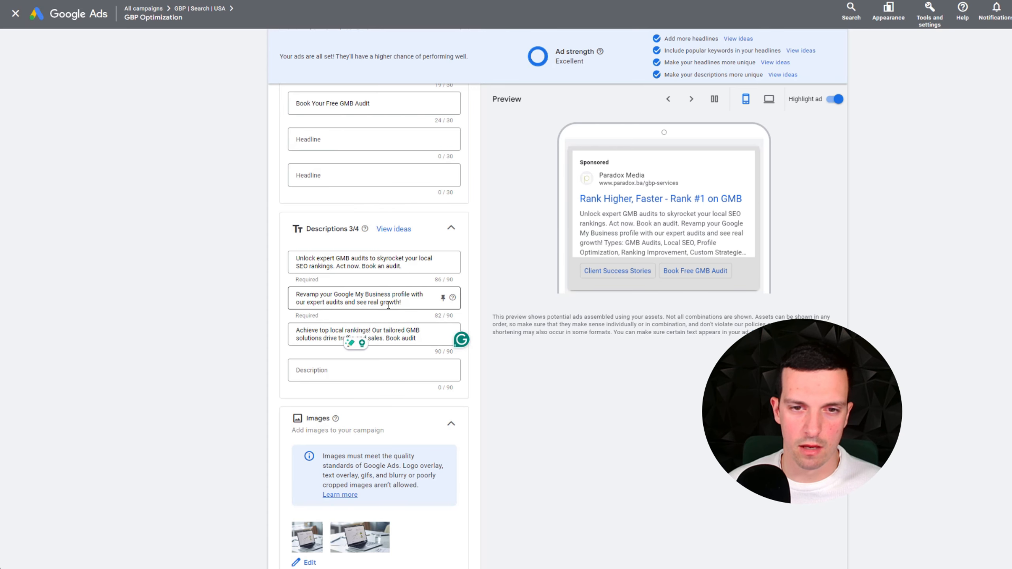
{"action": "key", "text": "ctrl+a"}
{"action": "type", "text": "We offer custom strategies designed to elevate your Google business profile"}
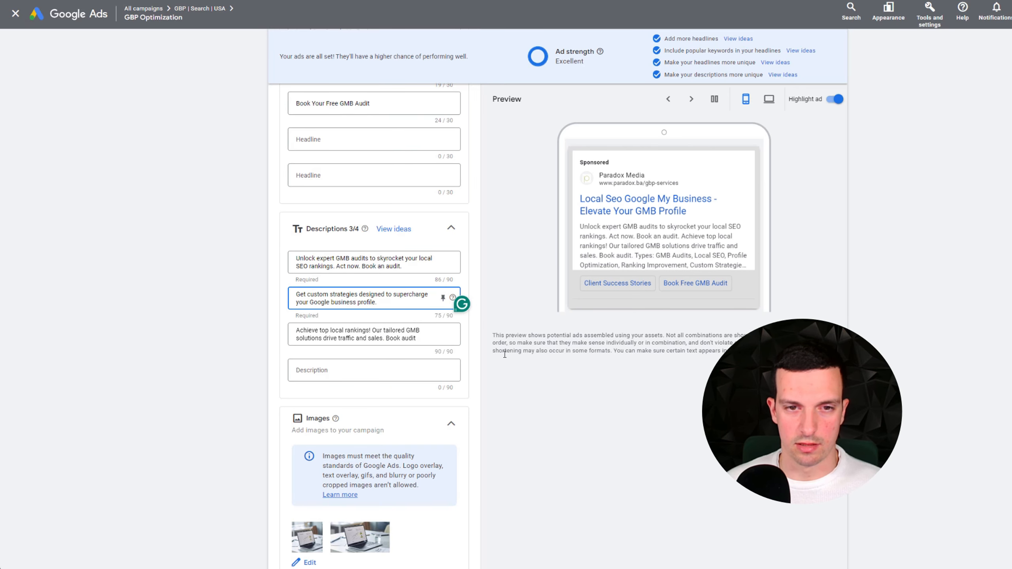
- Review the ad's images, business name, logo and sitelinks, and expand the additional asset types to check them too
{"action": "scroll", "coordinate": [517, 358], "scroll_direction": "down", "scroll_amount": 5}
{"action": "scroll", "coordinate": [517, 358], "scroll_direction": "down", "scroll_amount": 5}
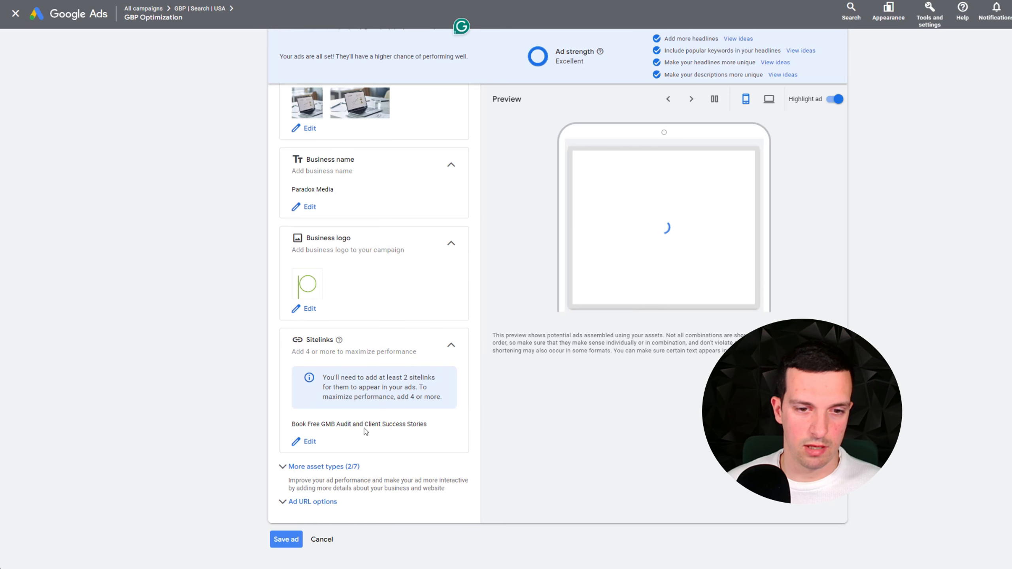
{"action": "left_click", "coordinate": [311, 465]}
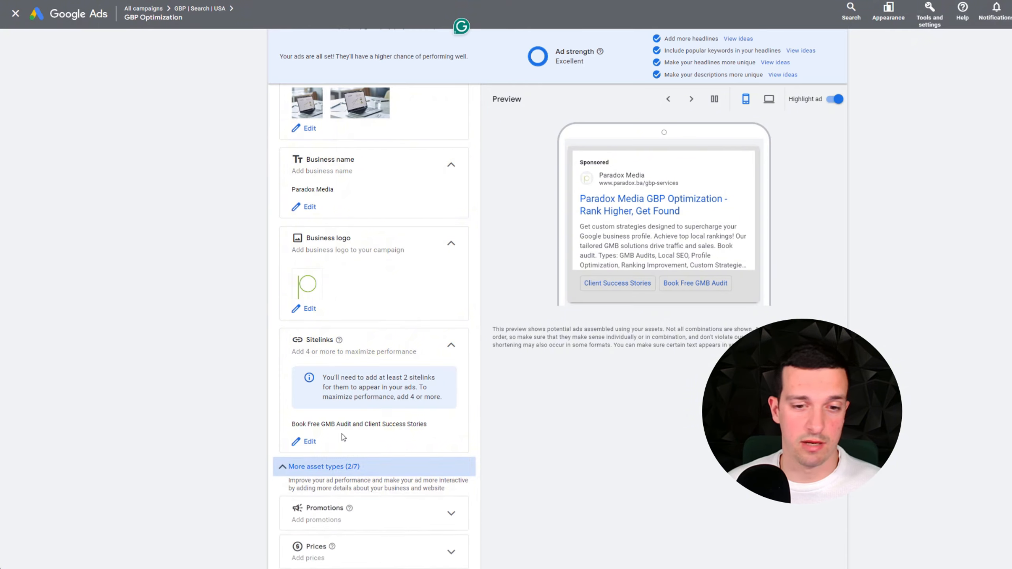
{"action": "scroll", "coordinate": [409, 355], "scroll_direction": "down", "scroll_amount": 9}
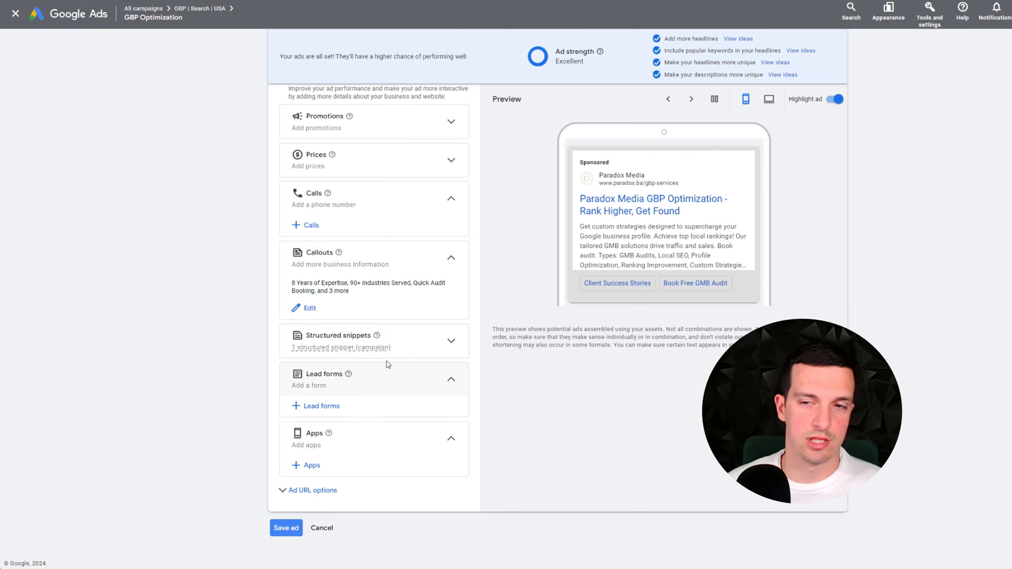
{"action": "scroll", "coordinate": [389, 364], "scroll_direction": "up", "scroll_amount": 20}
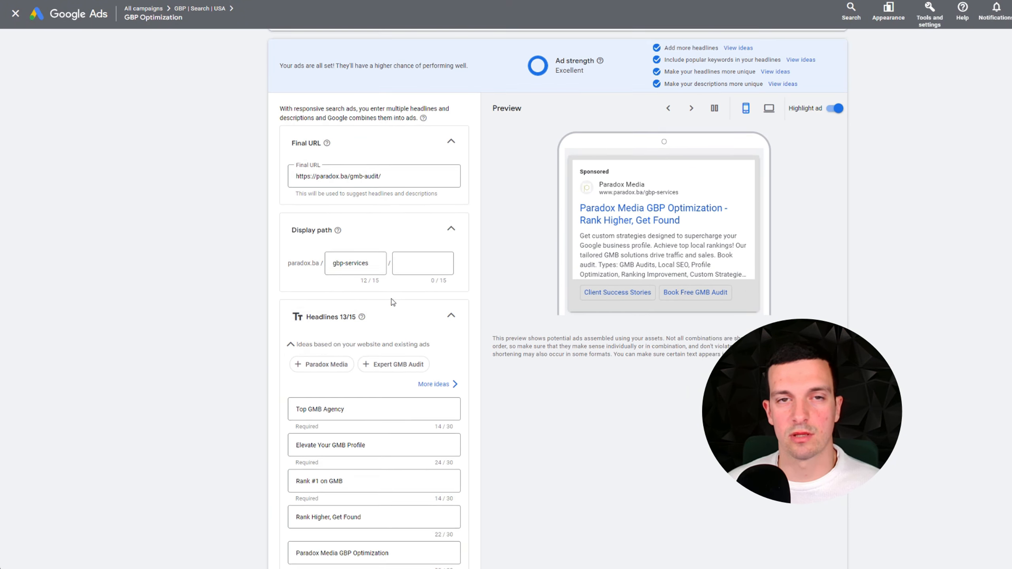
- Check the GBP Optimization ad once more from its final URL to its callouts and save it
{"action": "scroll", "coordinate": [392, 301], "scroll_direction": "up", "scroll_amount": 1}
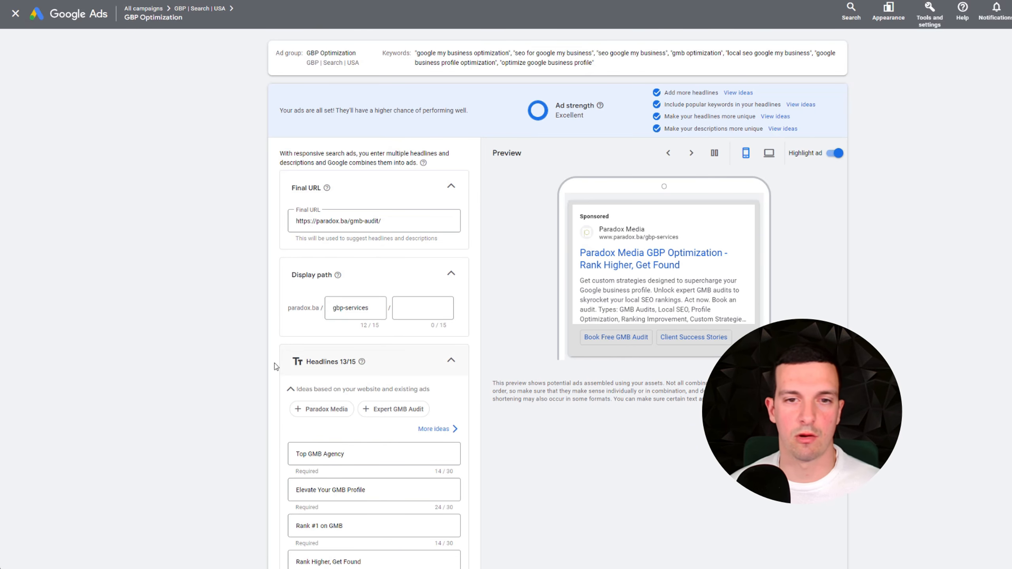
{"action": "scroll", "coordinate": [354, 405], "scroll_direction": "down", "scroll_amount": 15}
{"action": "scroll", "coordinate": [354, 405], "scroll_direction": "down", "scroll_amount": 4}
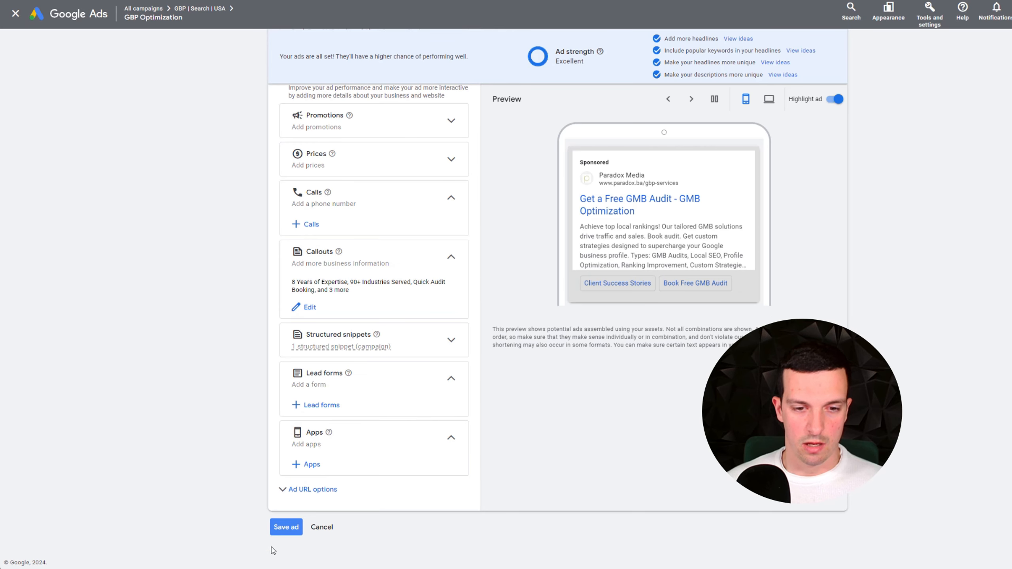
{"action": "left_click", "coordinate": [286, 533]}
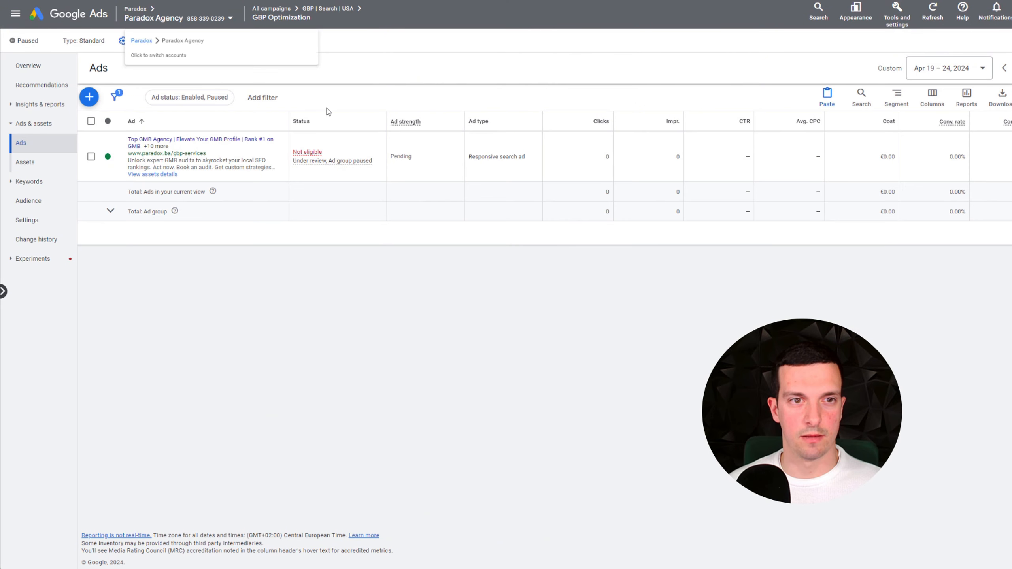
{"action": "mouse_move", "coordinate": [340, 161]}
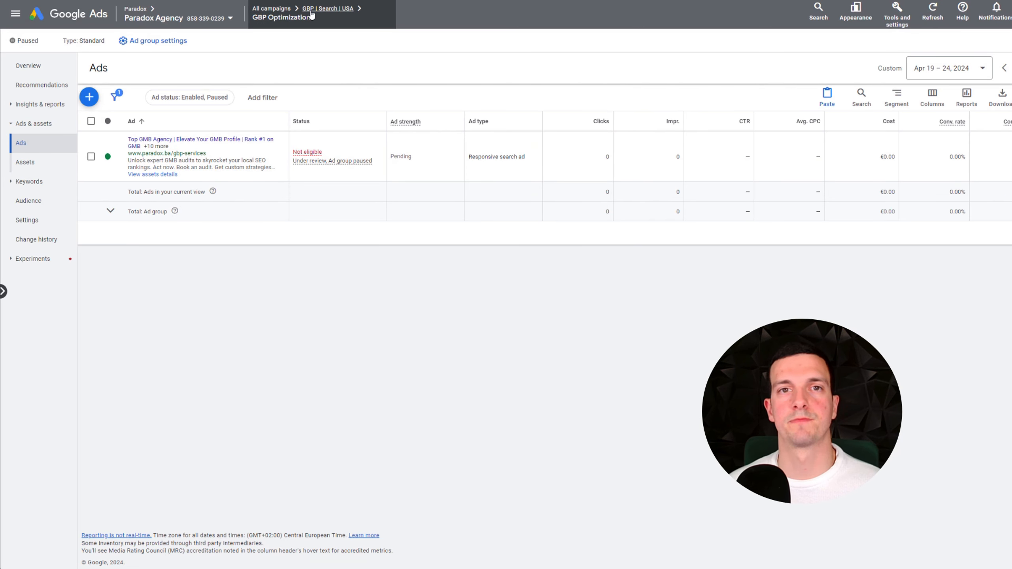
- Enable the paused GBP Optimization ad group in the GBP | Search | USA campaign
{"action": "left_click", "coordinate": [270, 10]}
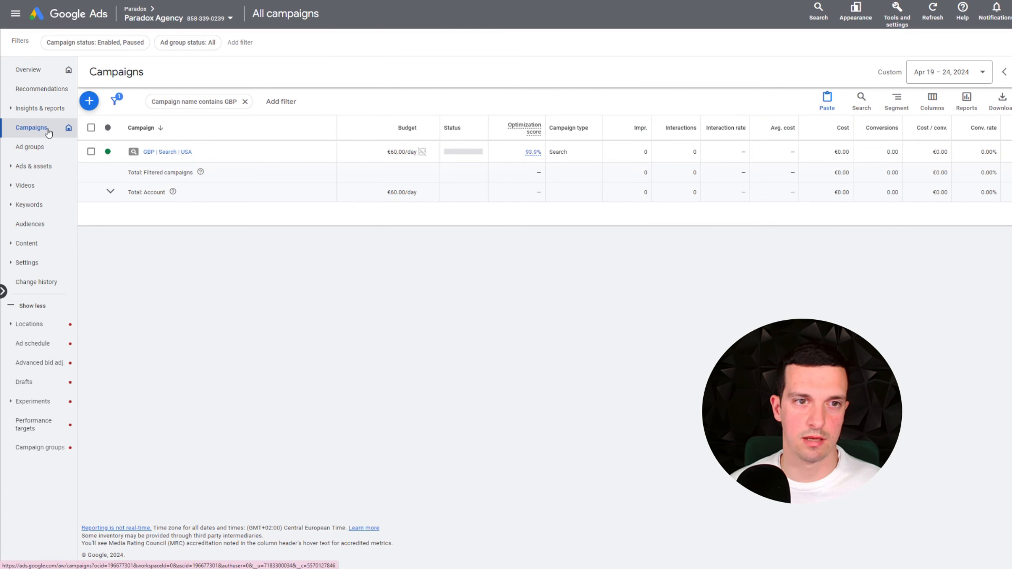
{"action": "left_click", "coordinate": [168, 153]}
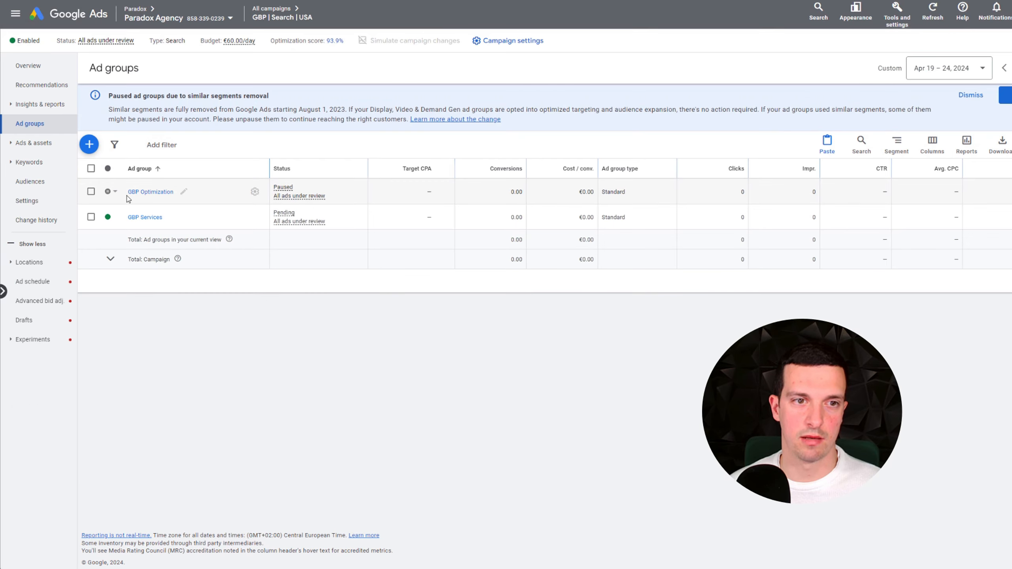
{"action": "left_click", "coordinate": [114, 193]}
{"action": "left_click", "coordinate": [135, 203]}
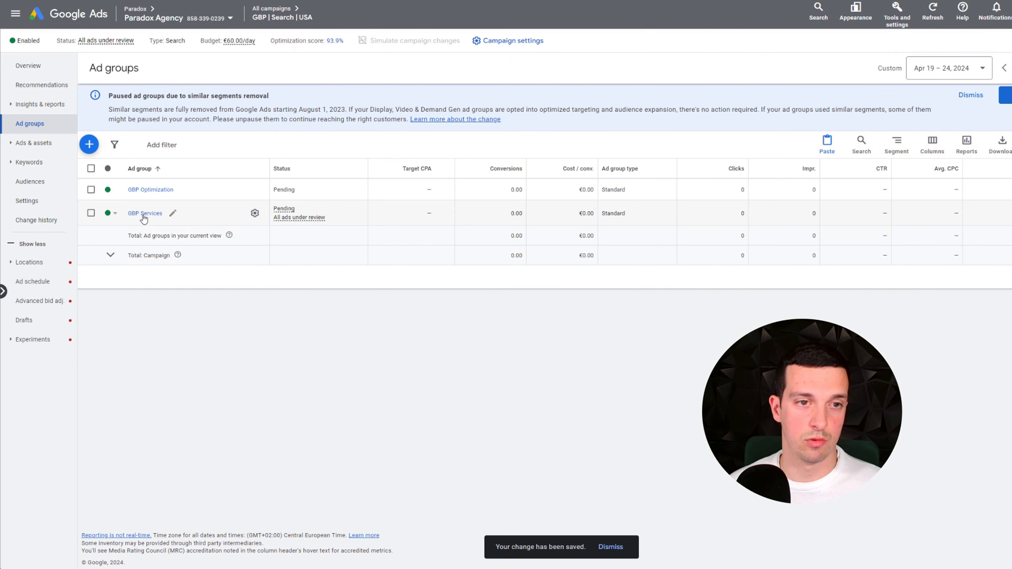
{"action": "left_click", "coordinate": [91, 189]}
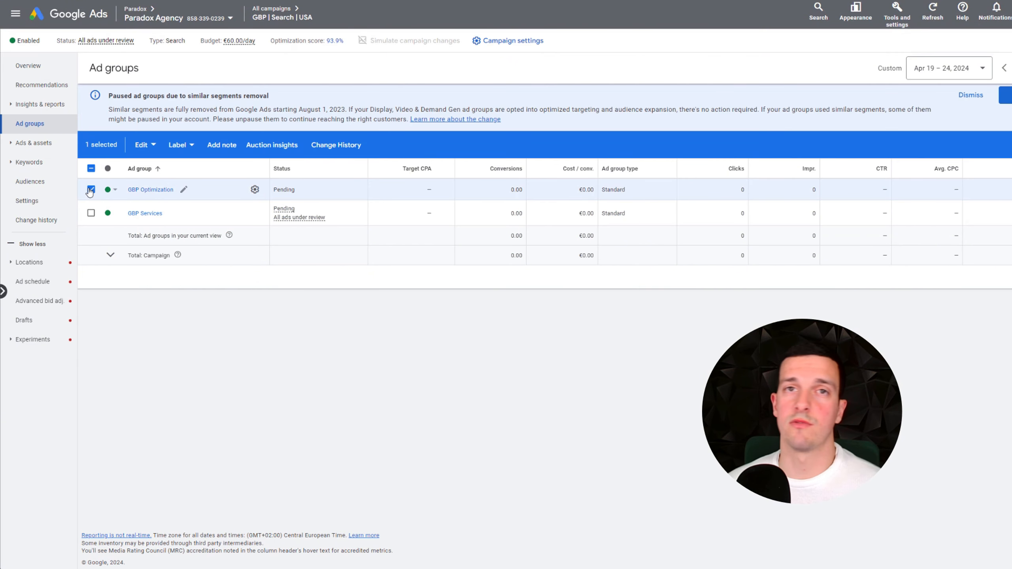
{"action": "left_click", "coordinate": [91, 213]}
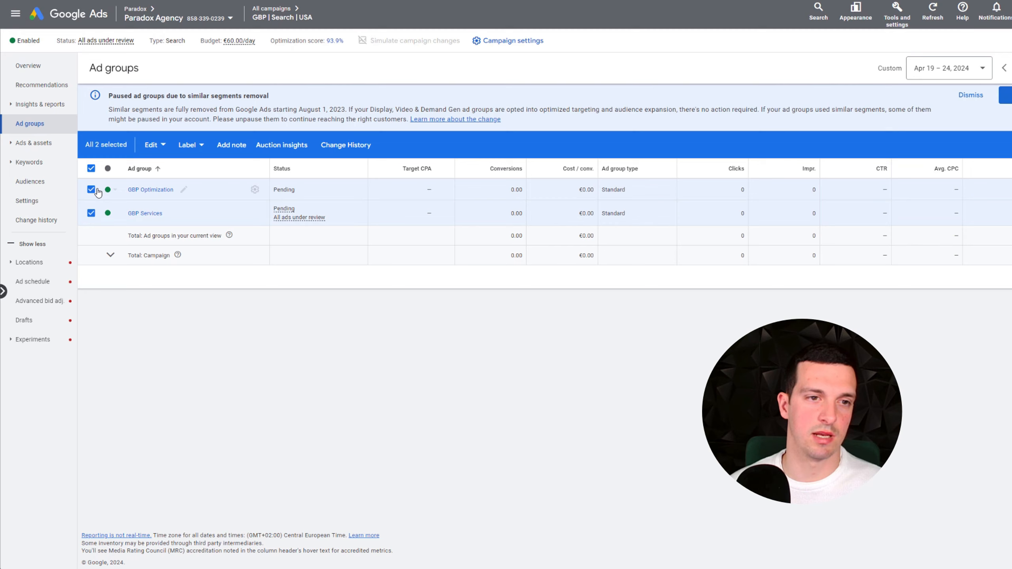
{"action": "left_click", "coordinate": [91, 169]}
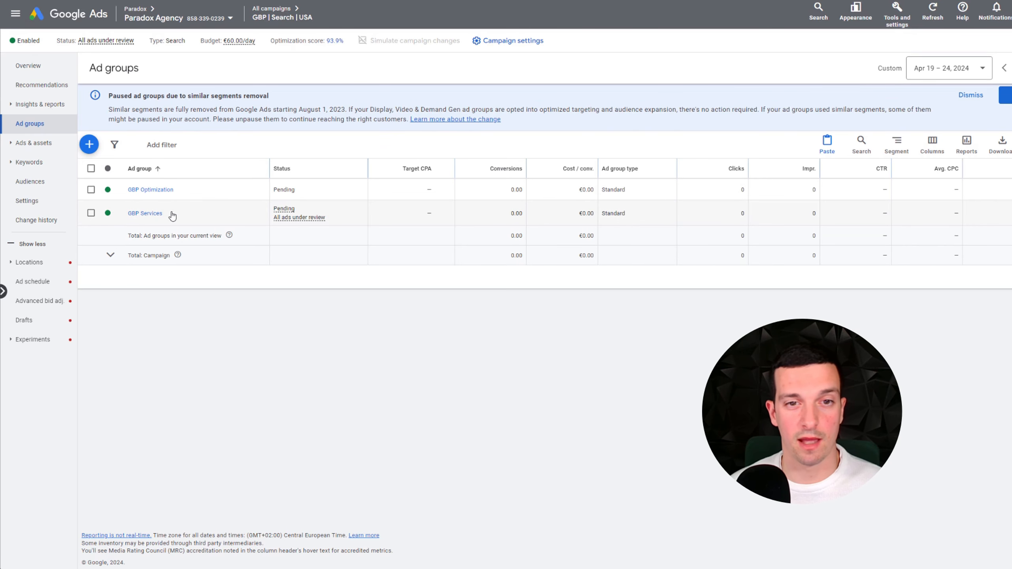
- Review the search keywords of the GBP Optimization ad group and open its ads and assets
{"action": "left_click", "coordinate": [164, 190]}
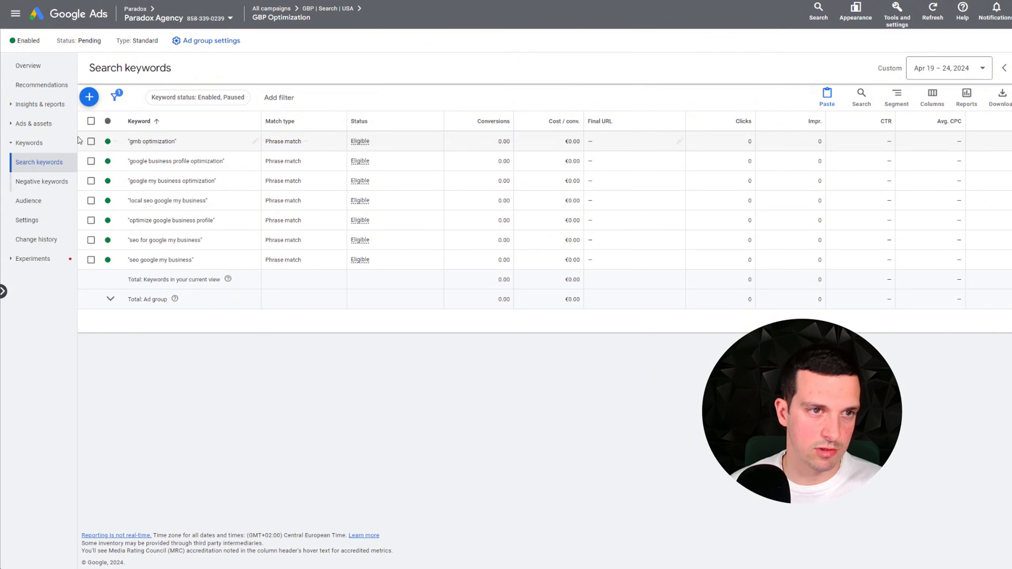
{"action": "left_click", "coordinate": [34, 124]}
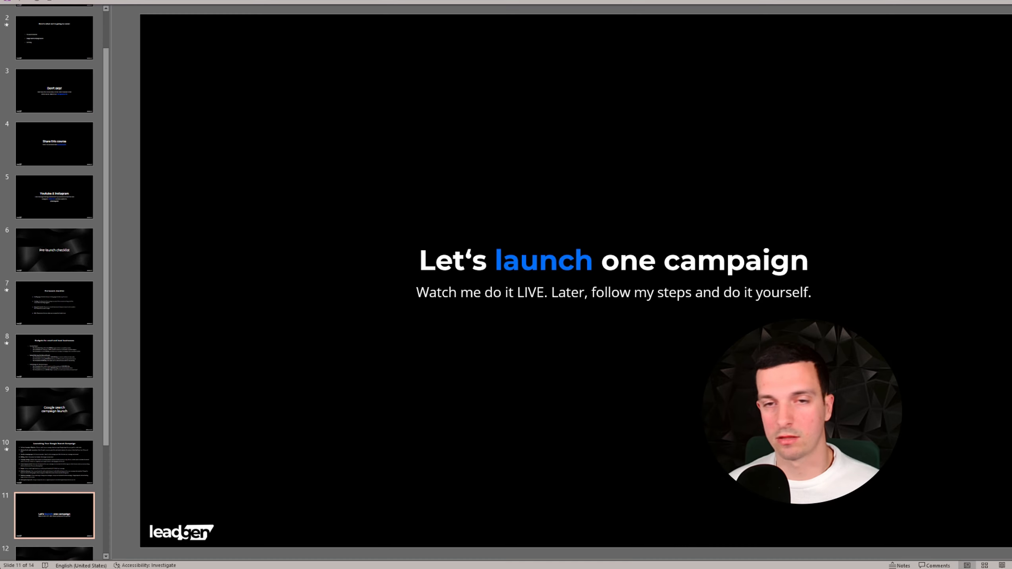
- Switch to the PowerPoint presentation and review the "Launching Your Google Search Campaign" slide from campaign settings through duplicating campaigns
{"action": "key", "text": "Up"}
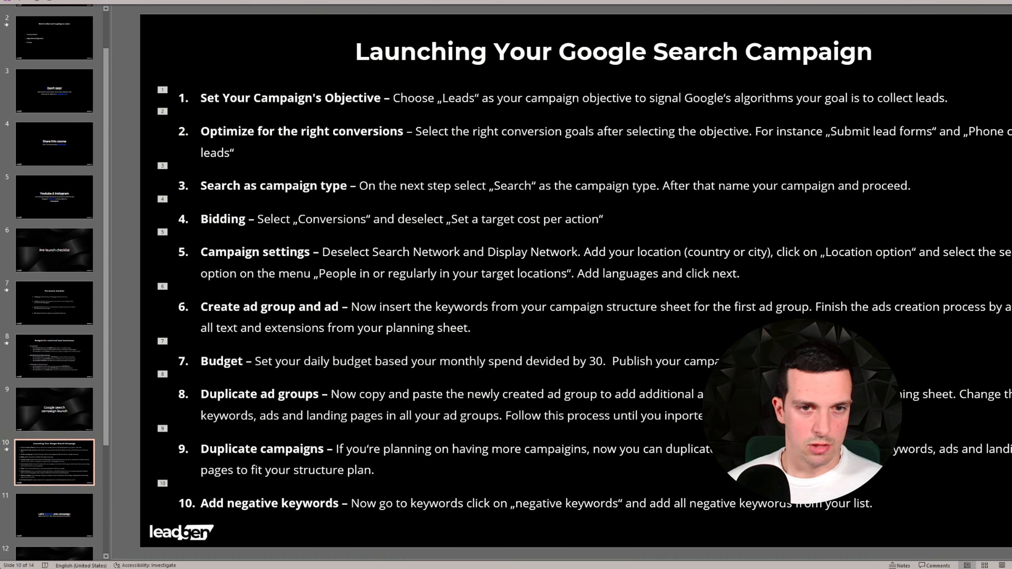
{"action": "left_click_drag", "start_coordinate": [261, 251], "coordinate": [413, 251]}
{"action": "left_click_drag", "start_coordinate": [200, 306], "coordinate": [392, 308]}
{"action": "left_click_drag", "start_coordinate": [211, 362], "coordinate": [327, 362]}
{"action": "left_click_drag", "start_coordinate": [224, 394], "coordinate": [387, 394]}
{"action": "left_click_drag", "start_coordinate": [200, 449], "coordinate": [434, 449]}
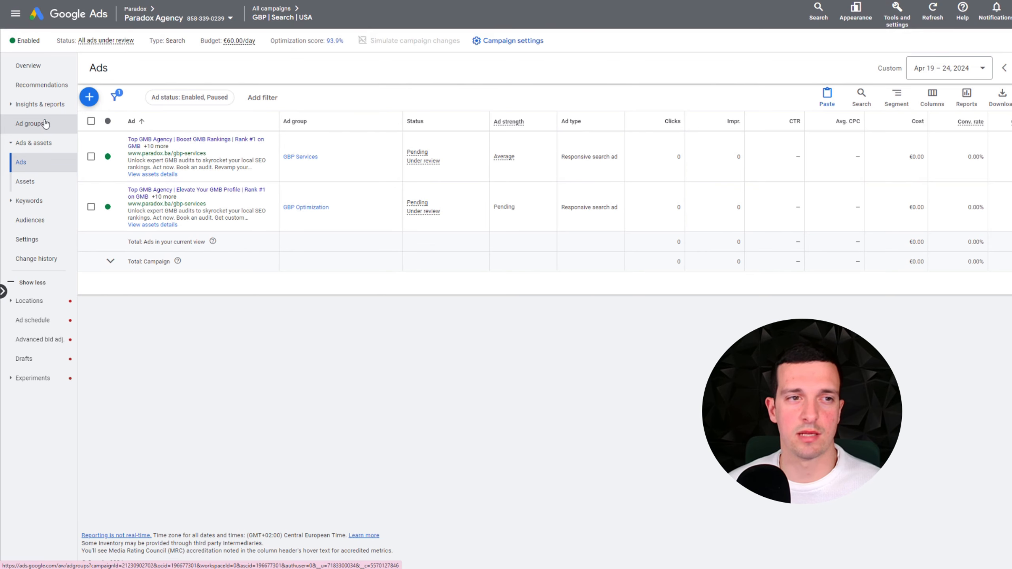
{"action": "left_click", "coordinate": [273, 10]}
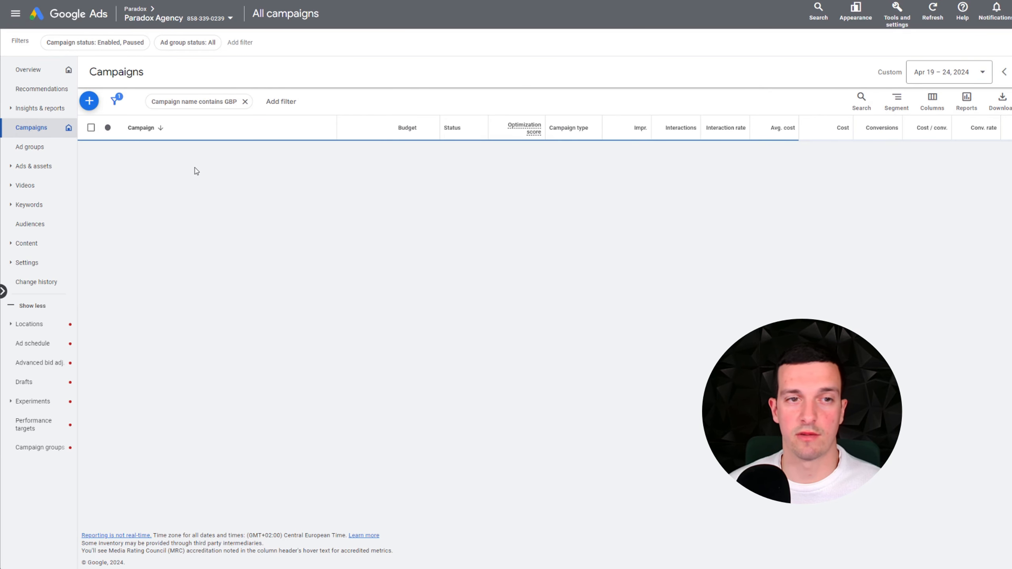
{"action": "left_click", "coordinate": [201, 151]}
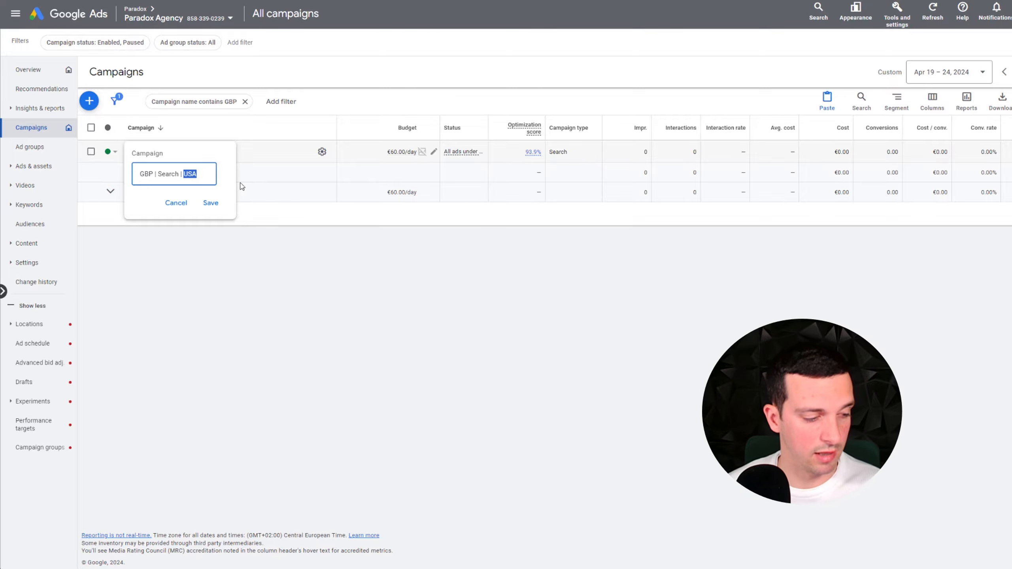
{"action": "left_click", "coordinate": [711, 510]}
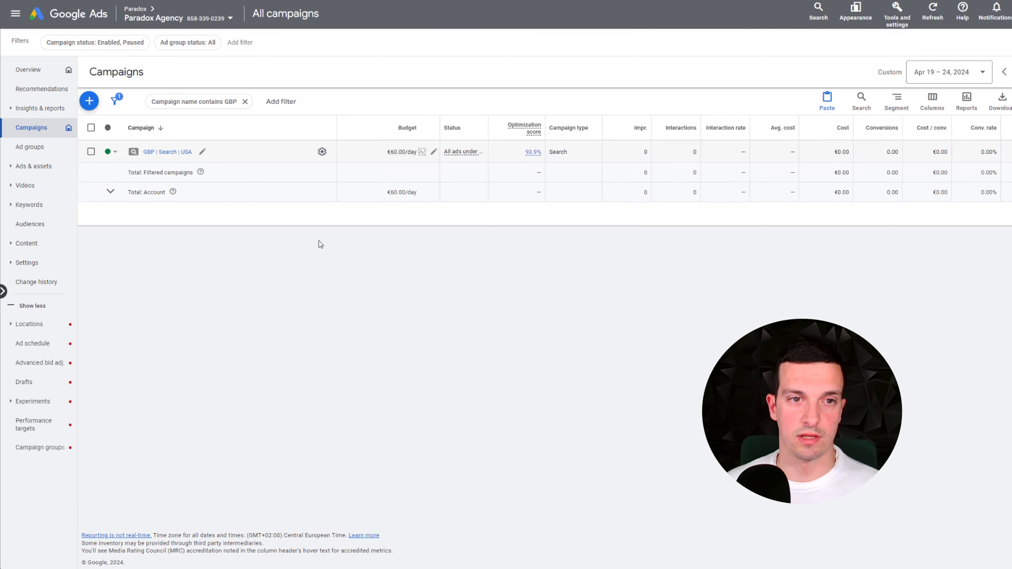
- Start a new negative keyword list in the account's shared library and name it "General negative keywords GMB"
{"action": "left_click", "coordinate": [897, 23]}
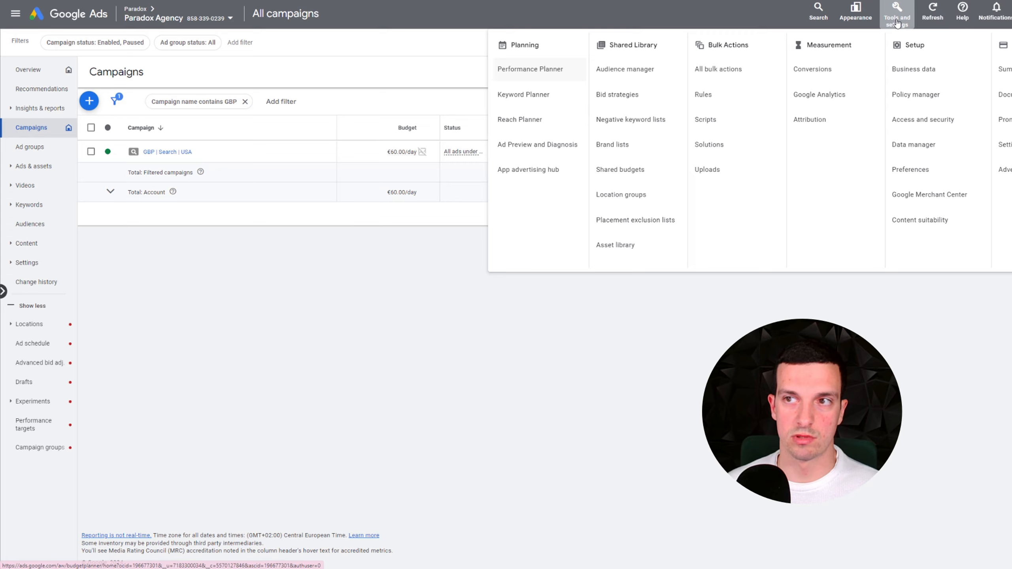
{"action": "left_click", "coordinate": [638, 123]}
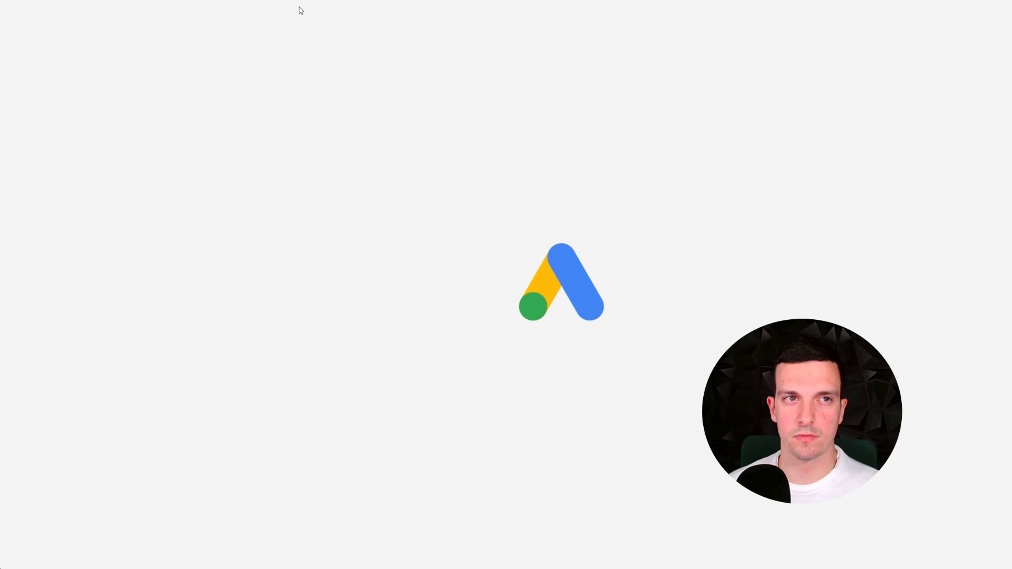
{"action": "left_click", "coordinate": [376, 66]}
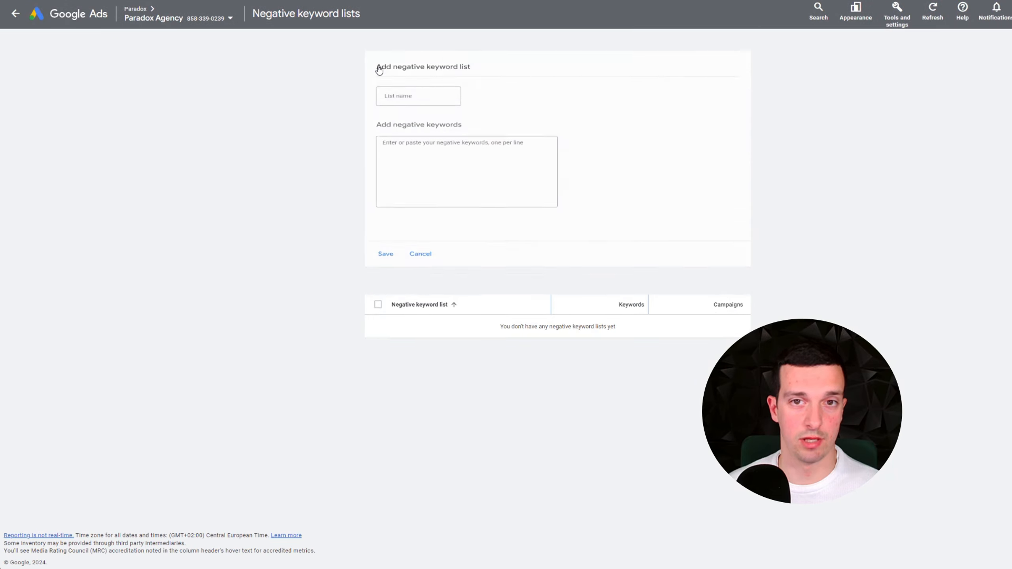
{"action": "left_click", "coordinate": [409, 86]}
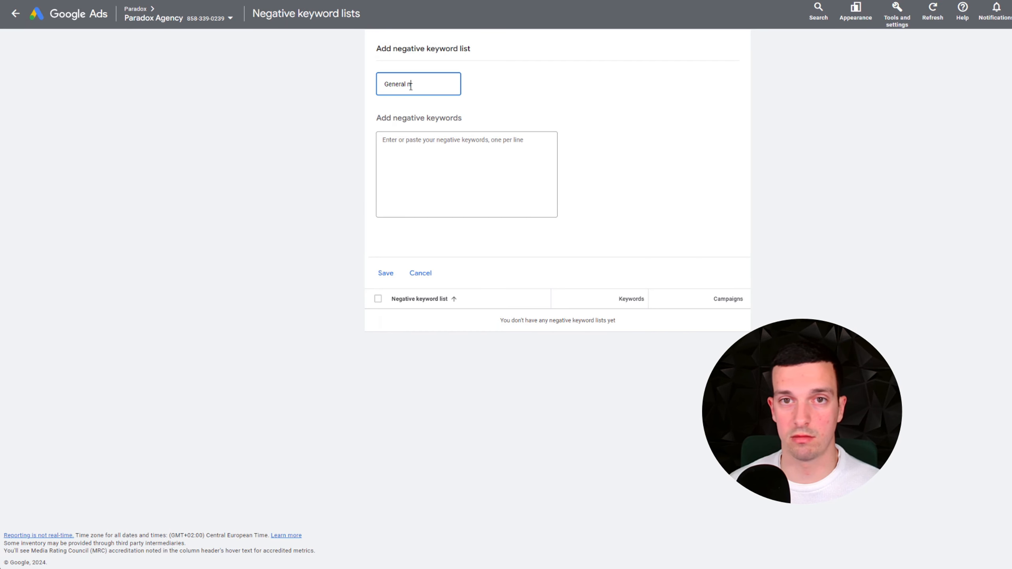
{"action": "type", "text": "General negative keywords V"}
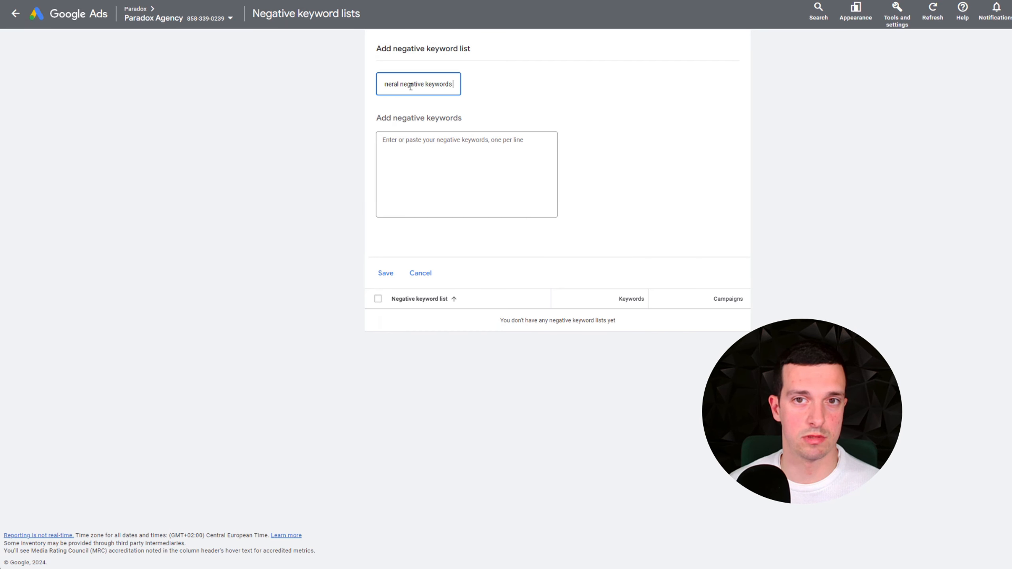
{"action": "type", "text": "M"}
{"action": "key", "text": "BackSpace"}
{"action": "key", "text": "BackSpace"}
{"action": "type", "text": "GMB"}
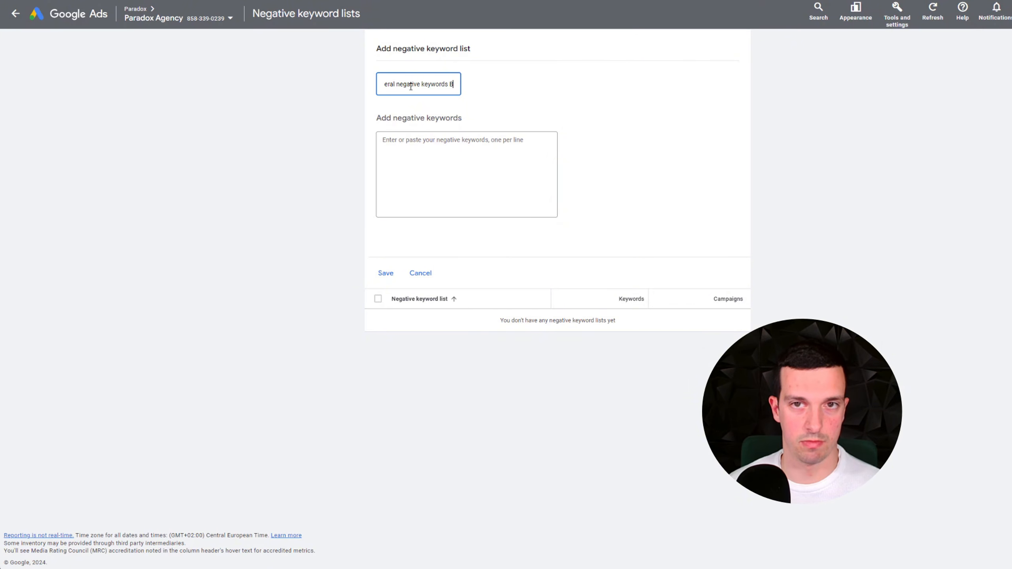
- Switch to the Google Ads Structure spreadsheet and copy the negative keywords tips, course, free and youtube from the Keyword research sheet
{"action": "left_click", "coordinate": [422, 146]}
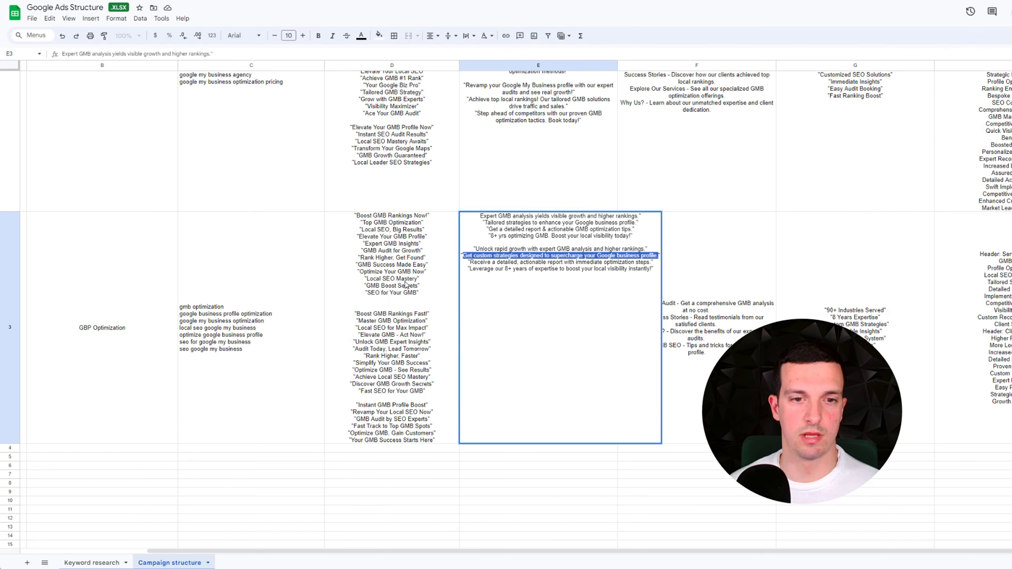
{"action": "scroll", "coordinate": [158, 553], "scroll_direction": "up", "scroll_amount": 5}
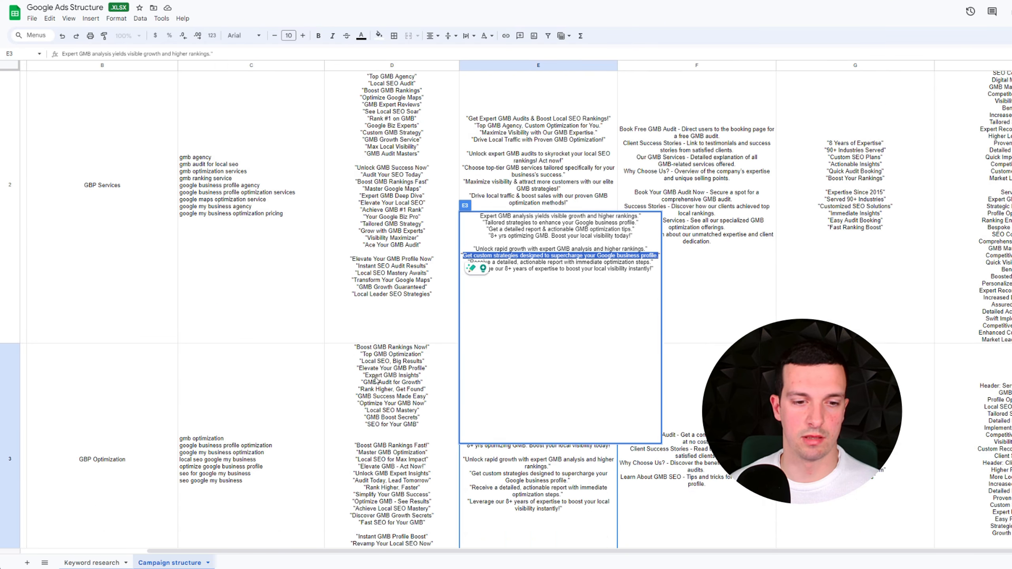
{"action": "left_click", "coordinate": [92, 562]}
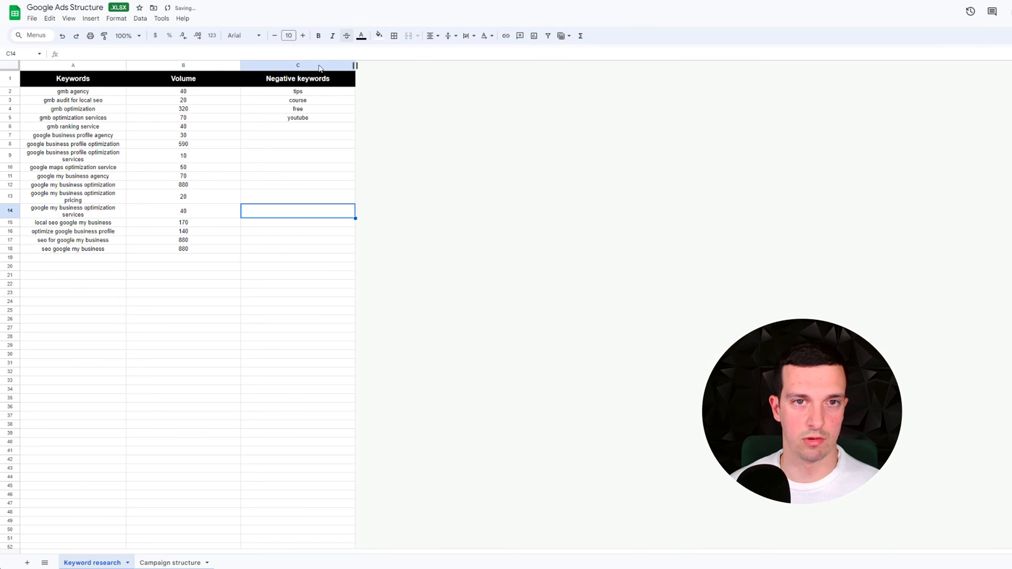
{"action": "left_click_drag", "start_coordinate": [299, 94], "coordinate": [299, 120]}
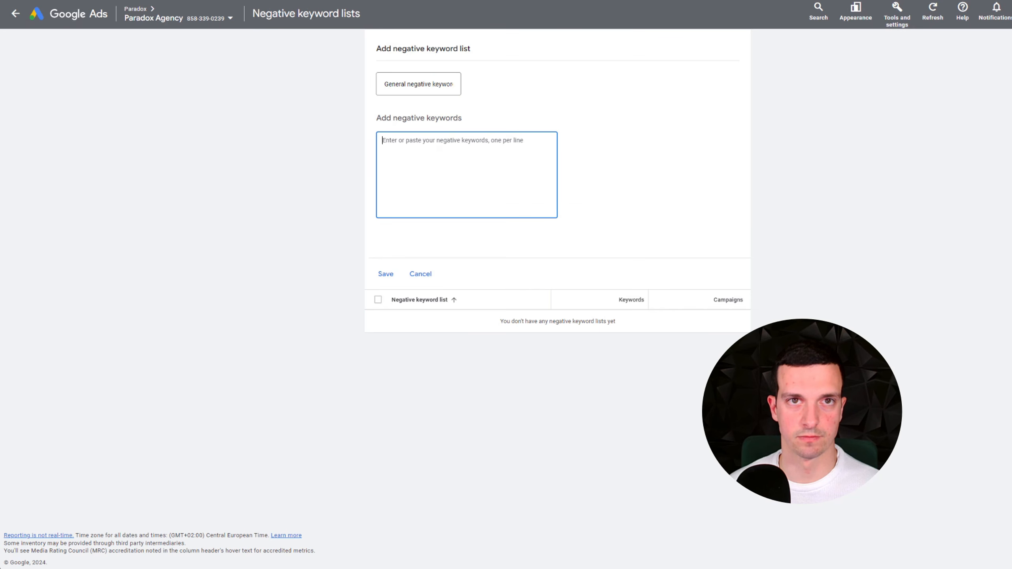
- Add tips, course, free and youtube, one per line, to the negative keyword list in Google Ads and save it
{"action": "left_click", "coordinate": [429, 165]}
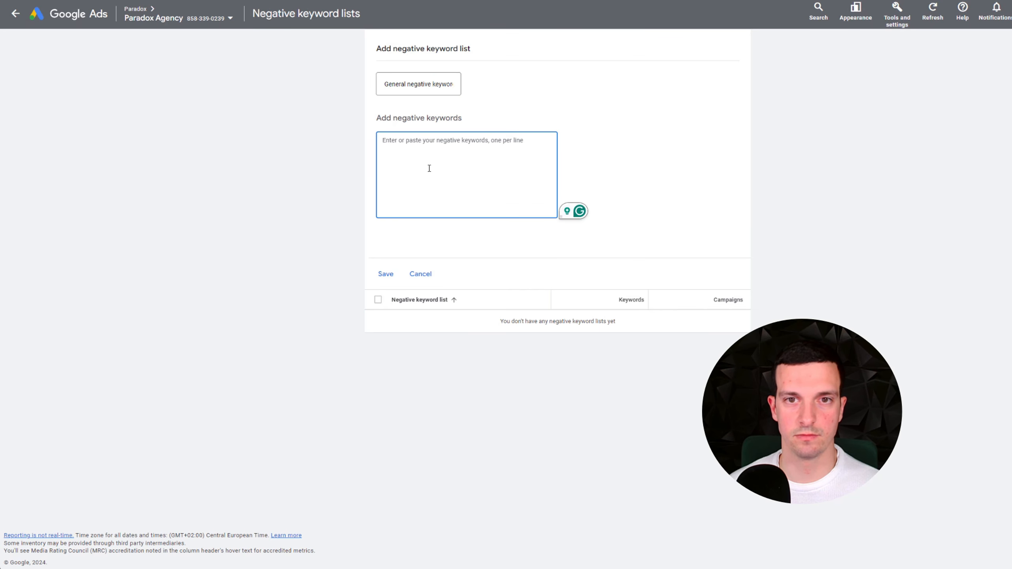
{"action": "type", "text": "tips course free youtube"}
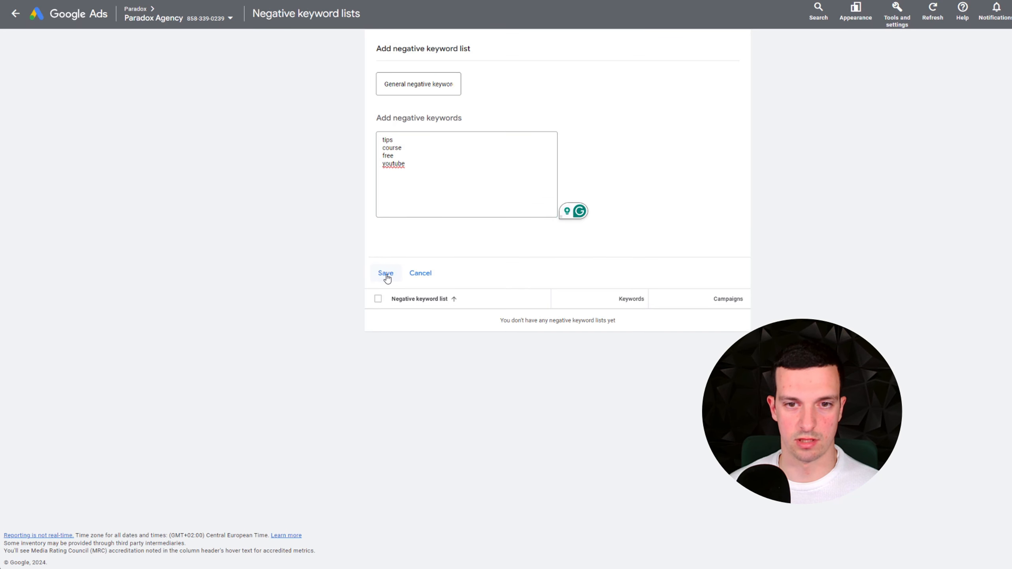
{"action": "left_click", "coordinate": [390, 274]}
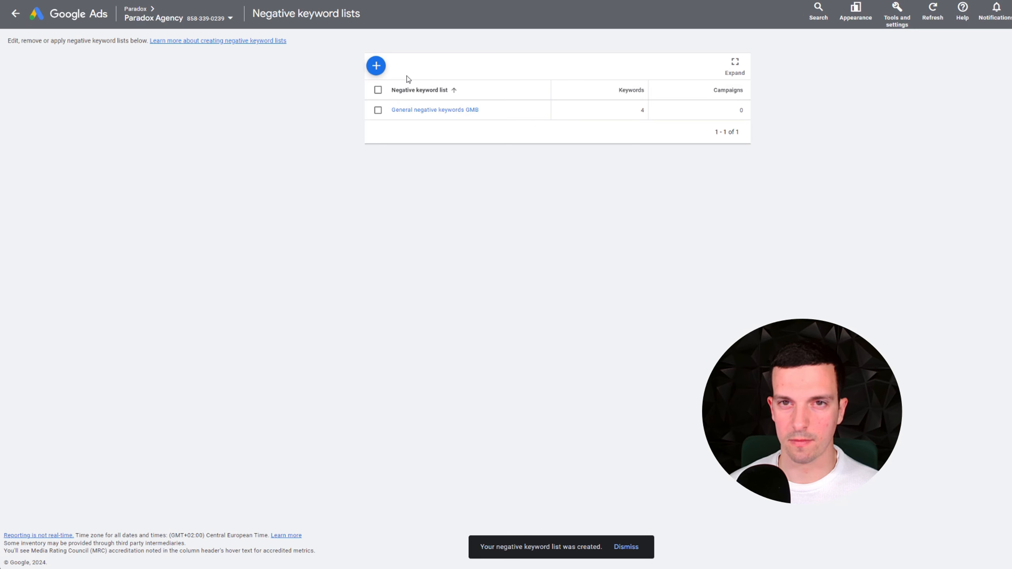
- Apply the "General negative keywords GMB" list to the GBP | Search | USA campaign and open the list
{"action": "left_click", "coordinate": [379, 111]}
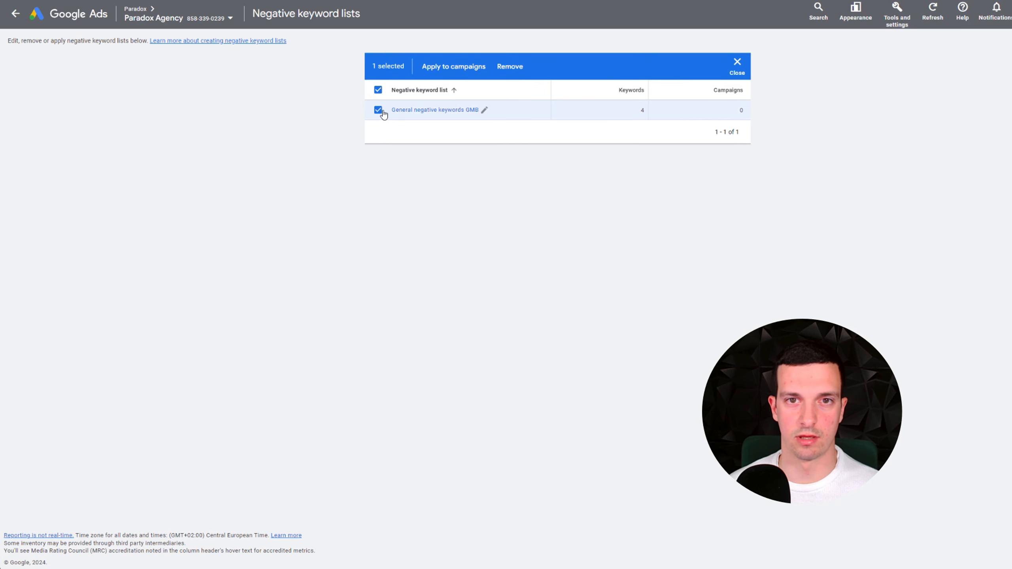
{"action": "left_click", "coordinate": [444, 75]}
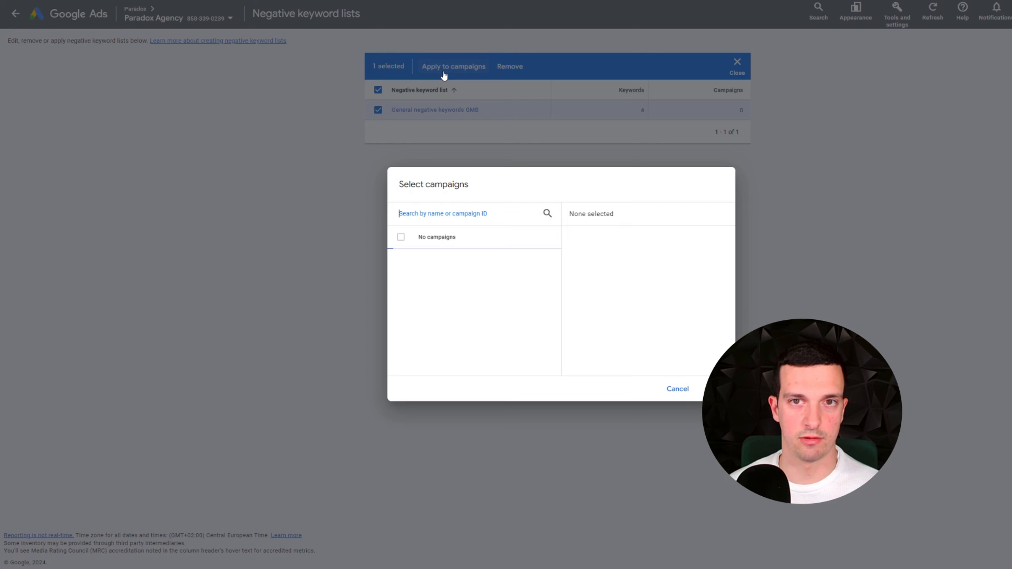
{"action": "left_click", "coordinate": [460, 268]}
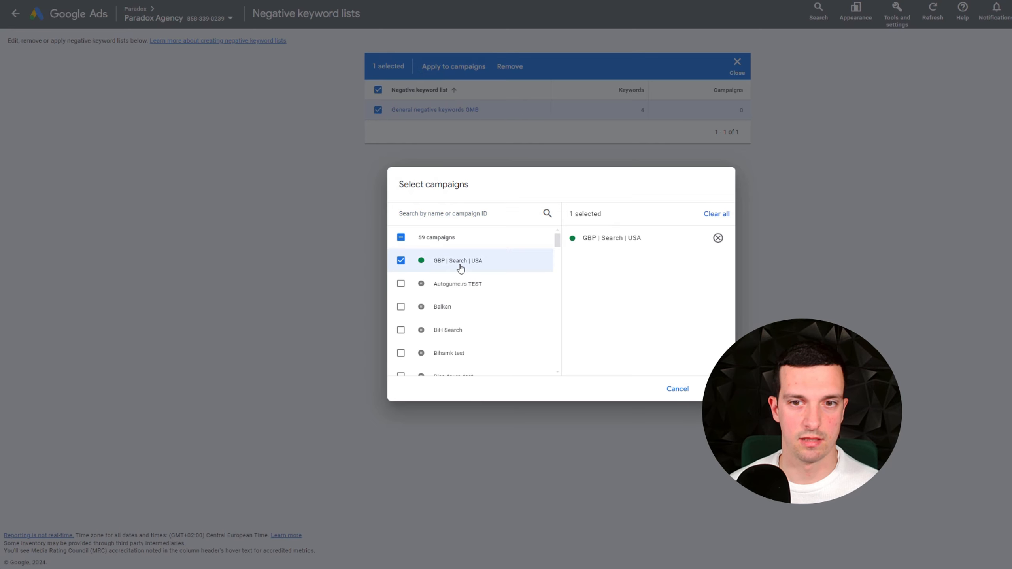
{"action": "left_click", "coordinate": [704, 389]}
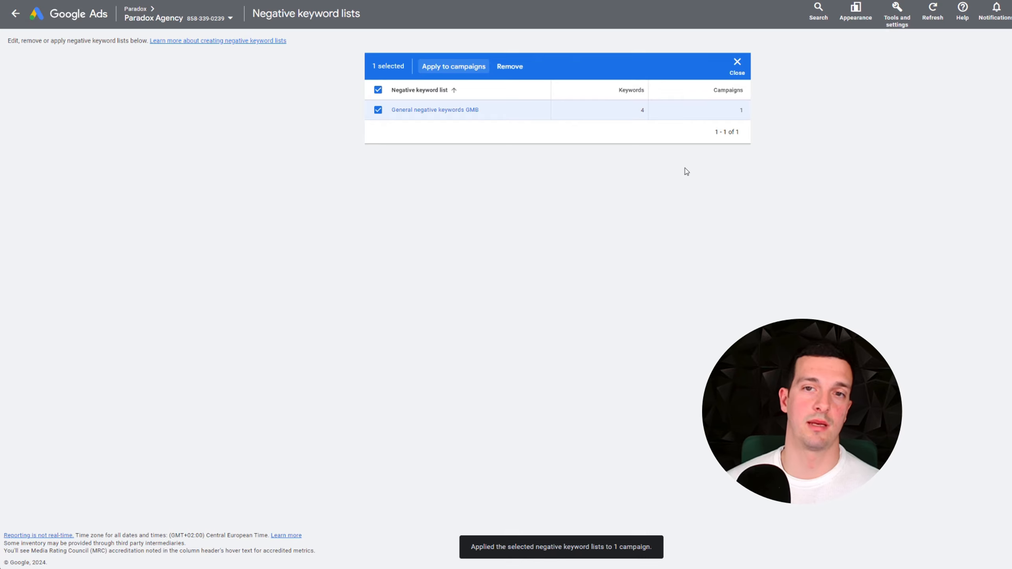
{"action": "left_click", "coordinate": [459, 111]}
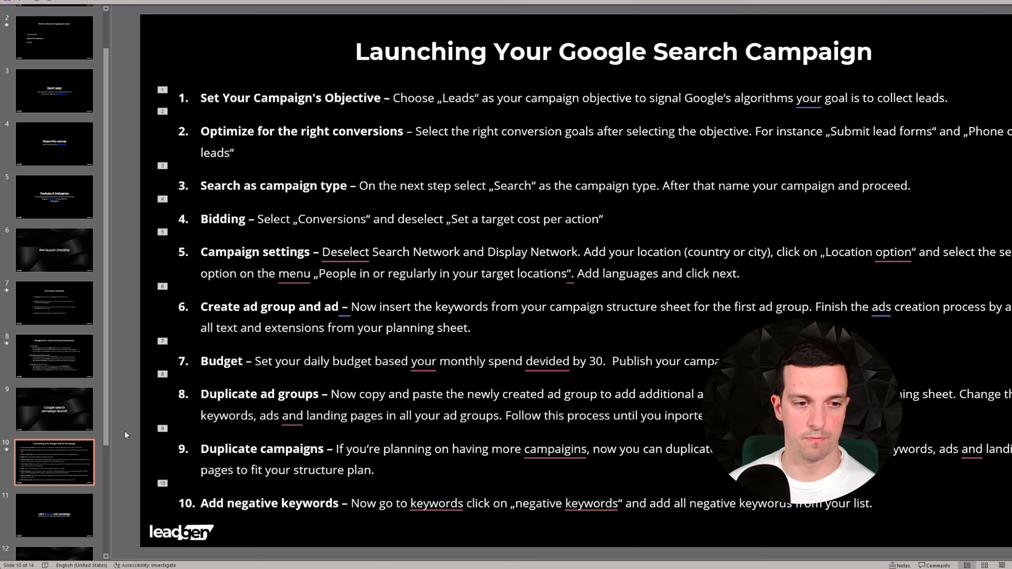
{"action": "left_click", "coordinate": [72, 505]}
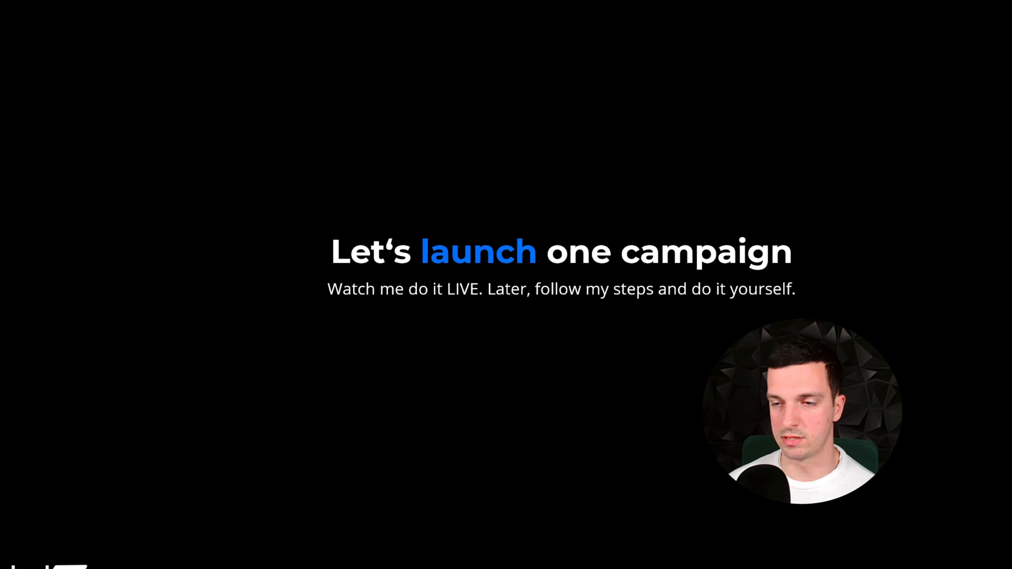
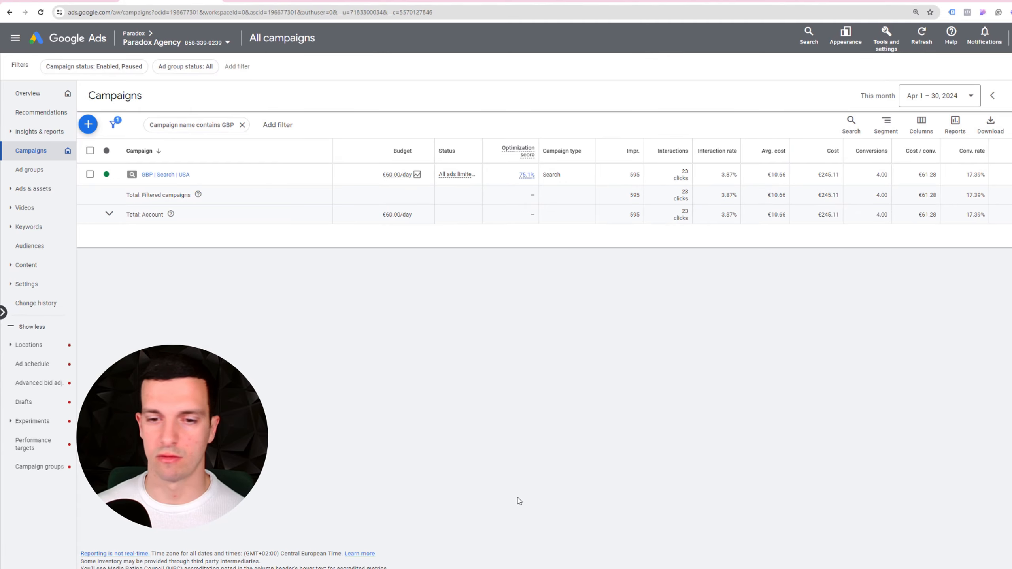
- In Google Ads, open the search terms report of the GBP Optimization ad group in the GBP | Search | USA campaign
{"action": "left_click", "coordinate": [152, 175]}
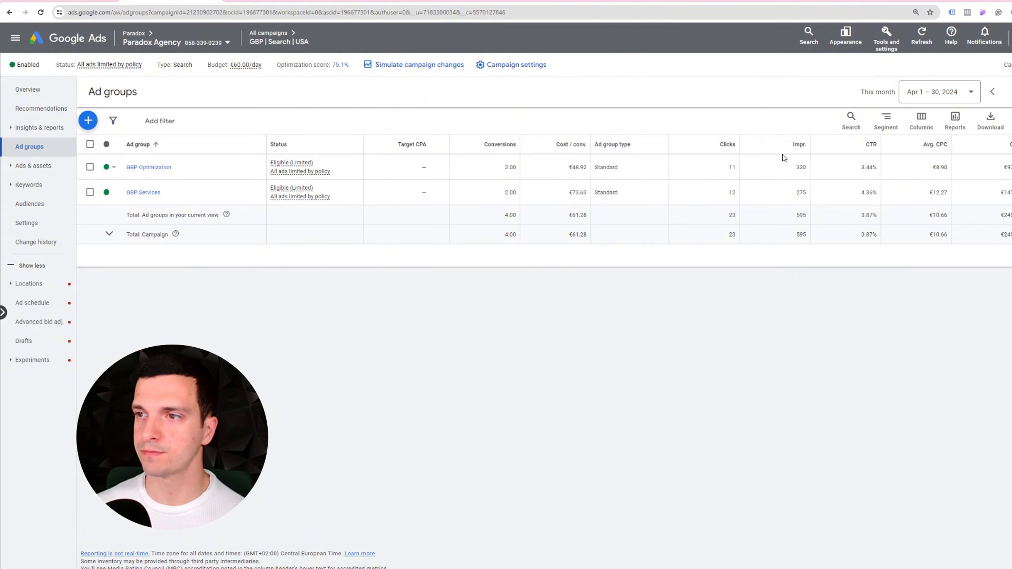
{"action": "left_click_drag", "start_coordinate": [1011, 167], "coordinate": [1000, 193]}
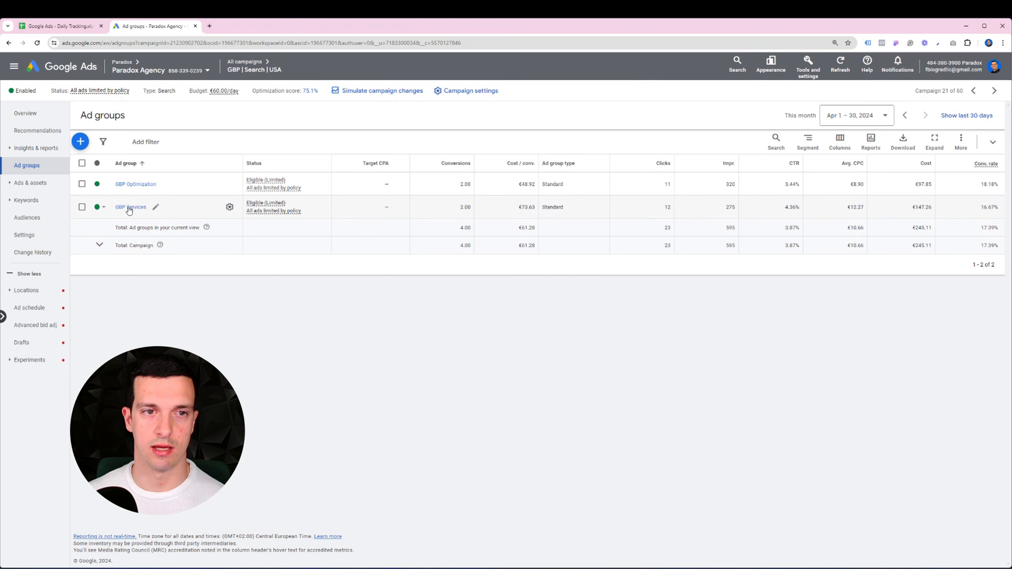
{"action": "left_click", "coordinate": [134, 185]}
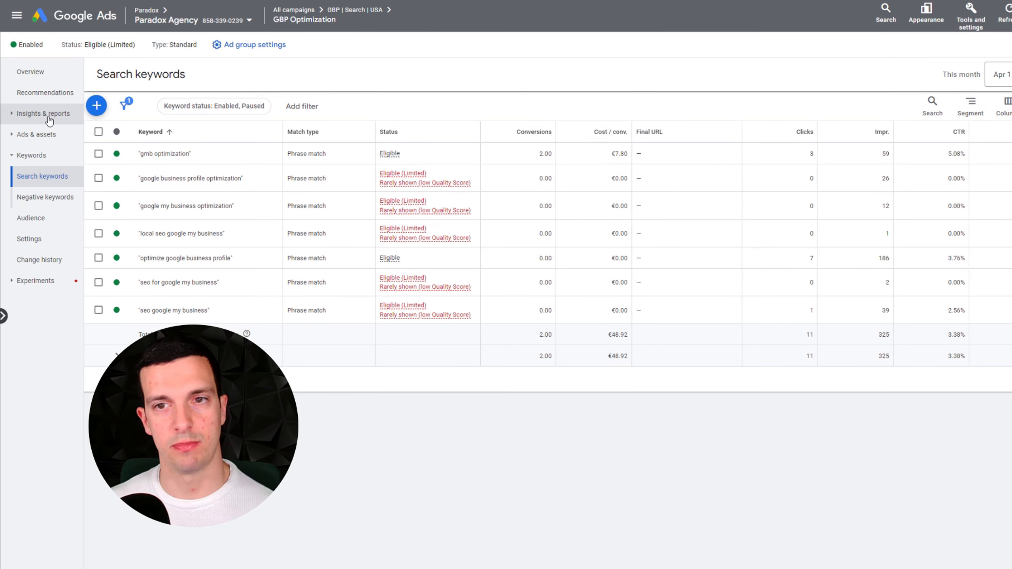
{"action": "left_click", "coordinate": [48, 115]}
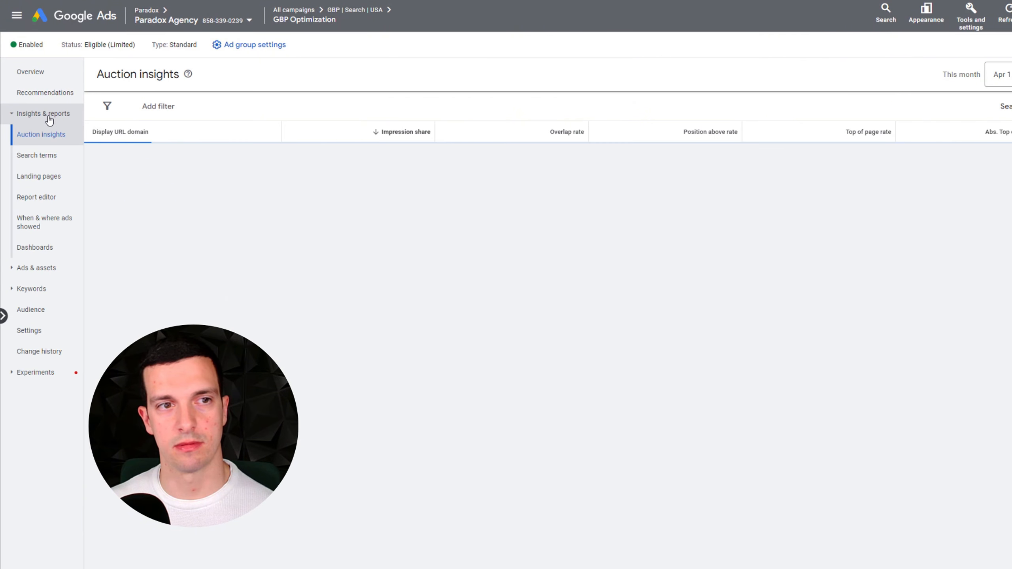
{"action": "left_click", "coordinate": [41, 159]}
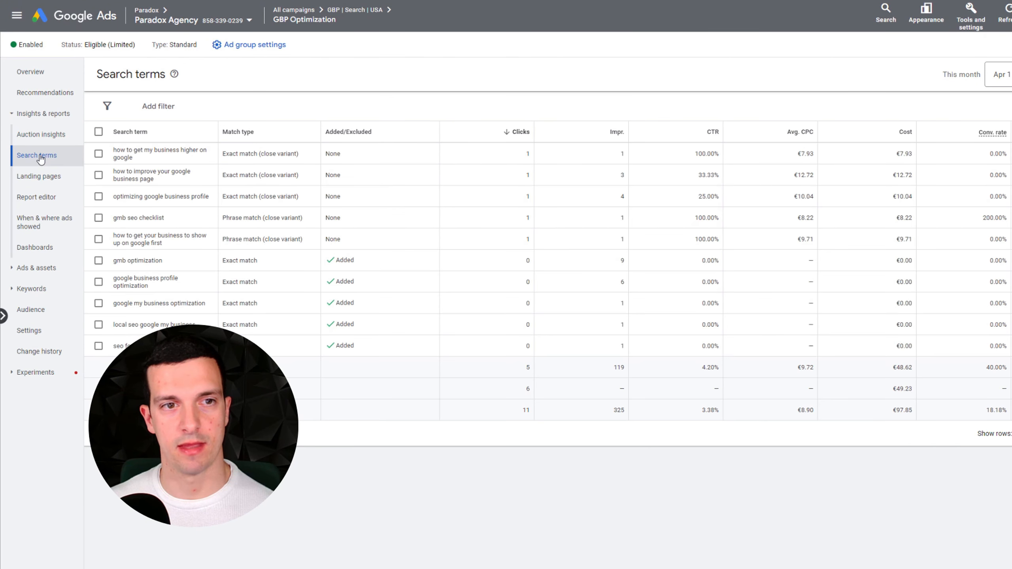
{"action": "left_click", "coordinate": [36, 288]}
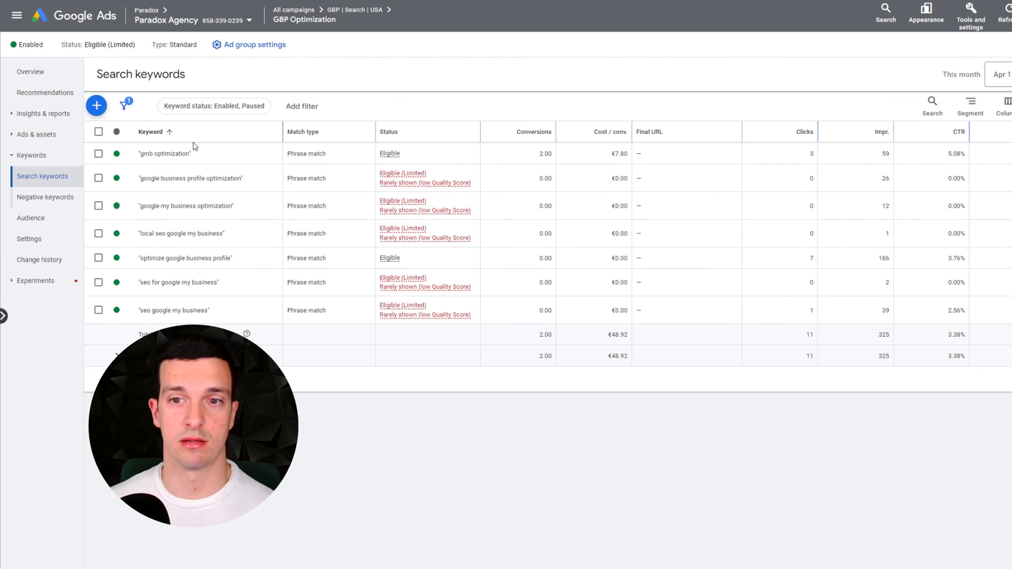
{"action": "left_click", "coordinate": [43, 113]}
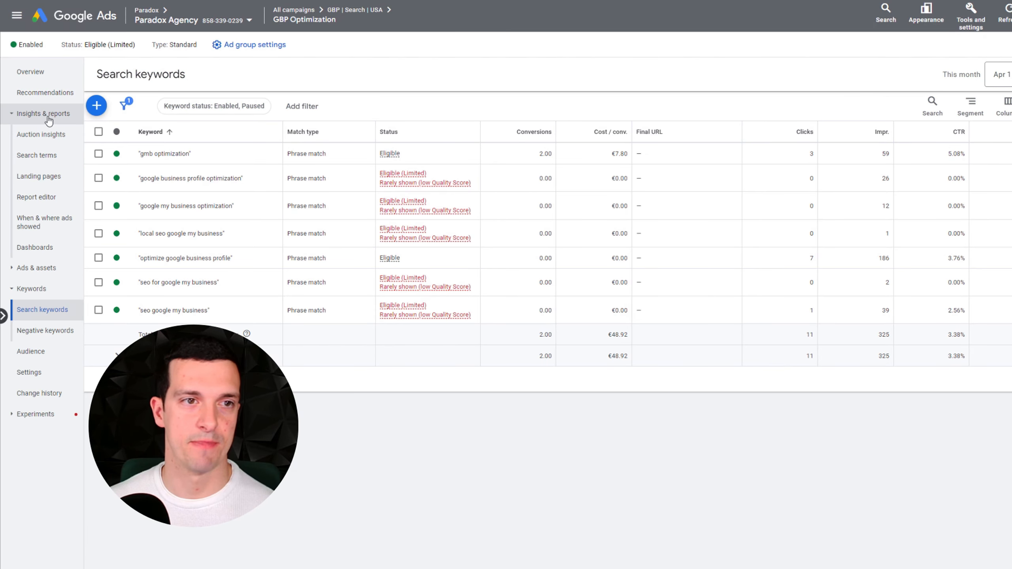
{"action": "left_click", "coordinate": [52, 159]}
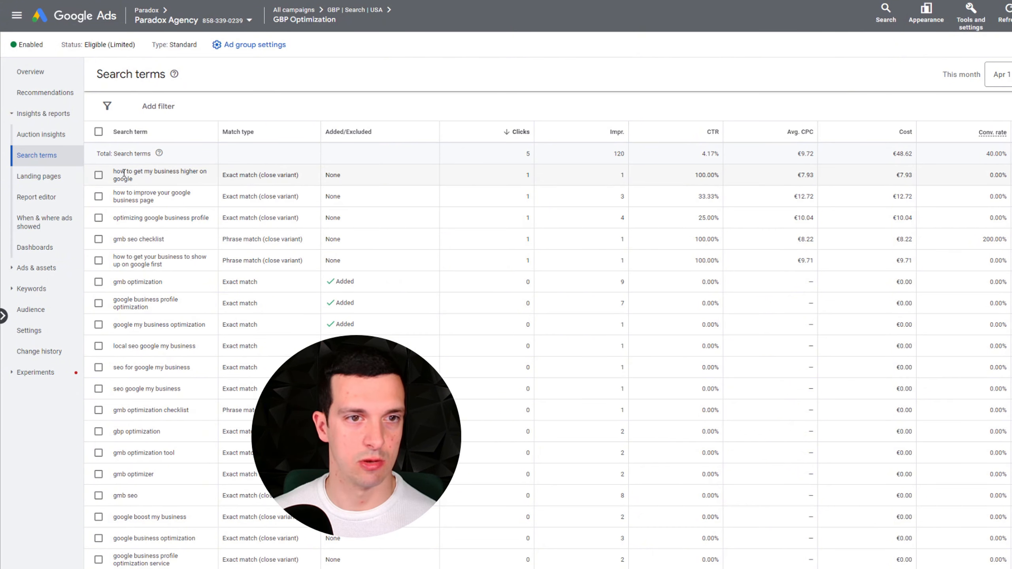
- Examine the search terms that received clicks for informational queries to exclude, such as those starting with "how to"
{"action": "left_click_drag", "start_coordinate": [151, 173], "coordinate": [209, 183]}
{"action": "left_click_drag", "start_coordinate": [117, 192], "coordinate": [198, 218]}
{"action": "left_click_drag", "start_coordinate": [121, 256], "coordinate": [174, 259]}
{"action": "left_click", "coordinate": [163, 280]}
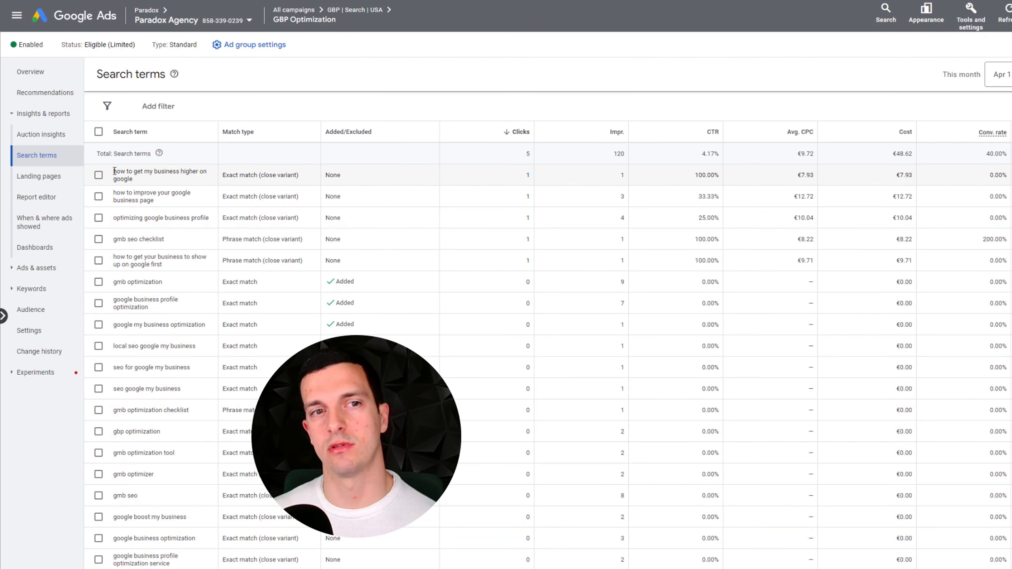
{"action": "left_click_drag", "start_coordinate": [114, 171], "coordinate": [127, 171]}
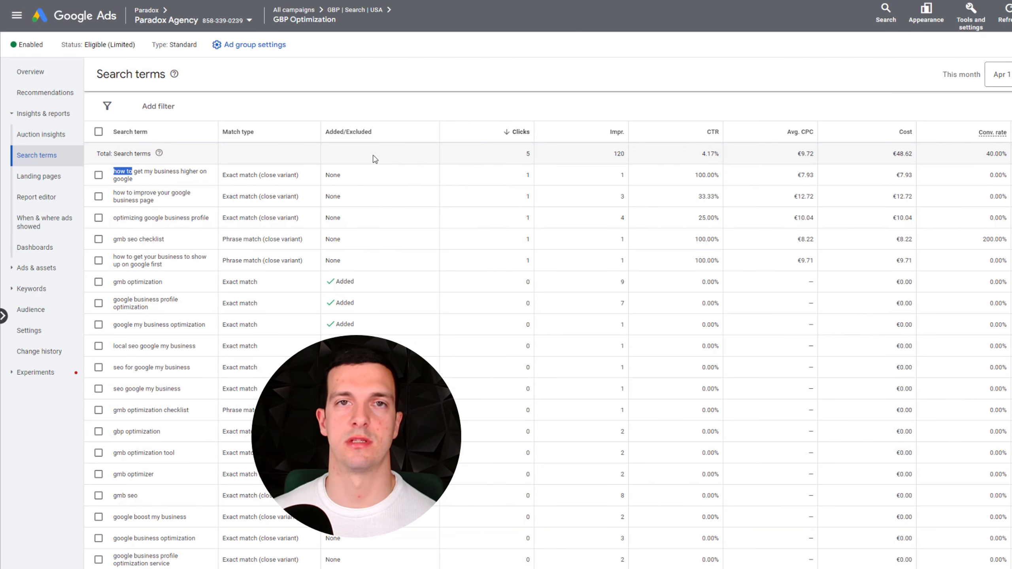
- Open the "General negative keywords GMB" list from the shared library, add how as a negative keyword and save it
{"action": "left_click", "coordinate": [976, 22]}
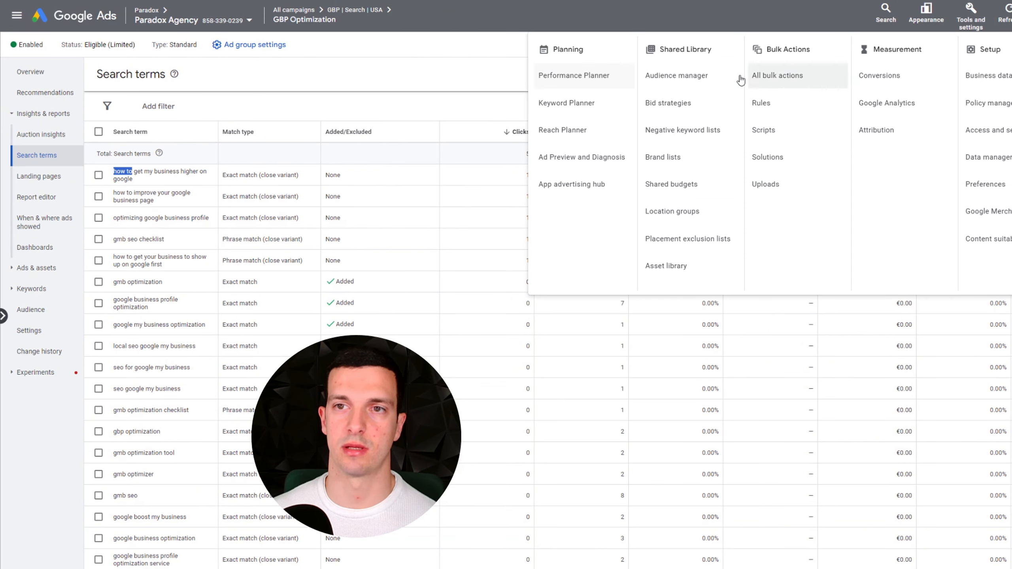
{"action": "left_click", "coordinate": [689, 136]}
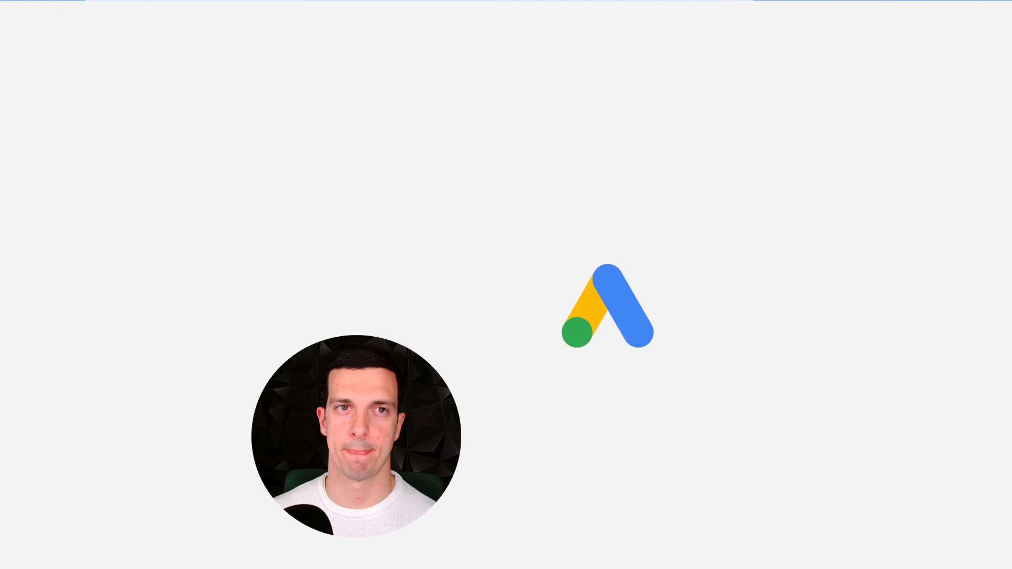
{"action": "left_click", "coordinate": [452, 120]}
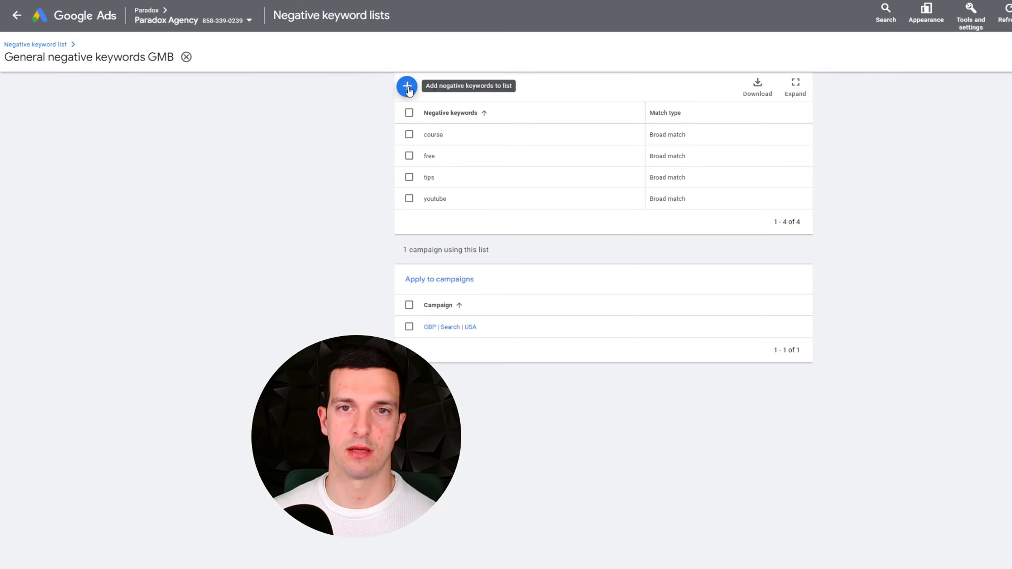
{"action": "left_click", "coordinate": [407, 86]}
{"action": "left_click", "coordinate": [455, 131]}
{"action": "type", "text": "how to"}
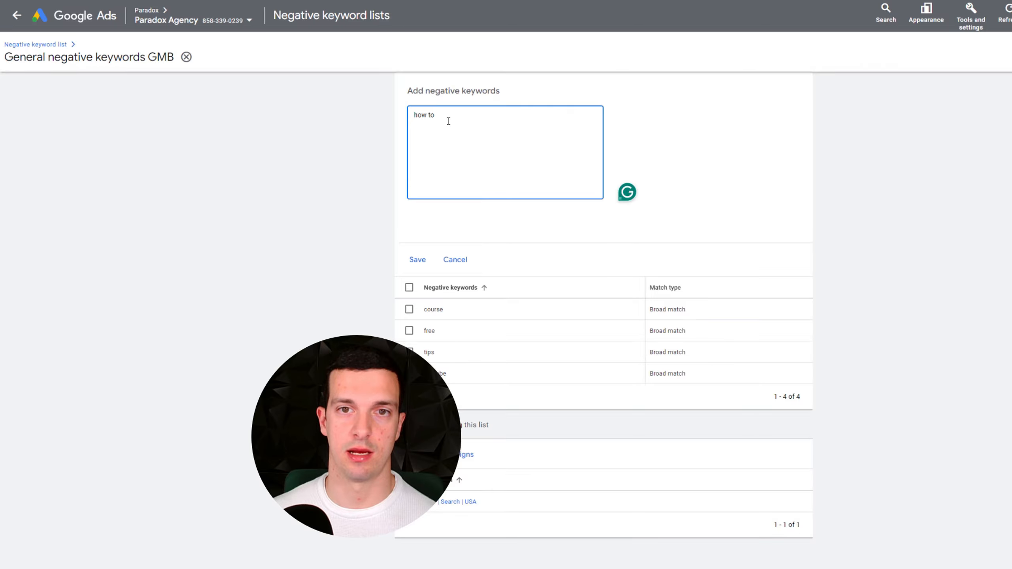
{"action": "key", "text": "BackSpace"}
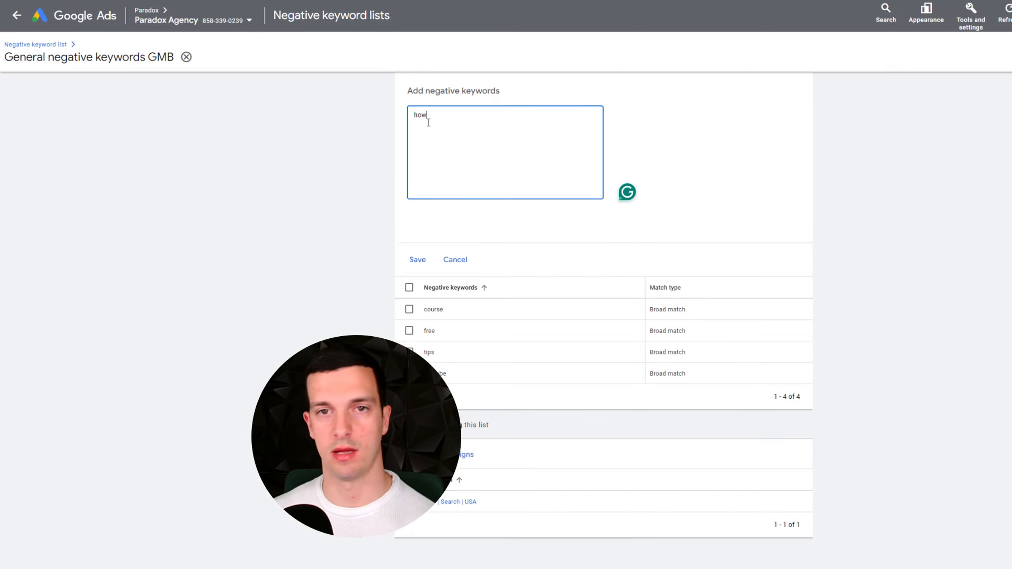
{"action": "left_click", "coordinate": [418, 262]}
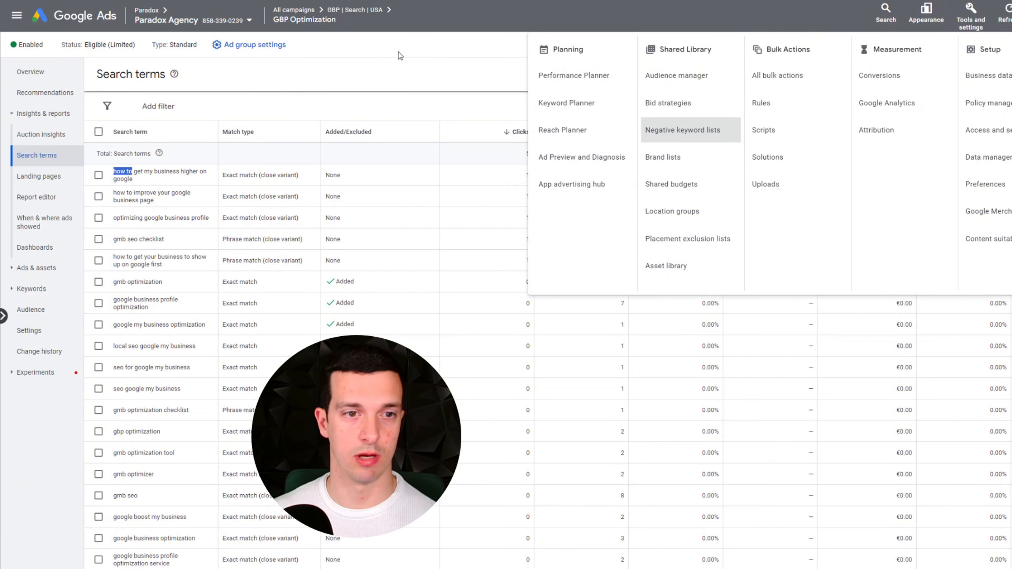
- Copy the search term gmb optimizer from the report, add it to the "General negative keywords GMB" list and set it to phrase match
{"action": "left_click", "coordinate": [400, 55]}
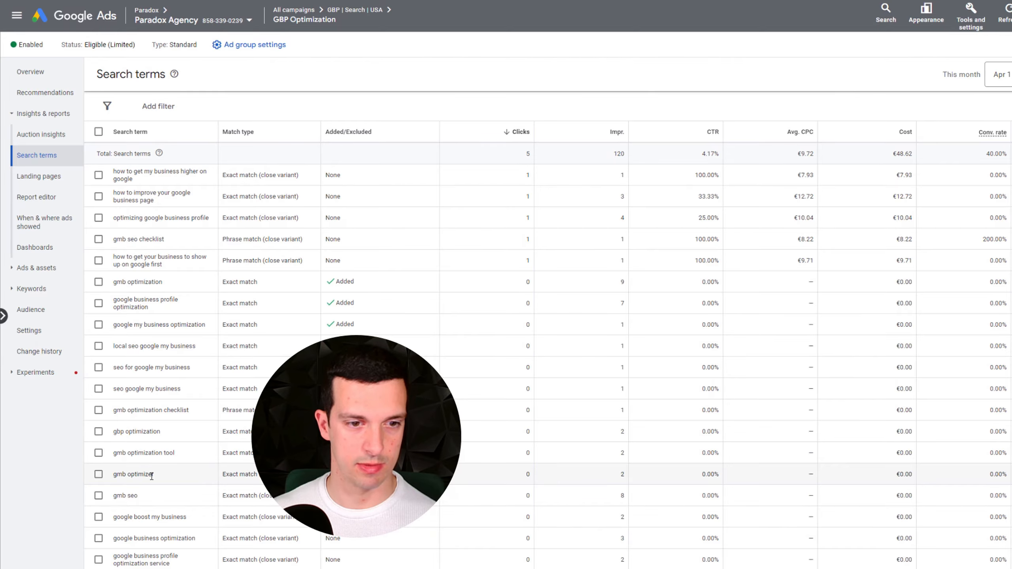
{"action": "left_click_drag", "start_coordinate": [152, 474], "coordinate": [132, 477]}
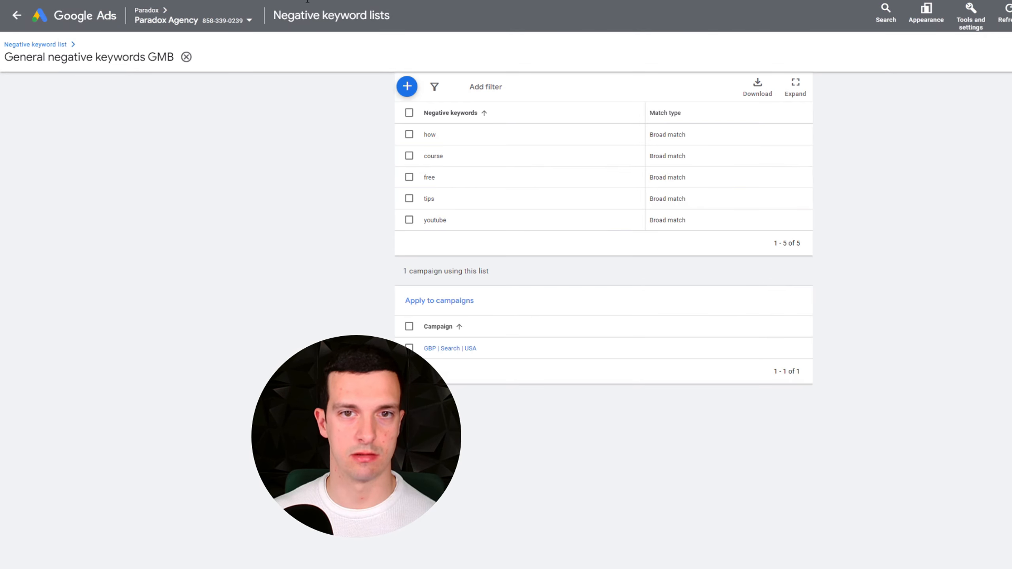
{"action": "left_click", "coordinate": [407, 85]}
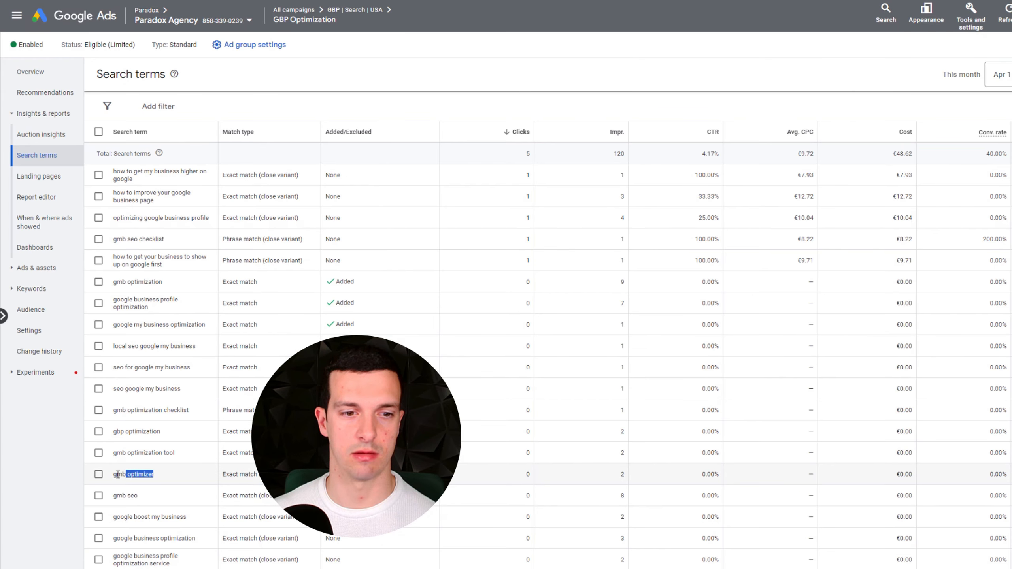
{"action": "triple_click", "coordinate": [159, 477]}
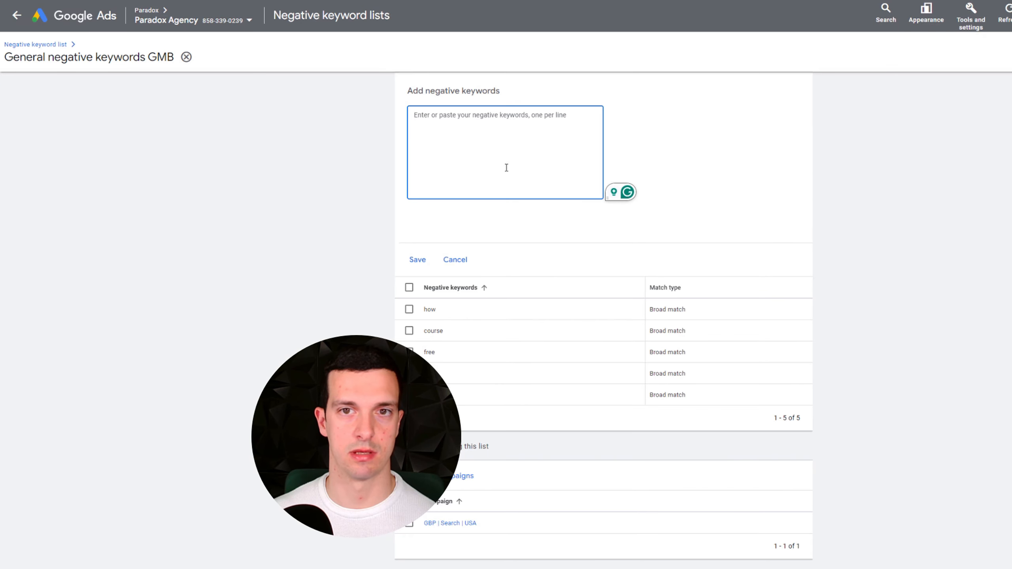
{"action": "type", "text": "gmb optimizer"}
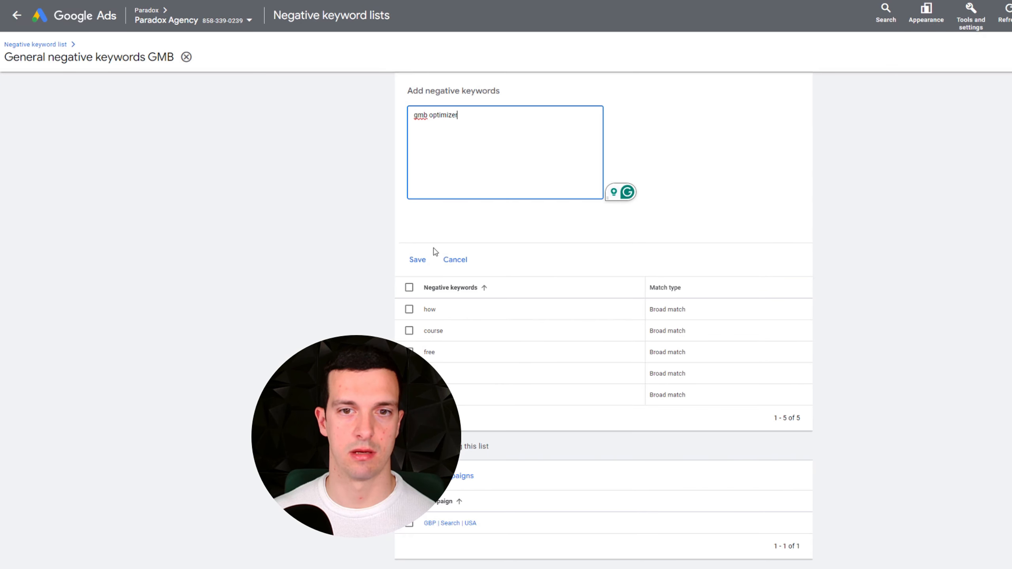
{"action": "left_click", "coordinate": [412, 259]}
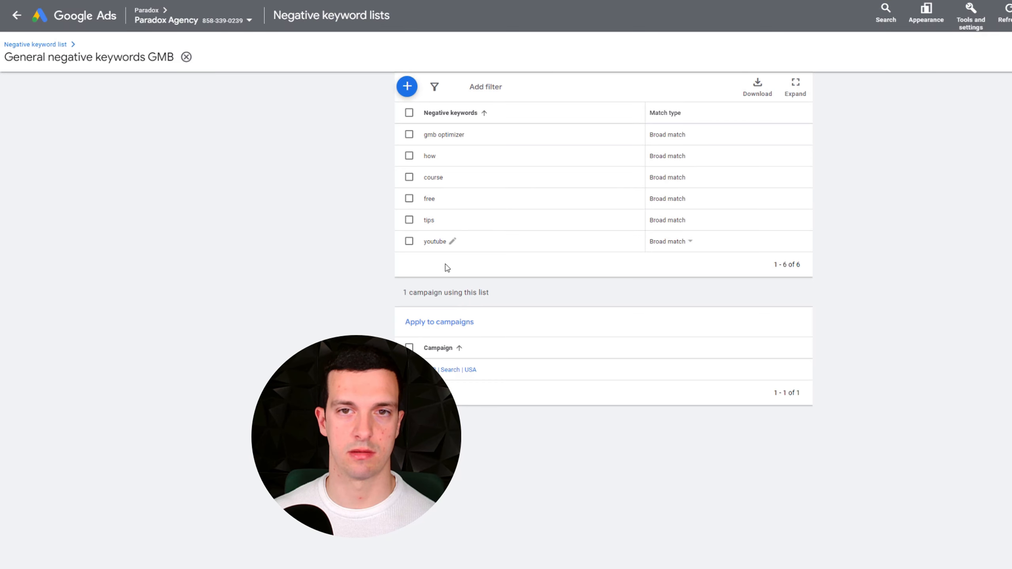
{"action": "left_click", "coordinate": [689, 136]}
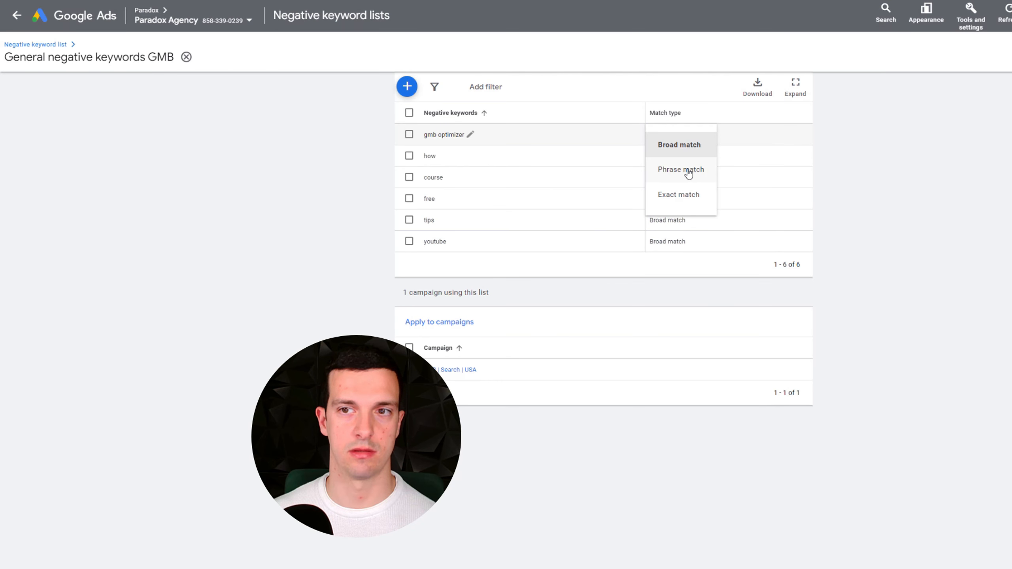
{"action": "left_click", "coordinate": [688, 171]}
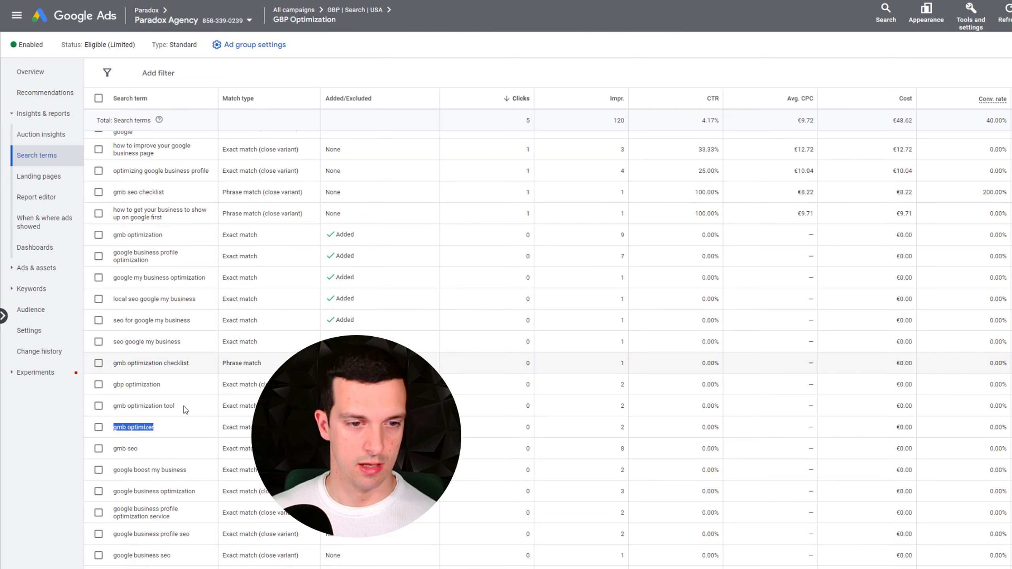
- Review the remaining clicked search terms in the GBP Optimization report for relevance and further negative keyword candidates
{"action": "scroll", "coordinate": [165, 442], "scroll_direction": "up", "scroll_amount": 2}
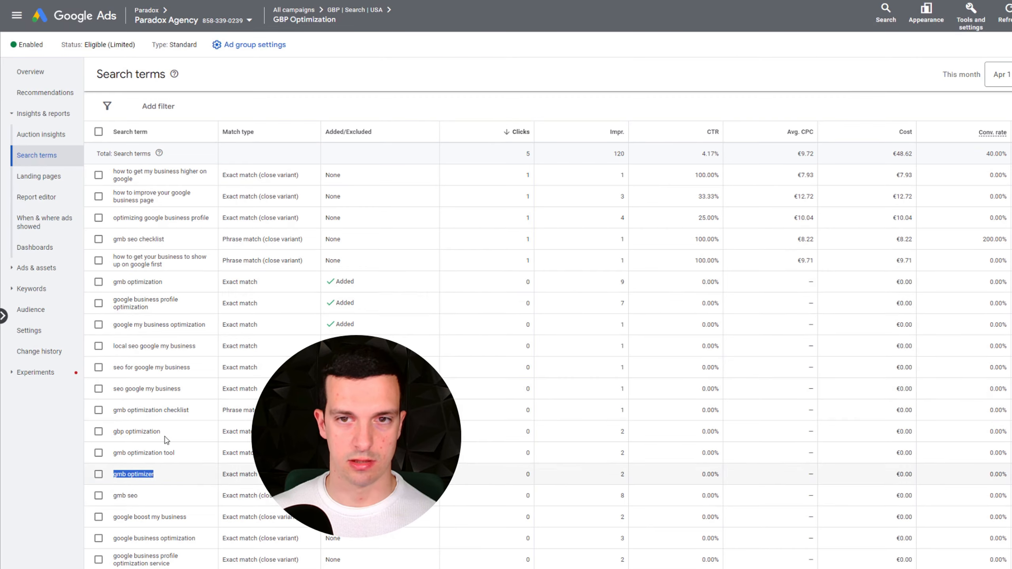
{"action": "left_click_drag", "start_coordinate": [130, 218], "coordinate": [183, 218]}
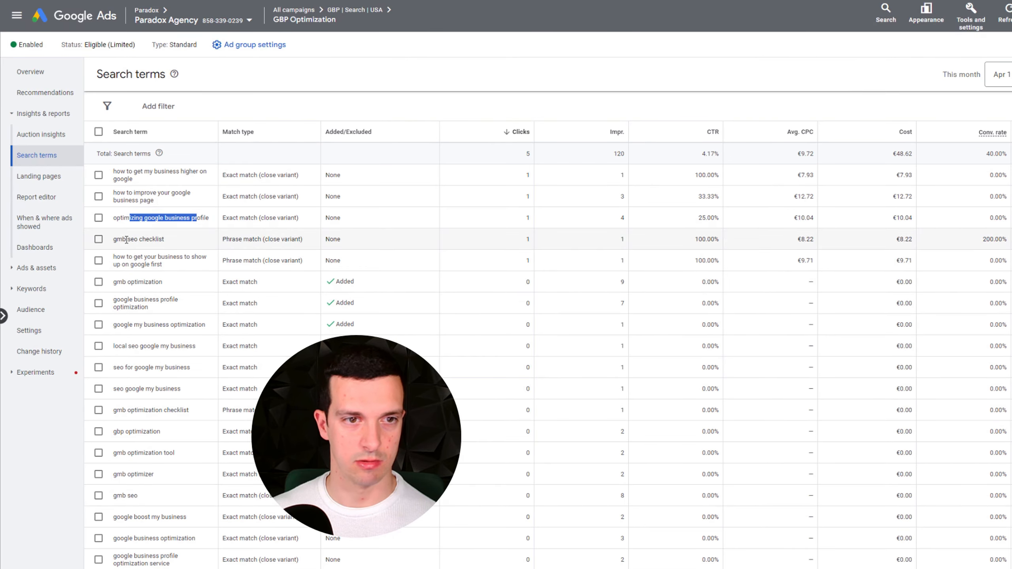
{"action": "left_click_drag", "start_coordinate": [123, 239], "coordinate": [164, 239]}
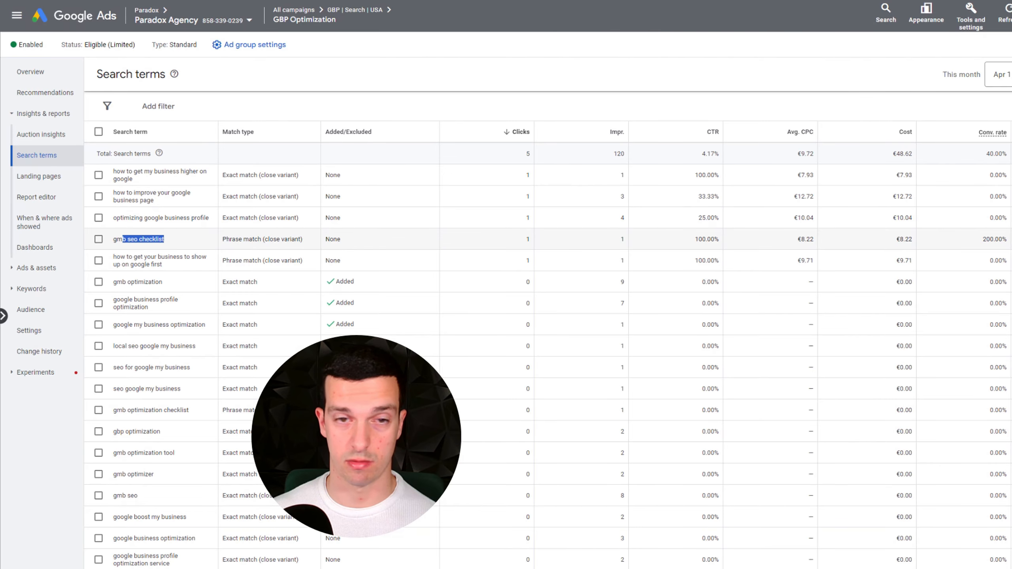
{"action": "left_click", "coordinate": [149, 256]}
{"action": "left_click_drag", "start_coordinate": [149, 256], "coordinate": [187, 257]}
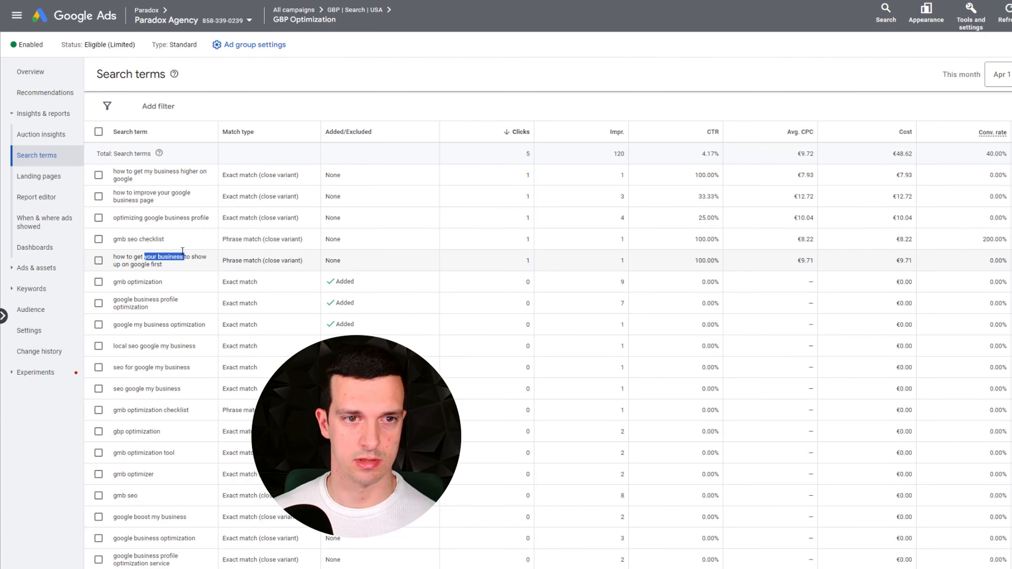
{"action": "left_click", "coordinate": [166, 244]}
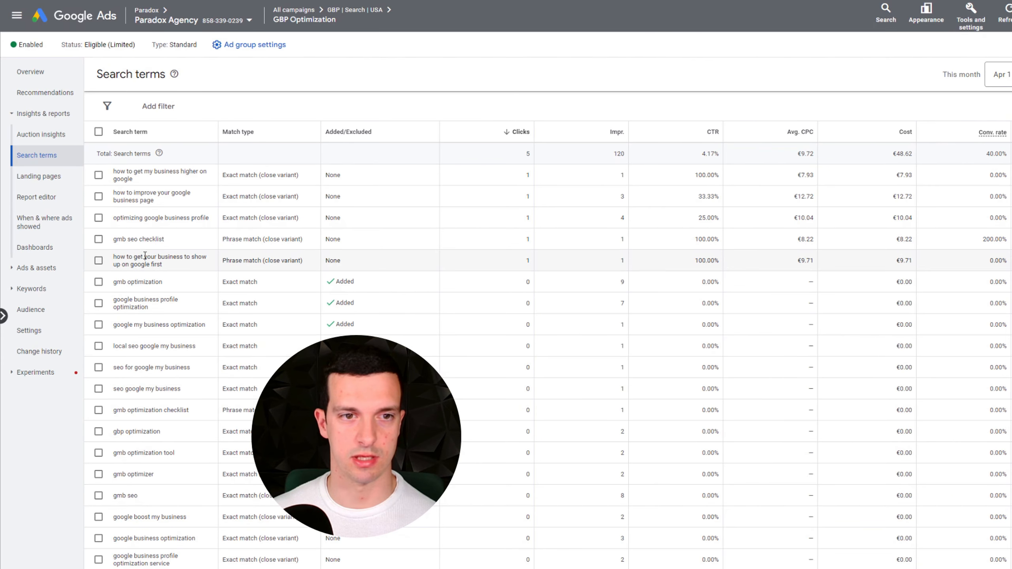
{"action": "left_click_drag", "start_coordinate": [140, 258], "coordinate": [161, 265]}
{"action": "left_click", "coordinate": [161, 252]}
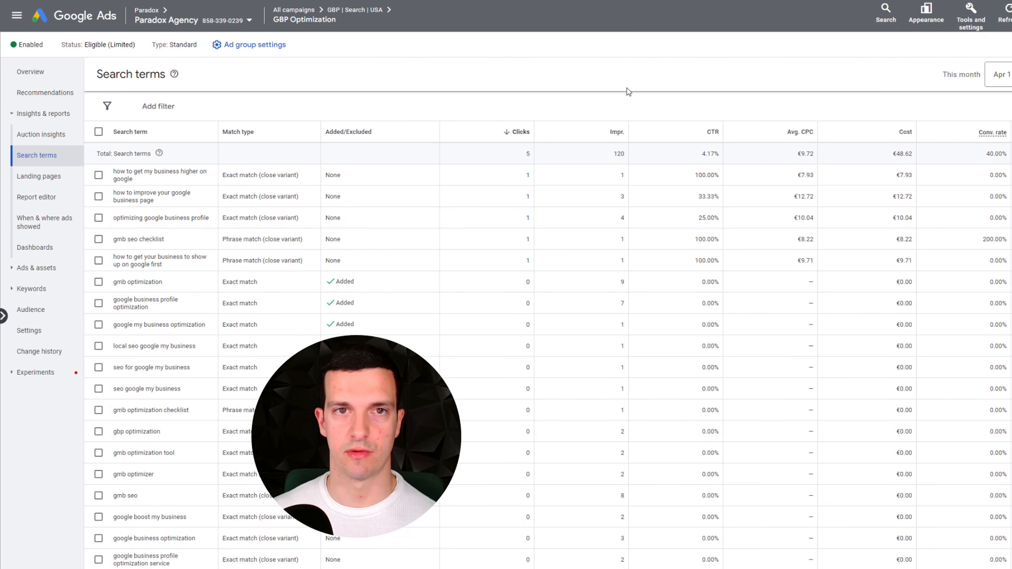
- Return to the ad groups of the GBP | Search | USA campaign and open the search keywords of GBP Optimization
{"action": "left_click", "coordinate": [350, 11]}
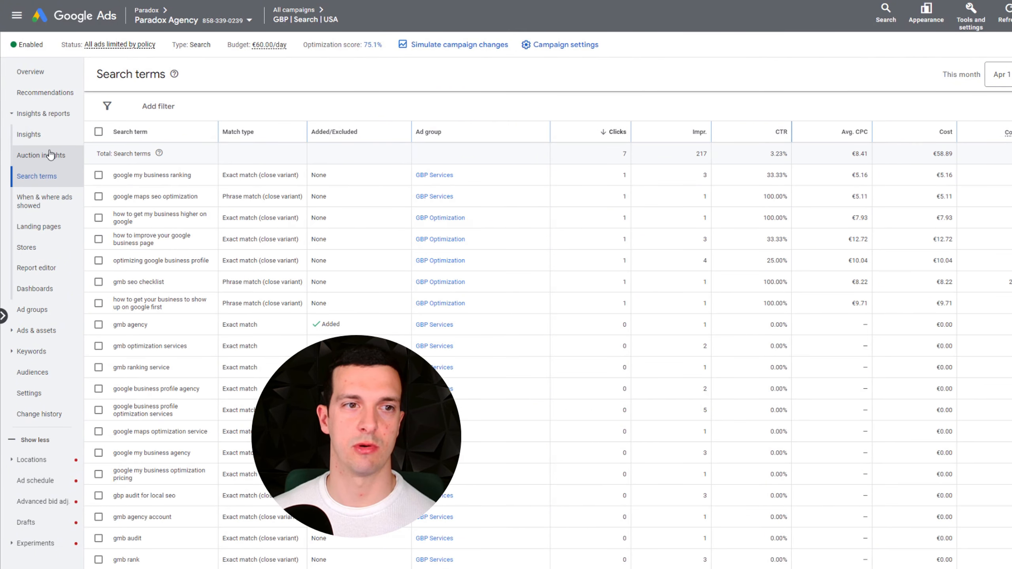
{"action": "left_click", "coordinate": [61, 316]}
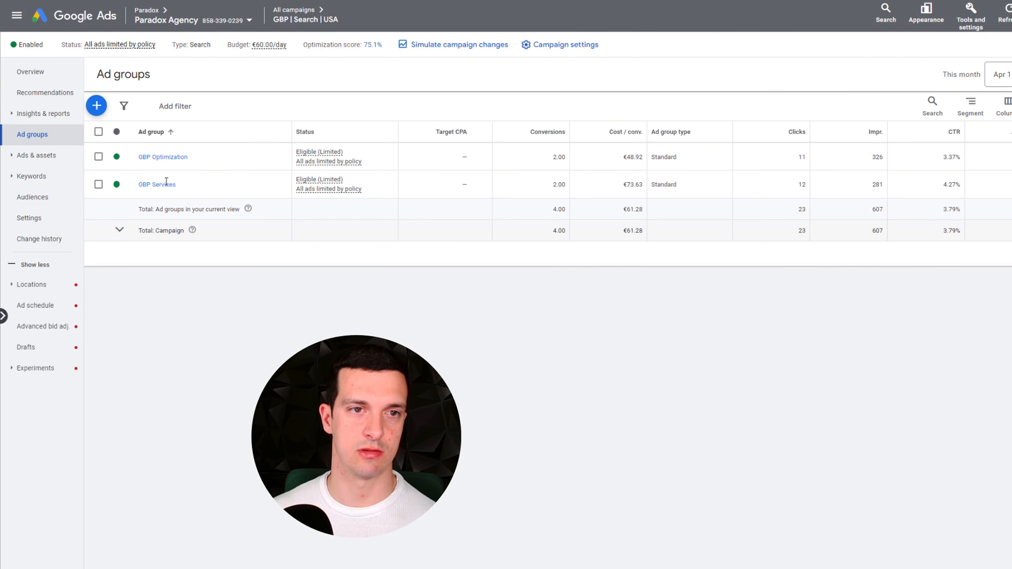
{"action": "left_click", "coordinate": [161, 159]}
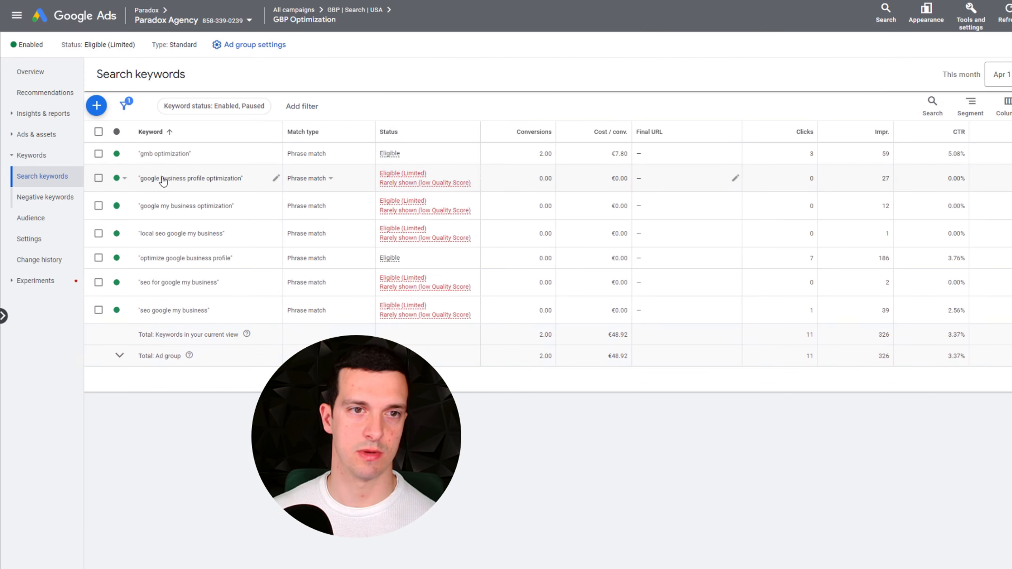
- View the auction insights of the GBP Optimization ad group, return to its search keywords and check the report options for "gmb optimization"
{"action": "left_click", "coordinate": [99, 154]}
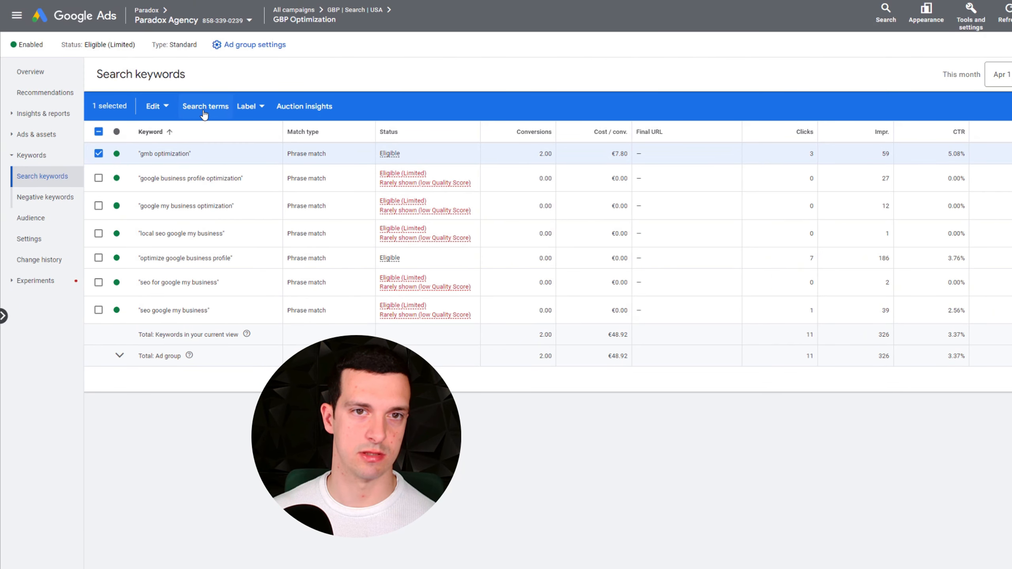
{"action": "left_click", "coordinate": [43, 115]}
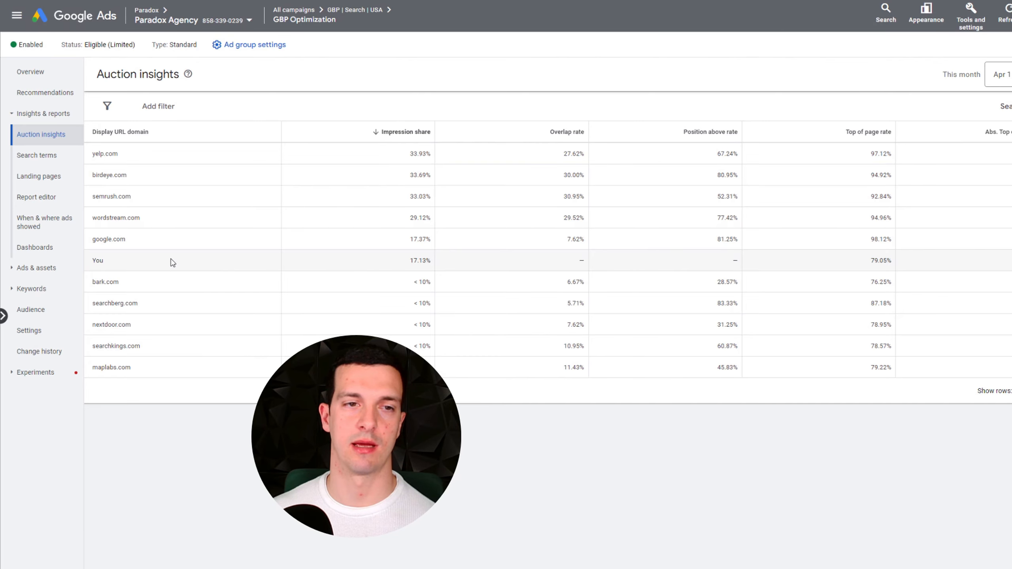
{"action": "left_click", "coordinate": [42, 289]}
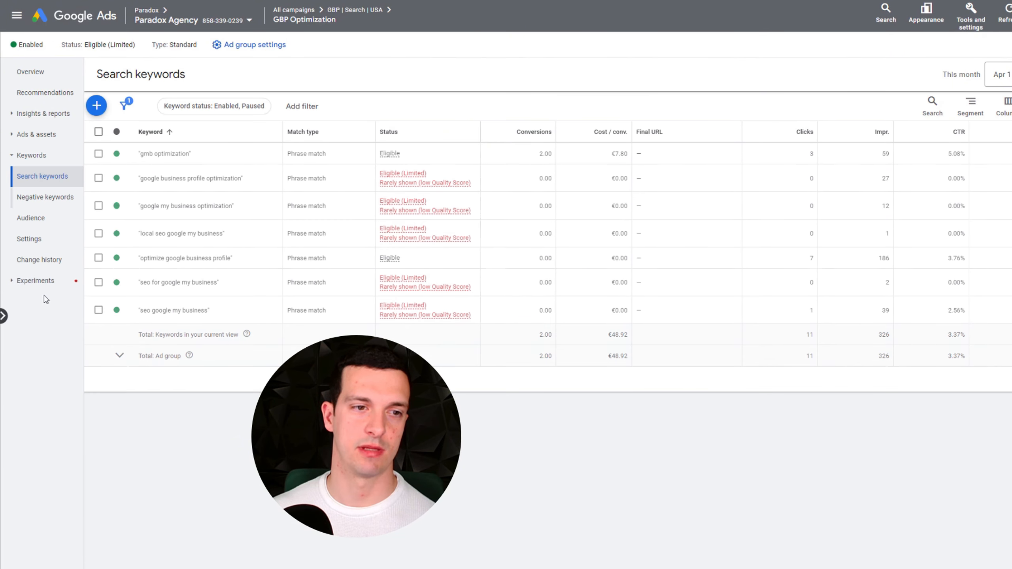
{"action": "left_click", "coordinate": [98, 153]}
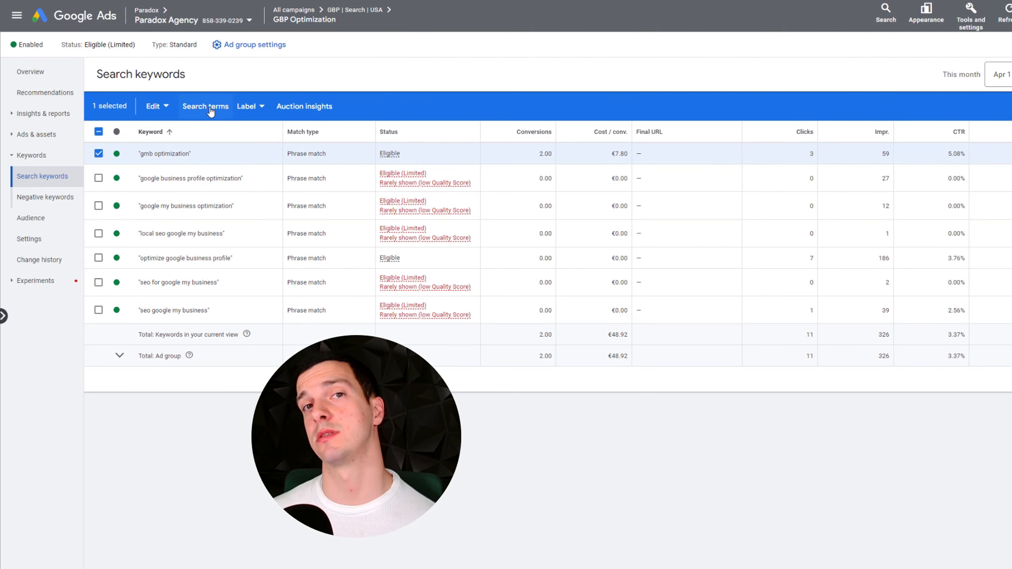
{"action": "left_click", "coordinate": [98, 153]}
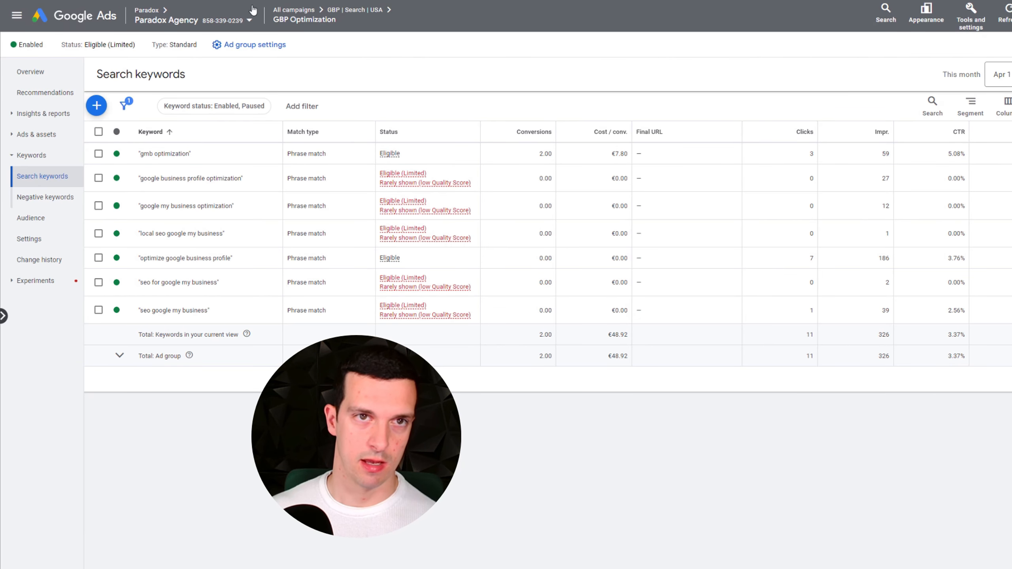
- Switch to the GBP Services ad group of the GBP | Search | USA campaign and open its search terms report
{"action": "left_click", "coordinate": [354, 9]}
{"action": "left_click", "coordinate": [57, 134]}
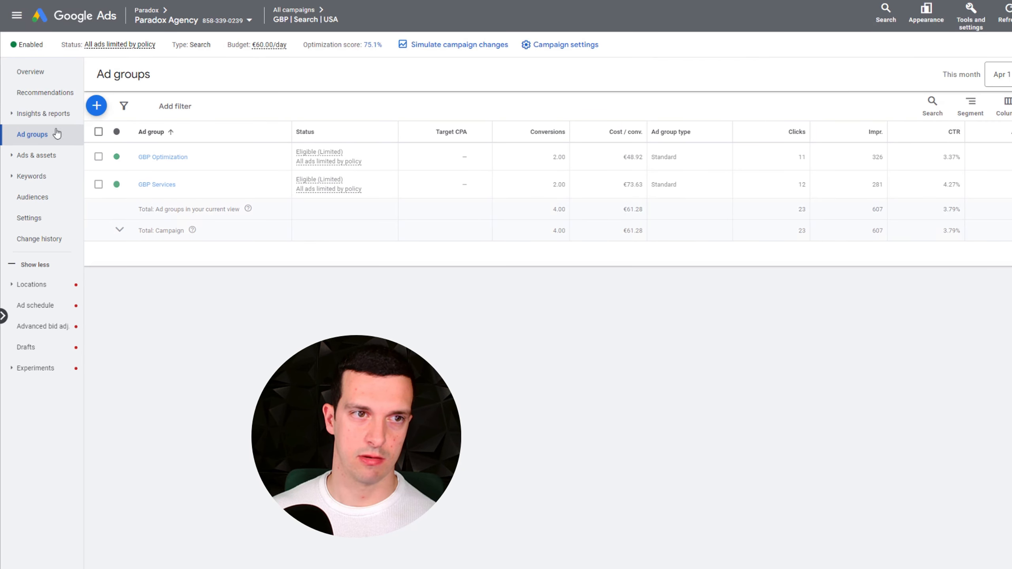
{"action": "left_click", "coordinate": [151, 187]}
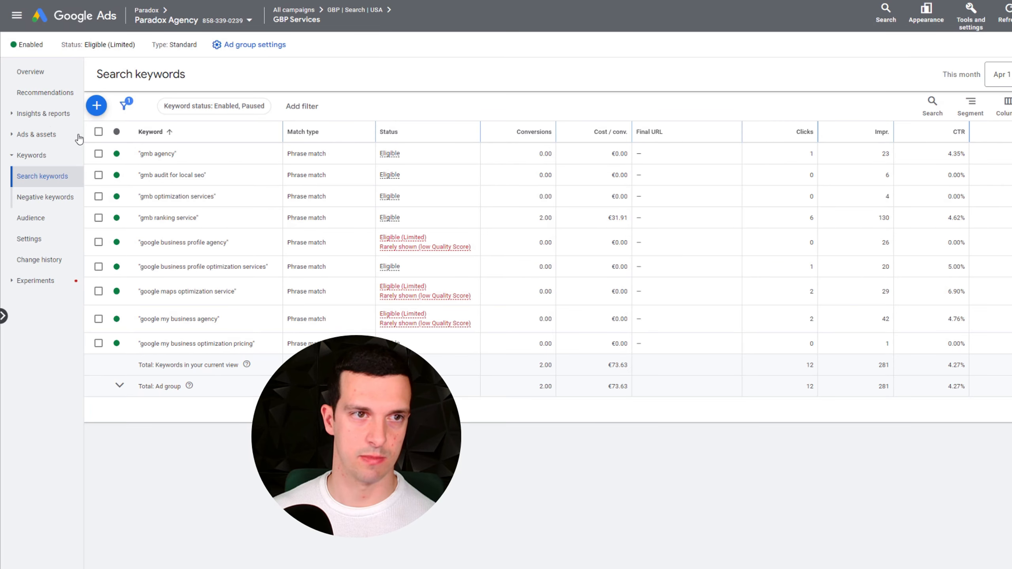
{"action": "left_click", "coordinate": [50, 114]}
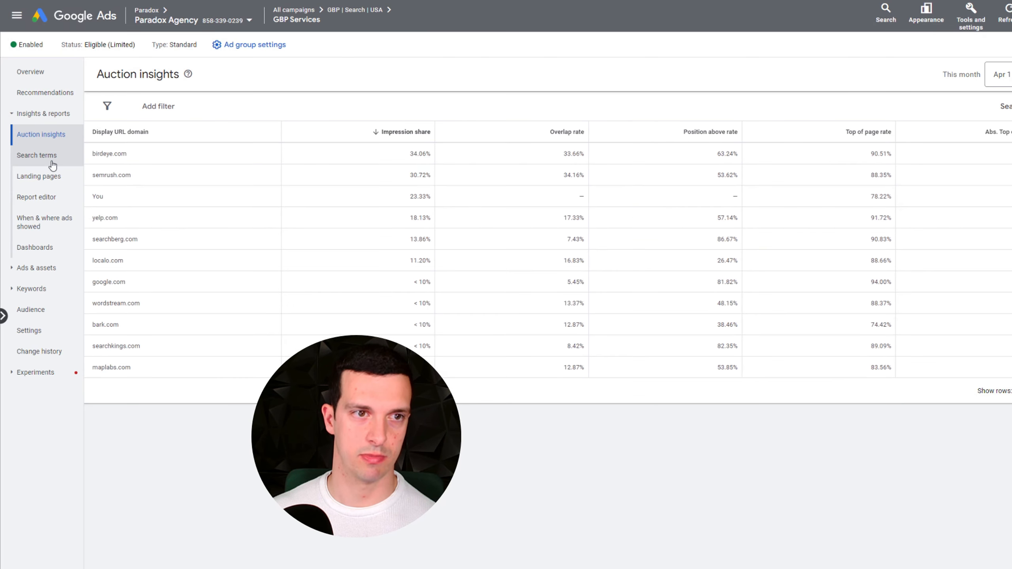
{"action": "left_click", "coordinate": [52, 160]}
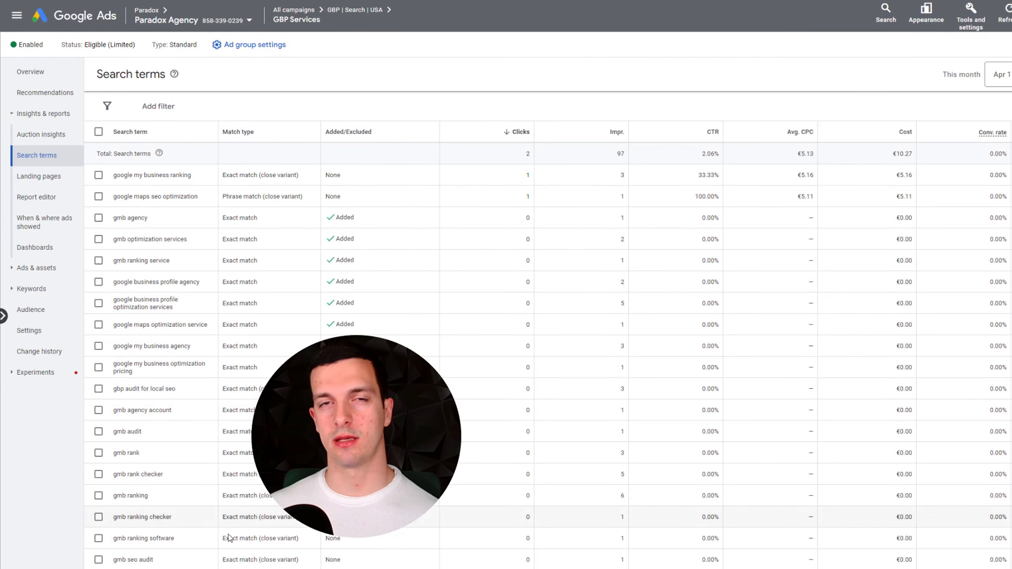
- Review the GBP Services search terms, from the clicked ones down through the GMB variants, for relevance and negative keyword candidates
{"action": "scroll", "coordinate": [983, 158], "scroll_direction": "down", "scroll_amount": 15}
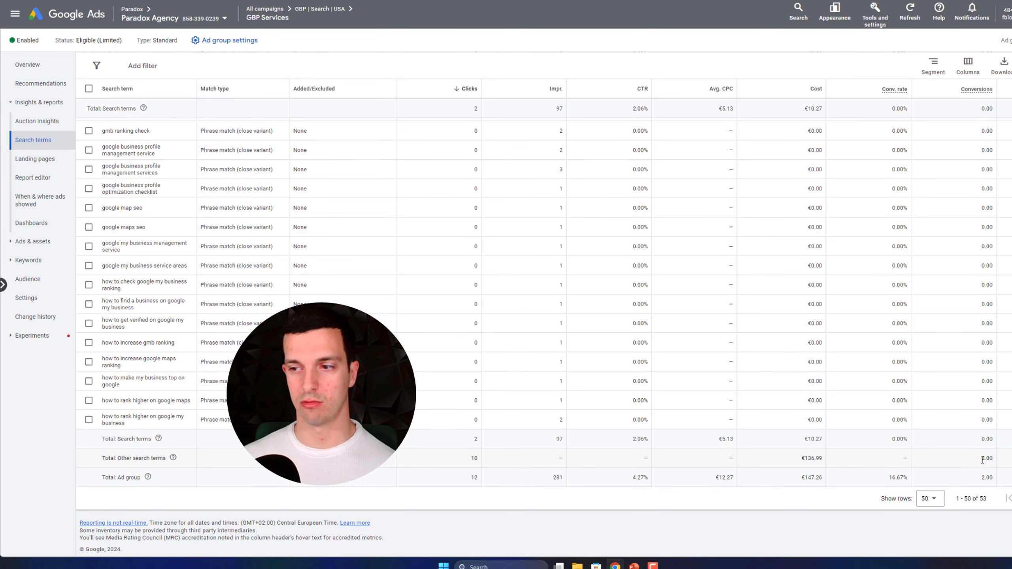
{"action": "scroll", "coordinate": [983, 417], "scroll_direction": "up", "scroll_amount": 15}
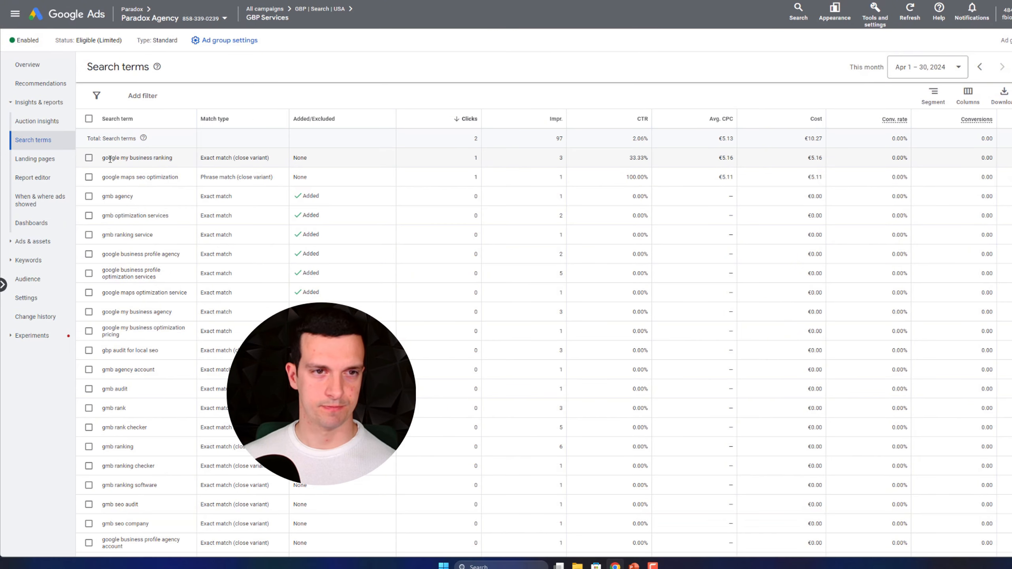
{"action": "left_click_drag", "start_coordinate": [103, 158], "coordinate": [171, 158]}
{"action": "left_click", "coordinate": [172, 159]}
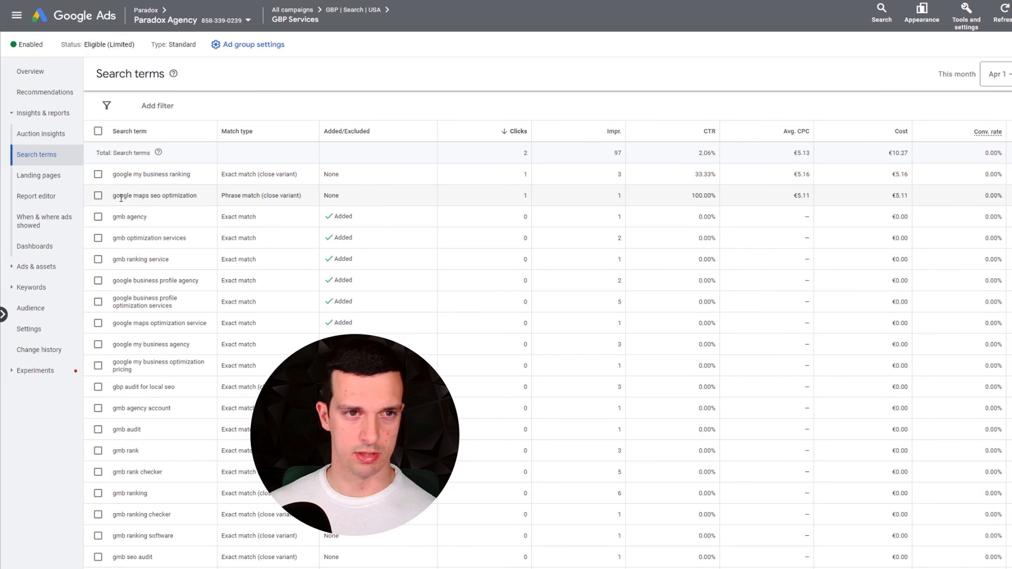
{"action": "left_click_drag", "start_coordinate": [121, 198], "coordinate": [182, 198]}
{"action": "left_click", "coordinate": [190, 197]}
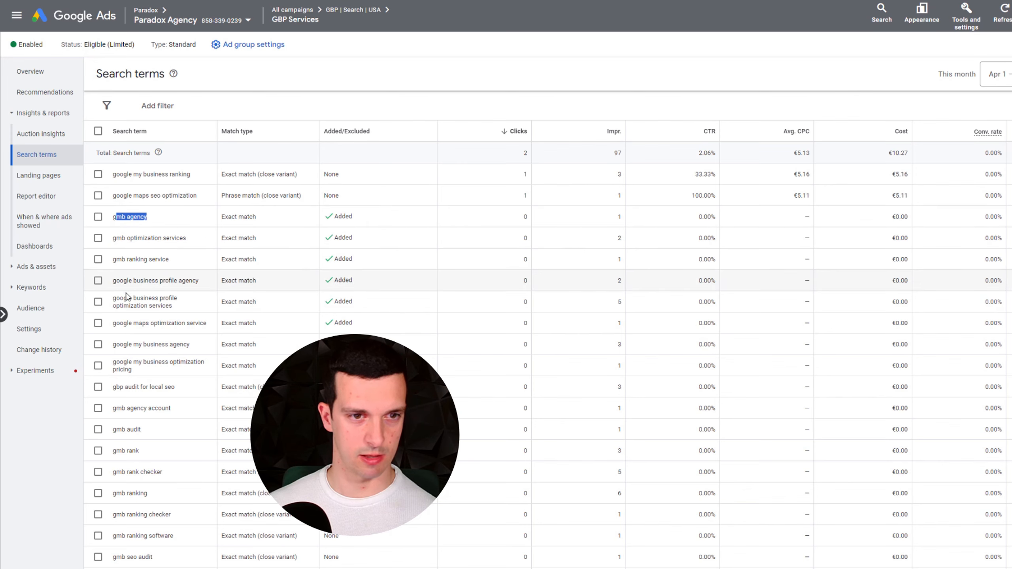
{"action": "left_click_drag", "start_coordinate": [119, 323], "coordinate": [157, 322]}
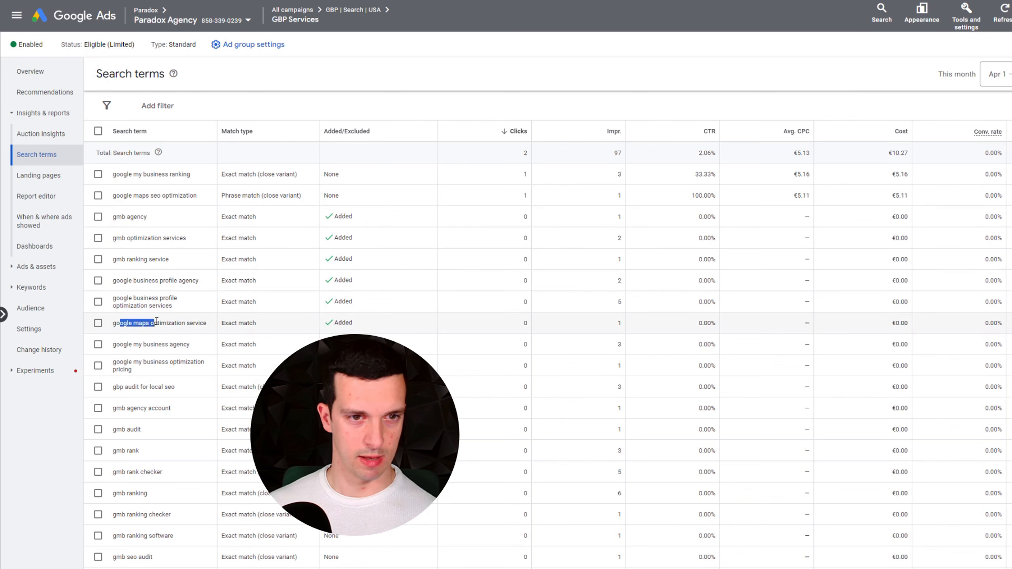
{"action": "left_click", "coordinate": [128, 344]}
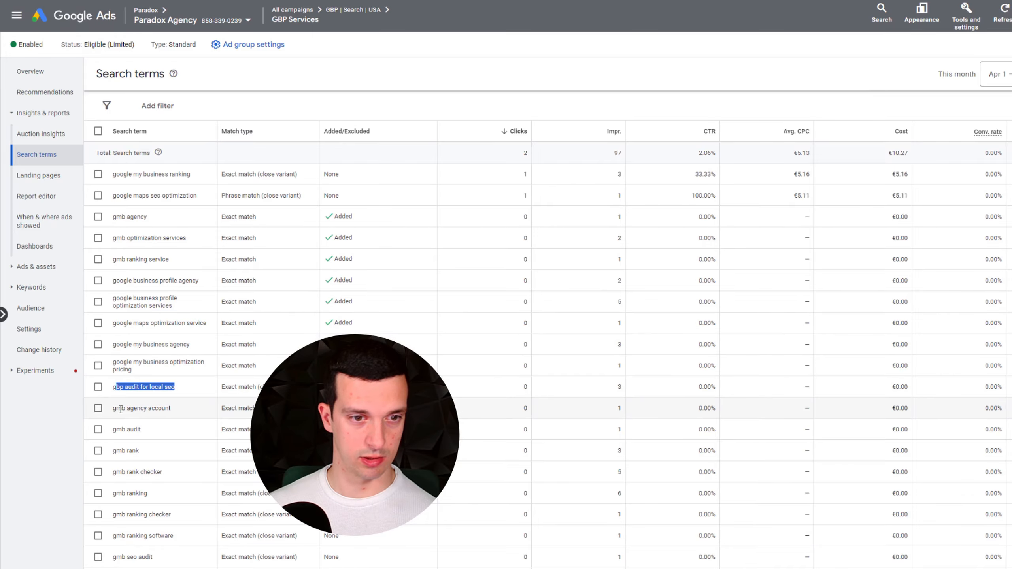
{"action": "left_click_drag", "start_coordinate": [120, 408], "coordinate": [116, 429]}
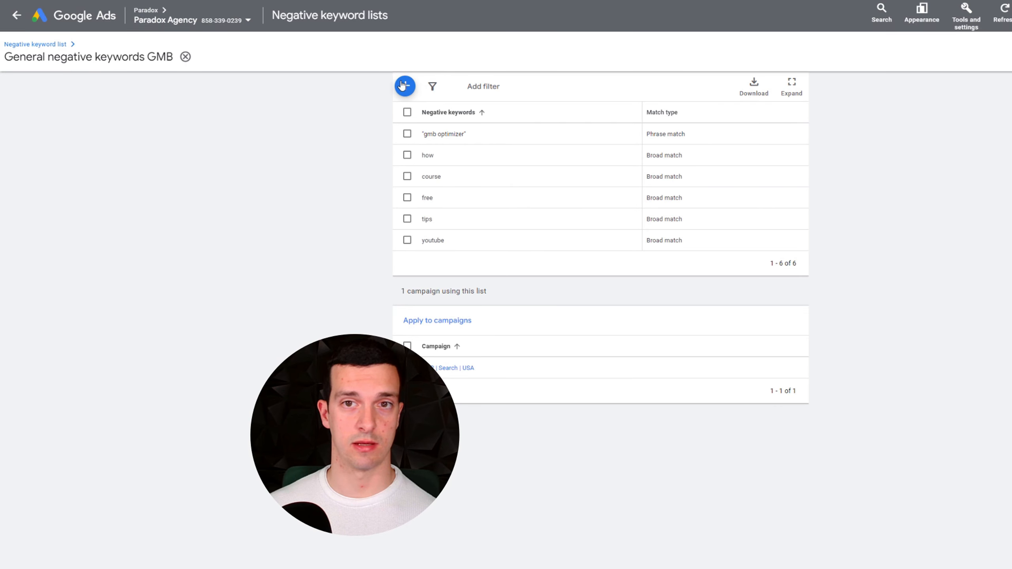
- Add checker as a negative keyword to the "General negative keywords GMB" list and save it
{"action": "left_click", "coordinate": [403, 83]}
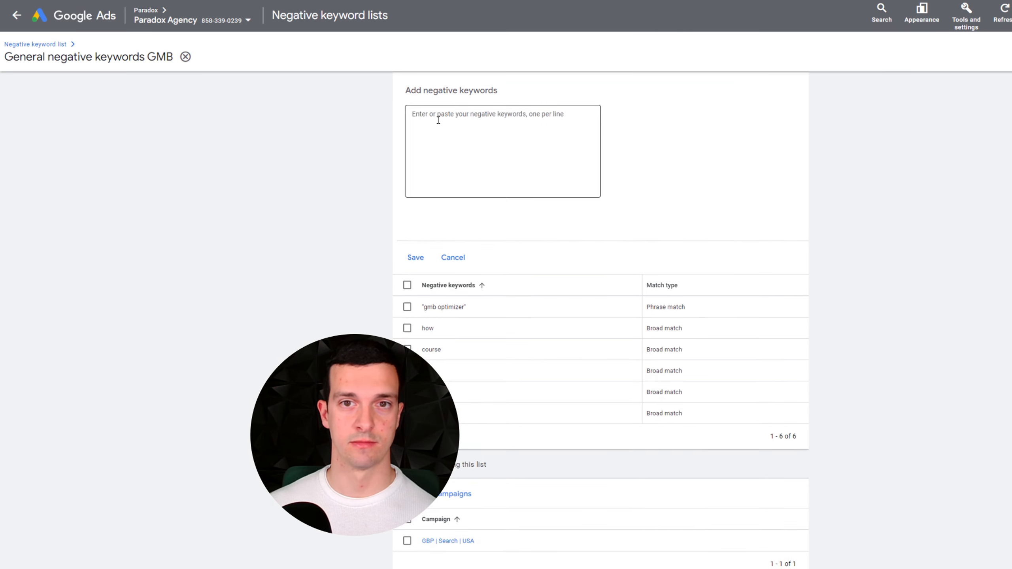
{"action": "left_click", "coordinate": [438, 120]}
{"action": "type", "text": "checker"}
{"action": "left_click", "coordinate": [416, 258]}
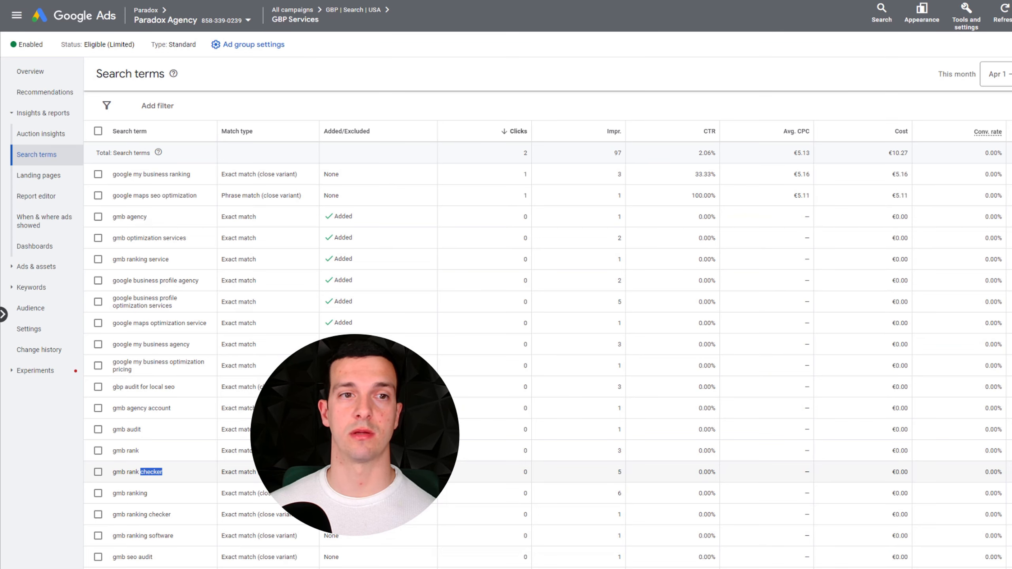
- Open the negative keywords of the GBP Services ad group and view the edit options for the applied list
{"action": "left_click", "coordinate": [39, 287]}
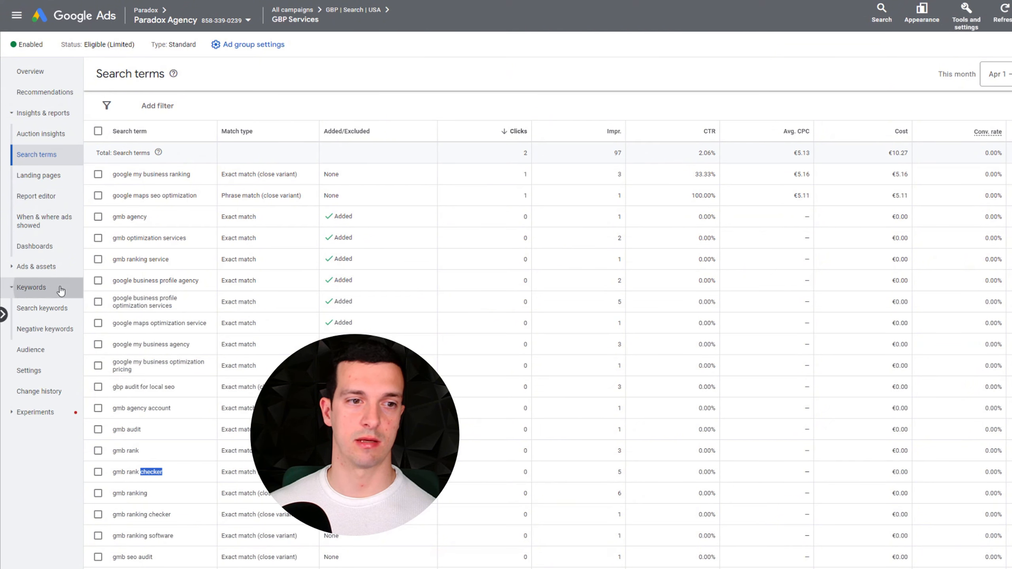
{"action": "left_click", "coordinate": [51, 199]}
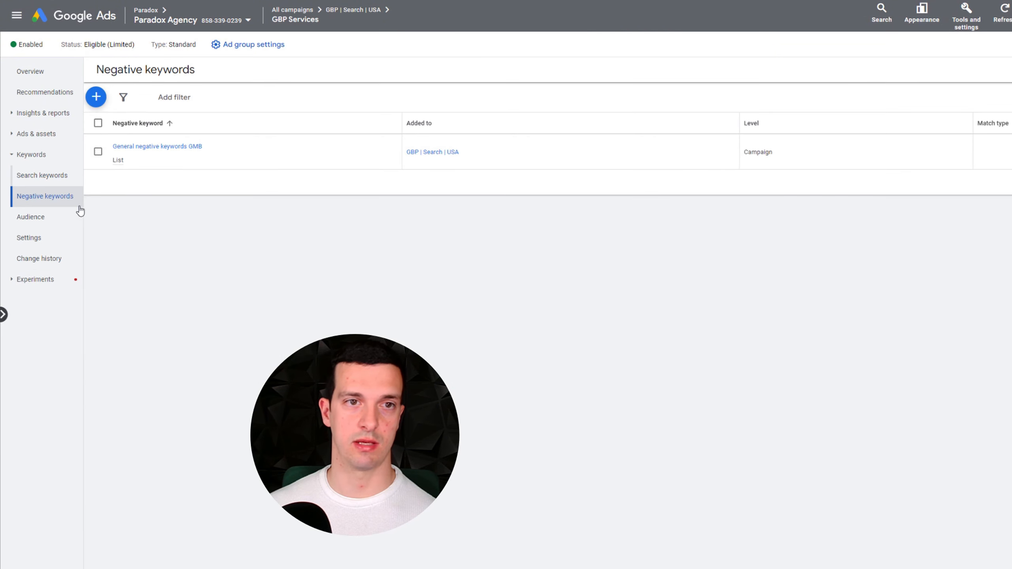
{"action": "left_click", "coordinate": [98, 152]}
{"action": "left_click", "coordinate": [156, 97]}
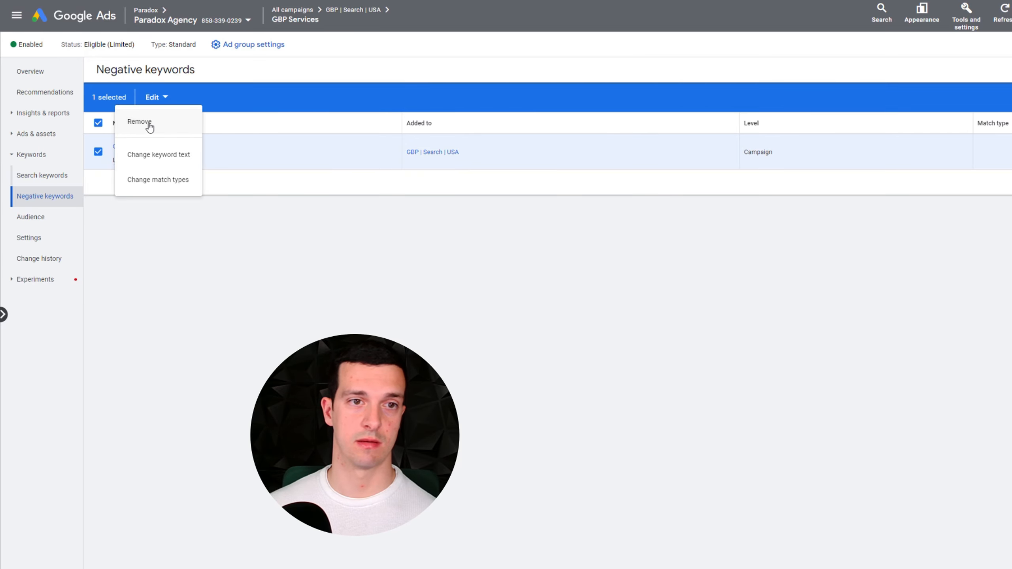
{"action": "left_click", "coordinate": [199, 199]}
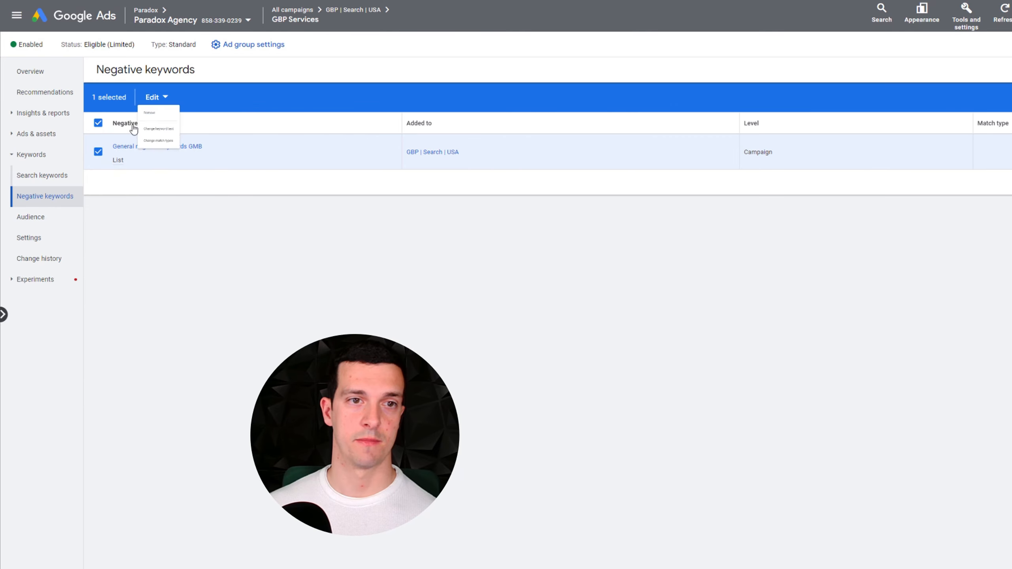
{"action": "left_click", "coordinate": [97, 153]}
- Examine the ad group level and keyword list options for adding negative keywords to GBP Services, and leave without saving
{"action": "left_click", "coordinate": [96, 95]}
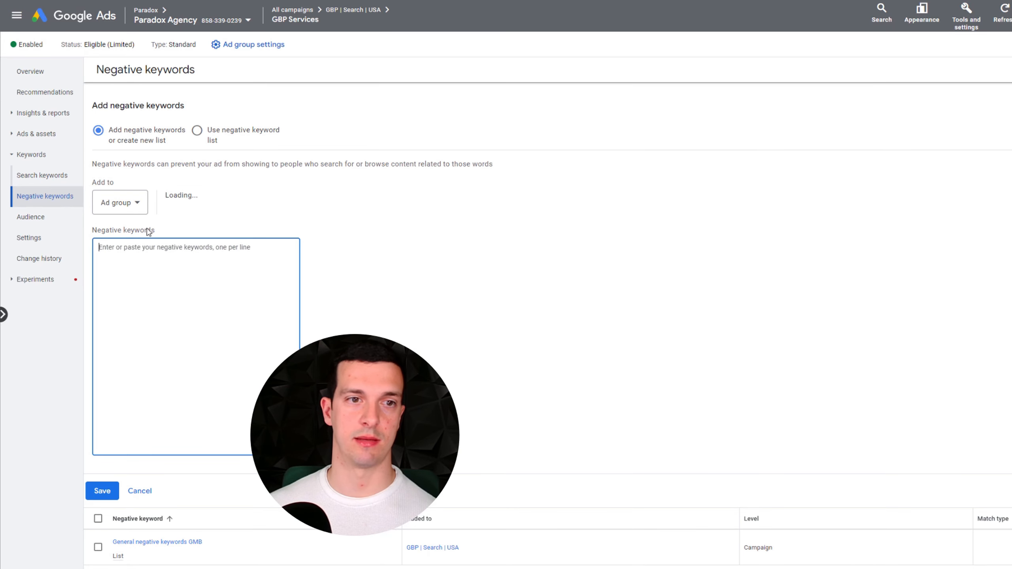
{"action": "left_click", "coordinate": [126, 205]}
{"action": "left_click", "coordinate": [155, 245]}
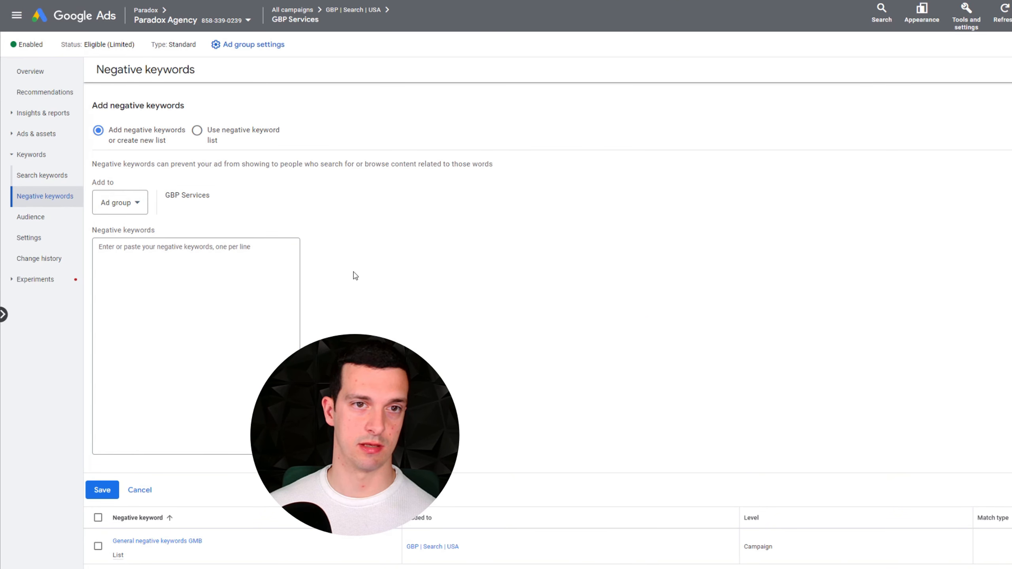
{"action": "left_click", "coordinate": [211, 140]}
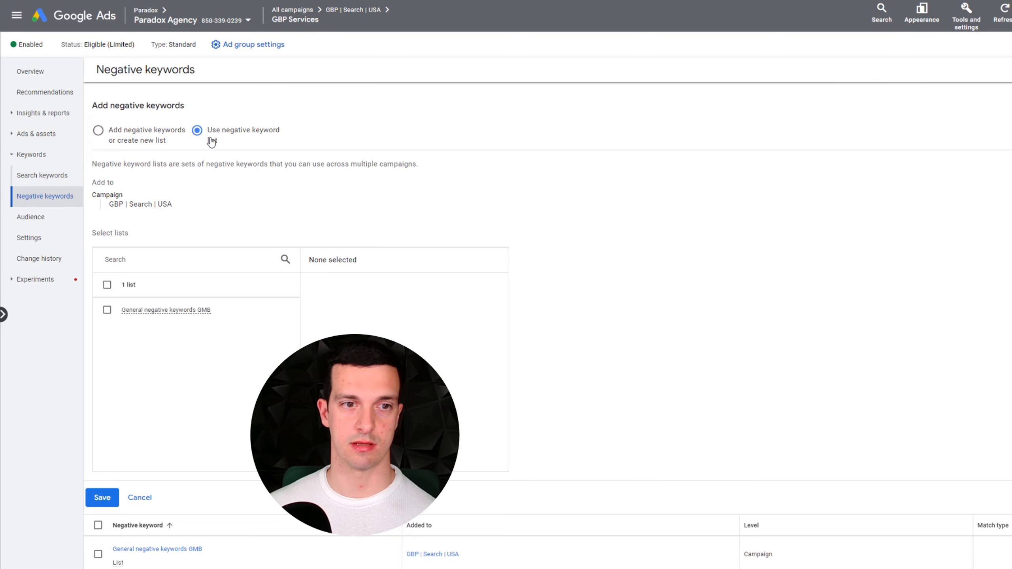
{"action": "left_click", "coordinate": [122, 134]}
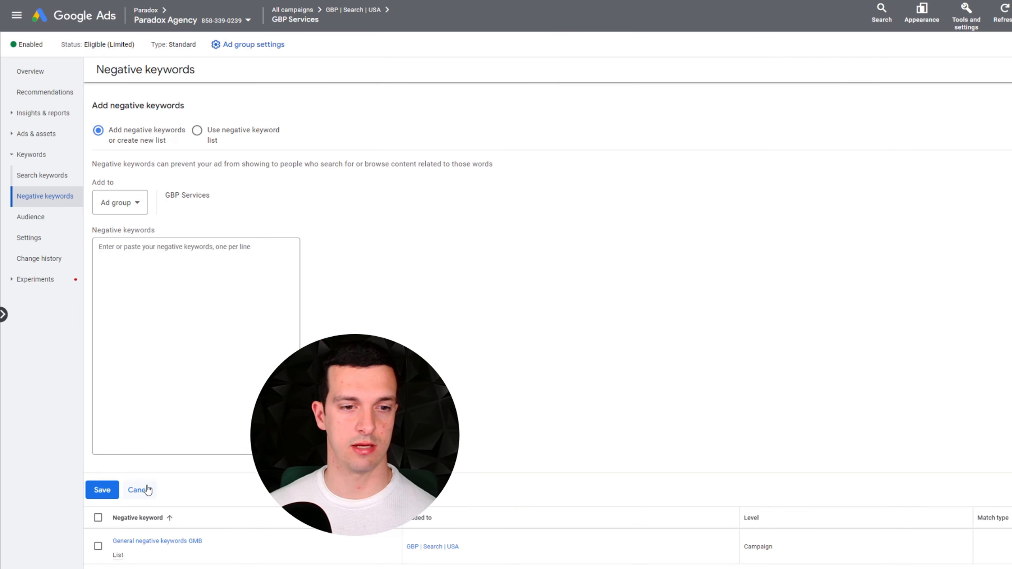
{"action": "left_click", "coordinate": [142, 488]}
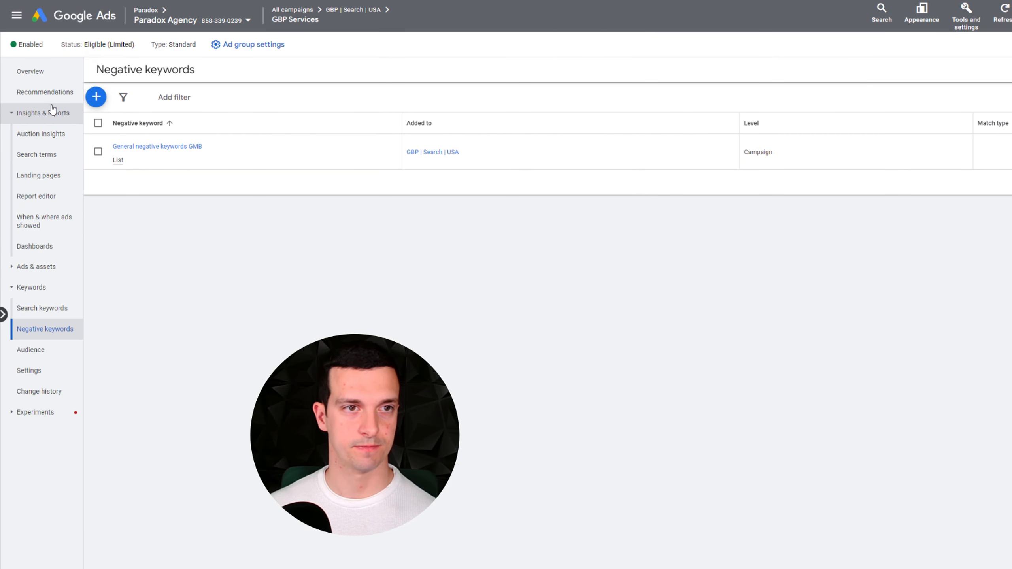
- Copy the word software from the search term gmb ranking software and enter it as a new negative in the "General negative keywords GMB" list
{"action": "left_click", "coordinate": [41, 134]}
{"action": "left_click", "coordinate": [44, 155]}
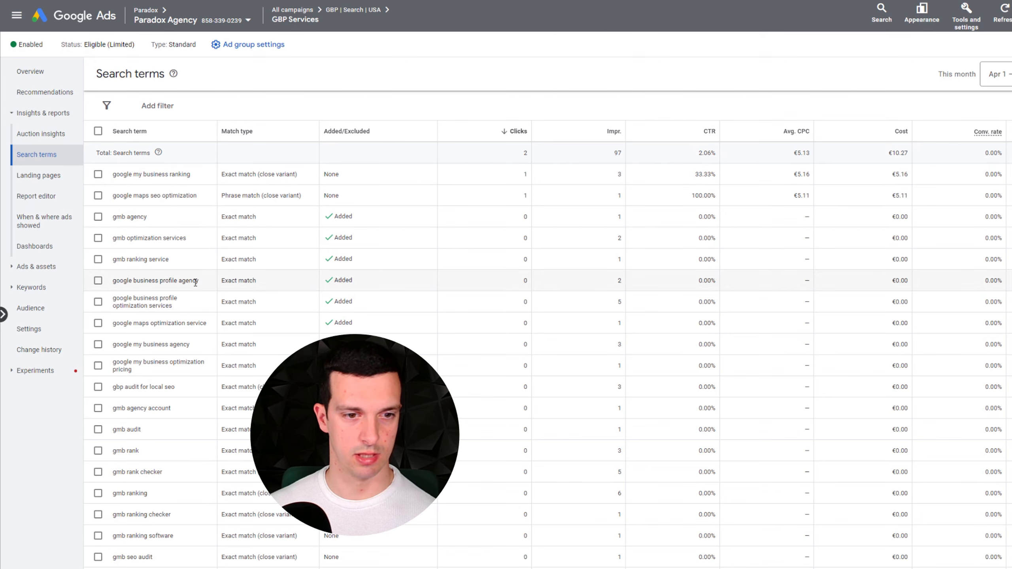
{"action": "scroll", "coordinate": [196, 283], "scroll_direction": "down", "scroll_amount": 3}
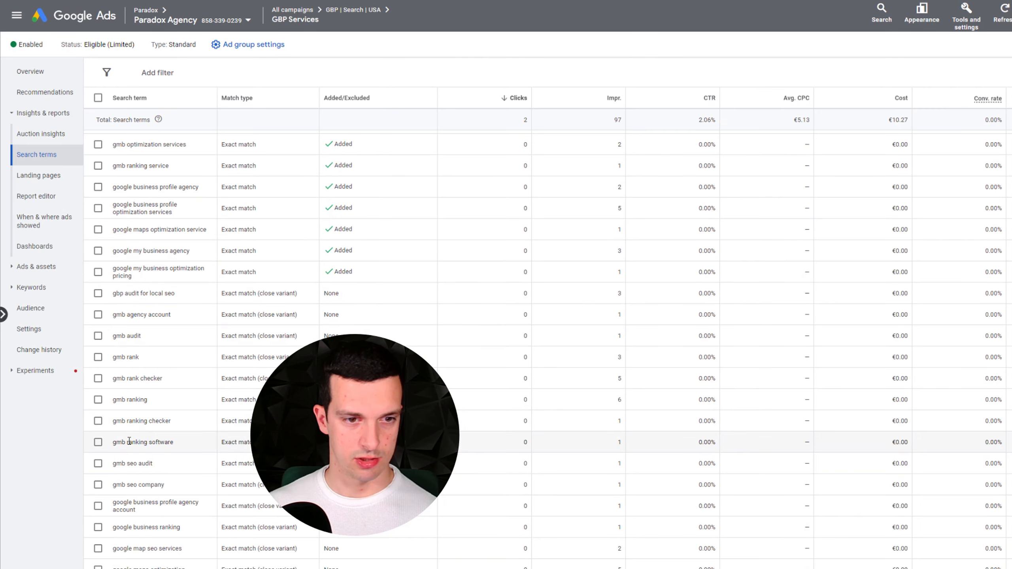
{"action": "left_click_drag", "start_coordinate": [174, 442], "coordinate": [148, 442]}
{"action": "key", "text": "ctrl+c"}
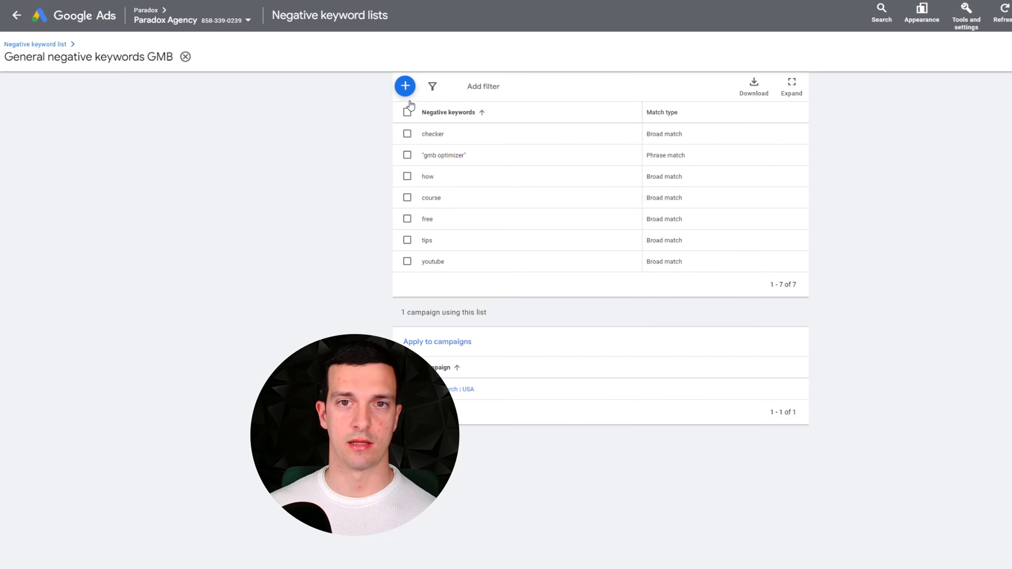
{"action": "left_click", "coordinate": [405, 85]}
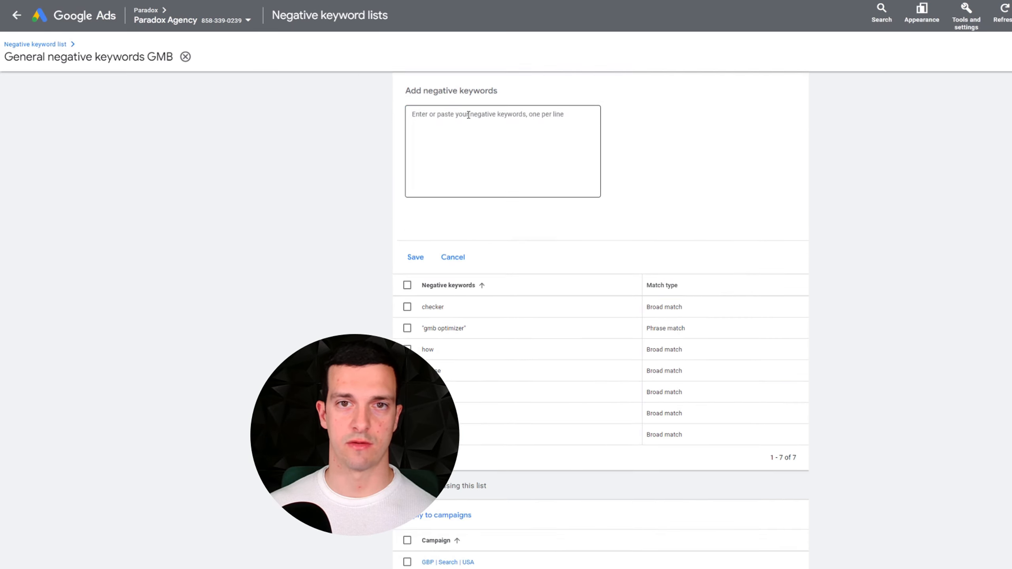
{"action": "key", "text": "ctrl+v"}
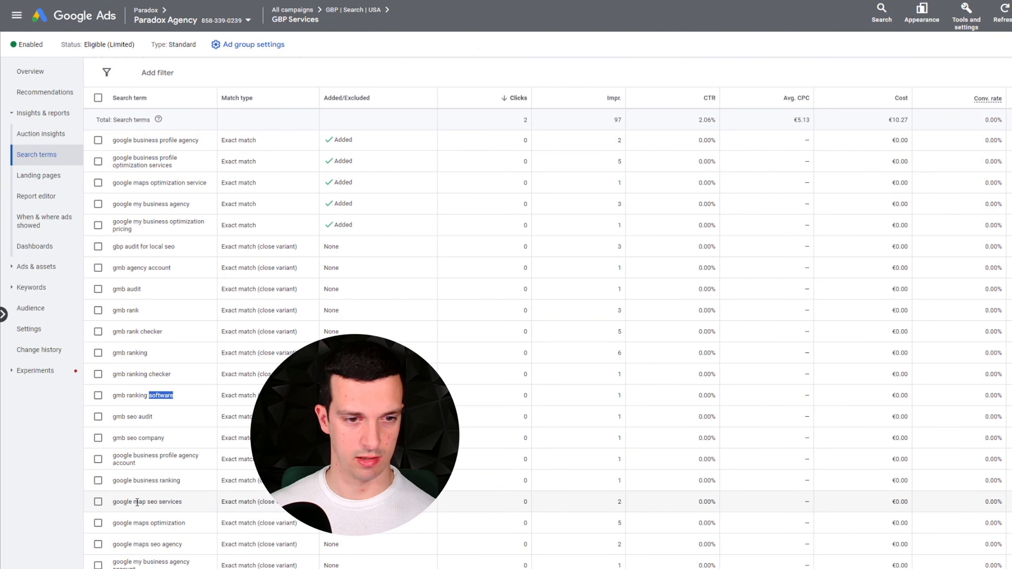
- Review the remaining GBP Services search terms below gmb ranking software for further negative keyword candidates
{"action": "scroll", "coordinate": [201, 484], "scroll_direction": "down", "scroll_amount": 2}
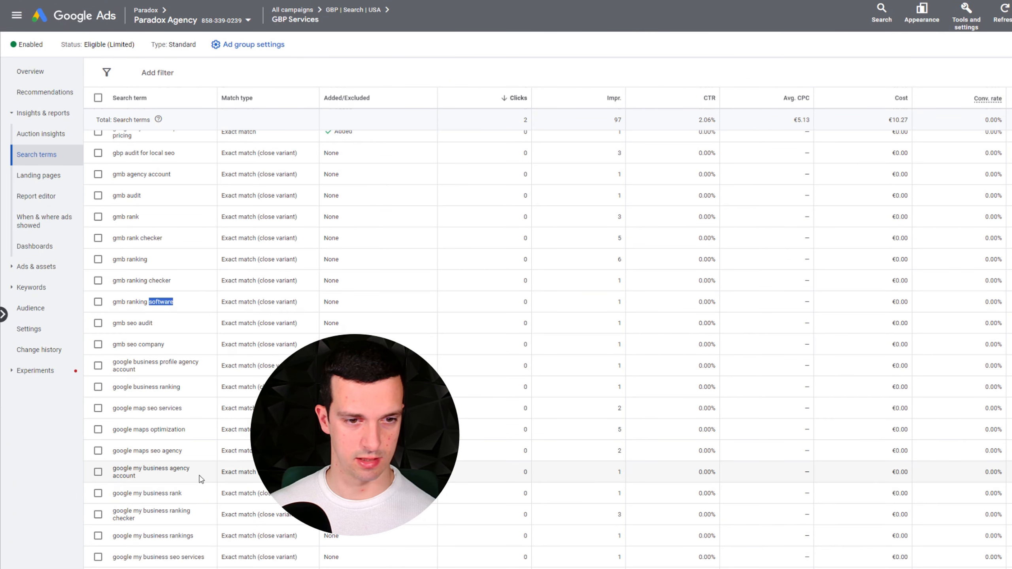
{"action": "scroll", "coordinate": [197, 530], "scroll_direction": "down", "scroll_amount": 1}
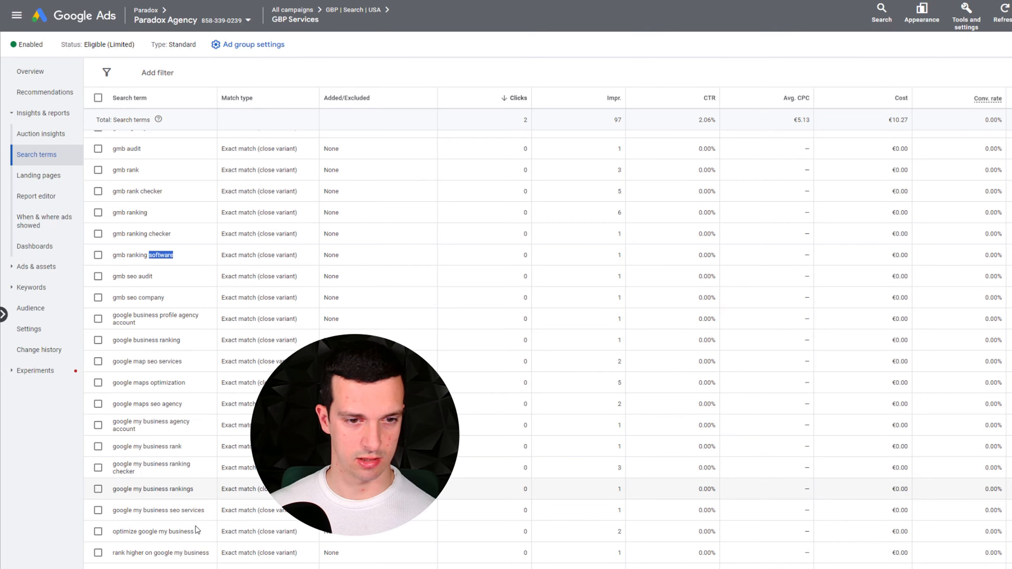
{"action": "scroll", "coordinate": [210, 494], "scroll_direction": "down", "scroll_amount": 3}
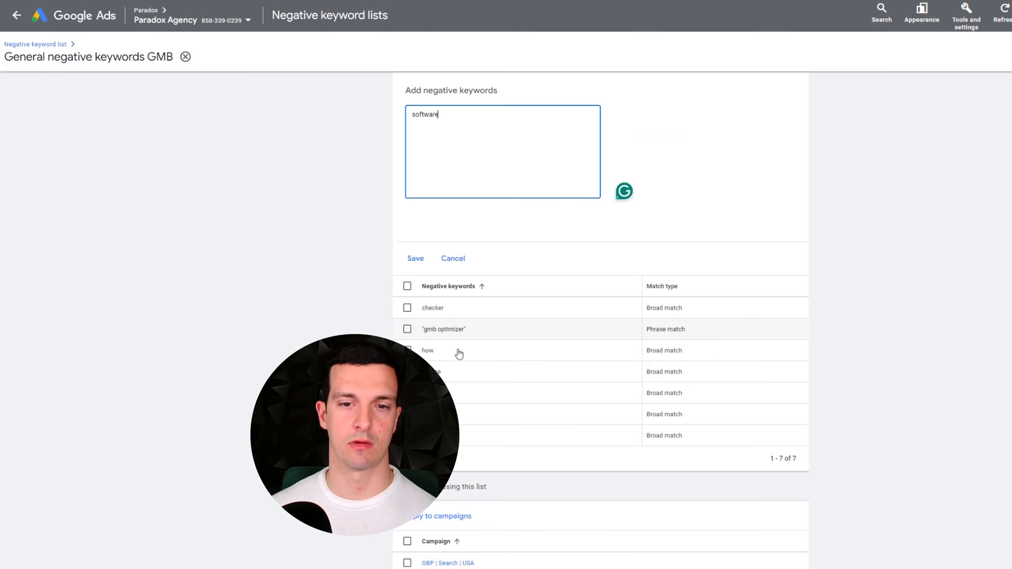
- Save the new negative keyword in the shared list, and highlight the Refine Your Keyword List point on the Keywords optimization slide in PowerPoint
{"action": "left_click", "coordinate": [415, 259]}
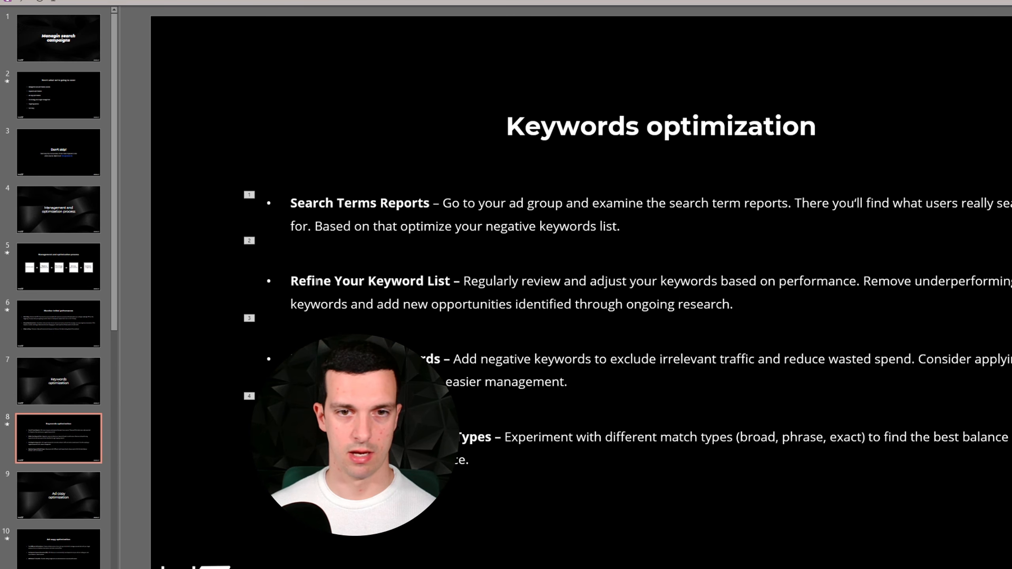
{"action": "left_click_drag", "start_coordinate": [291, 281], "coordinate": [733, 305]}
{"action": "left_click", "coordinate": [732, 304]}
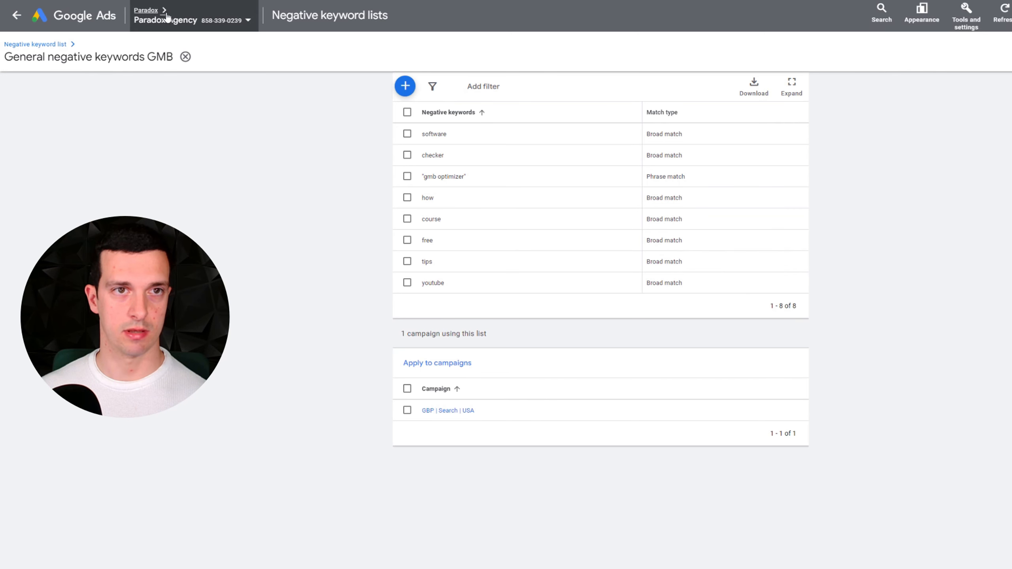
- Return to Google Ads and open the search keywords of the GBP Optimization ad group in the GBP | Search | USA campaign
{"action": "left_click", "coordinate": [16, 15]}
{"action": "left_click", "coordinate": [34, 138]}
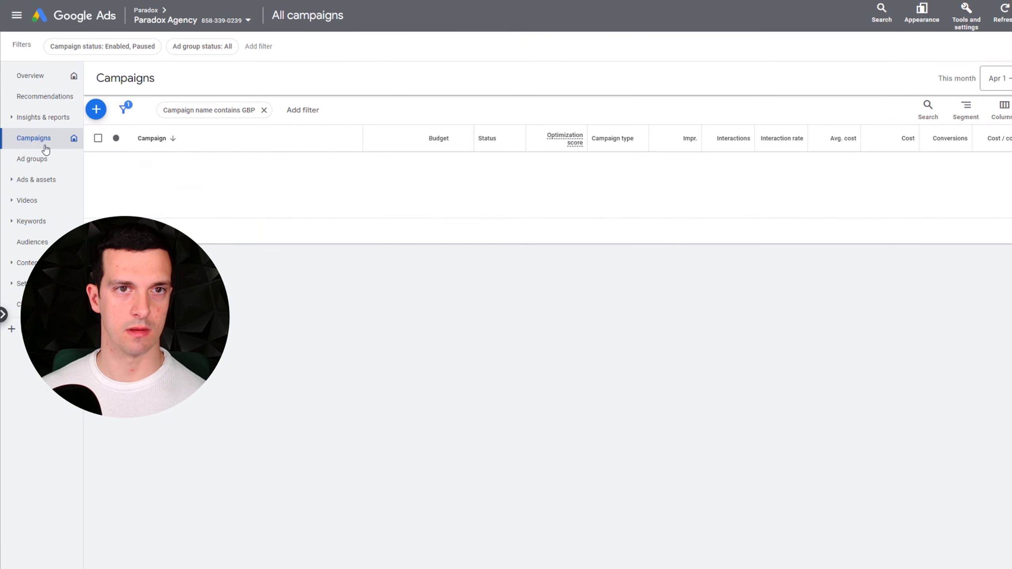
{"action": "left_click", "coordinate": [176, 165]}
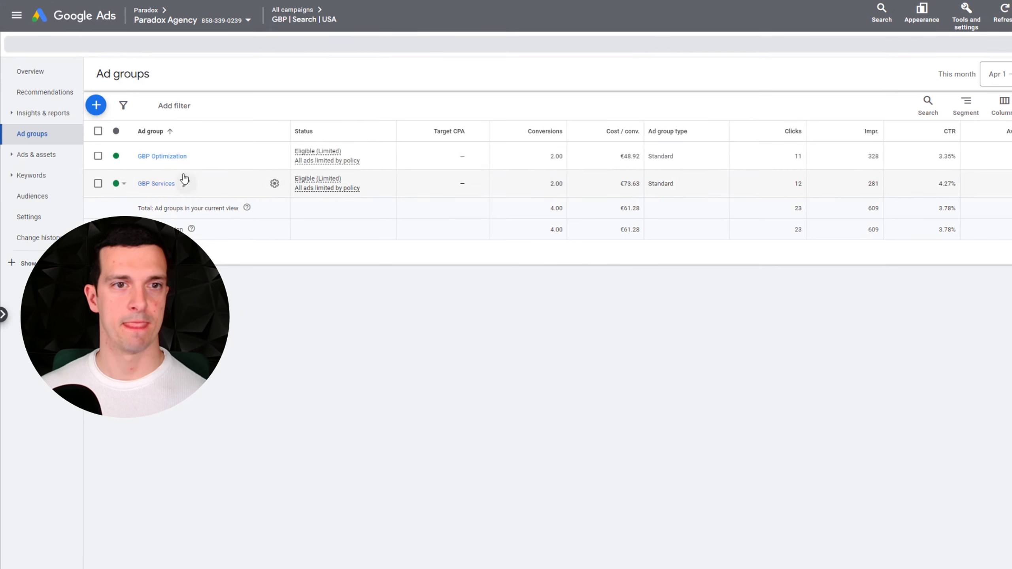
{"action": "left_click", "coordinate": [171, 156]}
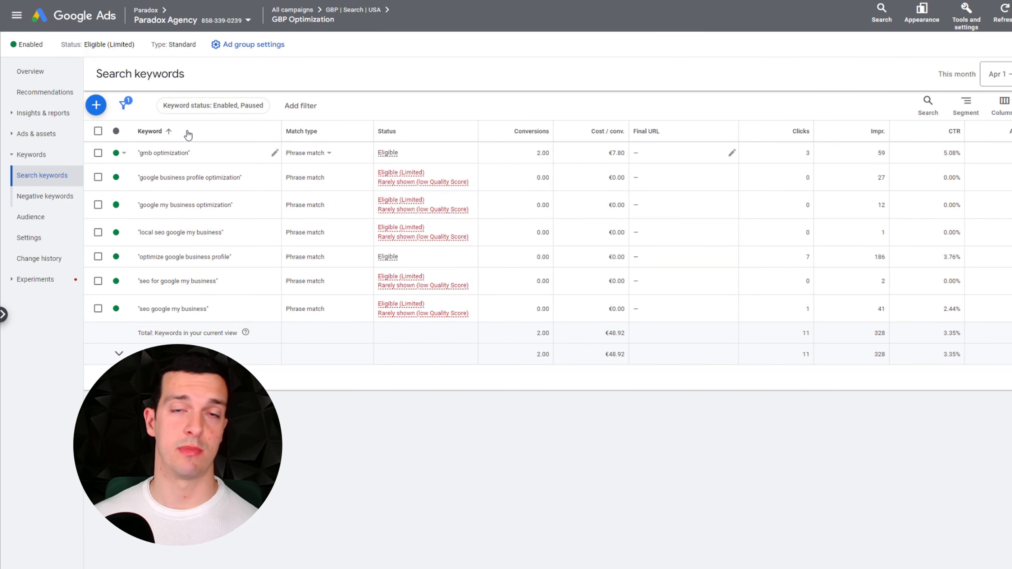
- View the form for adding new search keywords to GBP Optimization, and leave it without saving
{"action": "left_click", "coordinate": [96, 105]}
{"action": "type", "text": "\""}
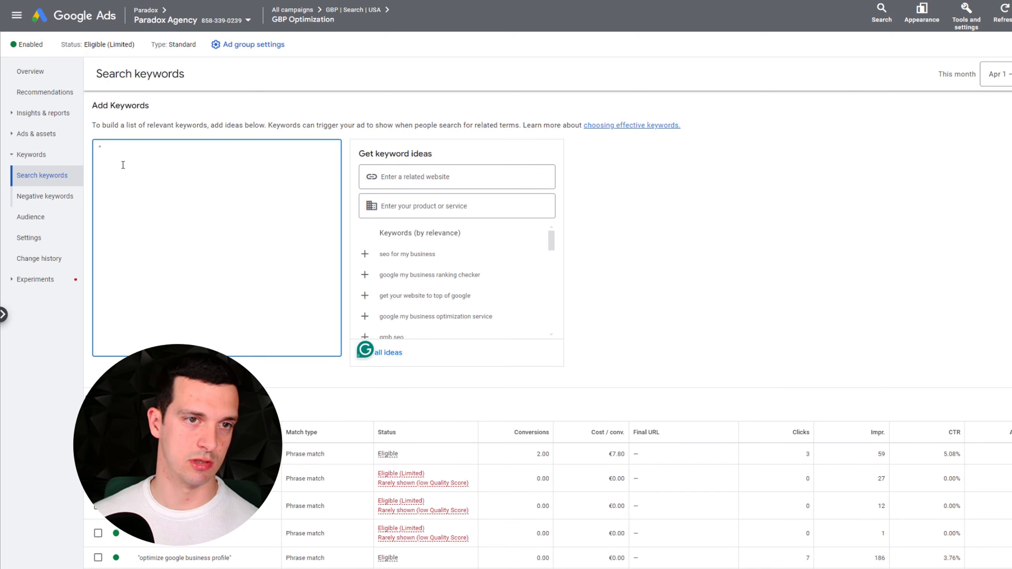
{"action": "scroll", "coordinate": [124, 165], "scroll_direction": "down", "scroll_amount": 1}
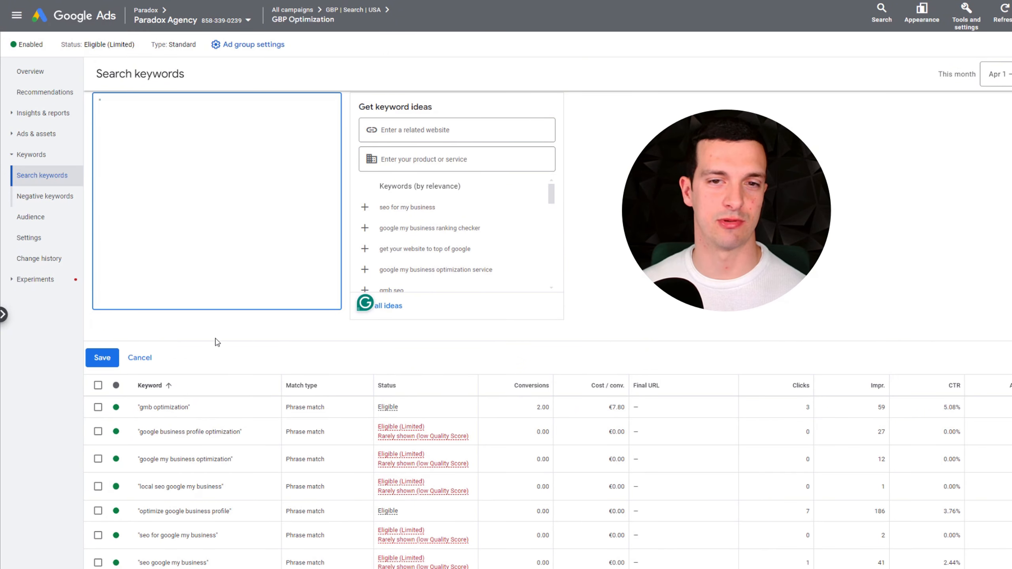
{"action": "left_click", "coordinate": [140, 359]}
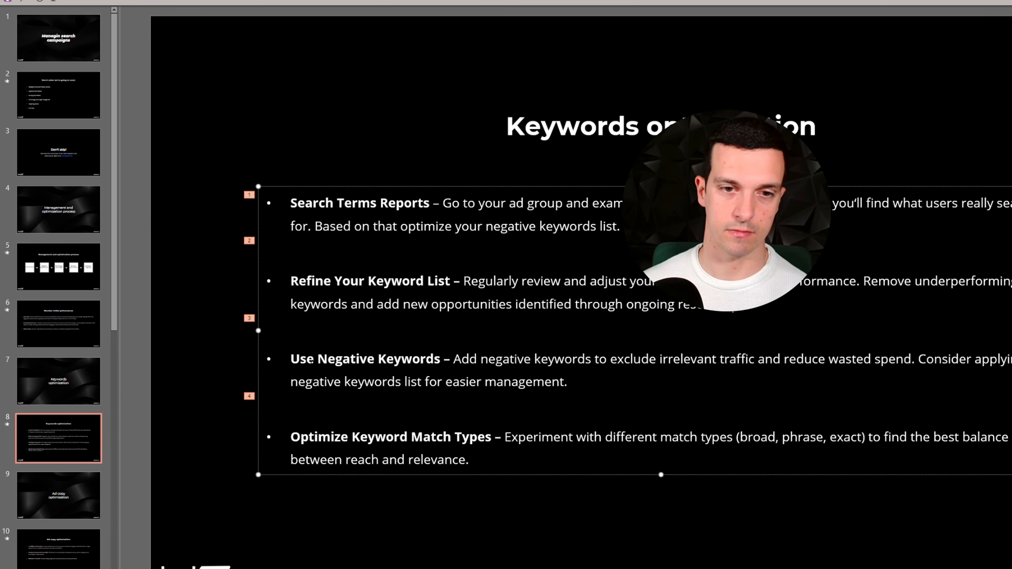
- Switch to PowerPoint and highlight the Use Negative Keywords and Optimize Keyword Match Types points on the Keywords optimization slide
{"action": "left_click_drag", "start_coordinate": [291, 359], "coordinate": [563, 382]}
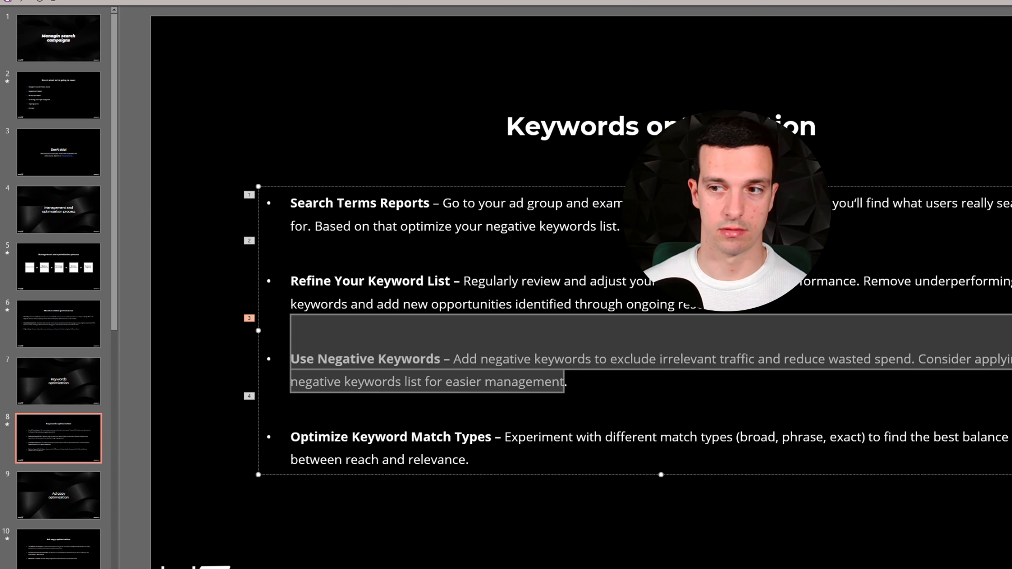
{"action": "left_click", "coordinate": [672, 438]}
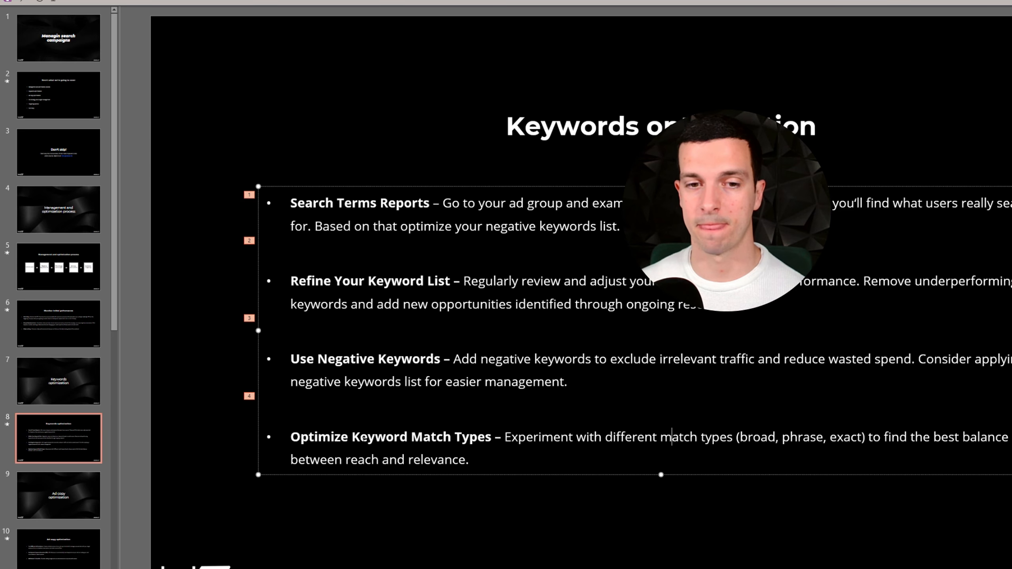
{"action": "left_click_drag", "start_coordinate": [290, 437], "coordinate": [558, 463]}
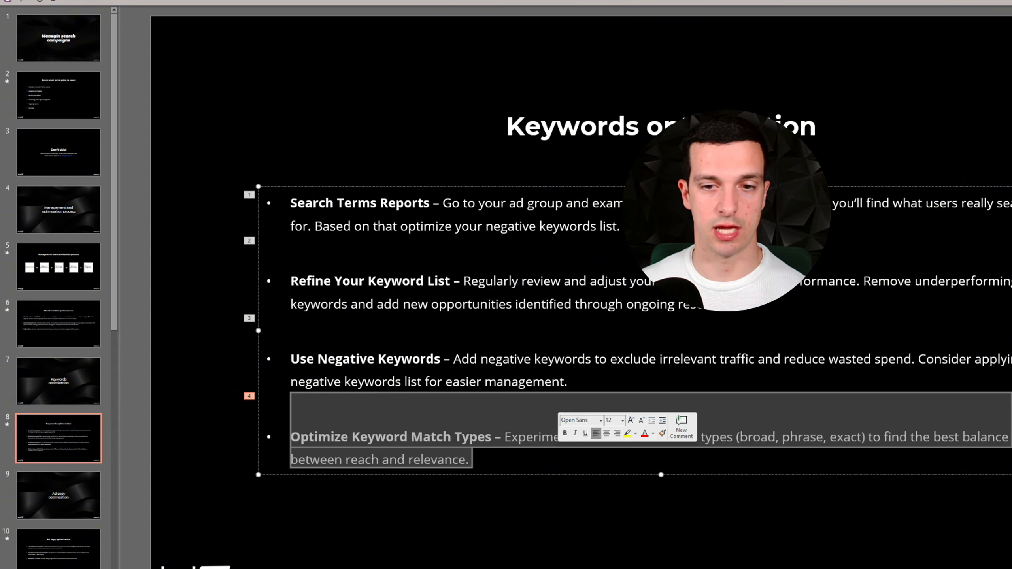
{"action": "left_click", "coordinate": [578, 506]}
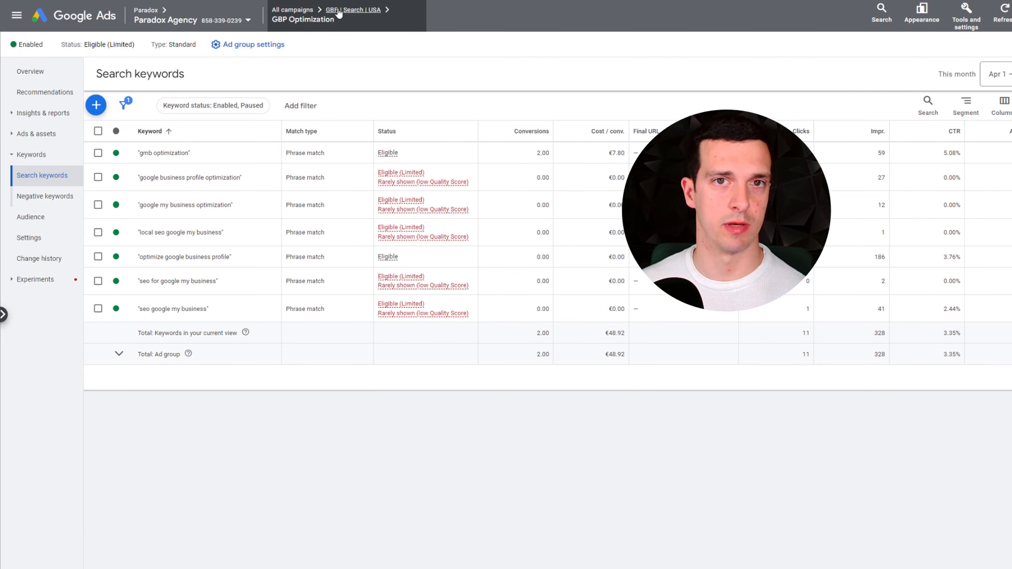
- Switch back to Google Ads and open the search keywords of the GBP Services ad group
{"action": "left_click", "coordinate": [353, 9]}
{"action": "left_click", "coordinate": [32, 134]}
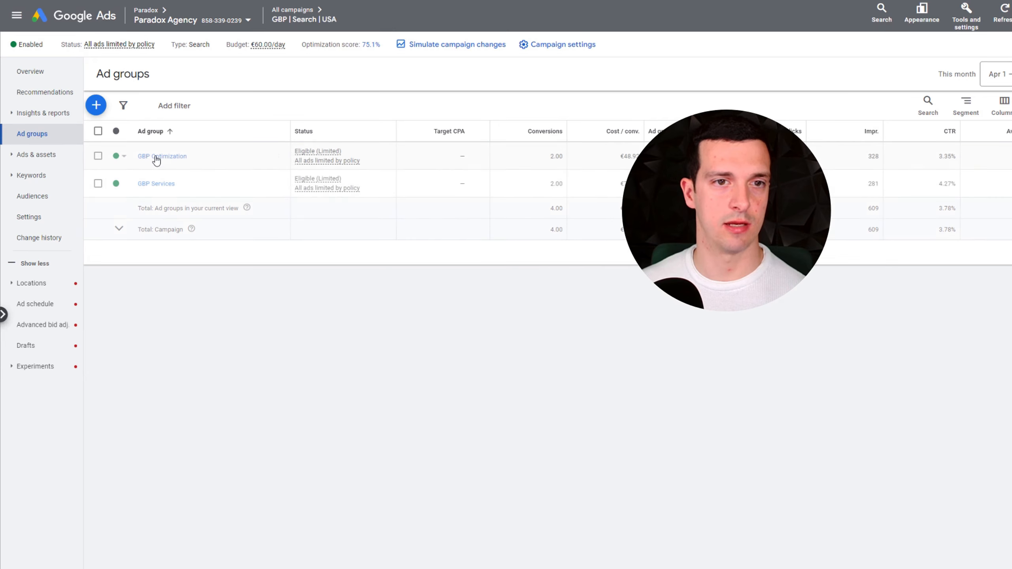
{"action": "left_click", "coordinate": [161, 185]}
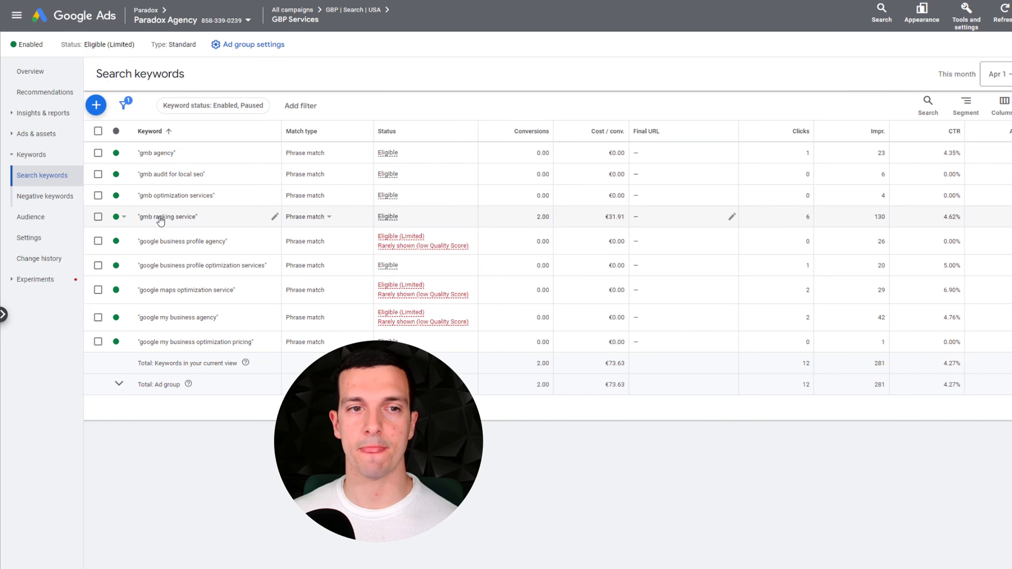
- Examine the match type options available for the keyword gmb ranking service without changing its match type
{"action": "left_click", "coordinate": [328, 219]}
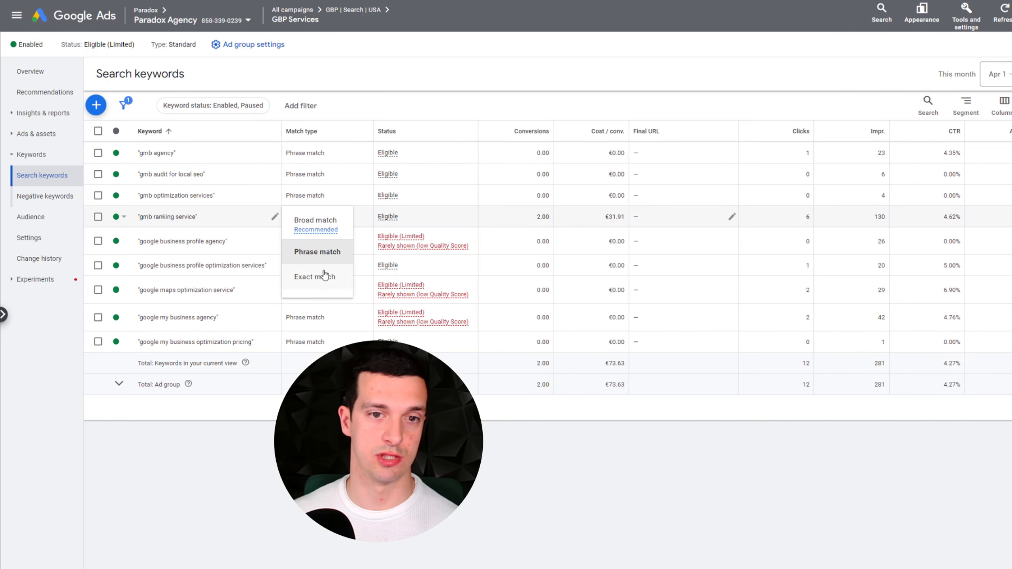
{"action": "left_click", "coordinate": [99, 218]}
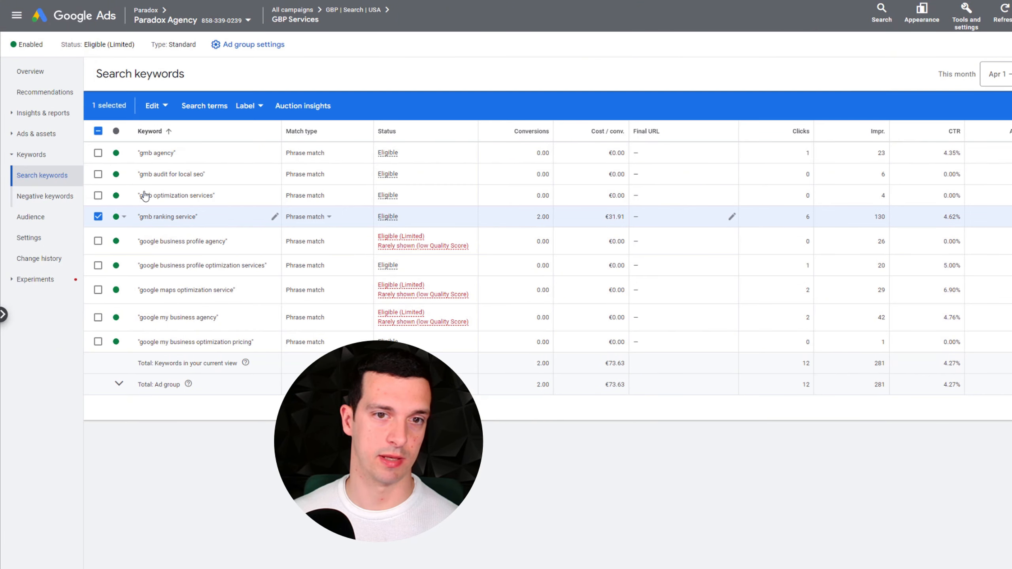
{"action": "left_click", "coordinate": [328, 221]}
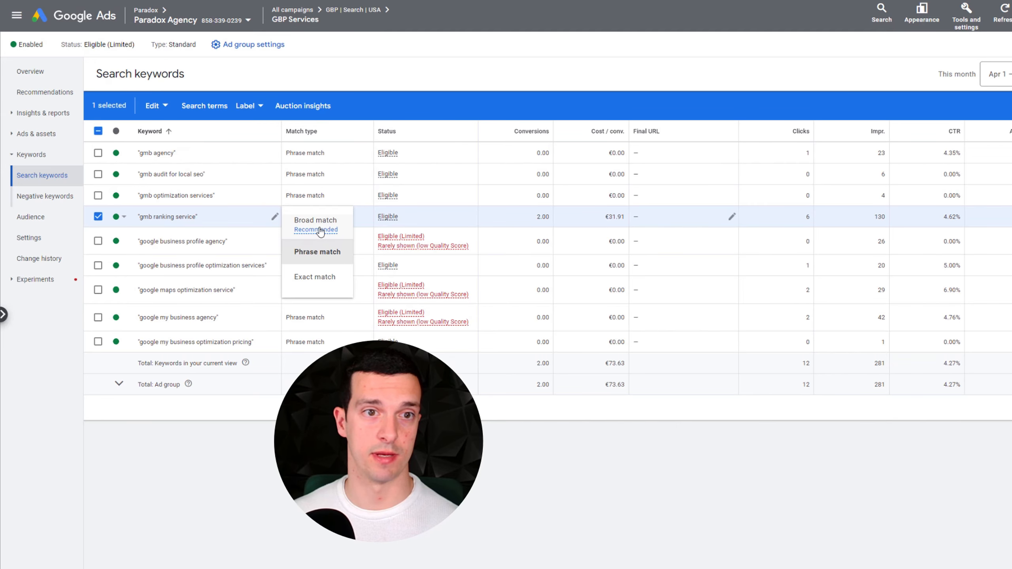
{"action": "left_click", "coordinate": [98, 216]}
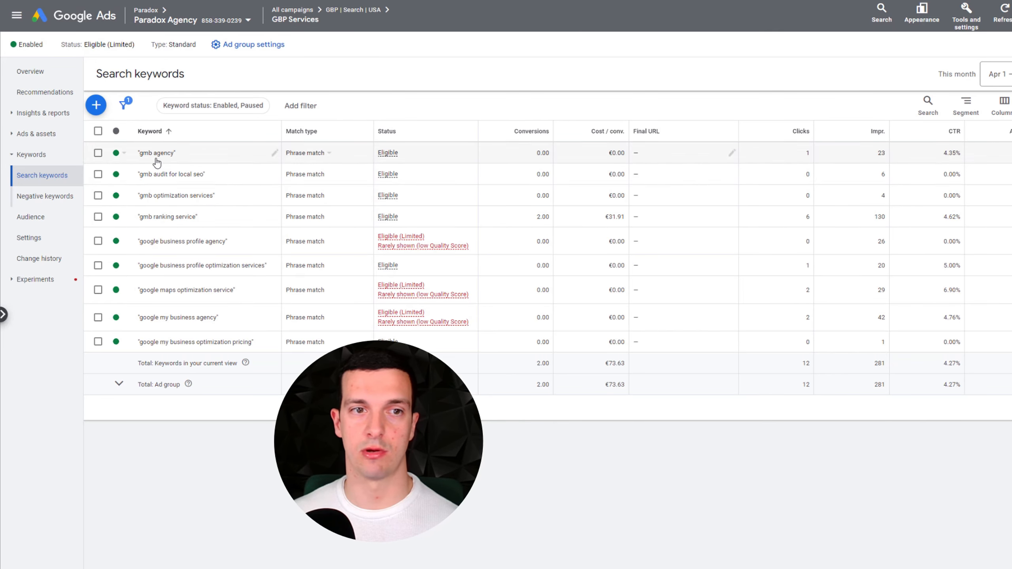
{"action": "left_click", "coordinate": [98, 218]}
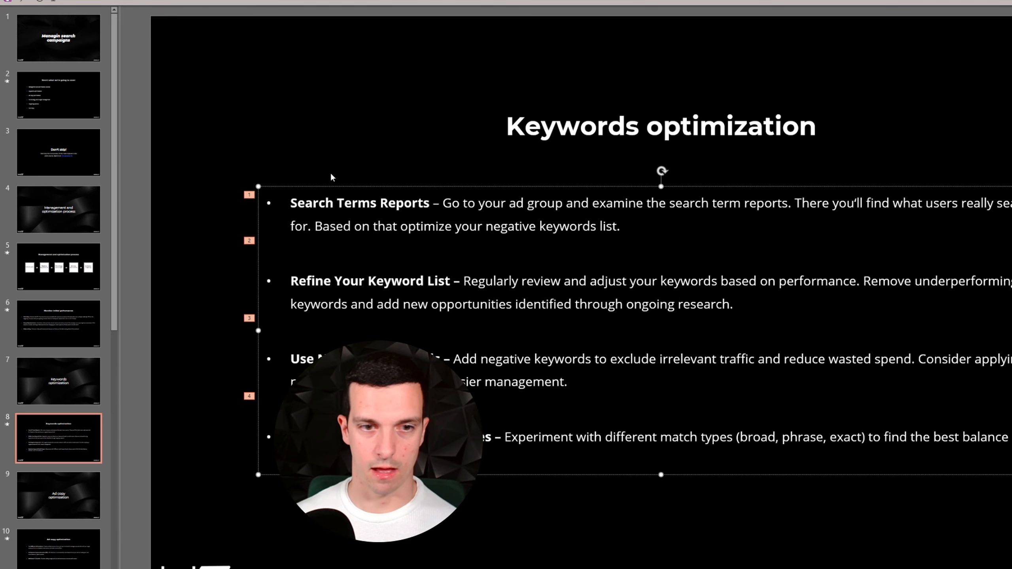
- Switch to PowerPoint, present the slides from the Ad copy optimization section and reveal the Test Different Ad Variations point
{"action": "left_click", "coordinate": [306, 125]}
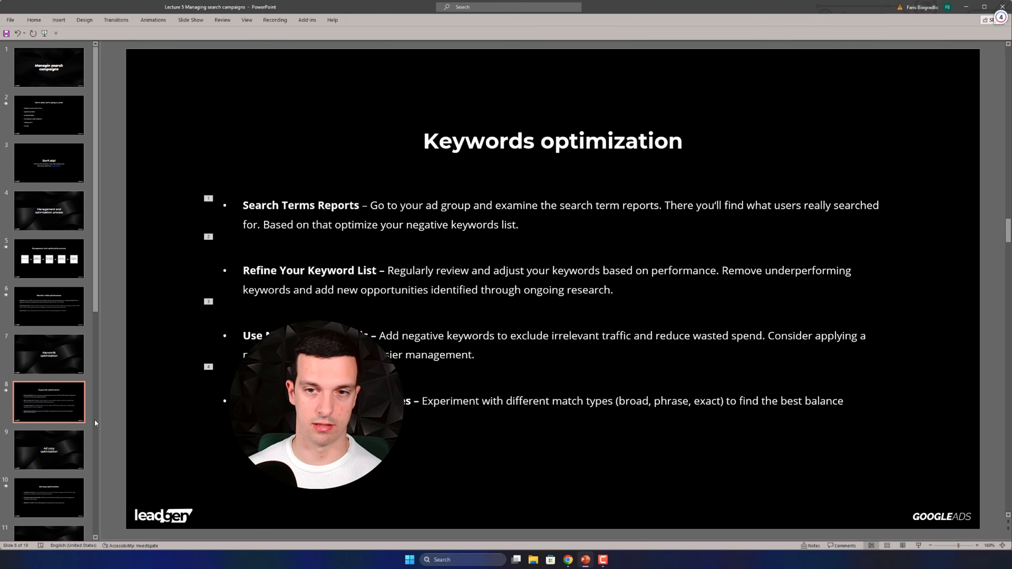
{"action": "left_click", "coordinate": [75, 445]}
{"action": "left_click", "coordinate": [918, 545]}
{"action": "left_click", "coordinate": [580, 281]}
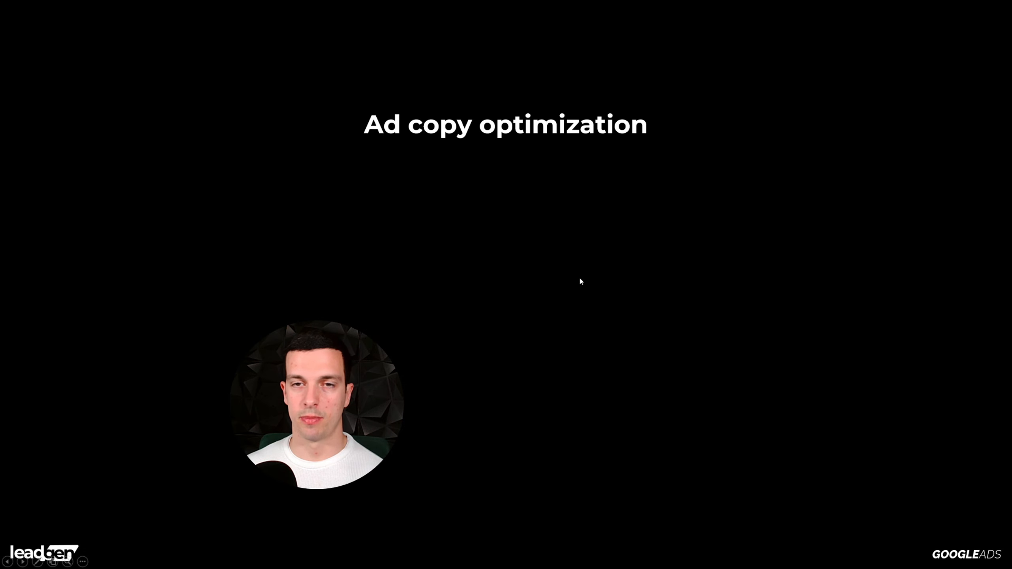
{"action": "left_click", "coordinate": [582, 263]}
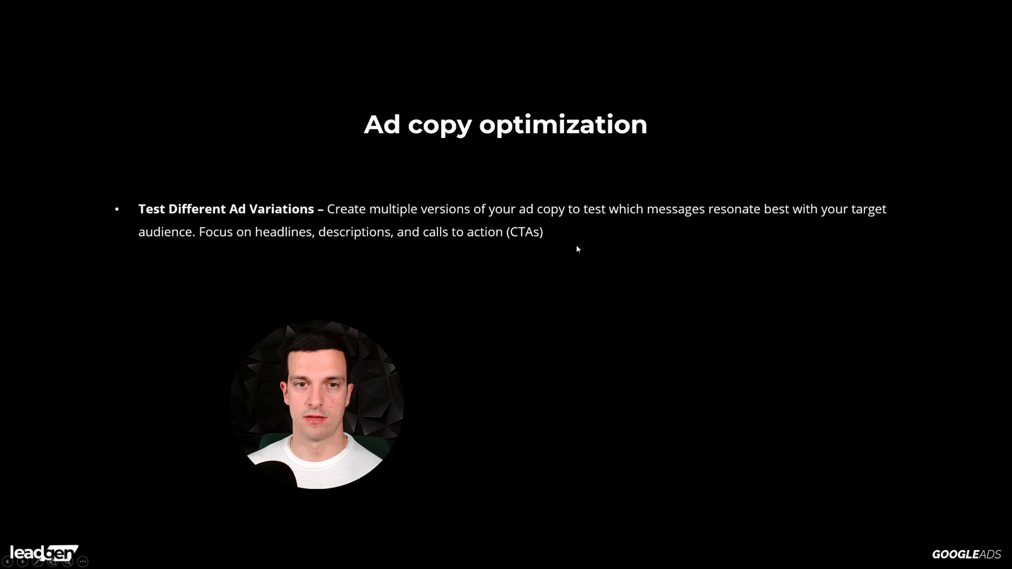
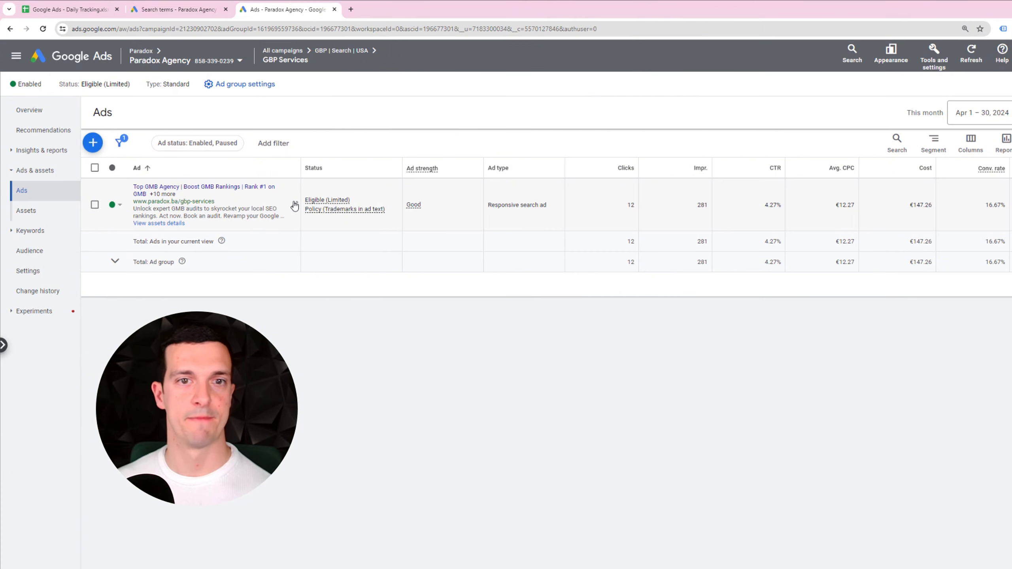
- Review the policy status details and the ad strength suggestions of the GBP Services responsive search ad
{"action": "mouse_move", "coordinate": [333, 207]}
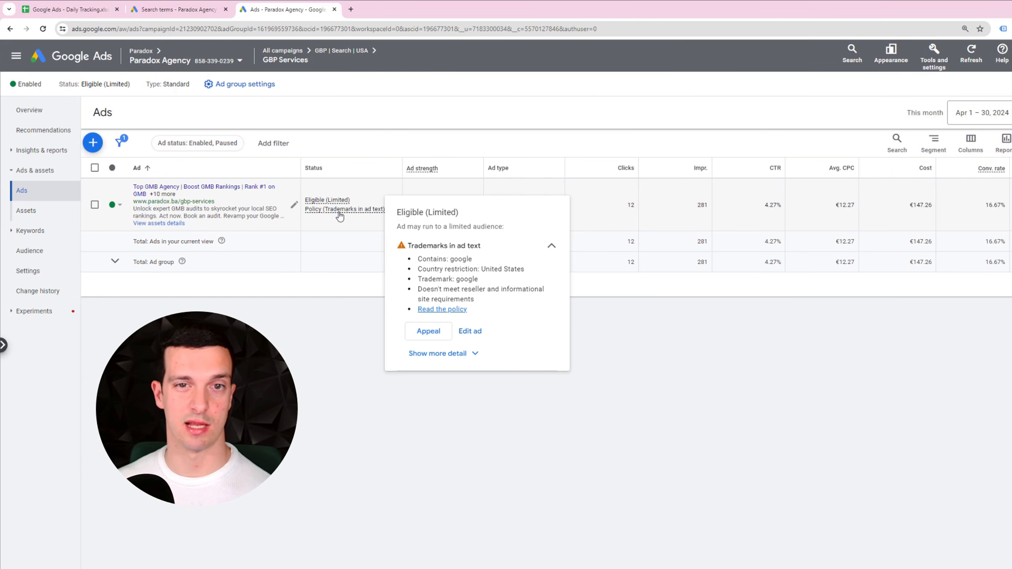
{"action": "left_click_drag", "start_coordinate": [478, 279], "coordinate": [460, 281]}
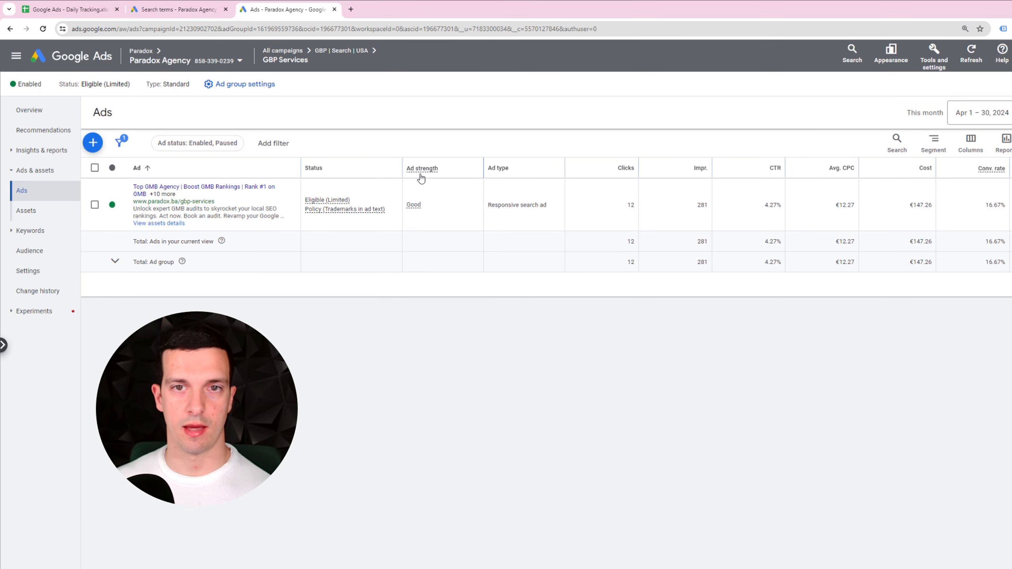
{"action": "mouse_move", "coordinate": [420, 208]}
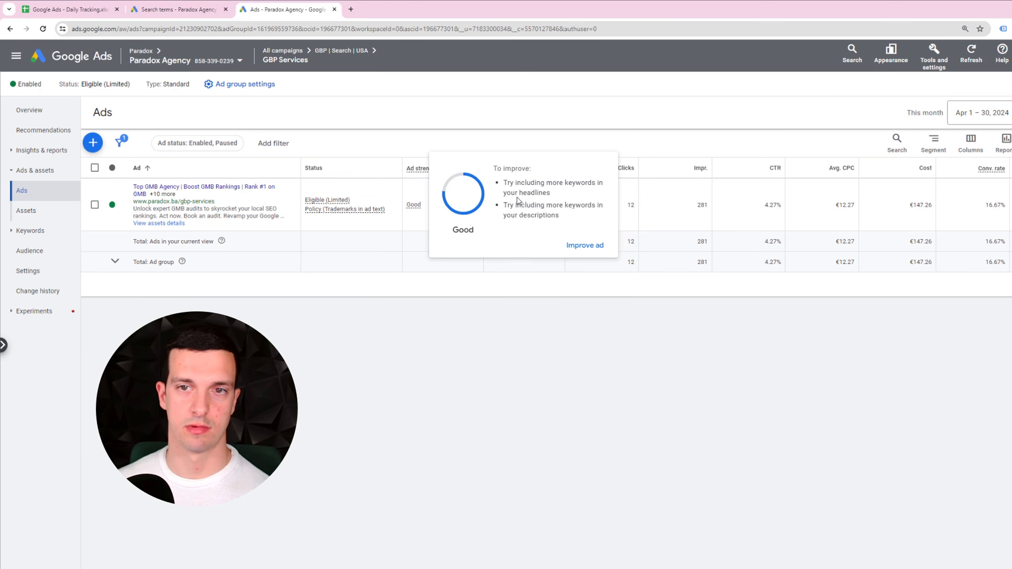
{"action": "double_click", "coordinate": [464, 229]}
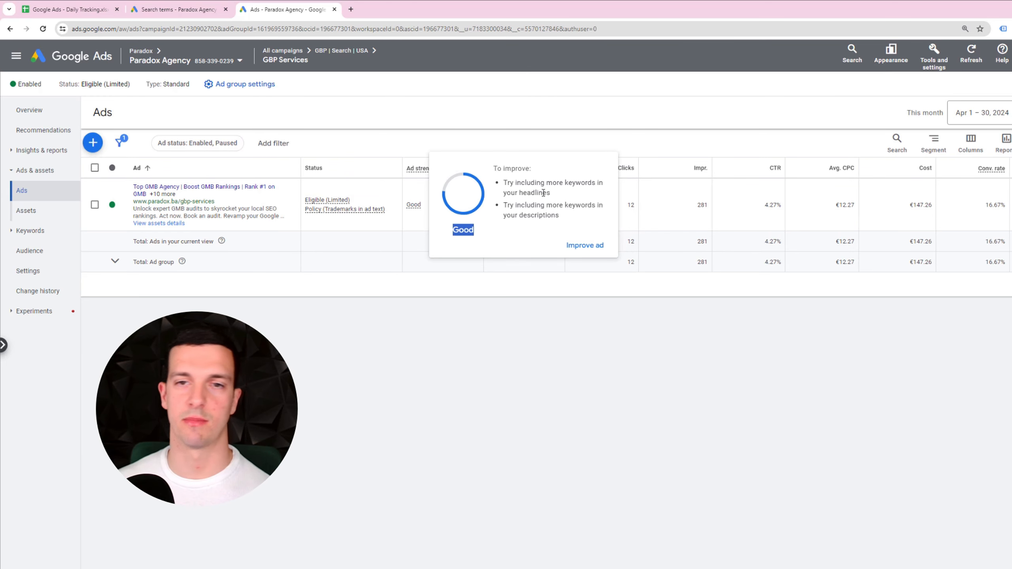
- Copy the GBP Services responsive search ad and paste it into the same ad group as a duplicate, paused after pasting
{"action": "left_click", "coordinate": [96, 205]}
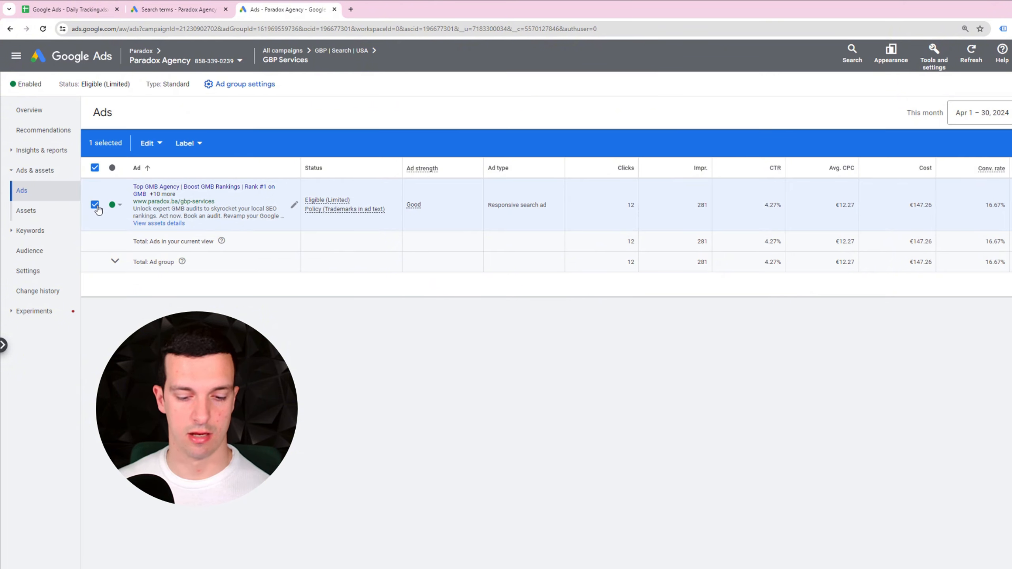
{"action": "left_click", "coordinate": [96, 205]}
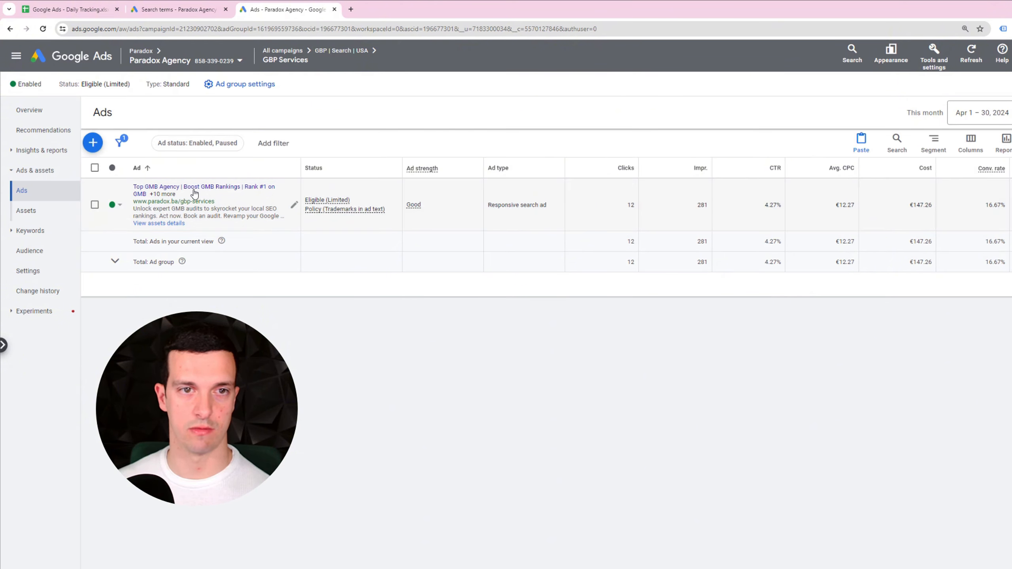
{"action": "key", "text": "ctrl+v"}
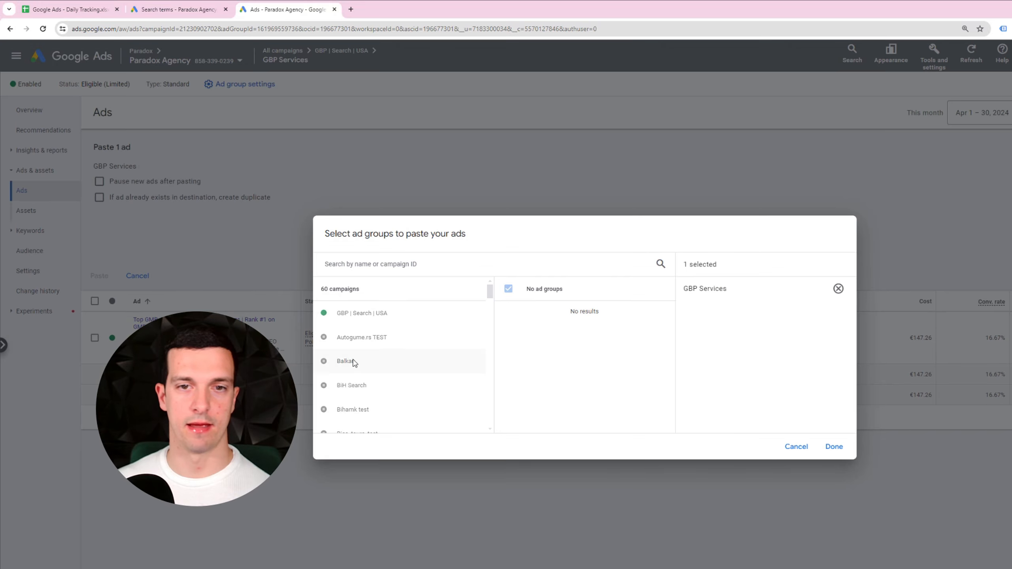
{"action": "left_click", "coordinate": [422, 312]}
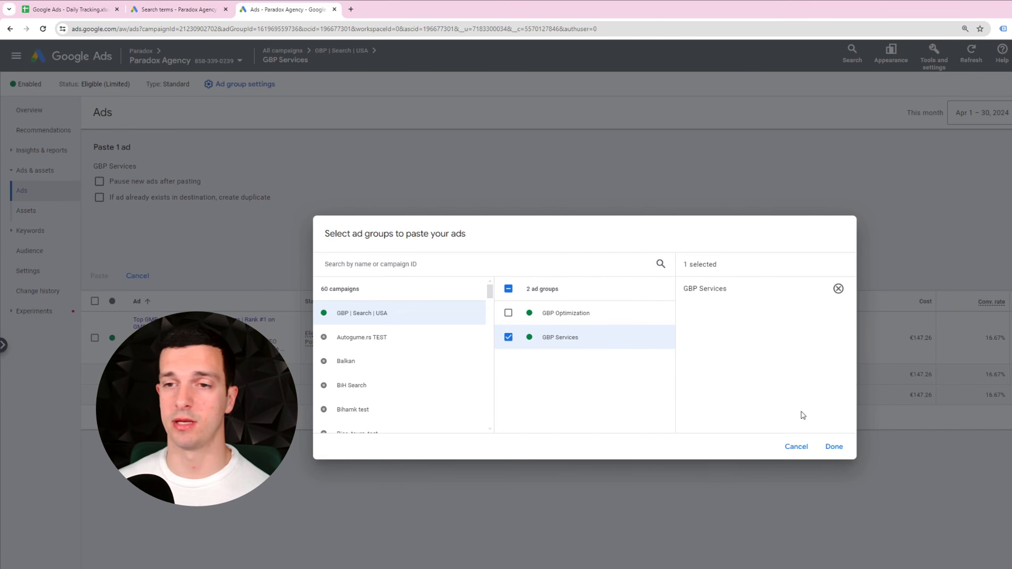
{"action": "left_click", "coordinate": [835, 447]}
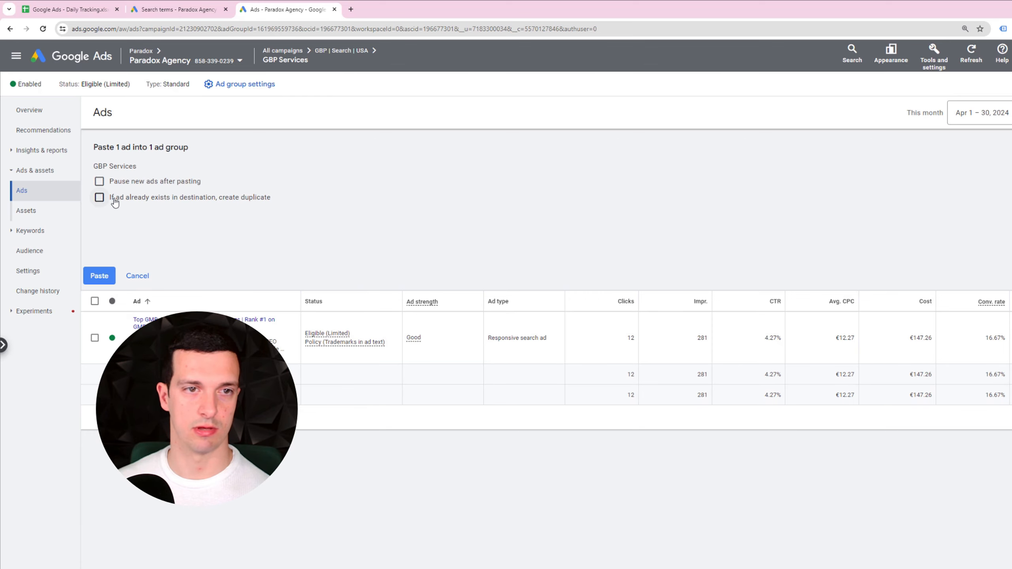
{"action": "left_click", "coordinate": [190, 201]}
{"action": "left_click", "coordinate": [123, 183]}
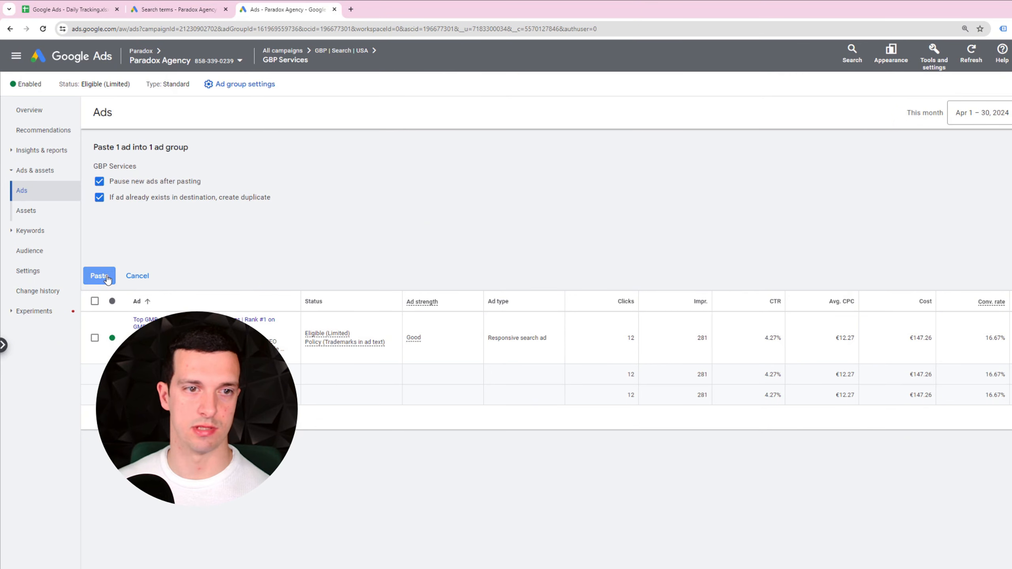
{"action": "left_click", "coordinate": [100, 276]}
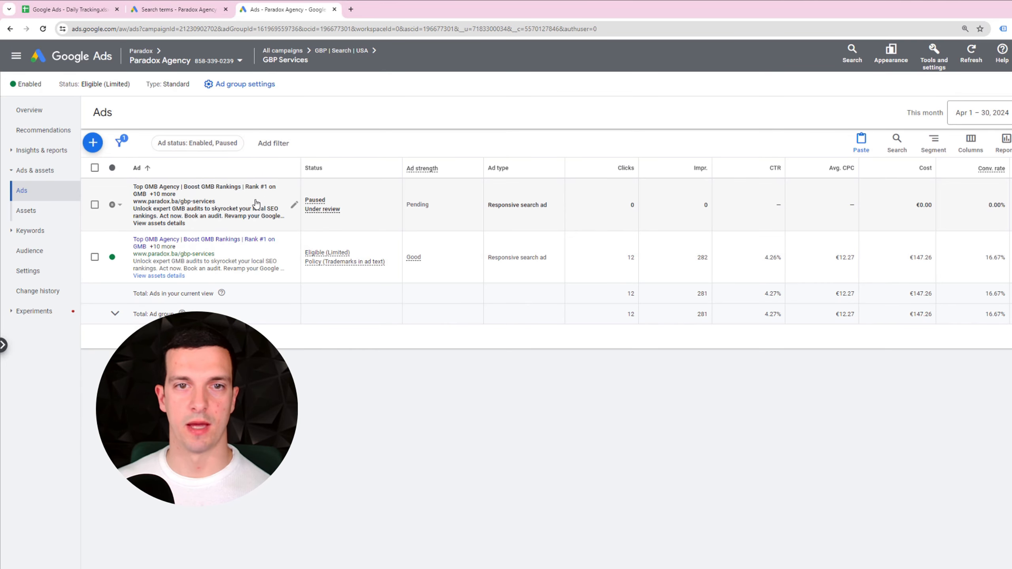
- Open the paused duplicate of the responsive search ad for editing and add the suggested headline Expert GMB Audit
{"action": "left_click", "coordinate": [295, 206]}
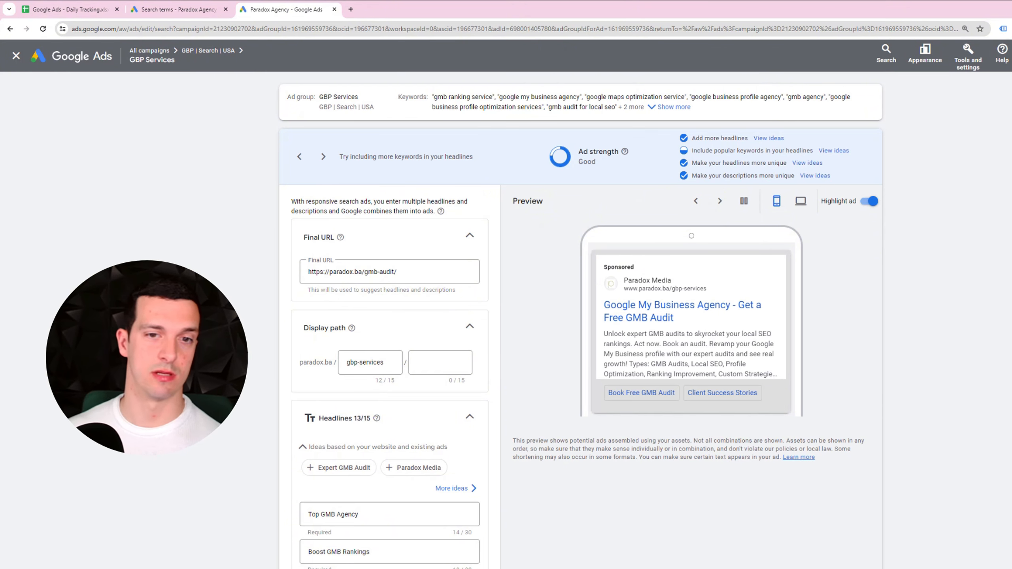
{"action": "scroll", "coordinate": [303, 349], "scroll_direction": "down", "scroll_amount": 3}
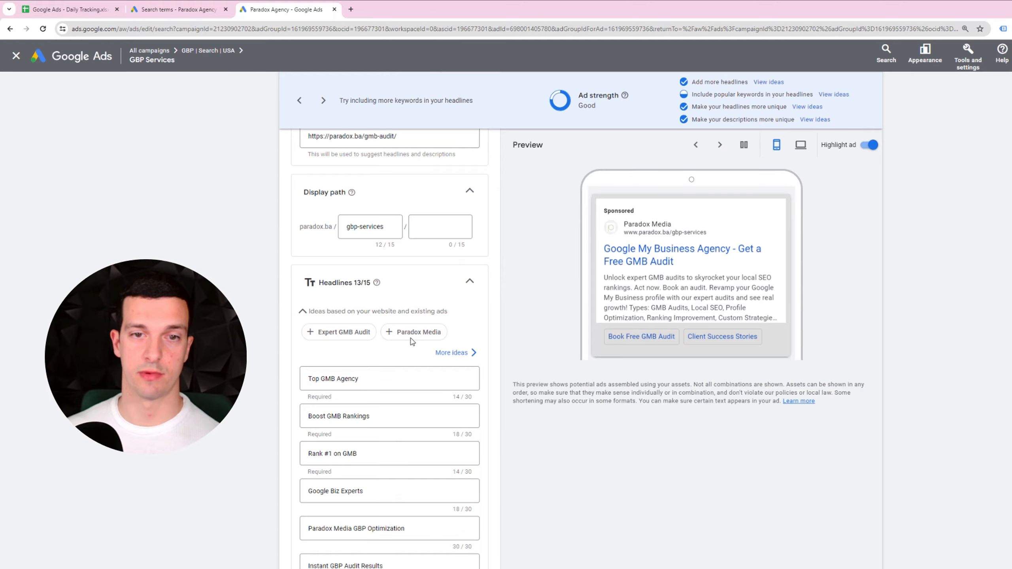
{"action": "left_click", "coordinate": [369, 334]}
{"action": "scroll", "coordinate": [522, 379], "scroll_direction": "down", "scroll_amount": 4}
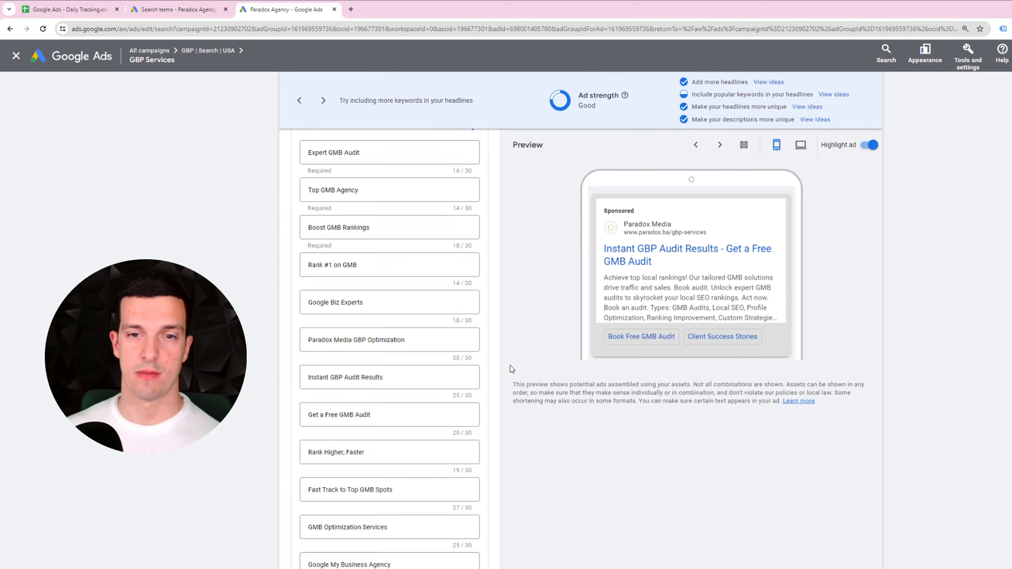
{"action": "scroll", "coordinate": [508, 371], "scroll_direction": "down", "scroll_amount": 4}
{"action": "scroll", "coordinate": [441, 367], "scroll_direction": "up", "scroll_amount": 5}
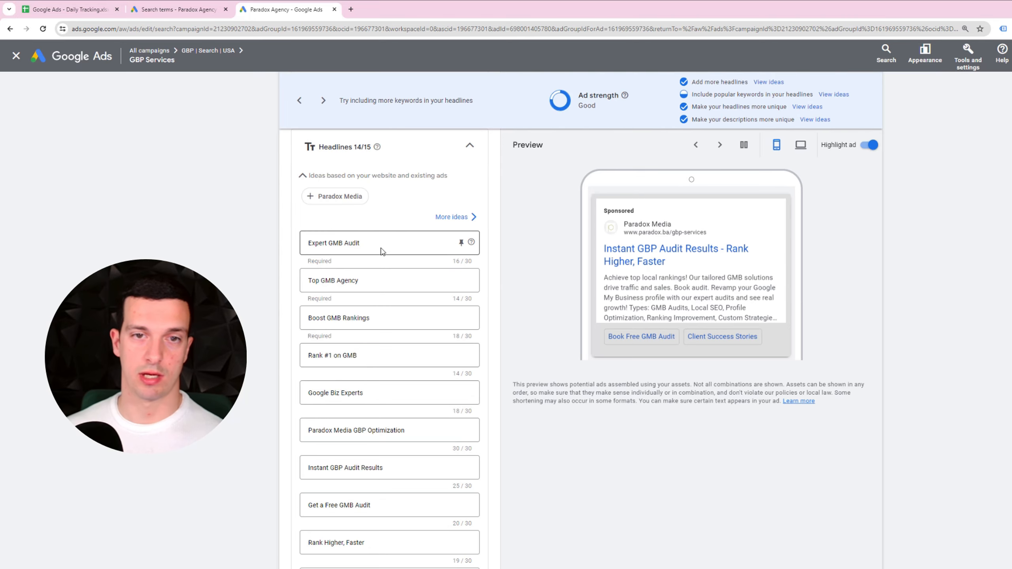
- Review the duplicate ad's headlines, descriptions, images, business details, sitelinks and preview
{"action": "left_click_drag", "start_coordinate": [379, 245], "coordinate": [305, 244]}
{"action": "left_click_drag", "start_coordinate": [377, 281], "coordinate": [331, 281]}
{"action": "left_click", "coordinate": [403, 311]}
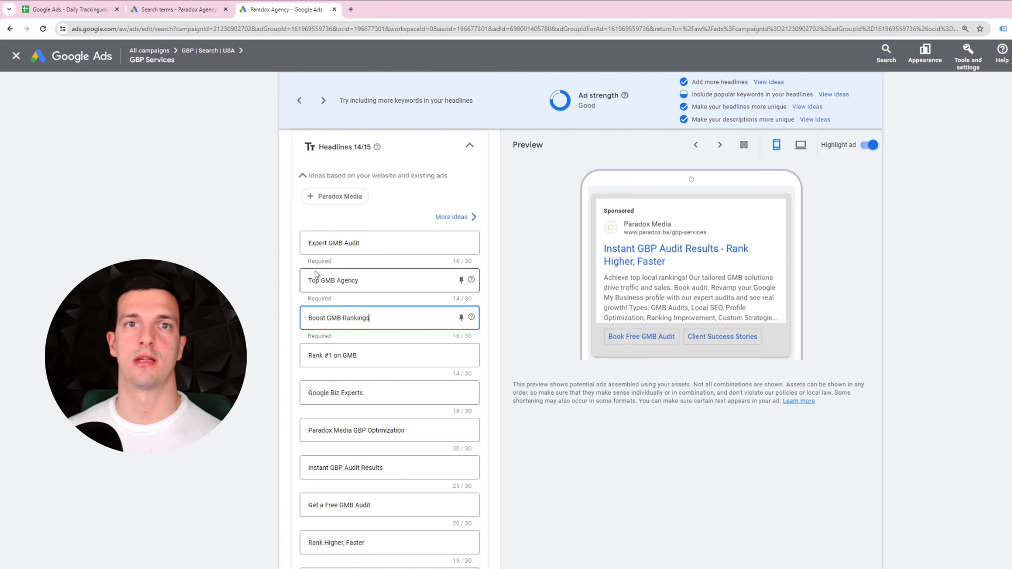
{"action": "scroll", "coordinate": [357, 404], "scroll_direction": "down", "scroll_amount": 10}
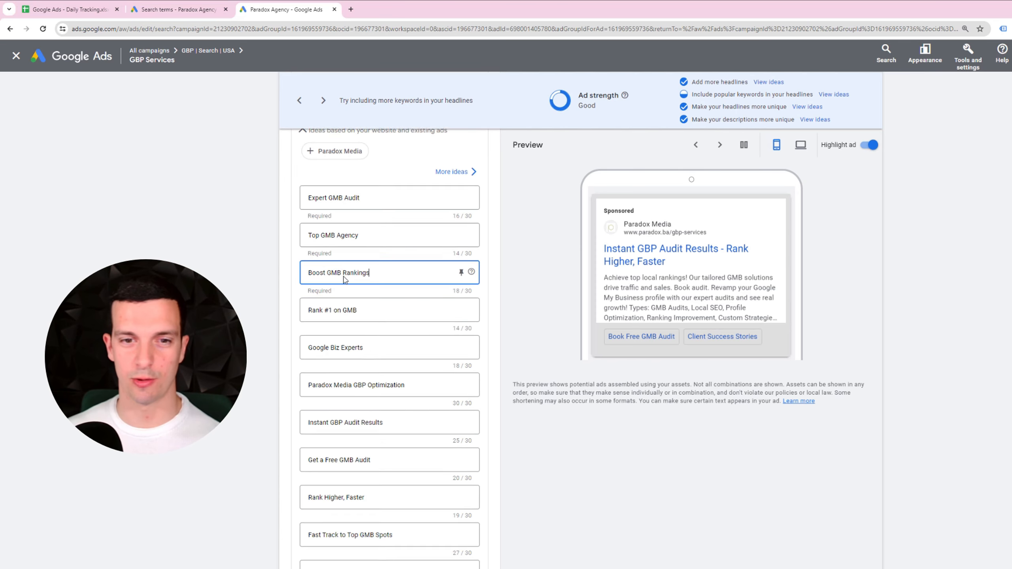
{"action": "left_click", "coordinate": [357, 405]}
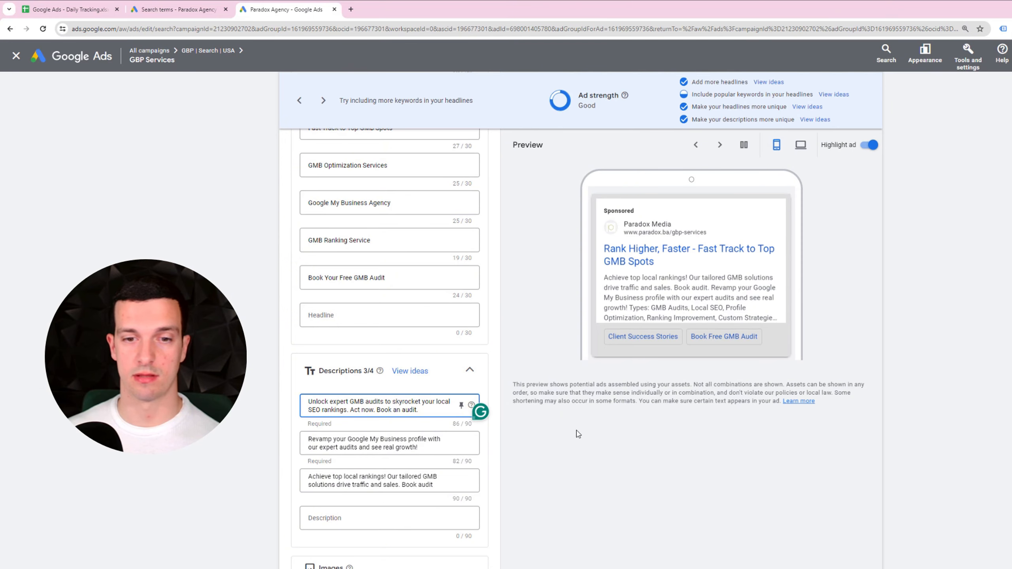
{"action": "scroll", "coordinate": [320, 353], "scroll_direction": "down", "scroll_amount": 6}
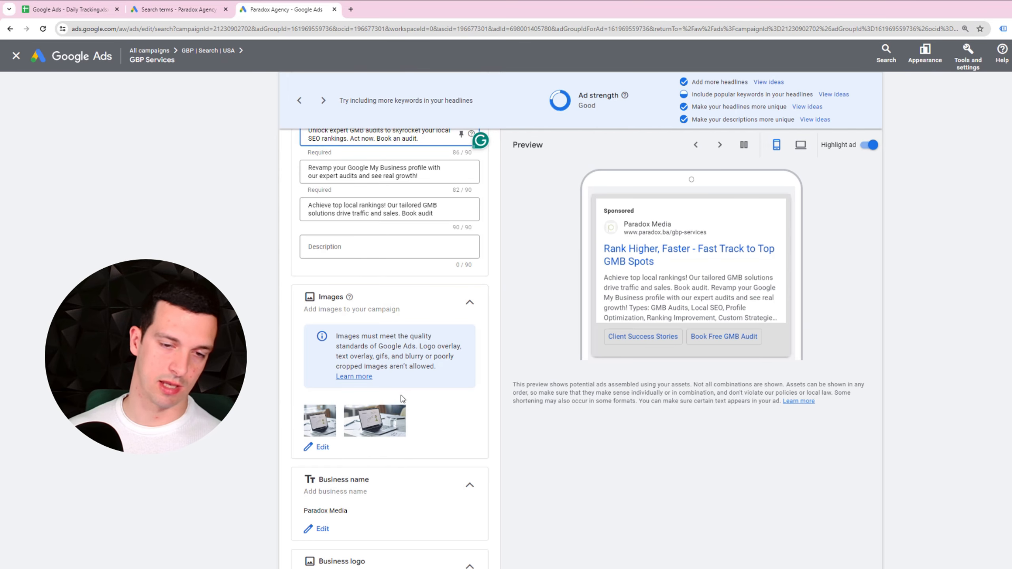
{"action": "scroll", "coordinate": [402, 391], "scroll_direction": "down", "scroll_amount": 7}
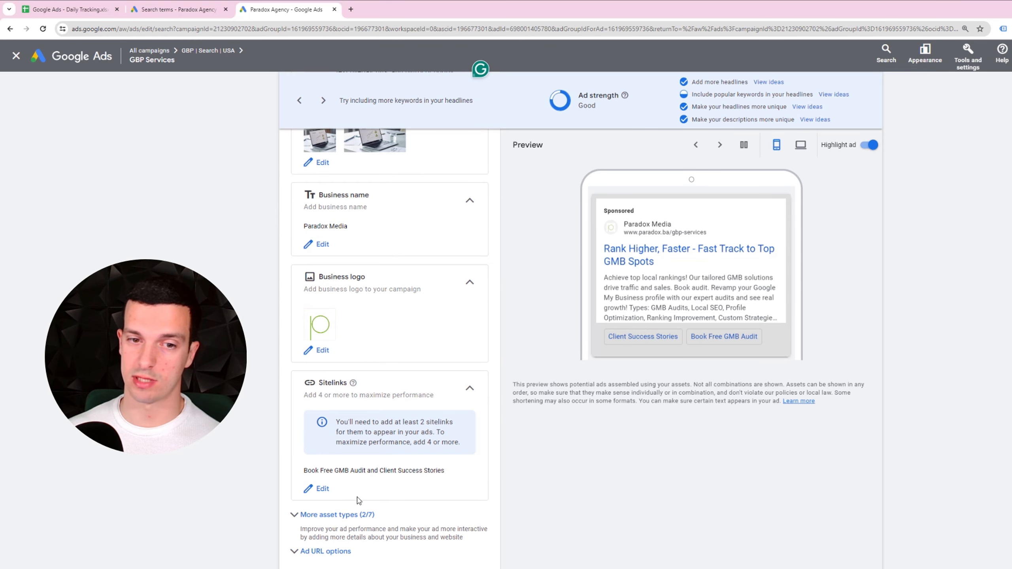
{"action": "scroll", "coordinate": [333, 424], "scroll_direction": "up", "scroll_amount": 8}
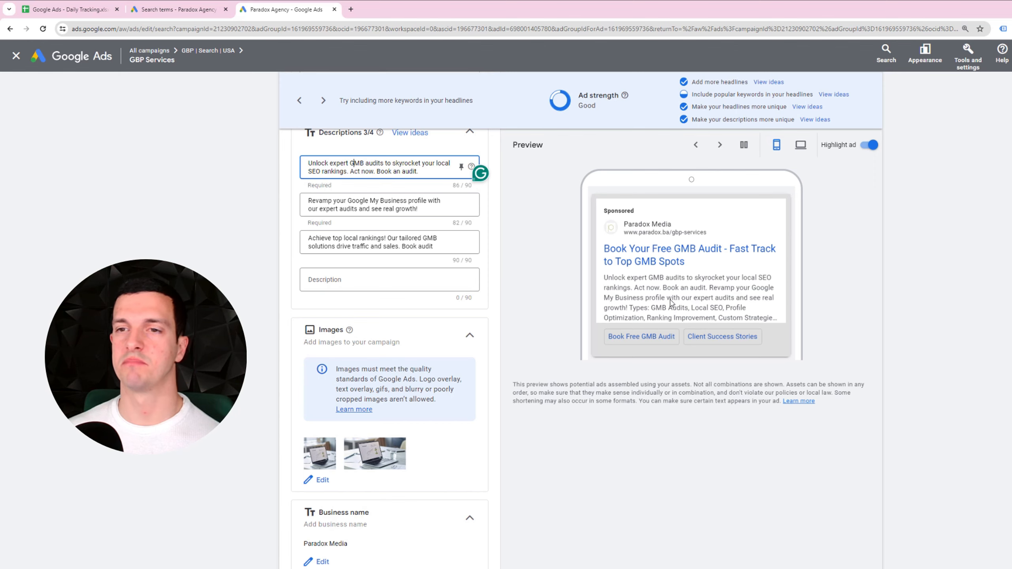
{"action": "scroll", "coordinate": [671, 303], "scroll_direction": "up", "scroll_amount": 3}
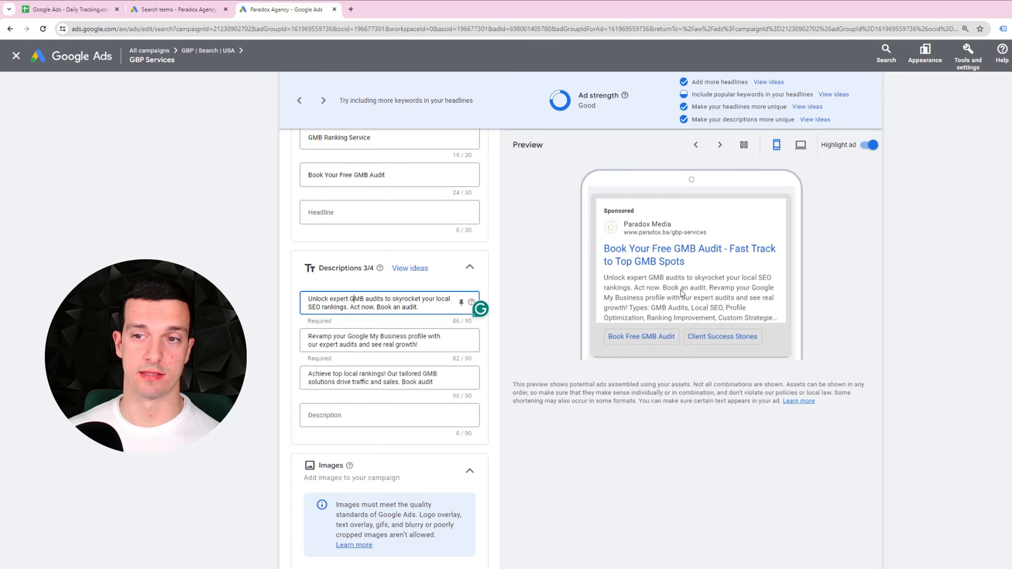
{"action": "scroll", "coordinate": [493, 253], "scroll_direction": "up", "scroll_amount": 6}
{"action": "scroll", "coordinate": [300, 334], "scroll_direction": "up", "scroll_amount": 3}
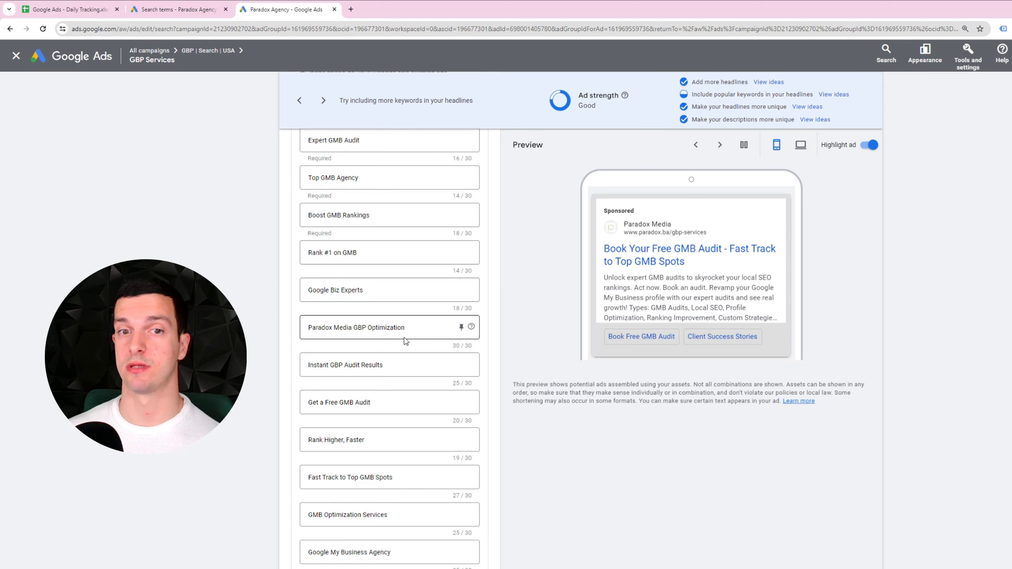
{"action": "scroll", "coordinate": [406, 340], "scroll_direction": "up", "scroll_amount": 3}
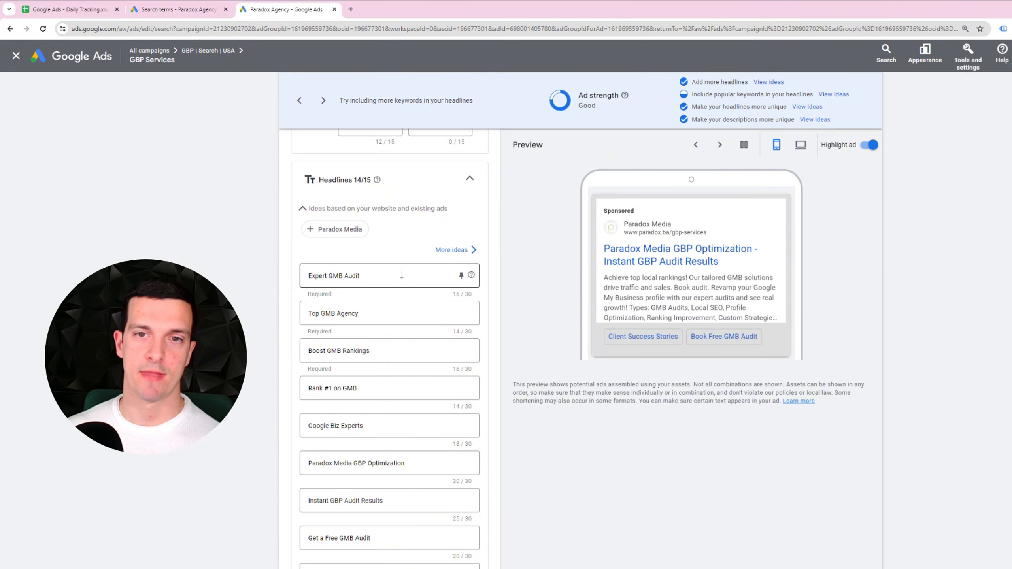
- Start the last empty headline with an opening curly brace to bring up the dynamic insertion options
{"action": "scroll", "coordinate": [402, 279], "scroll_direction": "down", "scroll_amount": 7}
{"action": "left_click", "coordinate": [357, 483]}
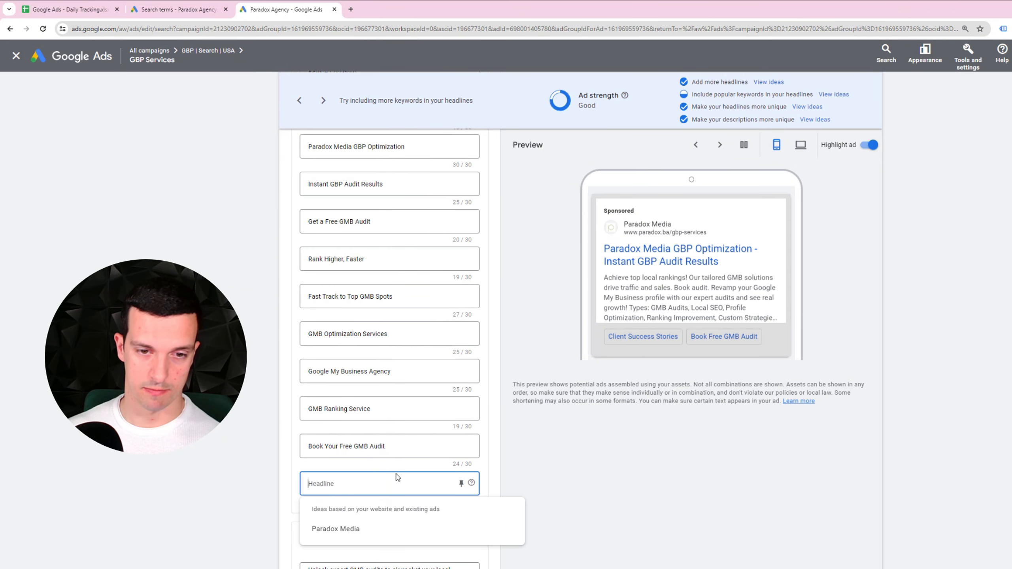
{"action": "left_click", "coordinate": [551, 480]}
{"action": "left_click", "coordinate": [365, 485]}
{"action": "type", "text": "I"}
{"action": "scroll", "coordinate": [364, 485], "scroll_direction": "up", "scroll_amount": 1}
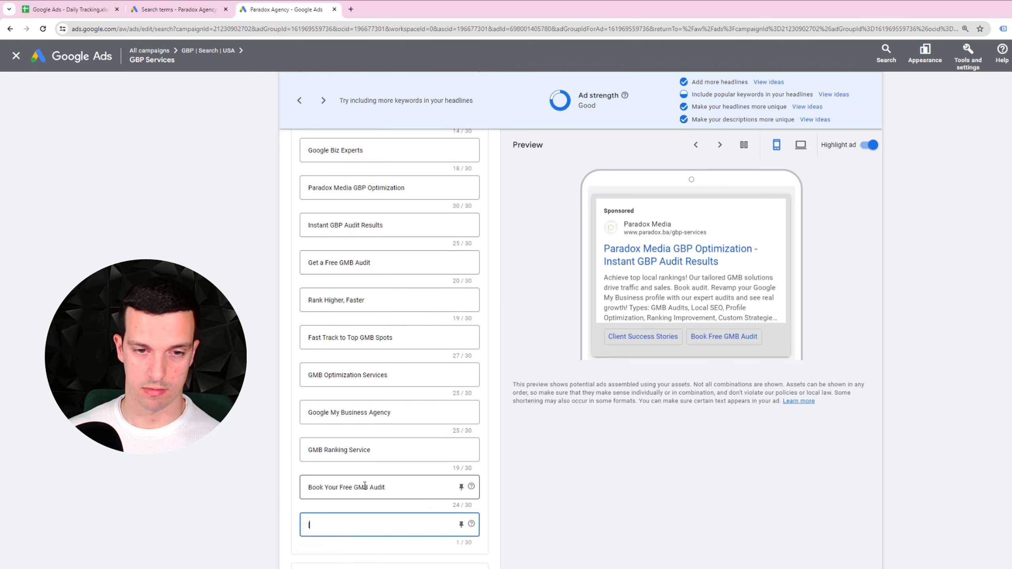
{"action": "scroll", "coordinate": [364, 484], "scroll_direction": "down", "scroll_amount": 1}
{"action": "key", "text": "BackSpace"}
{"action": "left_click", "coordinate": [407, 484]}
{"action": "type", "text": "{"}
{"action": "scroll", "coordinate": [410, 483], "scroll_direction": "up", "scroll_amount": 1}
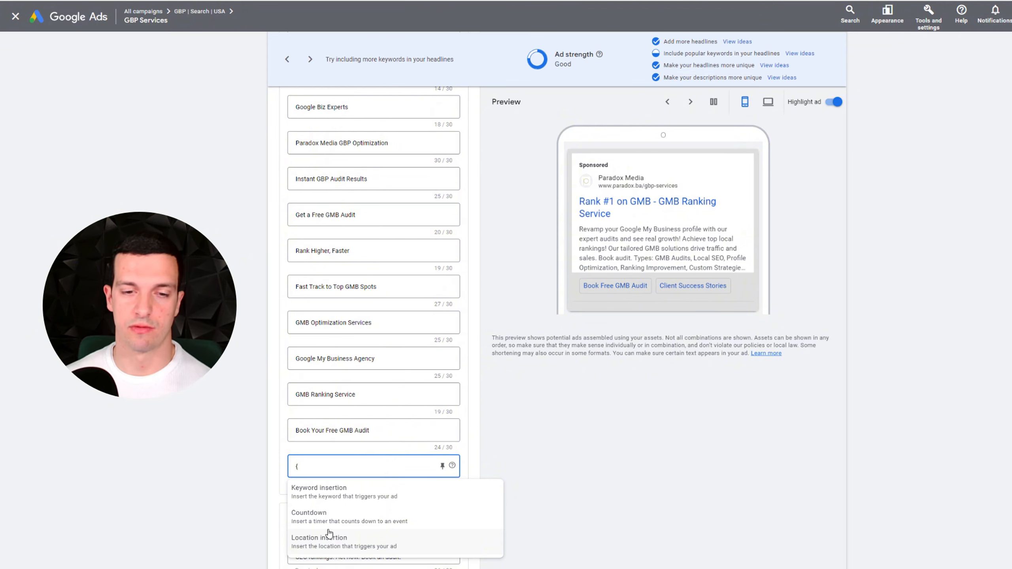
- Add keyword insertion to the last headline in title case with the default text GMB Audit For Your Business
{"action": "left_click", "coordinate": [317, 500]}
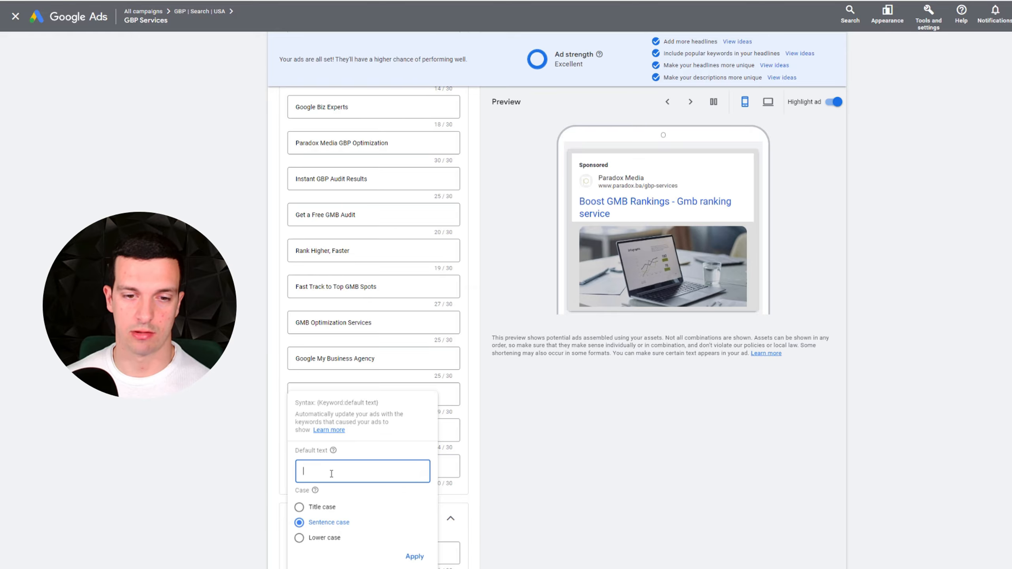
{"action": "left_click", "coordinate": [327, 507]}
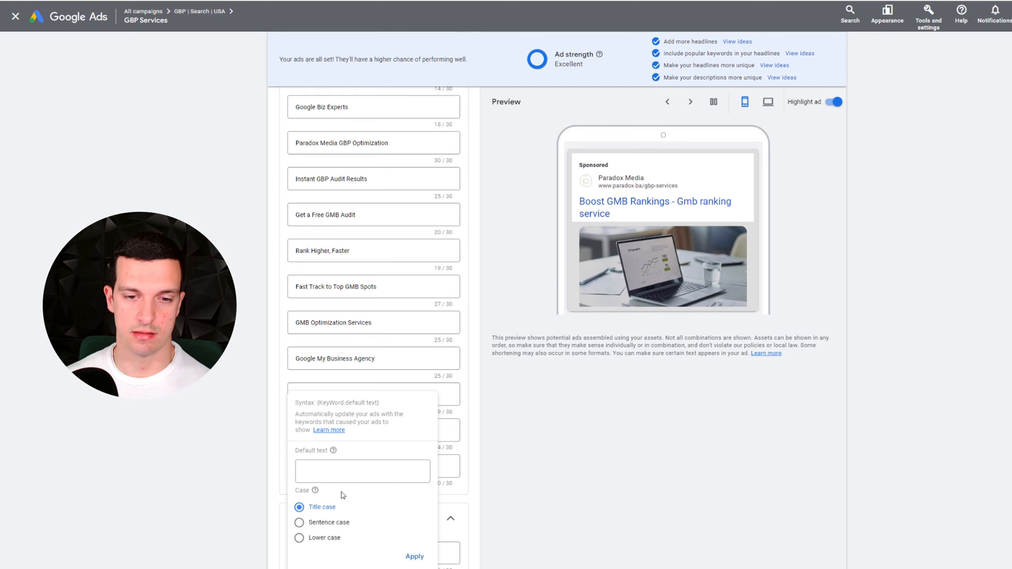
{"action": "left_click", "coordinate": [334, 471]}
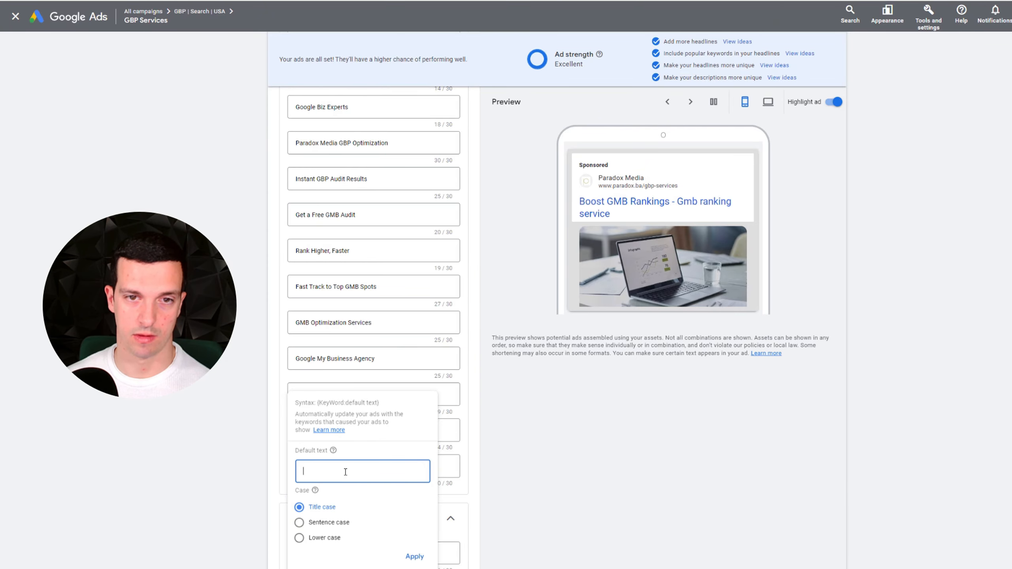
{"action": "type", "text": "Get a"}
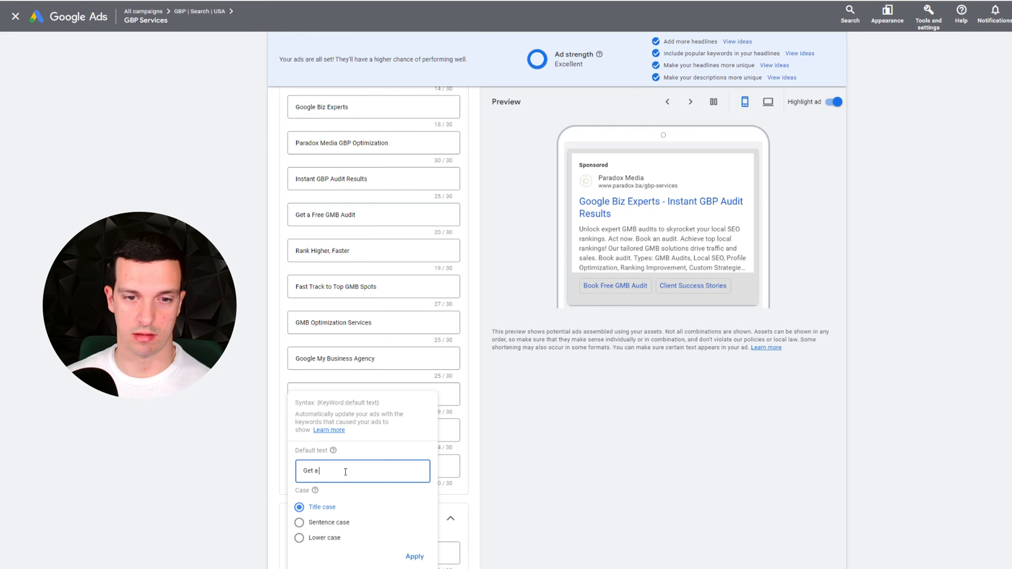
{"action": "type", "text": " Free"}
{"action": "key", "text": "ctrl+a"}
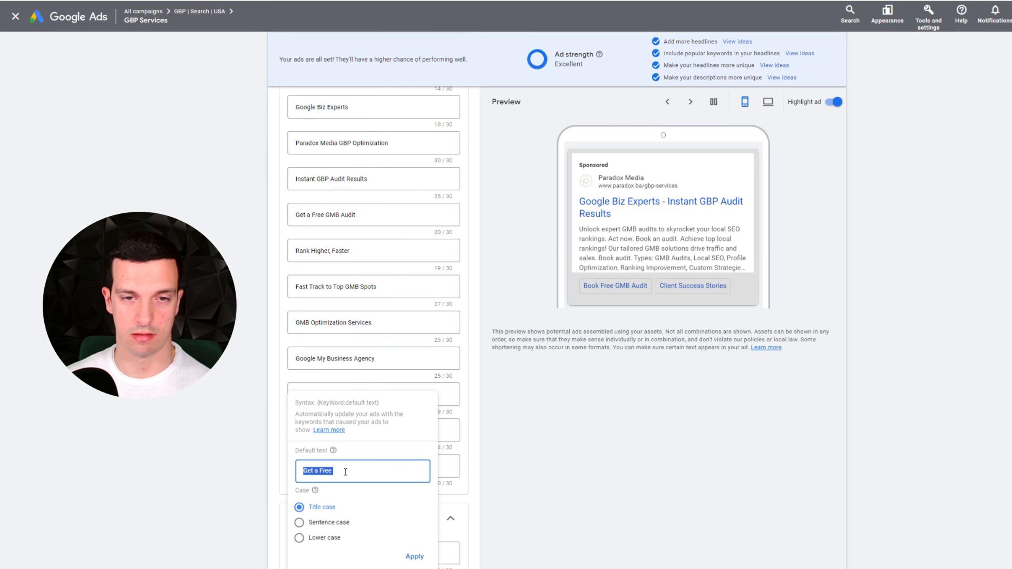
{"action": "type", "text": "GMB Audit"}
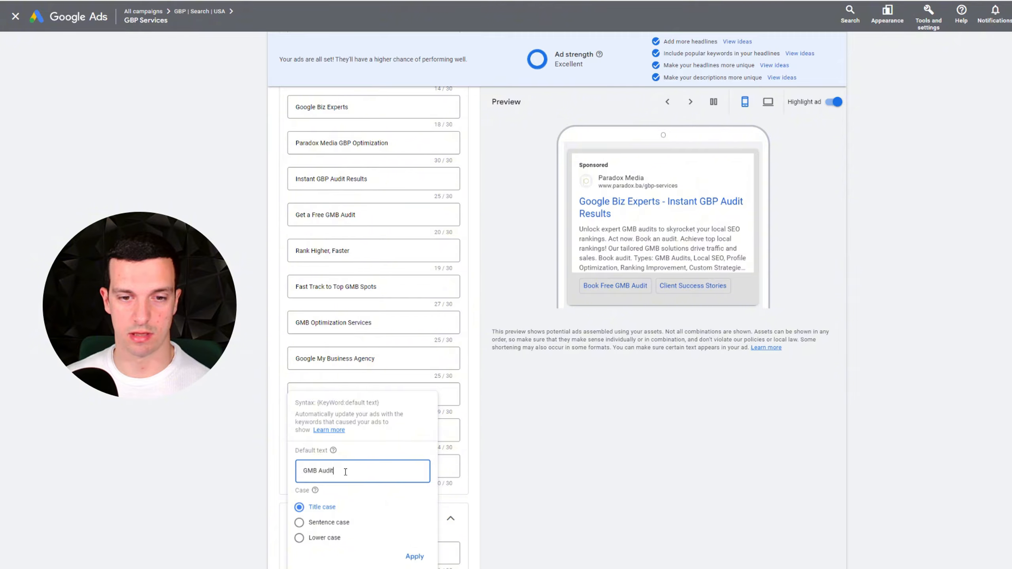
{"action": "type", "text": " For Your Business"}
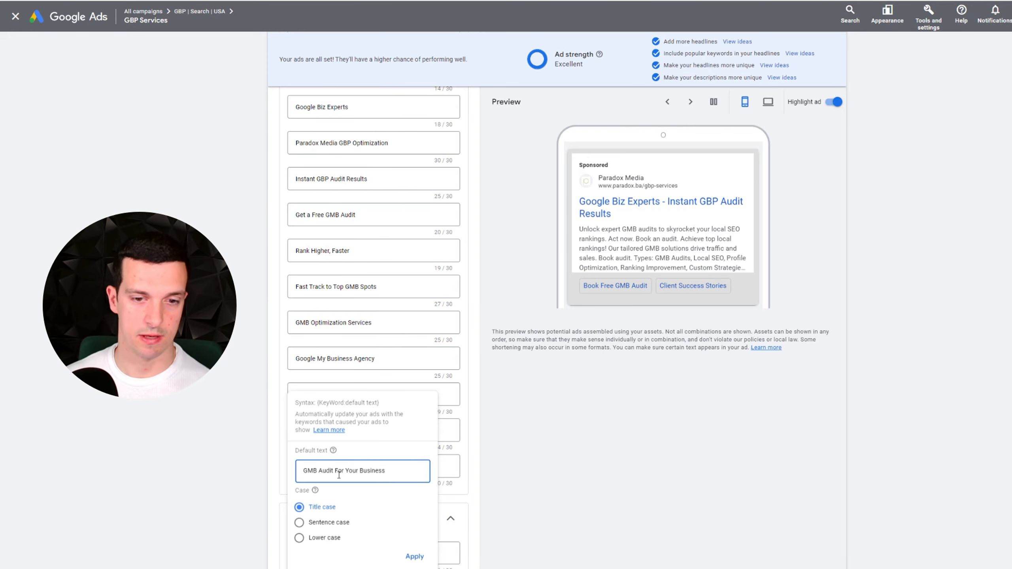
{"action": "left_click", "coordinate": [414, 556]}
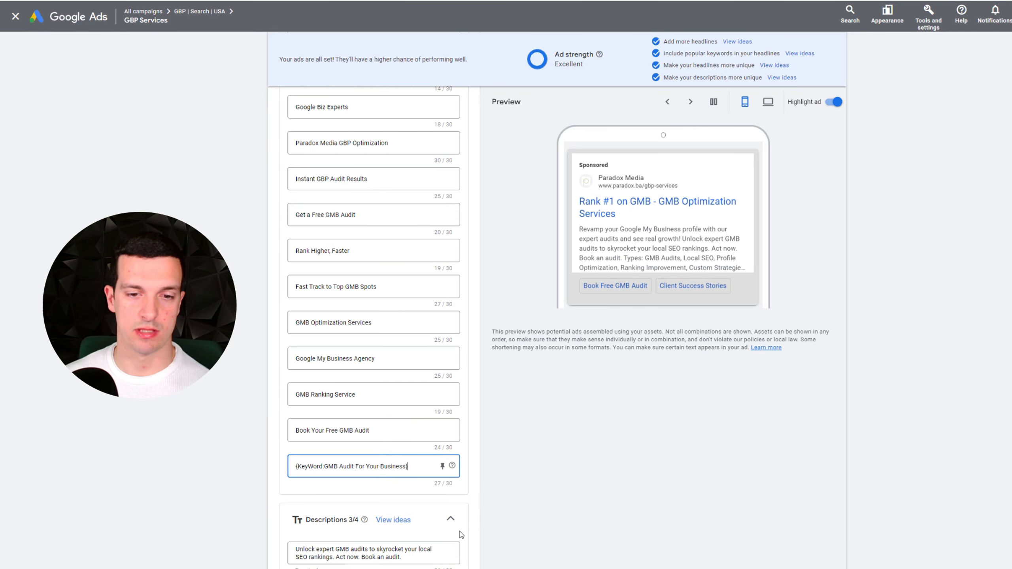
- Recheck the new headline's keyword insertion settings, and review the ad's final URL, display path, suggested keywords and other headlines
{"action": "left_click", "coordinate": [316, 467]}
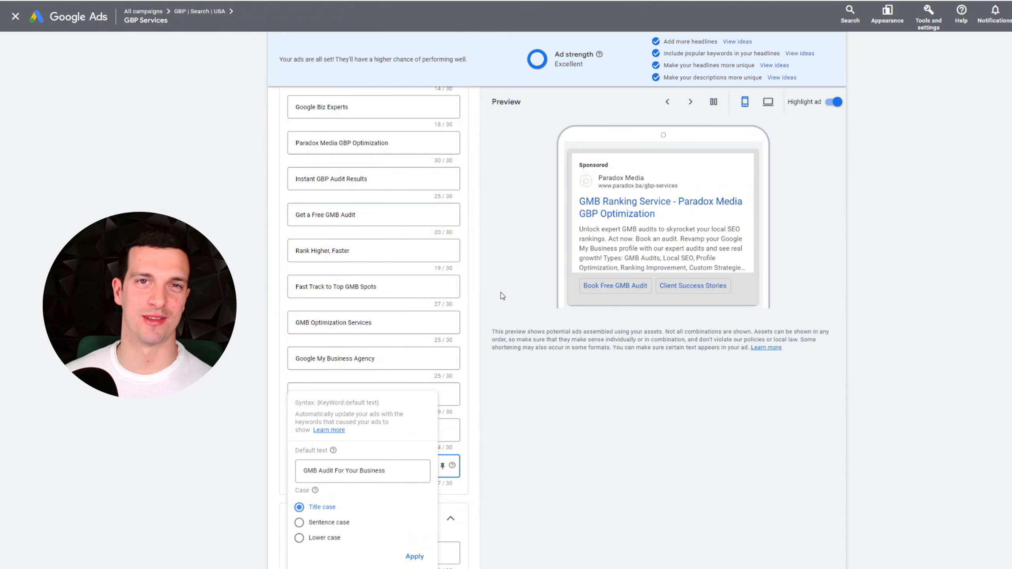
{"action": "left_click", "coordinate": [311, 464]}
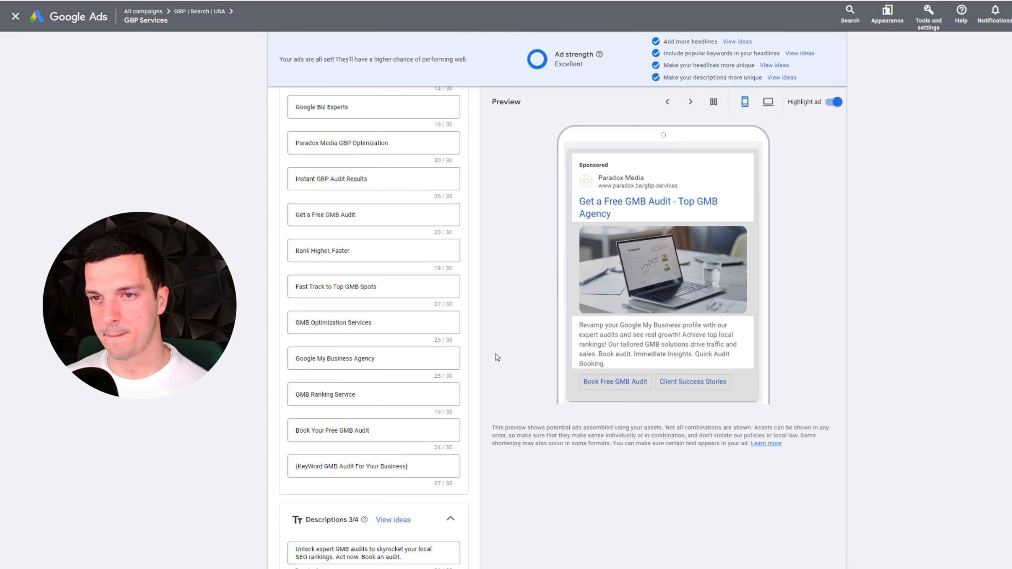
{"action": "scroll", "coordinate": [498, 375], "scroll_direction": "up", "scroll_amount": 3}
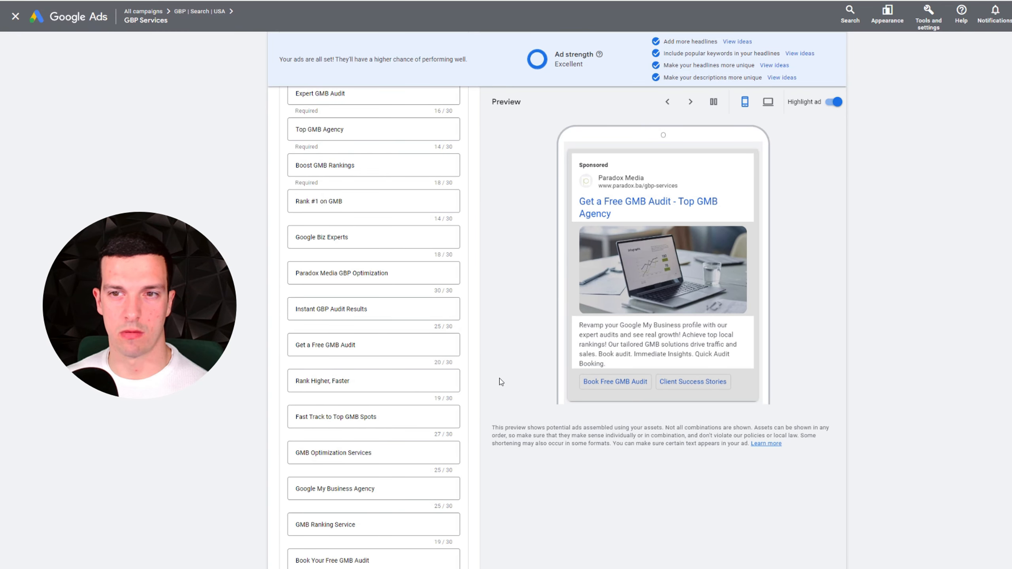
{"action": "scroll", "coordinate": [502, 372], "scroll_direction": "up", "scroll_amount": 6}
{"action": "scroll", "coordinate": [505, 360], "scroll_direction": "up", "scroll_amount": 3}
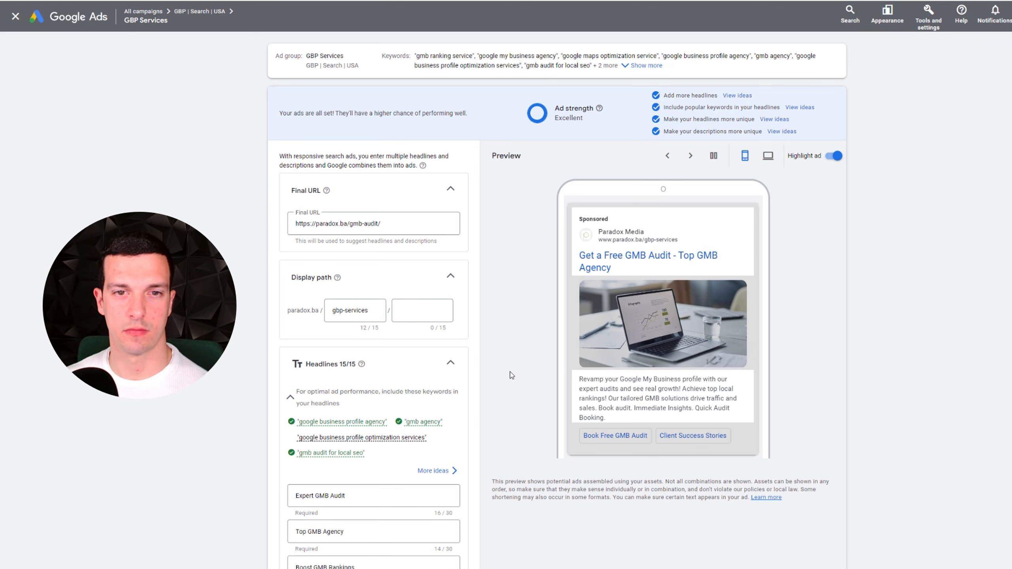
{"action": "scroll", "coordinate": [511, 372], "scroll_direction": "down", "scroll_amount": 7}
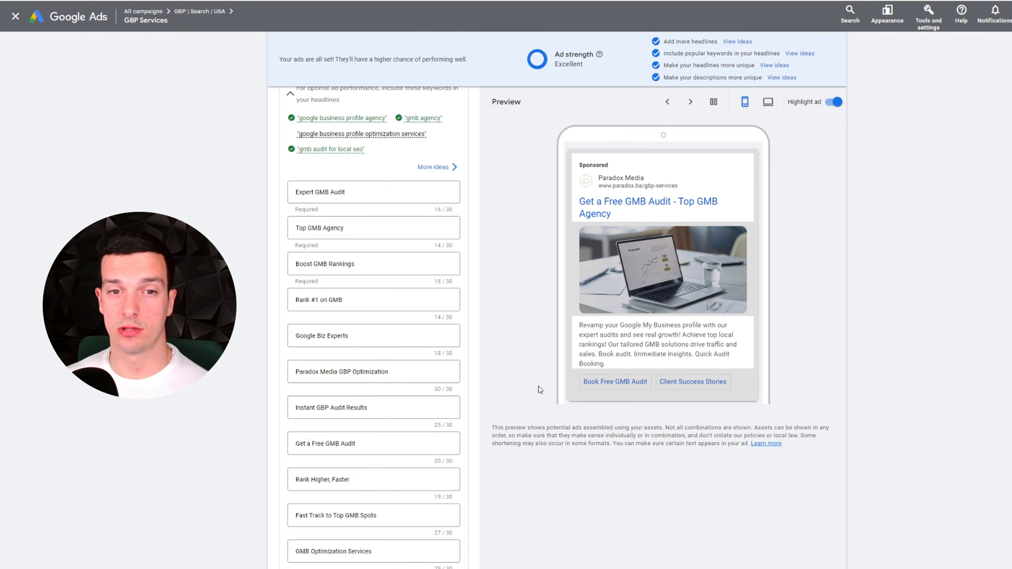
{"action": "left_click", "coordinate": [387, 191]}
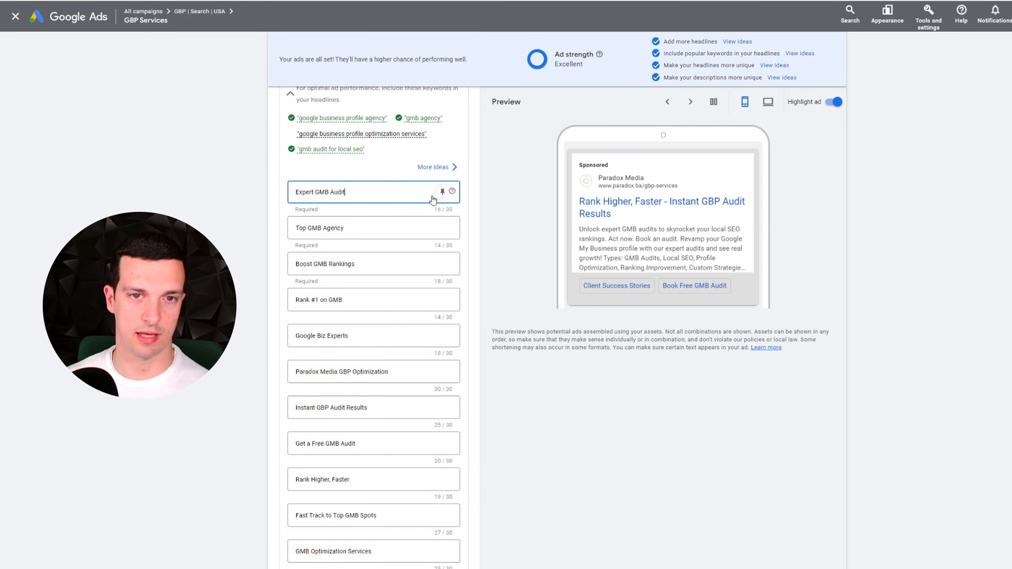
{"action": "scroll", "coordinate": [368, 351], "scroll_direction": "down", "scroll_amount": 1}
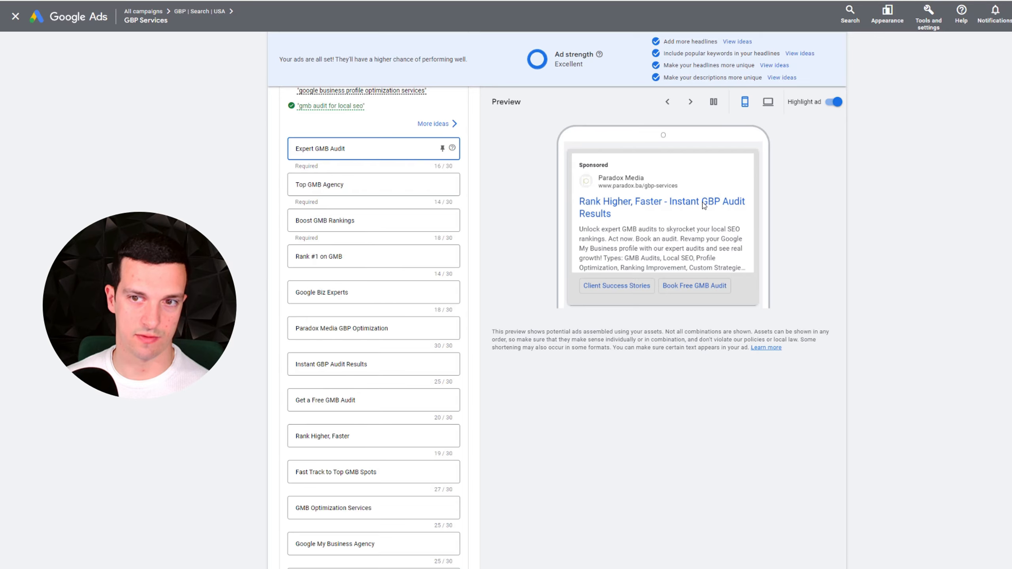
{"action": "left_click", "coordinate": [502, 219]}
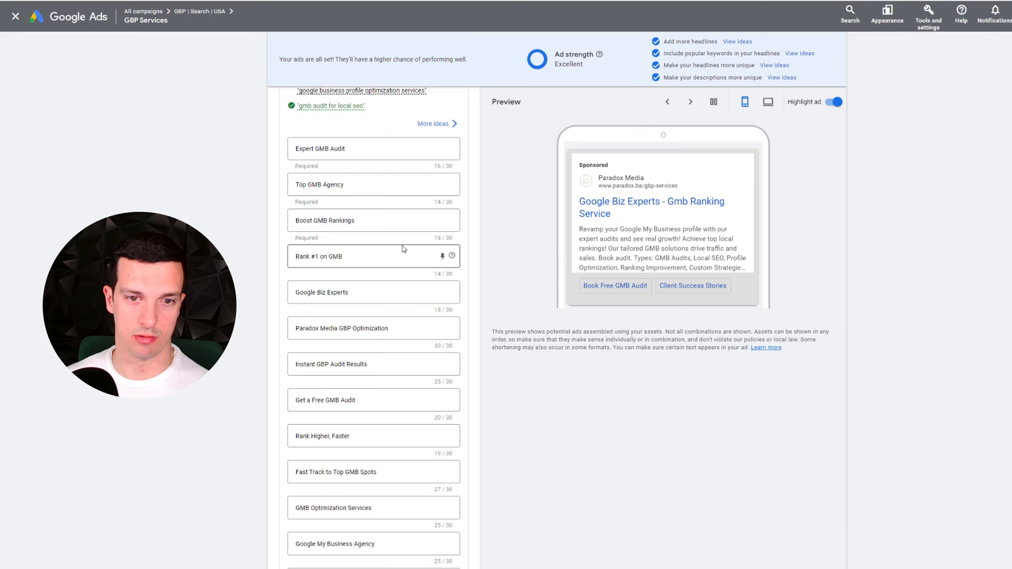
- Pin the keyword insertion headline so that it shows only in position 1
{"action": "scroll", "coordinate": [366, 287], "scroll_direction": "down", "scroll_amount": 4}
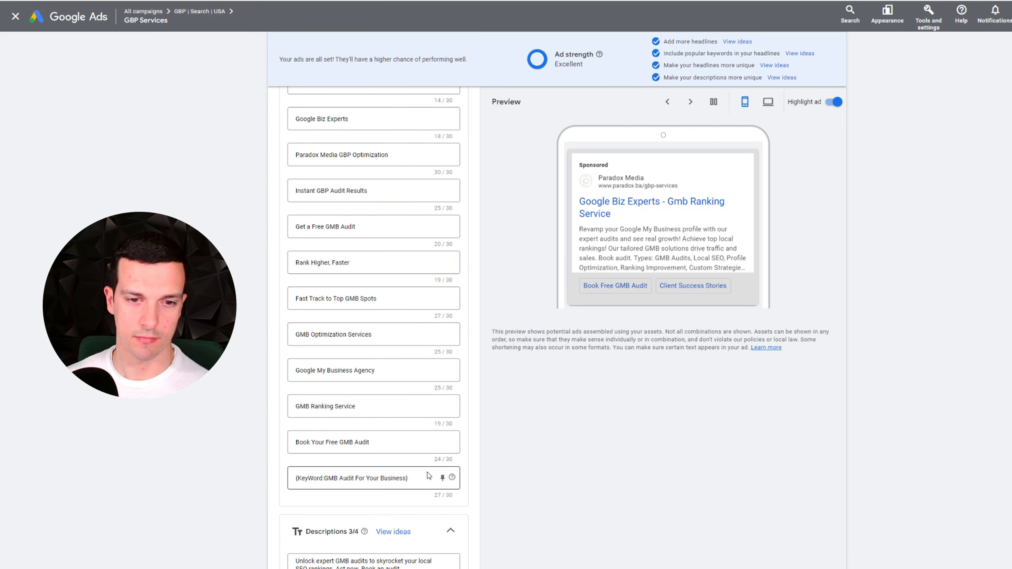
{"action": "left_click", "coordinate": [441, 478]}
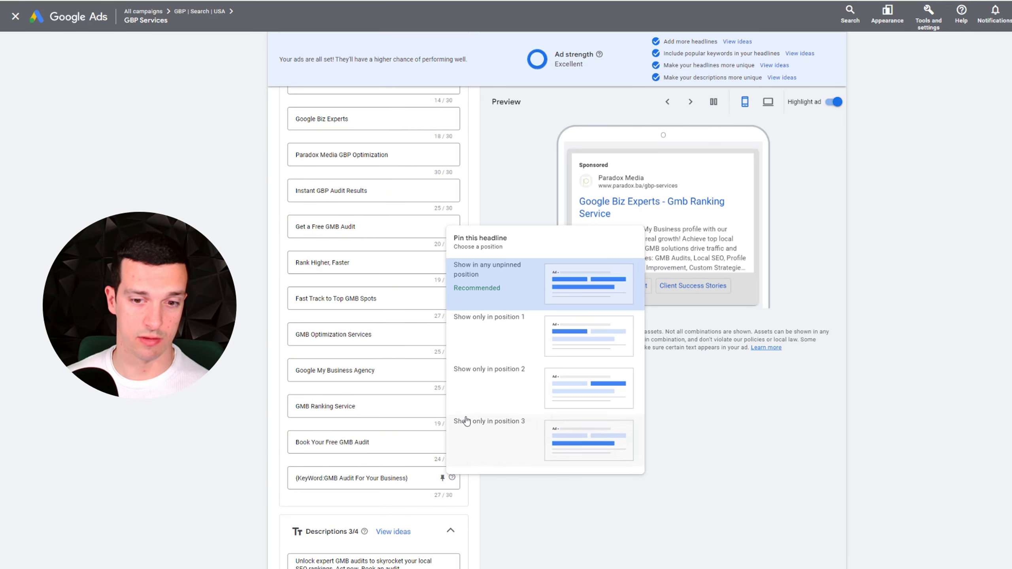
{"action": "left_click", "coordinate": [494, 326]}
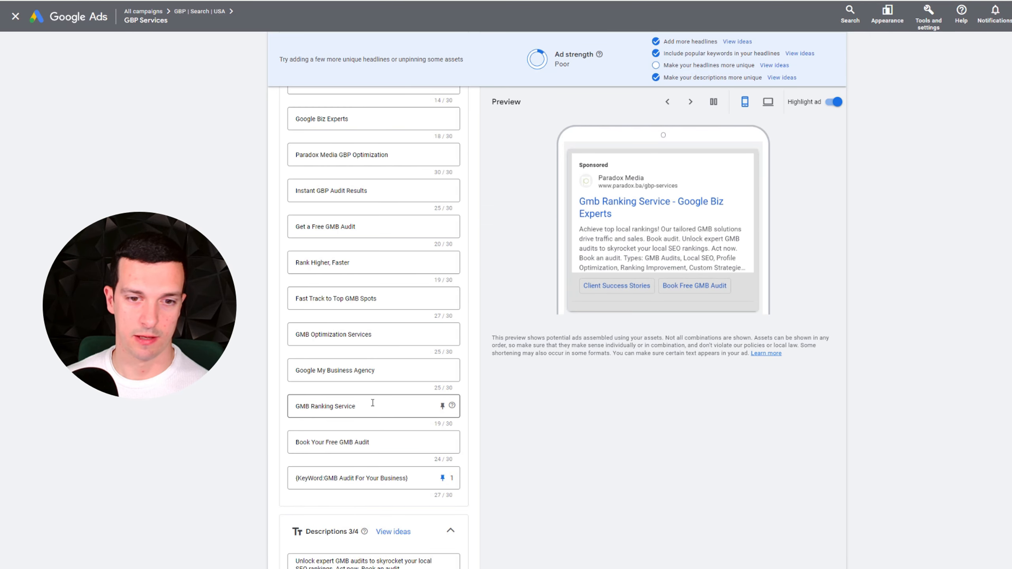
- Pin the headline GMB Ranking Service to position 1 and Rank Higher, Faster to position 2
{"action": "left_click", "coordinate": [442, 406]}
{"action": "left_click", "coordinate": [515, 251]}
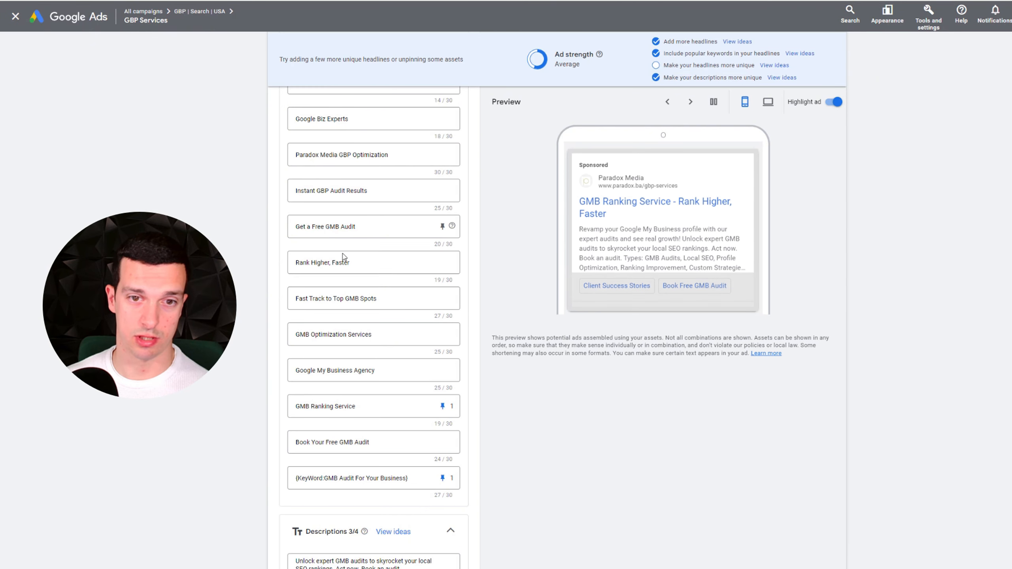
{"action": "left_click", "coordinate": [443, 263]}
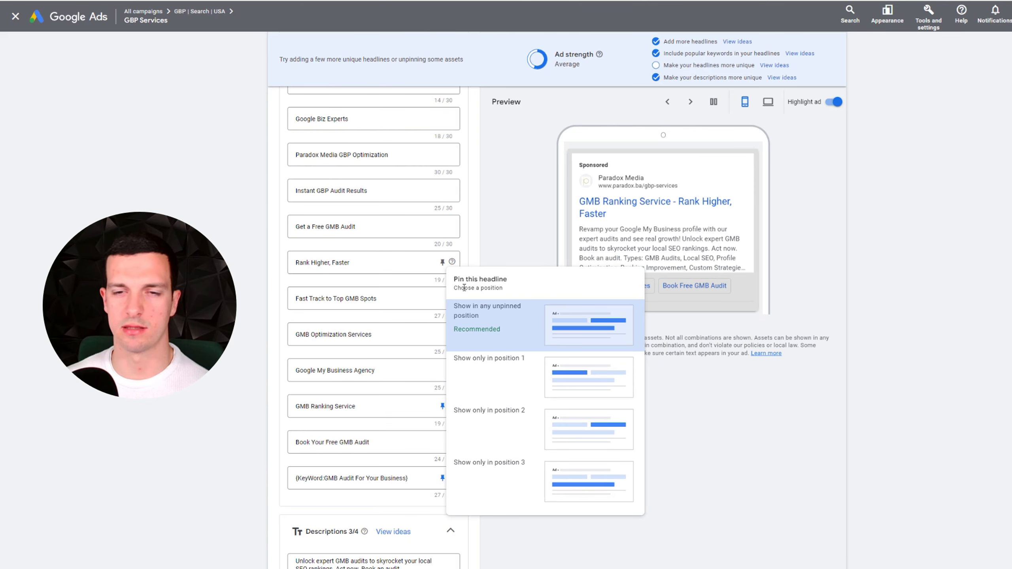
{"action": "left_click", "coordinate": [522, 423]}
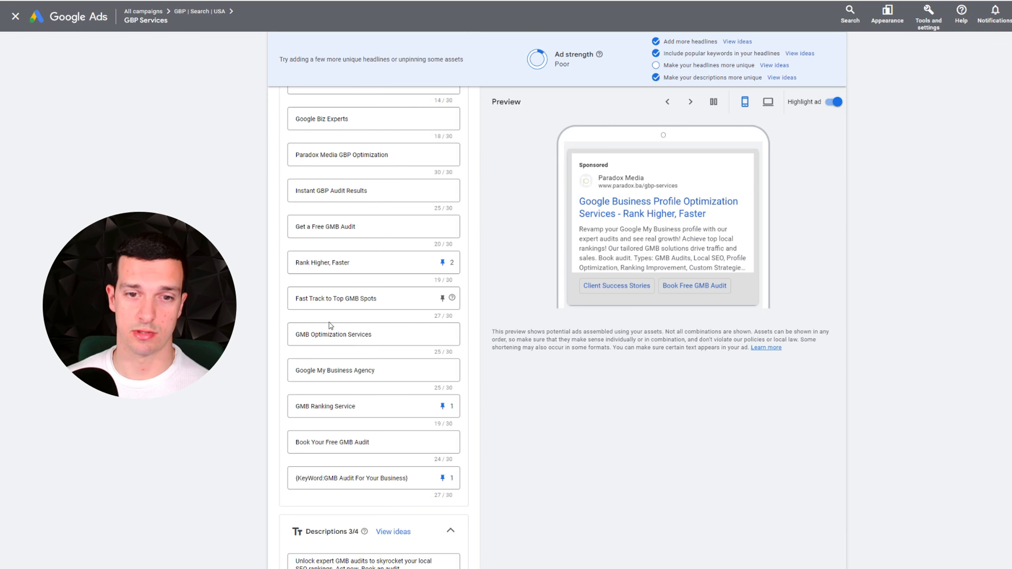
- Pin the headline GMB Optimization Services to position 1 and Fast Track to Top GMB Spots to position 2
{"action": "left_click", "coordinate": [441, 334]}
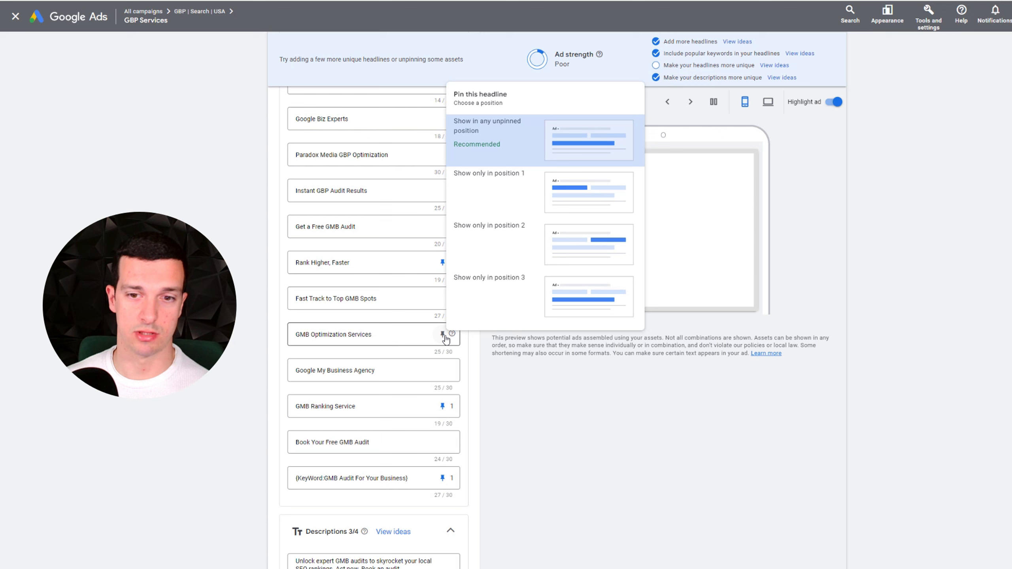
{"action": "left_click", "coordinate": [506, 199]}
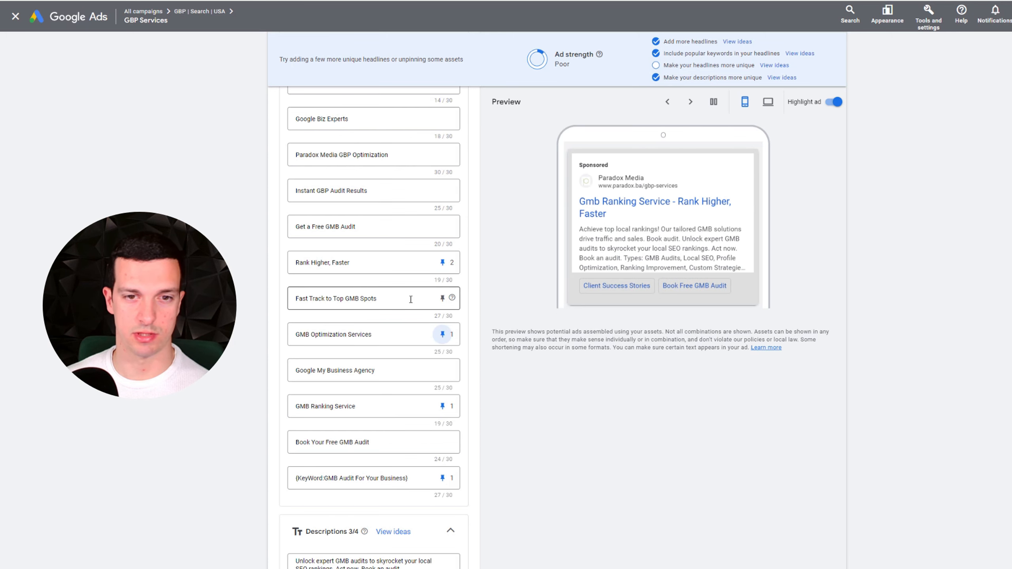
{"action": "left_click", "coordinate": [440, 300]}
{"action": "left_click", "coordinate": [494, 459]}
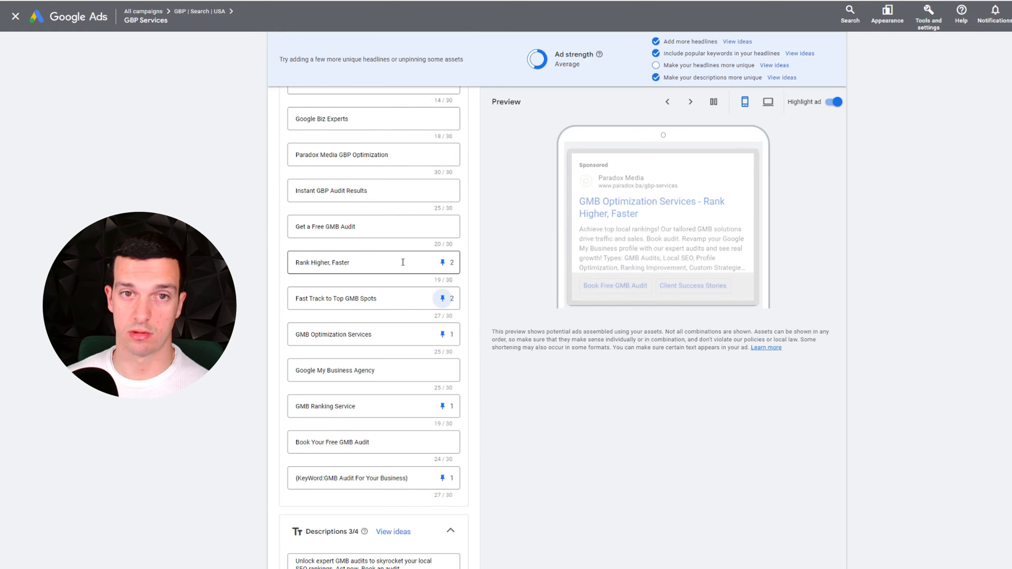
- Pin the headline Google Biz Experts to position 3 and Rank #1 on GMB to position 1
{"action": "scroll", "coordinate": [379, 265], "scroll_direction": "up", "scroll_amount": 2}
{"action": "left_click", "coordinate": [440, 208]}
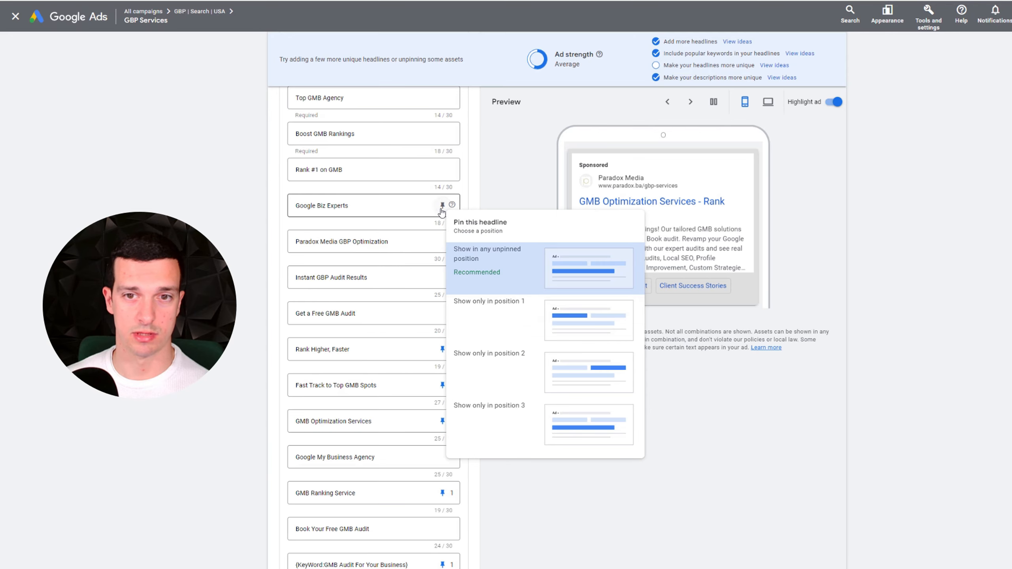
{"action": "left_click", "coordinate": [524, 410]}
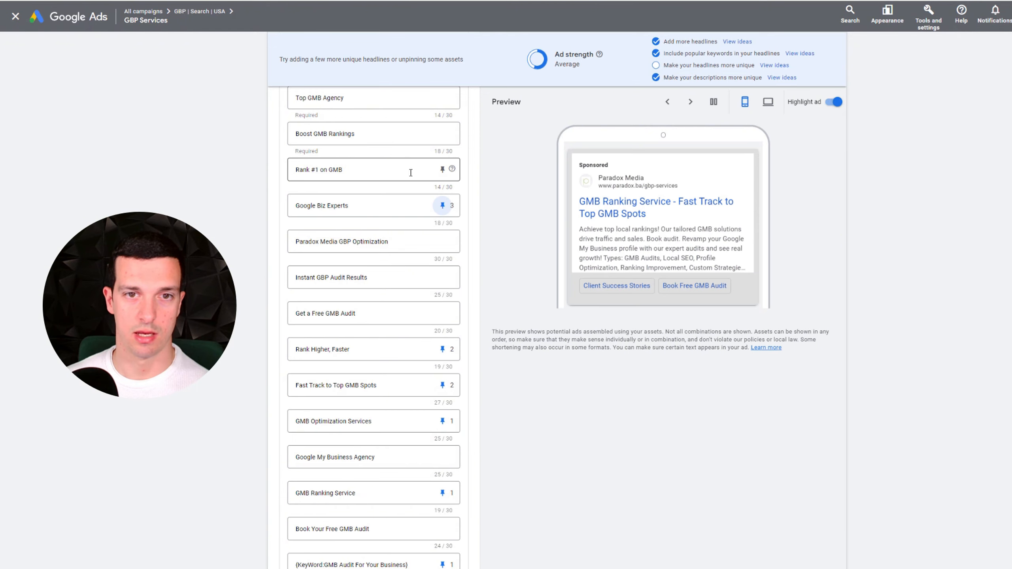
{"action": "left_click", "coordinate": [443, 169]}
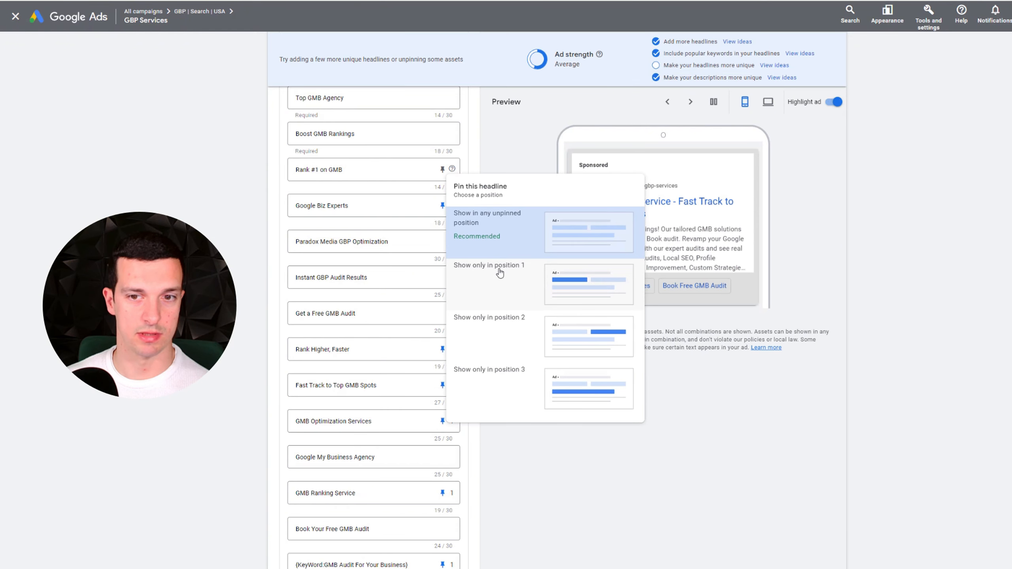
{"action": "left_click", "coordinate": [498, 267]}
- Pin the headlines Expert GMB Audit and Top GMB Agency so that both show only in position 2
{"action": "scroll", "coordinate": [462, 215], "scroll_direction": "up", "scroll_amount": 2}
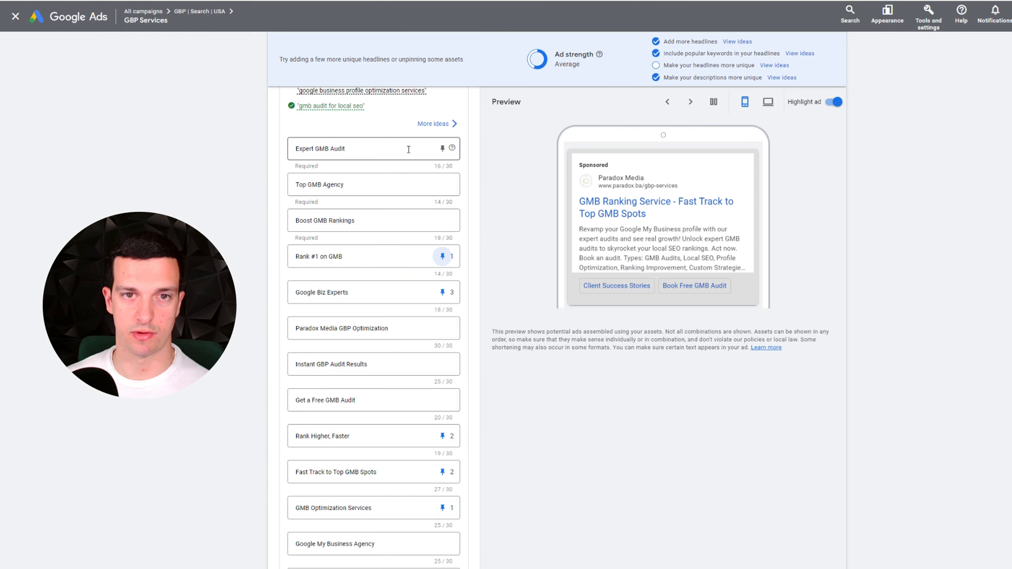
{"action": "left_click", "coordinate": [443, 149]}
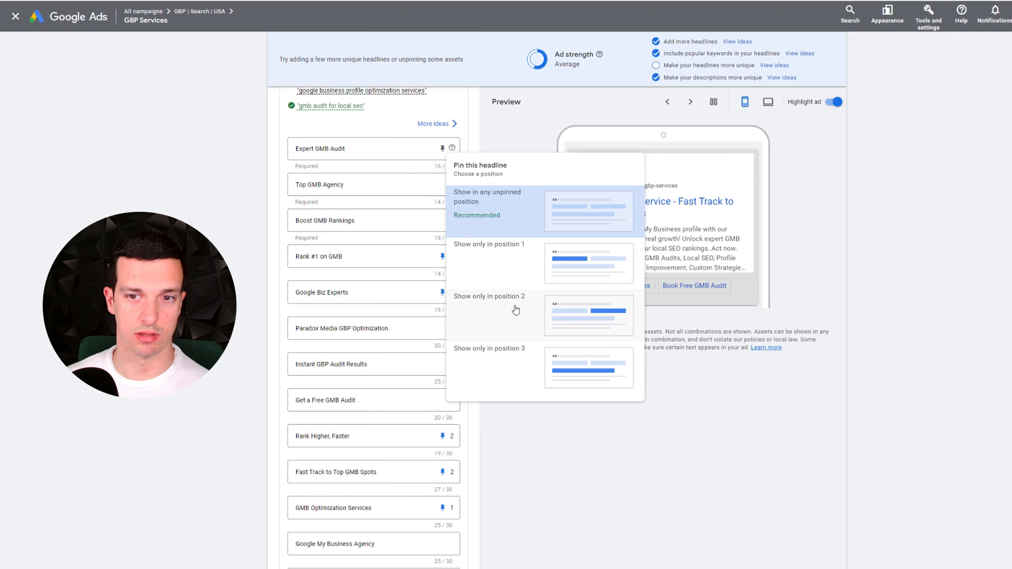
{"action": "left_click", "coordinate": [515, 309]}
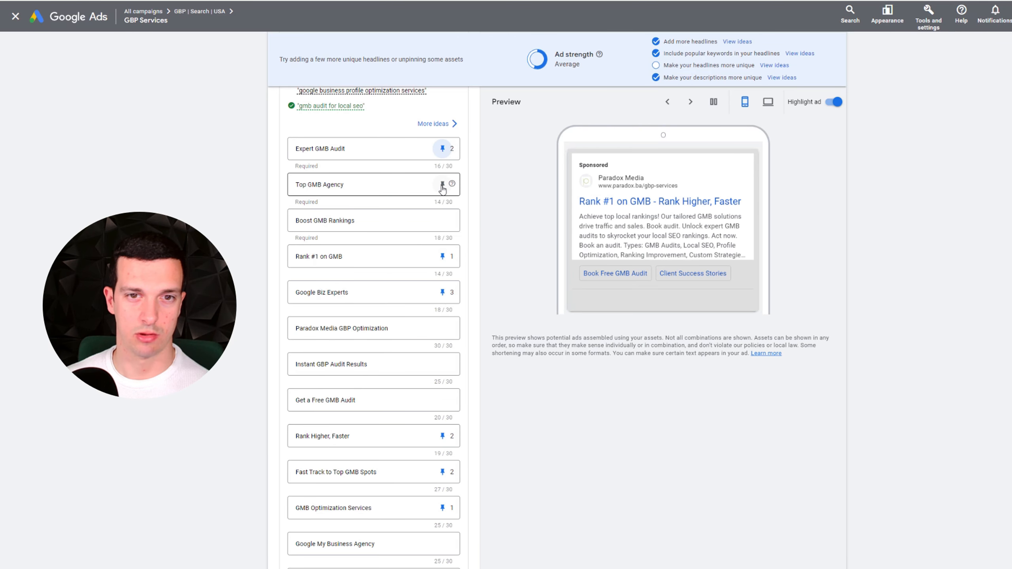
{"action": "left_click", "coordinate": [442, 185]}
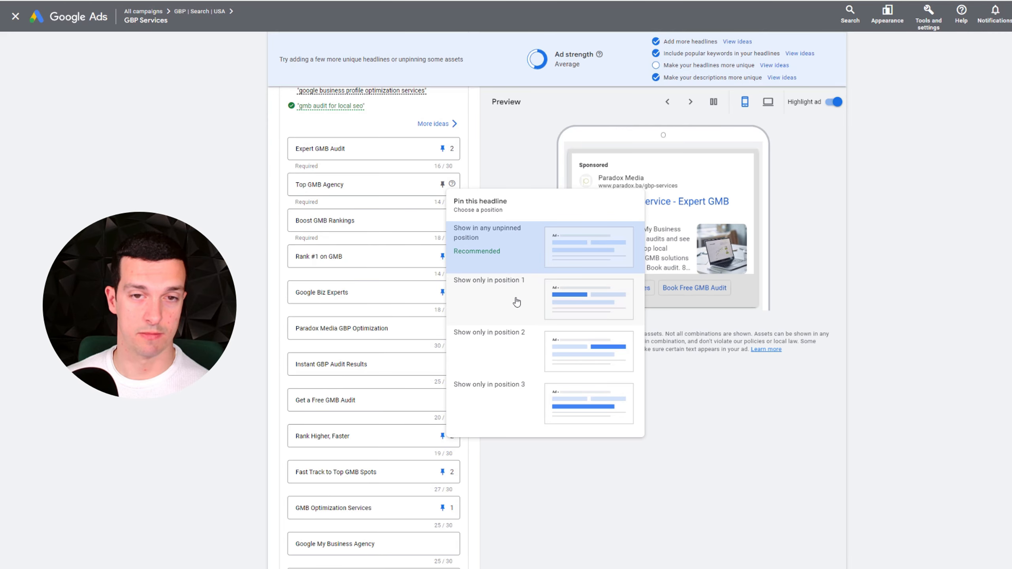
{"action": "left_click", "coordinate": [524, 375]}
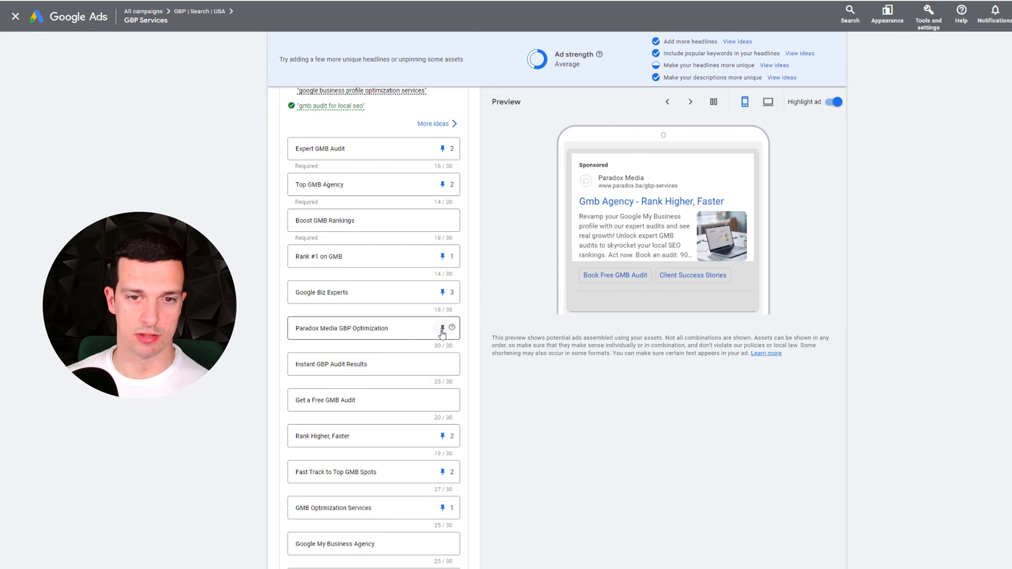
- Pin the headline Paradox Media GBP Optimization to position 3 and Instant GBP Audit Results to position 2
{"action": "left_click", "coordinate": [442, 327]}
{"action": "left_click", "coordinate": [470, 275]}
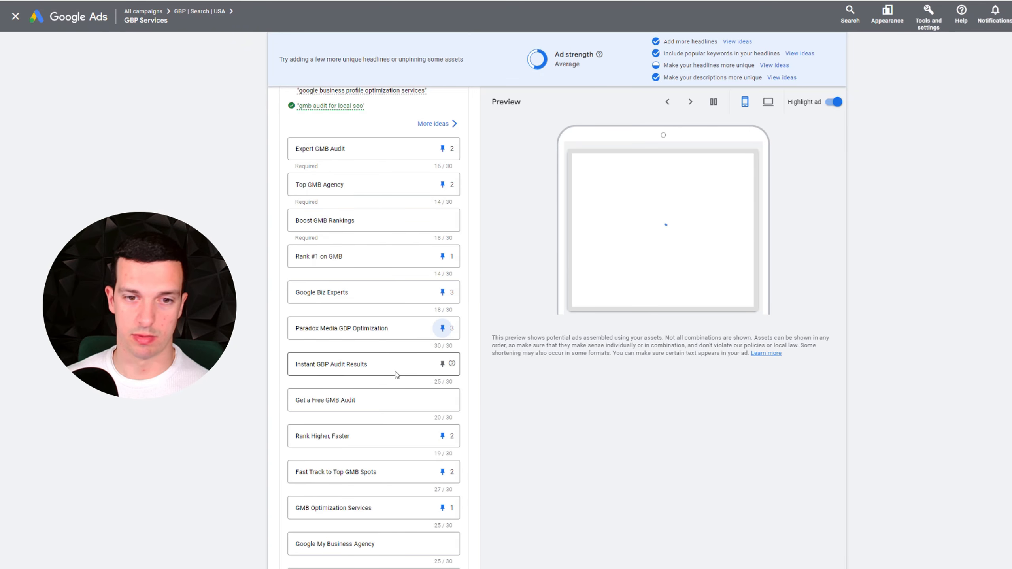
{"action": "left_click", "coordinate": [442, 363]}
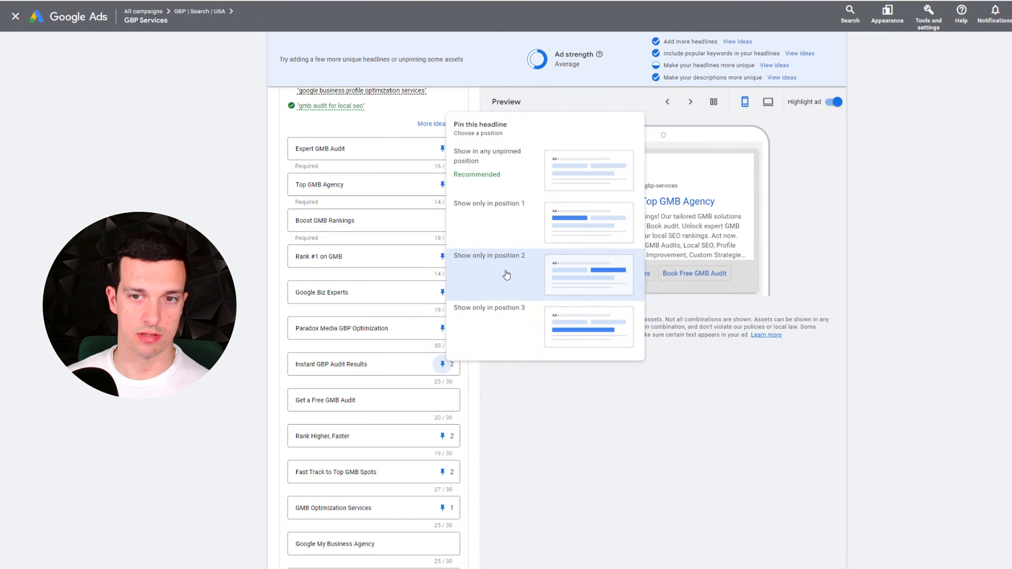
{"action": "left_click", "coordinate": [506, 275]}
- Pin the headline Get a Free GMB Audit to position 2 and Google My Business Agency to position 1
{"action": "left_click", "coordinate": [442, 400]}
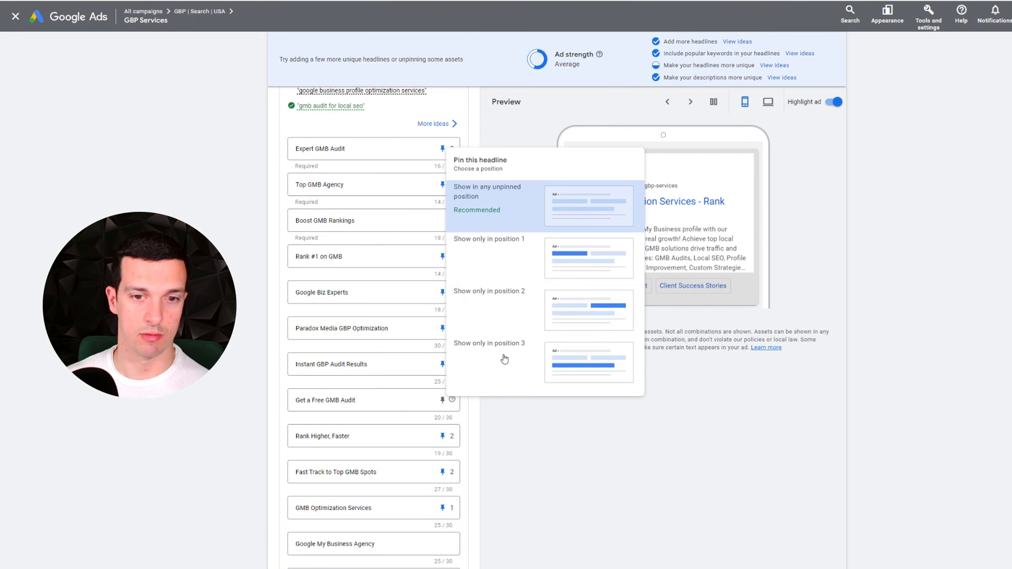
{"action": "left_click", "coordinate": [508, 306]}
{"action": "scroll", "coordinate": [506, 426], "scroll_direction": "down", "scroll_amount": 4}
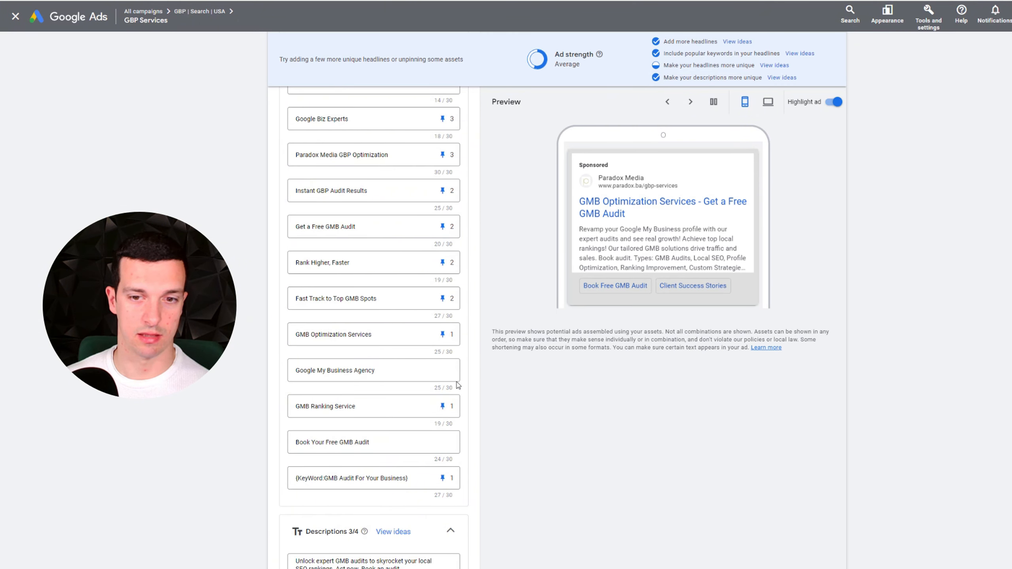
{"action": "left_click", "coordinate": [442, 370]}
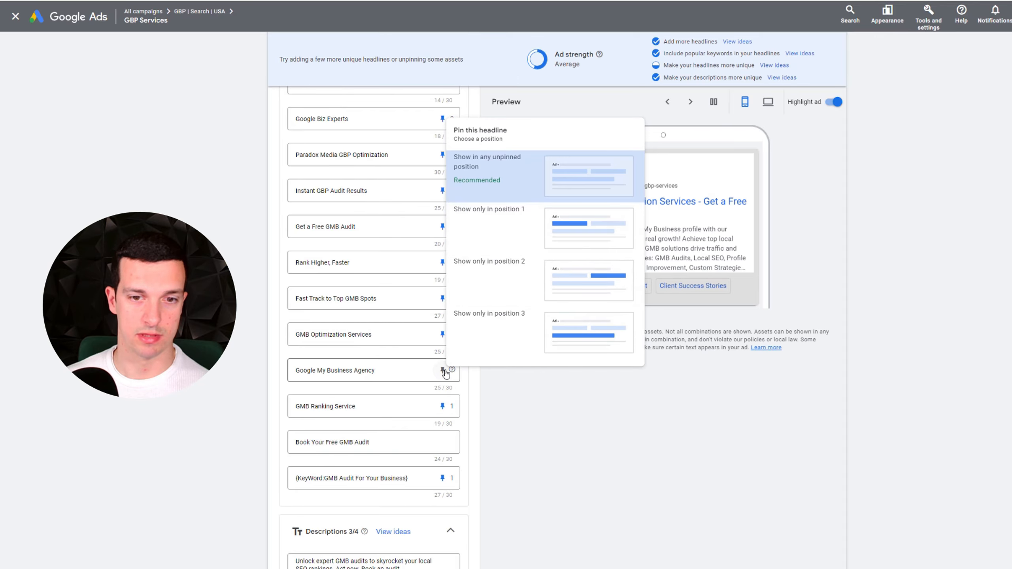
{"action": "left_click", "coordinate": [509, 229]}
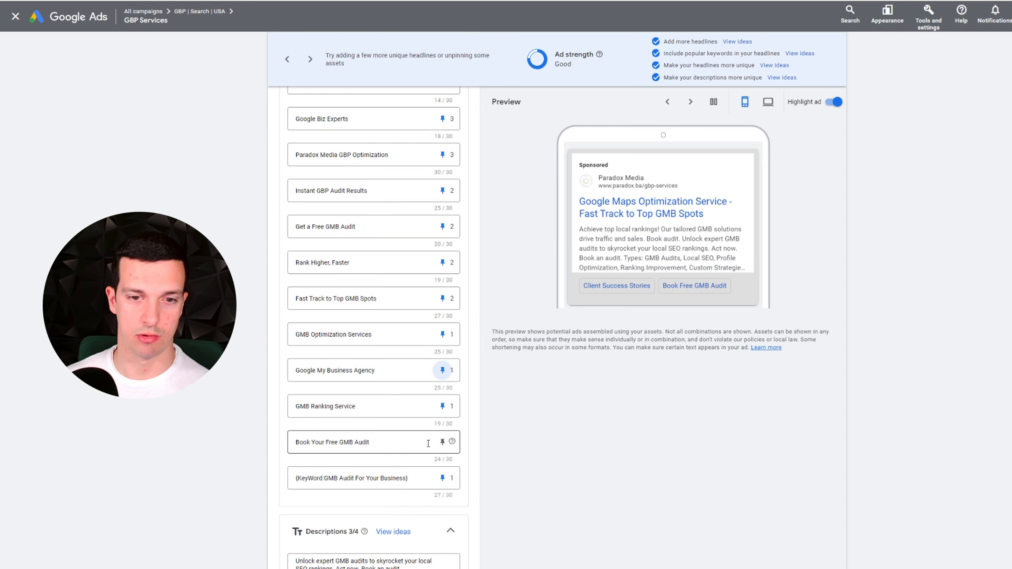
- Pin the headline Book Your Free GMB Audit to position 2 and Boost GMB Rankings to position 3
{"action": "left_click", "coordinate": [442, 442]}
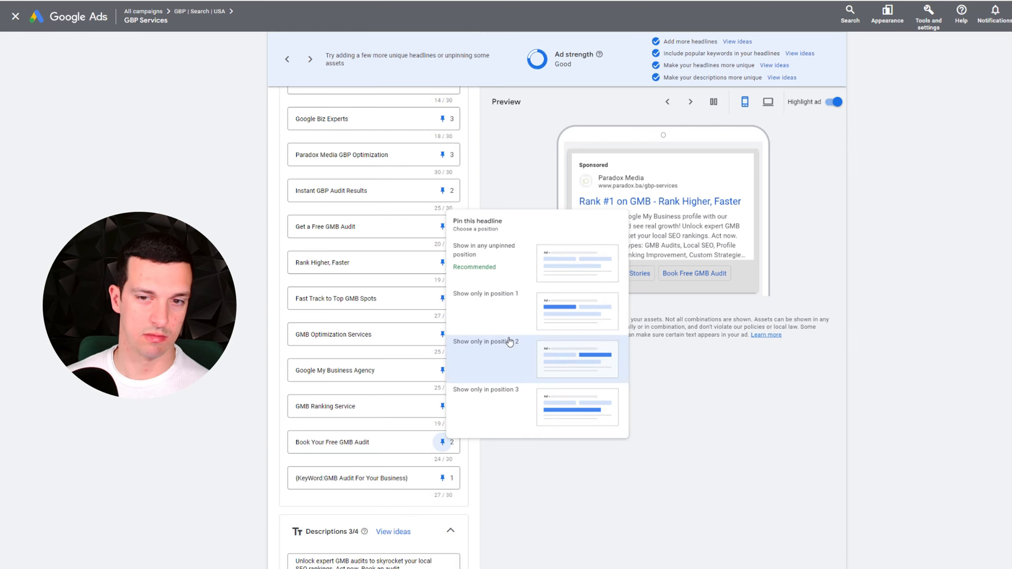
{"action": "left_click", "coordinate": [510, 338]}
{"action": "scroll", "coordinate": [530, 411], "scroll_direction": "up", "scroll_amount": 4}
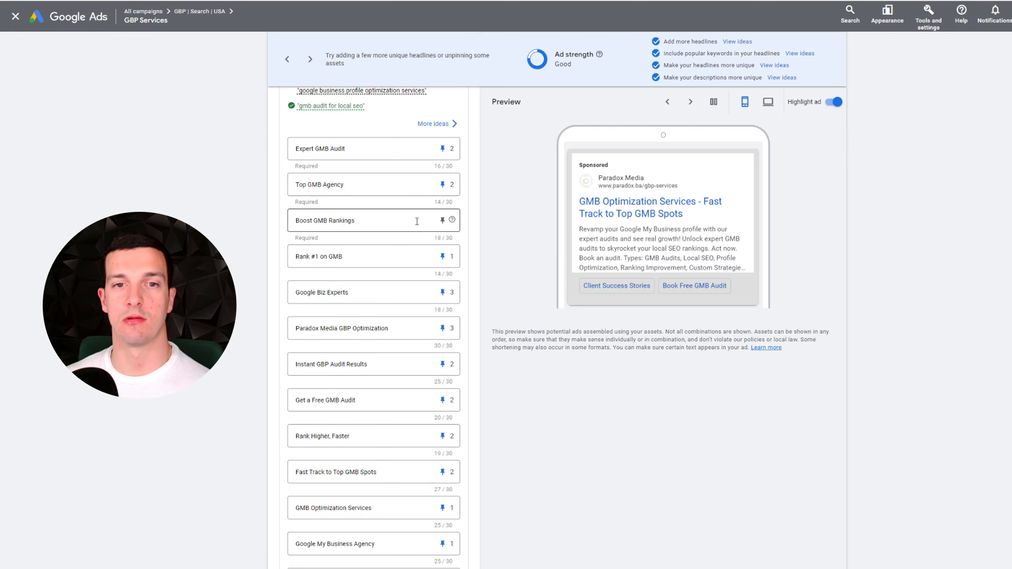
{"action": "left_click_drag", "start_coordinate": [313, 220], "coordinate": [348, 220]}
{"action": "left_click", "coordinate": [441, 220]}
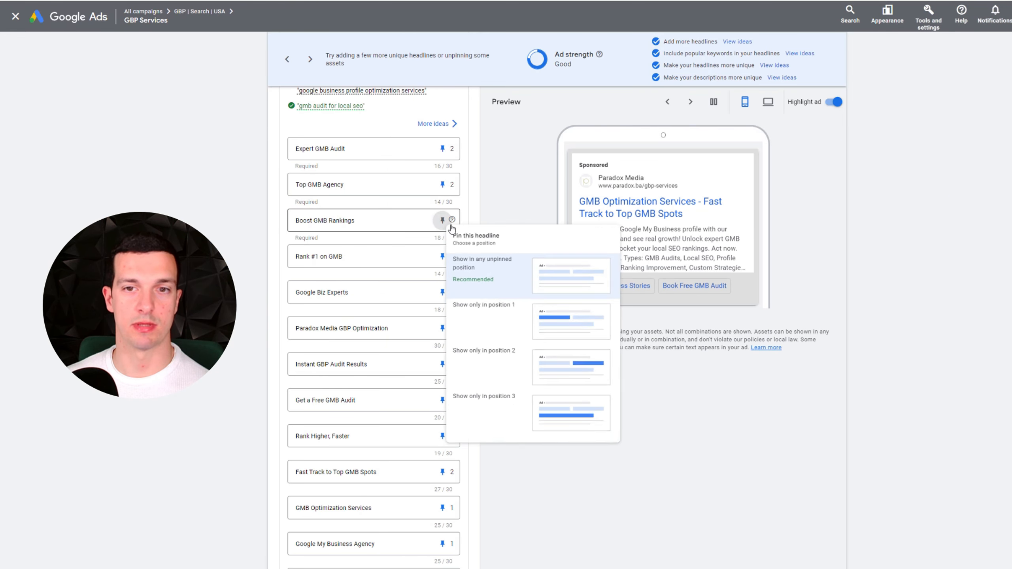
{"action": "left_click", "coordinate": [534, 422]}
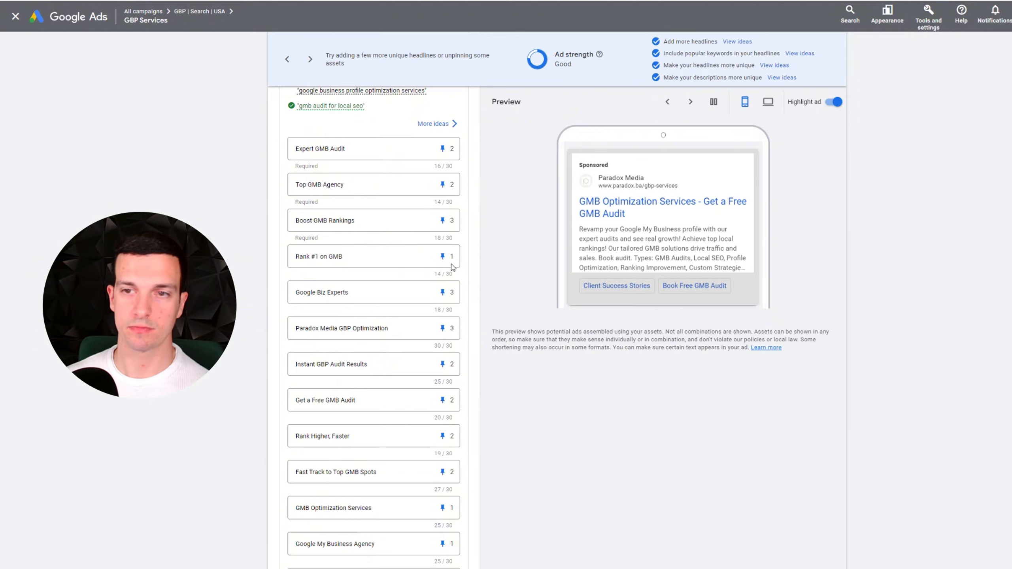
- Review the pinned positions of all headlines, including the keyword insertion headline, and check the descriptions below them
{"action": "scroll", "coordinate": [432, 319], "scroll_direction": "down", "scroll_amount": 4}
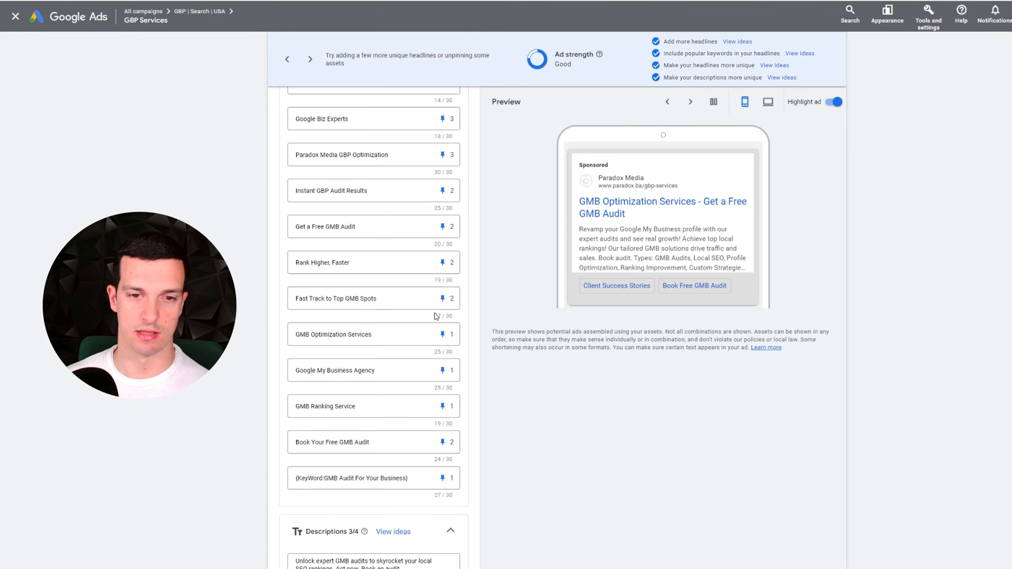
{"action": "scroll", "coordinate": [436, 314], "scroll_direction": "up", "scroll_amount": 2}
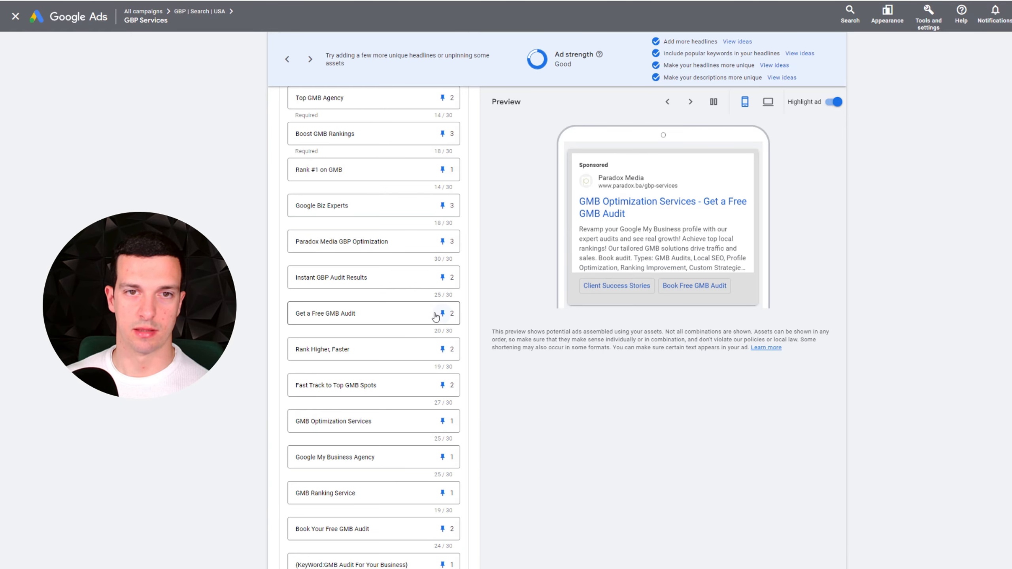
{"action": "scroll", "coordinate": [436, 316], "scroll_direction": "up", "scroll_amount": 2}
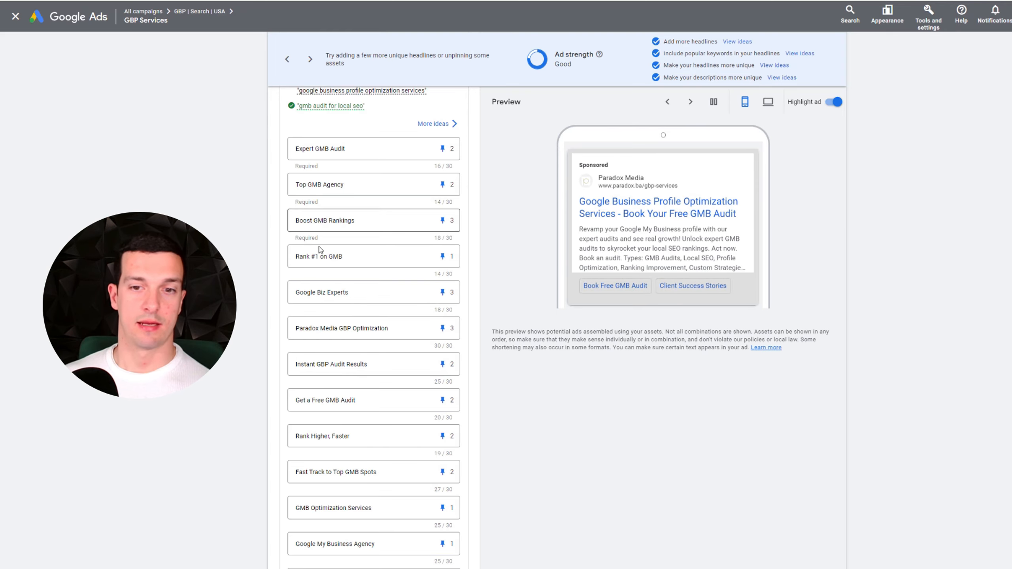
{"action": "scroll", "coordinate": [388, 339], "scroll_direction": "down", "scroll_amount": 8}
{"action": "left_click", "coordinate": [377, 305]}
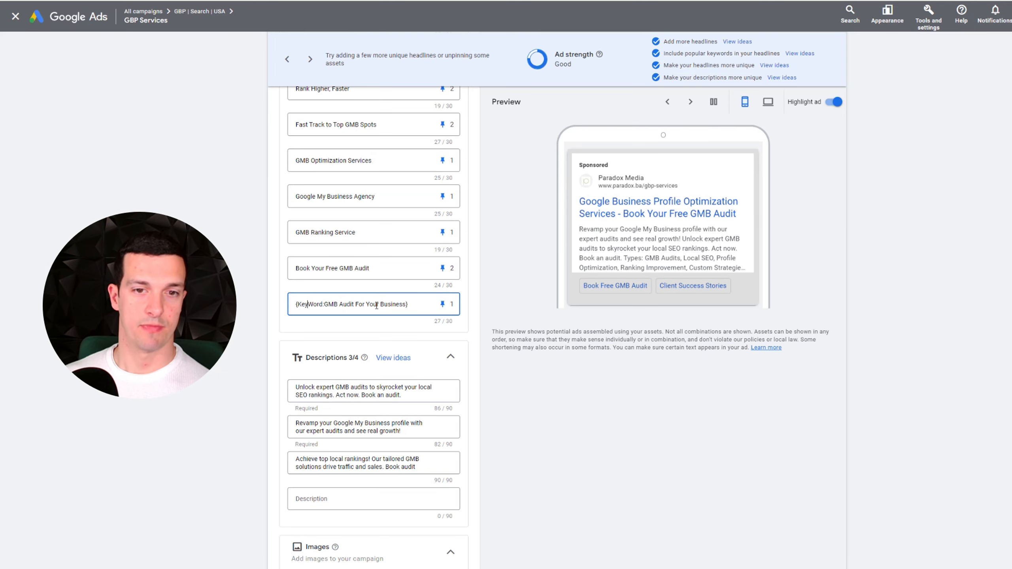
{"action": "left_click", "coordinate": [558, 373]}
{"action": "scroll", "coordinate": [258, 204], "scroll_direction": "up", "scroll_amount": 5}
{"action": "scroll", "coordinate": [432, 284], "scroll_direction": "down", "scroll_amount": 7}
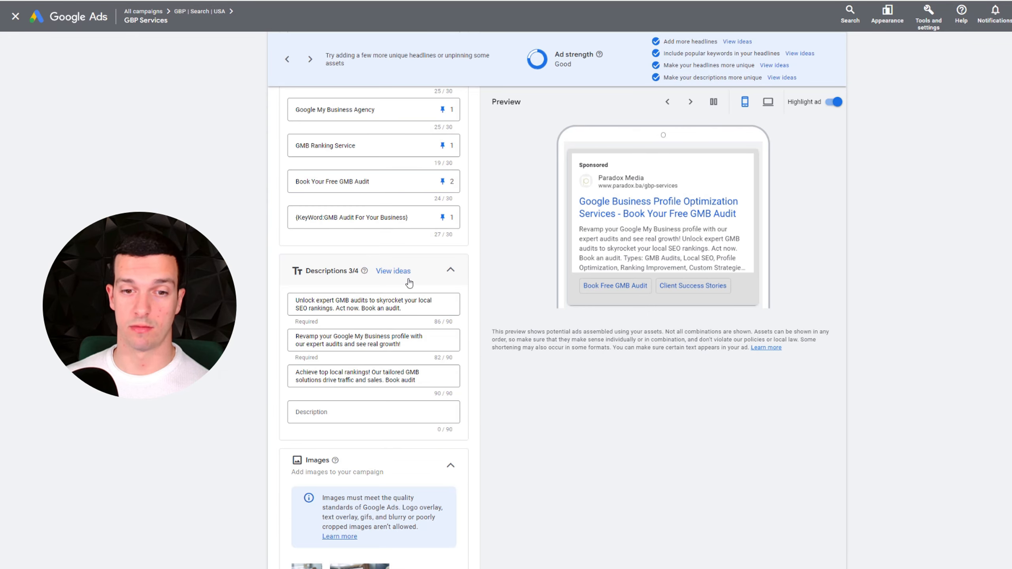
- Review the ad's images, business name, logo, sitelinks and additional asset types, and recheck the suggested keywords and pinned headlines
{"action": "scroll", "coordinate": [409, 281], "scroll_direction": "down", "scroll_amount": 5}
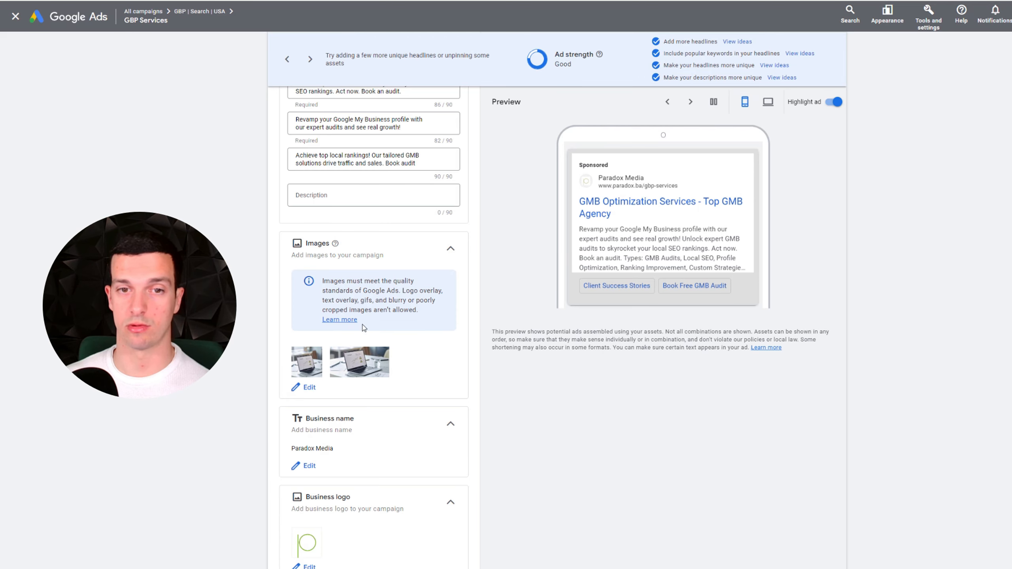
{"action": "scroll", "coordinate": [364, 327], "scroll_direction": "down", "scroll_amount": 6}
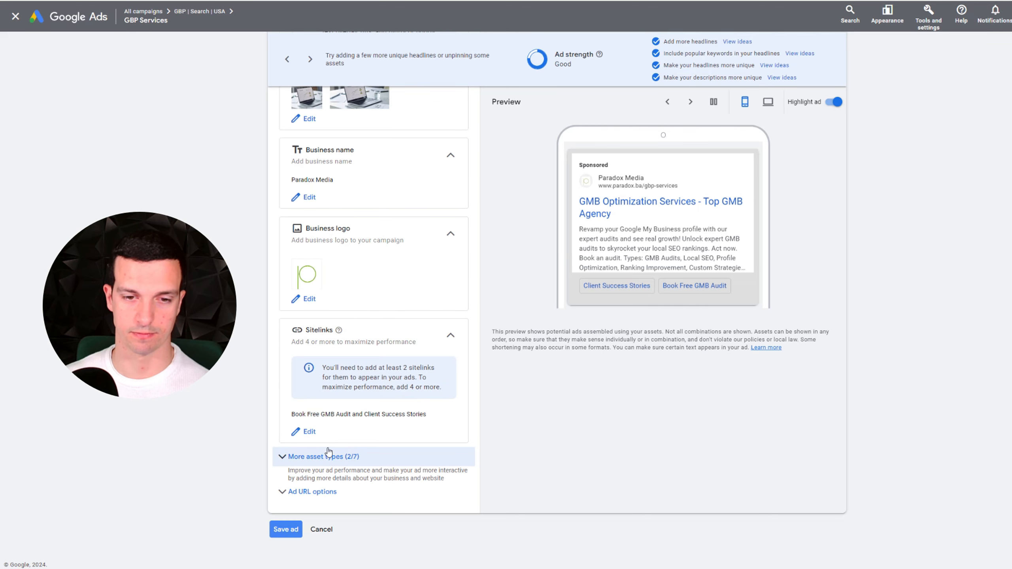
{"action": "left_click", "coordinate": [328, 451]}
{"action": "scroll", "coordinate": [330, 439], "scroll_direction": "down", "scroll_amount": 4}
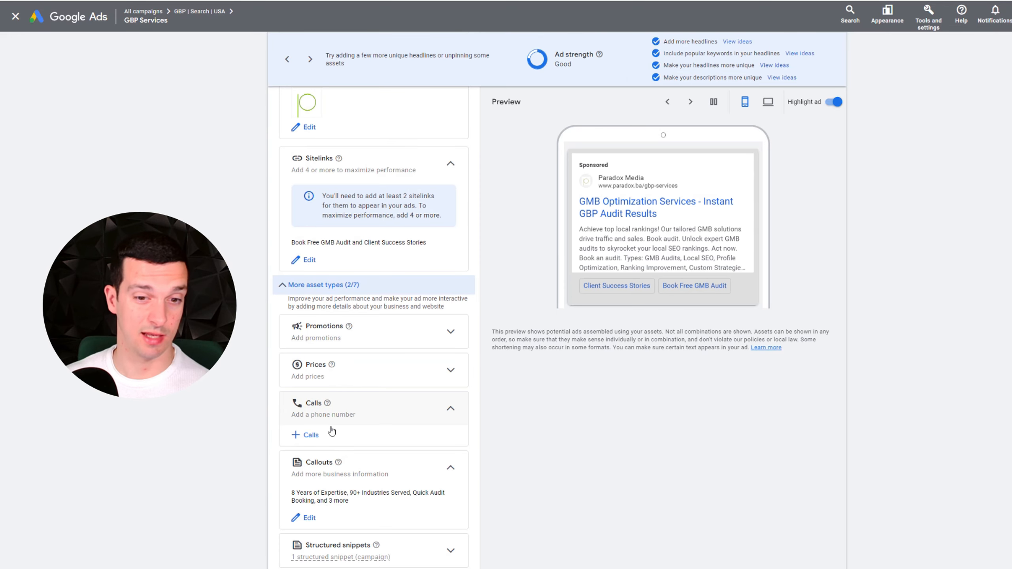
{"action": "scroll", "coordinate": [345, 433], "scroll_direction": "up", "scroll_amount": 14}
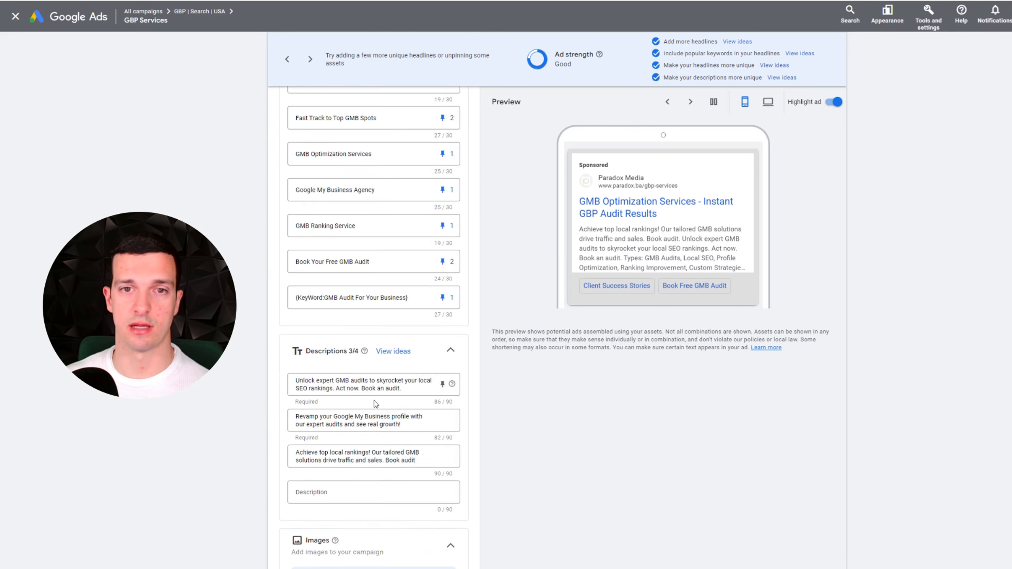
{"action": "scroll", "coordinate": [378, 374], "scroll_direction": "down", "scroll_amount": 2}
{"action": "scroll", "coordinate": [378, 373], "scroll_direction": "up", "scroll_amount": 15}
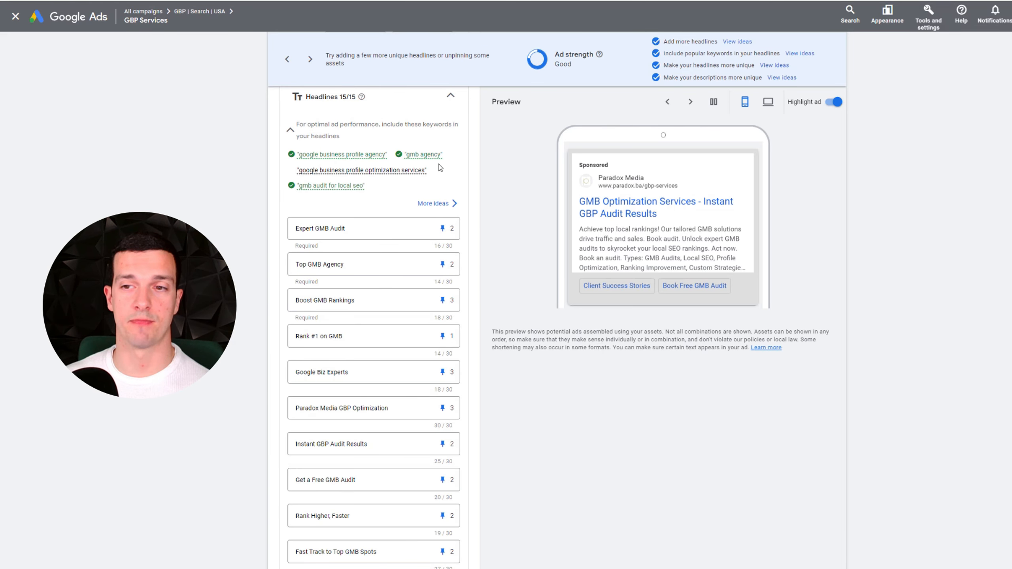
{"action": "mouse_move", "coordinate": [423, 157]}
{"action": "scroll", "coordinate": [511, 257], "scroll_direction": "down", "scroll_amount": 4}
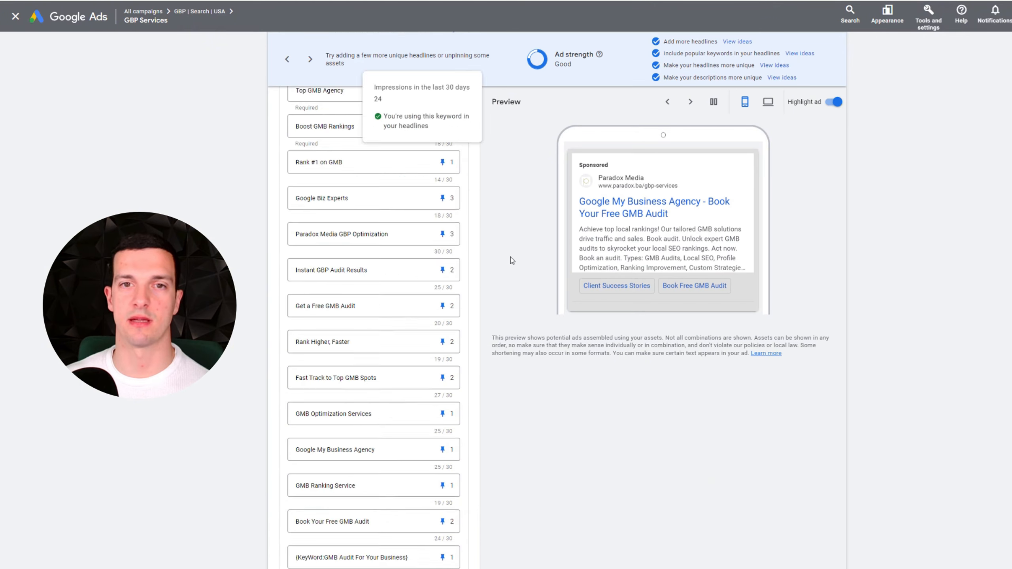
- Save the pinned duplicate ad and enable it in the GBP Services ad group
{"action": "scroll", "coordinate": [511, 257], "scroll_direction": "down", "scroll_amount": 15}
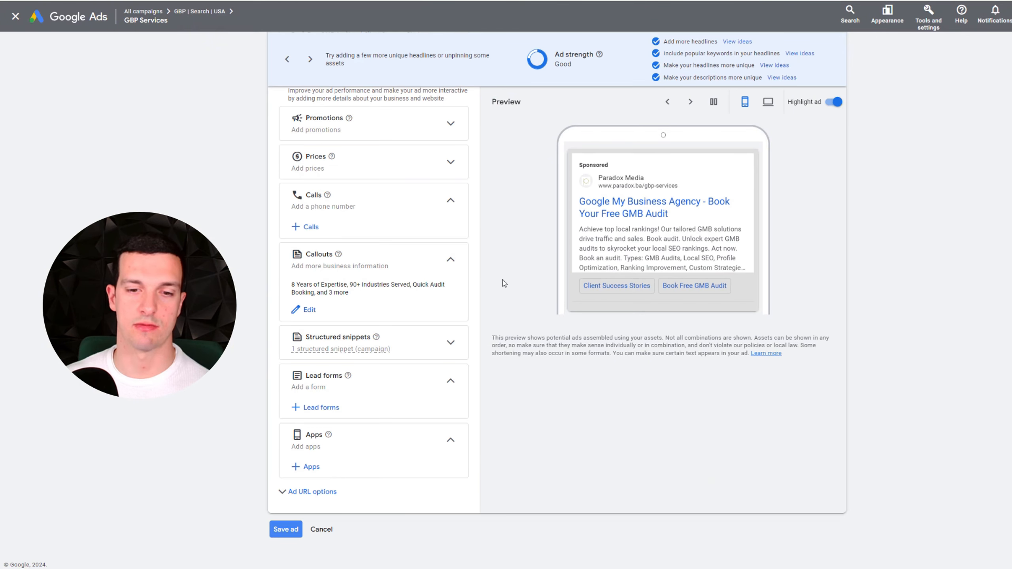
{"action": "left_click", "coordinate": [295, 531]}
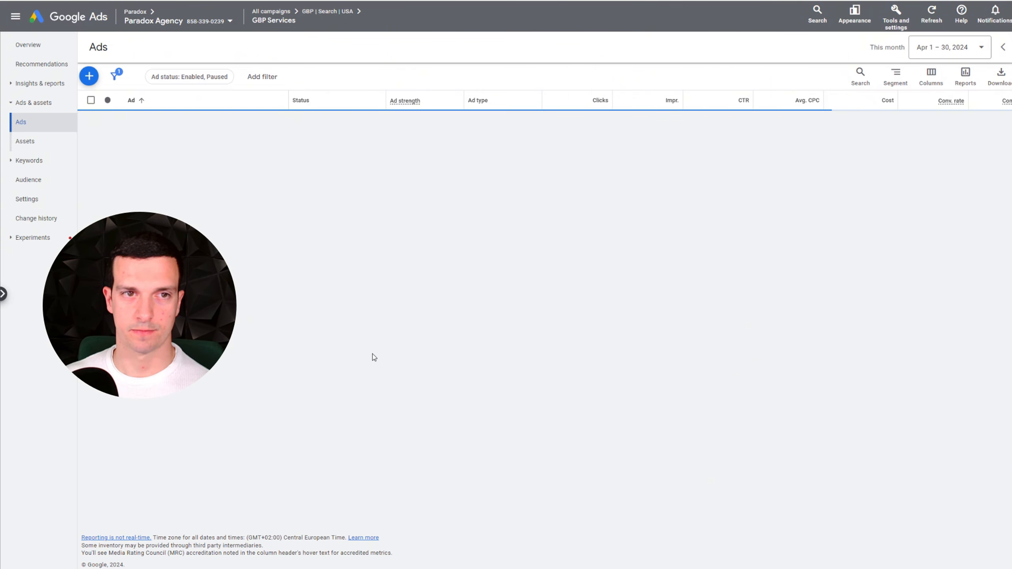
{"action": "left_click", "coordinate": [112, 159]}
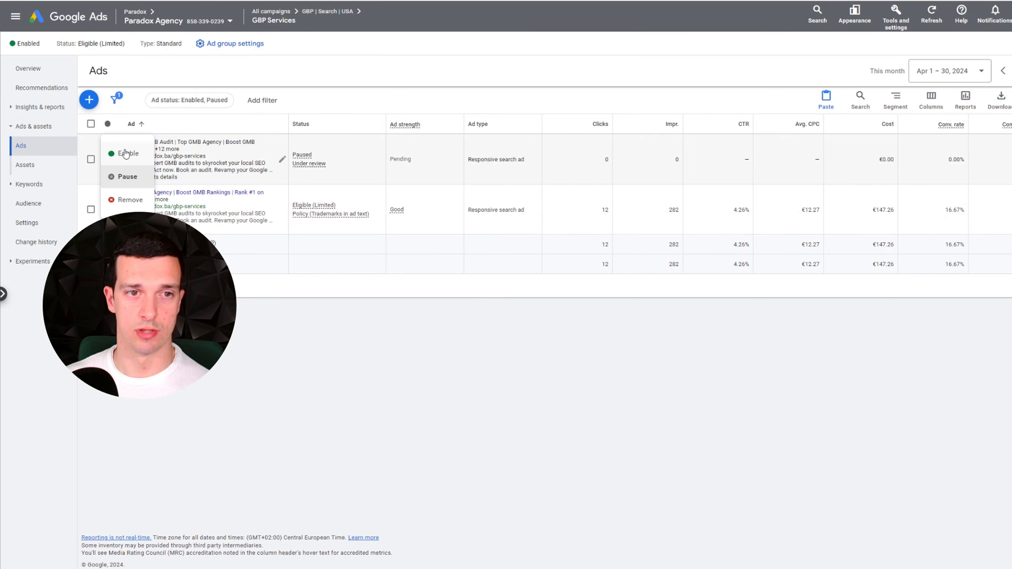
{"action": "left_click", "coordinate": [126, 154]}
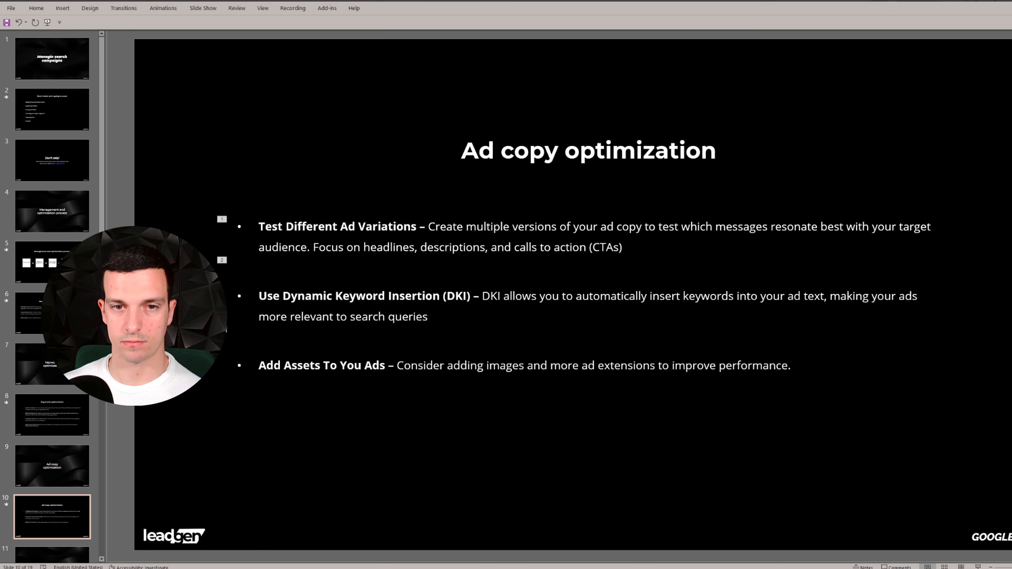
- Present the slides from the Bid strategy and budget optimization section and reveal the Maximize conversions bullet
{"action": "scroll", "coordinate": [76, 444], "scroll_direction": "down", "scroll_amount": 1}
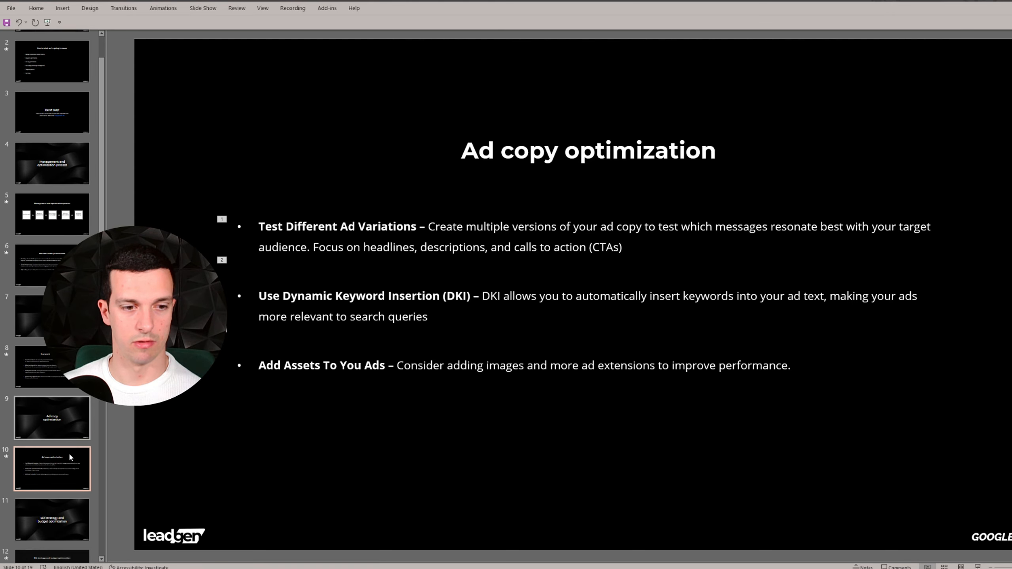
{"action": "left_click", "coordinate": [58, 512]}
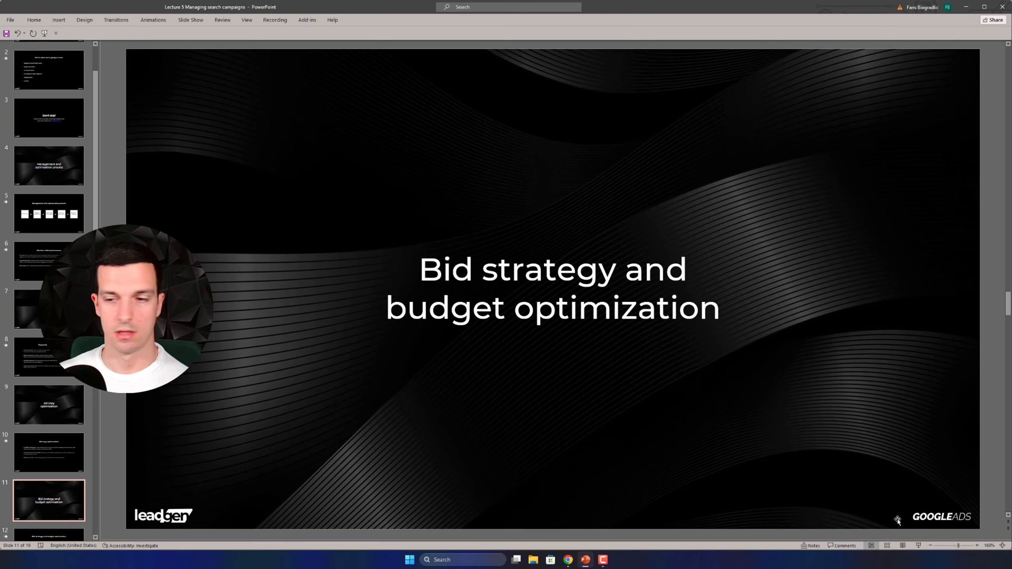
{"action": "left_click", "coordinate": [918, 545]}
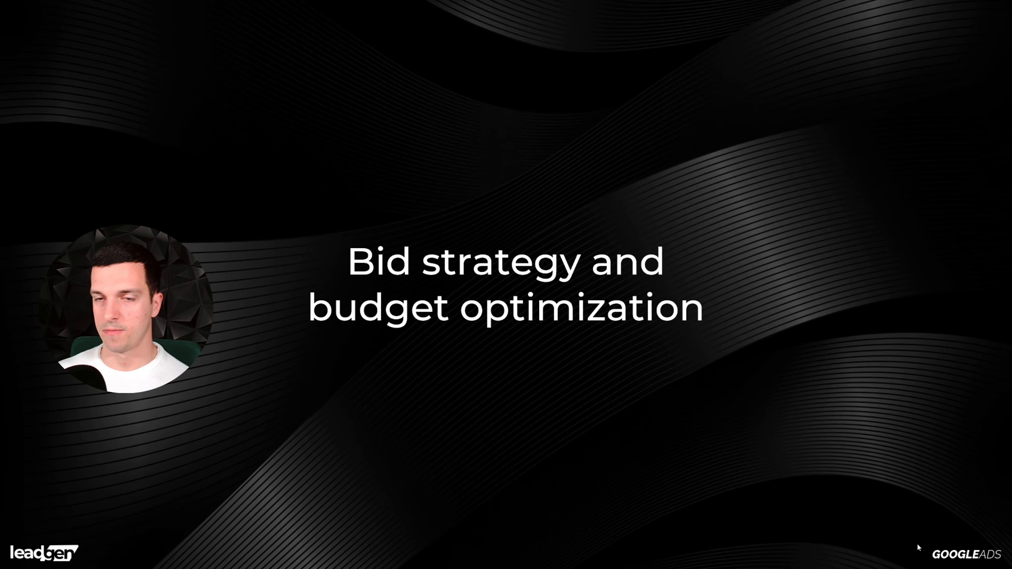
{"action": "key", "text": "Right"}
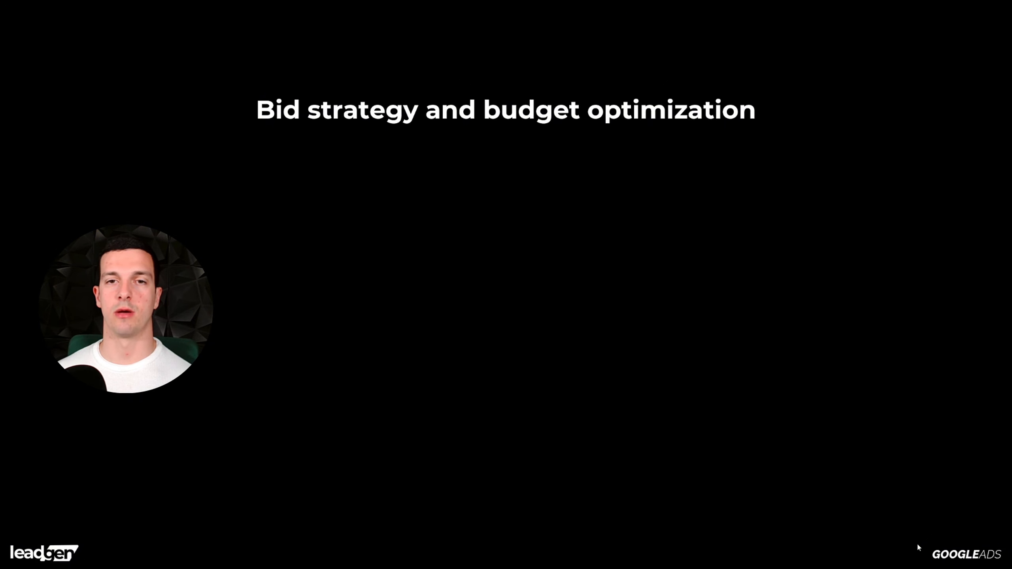
{"action": "key", "text": "Right"}
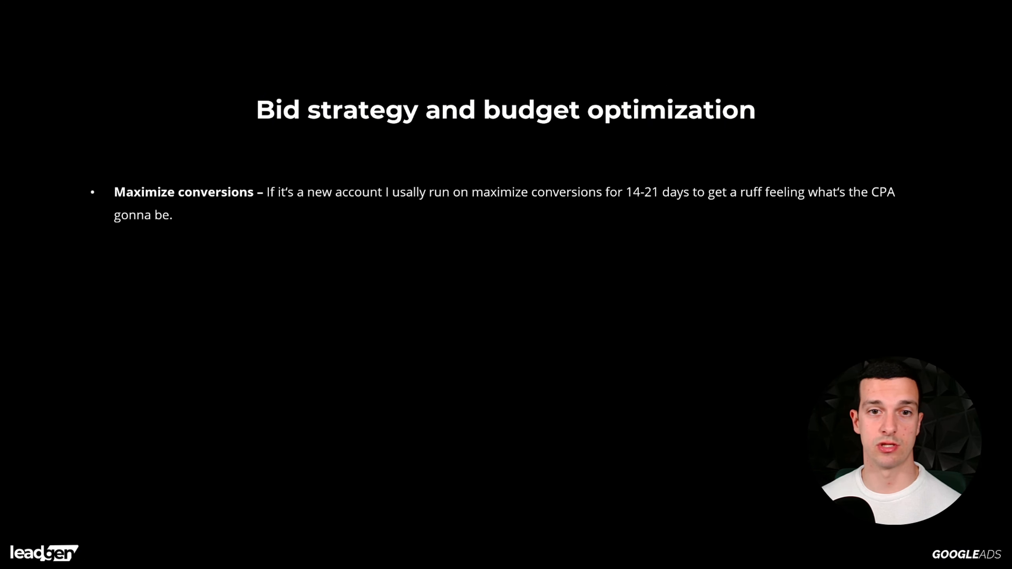
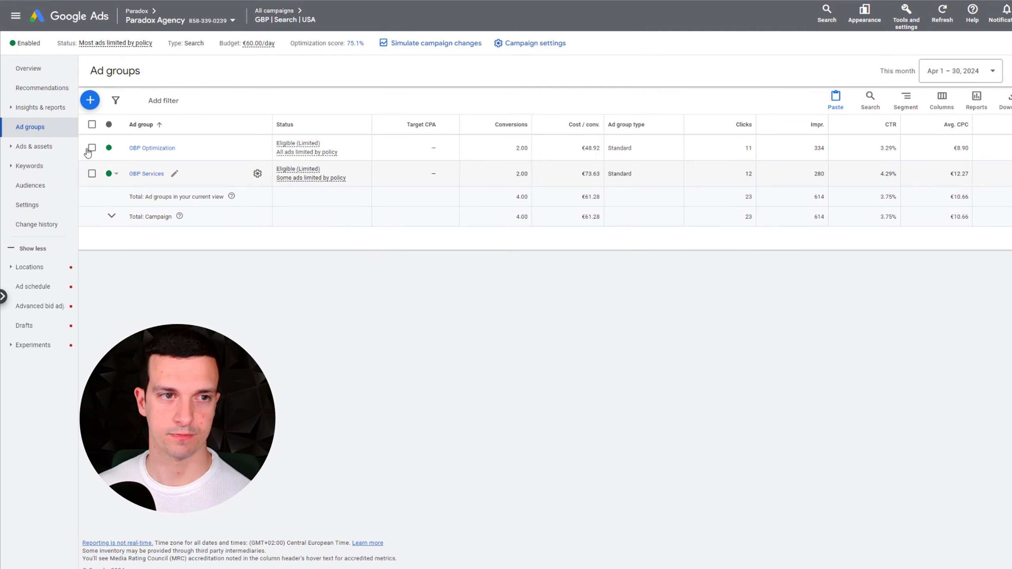
- Review the campaign's Insights, Auction insights and Search terms reports
{"action": "left_click", "coordinate": [48, 110]}
{"action": "left_click", "coordinate": [57, 125]}
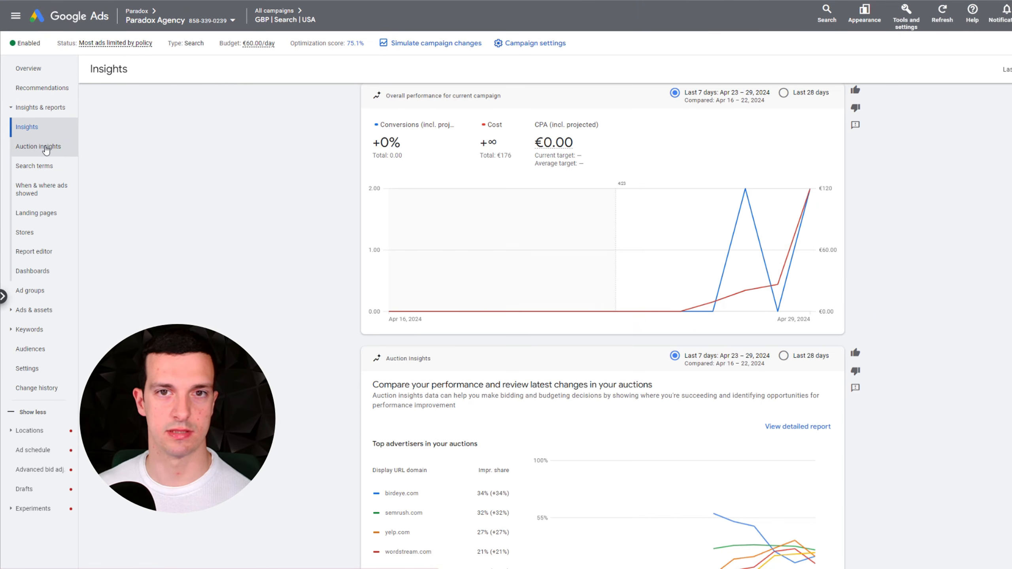
{"action": "left_click", "coordinate": [46, 151]}
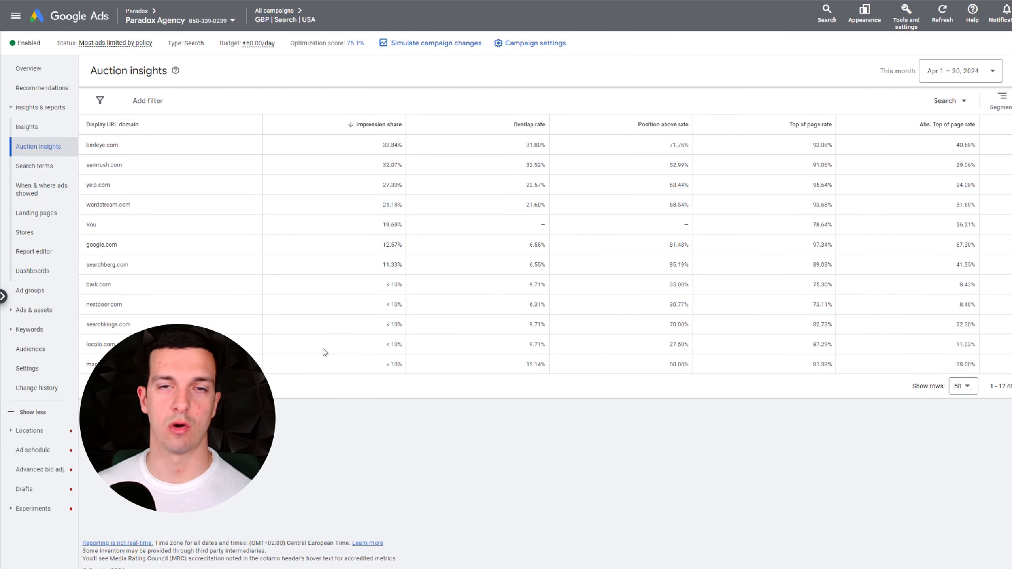
{"action": "left_click", "coordinate": [35, 165]}
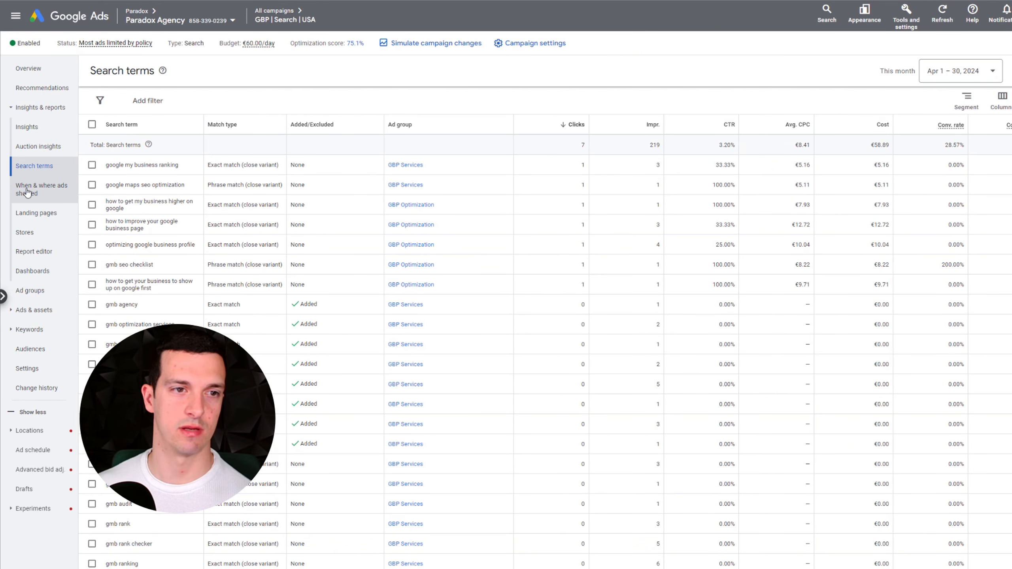
- Examine campaign performance by day and hour, and check the placements where the ads showed
{"action": "left_click", "coordinate": [40, 189]}
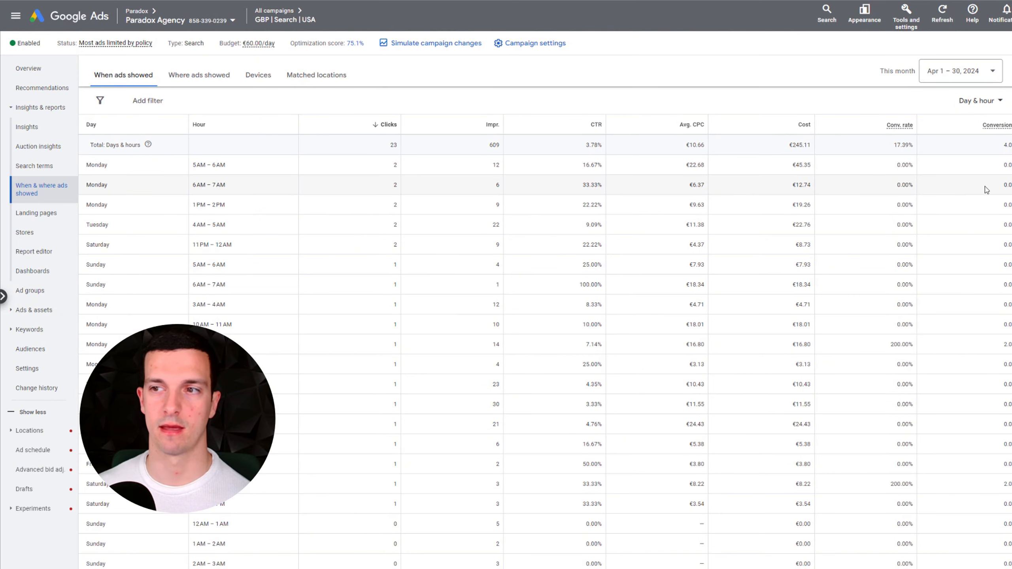
{"action": "left_click", "coordinate": [199, 75]}
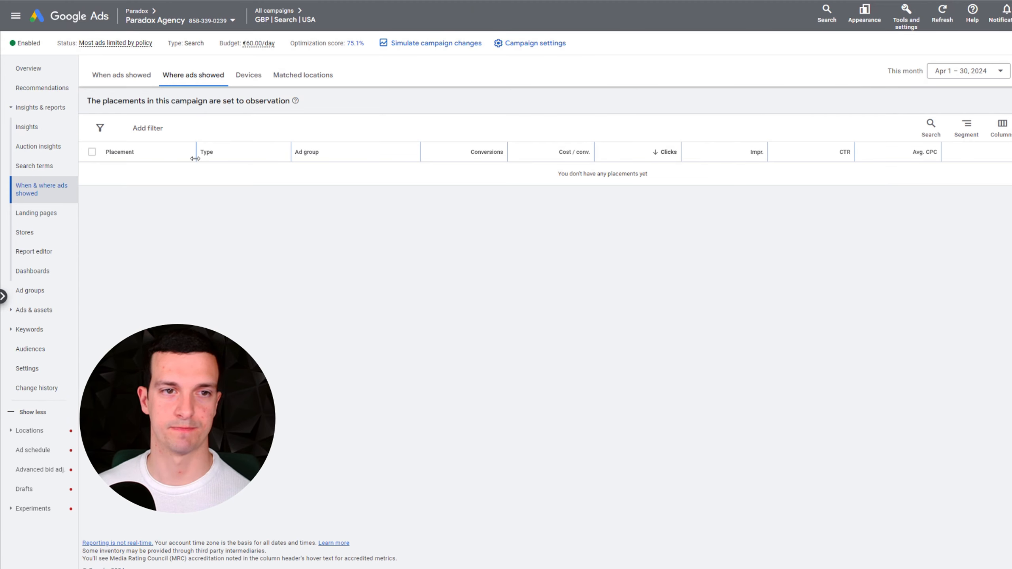
{"action": "left_click_drag", "start_coordinate": [649, 174], "coordinate": [567, 174]}
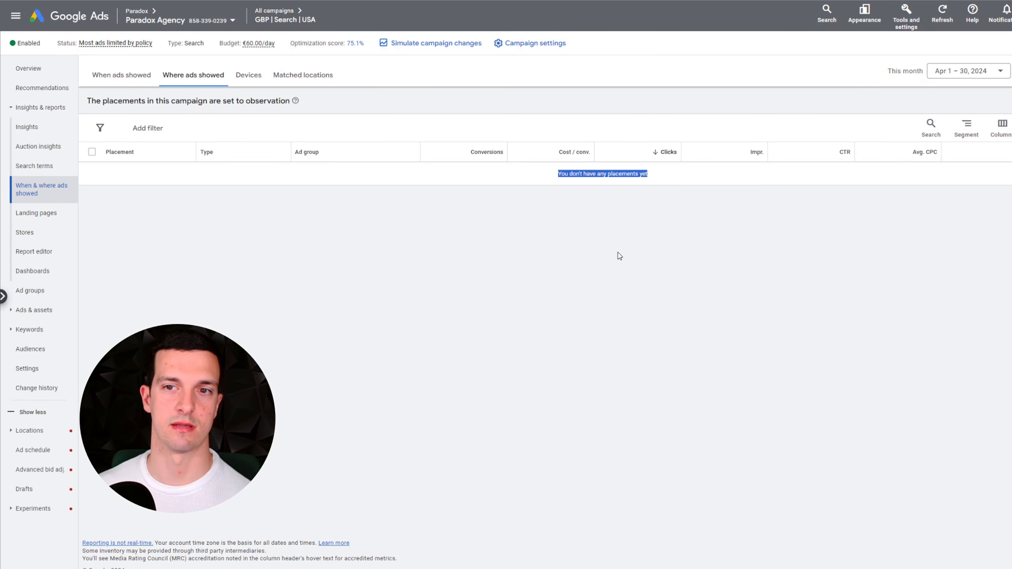
{"action": "left_click", "coordinate": [420, 175]}
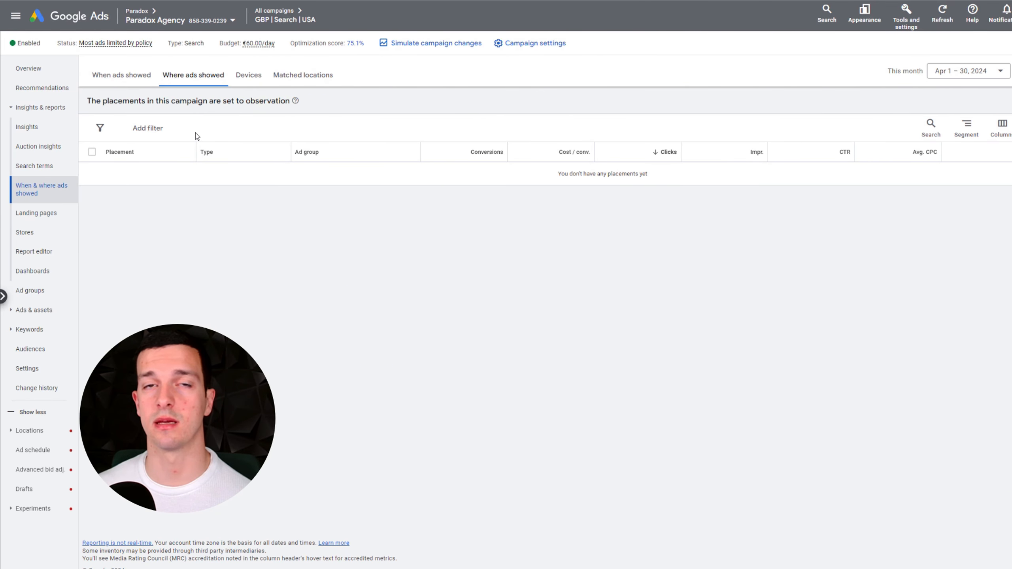
- Compare clicks, cost and conversions by device, and look at the bid adjustment options for mobile phones without saving
{"action": "left_click", "coordinate": [249, 77]}
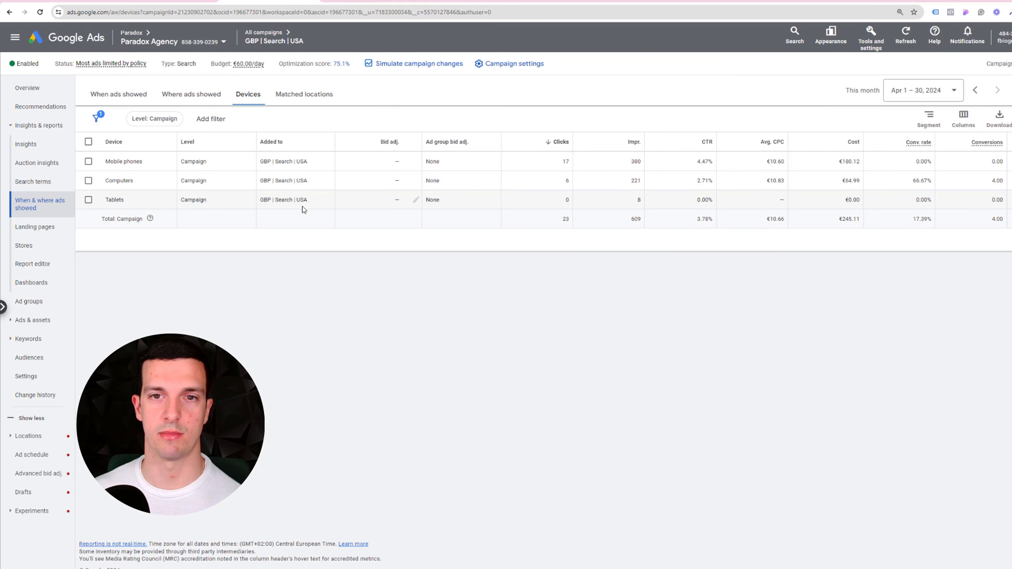
{"action": "left_click", "coordinate": [414, 163]}
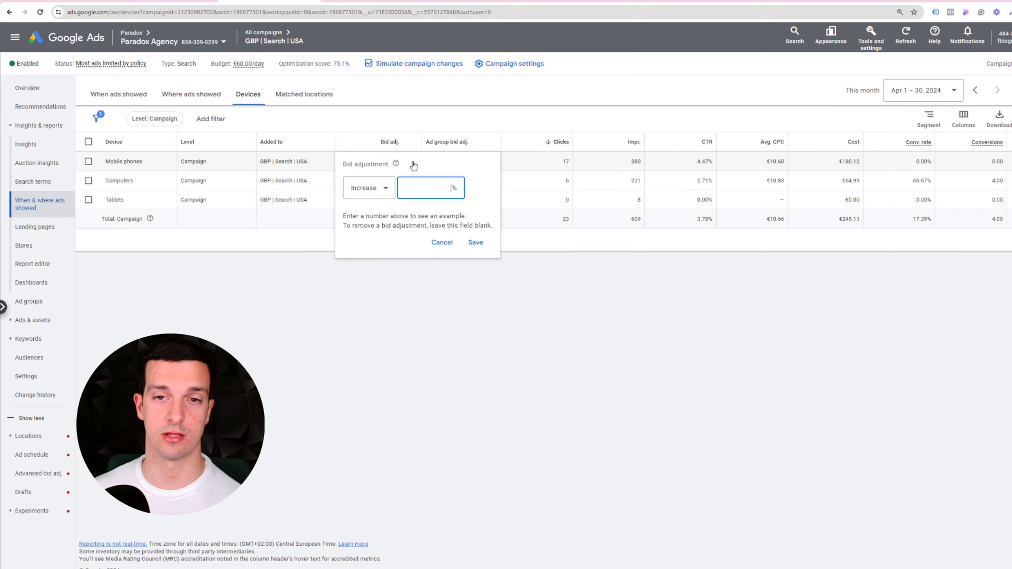
{"action": "left_click", "coordinate": [441, 242]}
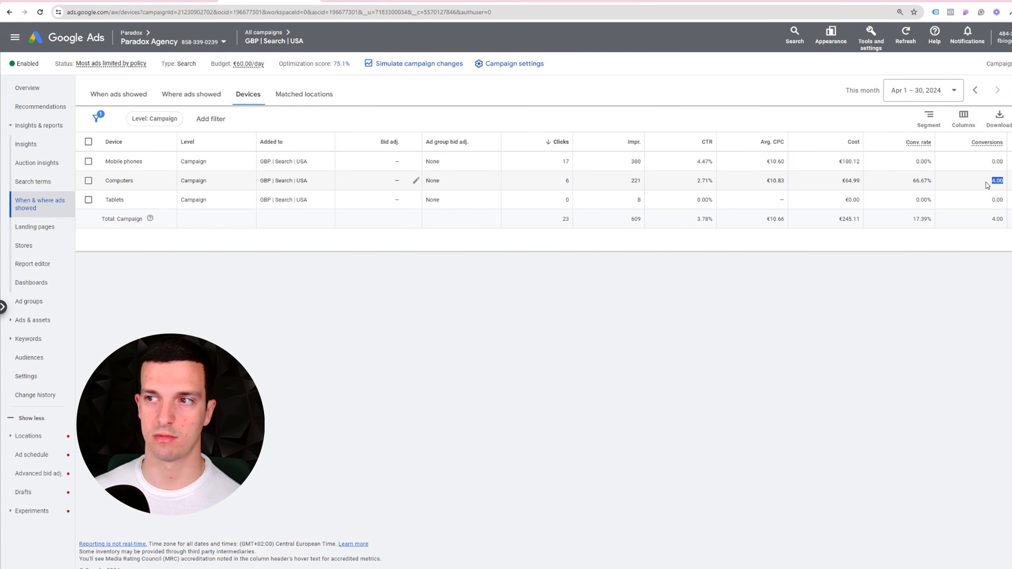
{"action": "left_click_drag", "start_coordinate": [966, 185], "coordinate": [543, 181]}
{"action": "left_click", "coordinate": [580, 289]}
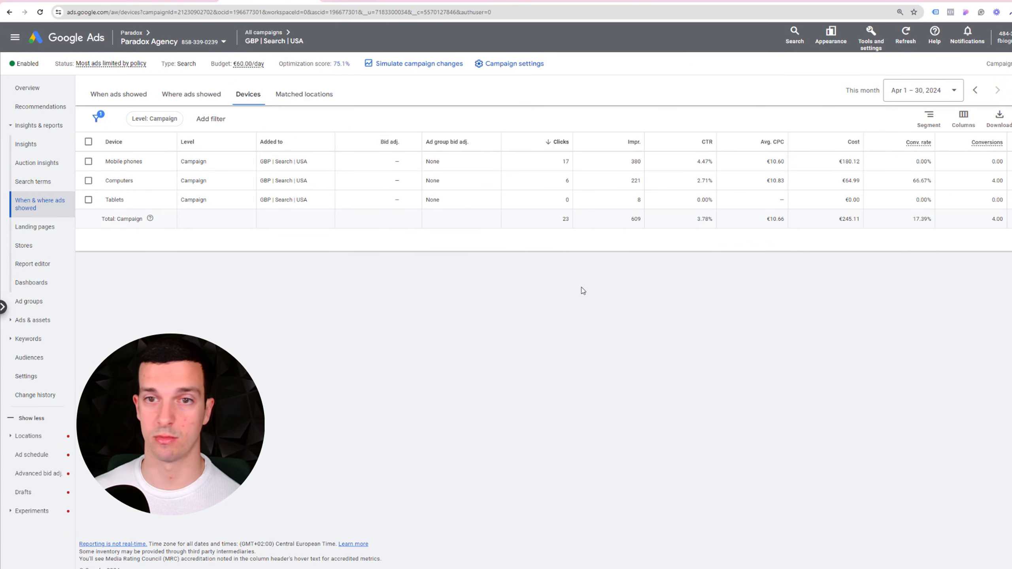
- Apply a 40% bid decrease for mobile phones and revise it to a 50% decrease
{"action": "left_click", "coordinate": [415, 161]}
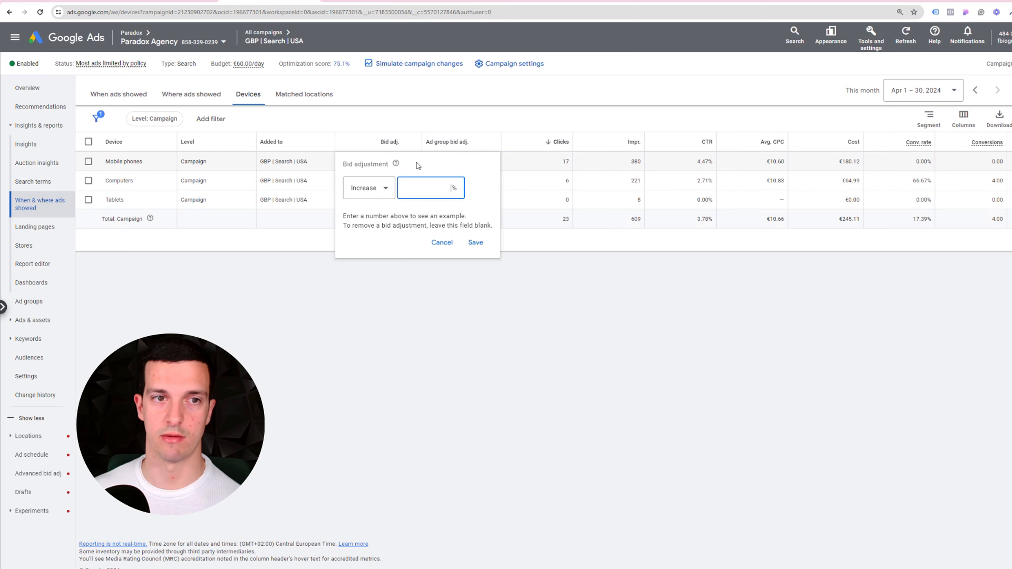
{"action": "left_click", "coordinate": [379, 188]}
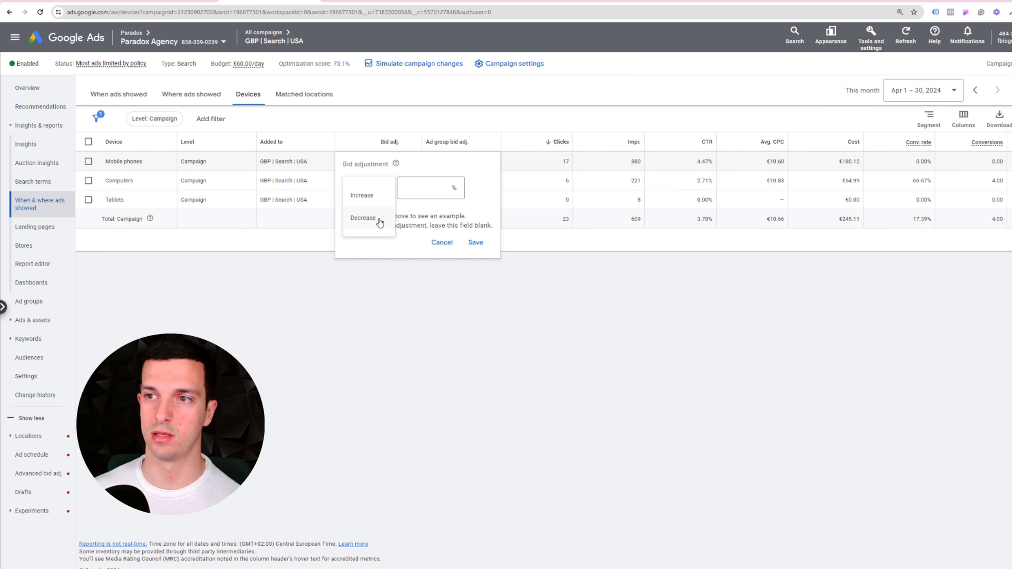
{"action": "left_click", "coordinate": [379, 219]}
{"action": "left_click", "coordinate": [445, 188]}
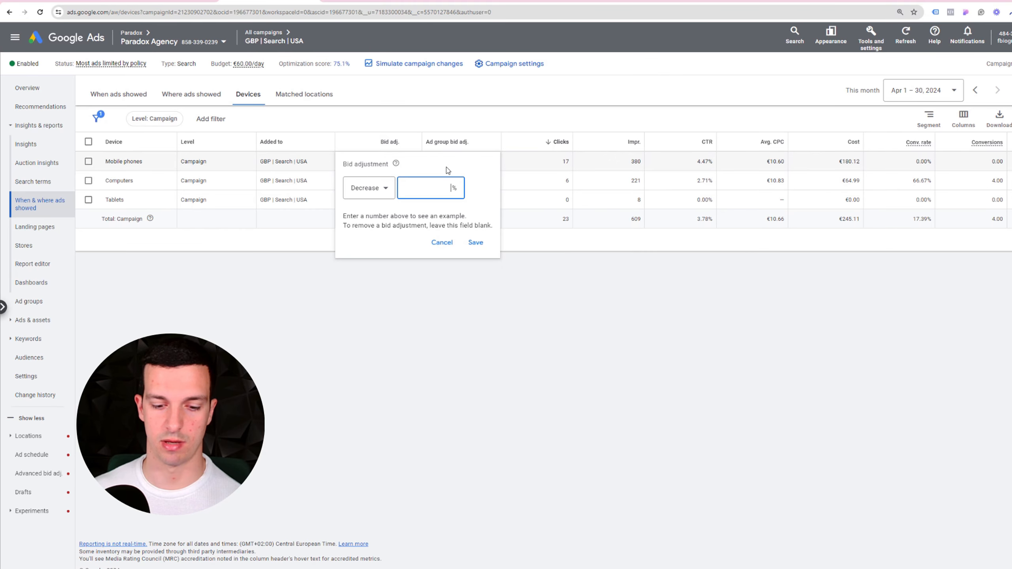
{"action": "type", "text": "40"}
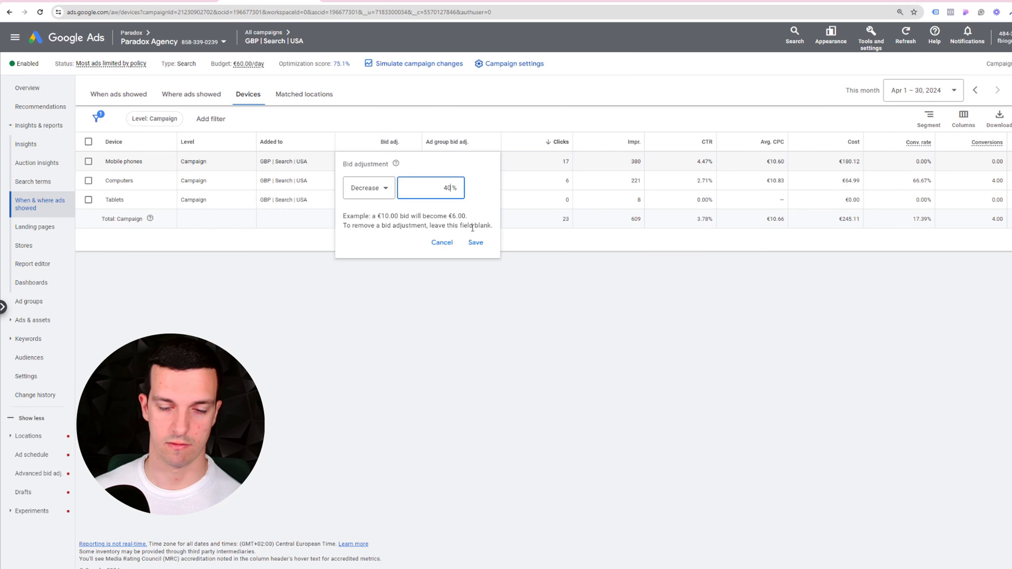
{"action": "left_click", "coordinate": [475, 243]}
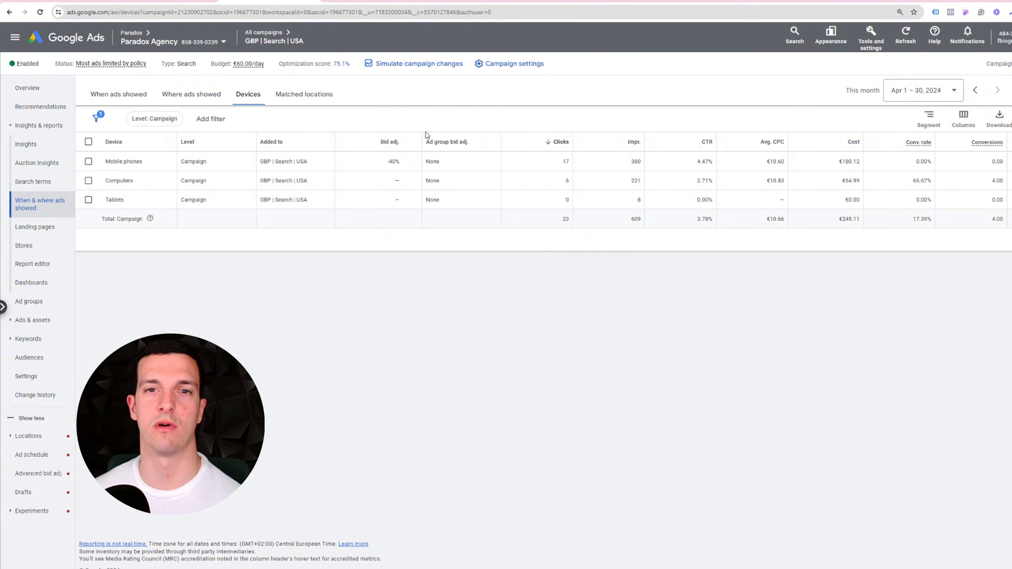
{"action": "left_click", "coordinate": [415, 162]}
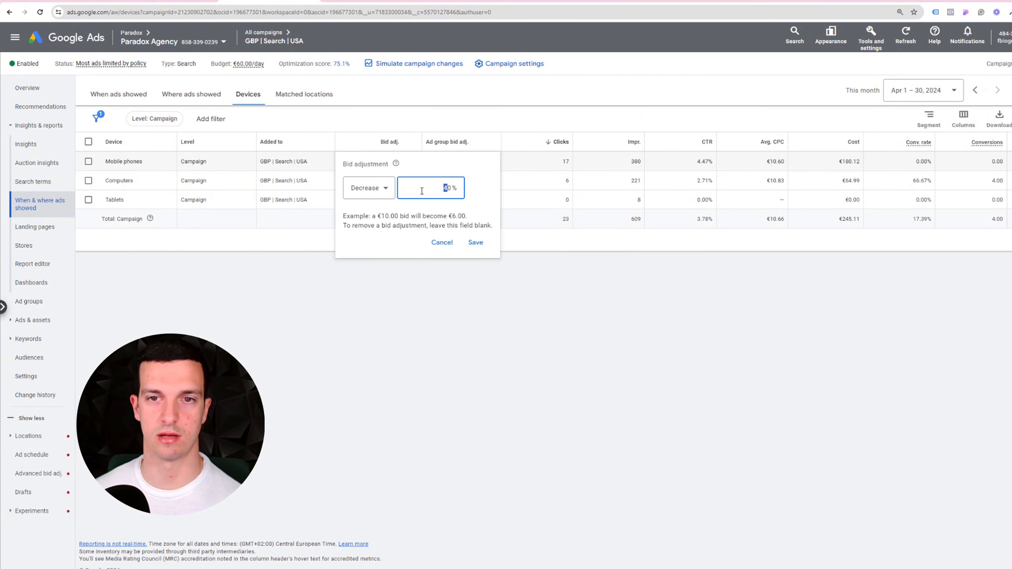
{"action": "left_click", "coordinate": [476, 243]}
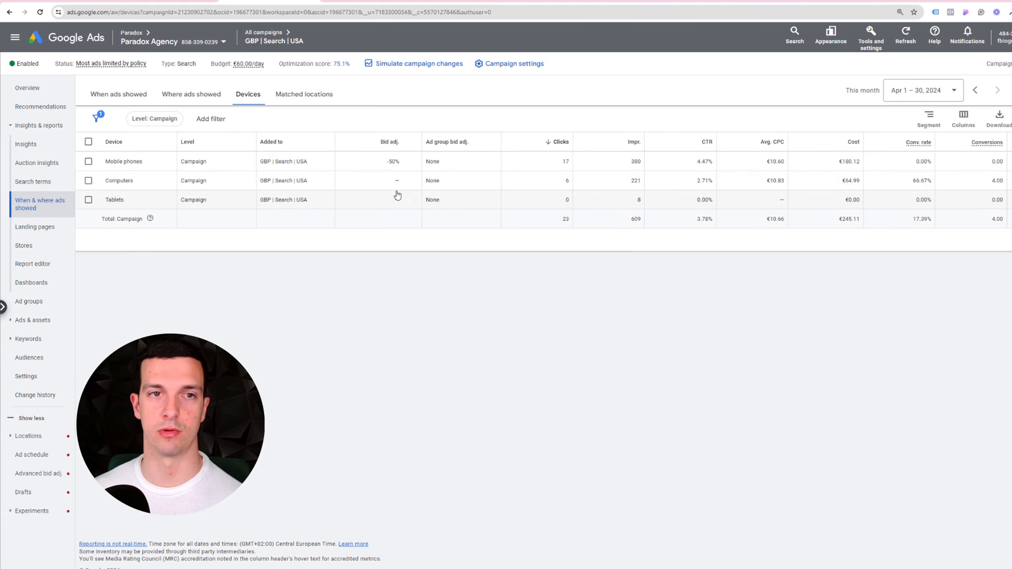
- Narrow the United States matched location by cities and examine the clicks and conversions of each city
{"action": "left_click", "coordinate": [321, 95]}
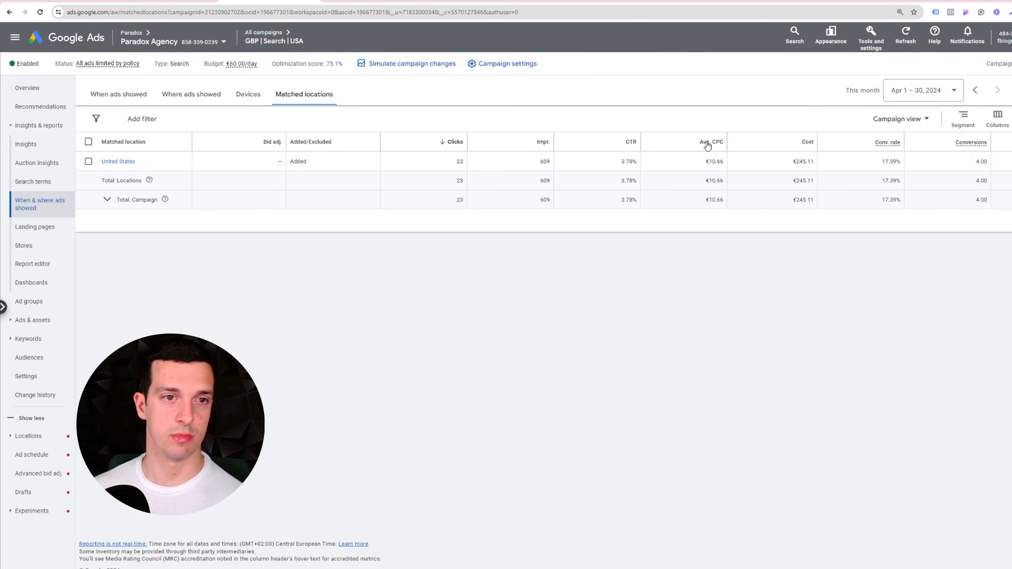
{"action": "left_click", "coordinate": [125, 162]}
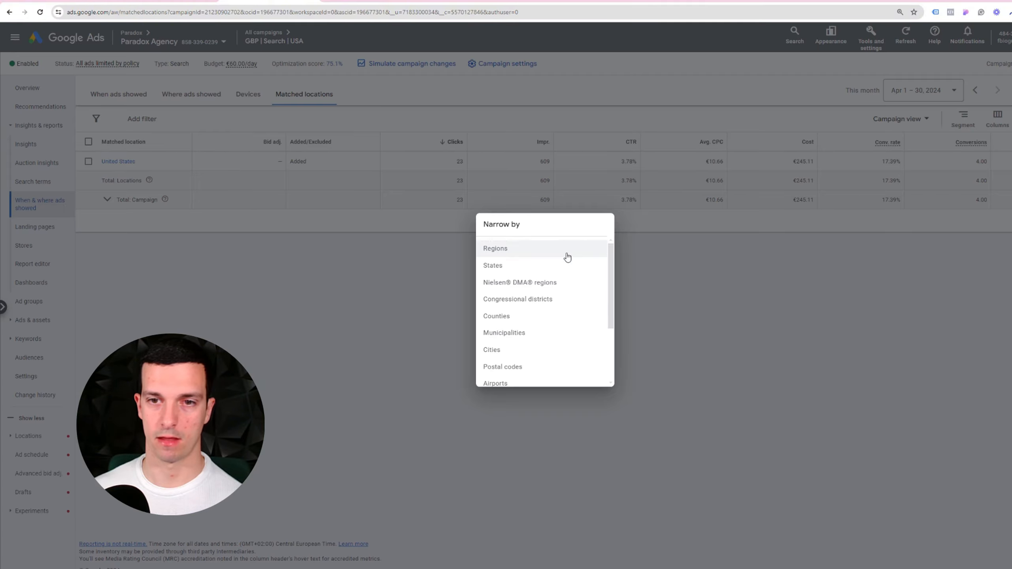
{"action": "left_click", "coordinate": [515, 350]}
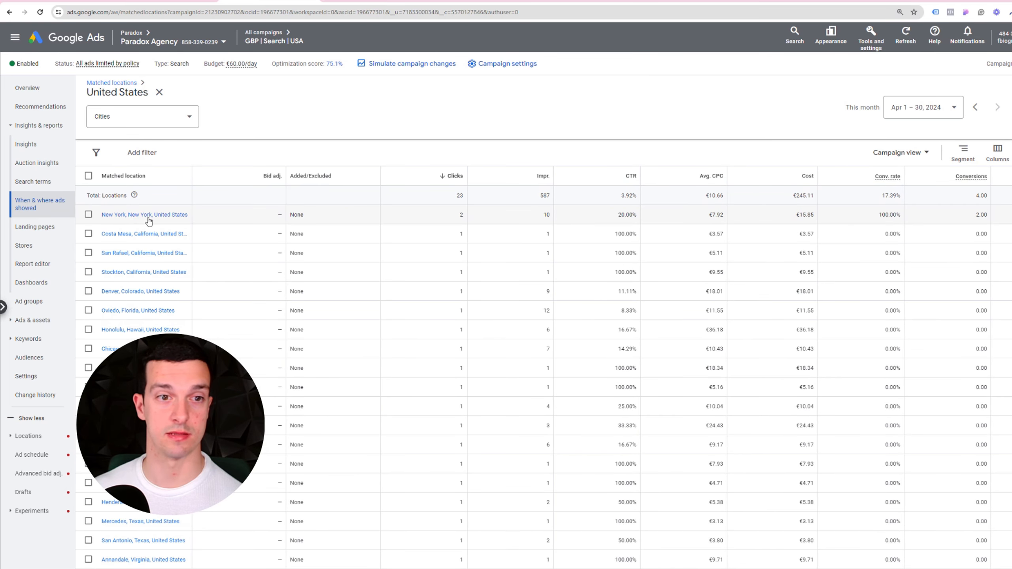
{"action": "scroll", "coordinate": [983, 267], "scroll_direction": "down", "scroll_amount": 2}
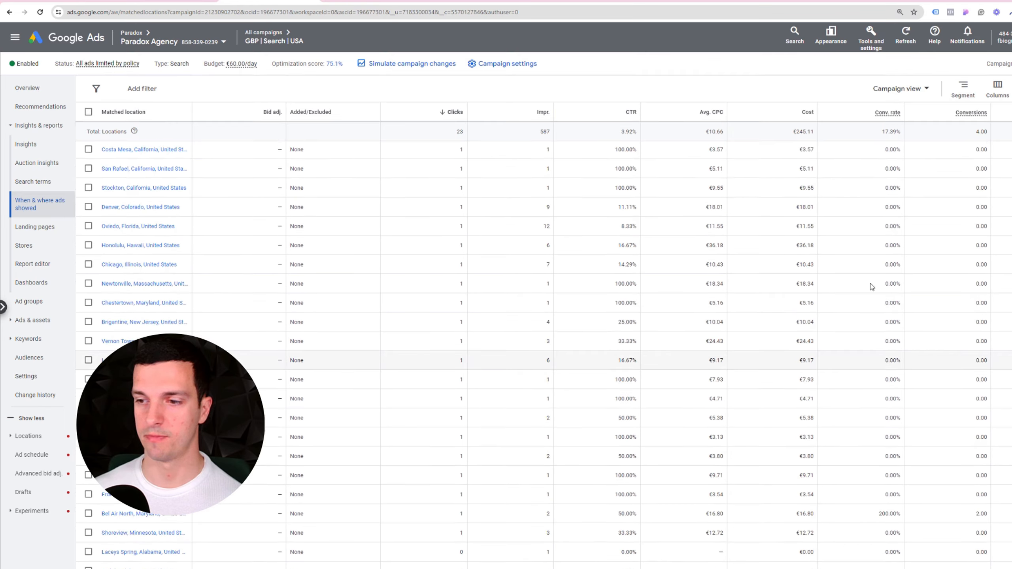
{"action": "scroll", "coordinate": [806, 287], "scroll_direction": "up", "scroll_amount": 2}
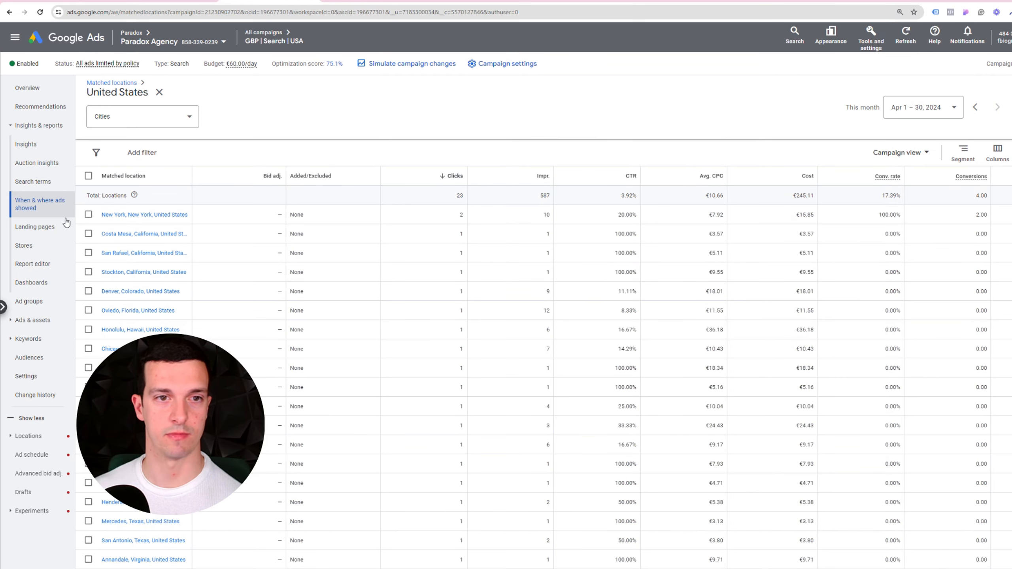
- Apply a 20% bid increase for the New York, New York matched location
{"action": "left_click", "coordinate": [88, 214]}
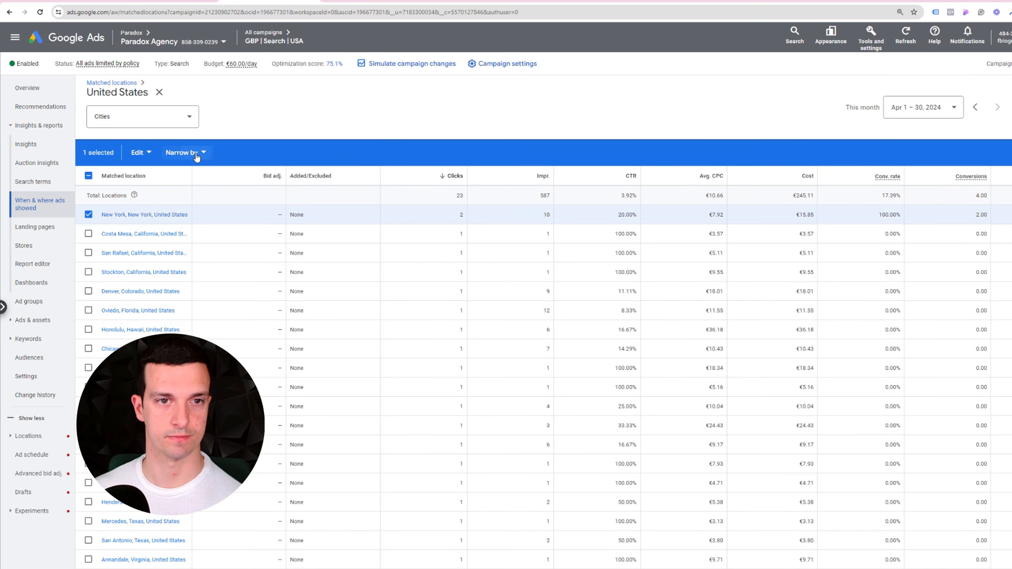
{"action": "left_click", "coordinate": [196, 152]}
{"action": "left_click", "coordinate": [235, 134]}
{"action": "left_click", "coordinate": [149, 153]}
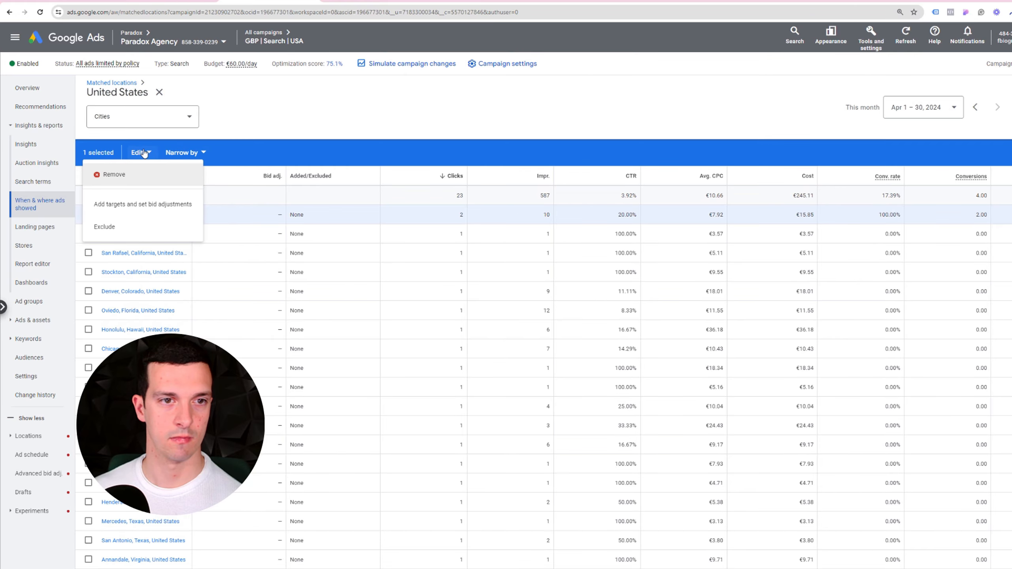
{"action": "left_click", "coordinate": [149, 204]}
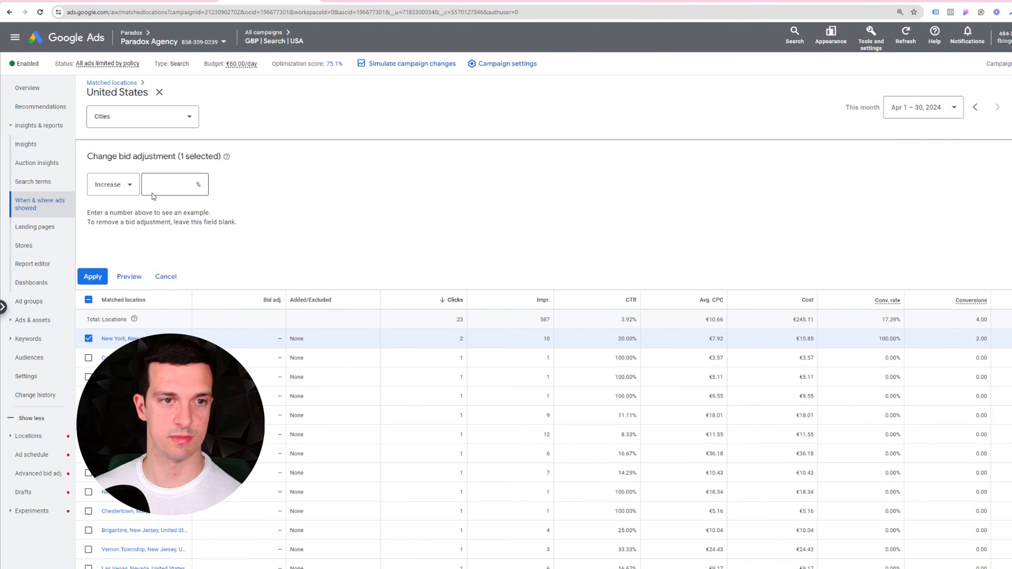
{"action": "left_click", "coordinate": [181, 185]}
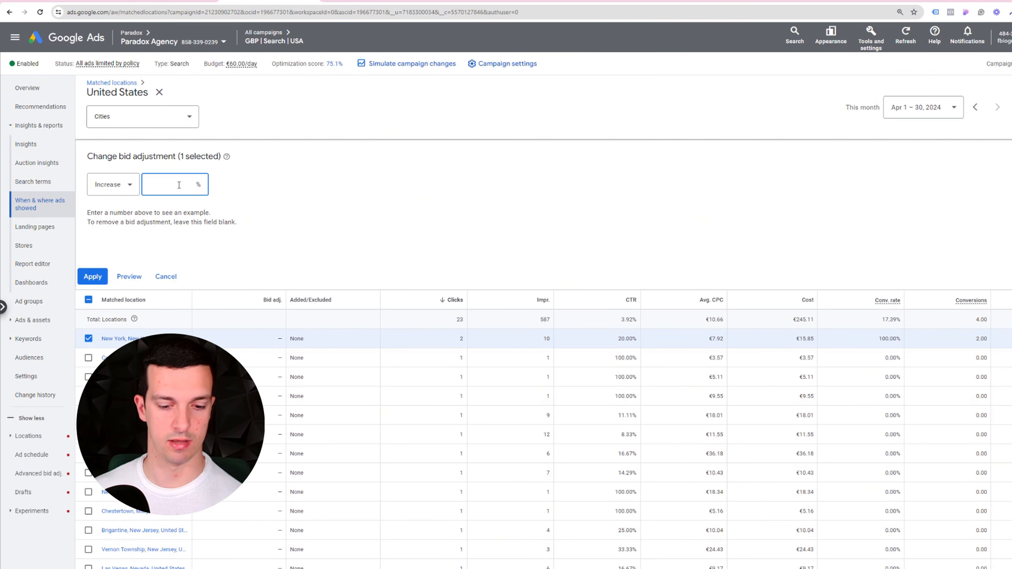
{"action": "type", "text": "20"}
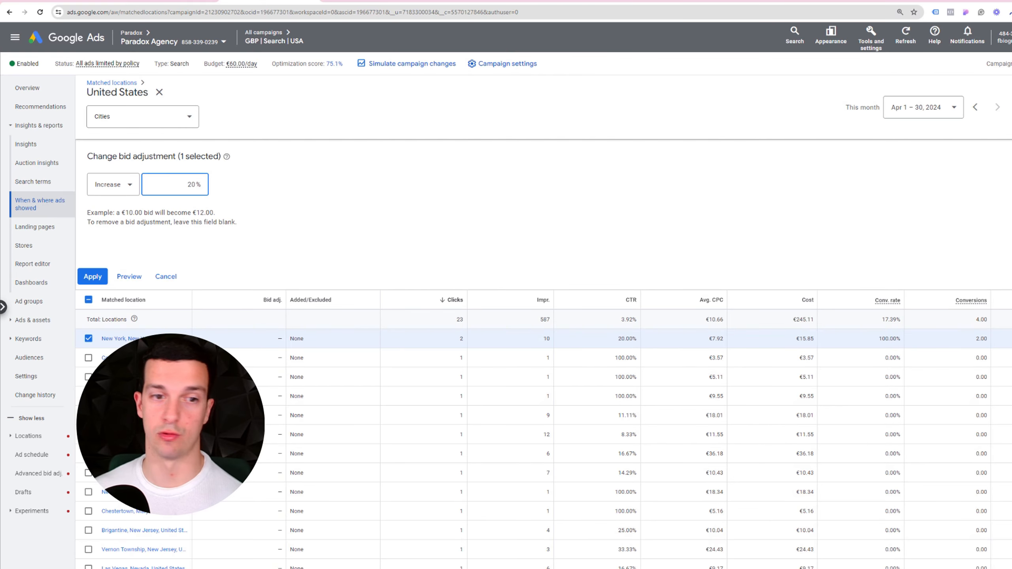
{"action": "left_click", "coordinate": [93, 277]}
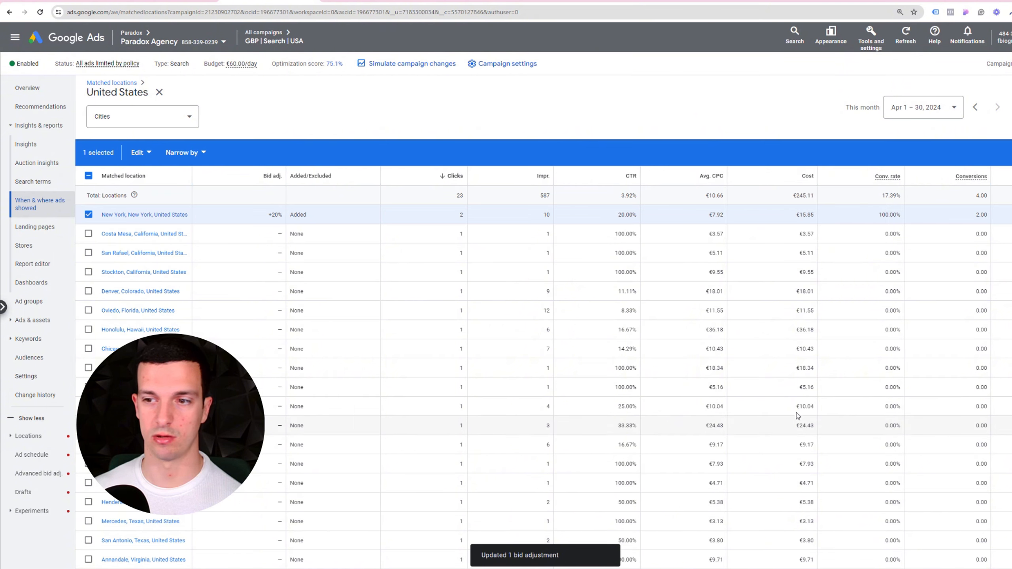
- Sort the cities by cost and look at the bid adjustment options for Honolulu, Hawaii without saving
{"action": "left_click", "coordinate": [794, 178]}
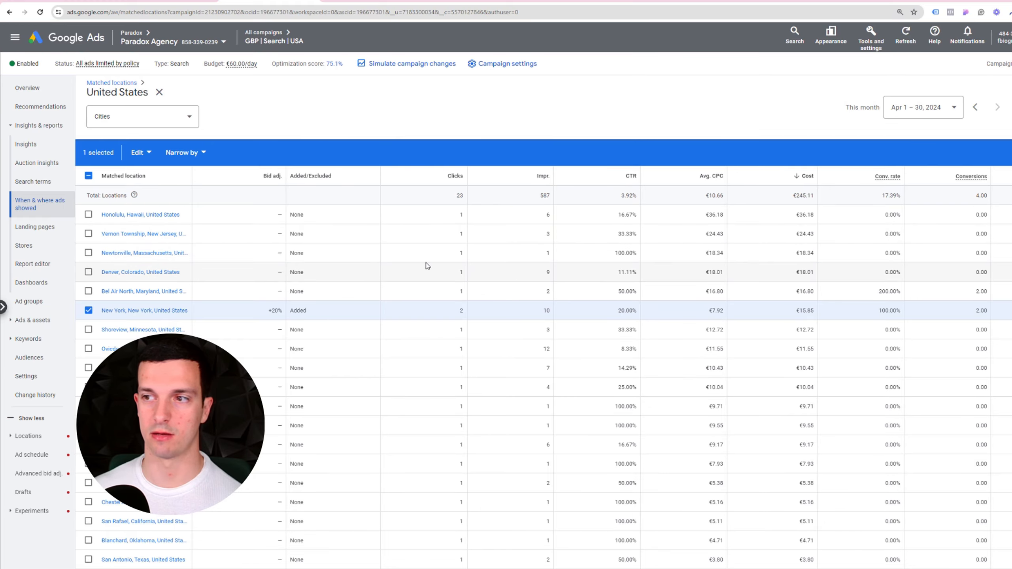
{"action": "left_click", "coordinate": [89, 215]}
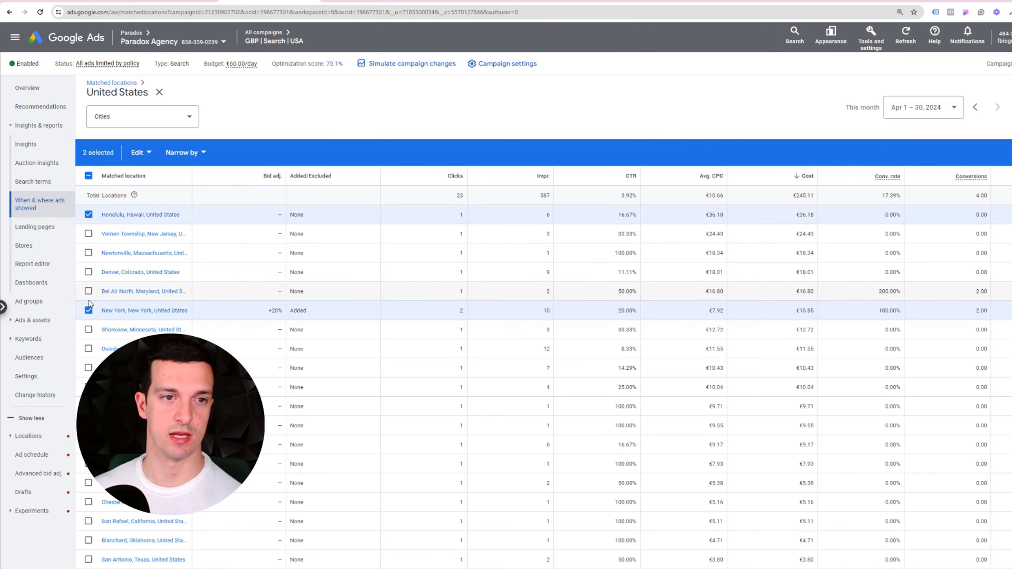
{"action": "left_click", "coordinate": [88, 310]}
{"action": "left_click", "coordinate": [142, 149]}
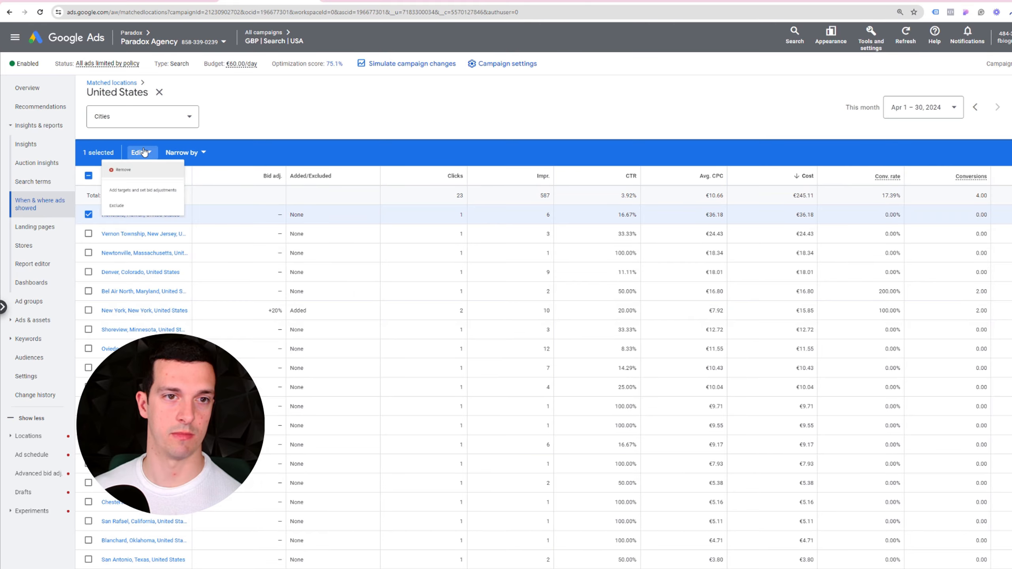
{"action": "left_click", "coordinate": [129, 204]}
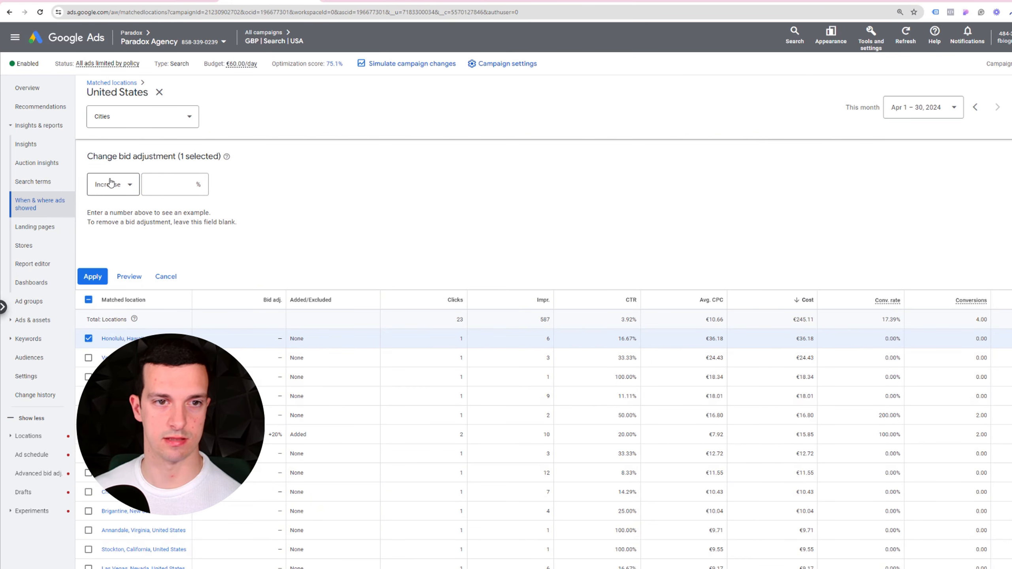
{"action": "left_click", "coordinate": [109, 184]}
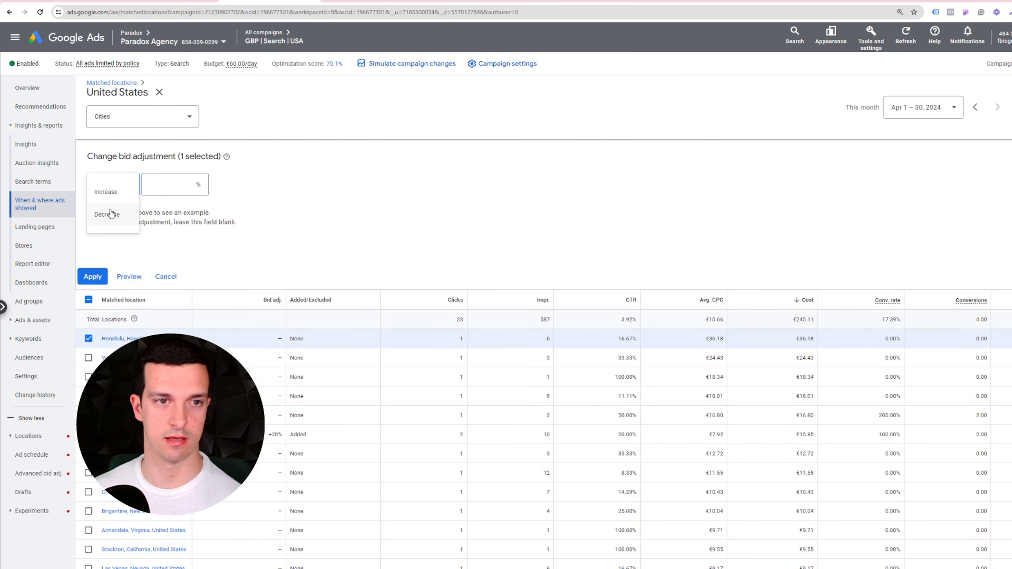
{"action": "left_click", "coordinate": [170, 277]}
{"action": "left_click", "coordinate": [88, 215]}
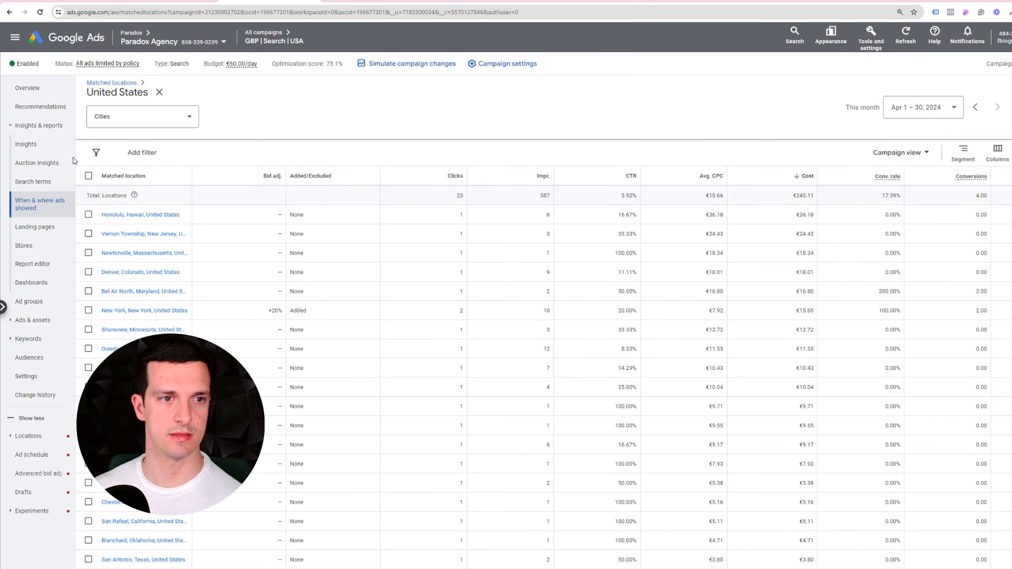
- Review the campaign's landing pages and expanded landing pages, and check the Stores, Report editor and Dashboards reports
{"action": "left_click", "coordinate": [44, 227]}
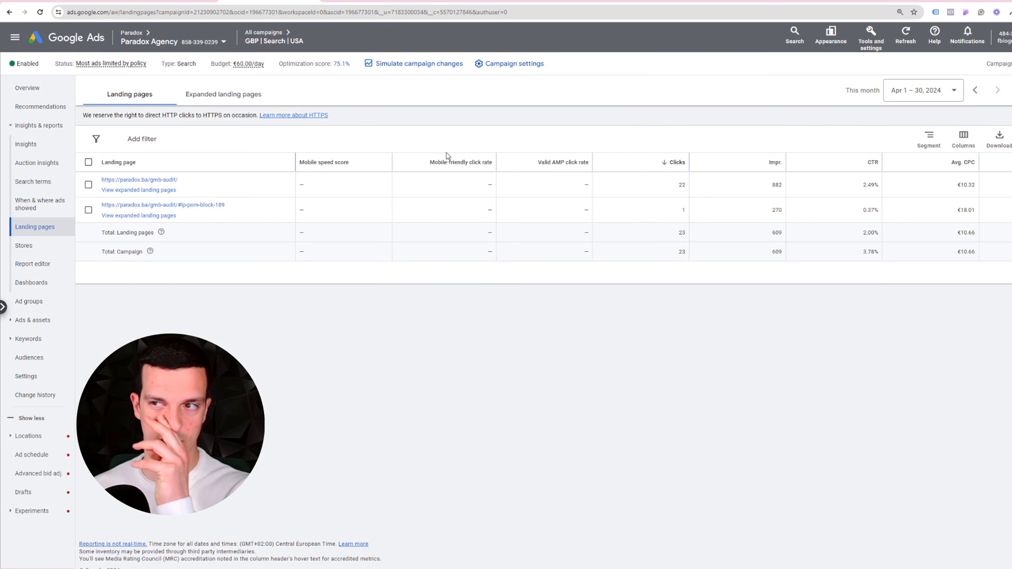
{"action": "left_click", "coordinate": [194, 96]}
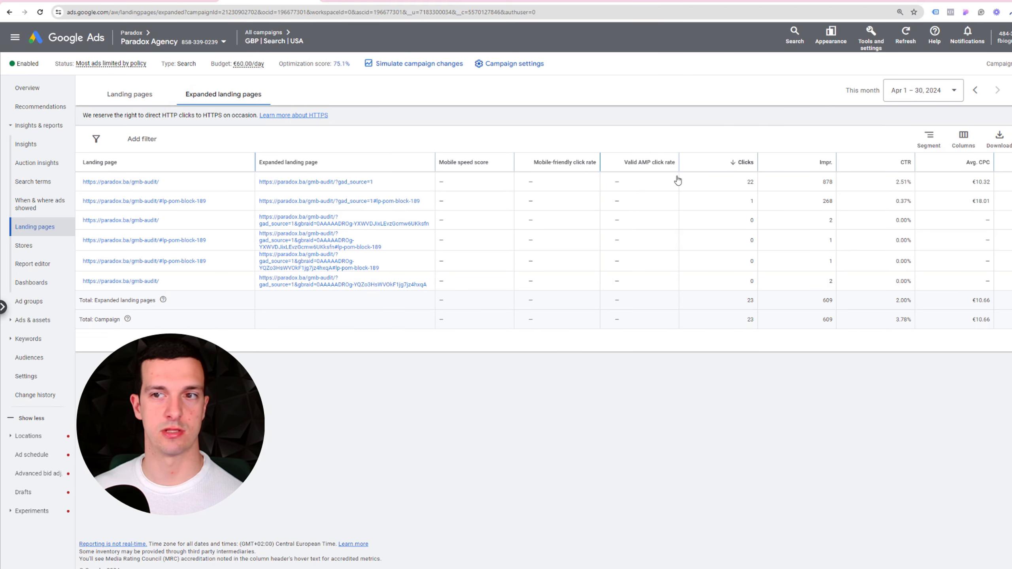
{"action": "left_click", "coordinate": [36, 247]}
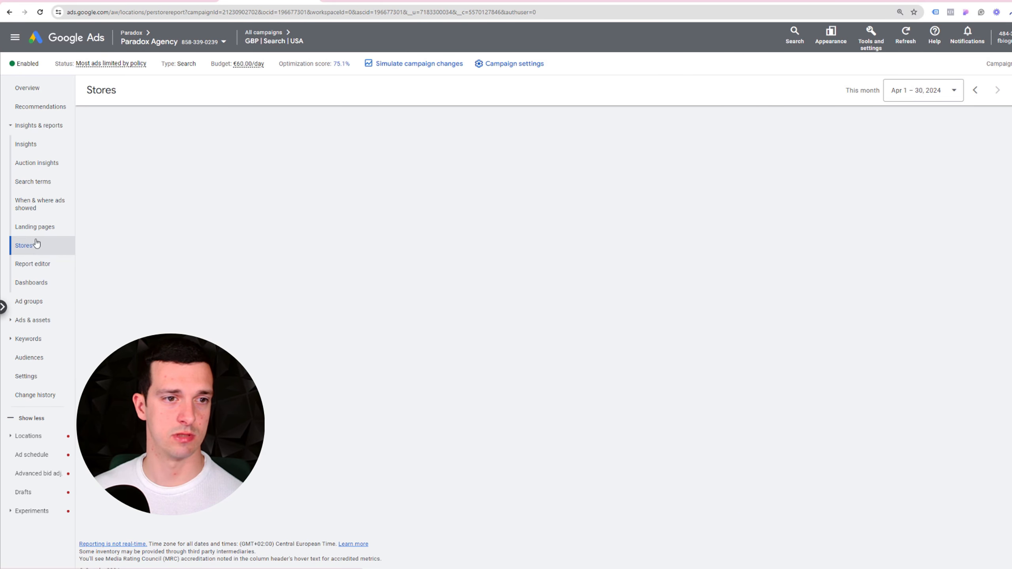
{"action": "left_click", "coordinate": [39, 265]}
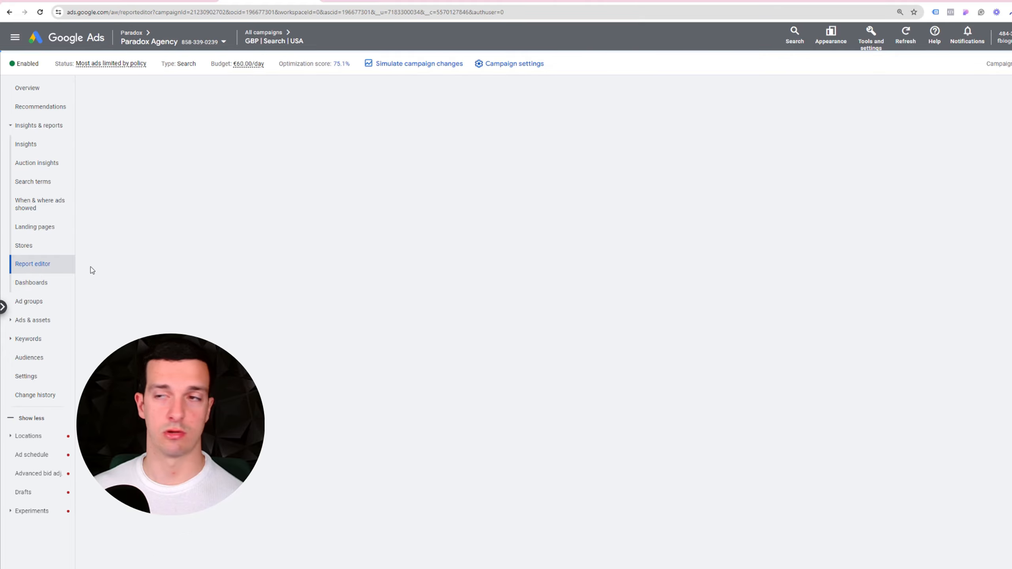
{"action": "left_click", "coordinate": [44, 284]}
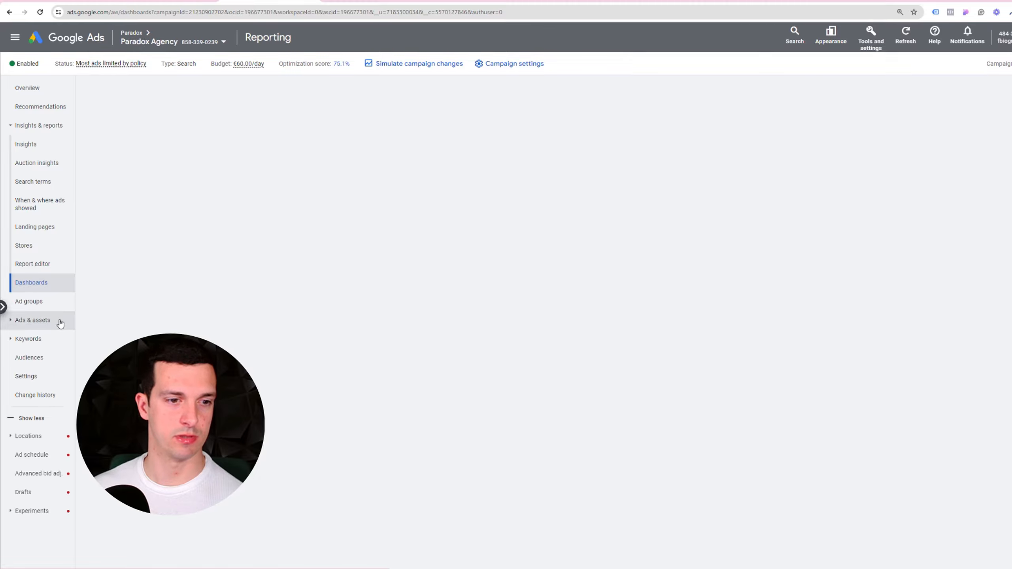
- Check the targeted locations with the narrowing options for United States, and view the excluded locations
{"action": "left_click", "coordinate": [36, 436]}
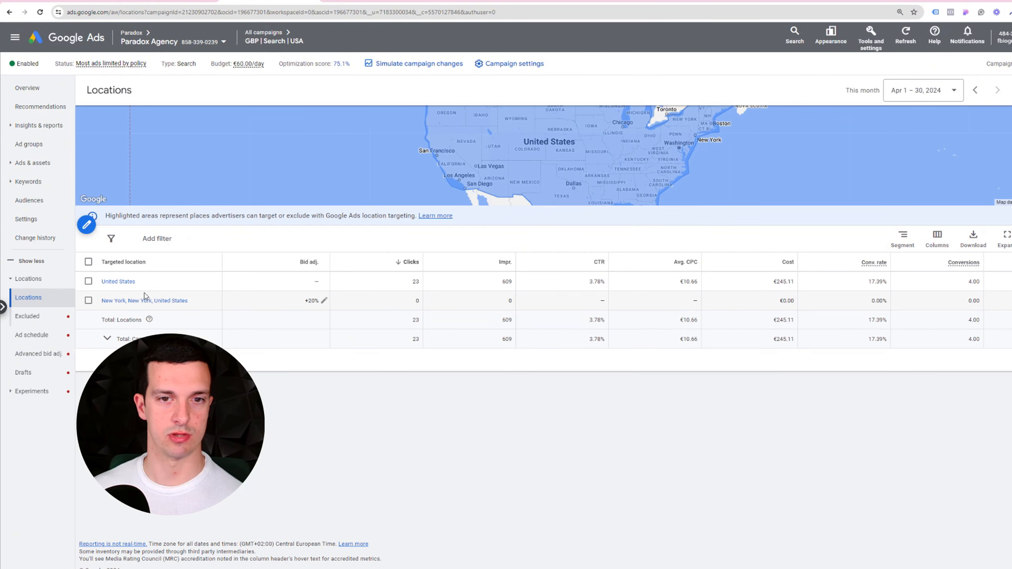
{"action": "left_click", "coordinate": [123, 282]}
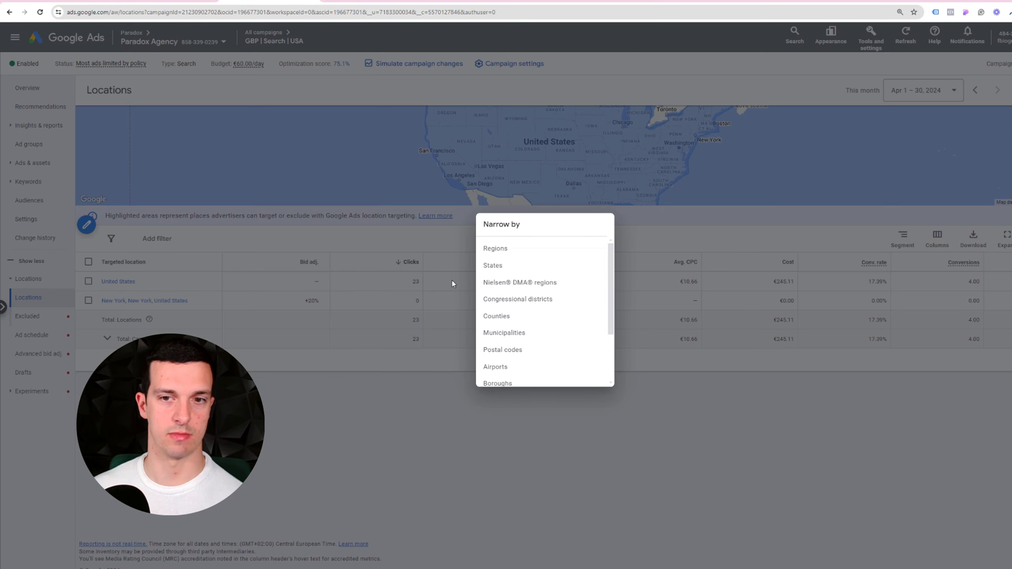
{"action": "left_click", "coordinate": [337, 438]}
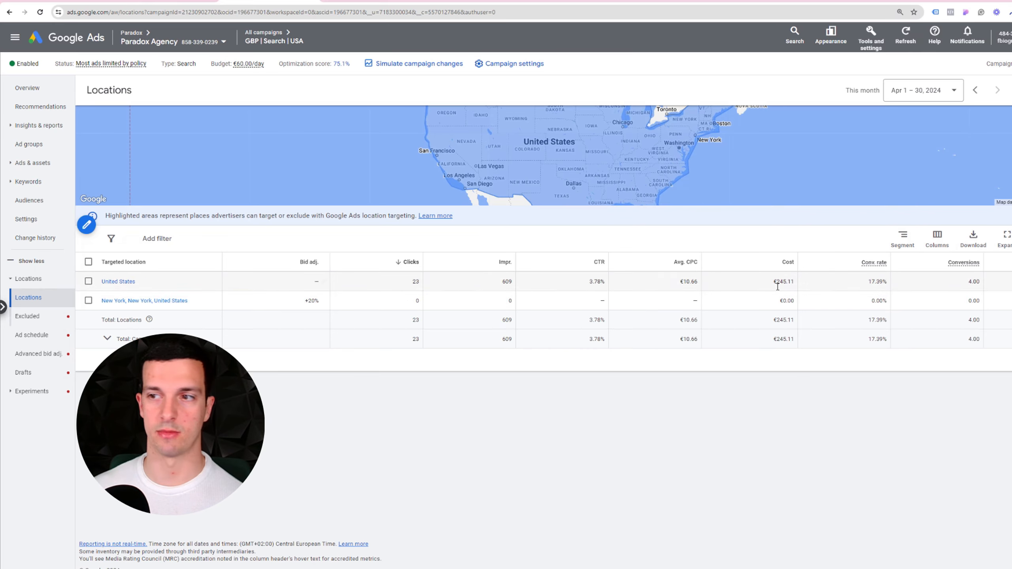
{"action": "left_click", "coordinate": [28, 316]}
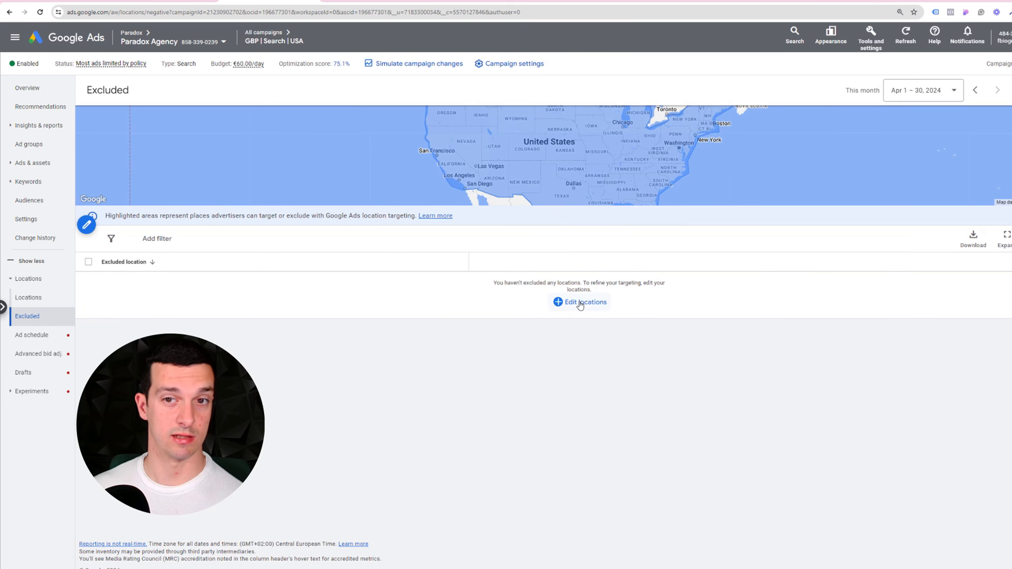
- Look through the day and start time options for the ad schedule without saving a change
{"action": "left_click", "coordinate": [36, 335]}
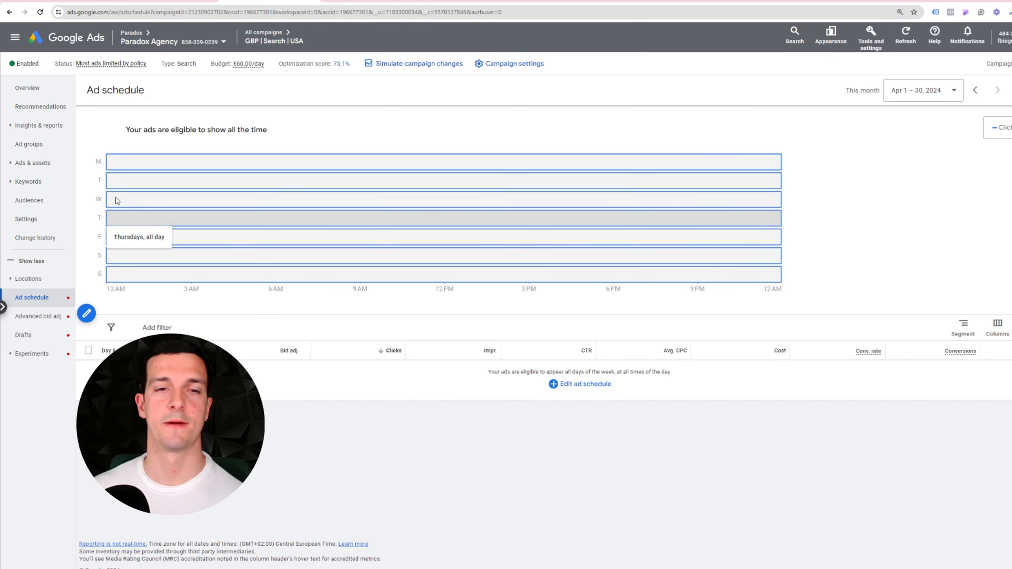
{"action": "left_click", "coordinate": [584, 387]}
{"action": "left_click", "coordinate": [139, 170]}
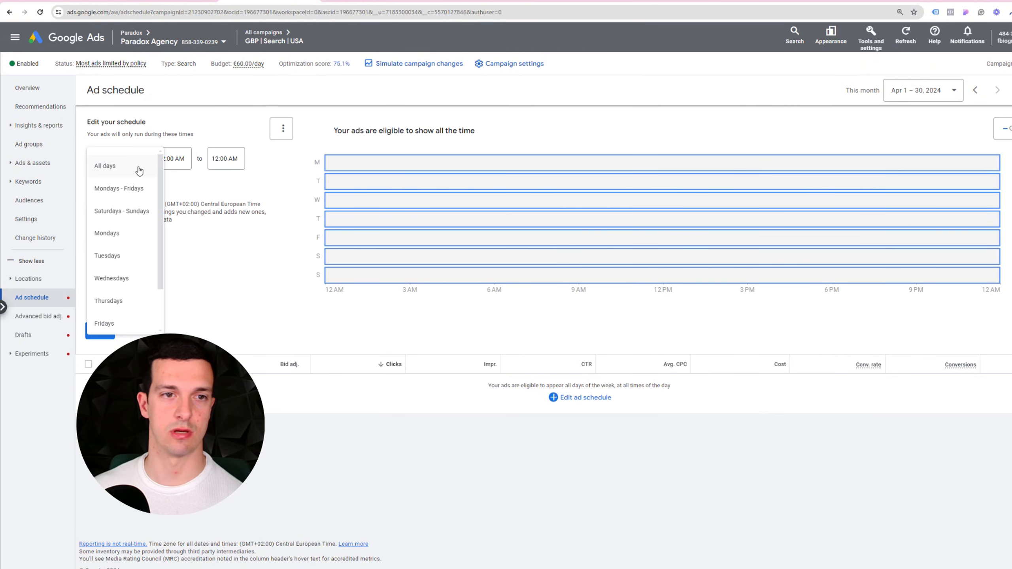
{"action": "left_click", "coordinate": [236, 189]}
{"action": "left_click", "coordinate": [170, 158]}
{"action": "scroll", "coordinate": [178, 279], "scroll_direction": "down", "scroll_amount": 3}
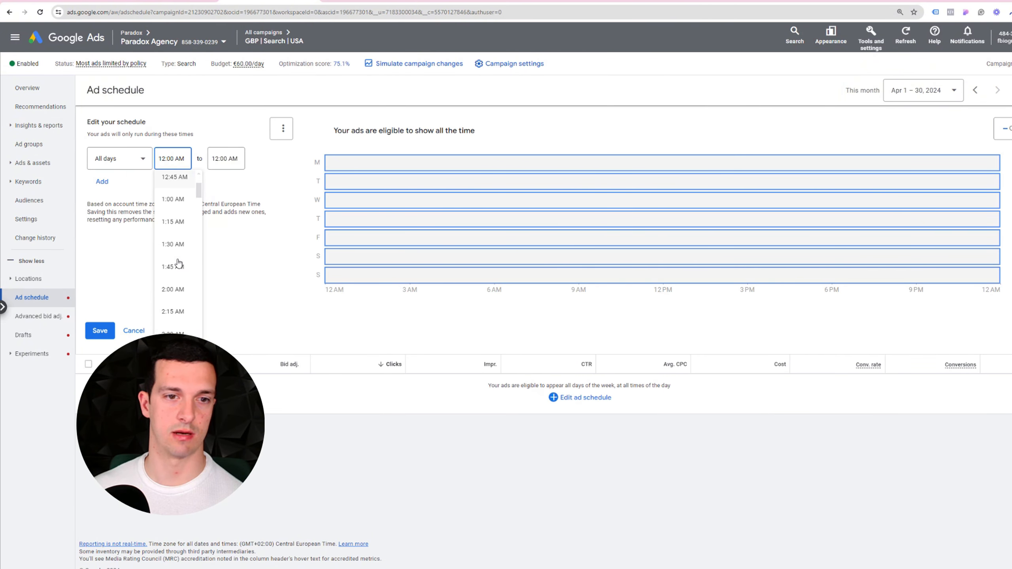
{"action": "scroll", "coordinate": [178, 308], "scroll_direction": "down", "scroll_amount": 6}
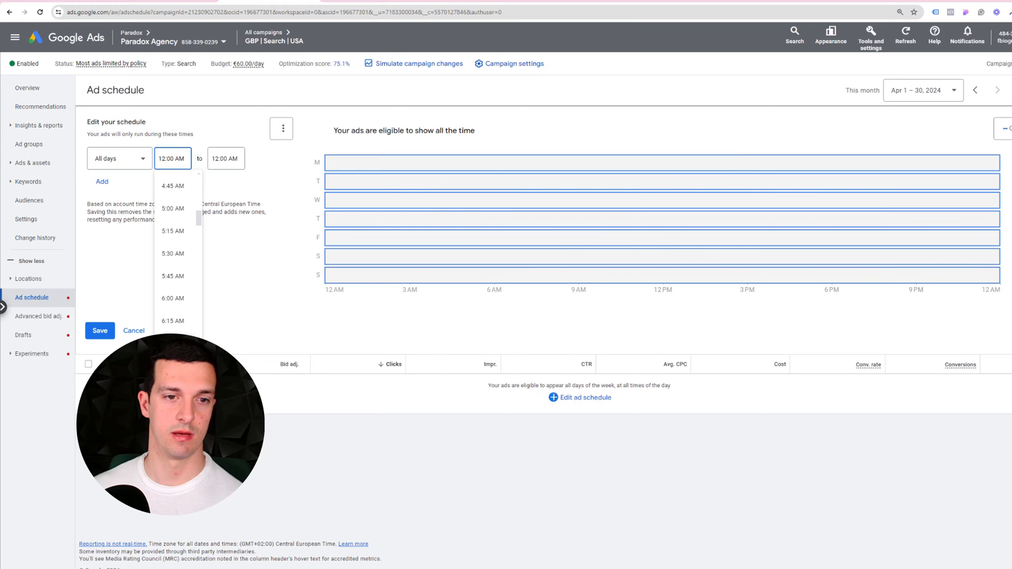
{"action": "left_click", "coordinate": [266, 195]}
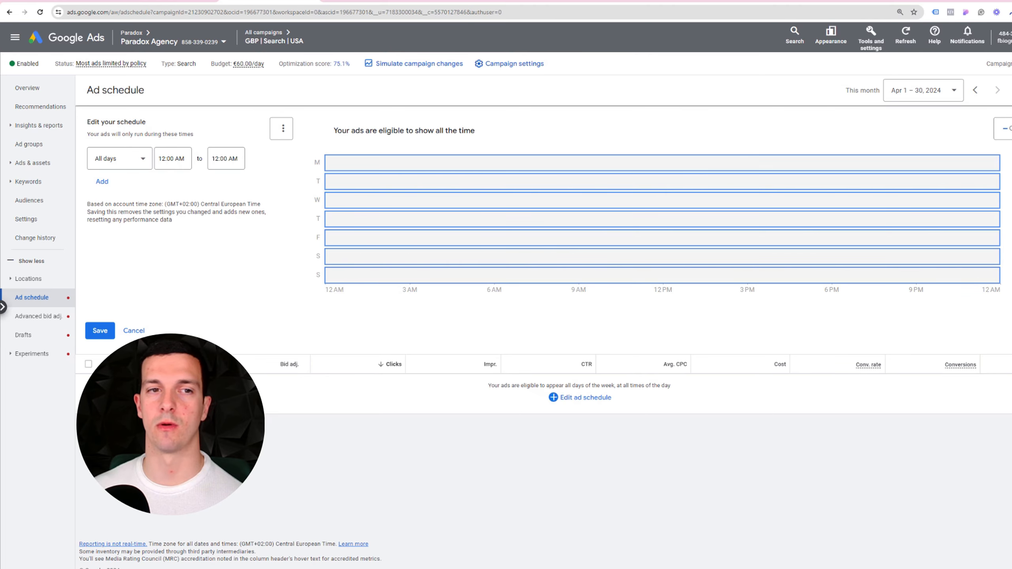
{"action": "left_click", "coordinate": [134, 331]}
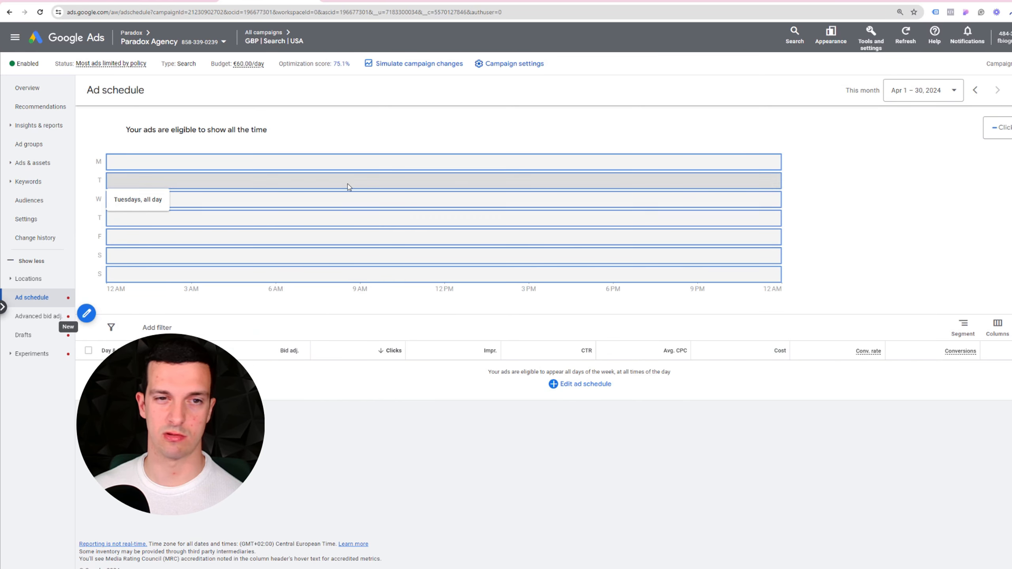
- View the advanced bid adjustments, drafts and experiments, and check the Audience segments point on the Targeting options slide
{"action": "left_click", "coordinate": [41, 317]}
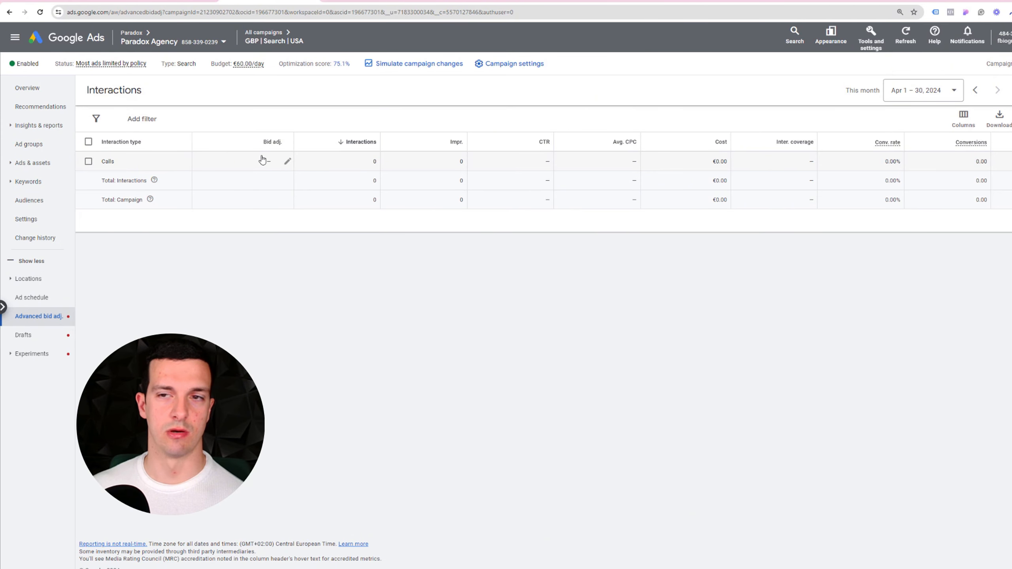
{"action": "left_click", "coordinate": [34, 337]}
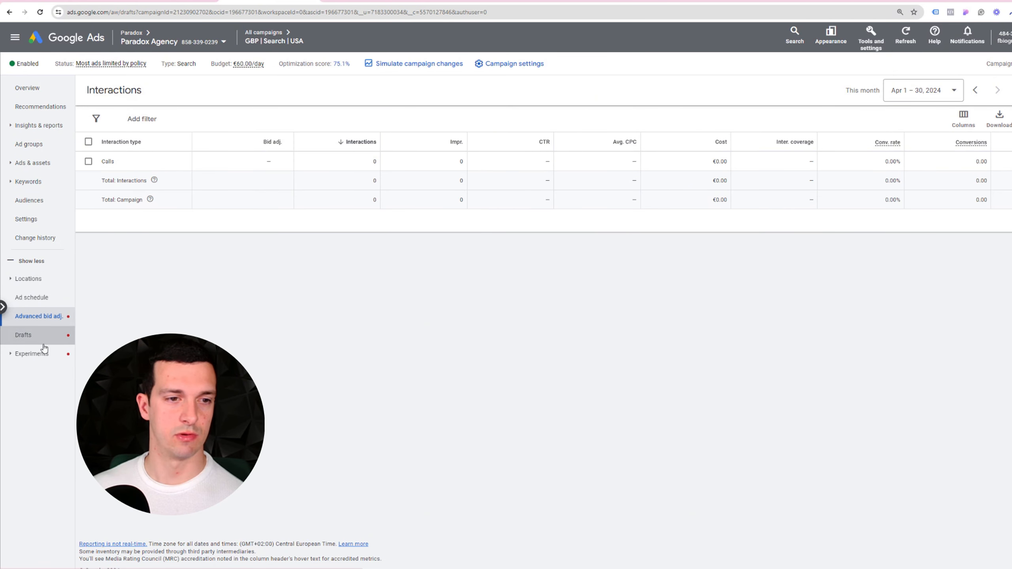
{"action": "left_click", "coordinate": [30, 358]}
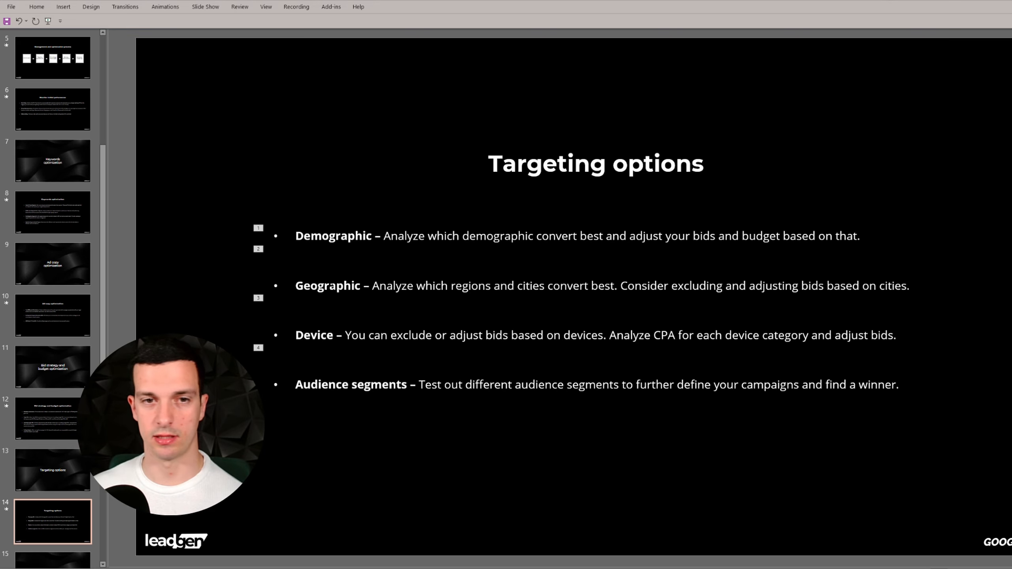
{"action": "left_click", "coordinate": [336, 386]}
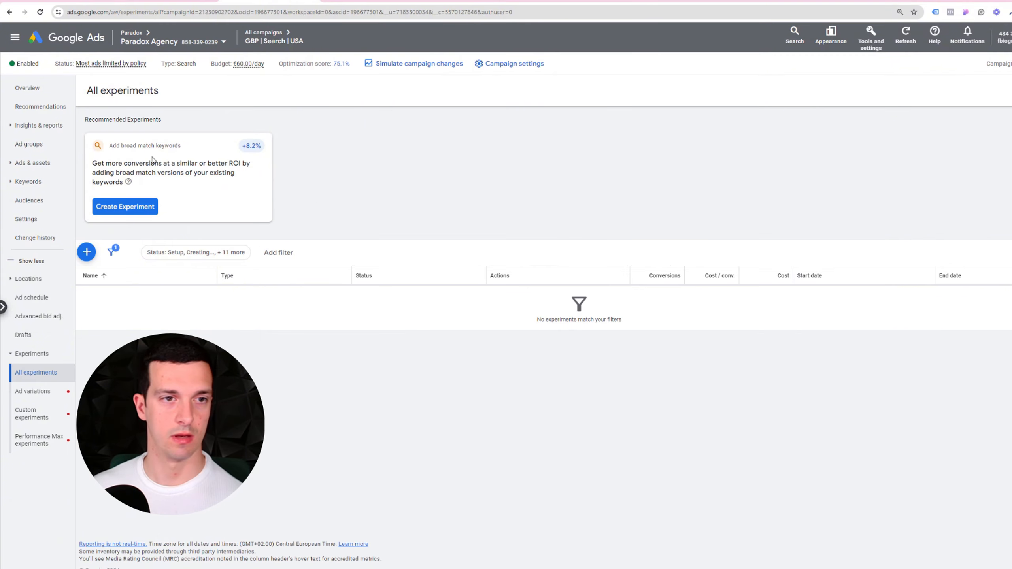
- Copy the GBP Services ad group from the campaign's ad groups and clear its selection
{"action": "left_click", "coordinate": [47, 147]}
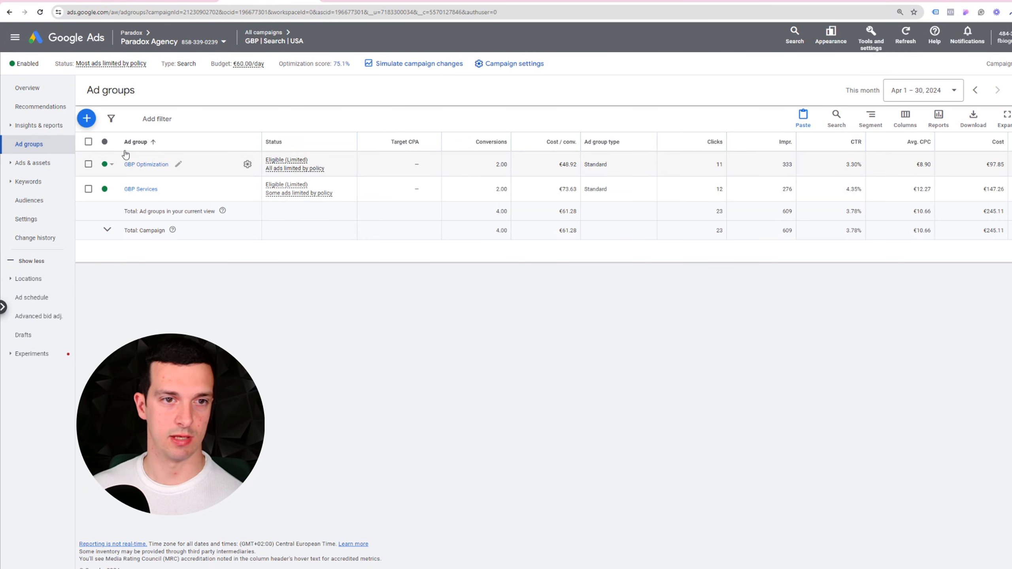
{"action": "left_click", "coordinate": [88, 190]}
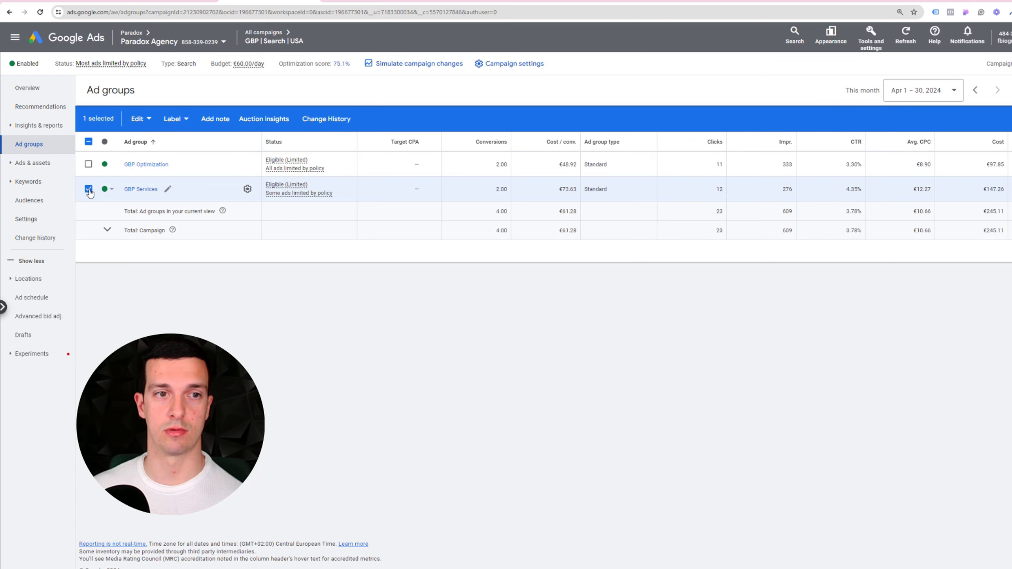
{"action": "key", "text": "ctrl+c"}
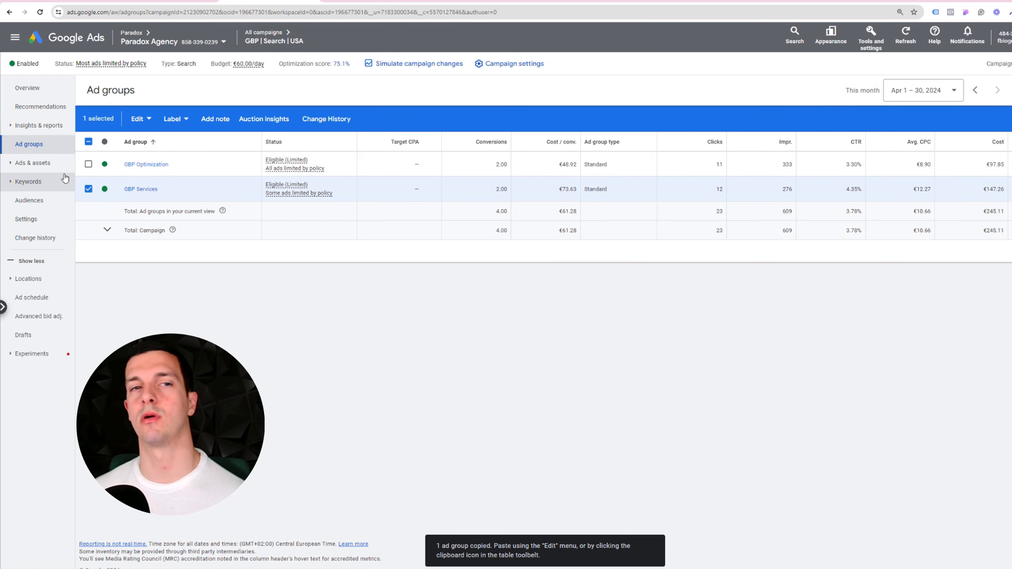
{"action": "left_click", "coordinate": [89, 189]}
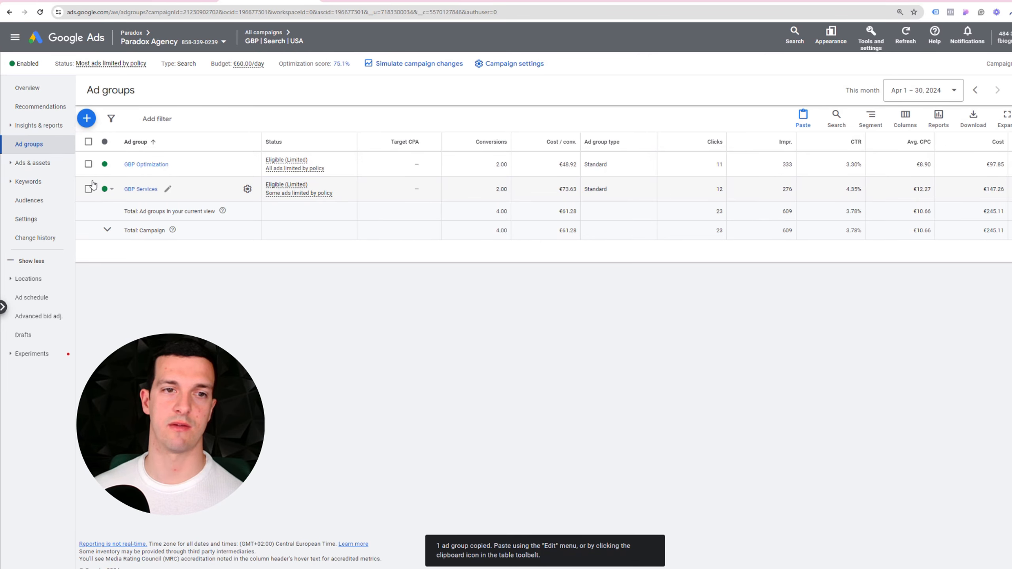
- View the audience page of the GBP Services ad group and check its gender, age and household income options without saving
{"action": "left_click", "coordinate": [141, 189]}
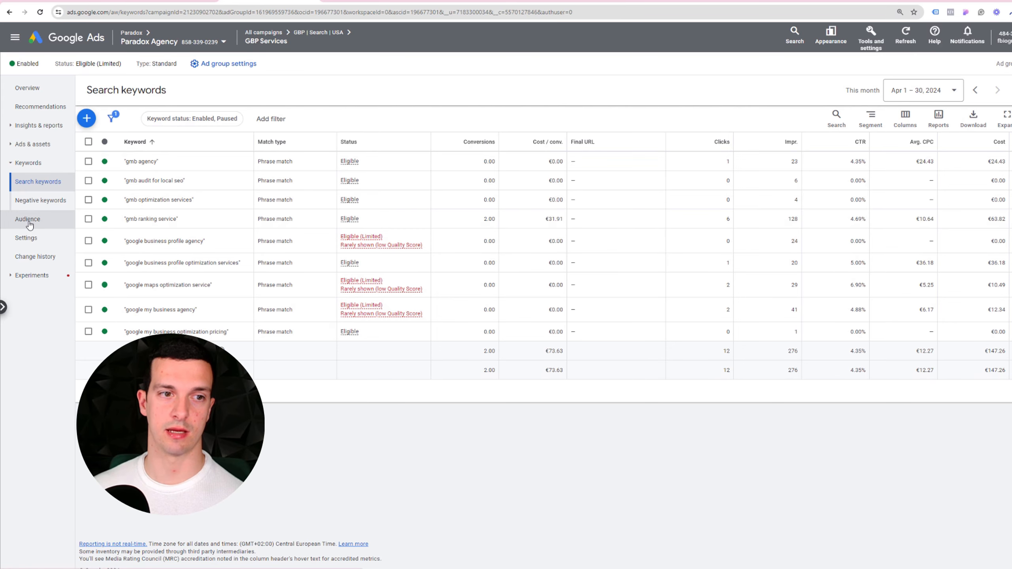
{"action": "left_click", "coordinate": [28, 221]}
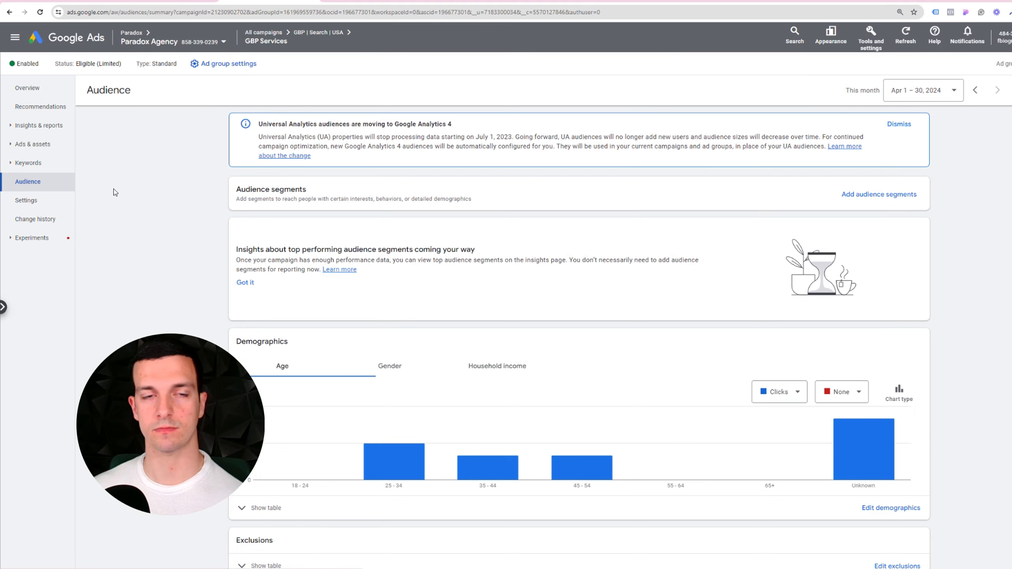
{"action": "scroll", "coordinate": [540, 335], "scroll_direction": "down", "scroll_amount": 1}
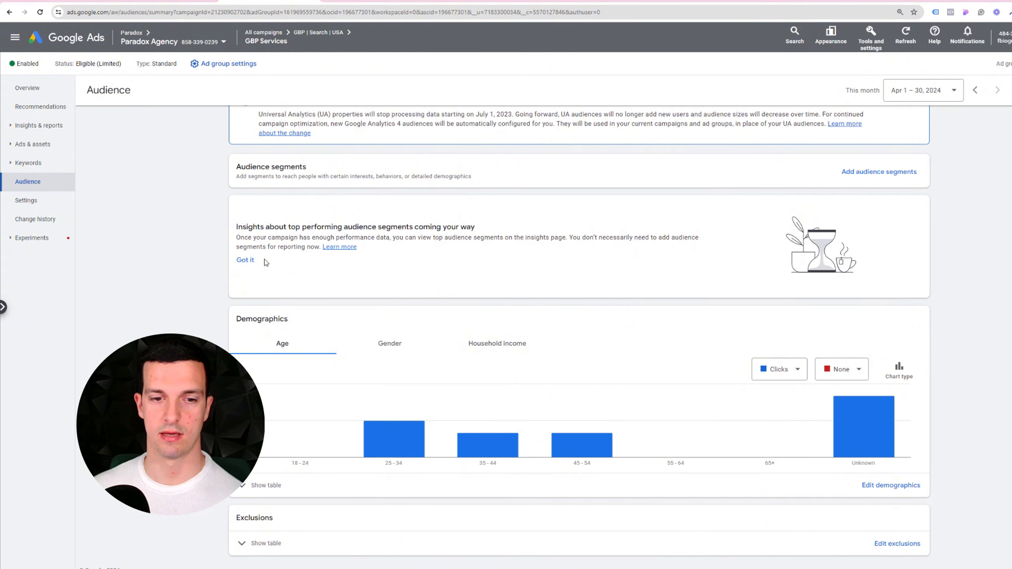
{"action": "left_click", "coordinate": [896, 486]}
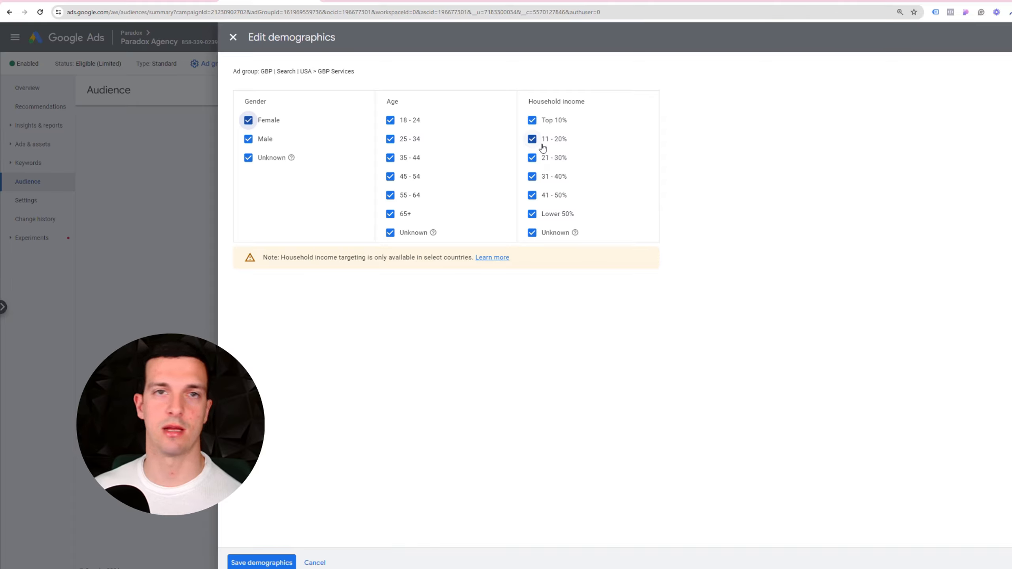
{"action": "left_click", "coordinate": [241, 37]}
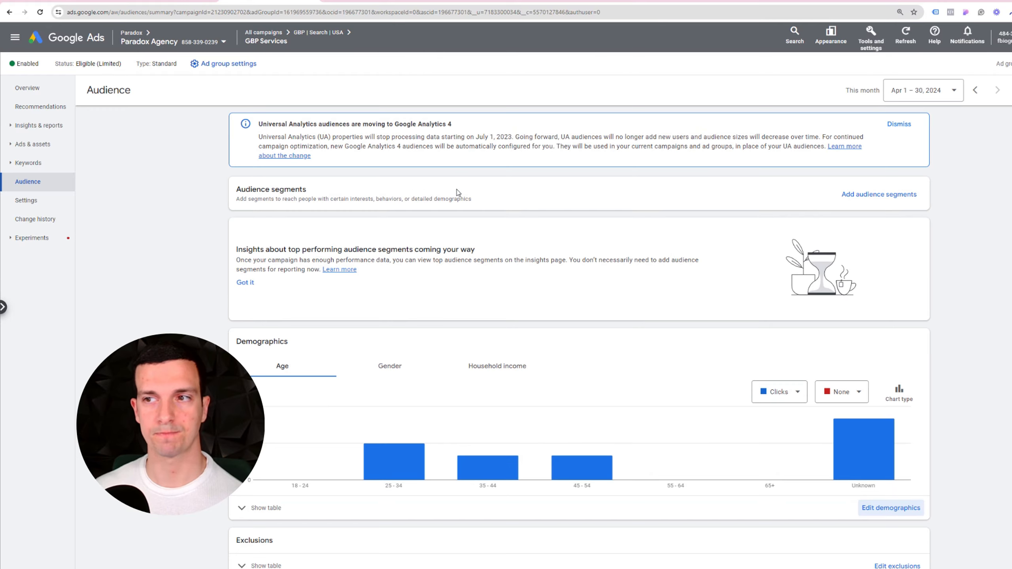
- Start adding audience segments to the GBP Services ad group and set them to Targeting
{"action": "left_click", "coordinate": [876, 198]}
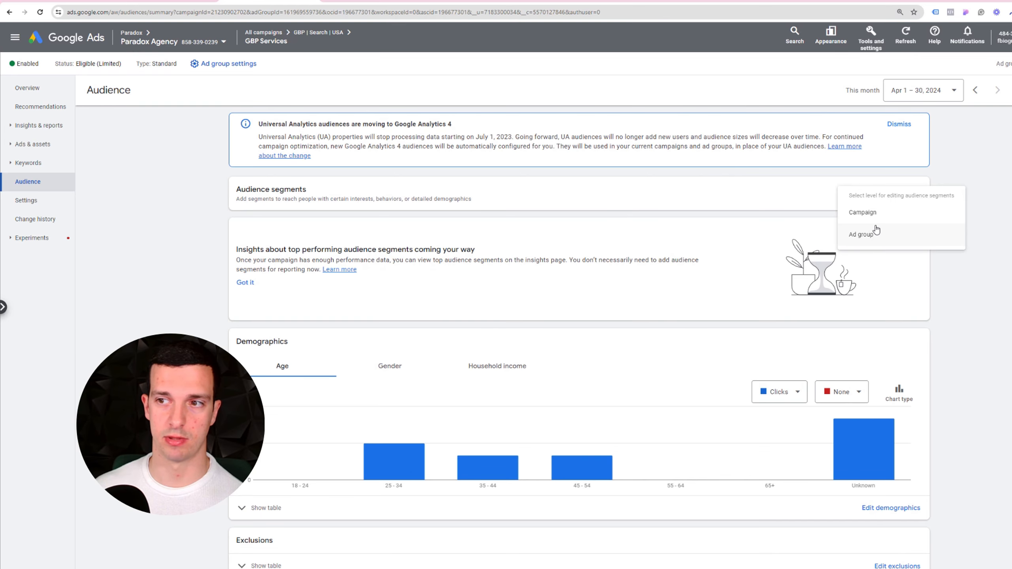
{"action": "left_click", "coordinate": [872, 236]}
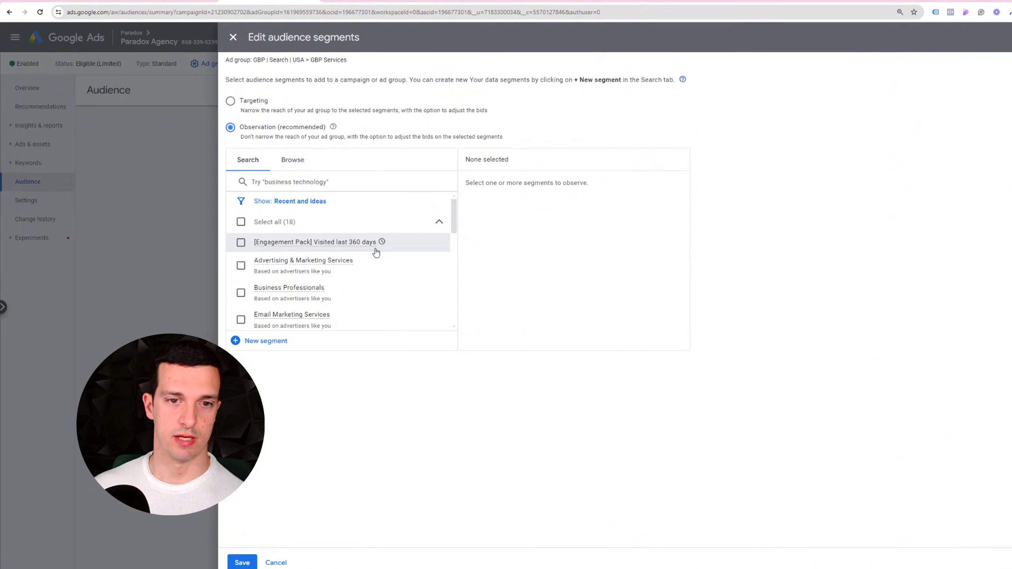
{"action": "scroll", "coordinate": [376, 251], "scroll_direction": "down", "scroll_amount": 5}
{"action": "scroll", "coordinate": [375, 250], "scroll_direction": "up", "scroll_amount": 5}
{"action": "left_click", "coordinate": [252, 100]}
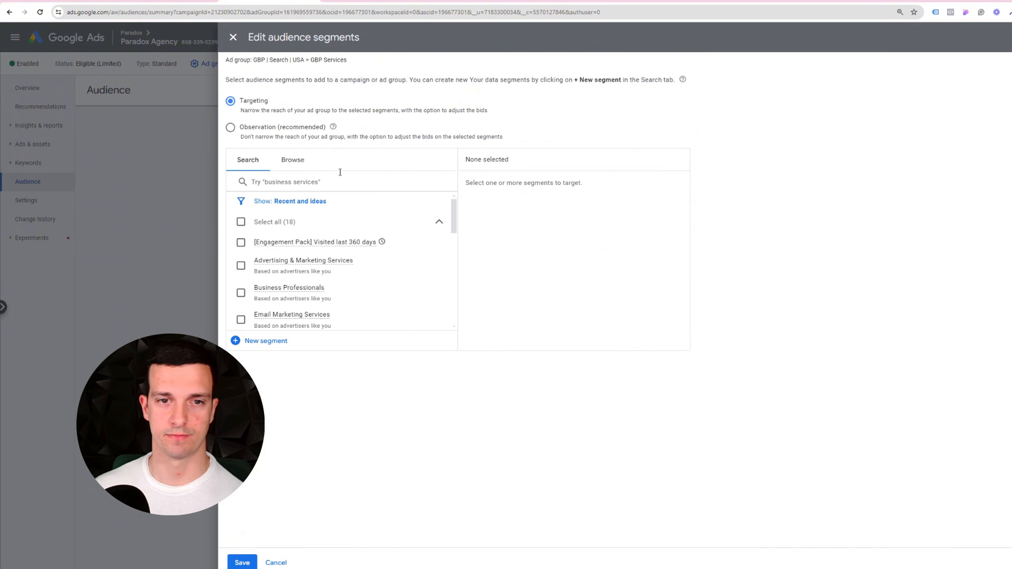
- Browse the segment categories, looking into Who they are and What they are actively researching or planning
{"action": "left_click", "coordinate": [293, 162]}
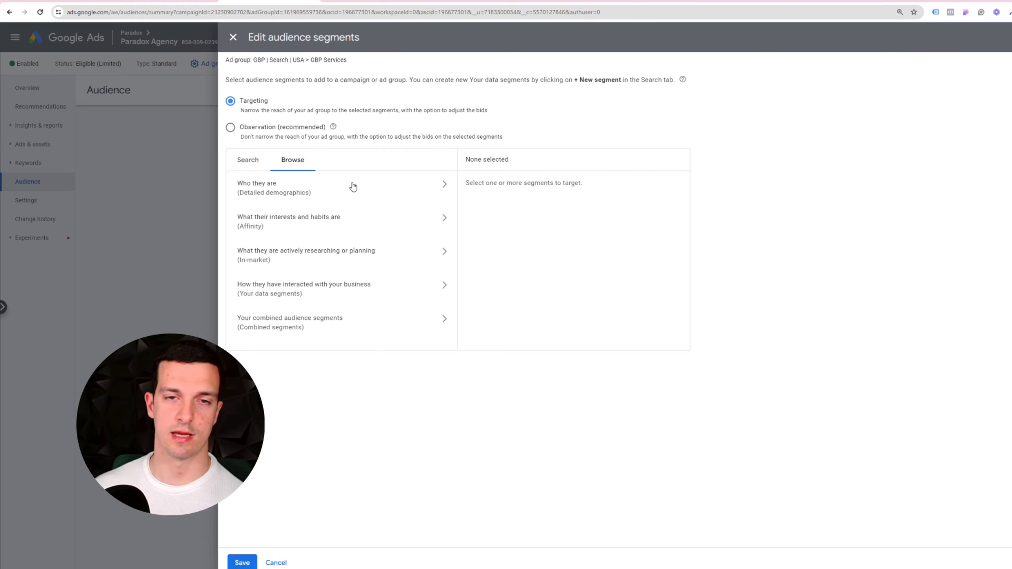
{"action": "left_click", "coordinate": [330, 193]}
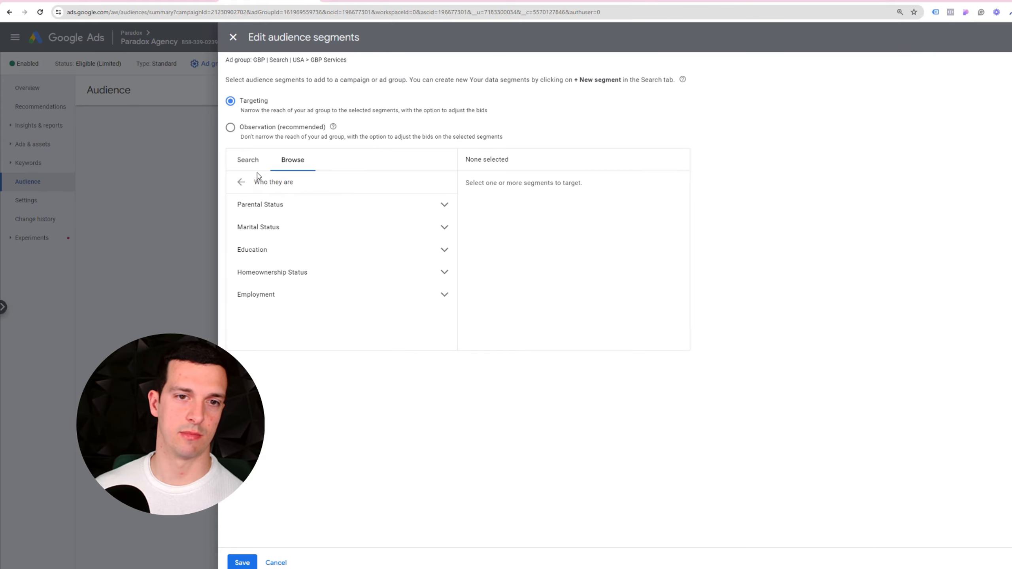
{"action": "left_click", "coordinate": [241, 182]}
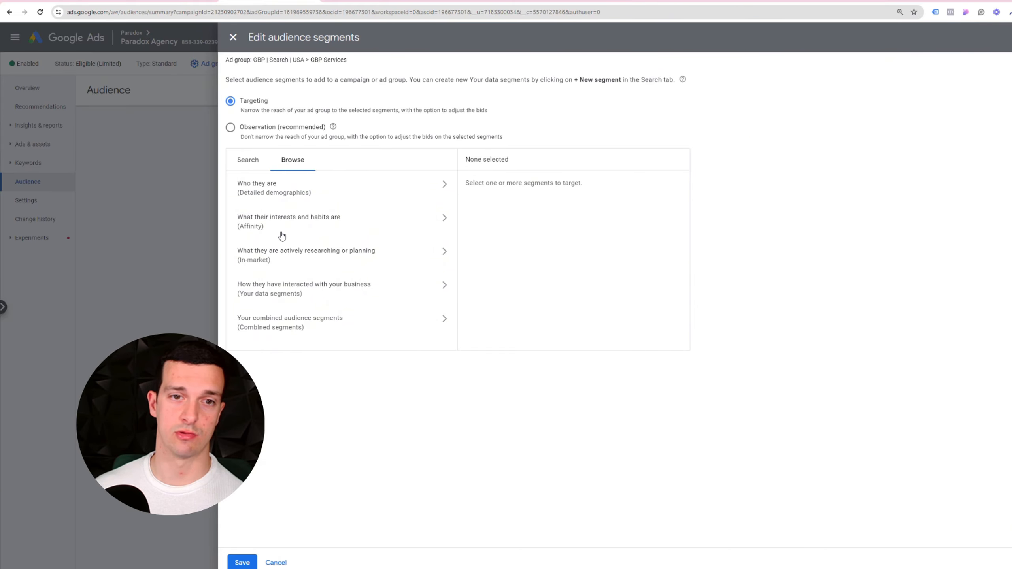
{"action": "scroll", "coordinate": [294, 262], "scroll_direction": "down", "scroll_amount": 1}
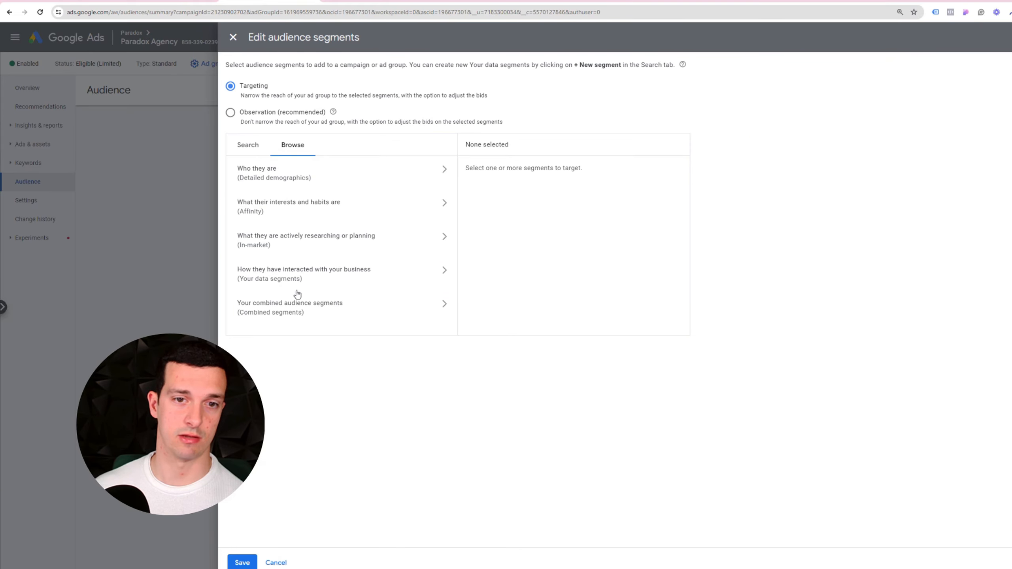
{"action": "left_click", "coordinate": [310, 241]}
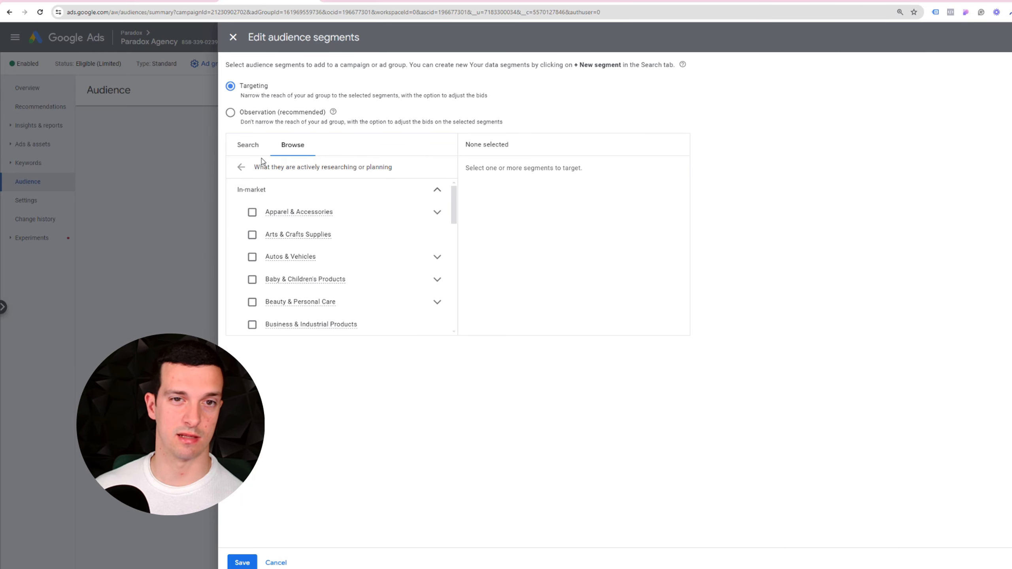
{"action": "scroll", "coordinate": [406, 253], "scroll_direction": "down", "scroll_amount": 8}
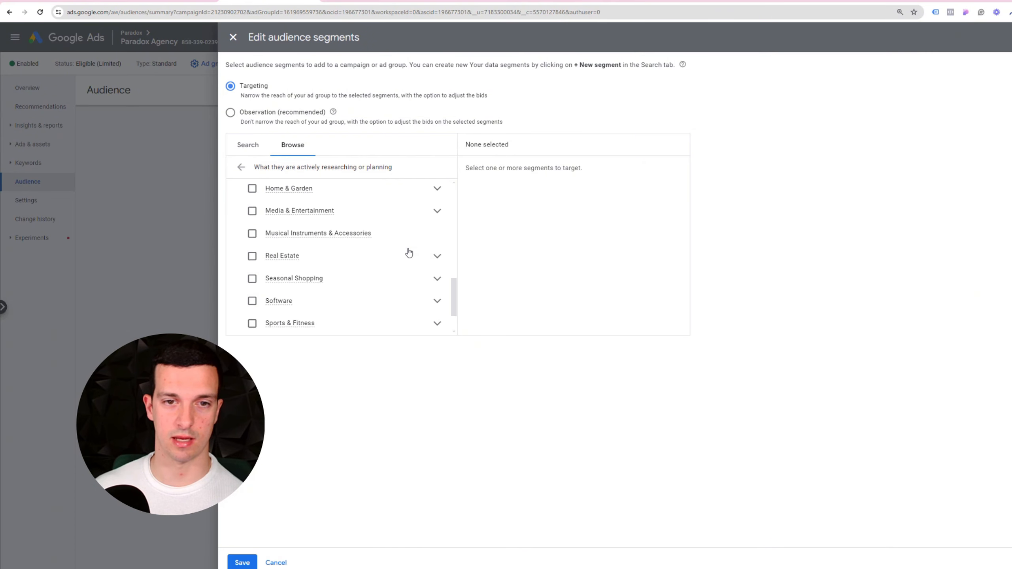
{"action": "scroll", "coordinate": [409, 252], "scroll_direction": "down", "scroll_amount": 2}
{"action": "scroll", "coordinate": [409, 249], "scroll_direction": "up", "scroll_amount": 10}
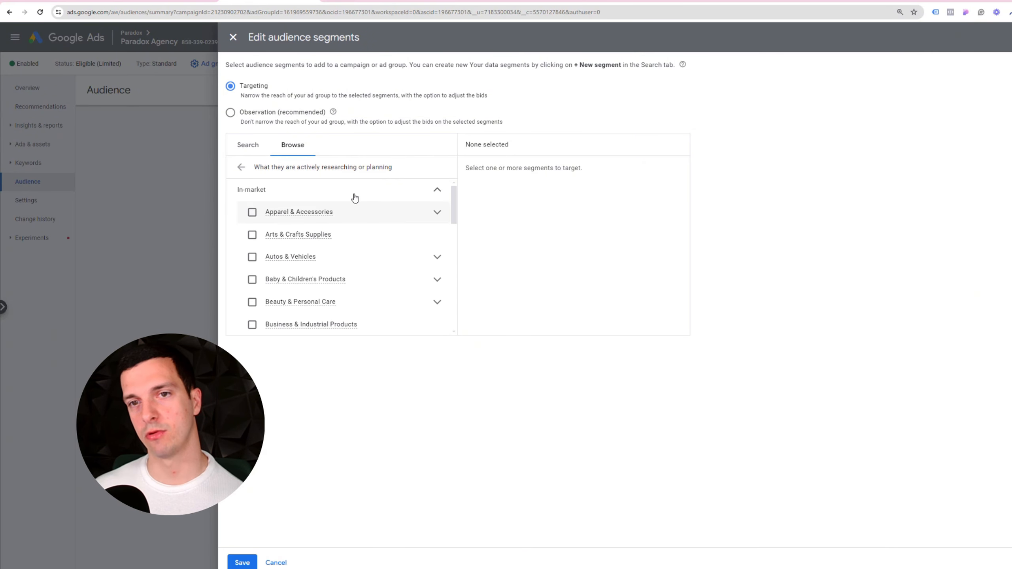
{"action": "left_click", "coordinate": [241, 168]}
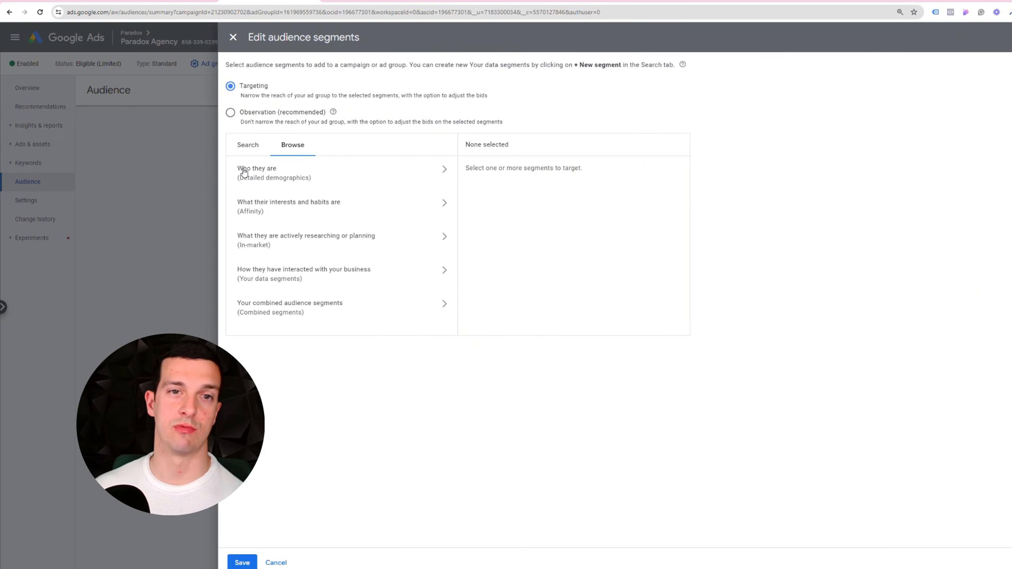
- Look through the in-market segments, including the subcategories of Business Services
{"action": "left_click", "coordinate": [246, 145]}
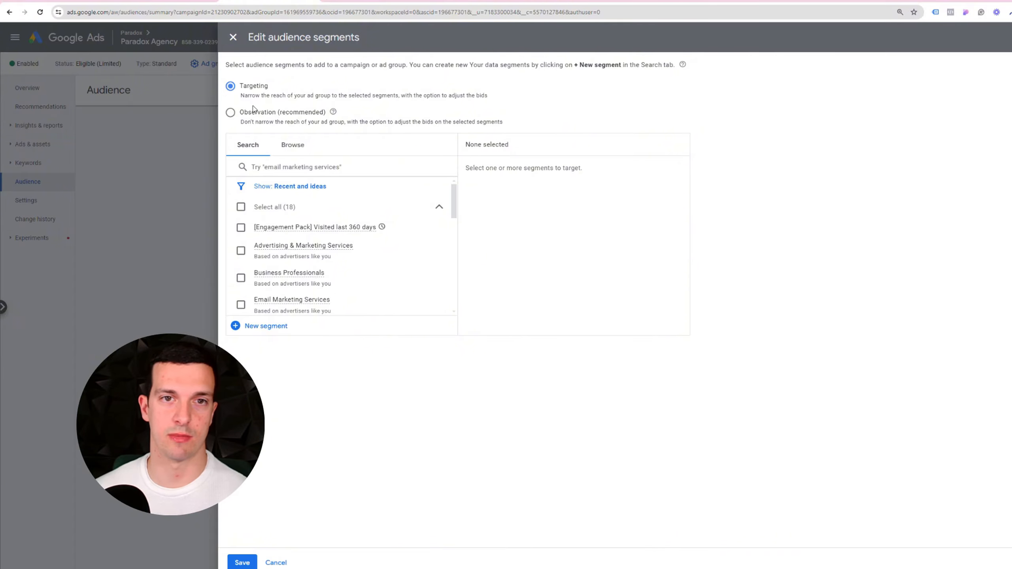
{"action": "left_click", "coordinate": [300, 148]}
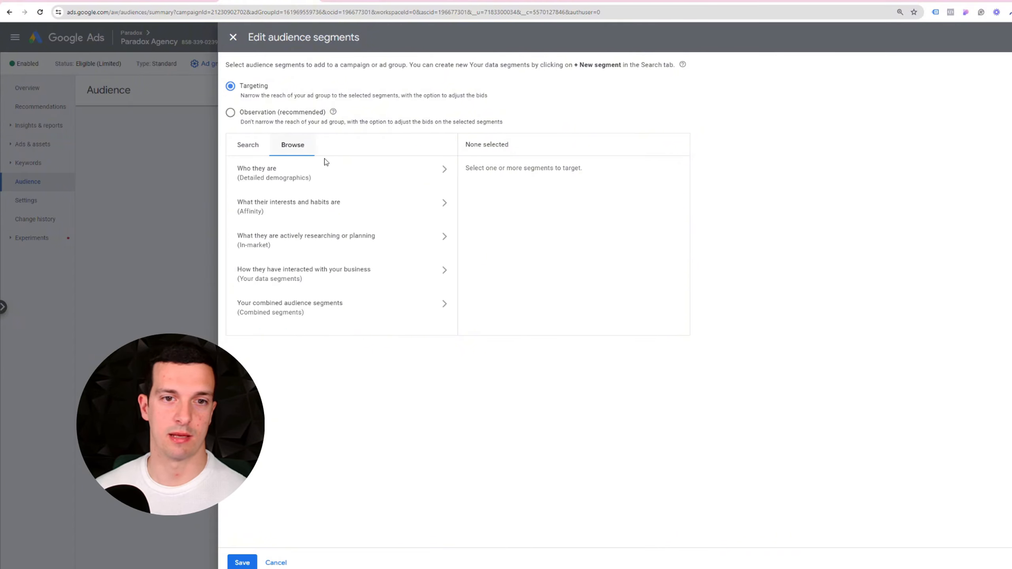
{"action": "left_click", "coordinate": [397, 241]}
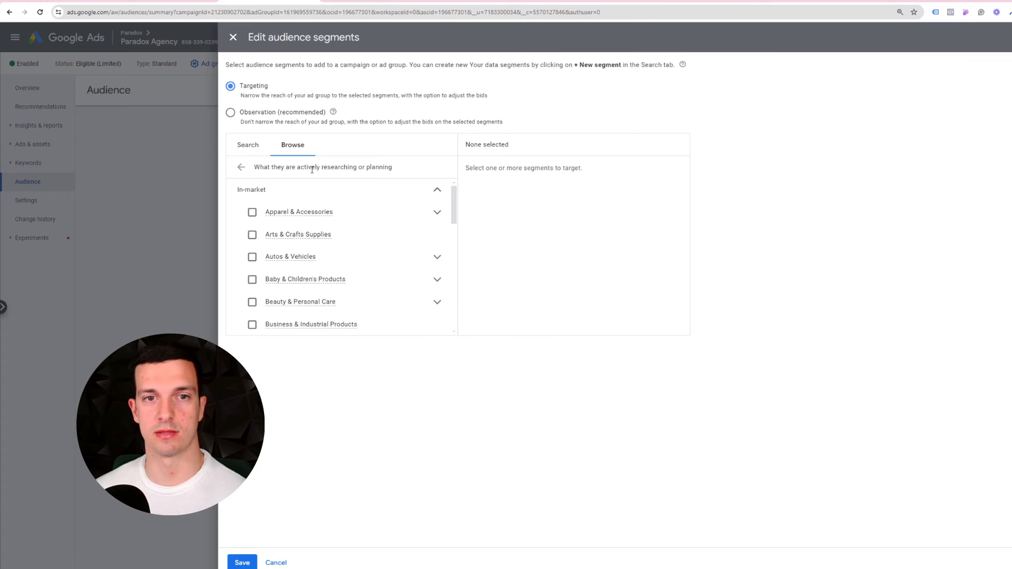
{"action": "scroll", "coordinate": [362, 235], "scroll_direction": "down", "scroll_amount": 1}
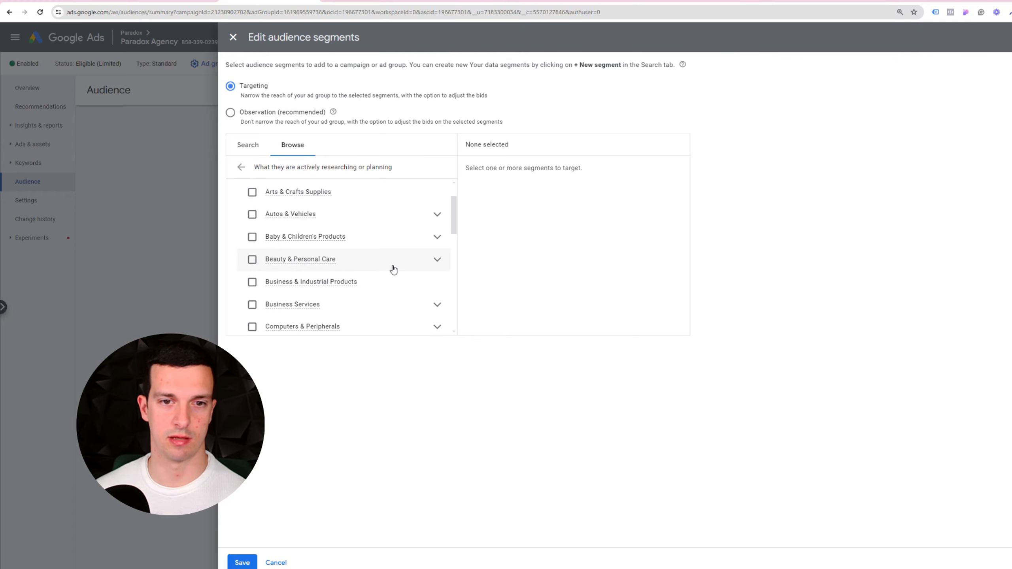
{"action": "scroll", "coordinate": [339, 259], "scroll_direction": "down", "scroll_amount": 2}
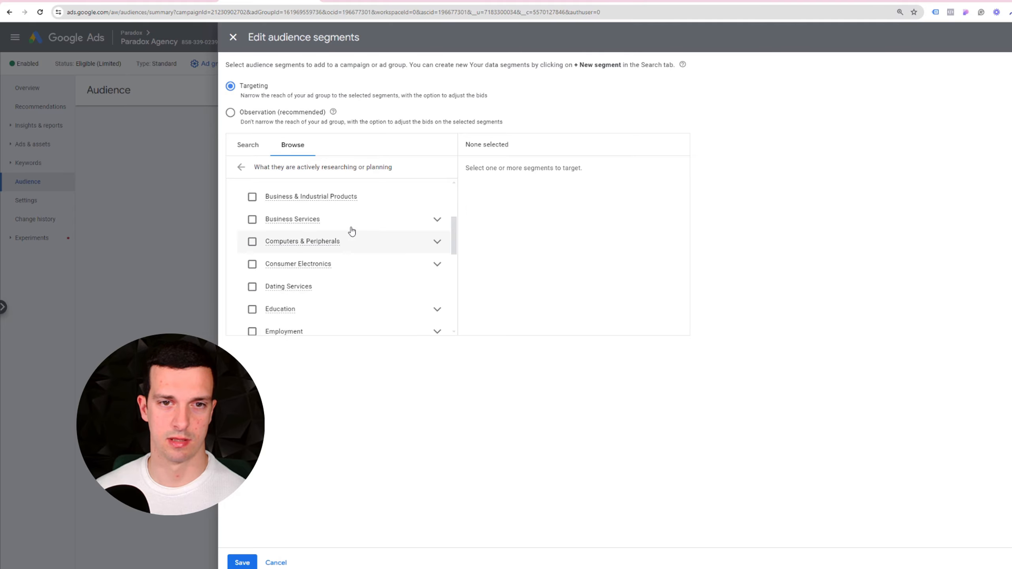
{"action": "left_click", "coordinate": [437, 219]}
{"action": "scroll", "coordinate": [357, 248], "scroll_direction": "down", "scroll_amount": 5}
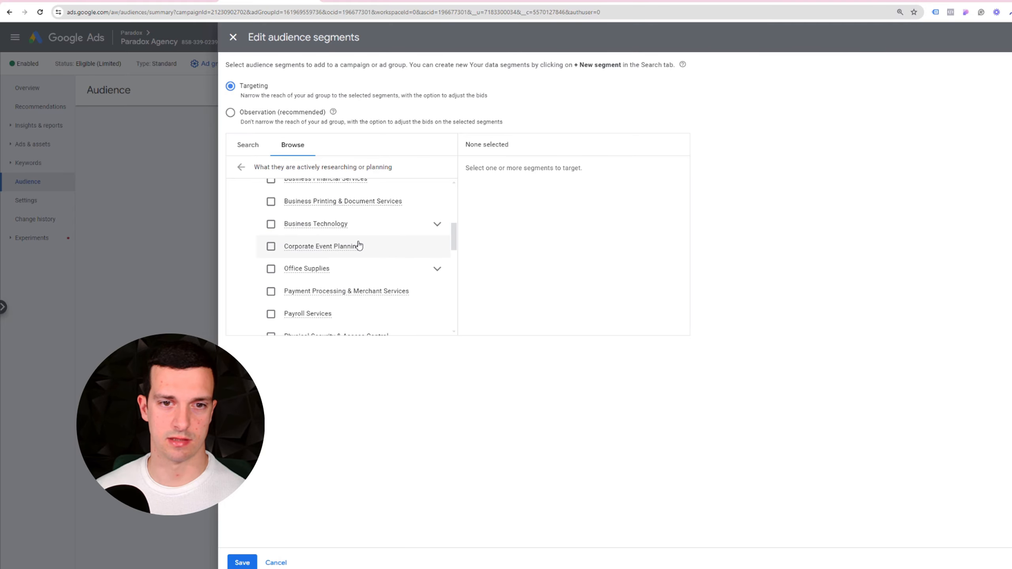
{"action": "scroll", "coordinate": [332, 228], "scroll_direction": "down", "scroll_amount": 3}
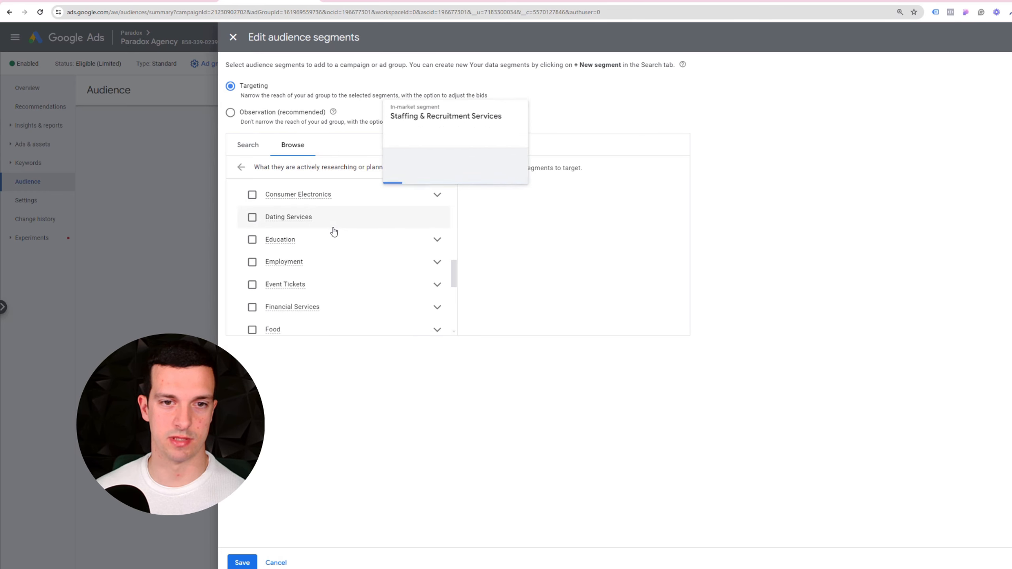
{"action": "left_click", "coordinate": [240, 167]}
- Search the audience segments for "business", review the affinity and in-market matches, and leave the editor without saving
{"action": "left_click", "coordinate": [251, 160]}
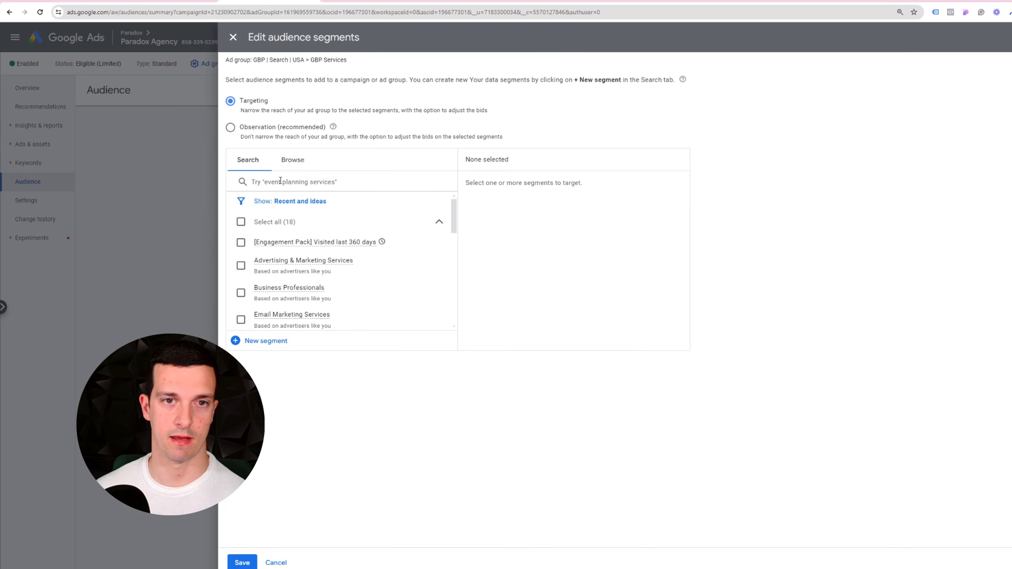
{"action": "type", "text": "business"}
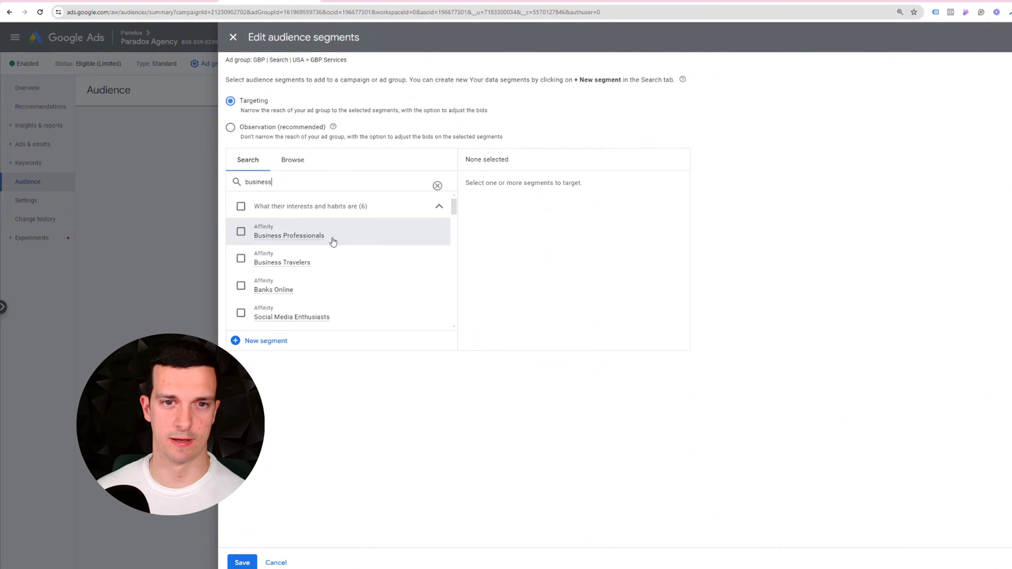
{"action": "scroll", "coordinate": [318, 258], "scroll_direction": "down", "scroll_amount": 4}
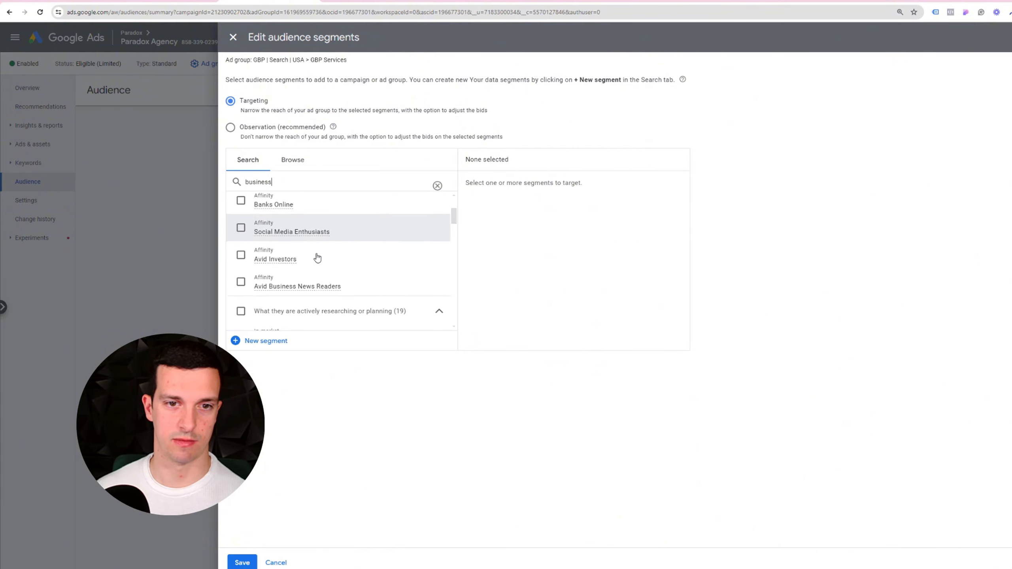
{"action": "scroll", "coordinate": [320, 255], "scroll_direction": "up", "scroll_amount": 3}
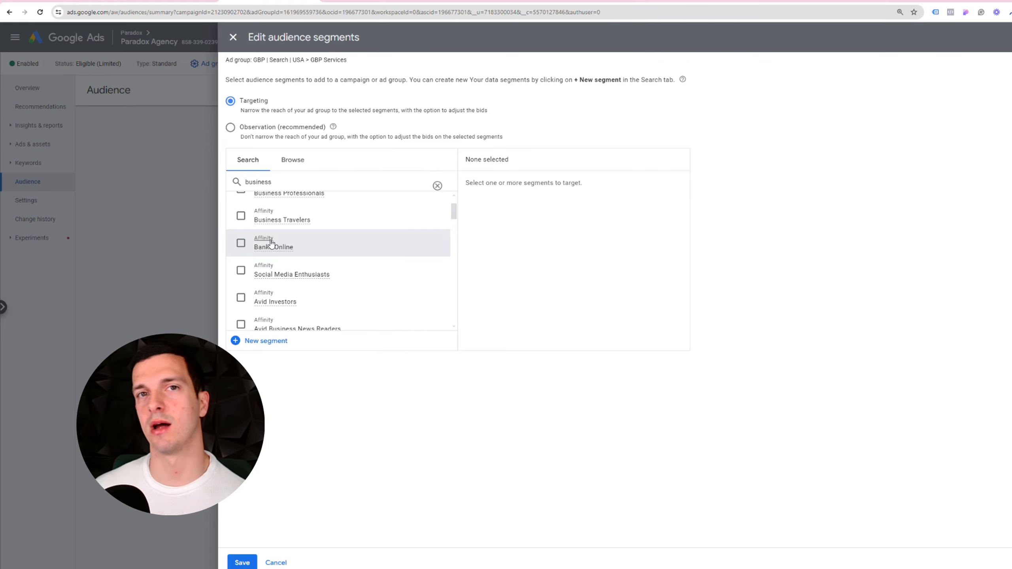
{"action": "scroll", "coordinate": [273, 246], "scroll_direction": "down", "scroll_amount": 3}
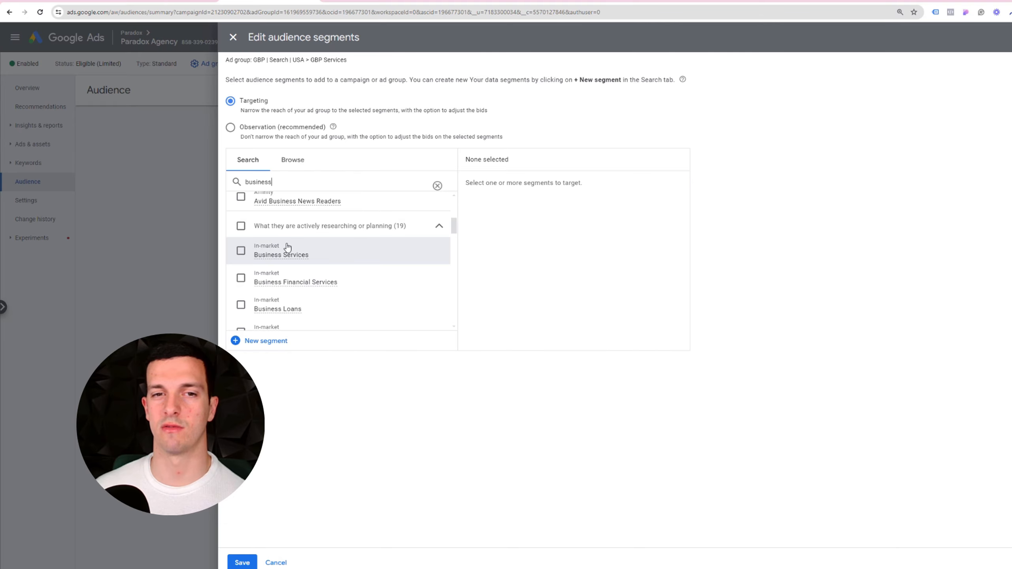
{"action": "scroll", "coordinate": [302, 252], "scroll_direction": "down", "scroll_amount": 2}
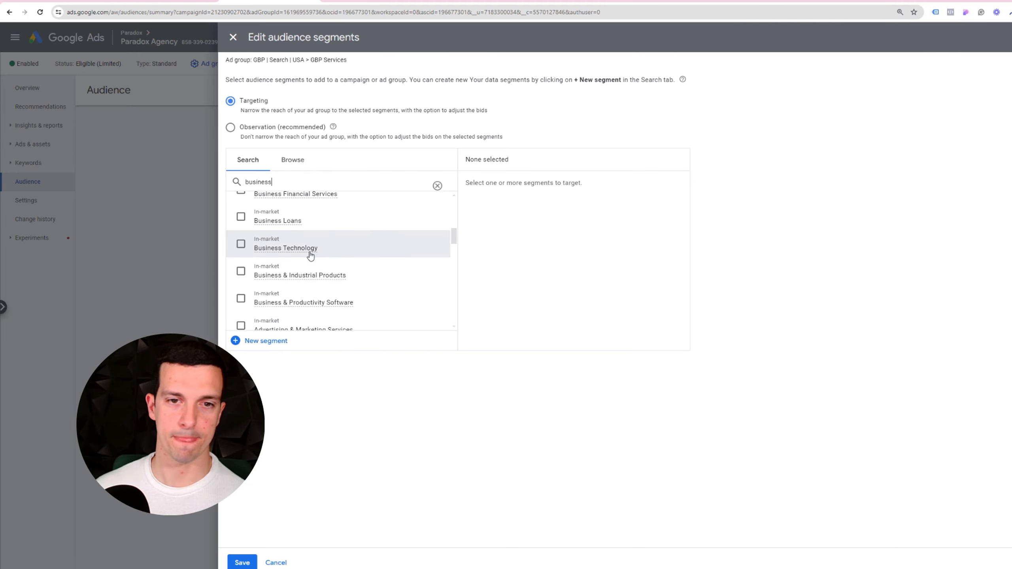
{"action": "scroll", "coordinate": [303, 251], "scroll_direction": "down", "scroll_amount": 5}
{"action": "scroll", "coordinate": [282, 280], "scroll_direction": "up", "scroll_amount": 3}
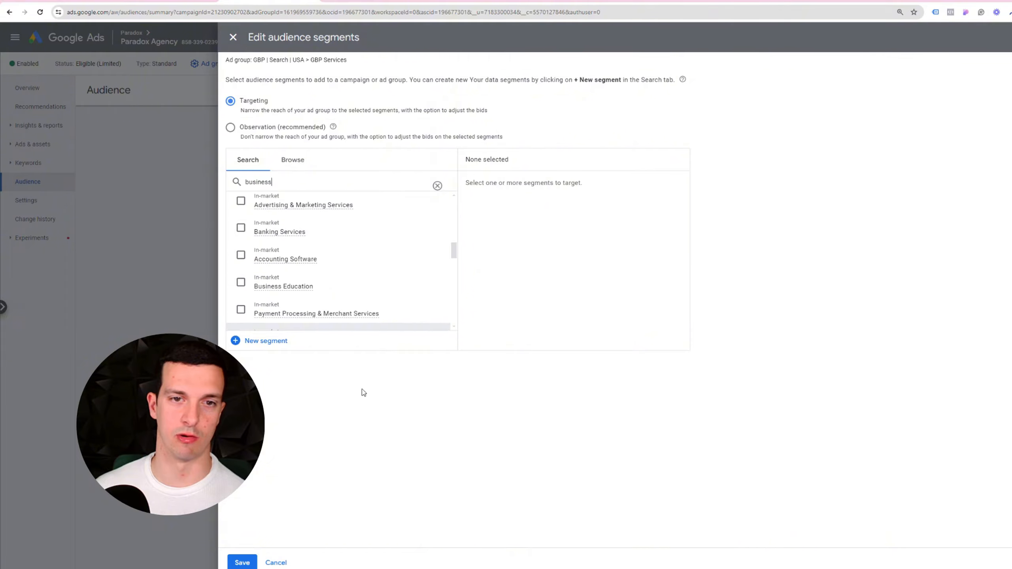
{"action": "left_click", "coordinate": [276, 563]}
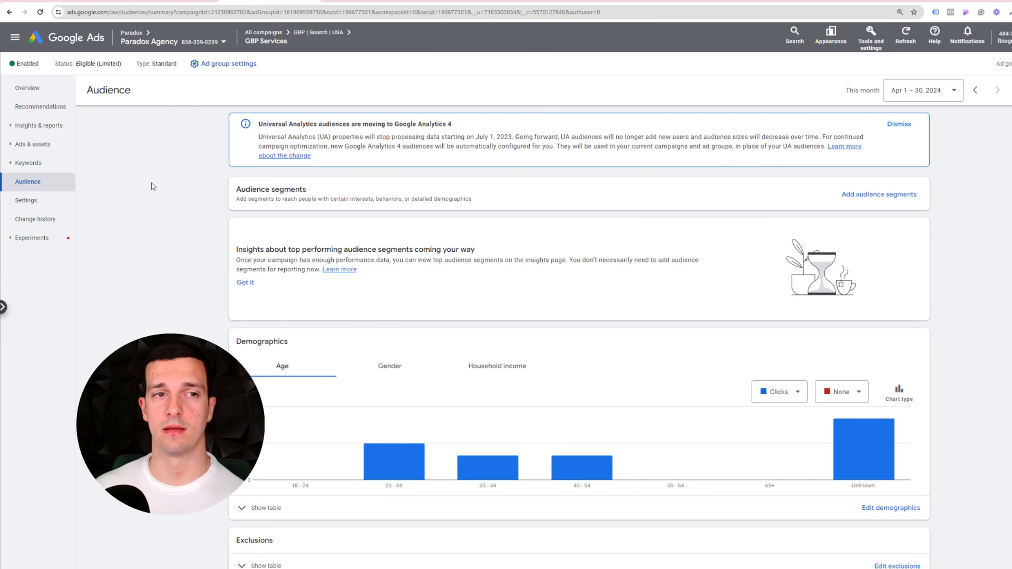
- Go back to the campaign's ad groups and view the negative keywords of GBP Services
{"action": "left_click", "coordinate": [318, 33]}
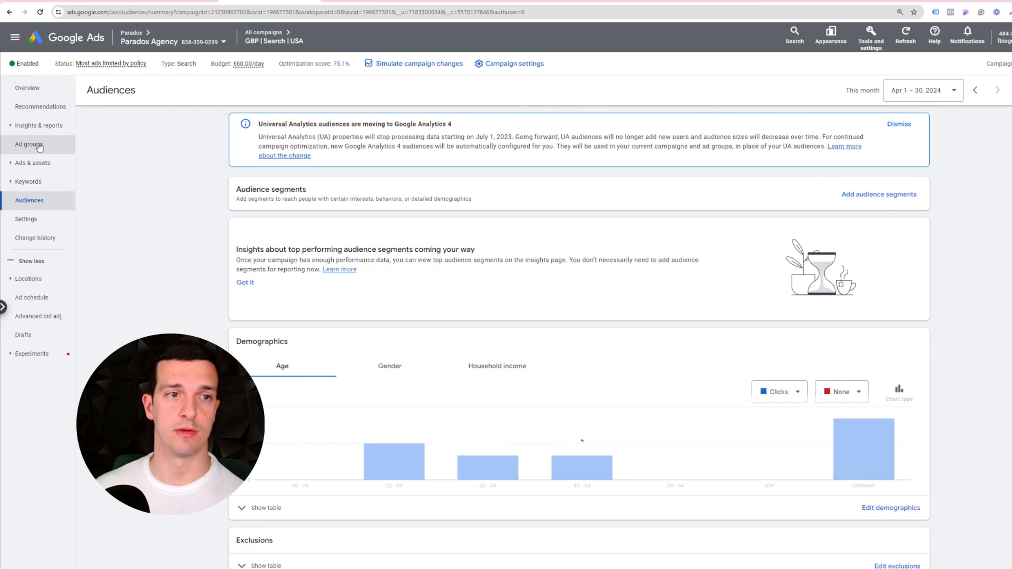
{"action": "left_click", "coordinate": [40, 146]}
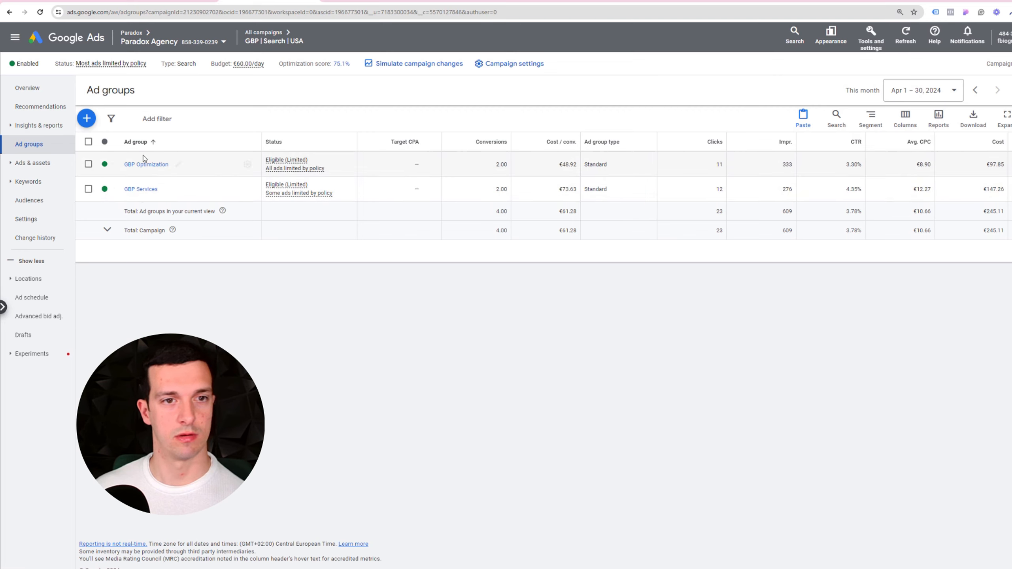
{"action": "left_click", "coordinate": [129, 192]}
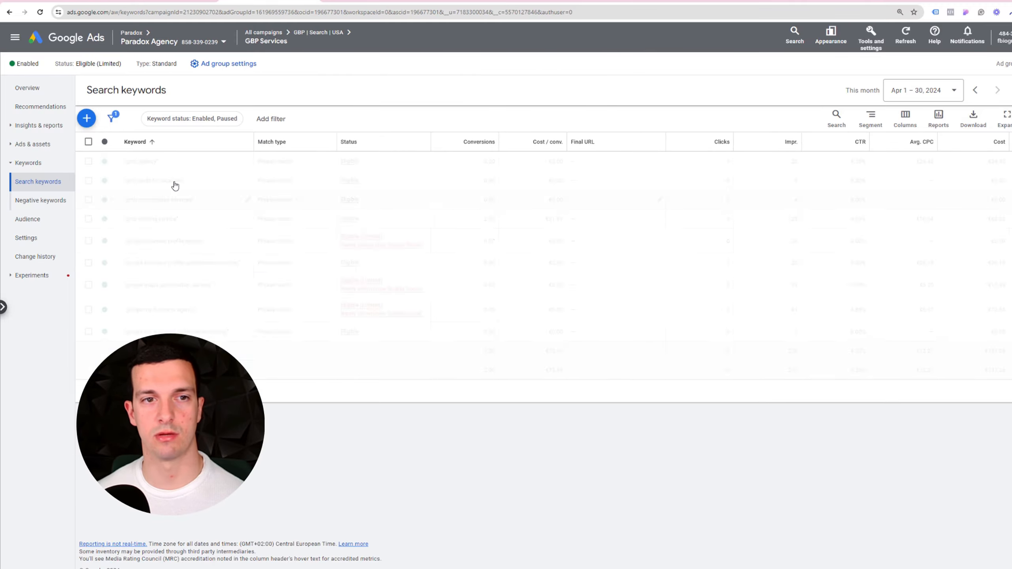
{"action": "left_click", "coordinate": [62, 200]}
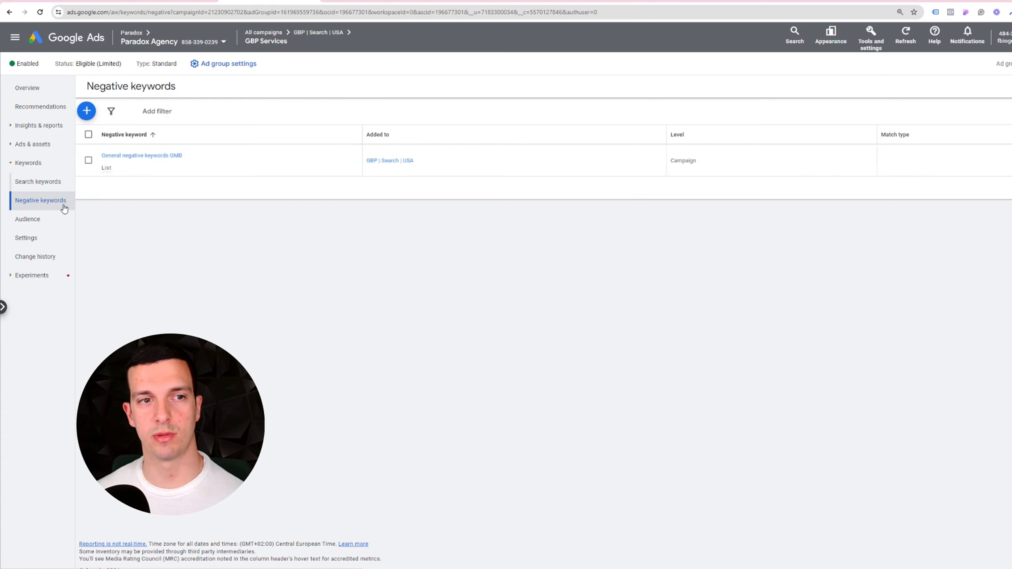
- Switch to the PowerPoint presentation and start the slide show from the Summary slide
{"action": "left_click", "coordinate": [40, 144]}
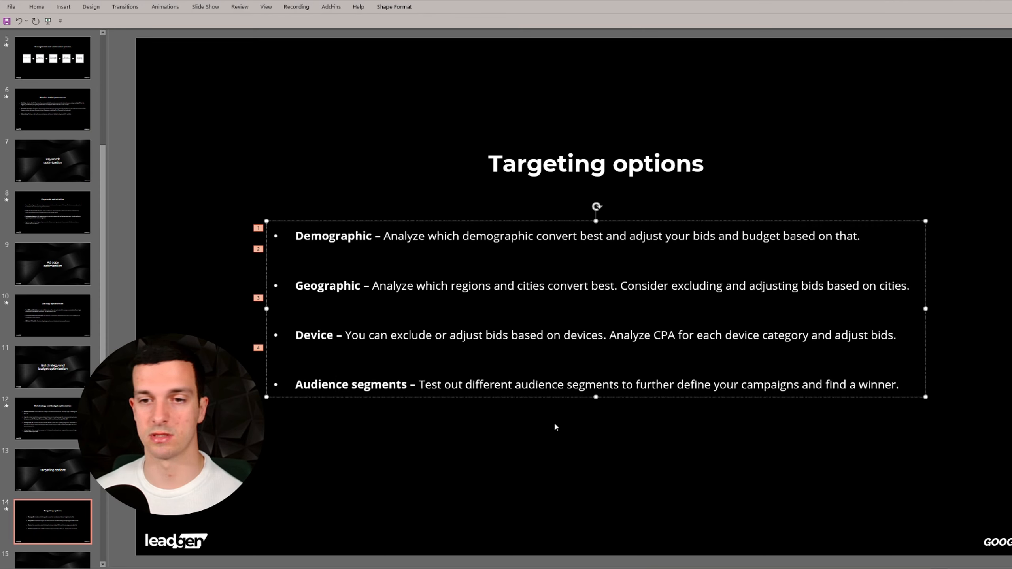
{"action": "left_click", "coordinate": [64, 519]}
{"action": "left_click", "coordinate": [55, 547]}
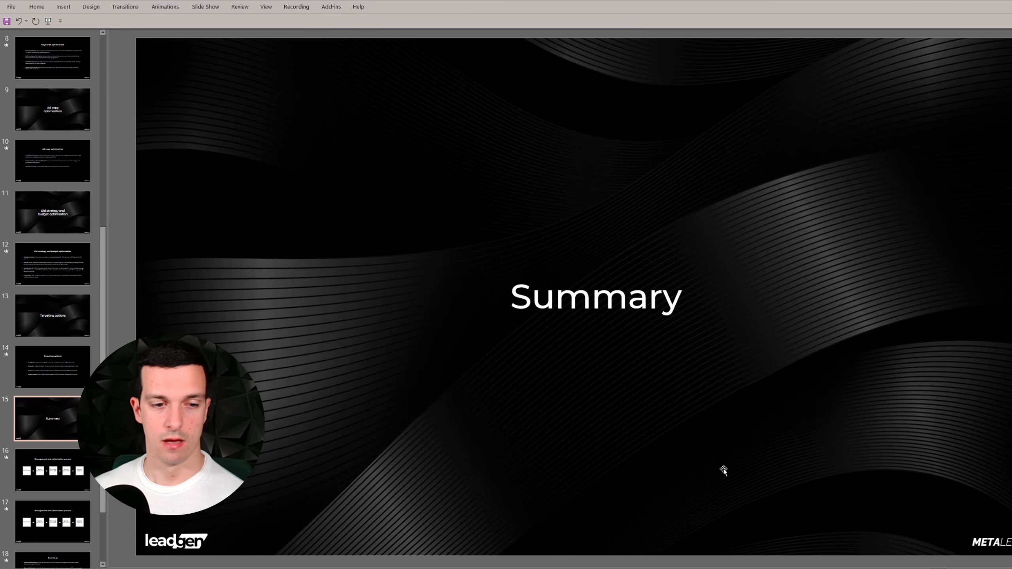
{"action": "left_click", "coordinate": [989, 568]}
- Advance to the Management and optimization process slide and reveal its stages up to Ad copy optimization
{"action": "left_click", "coordinate": [652, 263]}
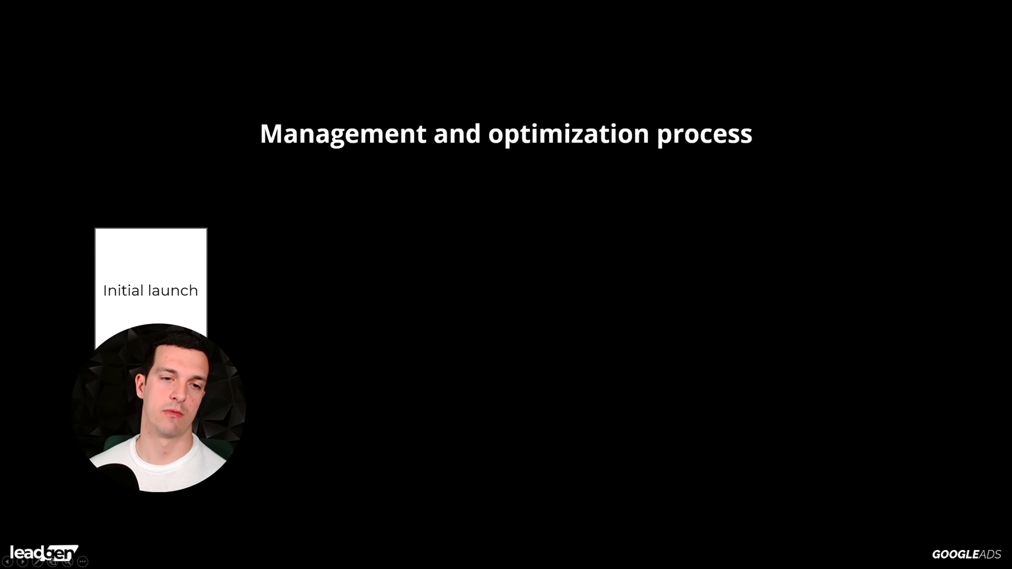
{"action": "key", "text": "Right"}
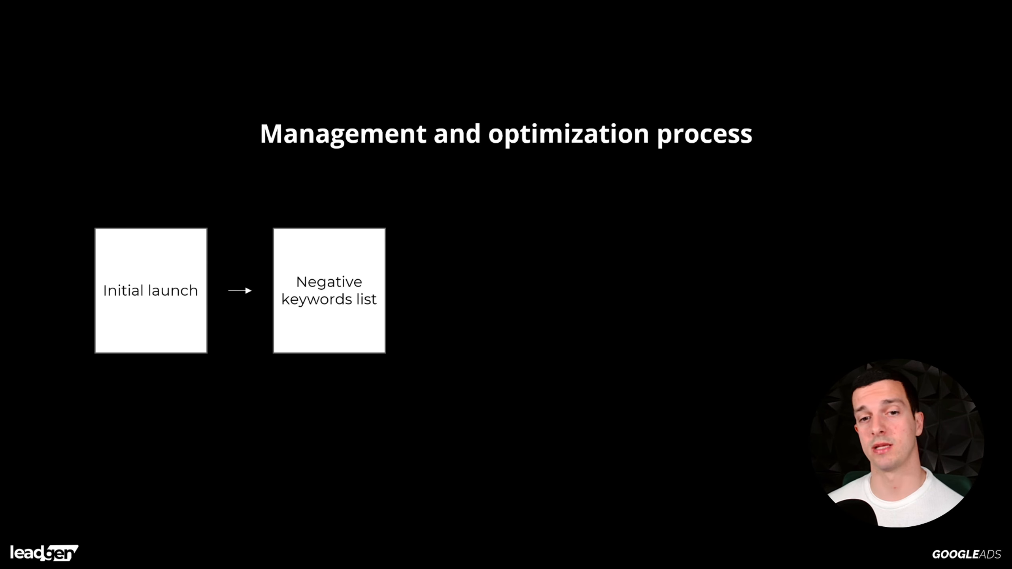
{"action": "key", "text": "Right"}
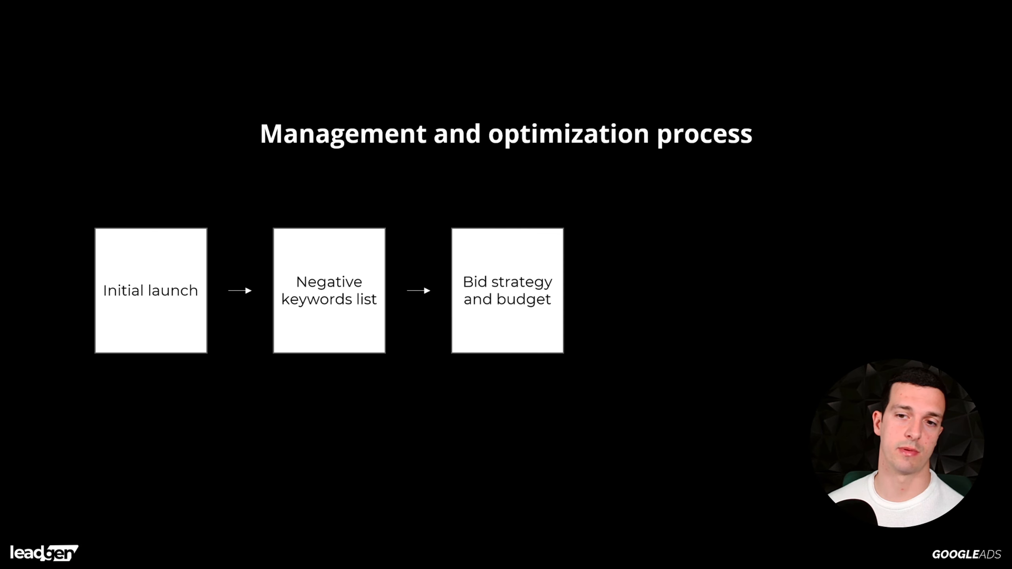
{"action": "key", "text": "Right"}
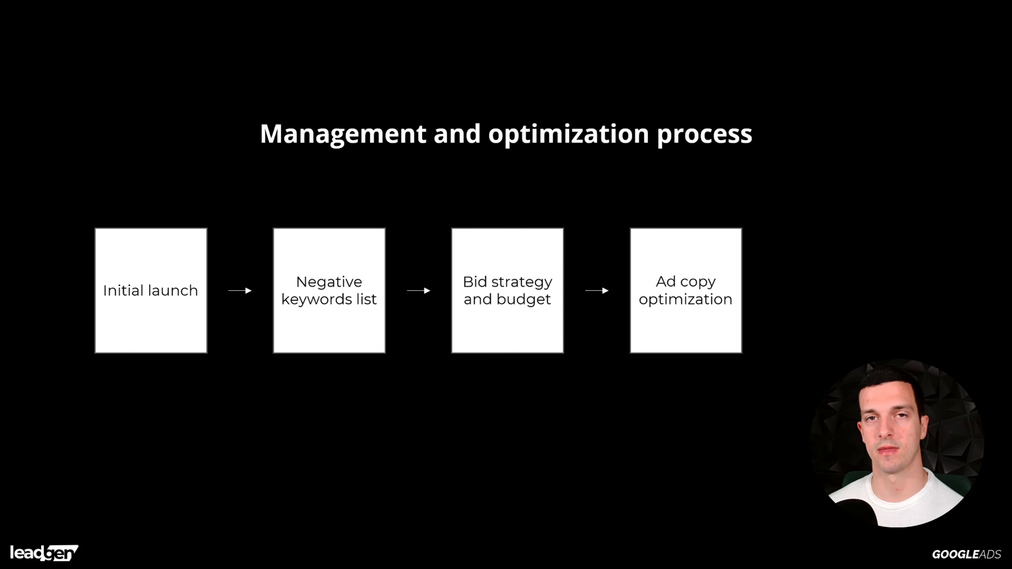